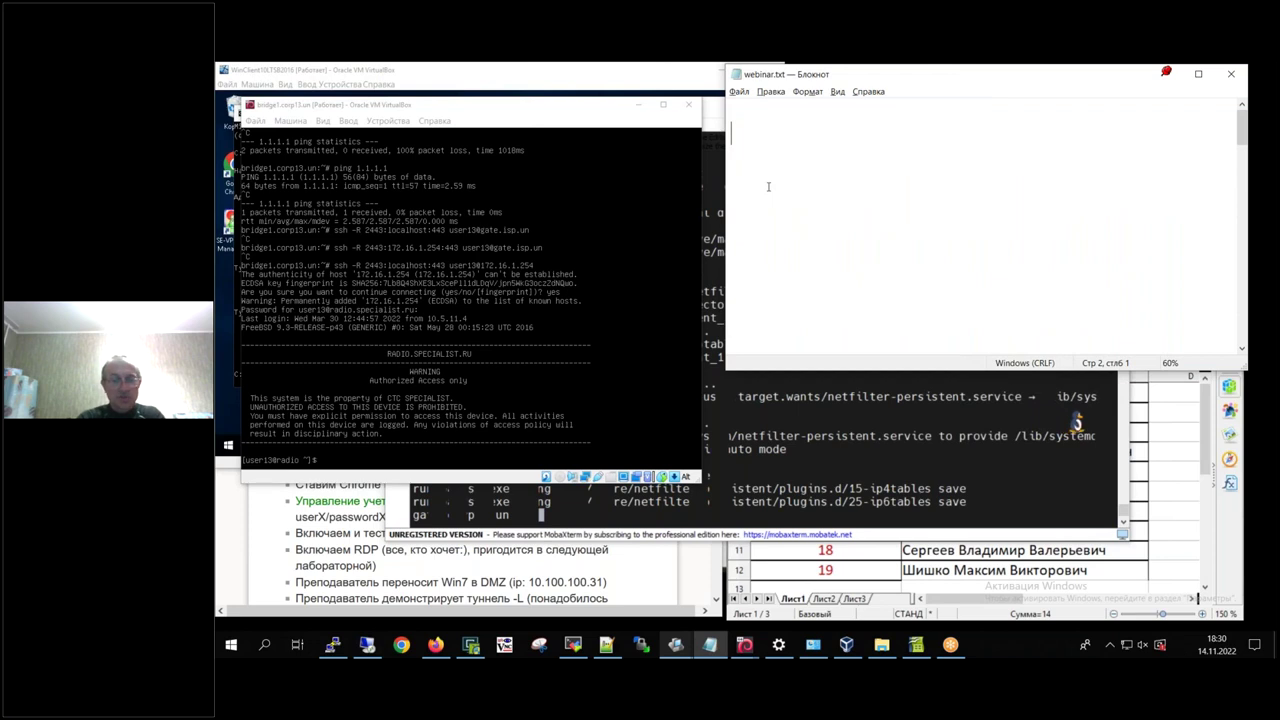
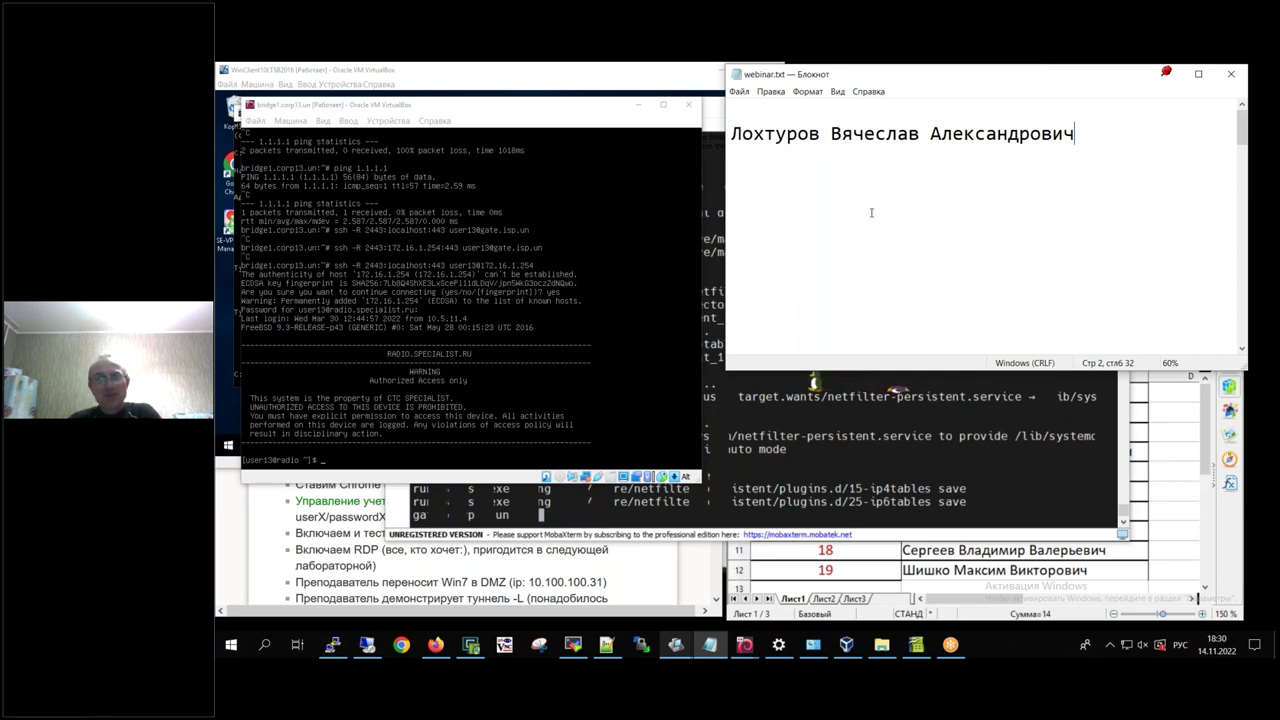
Enter the student's full name in Cyrillic in webinar.txt and move down to a blank line
key("Return")
key("Return")
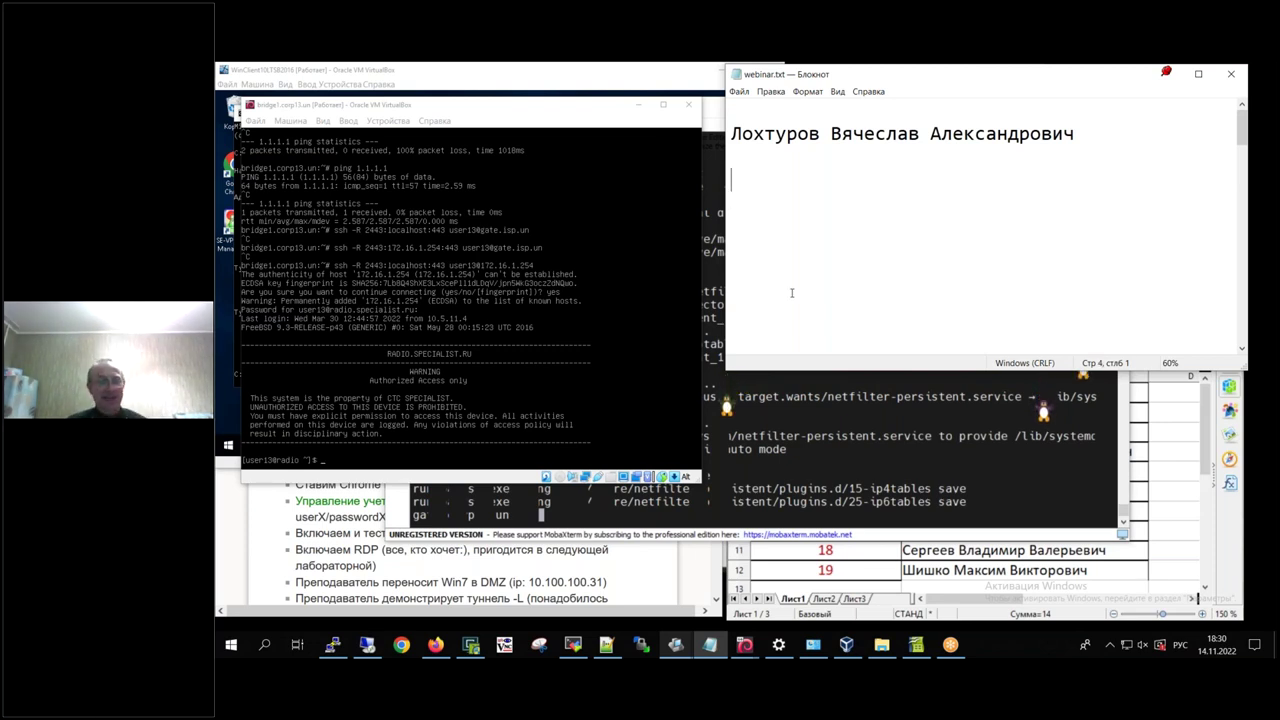
mouse_move(367, 644)
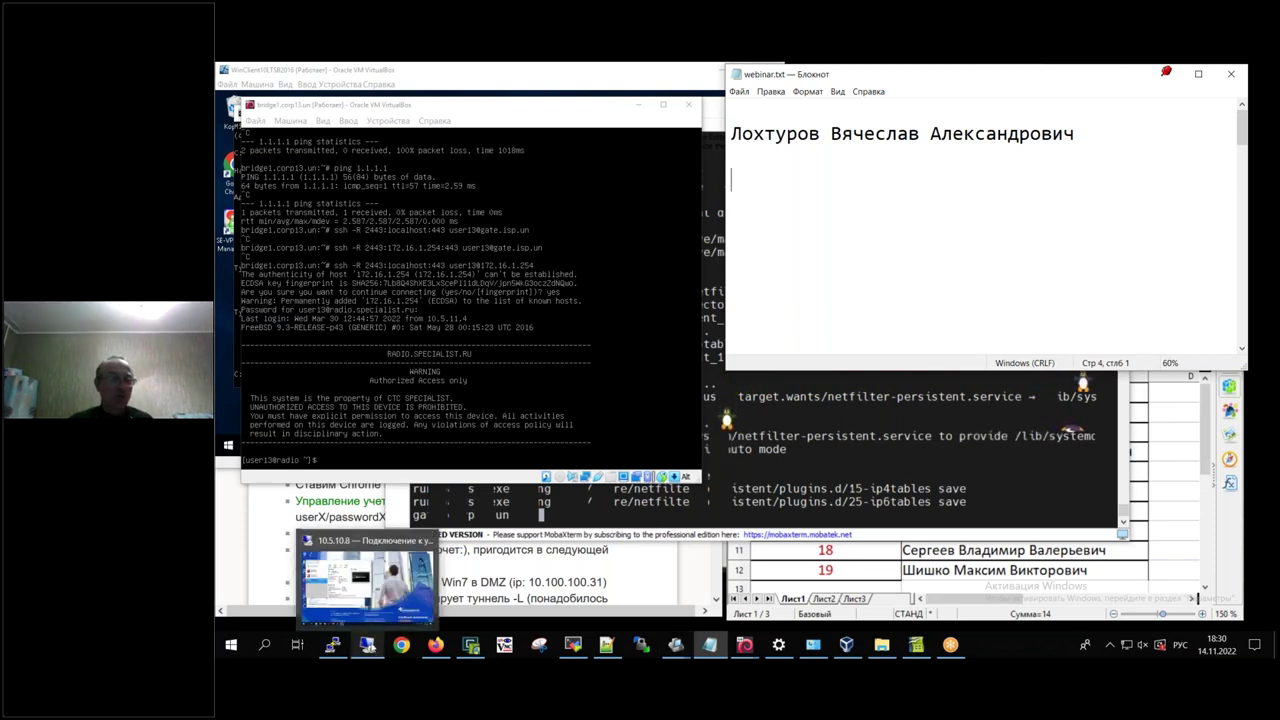
On the 10.5.10.8 remote desktop, place the folder window beside VirtualBox Manager and go up to Linux-3 SVE
left_click(358, 610)
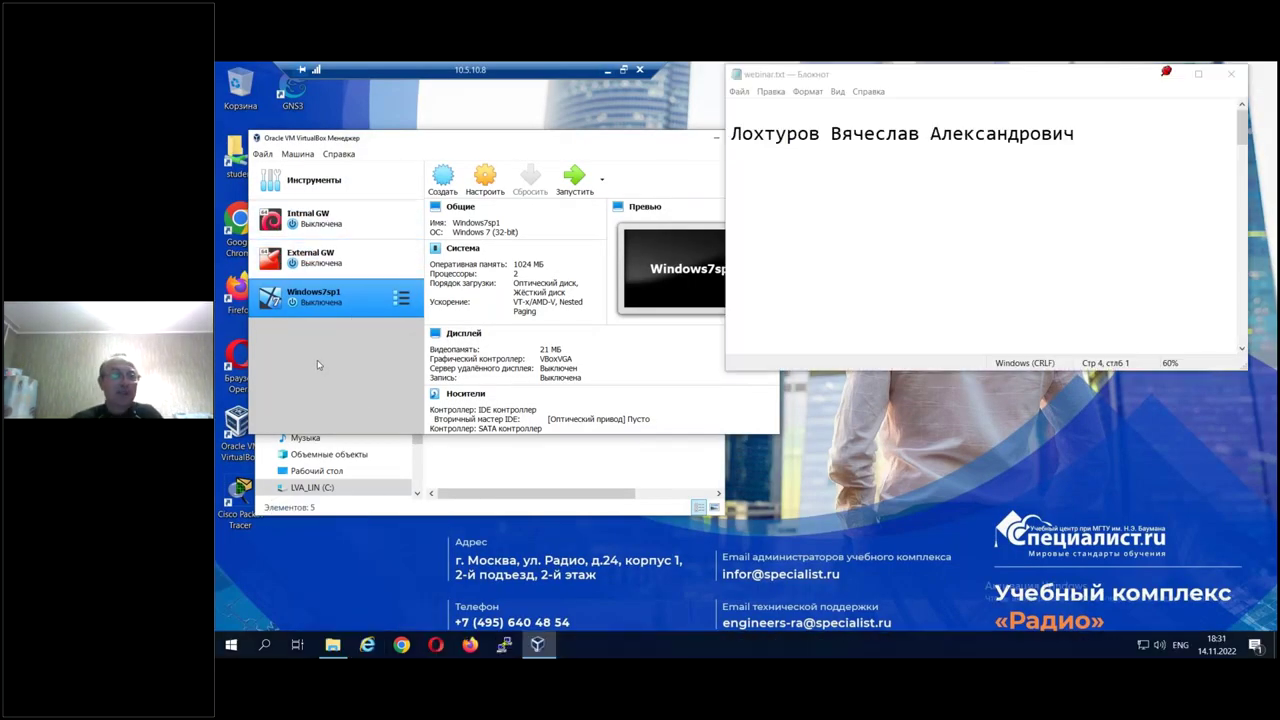
left_click(335, 645)
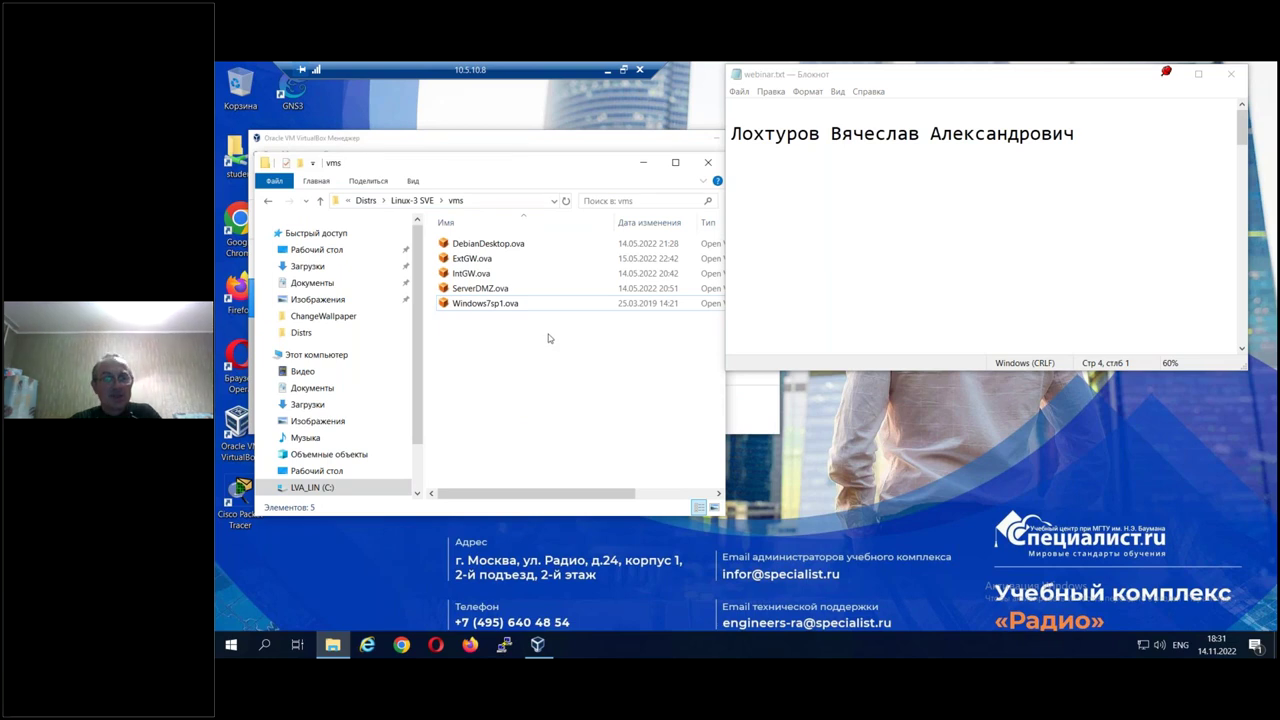
left_click_drag(494, 170, 684, 266)
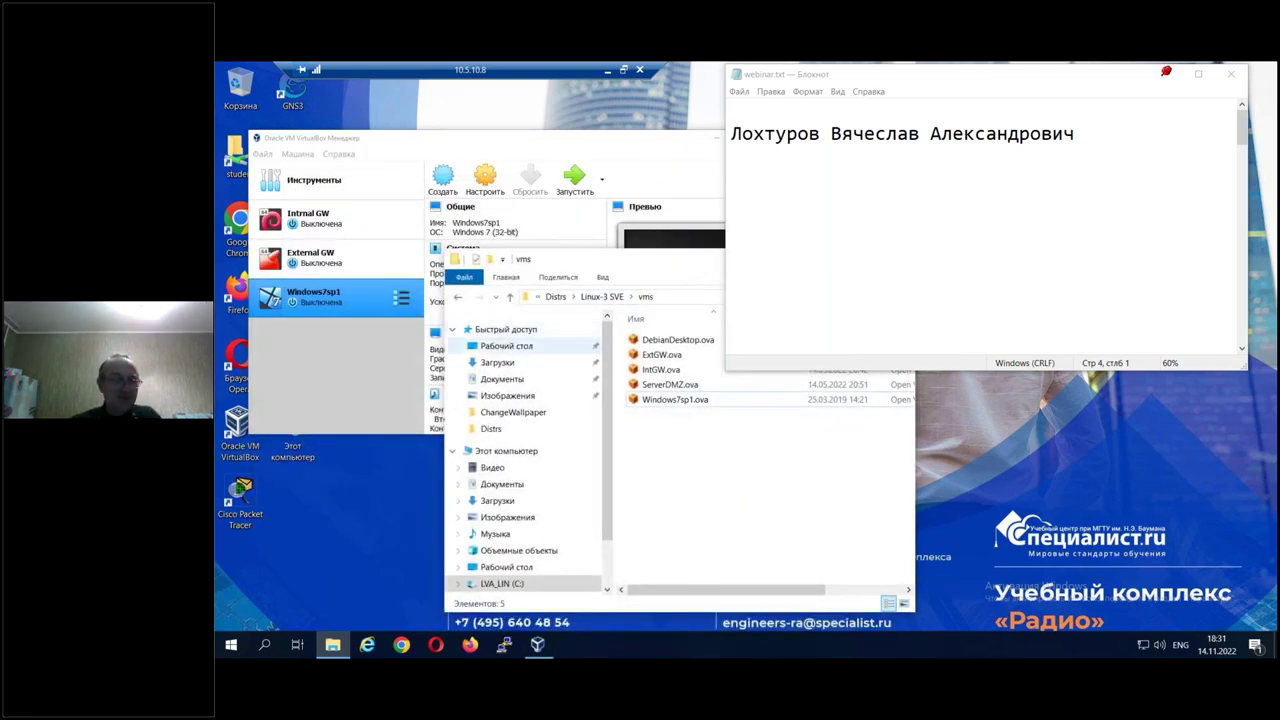
left_click(332, 644)
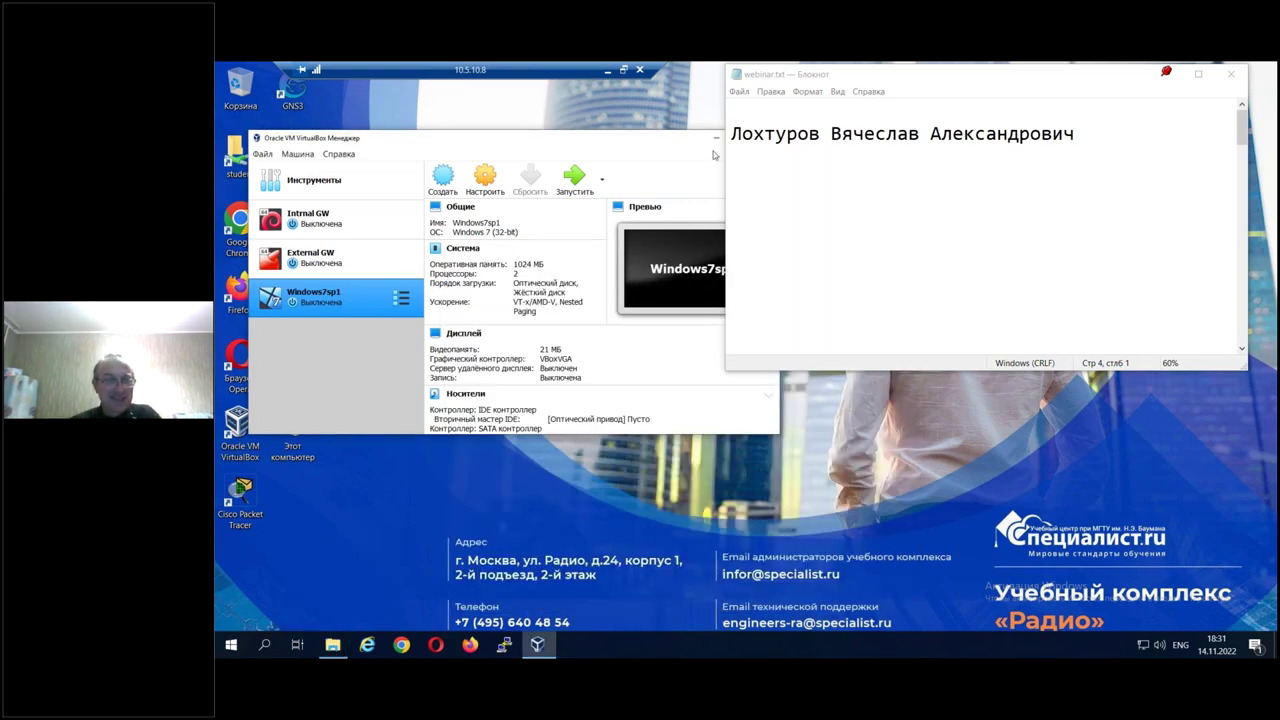
left_click(332, 644)
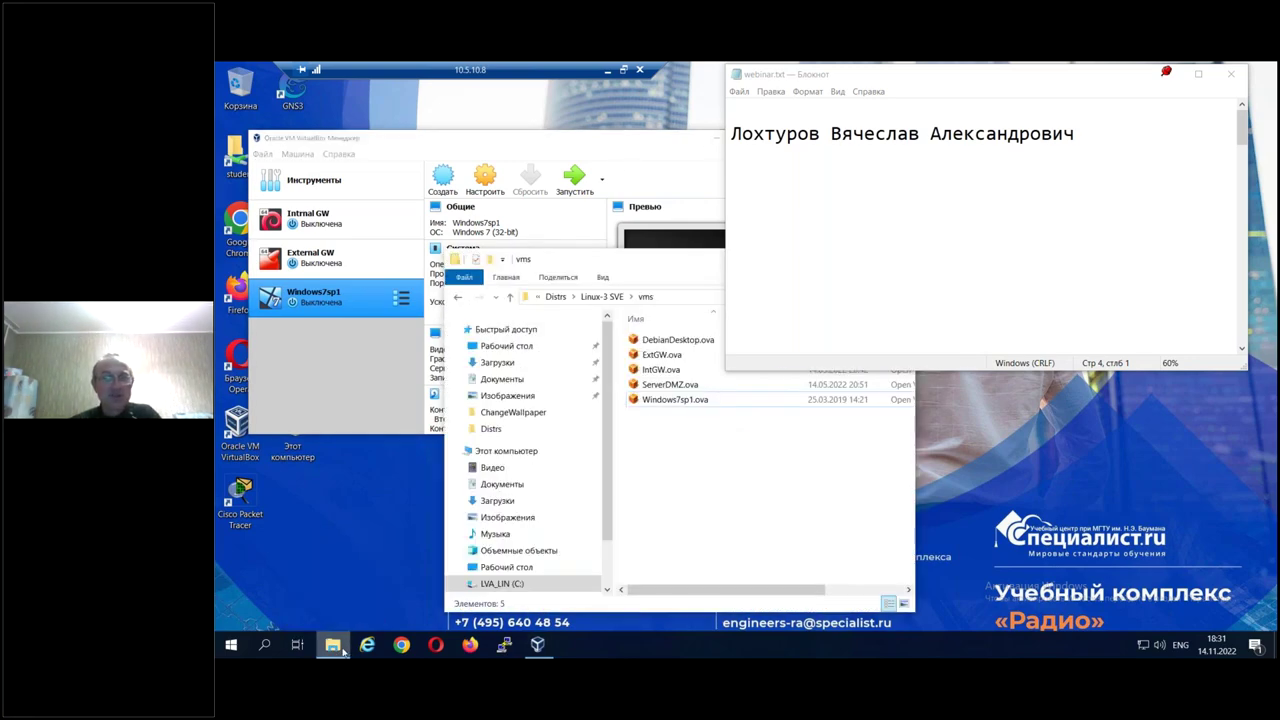
left_click_drag(668, 267, 564, 237)
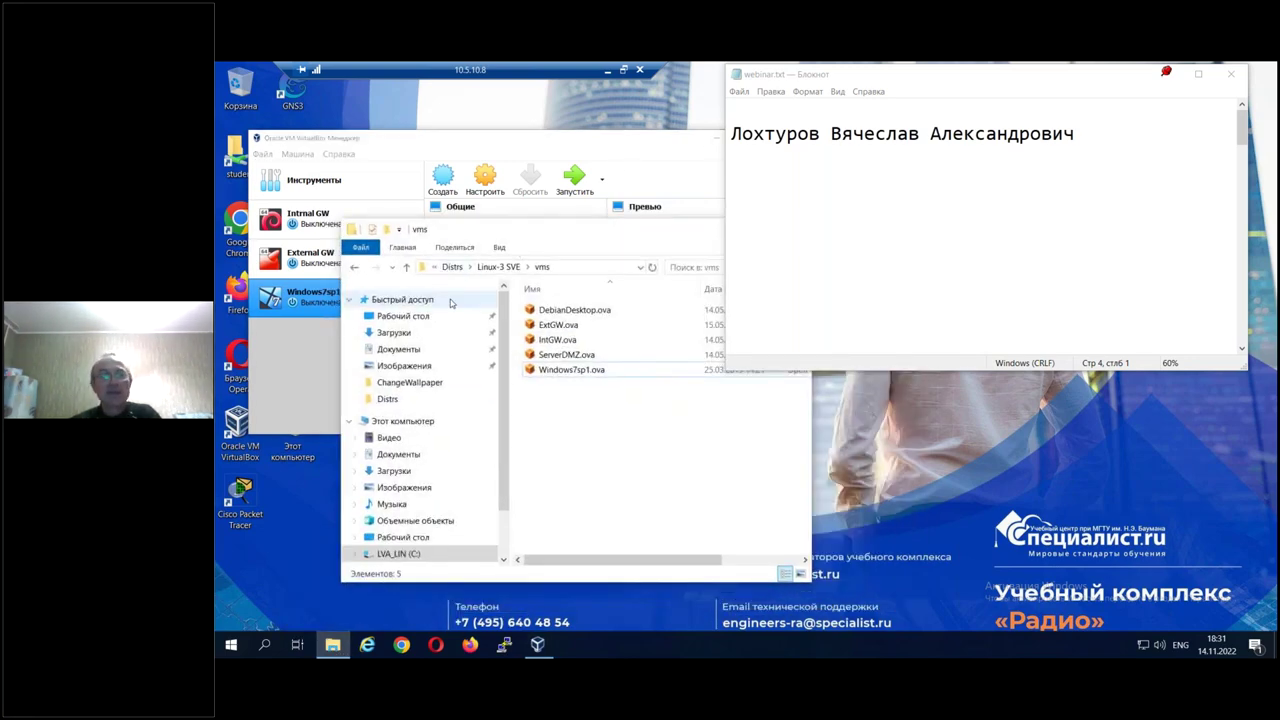
left_click(498, 267)
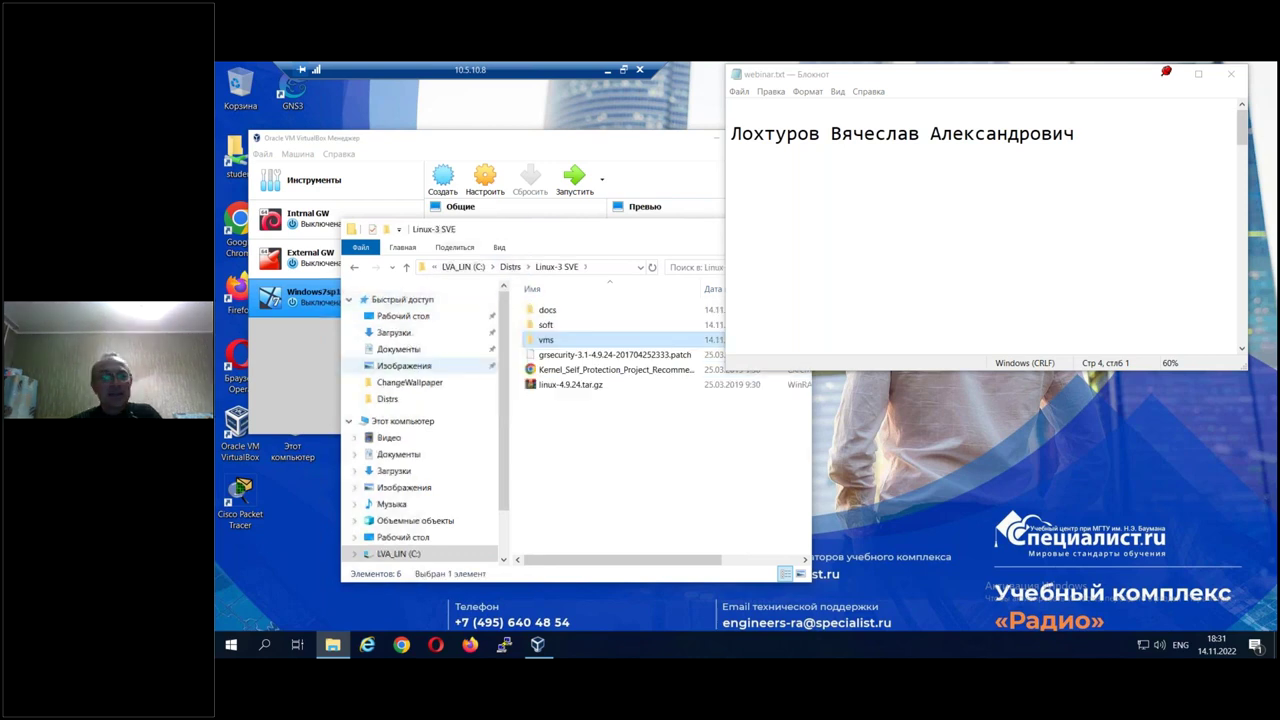
left_click(593, 463)
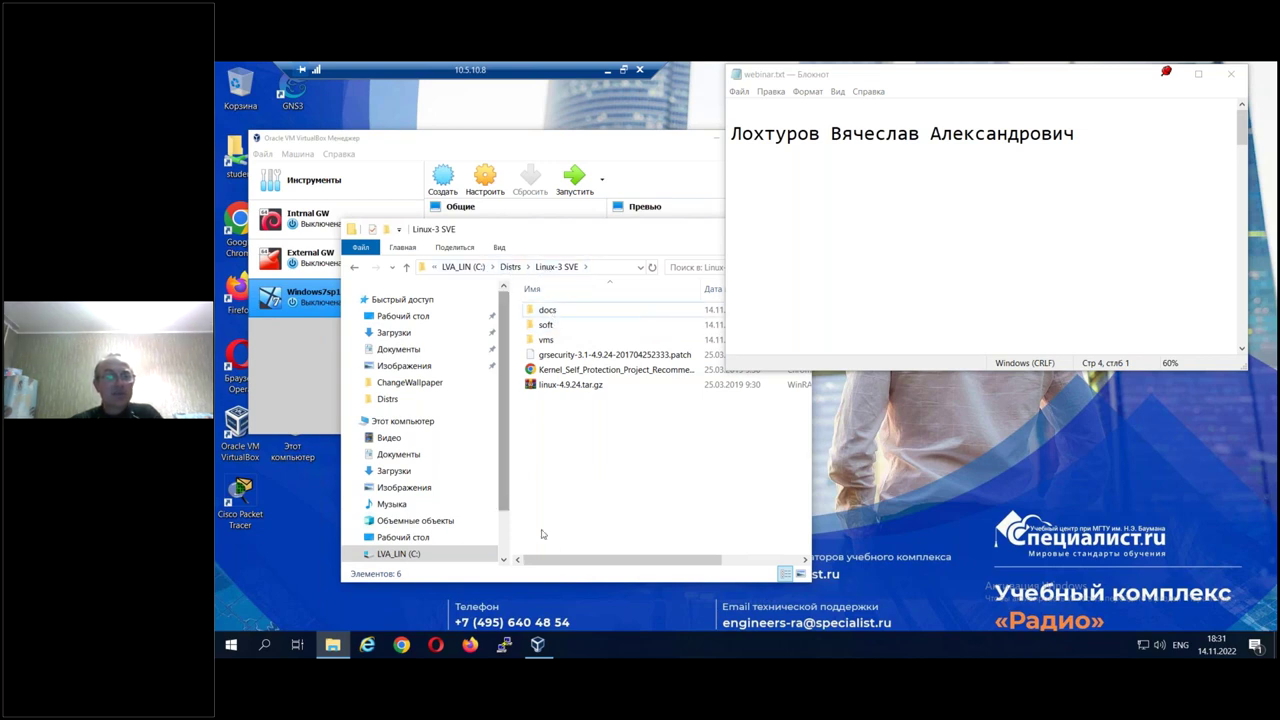
Open Начальная схема.pdf from the docs folder in Adobe Acrobat
double_click(537, 331)
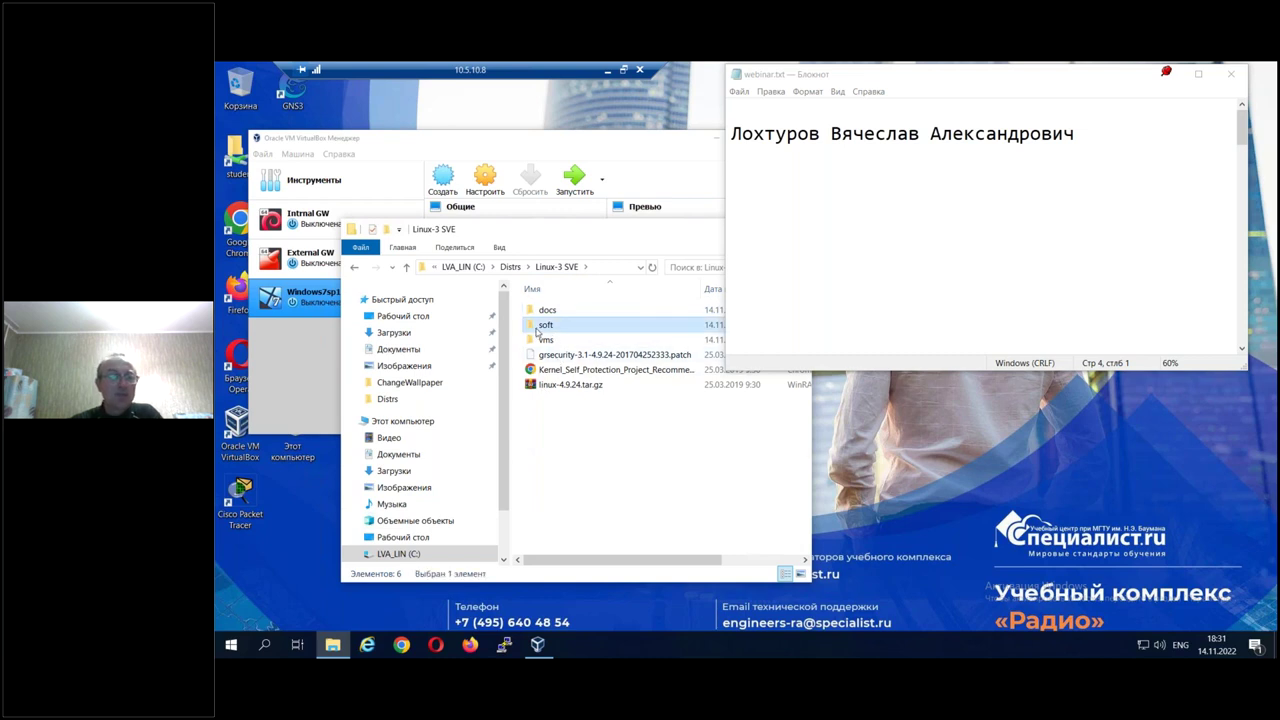
left_click(500, 267)
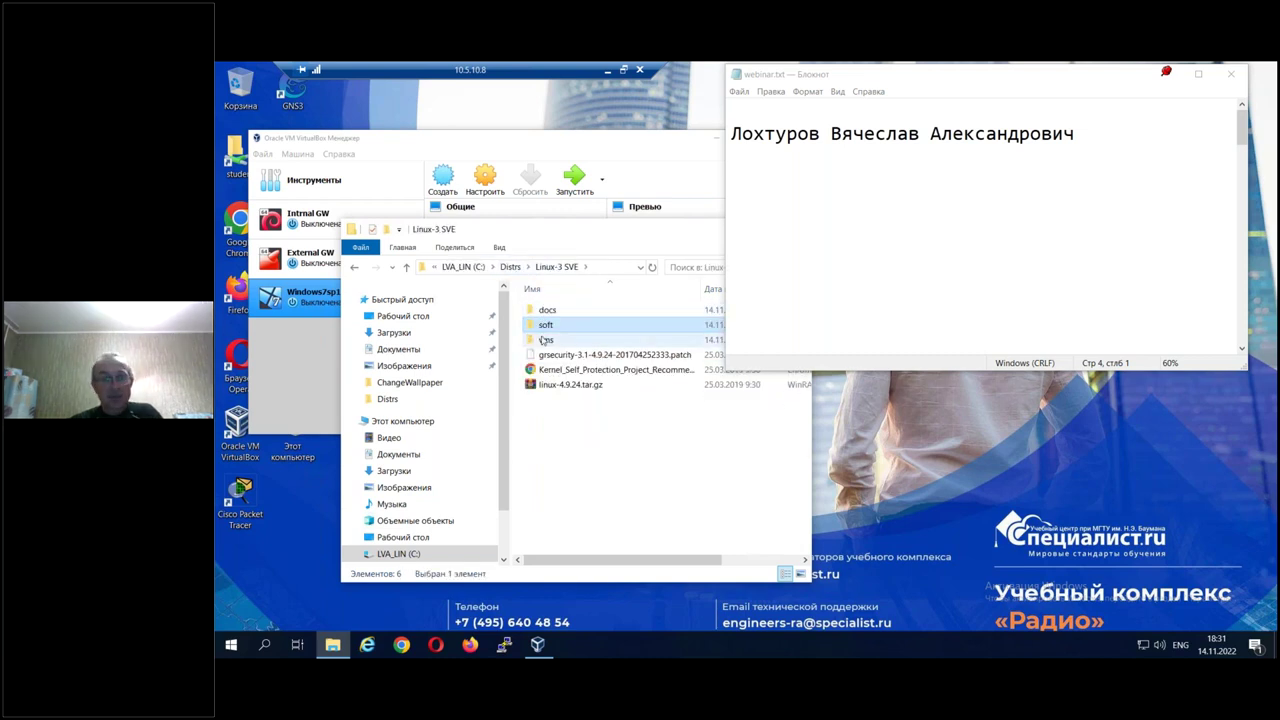
double_click(547, 310)
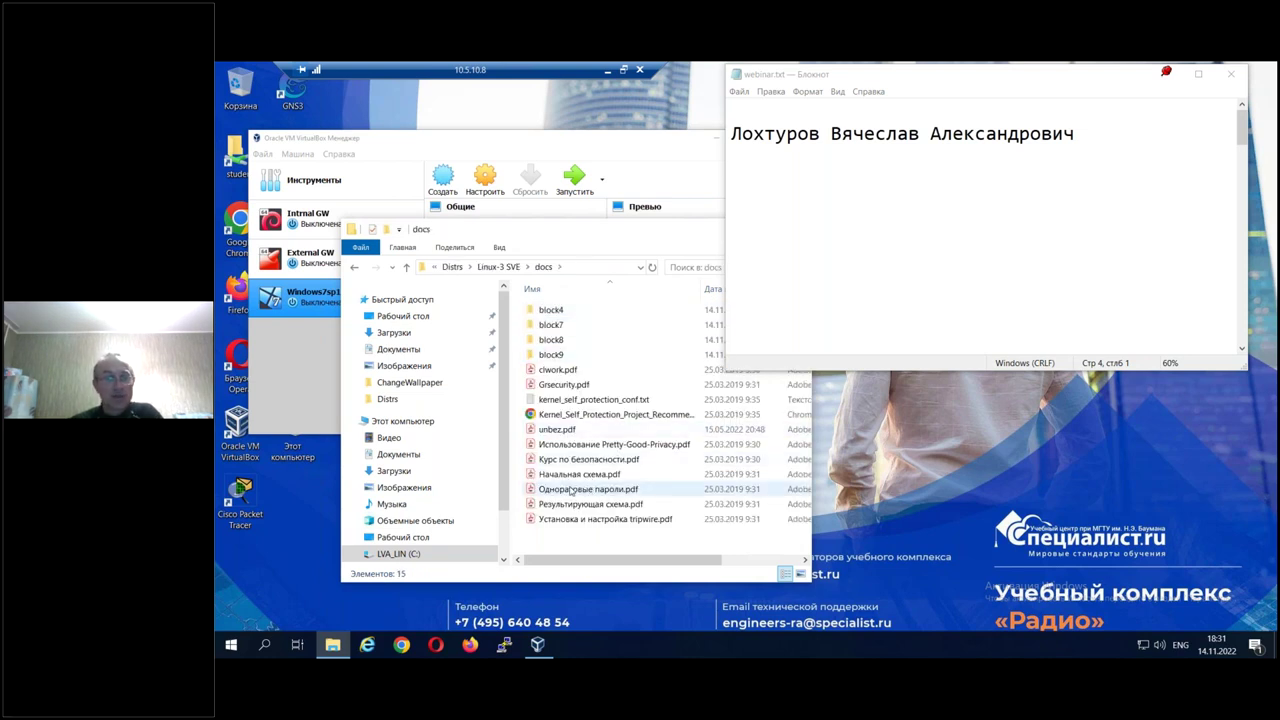
left_click(592, 474)
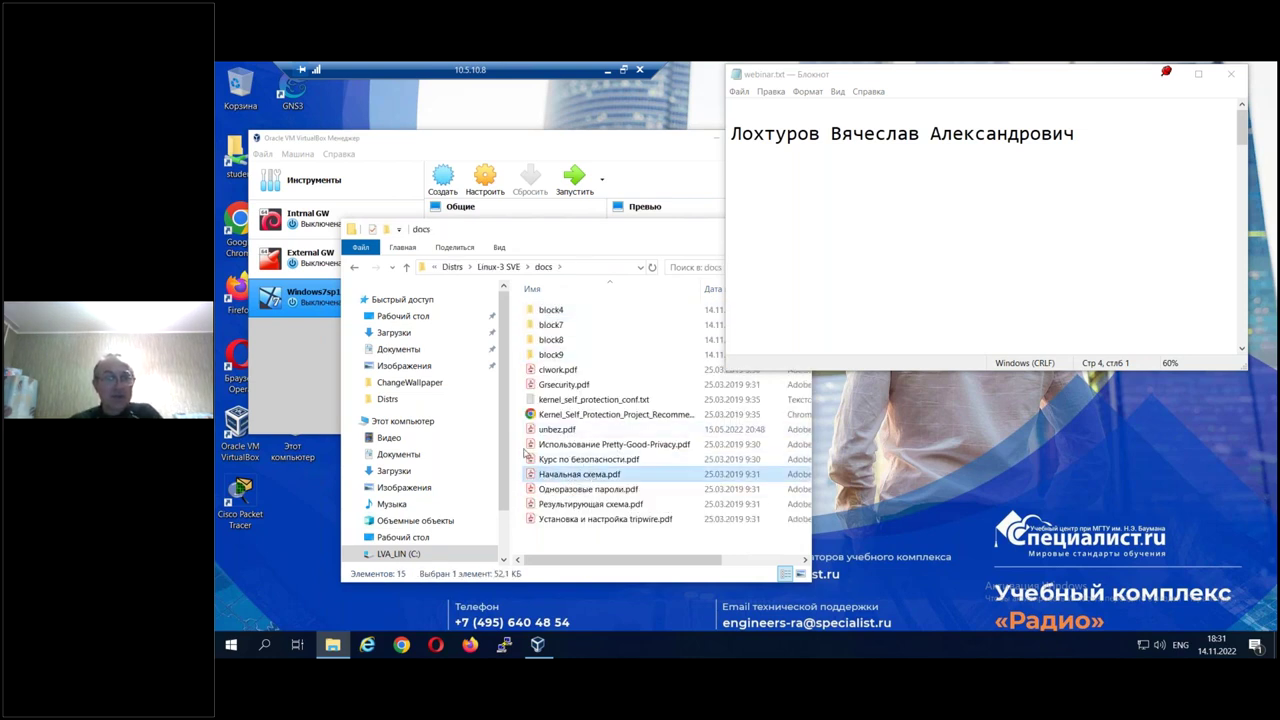
key("Return")
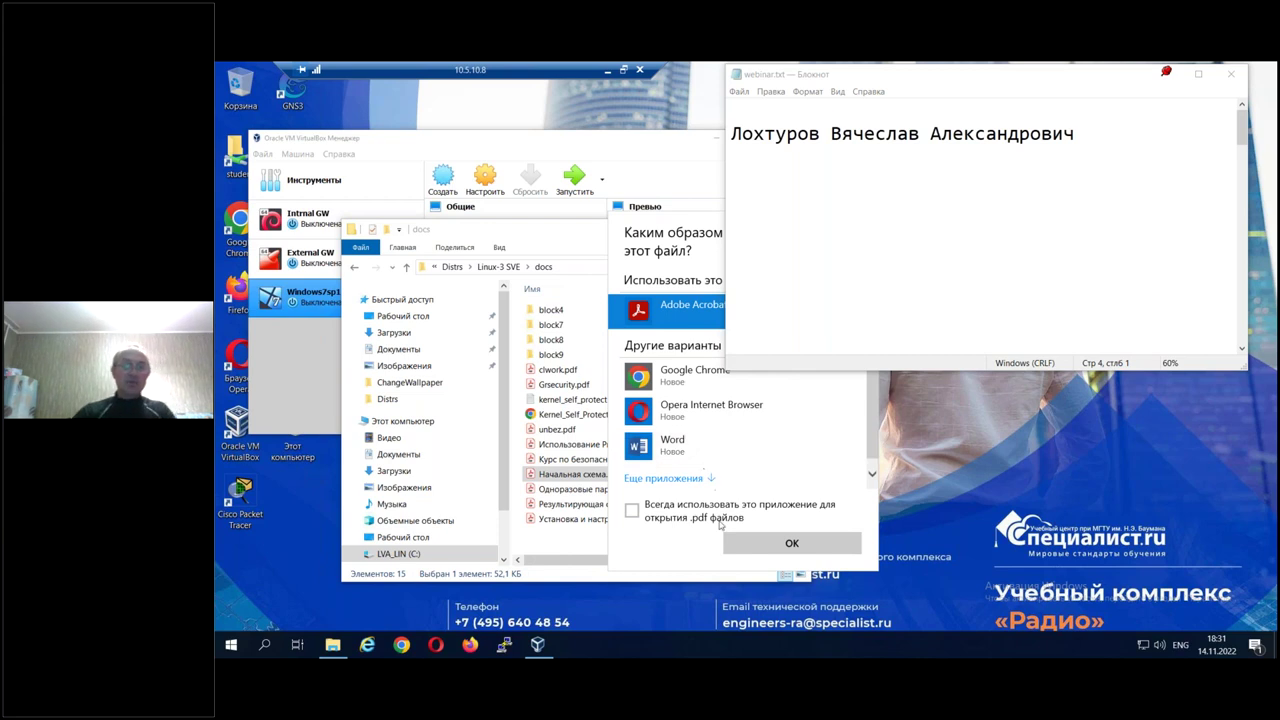
left_click(779, 543)
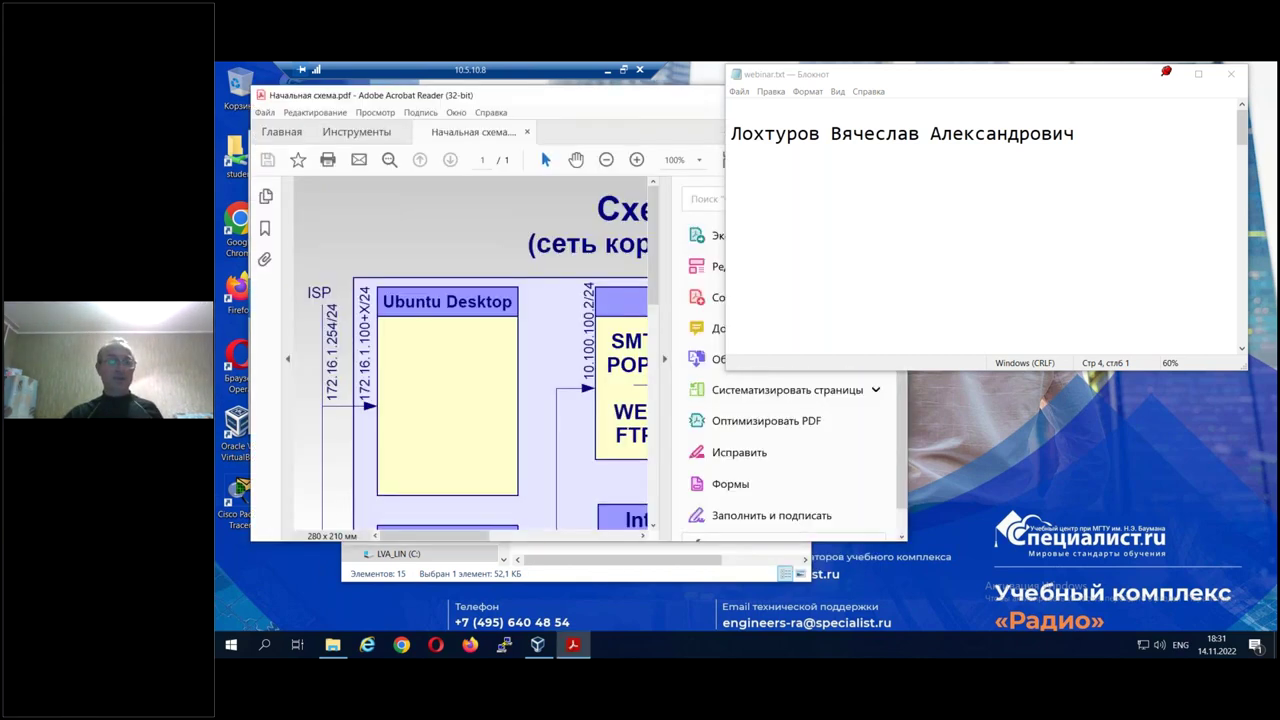
Widen the Acrobat viewer to the Gateway Bind 9 box, then move it aside for VirtualBox Manager
left_click_drag(898, 530, 1131, 531)
scroll(533, 412, "down", 3)
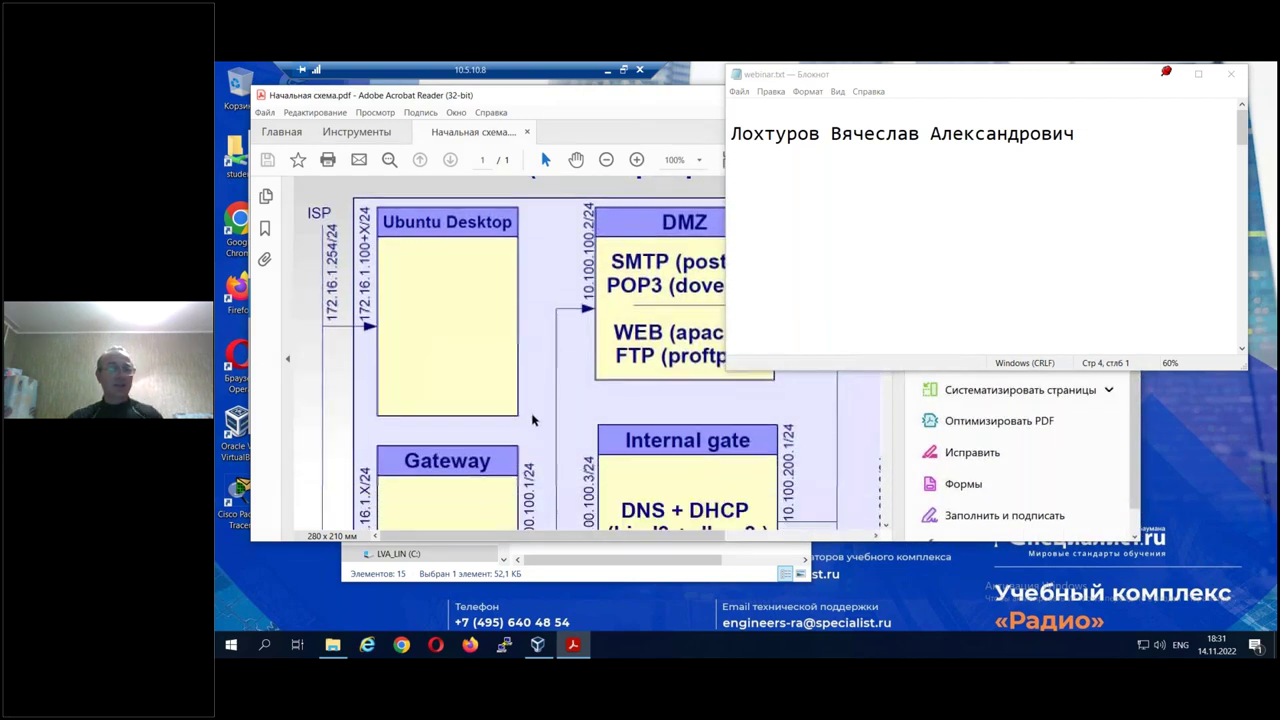
scroll(533, 412, "down", 3)
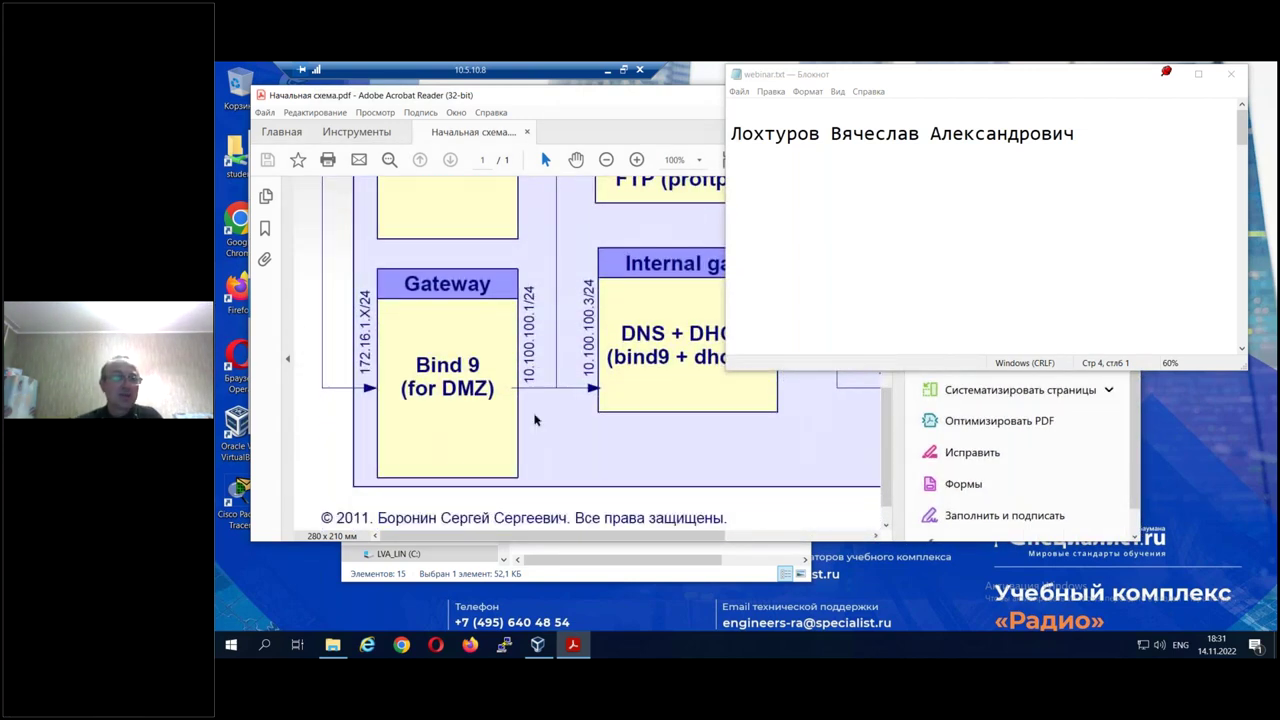
left_click_drag(529, 105, 763, 123)
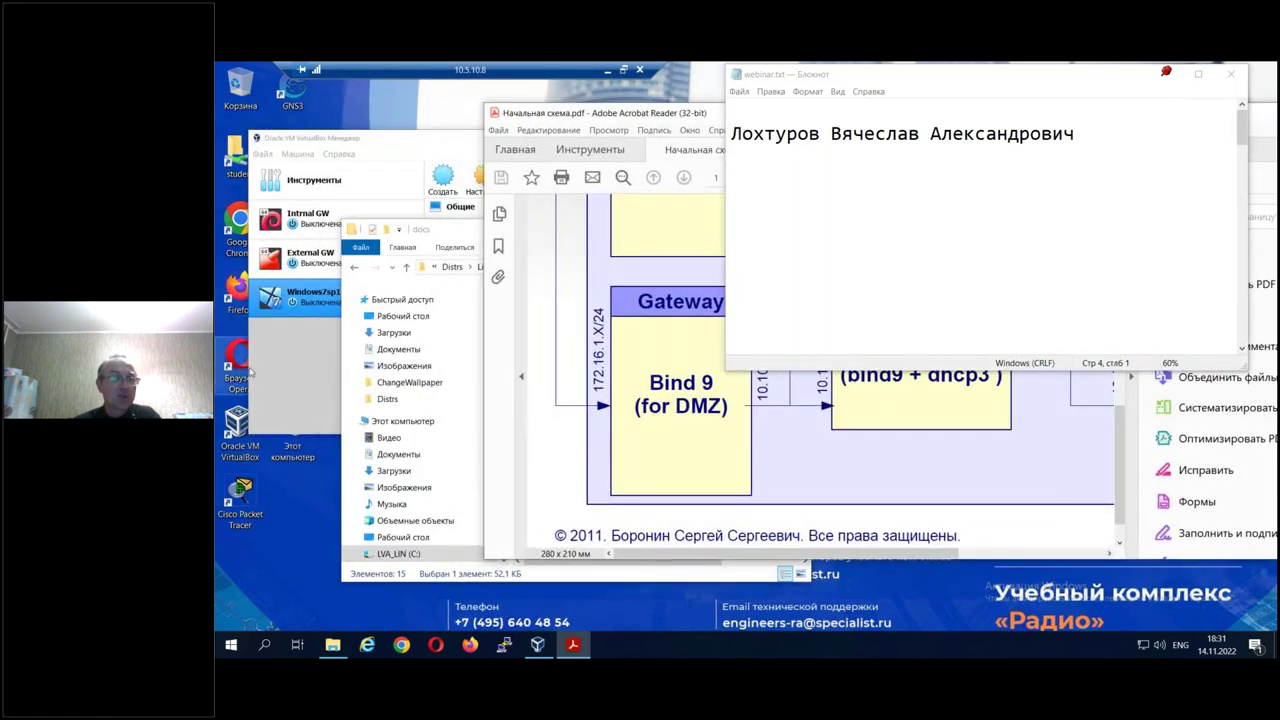
left_click(272, 378)
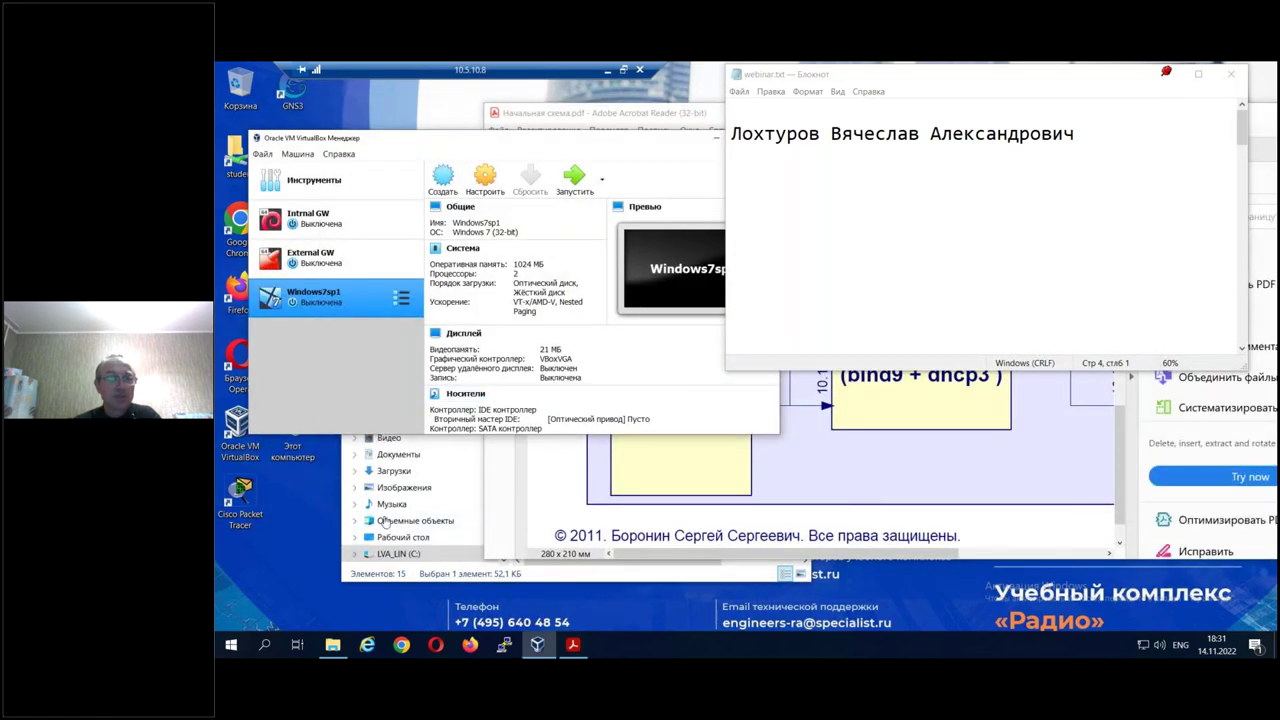
Open the vms folder, then start the External GW machine in VirtualBox Manager
left_click(418, 582)
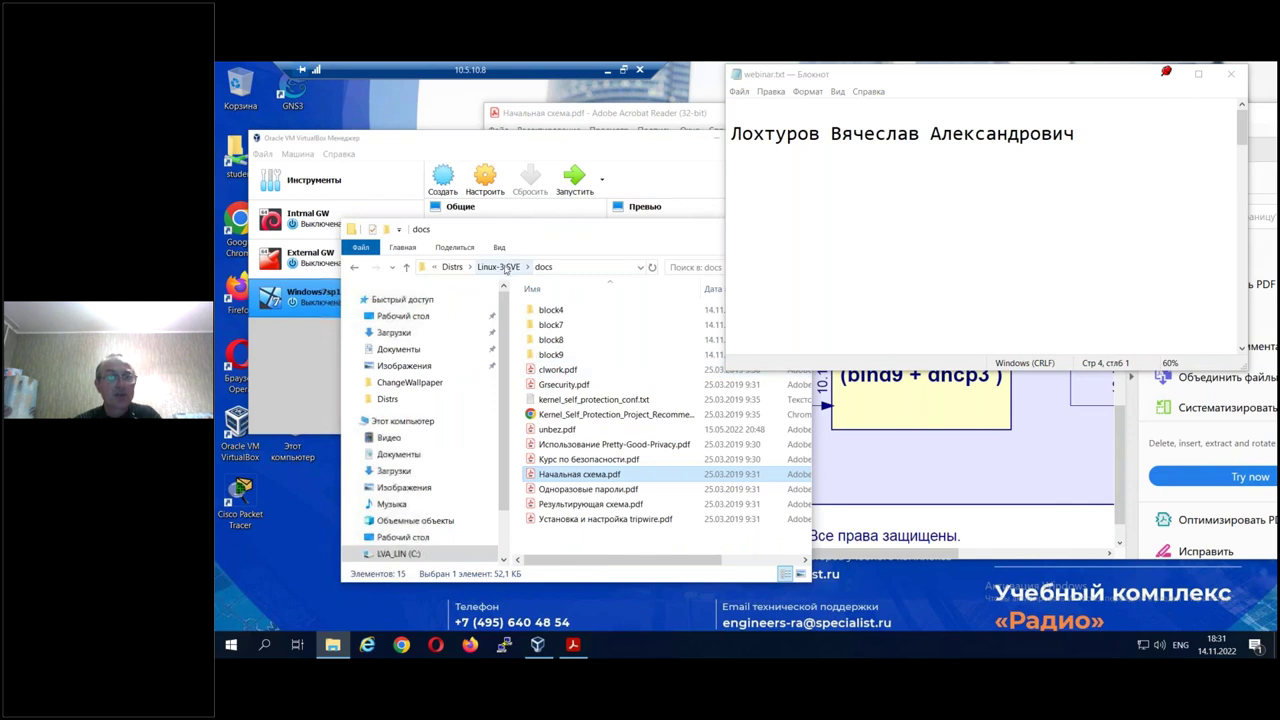
left_click(505, 270)
double_click(546, 340)
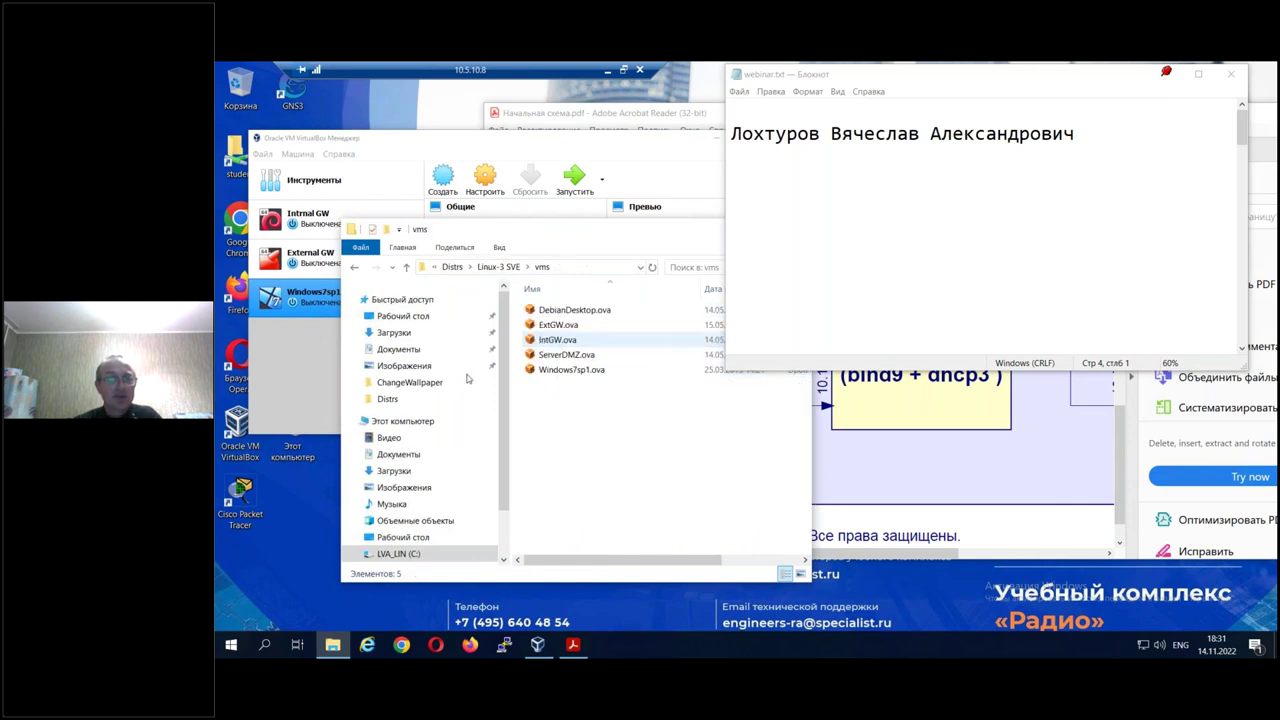
left_click(280, 368)
left_click(310, 262)
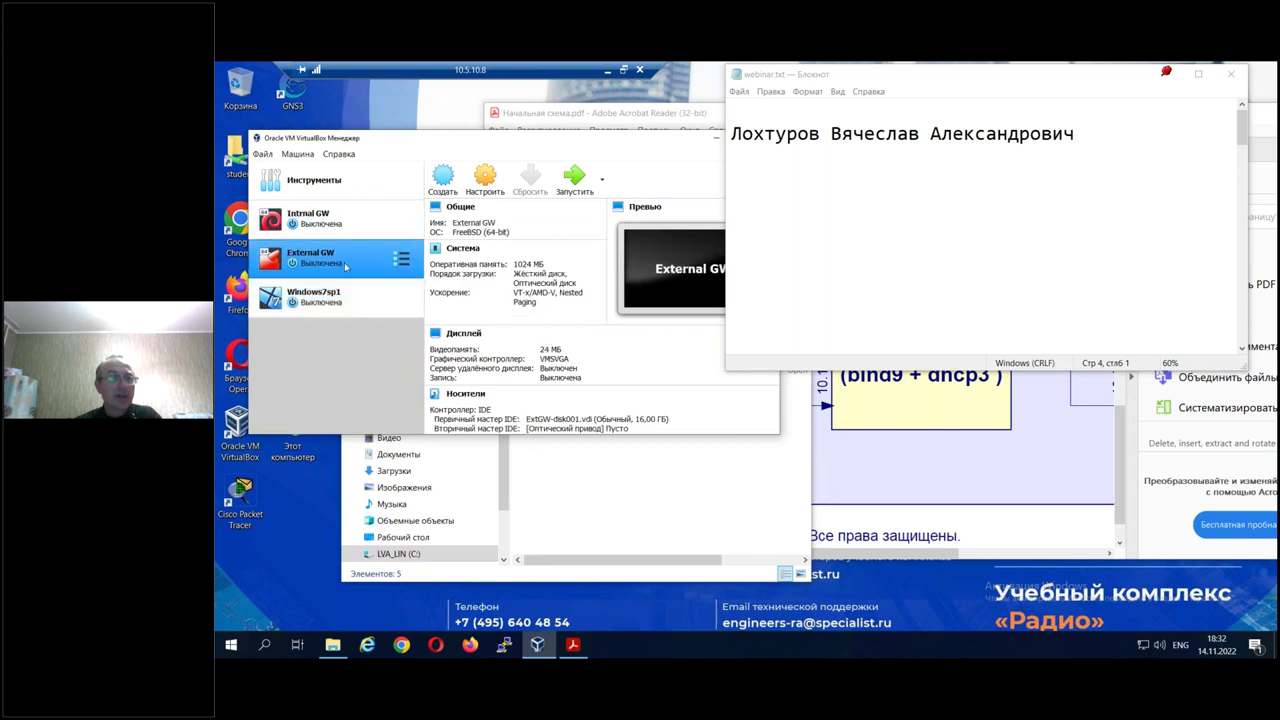
left_click(575, 182)
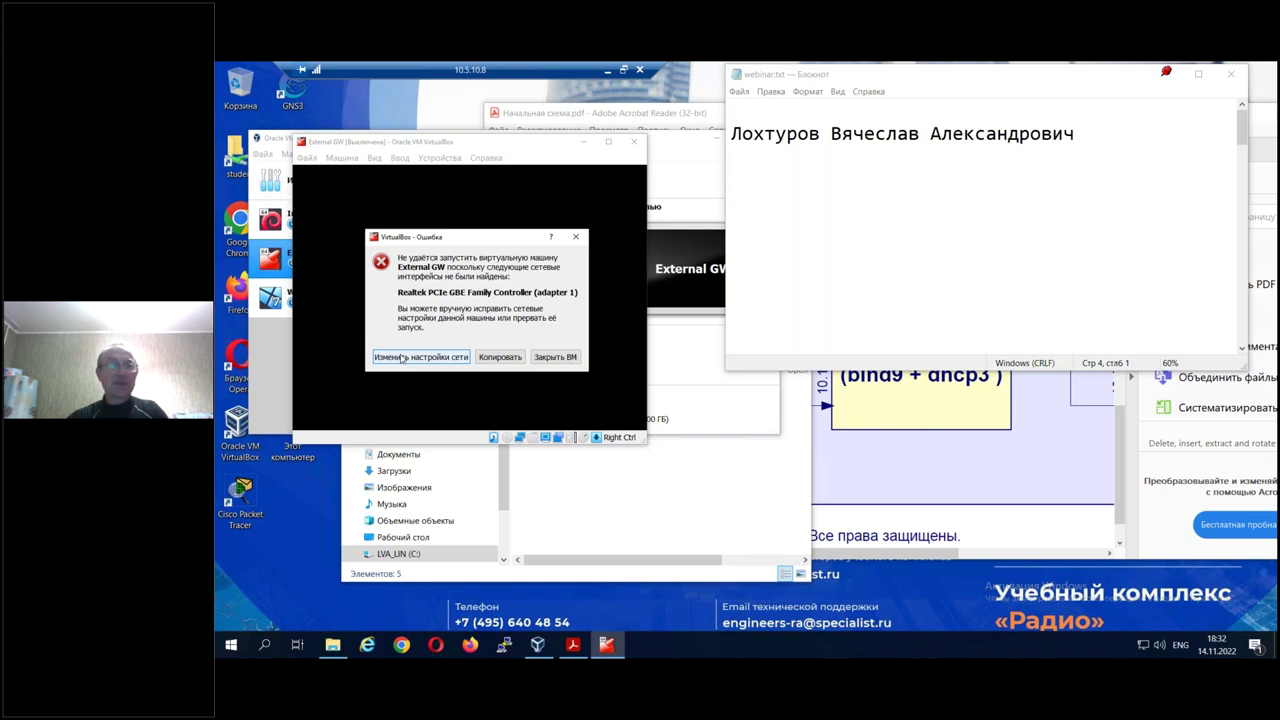
Review External GW's Adapter 1 bridged host adapter in network settings and launch the VM
left_click(401, 358)
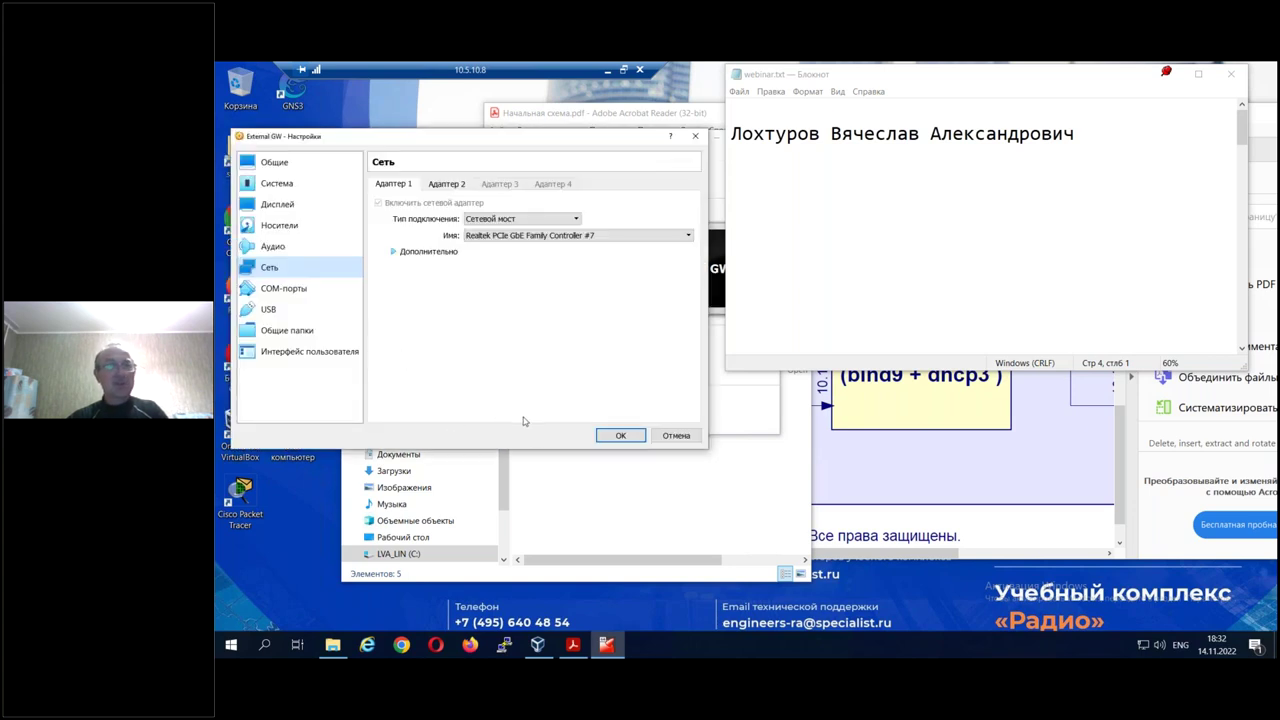
left_click(601, 237)
left_click(578, 237)
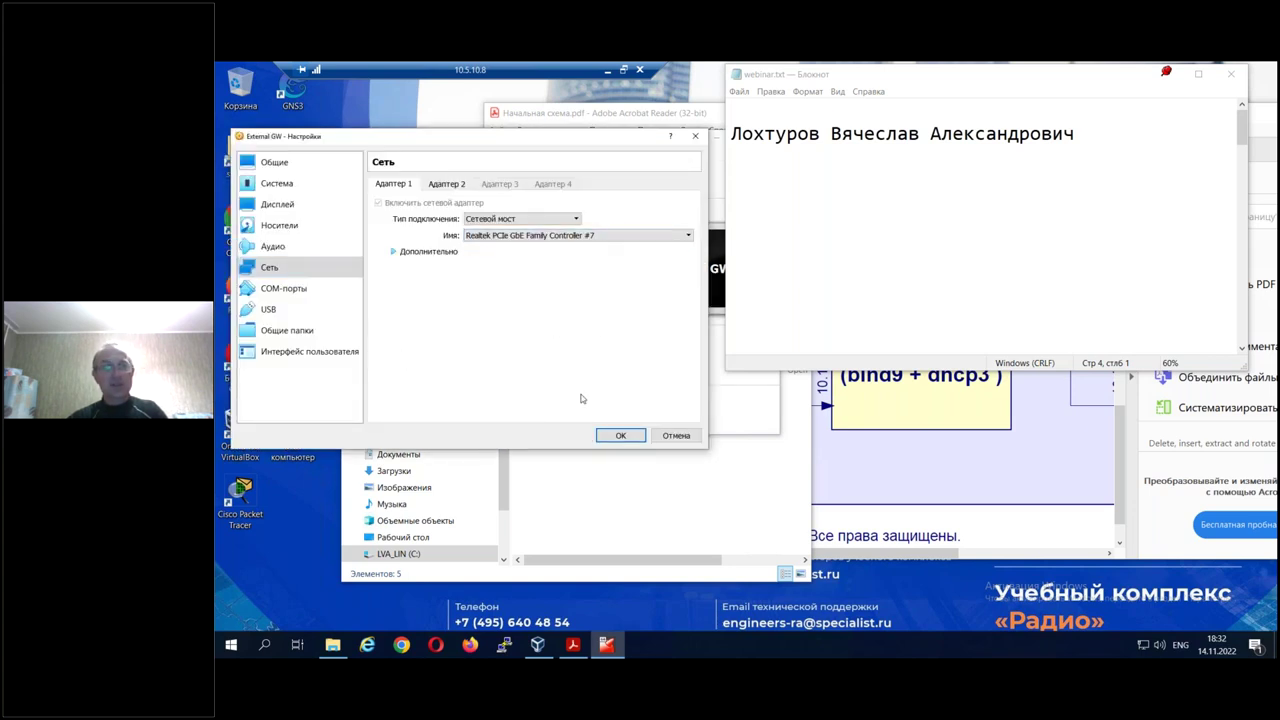
left_click(620, 435)
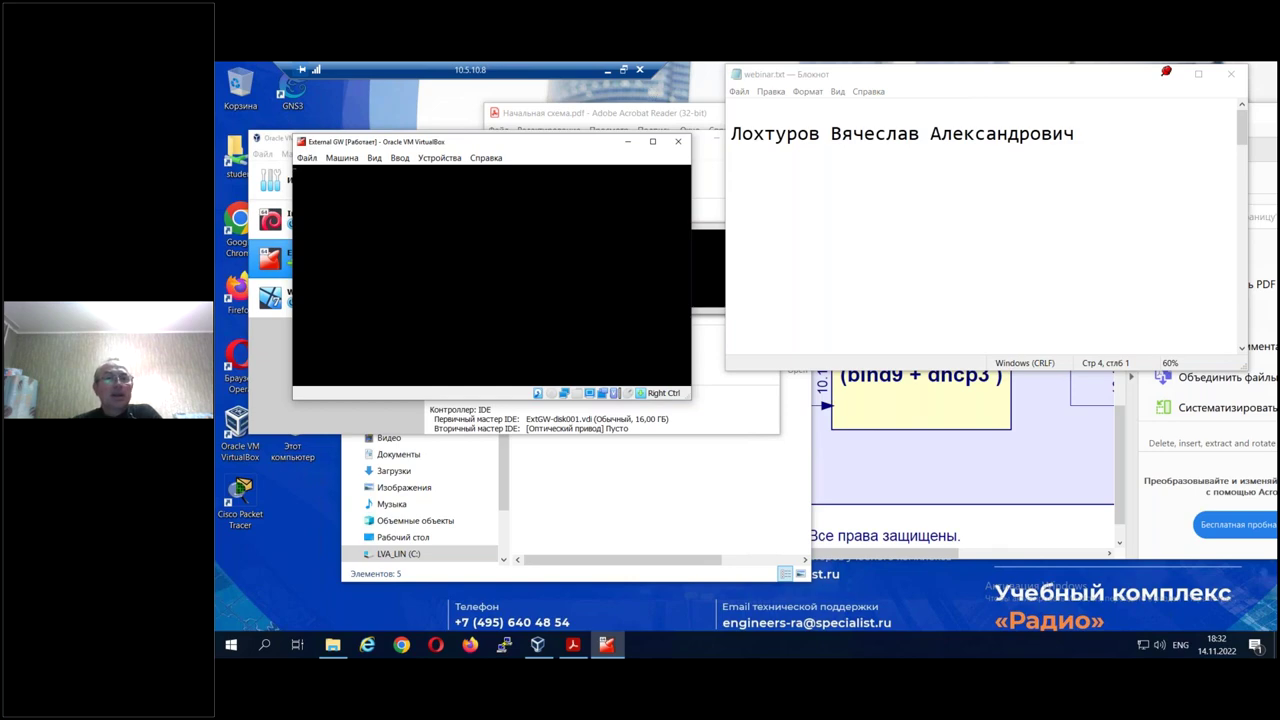
Disconnect the remote desktop session and confirm ending it
left_click(640, 70)
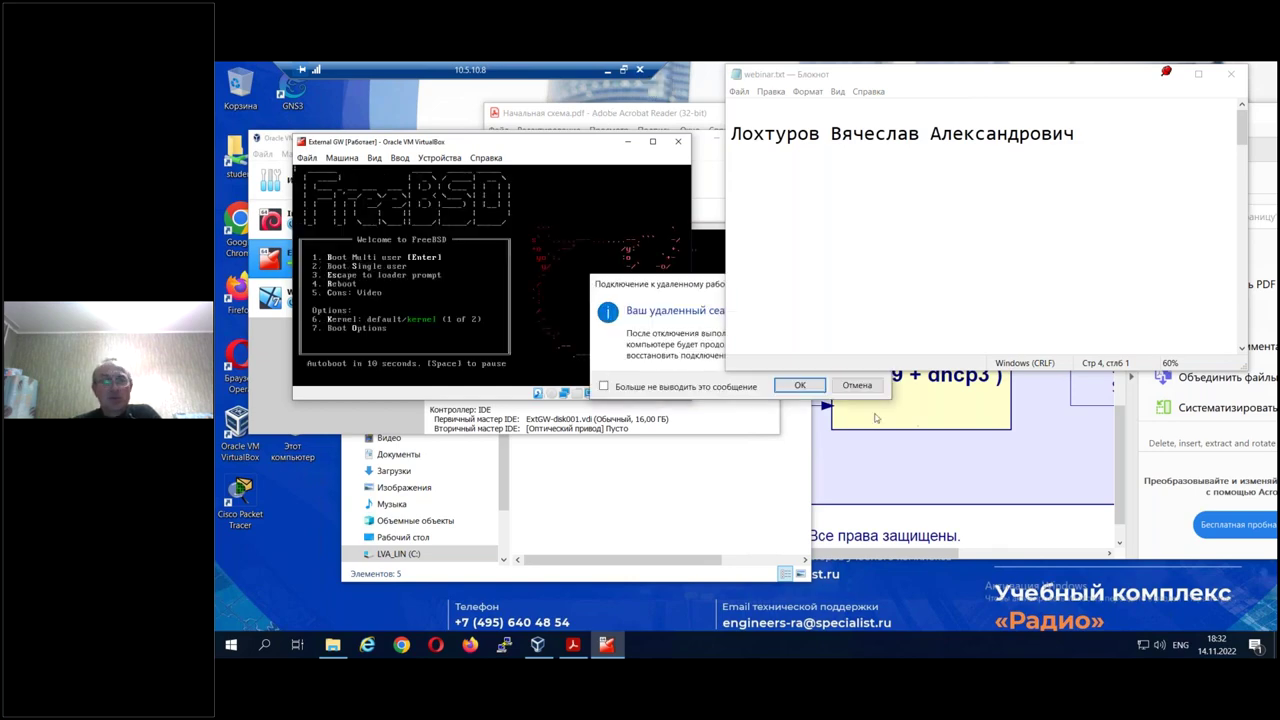
left_click(800, 388)
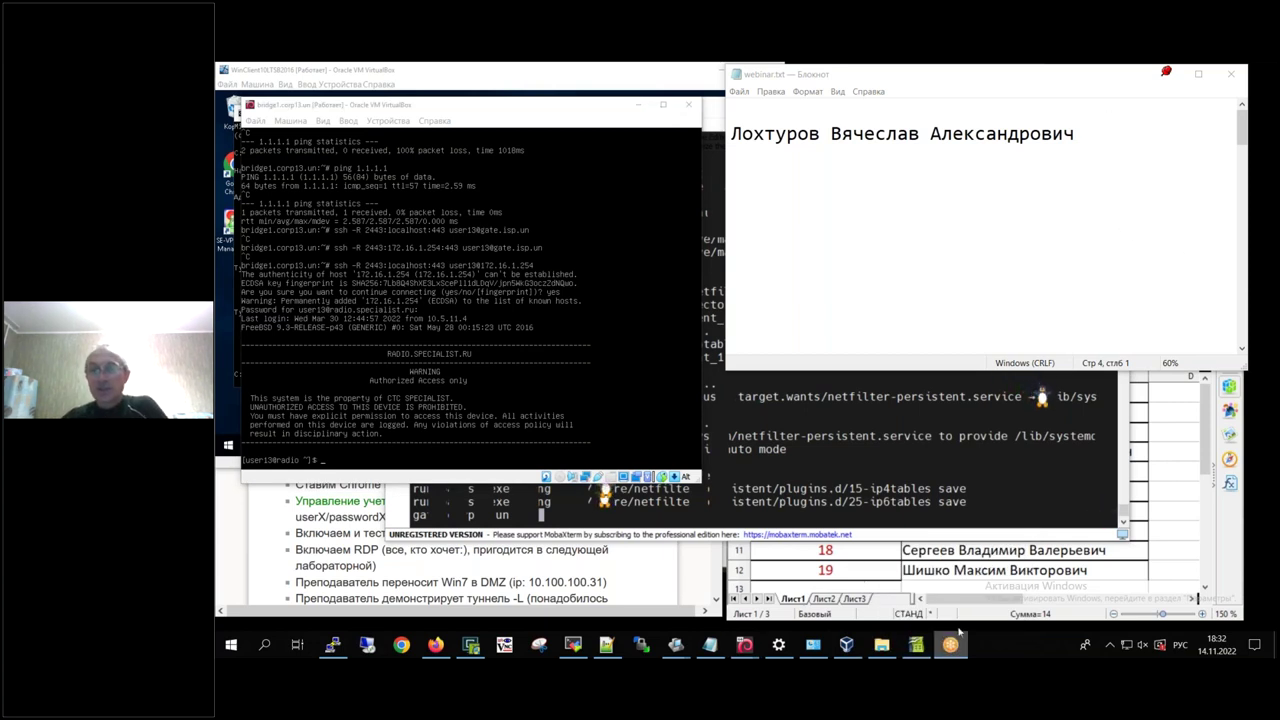
Reconnect to 10.5.10.8, re-enter the account password in English layout, and accept the certificate
left_click(367, 645)
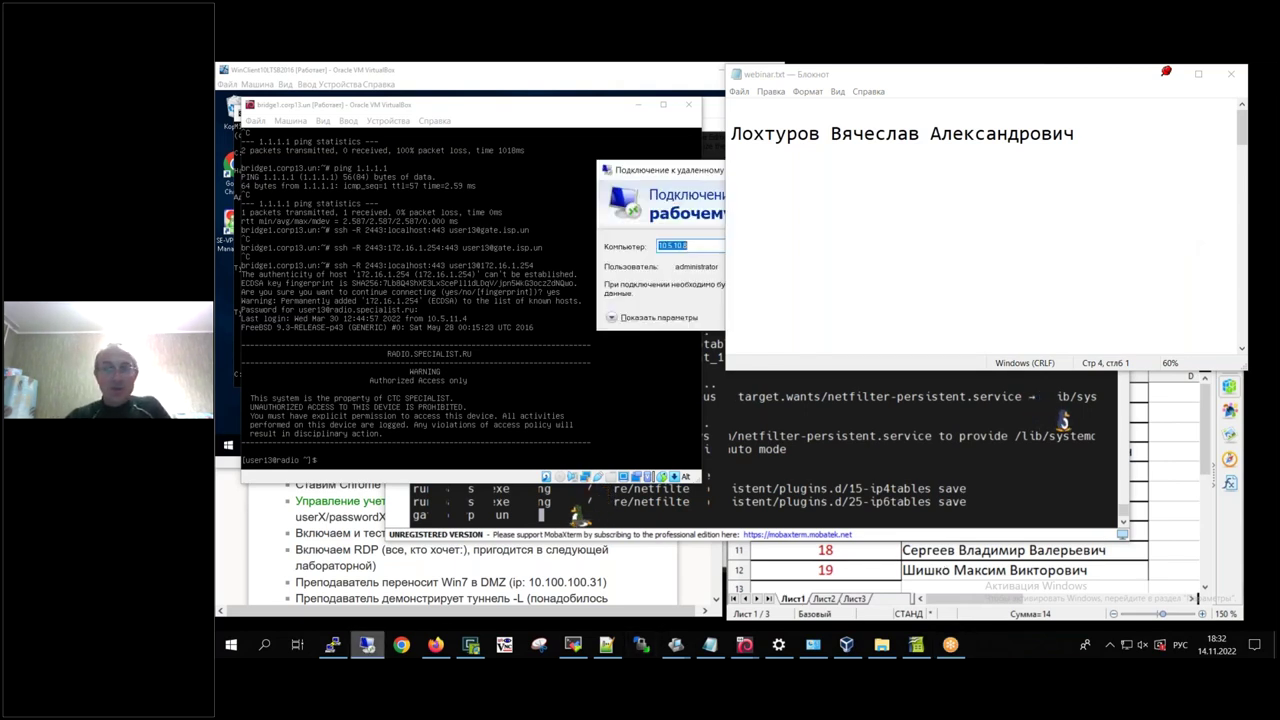
left_click(463, 361)
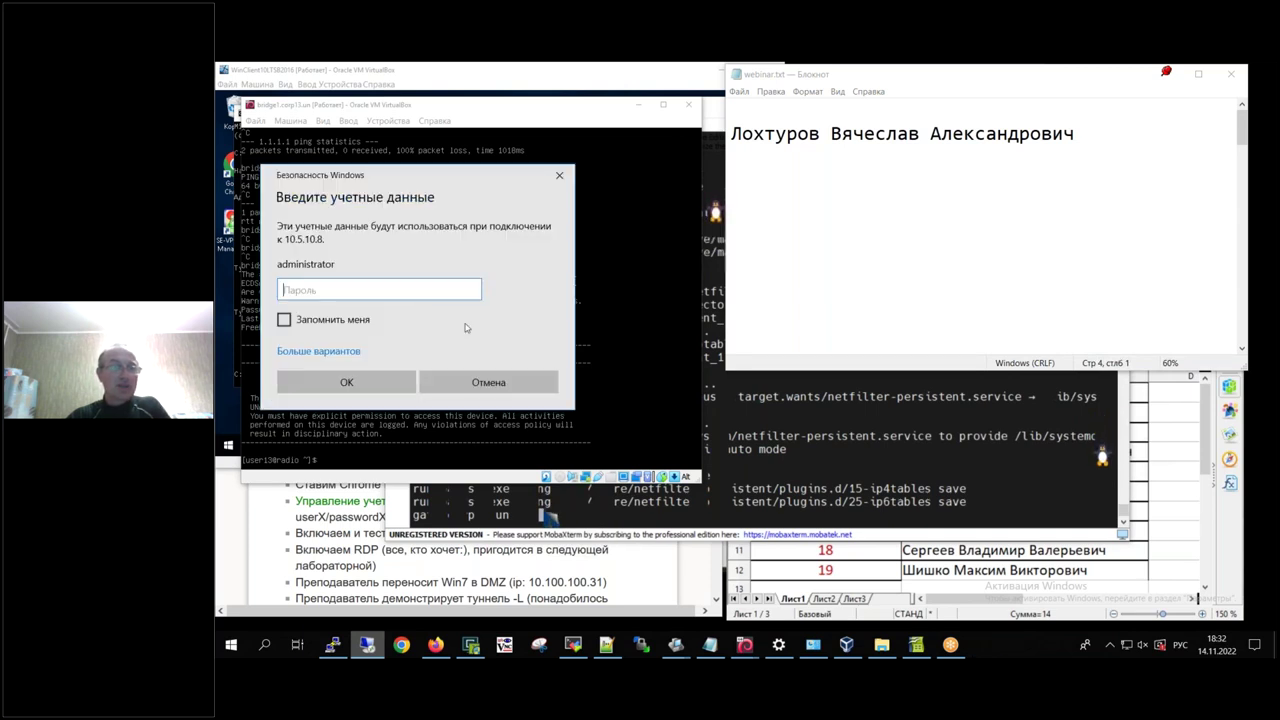
type("•••••••••••")
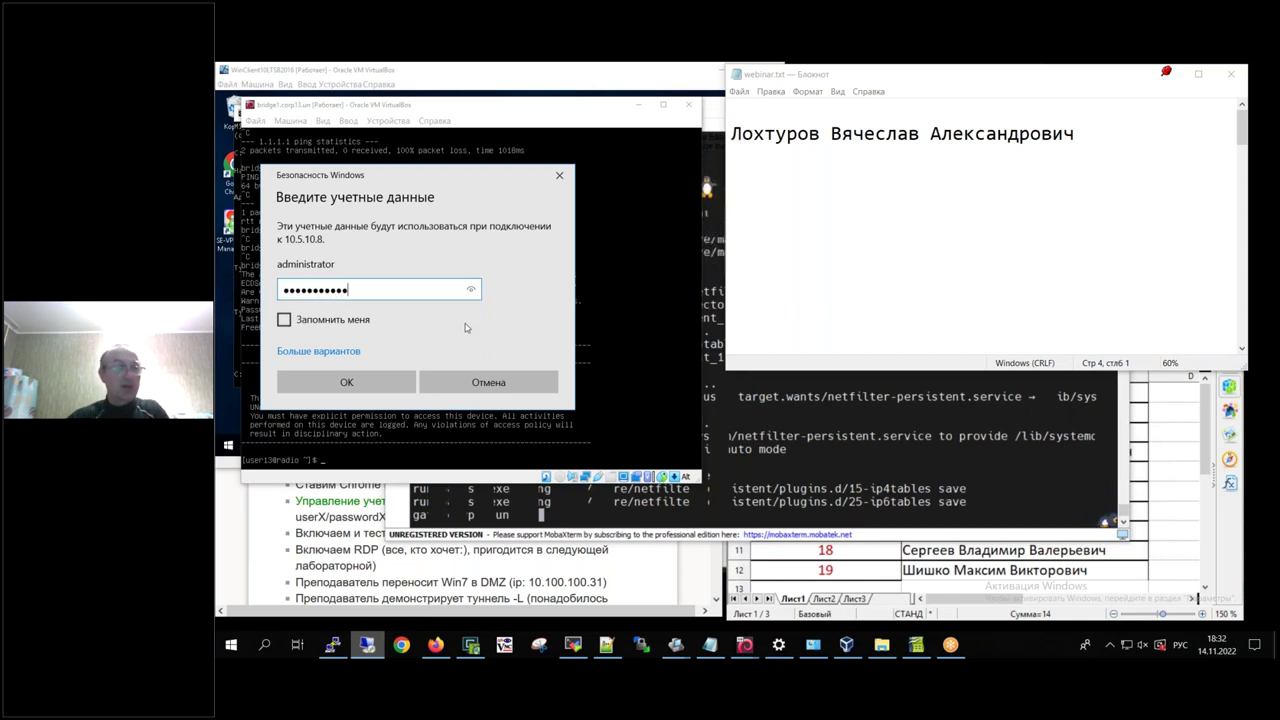
left_click(477, 293)
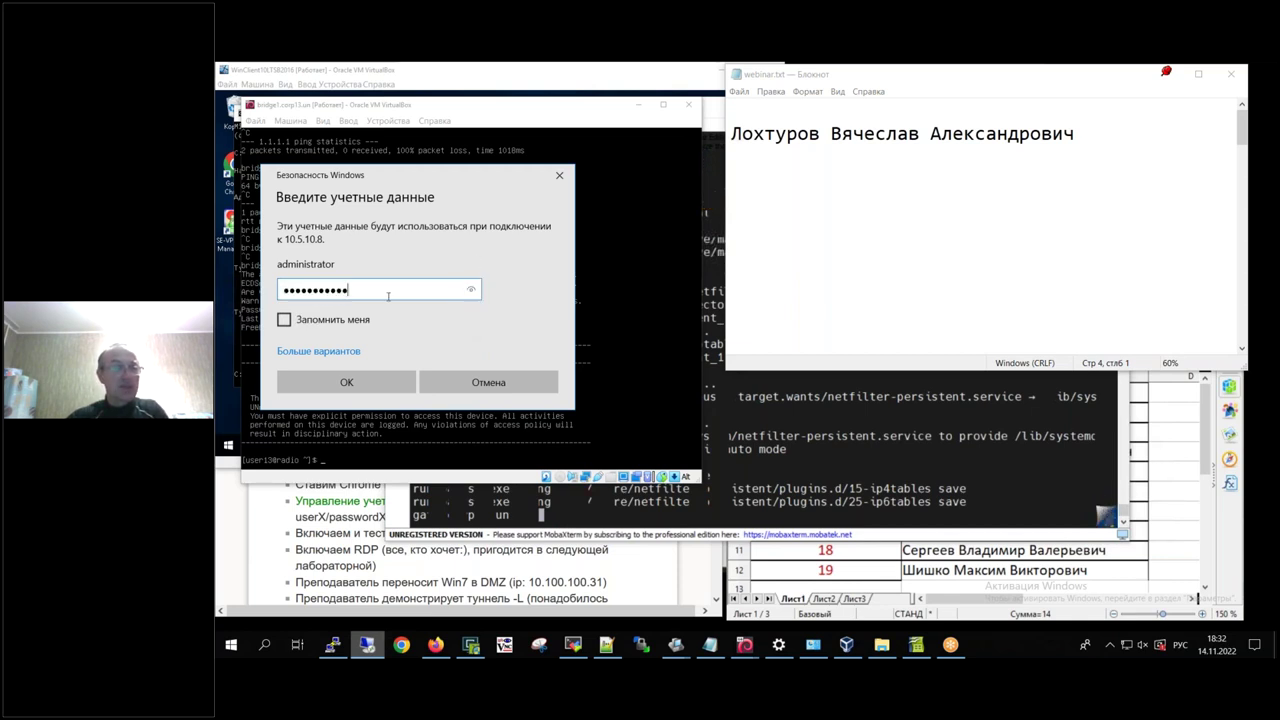
key("BackSpace")
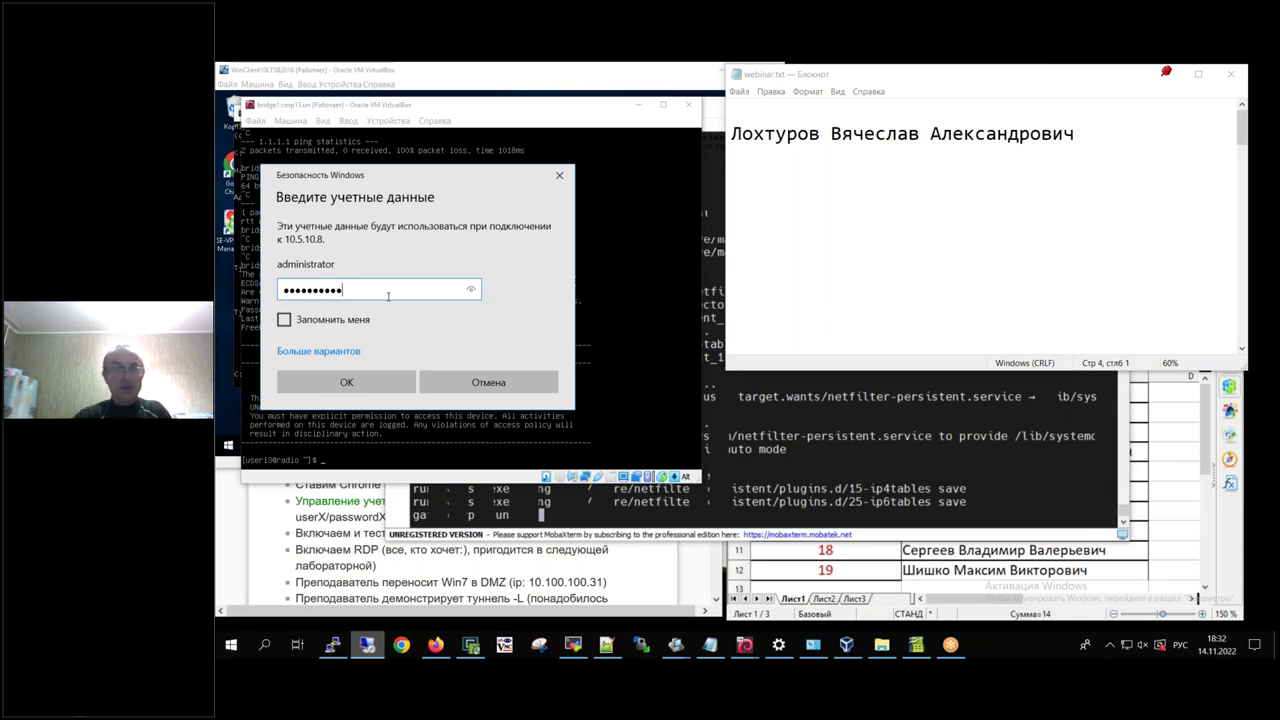
key("BackSpace")
key("BackSpace")
key("BackSpace")
key("BackSpace")
key("BackSpace")
key("BackSpace")
key("BackSpace")
key("BackSpace")
key("BackSpace")
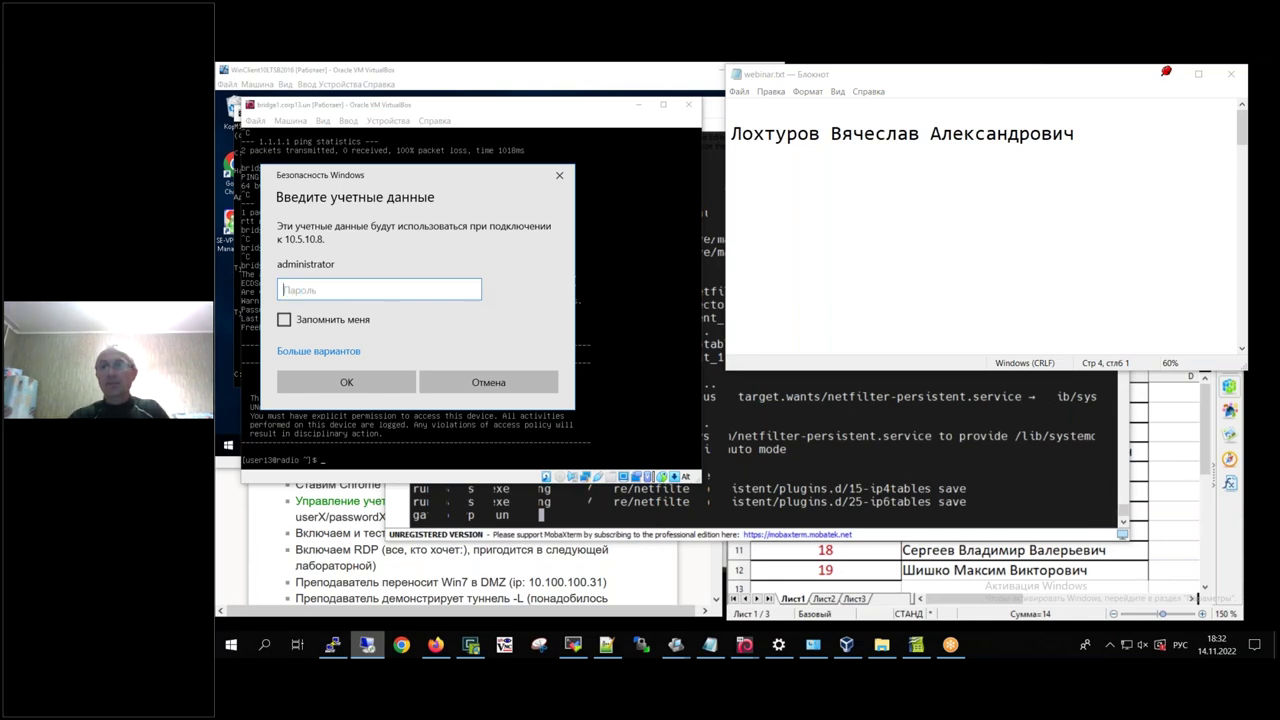
left_click(1203, 68)
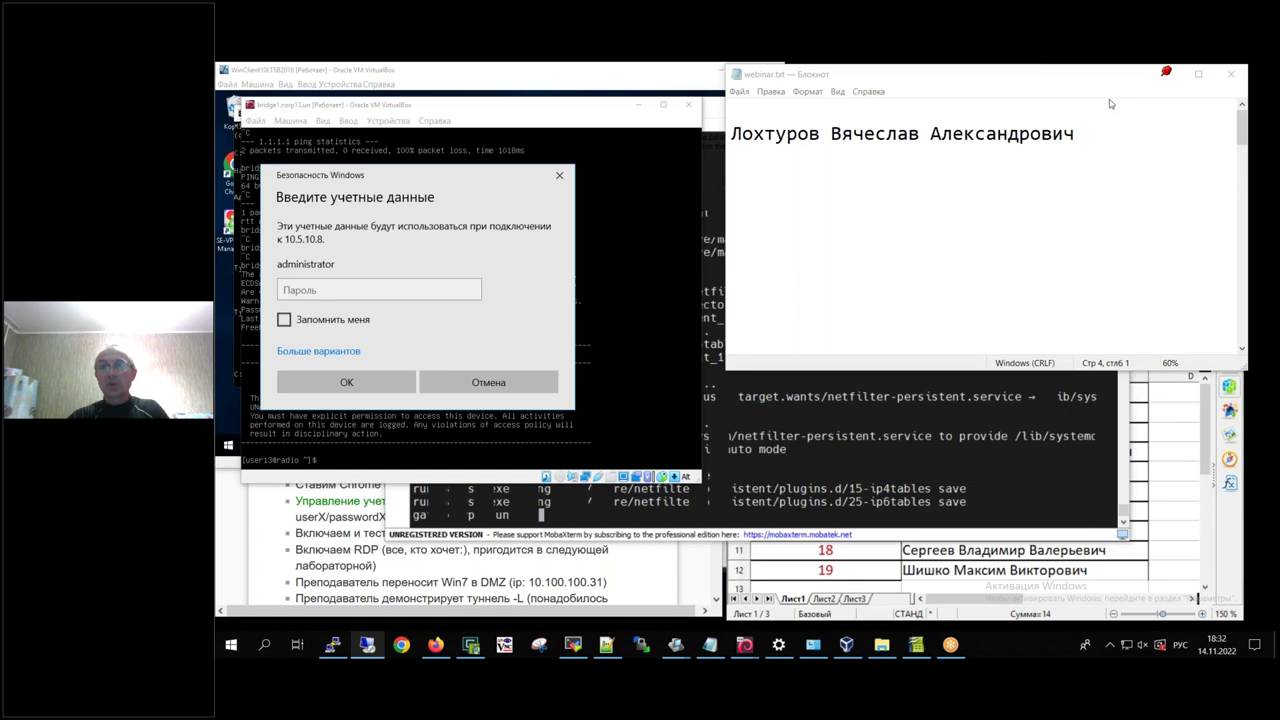
left_click(303, 293)
key("alt+shift")
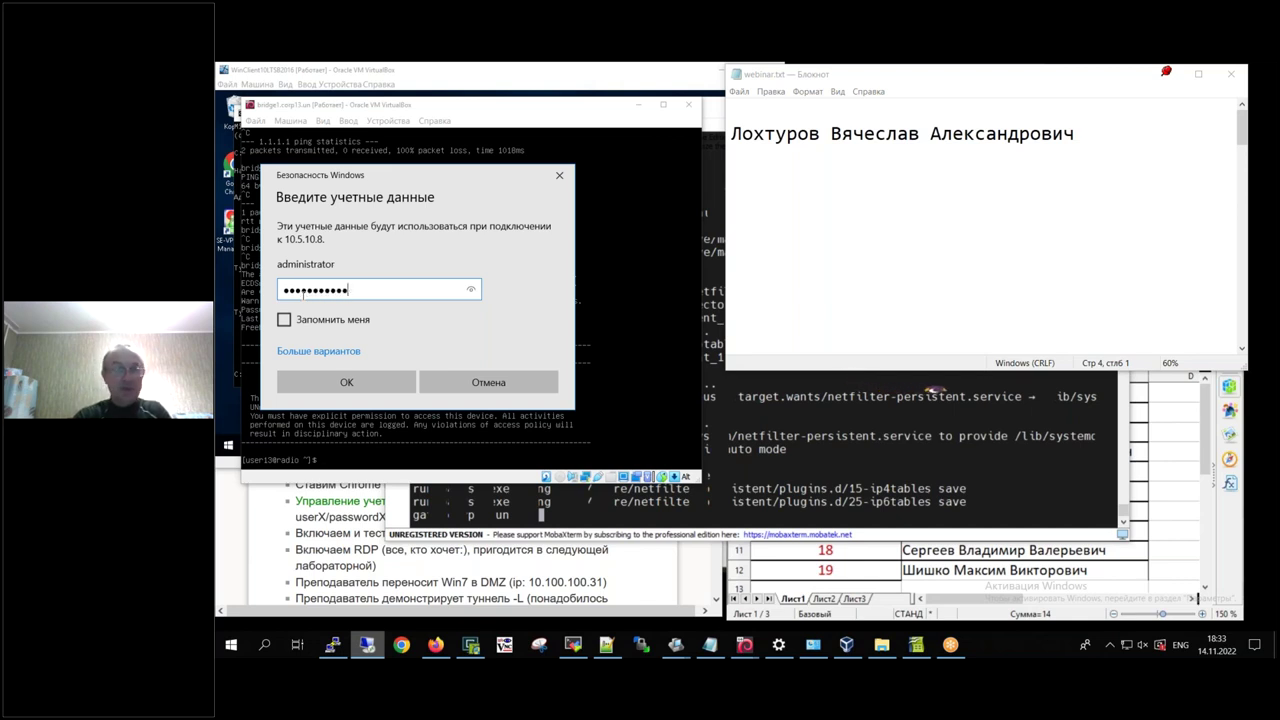
left_click(387, 390)
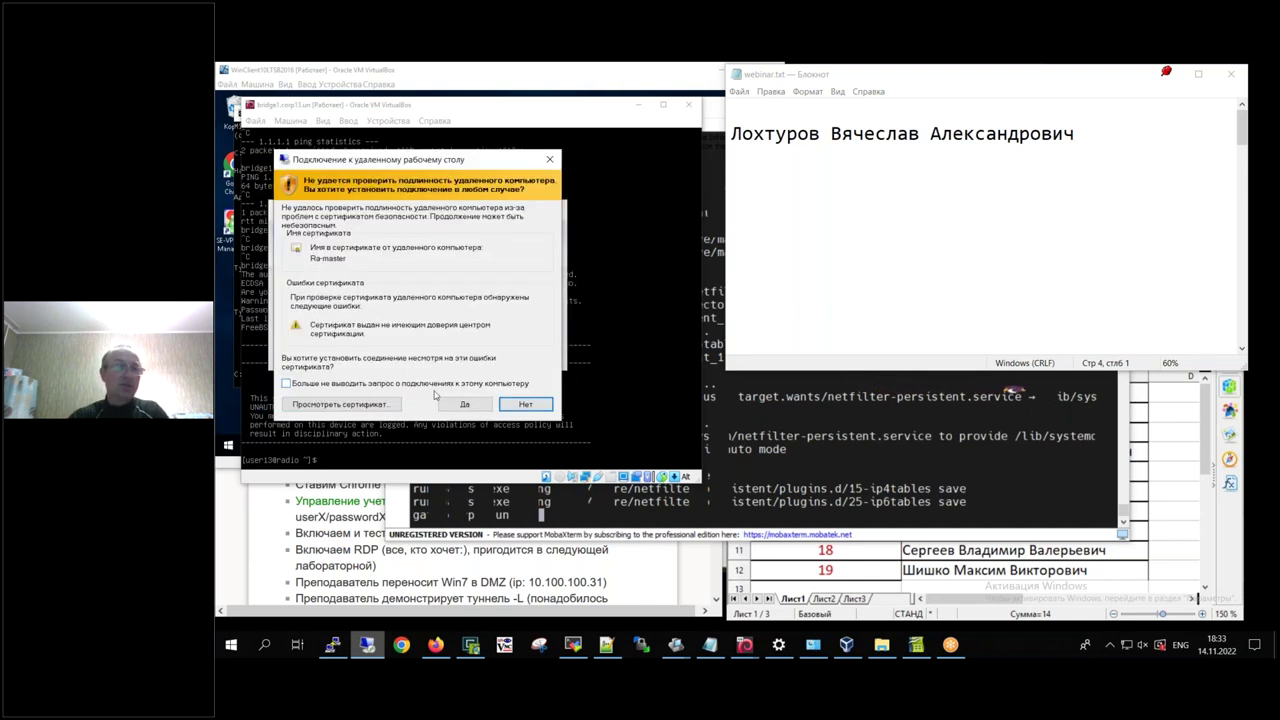
key("Return")
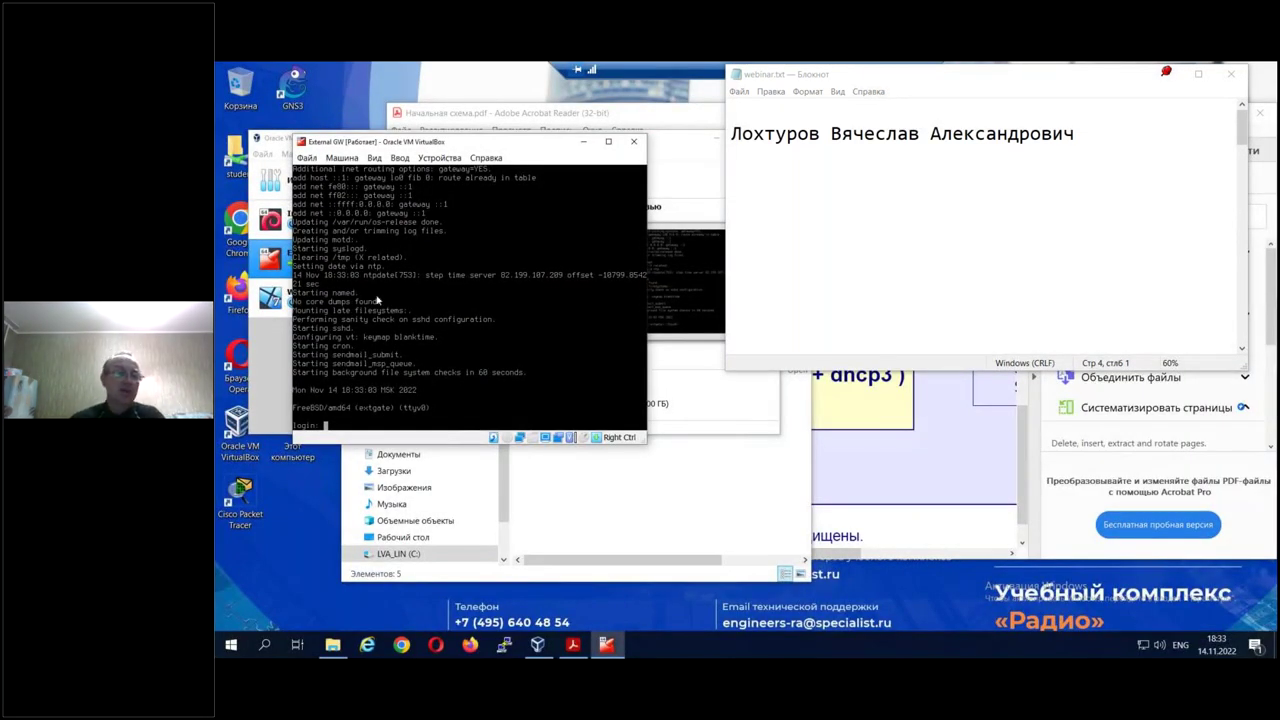
Log in as root on the extgate console and enter vim at the shell prompt
left_click_drag(479, 143, 487, 140)
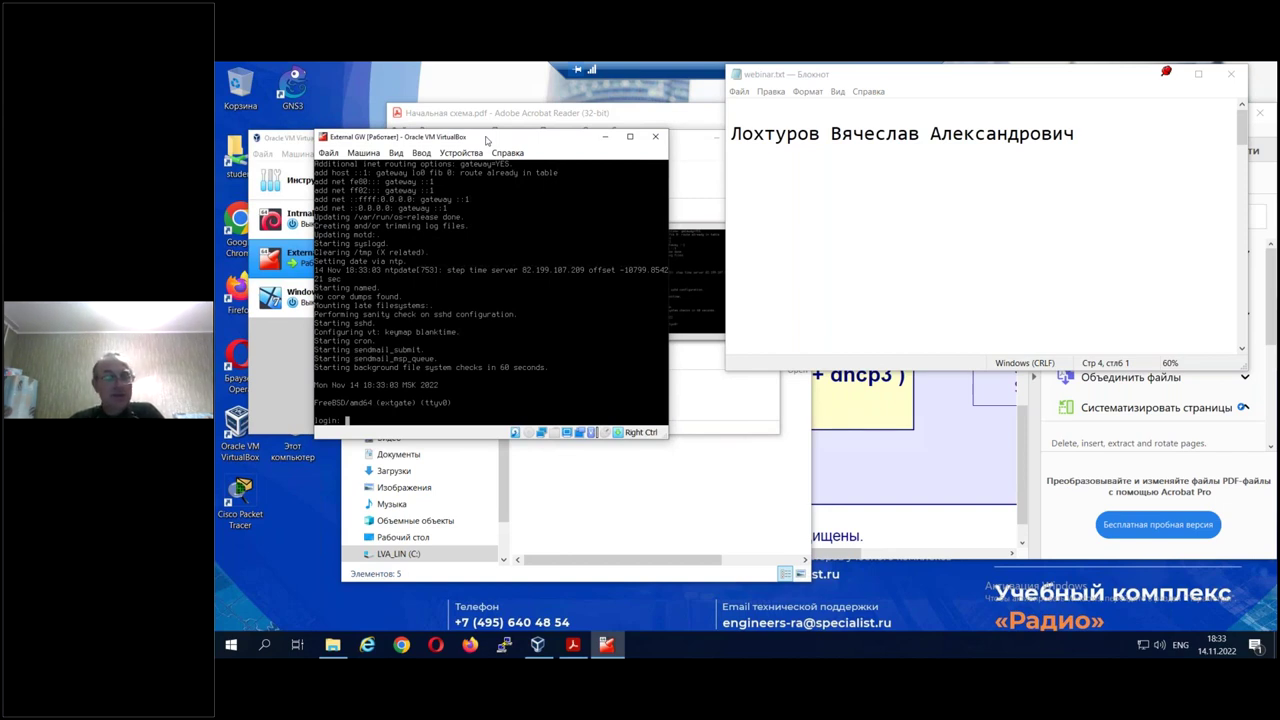
left_click_drag(487, 140, 515, 185)
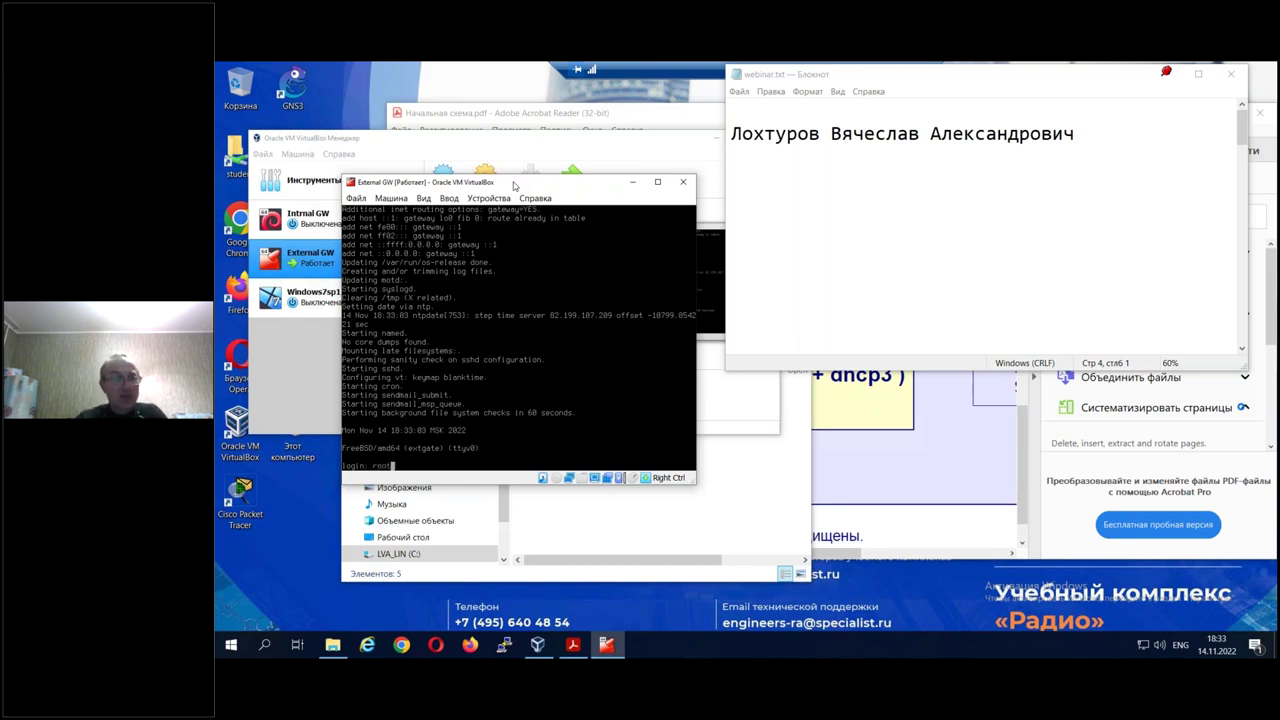
key("Return")
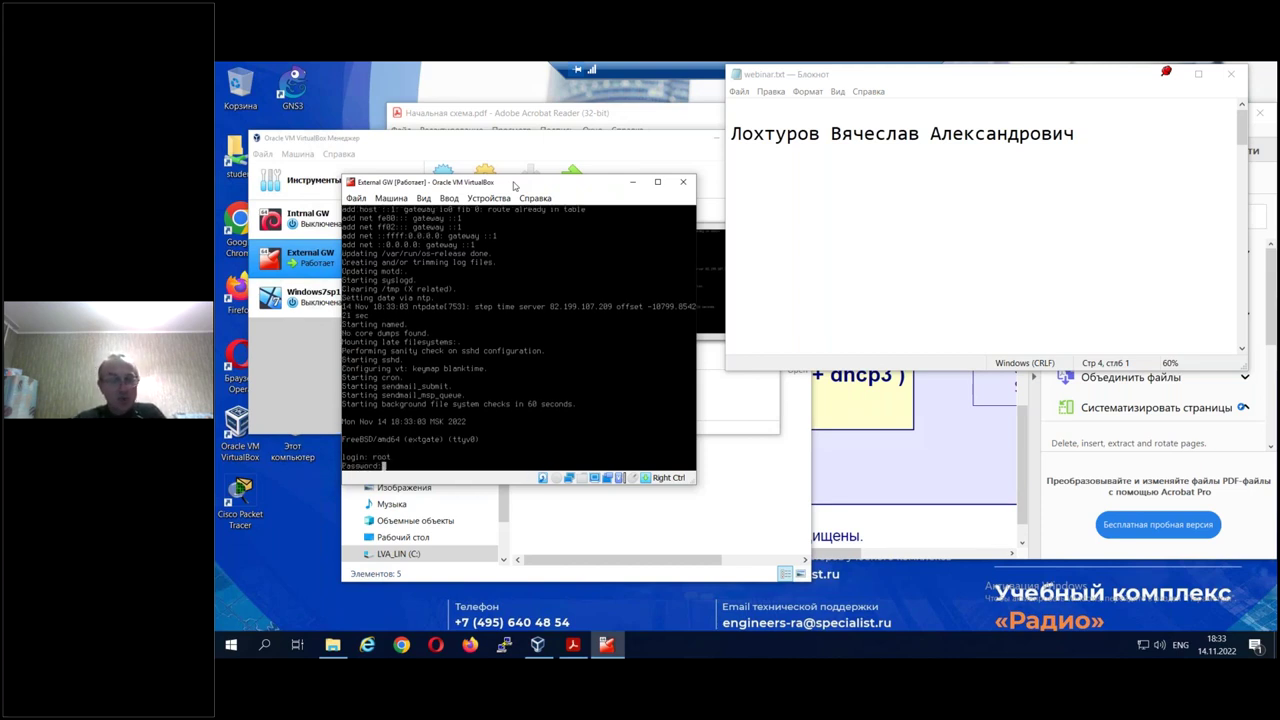
key("Return")
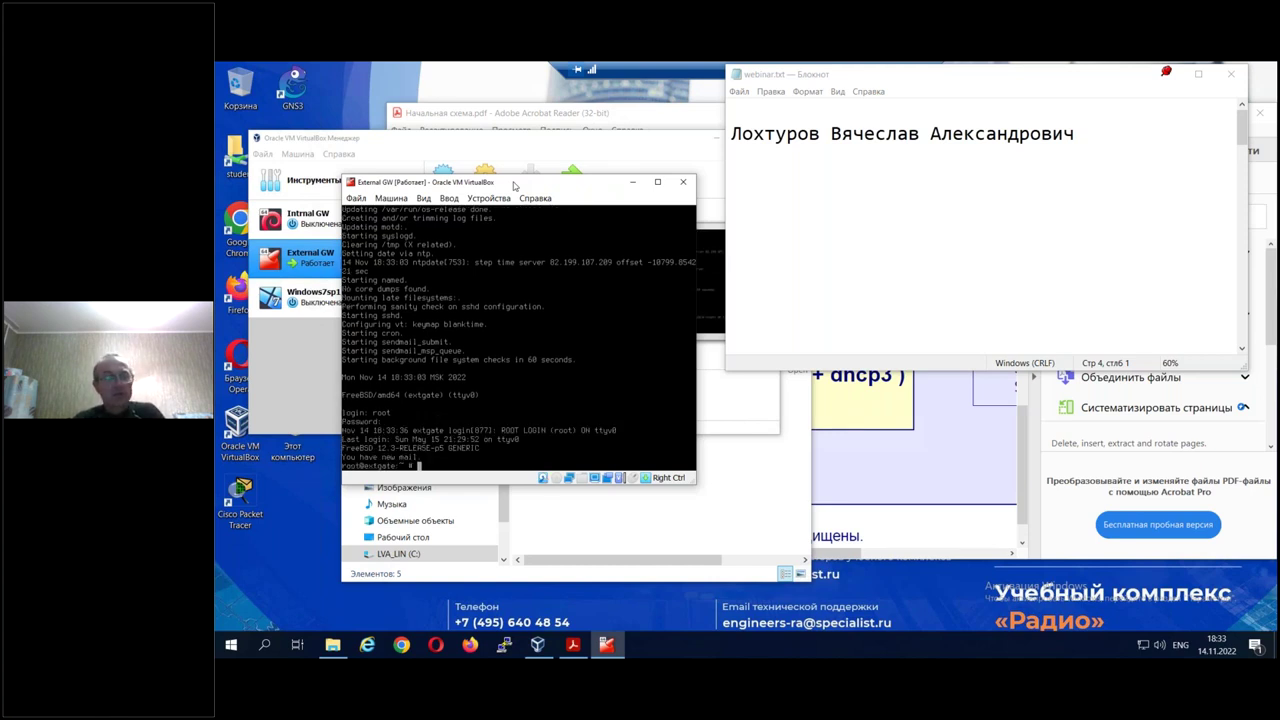
left_click_drag(514, 186, 520, 175)
type("vim")
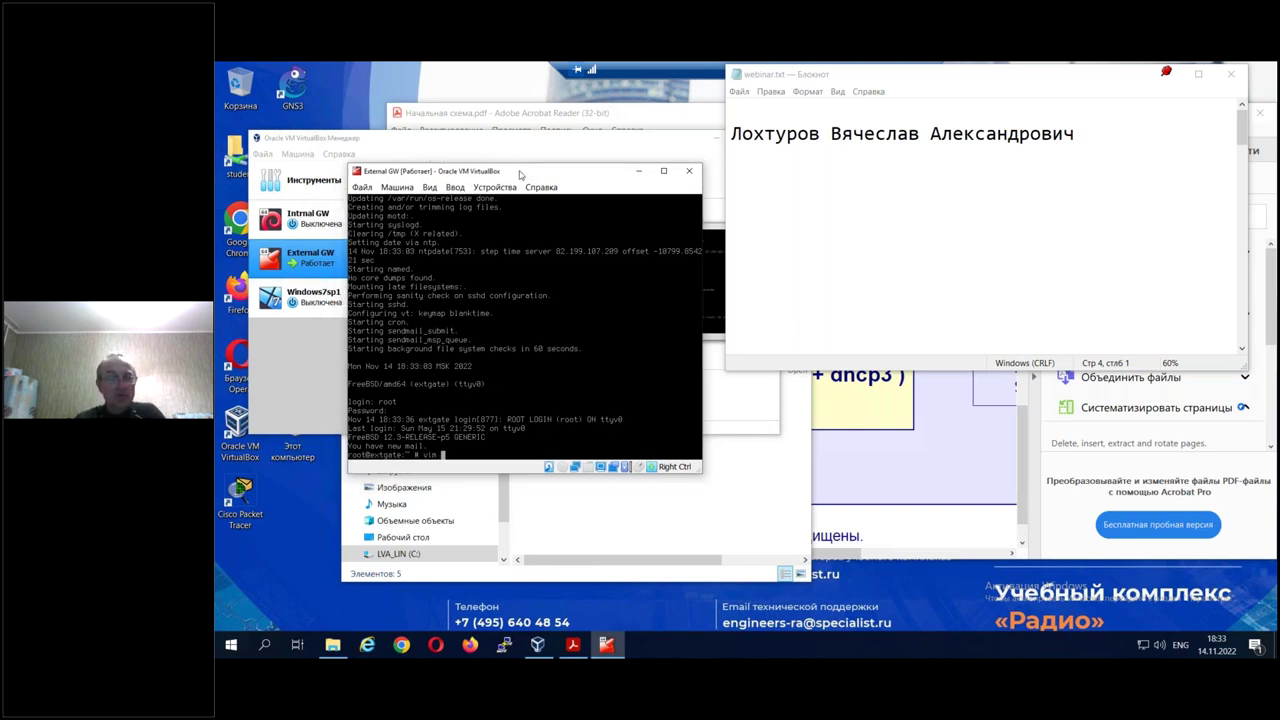
key("BackSpace")
key("BackSpace")
type("/")
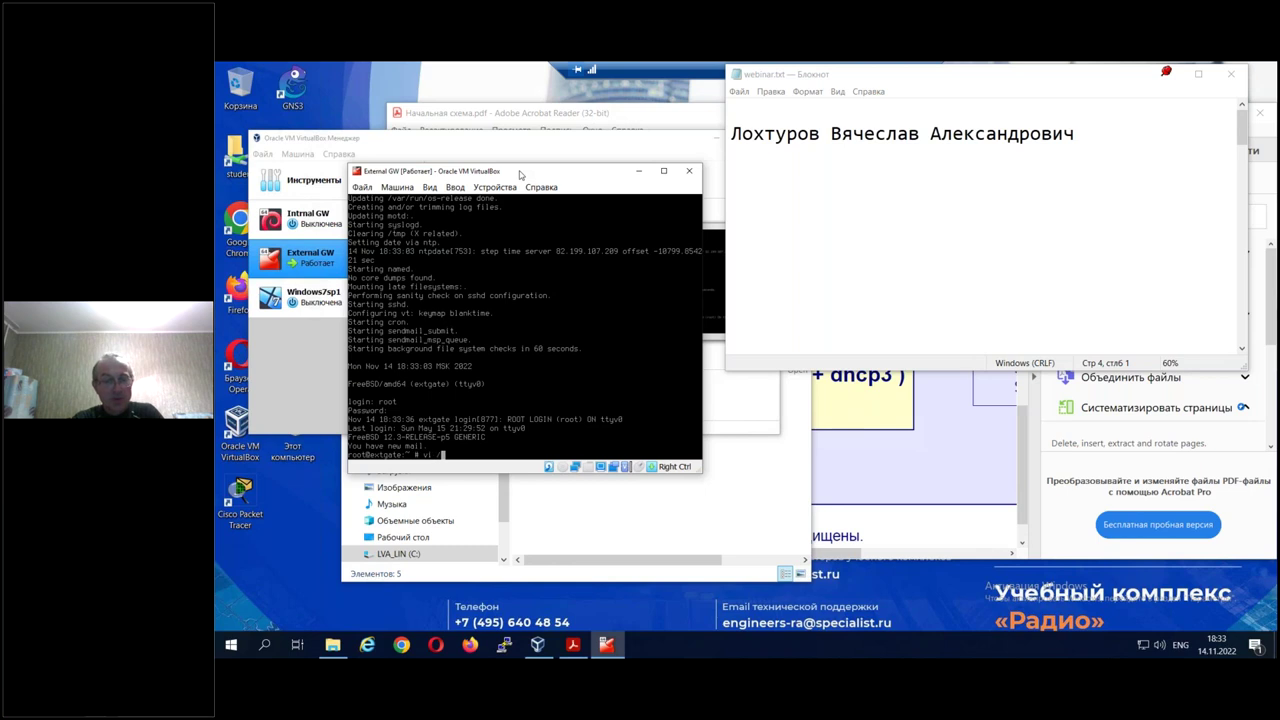
type("etc/")
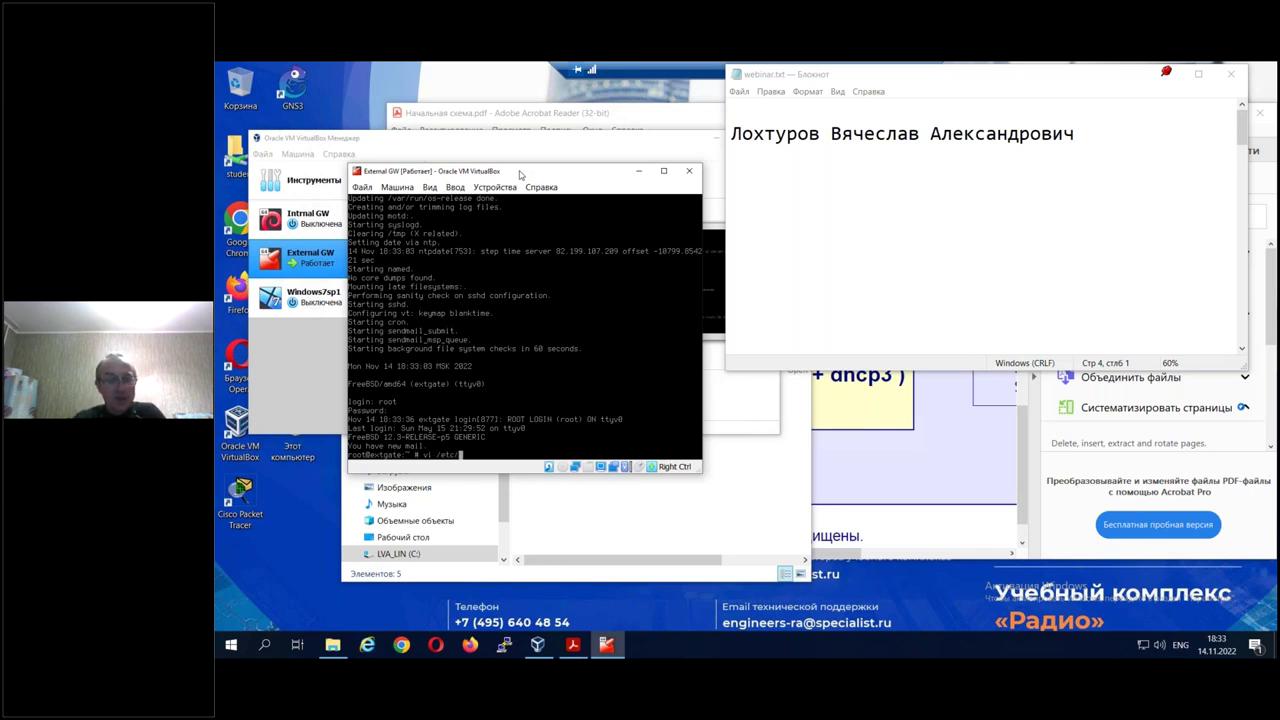
left_click_drag(520, 175, 528, 192)
type("rc.")
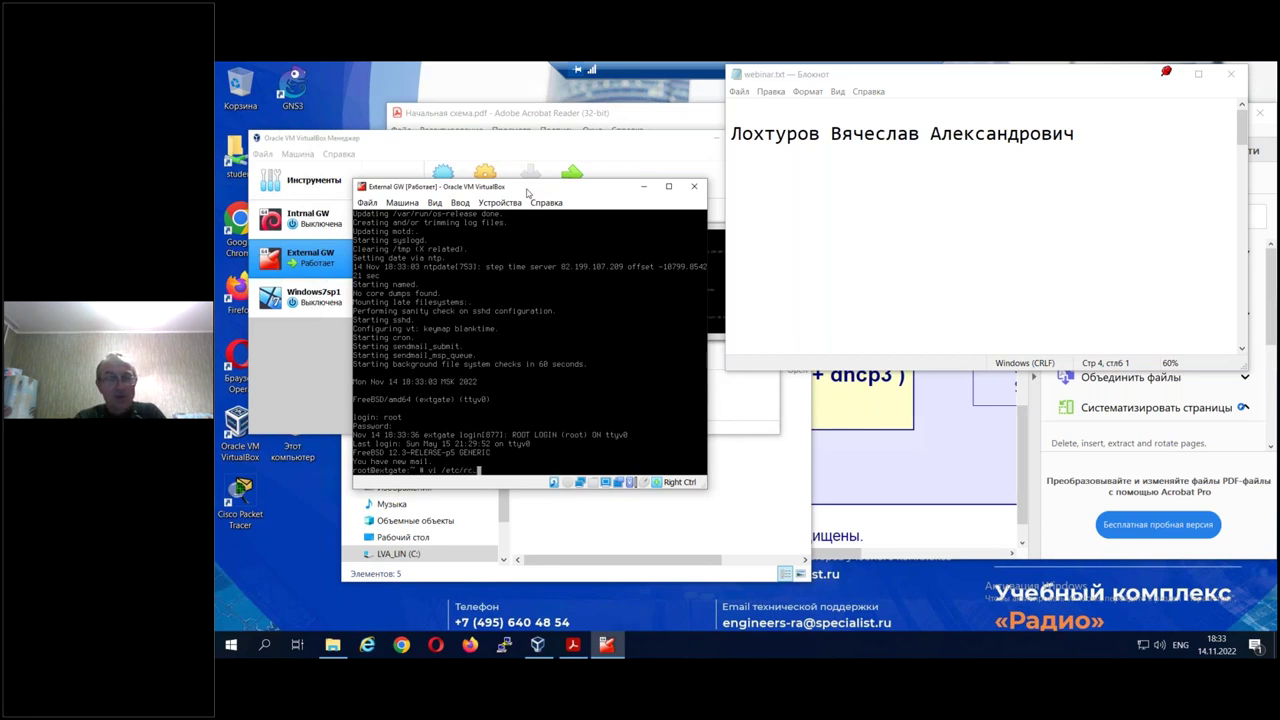
type("conf")
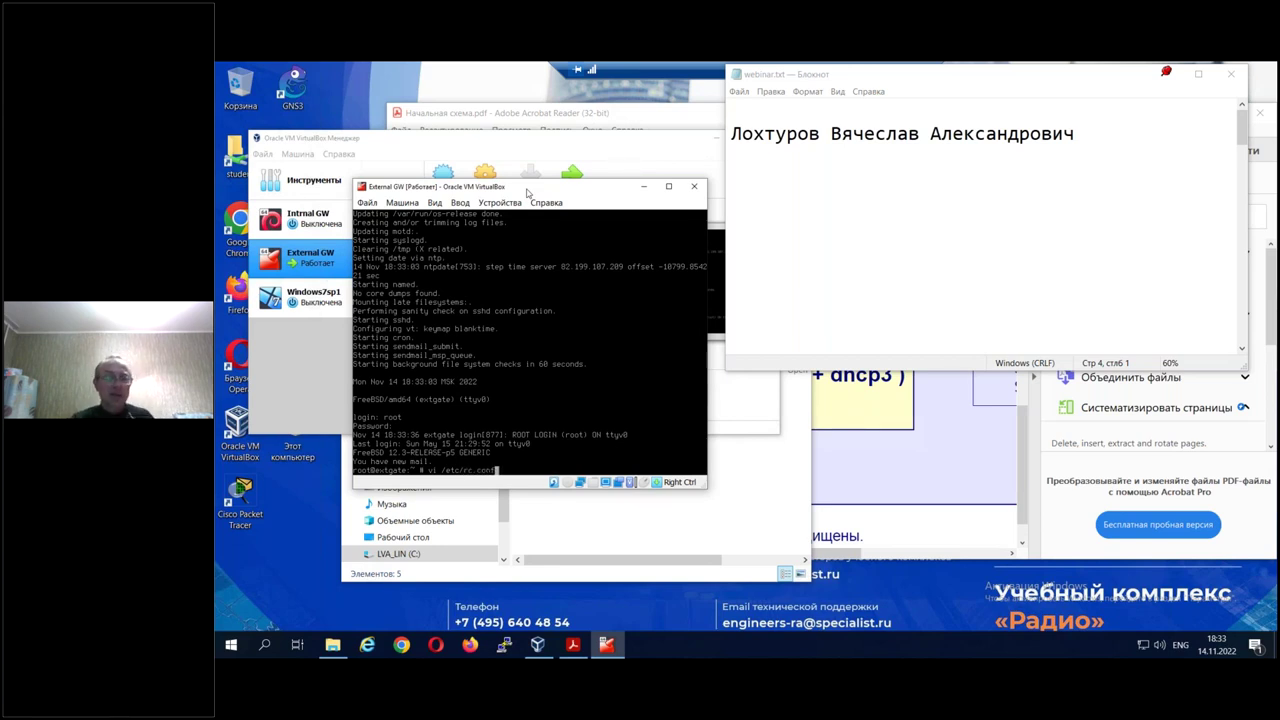
key("Return")
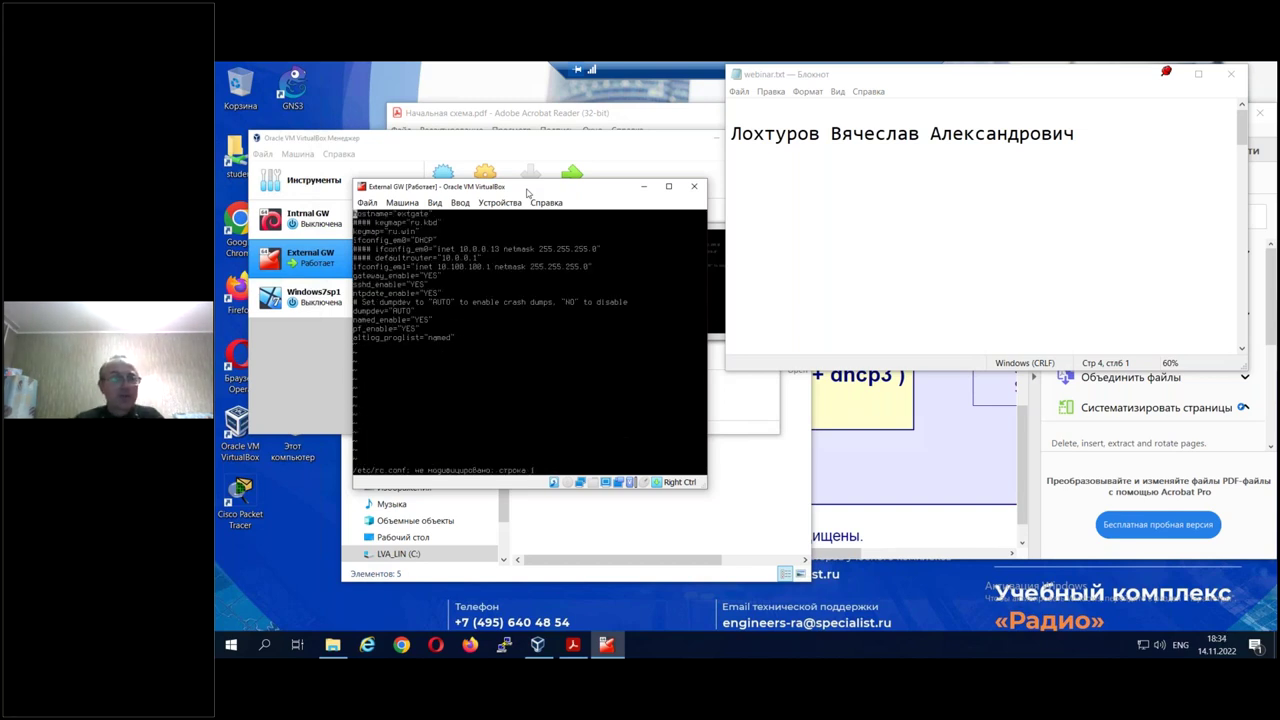
key("Down")
key("Down")
key("Down")
key("Down")
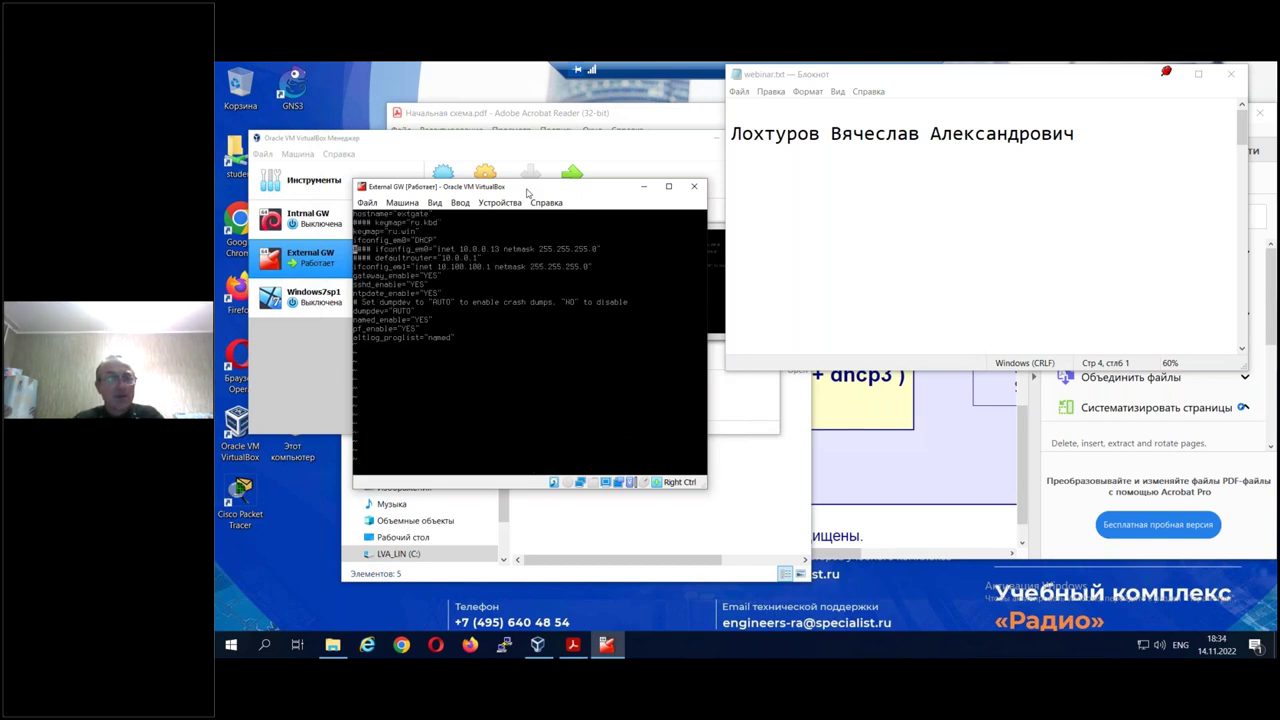
key("Up")
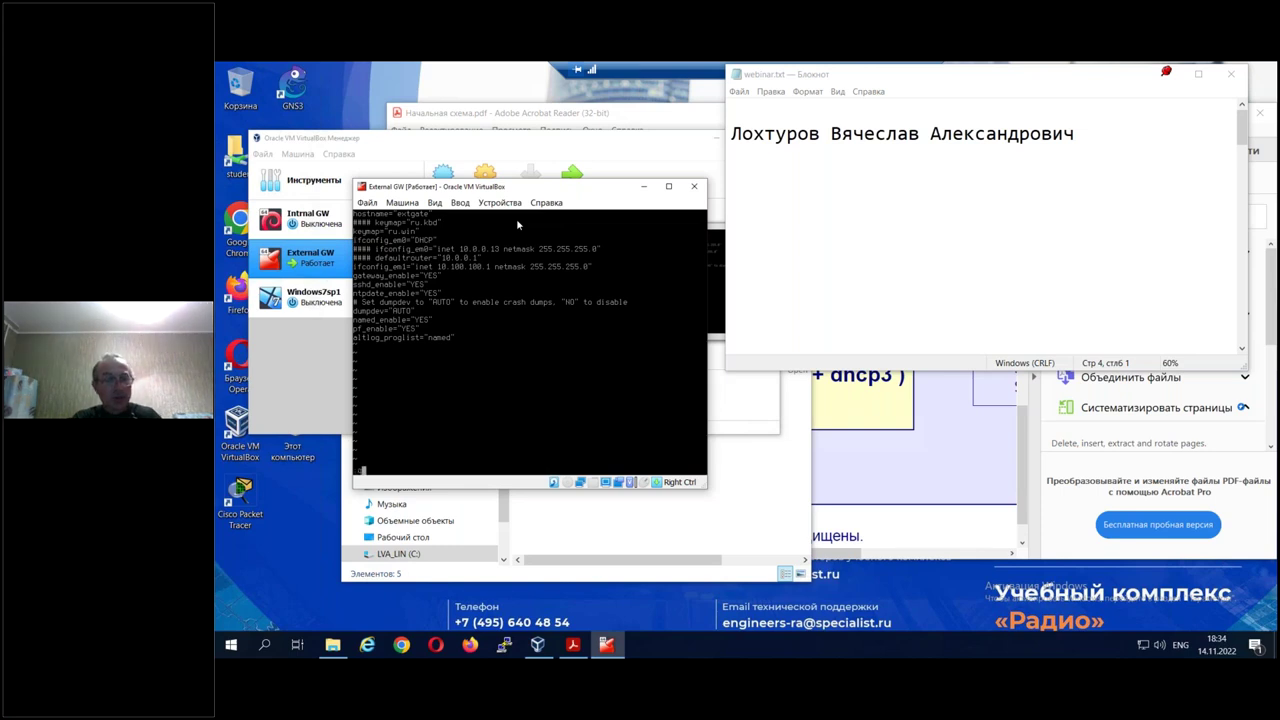
type(":q!")
key("Return")
key("Return")
key("Return")
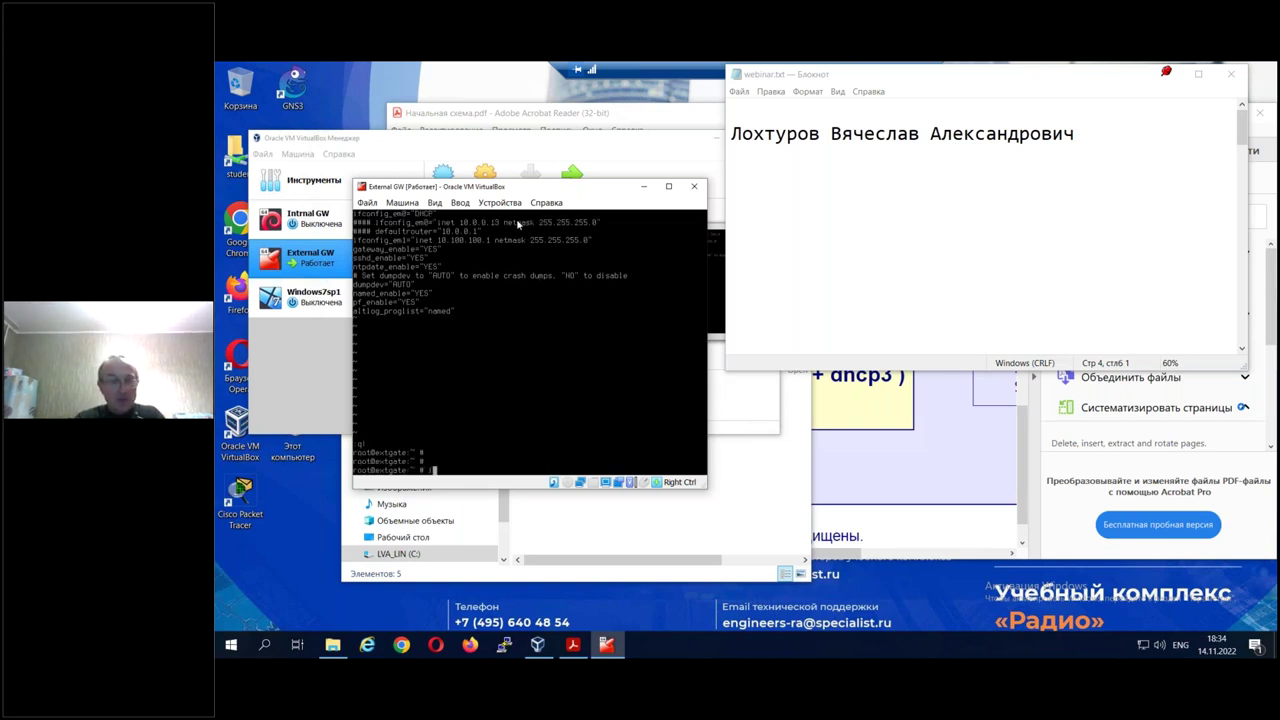
Run ifconfig to list em0 at 10.5.10.71, em1 at 10.100.100.1 and lo0
type("ifconfig |")
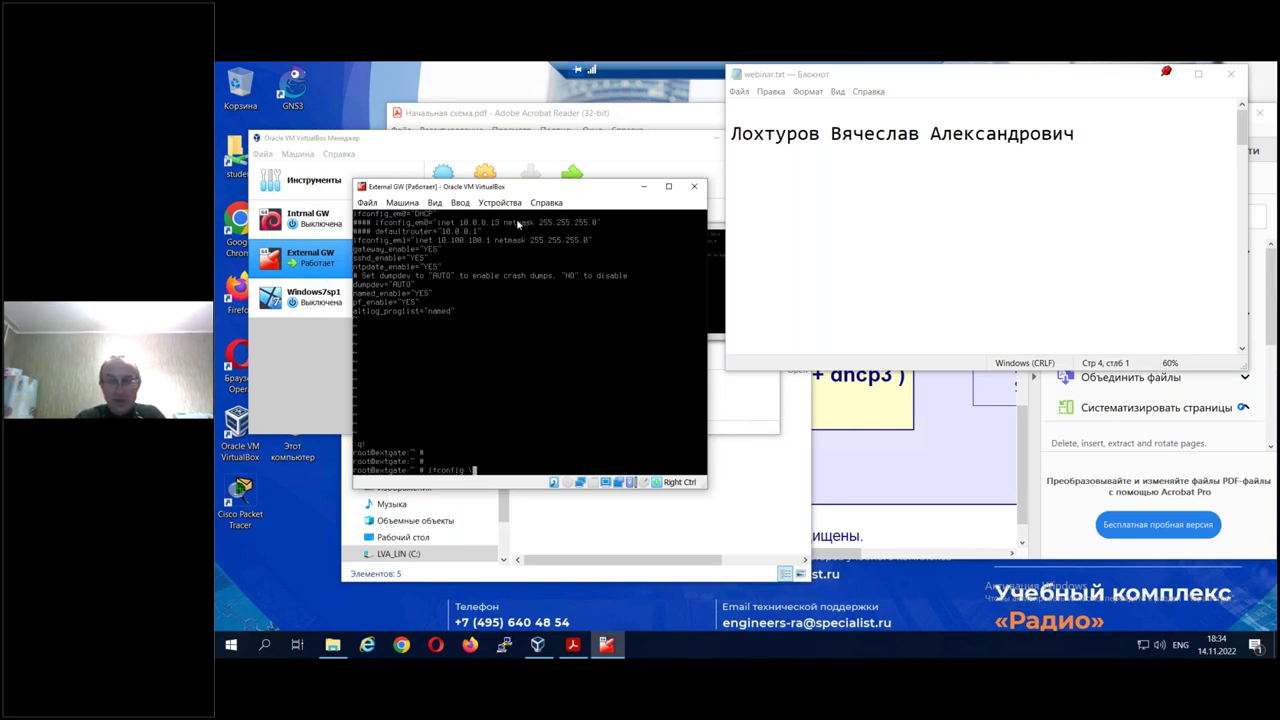
key("BackSpace")
key("Return")
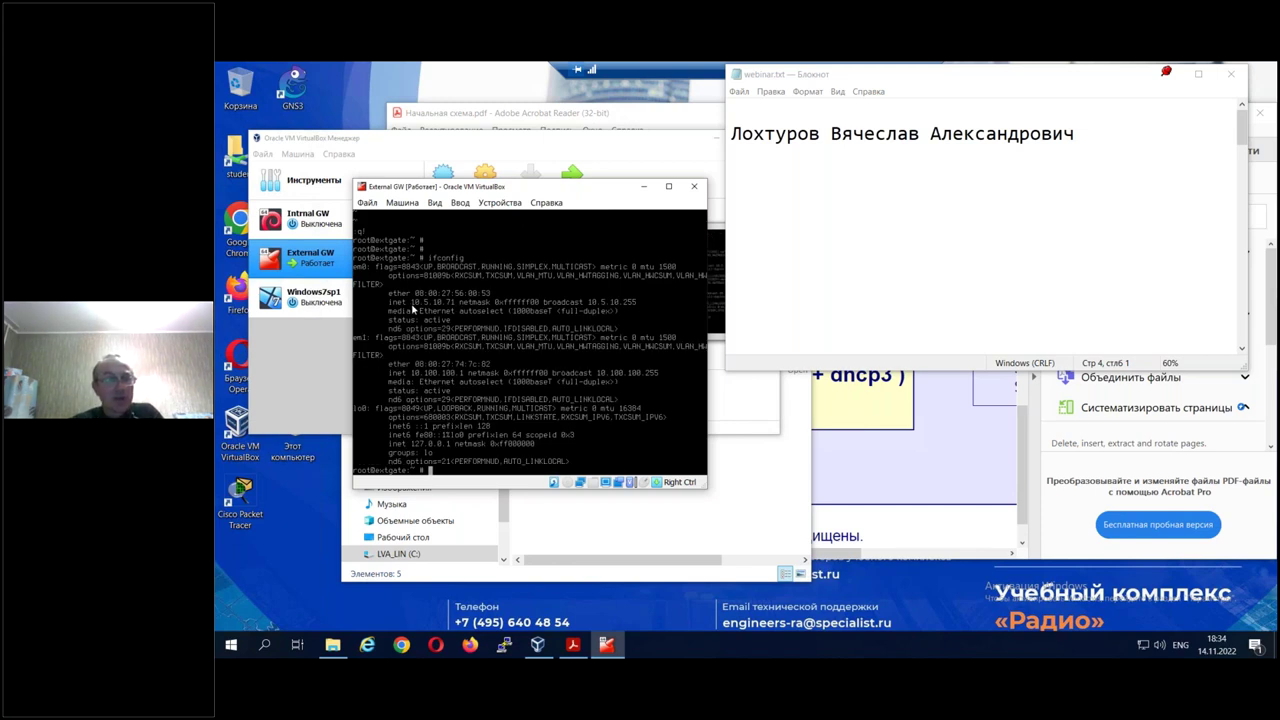
left_click(505, 645)
Connect over SSH to 10.5.10.71 and accept the server's host key
left_click_drag(651, 226, 450, 275)
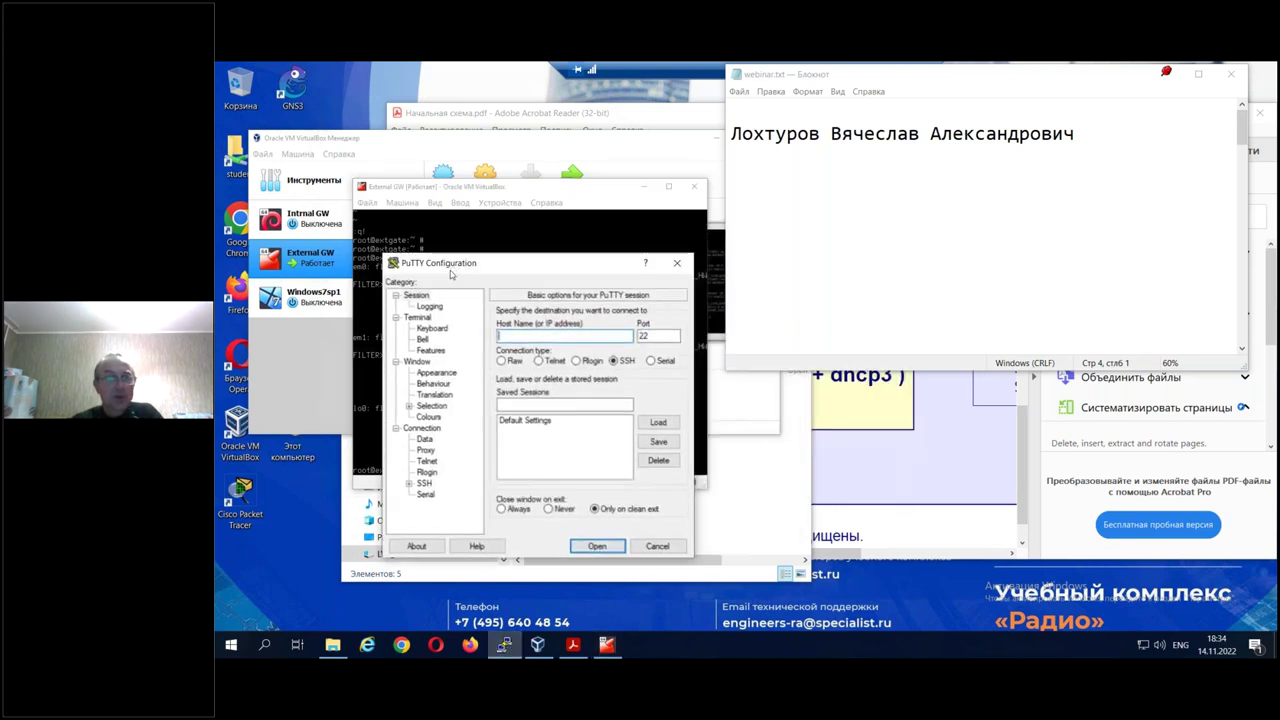
type("10.5.10.71")
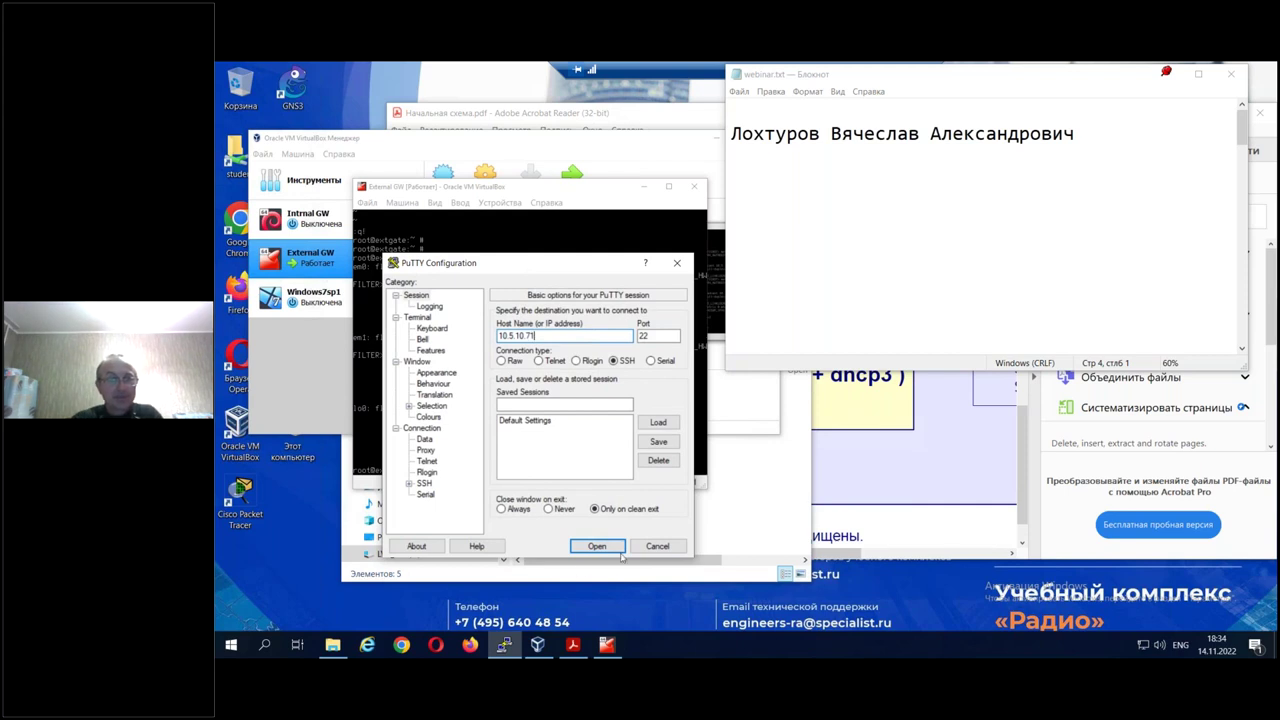
left_click(596, 543)
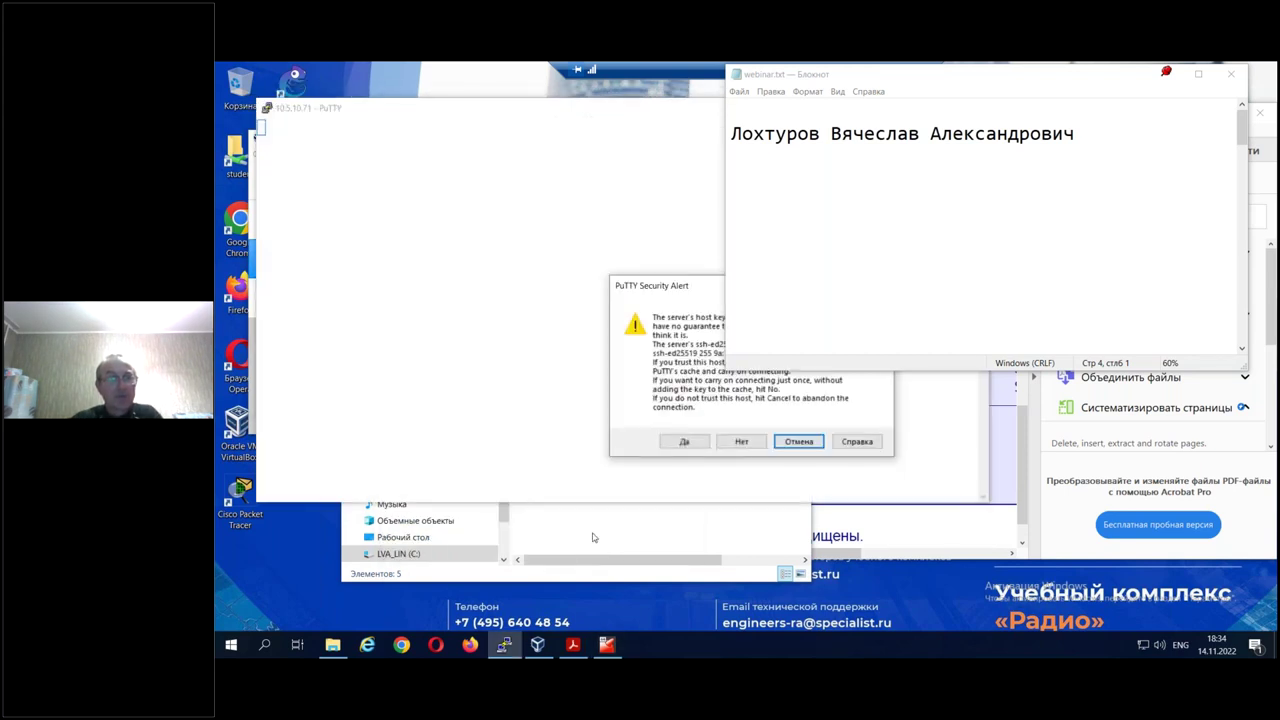
left_click(684, 442)
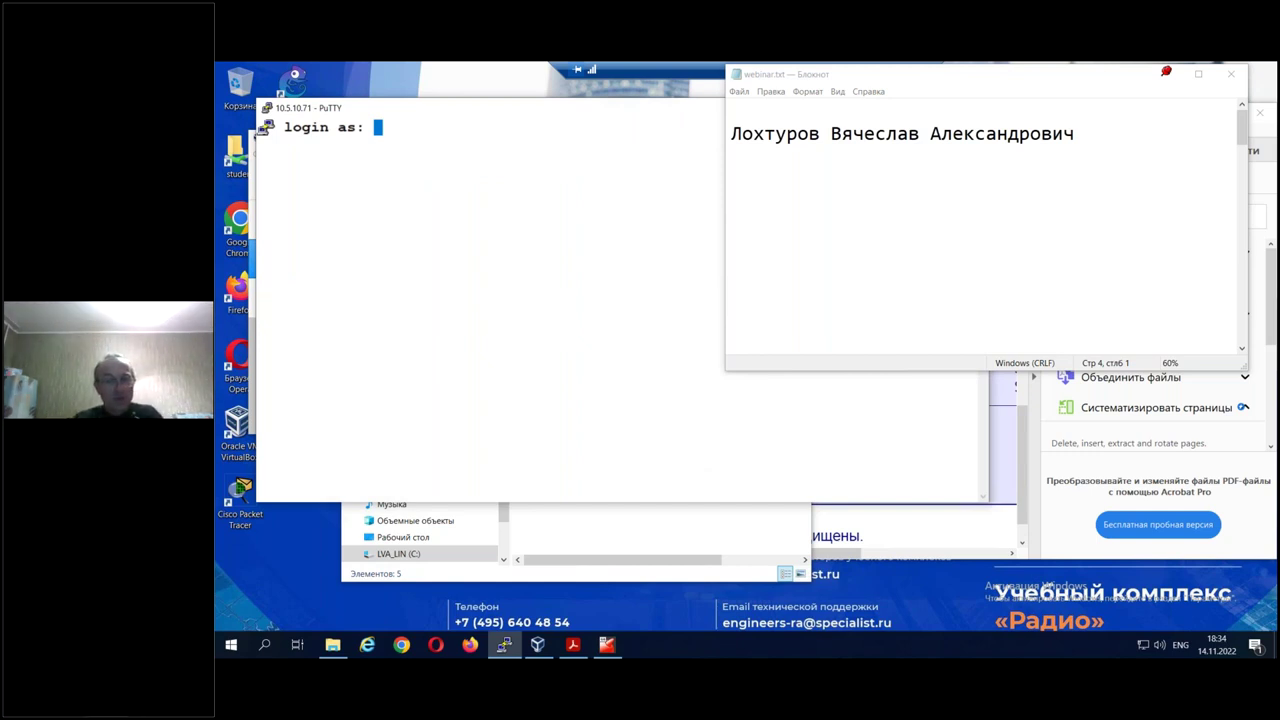
Log in to extgate with the user account name and its password
type("jo")
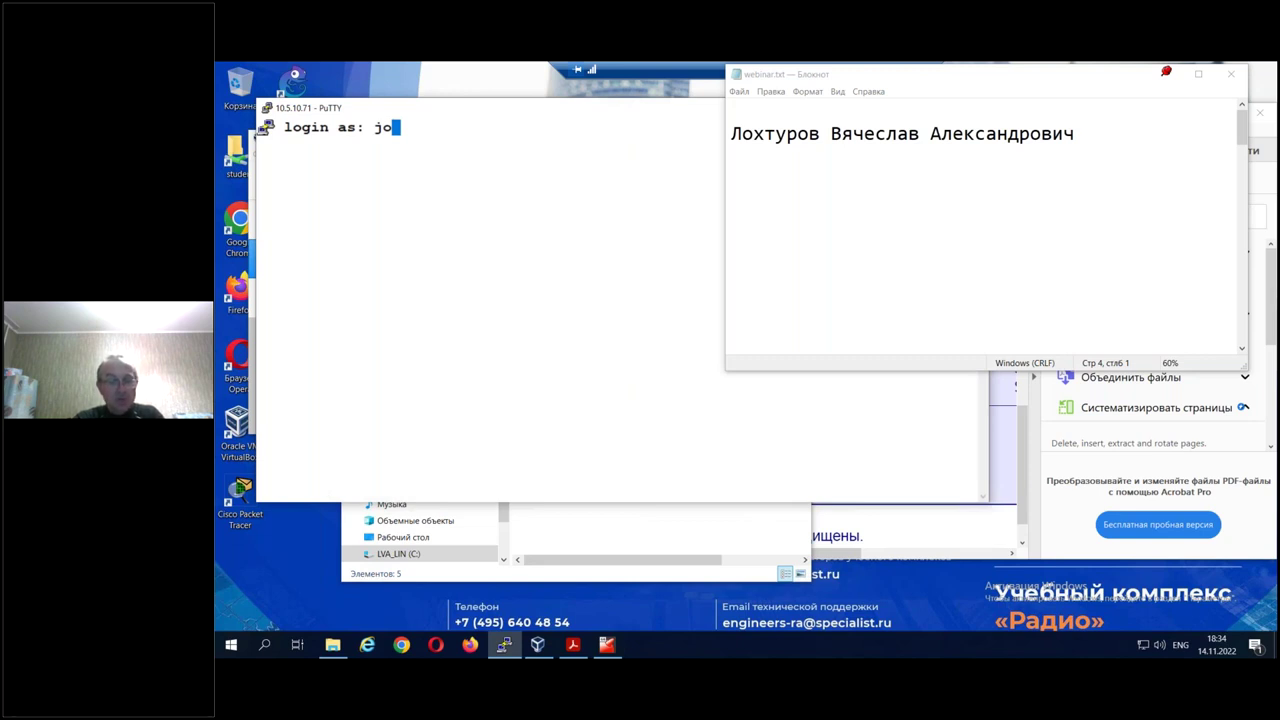
type("hn")
key("Return")
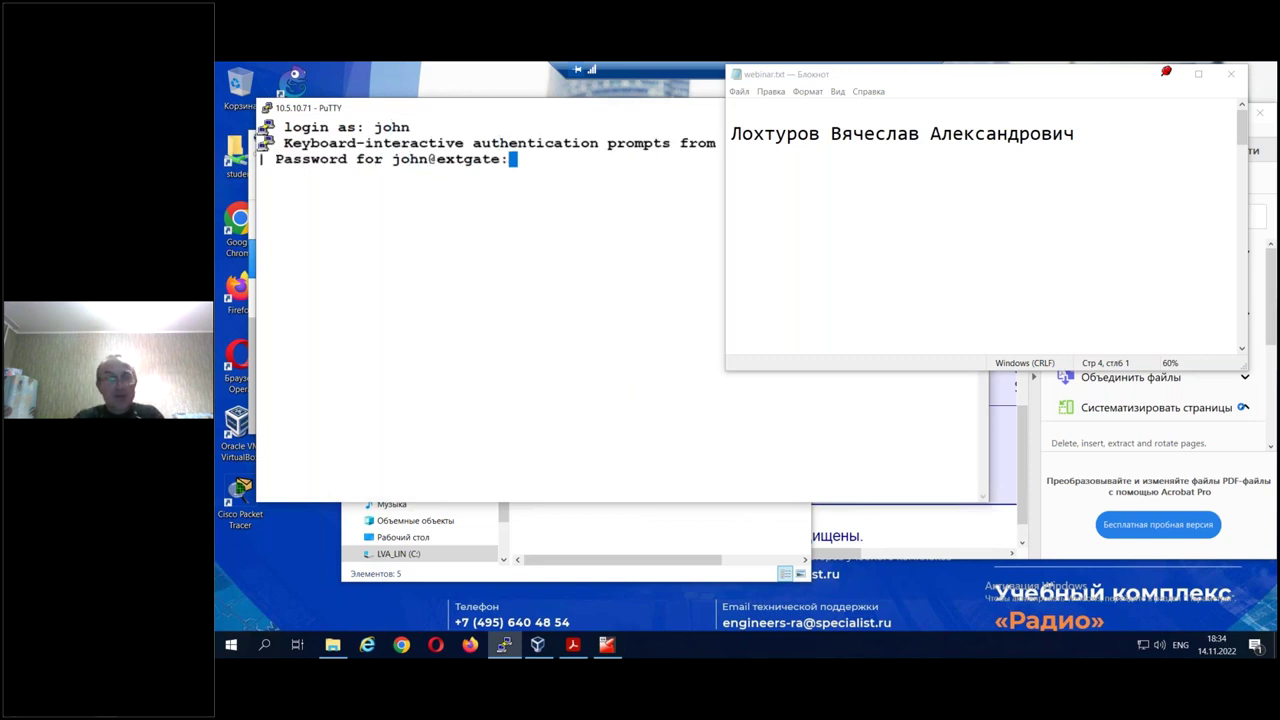
key("Return")
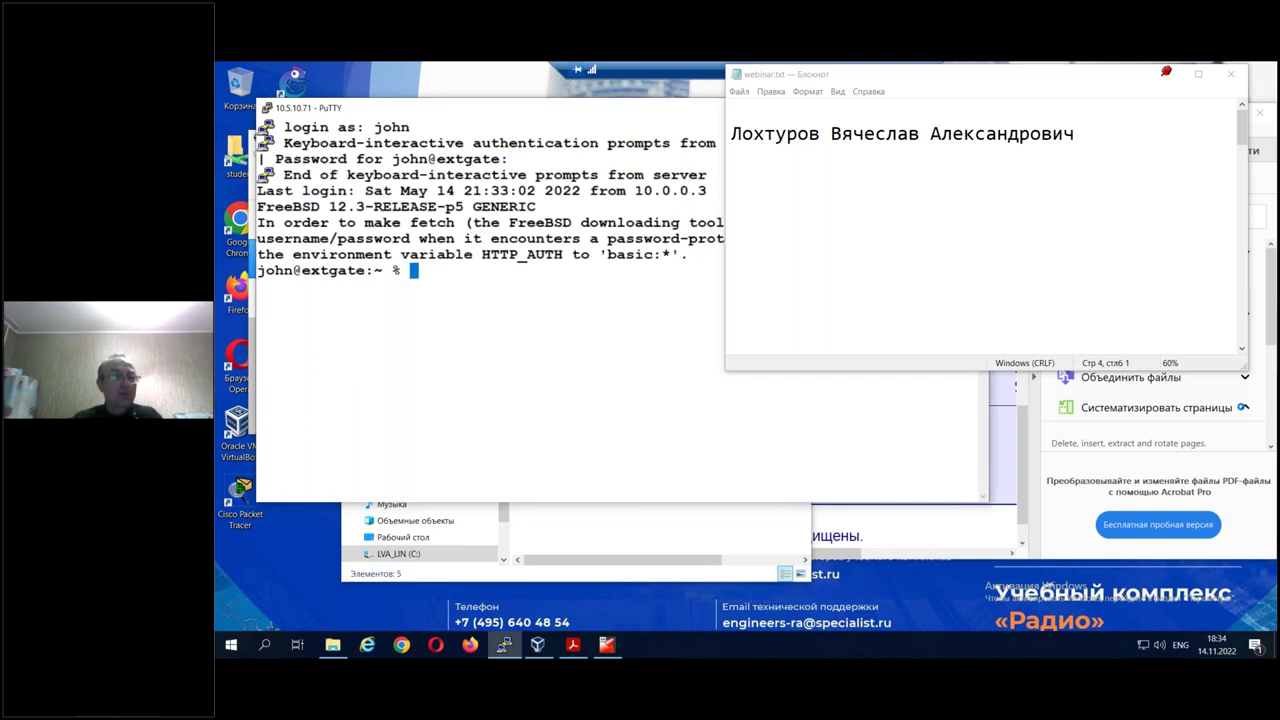
key("Return")
key("Return")
key("Return")
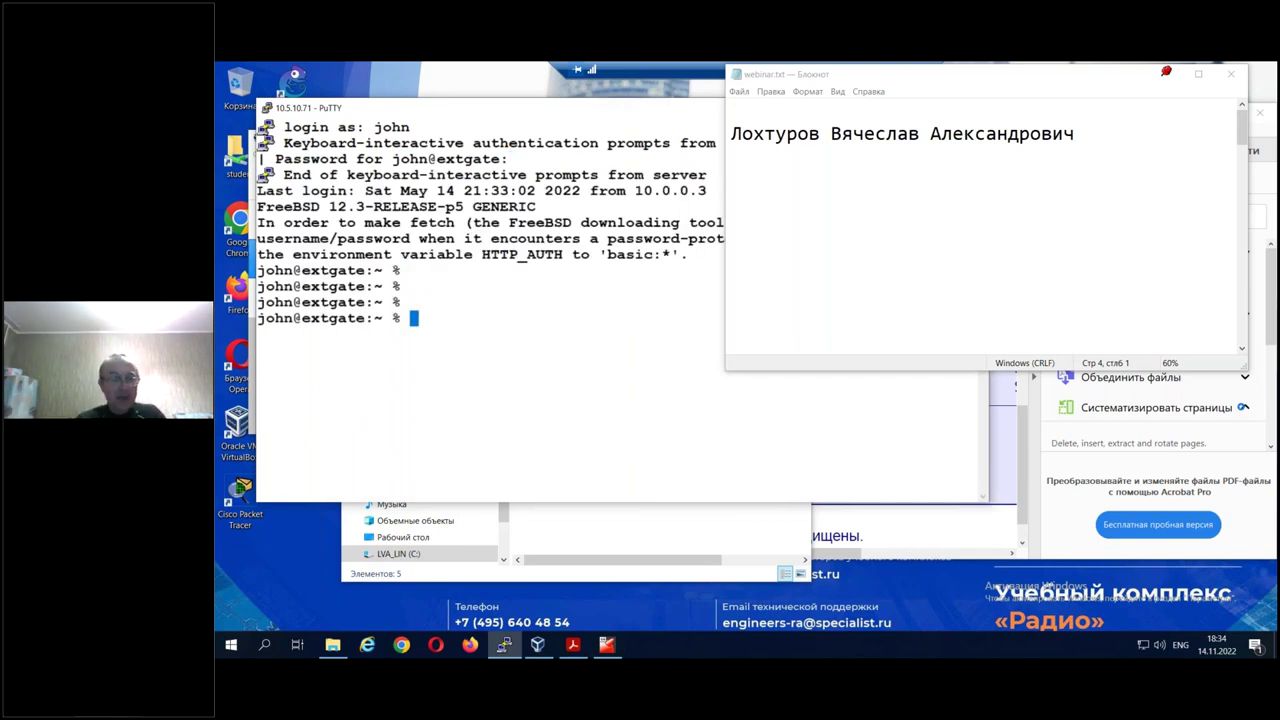
Switch to a root shell with su - and the root password
type("su -")
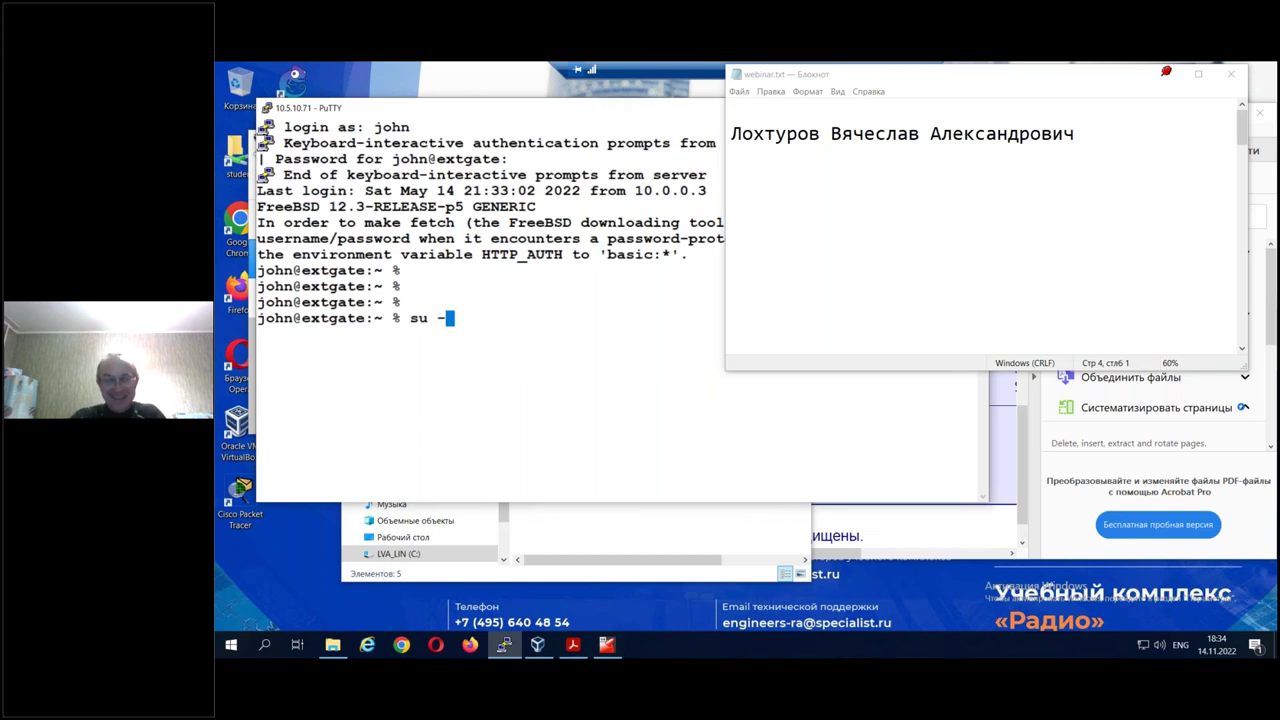
key("Return")
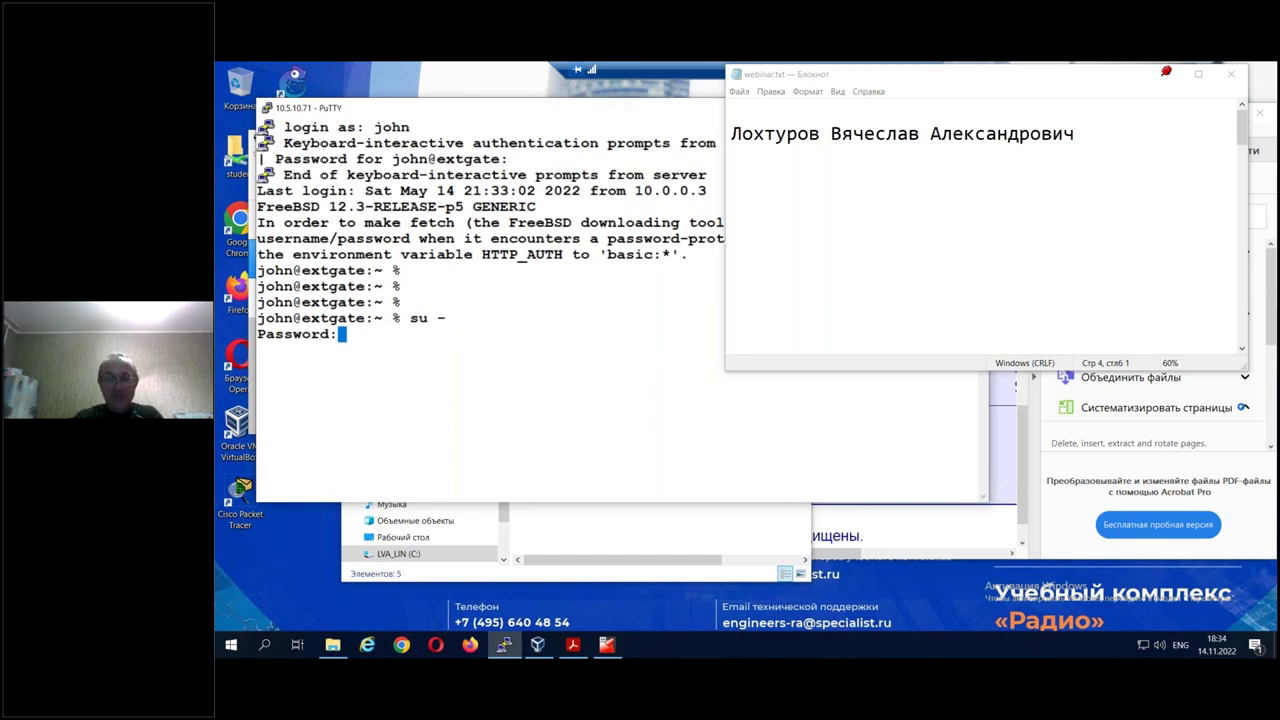
key("Return")
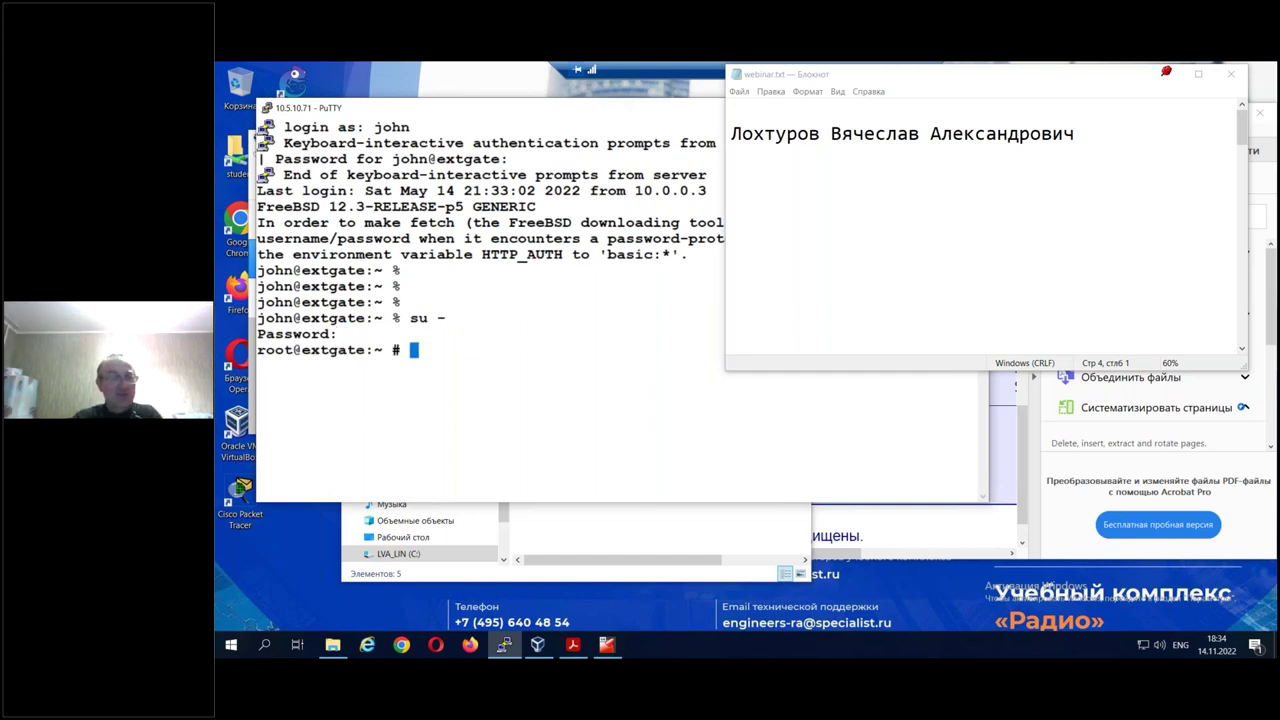
key("Return")
key("Return")
type("v")
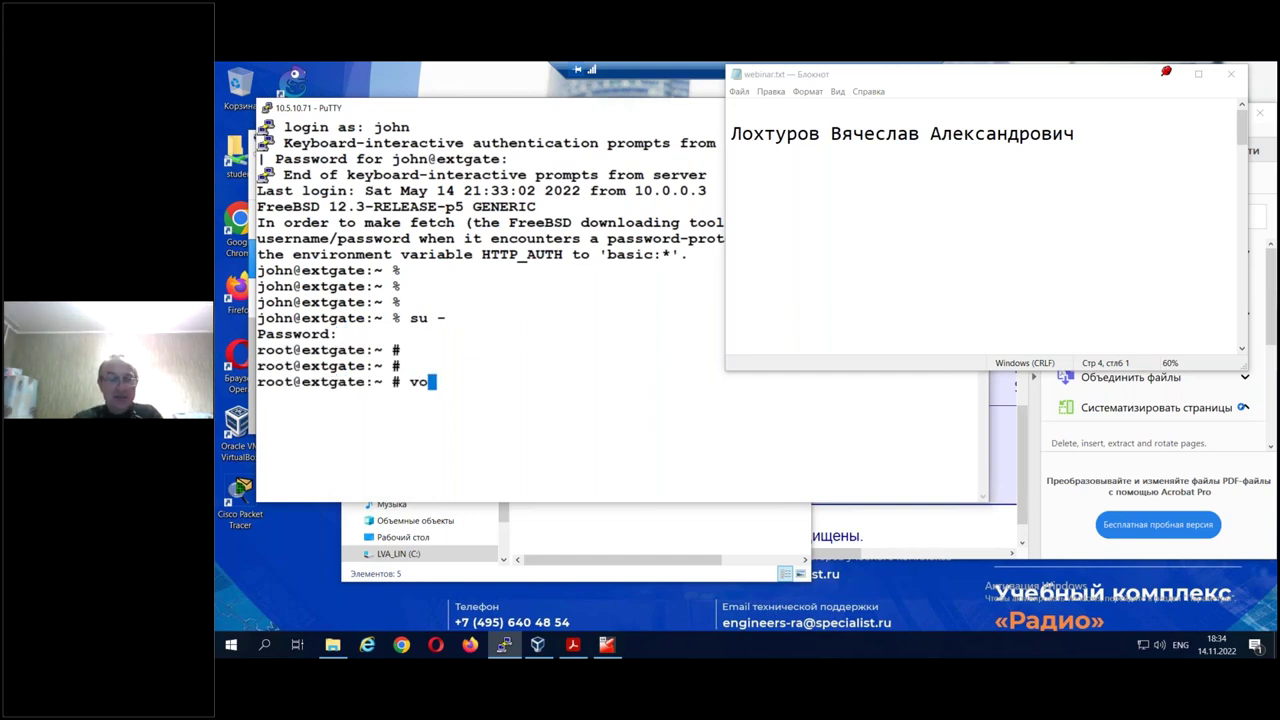
type("i ")
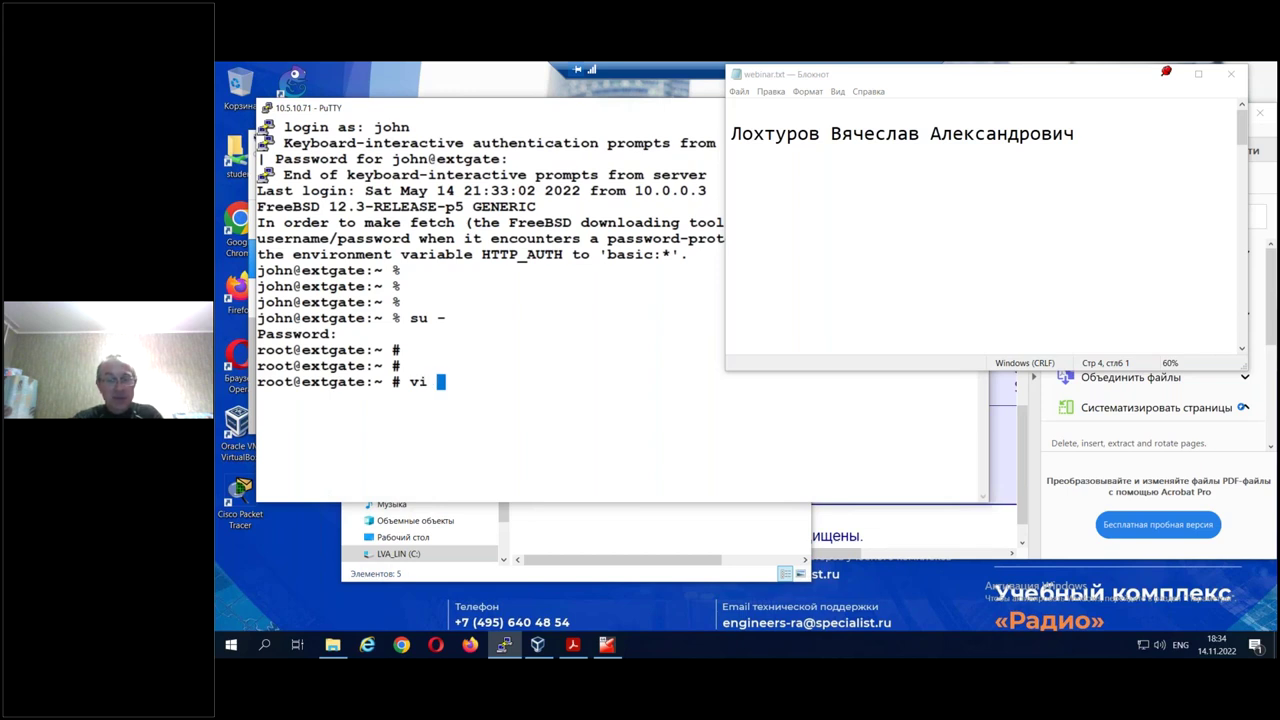
type("/etc/rc")
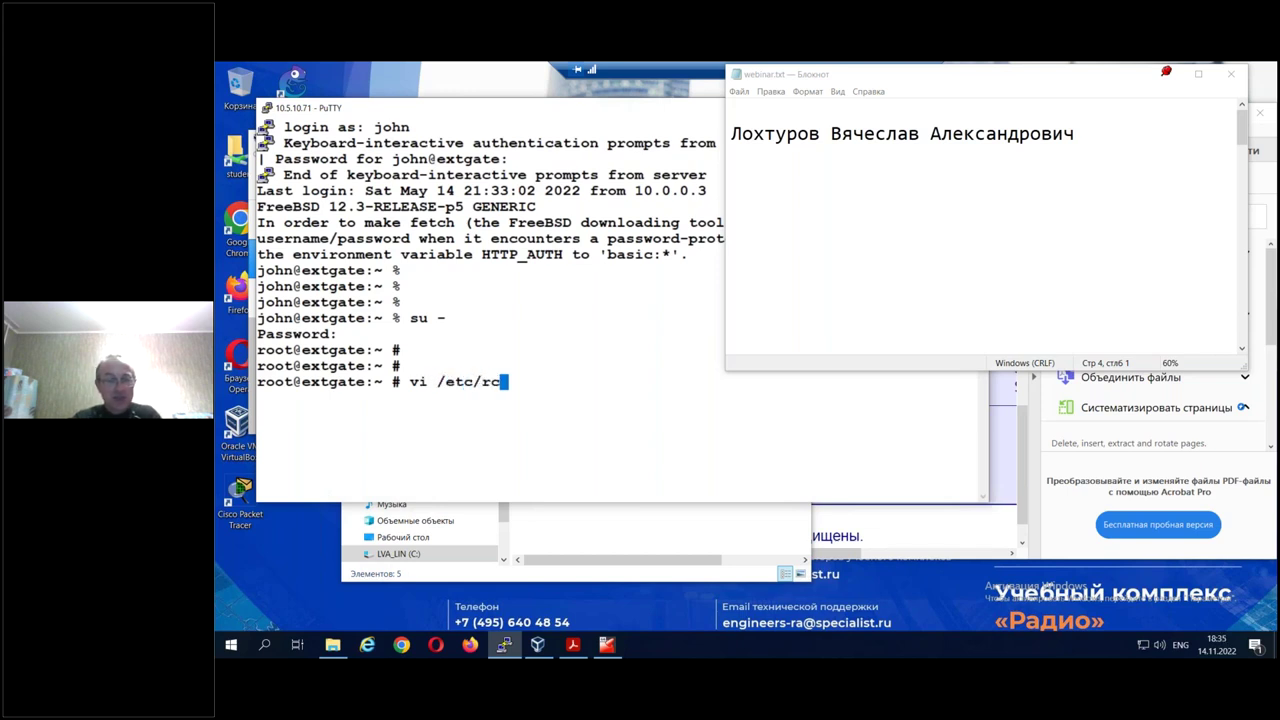
type(".conf")
In /etc/rc.conf, uncomment the static em0 and defaultrouter lines and comment out ifconfig_em0="DHCP"
key("Return")
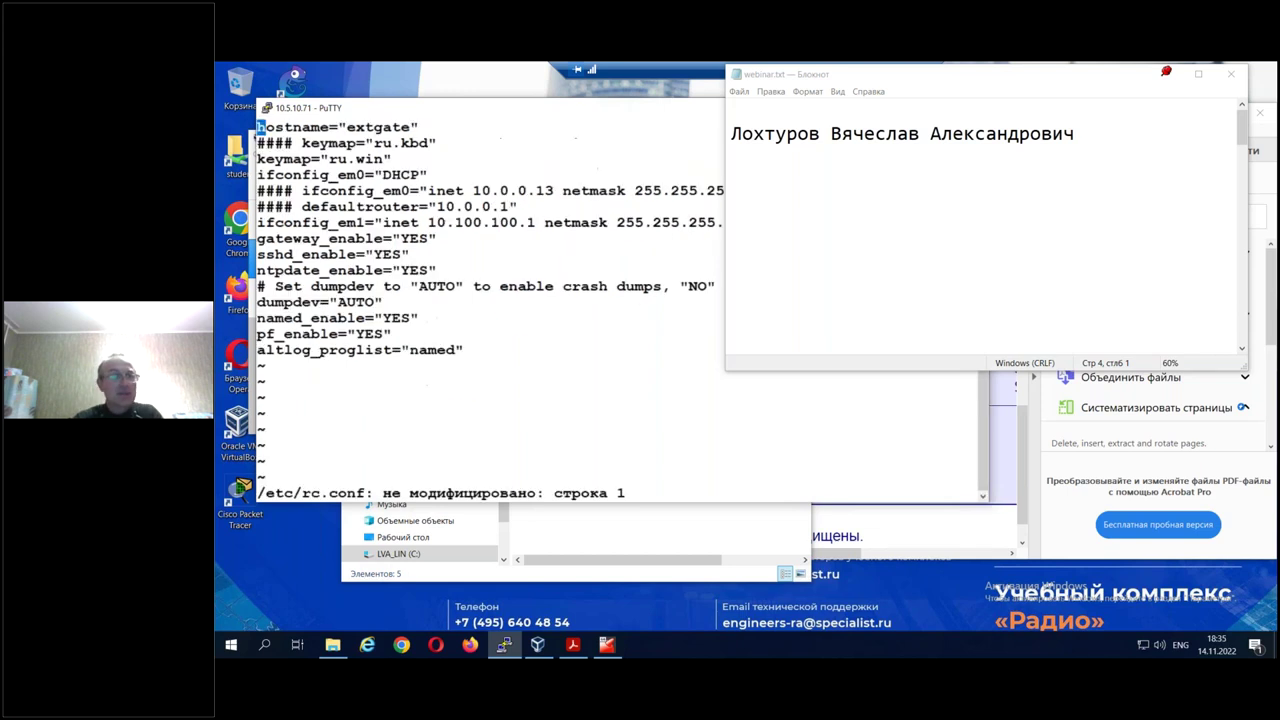
key("Down")
key("Down")
key("Down")
key("Down")
key("x")
key("x")
key("x")
key("x")
key("x")
key("Down")
key("x")
key("x")
key("x")
key("Up")
key("Up")
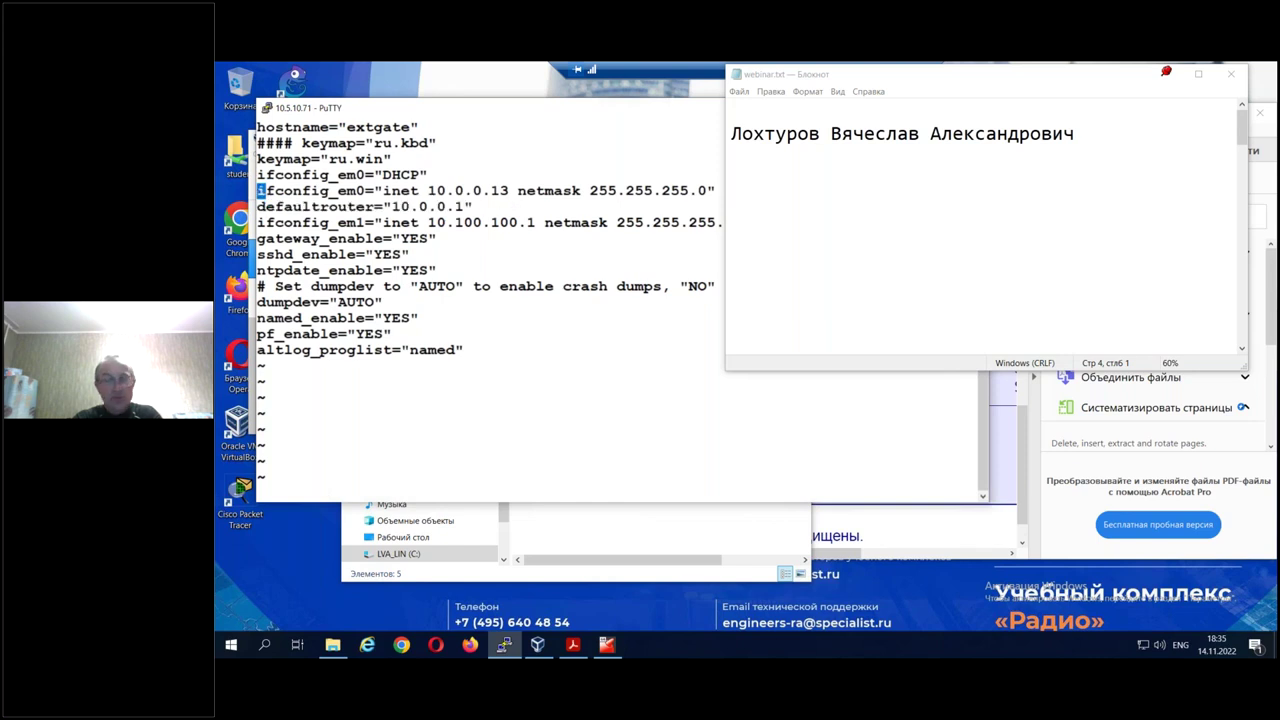
key("o")
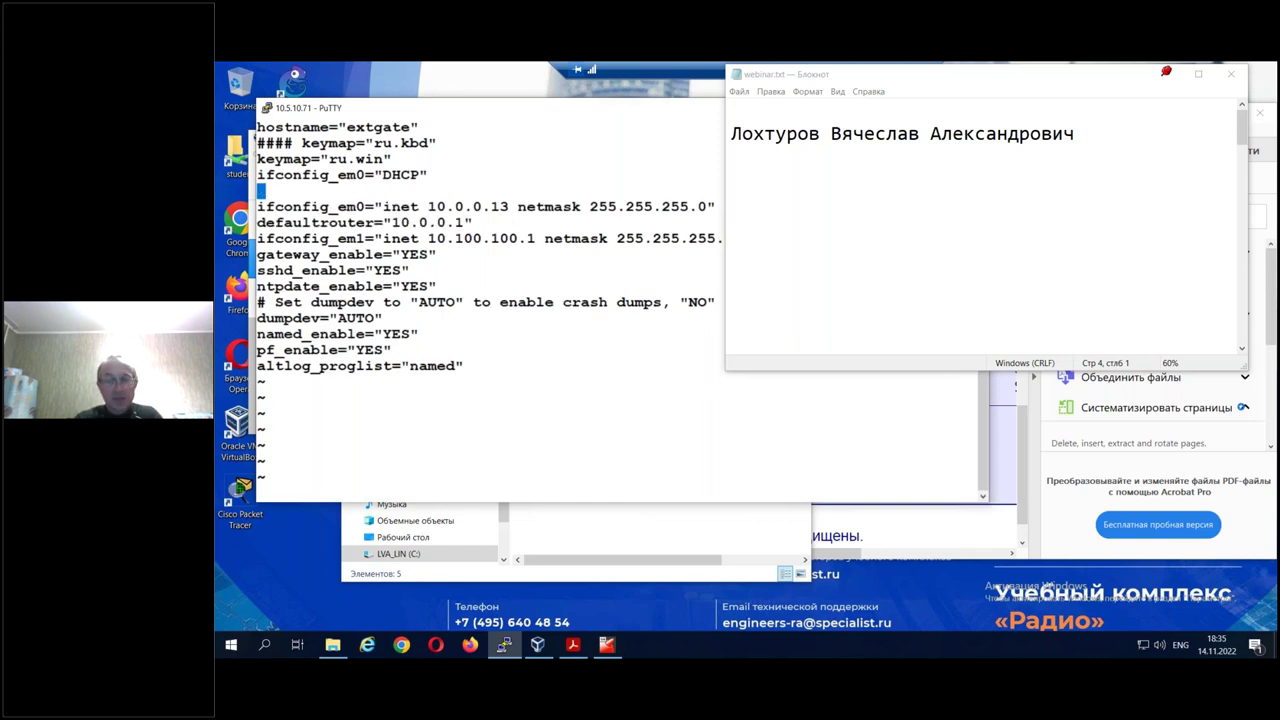
key("Escape")
key("d")
key("d")
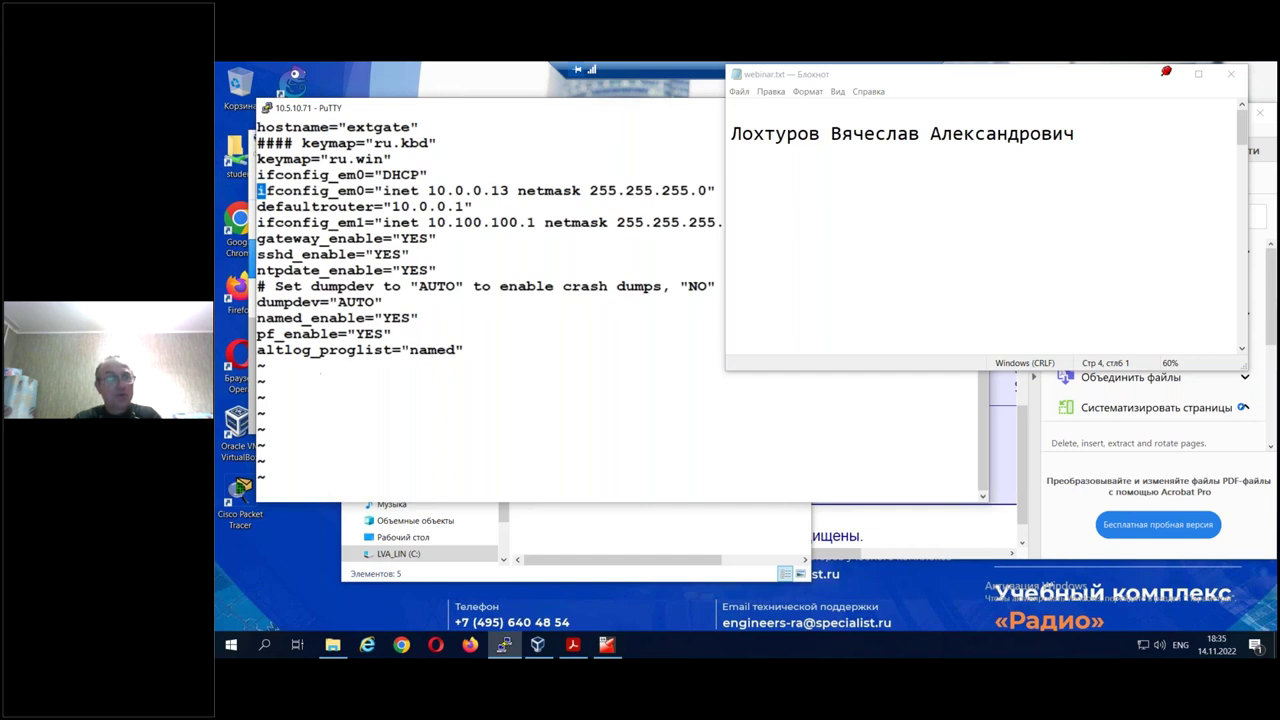
key("Up")
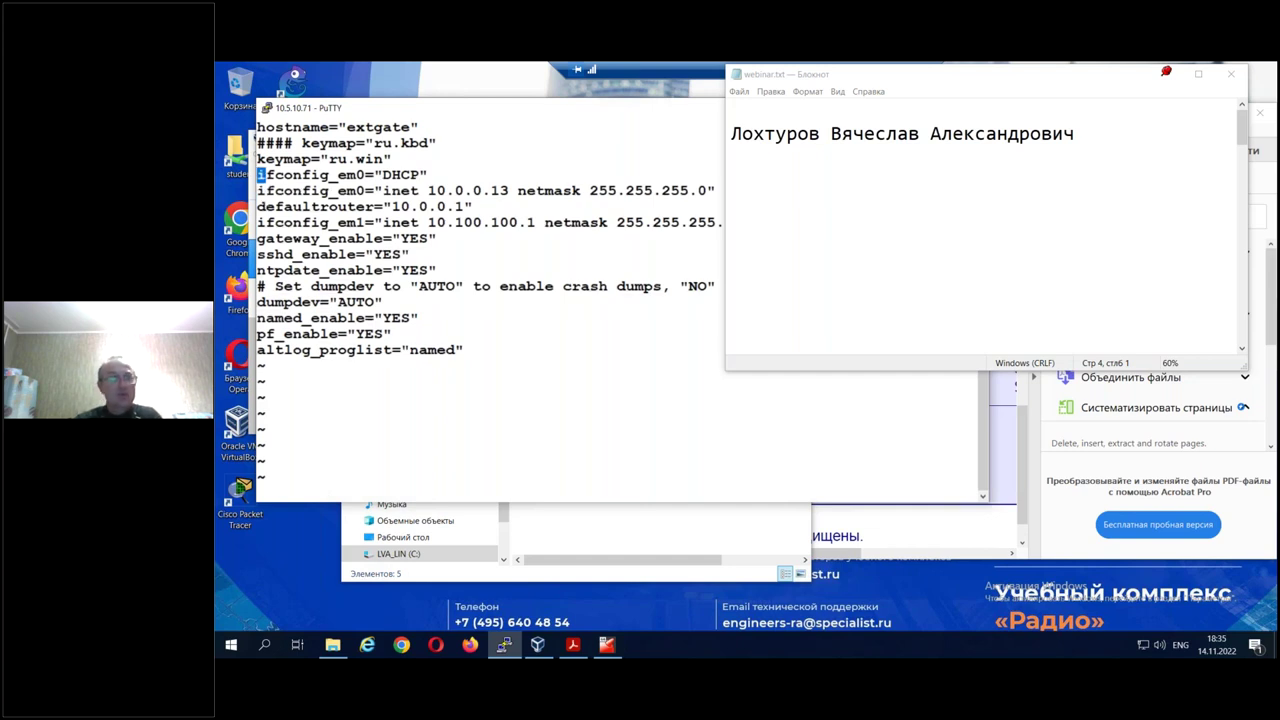
type("i#")
key("Down")
Replace the em0 address 10.0.0.13 with inet 10.5.10.113
key("Right")
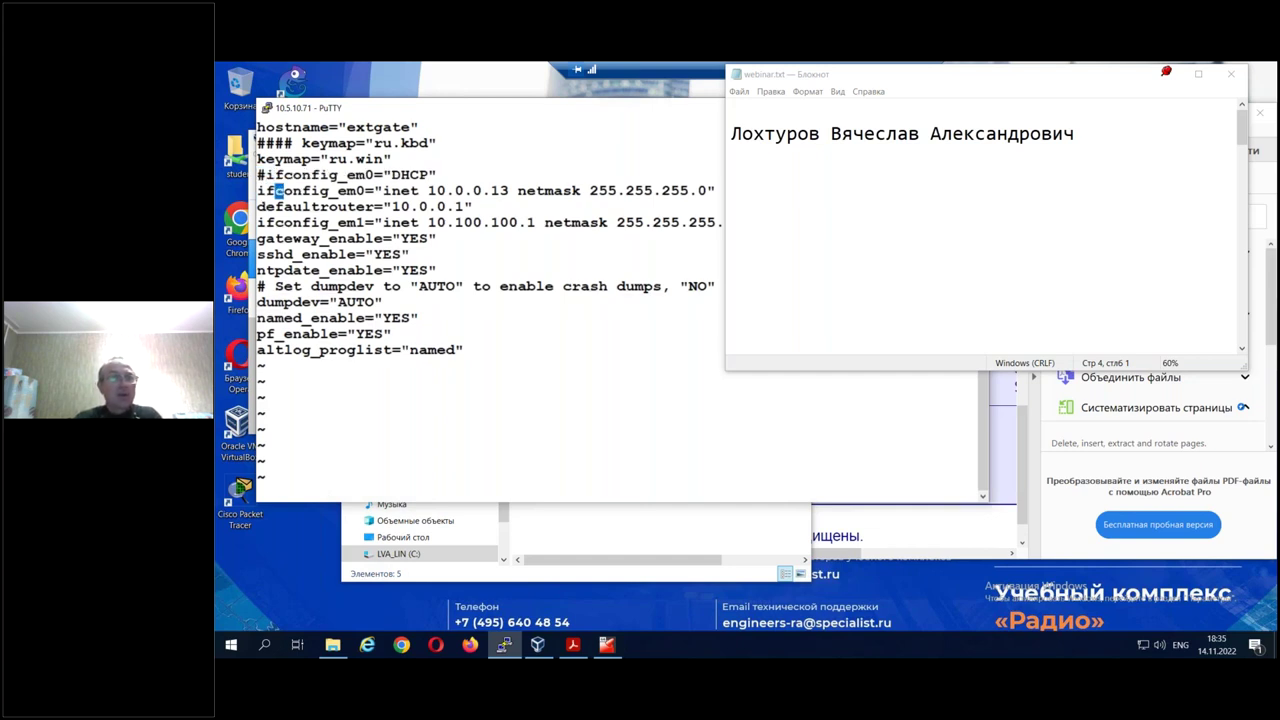
key("w")
key("w")
key("w")
key("w")
key("b")
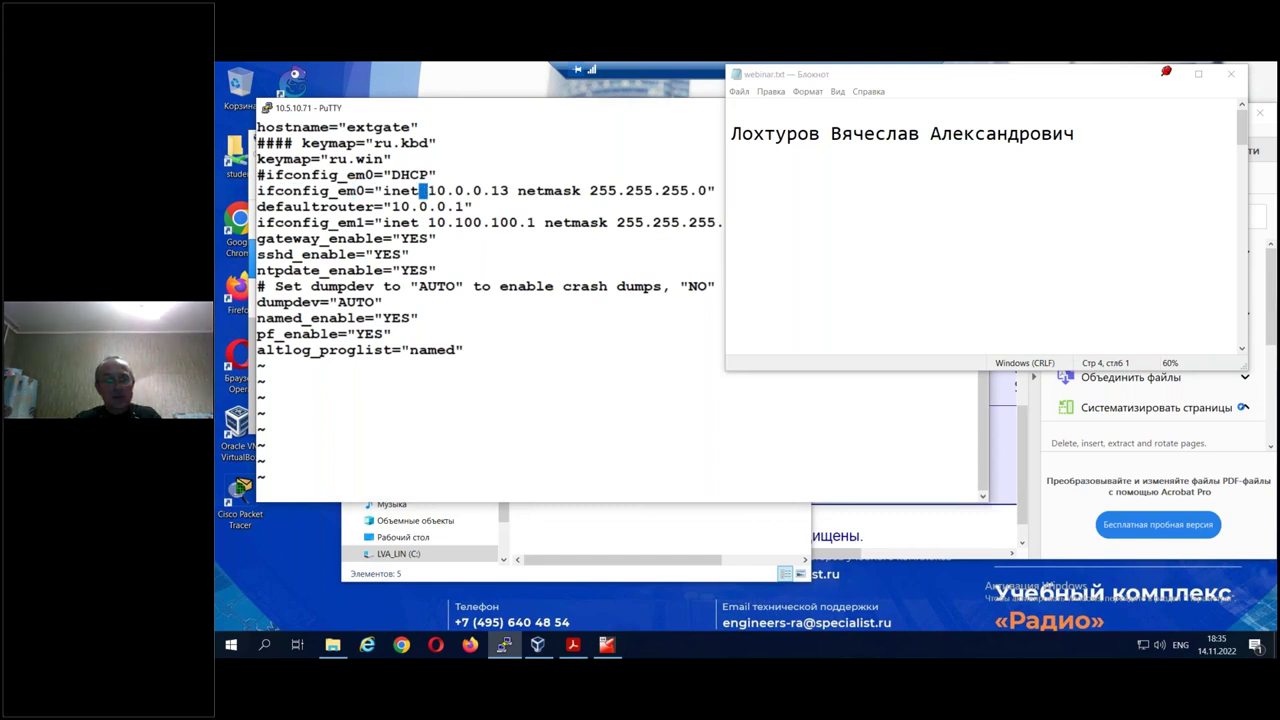
key("x")
key("x")
key("x")
key("x")
key("x")
key("x")
key("x")
key("x")
key("x")
key("x")
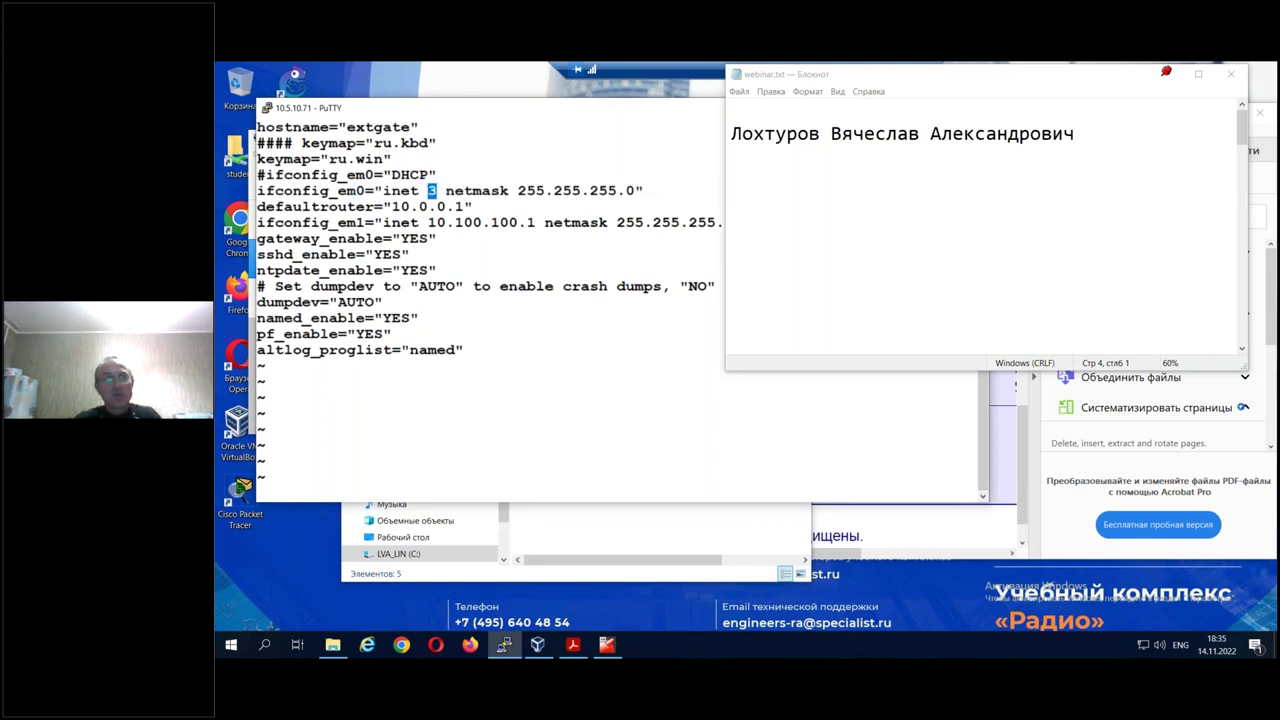
type("inet 10.5.")
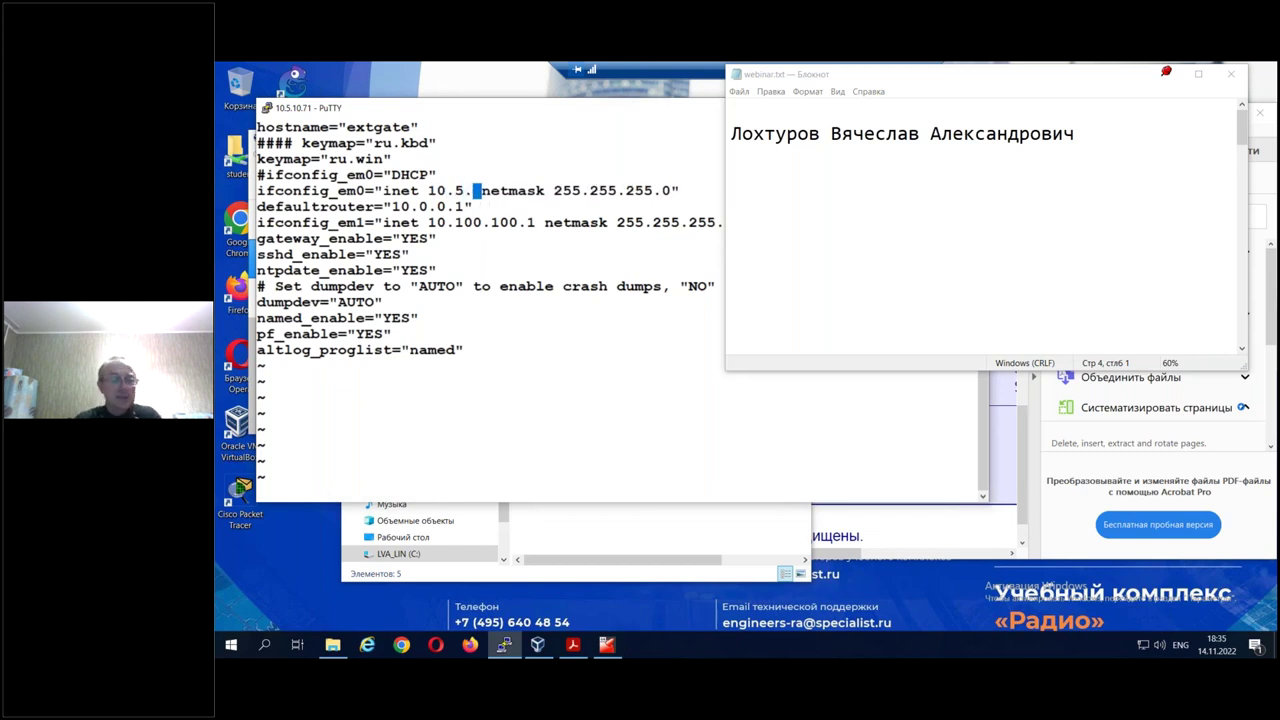
type("10.")
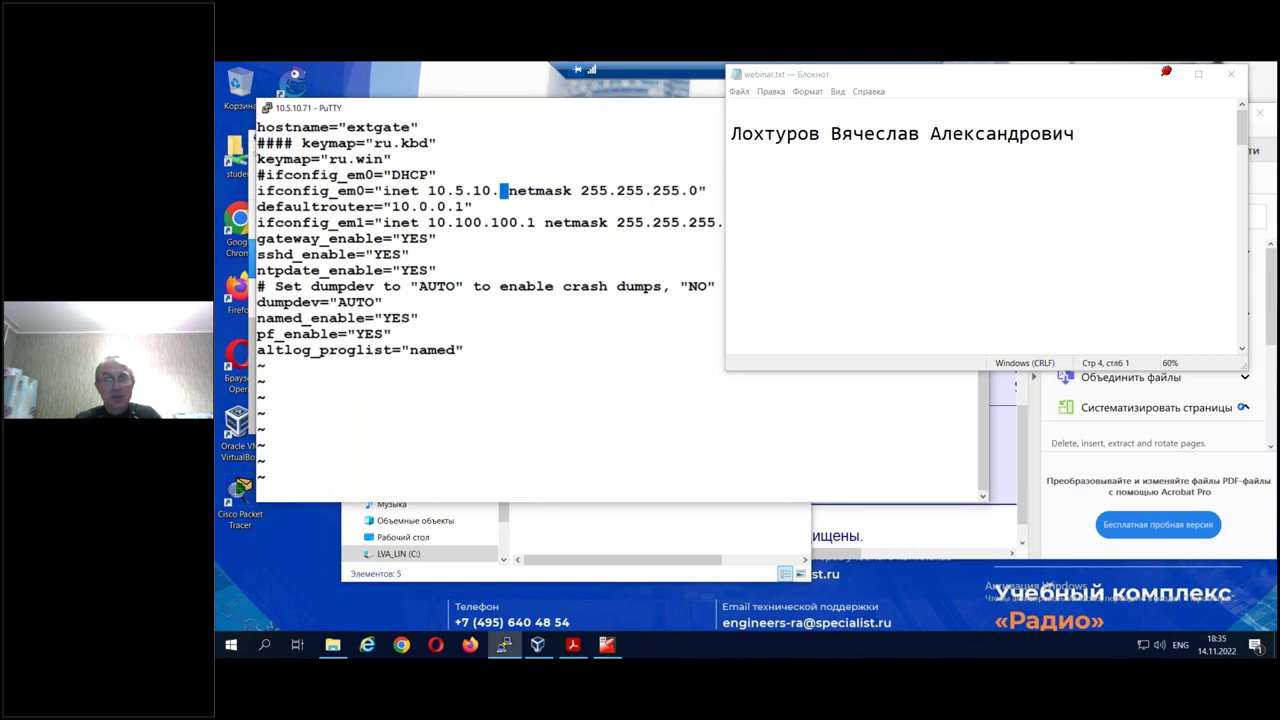
type("113")
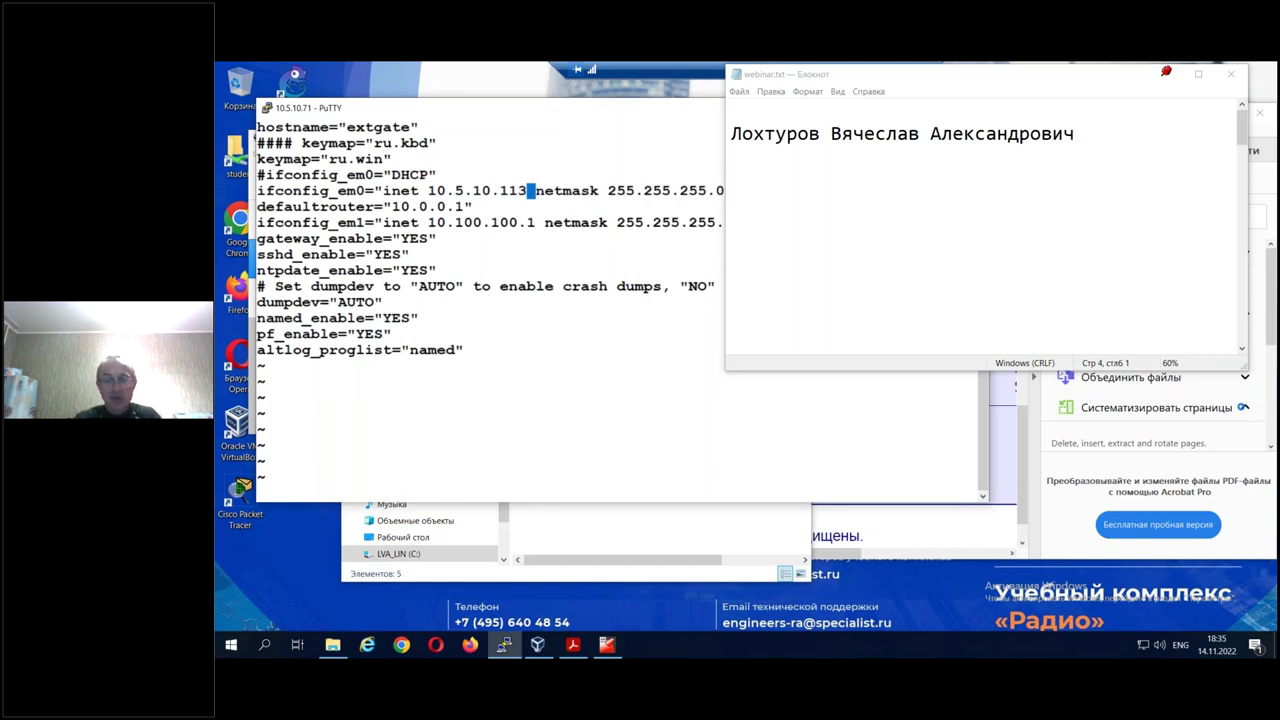
key("Escape")
Change defaultrouter from 10.0.0.1 to 10.5.10.254 and save rc.conf with :wq
key("Down")
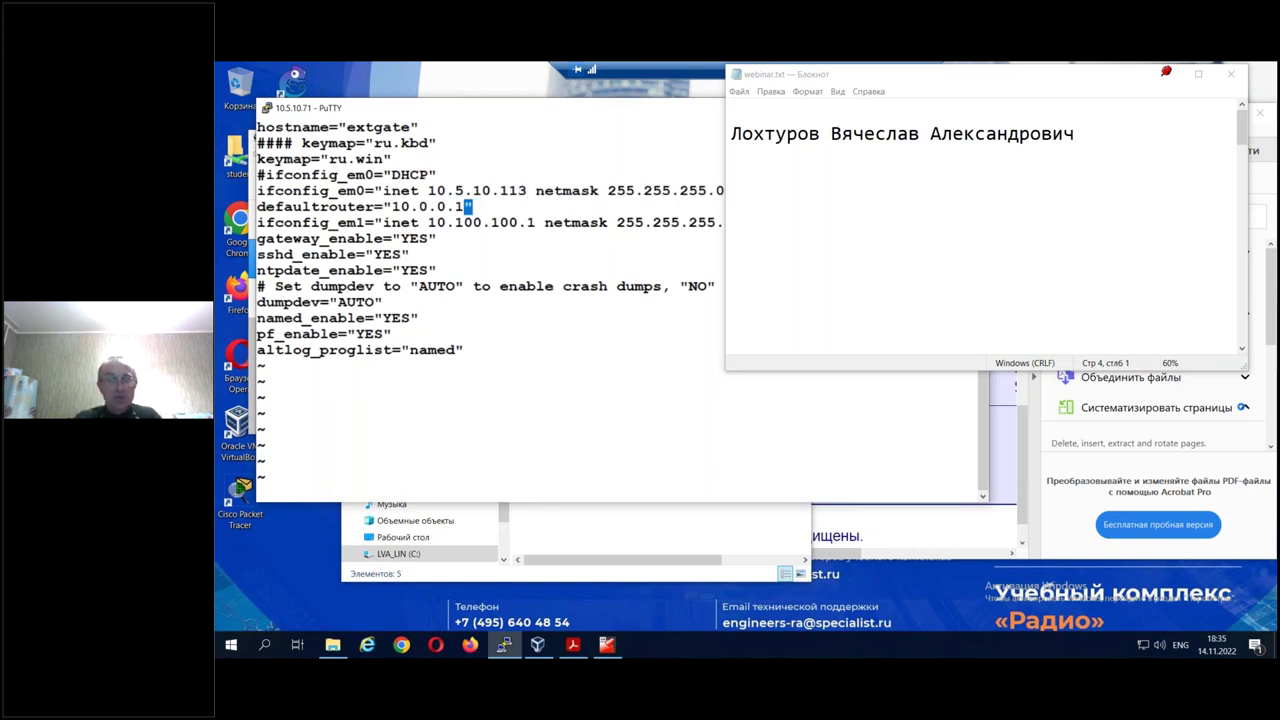
key("Left")
key("Left")
key("Left")
key("Left")
key("Left")
key("Left")
key("Left")
key("Left")
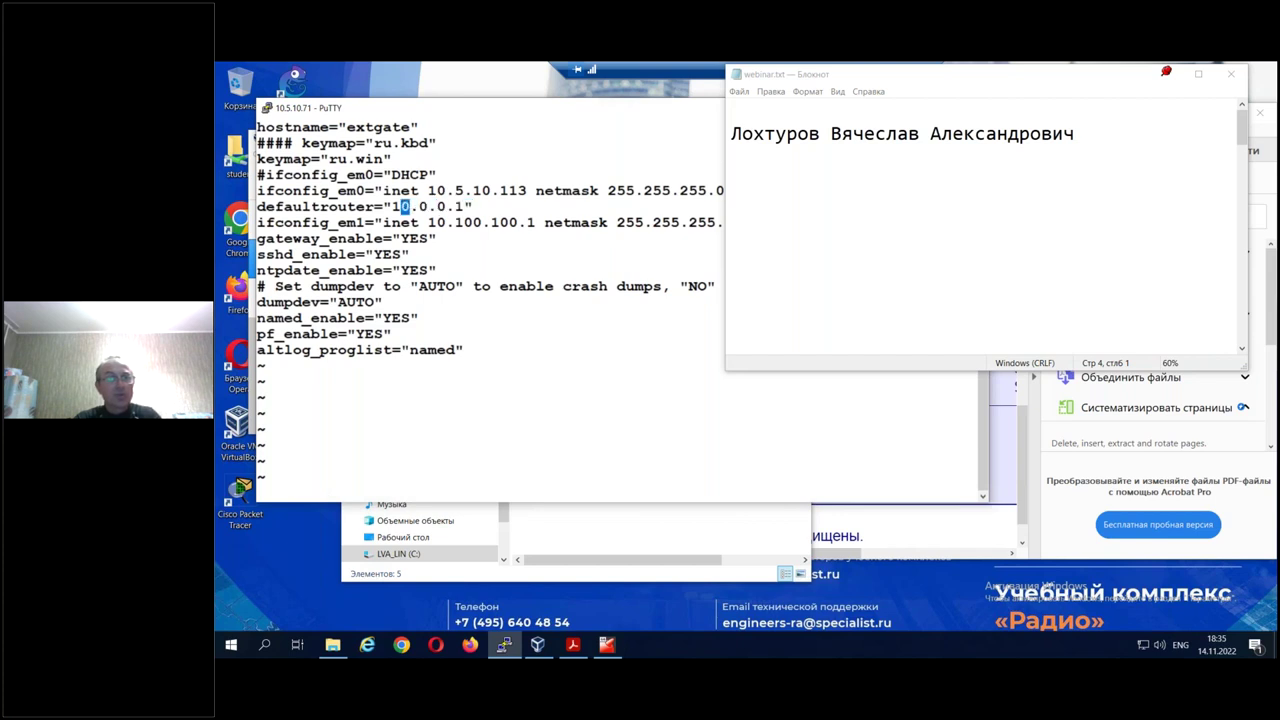
key("x")
key("x")
key("x")
key("x")
key("x")
key("x")
key("x")
key("x")
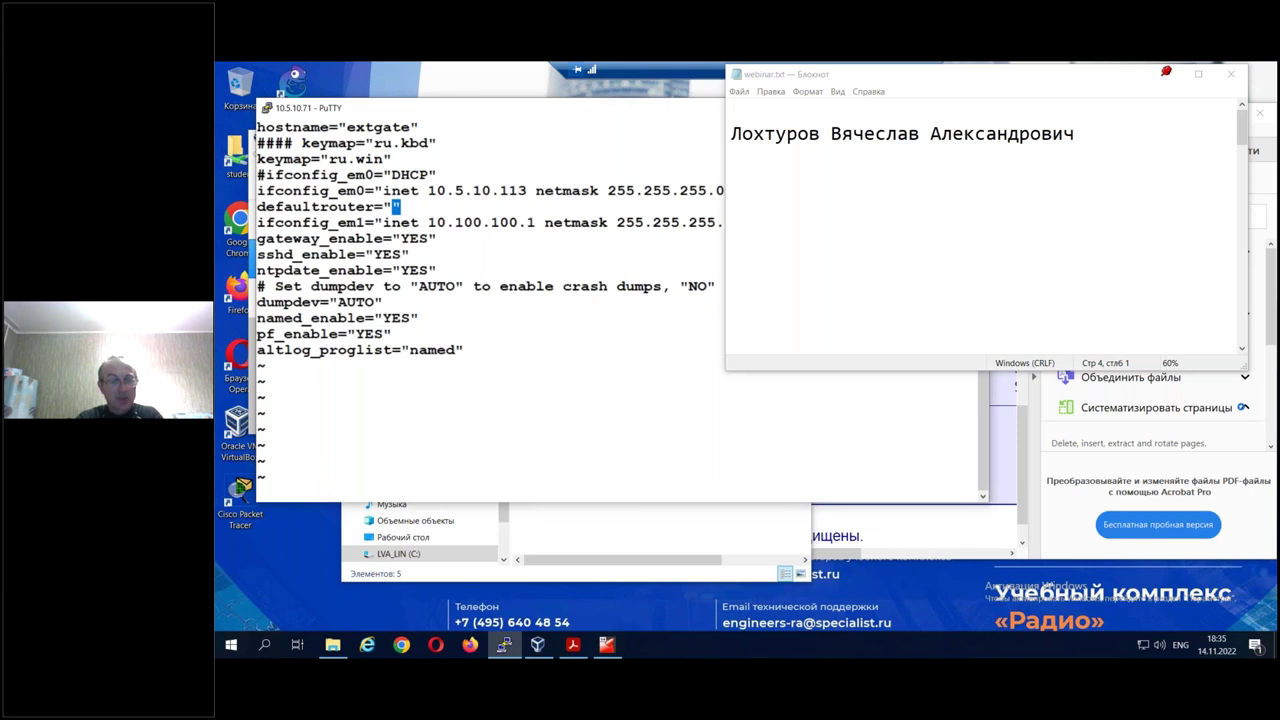
type("i1")
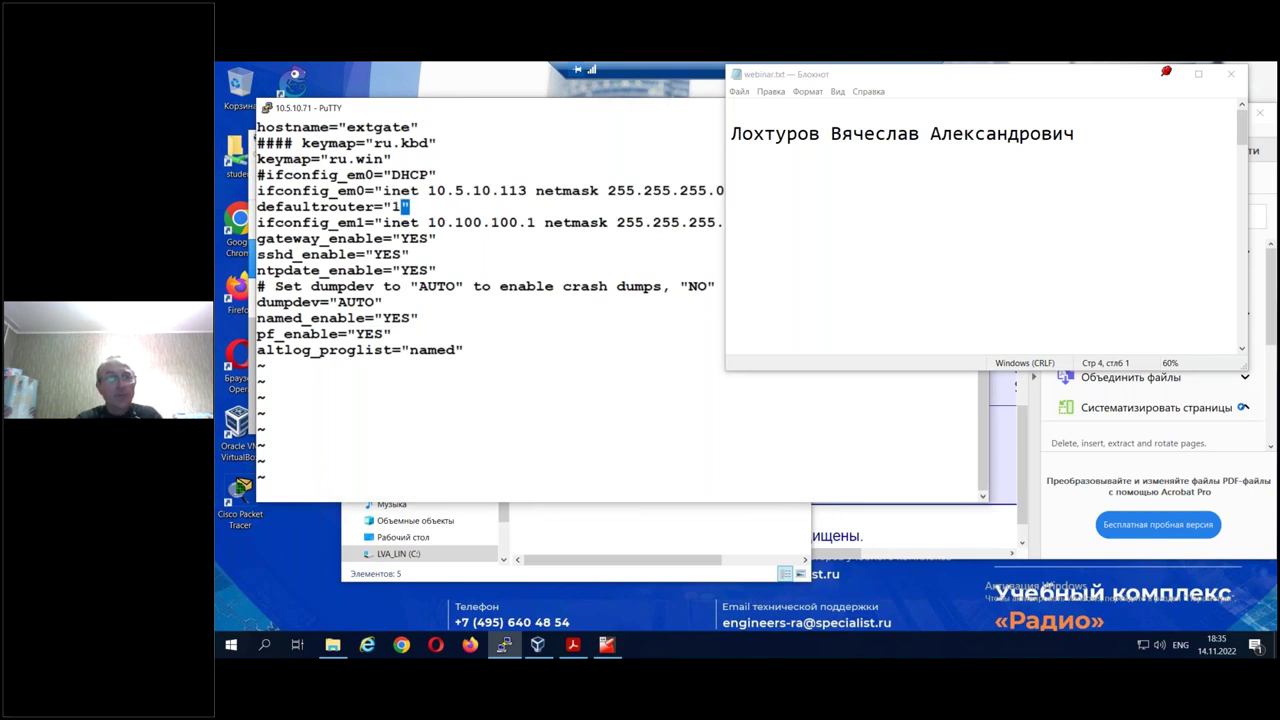
type("0.5.")
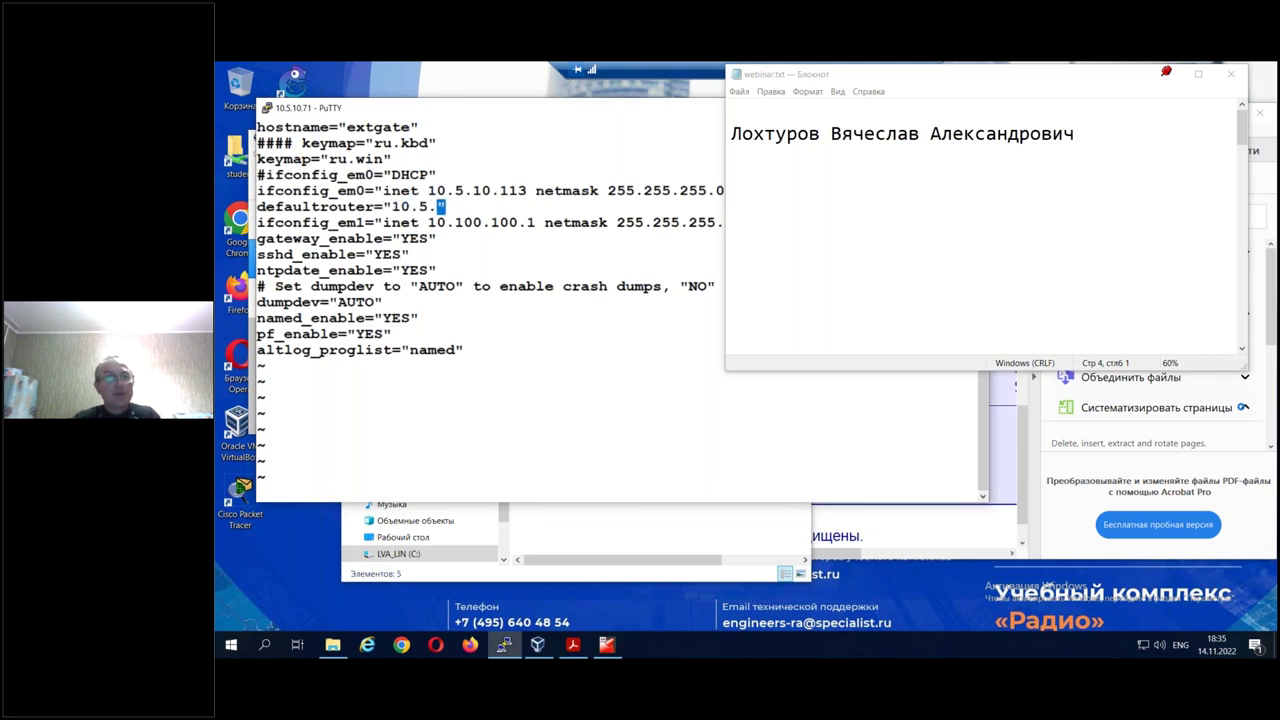
type("10.254")
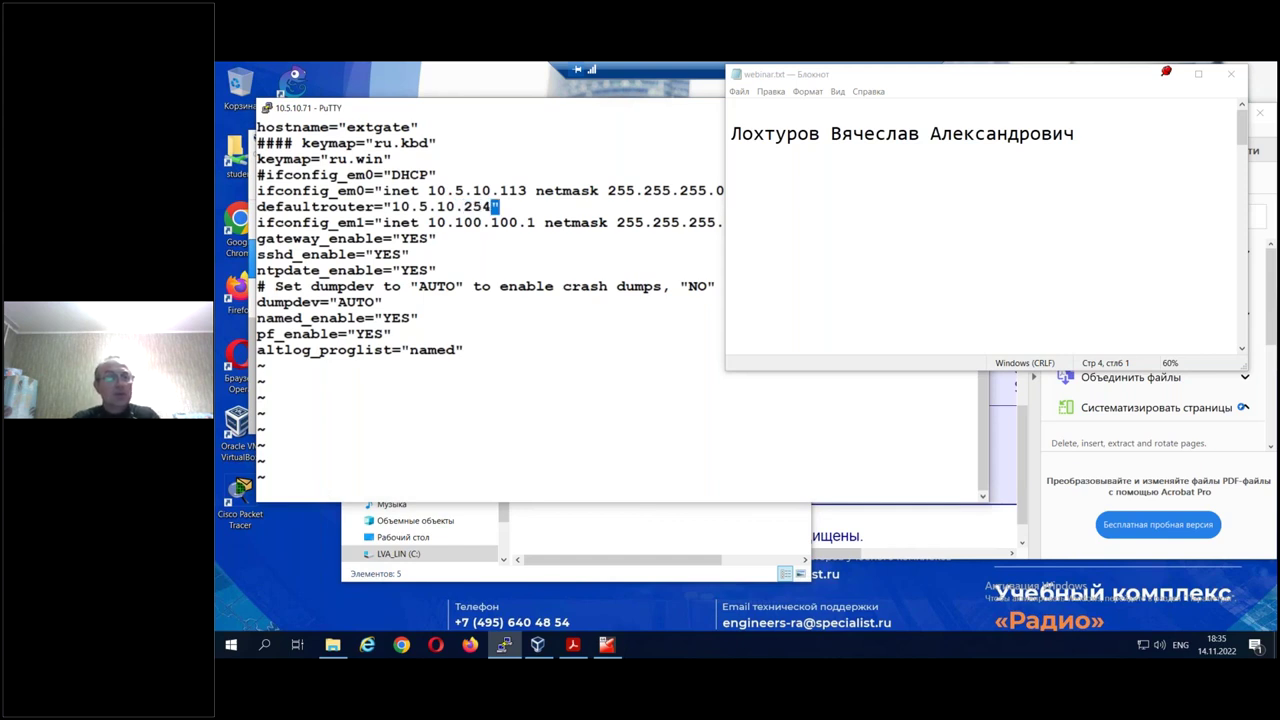
key("Escape")
type(":wq")
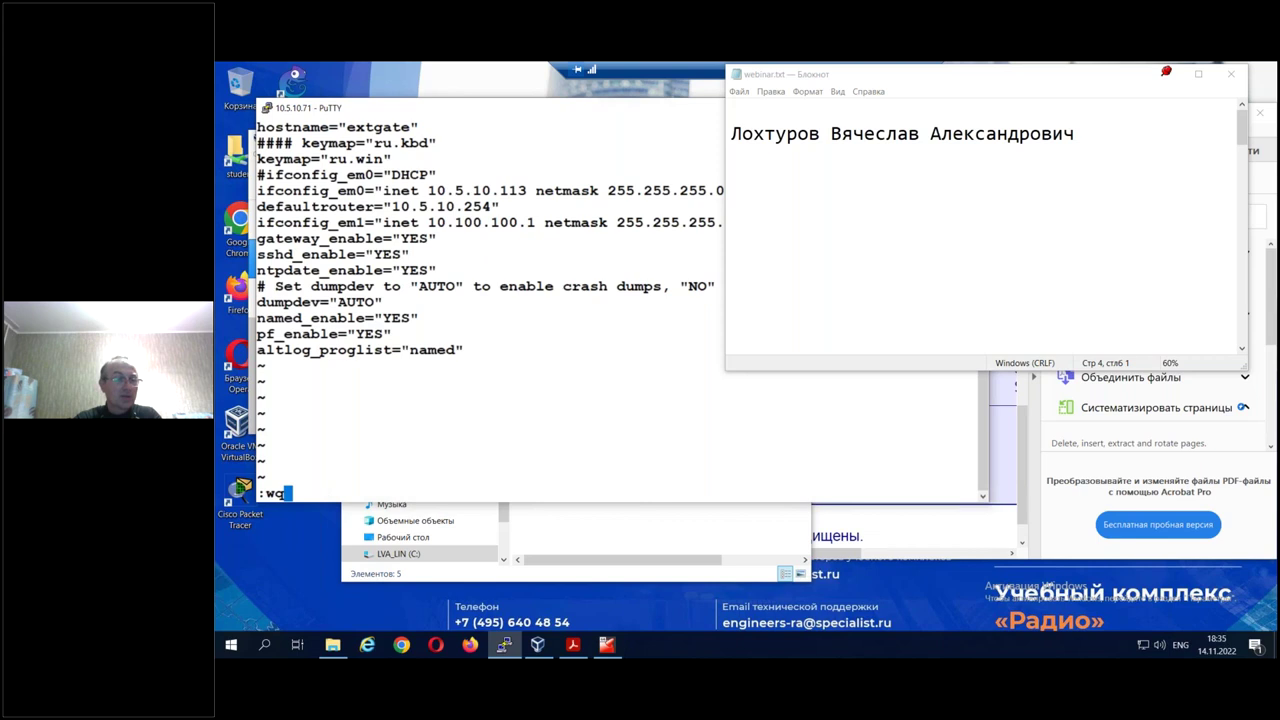
key("Return")
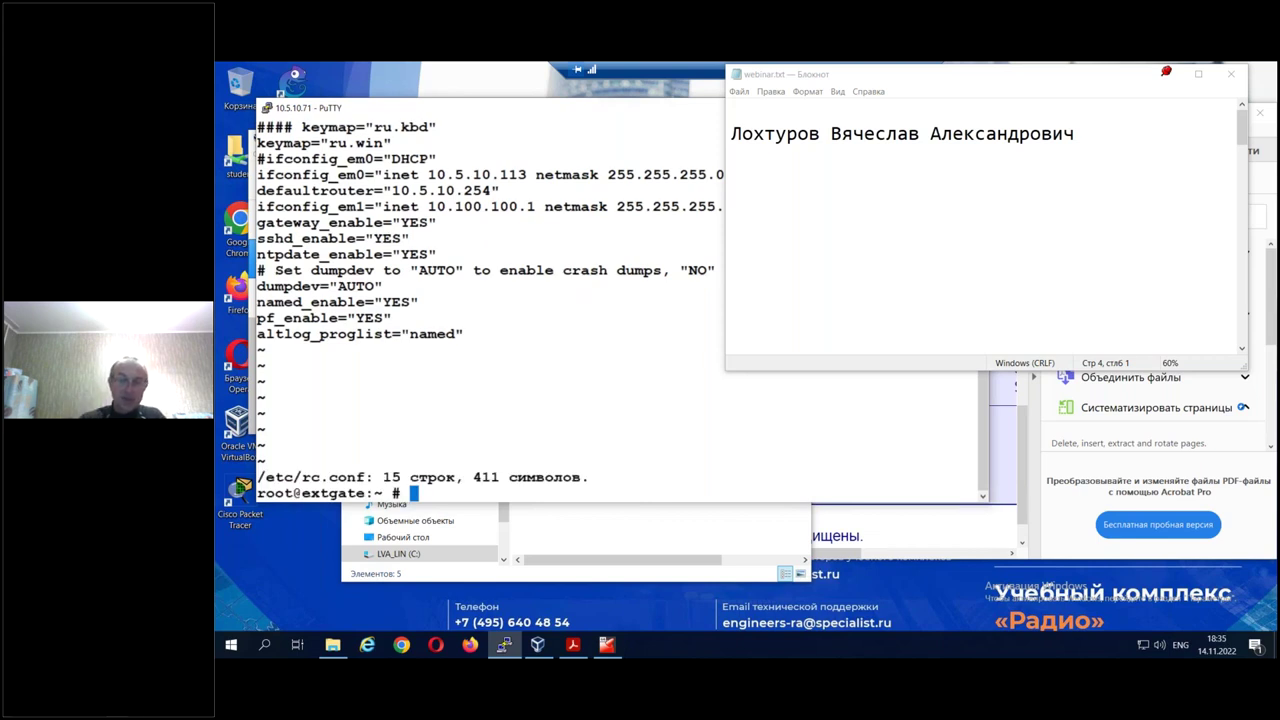
Run /etc/rc.d/netif restart to apply the new em0 address 10.5.10.113
key("Return")
key("Return")
type("/etc/")
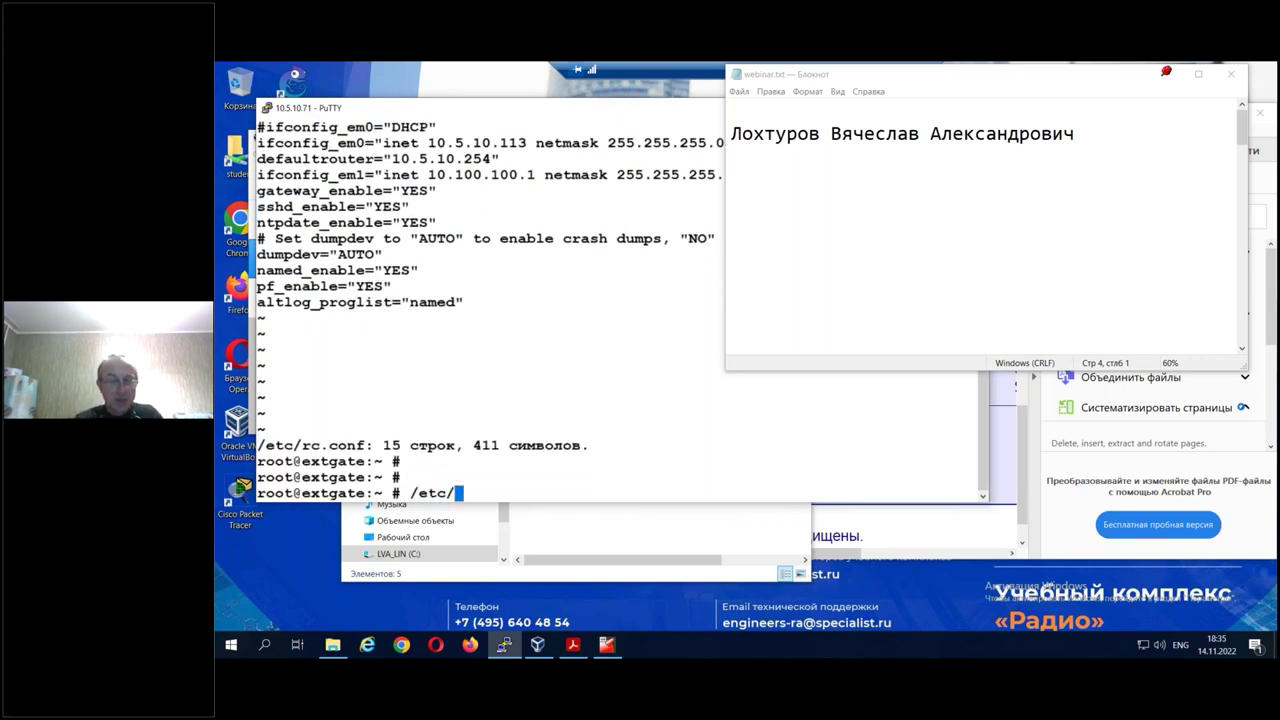
type("rc.d/")
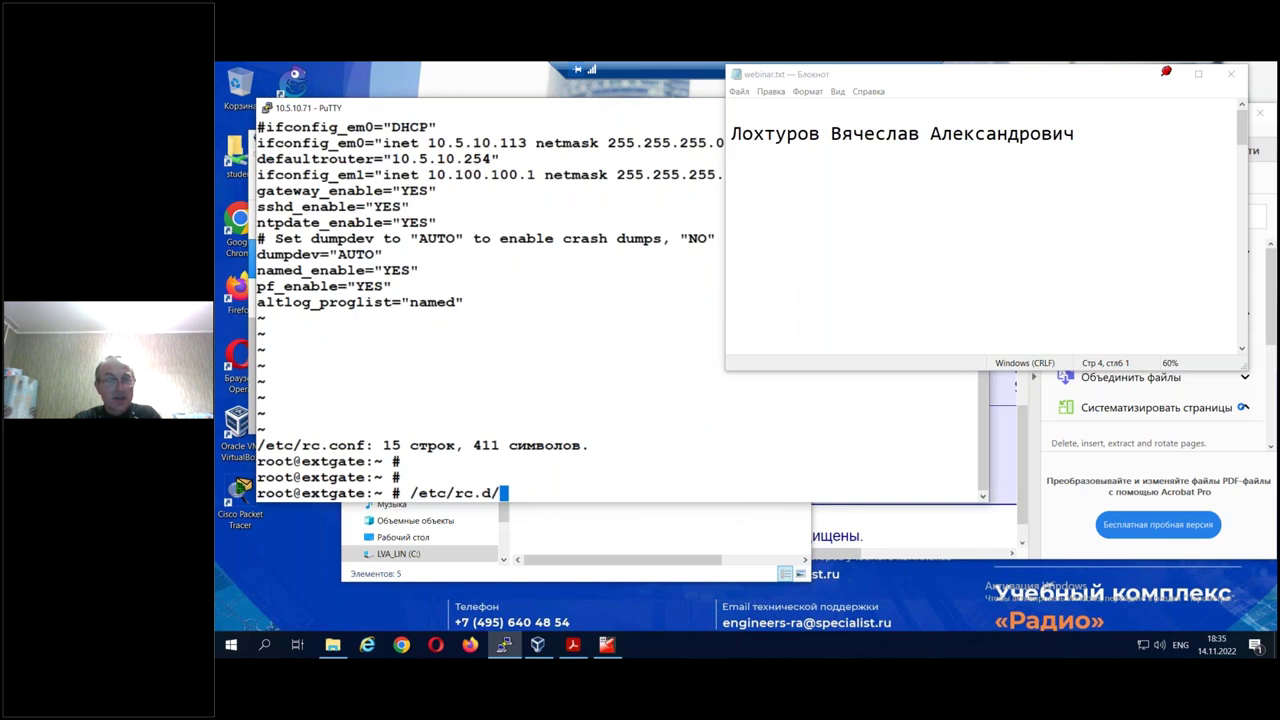
type("ne")
key("Tab")
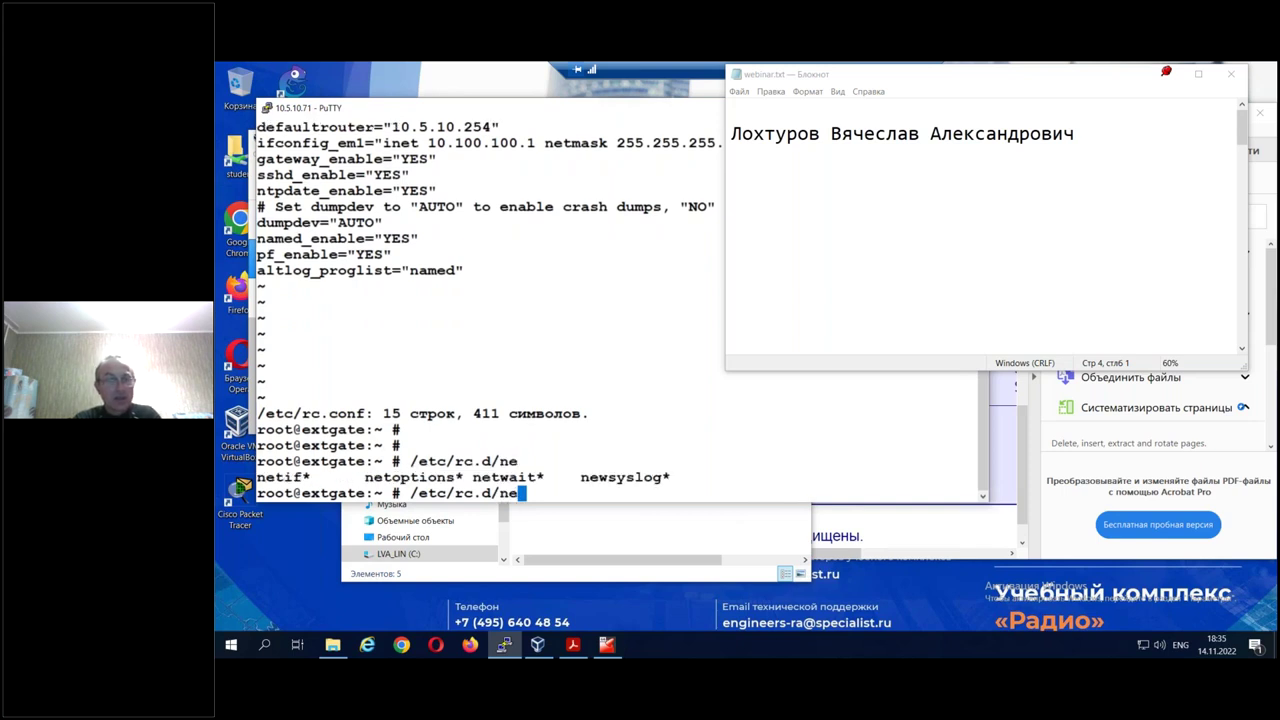
type("i")
key("BackSpace")
type("t")
key("Tab")
type("i")
key("Tab")
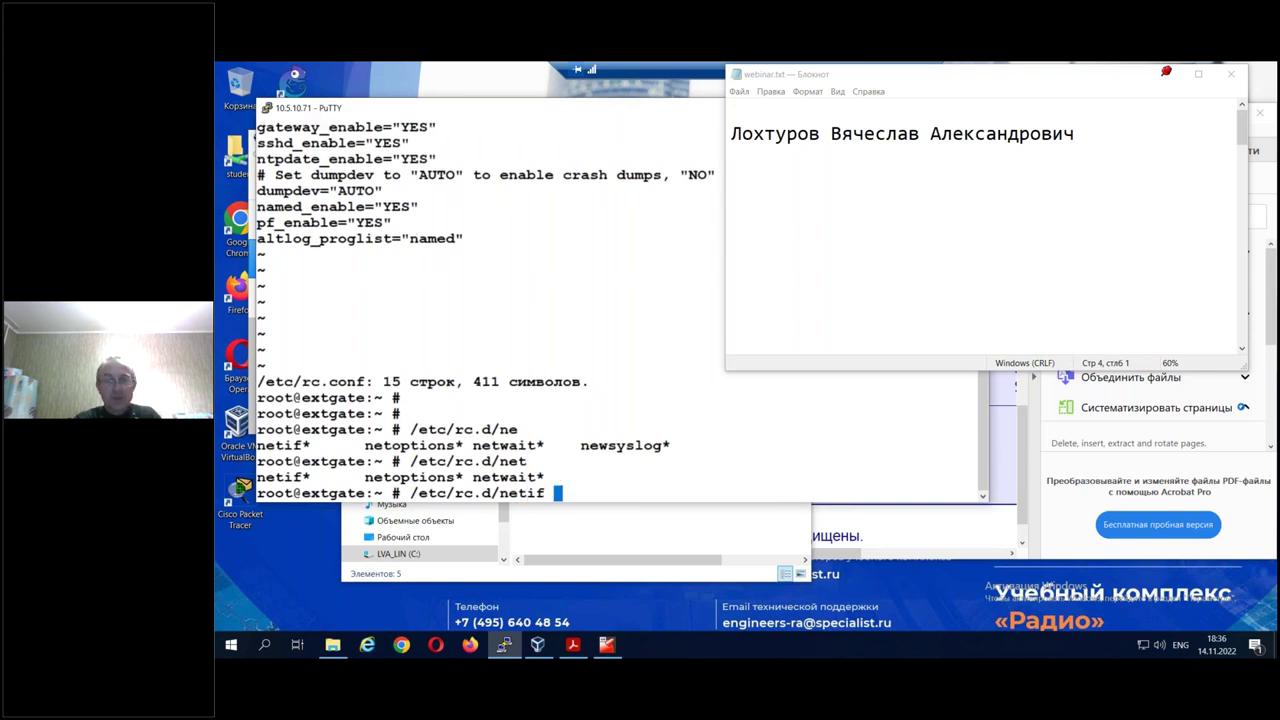
type("restart")
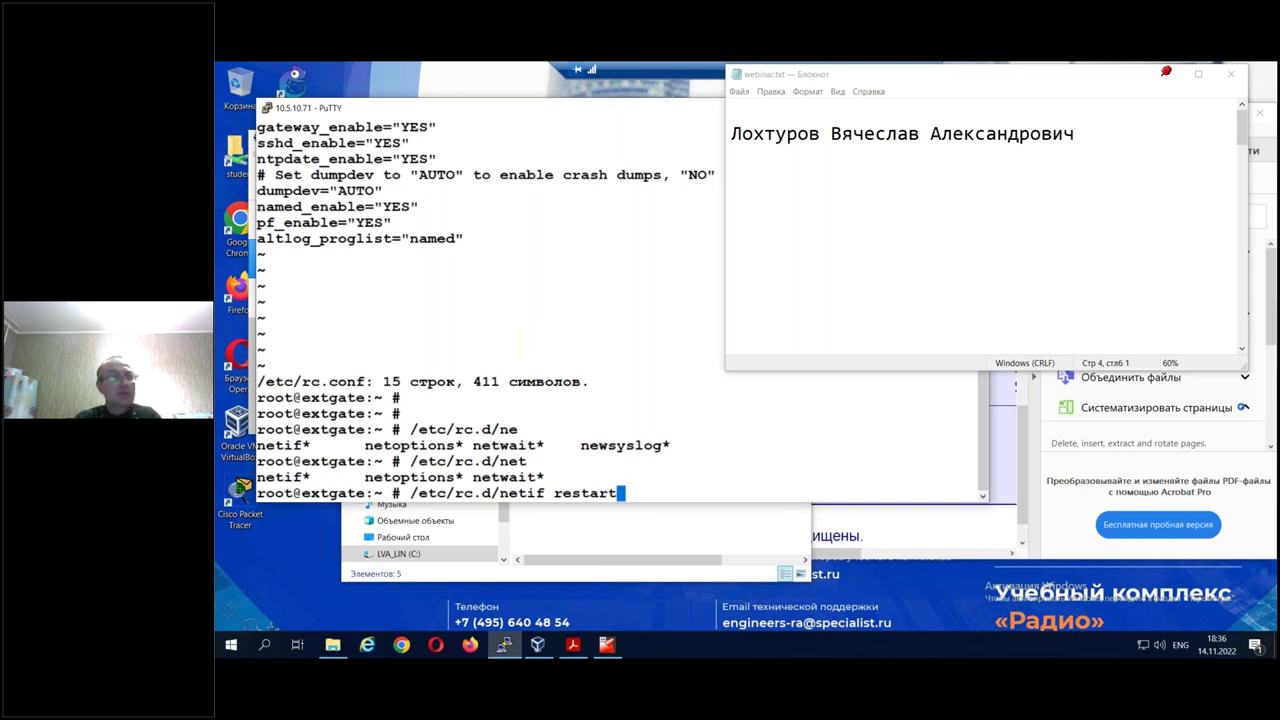
key("Return")
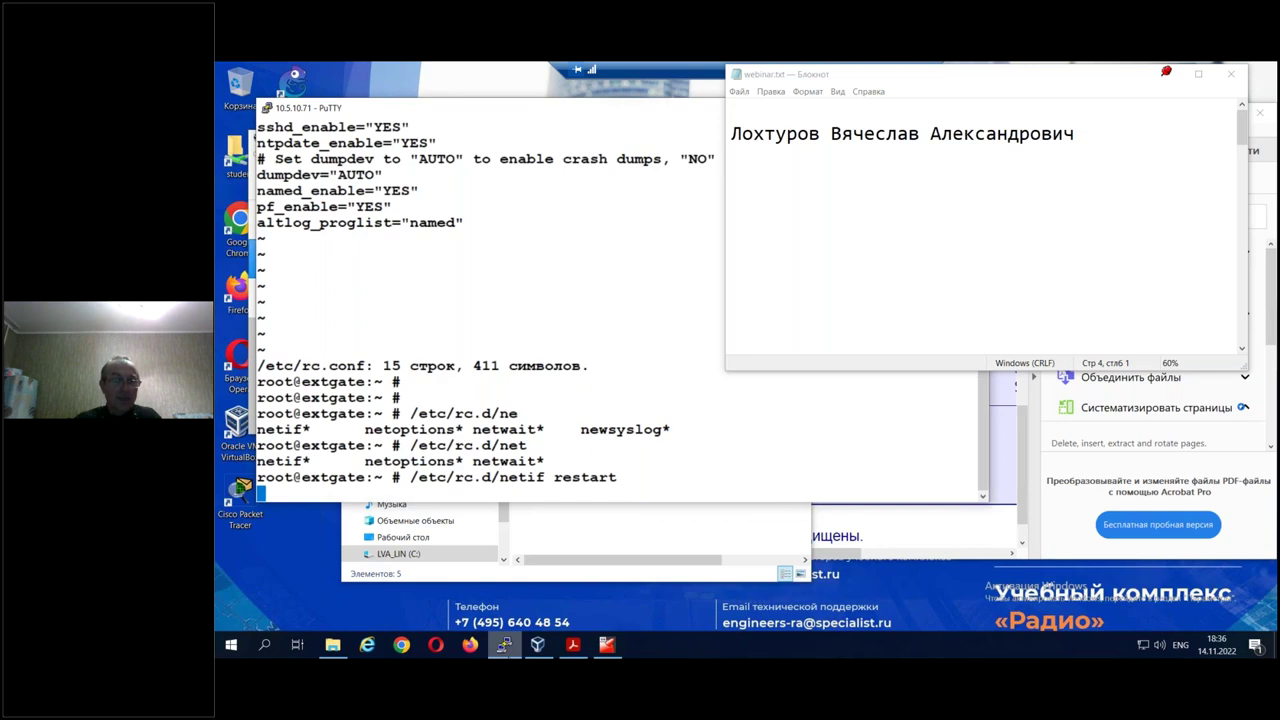
right_click(503, 645)
left_click(465, 399)
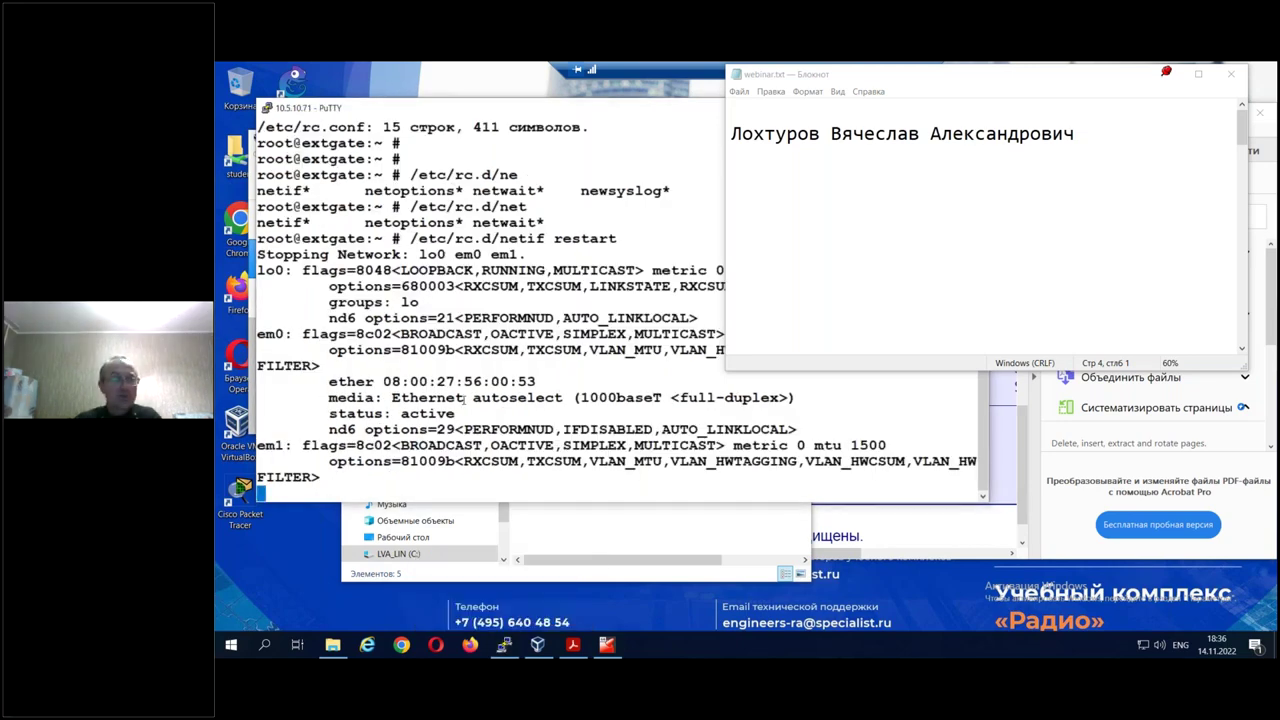
Start a new PuTTY SSH session to 10.5.10.113 and accept its host key
right_click(506, 645)
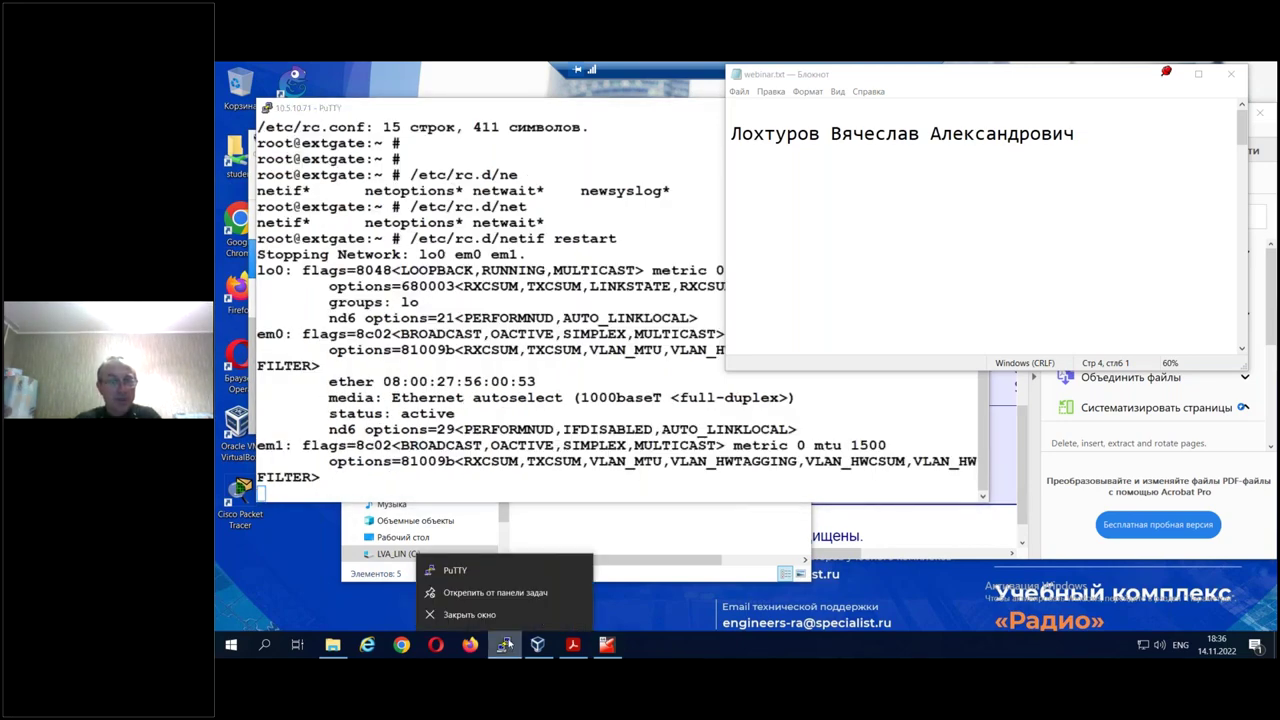
left_click(470, 570)
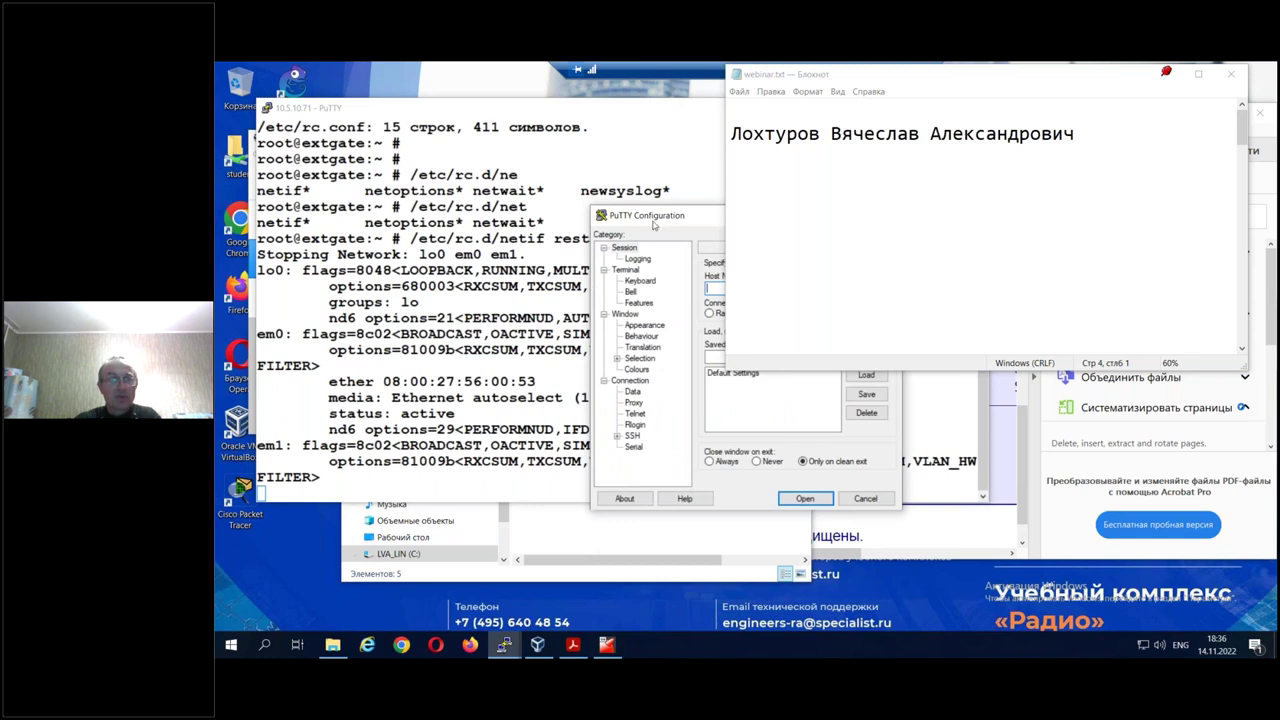
left_click_drag(654, 225, 431, 241)
type("10.5.10.113")
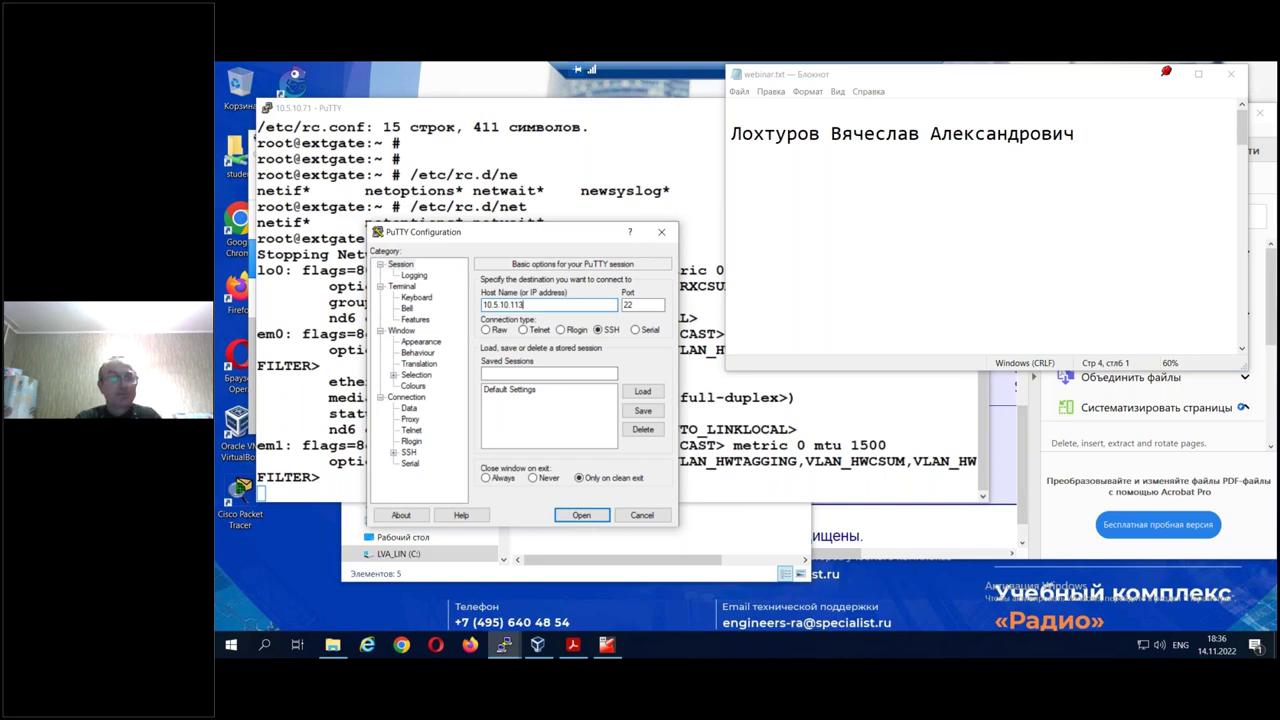
key("Return")
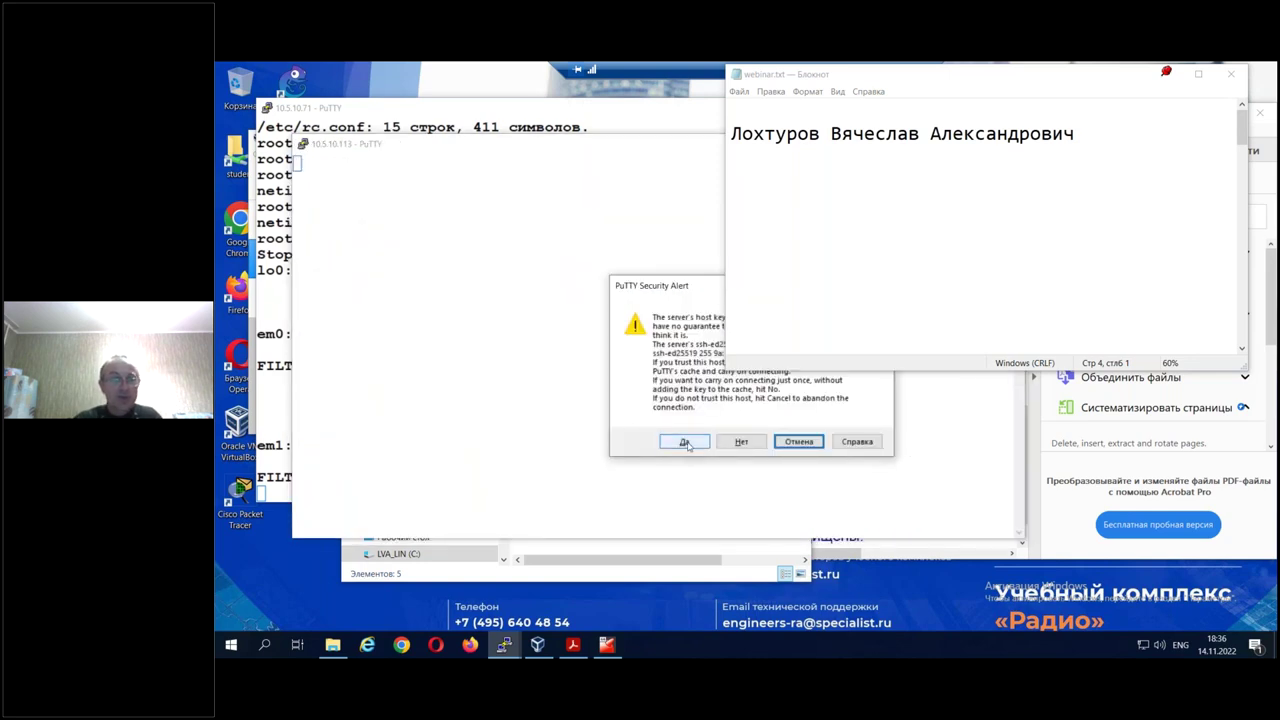
left_click(684, 442)
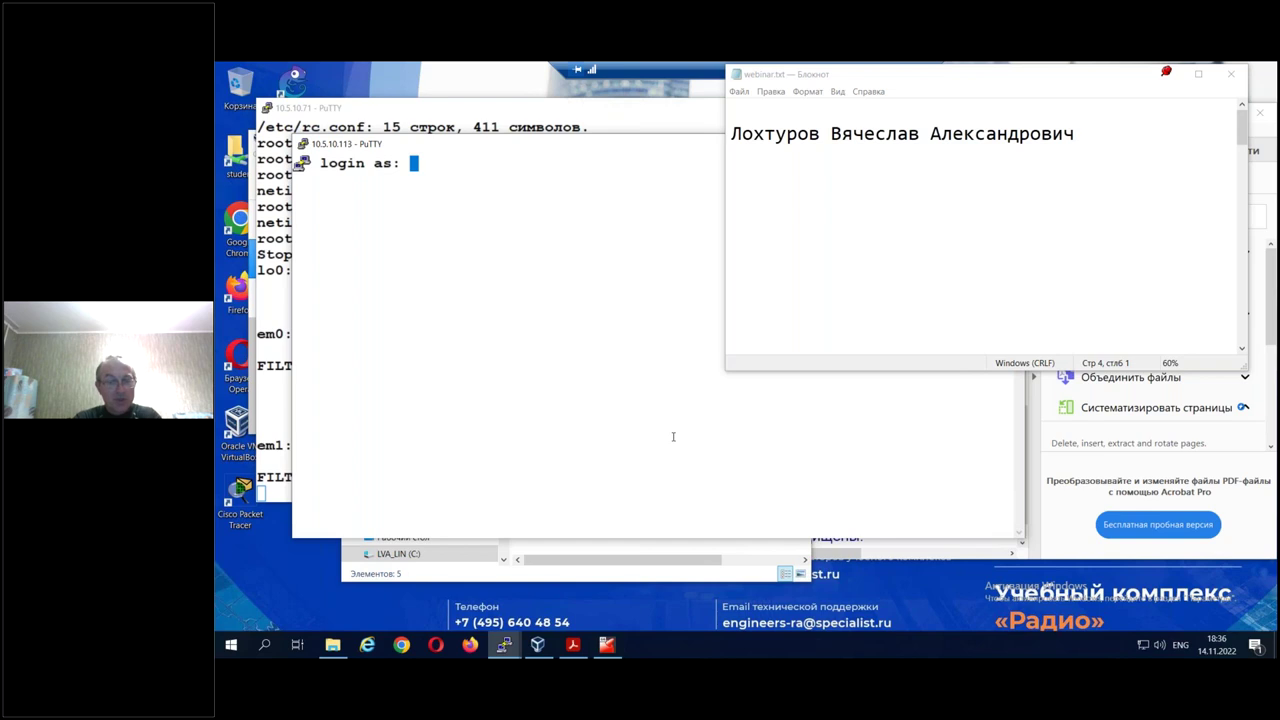
Log in to the 10.5.10.113 session with the user account and password
type("john")
key("Return")
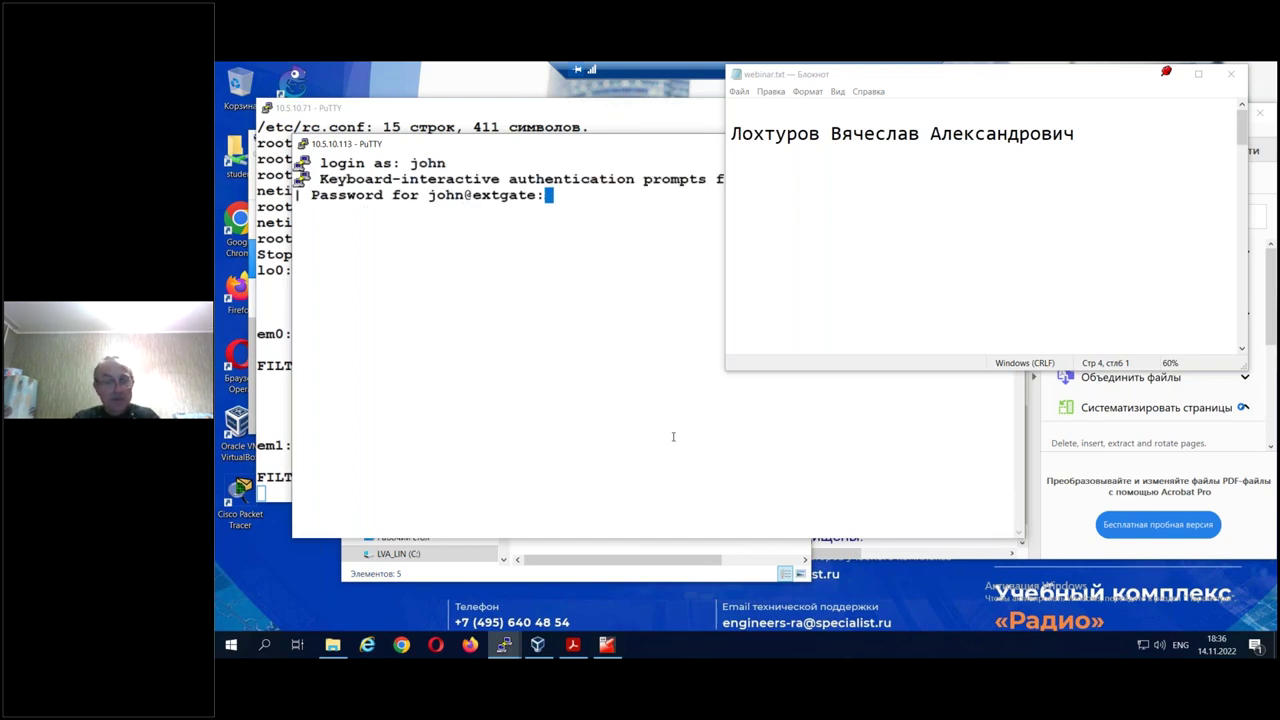
key("Return")
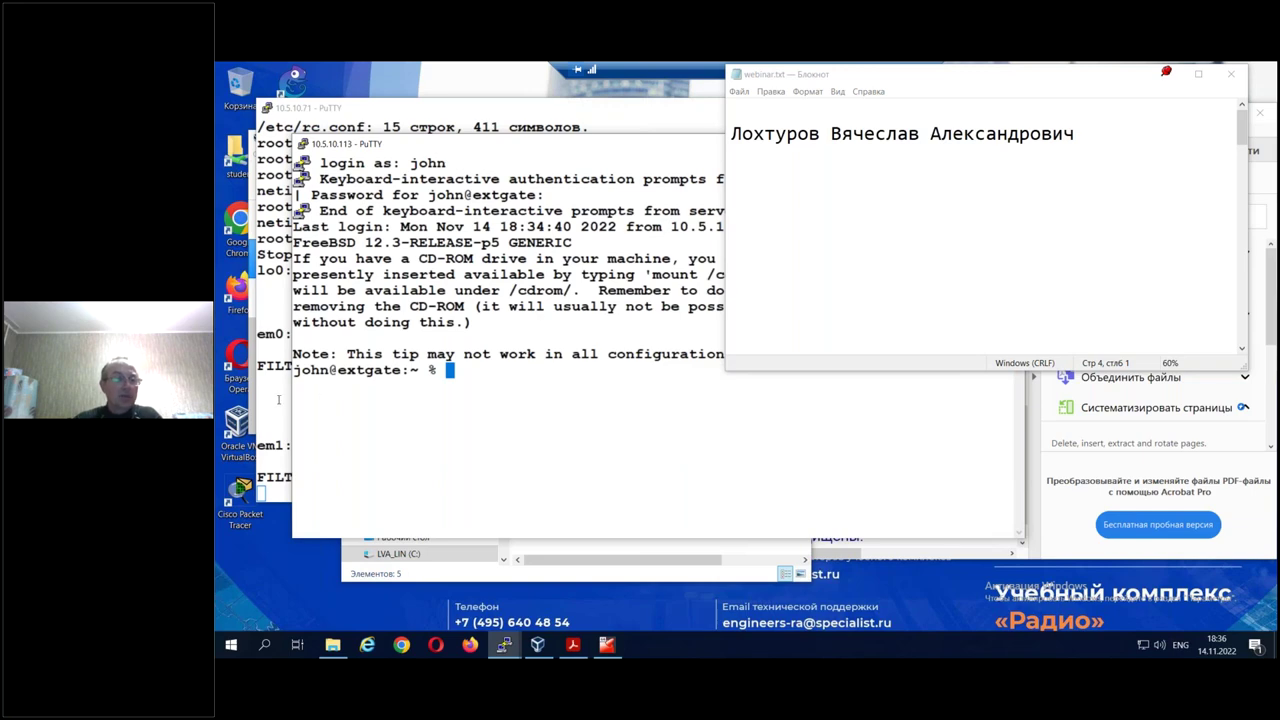
left_click(279, 399)
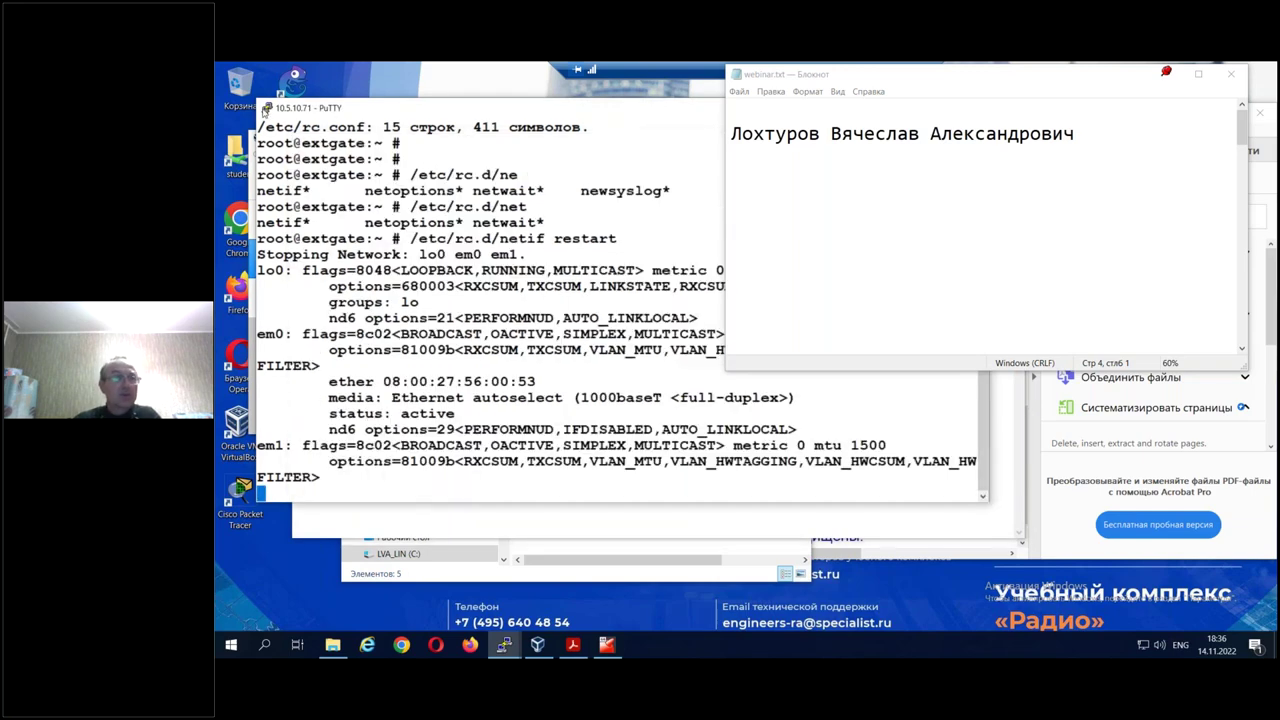
Close the 10.5.10.71 session, minimize Notepad, and run su - in the new session
double_click(264, 110)
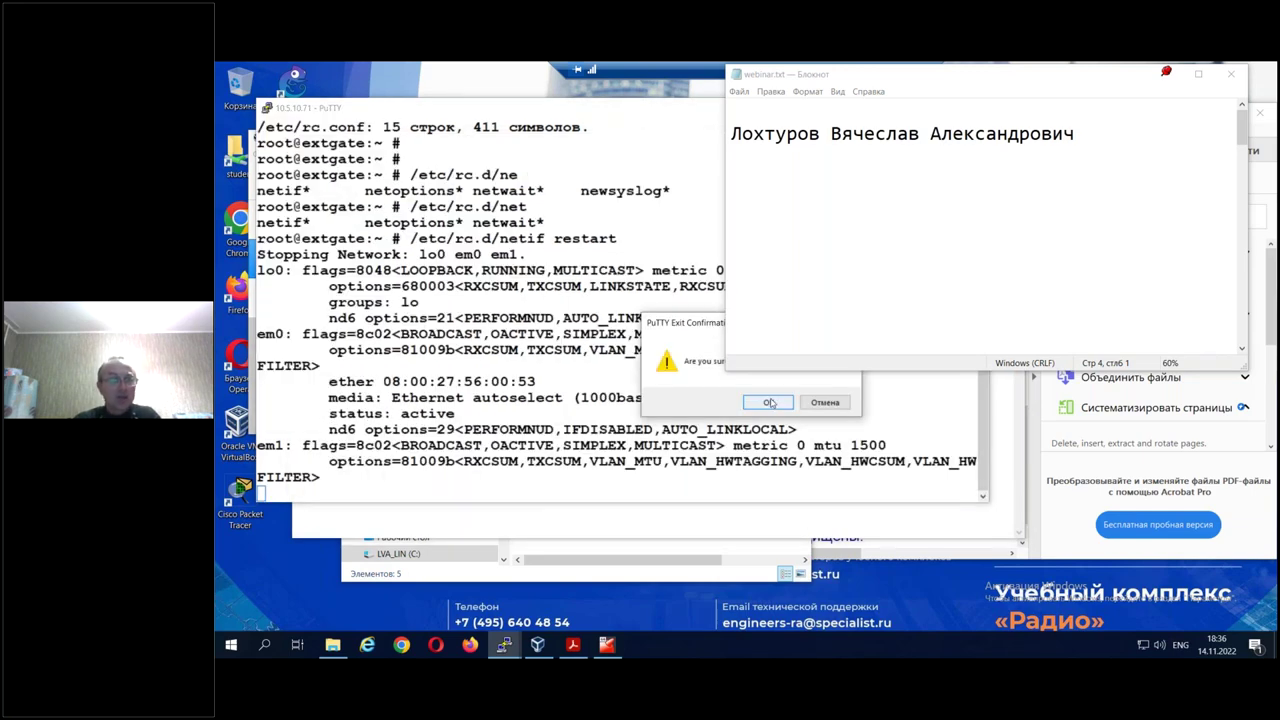
left_click(768, 403)
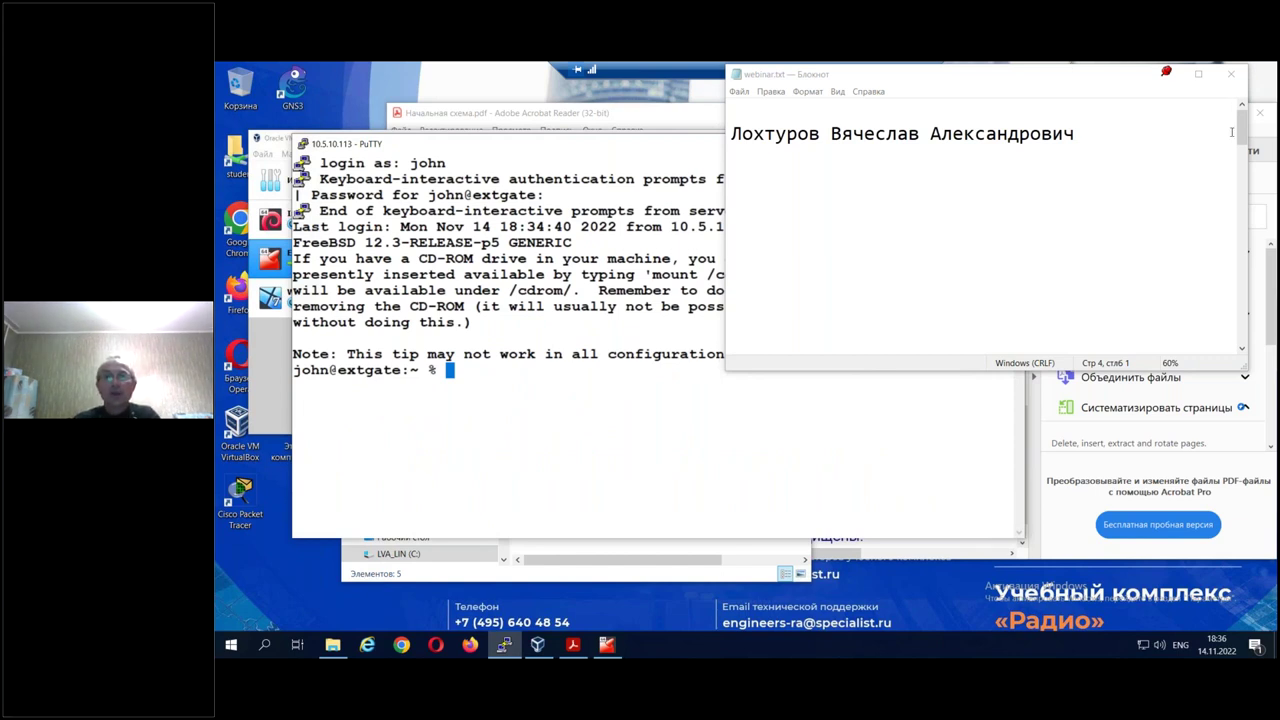
left_click(1168, 73)
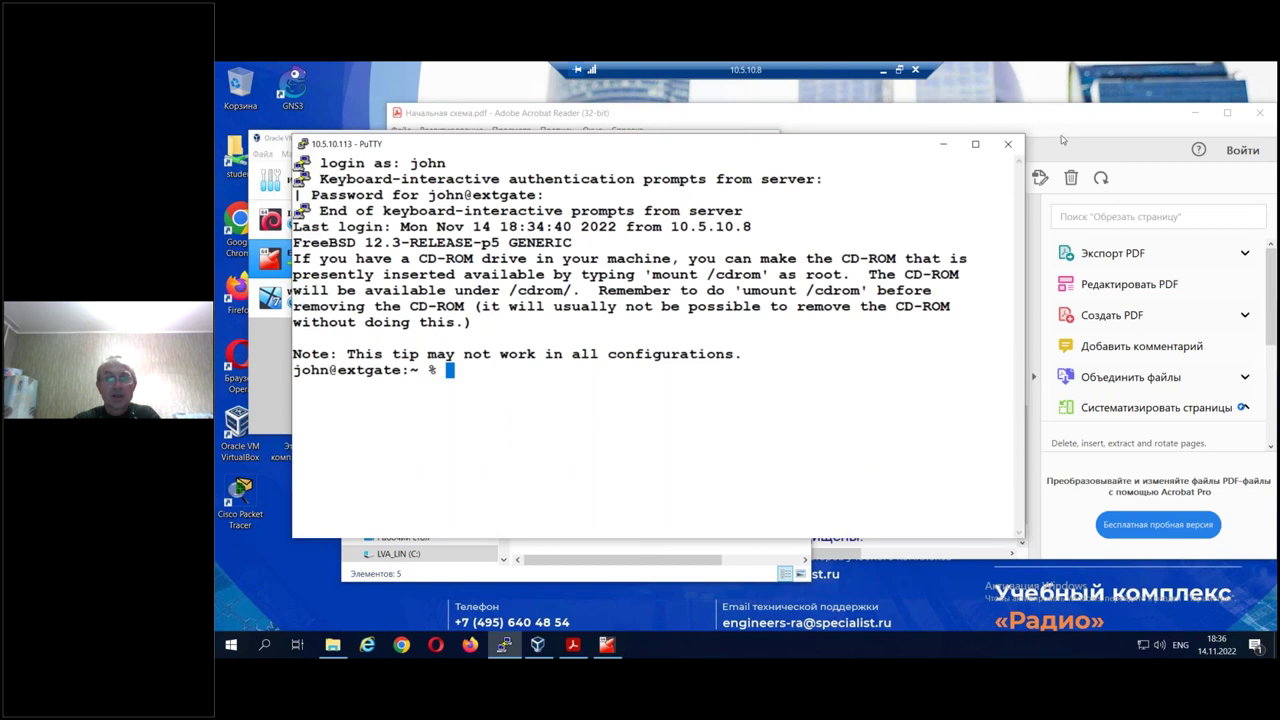
type("su -")
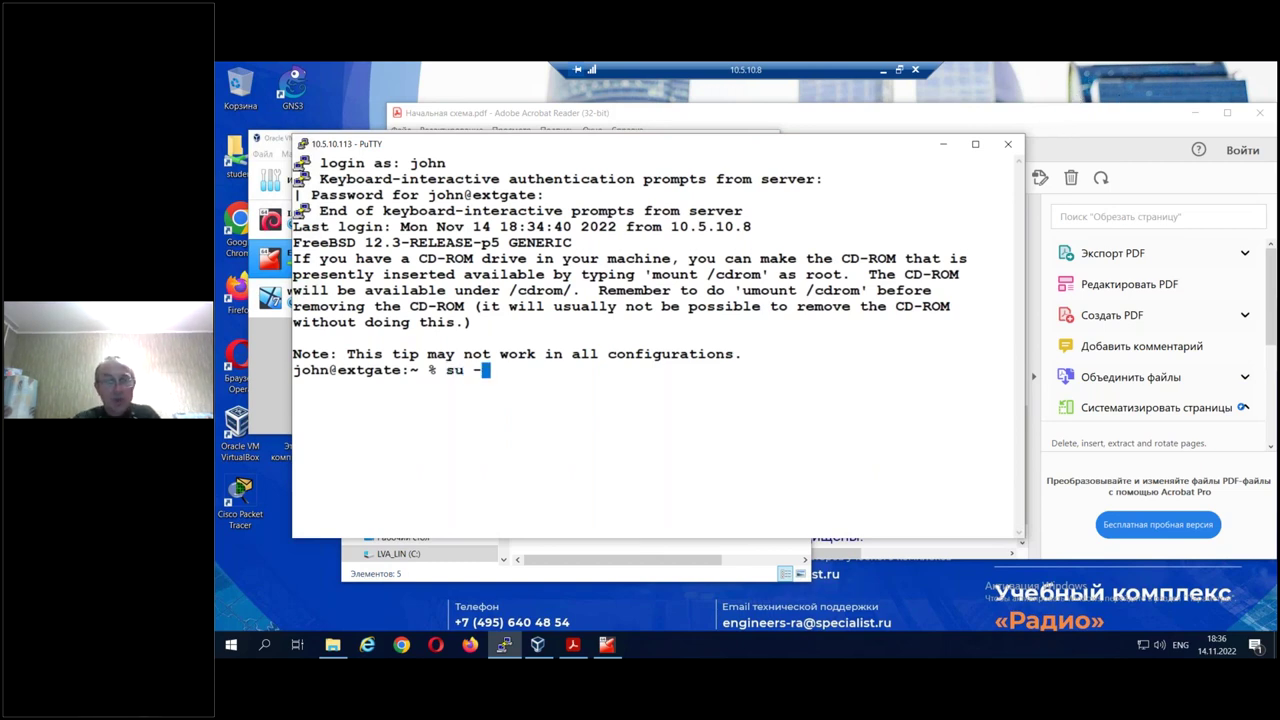
key("Return")
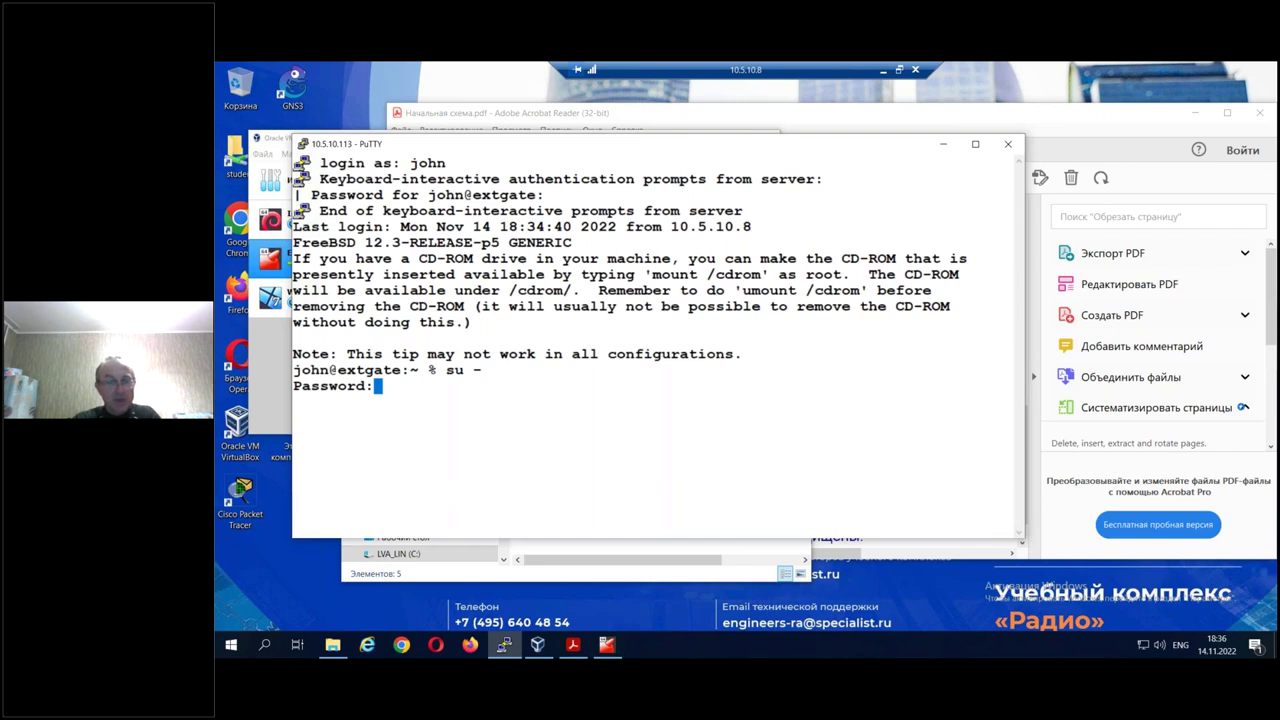
Enter the root password to obtain a root shell
key("Return")
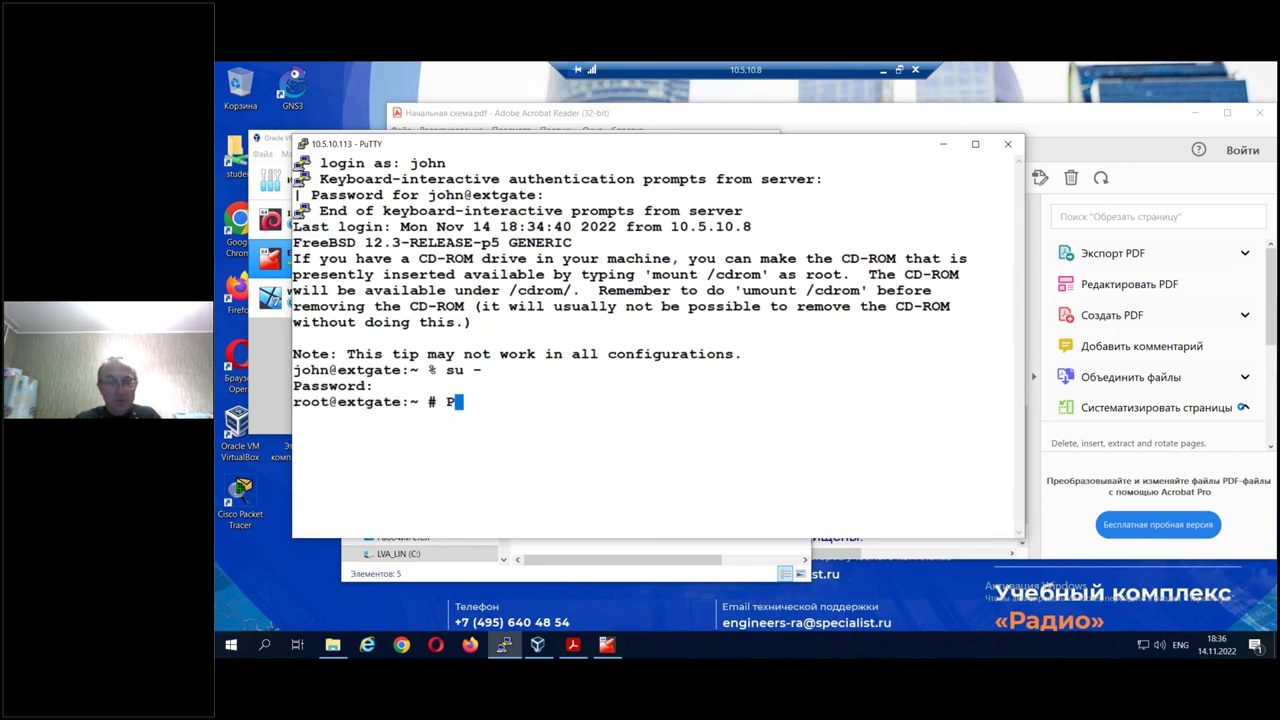
View /etc/resolv.conf in vi to confirm nameserver 127.0.0.1, then quit unchanged
type("vi ")
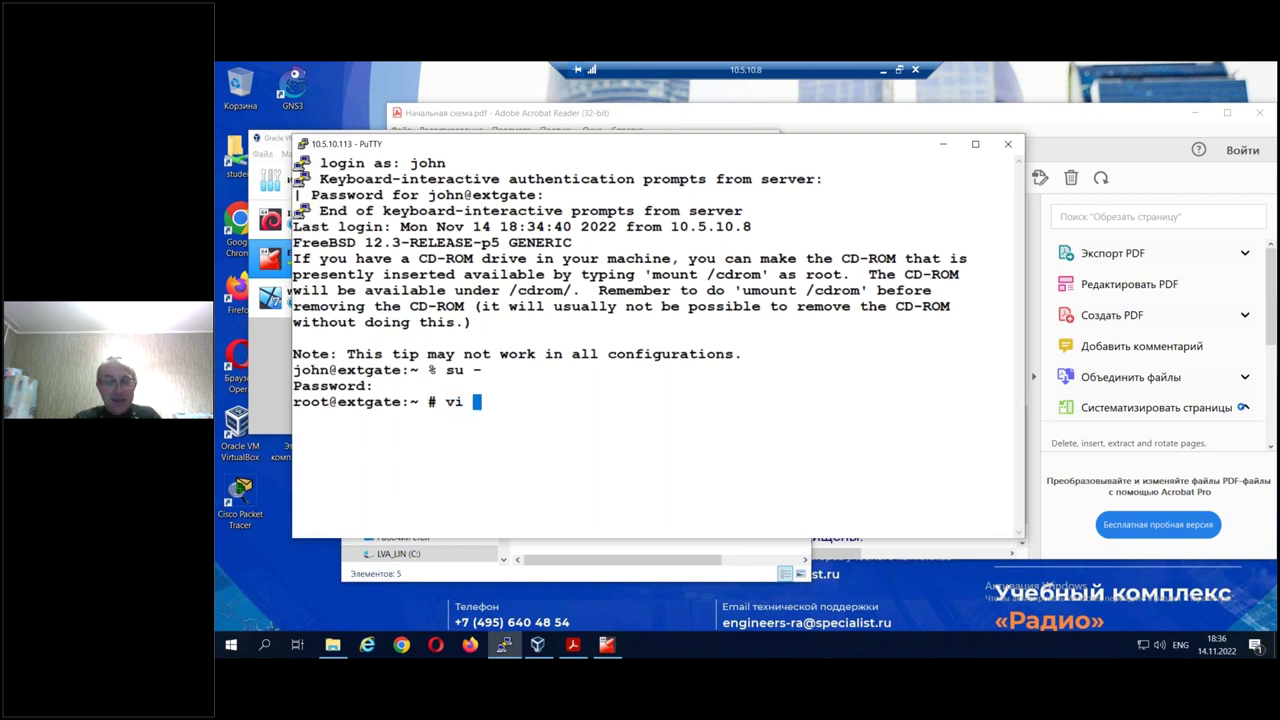
type("/etc/resolv.conf")
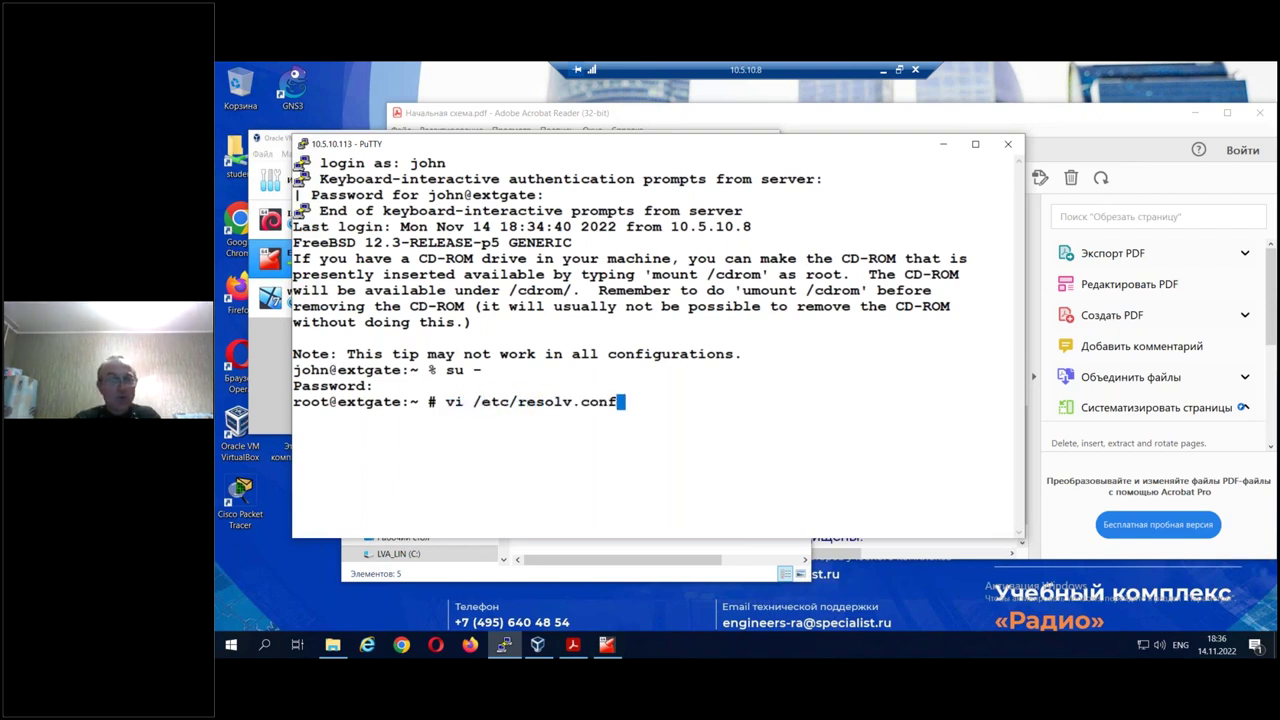
key("Return")
type(":q")
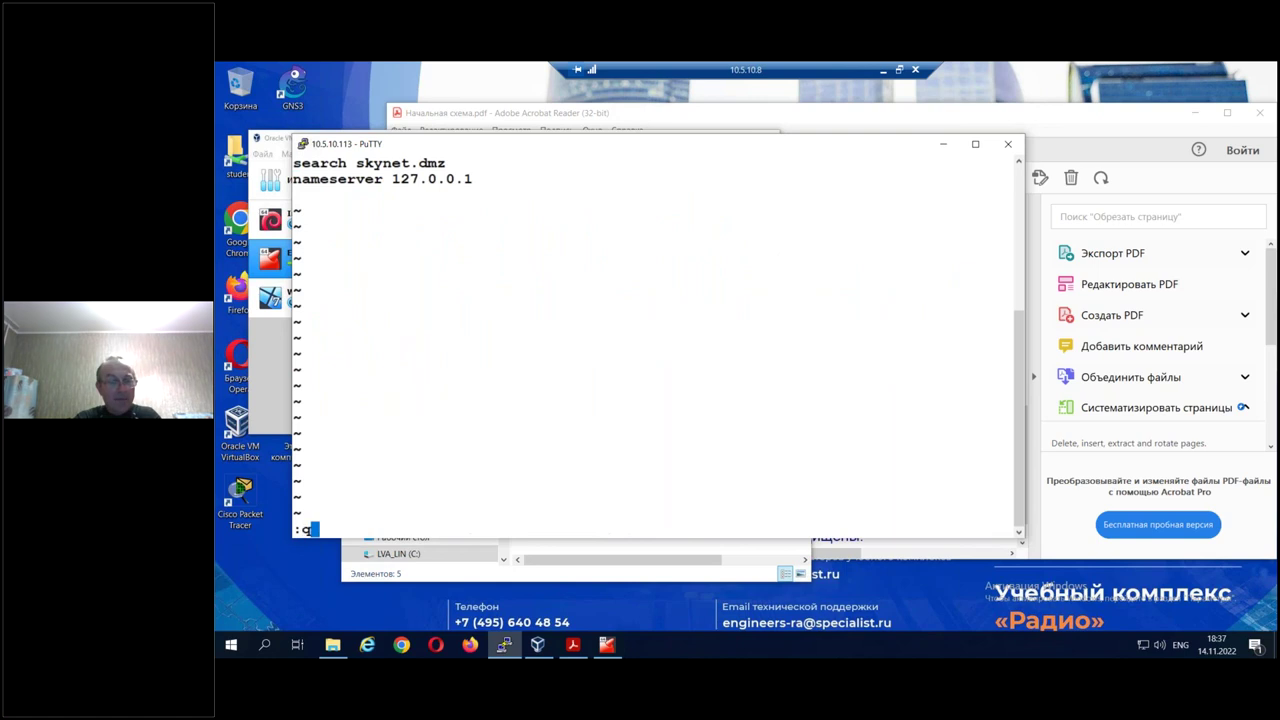
key("Return")
key("Up")
key("BackSpace")
key("BackSpace")
key("BackSpace")
key("BackSpace")
key("BackSpace")
key("BackSpace")
key("BackSpace")
key("BackSpace")
key("BackSpace")
key("BackSpace")
key("BackSpace")
key("BackSpace")
key("BackSpace")
key("BackSpace")
key("BackSpace")
key("BackSpace")
Open /usr/local/etc/namedb/named.conf in vi
type("/usr/local/")
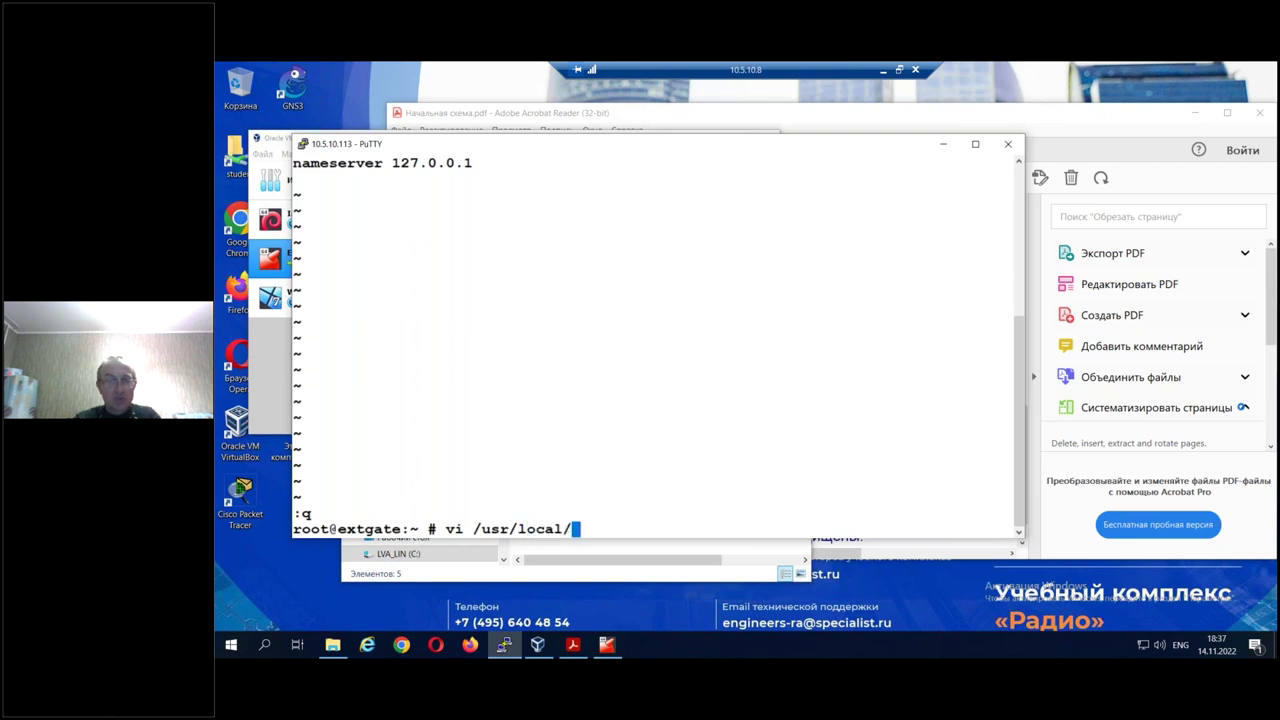
type("etc/n")
key("Tab")
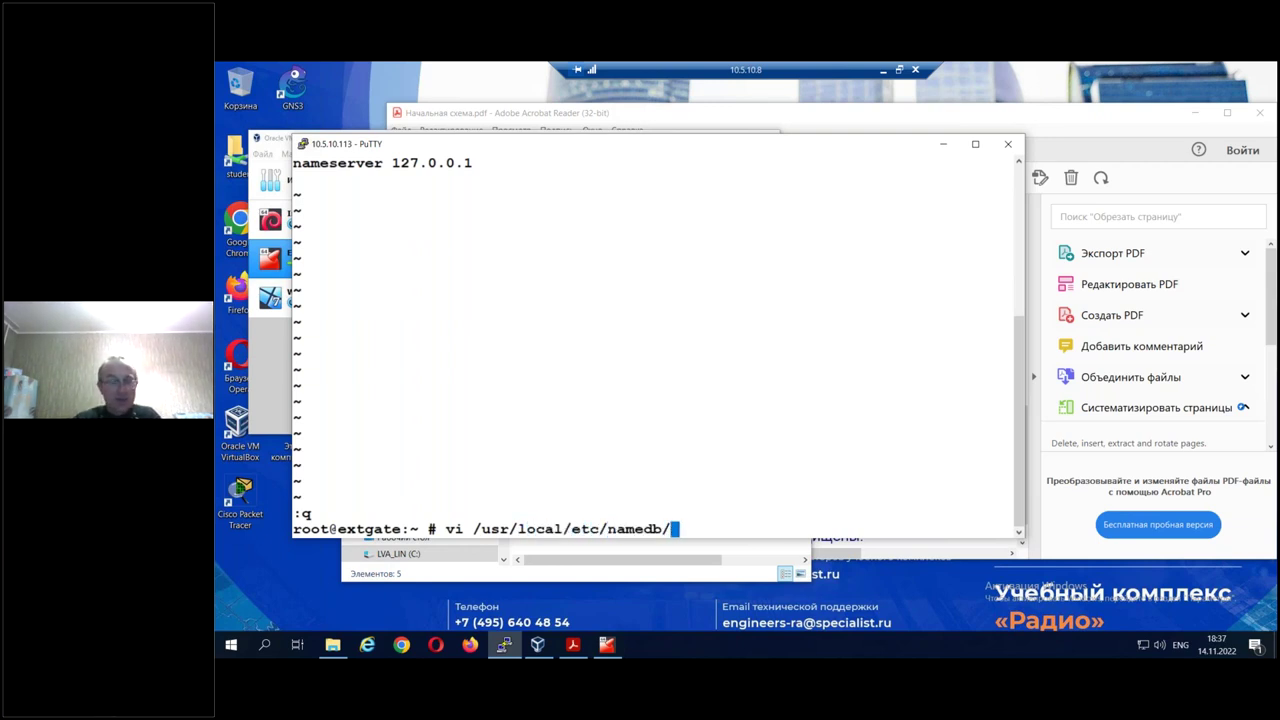
type("named.conf")
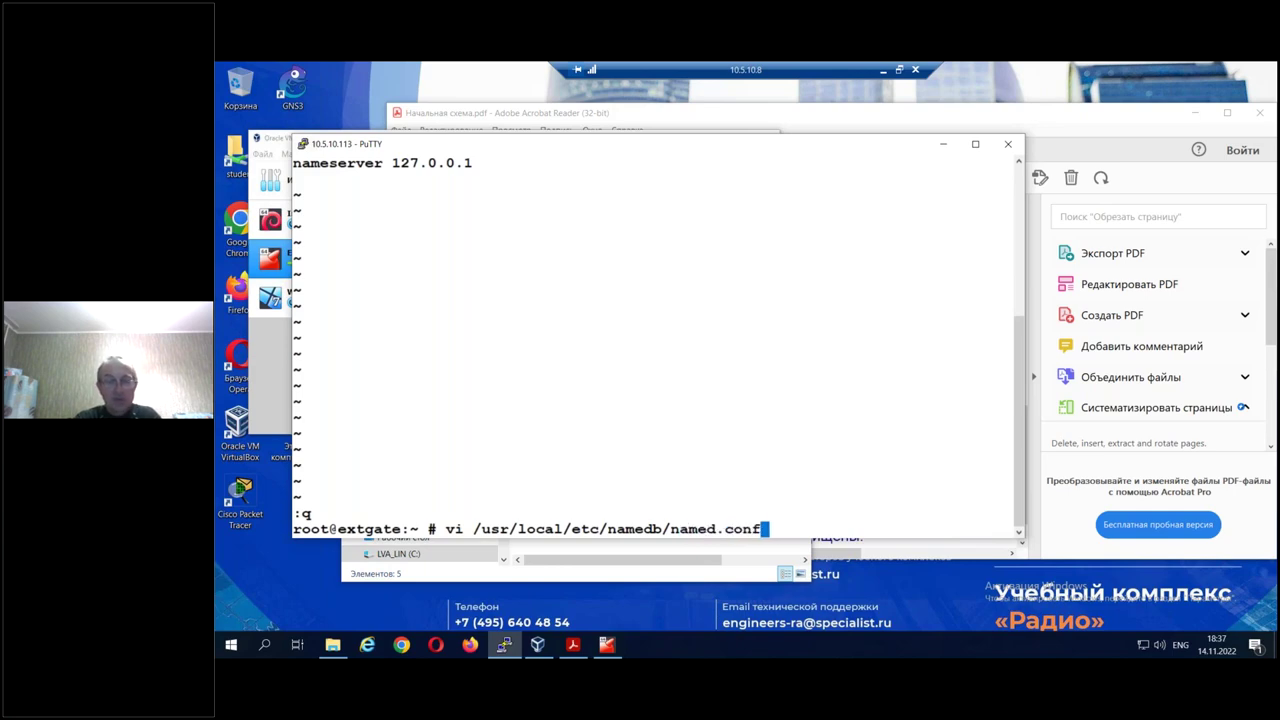
key("Return")
Delete the 0.0. portion of the 10.0.0.1 forwarders address
key("Down")
key("Down")
key("Down")
key("Down")
key("Down")
key("Down")
key("Down")
key("Down")
key("Down")
key("Down")
key("Down")
key("Down")
key("Down")
key("Down")
key("Down")
key("Down")
key("Down")
key("Down")
key("Down")
key("Down")
key("Down")
key("Down")
key("Down")
key("Down")
key("Down")
key("Down")
key("Down")
key("Down")
key("Down")
key("Down")
key("Down")
key("Down")
key("Down")
key("Down")
key("Down")
key("Down")
key("Down")
key("Down")
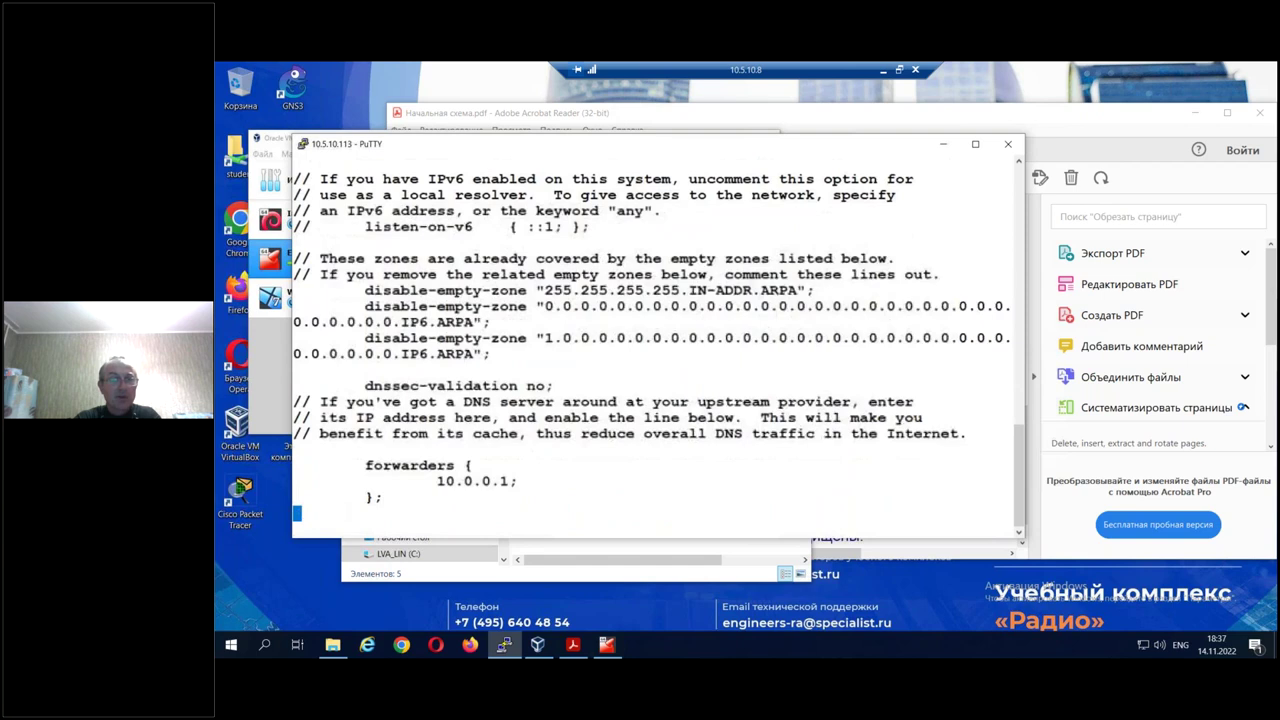
key("Up")
key("Up")
key("Up")
key("Up")
key("Right")
key("Right")
key("Right")
key("Right")
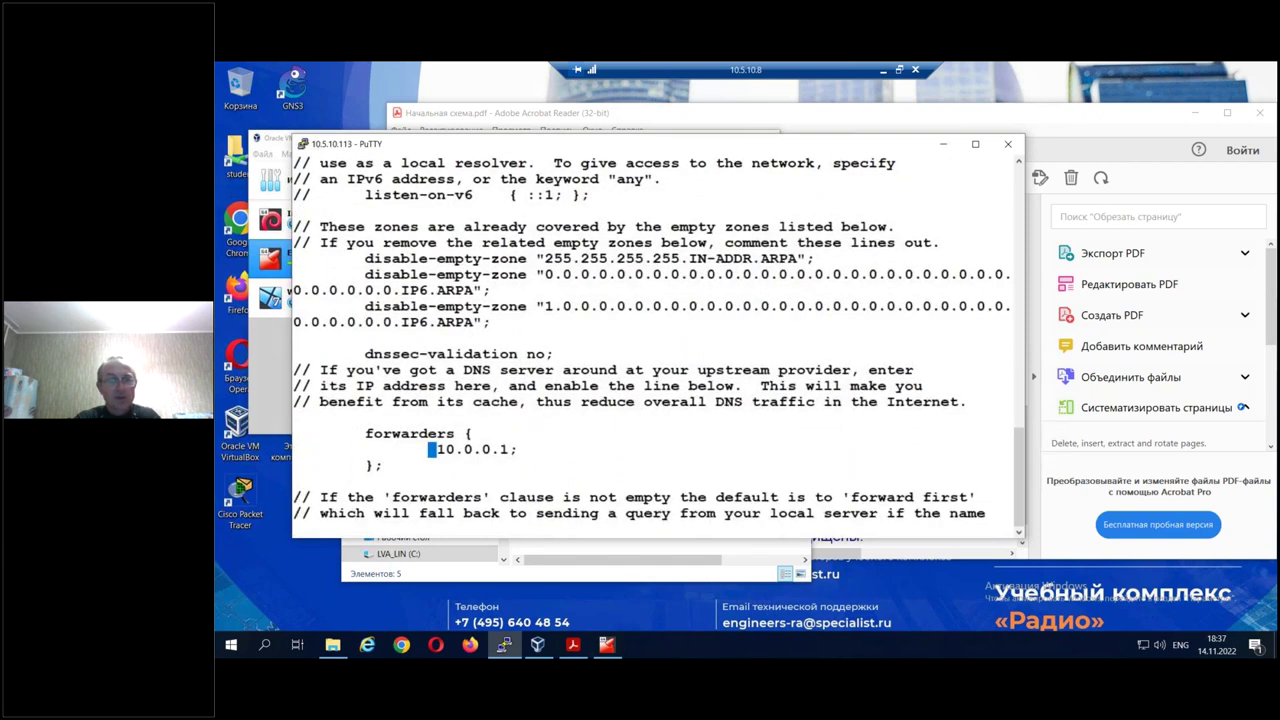
key("Right")
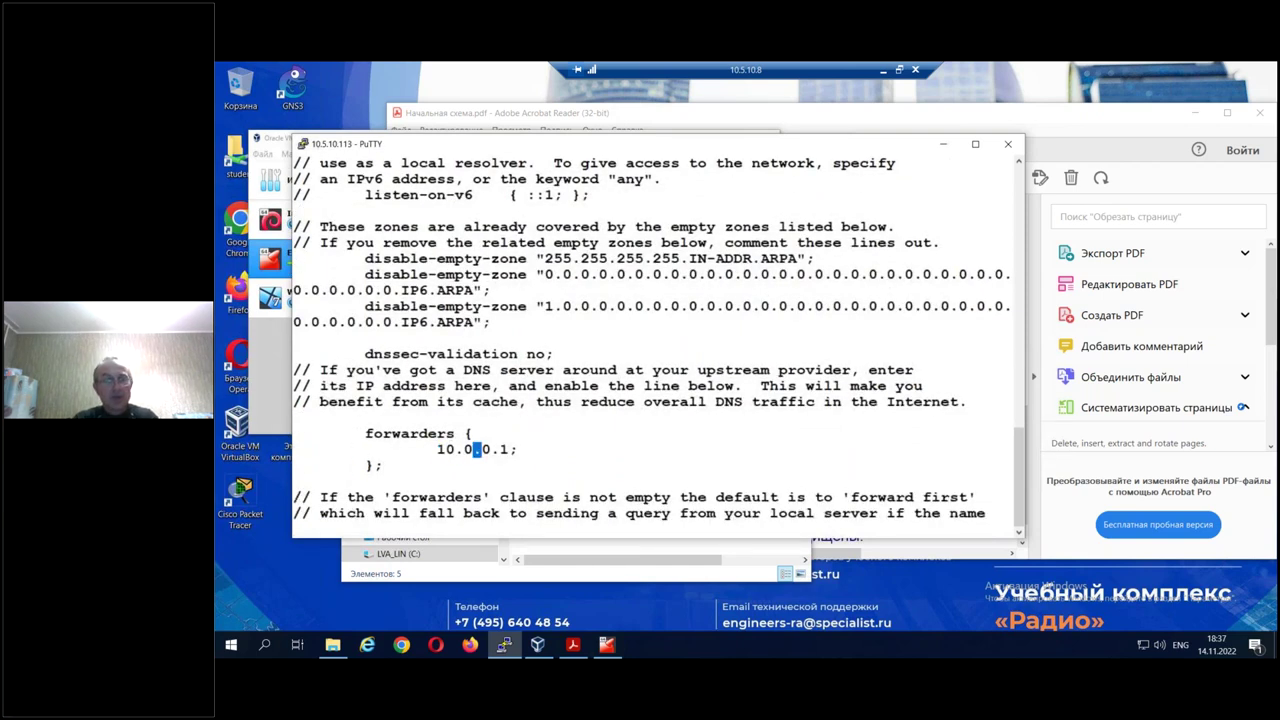
key("Left")
key("Left")
key("x")
key("x")
key("x")
key("x")
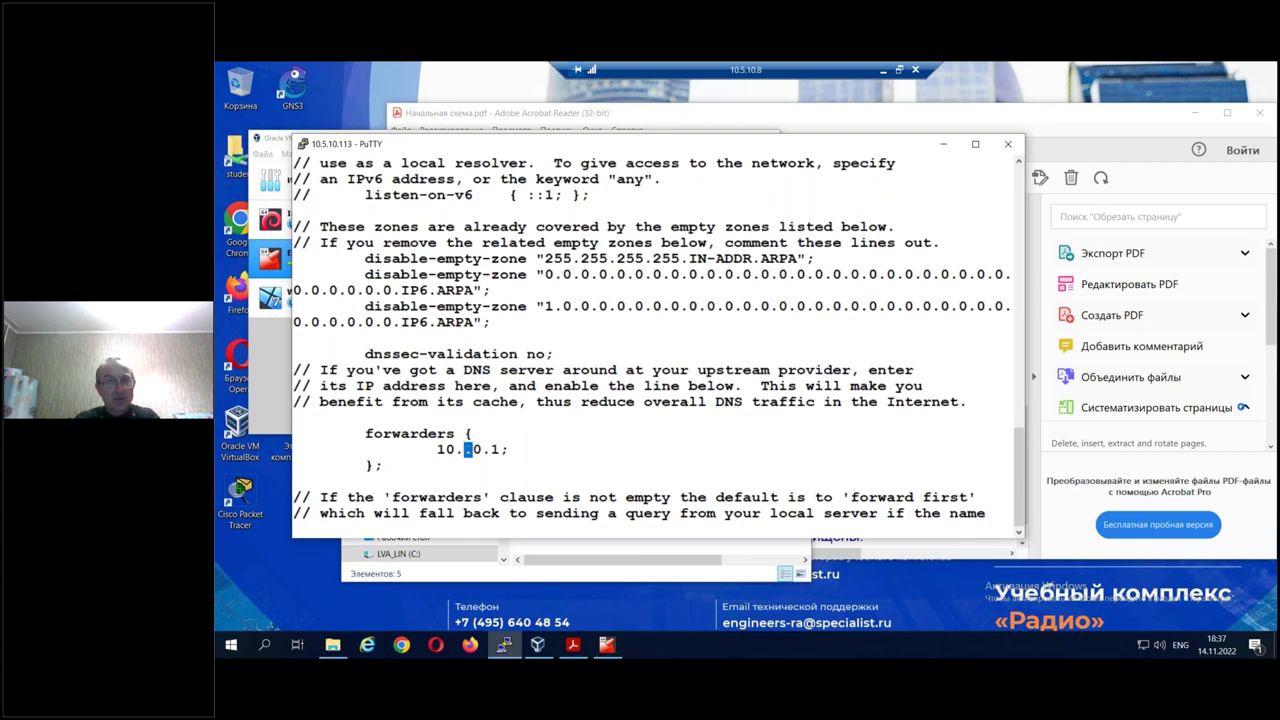
key("o")
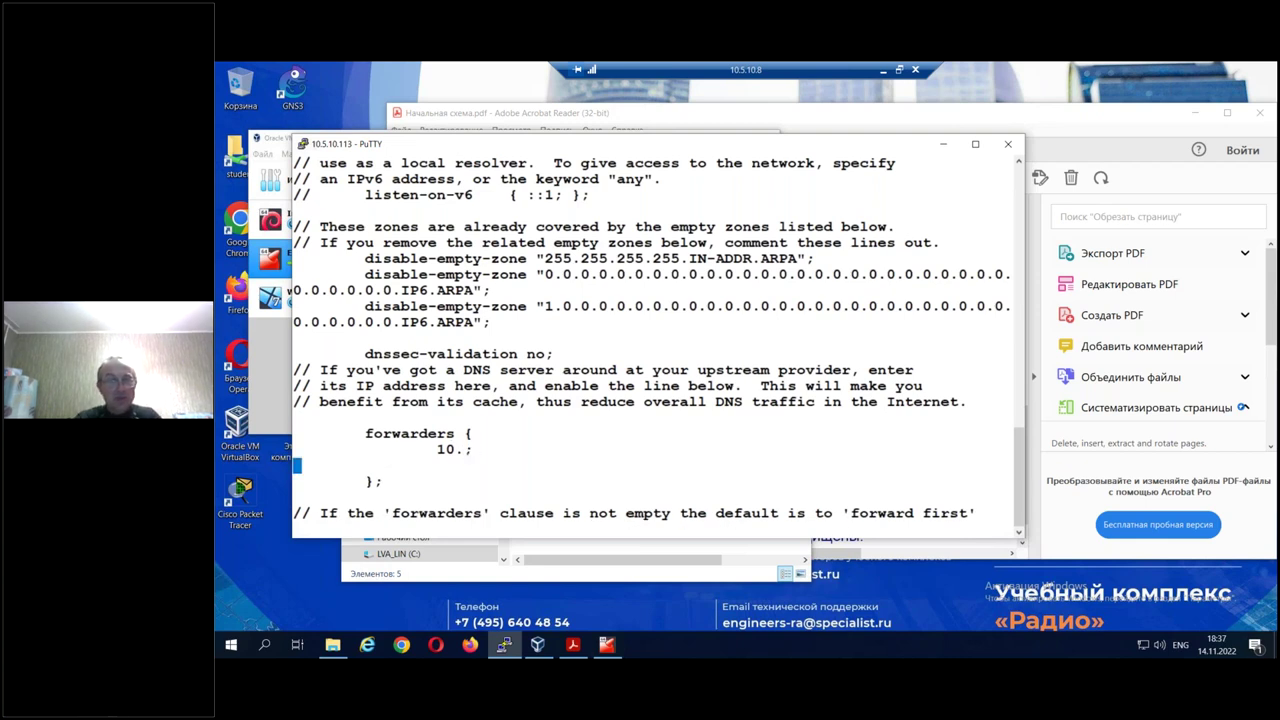
key("Escape")
key("d")
key("d")
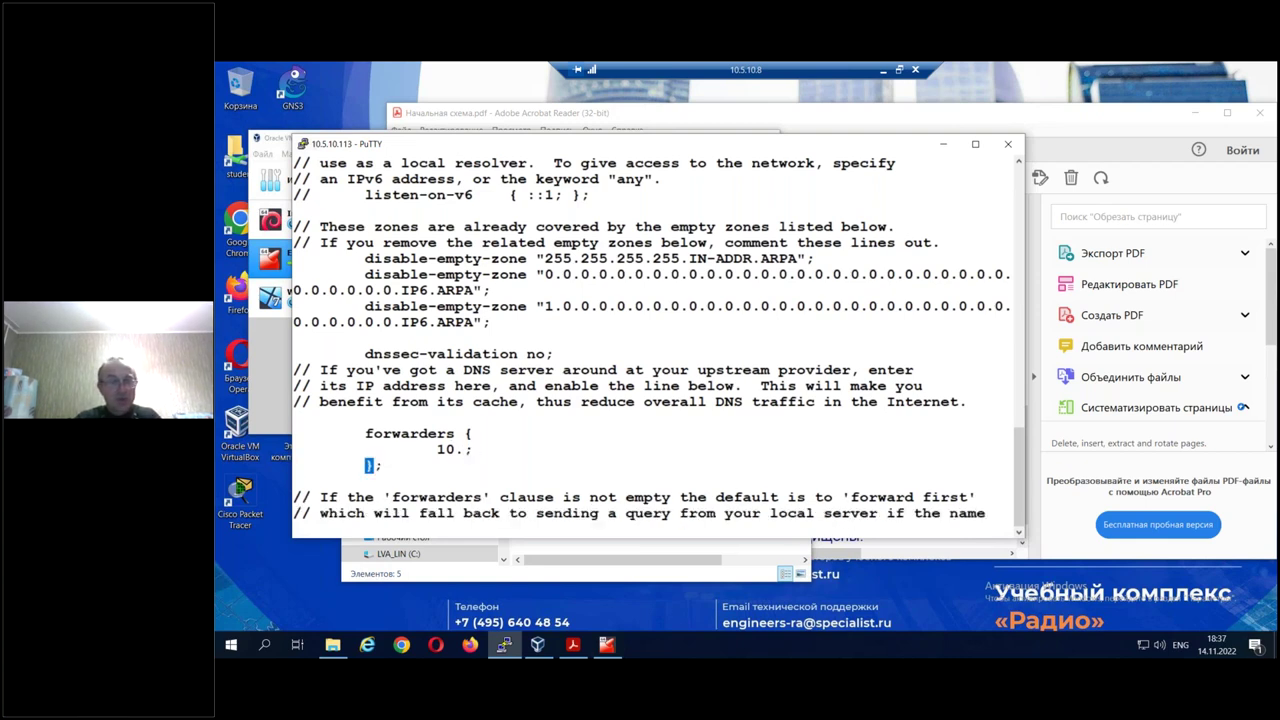
key("k")
key("l")
key("l")
key("l")
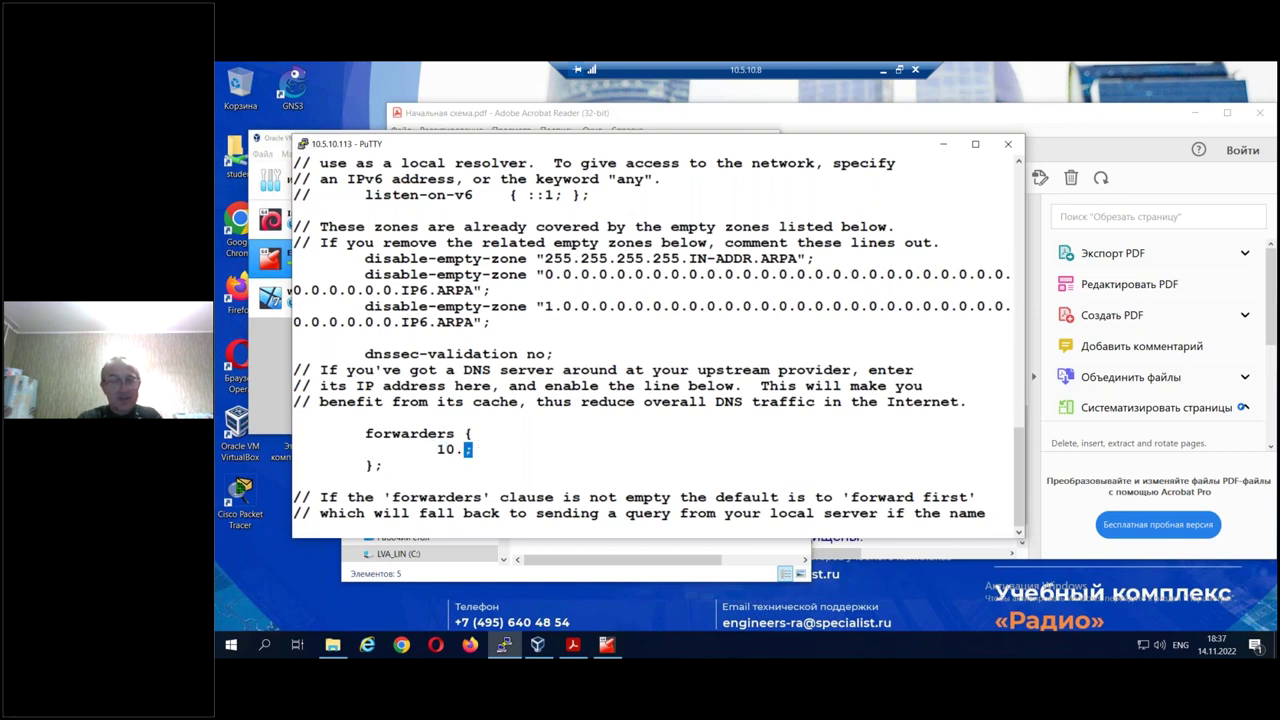
Complete the forwarder as 10.5.10.254 and save named.conf with :wq
type("i5.")
type("10.")
type("254")
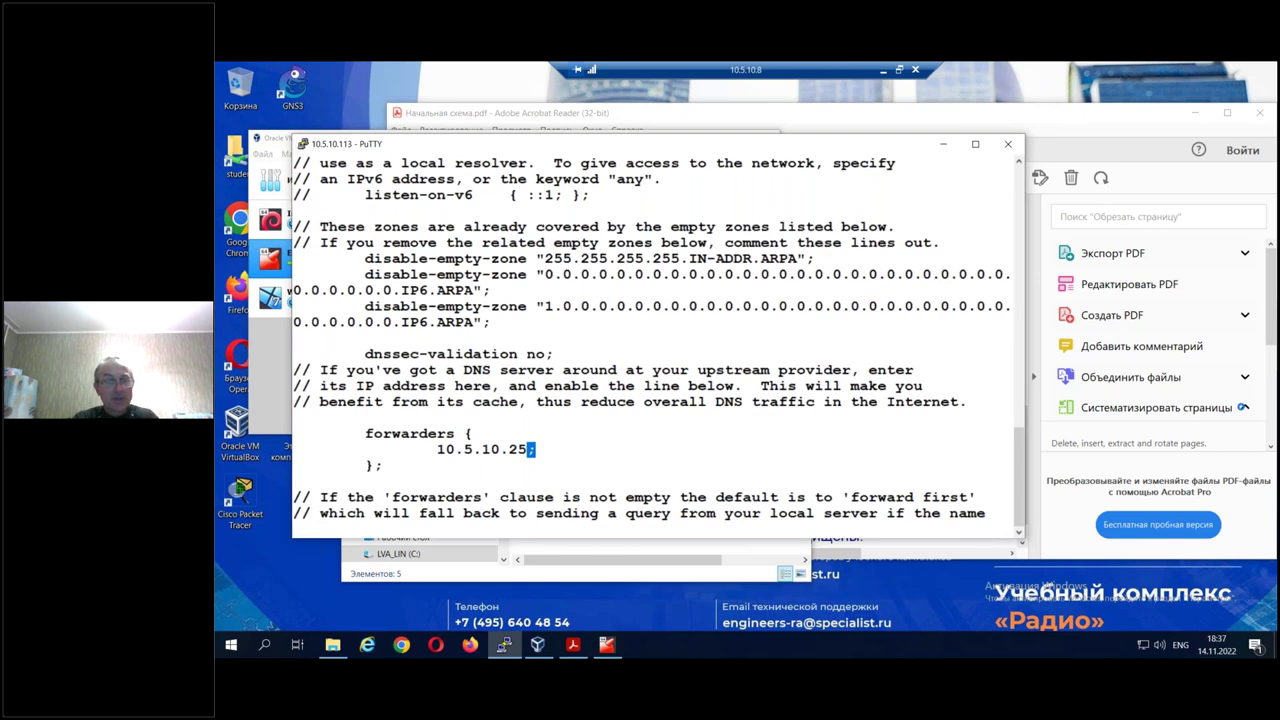
key("Escape")
type(":wq")
key("Return")
key("Return")
type("service")
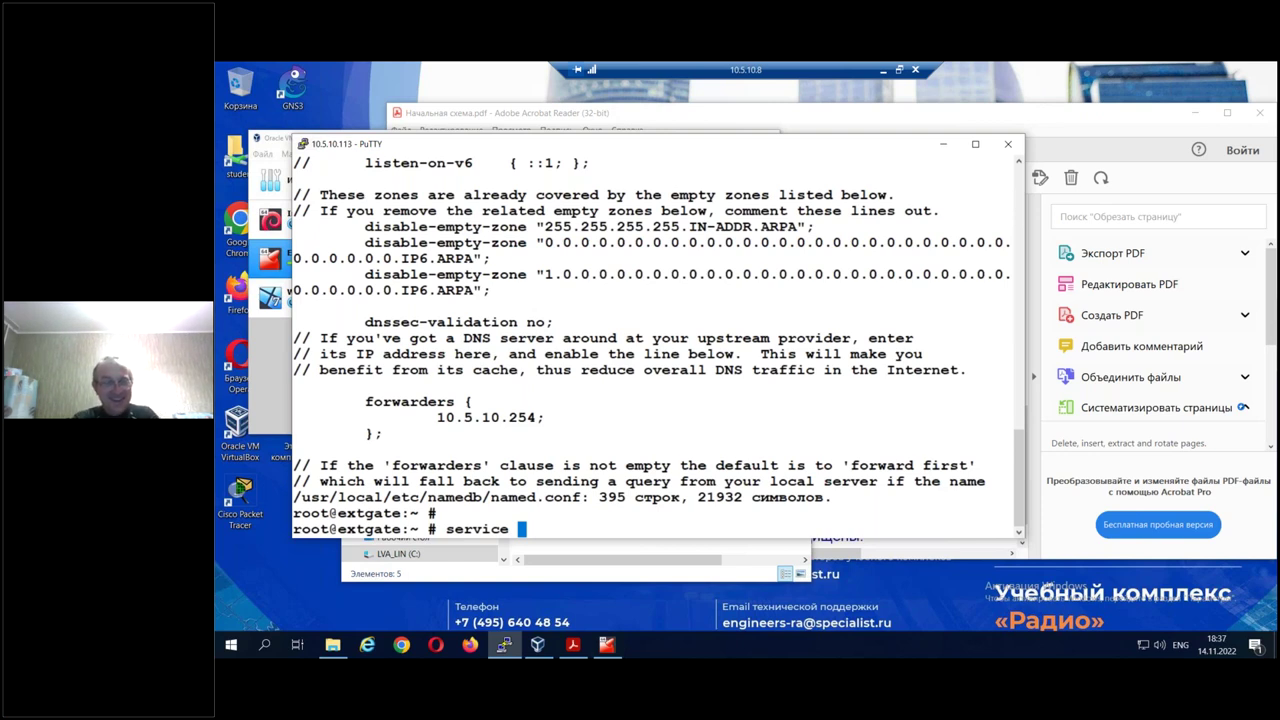
Run service named restart, then host ya.ru 127.0.0.1, which returns 87.250.250.242
type("named ")
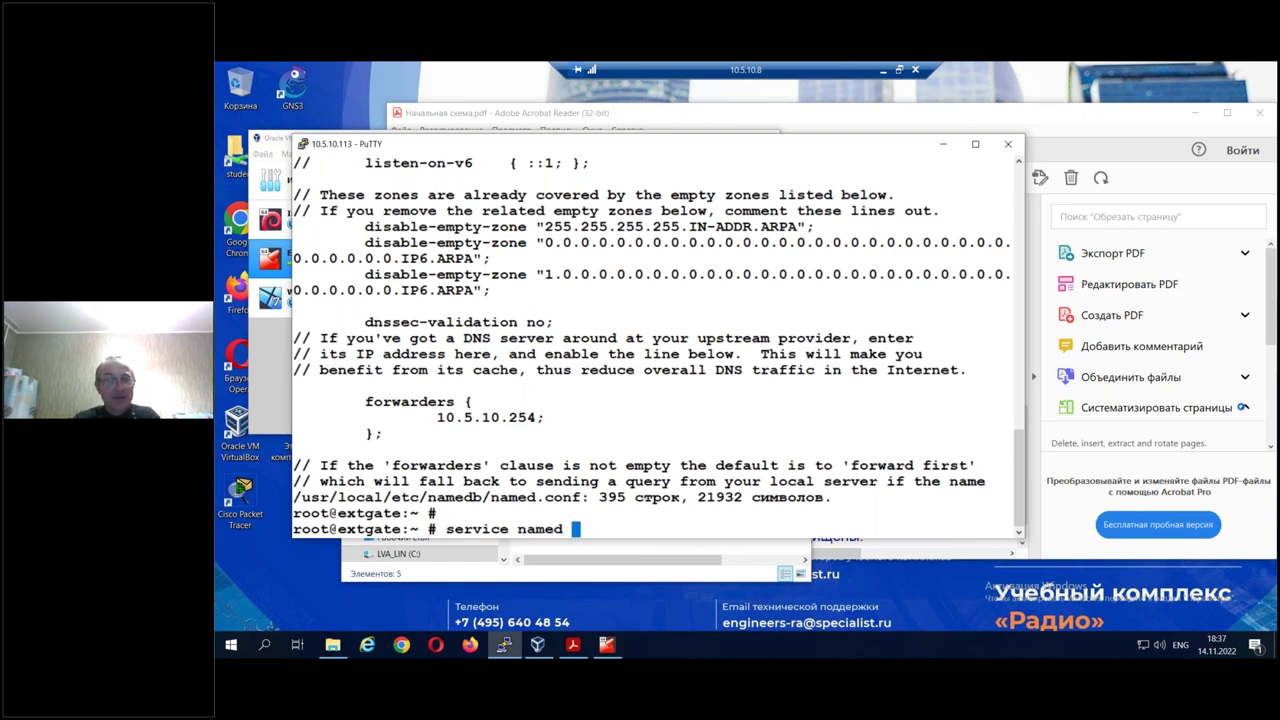
type("restart")
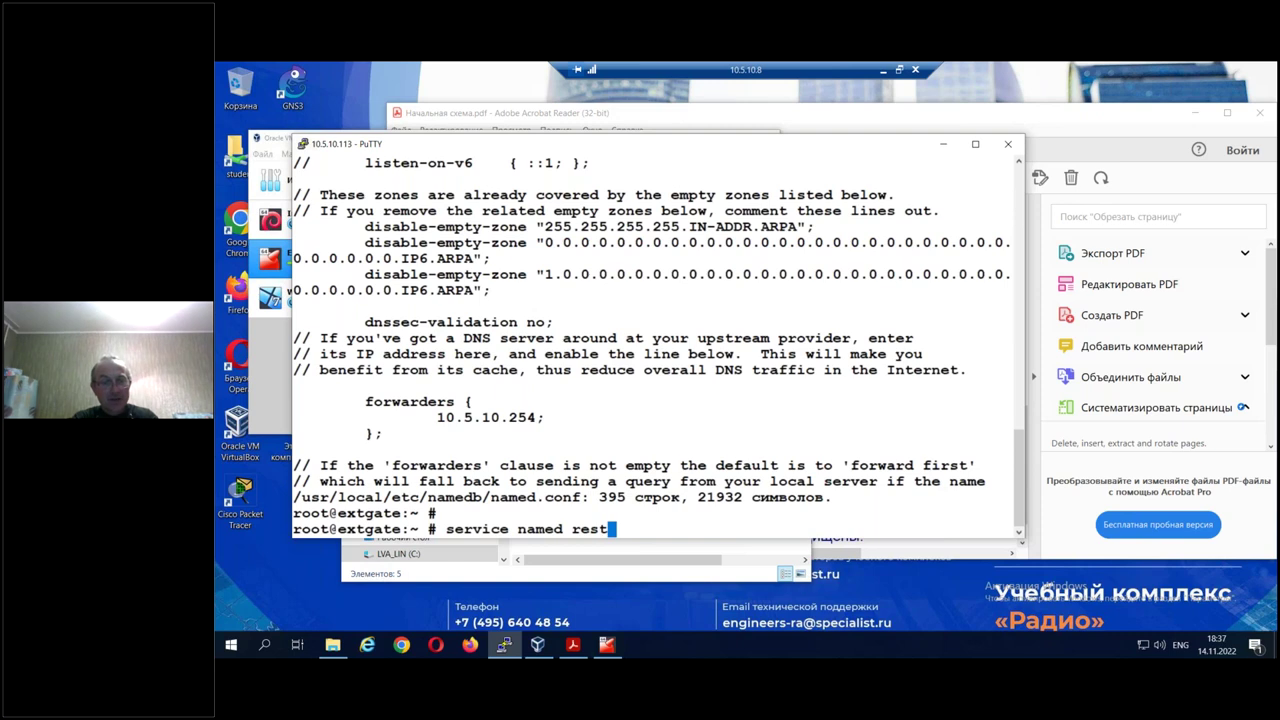
key("Return")
key("Return")
key("Return")
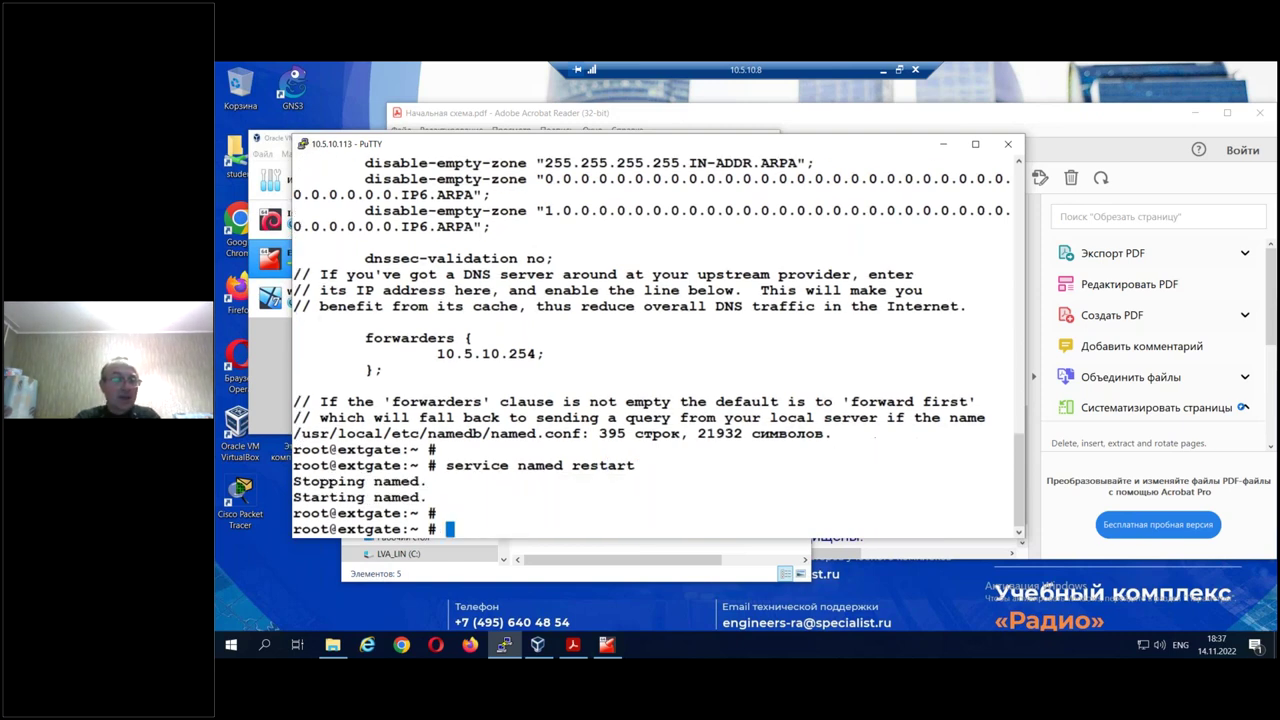
type("host y")
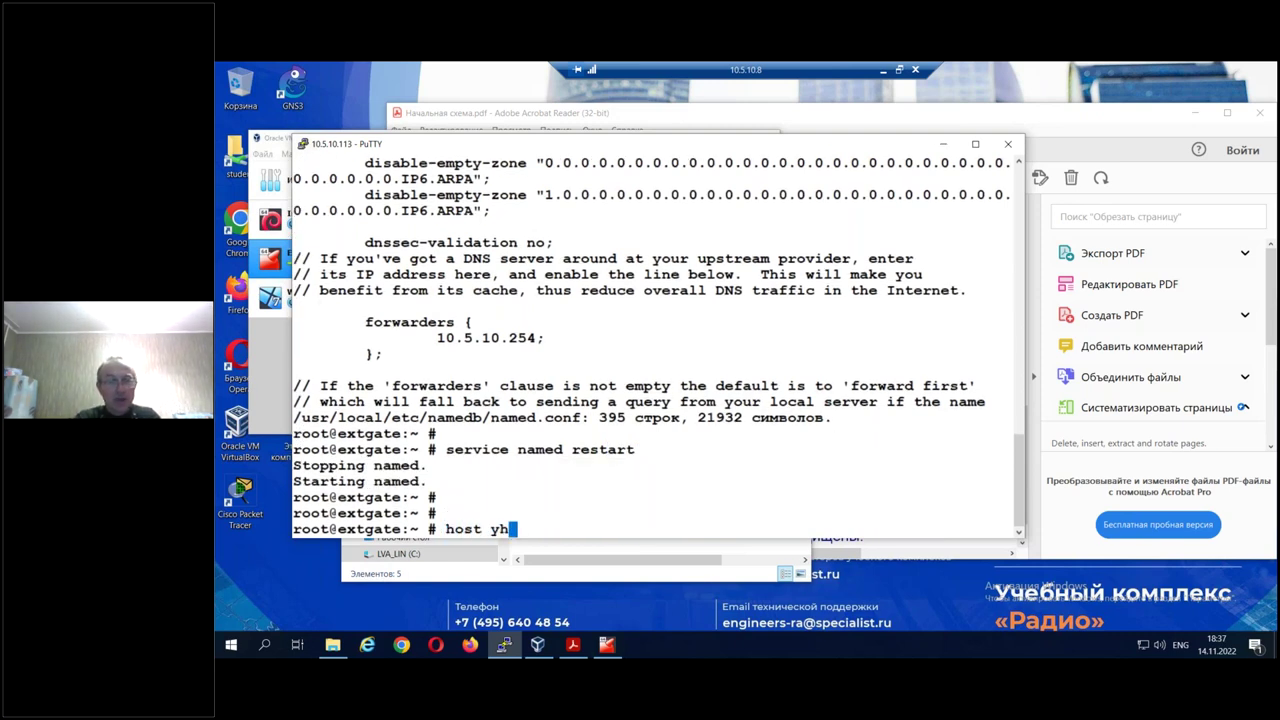
type("A")
key("BackSpace")
type("a.ru ")
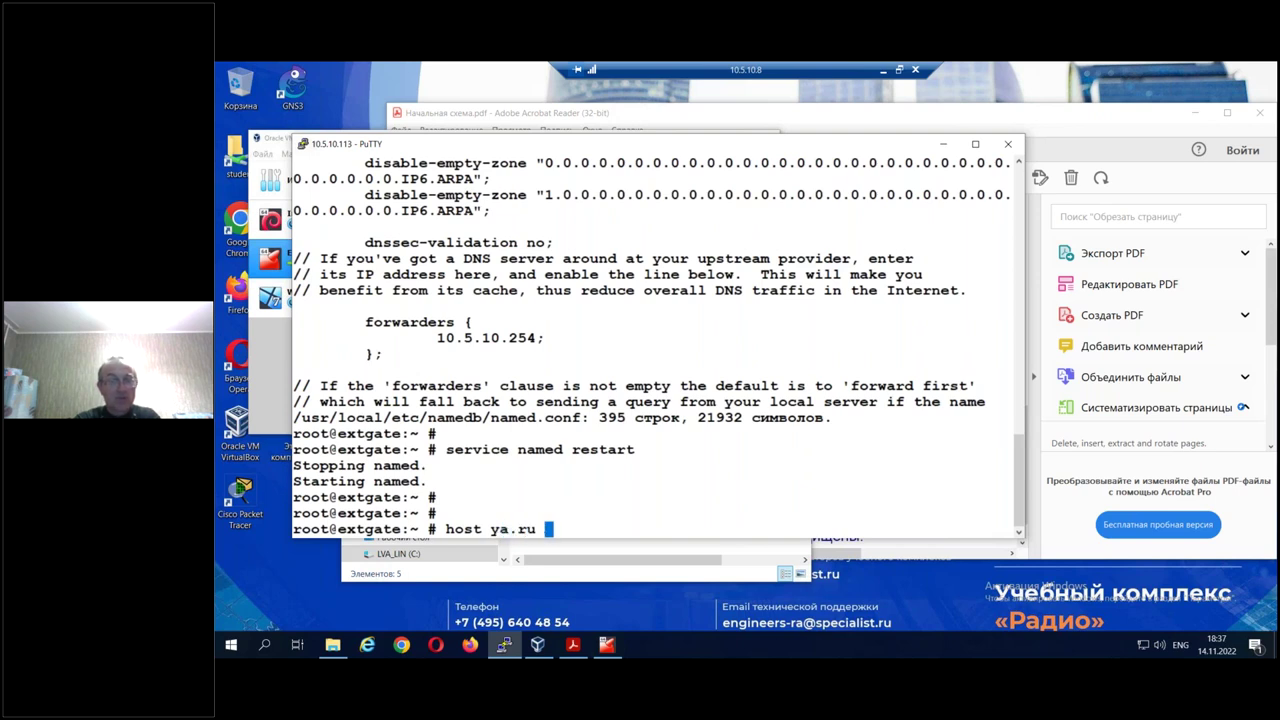
type("127.0.0.1")
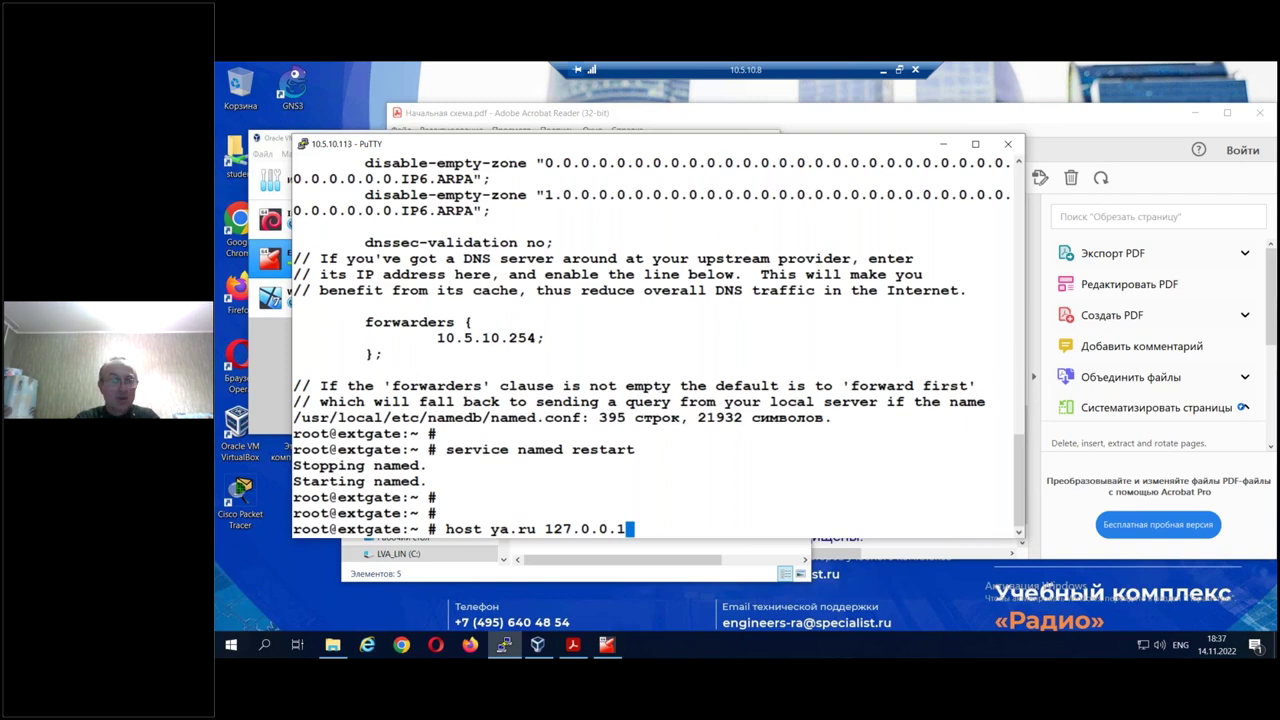
key("Return")
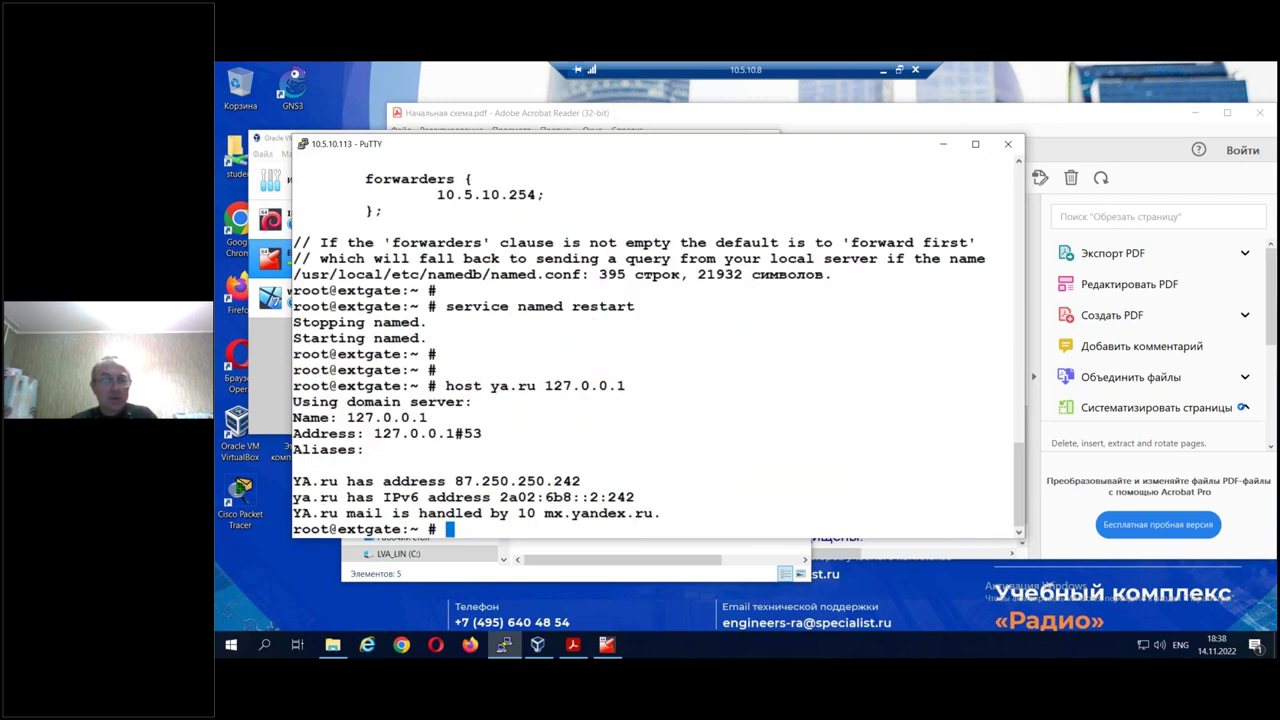
type("vi ")
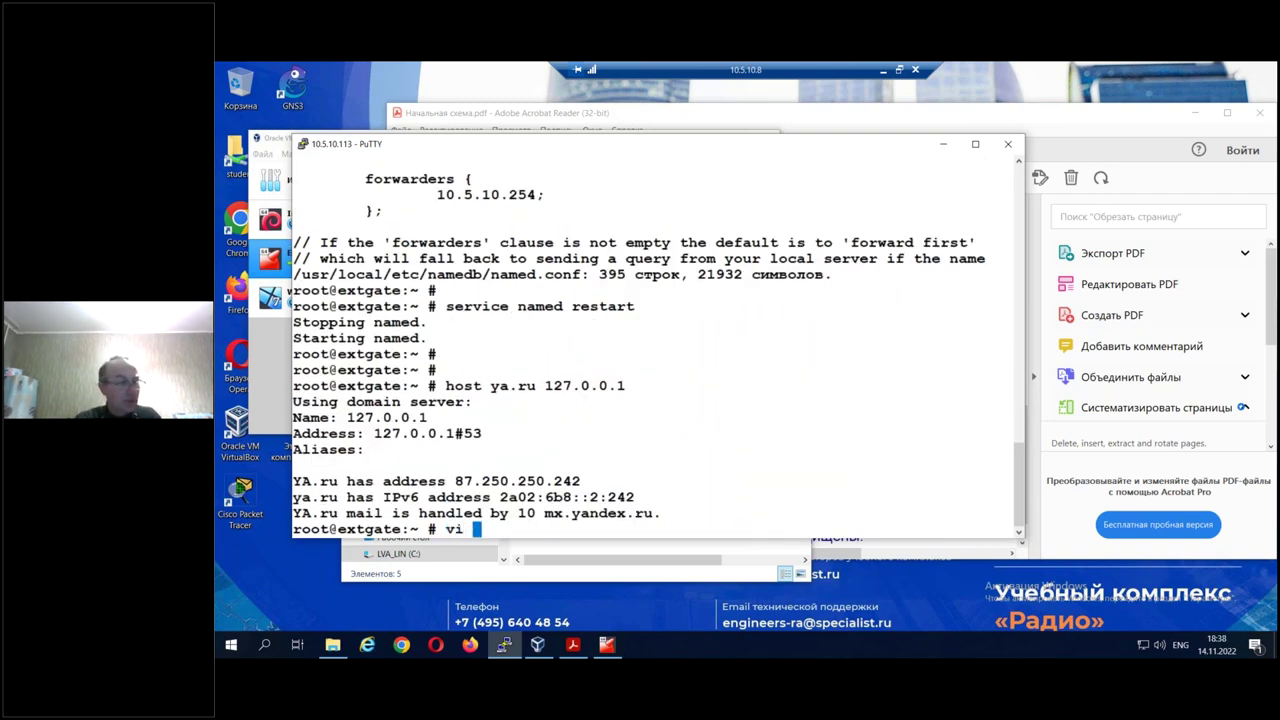
type("/et")
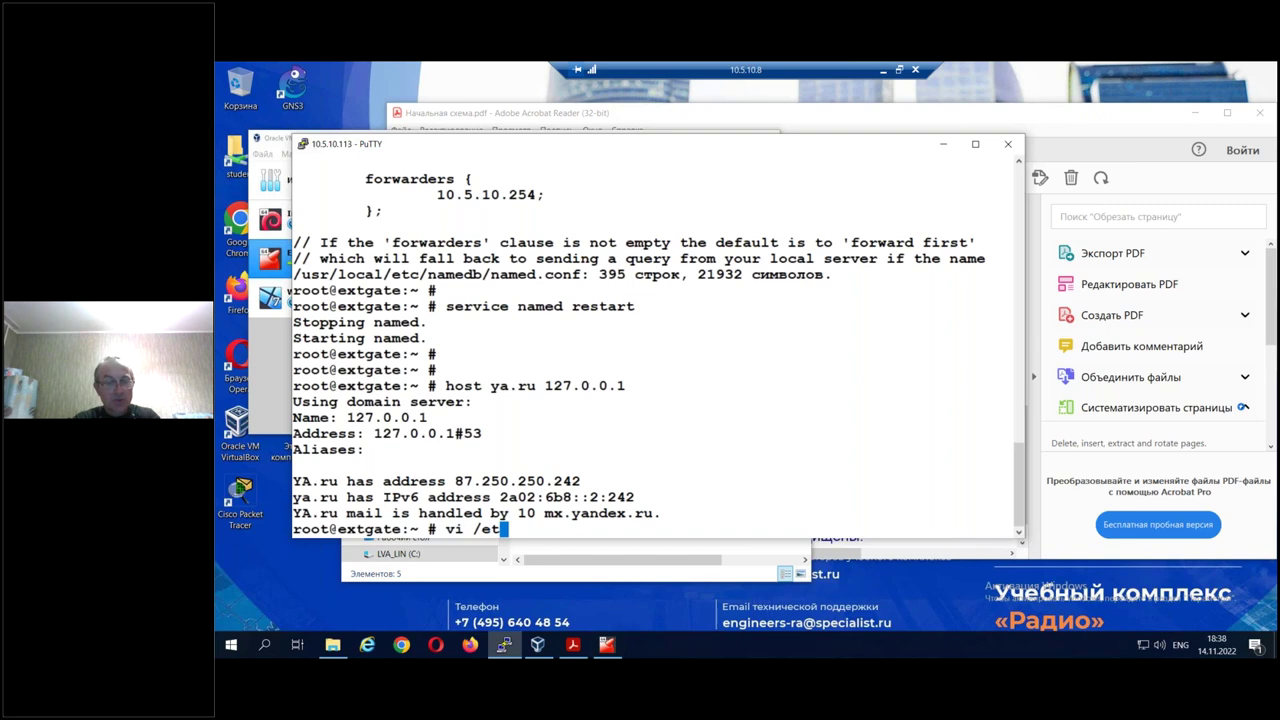
type("c/resolv.conf")
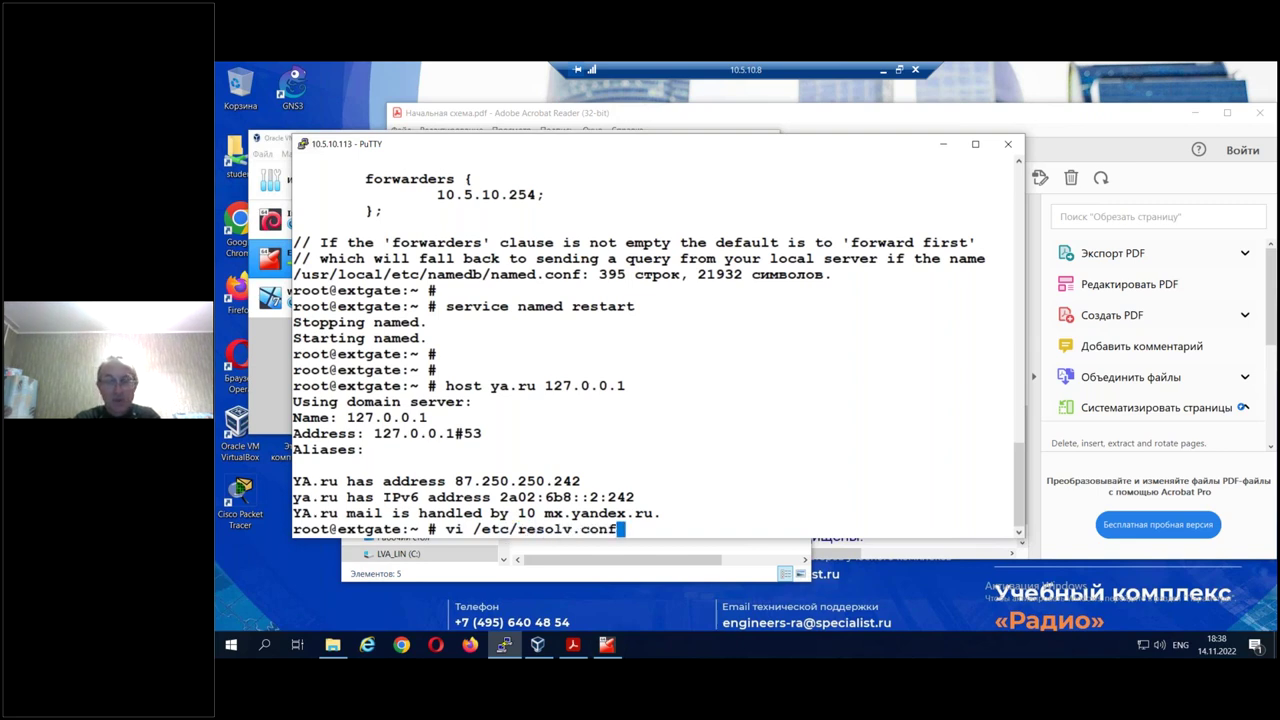
key("Return")
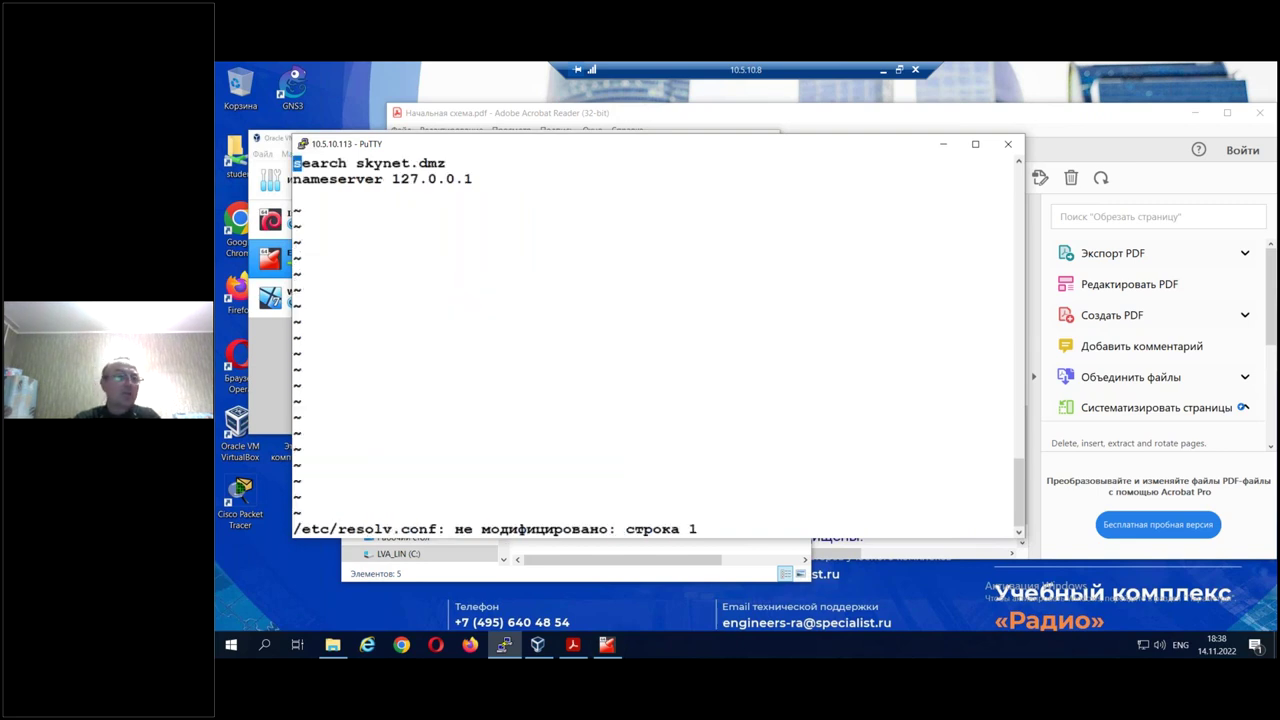
key("Down")
key("Down")
key("Up")
key("Up")
key("Down")
key("Down")
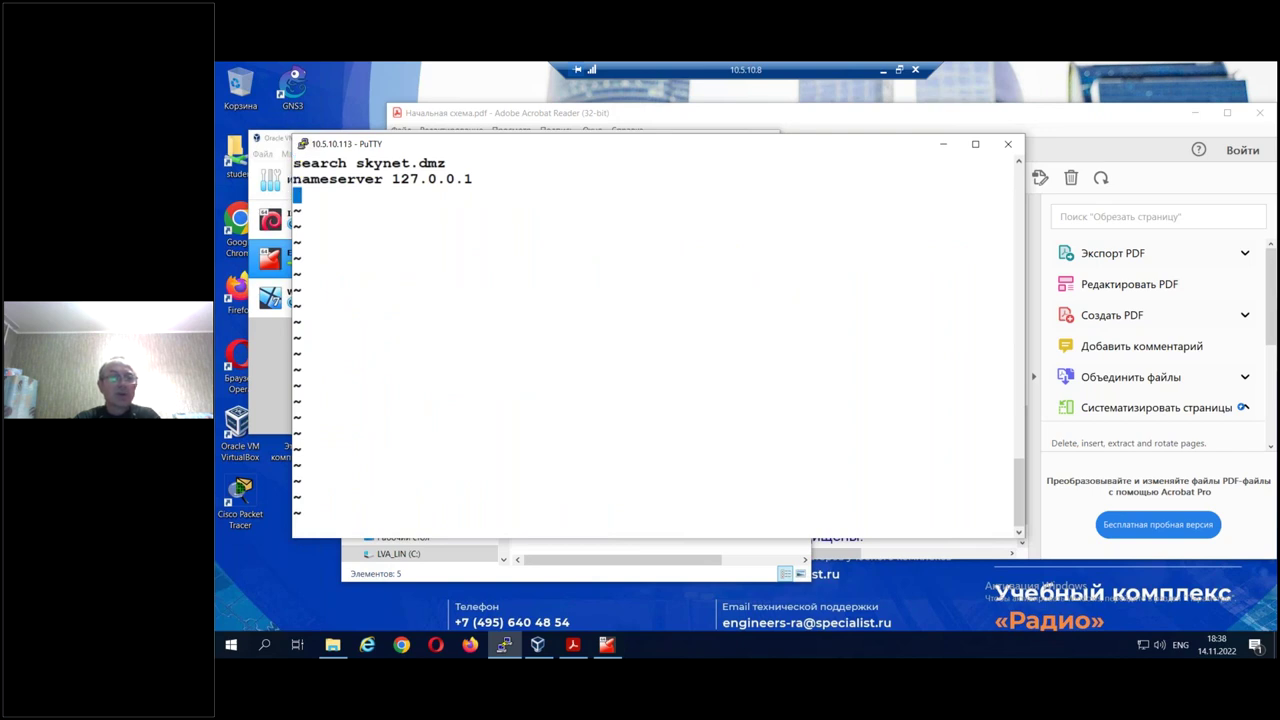
type(":q")
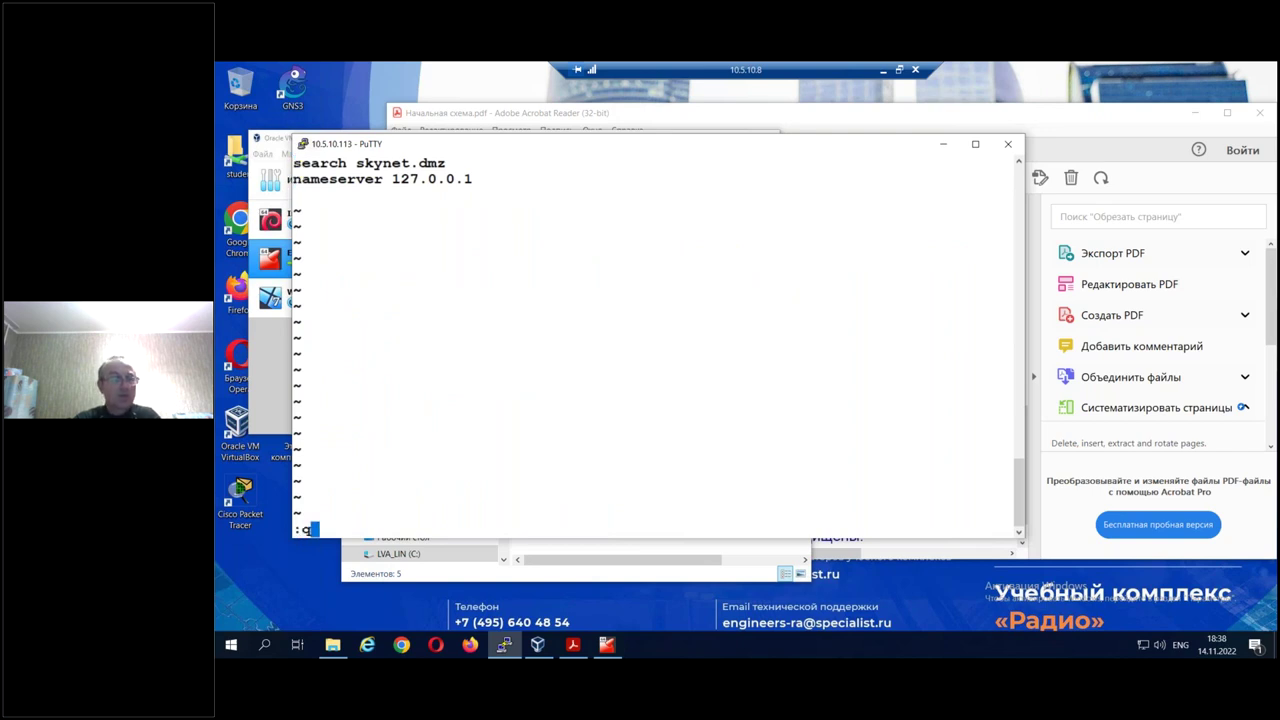
key("Return")
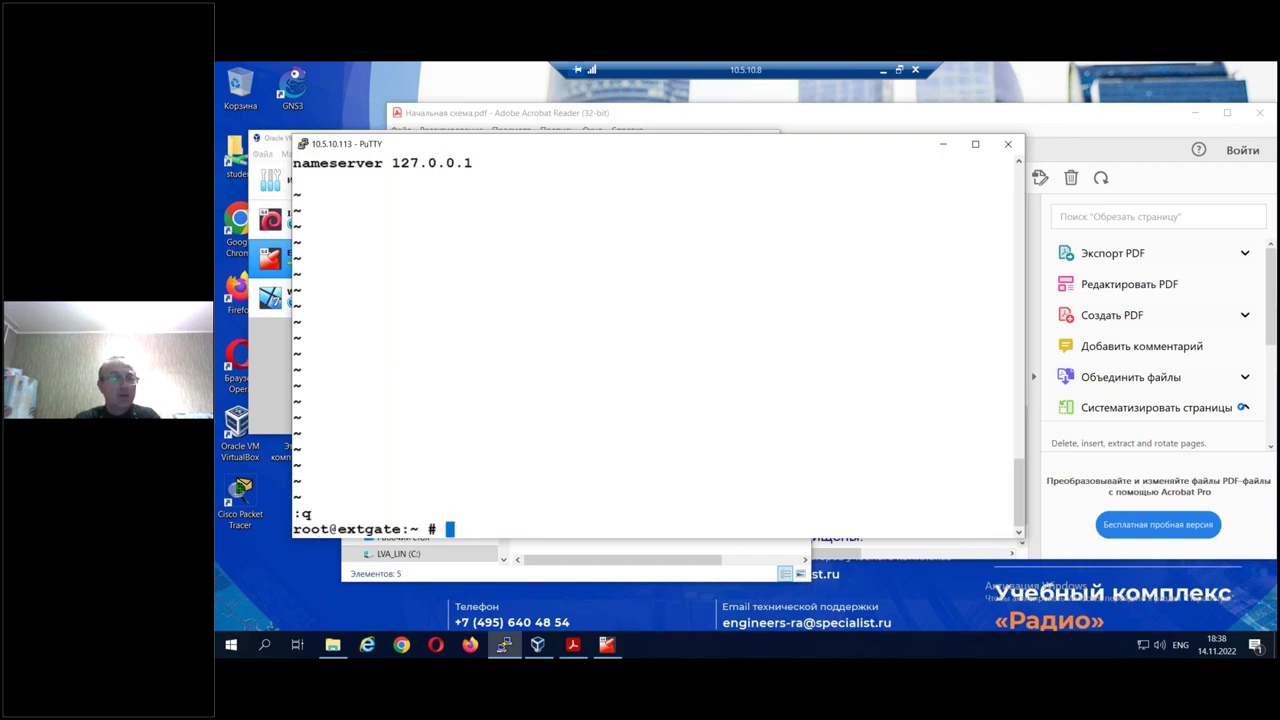
key("Return")
key("Return")
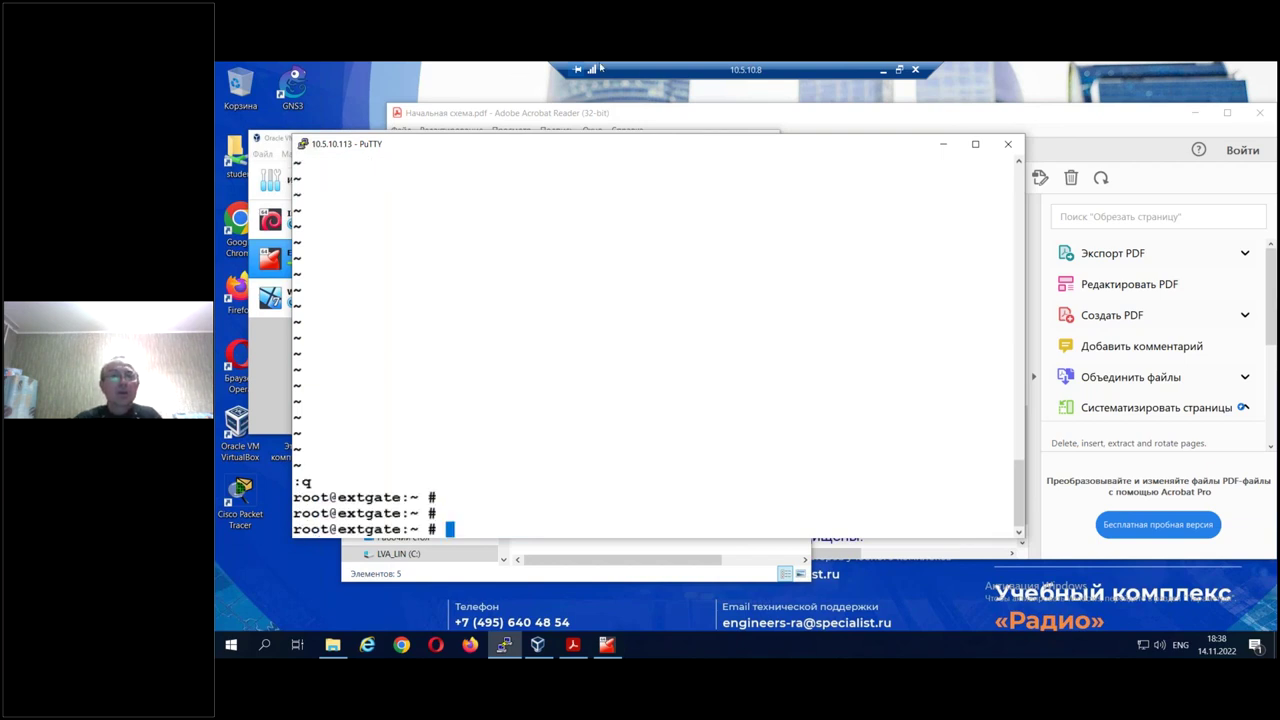
left_click_drag(645, 70, 420, 66)
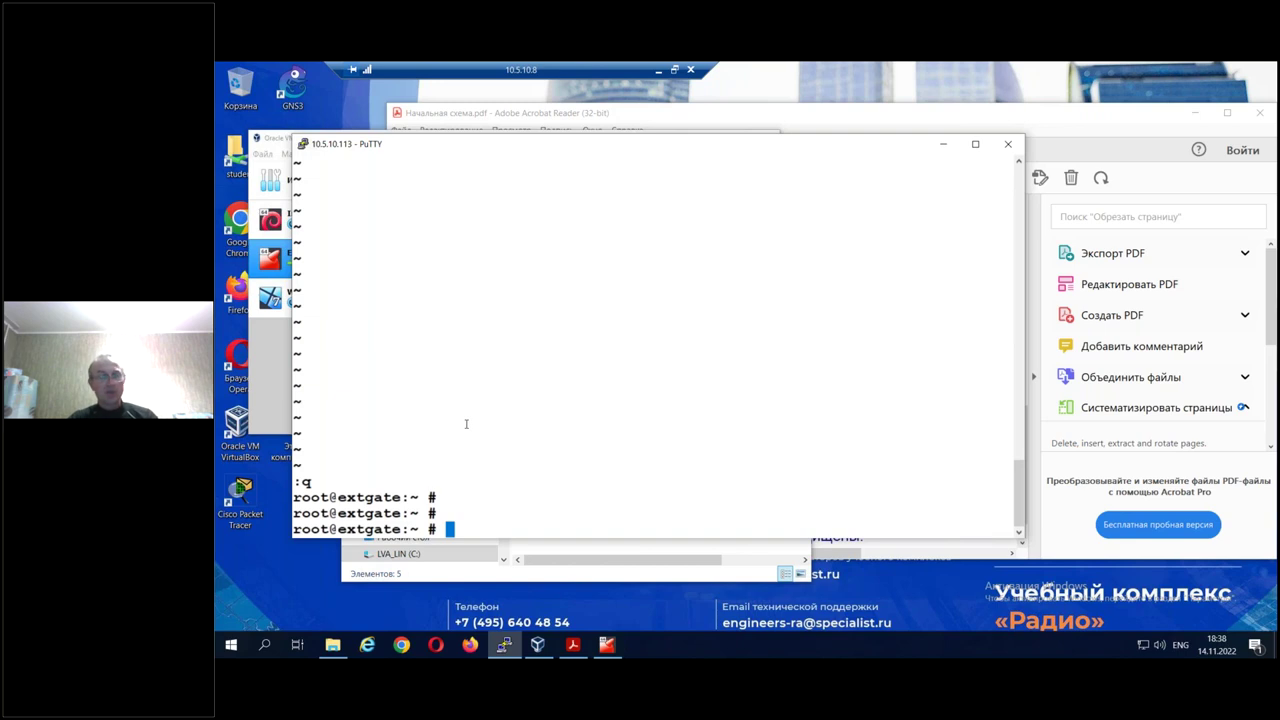
type("p")
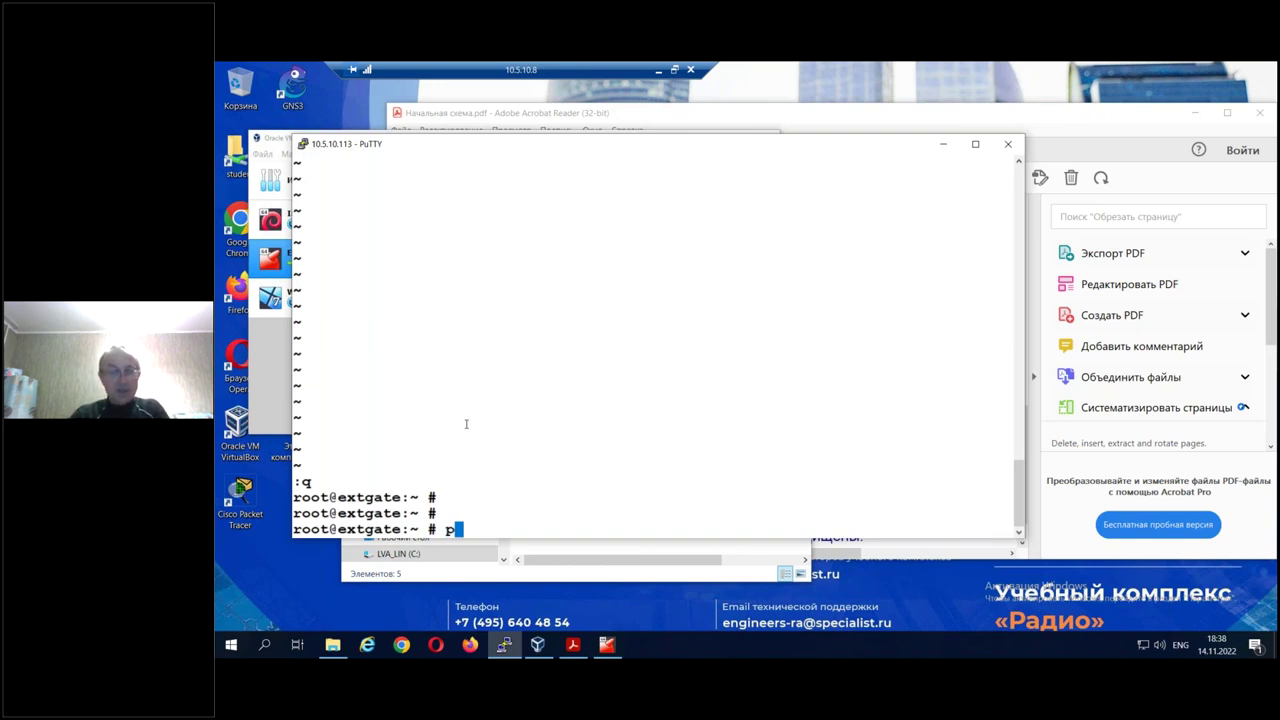
key("BackSpace")
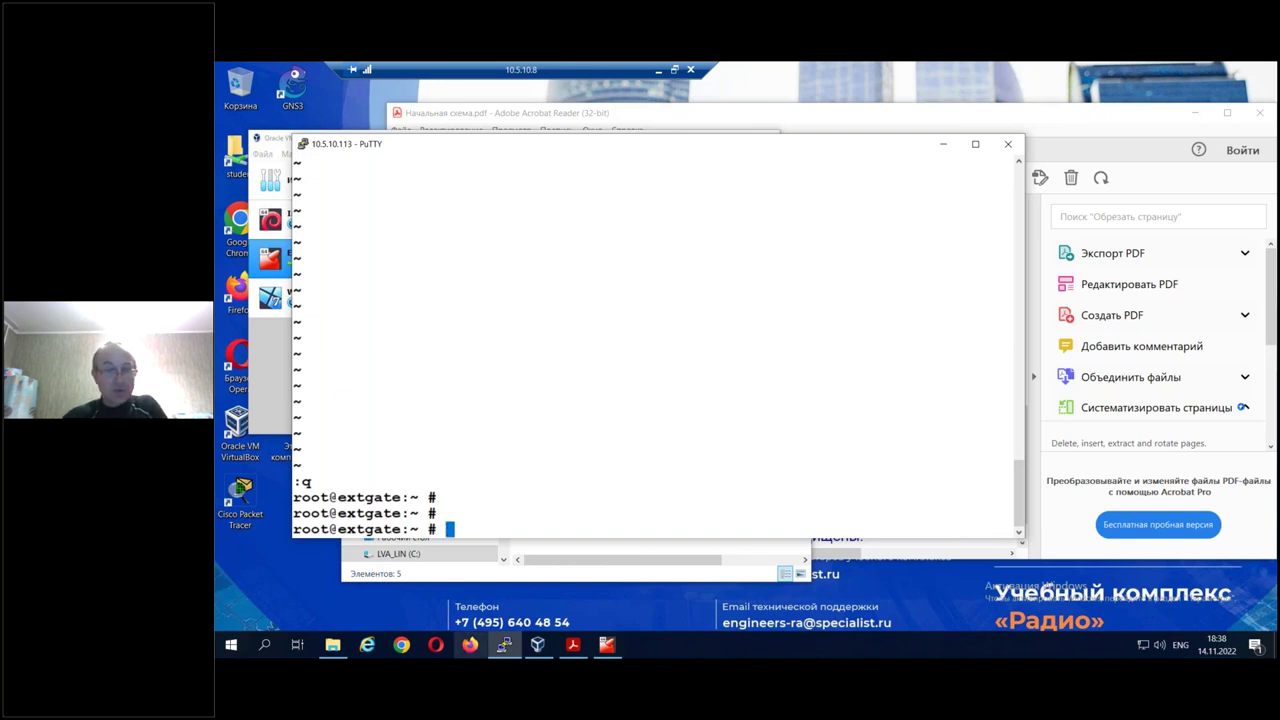
Zoom the SKYNET diagram PDF out to 58.3% and select the Gateway and Internal gate text
left_click(571, 647)
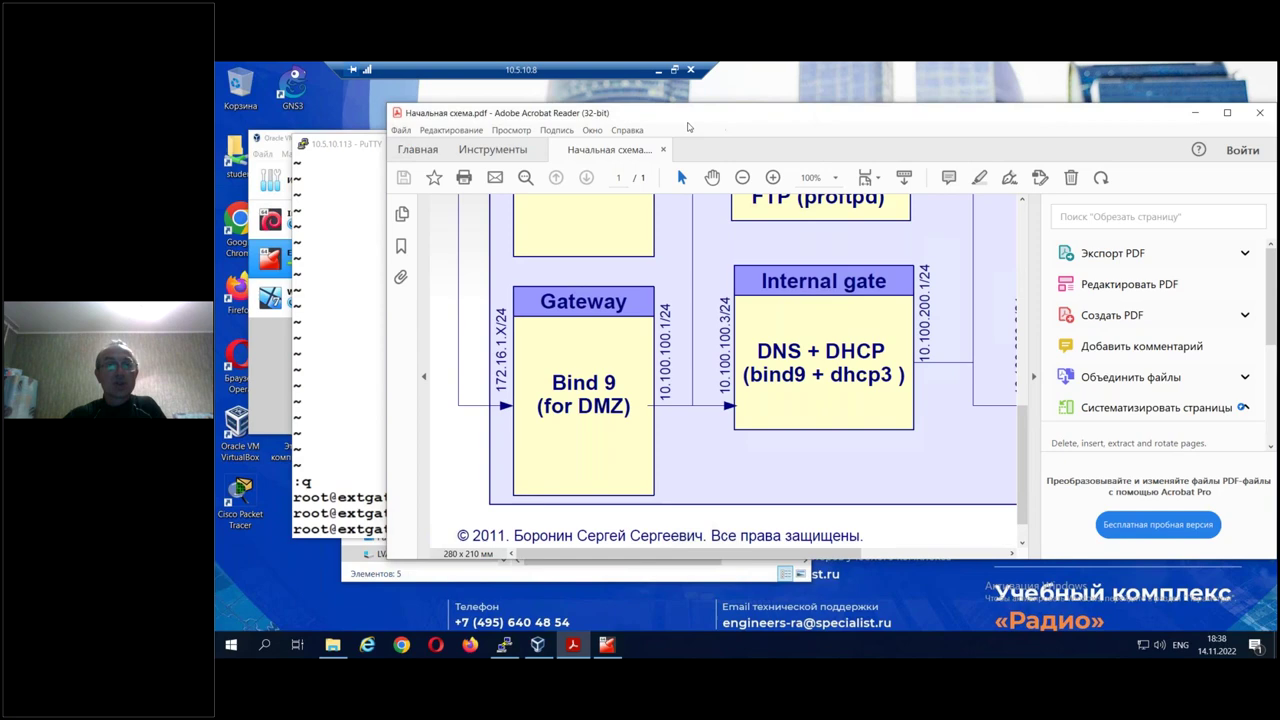
left_click(741, 178)
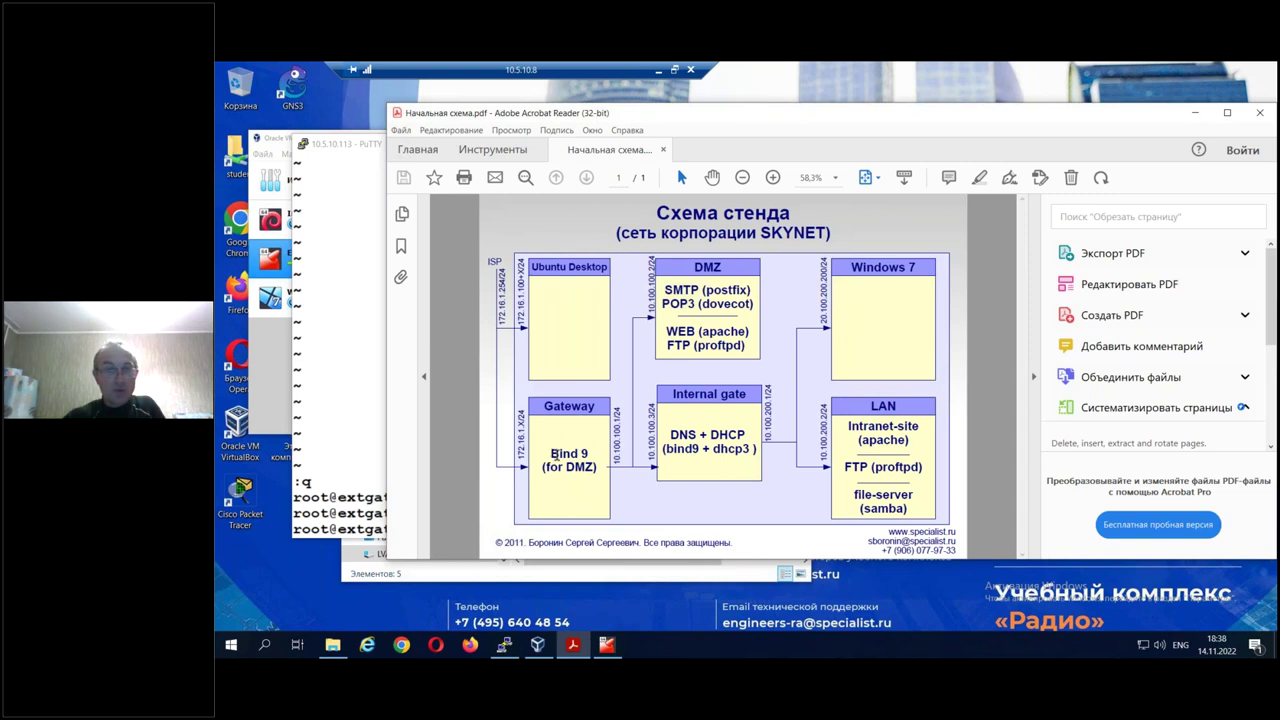
left_click_drag(543, 446, 596, 470)
left_click(712, 497)
left_click_drag(661, 446, 752, 450)
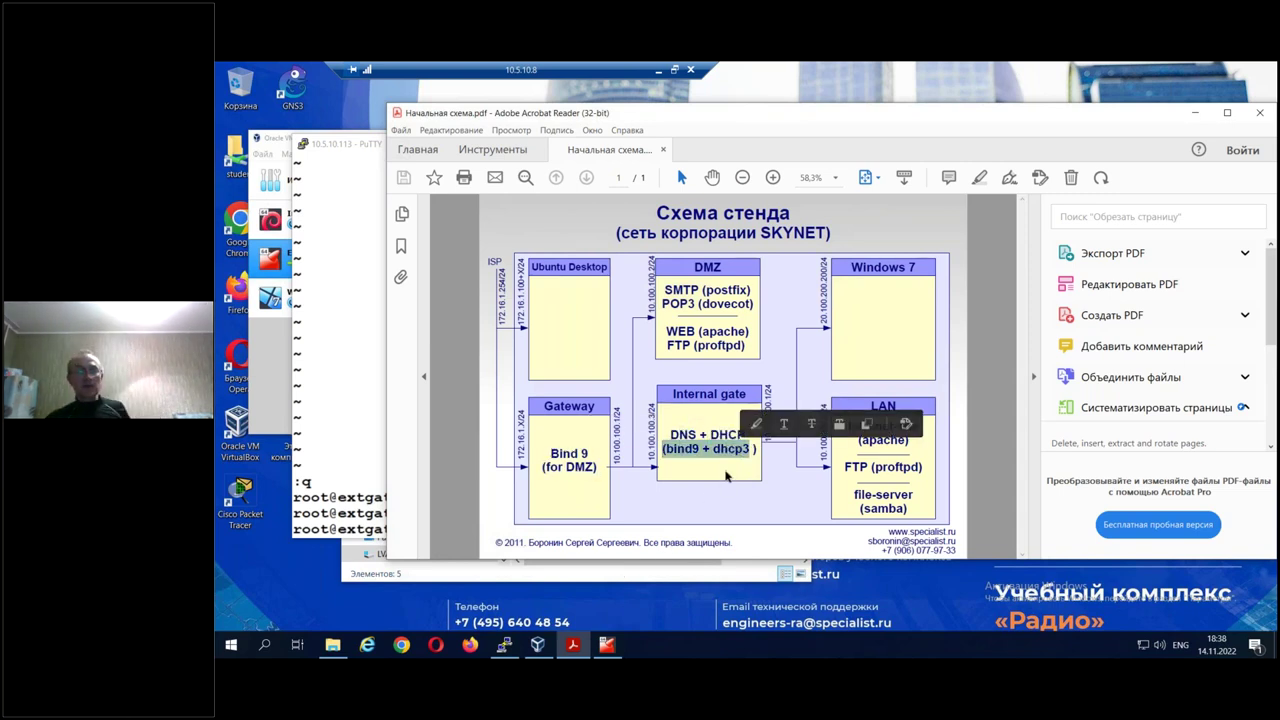
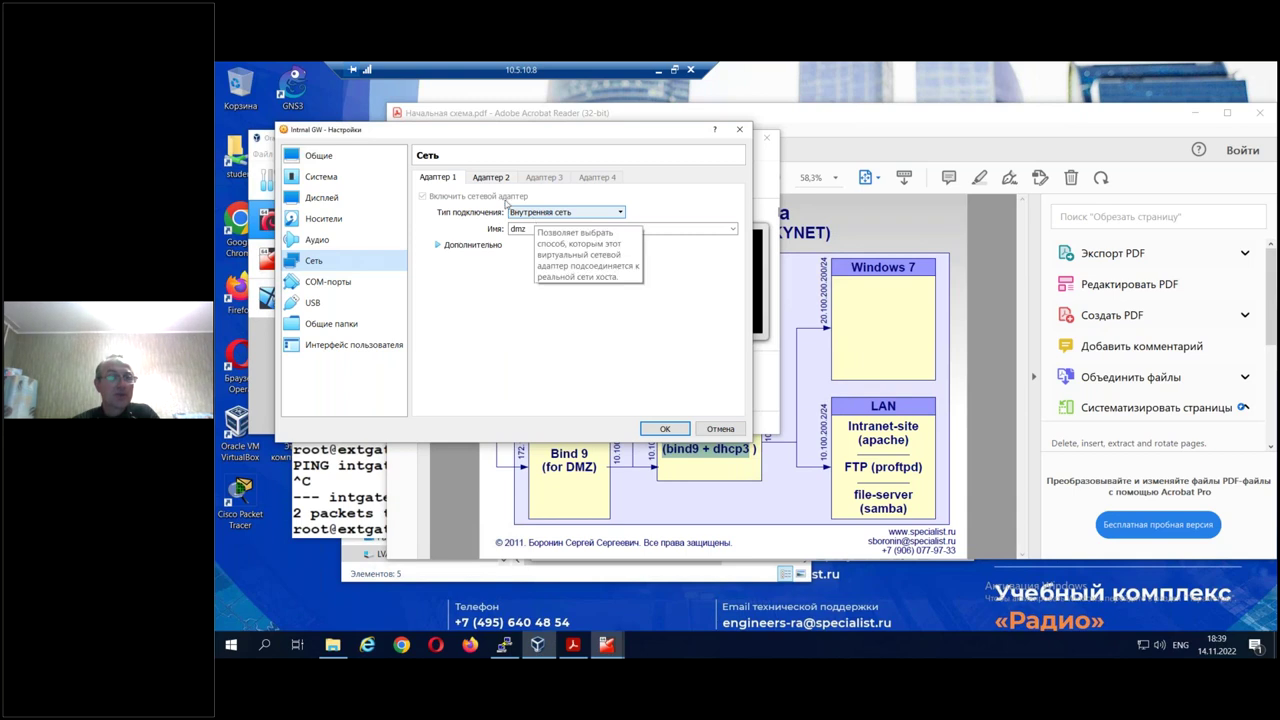
left_click(491, 177)
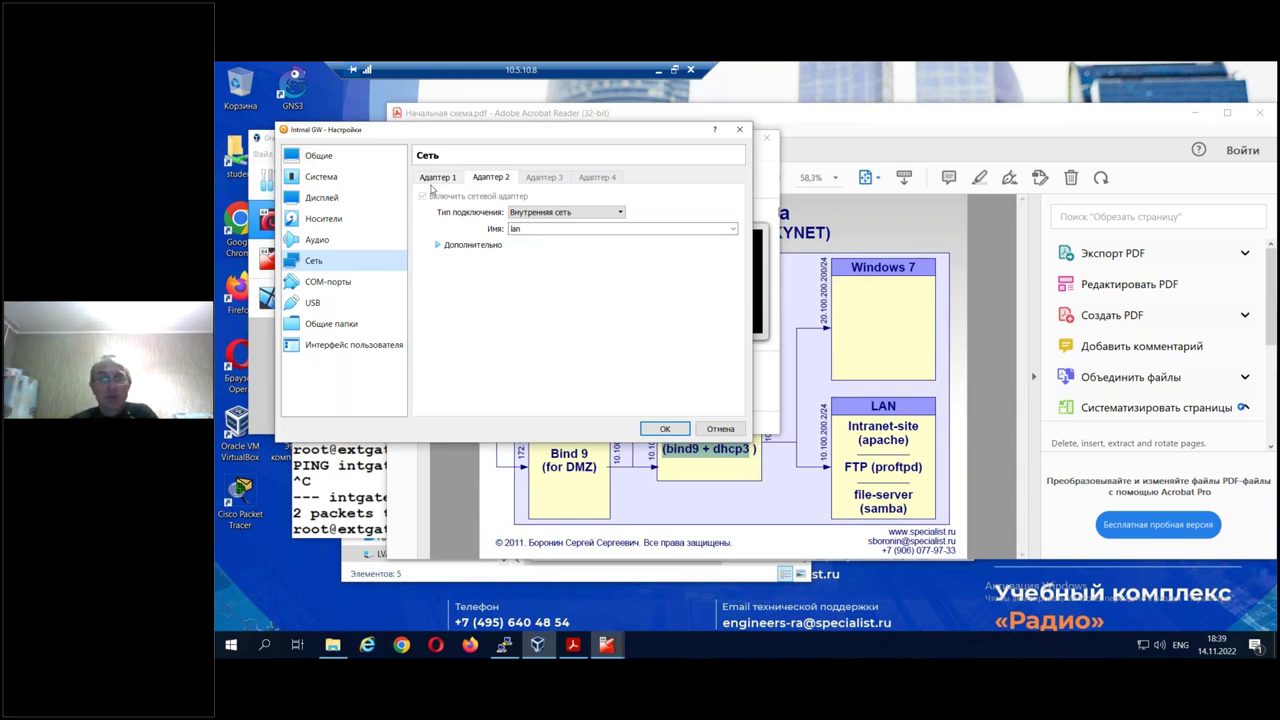
Check Internal GW's second network adapter on internal network lan, then close its settings
left_click_drag(483, 131, 505, 190)
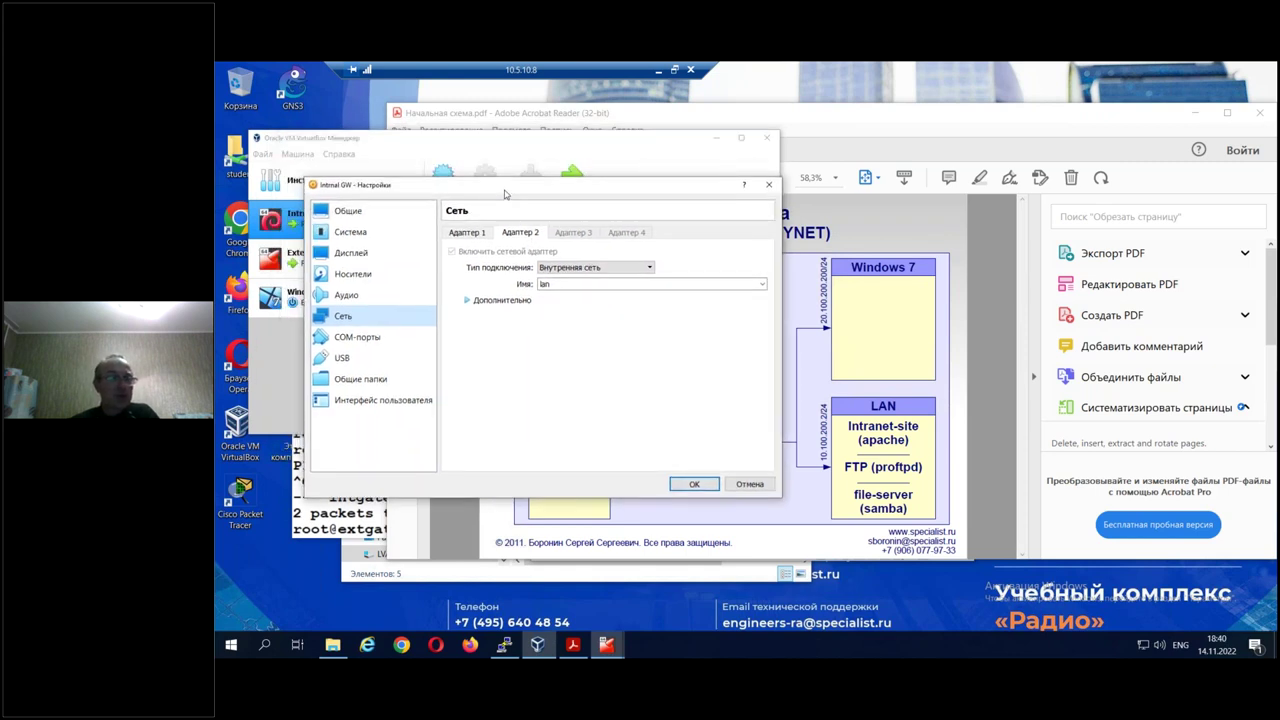
left_click(776, 188)
Enable Windows7sp1's first network adapter and attach it to an internal network
left_click(325, 296)
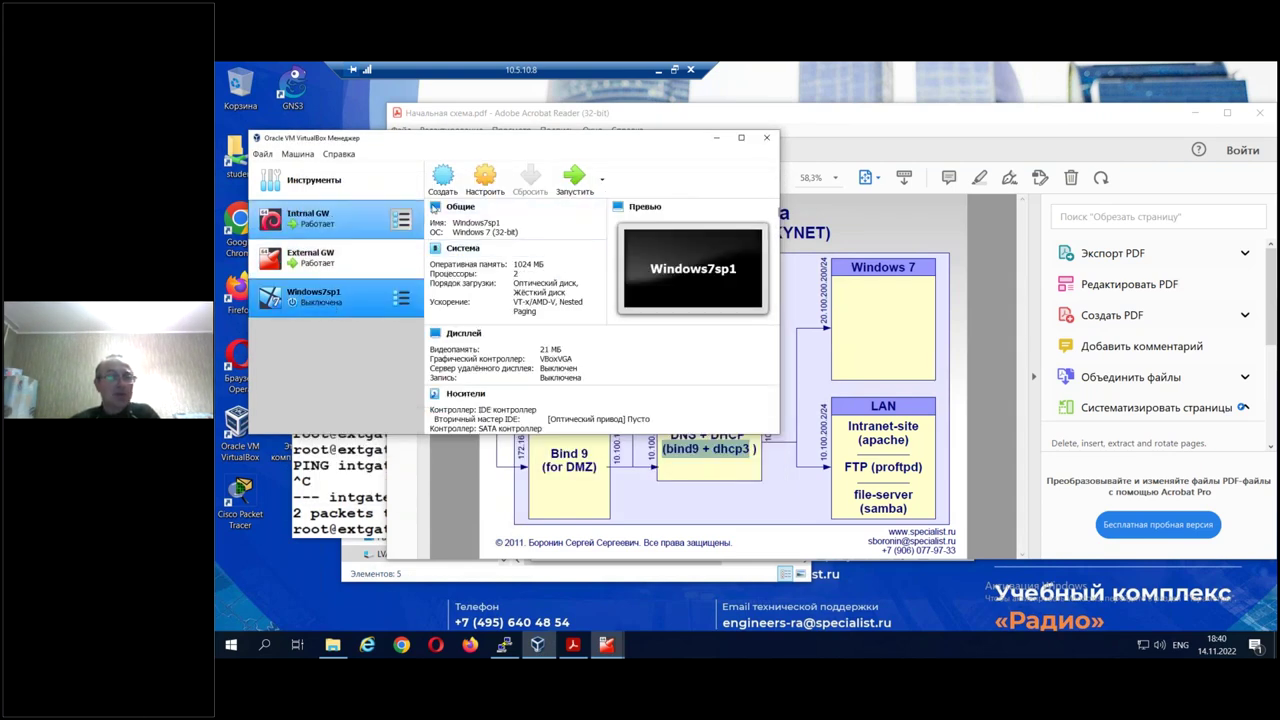
left_click(498, 188)
left_click(316, 262)
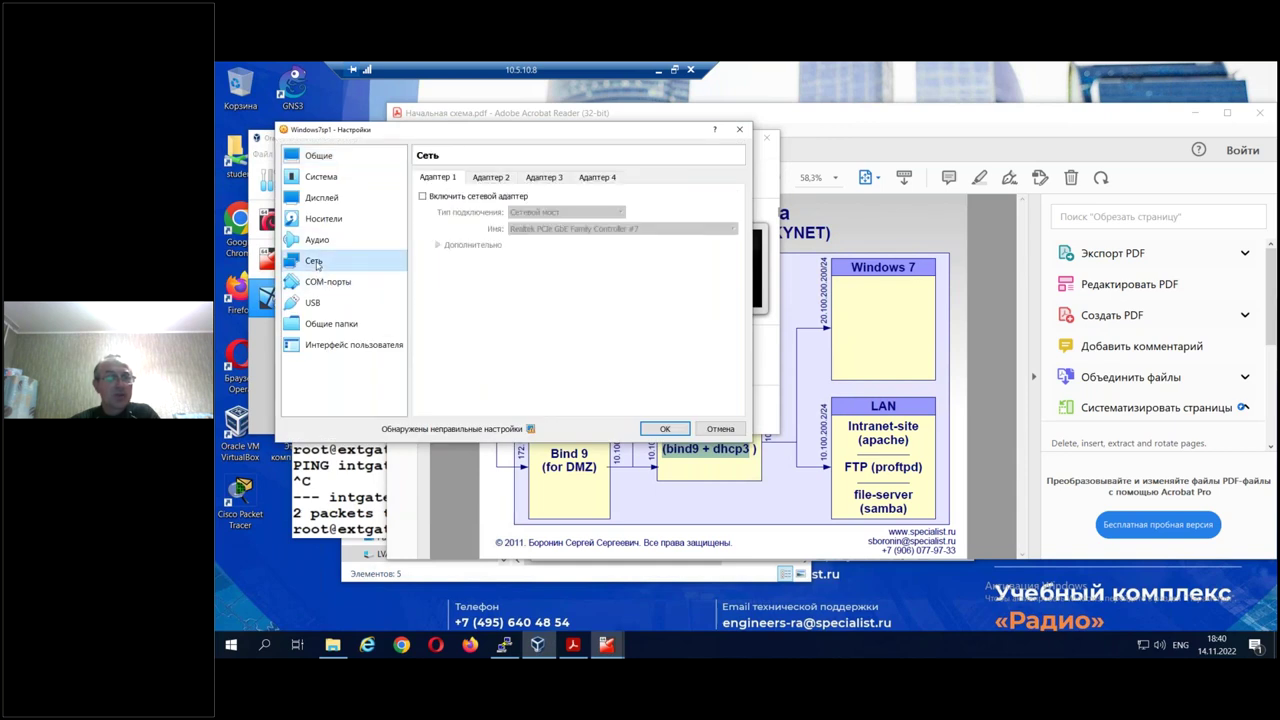
left_click(490, 197)
left_click(546, 214)
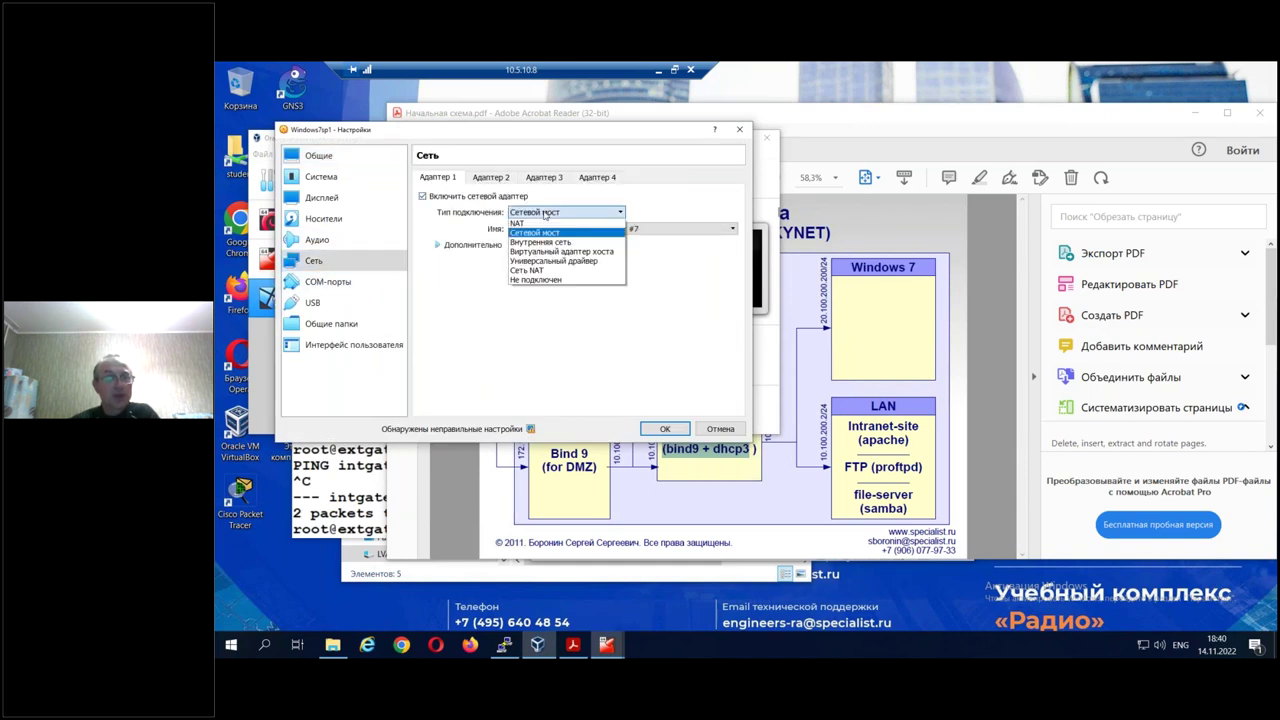
left_click(542, 242)
Set the adapter's internal network name to lan, save, and boot Windows7sp1
left_click(548, 229)
type("dmz")
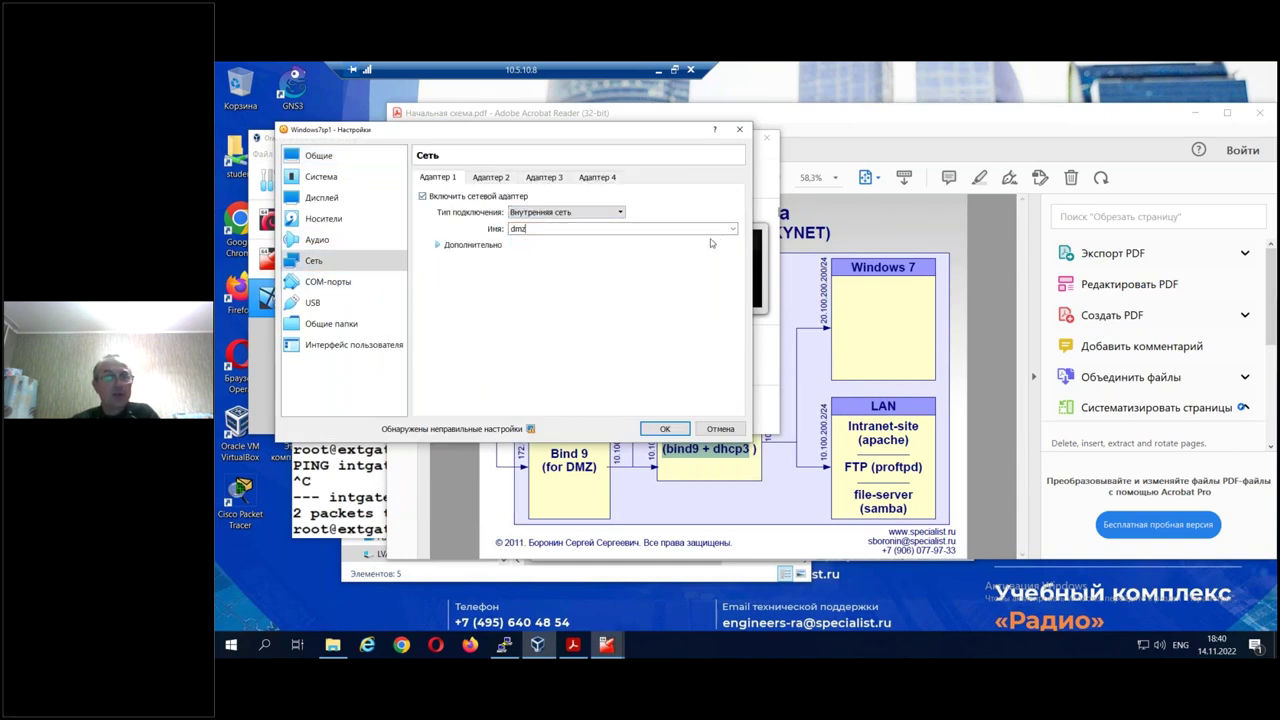
left_click(732, 231)
left_click(653, 264)
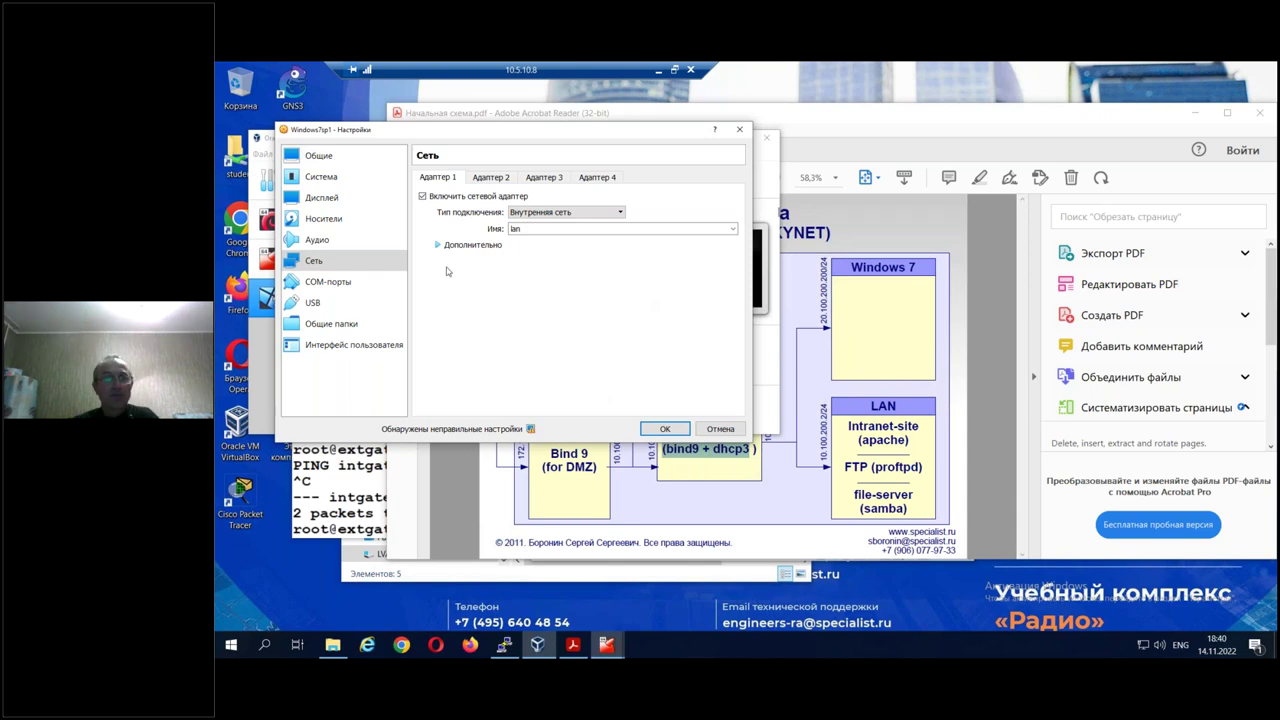
left_click(676, 433)
left_click(578, 182)
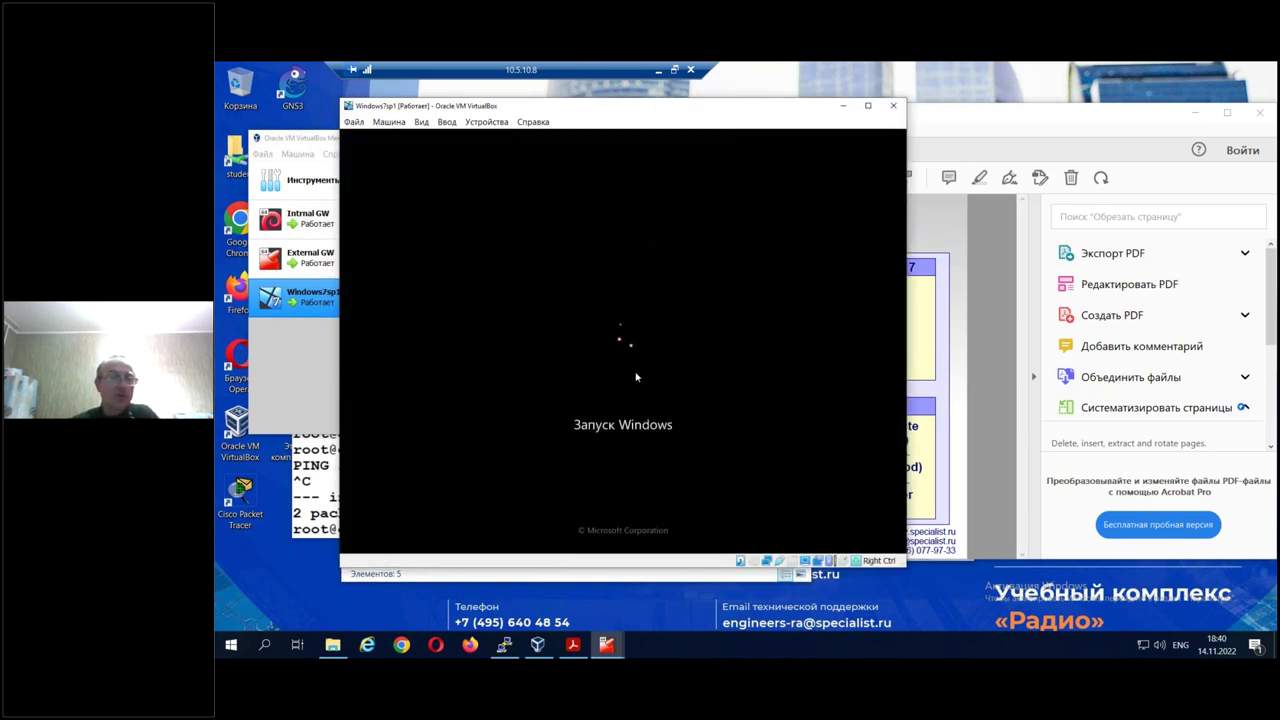
In Chrome, browse wiki.val.bmstu.ru to the Обеспечение безопасности Linux решений course plan
left_click(401, 645)
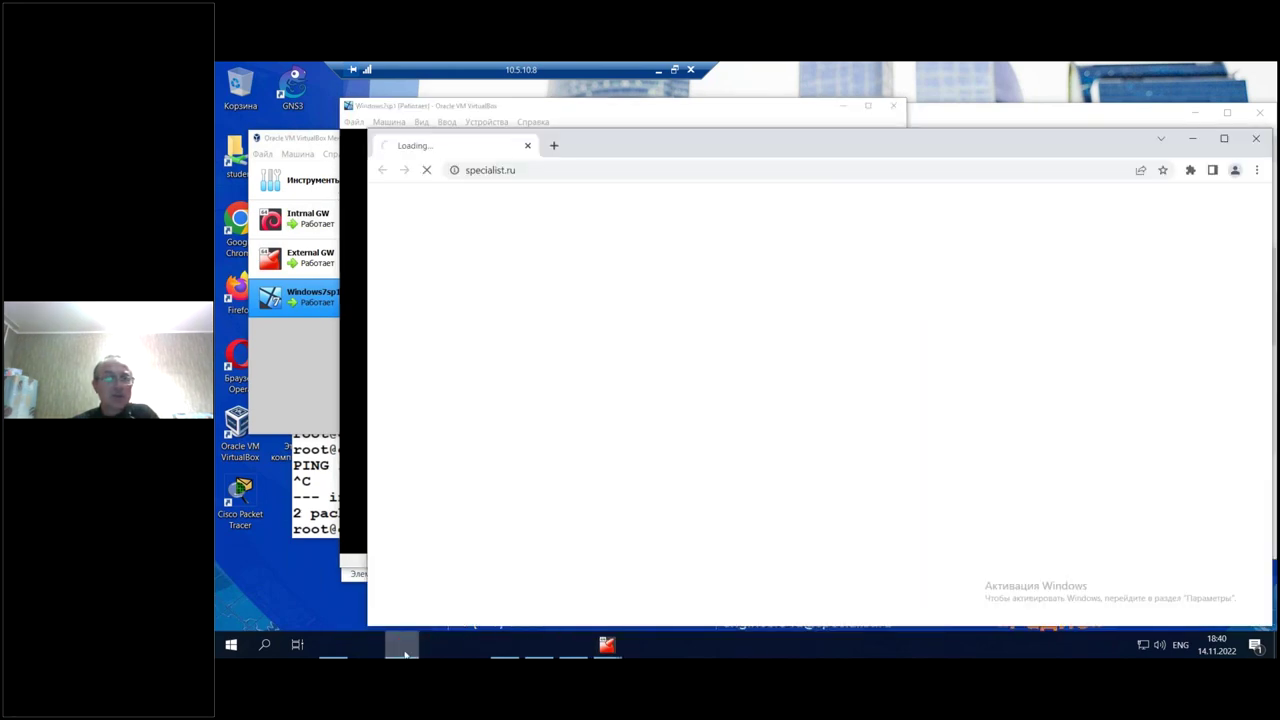
left_click(549, 171)
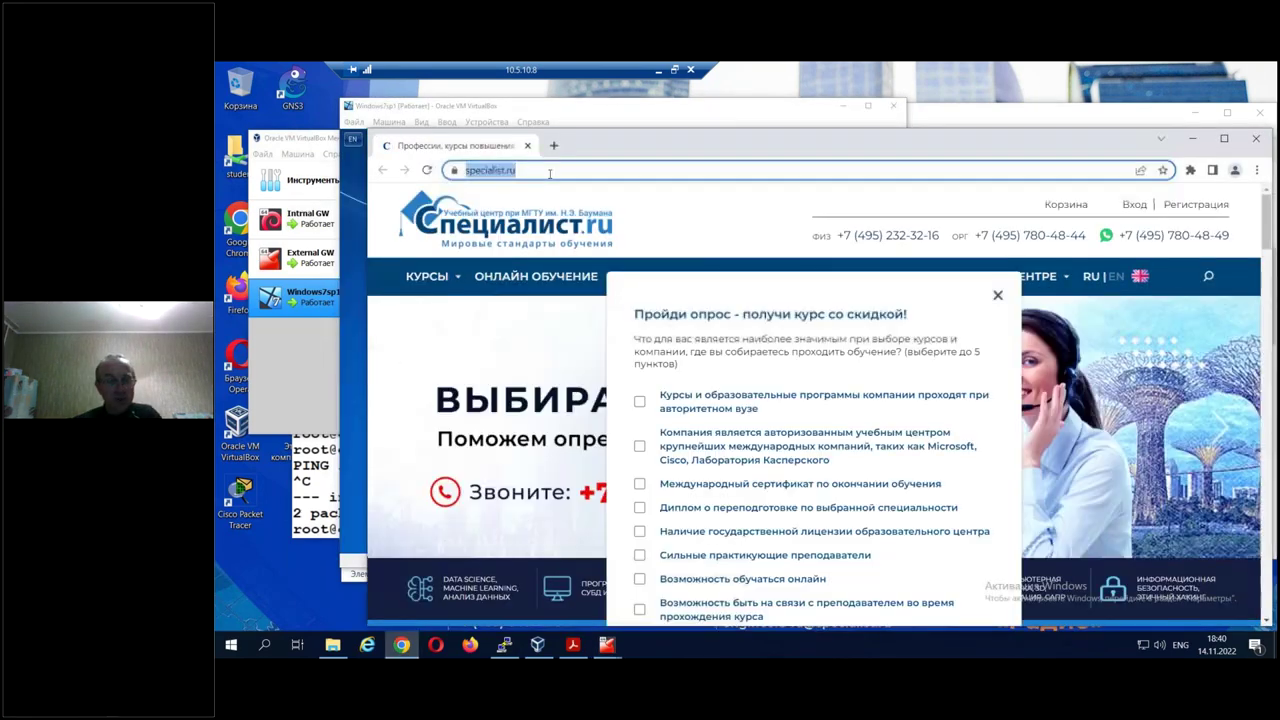
type("wiki")
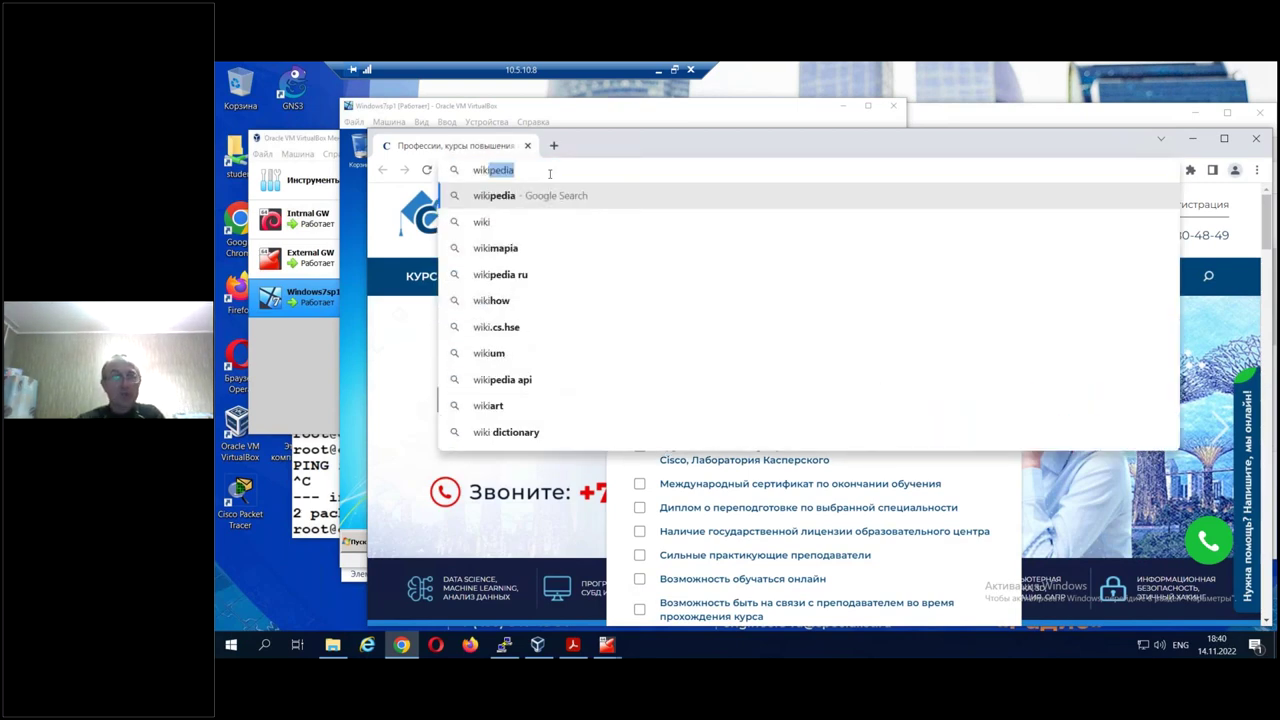
type(".val.bmstu.ru")
key("Return")
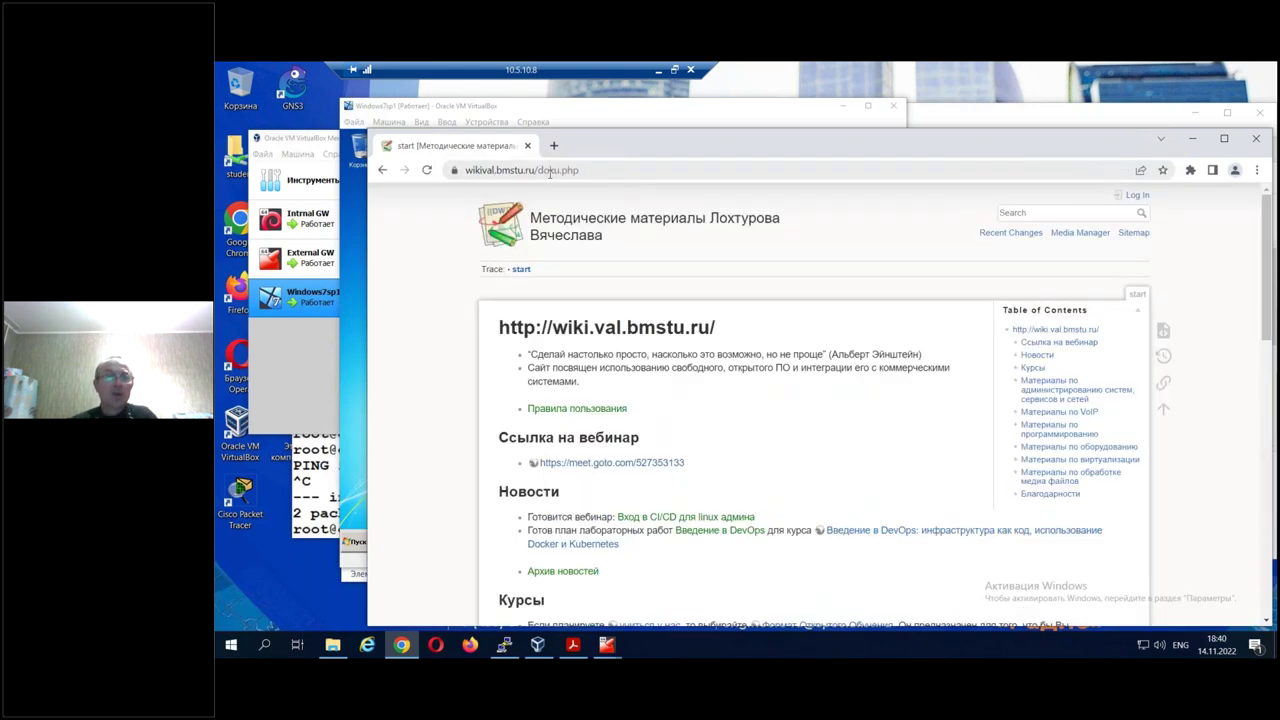
scroll(664, 458, "down", 1)
scroll(664, 458, "down", 4)
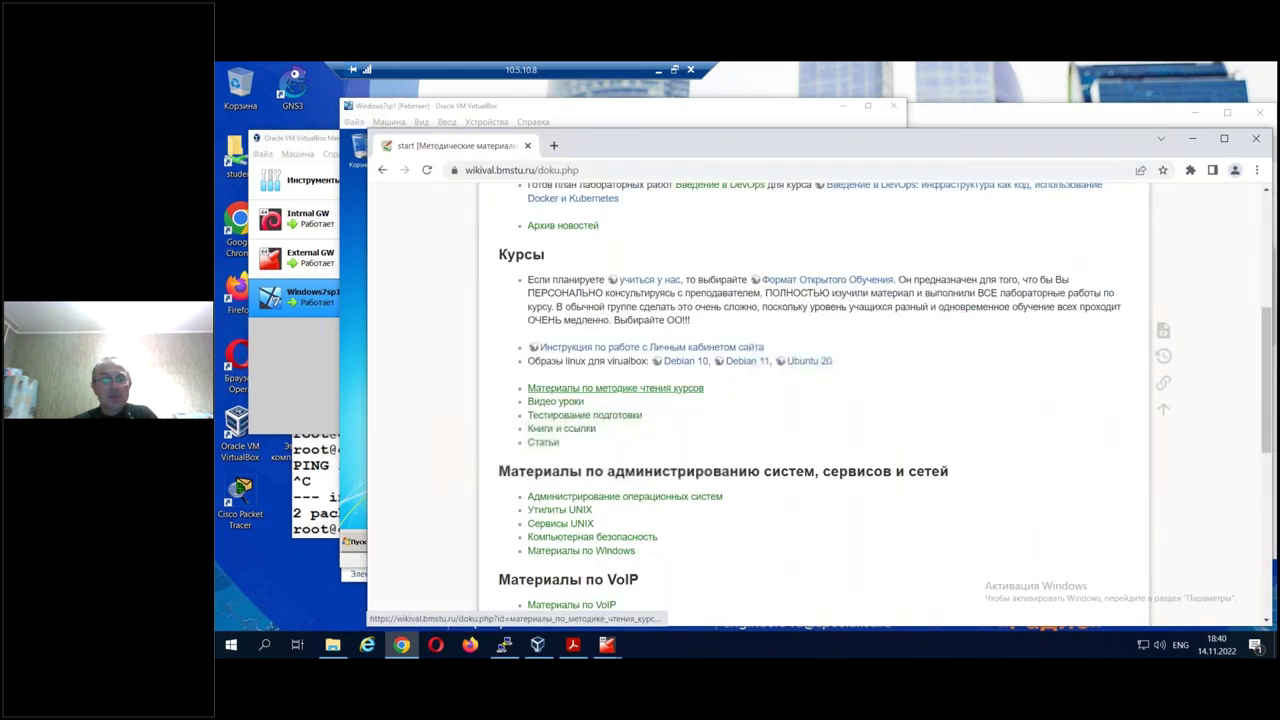
left_click(657, 390)
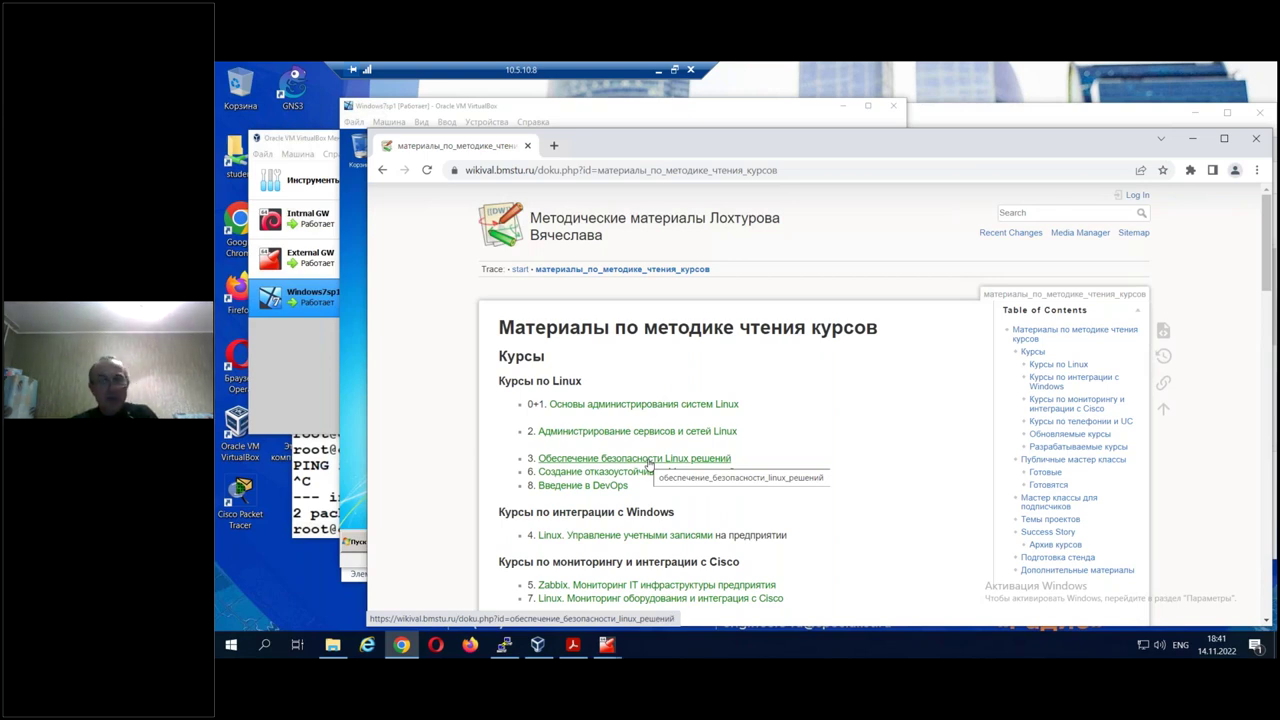
left_click(648, 462)
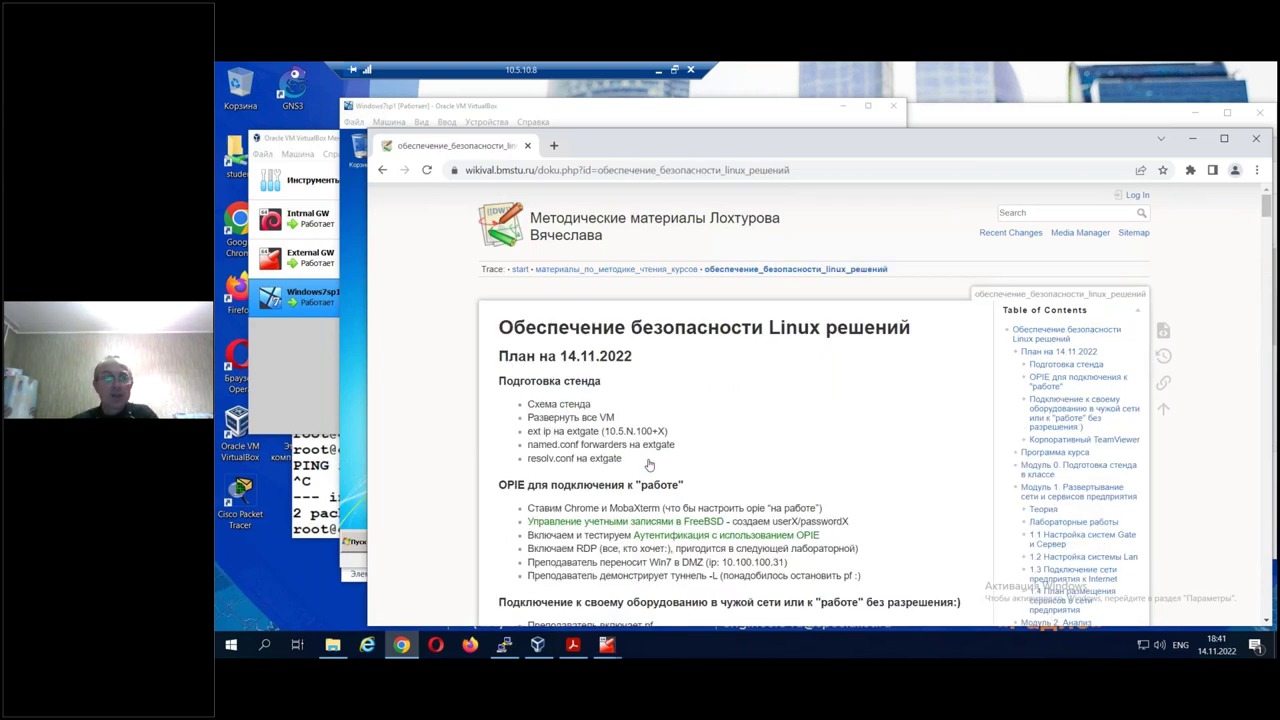
scroll(648, 464, "down", 1)
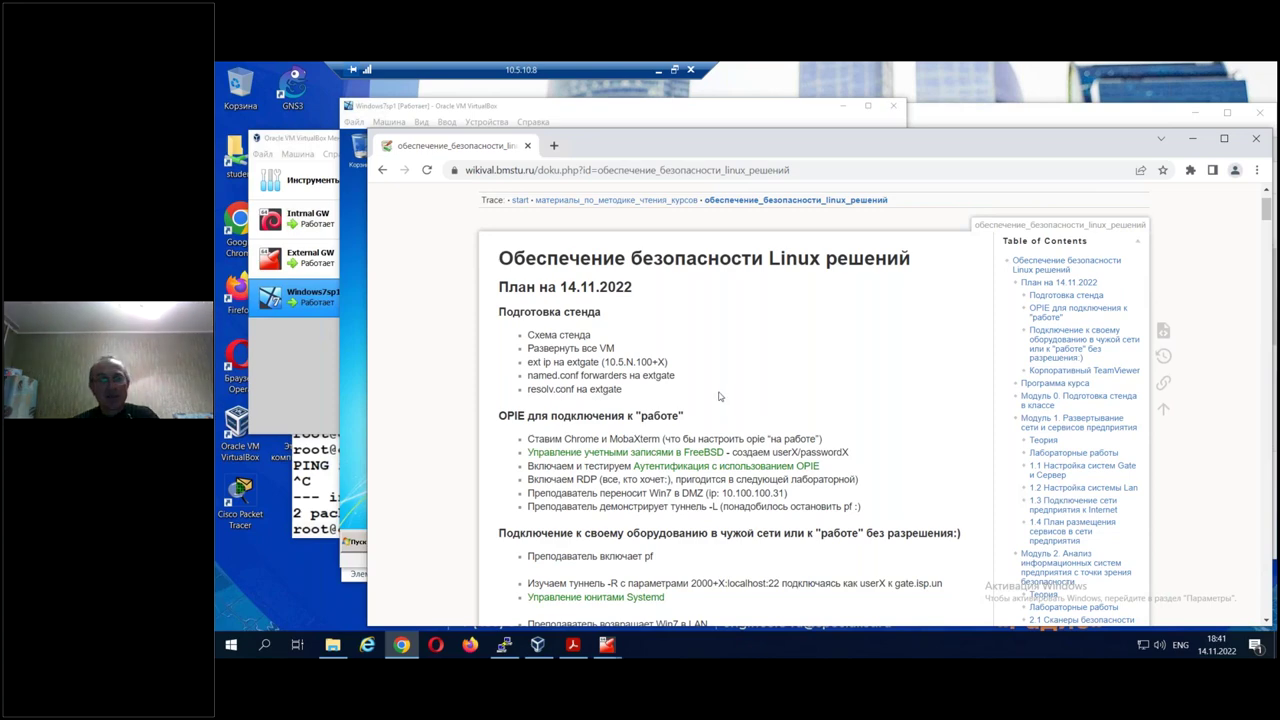
scroll(718, 397, "down", 1)
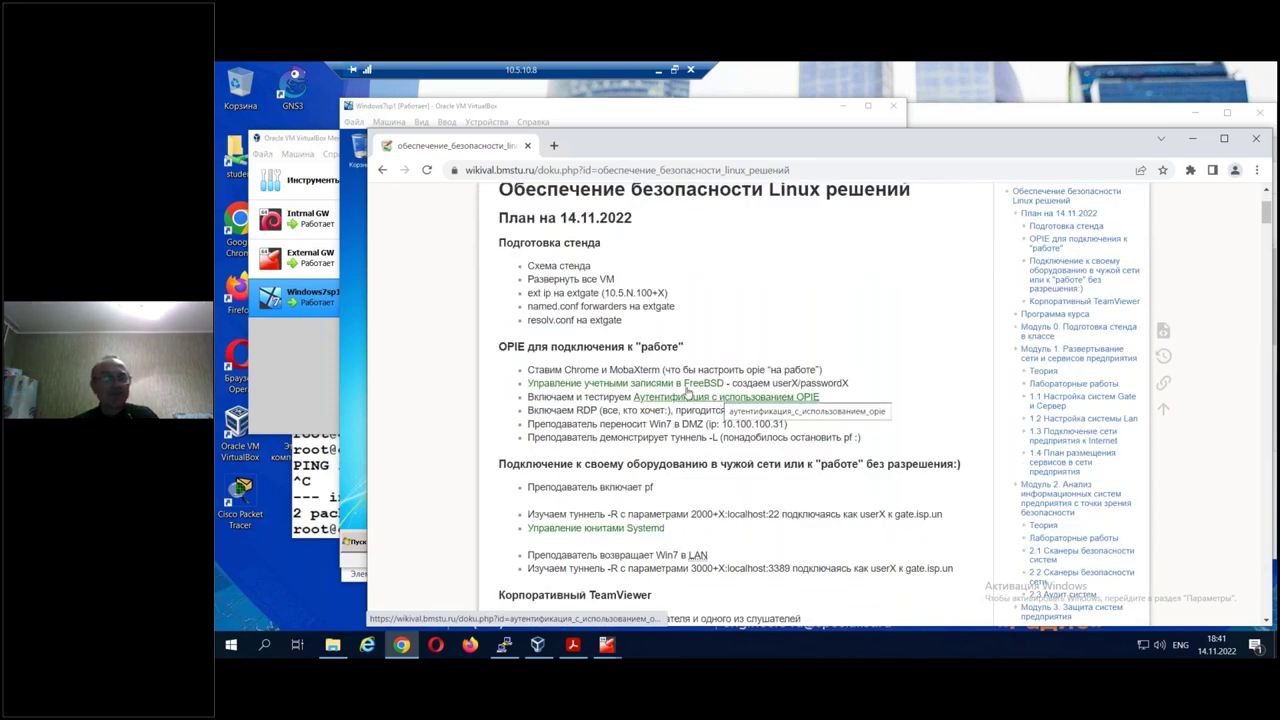
Open specialist.ru's Linux и свободное ПО course catalogue in a new tab, then return to the VM
left_click(553, 146)
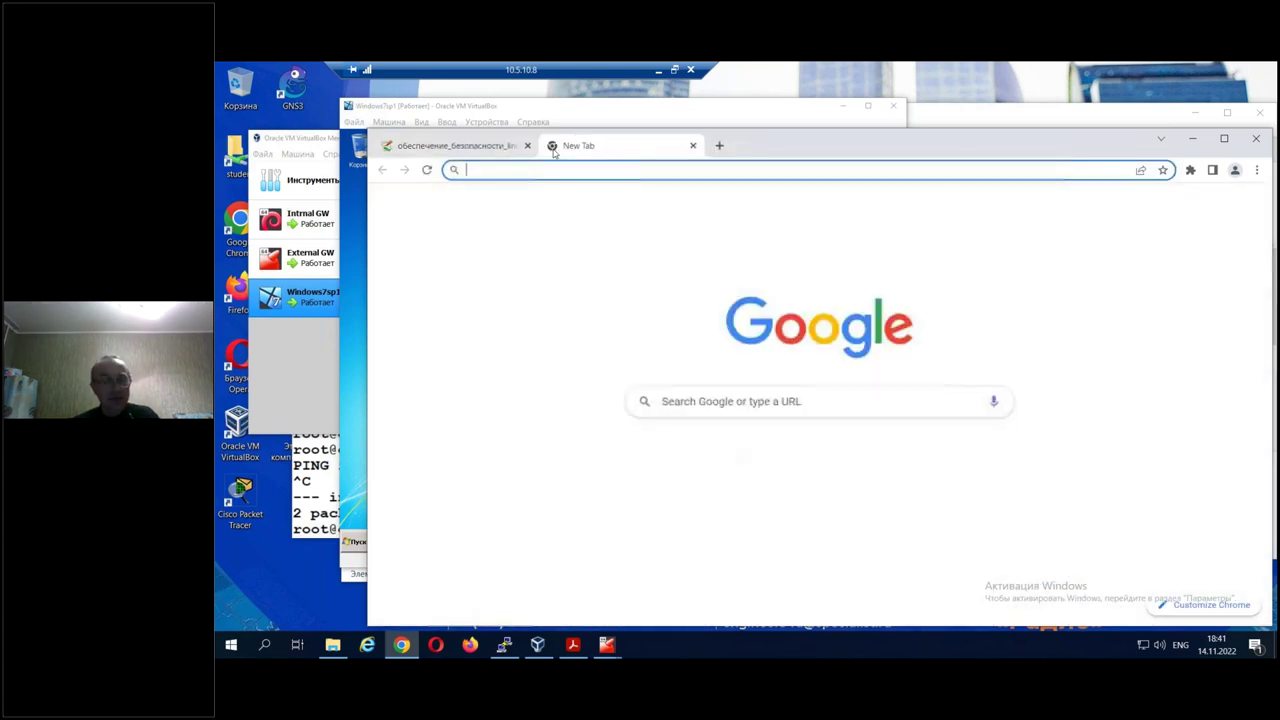
type("sp")
key("Return")
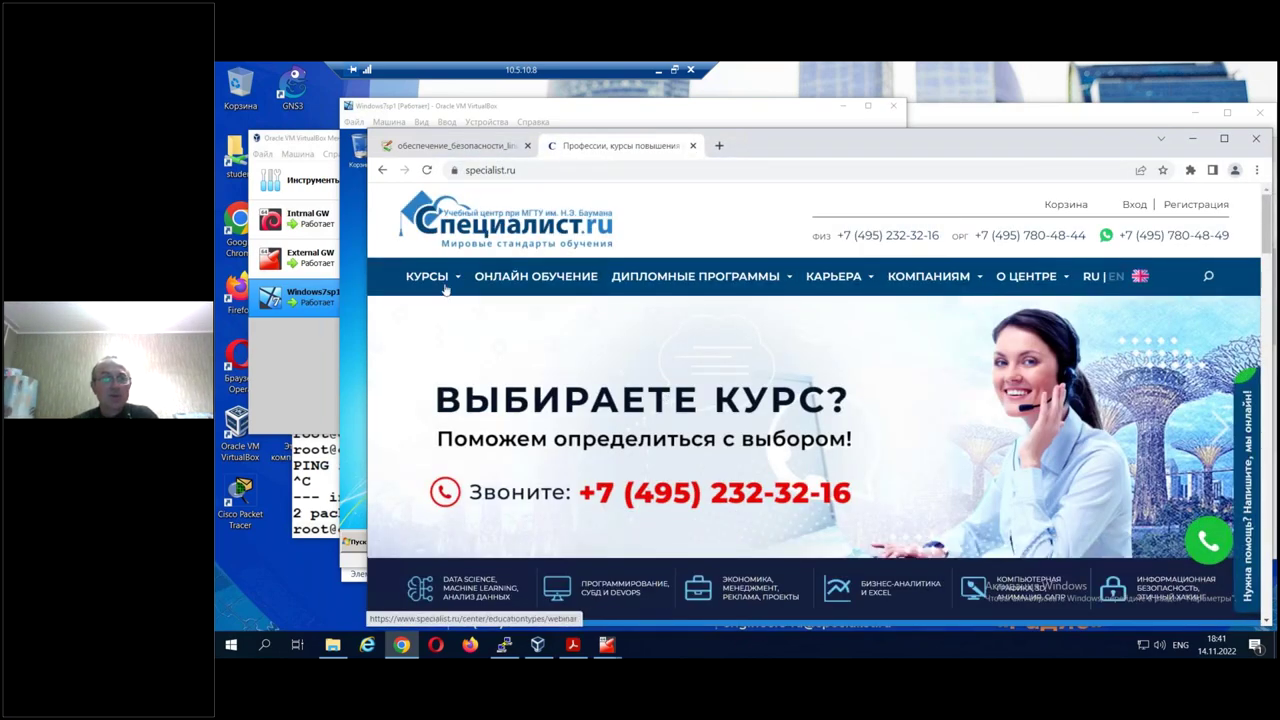
left_click(425, 281)
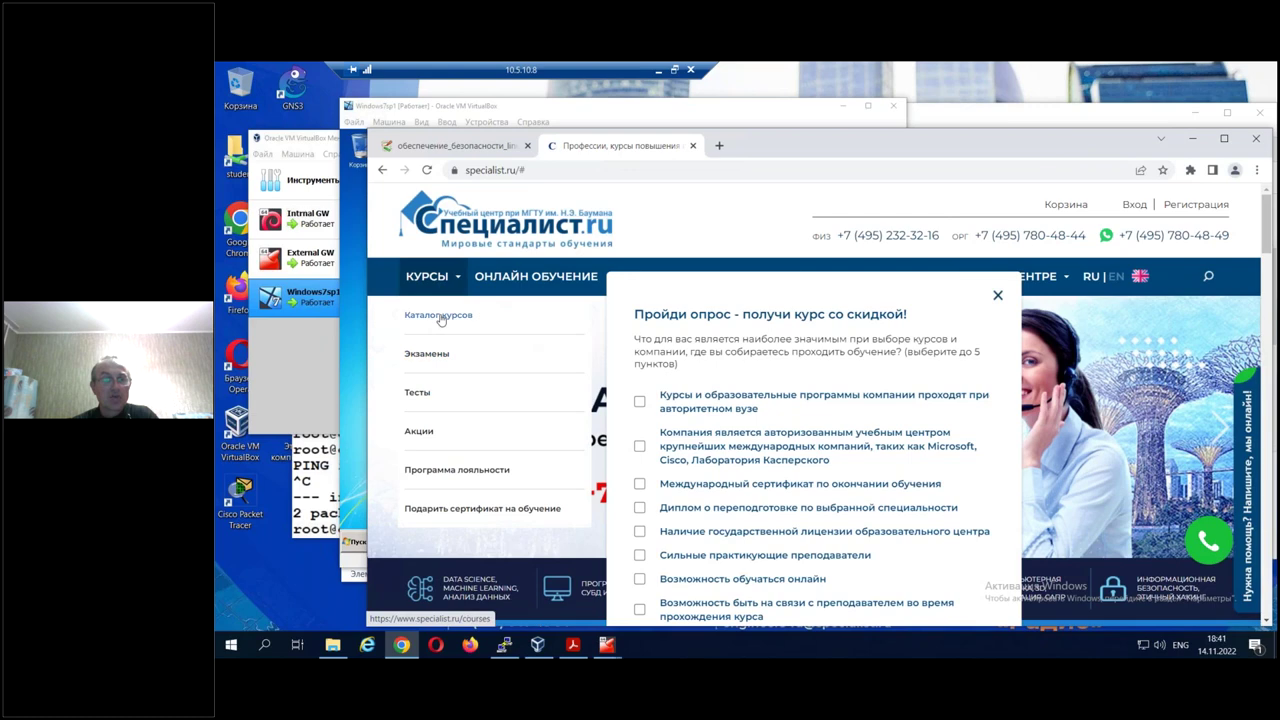
left_click(440, 318)
scroll(770, 509, "down", 3)
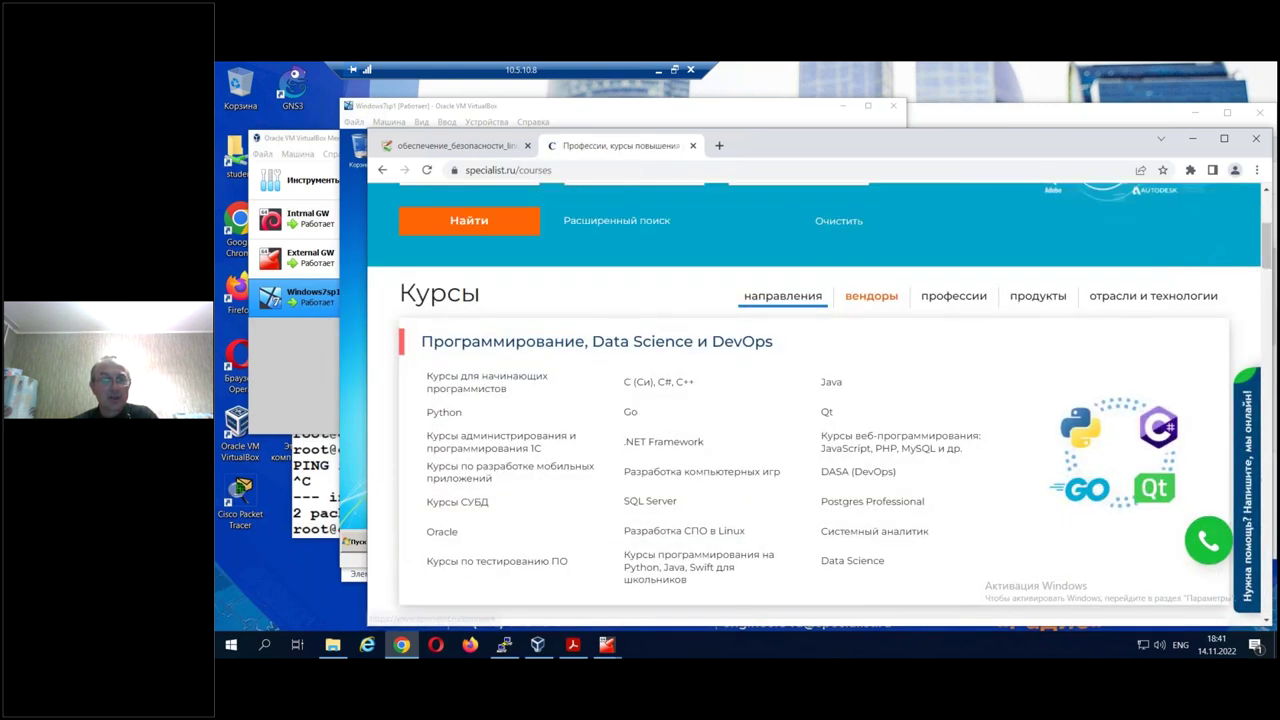
scroll(790, 512, "down", 2)
scroll(780, 515, "down", 1)
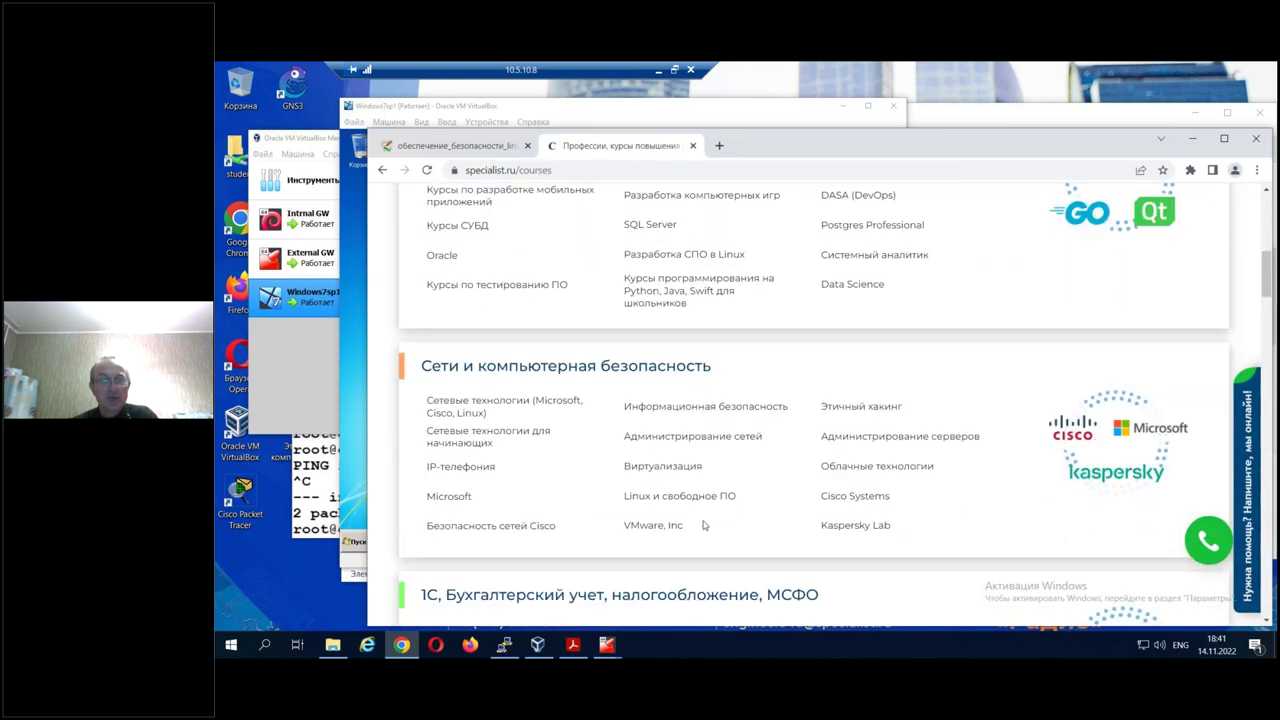
left_click(670, 496)
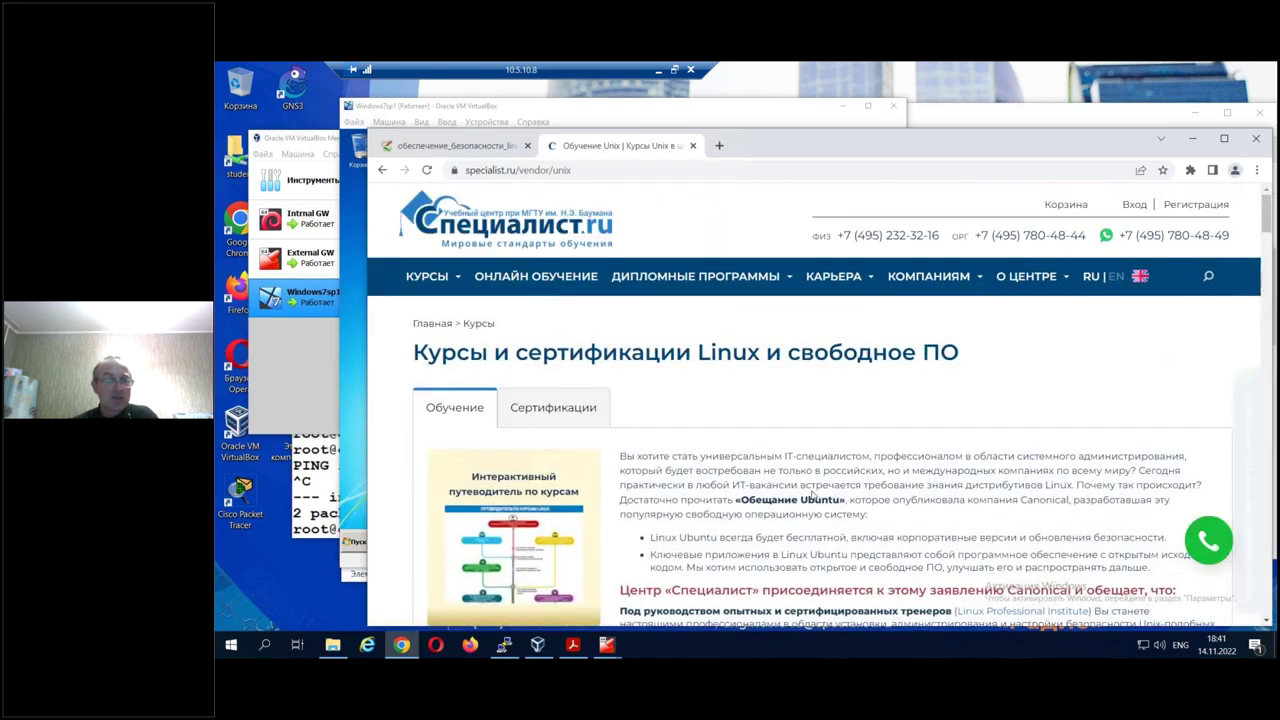
scroll(900, 570, "down", 3)
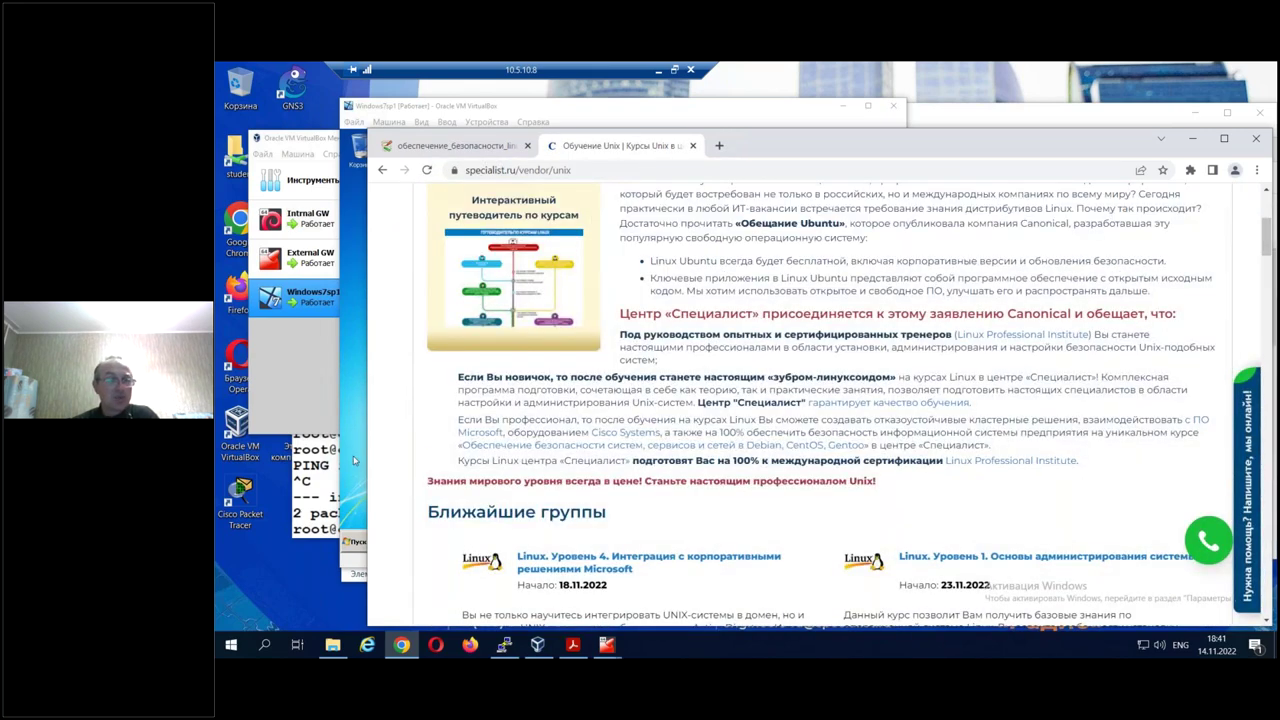
left_click(354, 460)
left_click(684, 350)
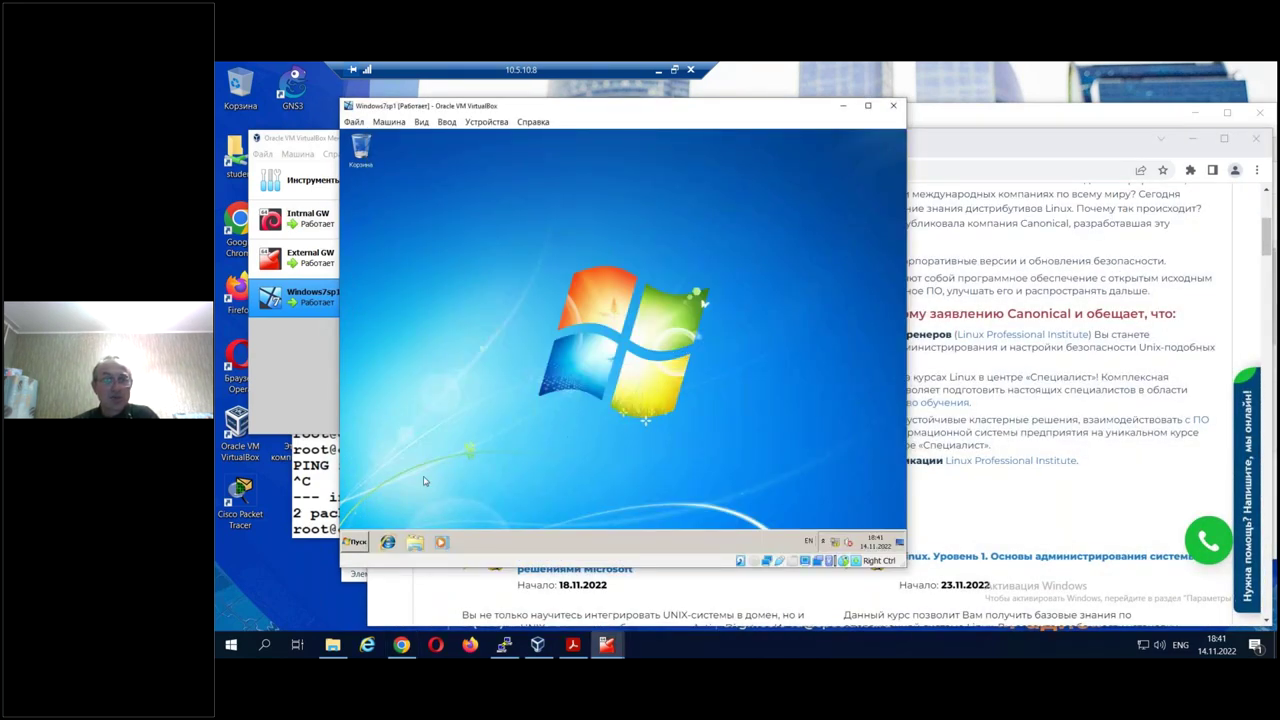
In the guest, load address 'crome' in Internet Explorer, dismiss the IE8 welcome, and retry
left_click(388, 542)
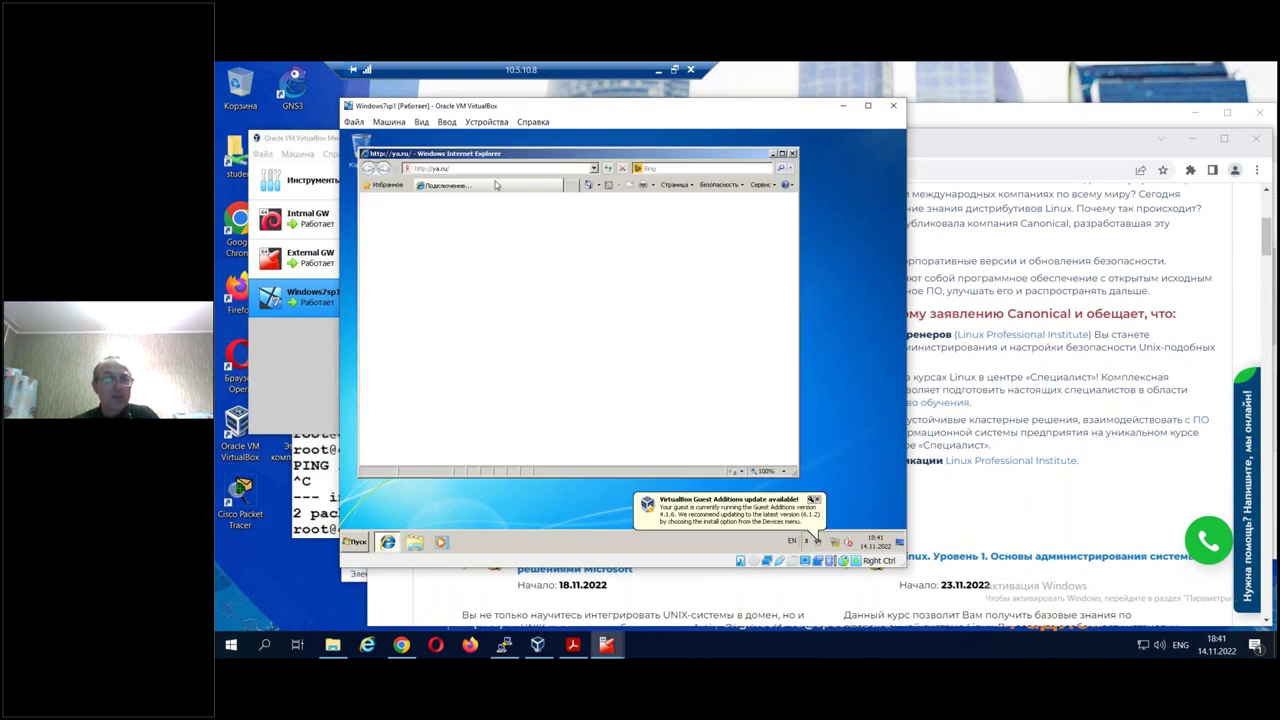
type("c")
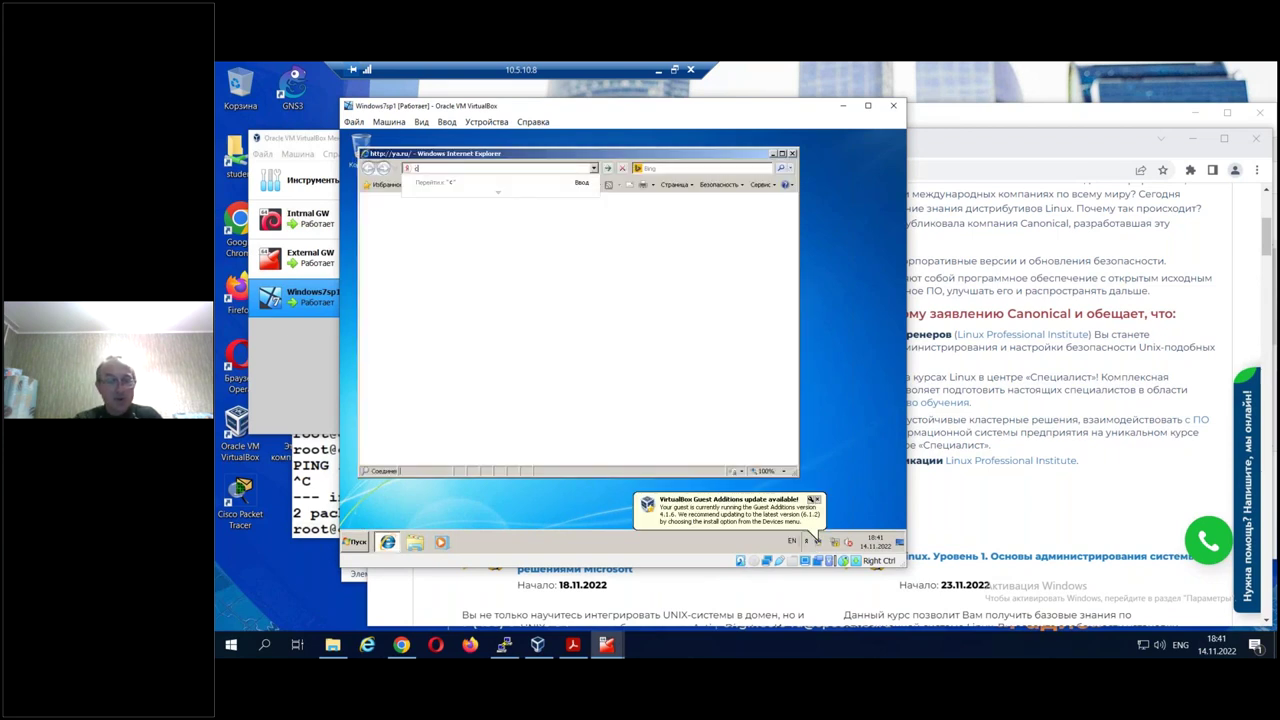
type("ron")
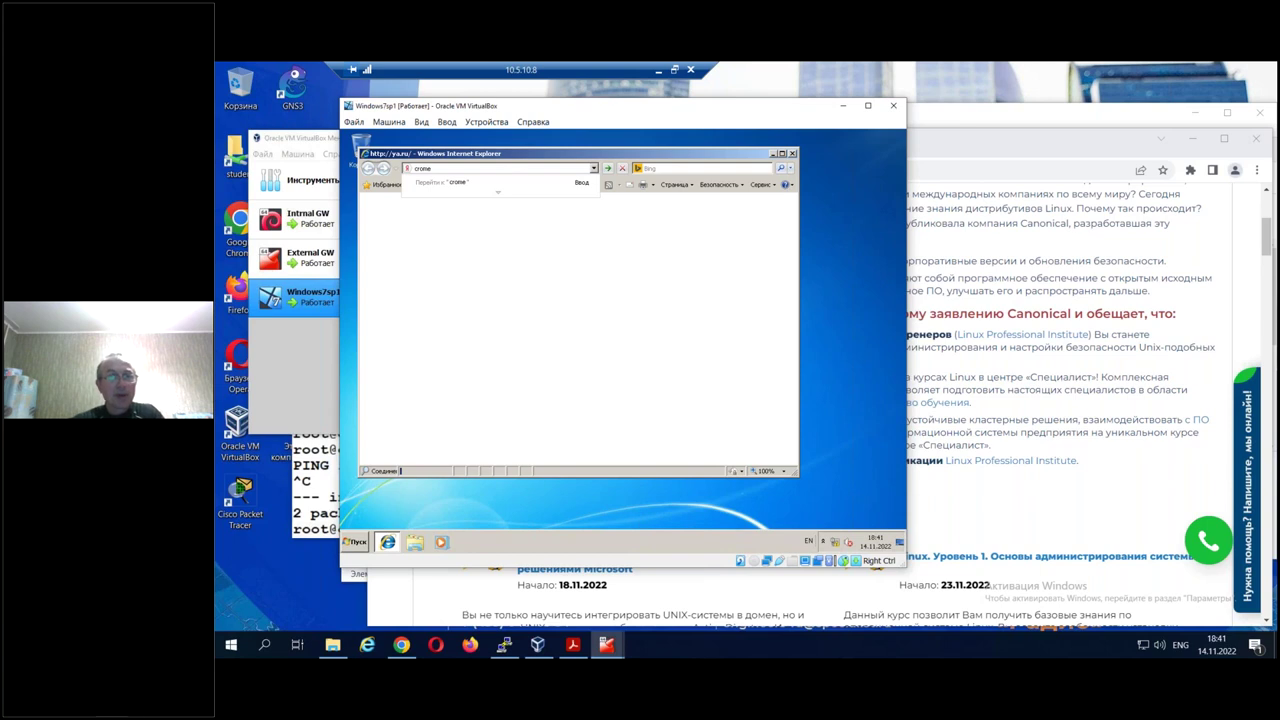
key("Return")
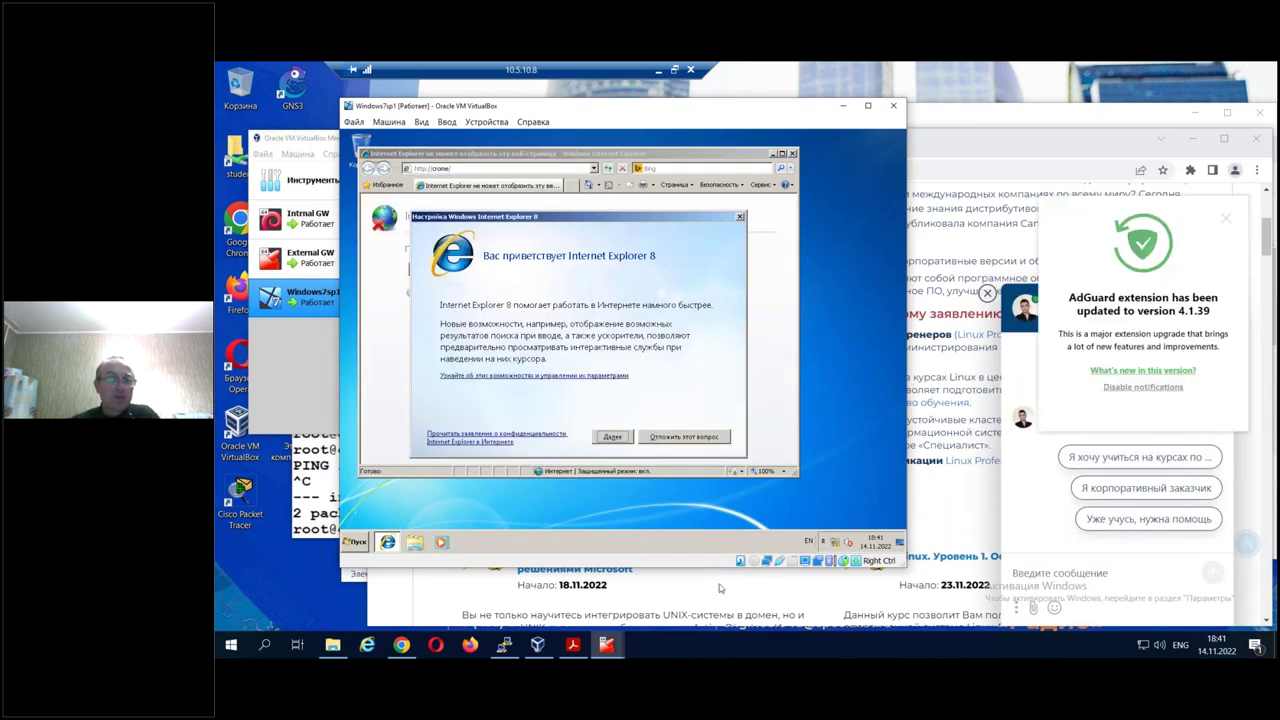
left_click(670, 440)
left_click(488, 169)
key("Return")
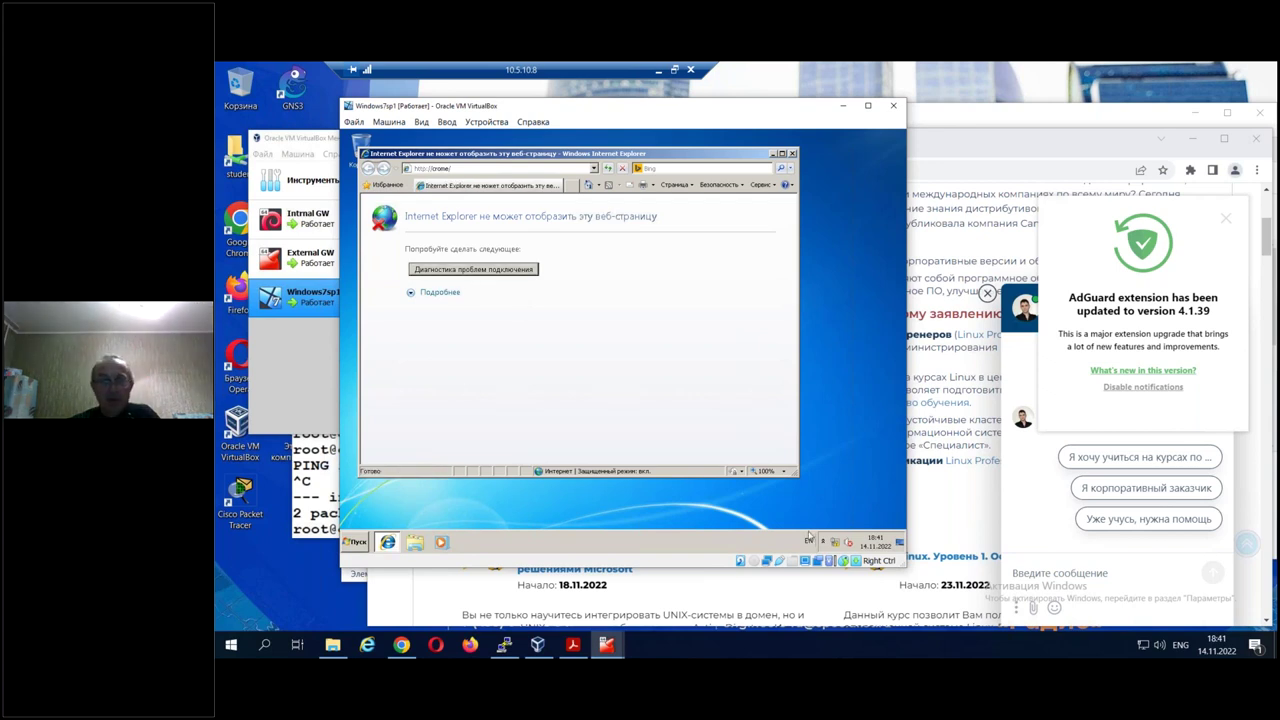
left_click(360, 549)
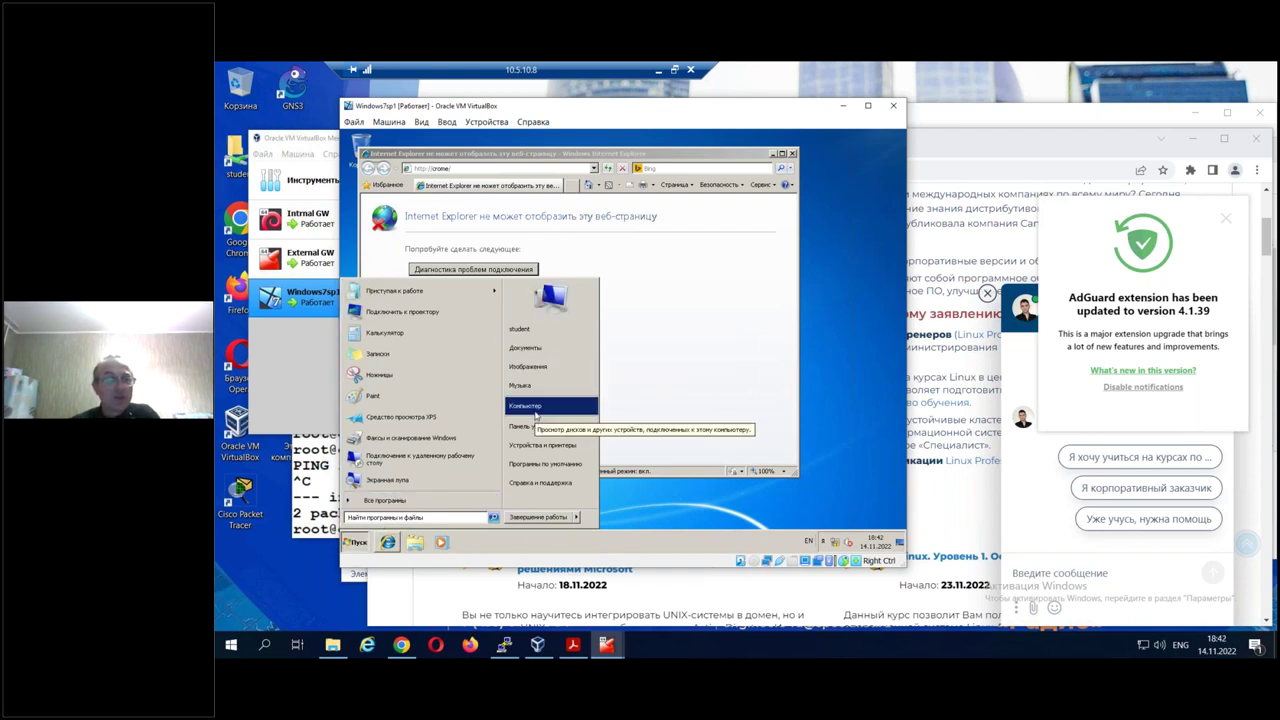
Open cmd in the guest, run ipconfig, and ping 1.1.1.1
left_click(408, 517)
type("cmd")
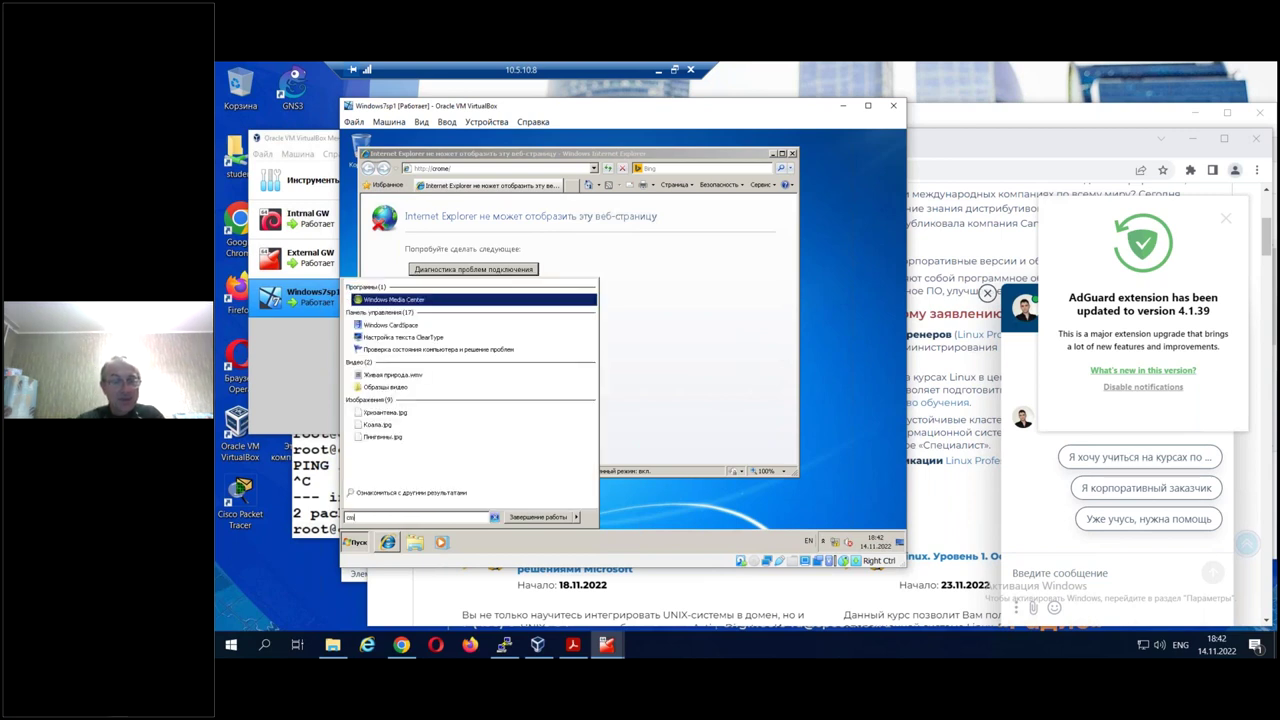
left_click(452, 296)
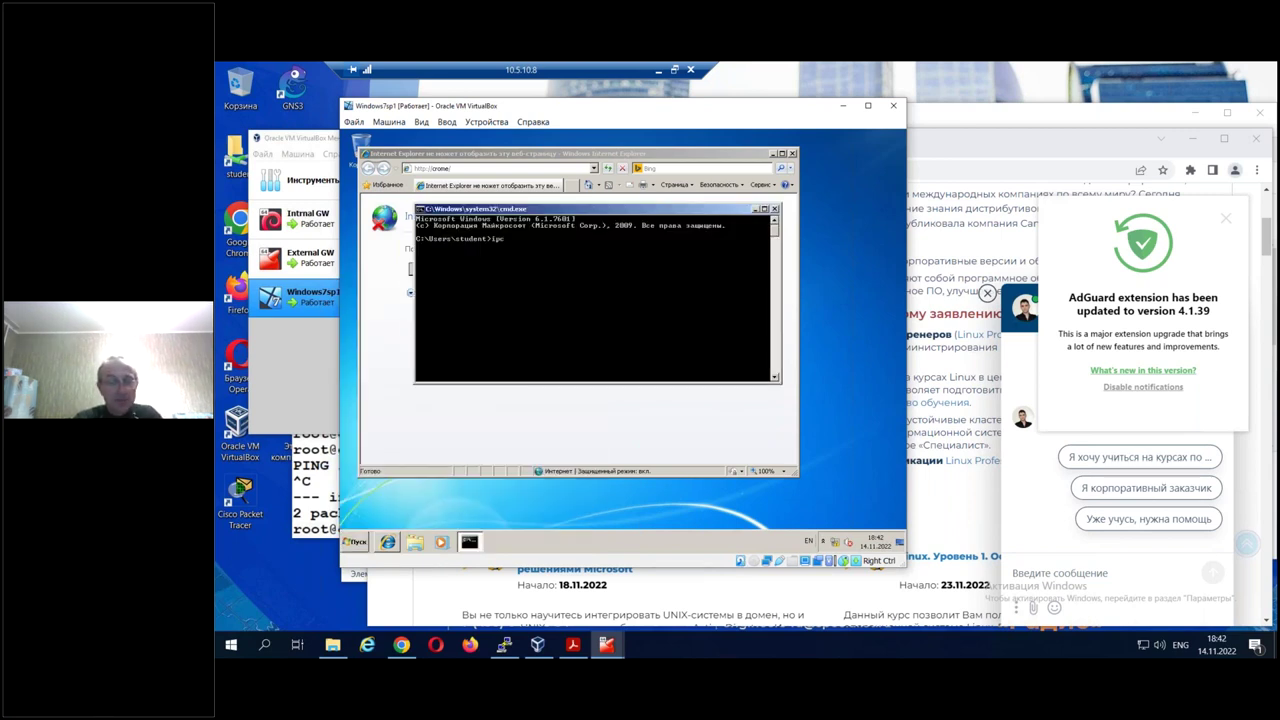
type("ipconfig")
key("Return")
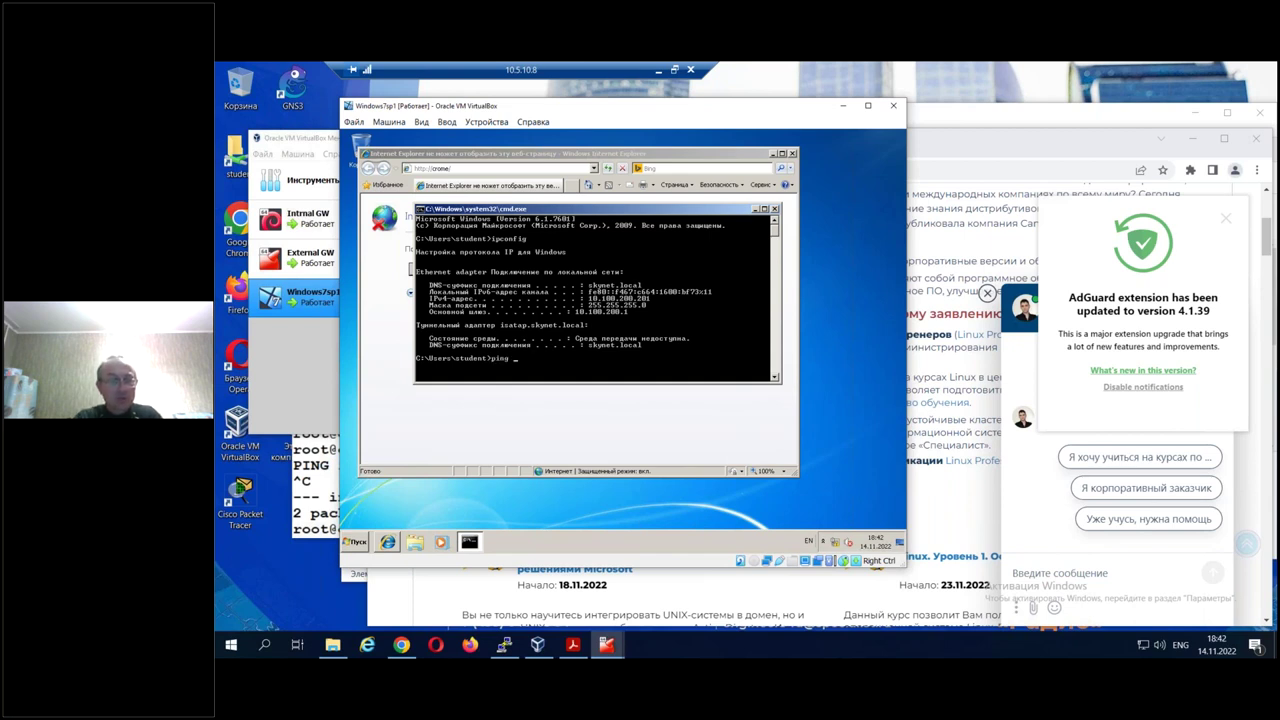
key("Return")
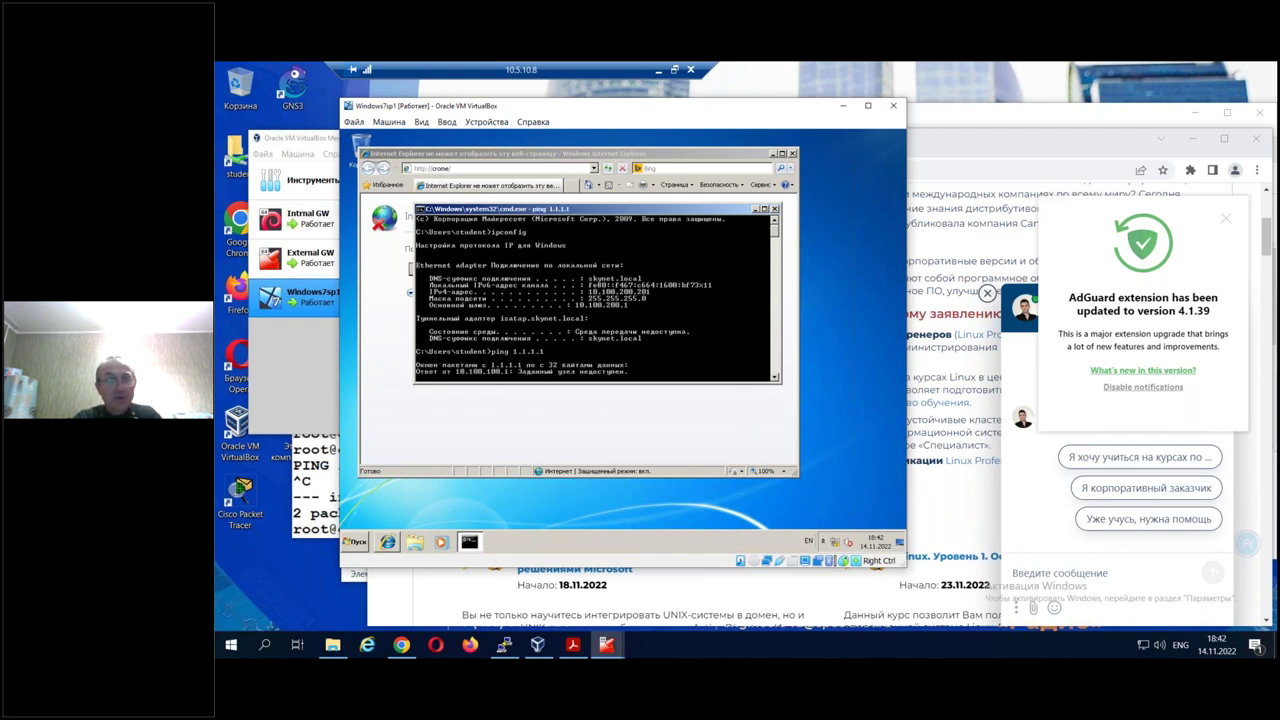
key("ctrl+c")
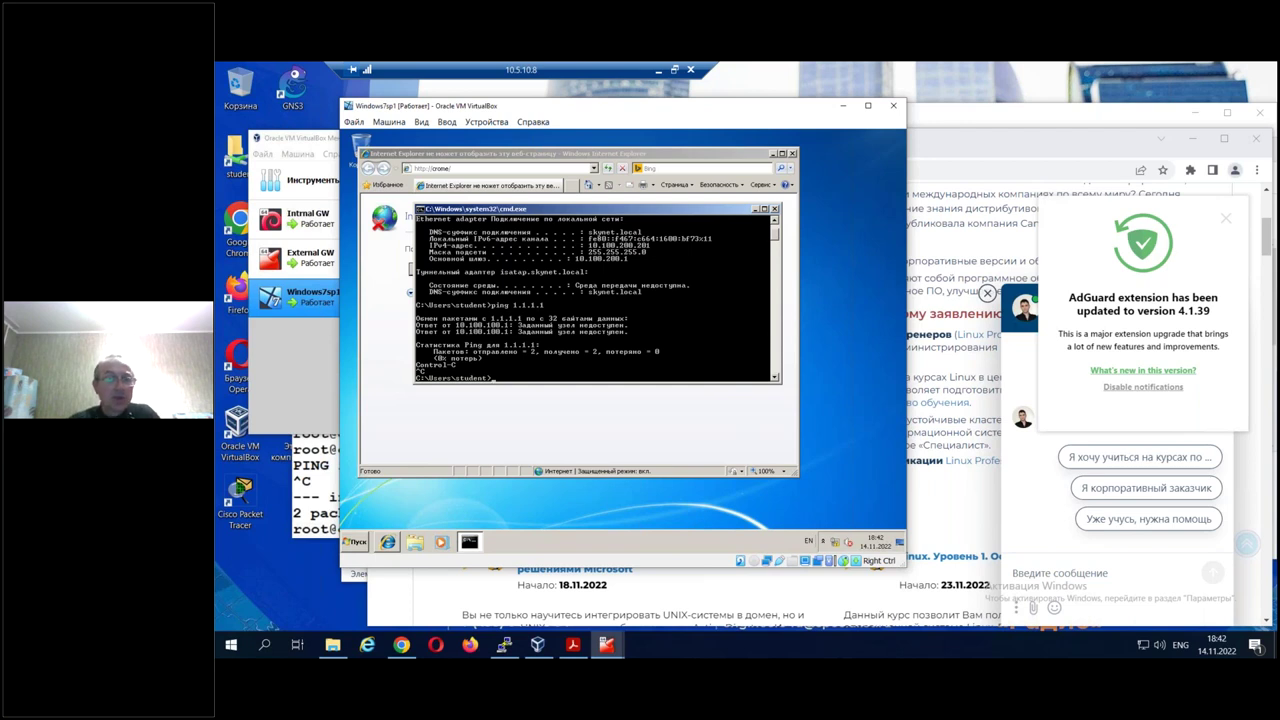
Ping 10.100.200.1 and 10.100.100.1, stopping each with Ctrl+C
left_click(588, 162)
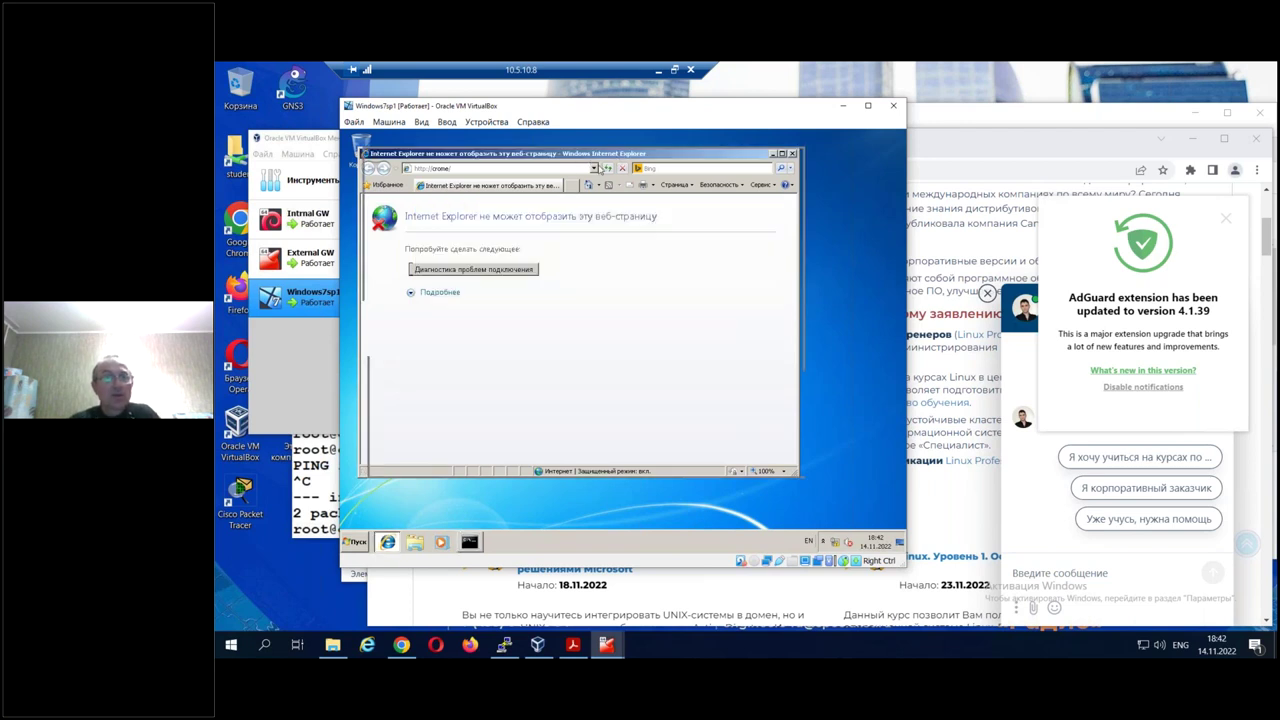
left_click_drag(567, 158, 597, 158)
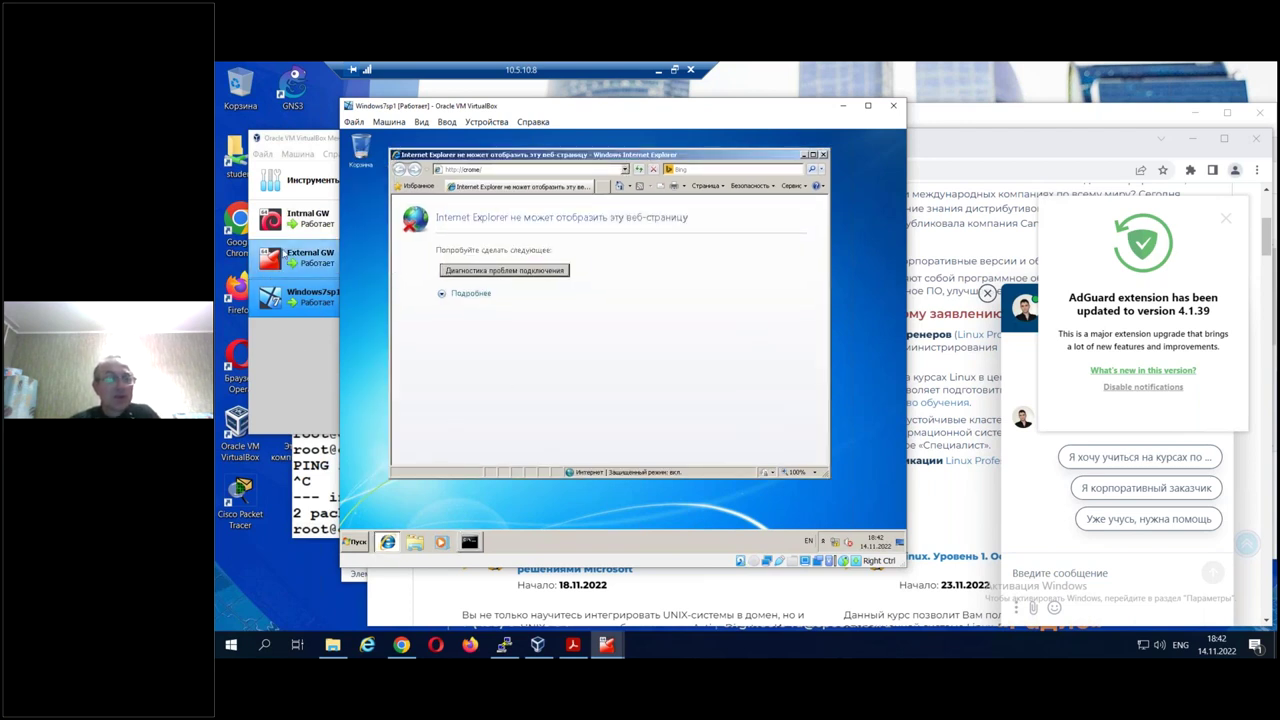
left_click(470, 543)
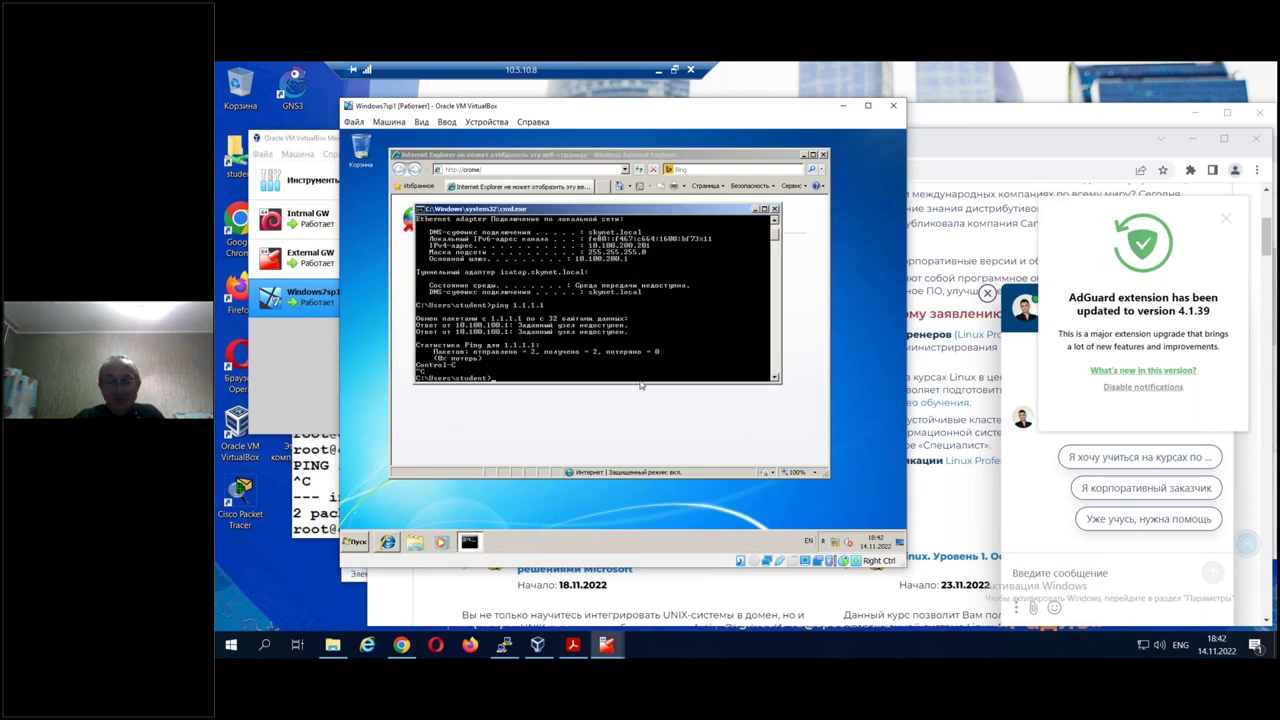
type("ping 10.100.200.1")
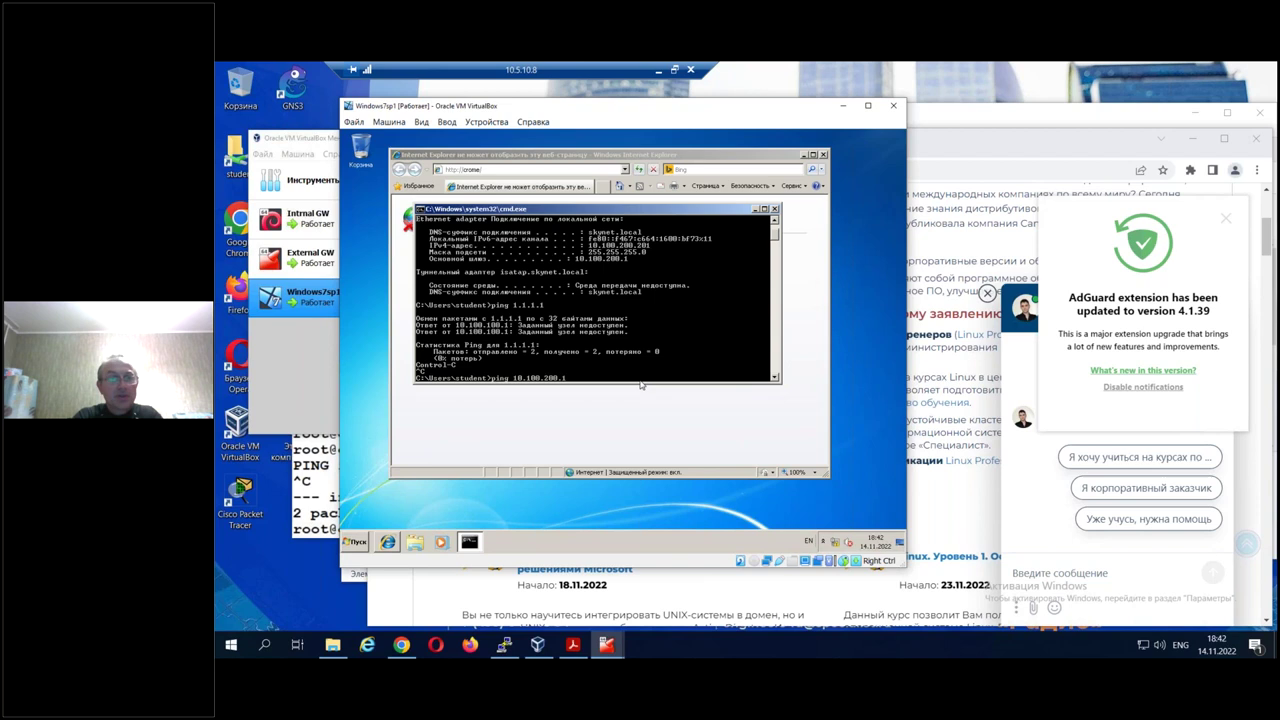
key("Return")
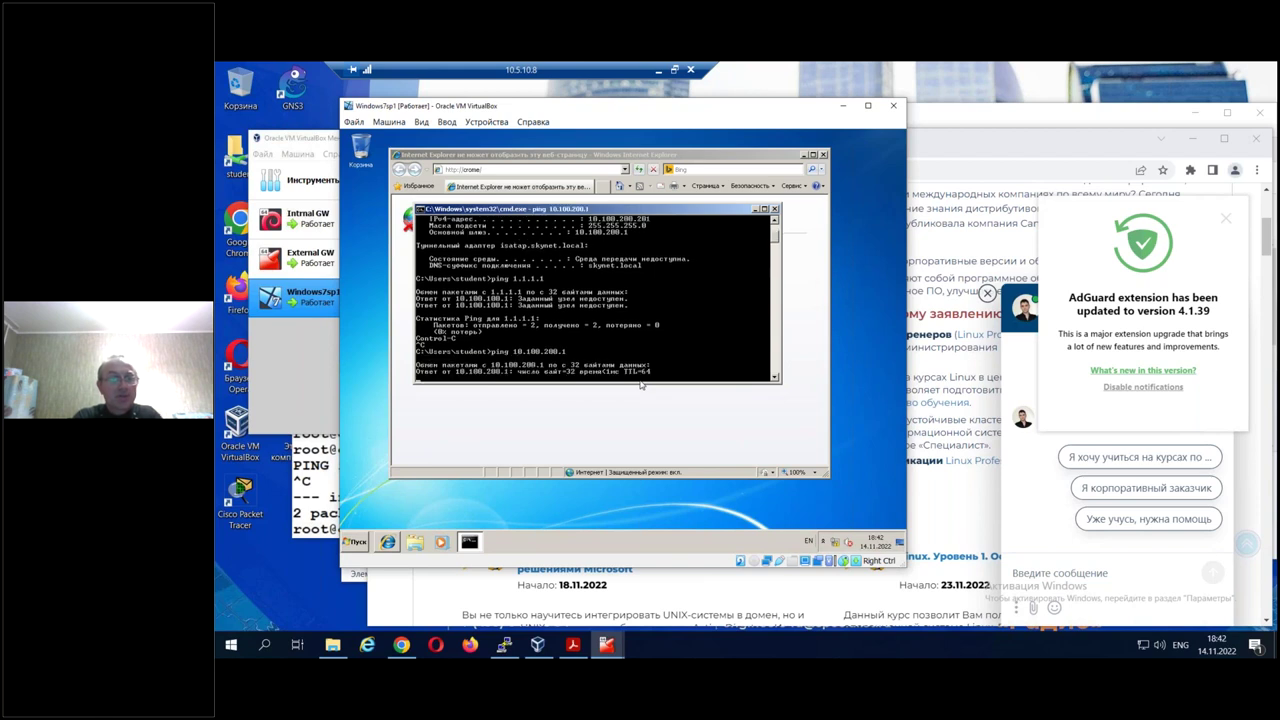
key("ctrl+c")
key("Up")
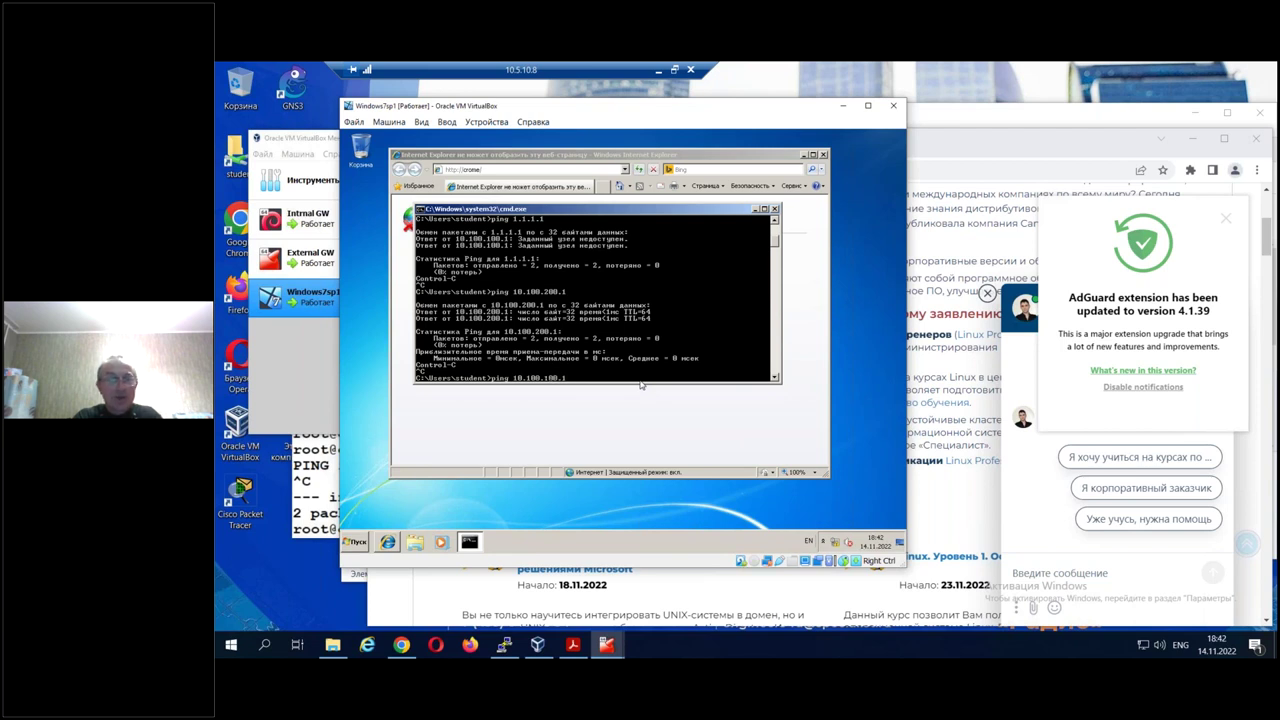
key("Return")
key("ctrl+c")
Ping 10.5.10.254, then retry 1.1.1.1, stopping each with Ctrl+C
key("Up")
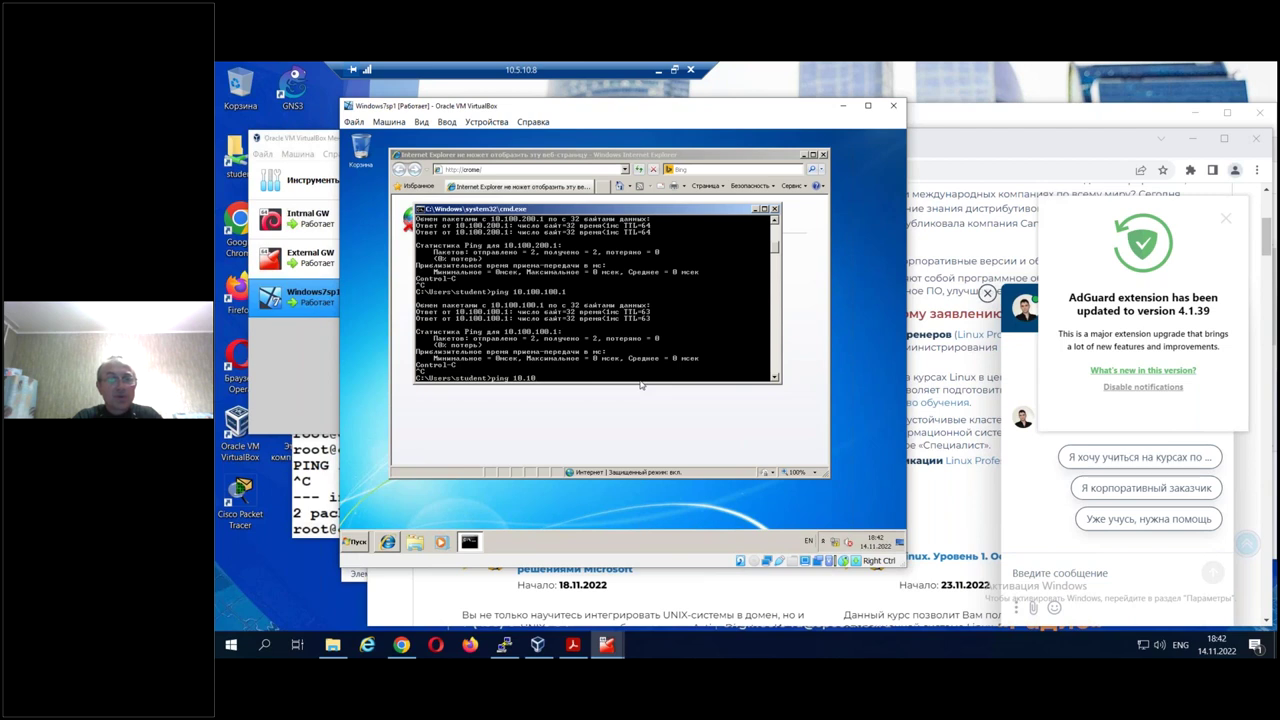
type(".5.")
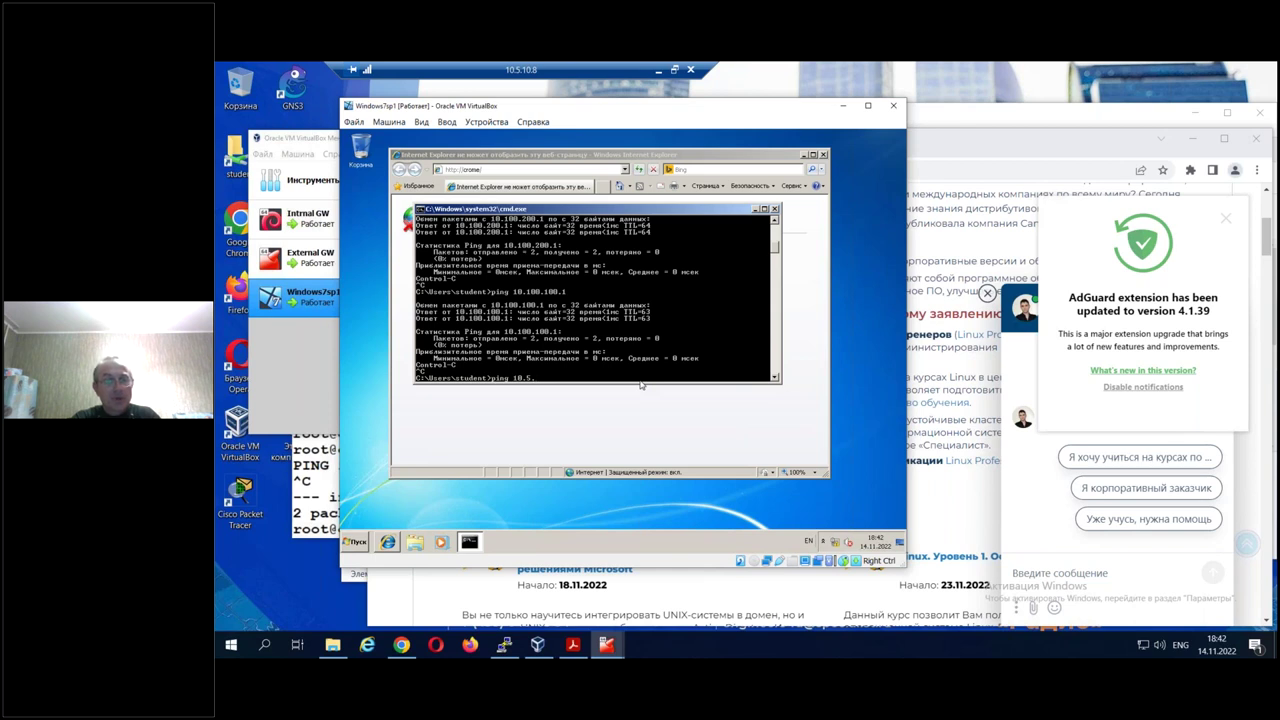
type("10.254")
key("Return")
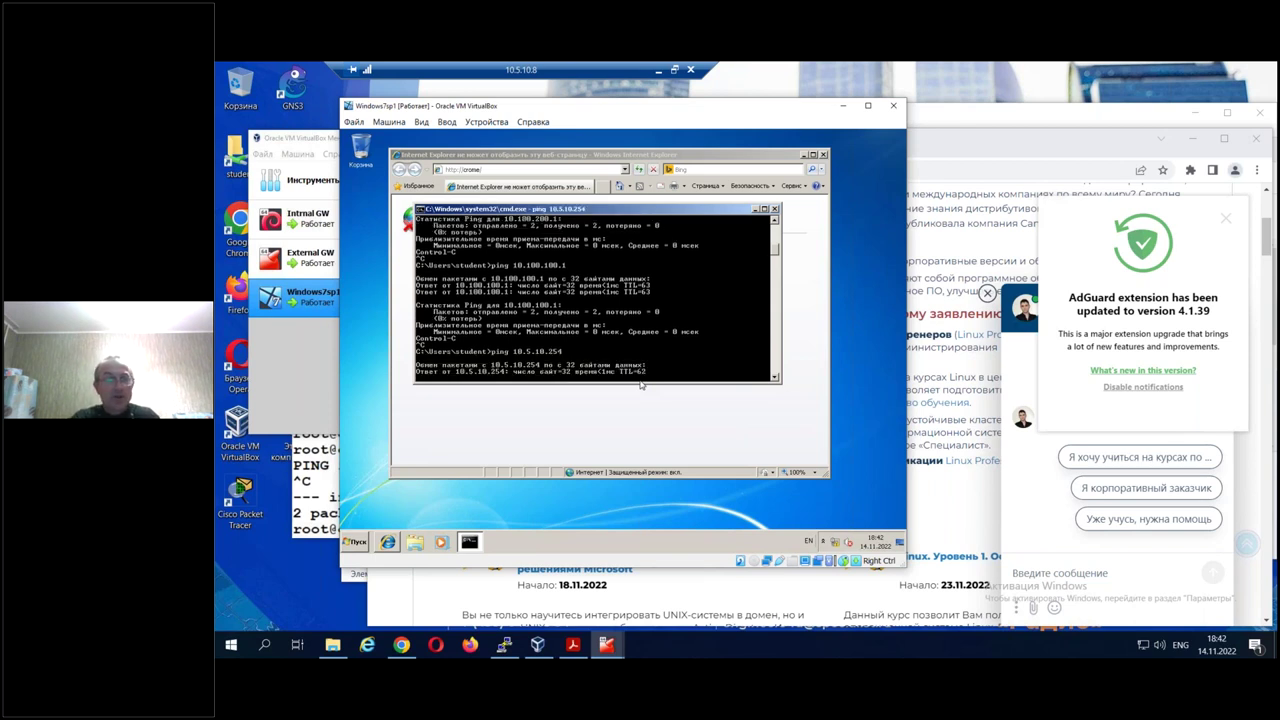
key("ctrl+c")
key("Up")
key("BackSpace")
key("BackSpace")
key("BackSpace")
key("BackSpace")
key("BackSpace")
key("BackSpace")
key("BackSpace")
key("BackSpace")
key("BackSpace")
key("BackSpace")
key("BackSpace")
type("1.1.1.1")
key("Return")
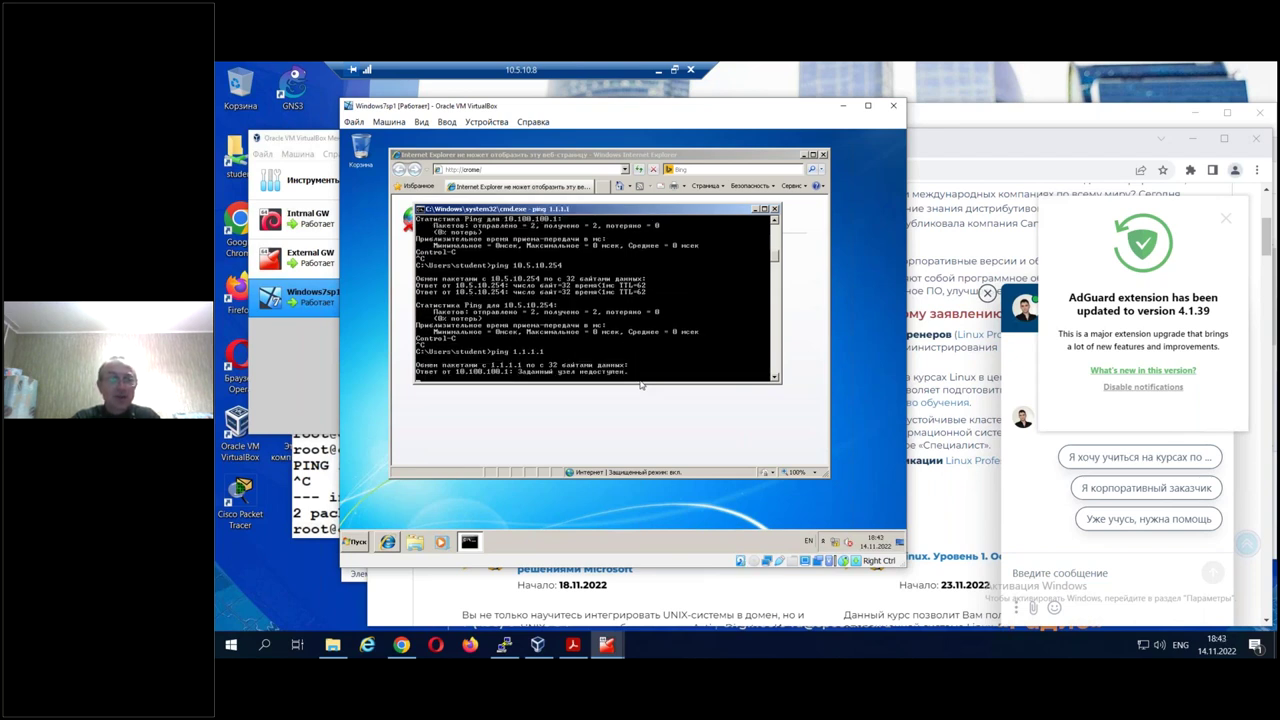
key("ctrl+c")
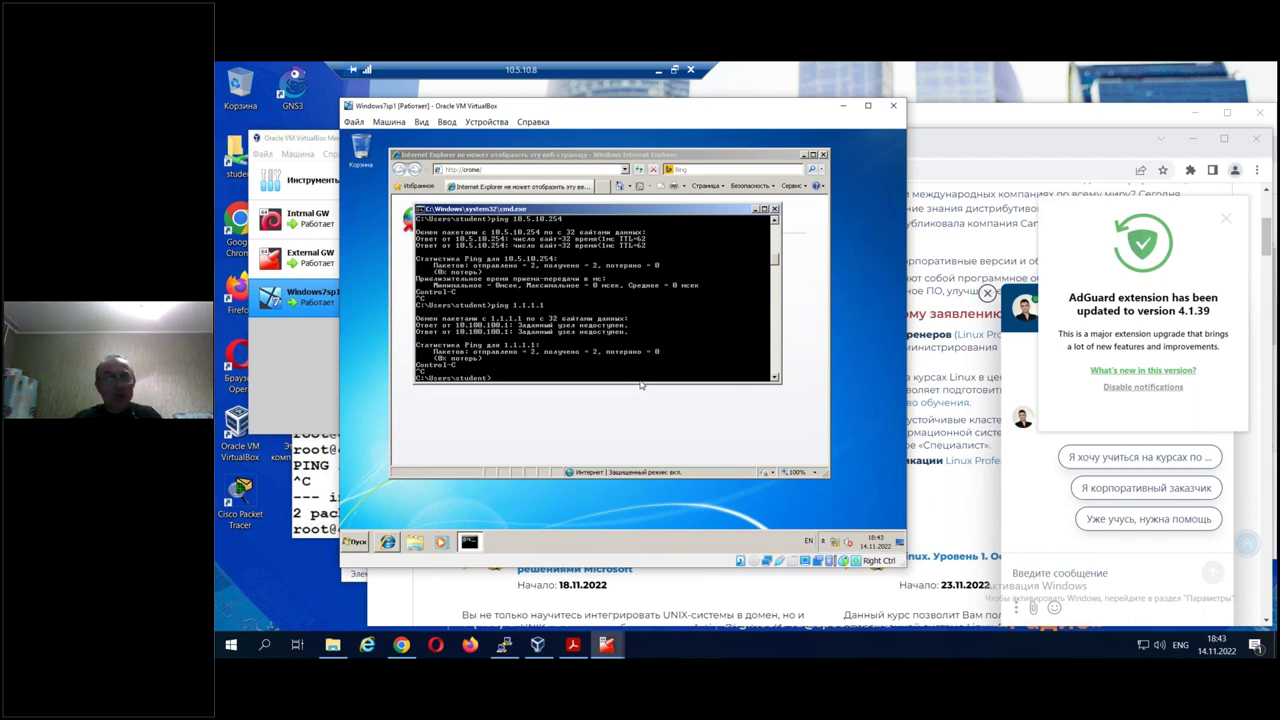
Point Internet Explorer at ya.ru and reposition its window
left_click(516, 170)
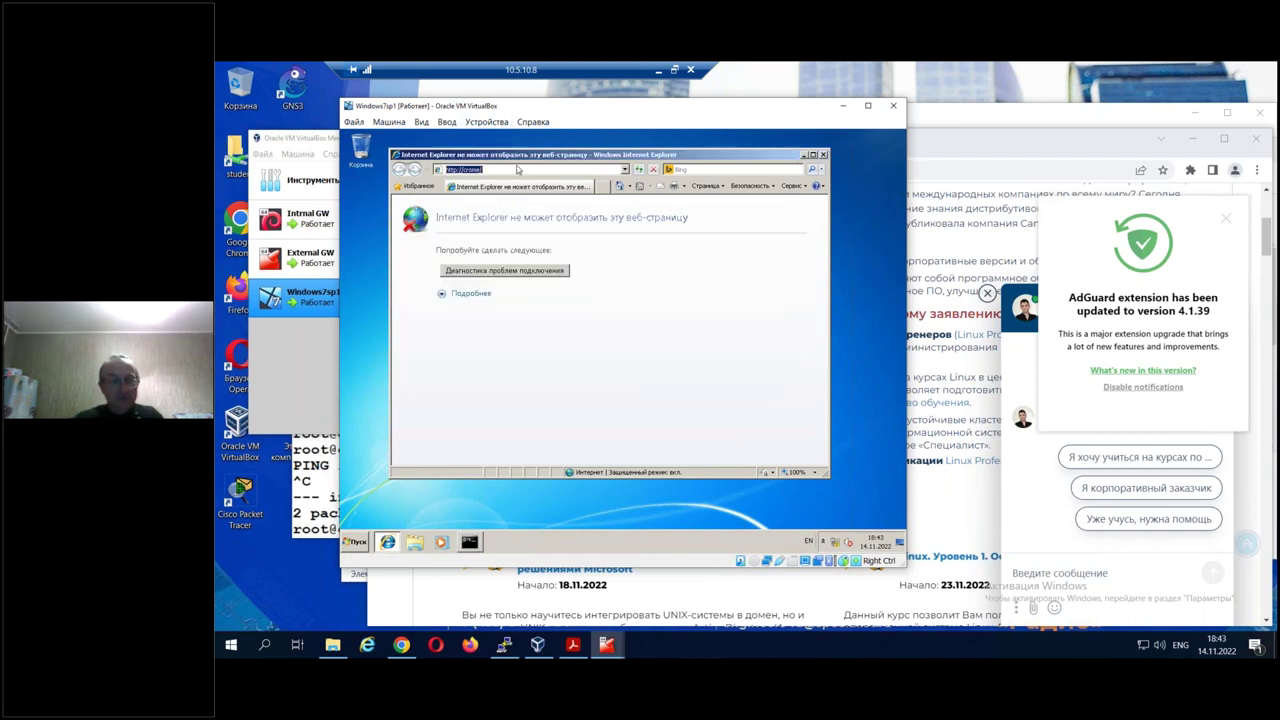
type("ya")
key("shift+Return")
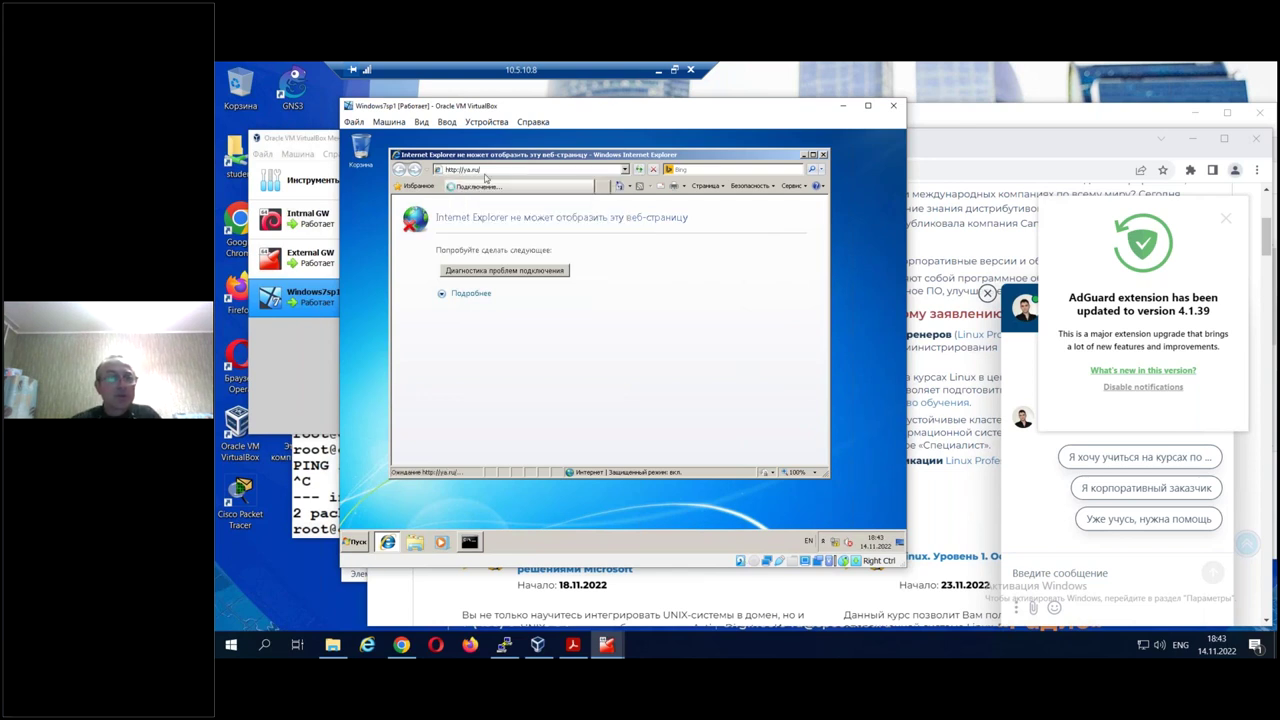
left_click_drag(510, 158, 548, 158)
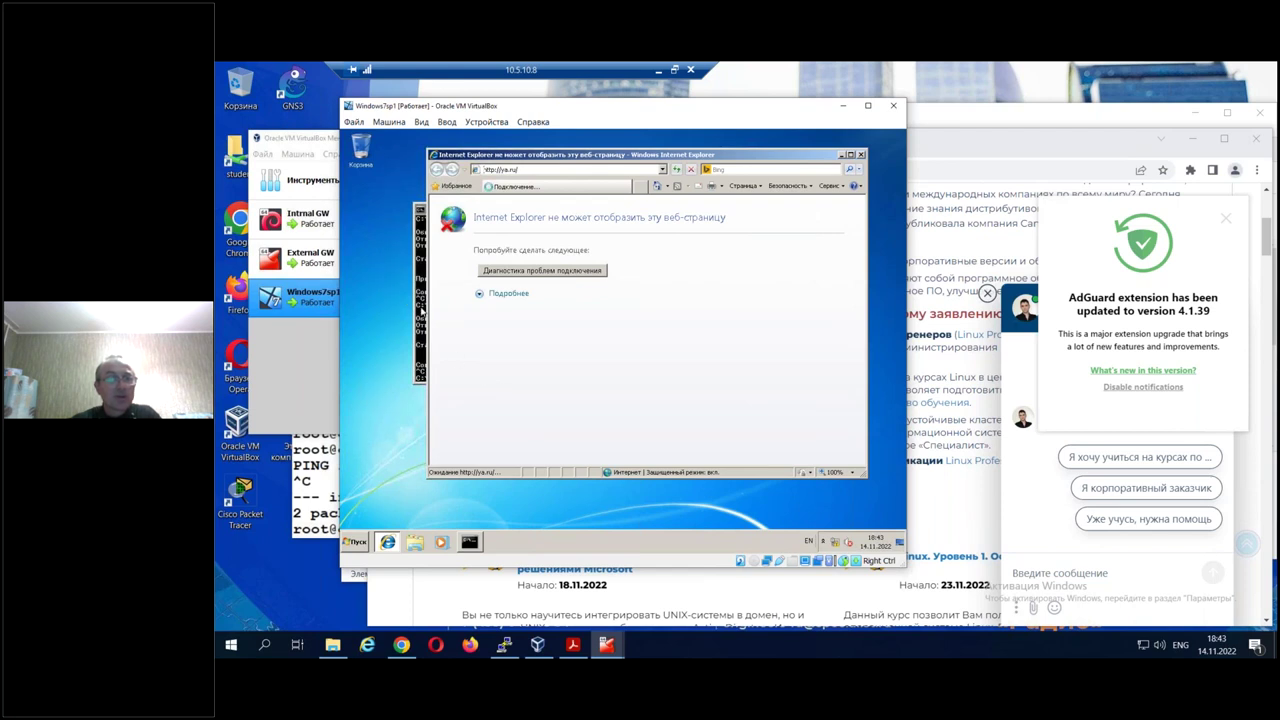
left_click_drag(590, 162, 614, 161)
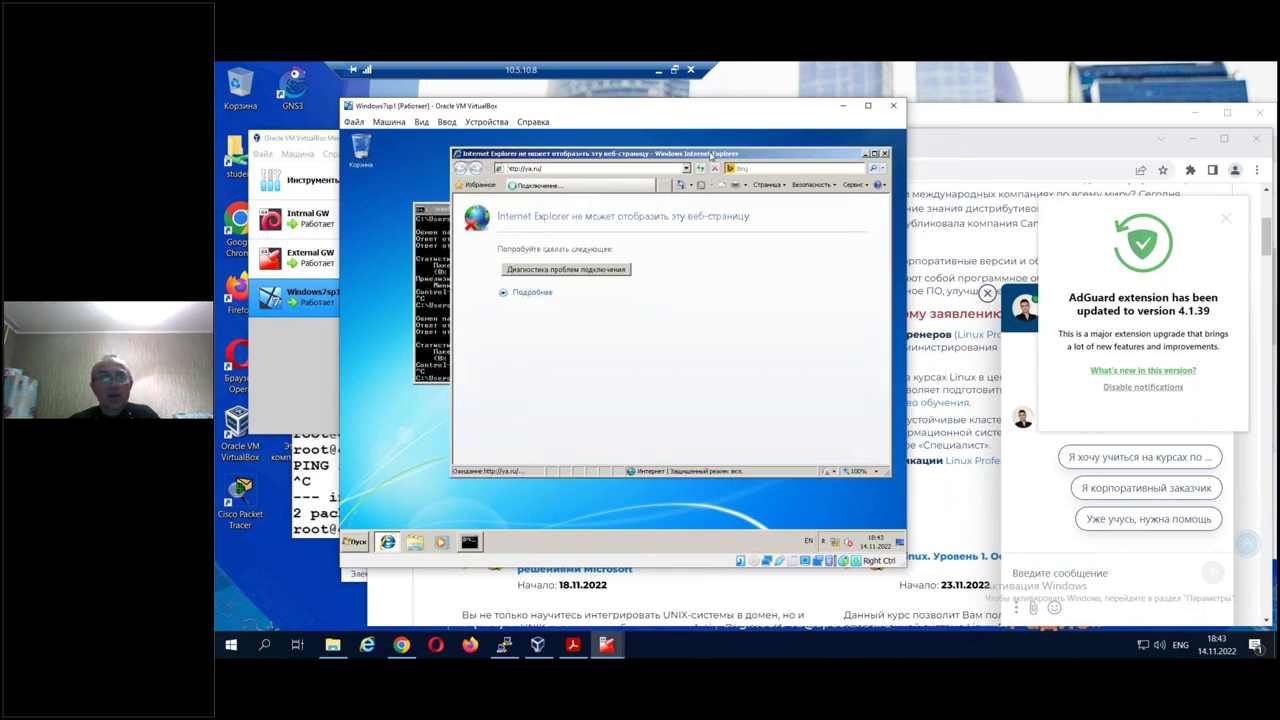
left_click_drag(712, 158, 689, 147)
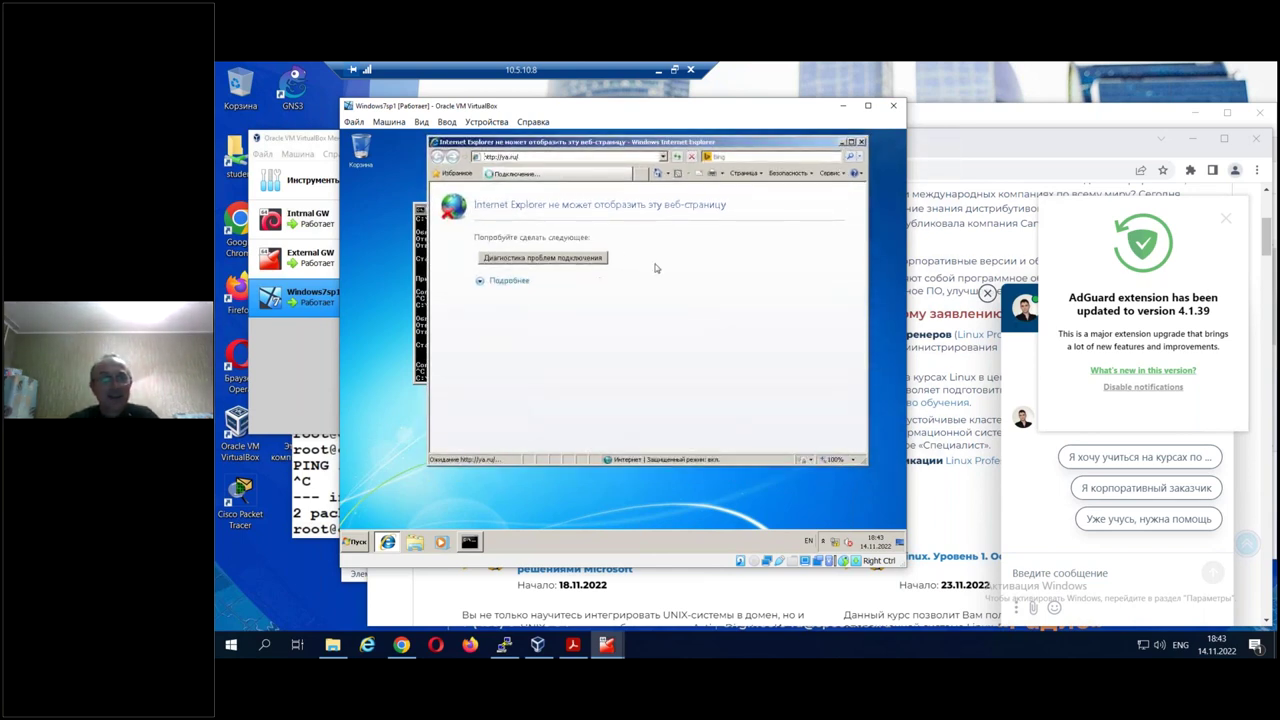
left_click_drag(798, 144, 810, 161)
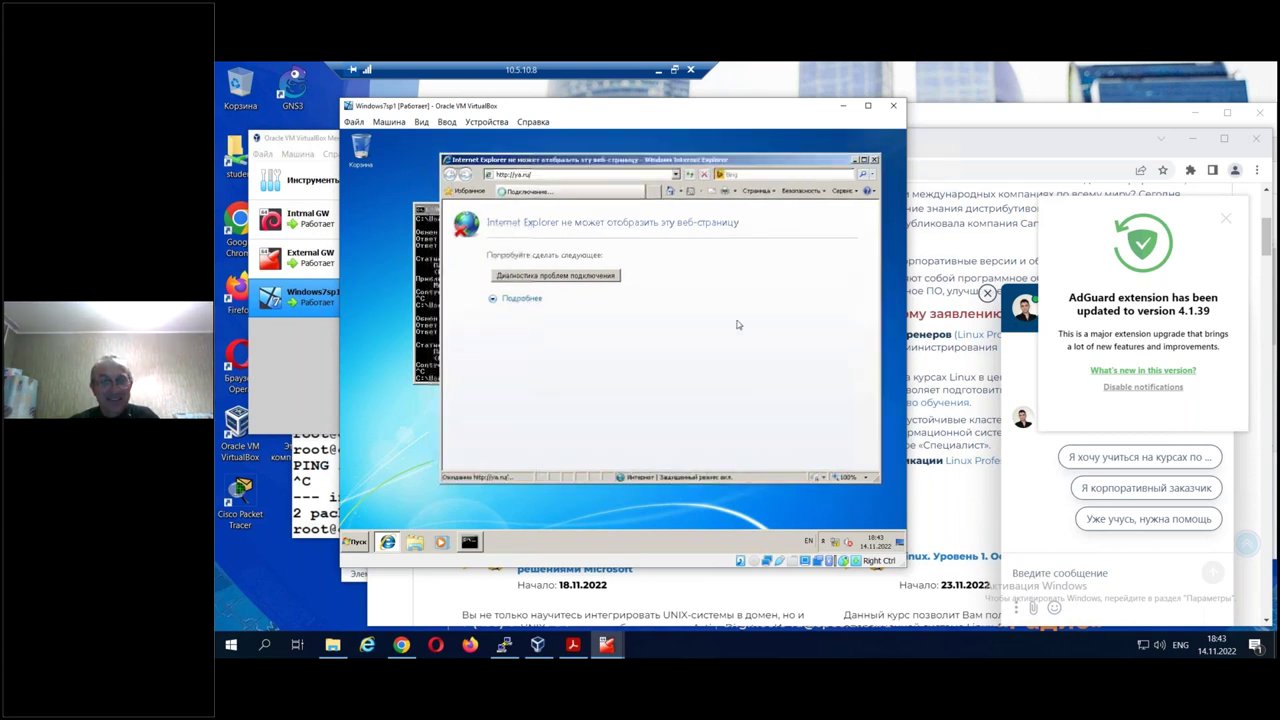
Close and reopen Internet Explorer at ya.ru, then return to the command prompt
left_click(875, 159)
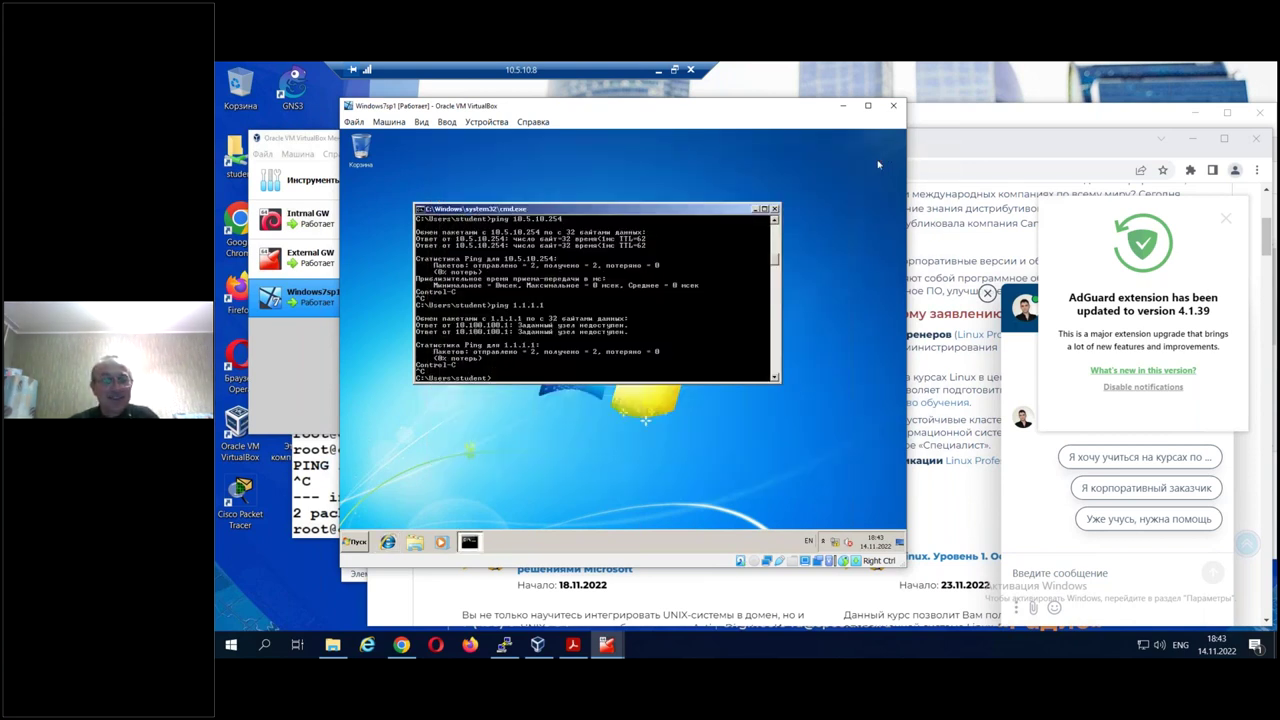
left_click(387, 542)
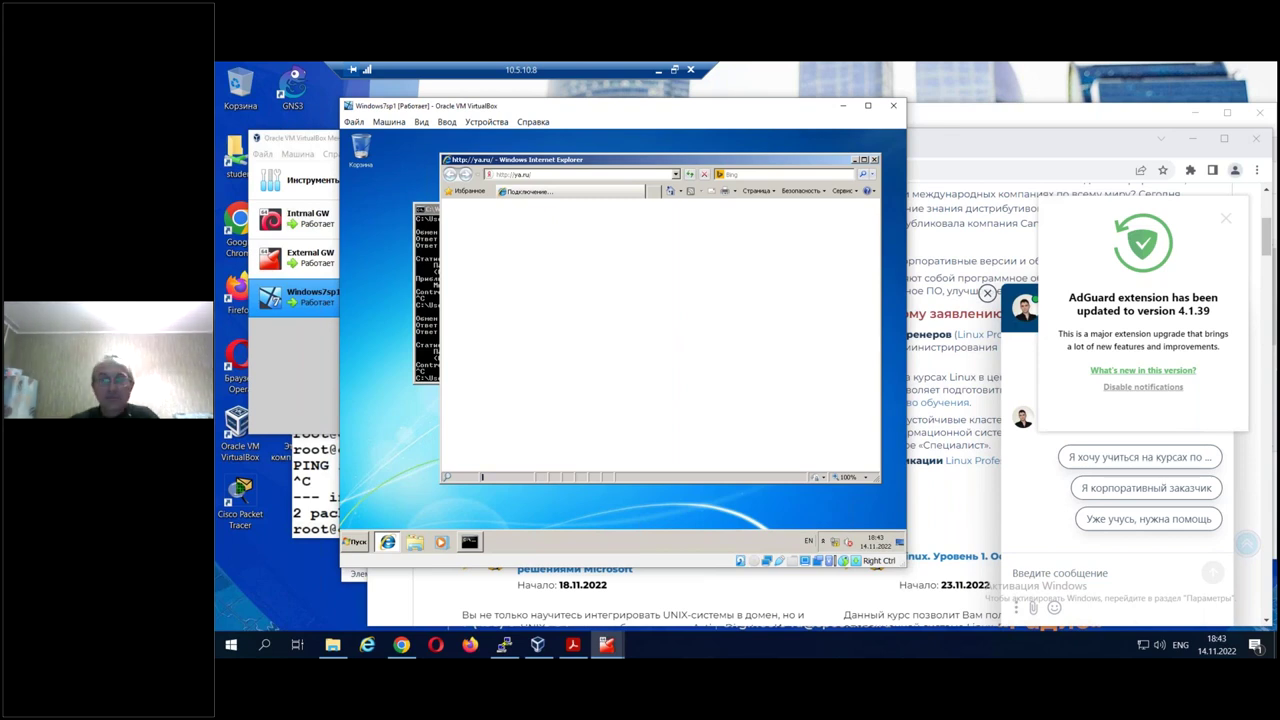
left_click_drag(796, 159, 740, 159)
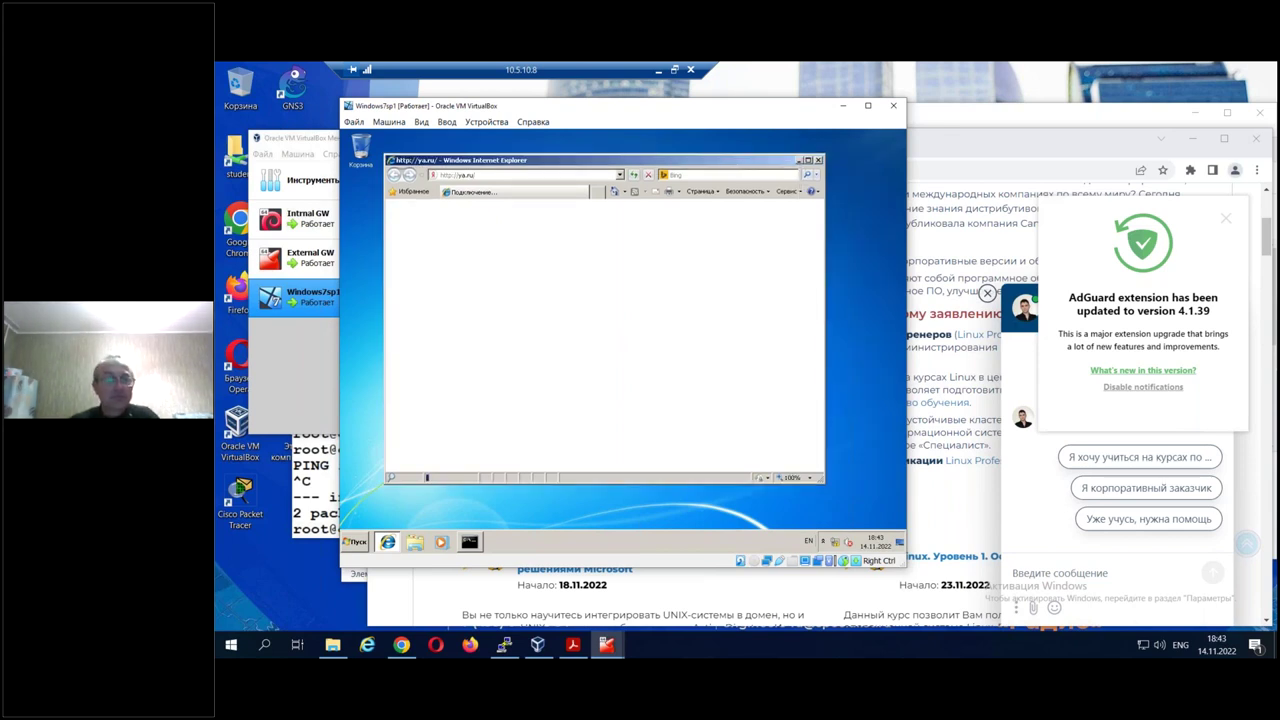
left_click(468, 542)
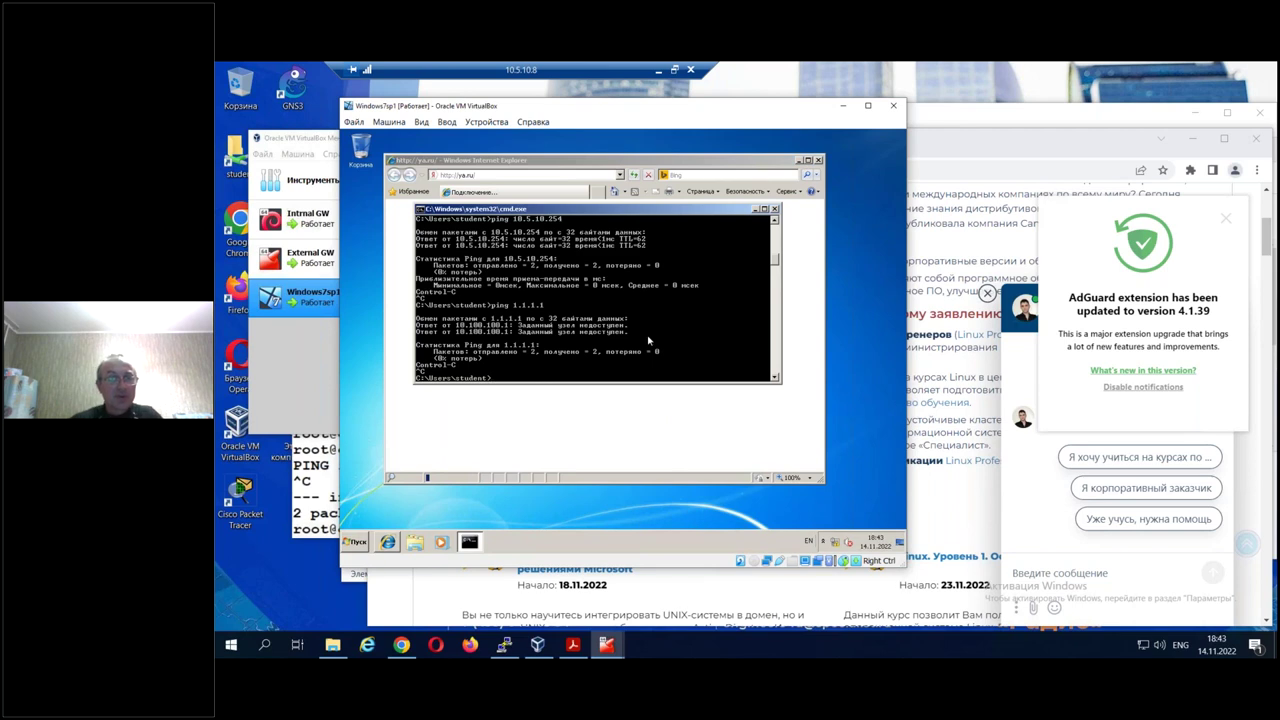
Rerun the ping to 10.5.10.254 in cmd, stop it, then switch to PuTTY on extgate
type("ipconfig")
key("Escape")
type("ping 10.100.100.1")
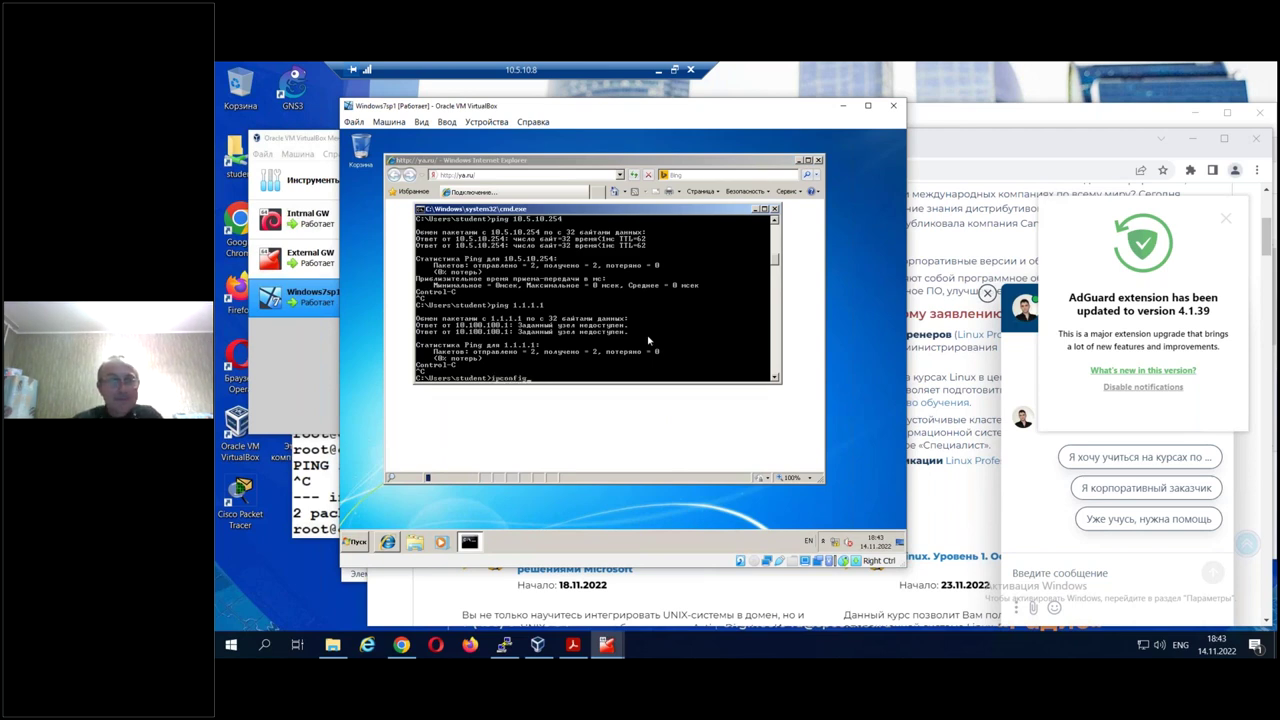
key("Down")
key("Return")
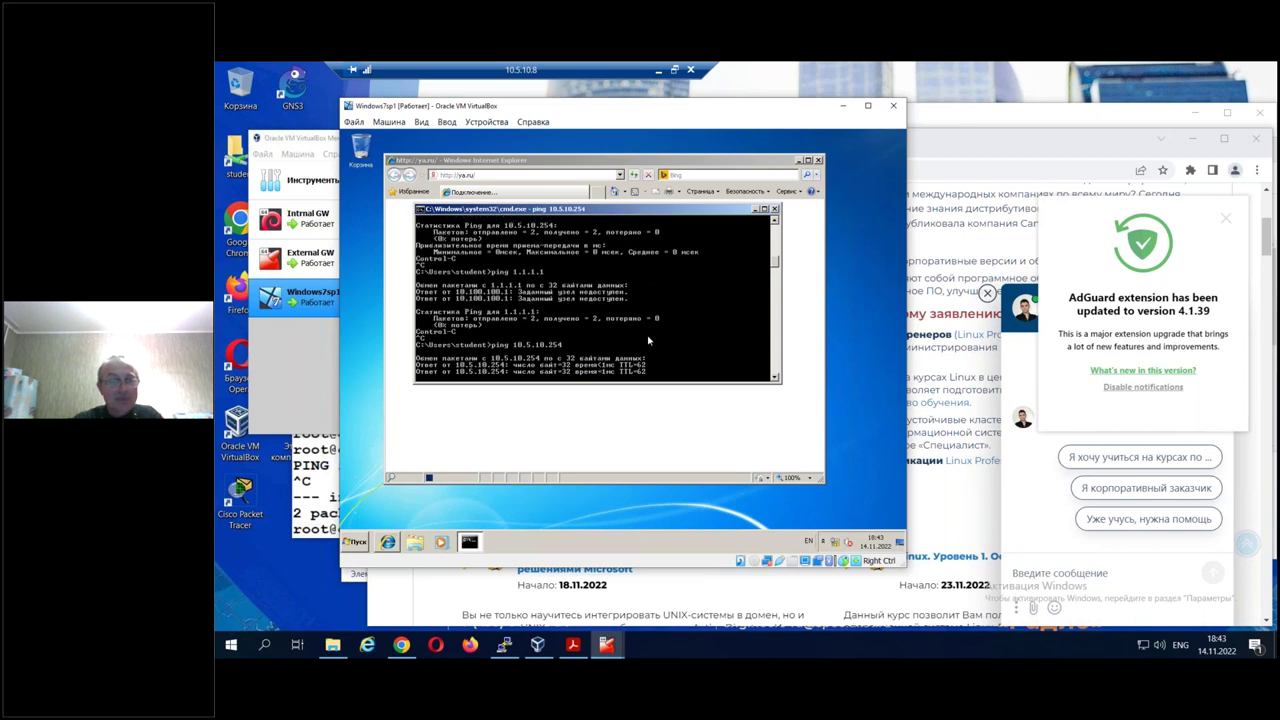
key("ctrl+c")
key("Up")
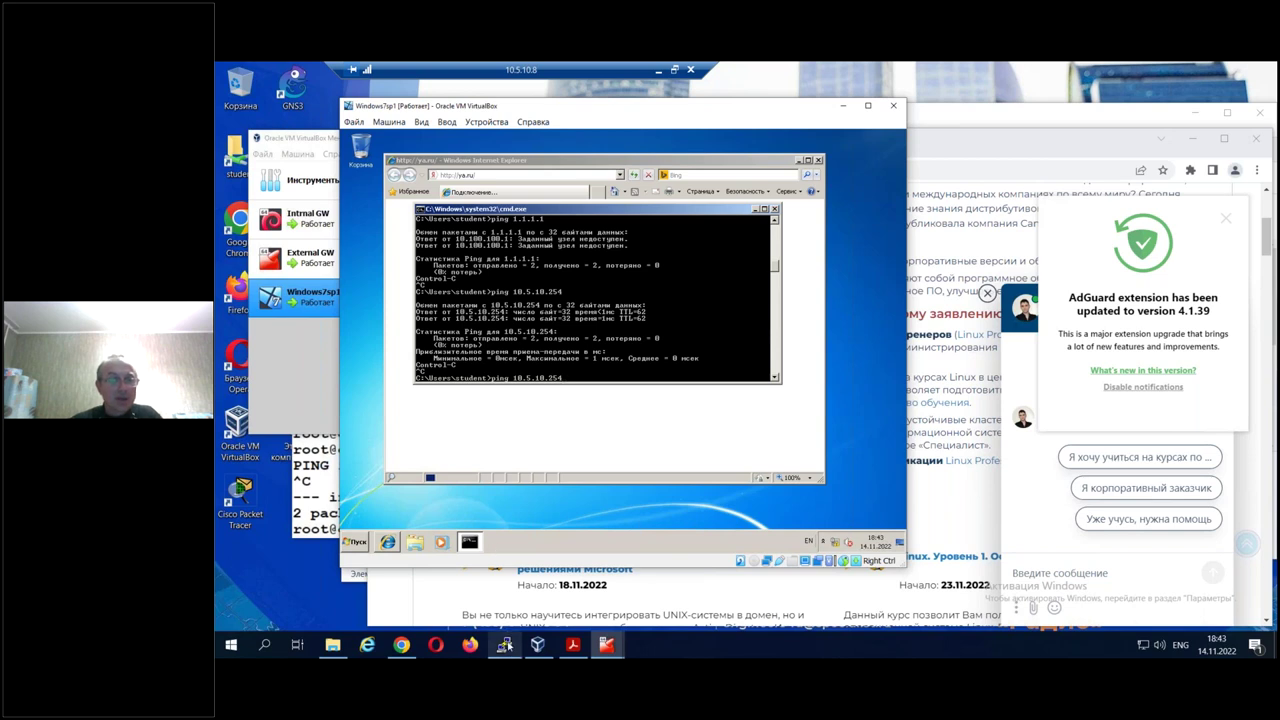
left_click(504, 645)
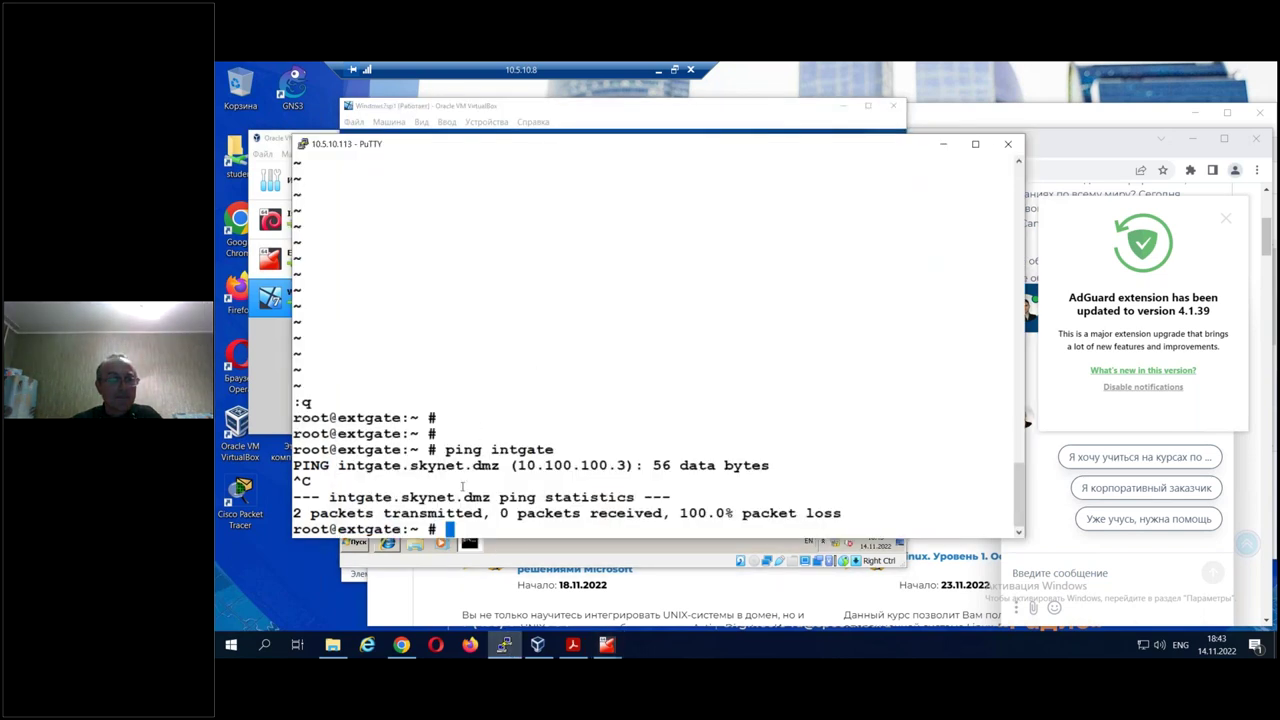
Connect Remote Desktop to 10.5.10.5 and sign in with the Administrator password
left_click(659, 72)
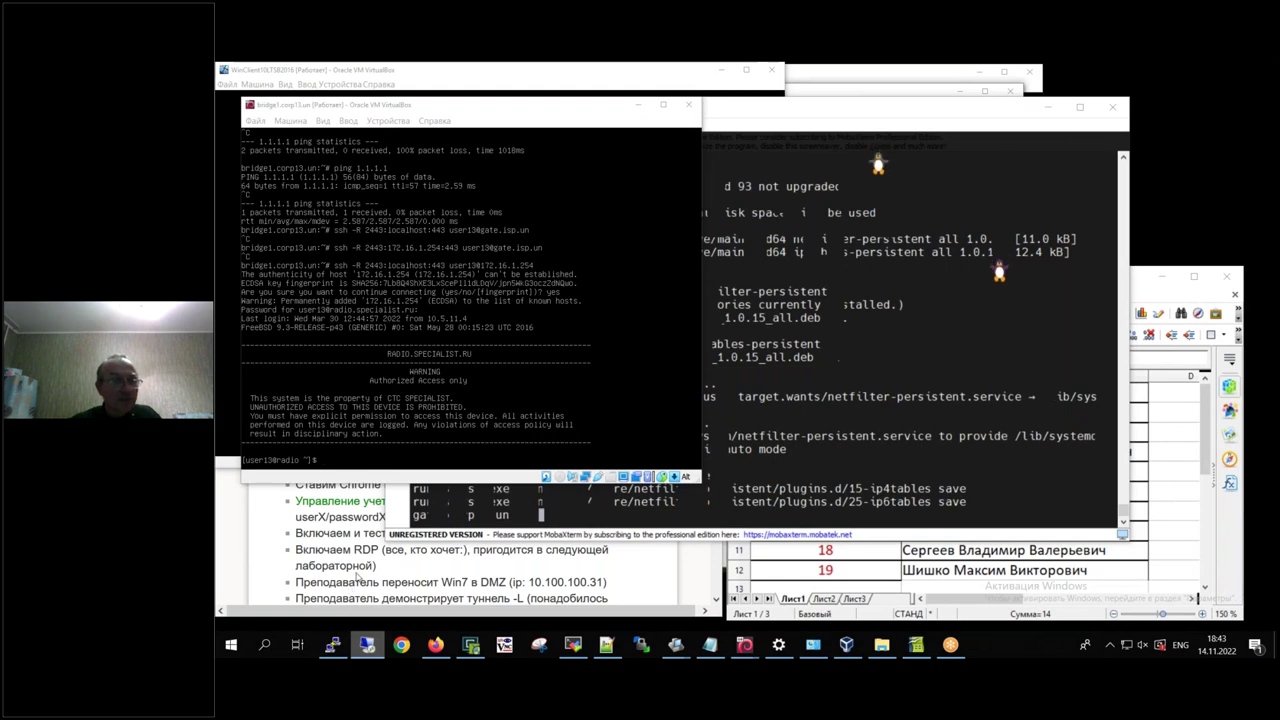
left_click(722, 245)
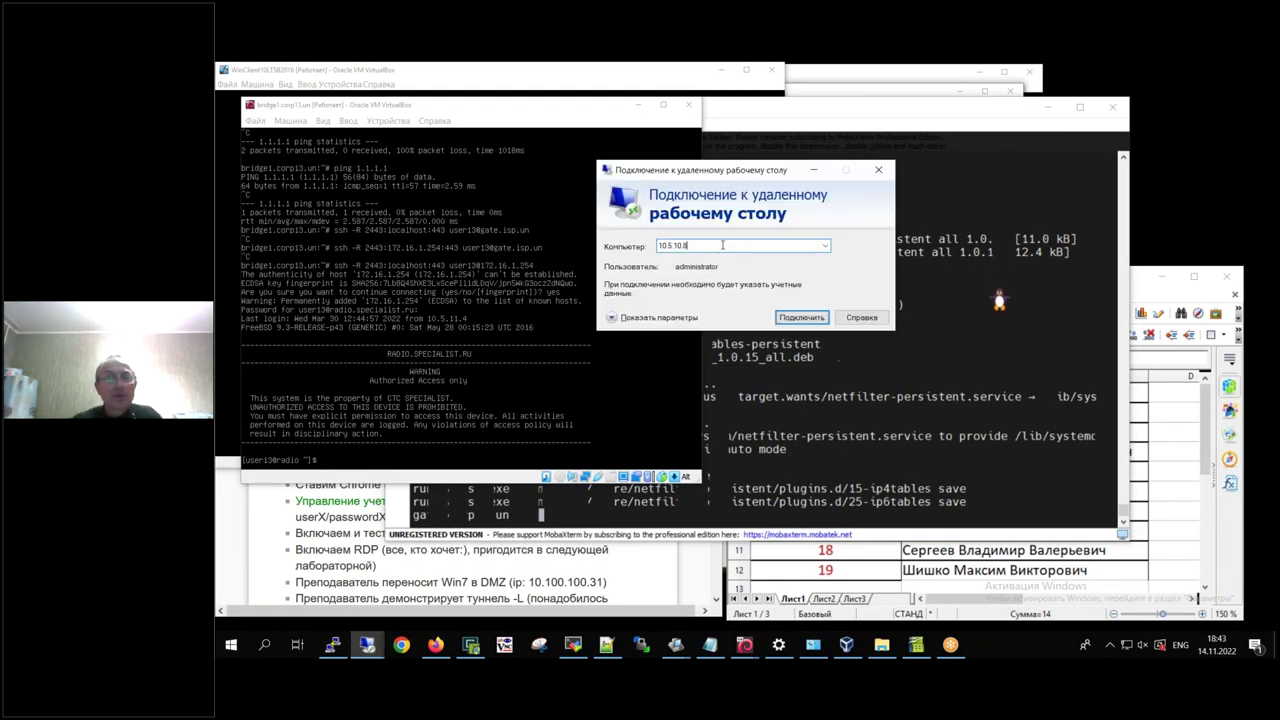
key("BackSpace")
type("5")
key("Return")
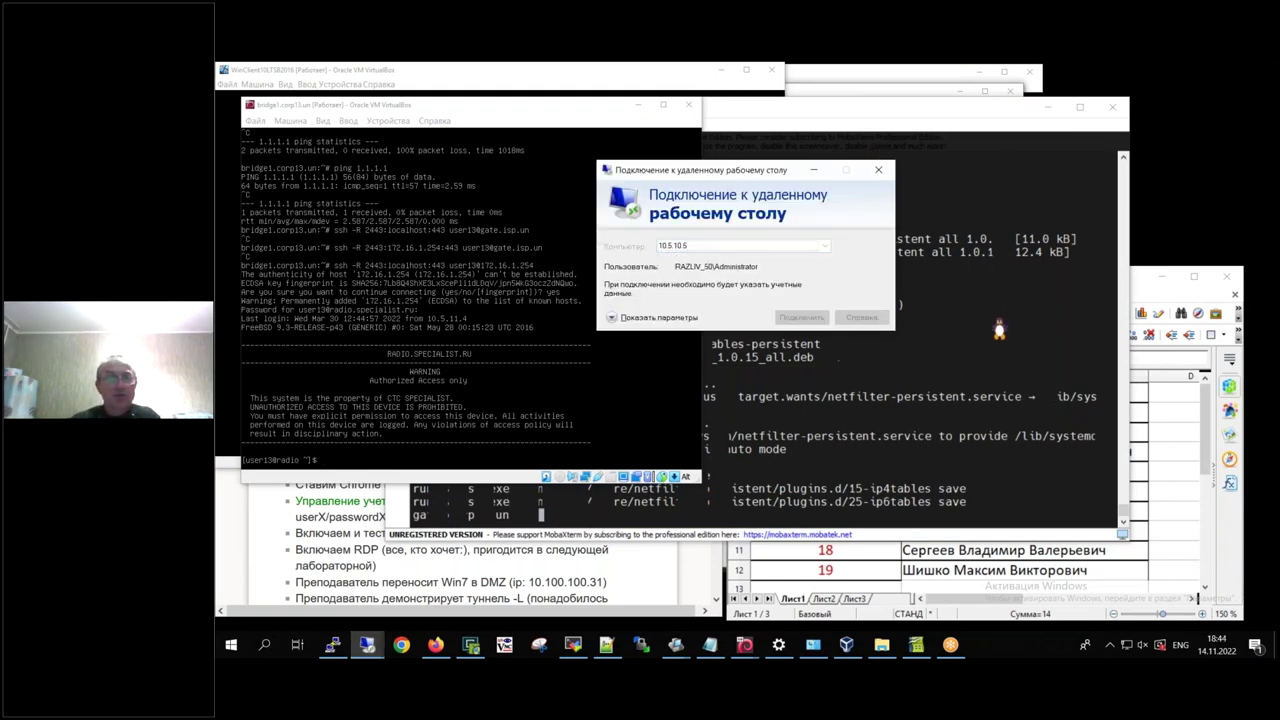
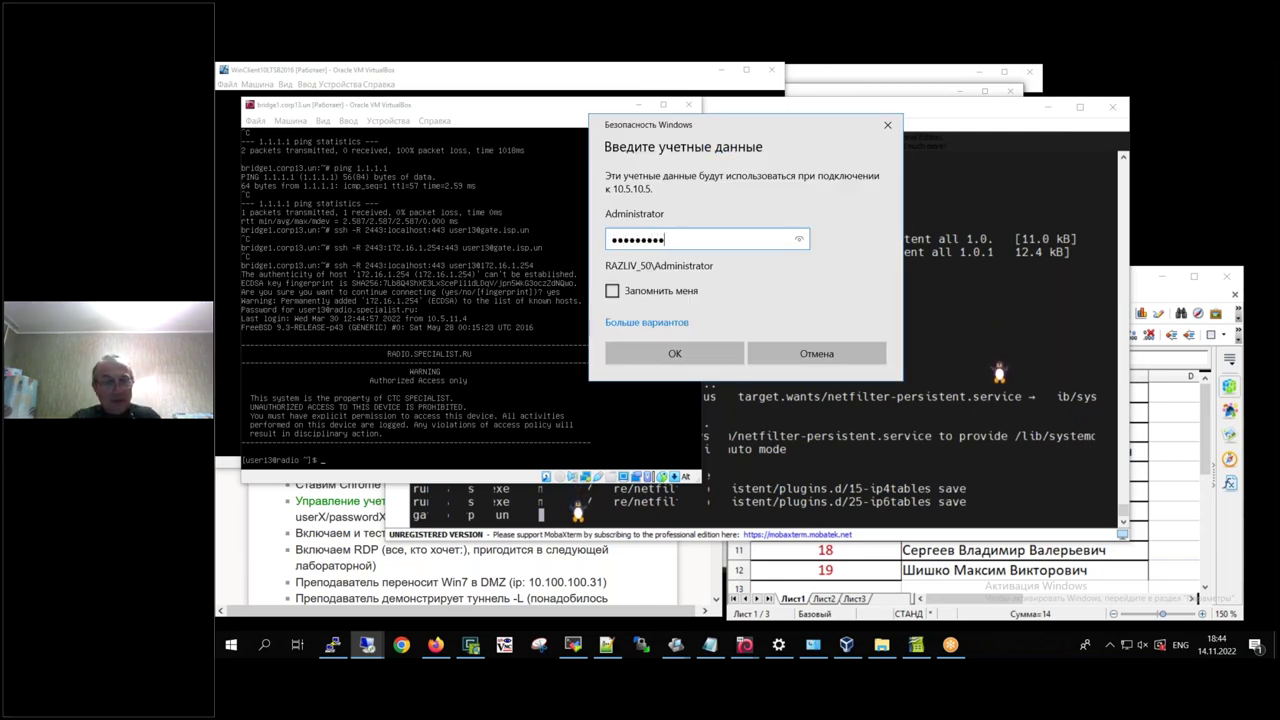
key("Return")
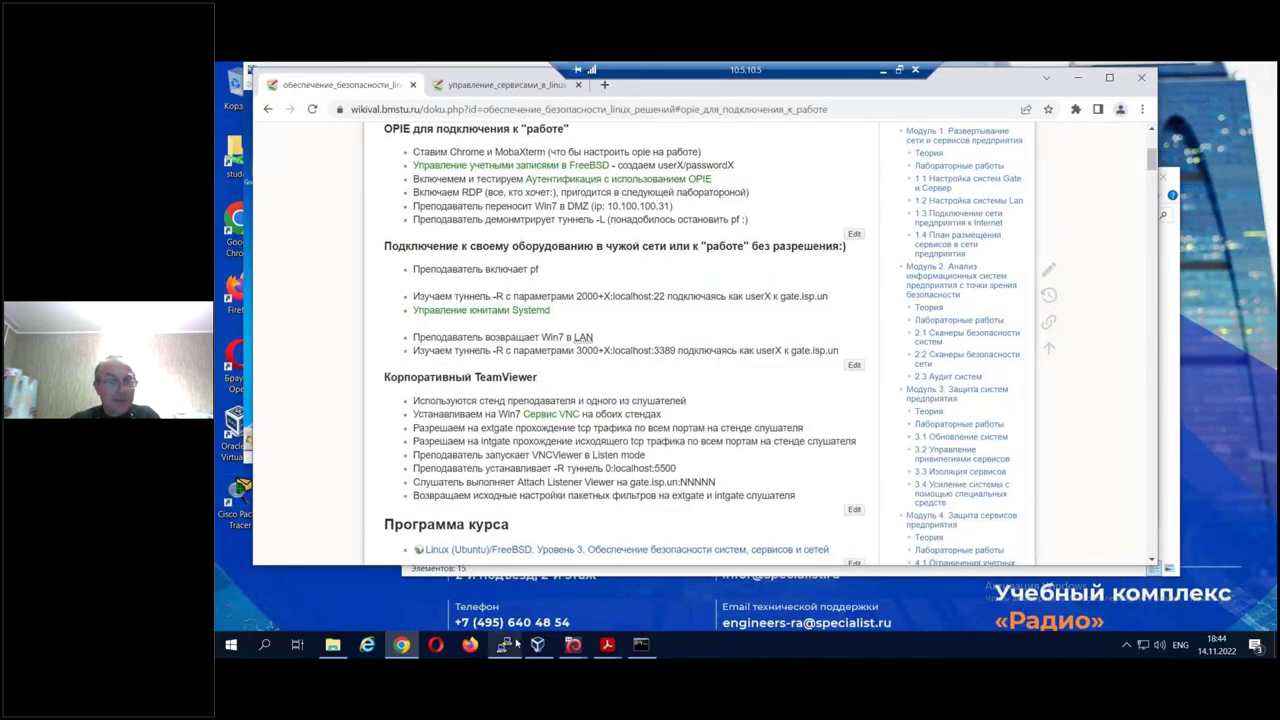
Log out of intgate, become root on extgate with su -, and run ifconfig
left_click(503, 644)
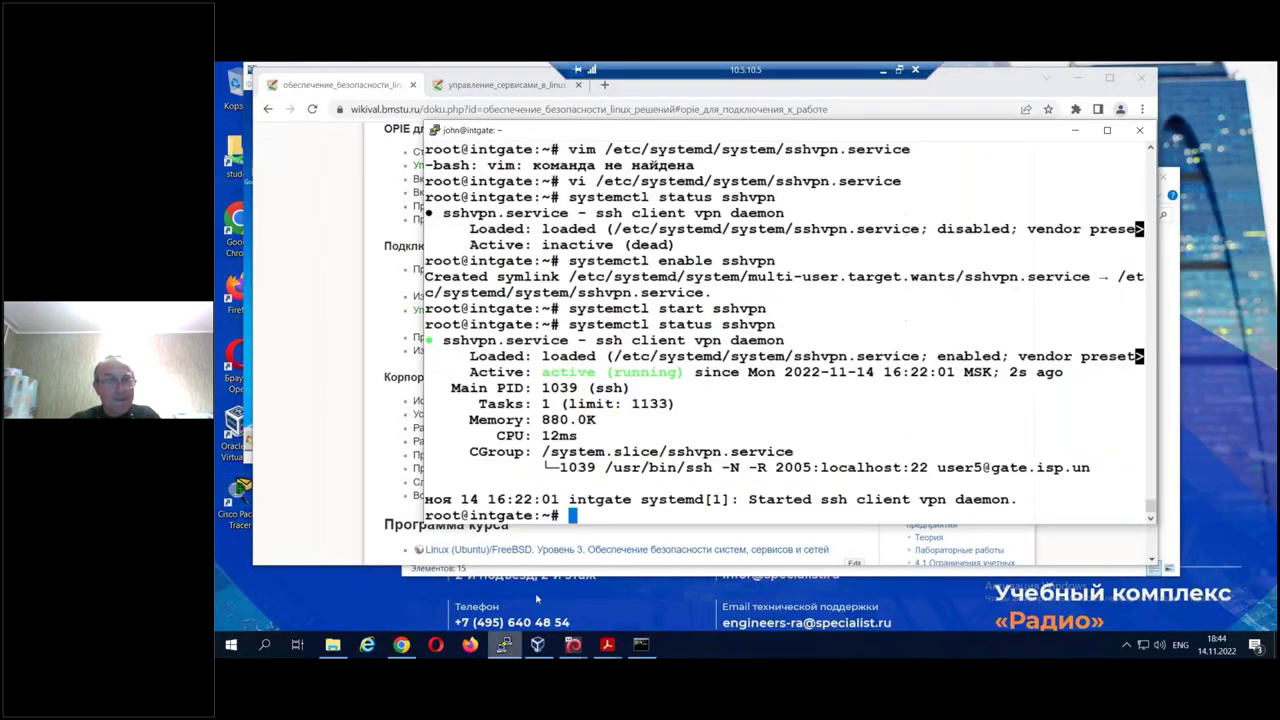
key("ctrl+d")
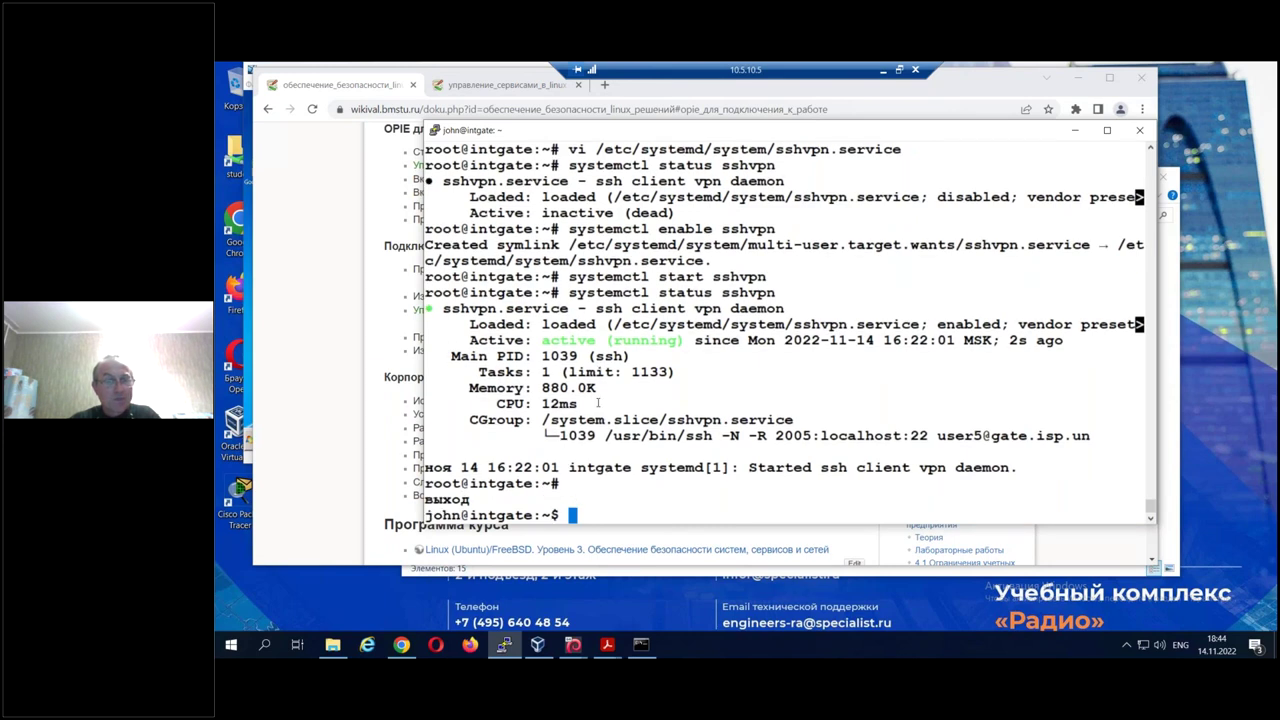
key("ctrl+d")
type("su -")
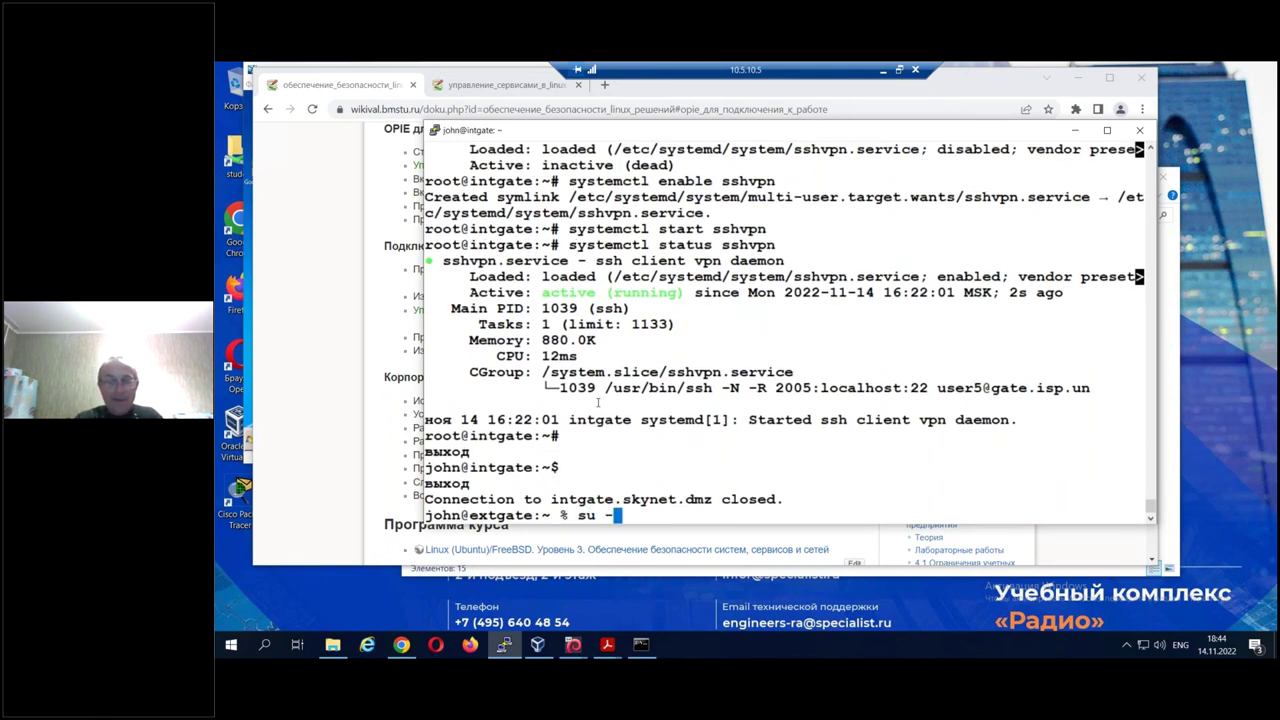
key("Return")
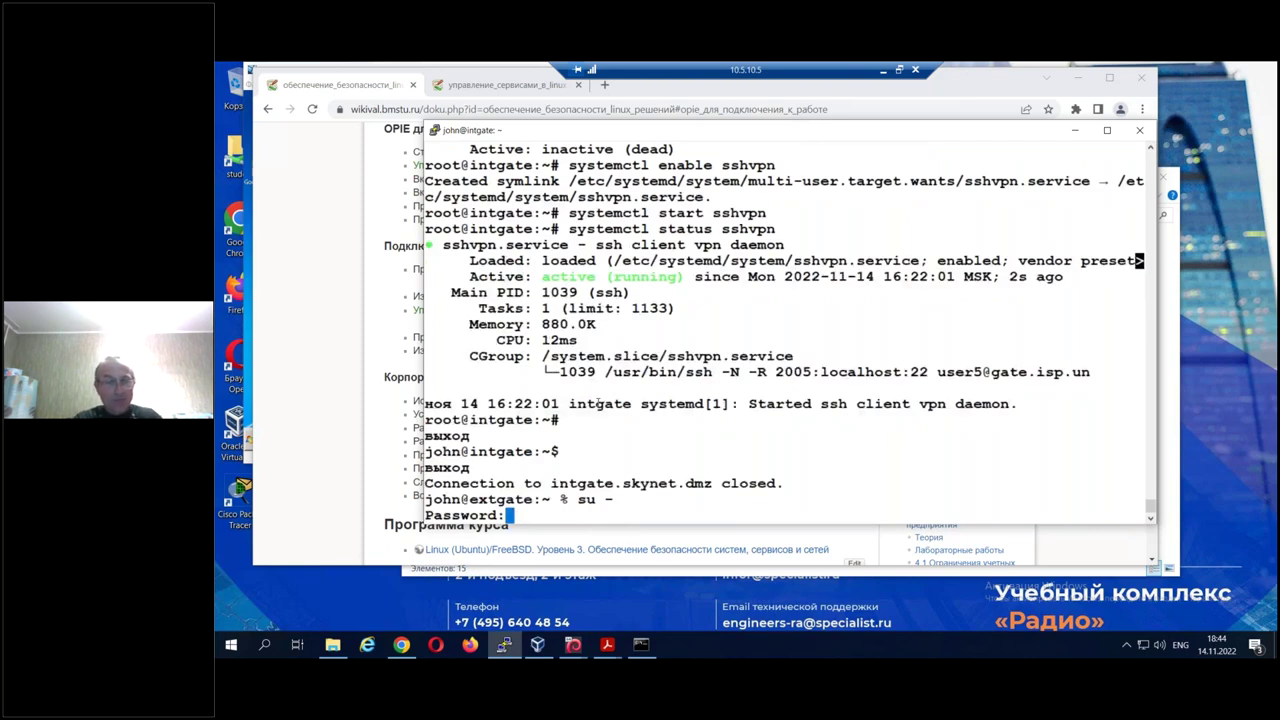
key("Return")
type("ifconfig")
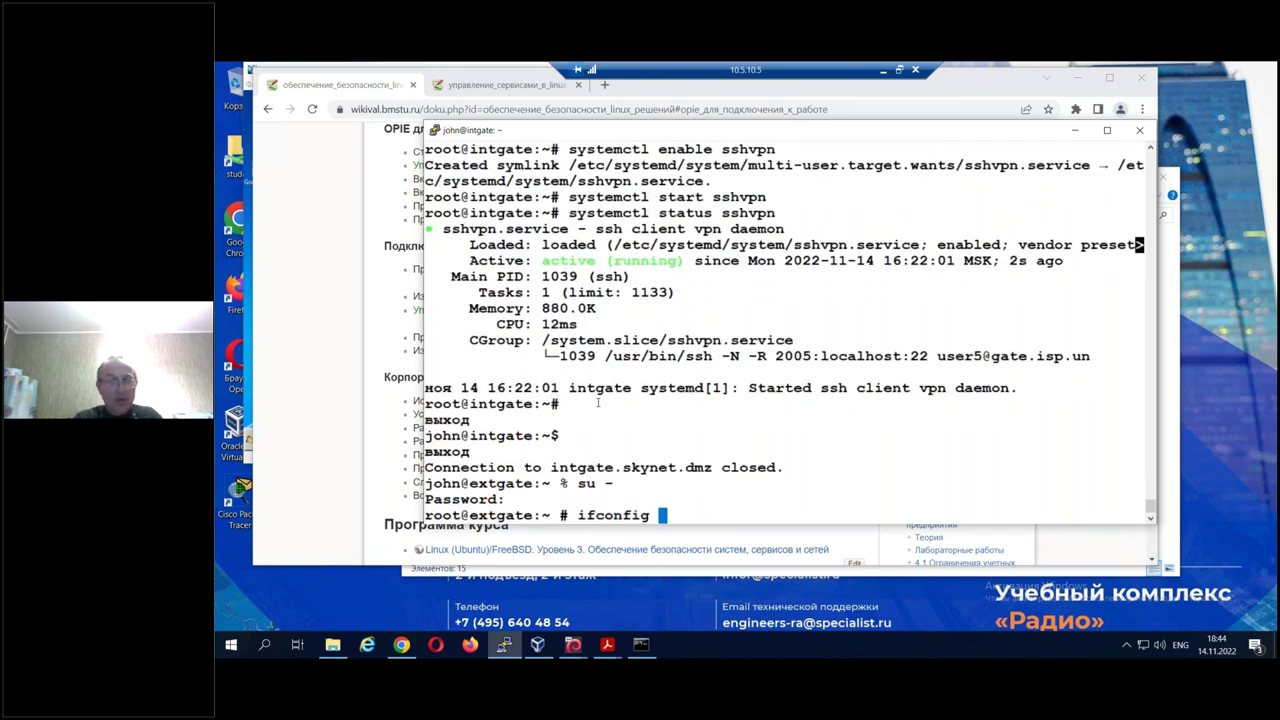
key("Return")
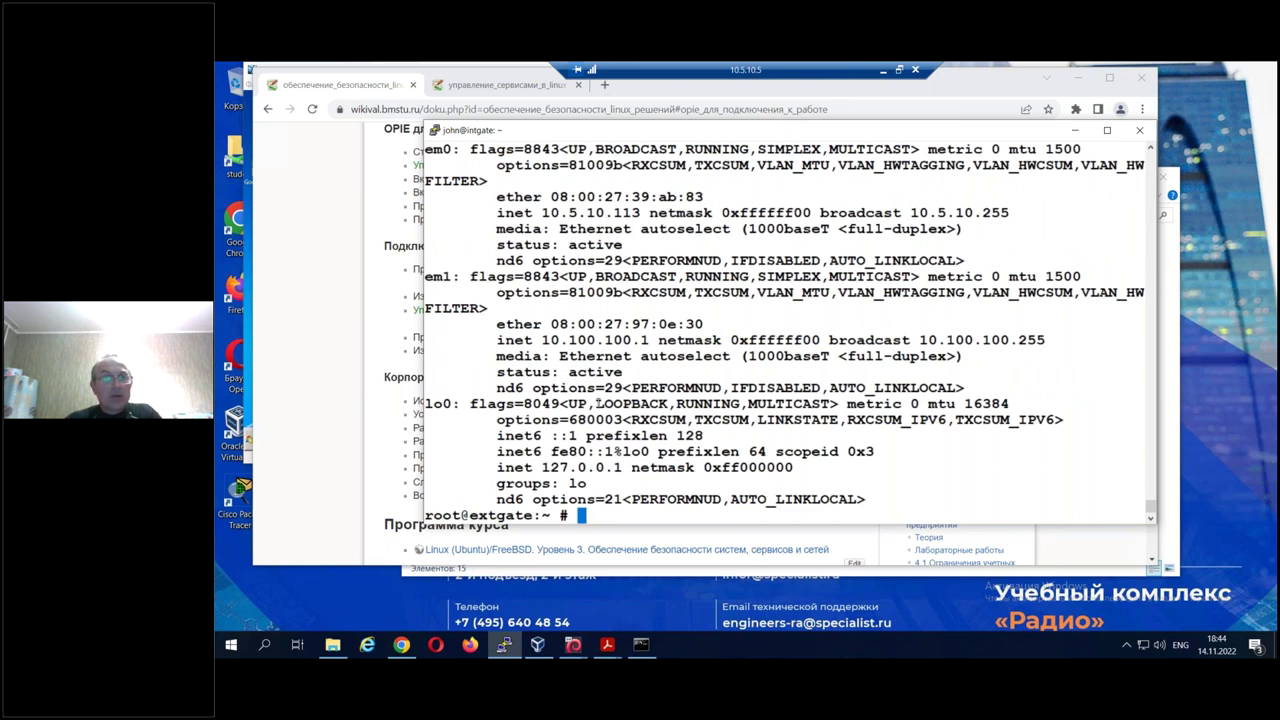
Halt extgate with init 0 and take the remote desktop out of full screen
type("int")
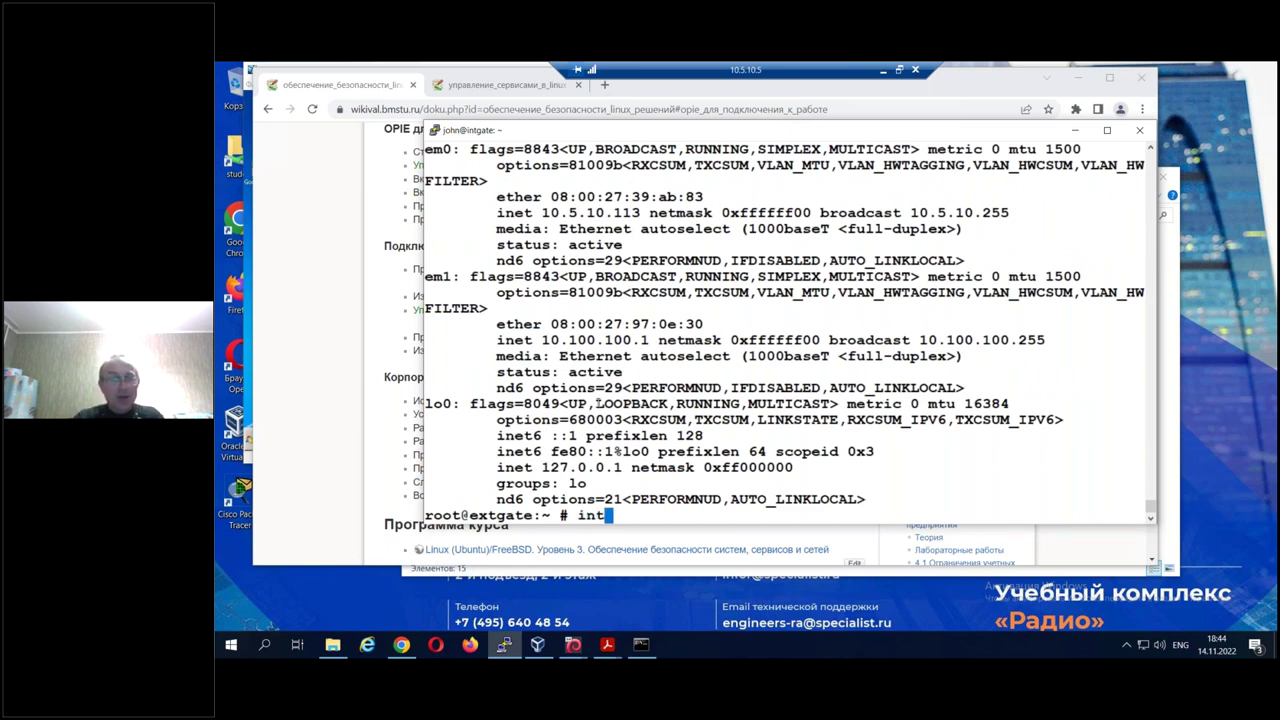
type("it 13")
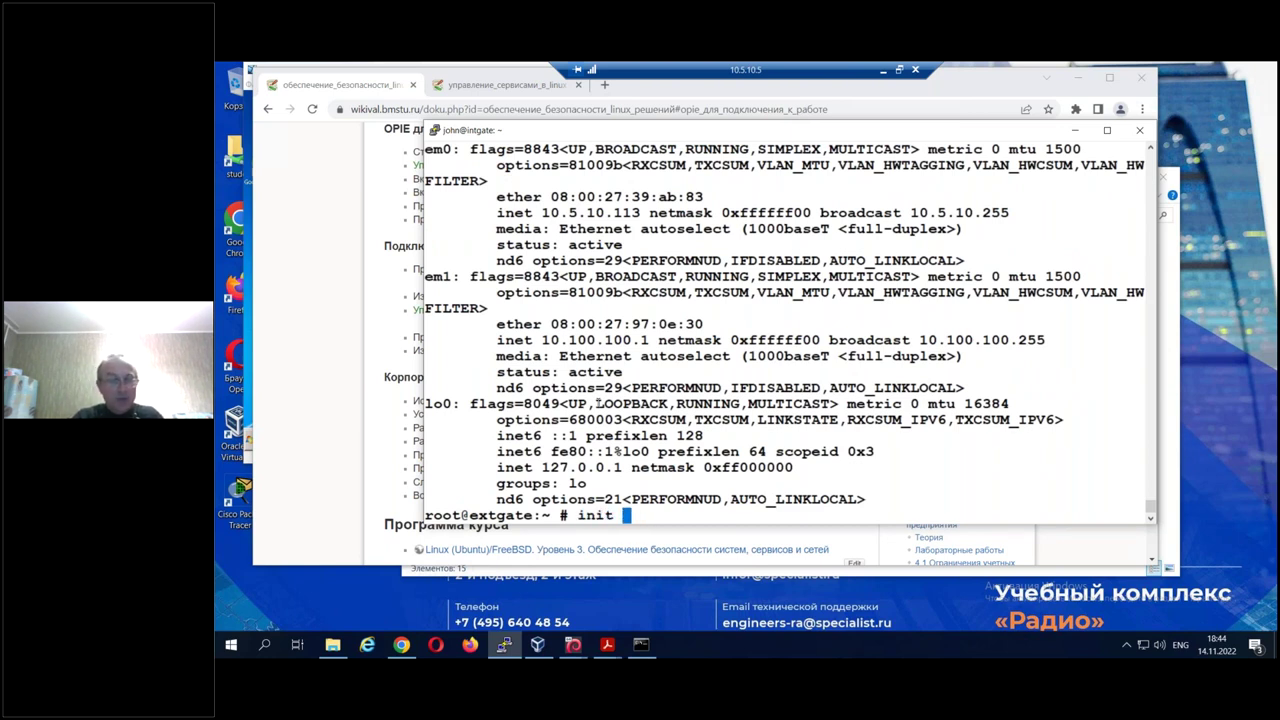
key("BackSpace")
key("BackSpace")
type("0")
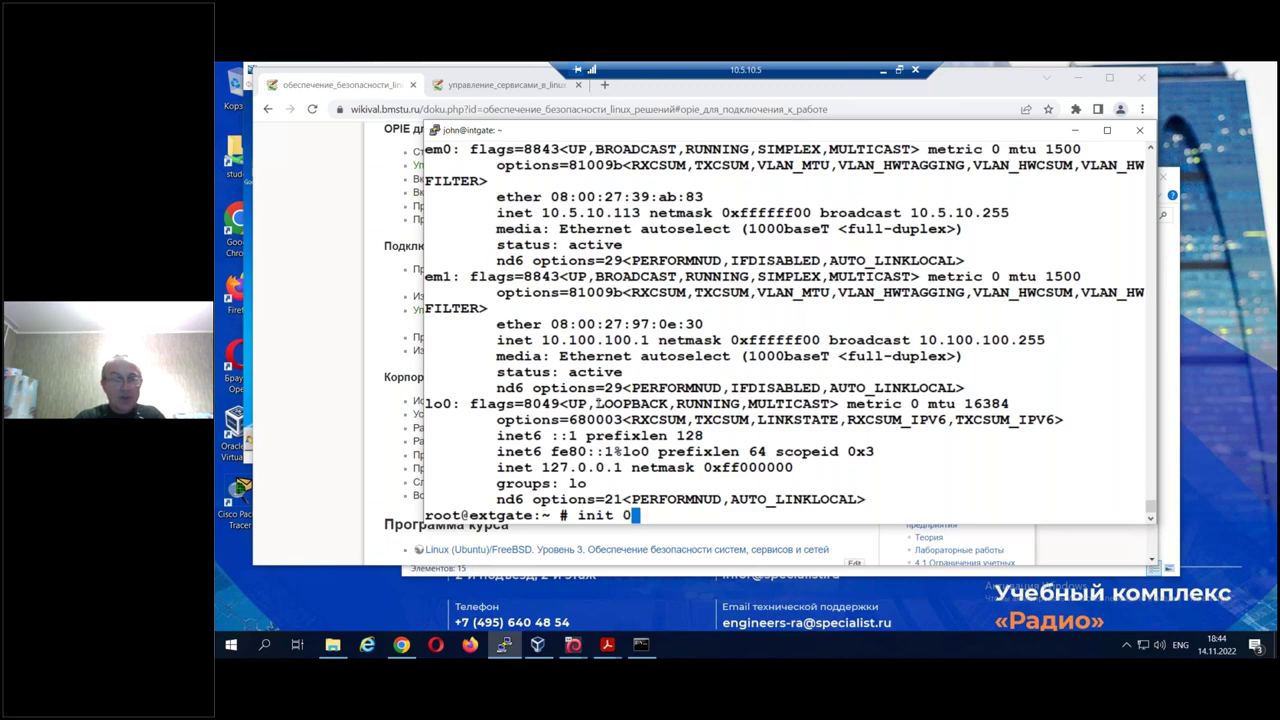
key("Return")
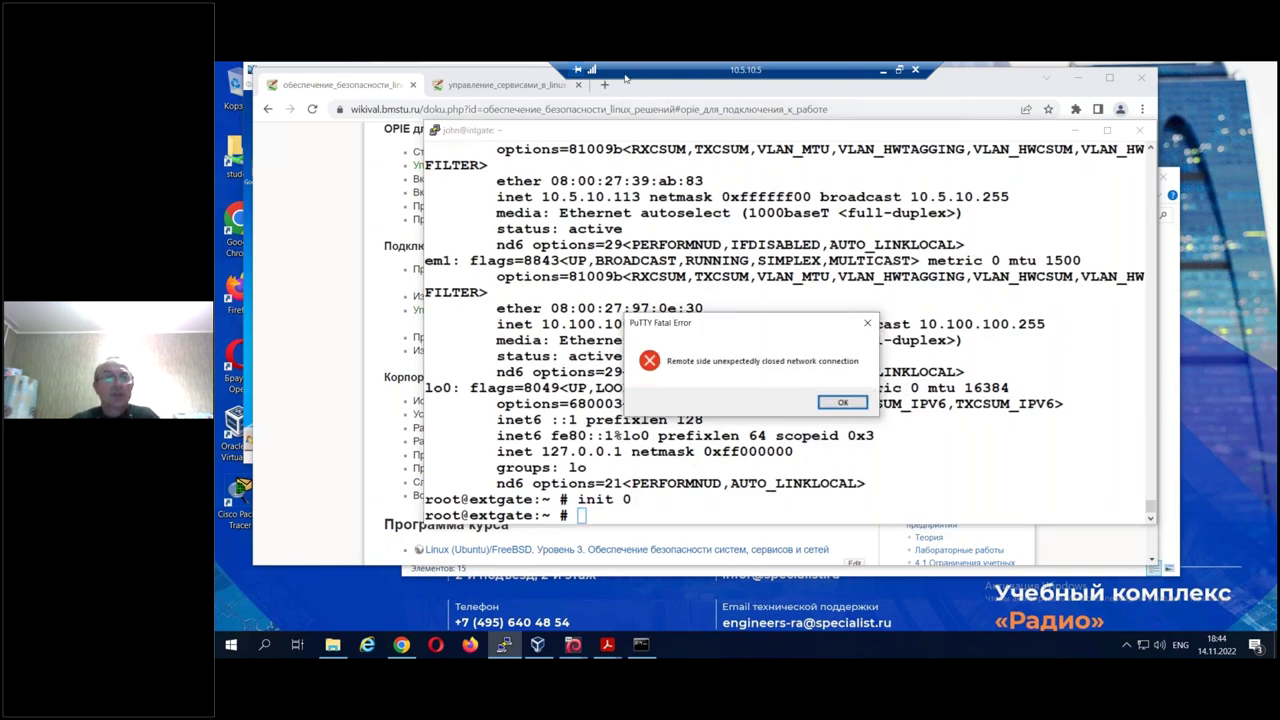
key("ctrl+alt+Break")
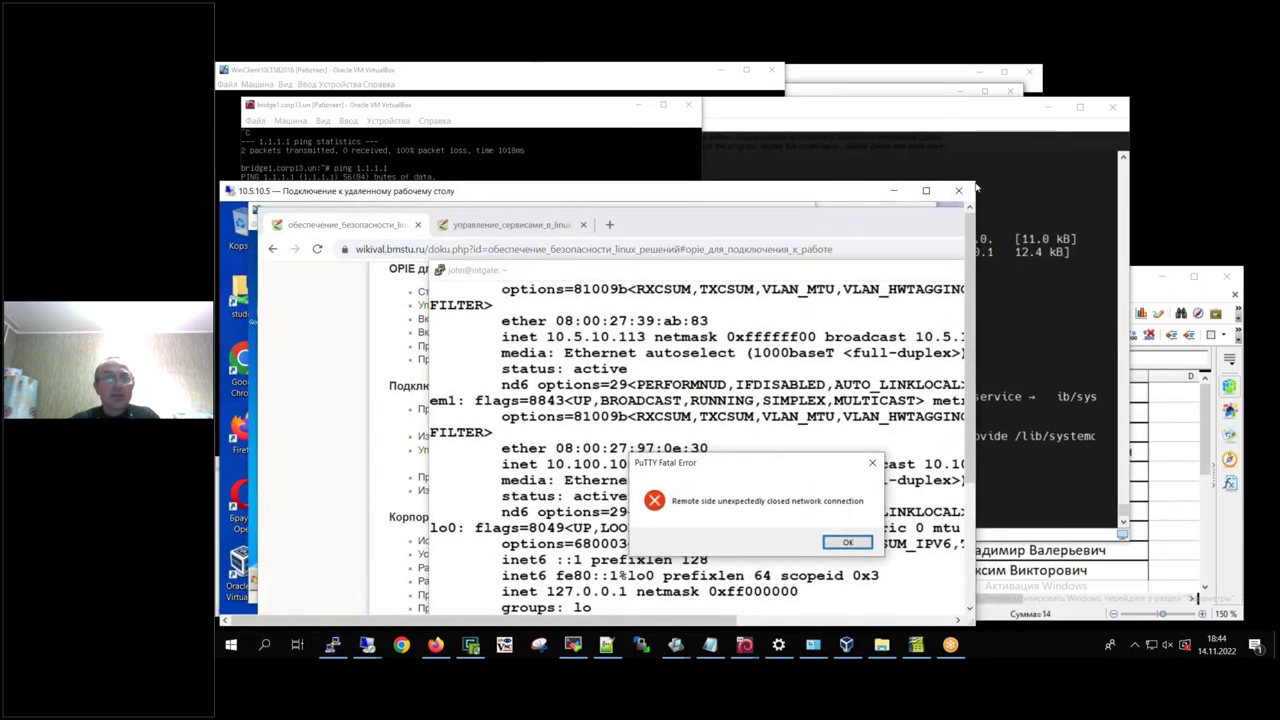
Close the error and RDP window, then ping ya.ru from extgate, which fails
key("Return")
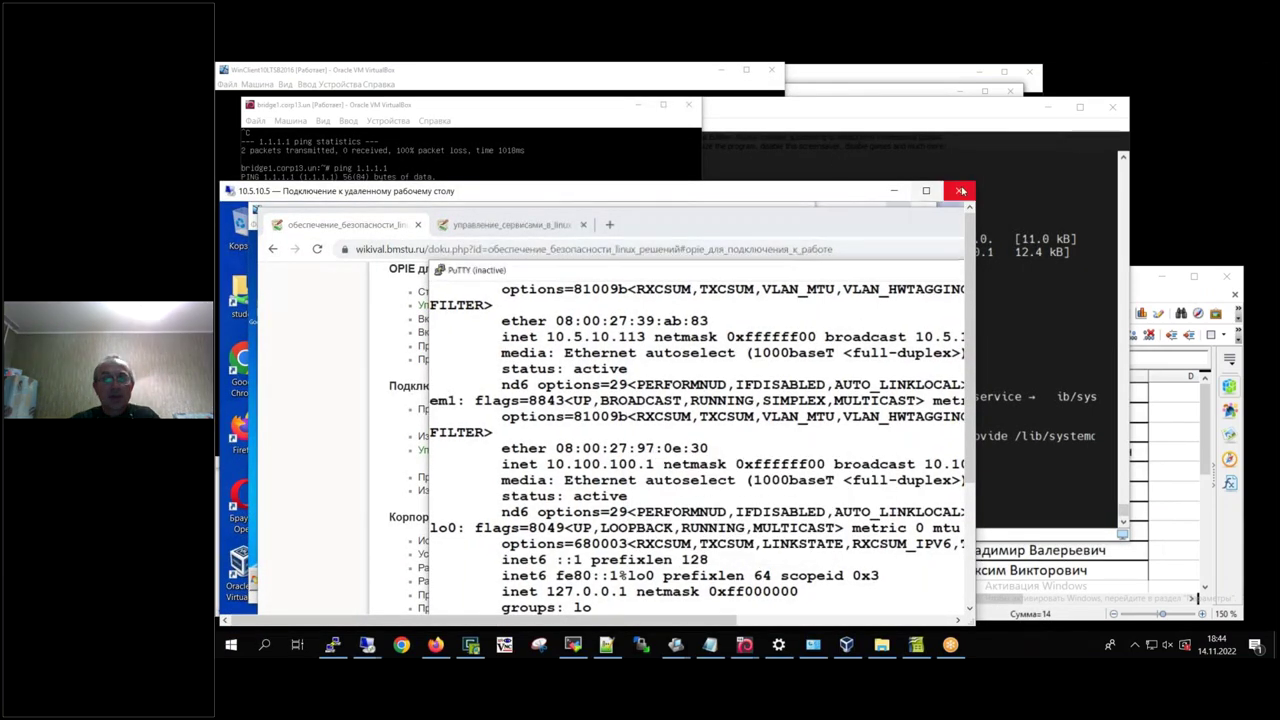
left_click(962, 194)
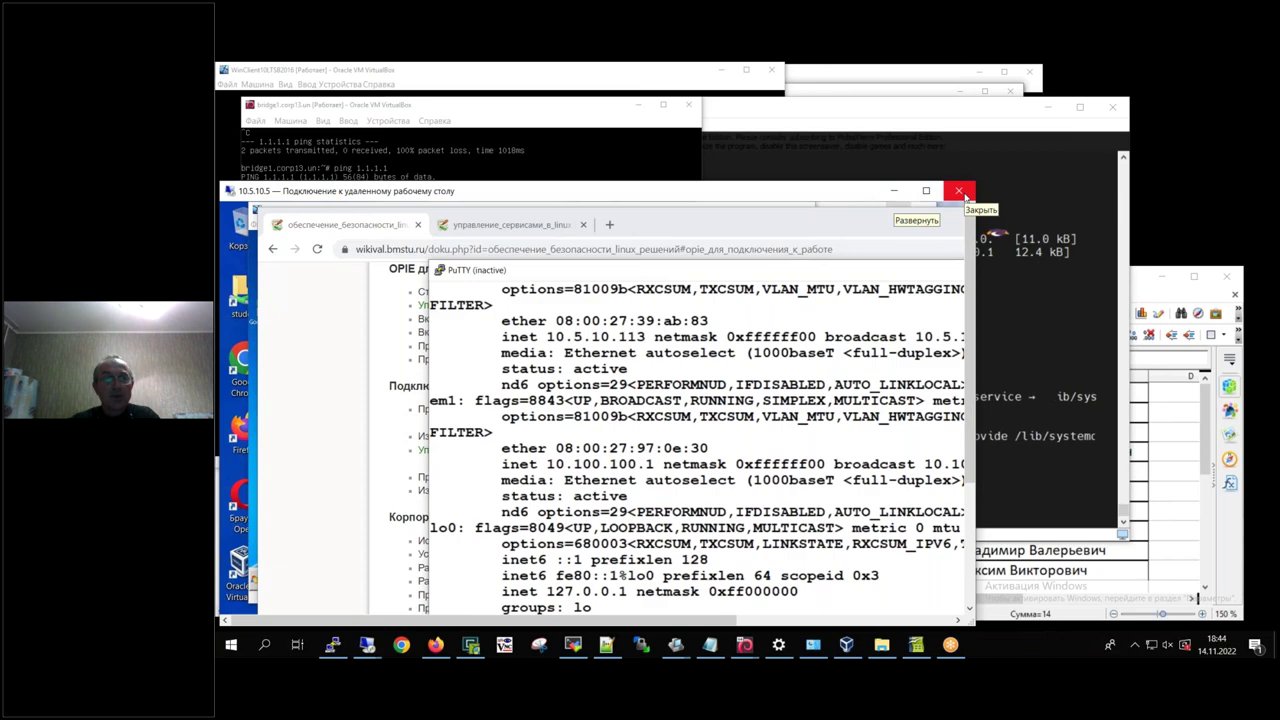
left_click(651, 430)
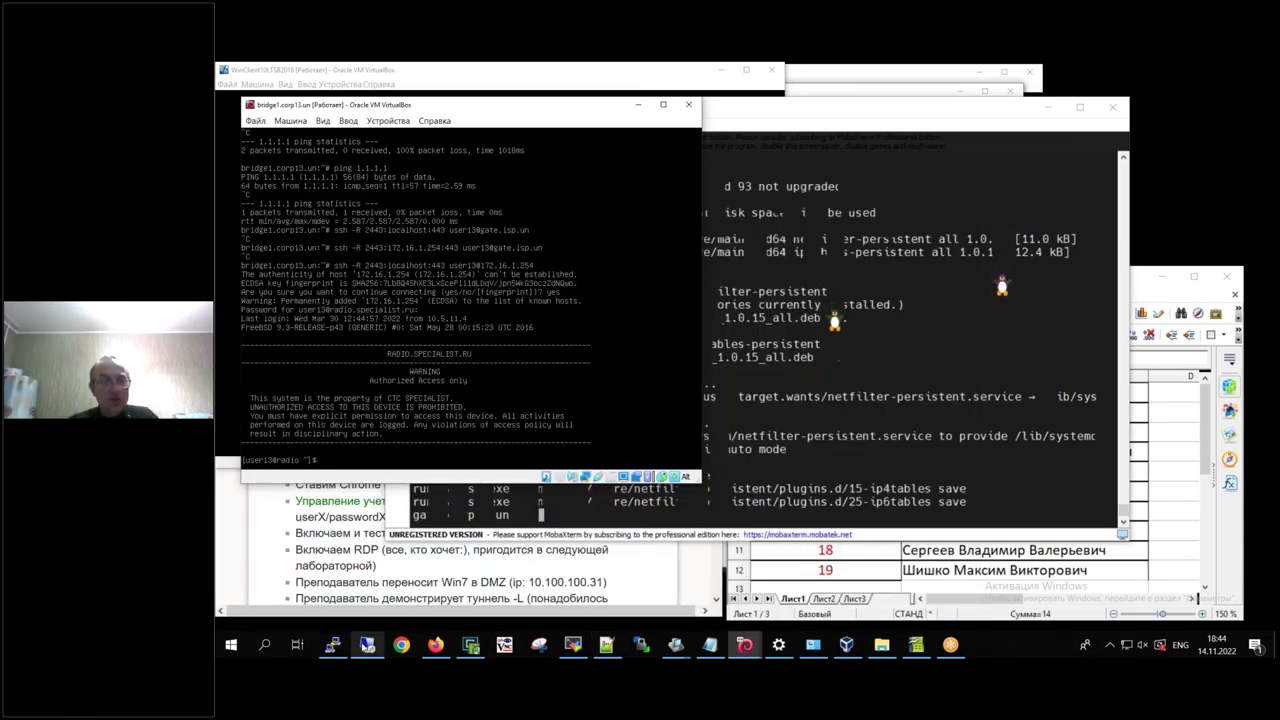
left_click(369, 645)
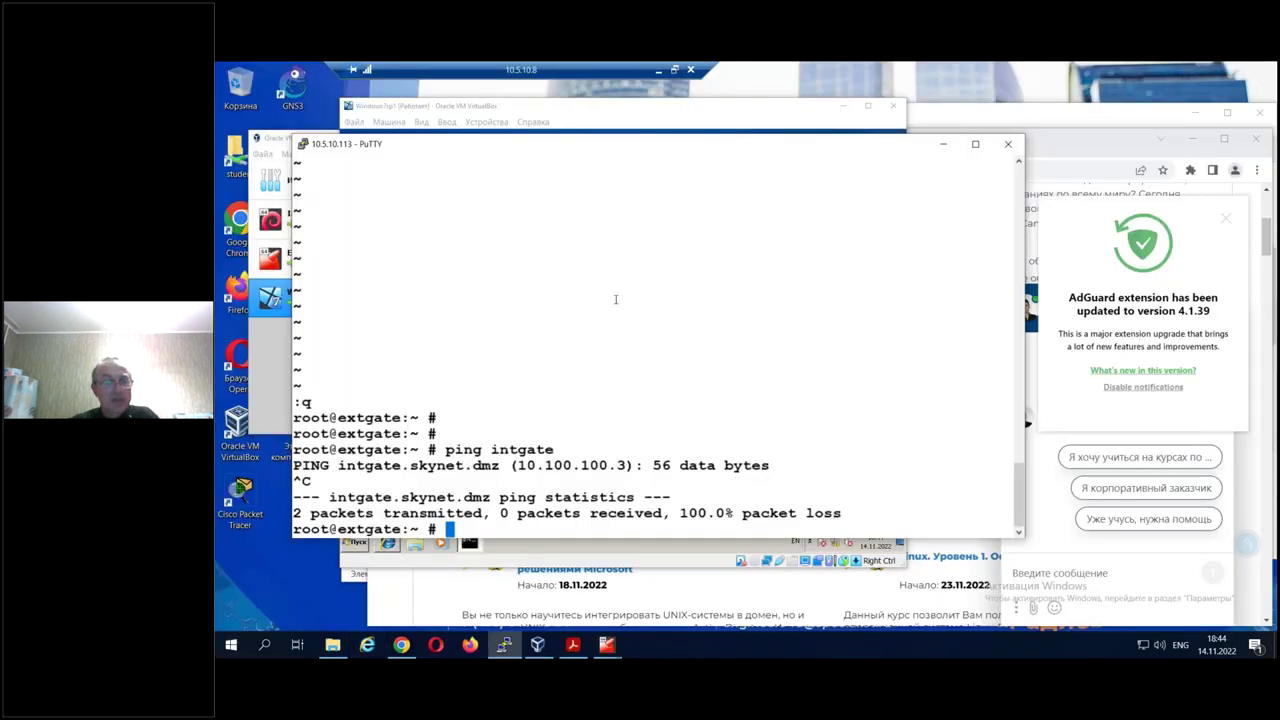
key("Up")
key("Up")
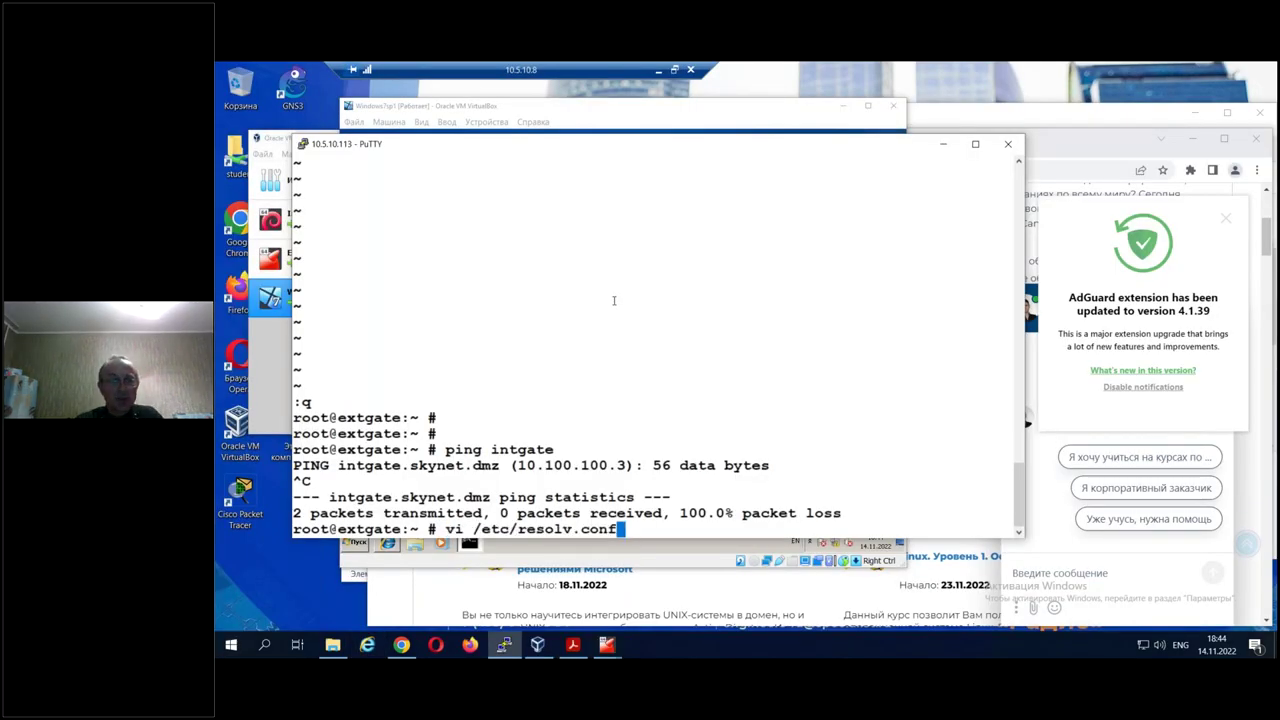
key("Down")
key("Down")
type("p")
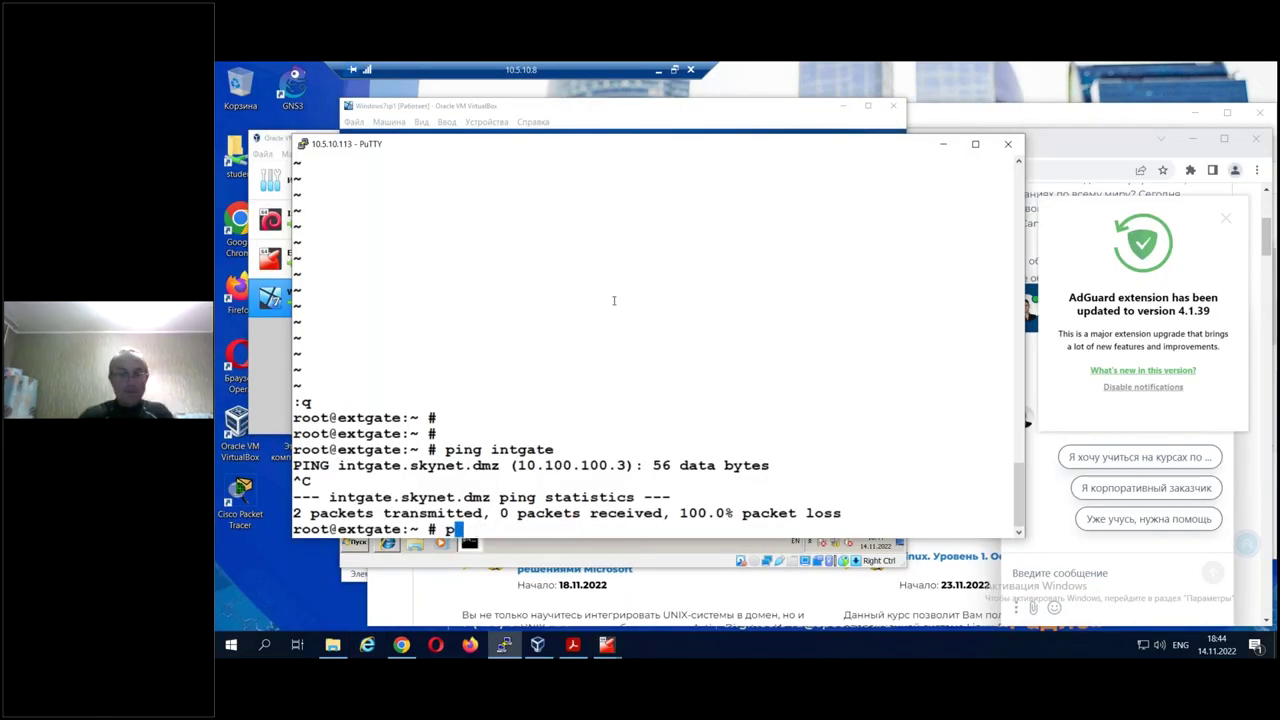
type("ing ya.ru")
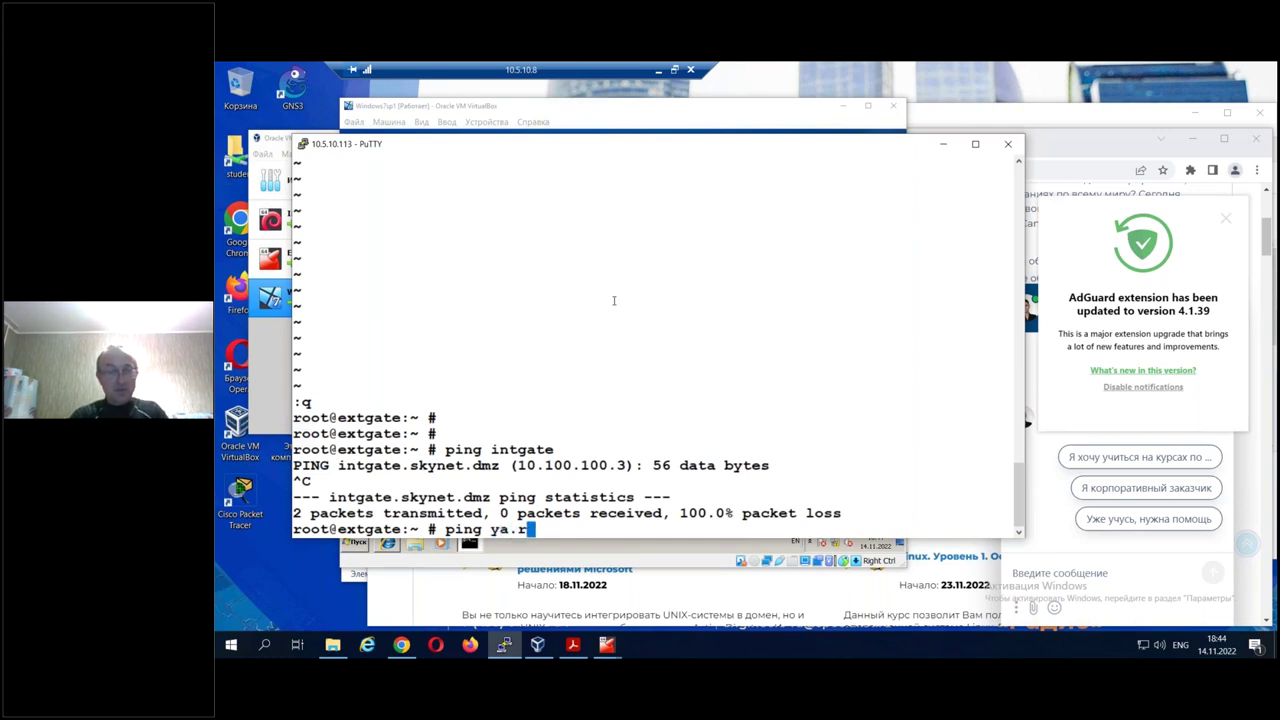
key("Return")
key("ctrl+c")
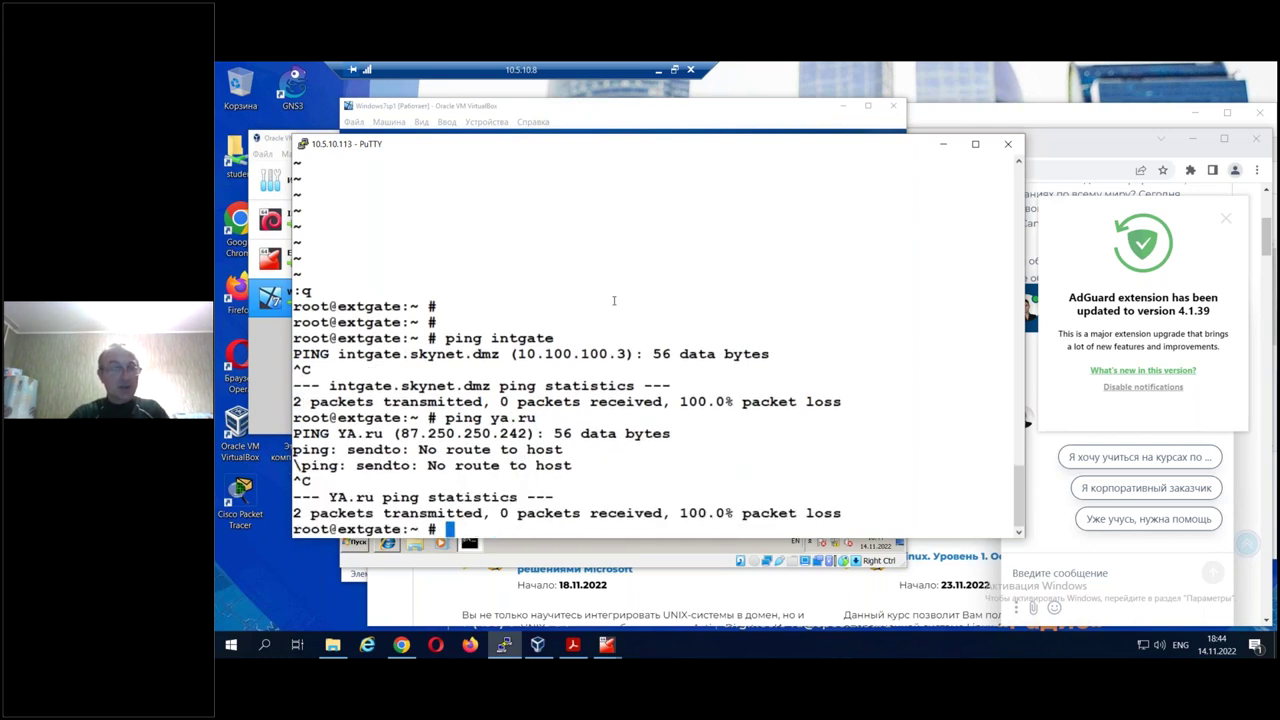
key("Up")
key("Return")
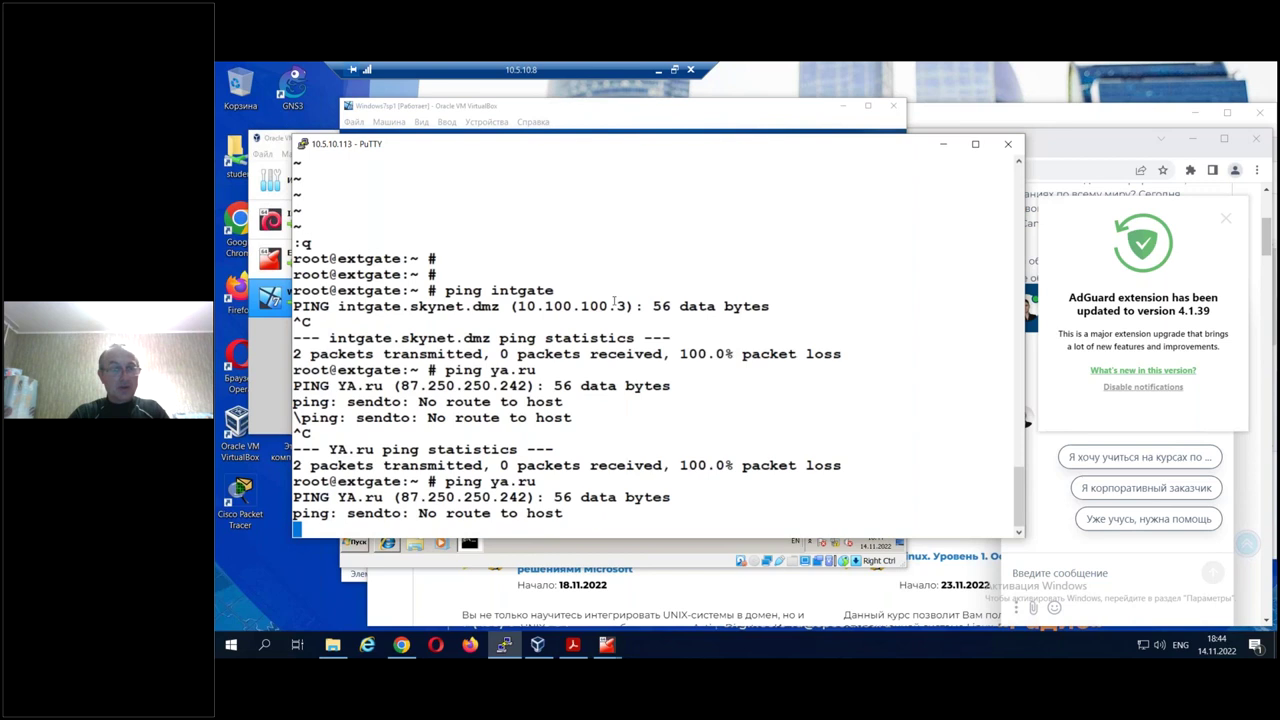
key("ctrl+c")
Run 'service routing restart' and ping ya.ru again, now getting replies
type("n")
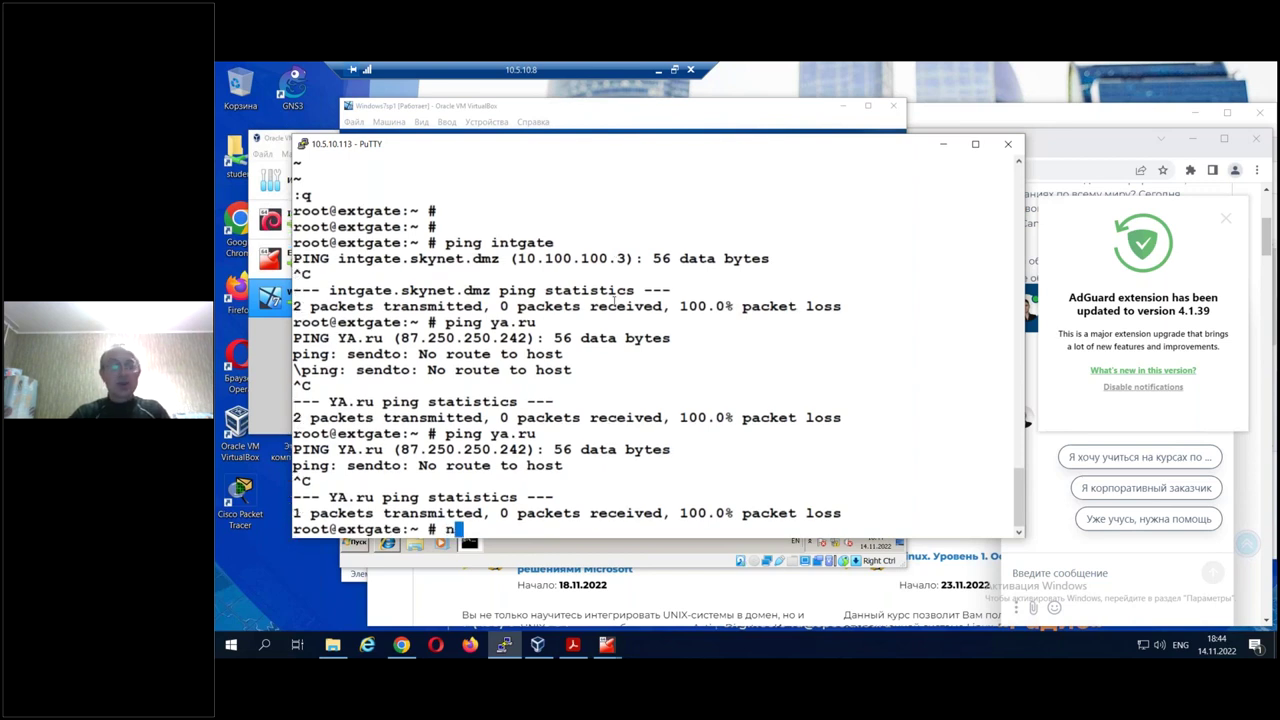
key("Up")
key("Up")
key("BackSpace")
key("BackSpace")
key("BackSpace")
key("BackSpace")
key("BackSpace")
key("BackSpace")
key("BackSpace")
key("BackSpace")
key("BackSpace")
key("BackSpace")
key("BackSpace")
key("BackSpace")
key("BackSpace")
key("BackSpace")
key("BackSpace")
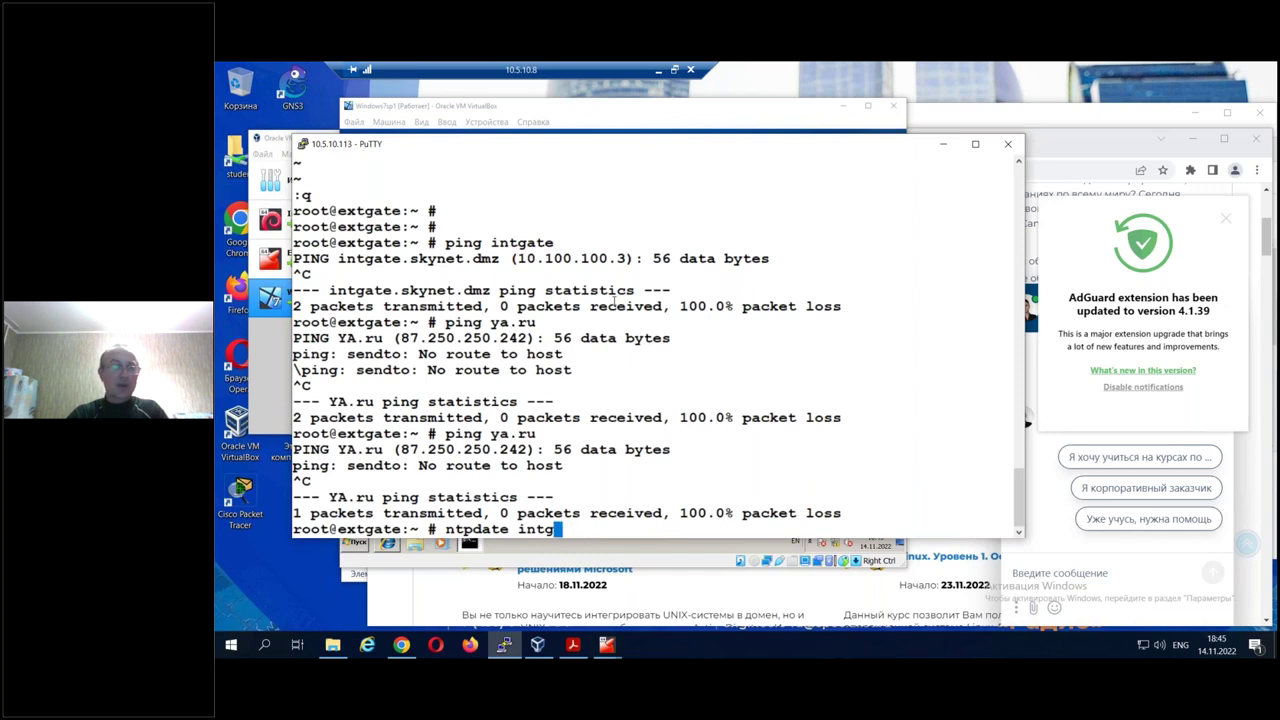
type("service")
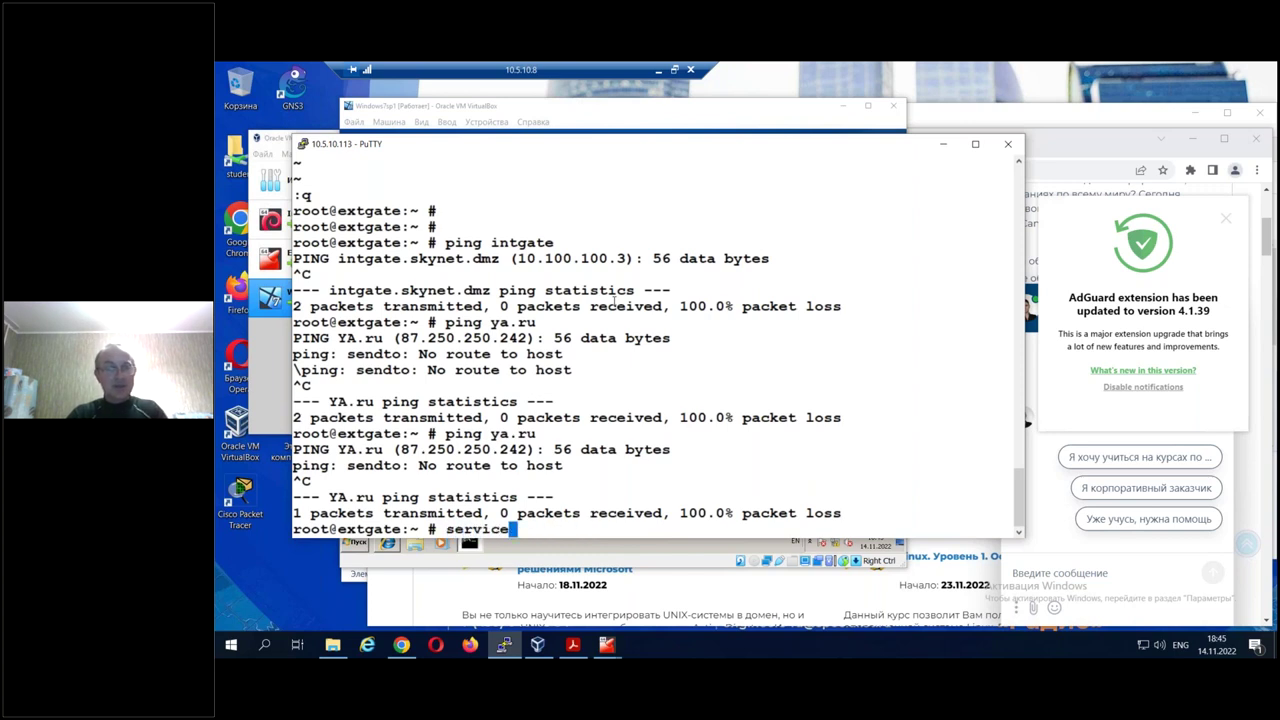
type(" routin")
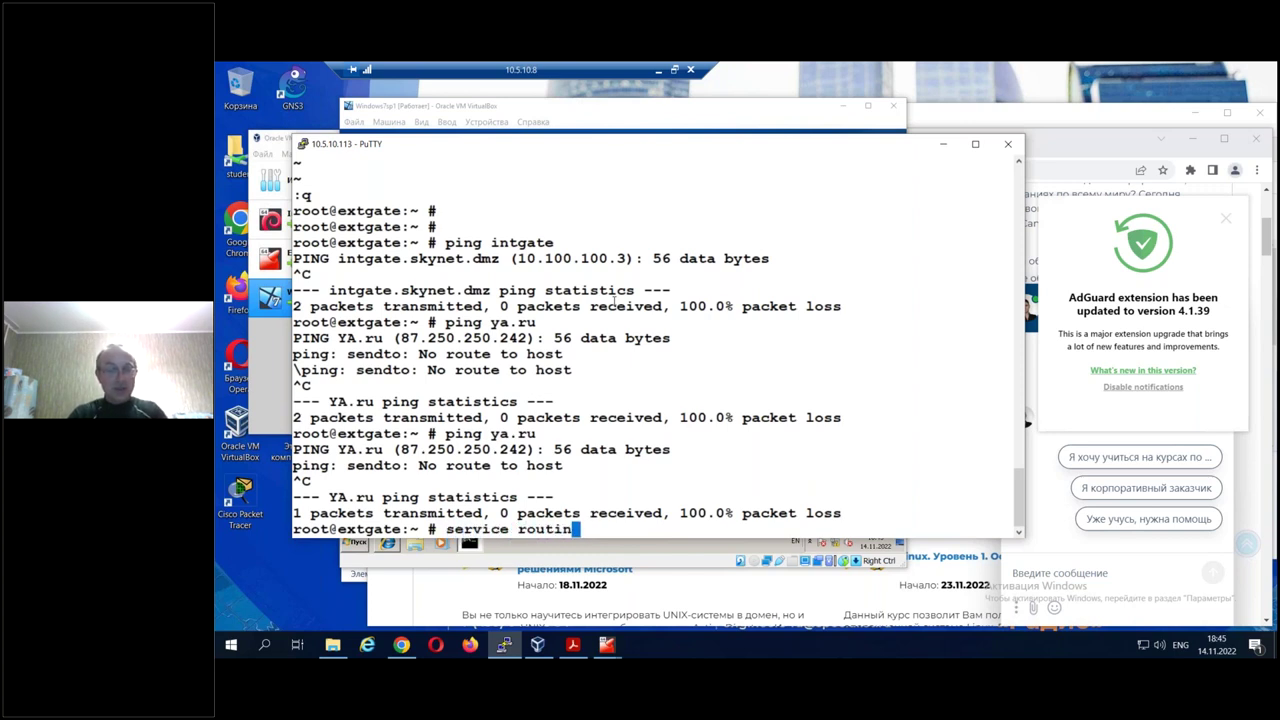
type("g restart")
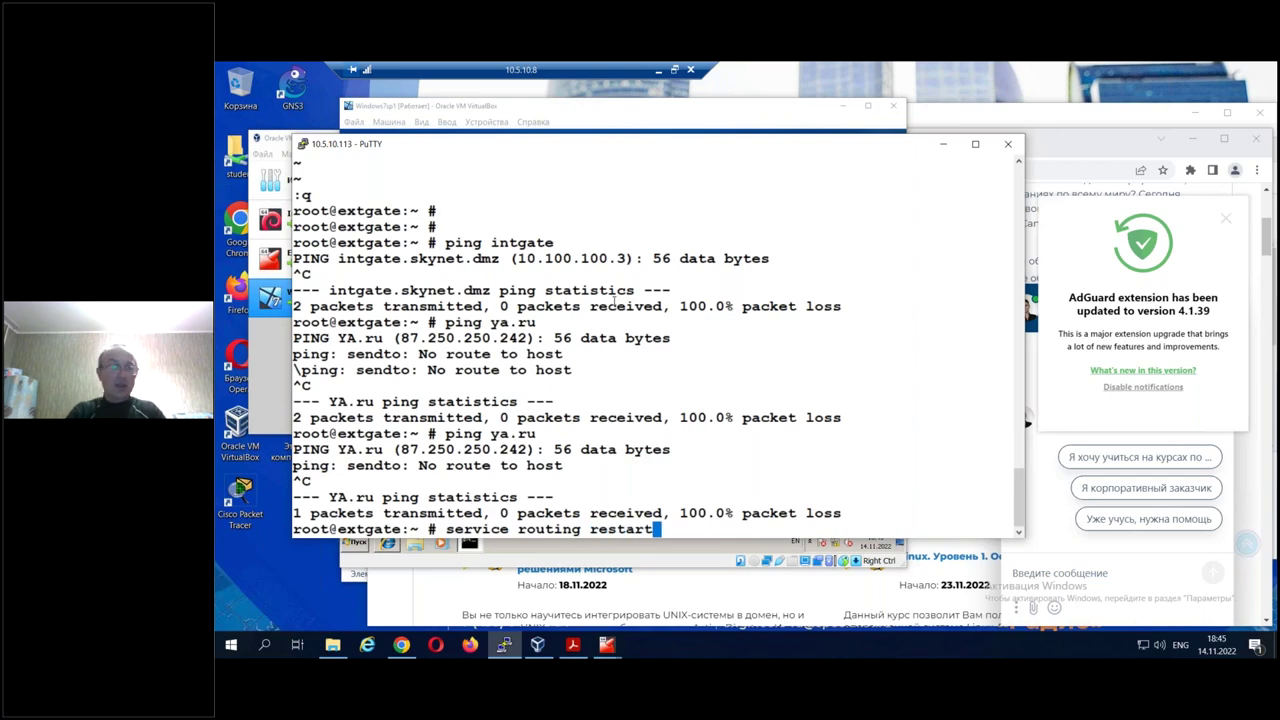
key("Return")
key("Return")
key("Return")
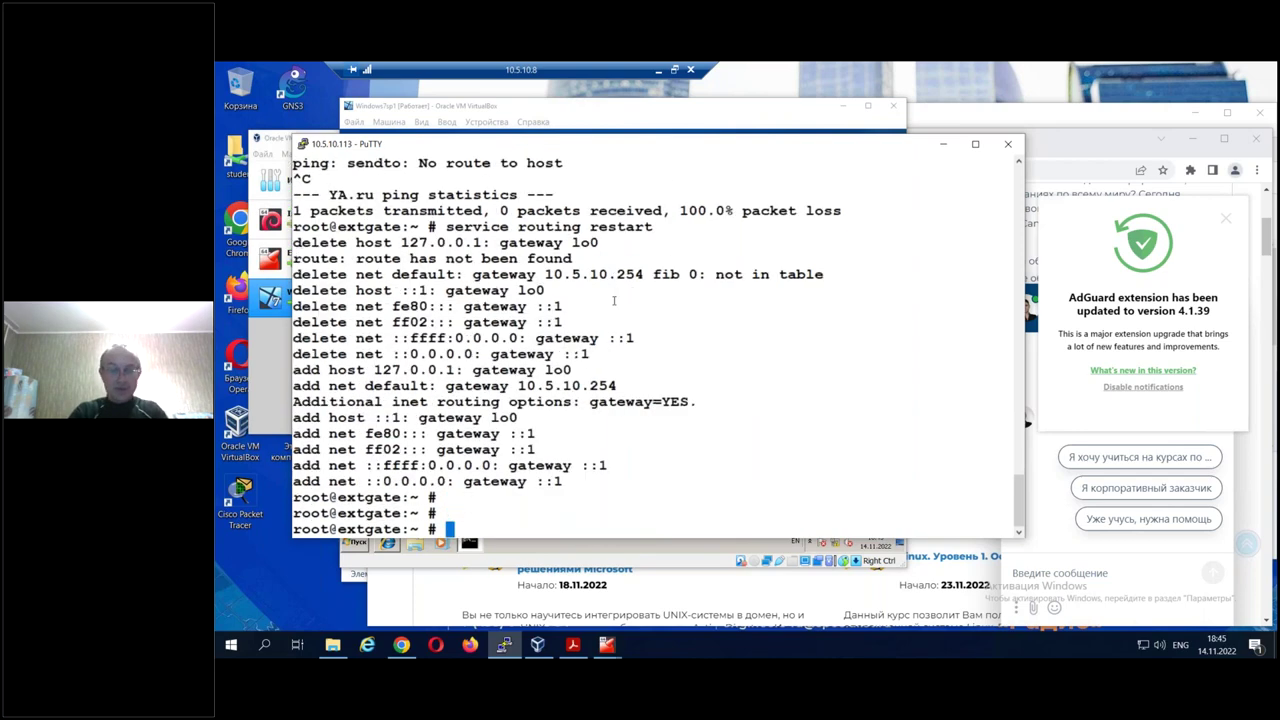
key("Up")
key("Up")
key("Return")
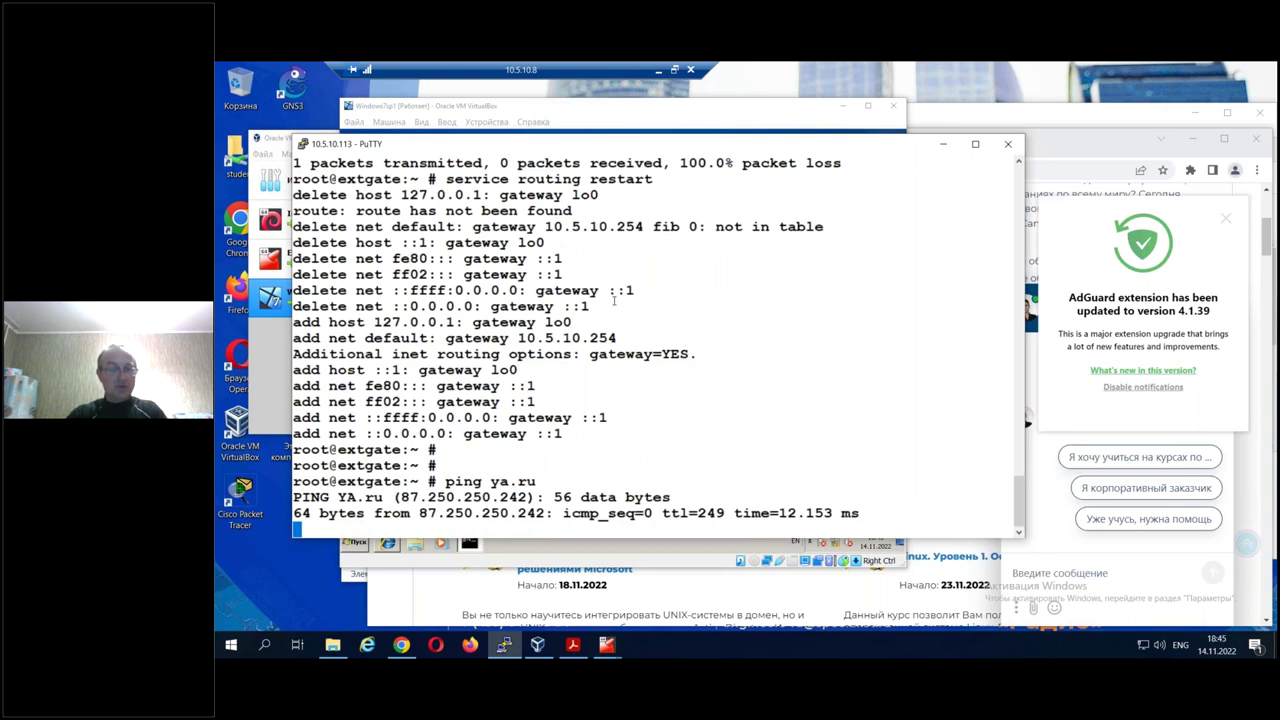
key("ctrl+c")
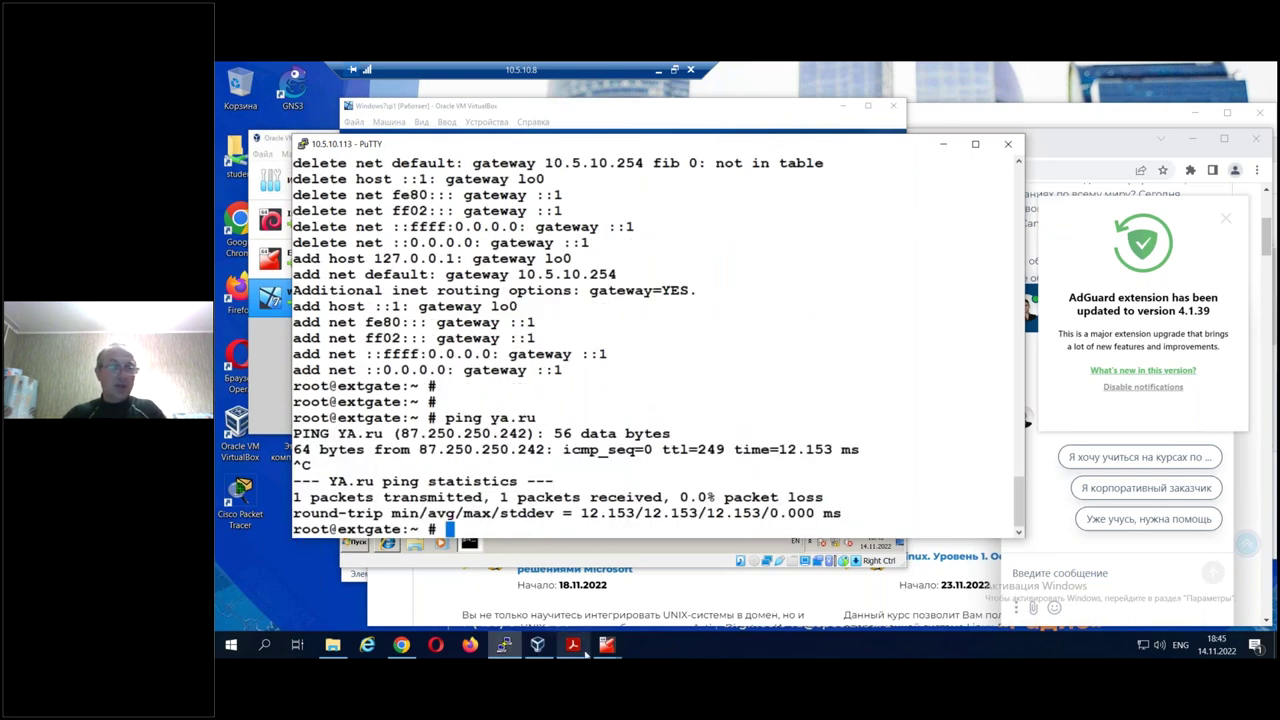
mouse_move(603, 650)
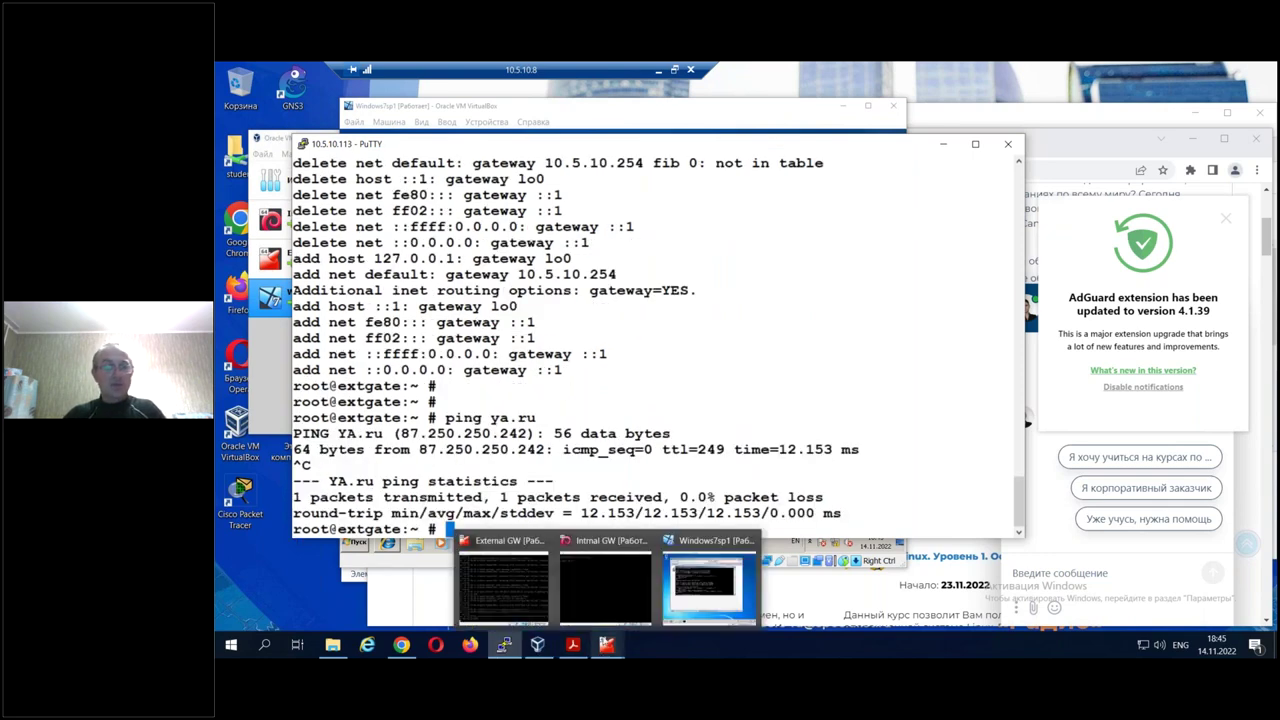
In the Windows 7 VM's cmd, ping 10.5.10.254 and then 1.1.1.1, stopping each after replies
left_click(708, 585)
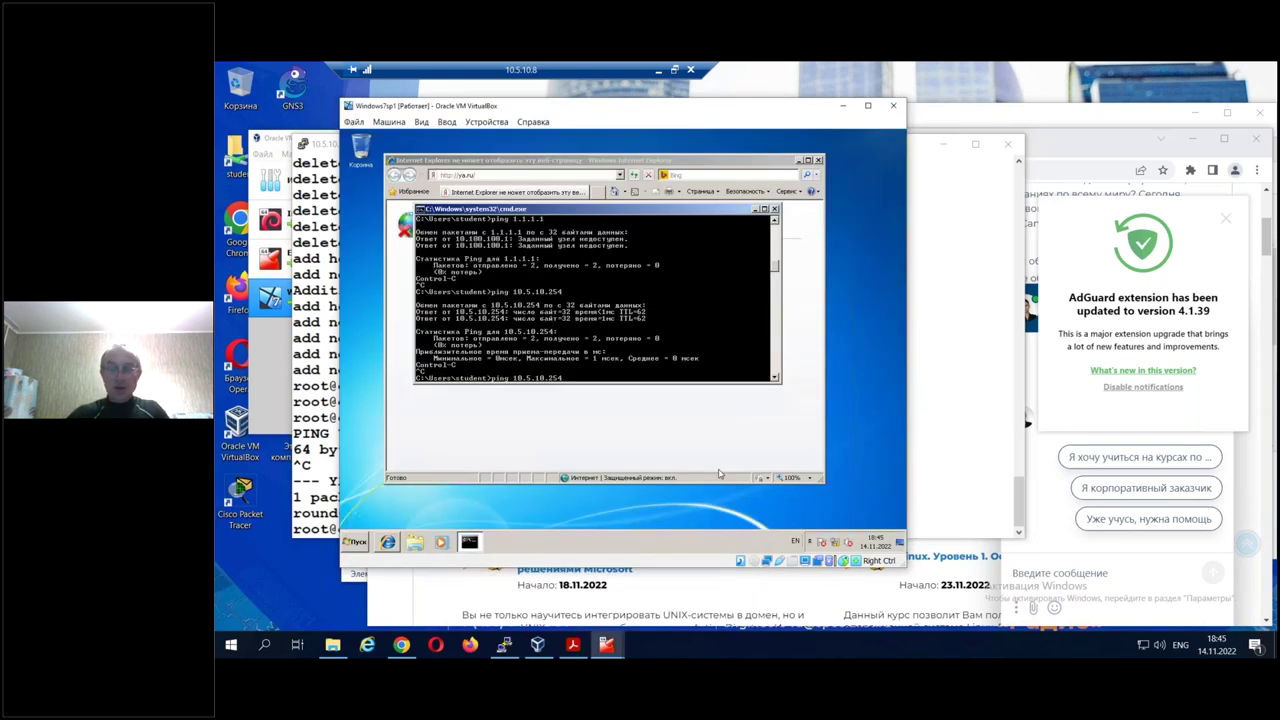
key("Return")
key("ctrl+c")
type("ping 10.100.100.1")
key("BackSpace")
key("BackSpace")
key("BackSpace")
key("BackSpace")
key("BackSpace")
key("BackSpace")
key("BackSpace")
key("BackSpace")
key("BackSpace")
key("BackSpace")
key("BackSpace")
key("BackSpace")
type("1.1.1.1")
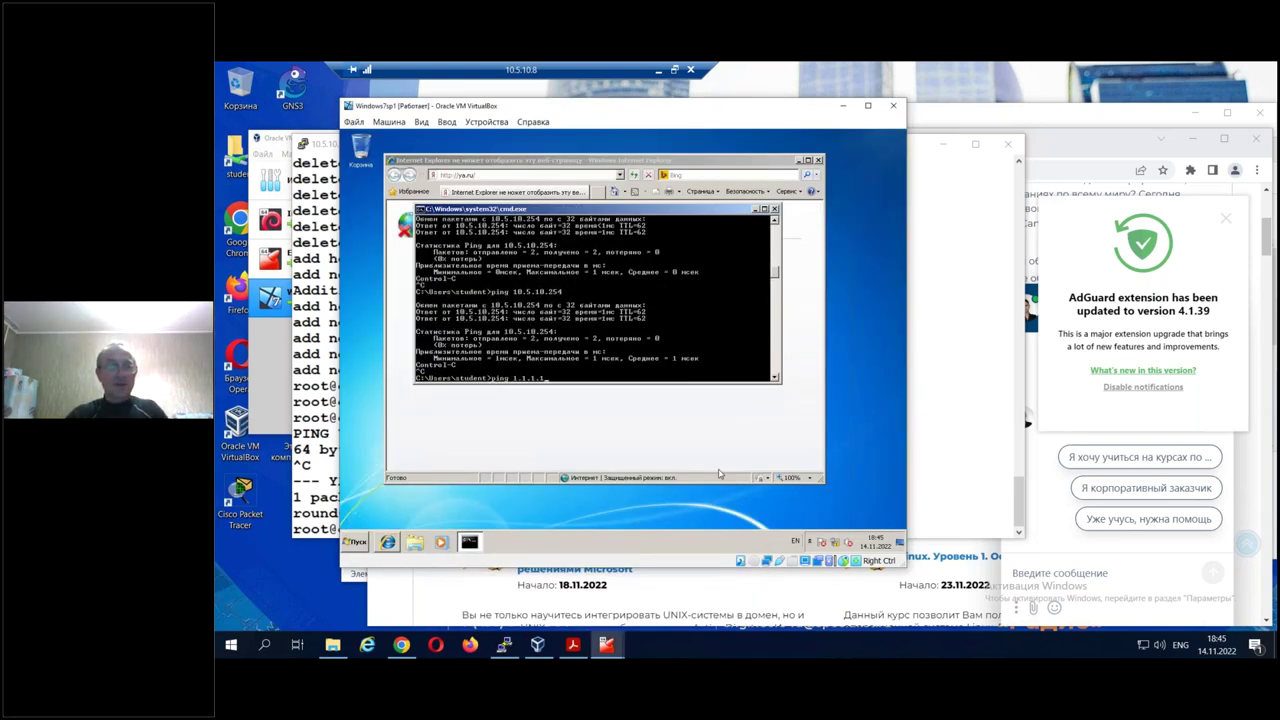
key("Return")
key("ctrl+c")
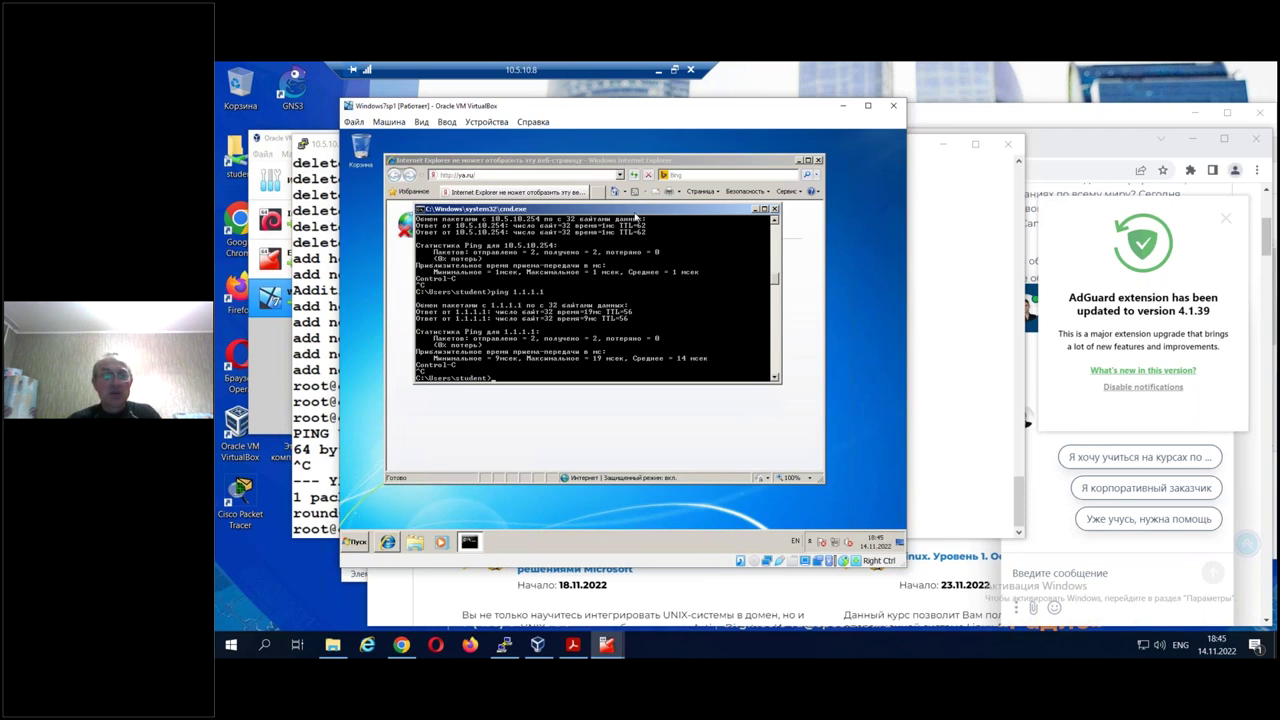
Move the command window aside and bring Internet Explorer to the front on its ya.ru address
left_click_drag(643, 213, 715, 263)
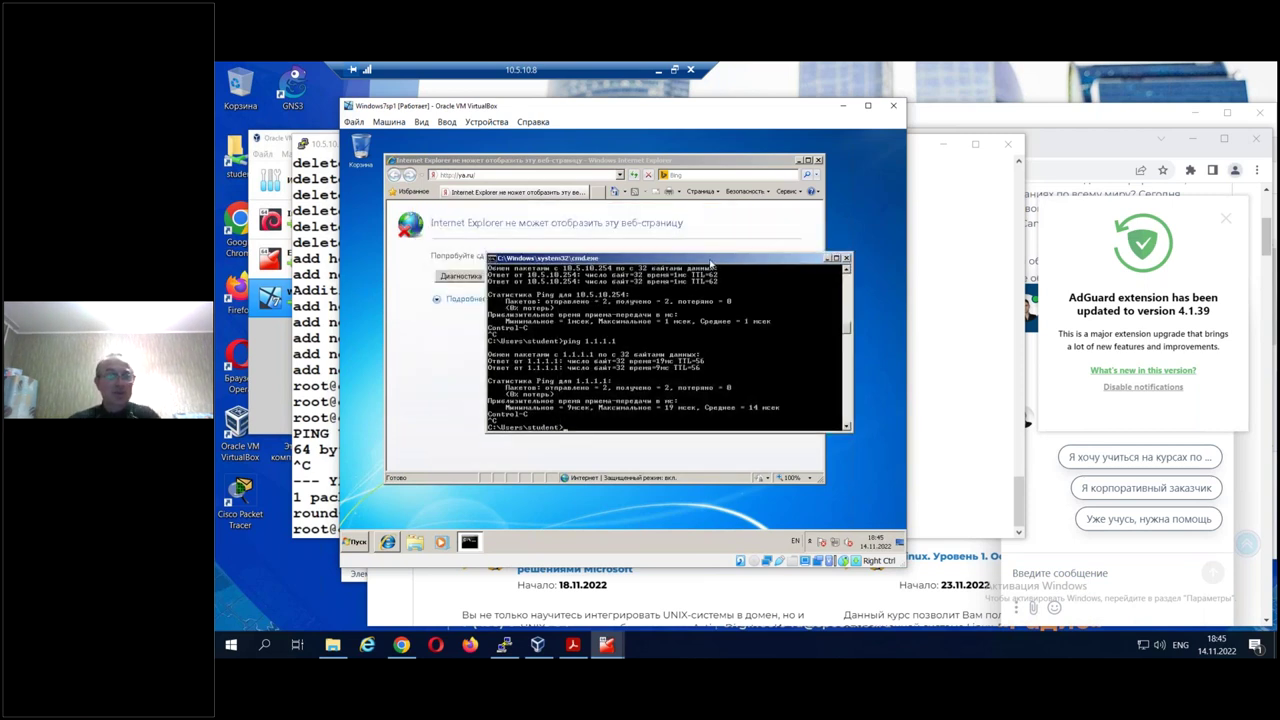
left_click(586, 184)
left_click(460, 175)
Reload ya.ru in Internet Explorer, then try the address ya.ru/crome
key("Return")
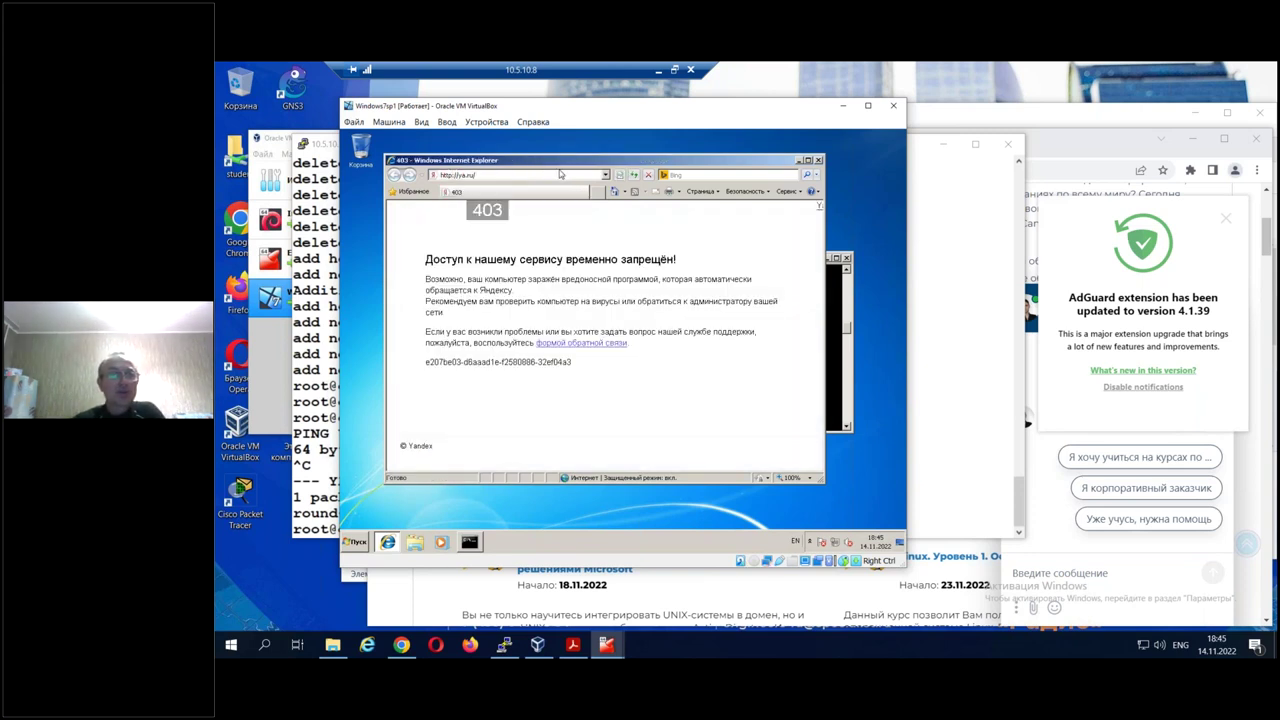
type("c")
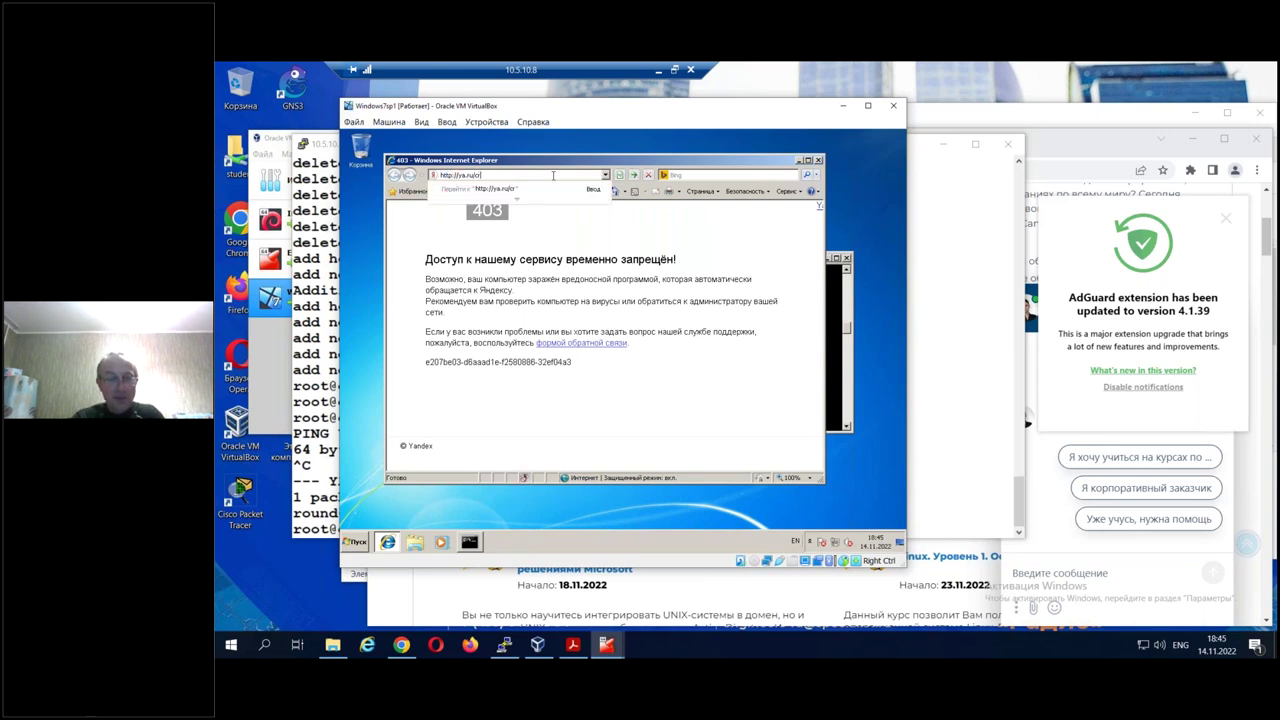
type("rome")
key("Return")
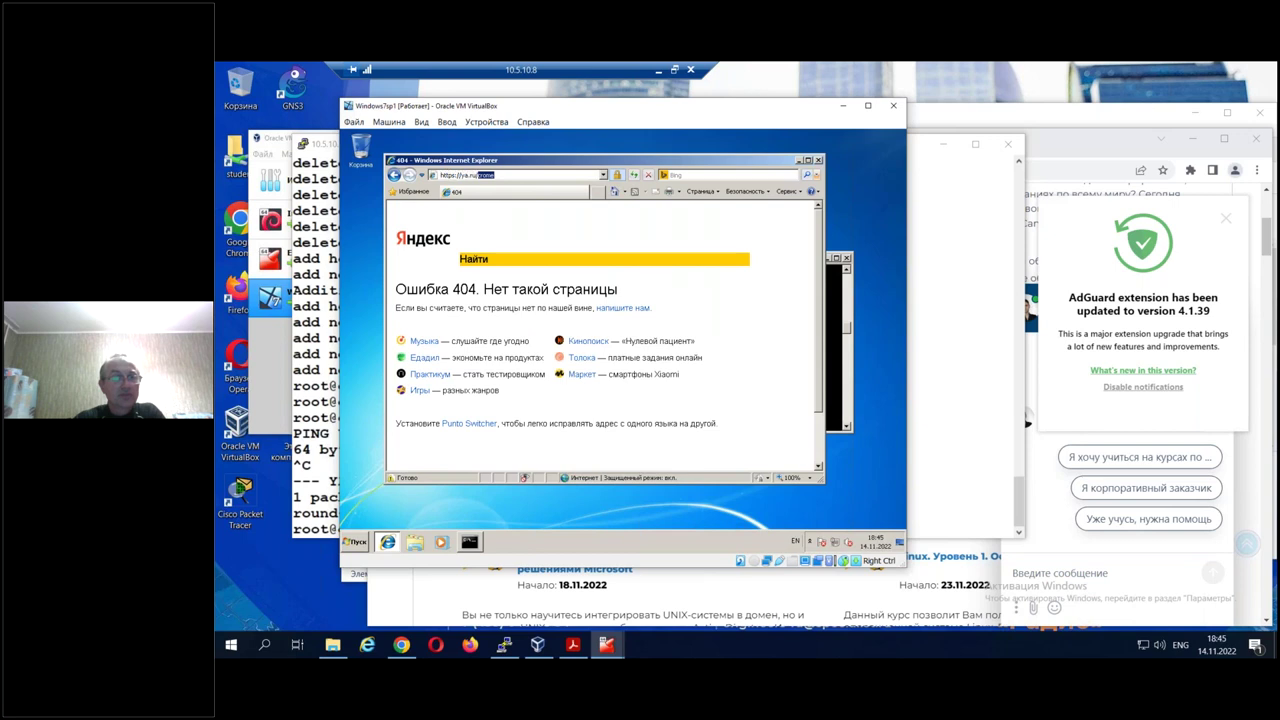
Search Bing for 'chrome' and scroll through the results
type("ch")
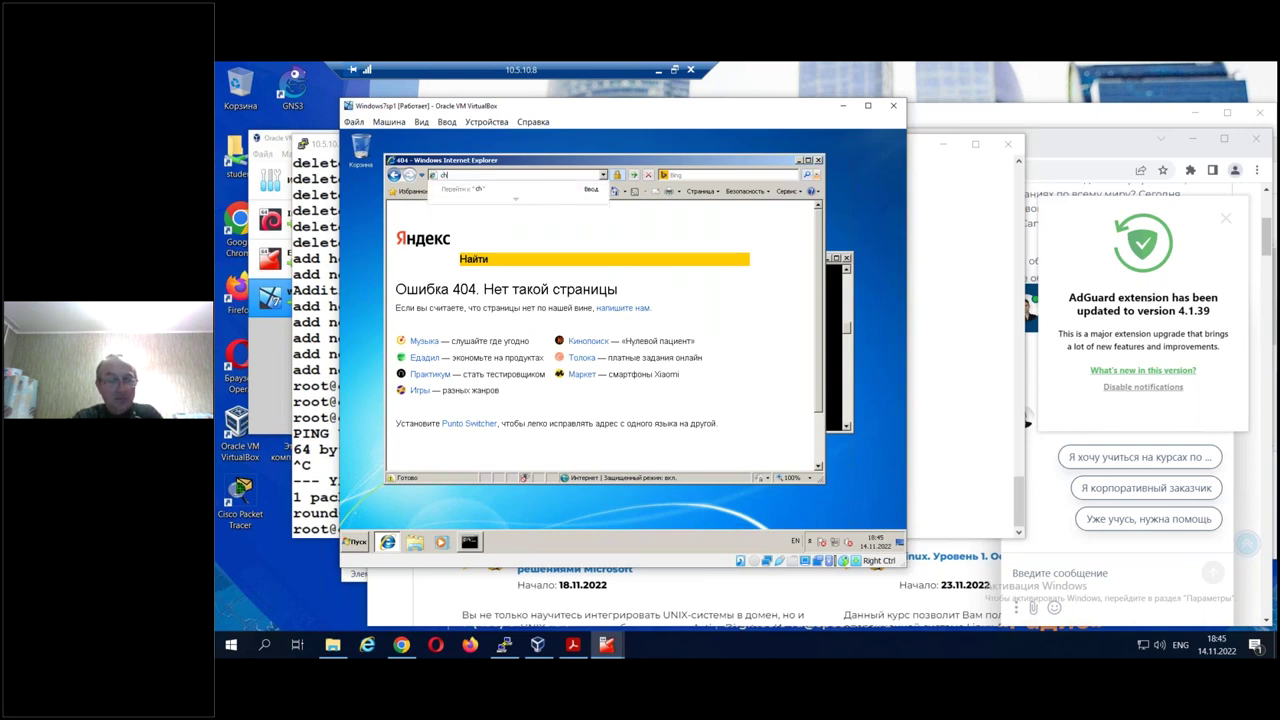
key("Return")
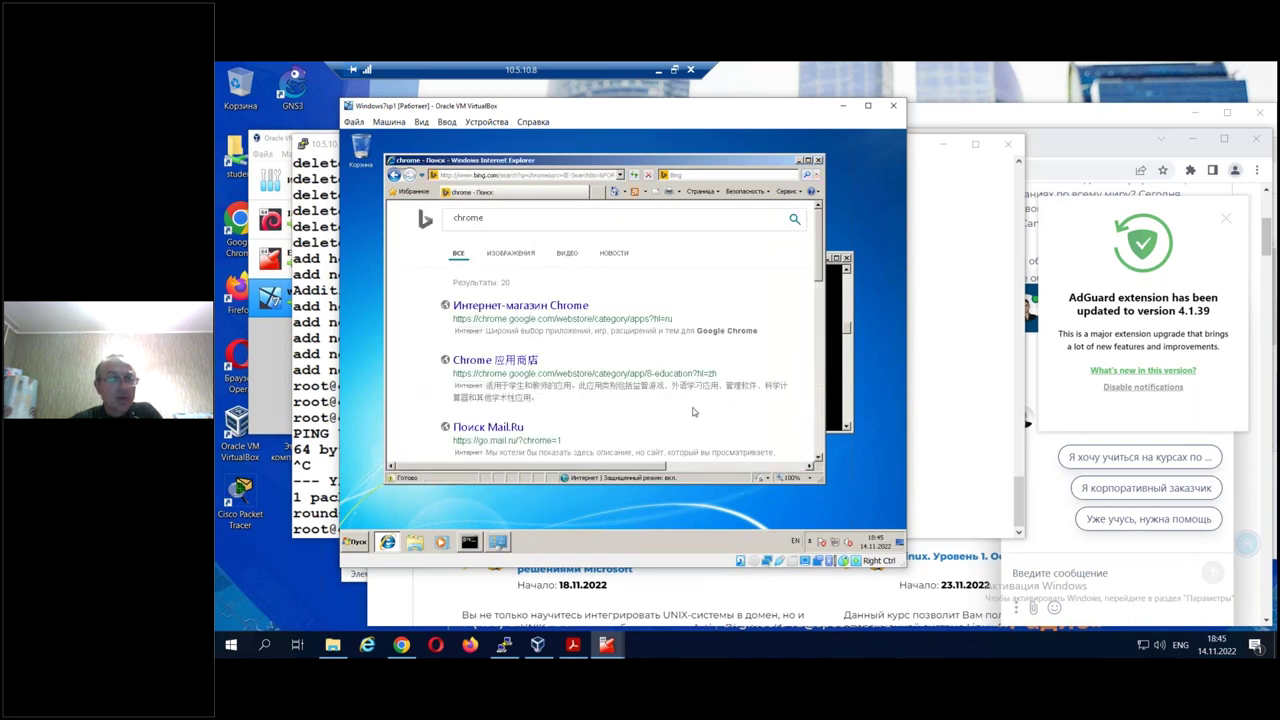
scroll(693, 412, "down", 1)
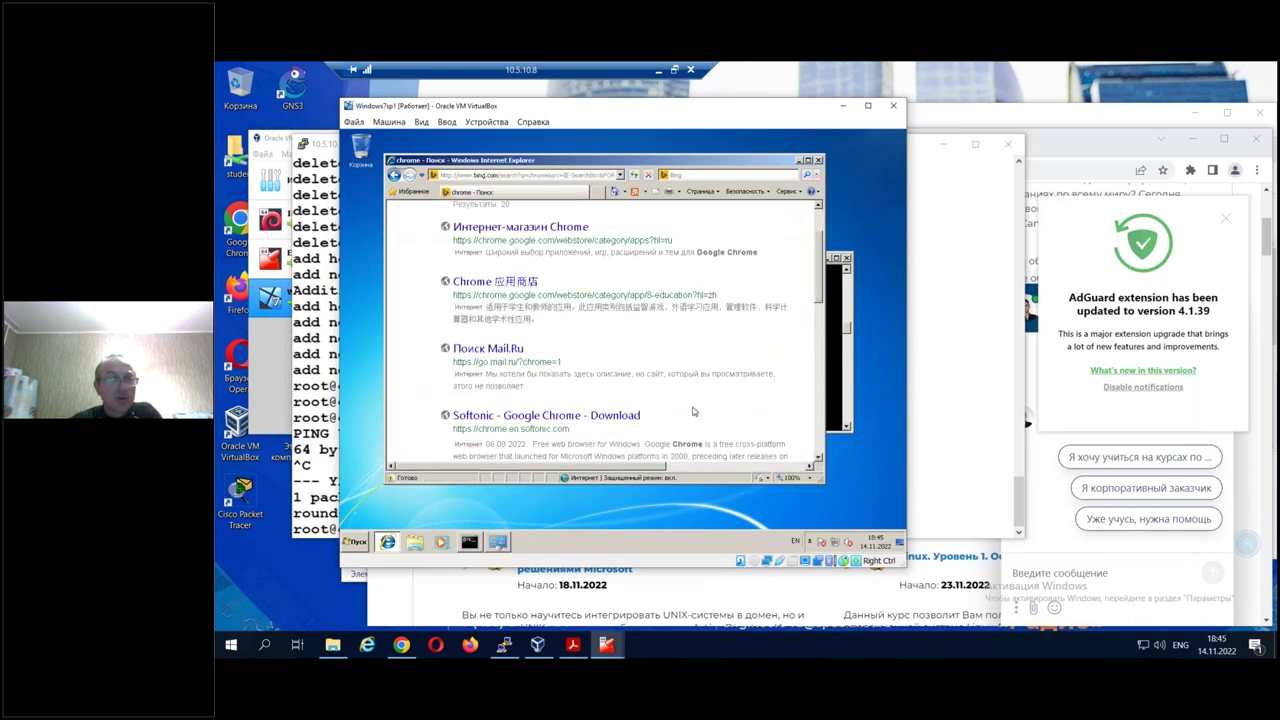
scroll(693, 412, "down", 2)
scroll(632, 332, "down", 1)
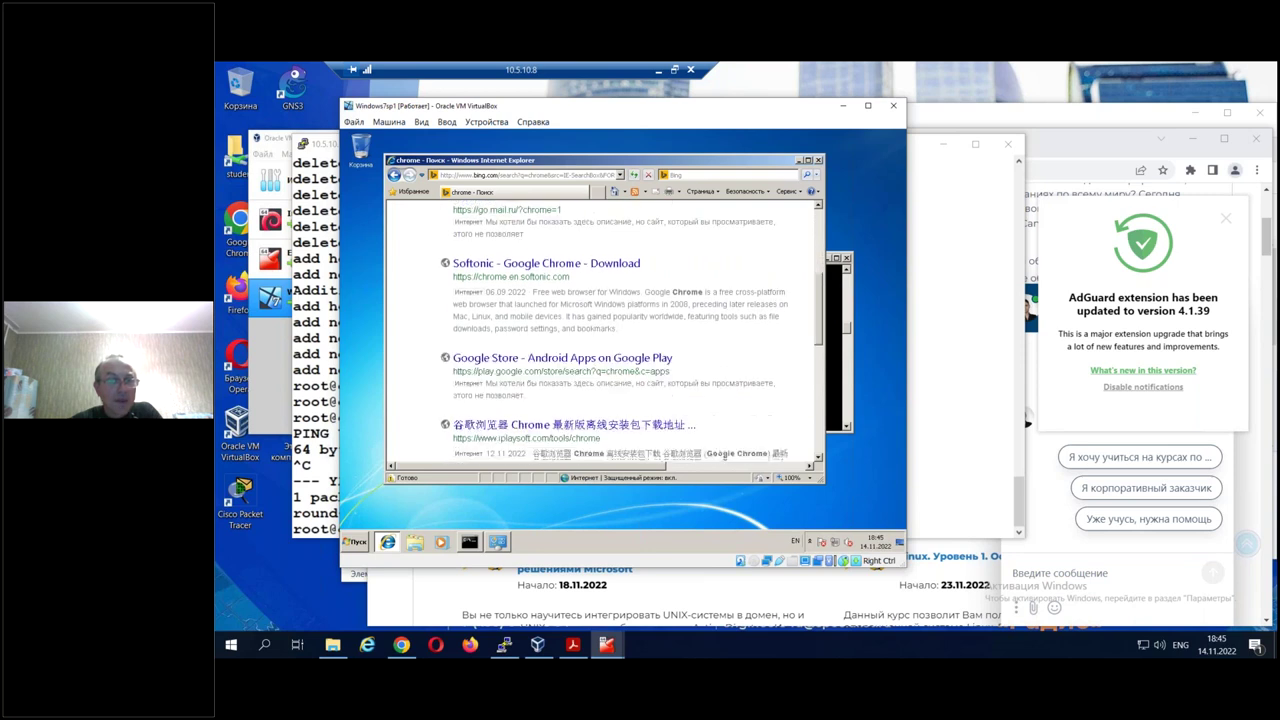
scroll(693, 410, "up", 3)
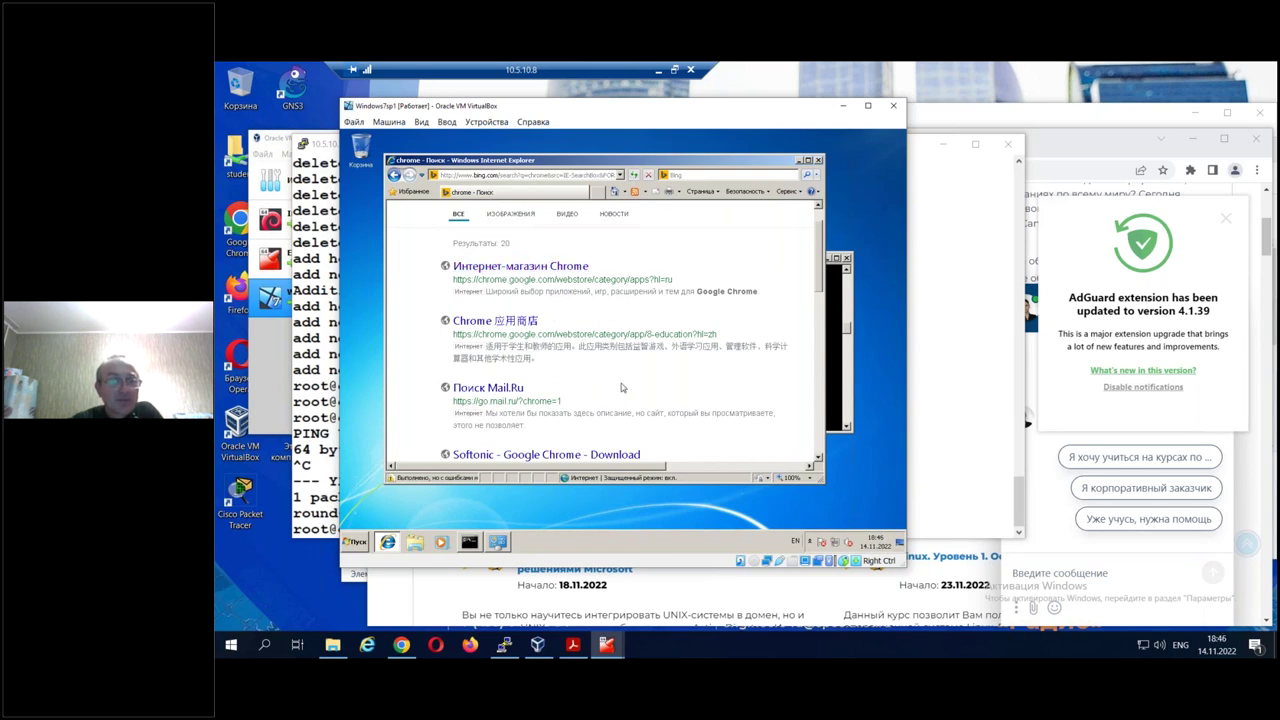
scroll(620, 387, "down", 1)
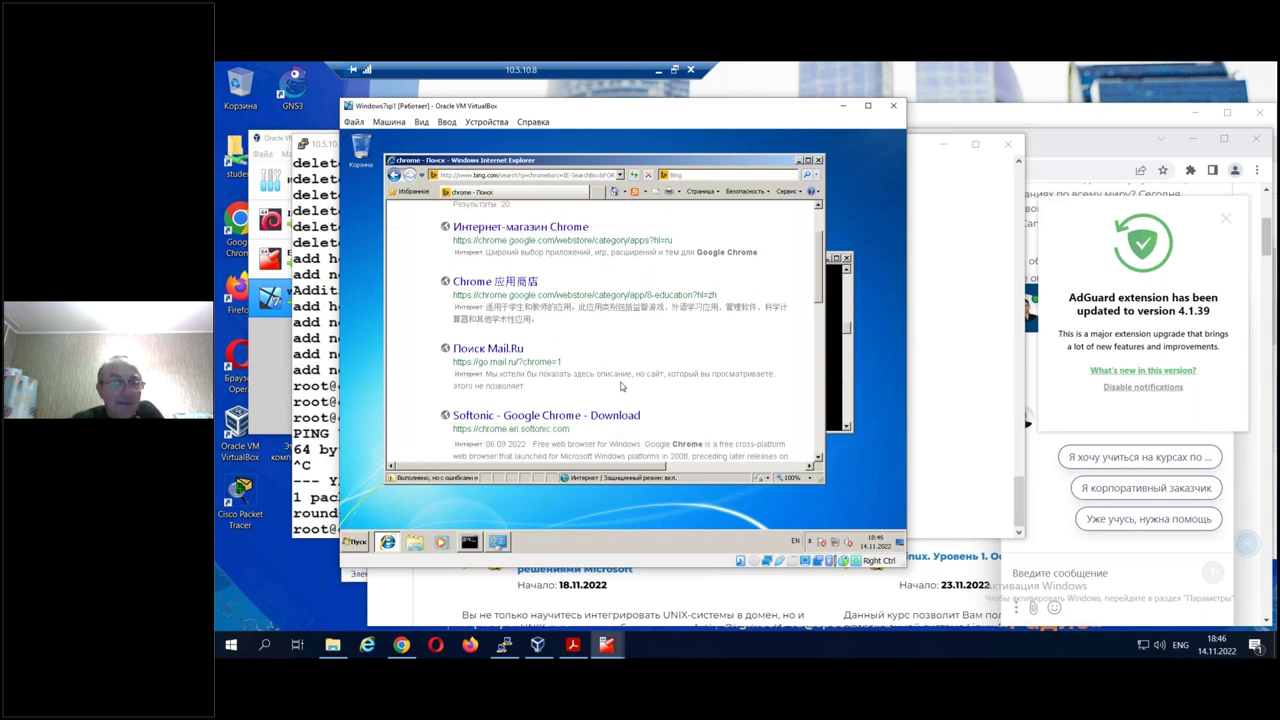
scroll(620, 387, "down", 2)
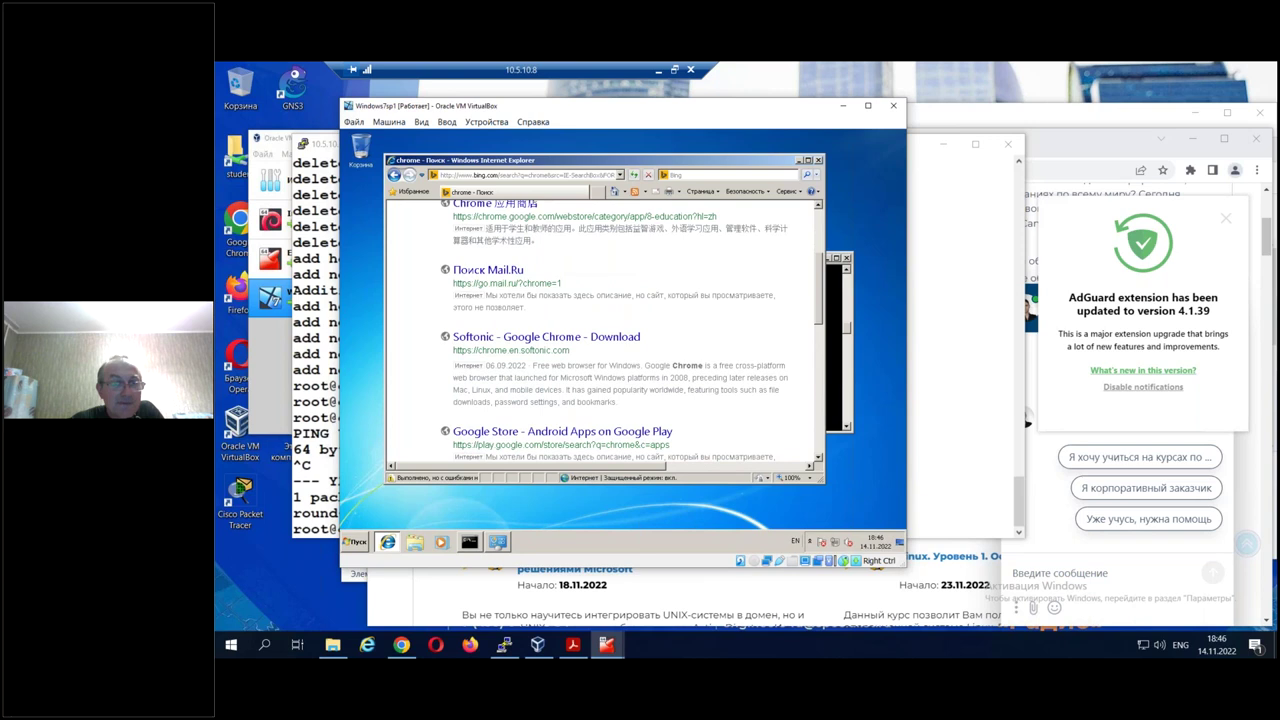
Open the Google Store Chrome result, set that window aside, and load ya.ru in the Bing window
left_click(534, 437)
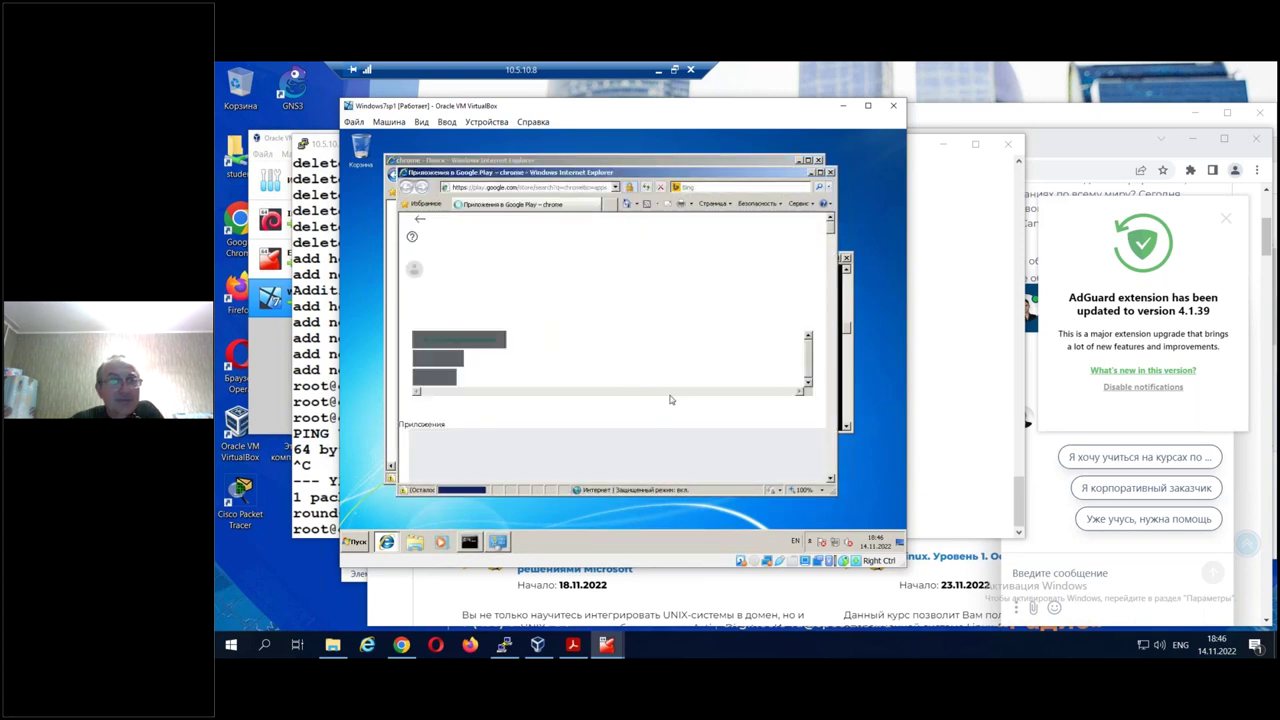
left_click_drag(573, 175, 683, 198)
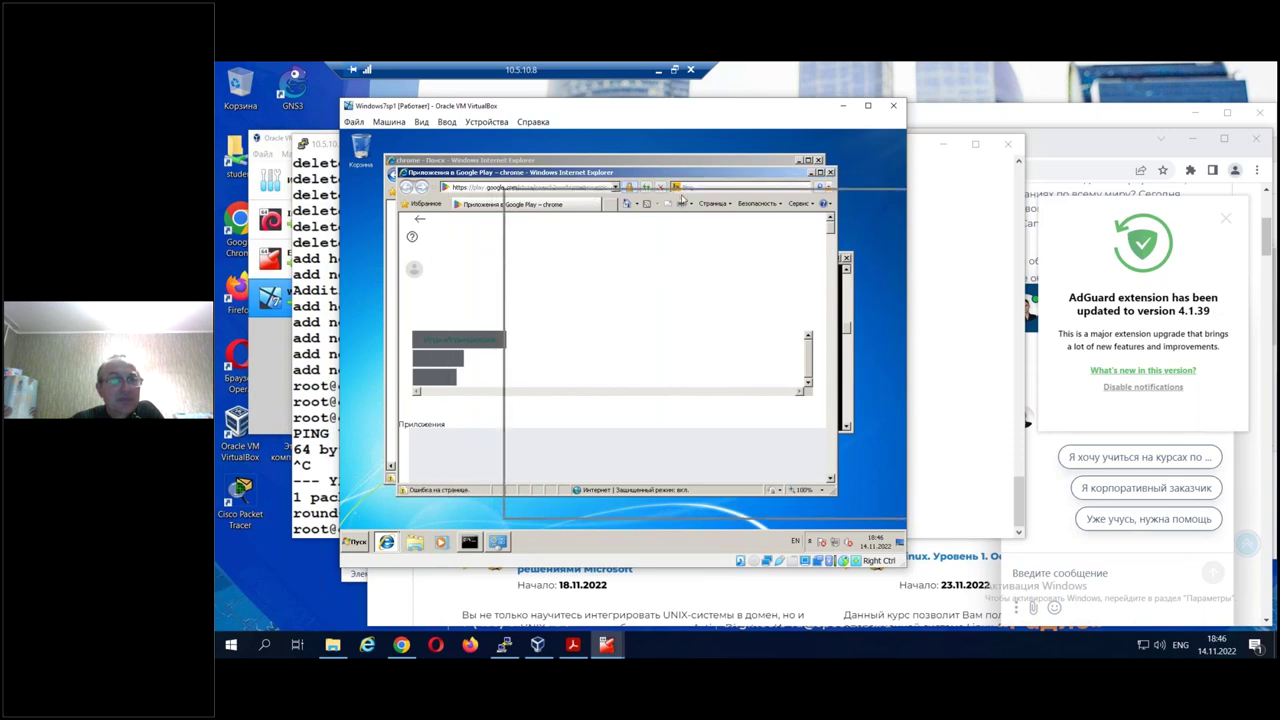
left_click(412, 354)
scroll(600, 330, "down", 1)
scroll(600, 330, "up", 2)
left_click(530, 175)
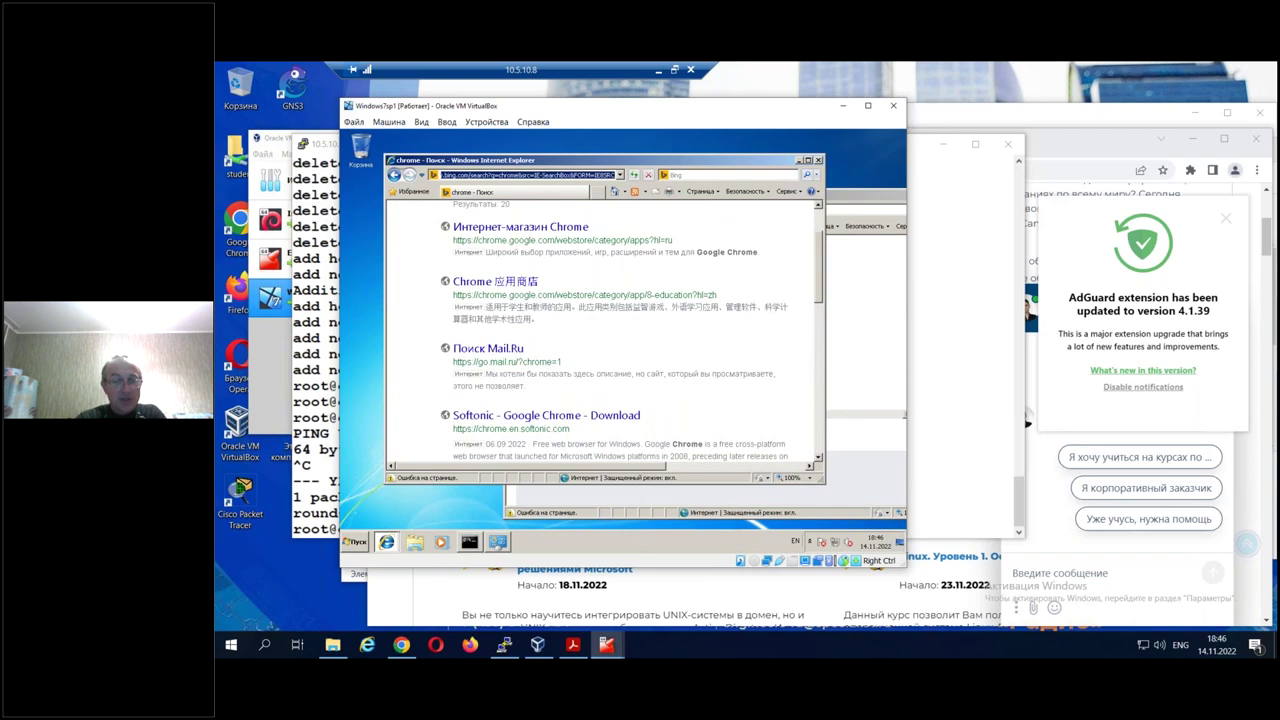
type("ya.ru")
key("Return")
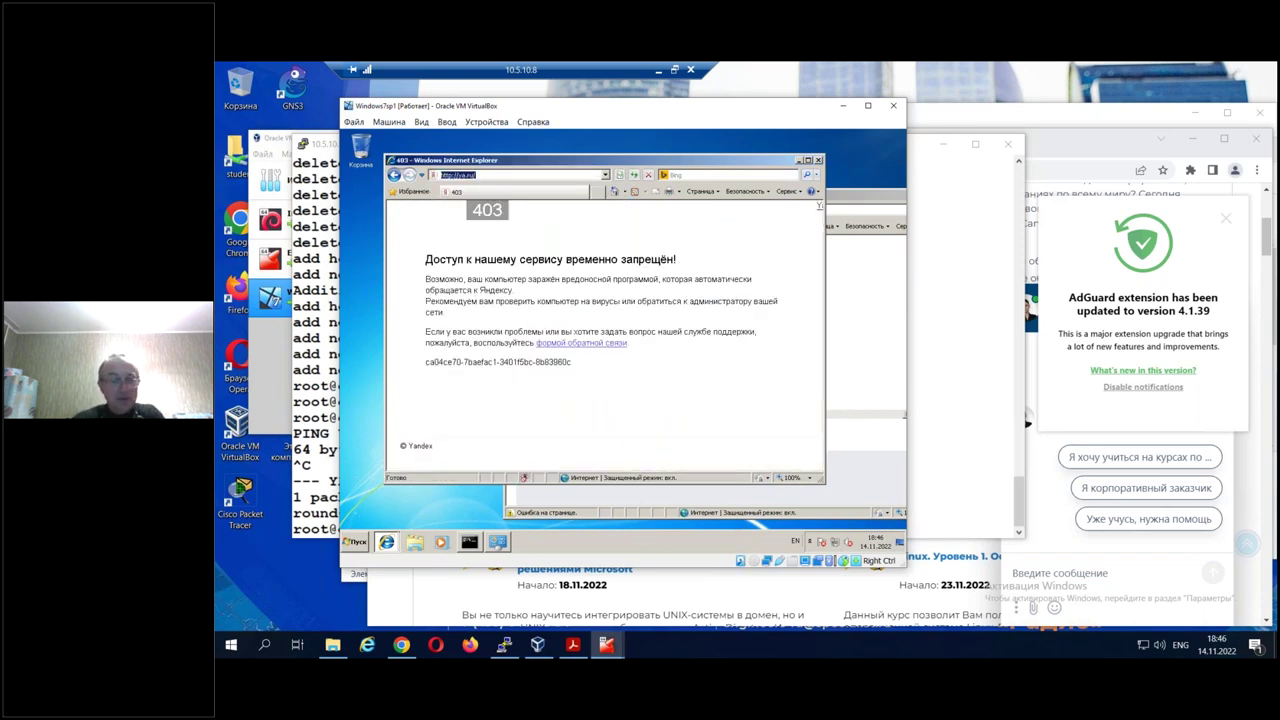
Go to google.com, search for 'crome', and open the 'Веб-браузер Google Chrome' result
type("googl")
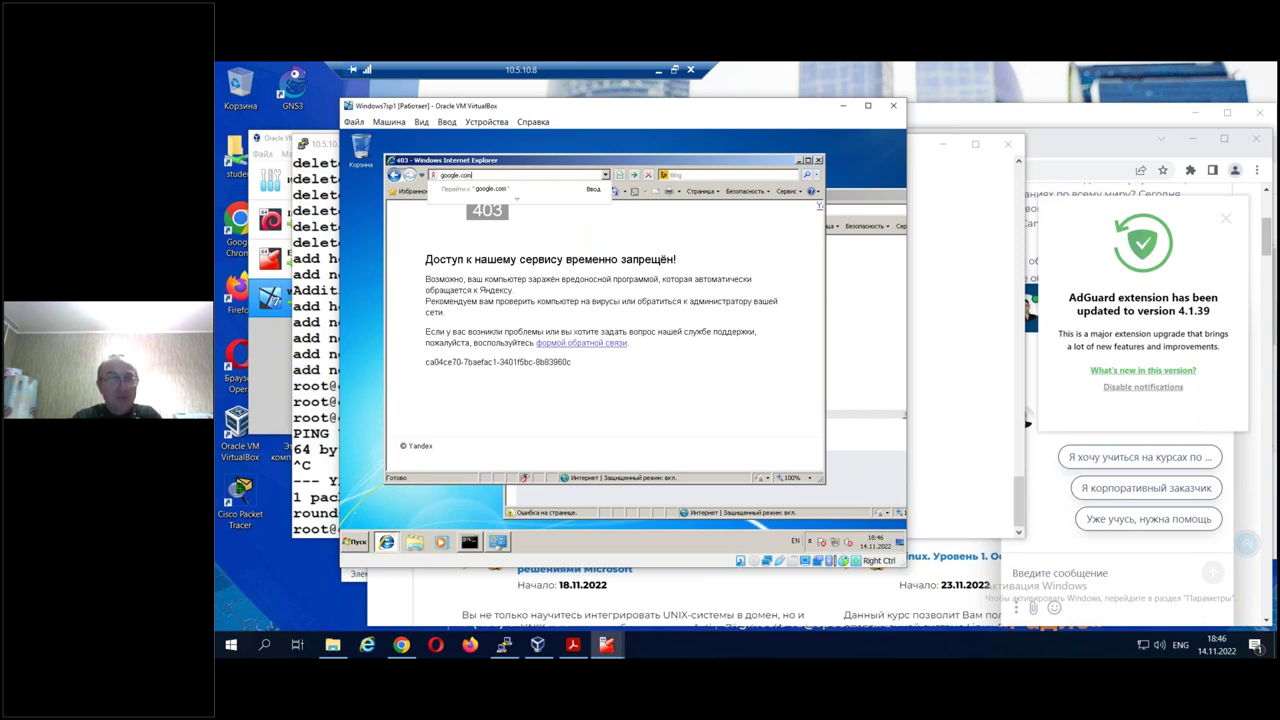
type("e.com")
key("Return")
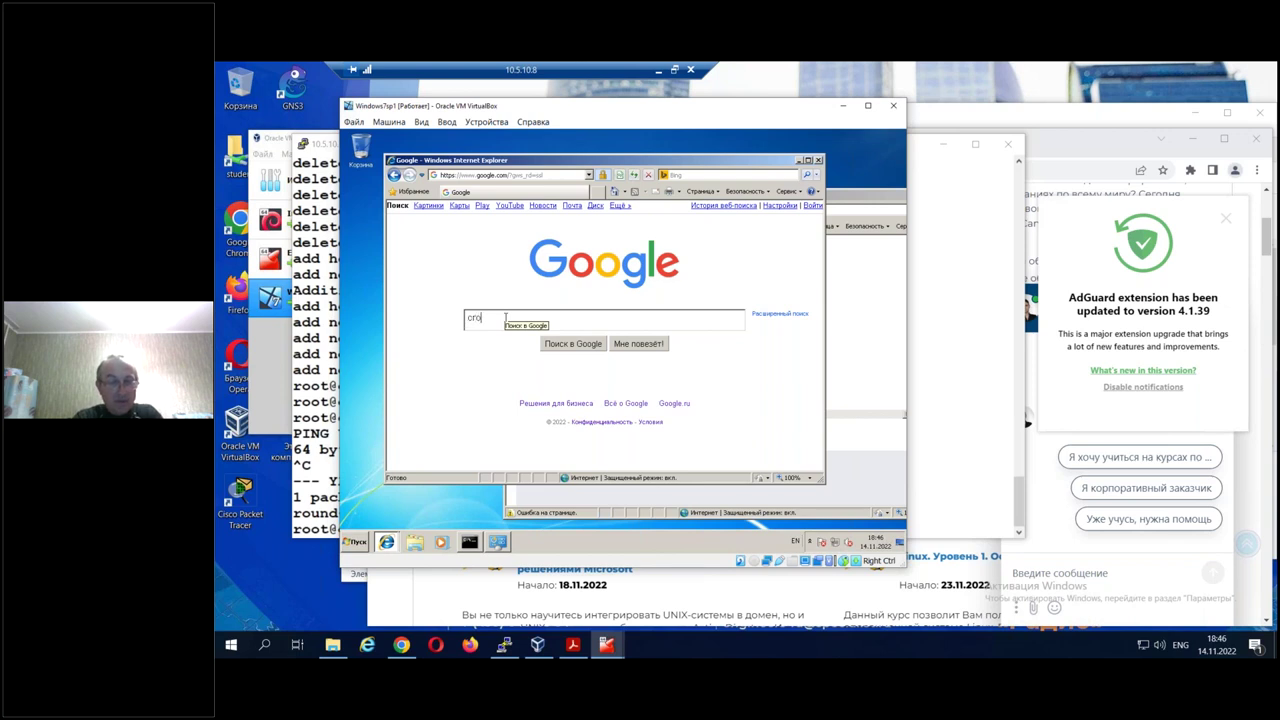
key("Return")
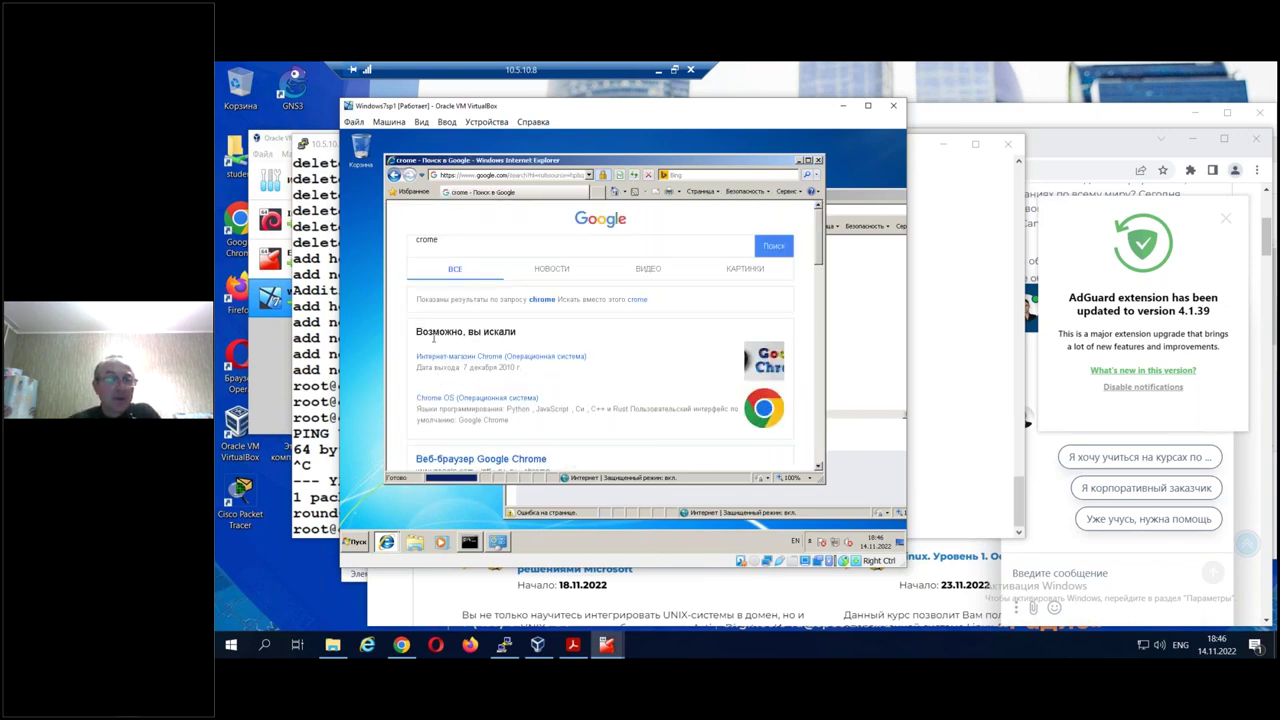
scroll(433, 338, "down", 1)
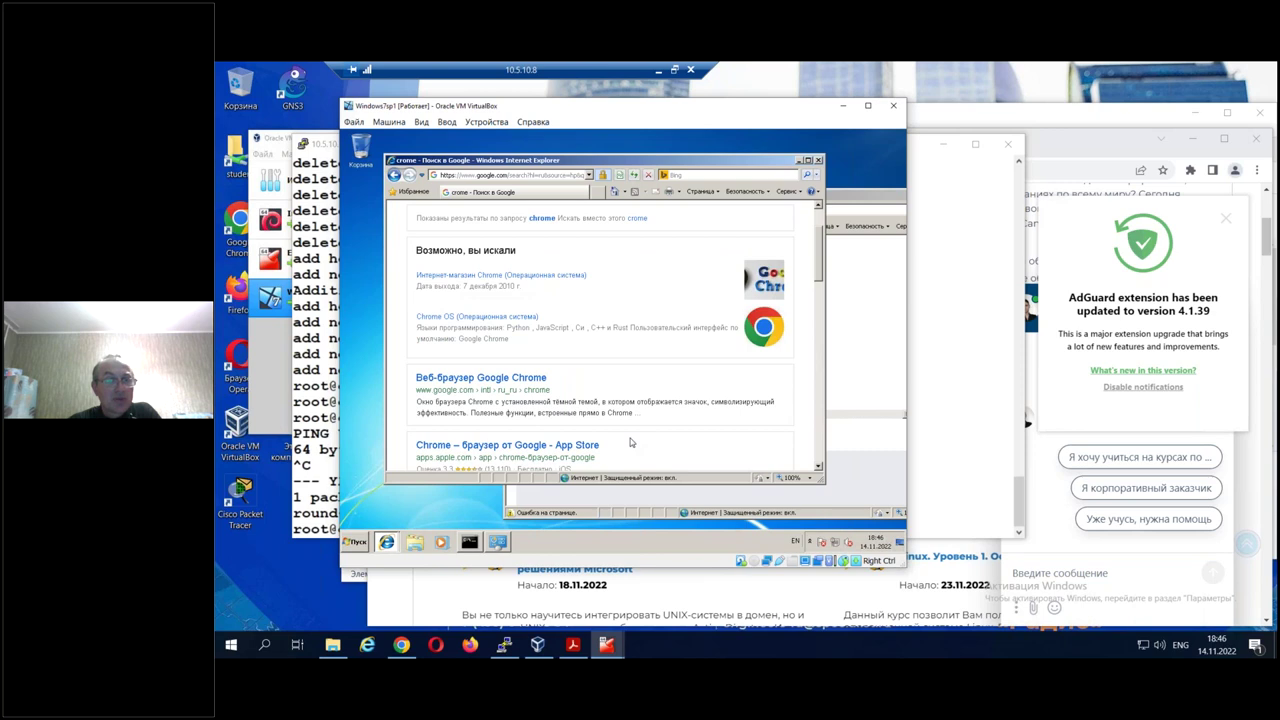
left_click(505, 381)
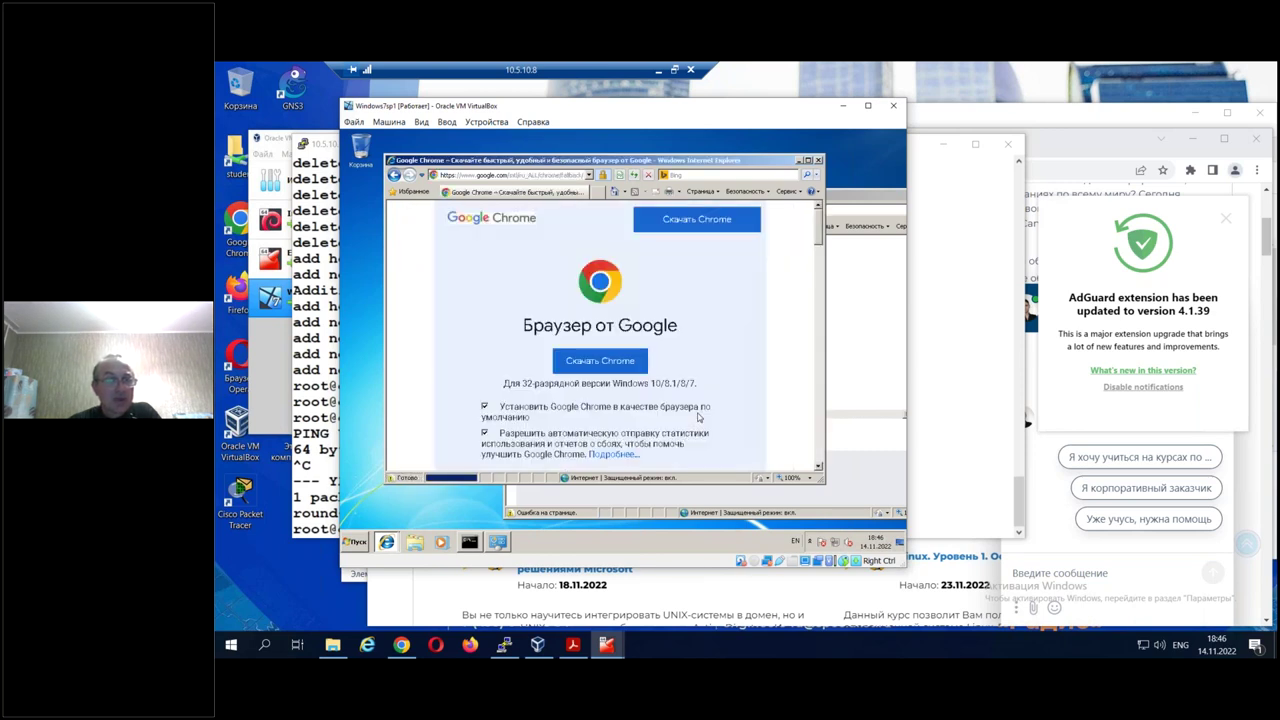
Download ChromeSetup.exe via Скачать Chrome and allow it to run past the security warning
left_click(606, 367)
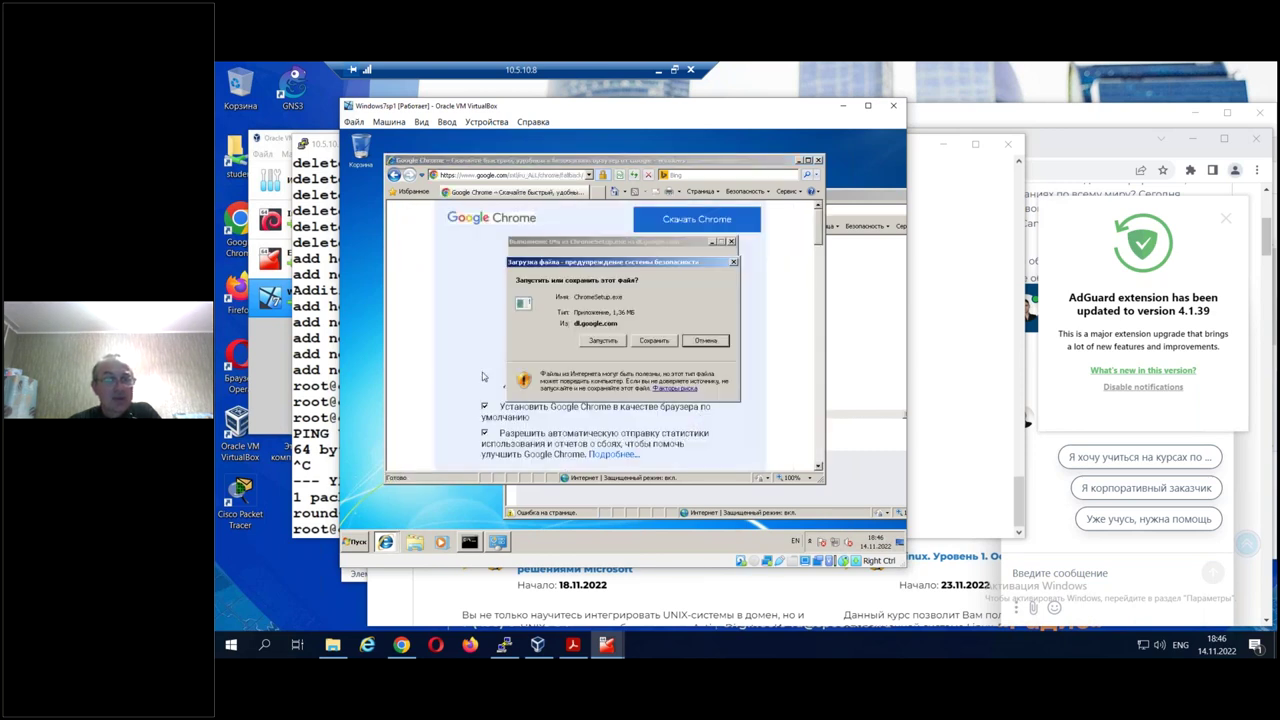
left_click(607, 342)
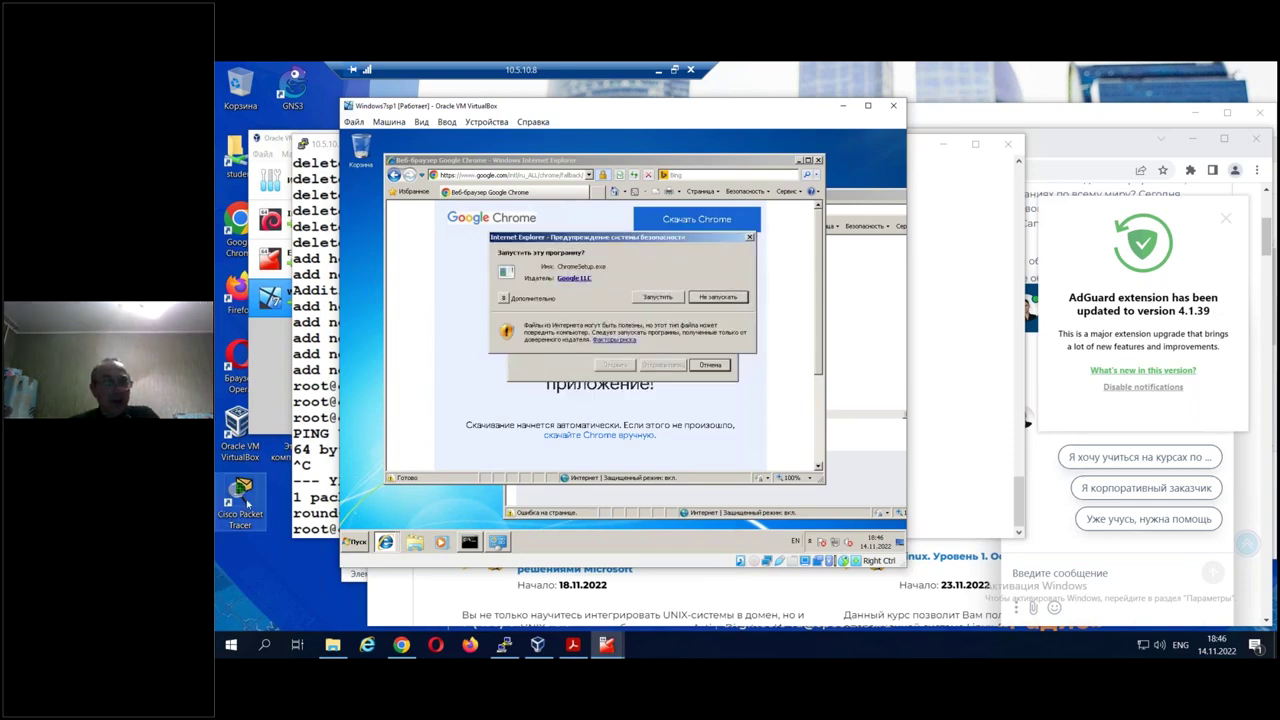
left_click(657, 297)
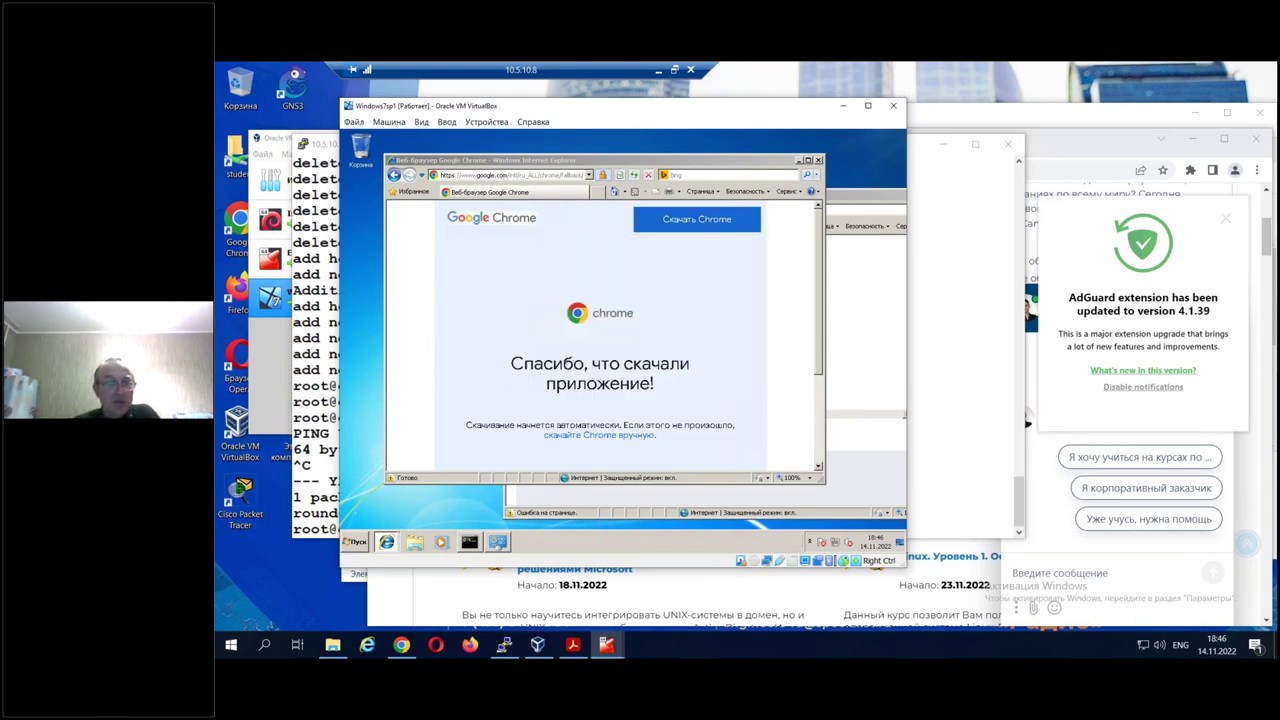
In the host Chrome, dismiss the promotional popup and open the specialist.ru Linux course guide
left_click(401, 645)
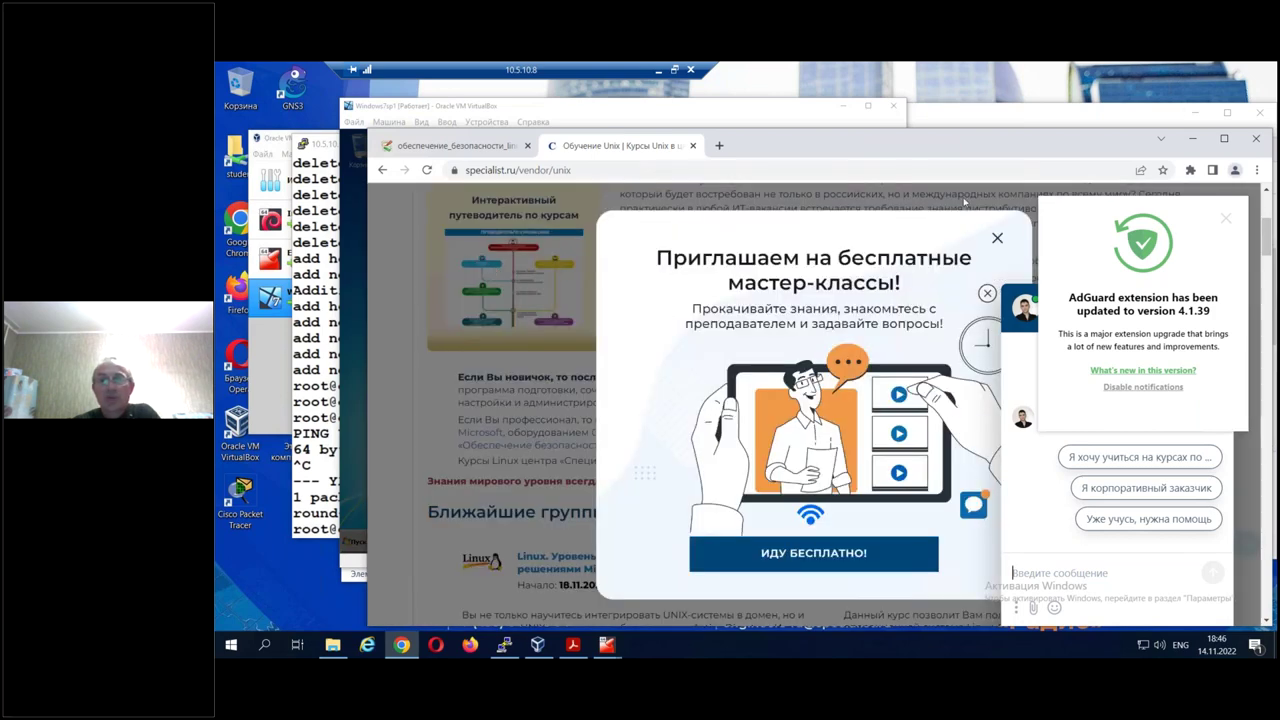
left_click(997, 239)
left_click(560, 300)
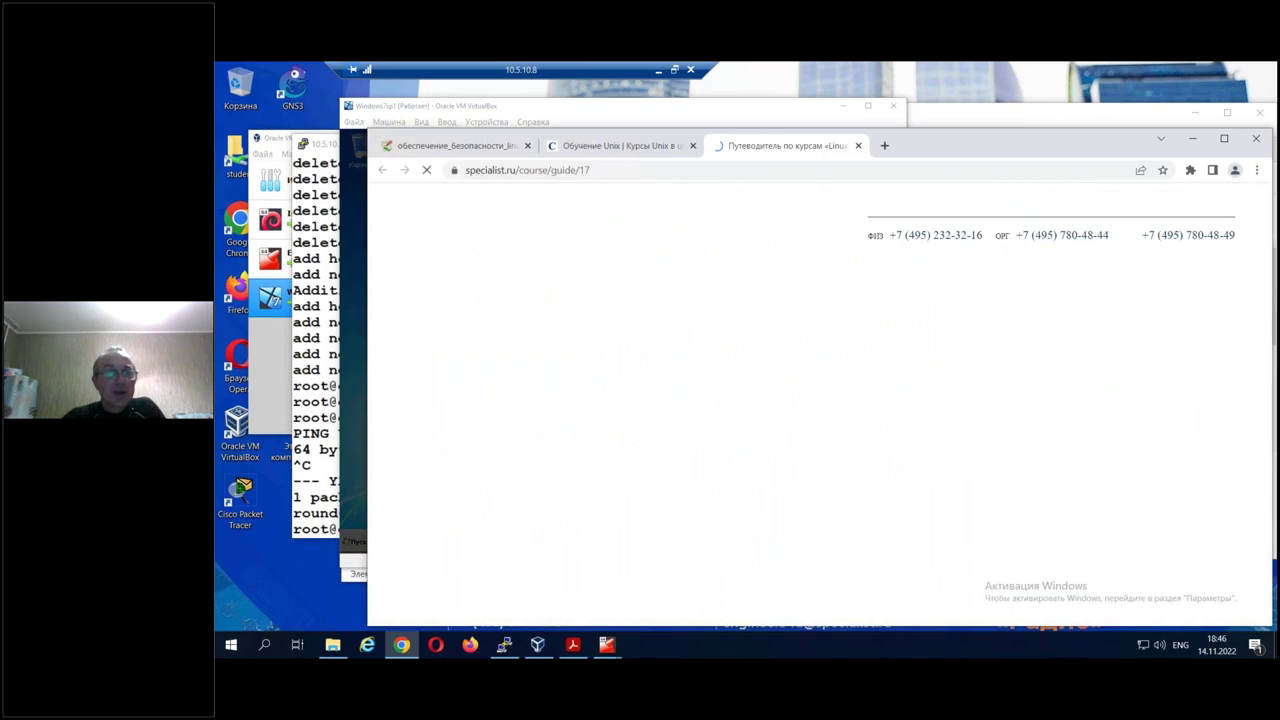
scroll(604, 336, "down", 15)
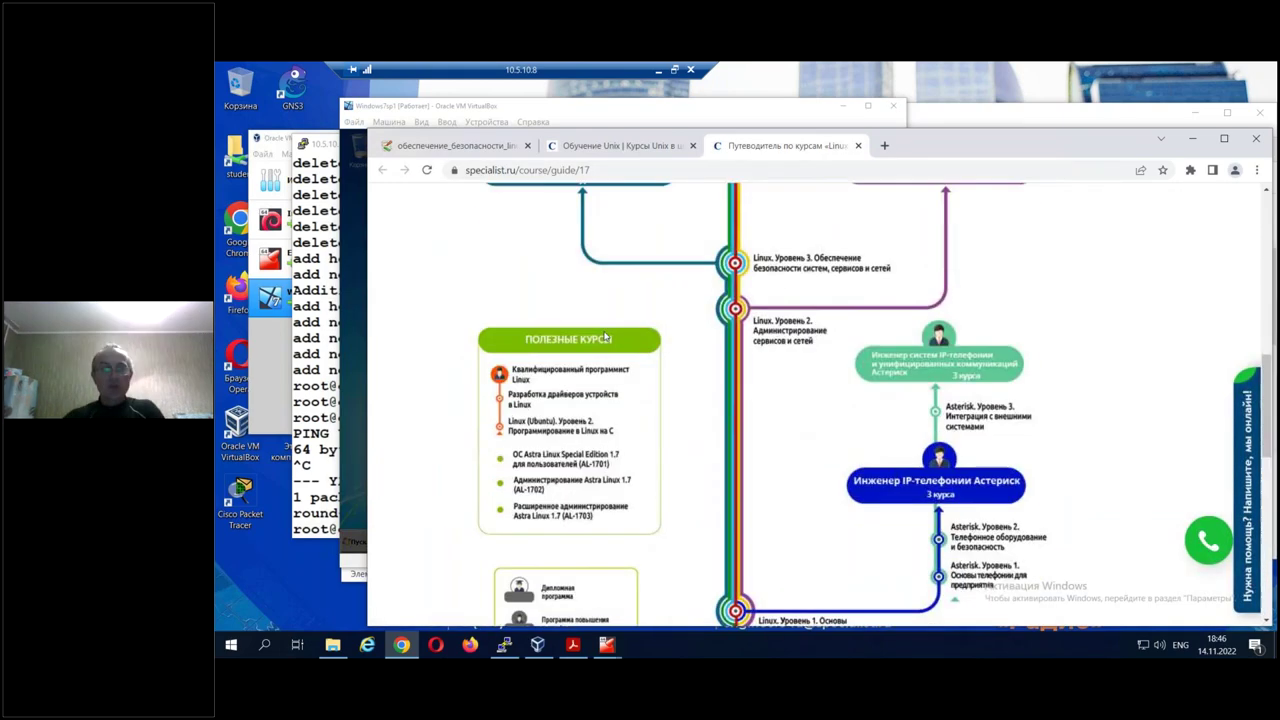
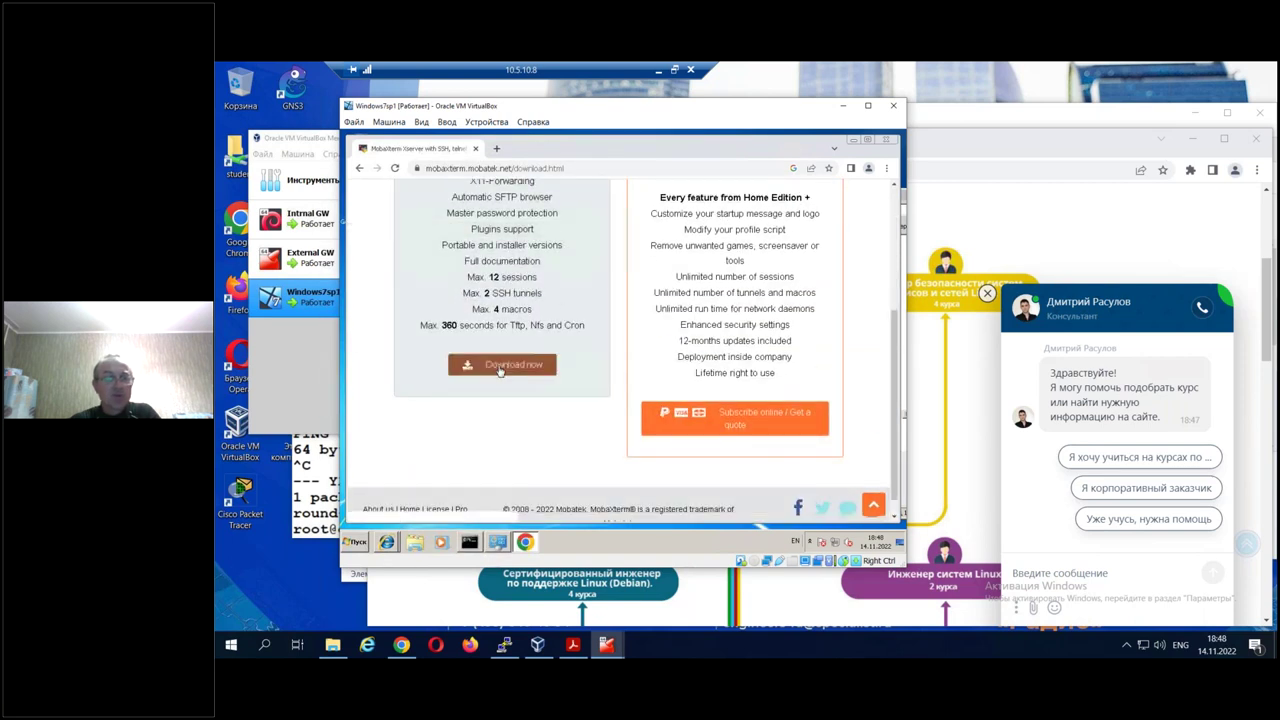
Download the MobaXterm Home Edition v22.1 installer zip and open the download item's menu
left_click(500, 366)
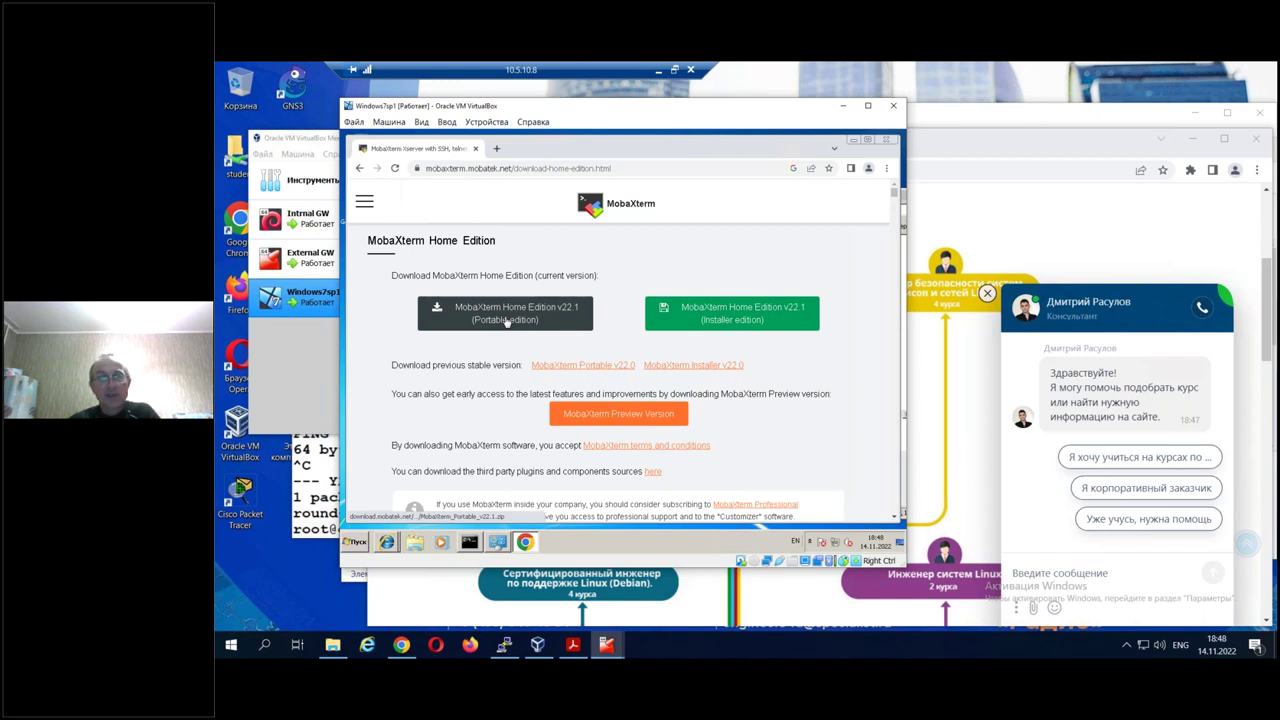
left_click(745, 313)
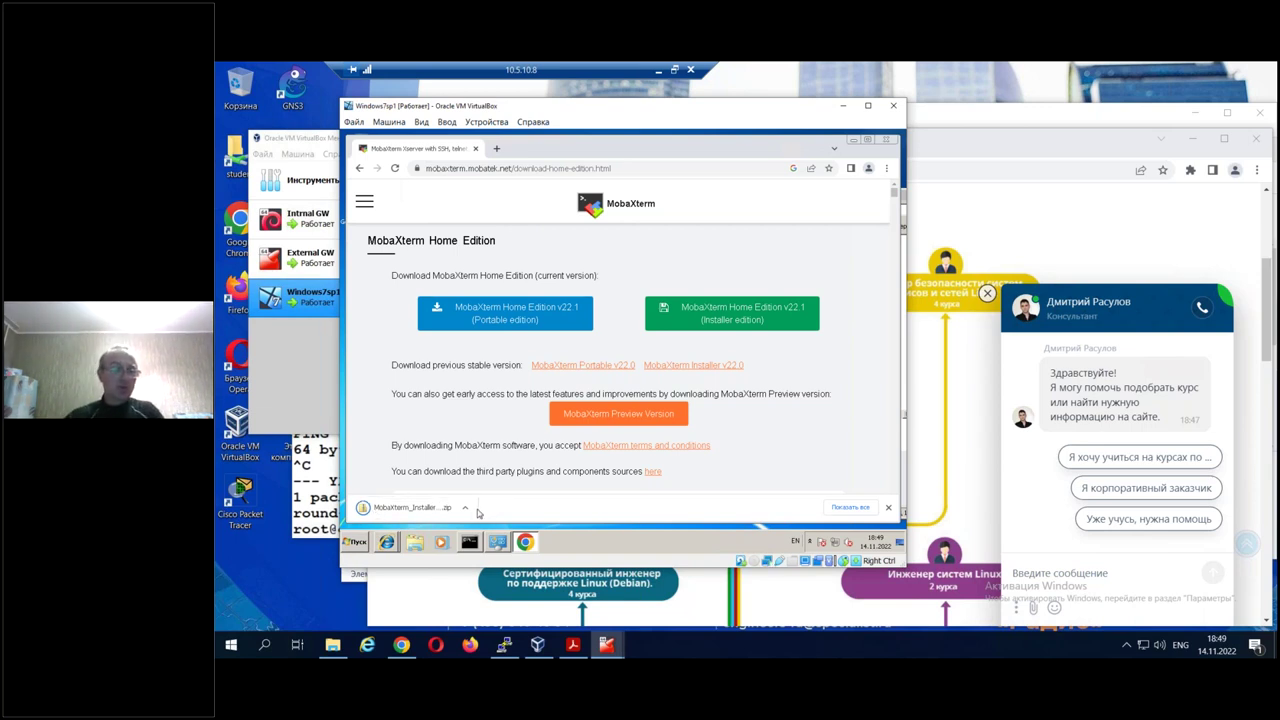
left_click(466, 508)
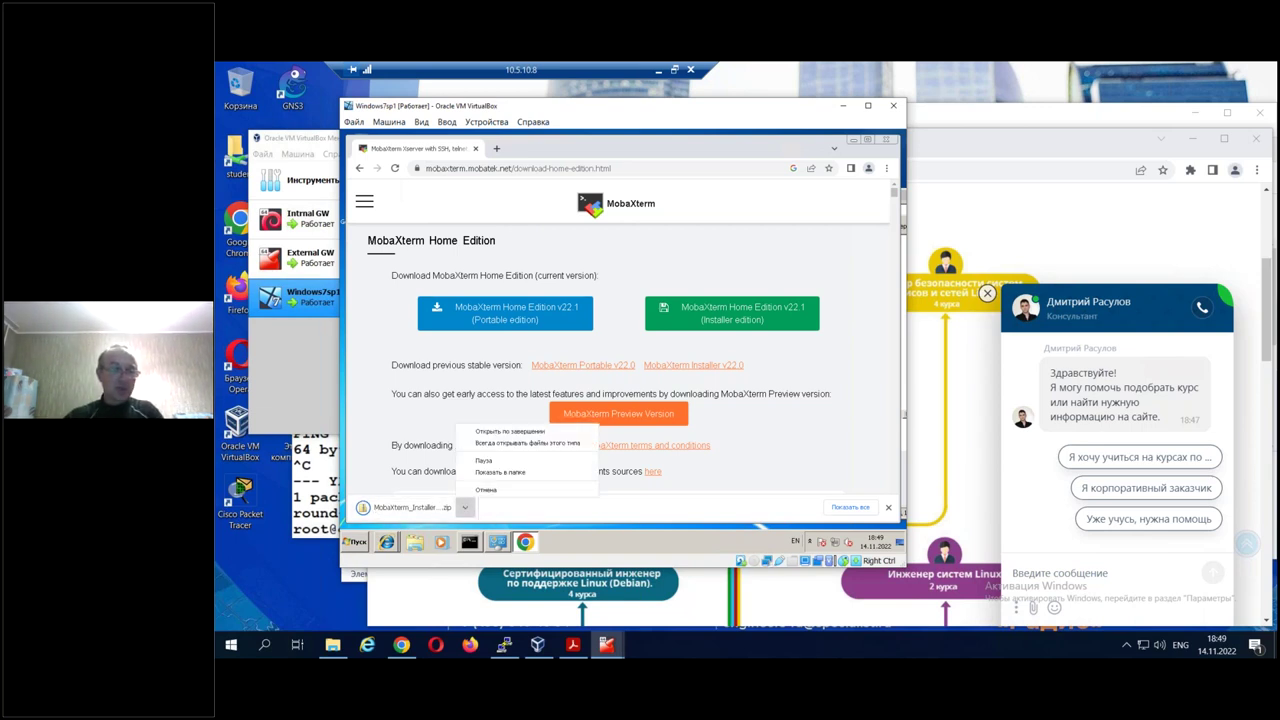
Extract the downloaded installer zip into the MobaXterm_Installer_v22.1 folder
left_click(505, 472)
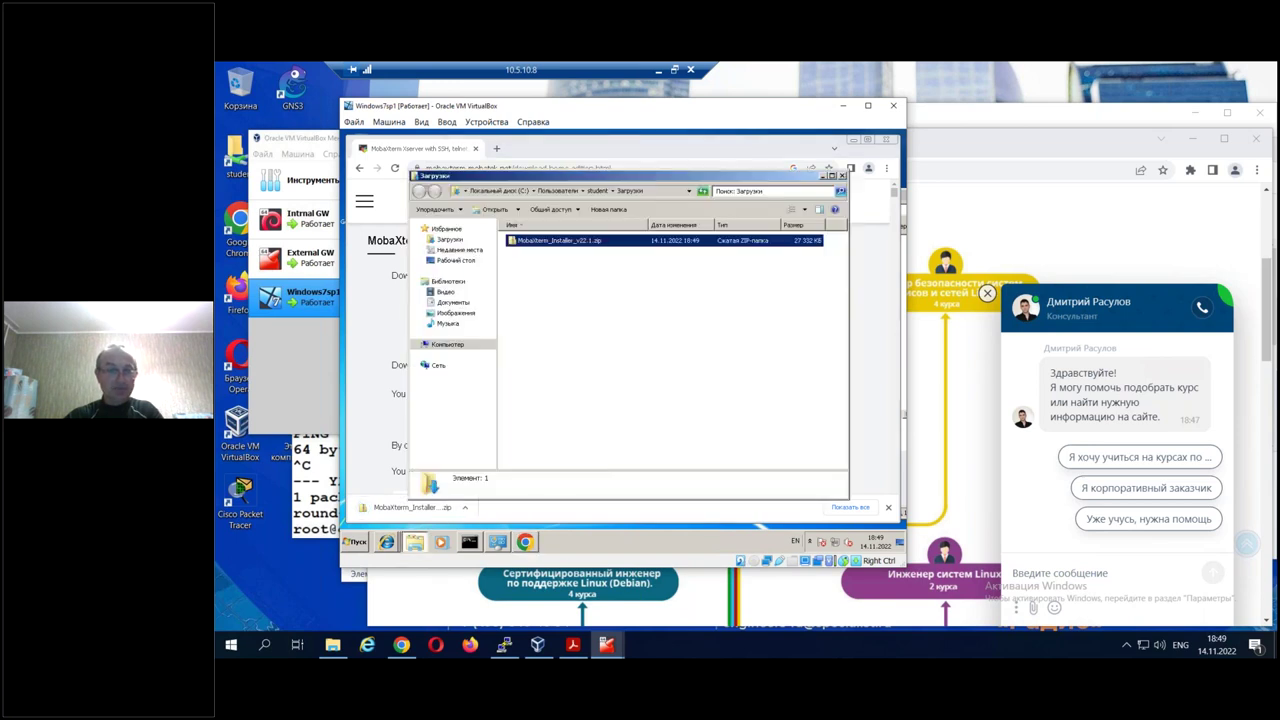
right_click(578, 244)
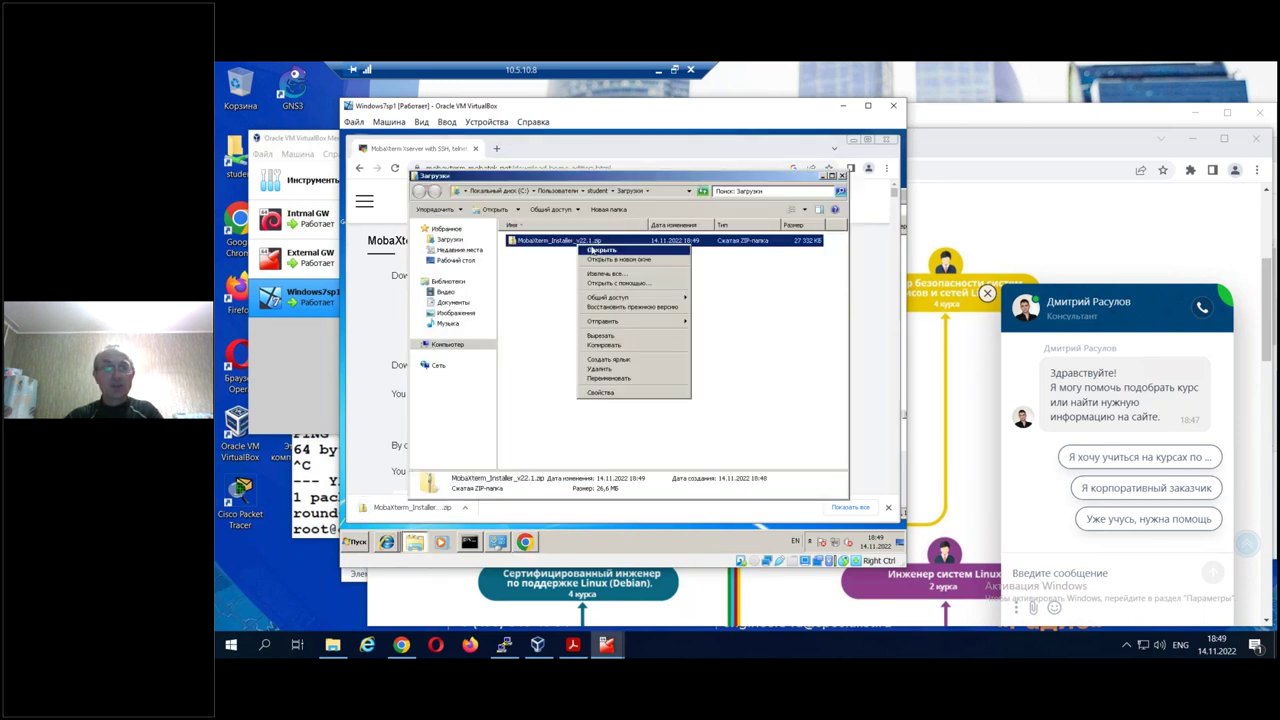
left_click(630, 276)
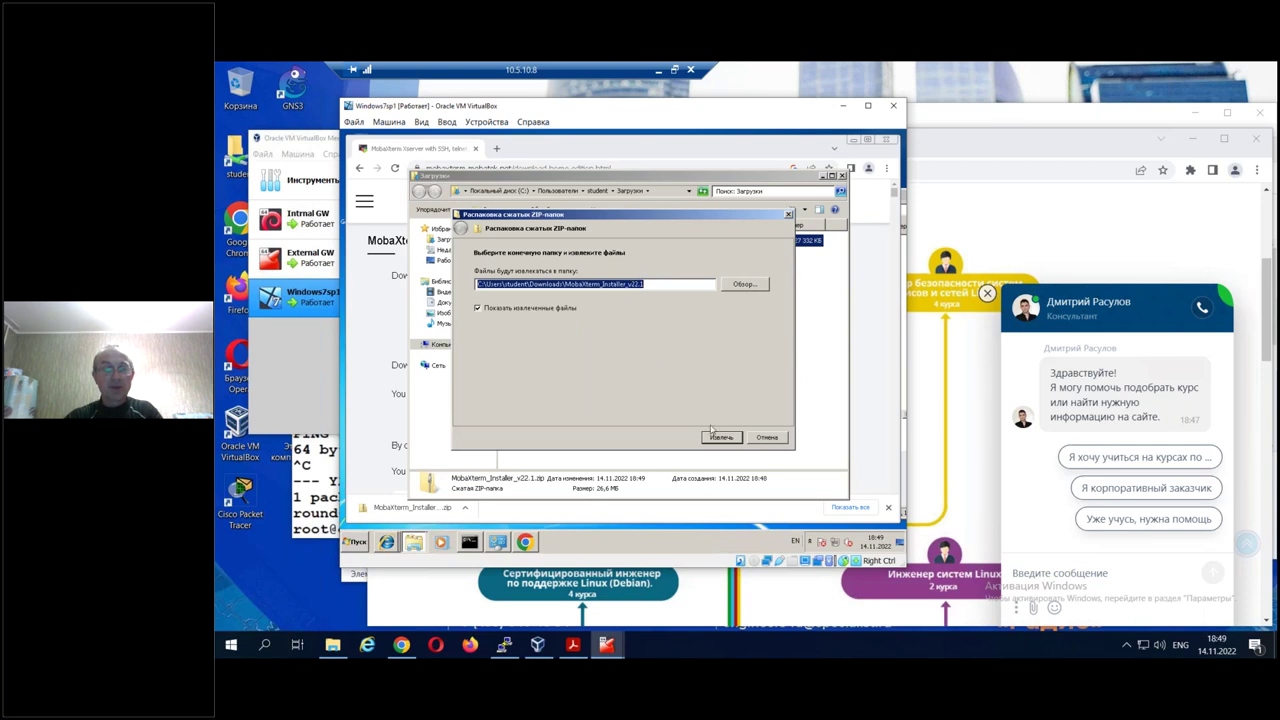
left_click(720, 435)
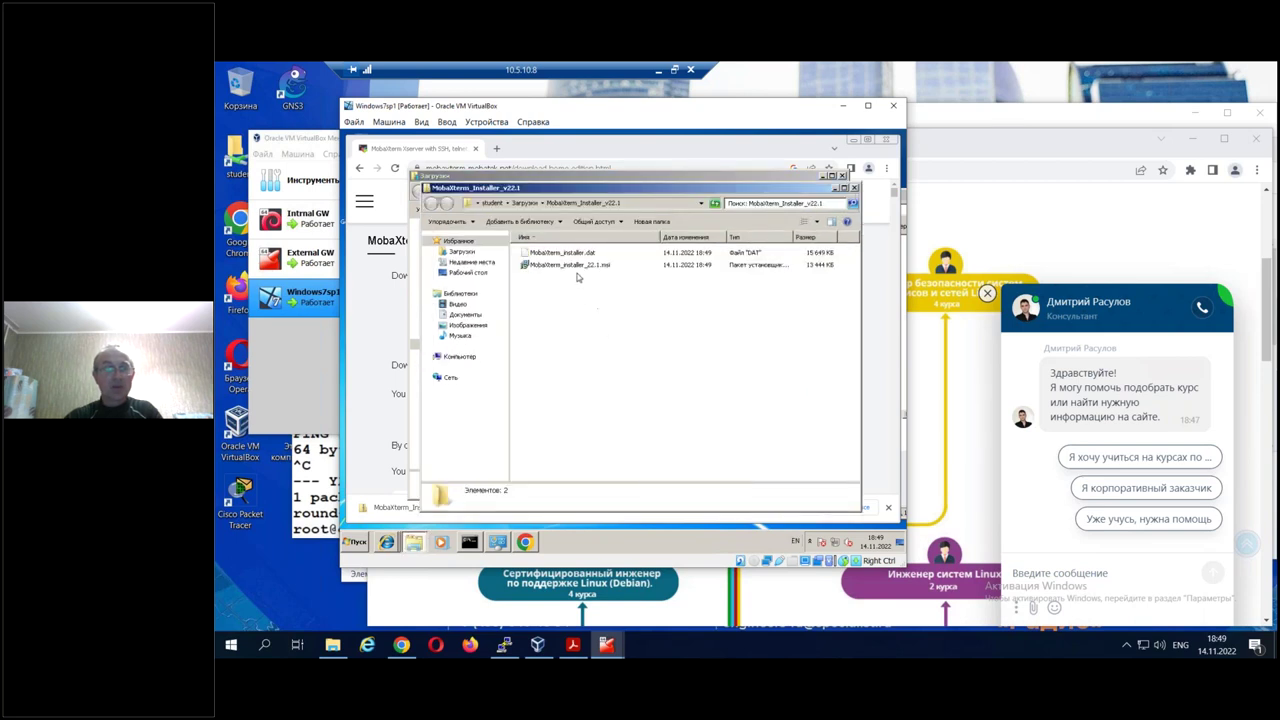
Install MobaXterm from MobaXterm_Installer_22.1.msi, accepting the license, then close the folder
left_click(571, 264)
double_click(571, 264)
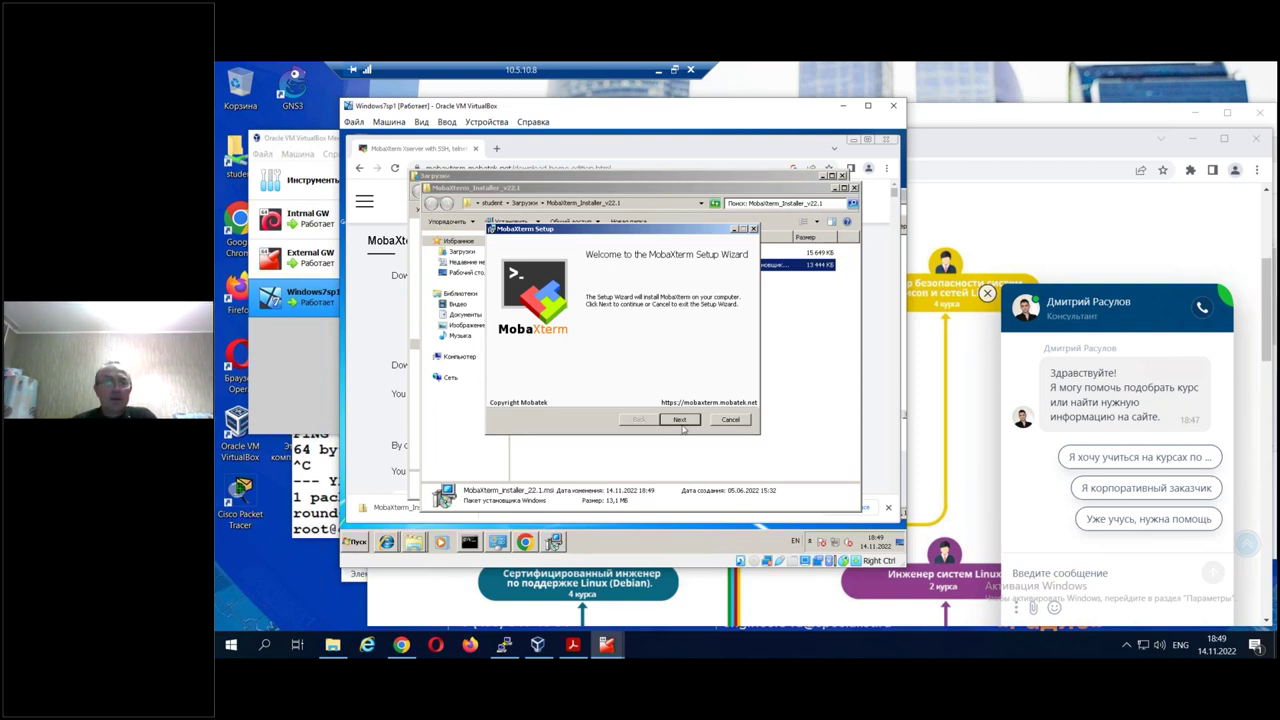
left_click(680, 419)
left_click(572, 396)
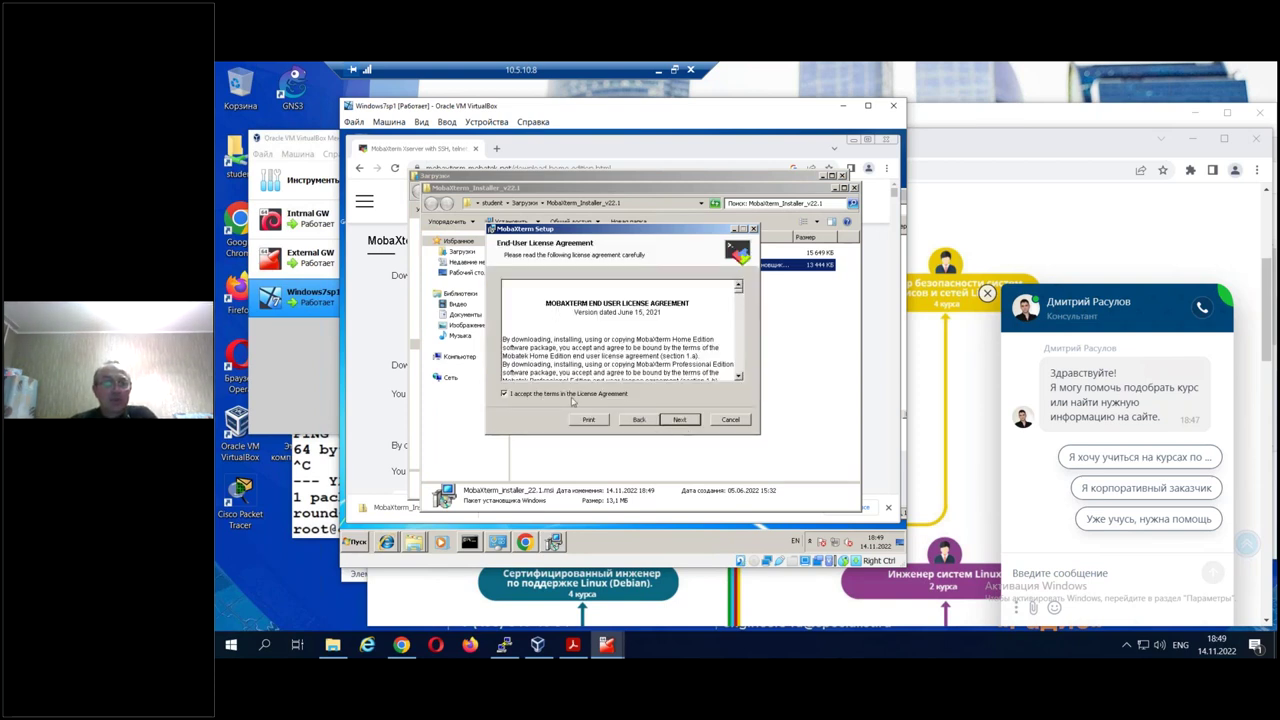
left_click(680, 420)
left_click(677, 420)
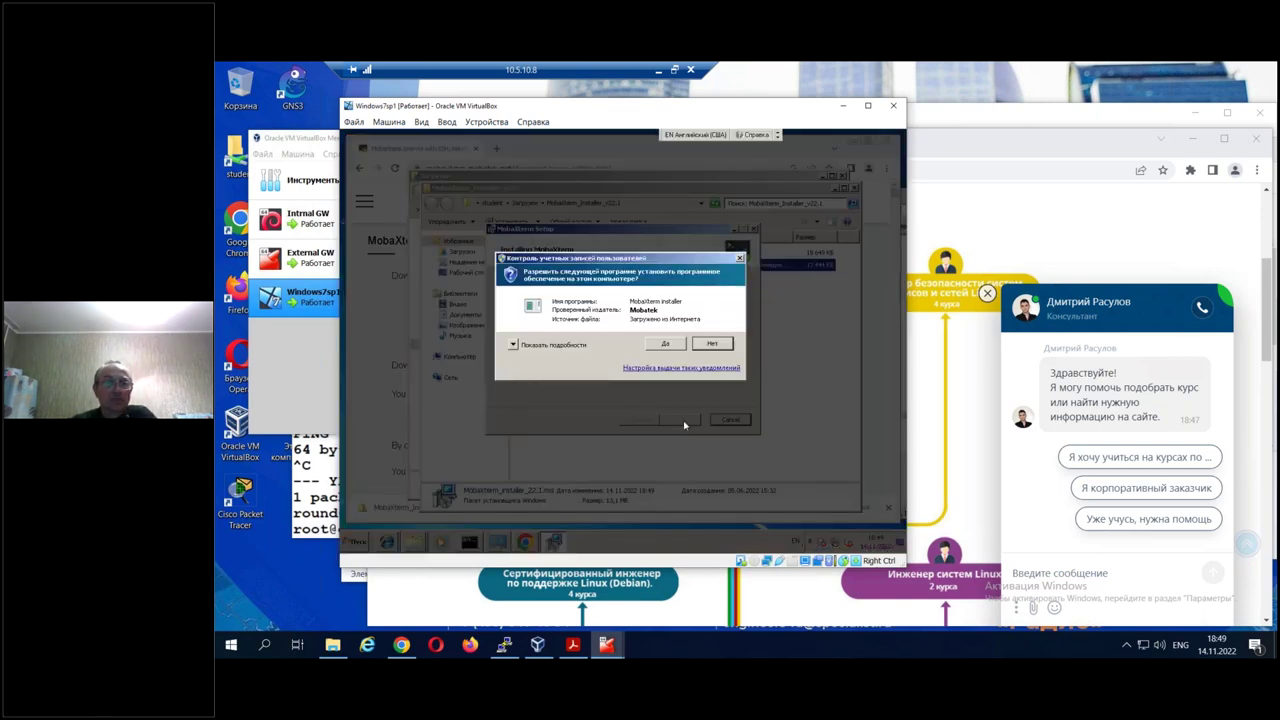
left_click(663, 346)
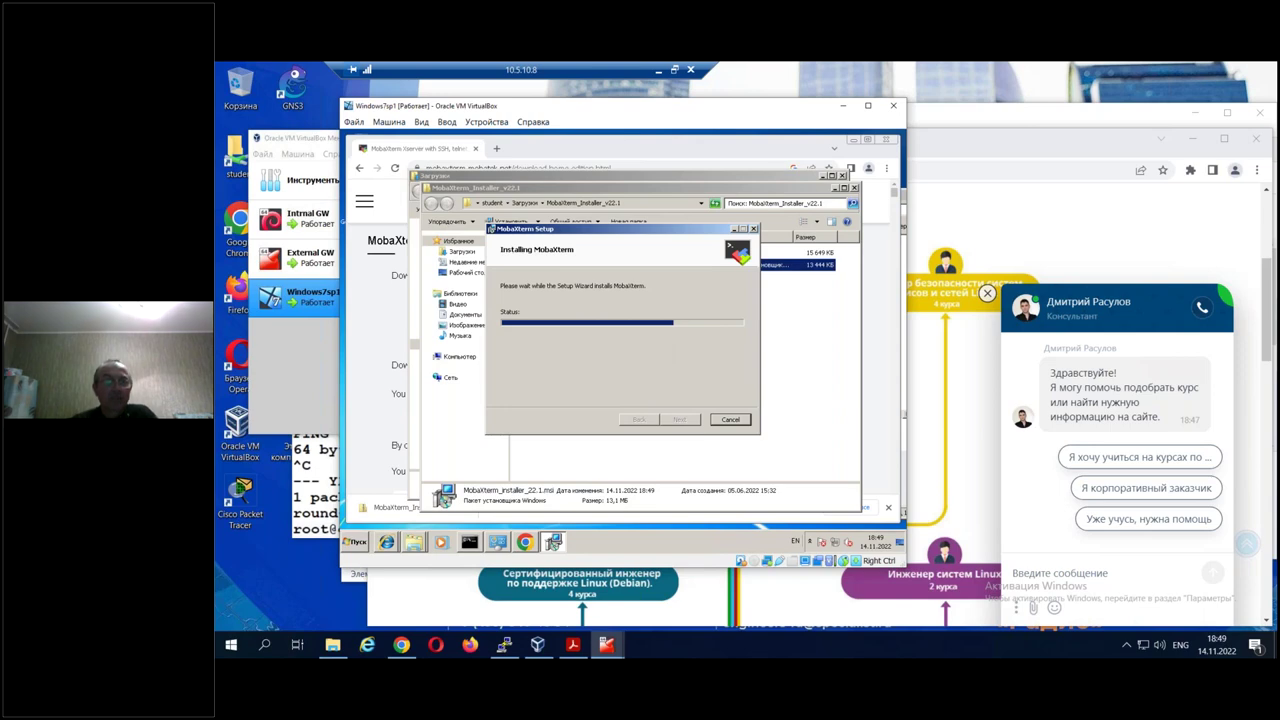
left_click(679, 419)
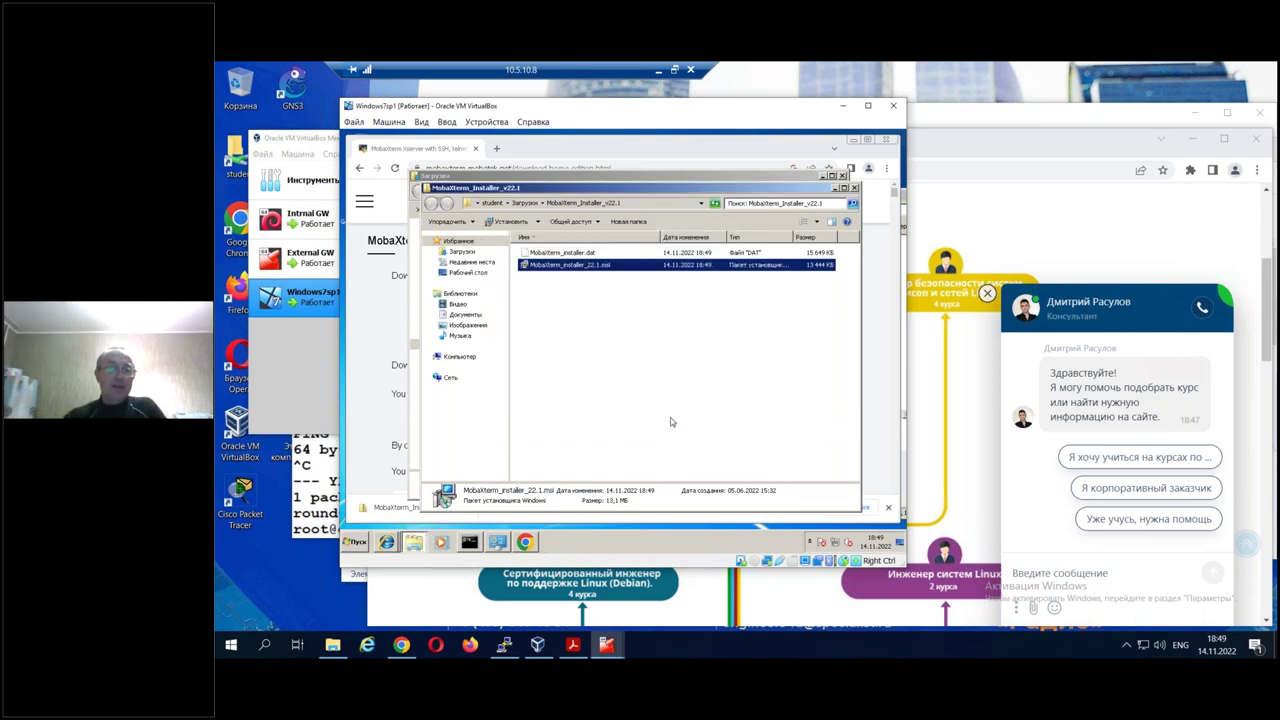
left_click(854, 188)
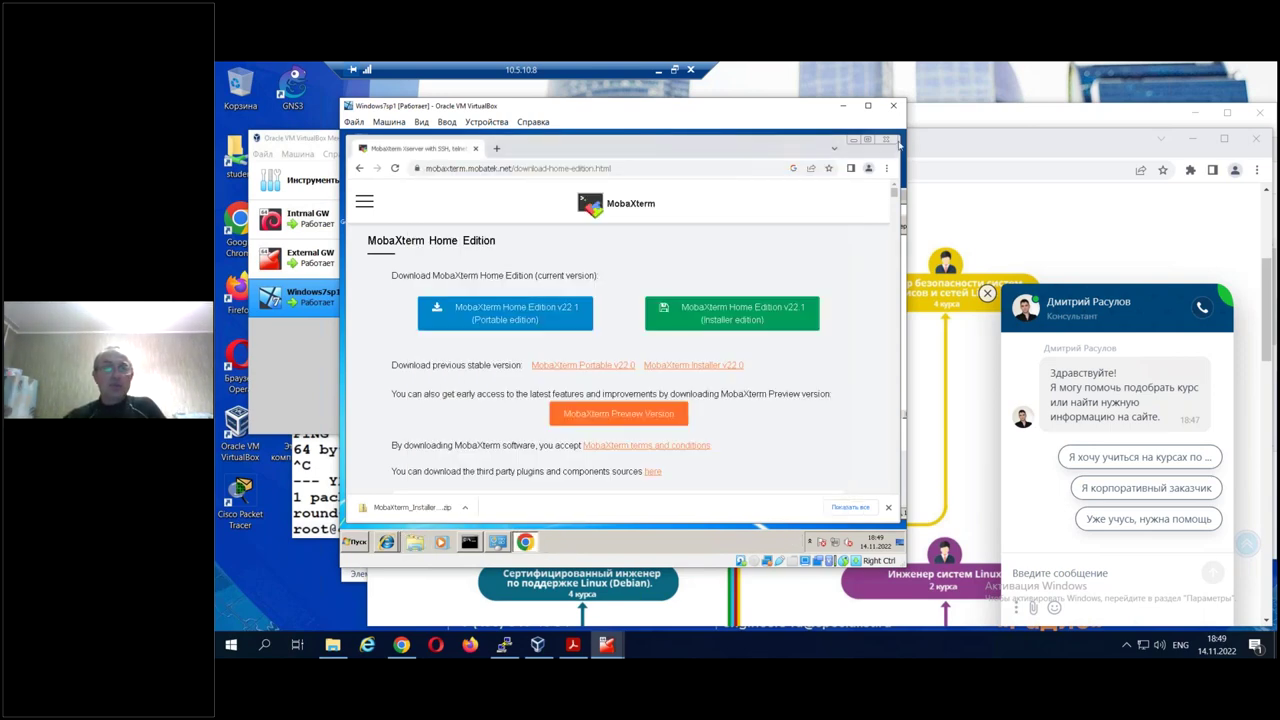
Close the leftover browser and network-location windows and allow MobaXterm through the firewall
left_click(886, 139)
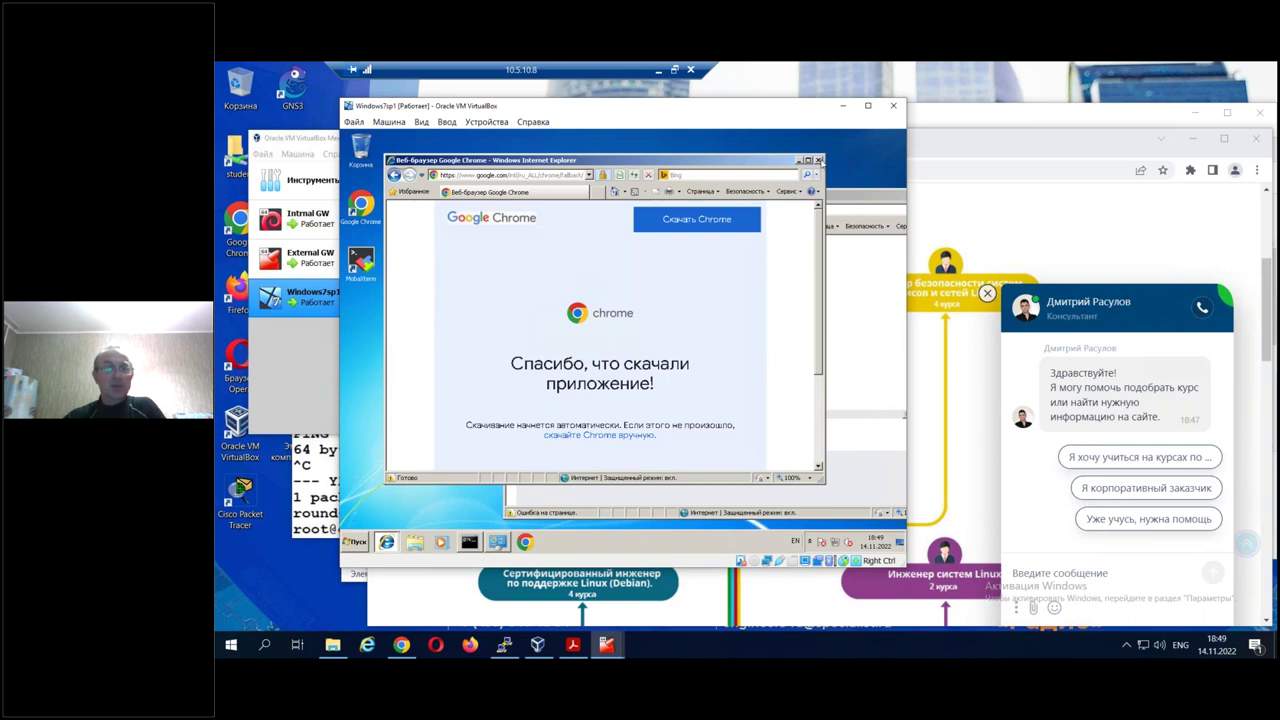
left_click(820, 161)
key("alt+F4")
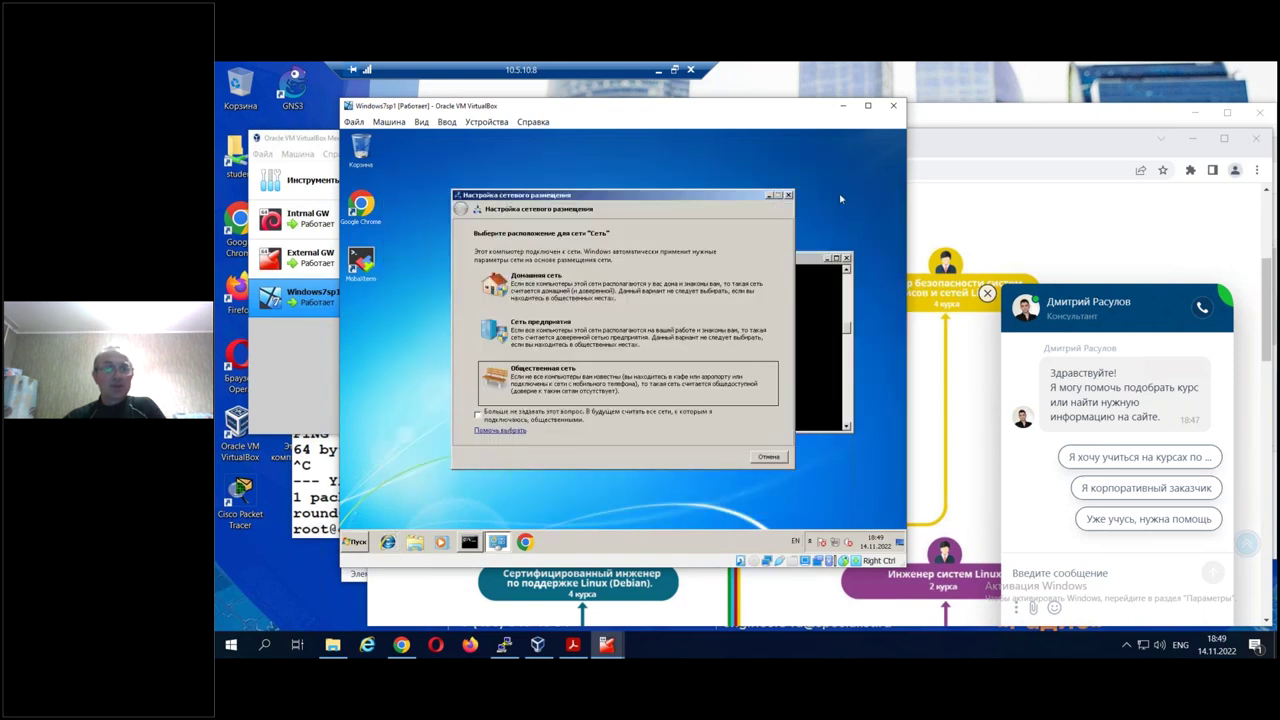
left_click(788, 195)
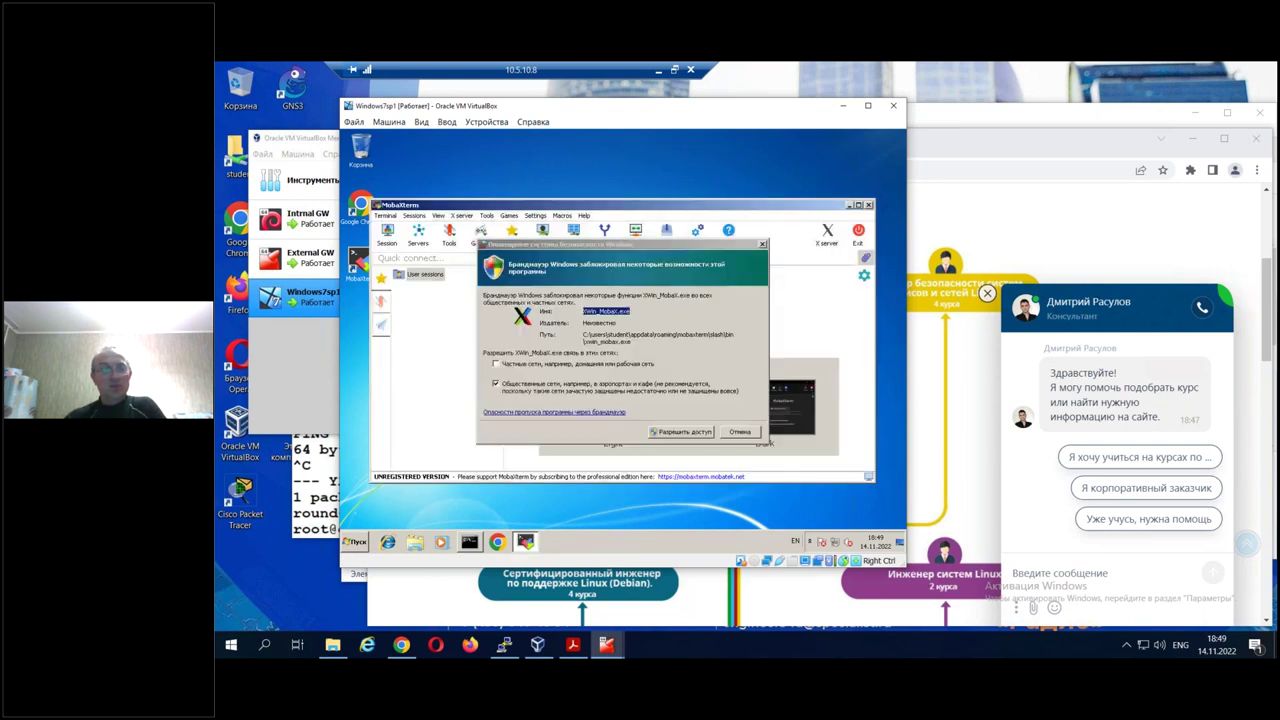
left_click(699, 433)
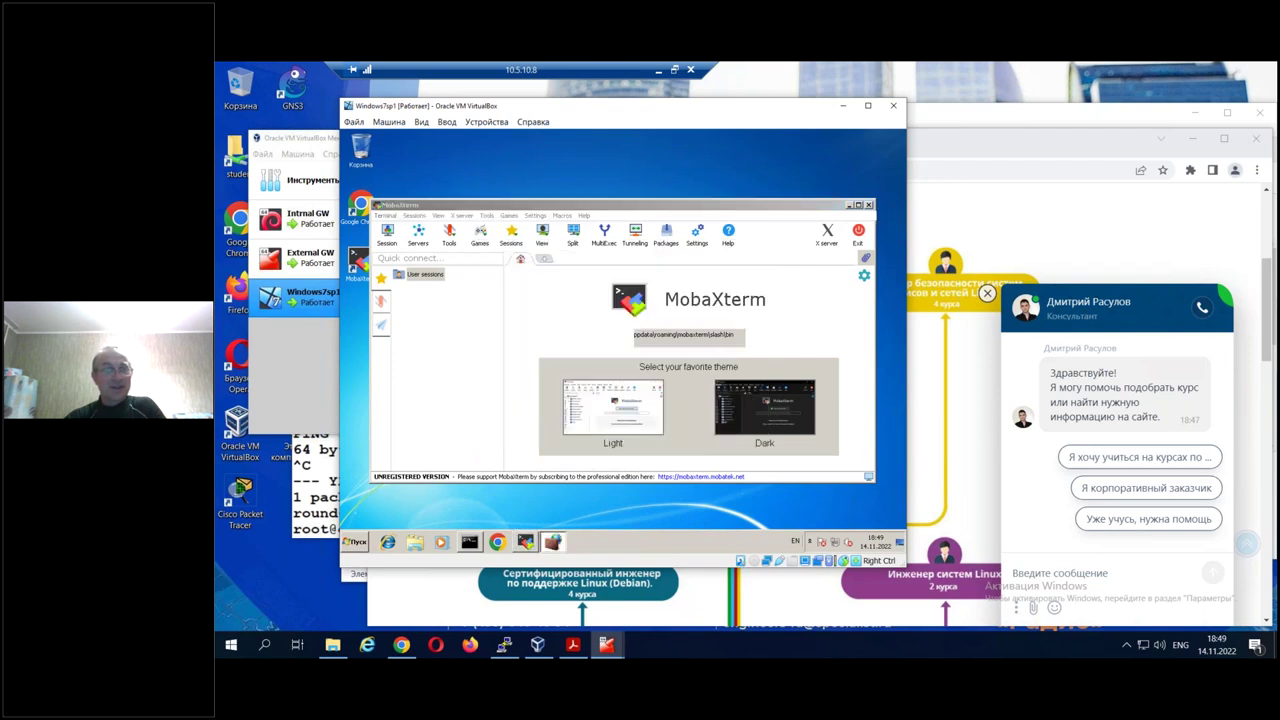
Start a MobaXterm local terminal, enlarge its font, and make the window wider and taller
left_click(722, 339)
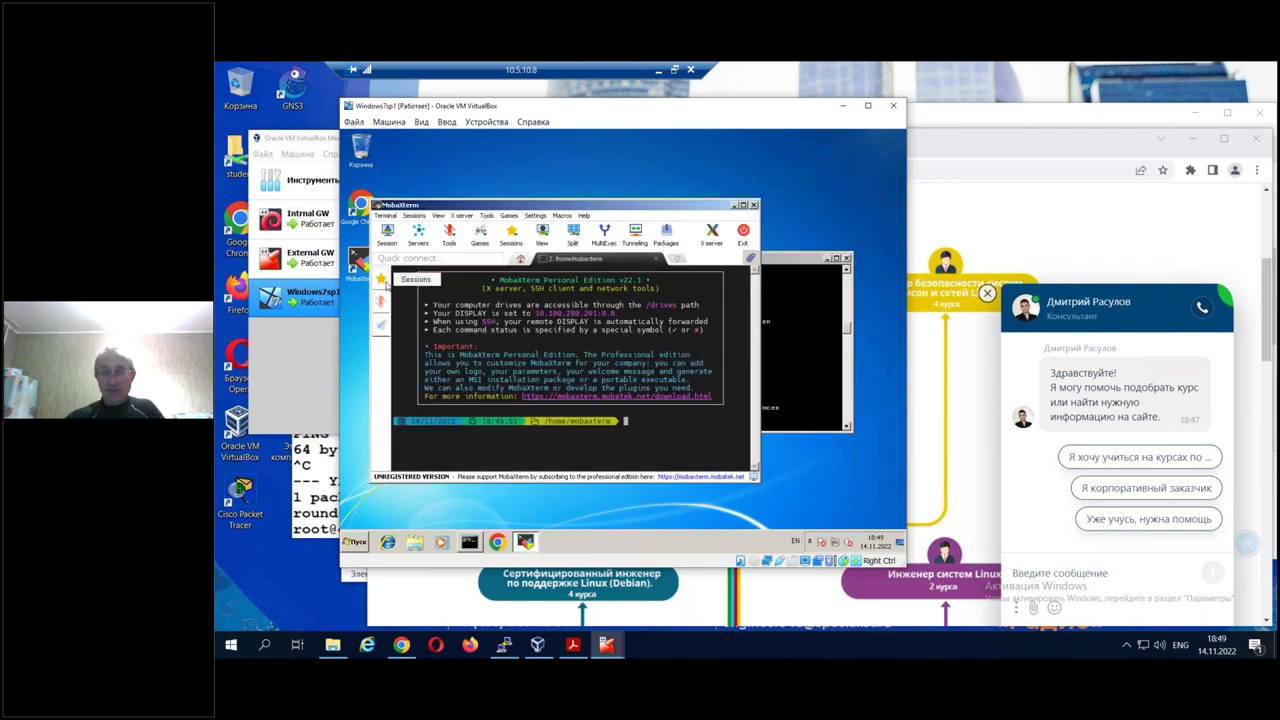
scroll(385, 286, "up", 3, "ctrl")
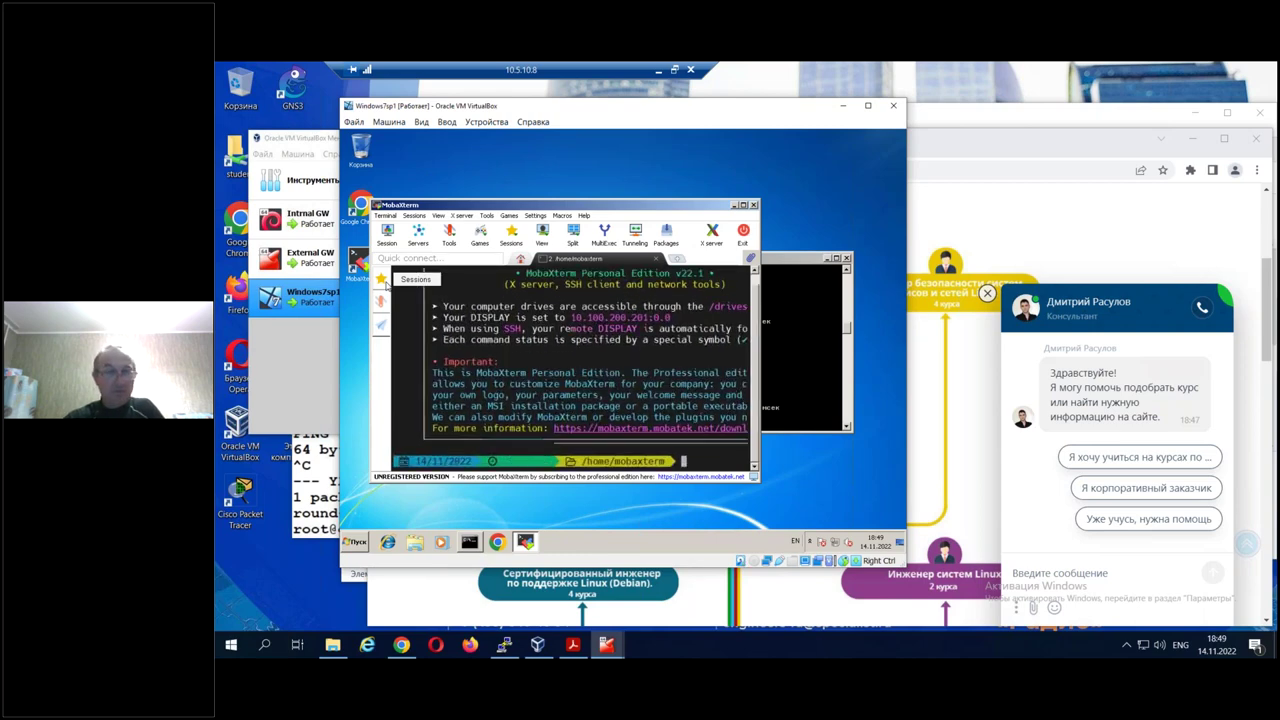
scroll(386, 287, "up", 1, "ctrl")
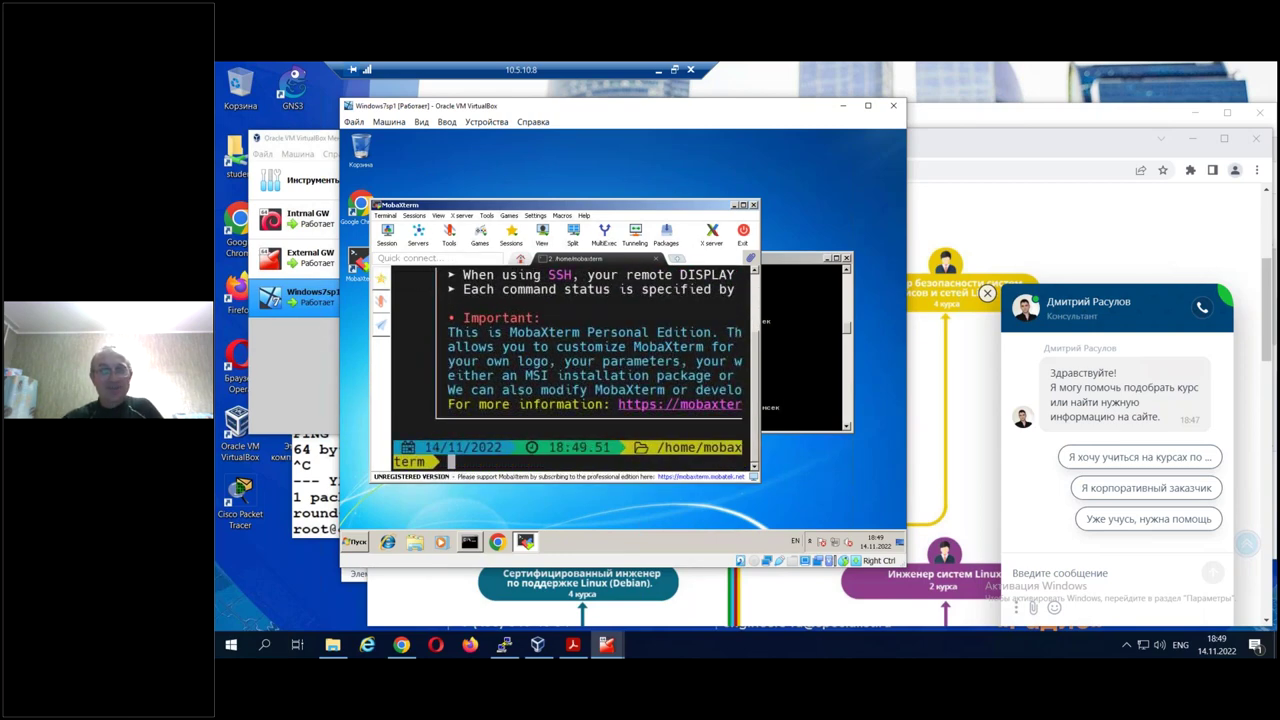
left_click_drag(763, 477, 868, 512)
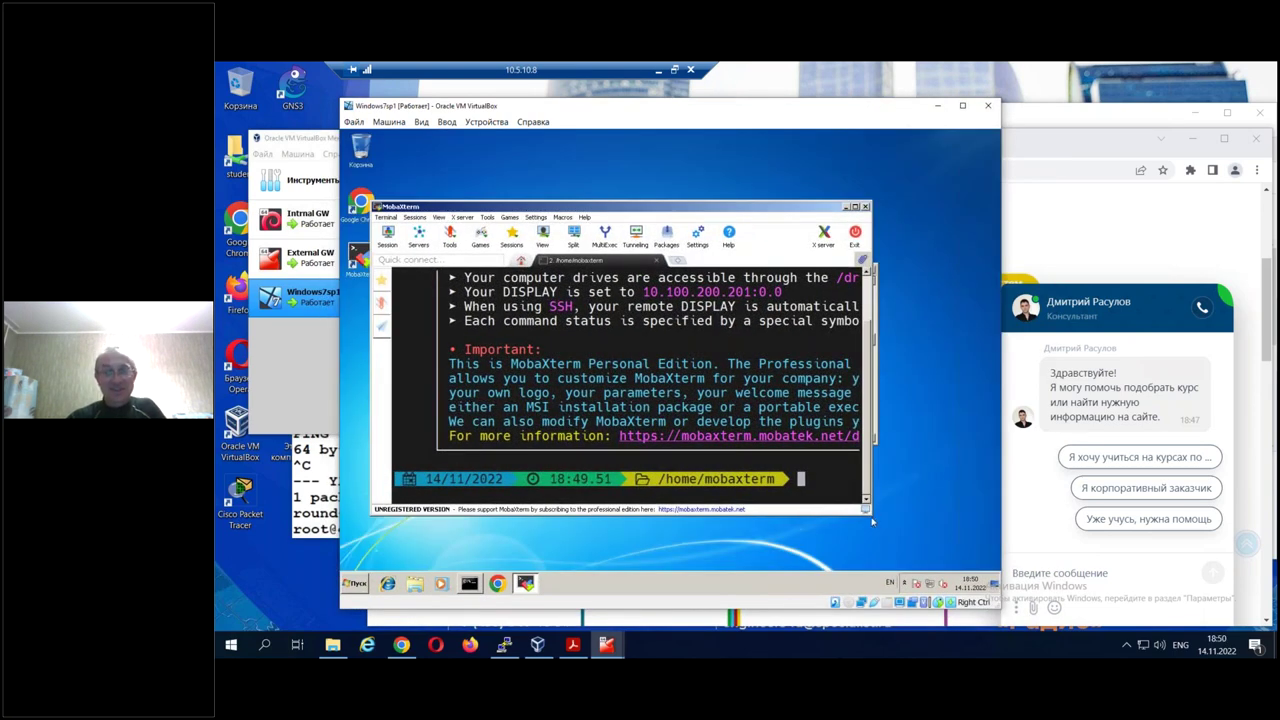
left_click_drag(873, 521, 1000, 556)
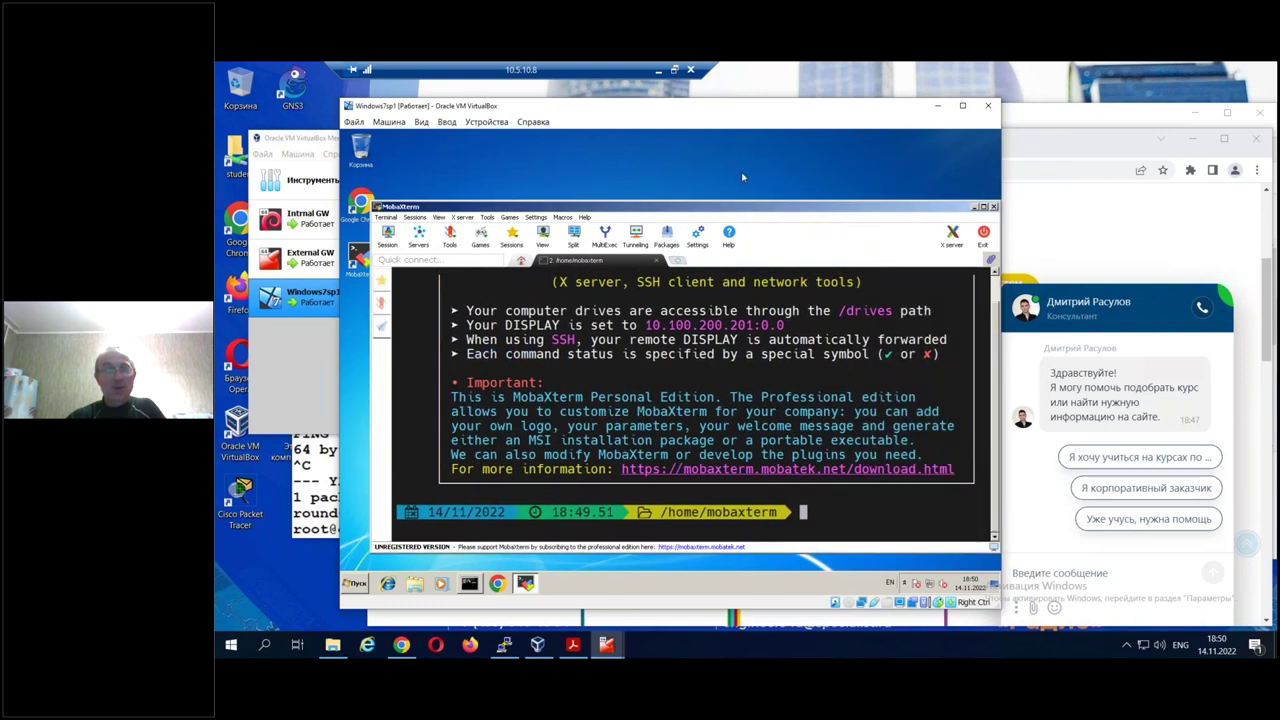
left_click_drag(726, 202, 726, 143)
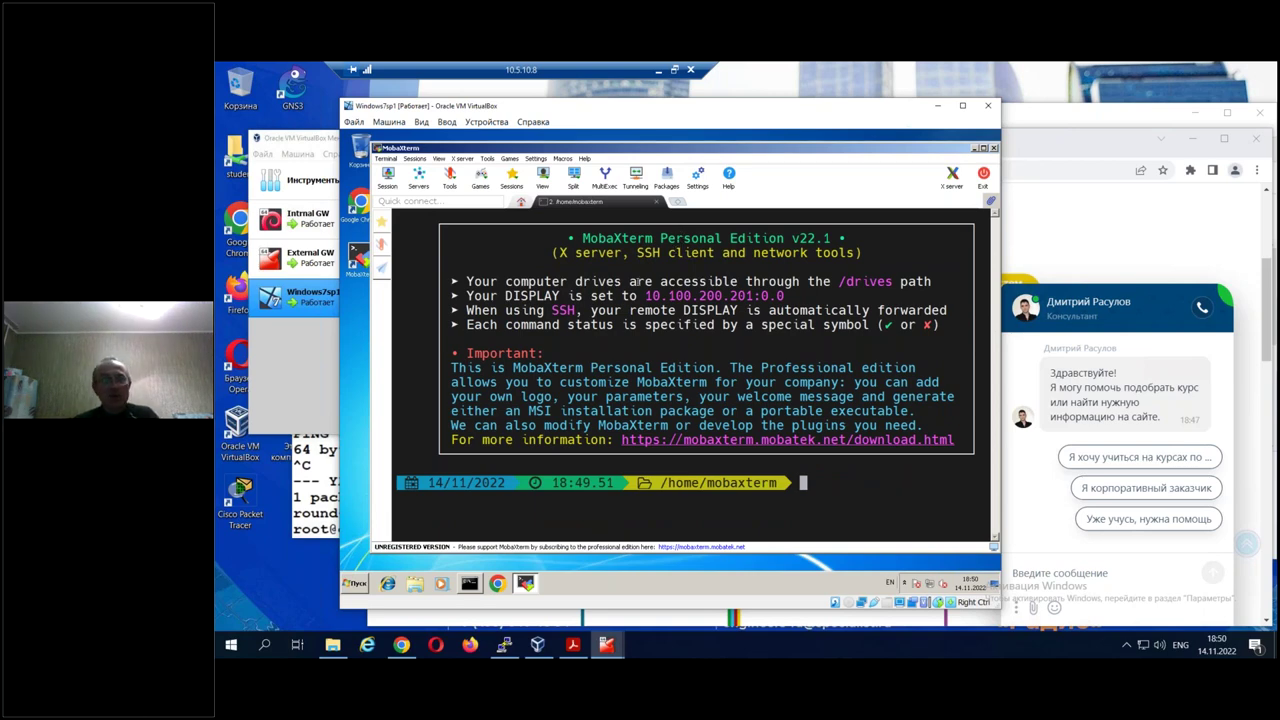
left_click(401, 644)
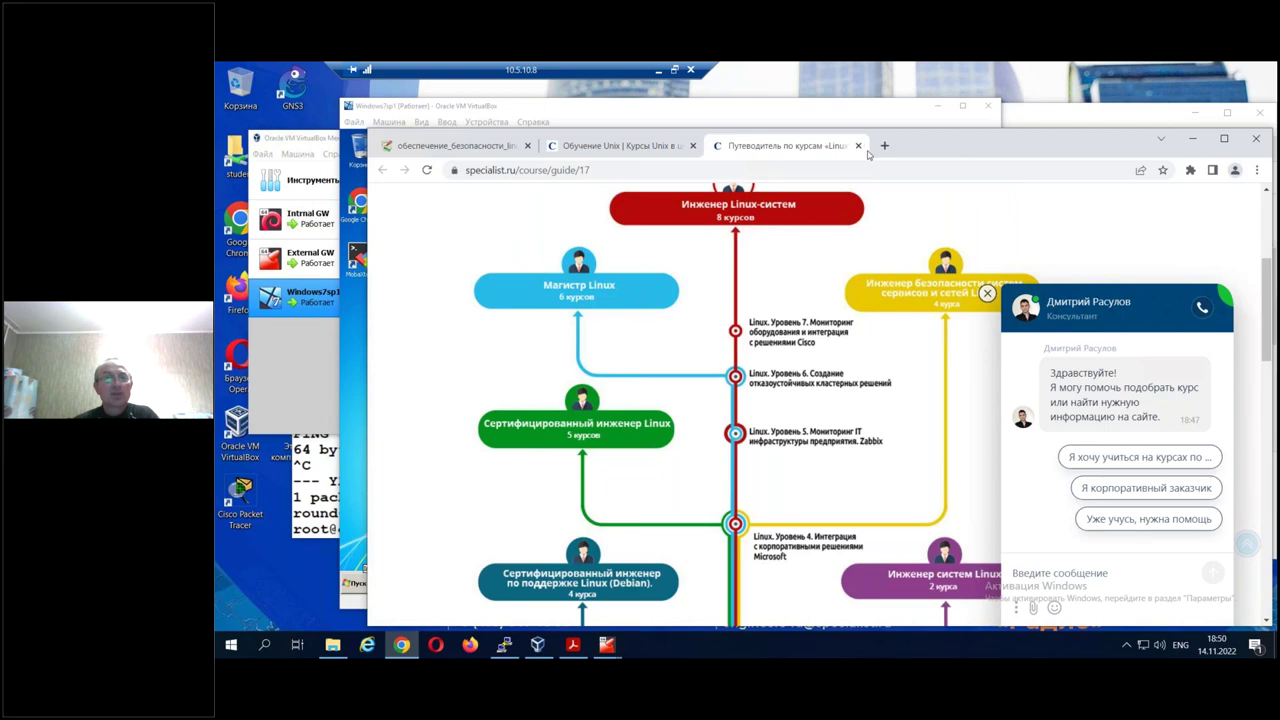
Close the Linux course guide and Unix courses tabs, then bring up the PuTTY extgate session
left_click(859, 146)
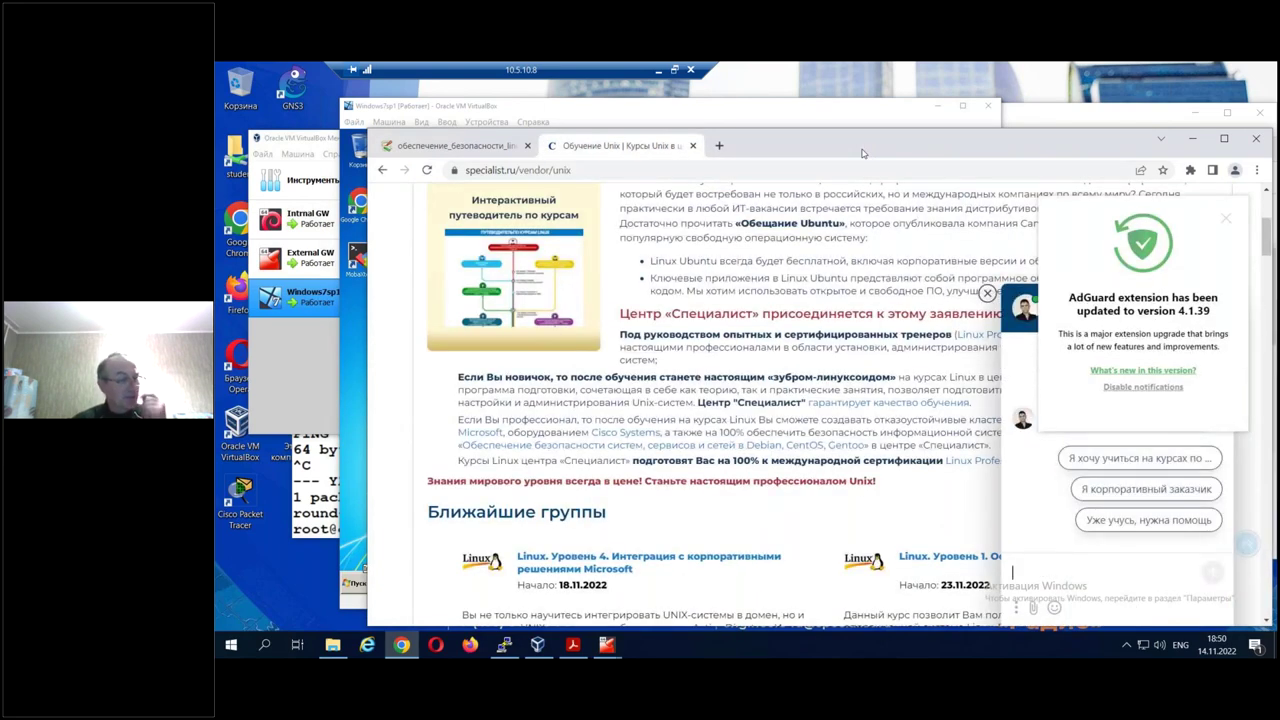
left_click(693, 146)
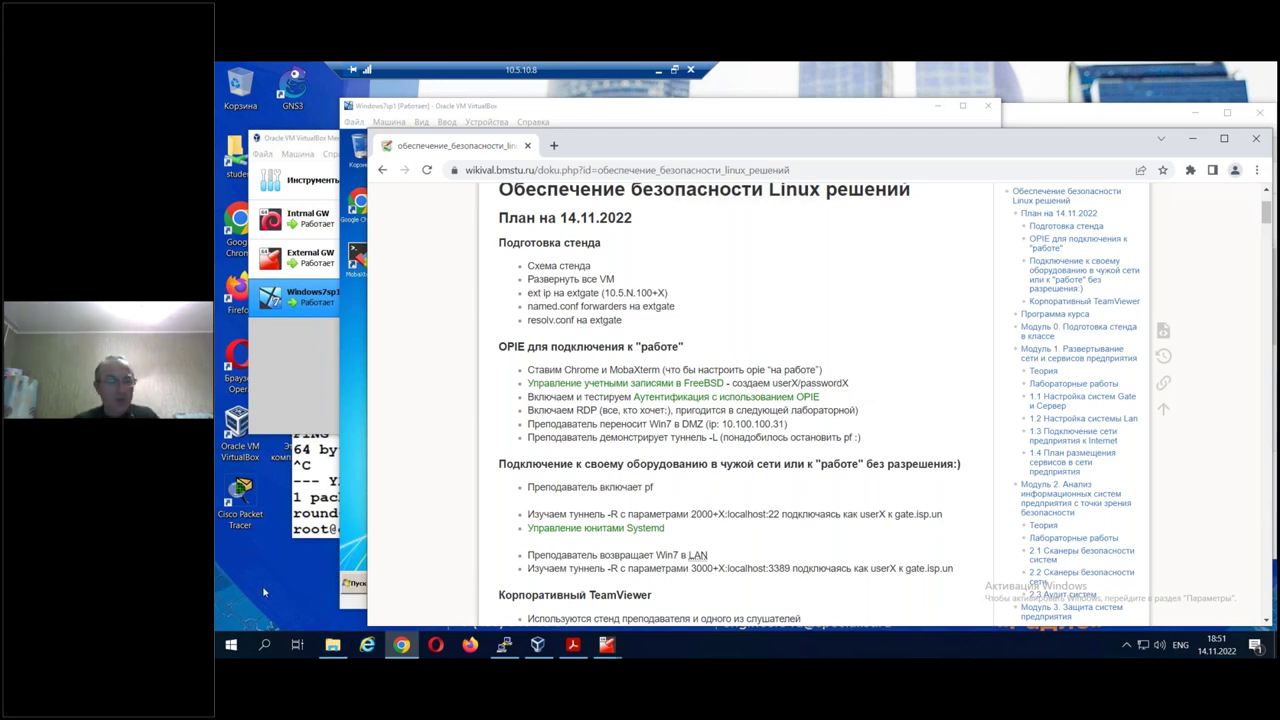
left_click(231, 646)
left_click(231, 646)
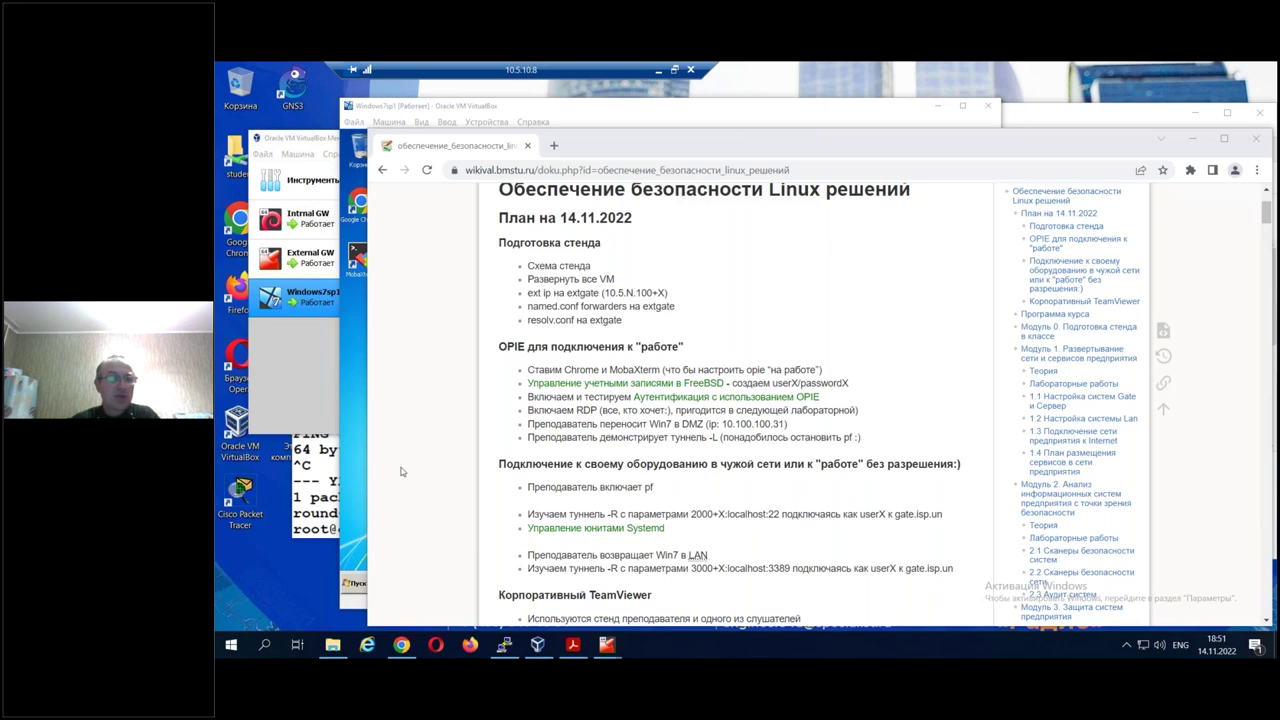
left_click(506, 645)
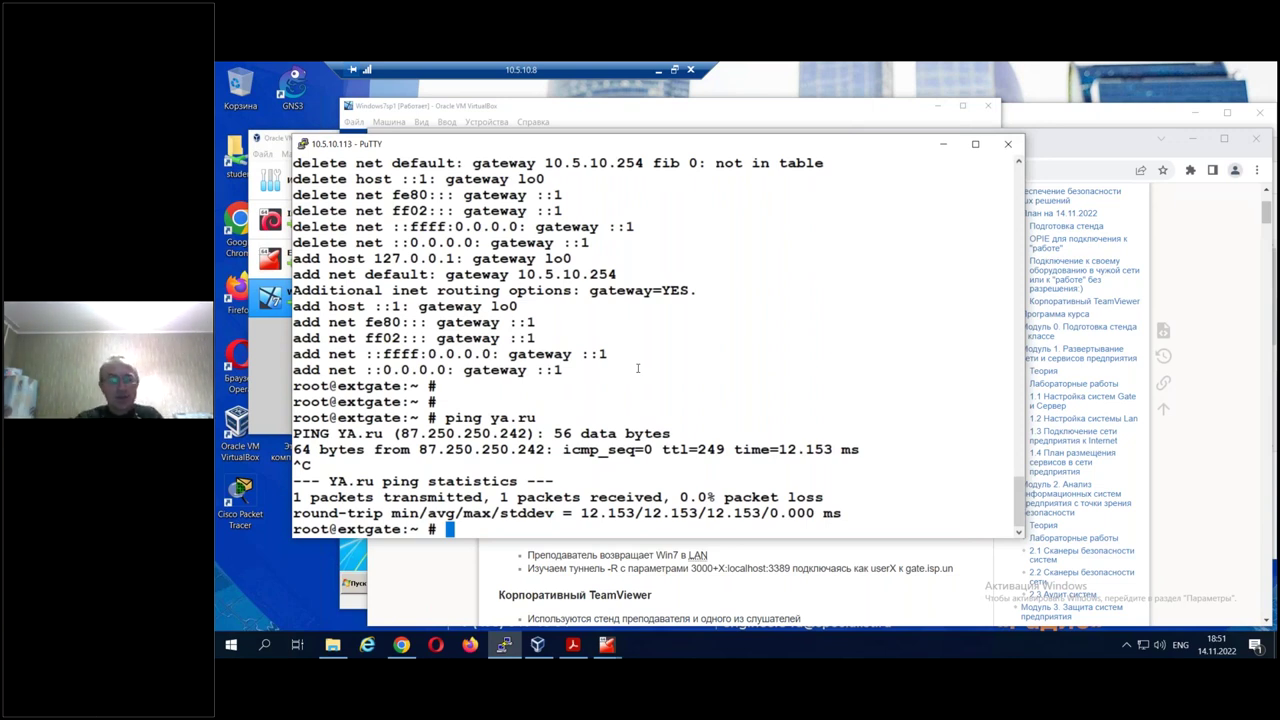
Create user13 with 'pw useradd user13 -m' and set its password via 'passwd user13'
type("pw")
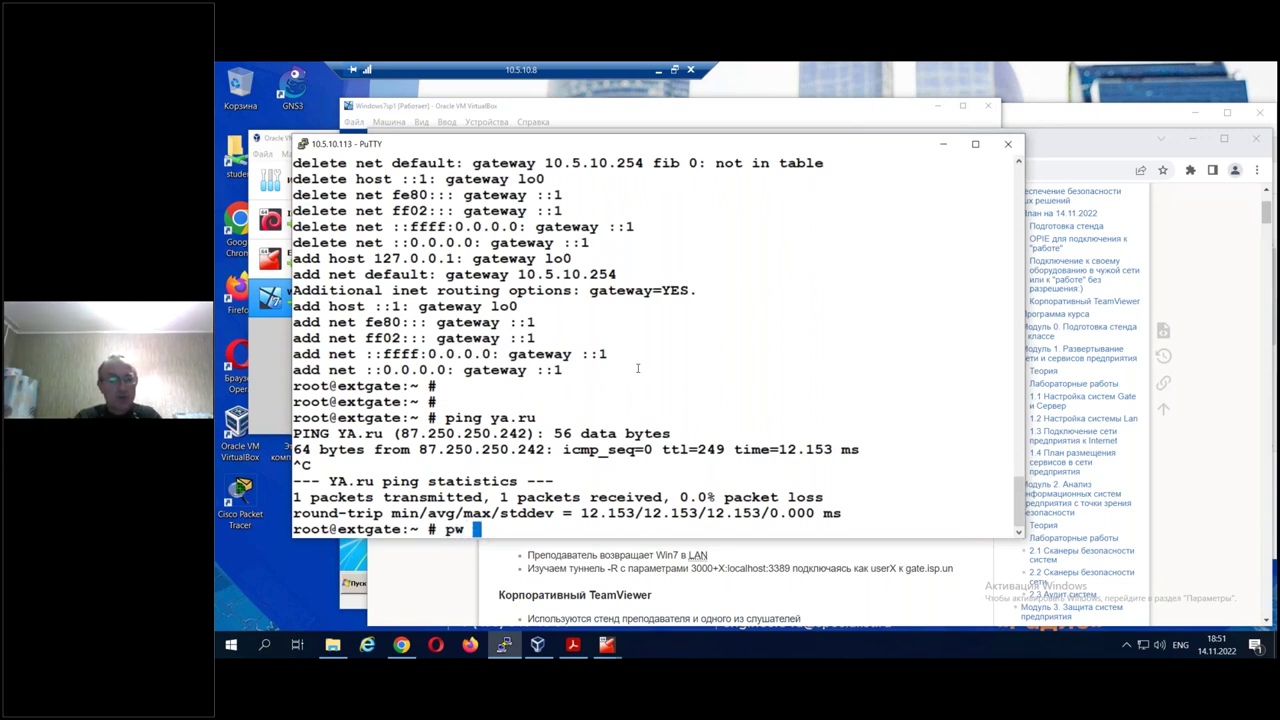
type(" user")
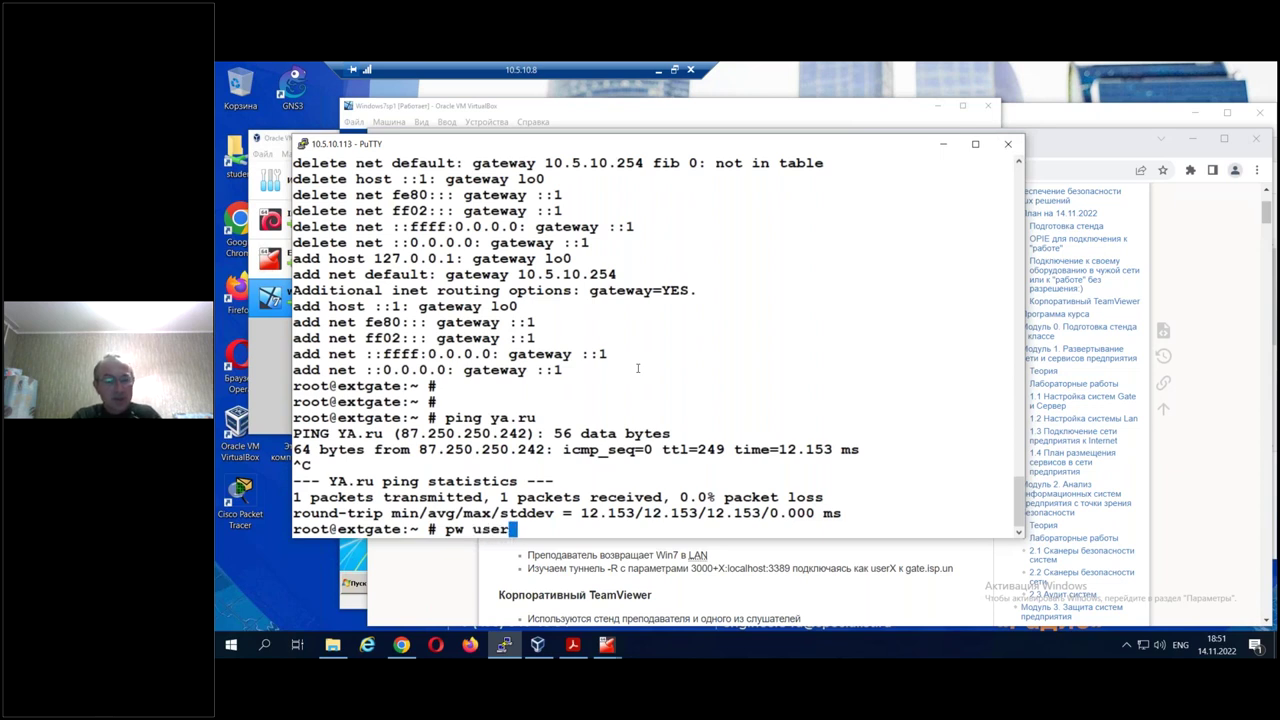
type("add user13")
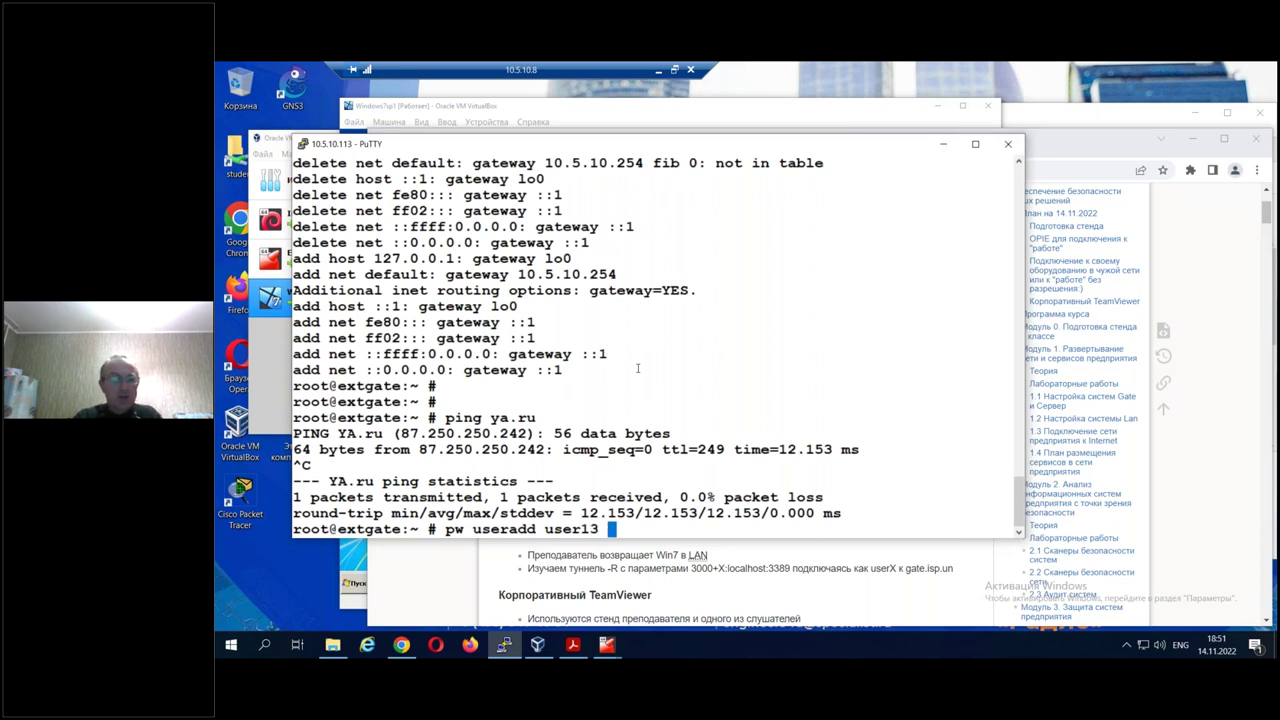
type(" -m")
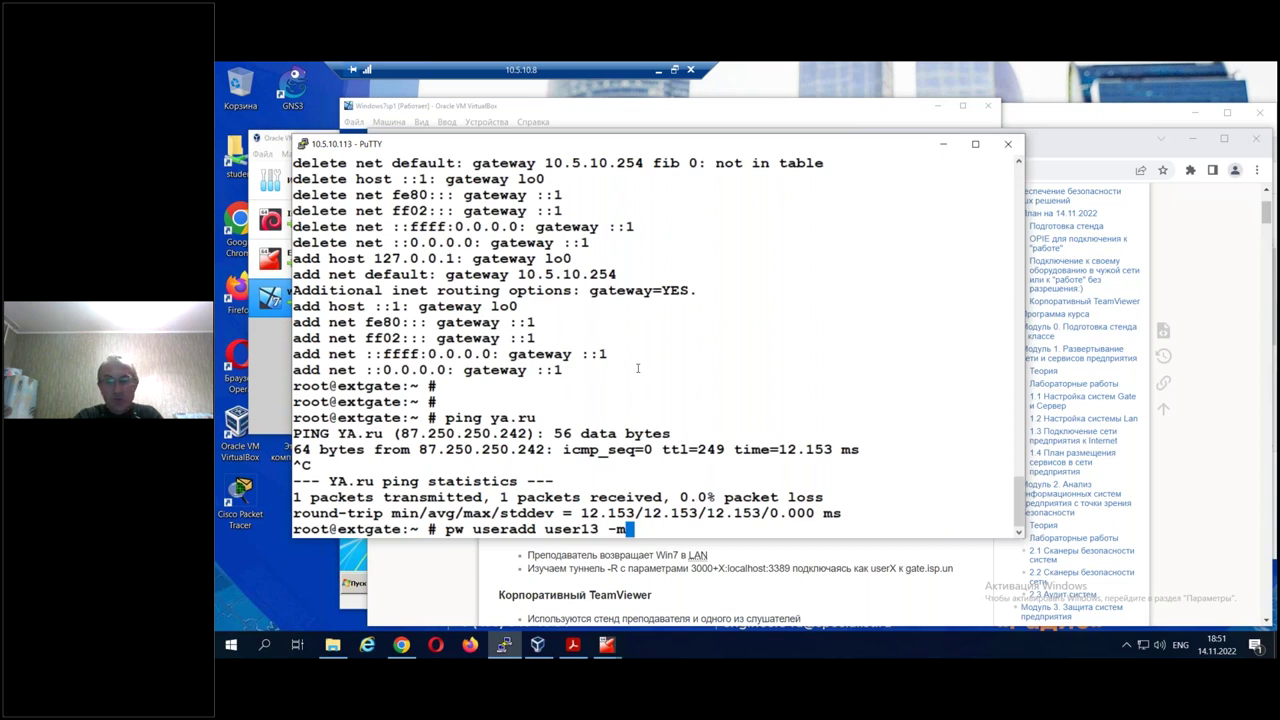
key("Return")
type("pas")
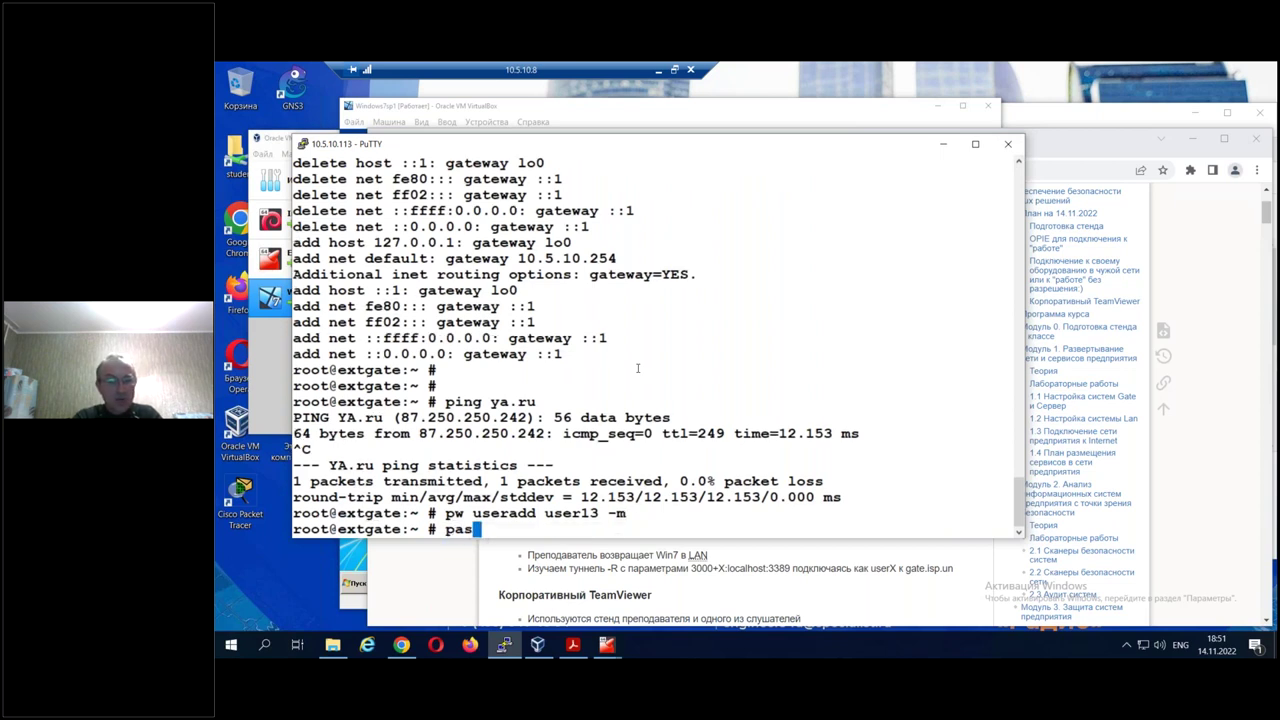
type("swd user")
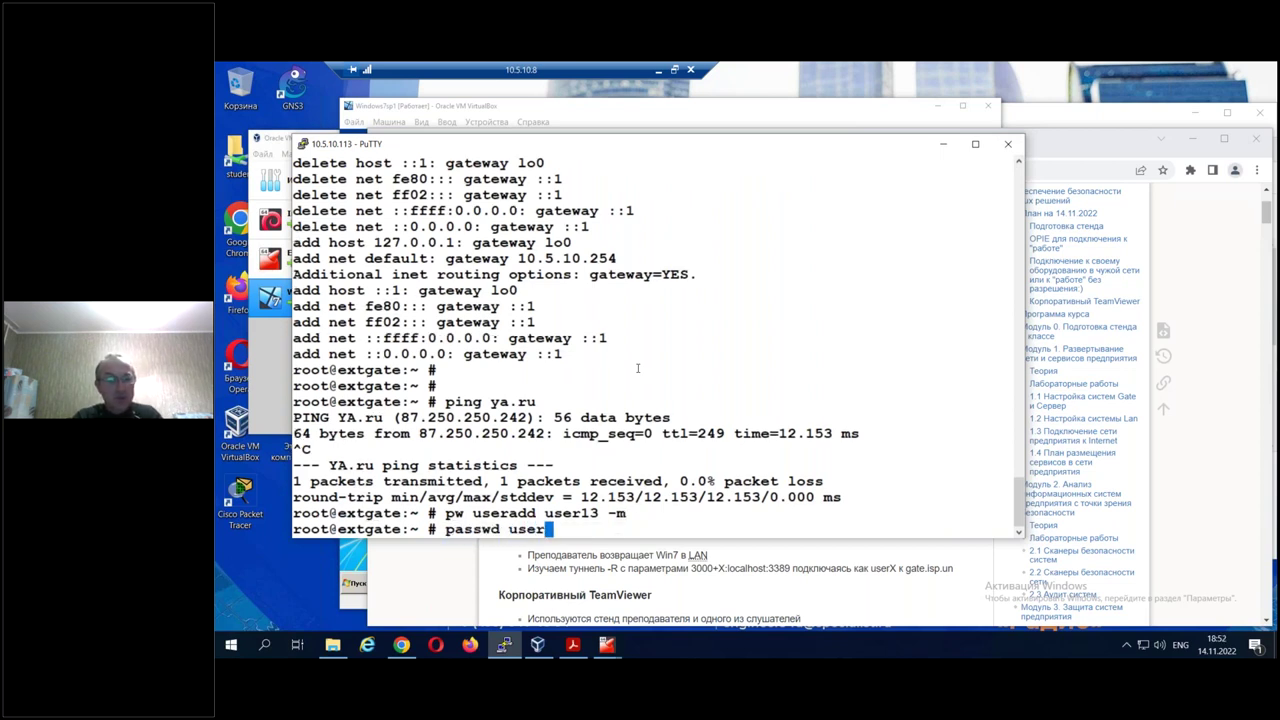
type("13")
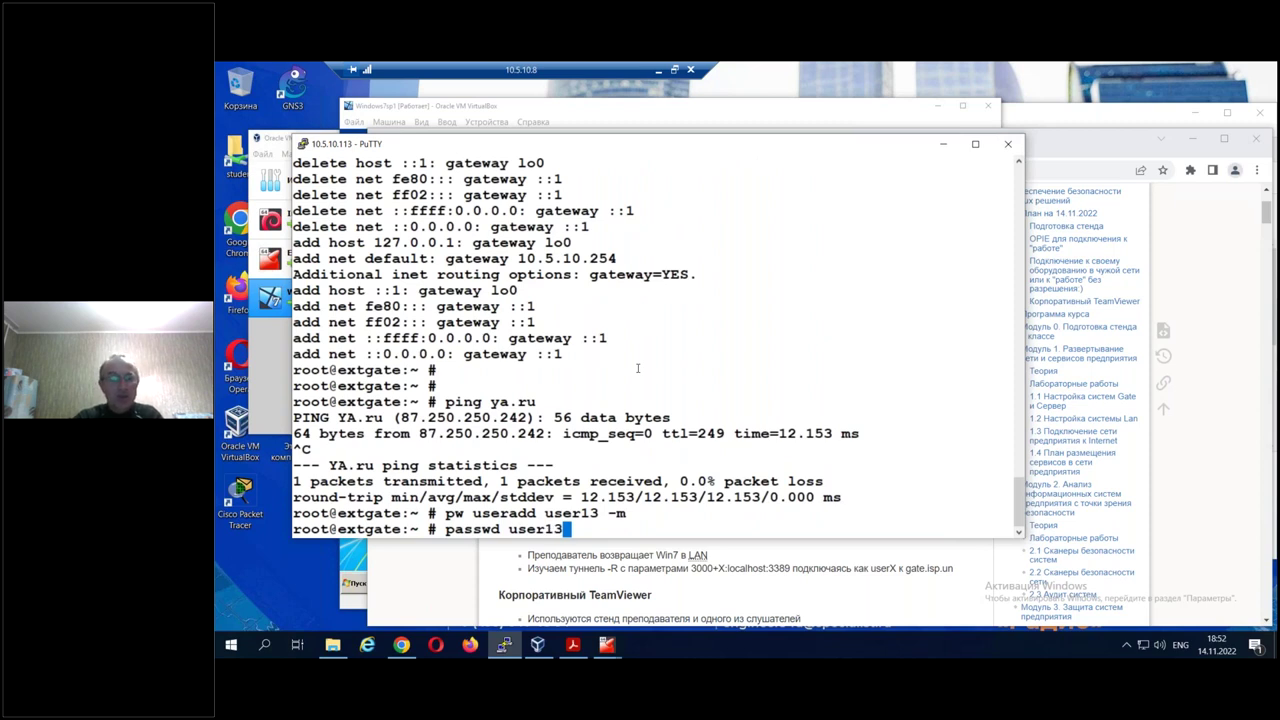
key("Return")
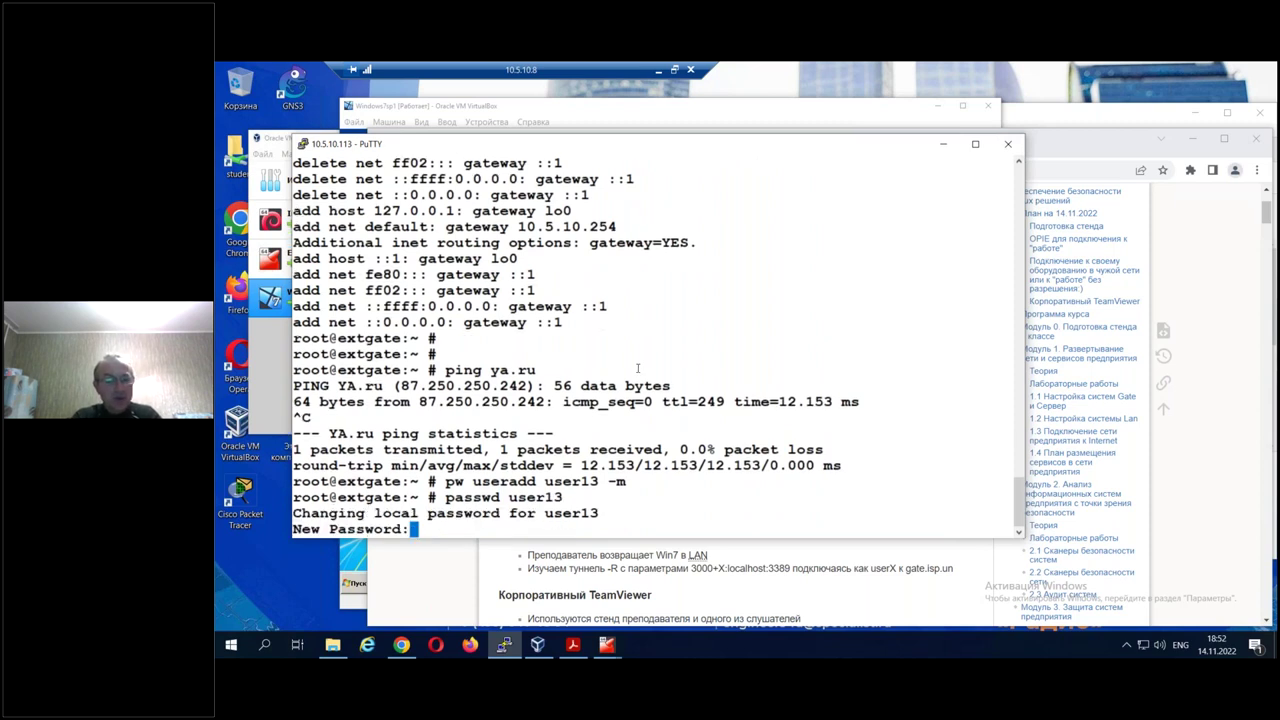
key("Return")
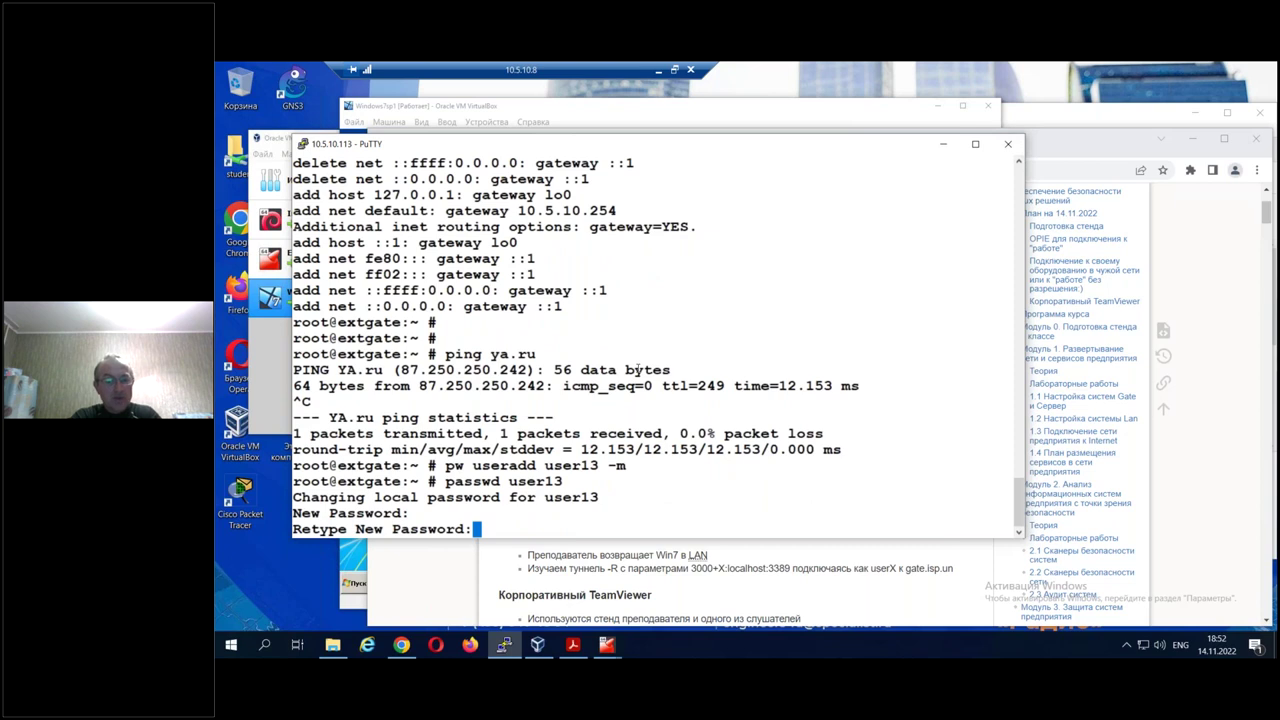
key("Return")
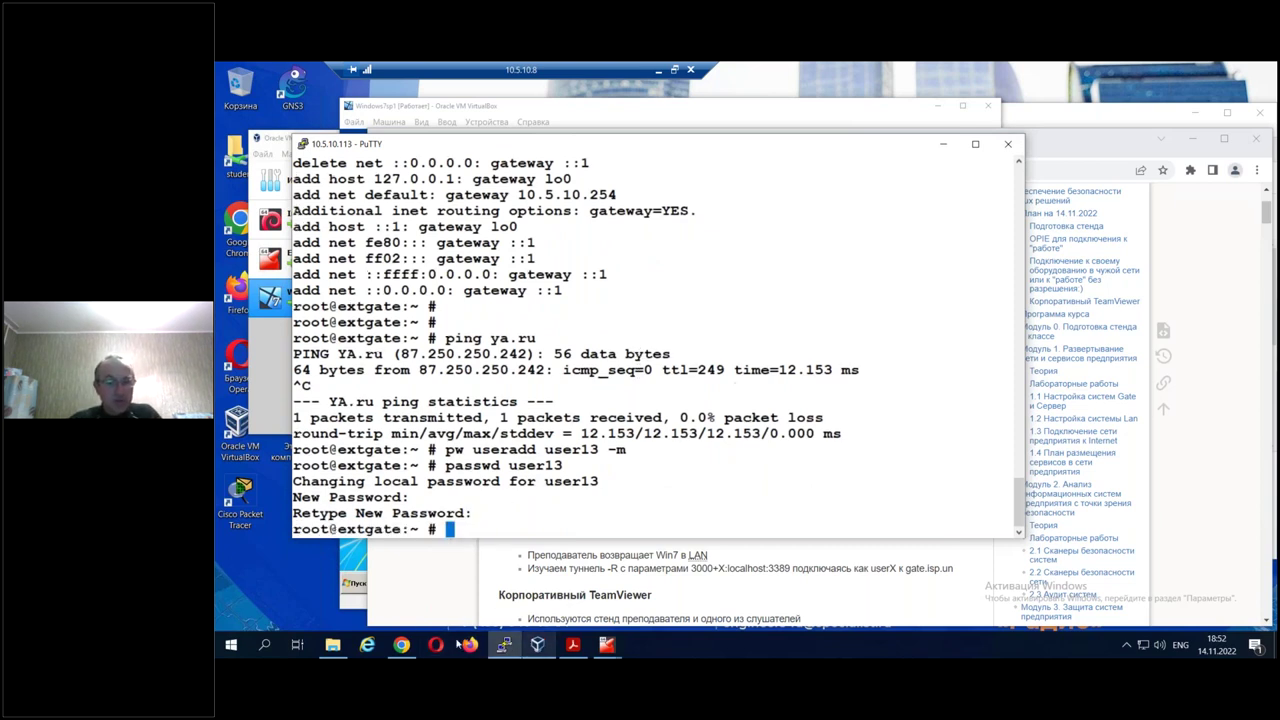
left_click(537, 644)
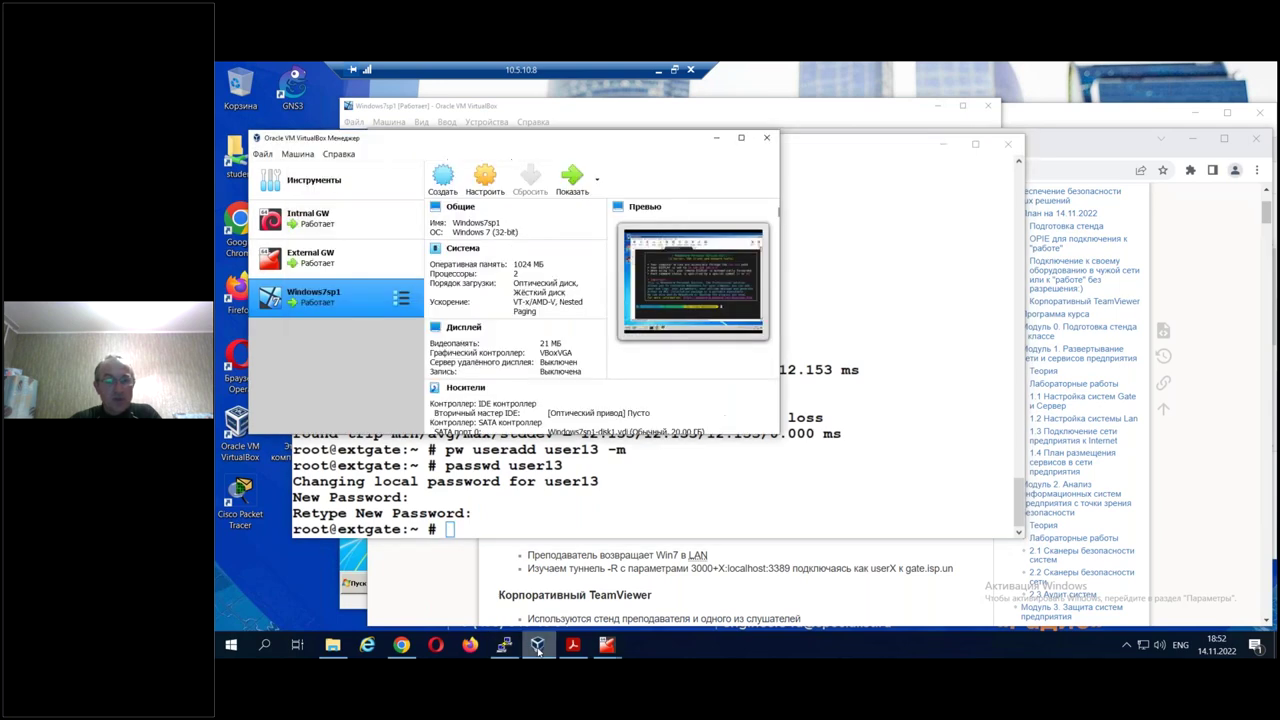
double_click(302, 297)
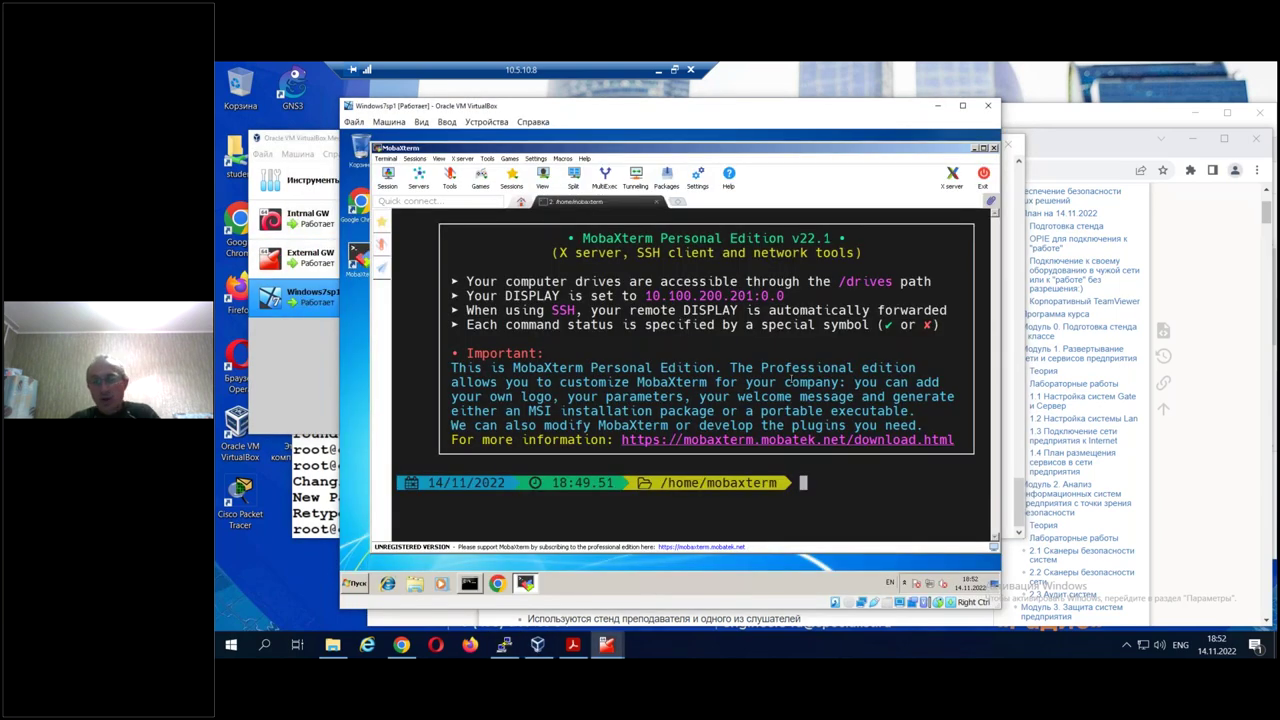
type("ssh user13")
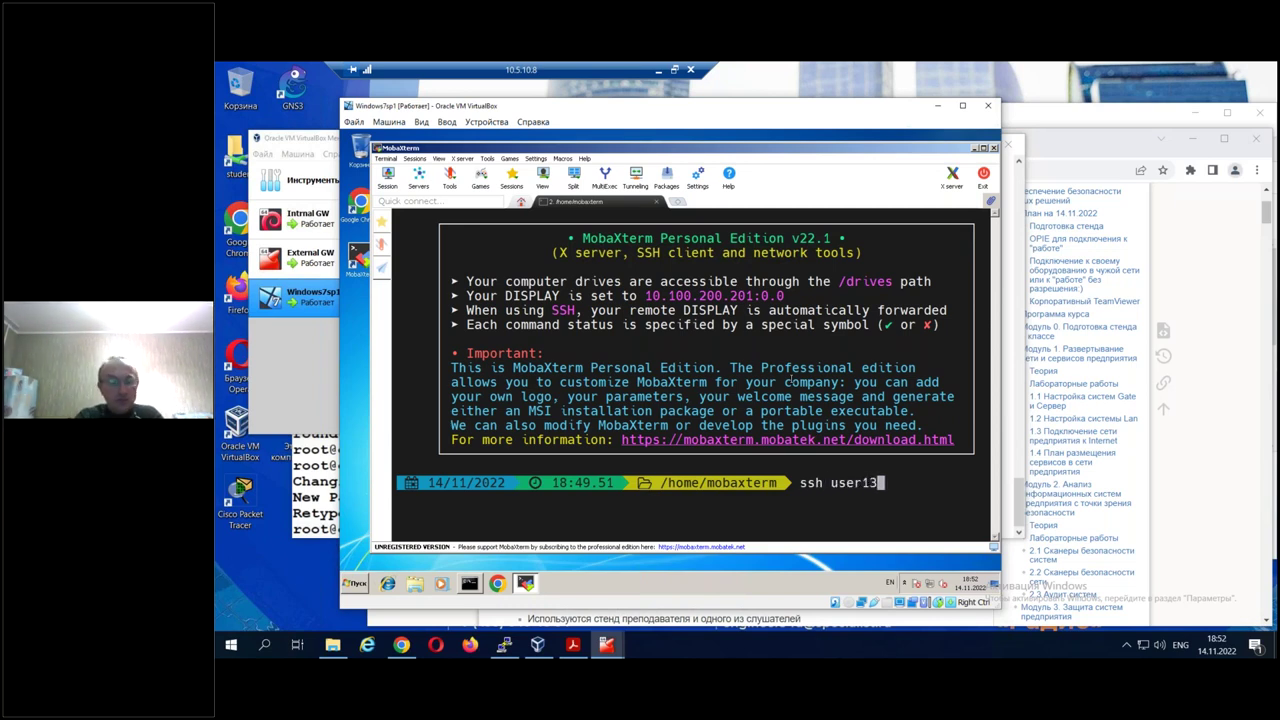
type("@e")
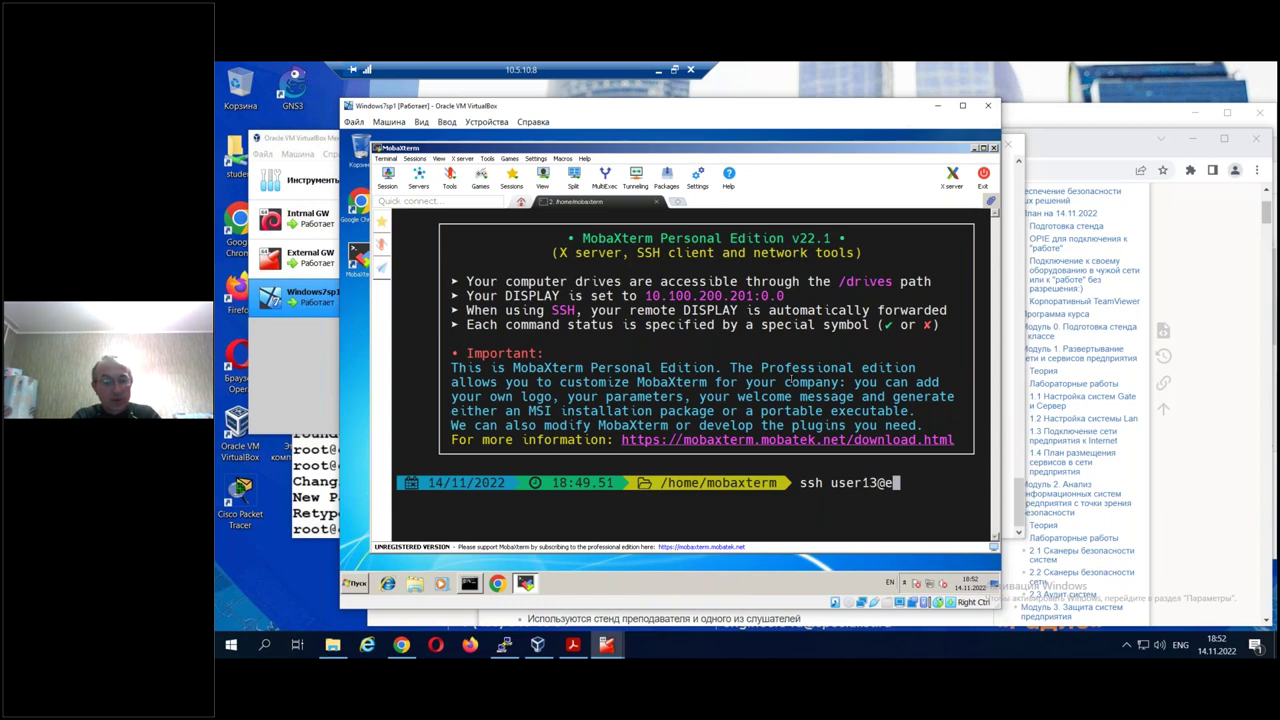
type("xtgate")
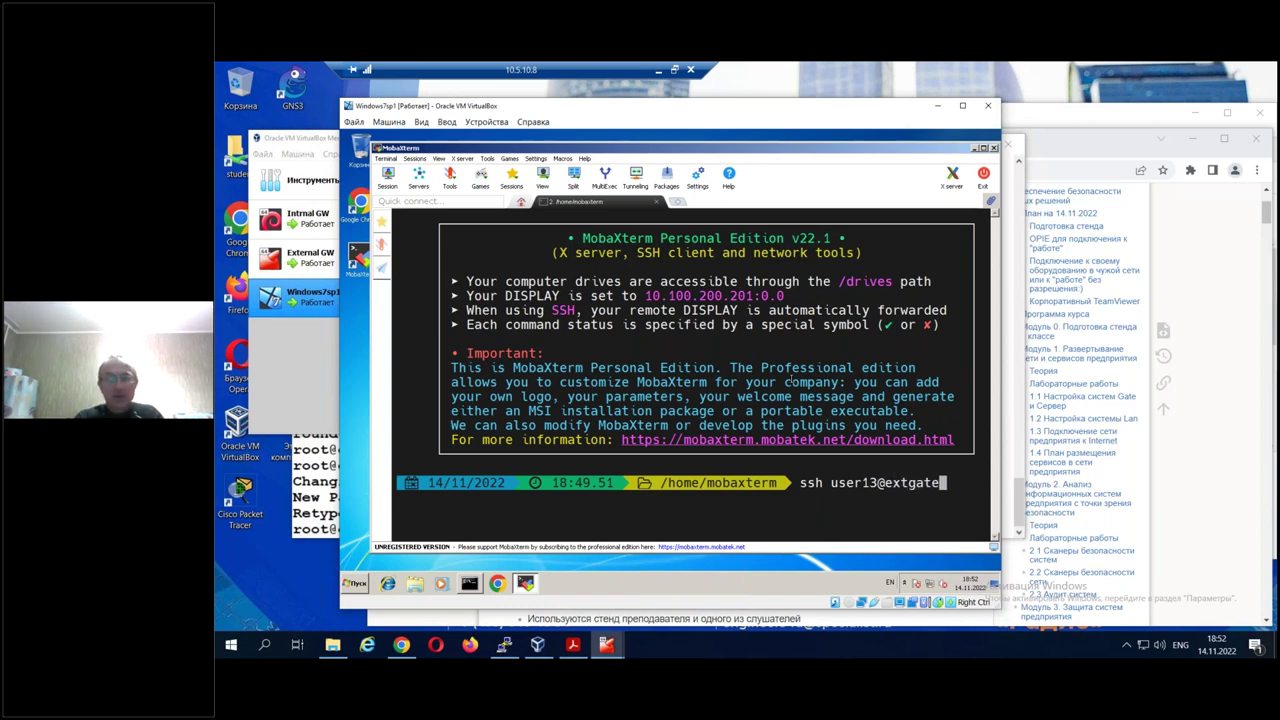
key("Return")
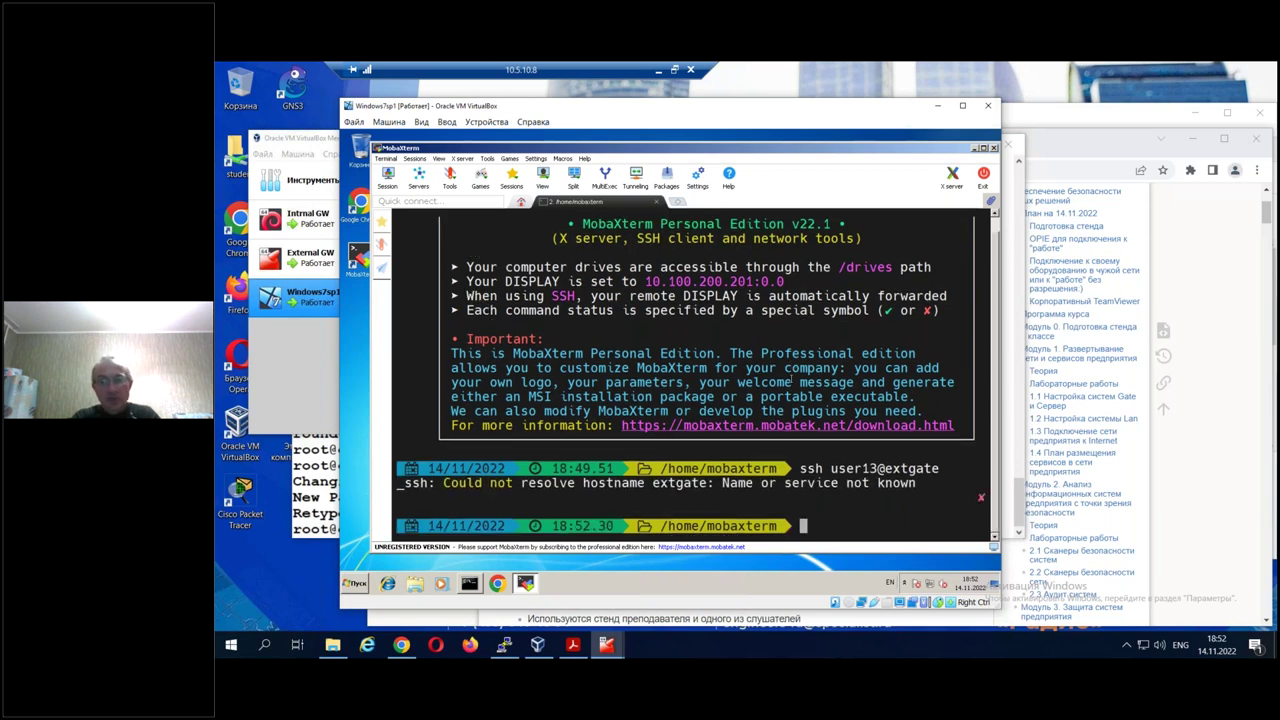
key("Up")
type(".")
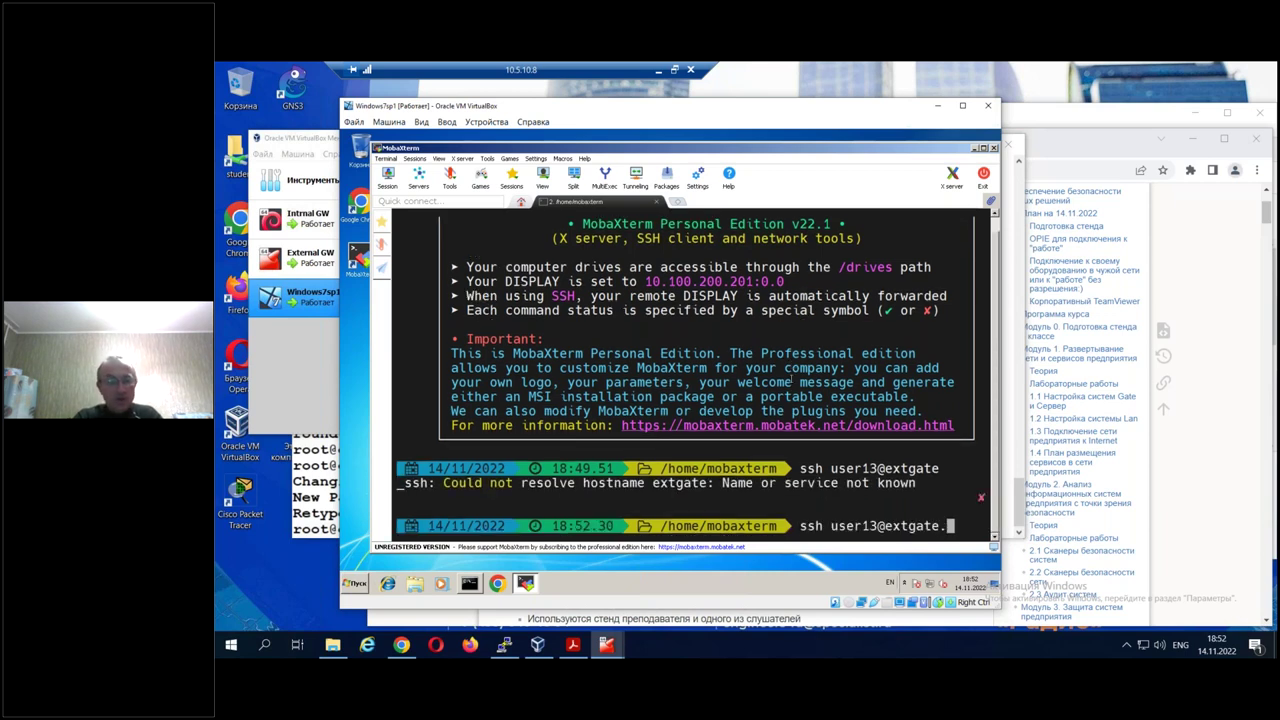
type("skynet.")
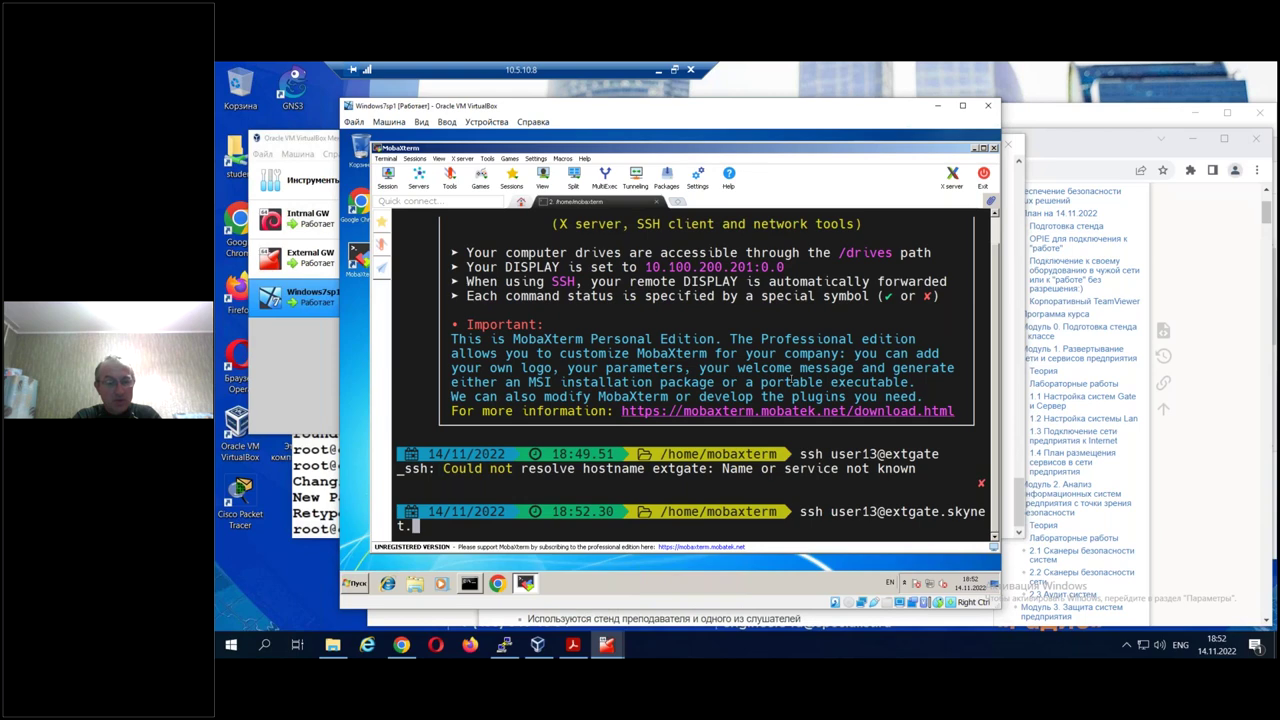
type("dmz")
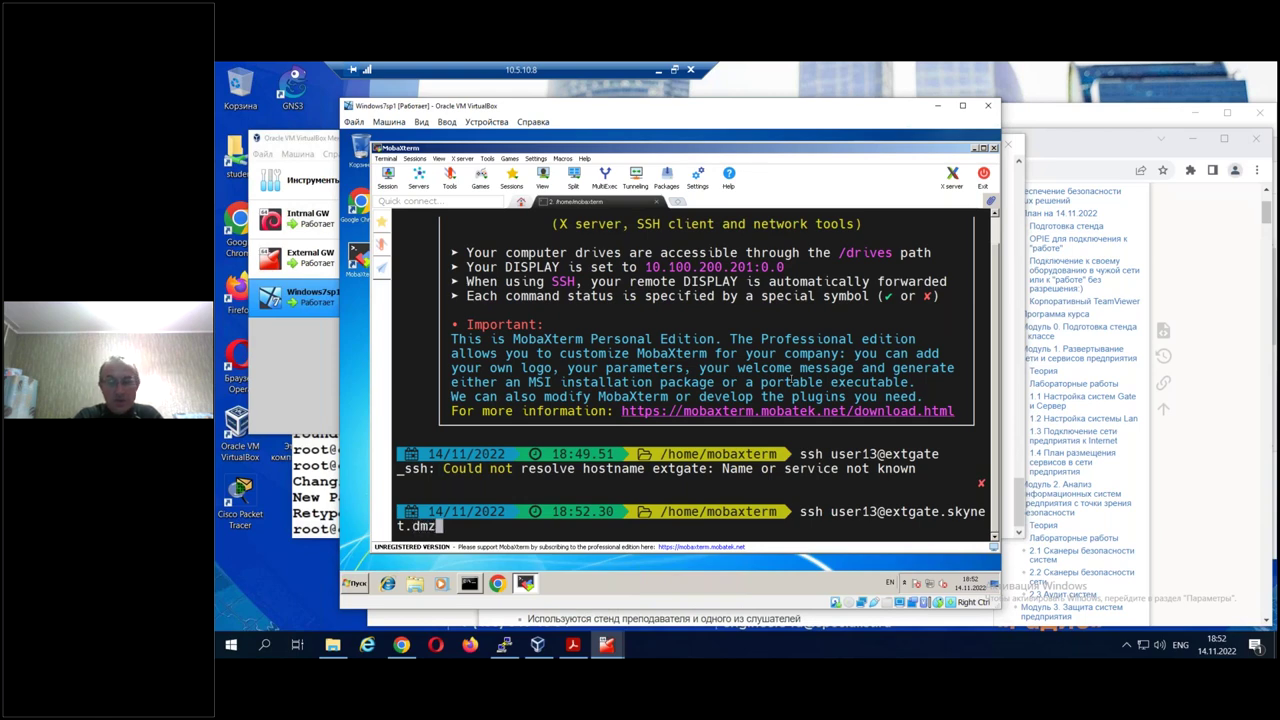
key("Return")
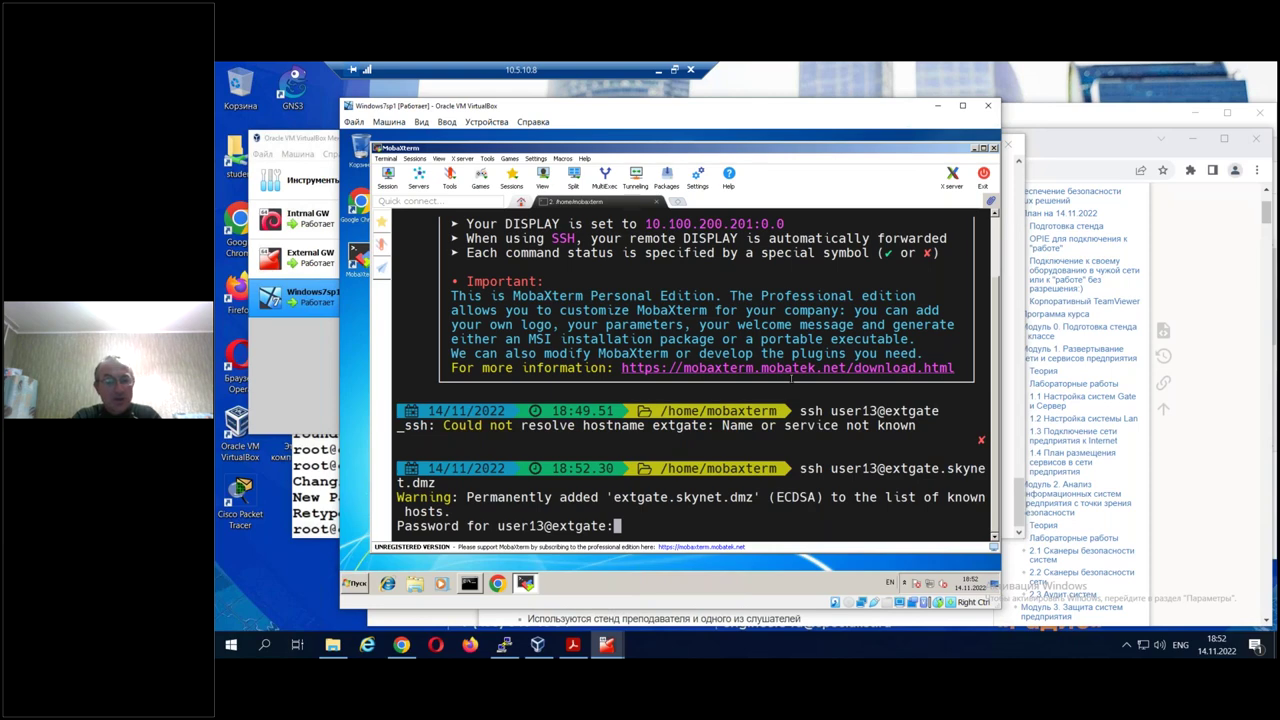
key("Return")
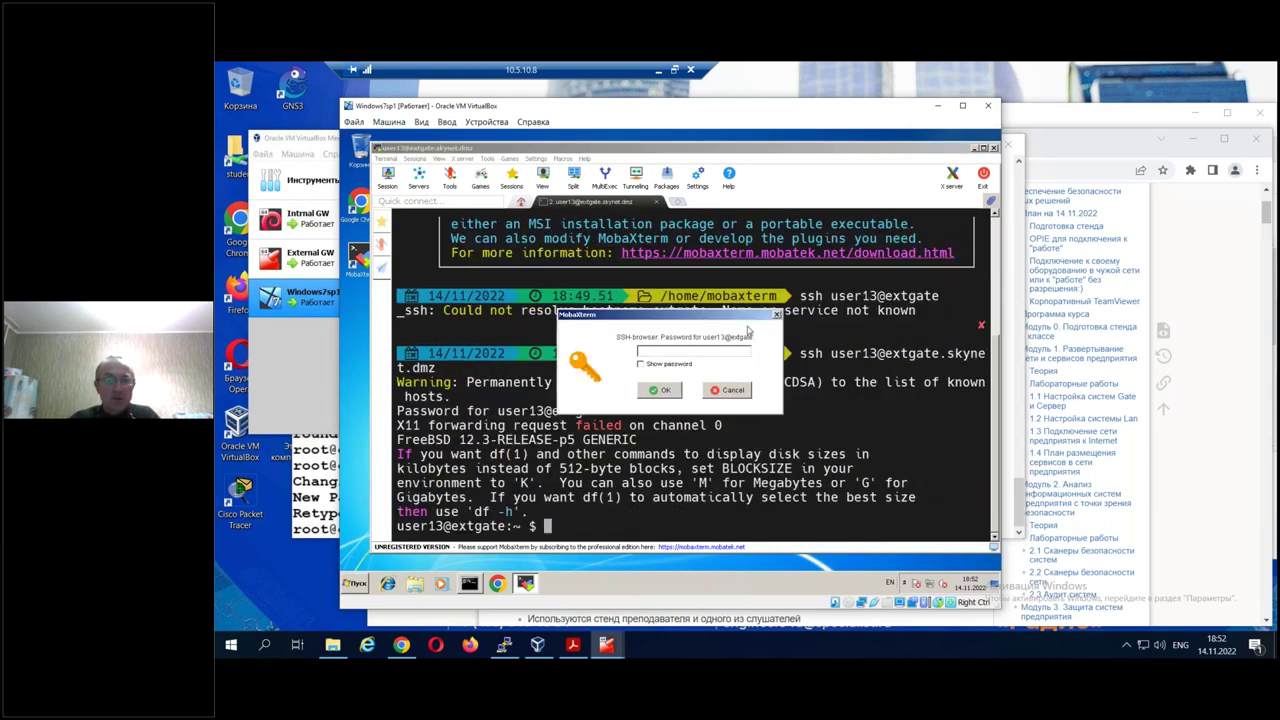
left_click(730, 391)
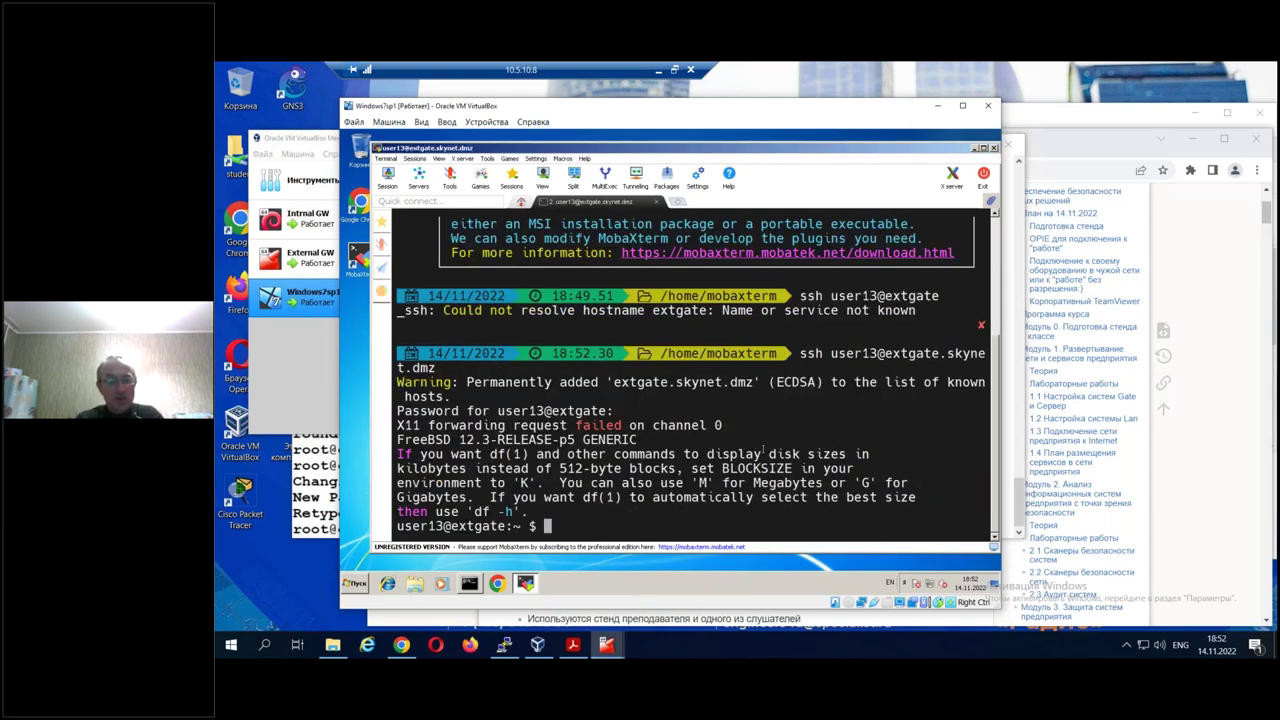
Run ls and pwd to confirm the home directory is /home/user13
type("ls")
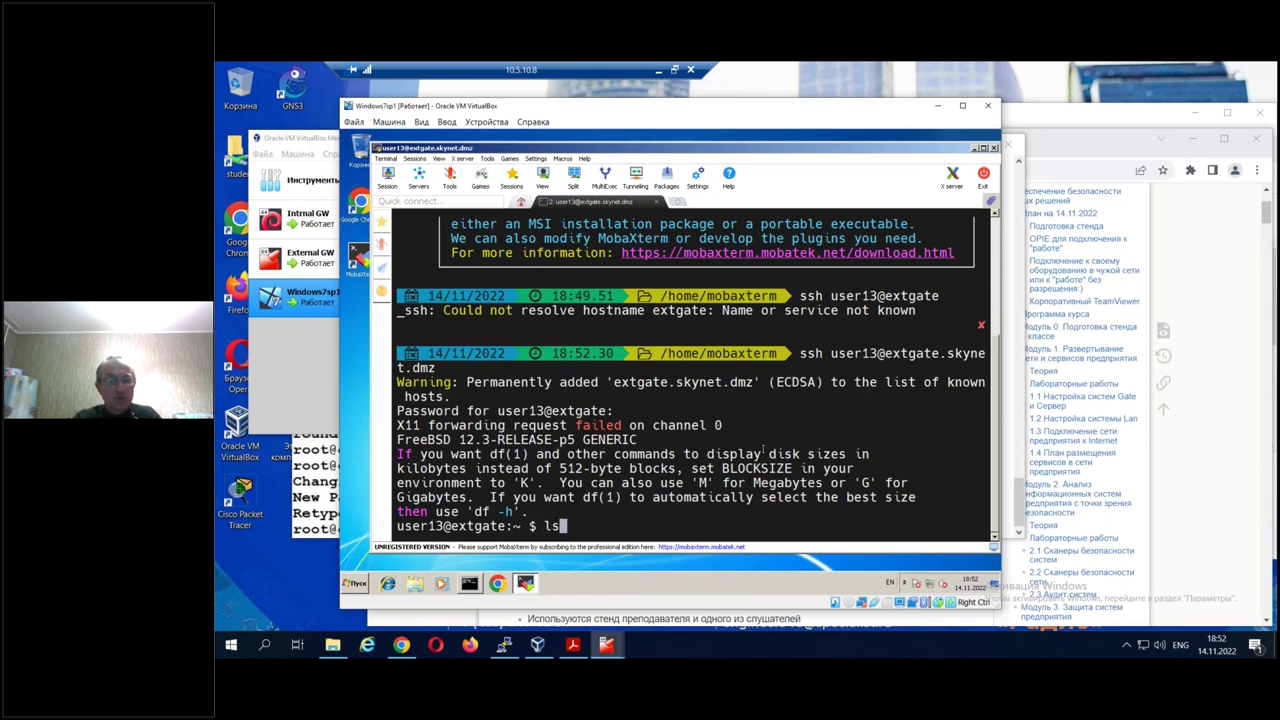
key("Return")
type("pwd")
key("Return")
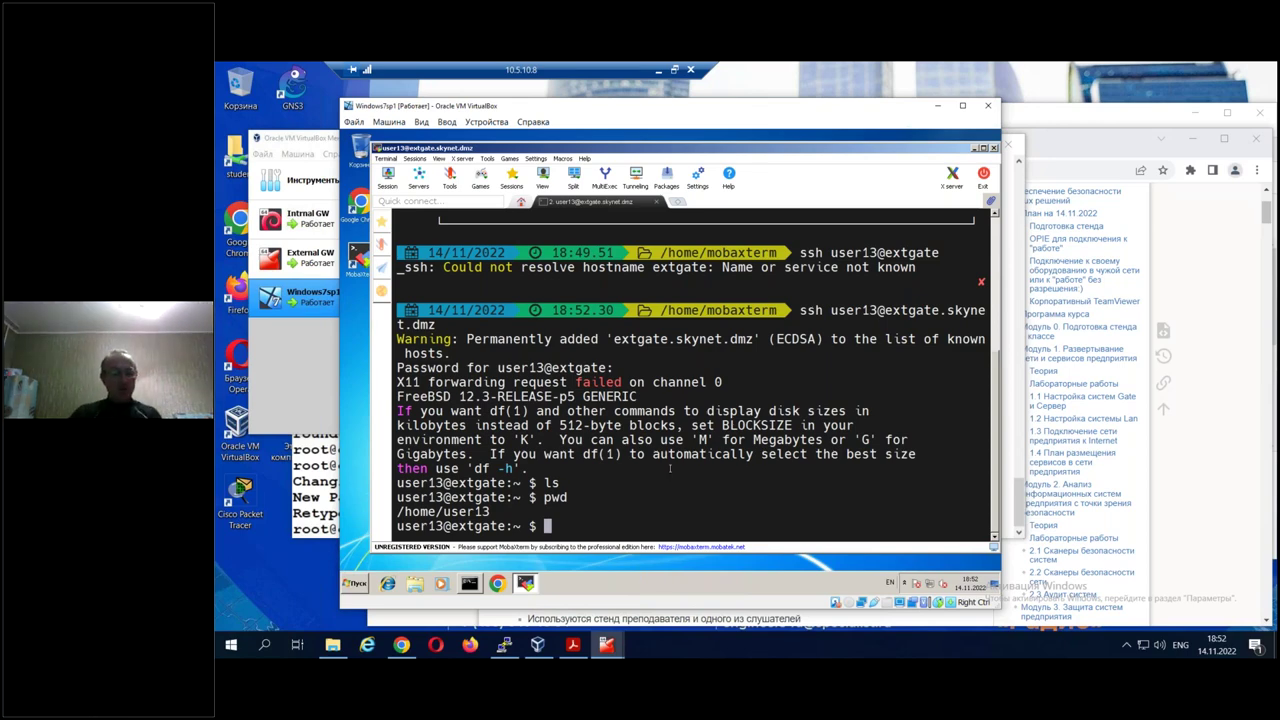
Minimize the VM and end the root session on extgate with Ctrl+D
left_click(936, 106)
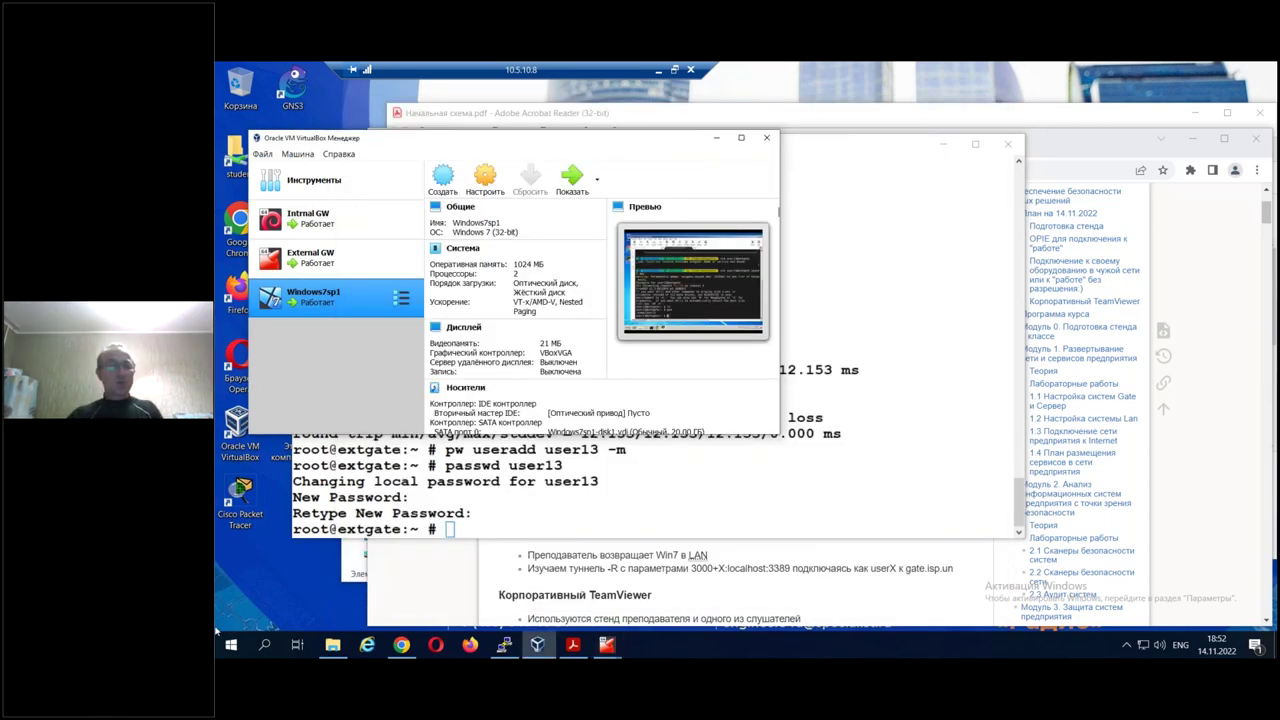
left_click(231, 646)
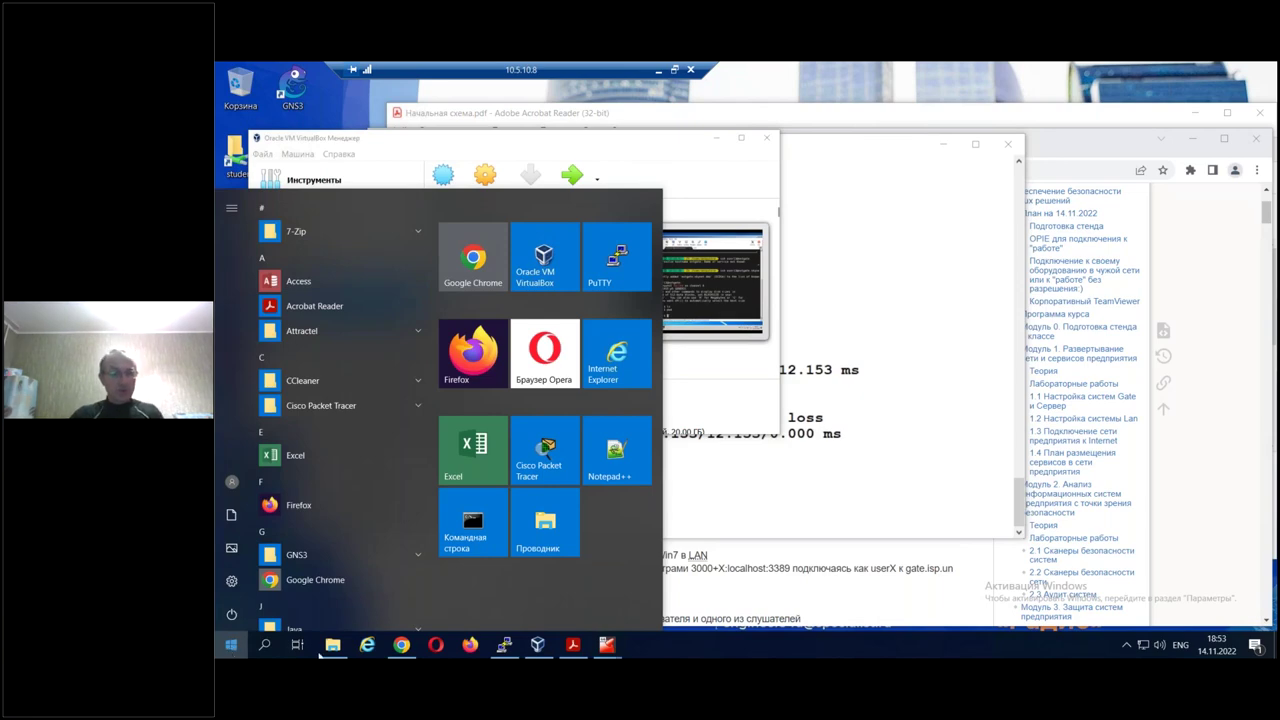
left_click(505, 645)
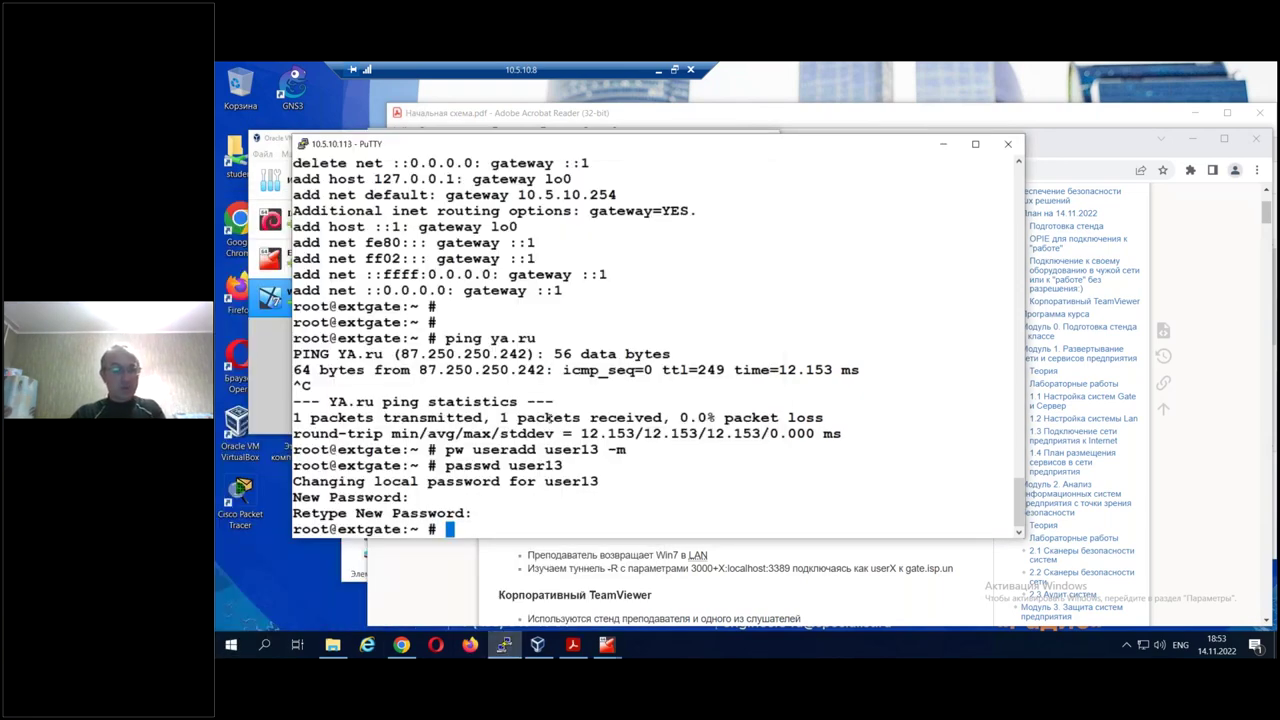
key("ctrl+d")
Save a PuTTY session named 'extgate' for host 10.5.10.113
left_click(505, 645)
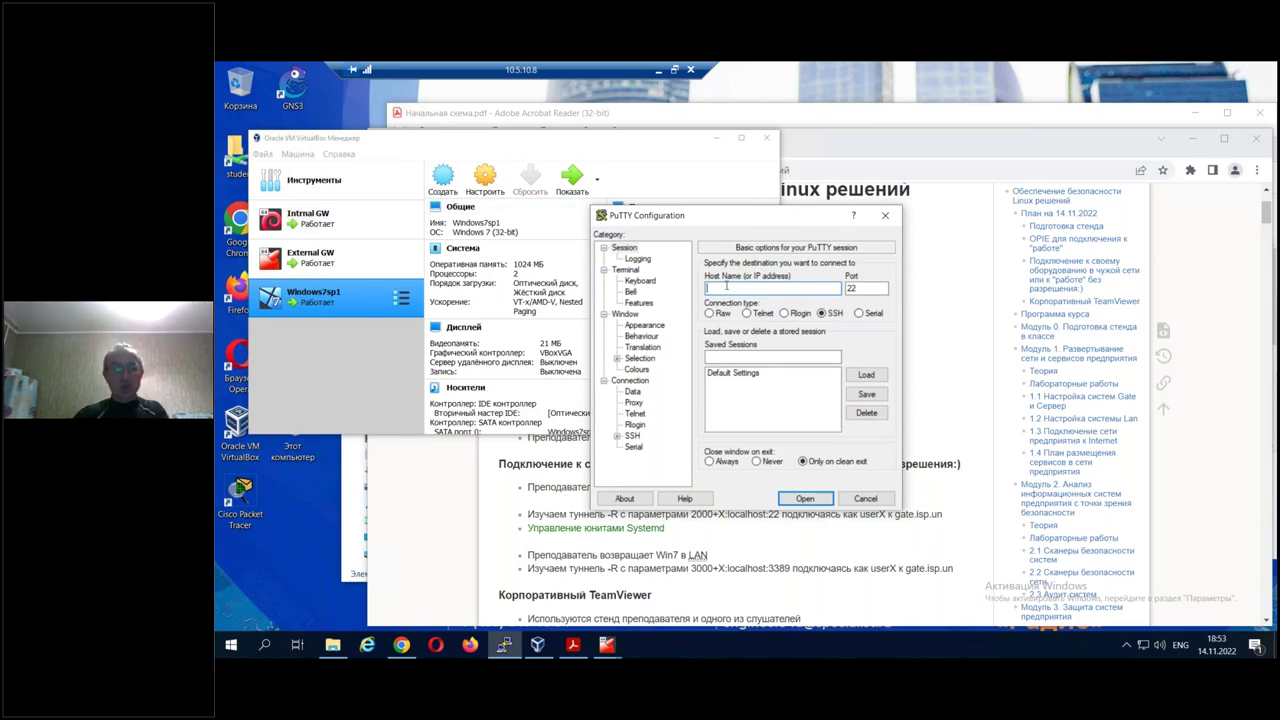
type("10.5.")
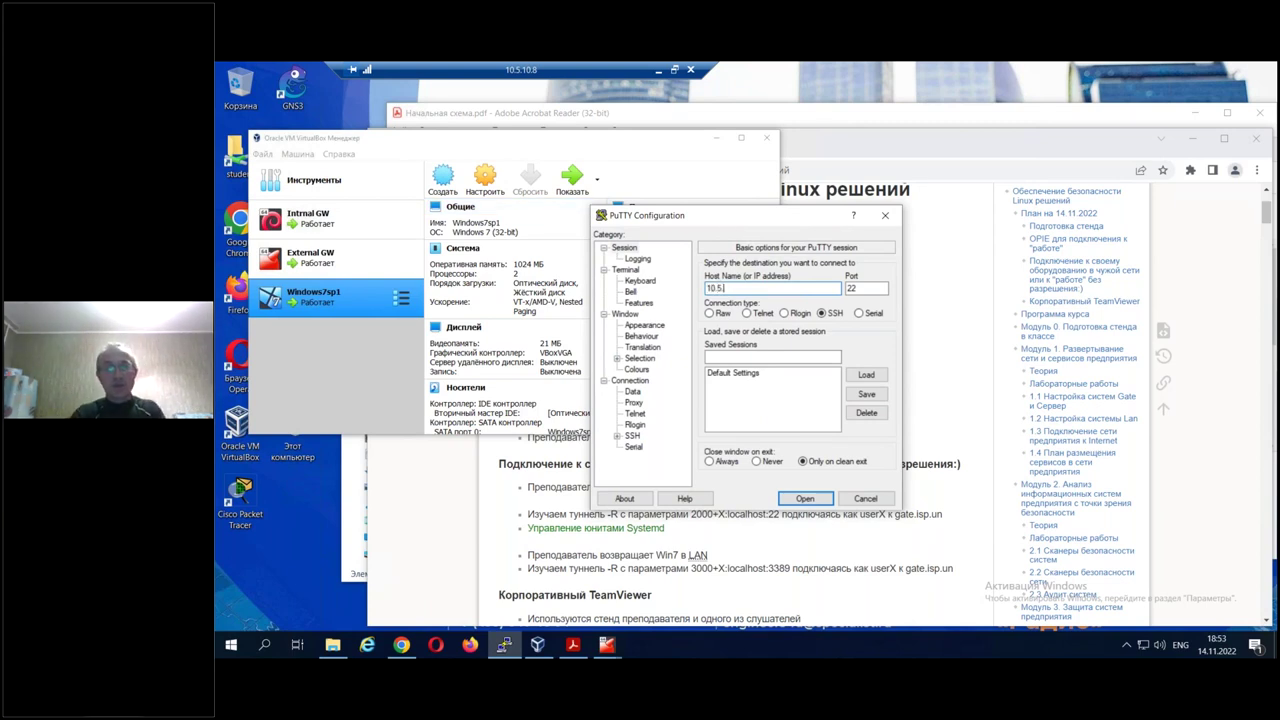
type("10.113")
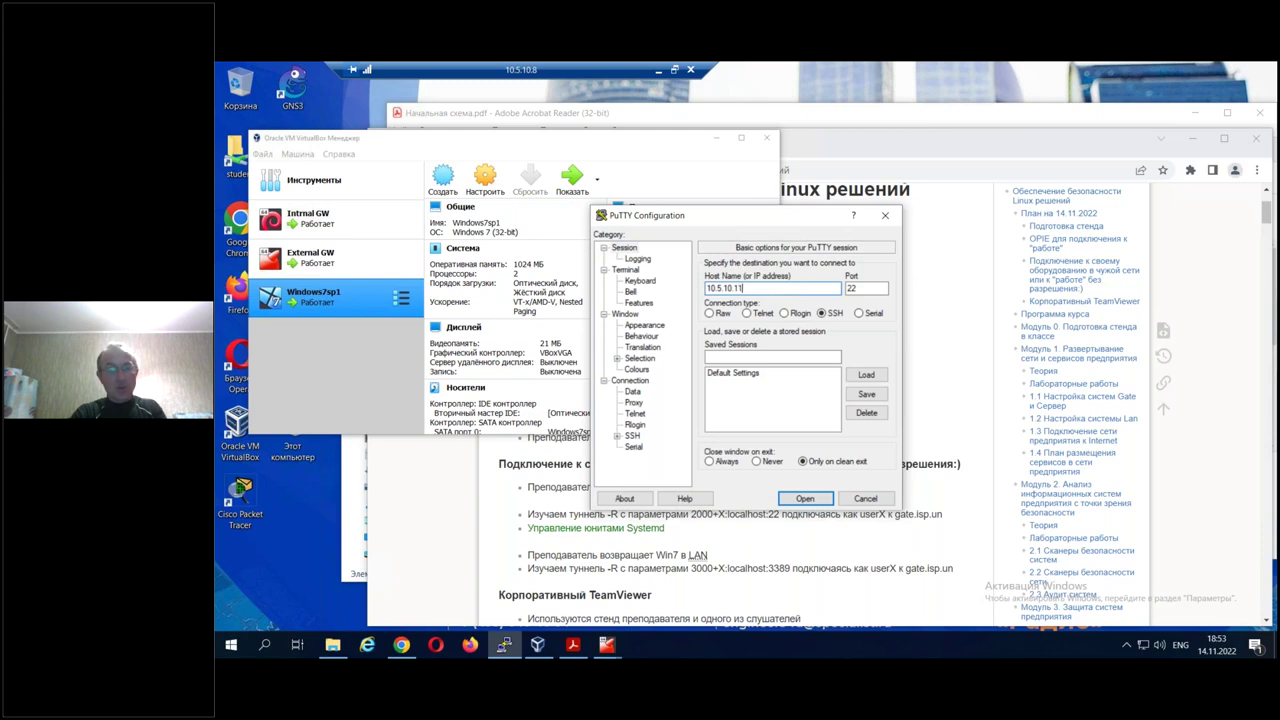
left_click(743, 355)
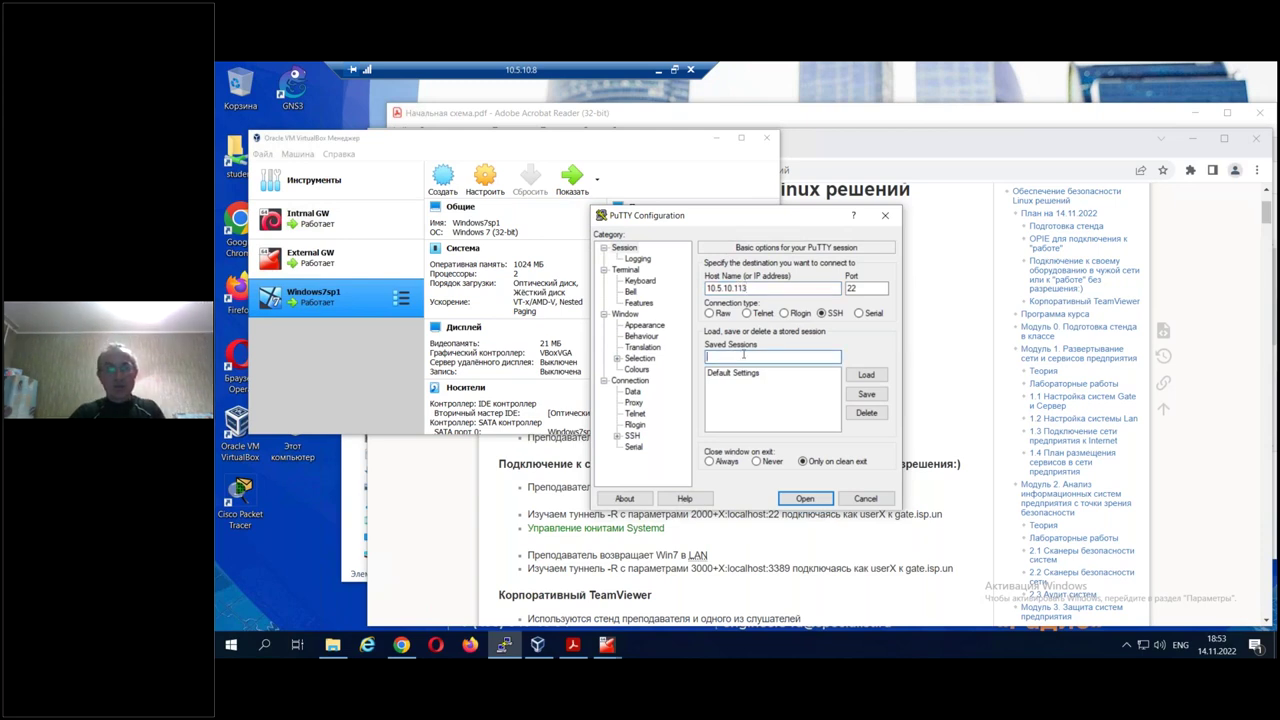
type("extgate")
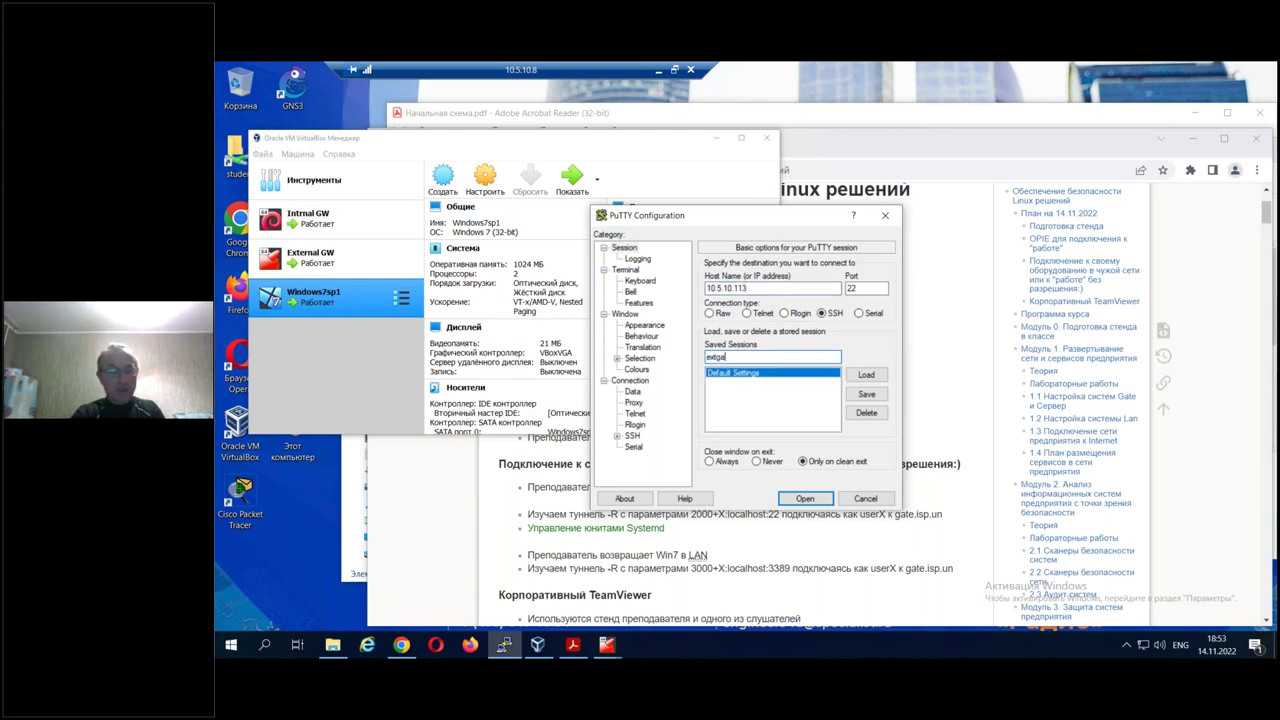
left_click(866, 393)
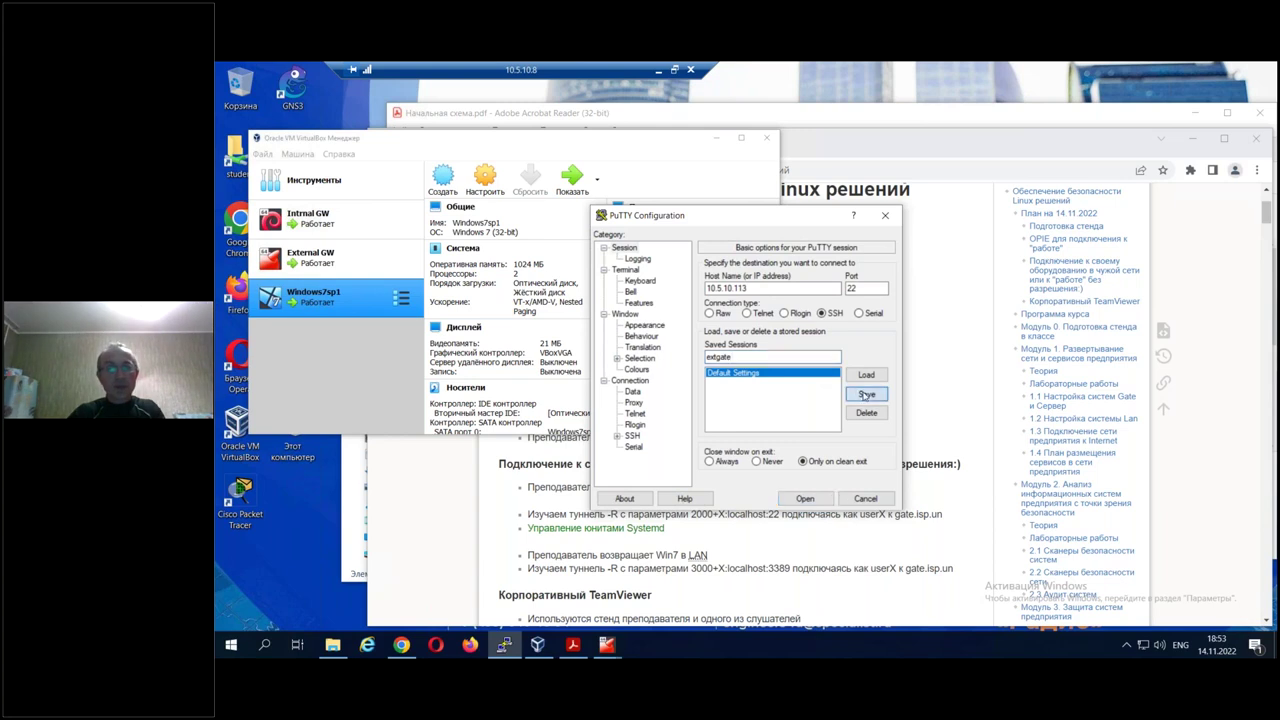
Launch the extgate session to its login prompt, then switch to VirtualBox Manager
double_click(720, 382)
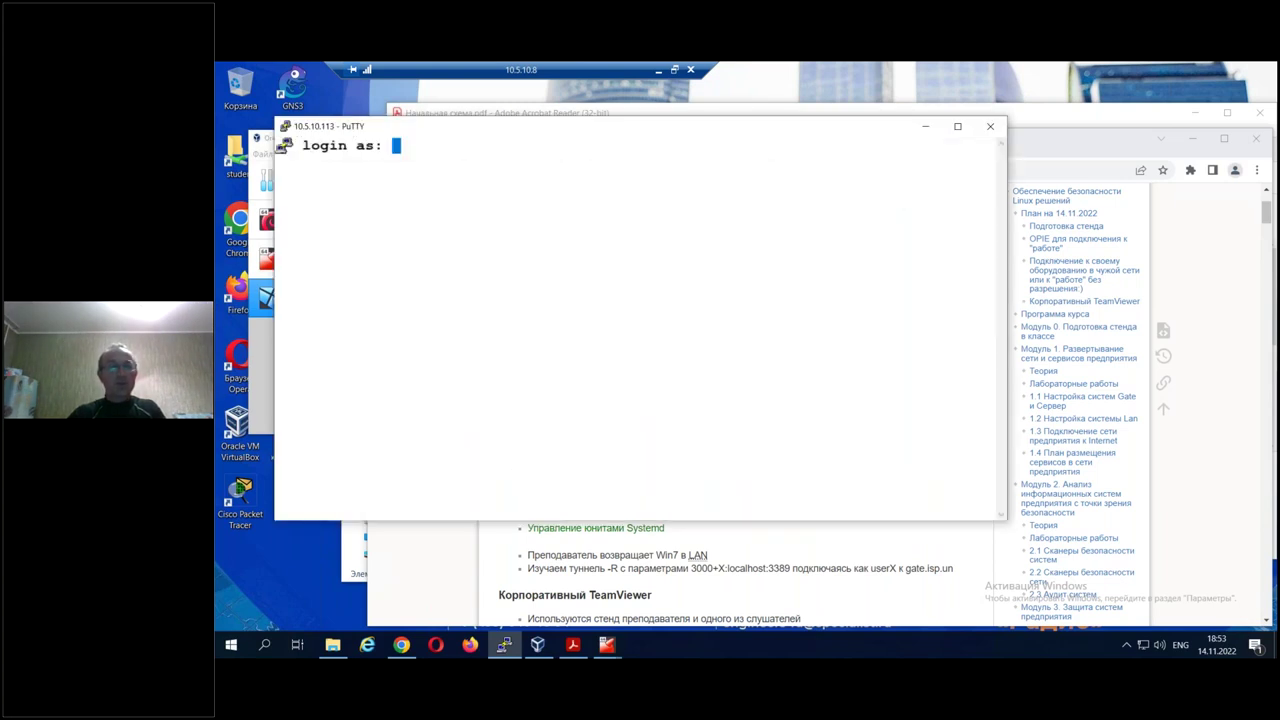
type("user13")
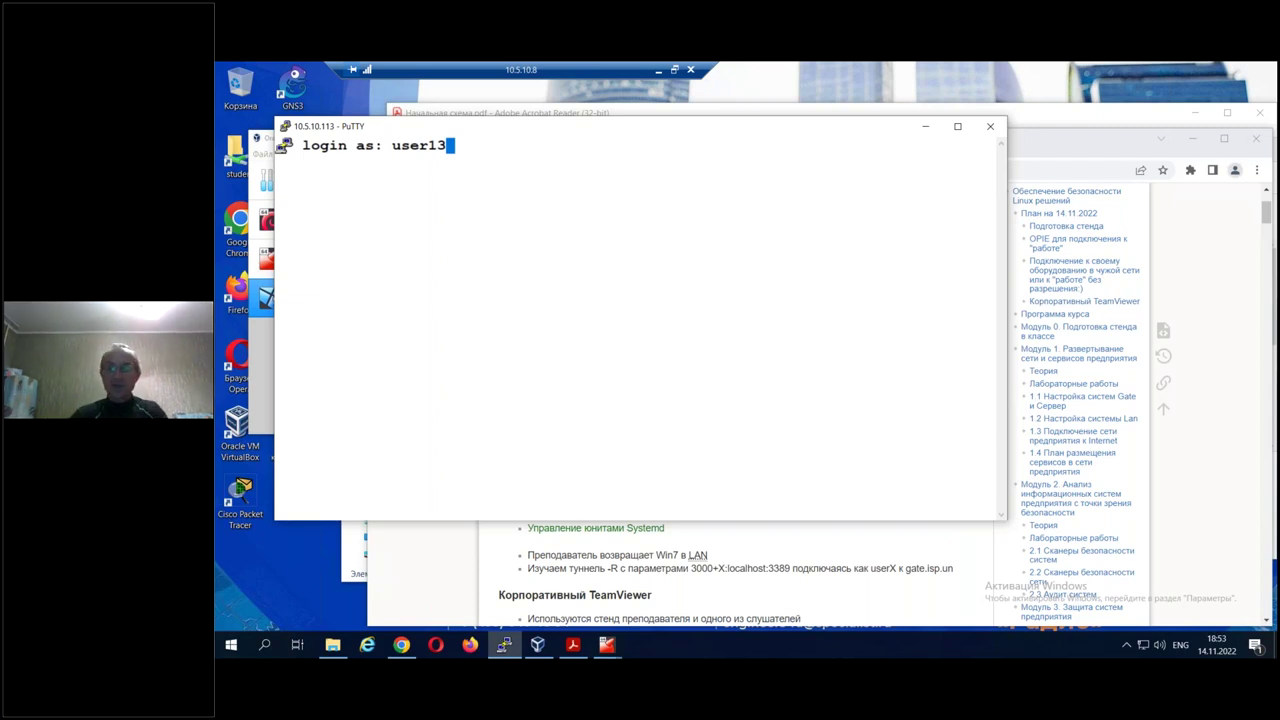
key("BackSpace")
key("BackSpace")
key("BackSpace")
key("BackSpace")
key("BackSpace")
key("BackSpace")
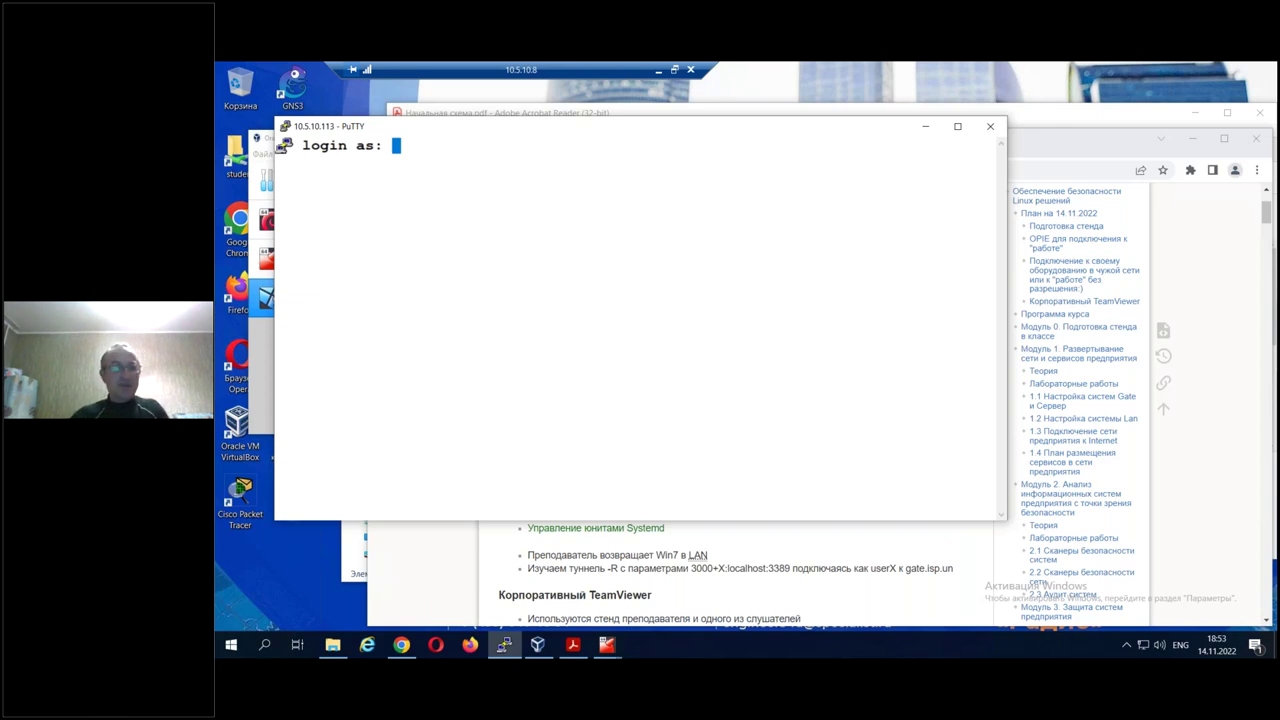
key("alt+Tab")
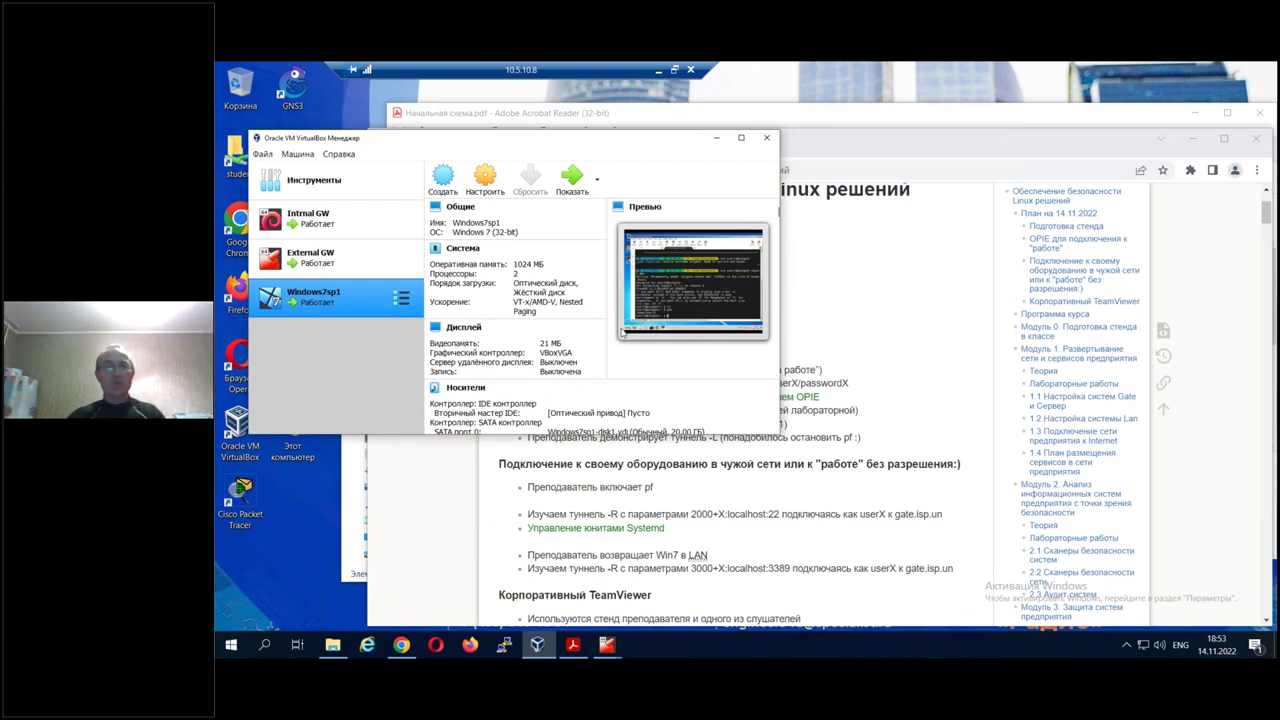
Open the OPIE authentication wiki link in a new tab and switch to it
left_click(833, 294)
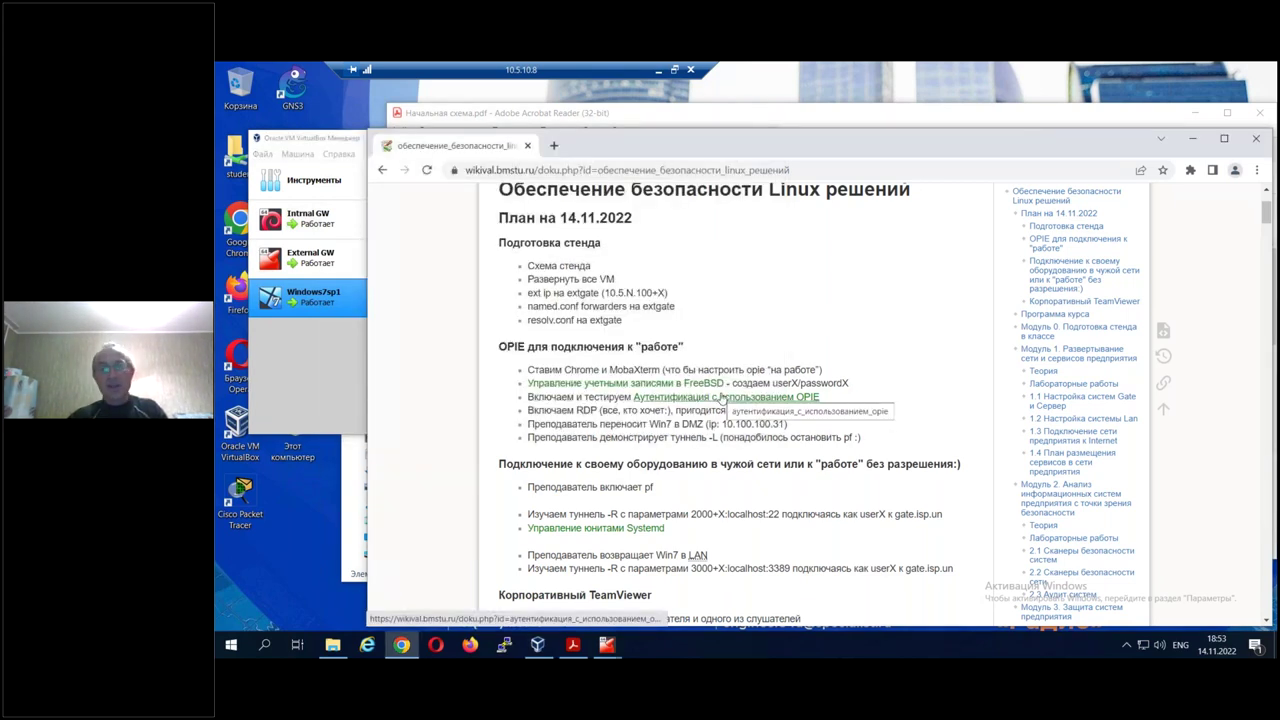
right_click(718, 400)
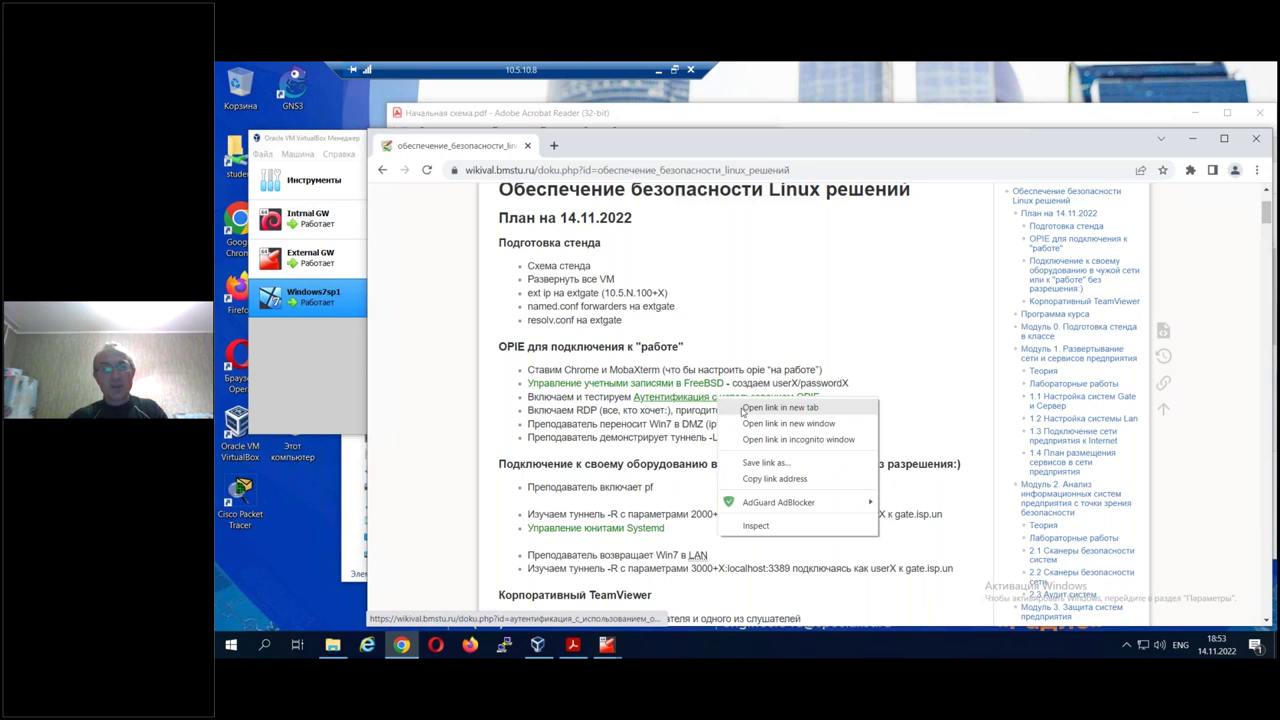
left_click(742, 411)
left_click(620, 146)
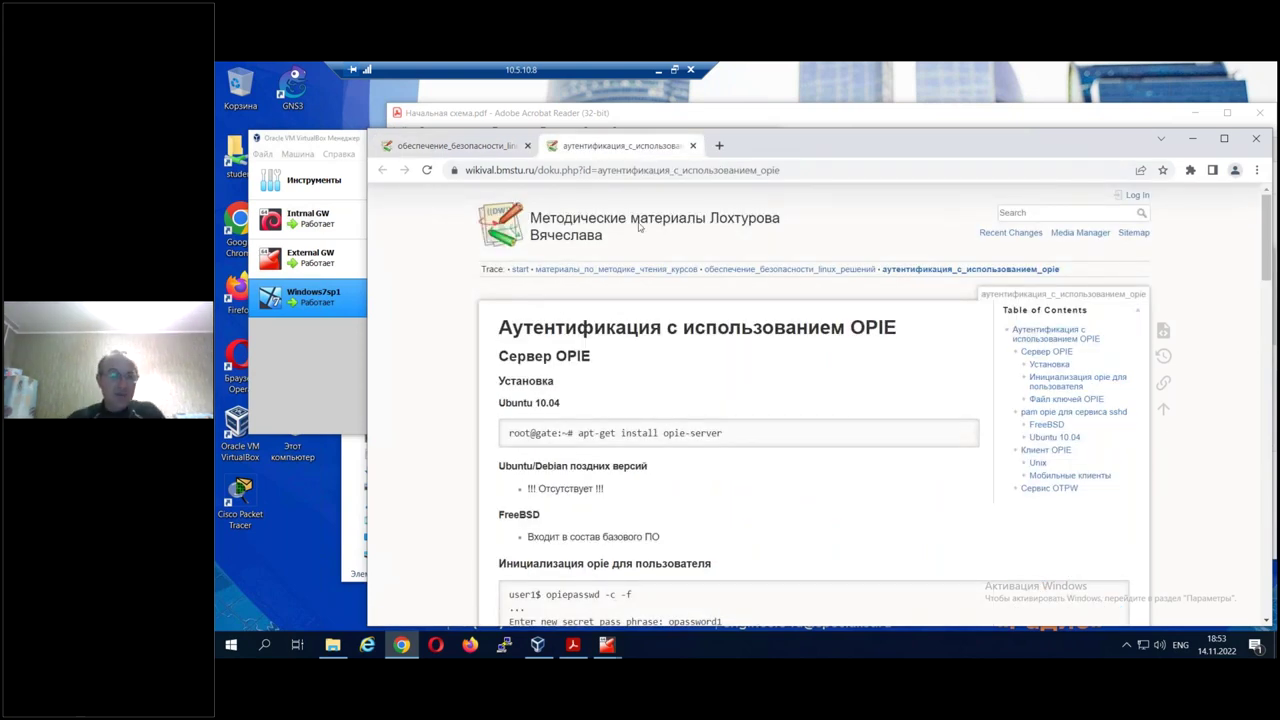
Review the OPIE page, highlighting the FreeBSD base-system note and opie-server package name
left_click_drag(525, 537, 694, 520)
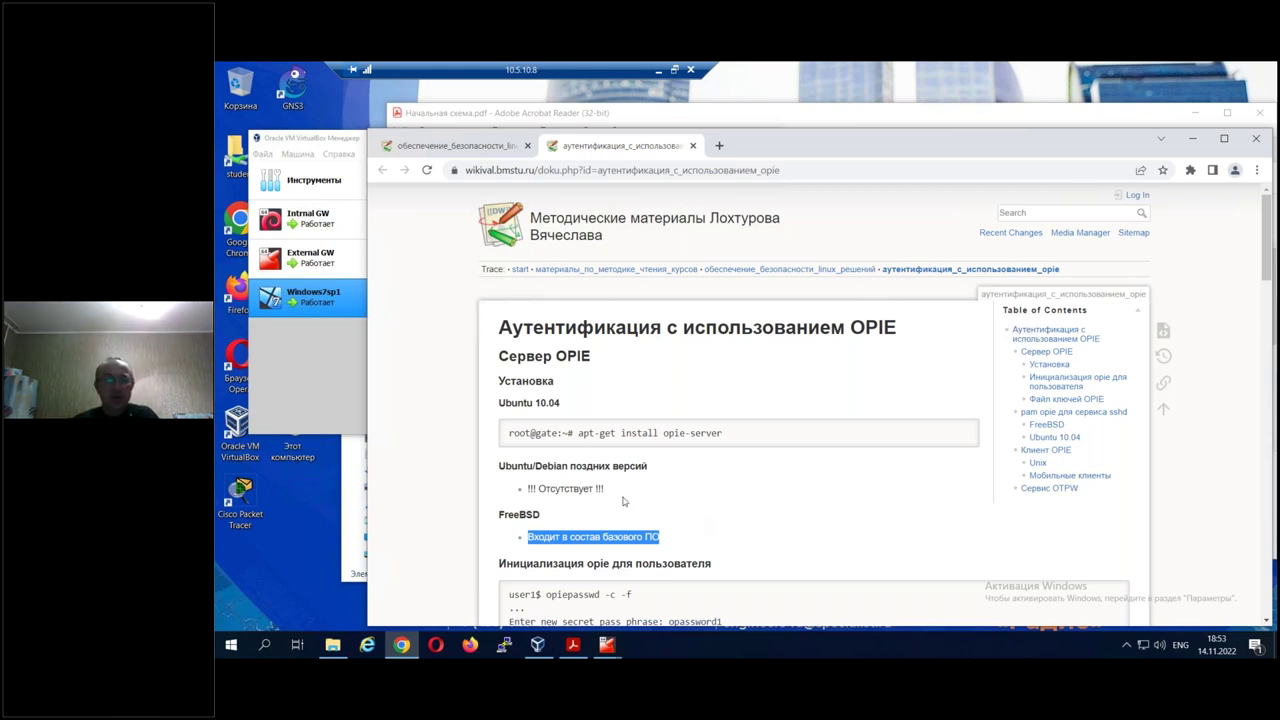
left_click_drag(662, 433, 724, 437)
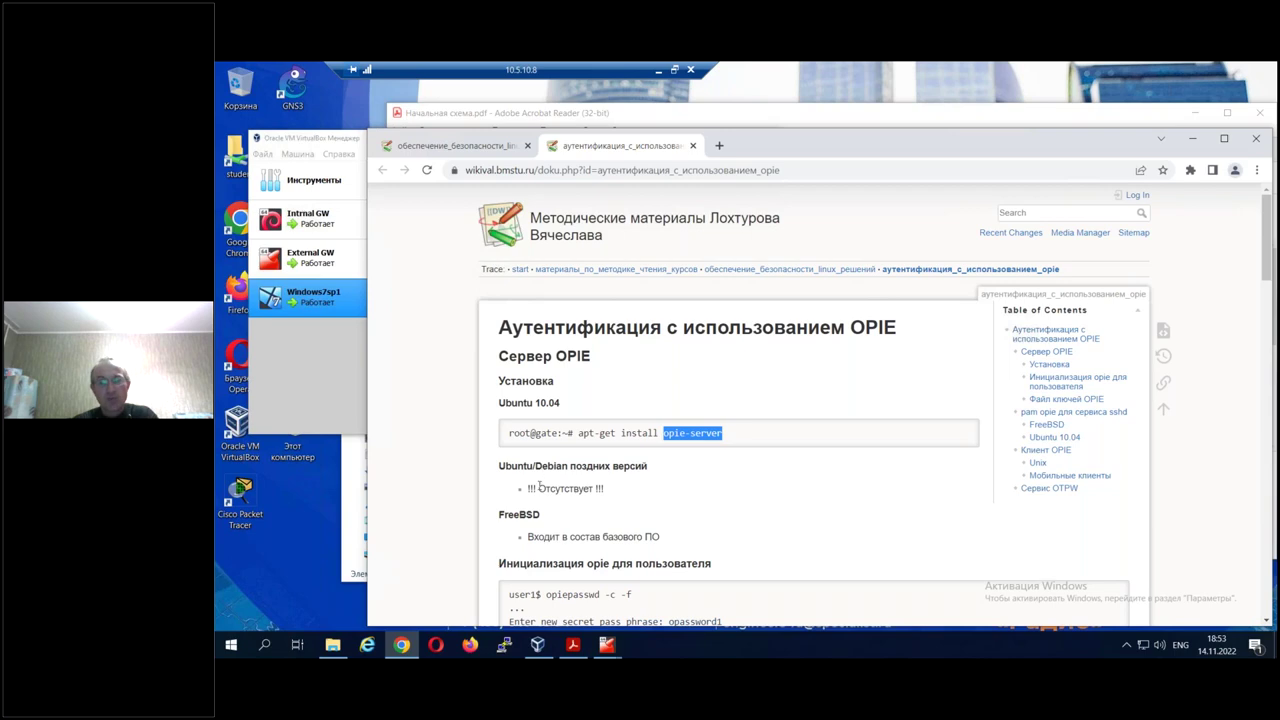
left_click_drag(538, 488, 603, 489)
scroll(618, 490, "down", 15)
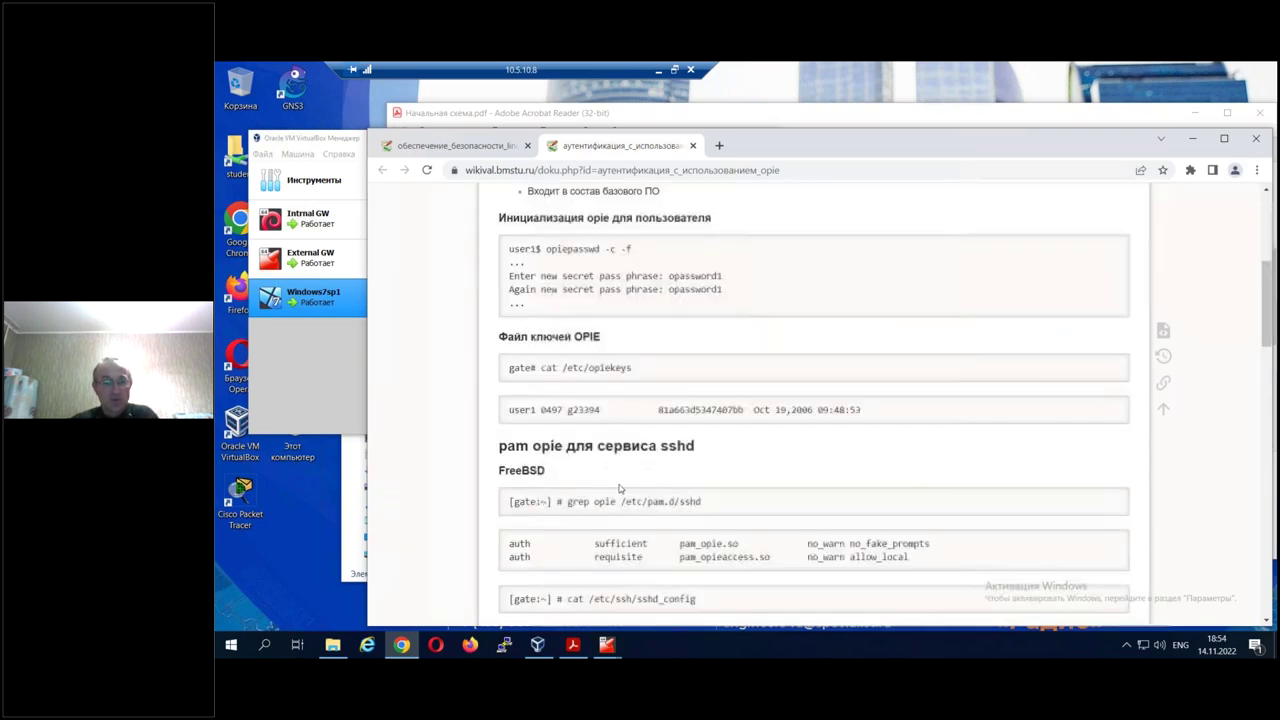
scroll(620, 488, "down", 5)
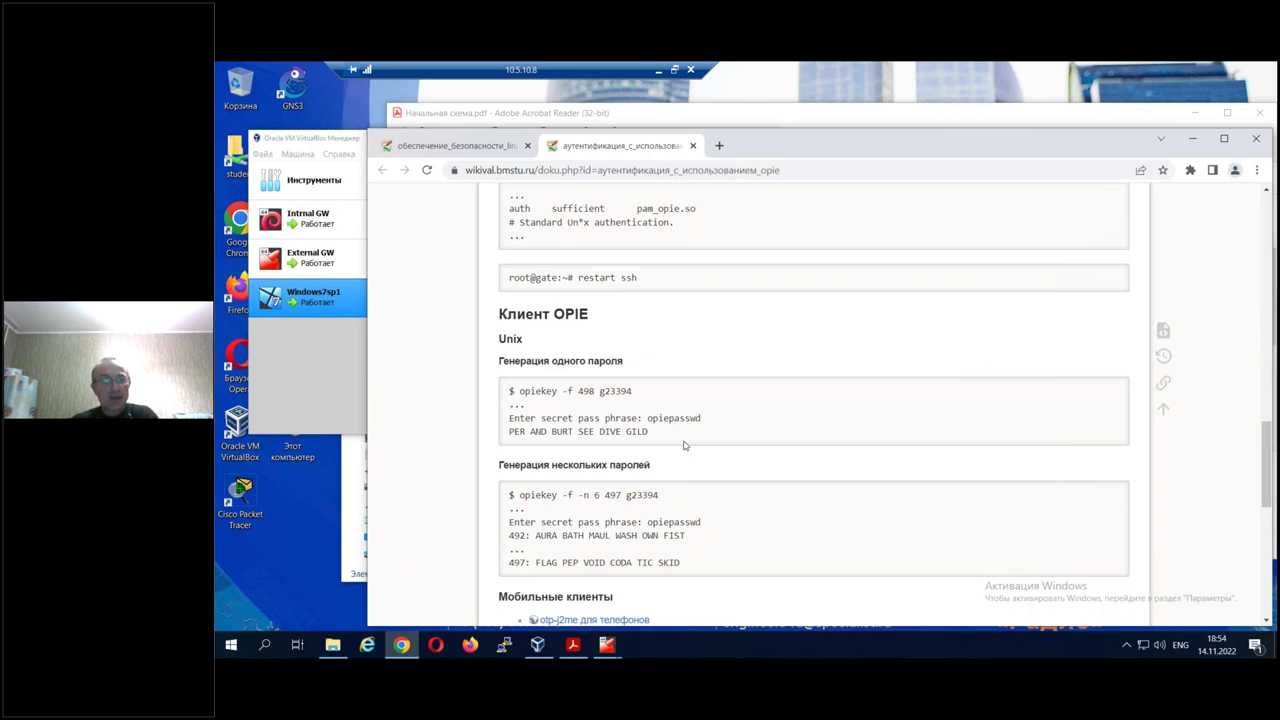
scroll(685, 445, "down", 3)
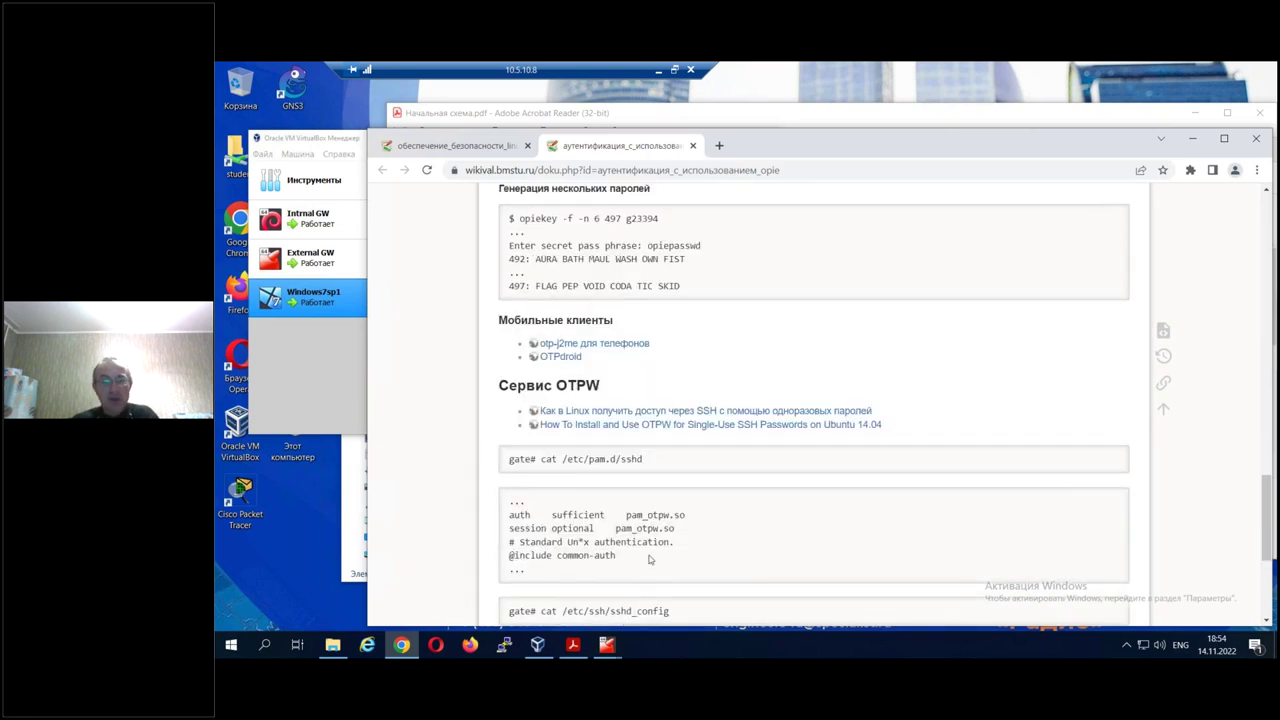
scroll(655, 514, "down", 2)
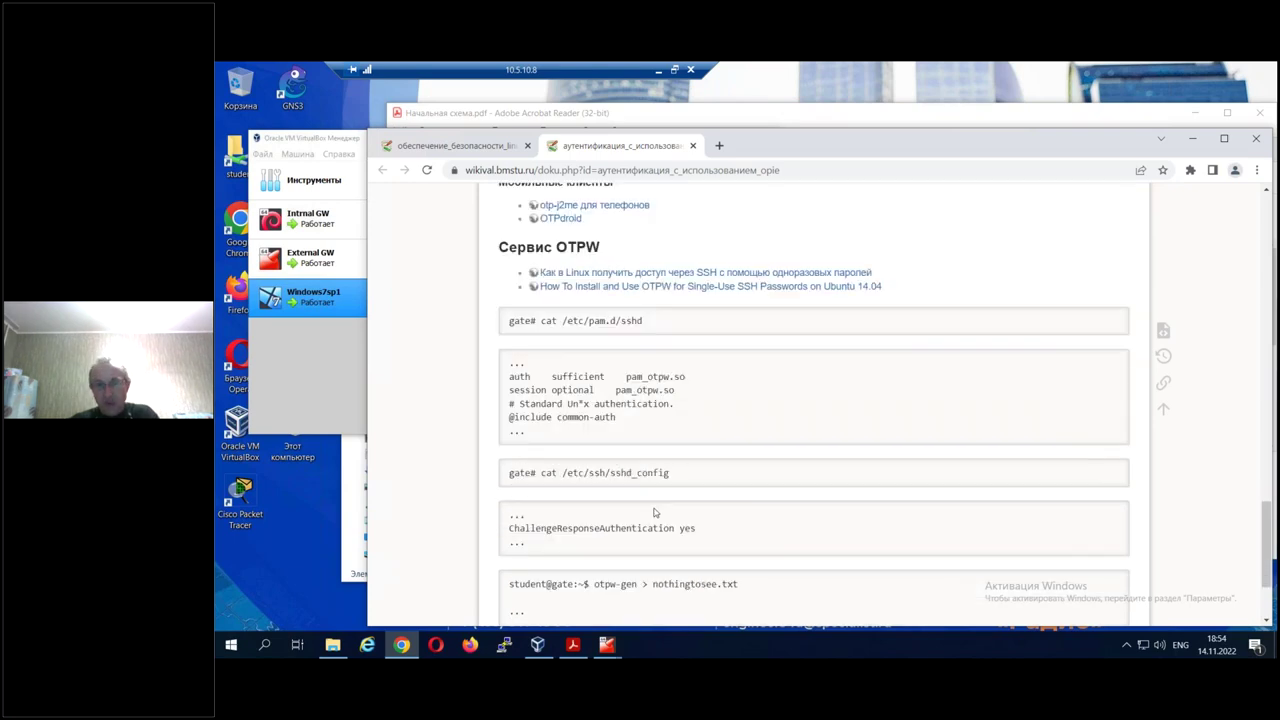
scroll(655, 513, "up", 5)
scroll(655, 513, "up", 10)
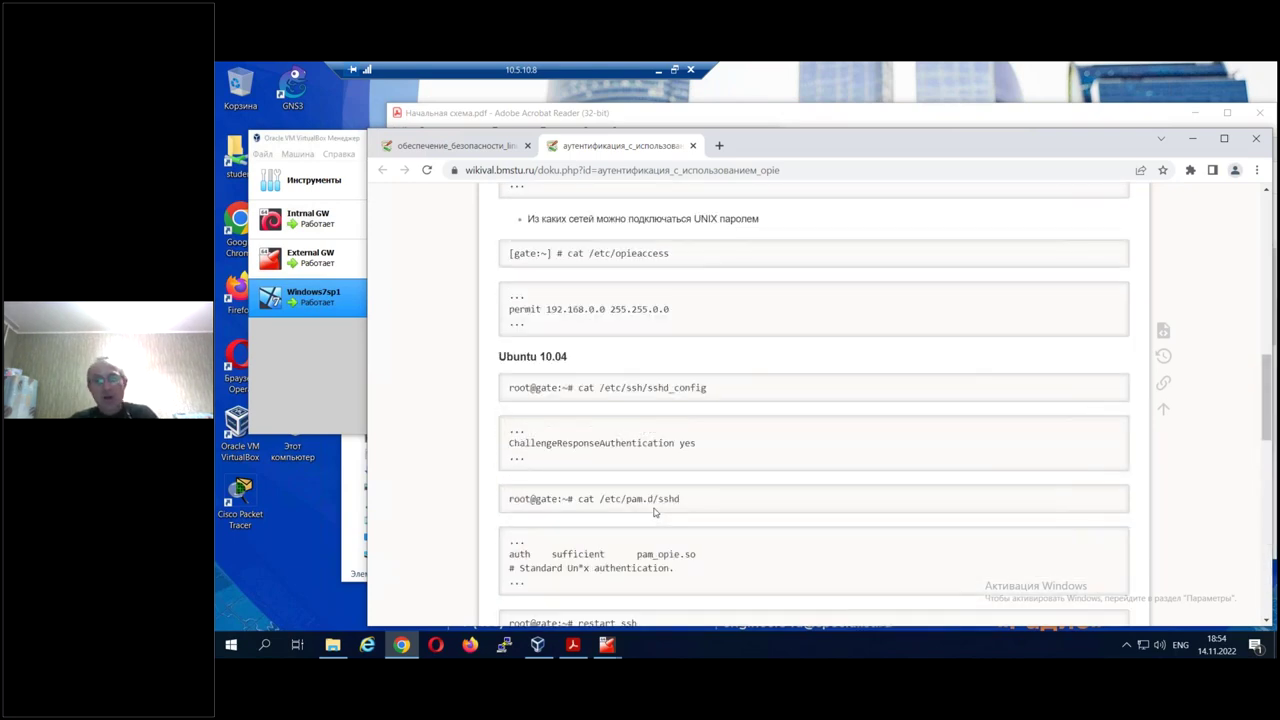
scroll(655, 513, "up", 5)
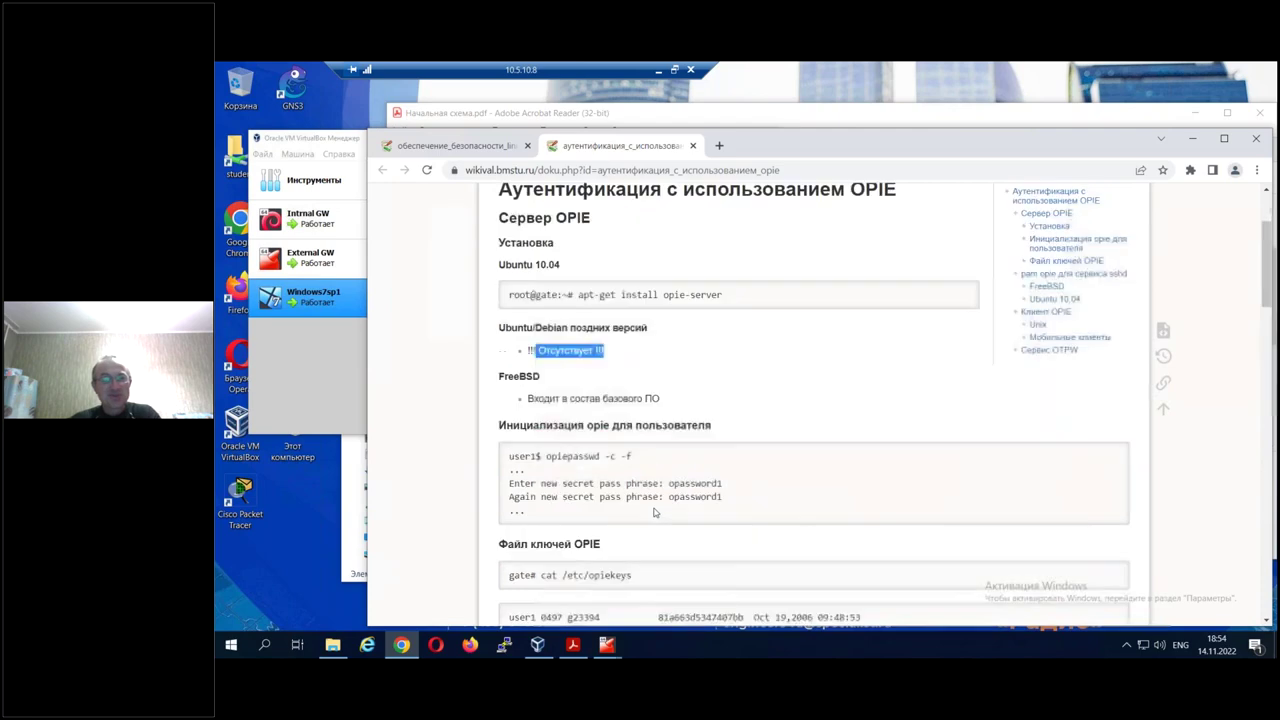
scroll(711, 484, "down", 2)
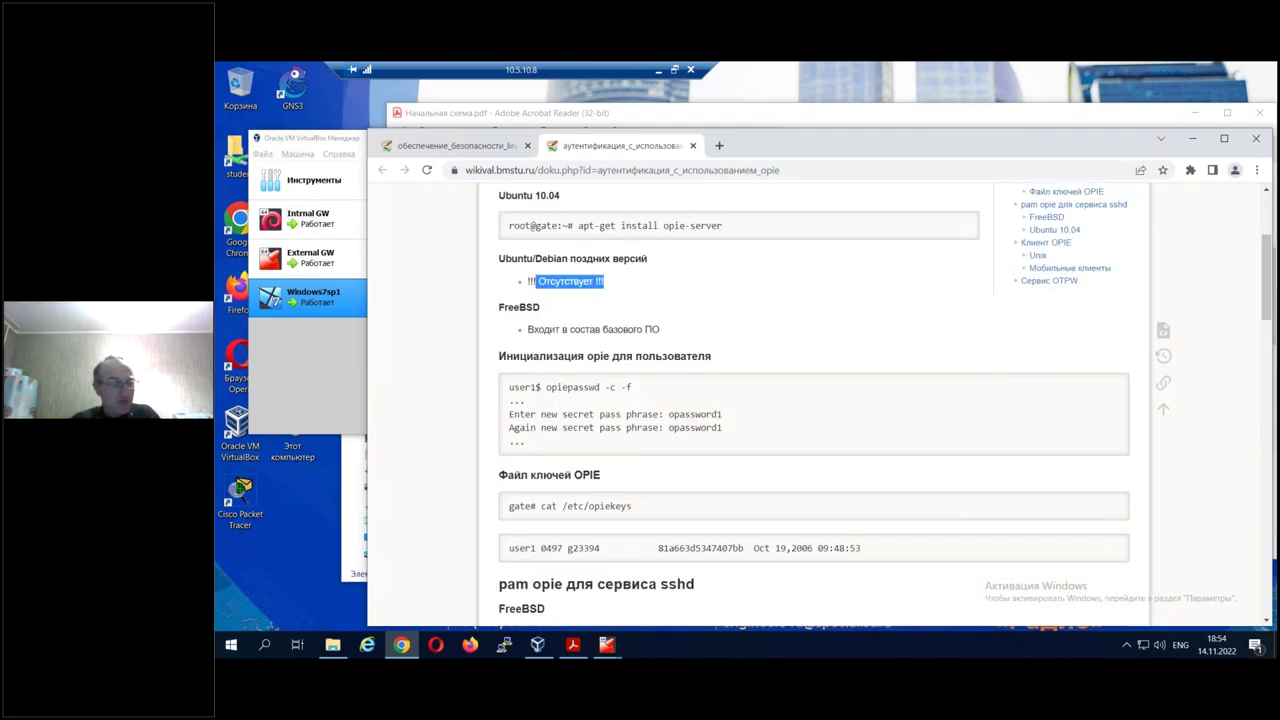
left_click(504, 645)
left_click(719, 381)
left_click(866, 374)
left_click(708, 288)
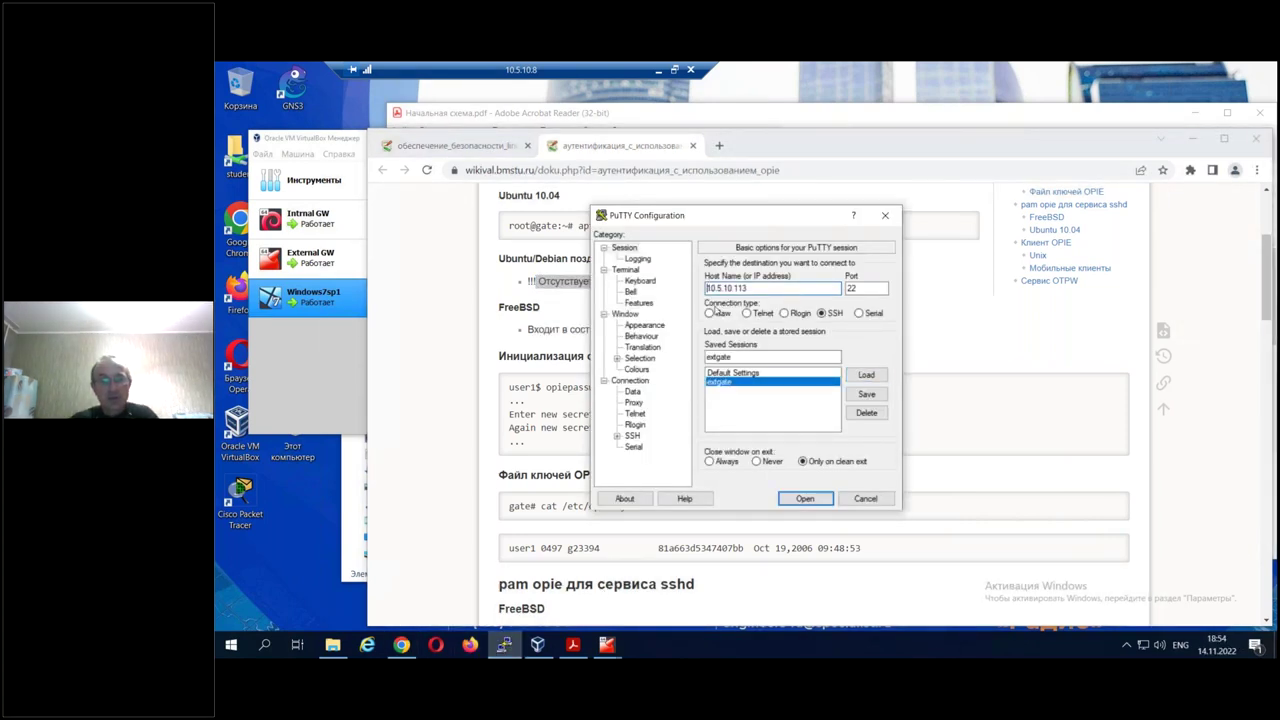
type("user")
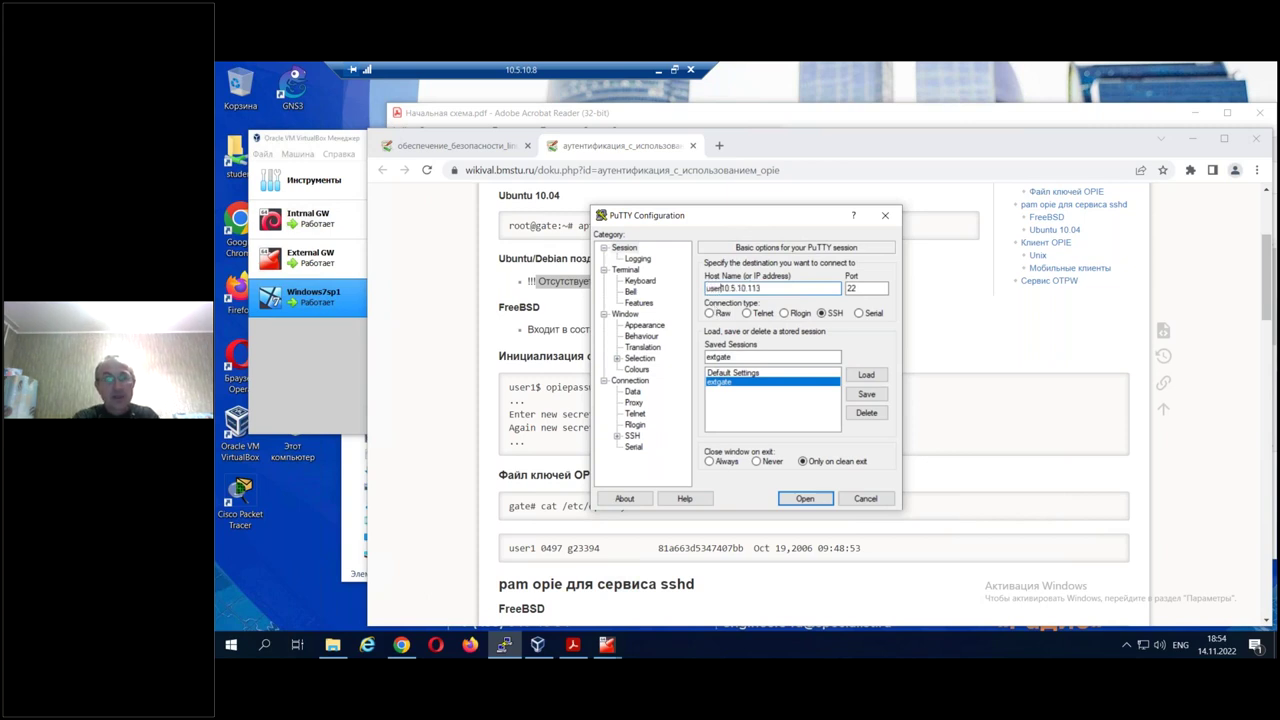
type("13@")
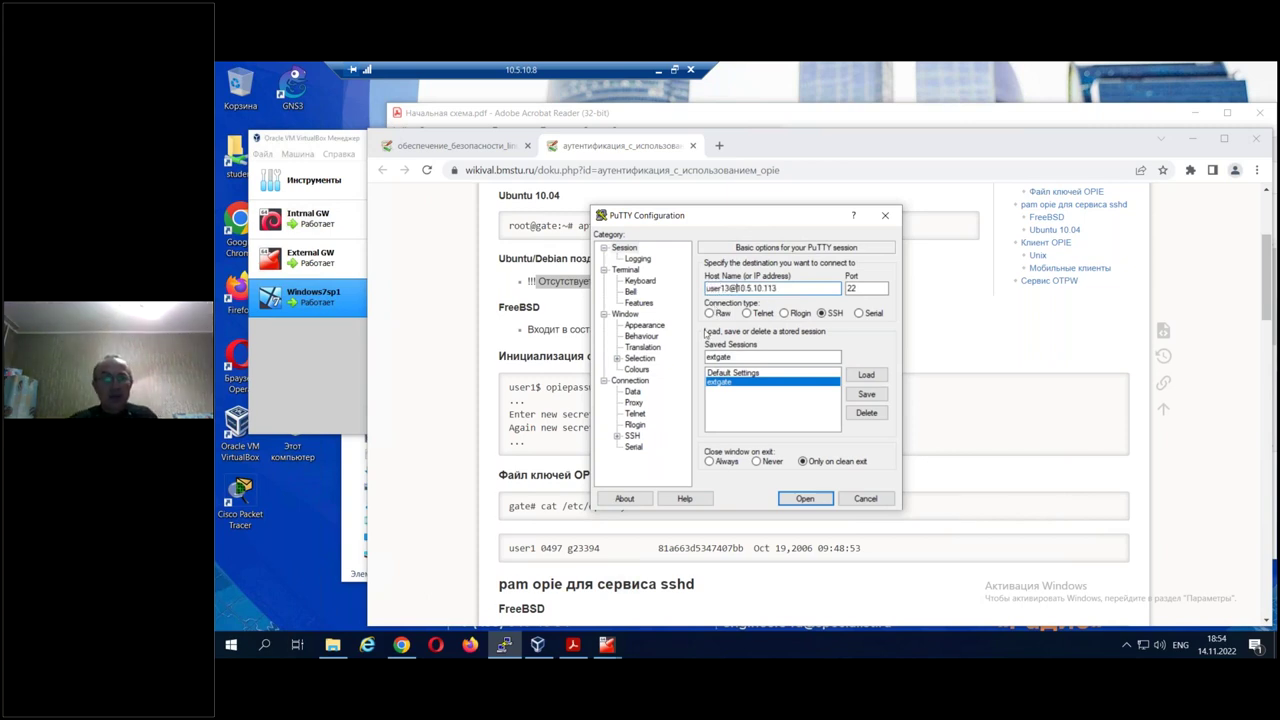
left_click_drag(739, 288, 705, 288)
key("ctrl+c")
Save the session as 'user13@extgate' and launch it to its password prompt
left_click(707, 357)
key("ctrl+v")
left_click(866, 395)
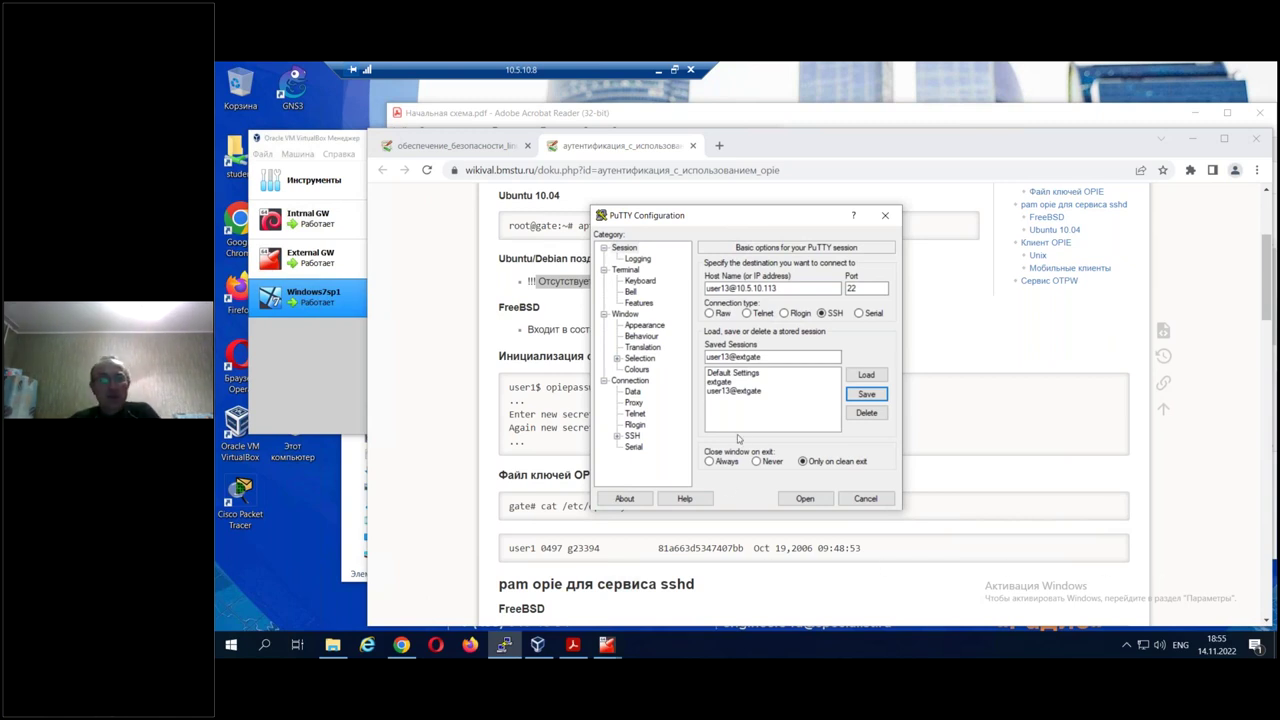
double_click(760, 391)
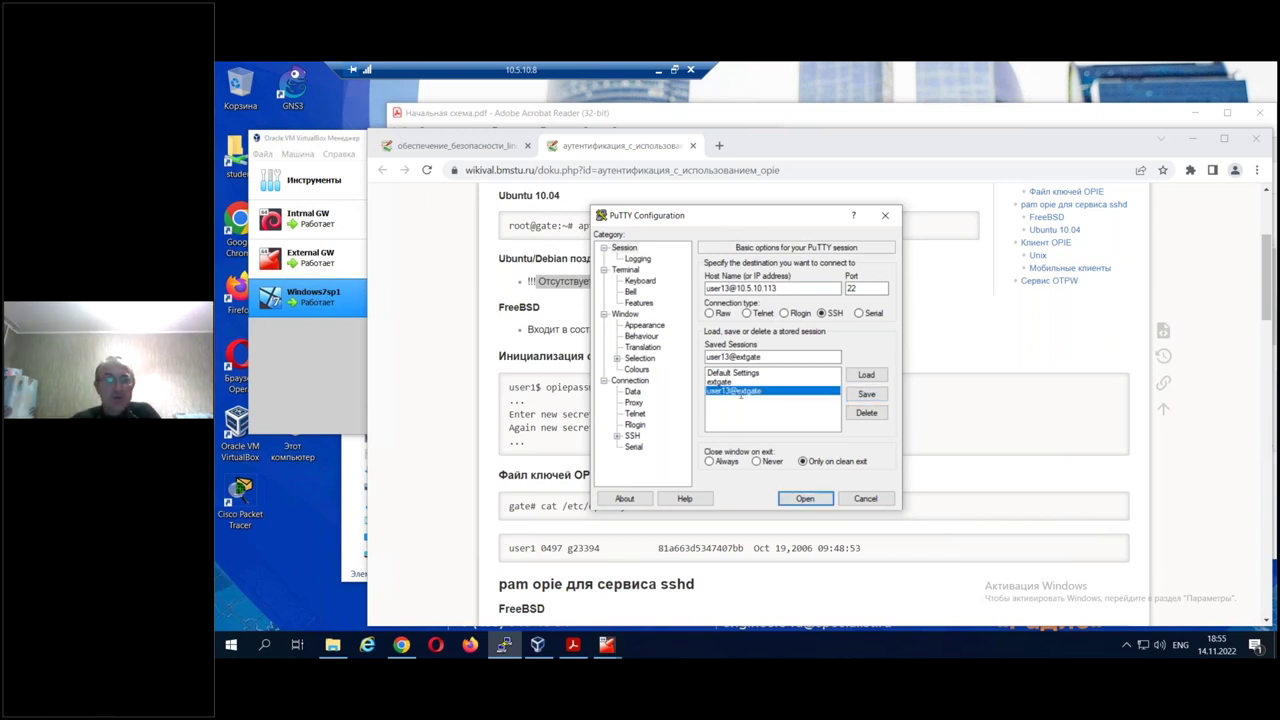
left_click(503, 645)
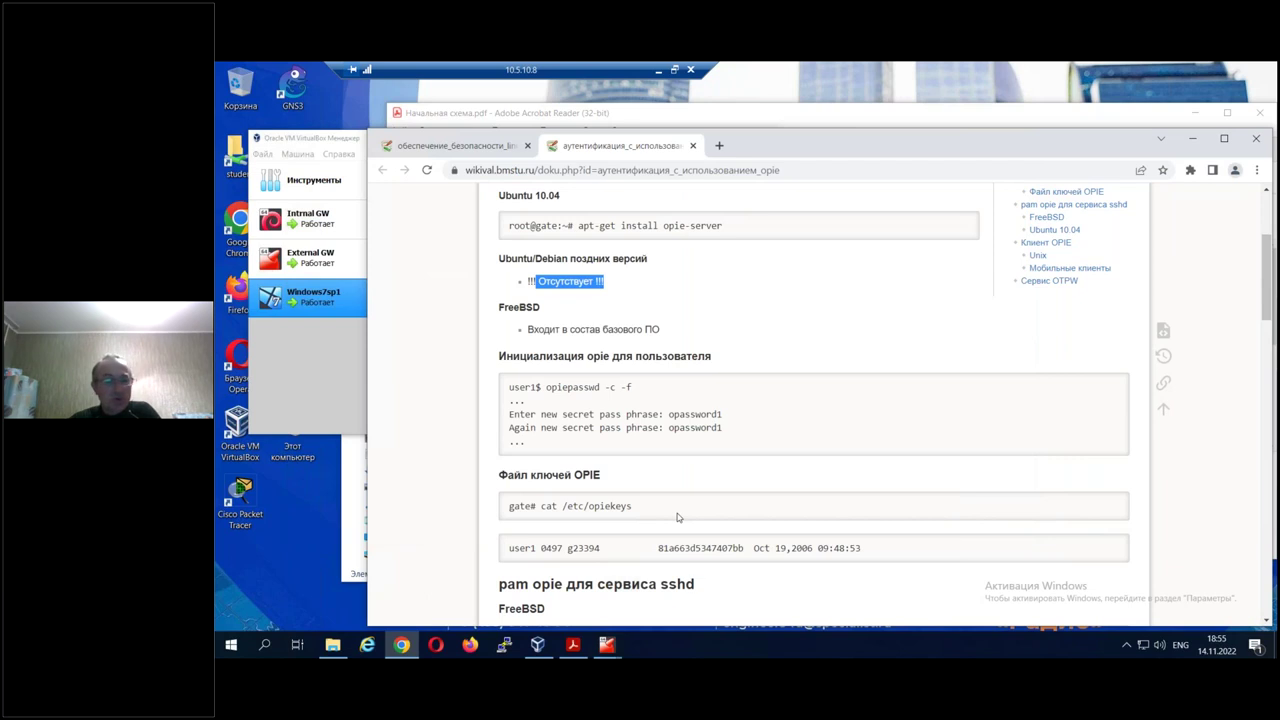
Open the running Windows7sp1 VM window and rearrange it alongside the wiki browser window
mouse_move(540, 646)
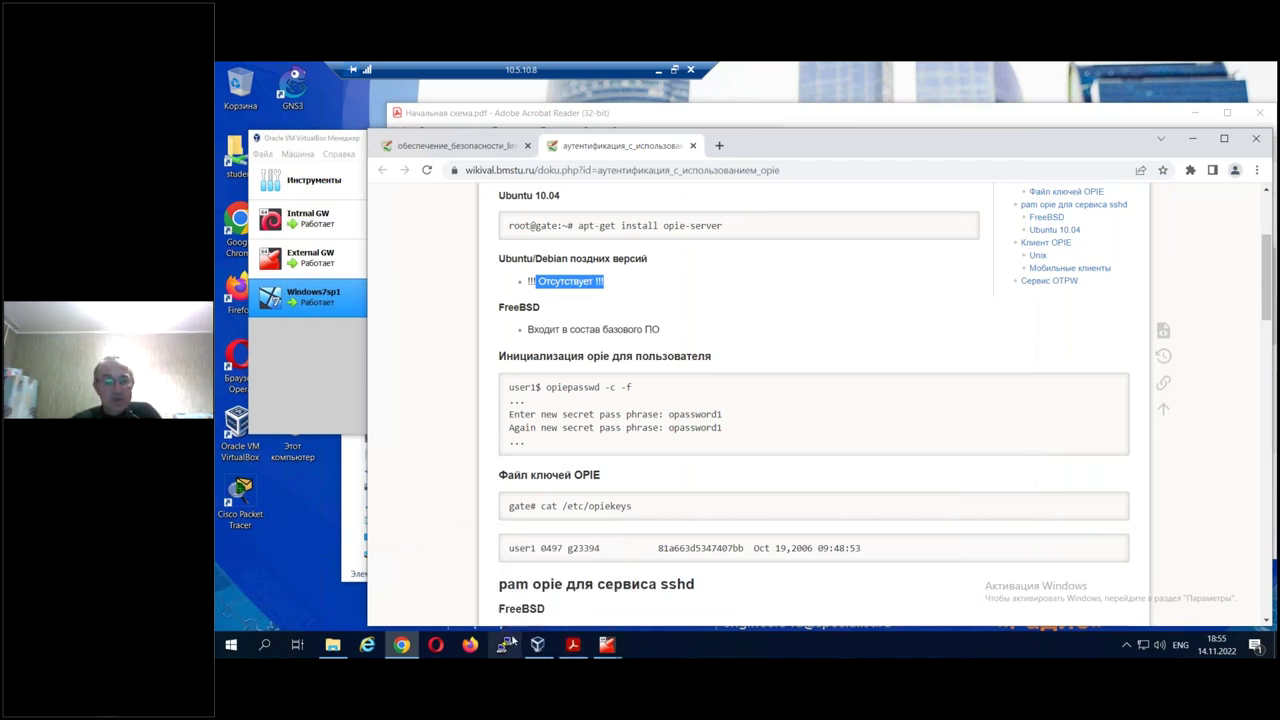
mouse_move(605, 646)
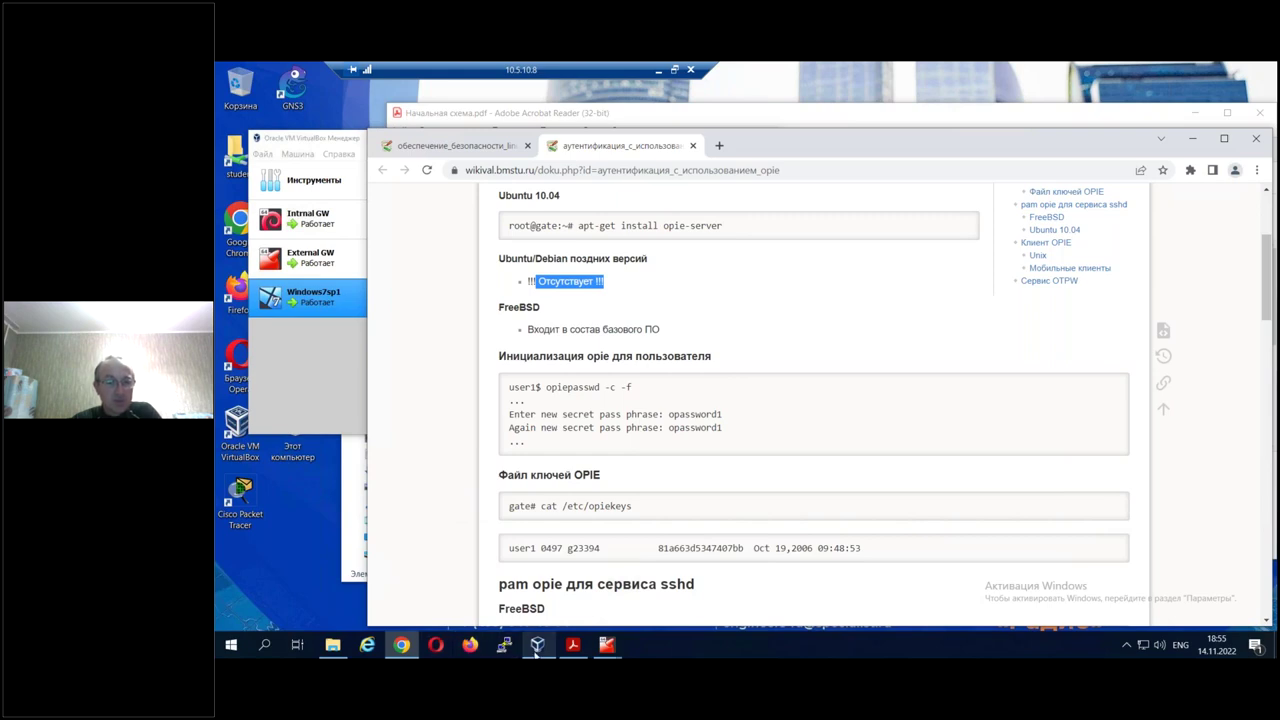
left_click(538, 645)
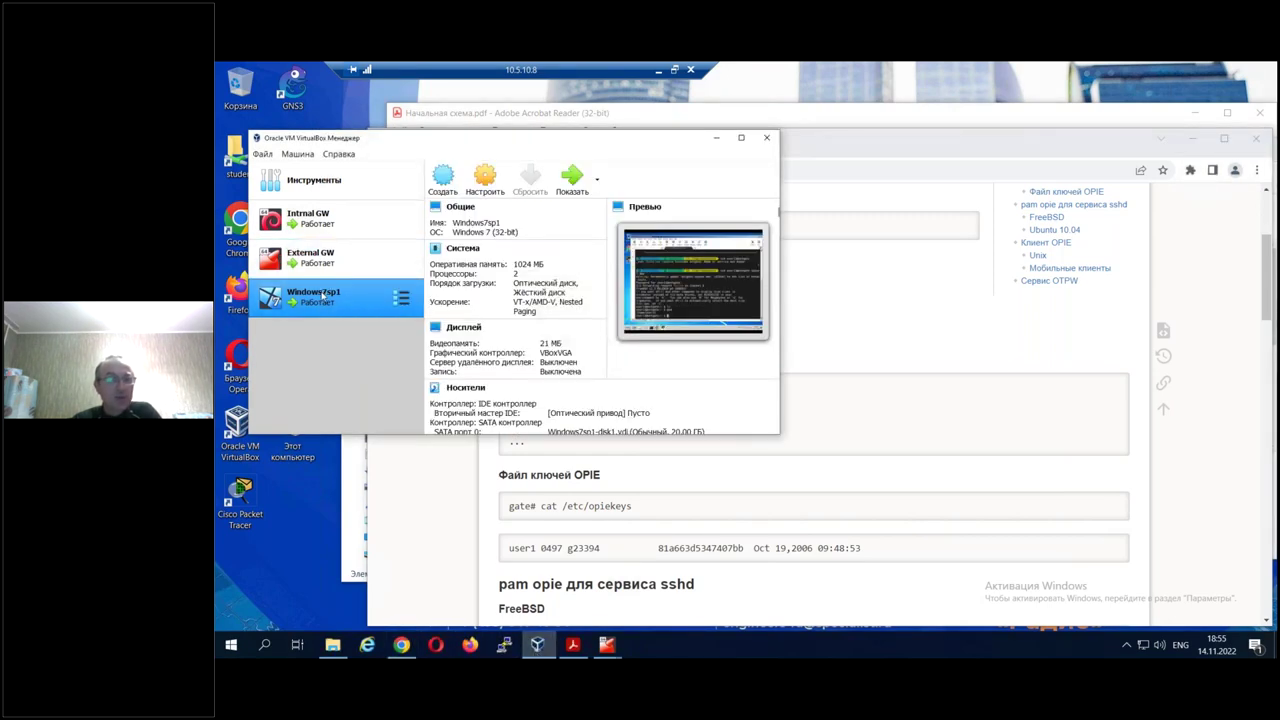
double_click(296, 305)
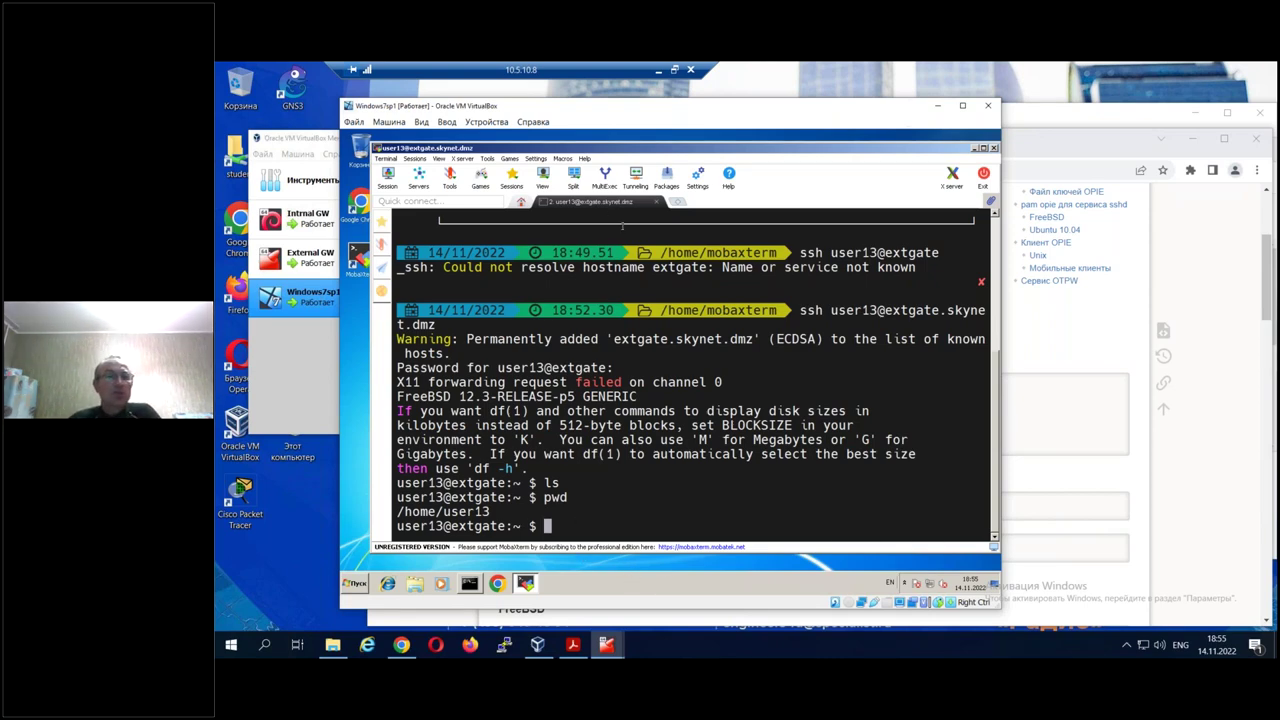
left_click_drag(607, 111, 1000, 140)
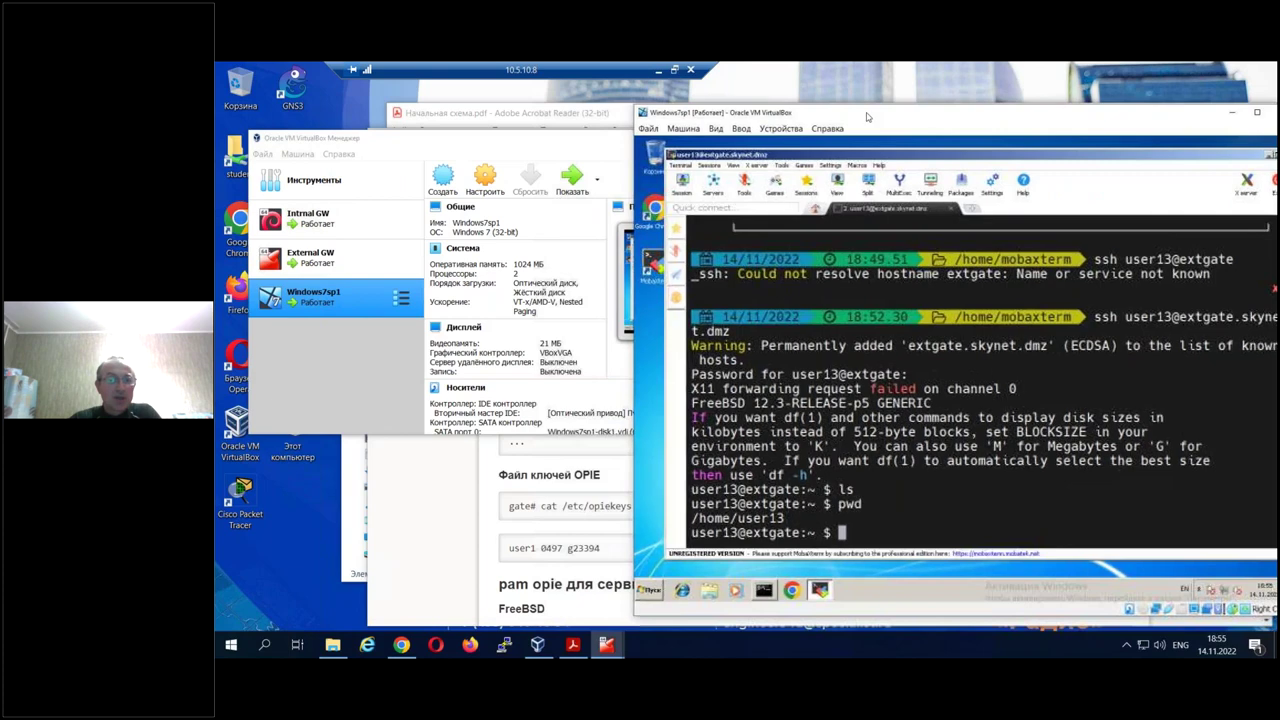
left_click(617, 449)
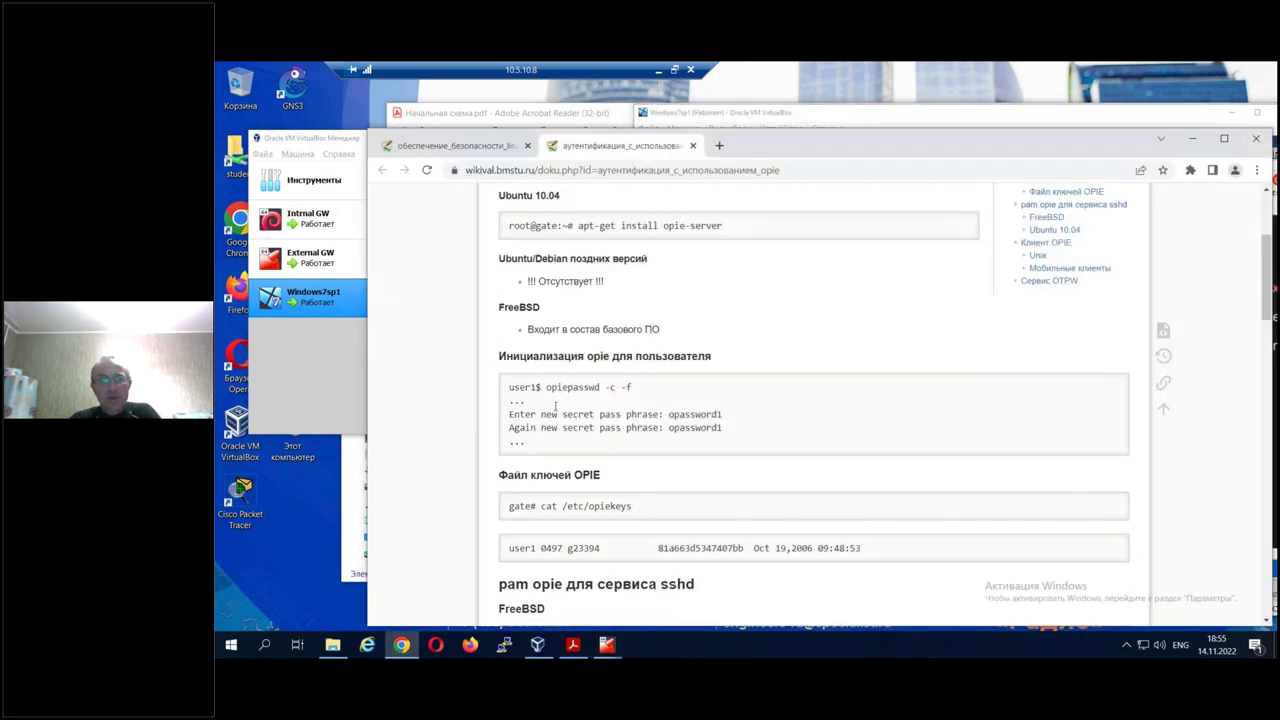
left_click_drag(836, 146, 701, 106)
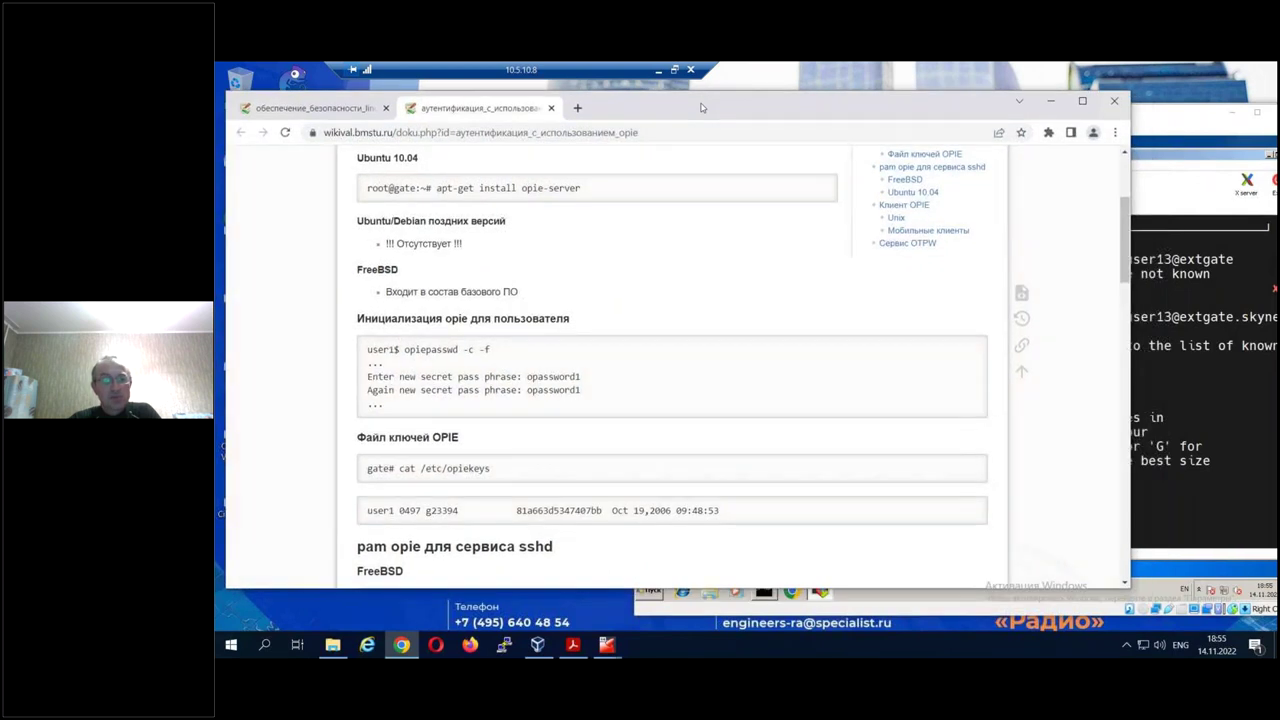
Close the PuTTY configuration dialog and reopen the Windows7sp1 VM window from VirtualBox Manager
left_click(503, 644)
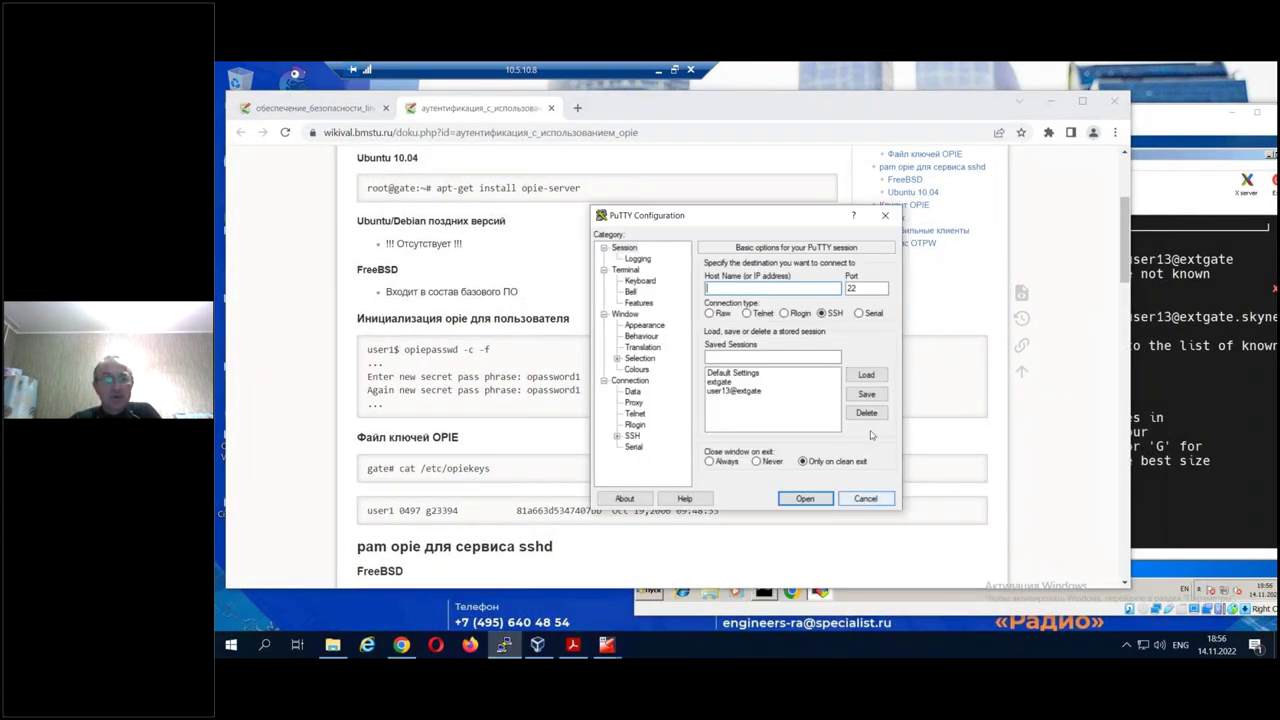
left_click(885, 218)
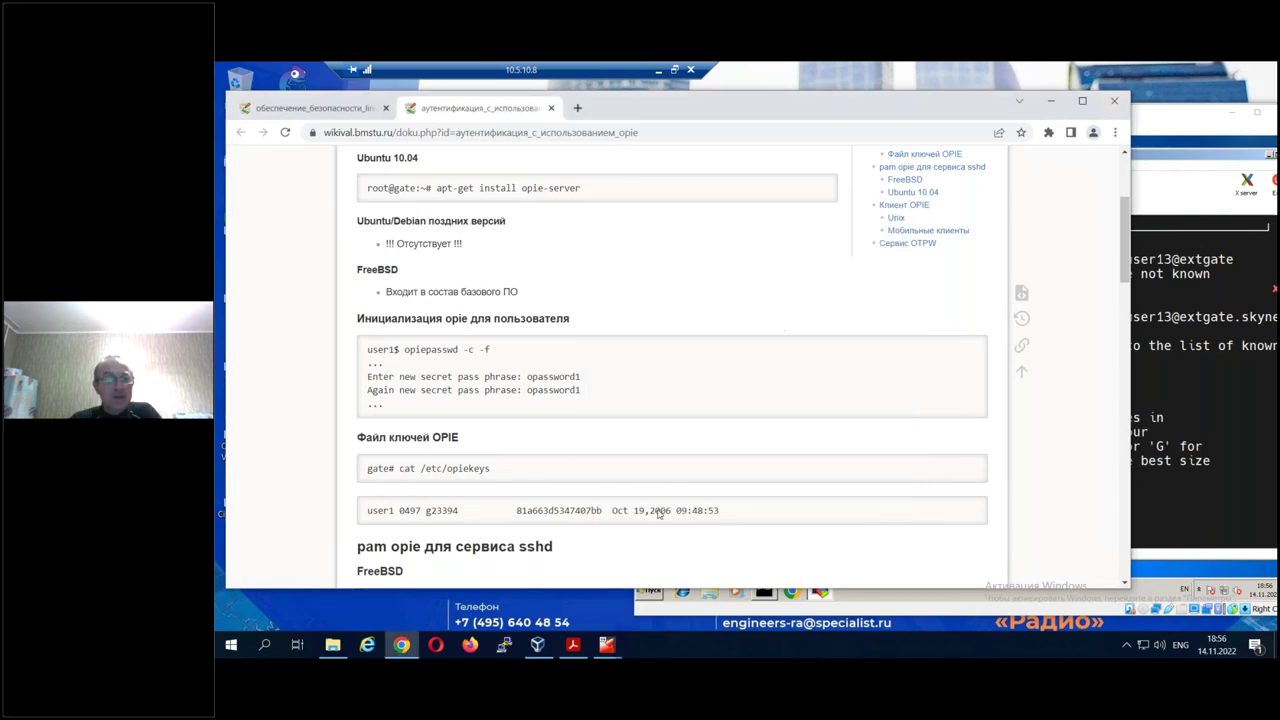
left_click(537, 644)
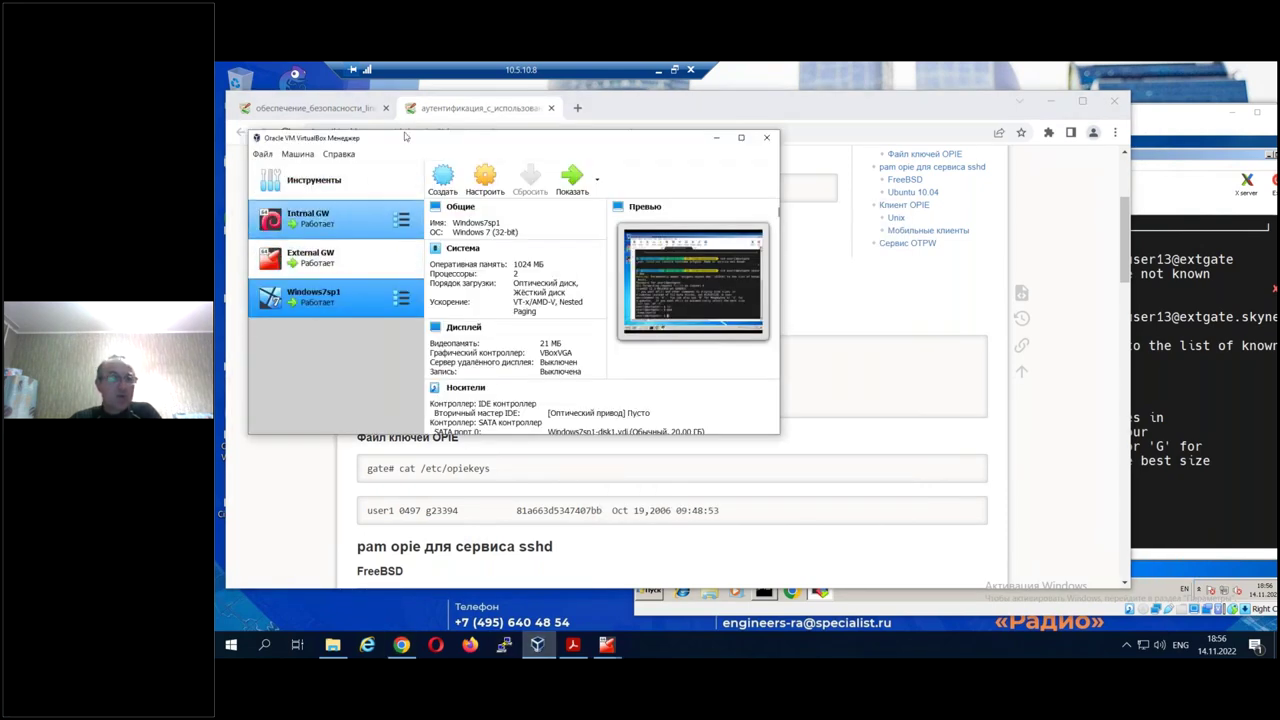
left_click_drag(433, 137, 807, 182)
double_click(745, 340)
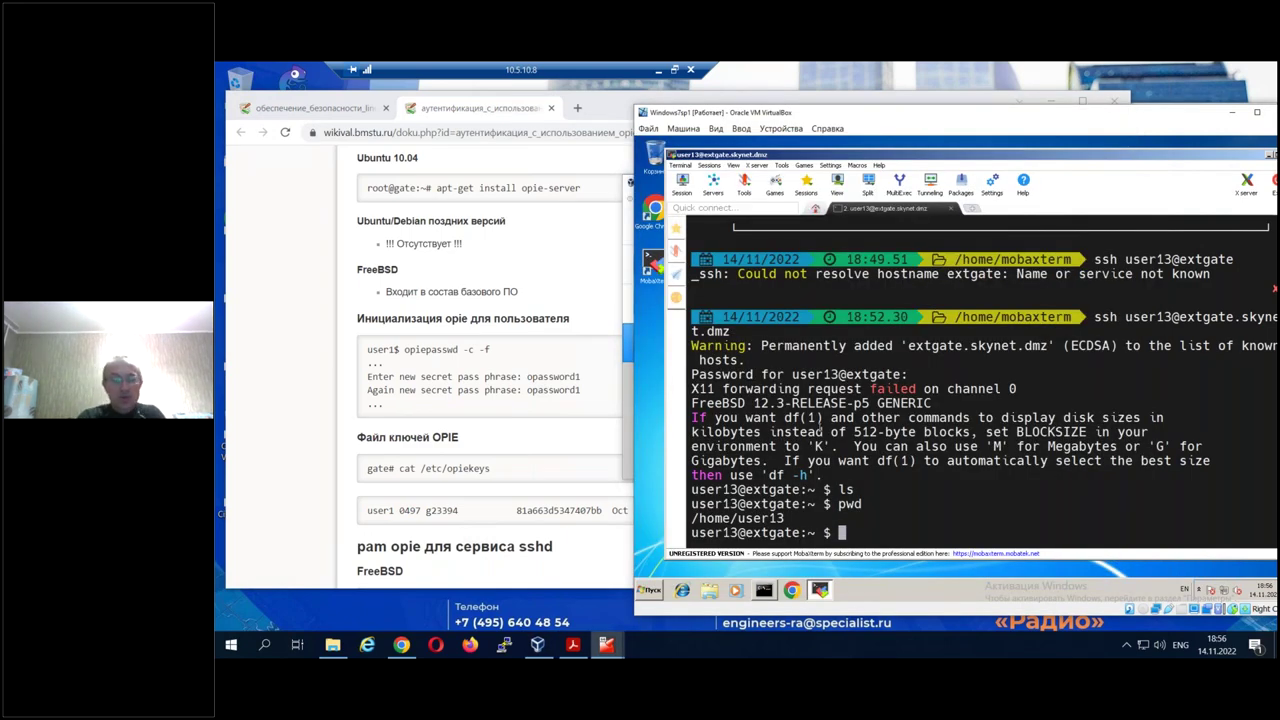
Run opiepasswd -c -f on extgate to reach the new pass phrase prompt, and select the wiki's sample pass phrase
type("op")
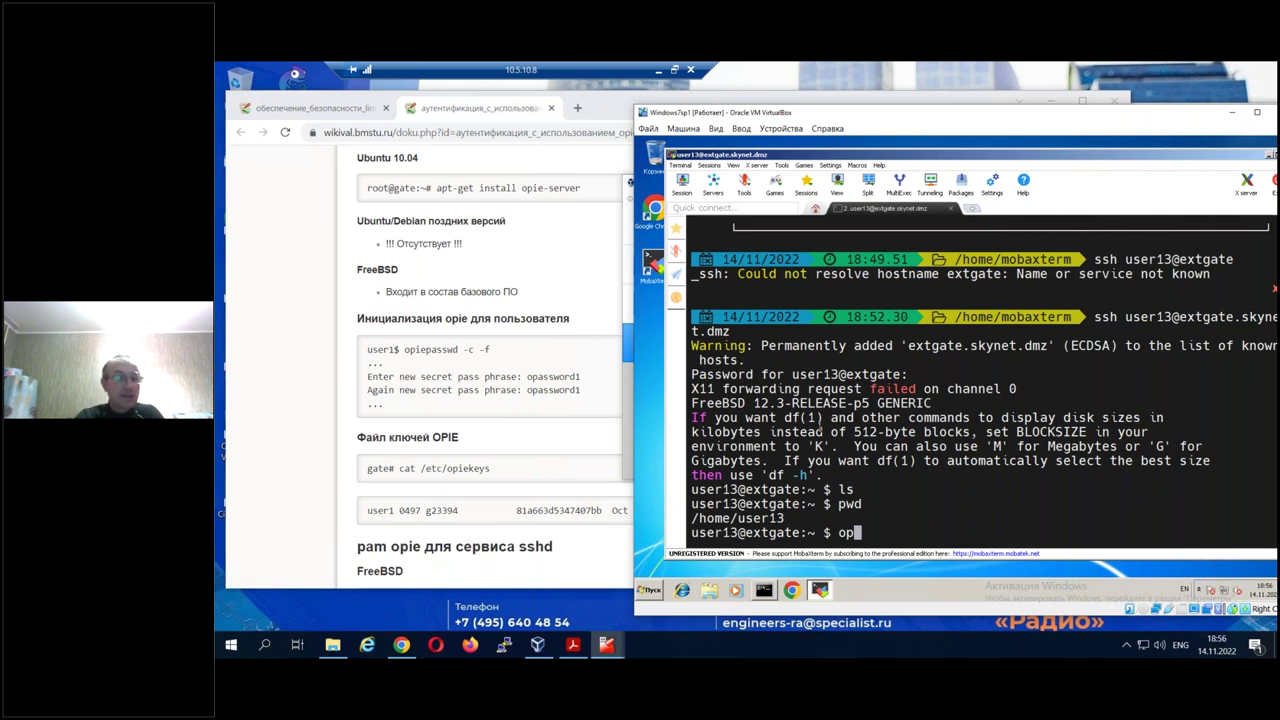
type("iepa")
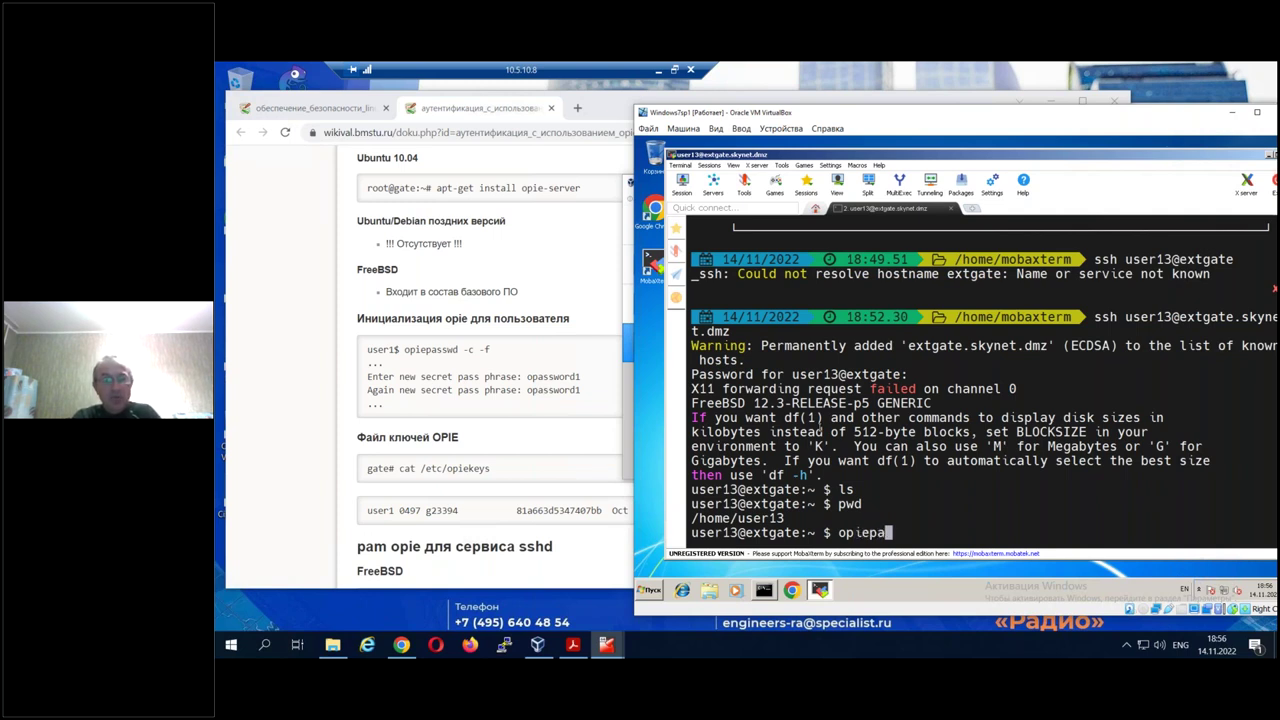
key("BackSpace")
key("BackSpace")
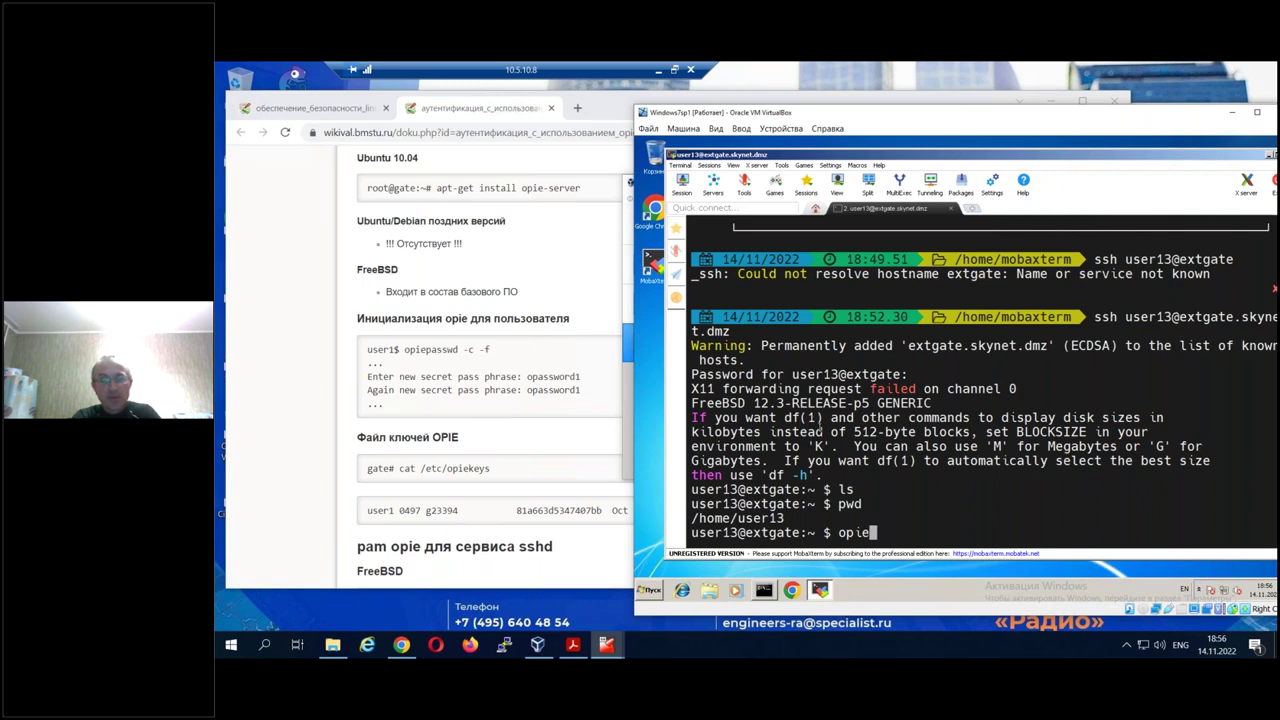
type("passw")
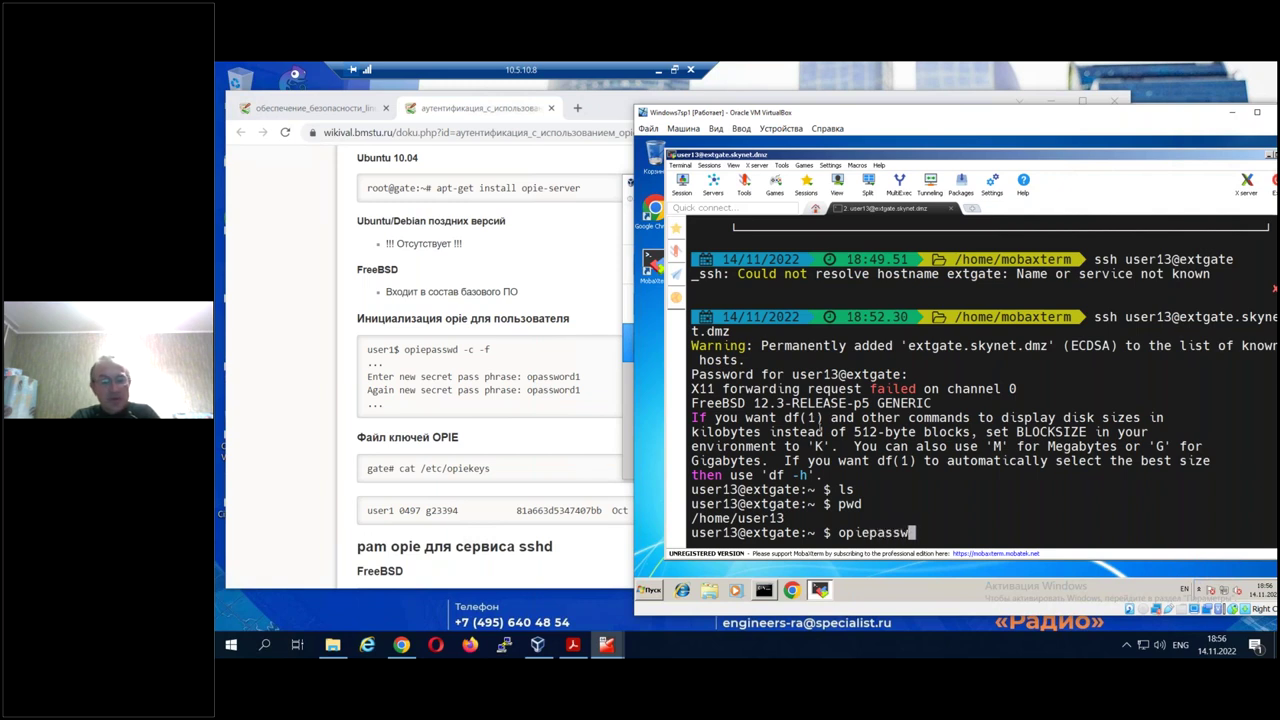
type("d -")
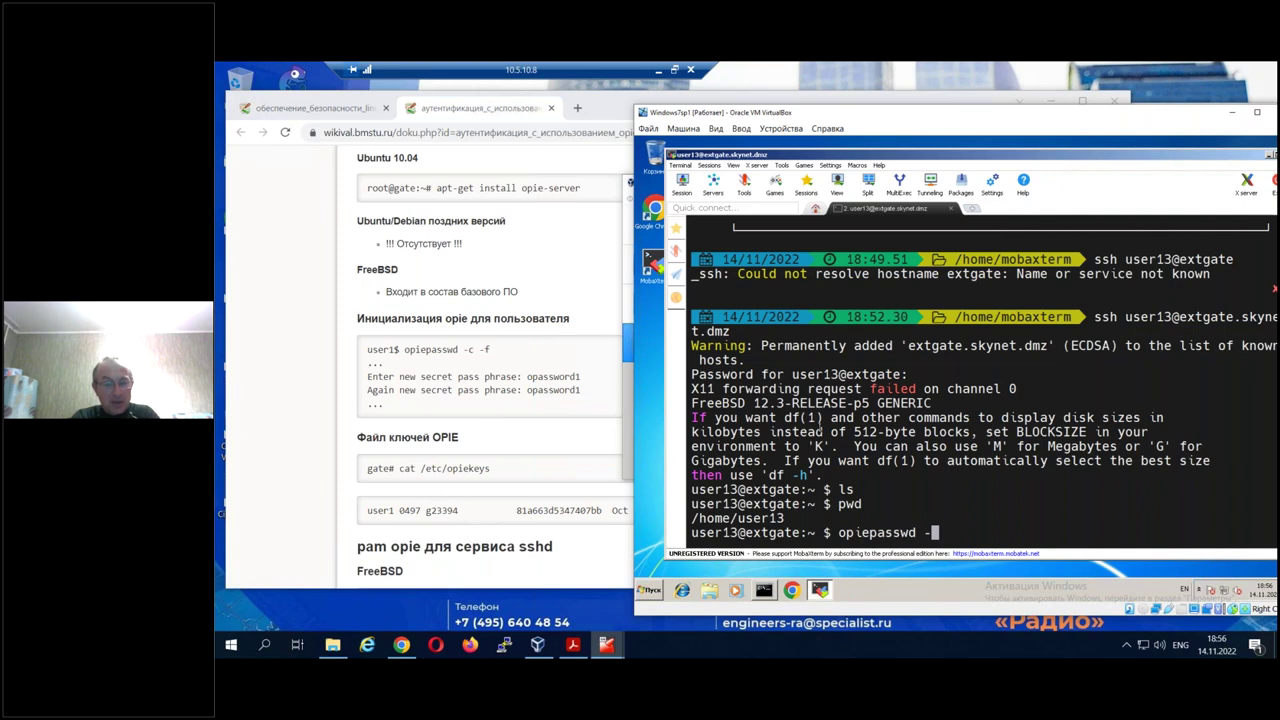
type("c -f")
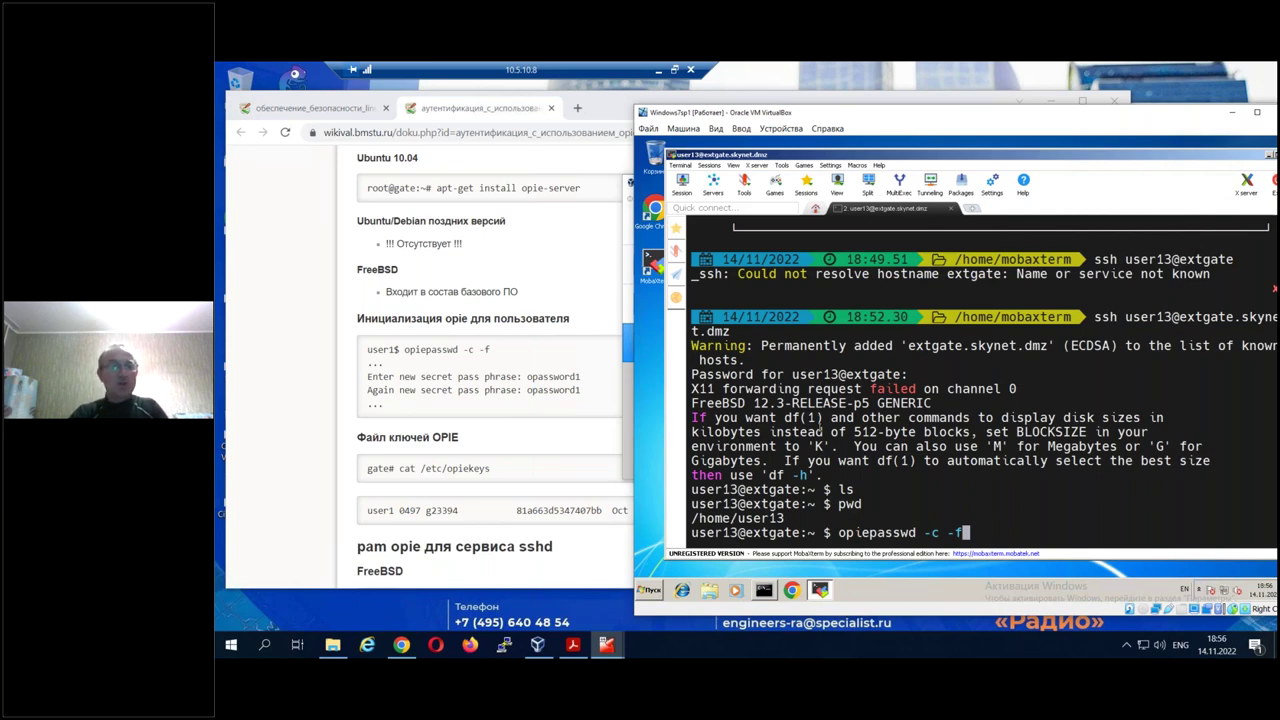
key("Return")
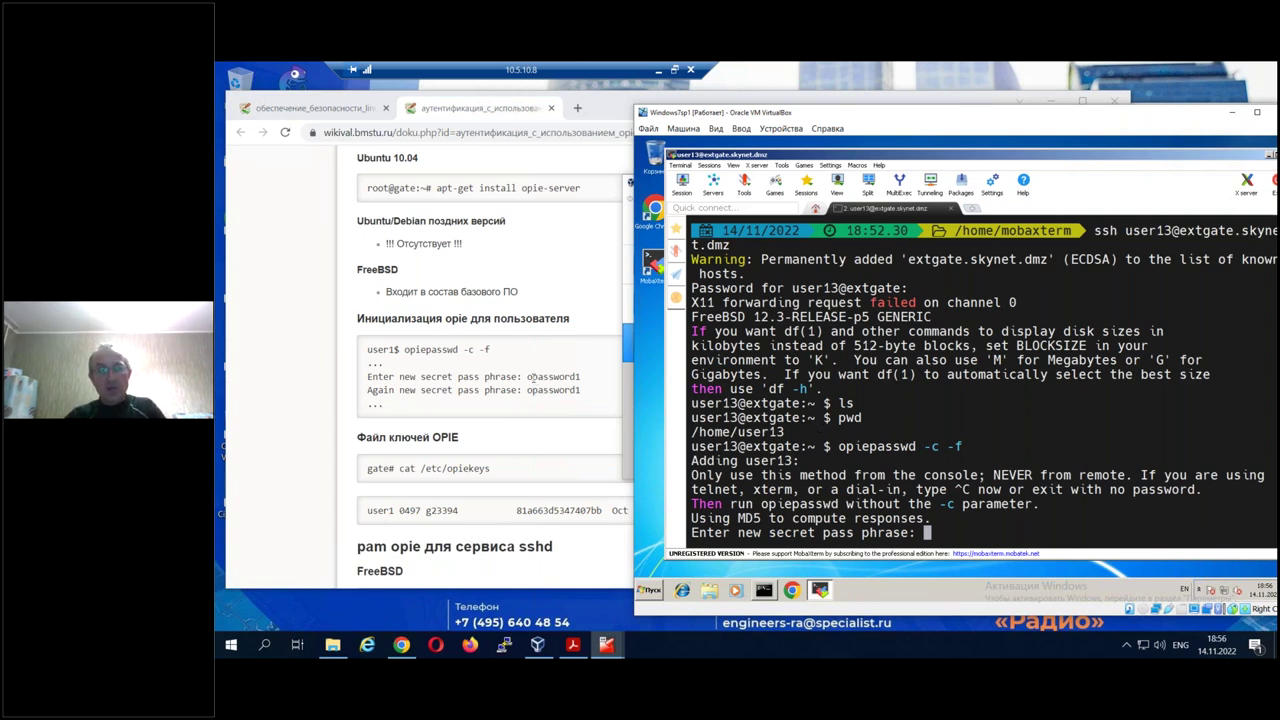
left_click_drag(530, 376, 584, 378)
Reselect the example pass phrase on the wiki, briefly opening and closing the PuTTY settings
left_click(648, 354)
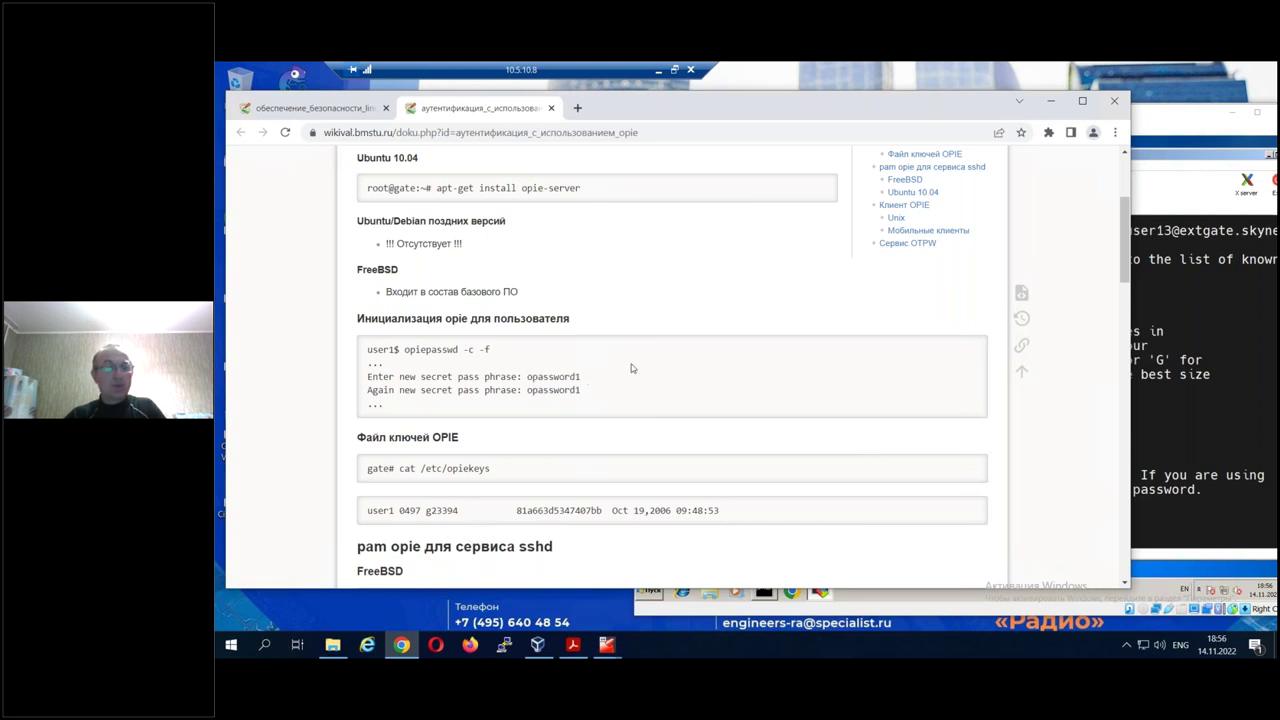
left_click_drag(526, 376, 581, 377)
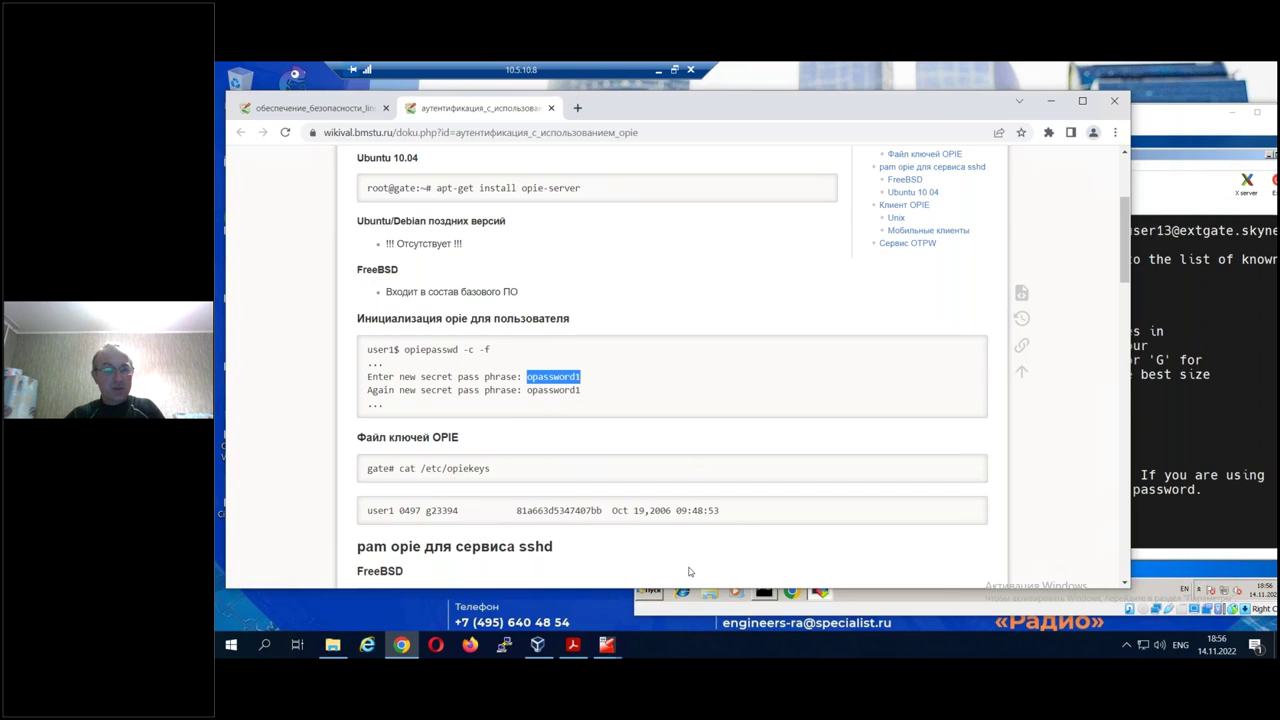
left_click(503, 644)
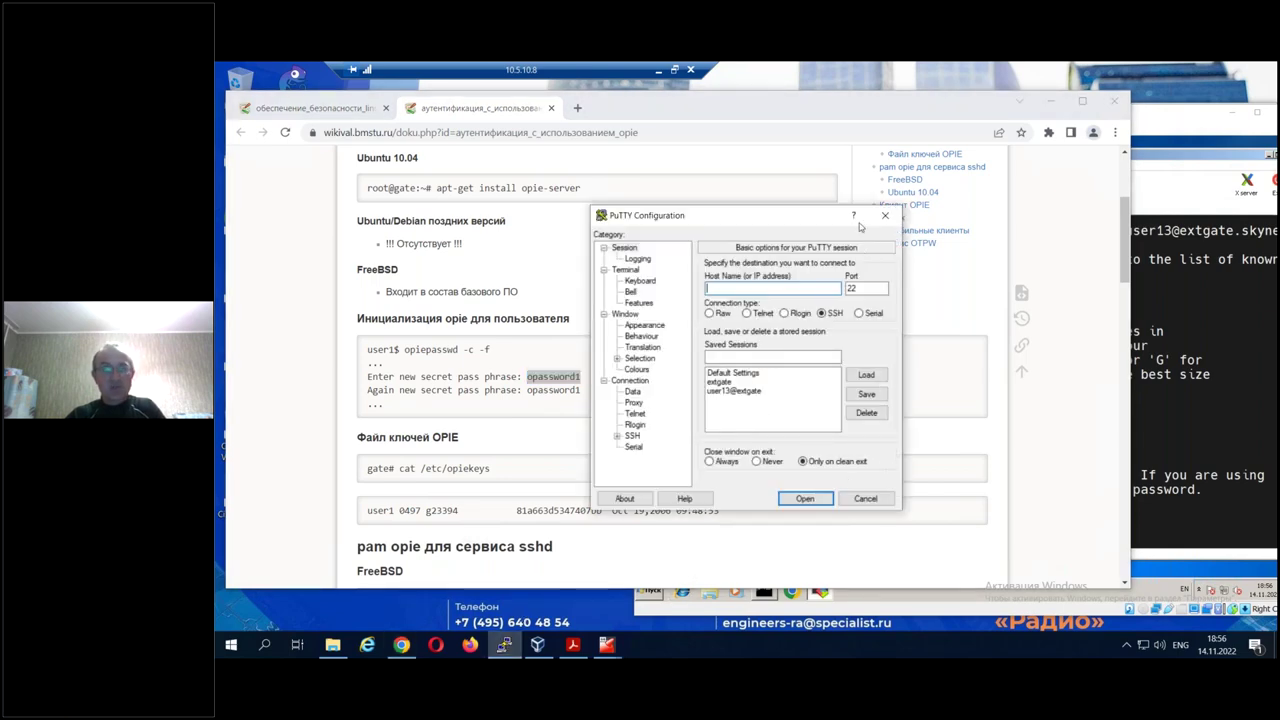
left_click(885, 215)
In the Windows7sp1 VM, enter the new secret pass phrase and confirm it
mouse_move(606, 644)
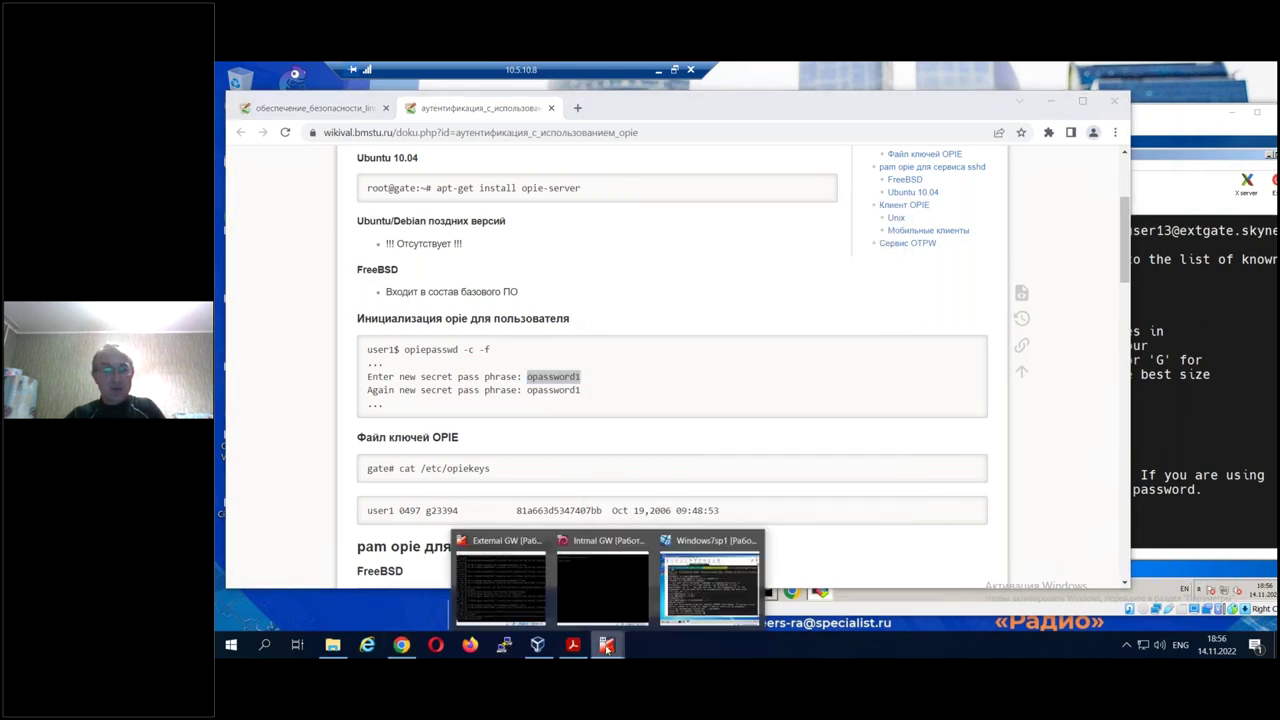
left_click(712, 595)
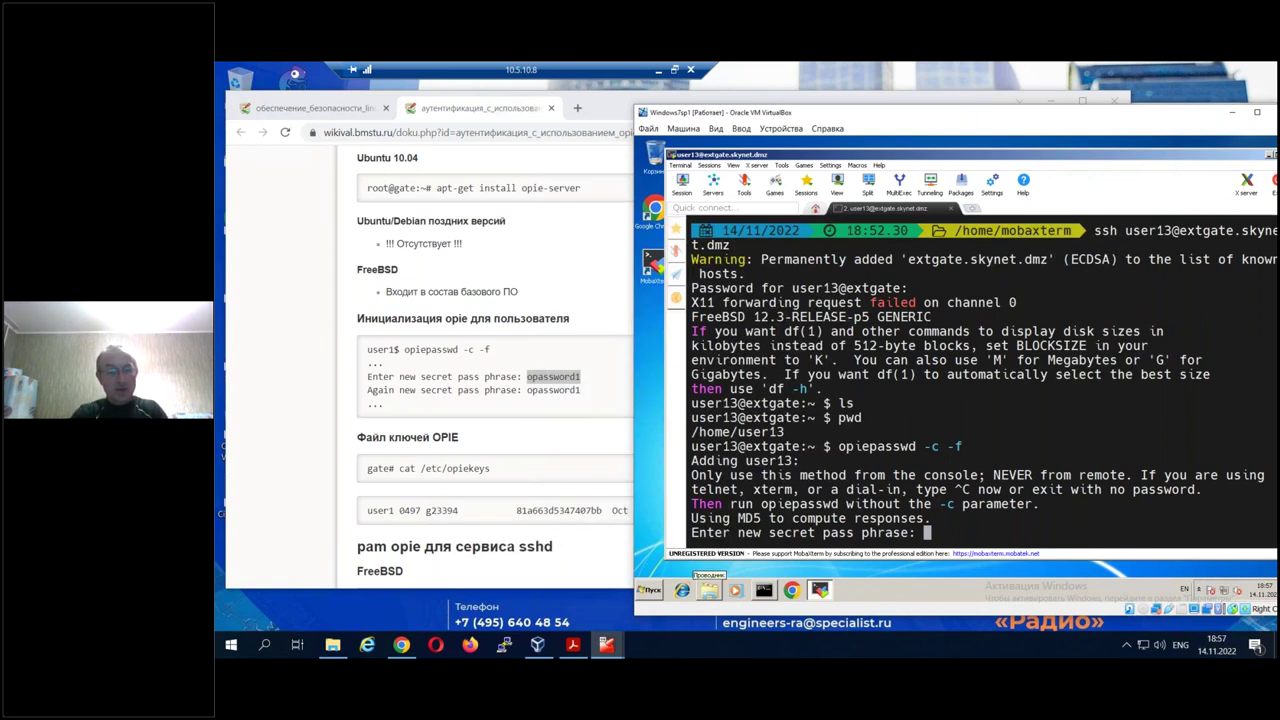
key("Return")
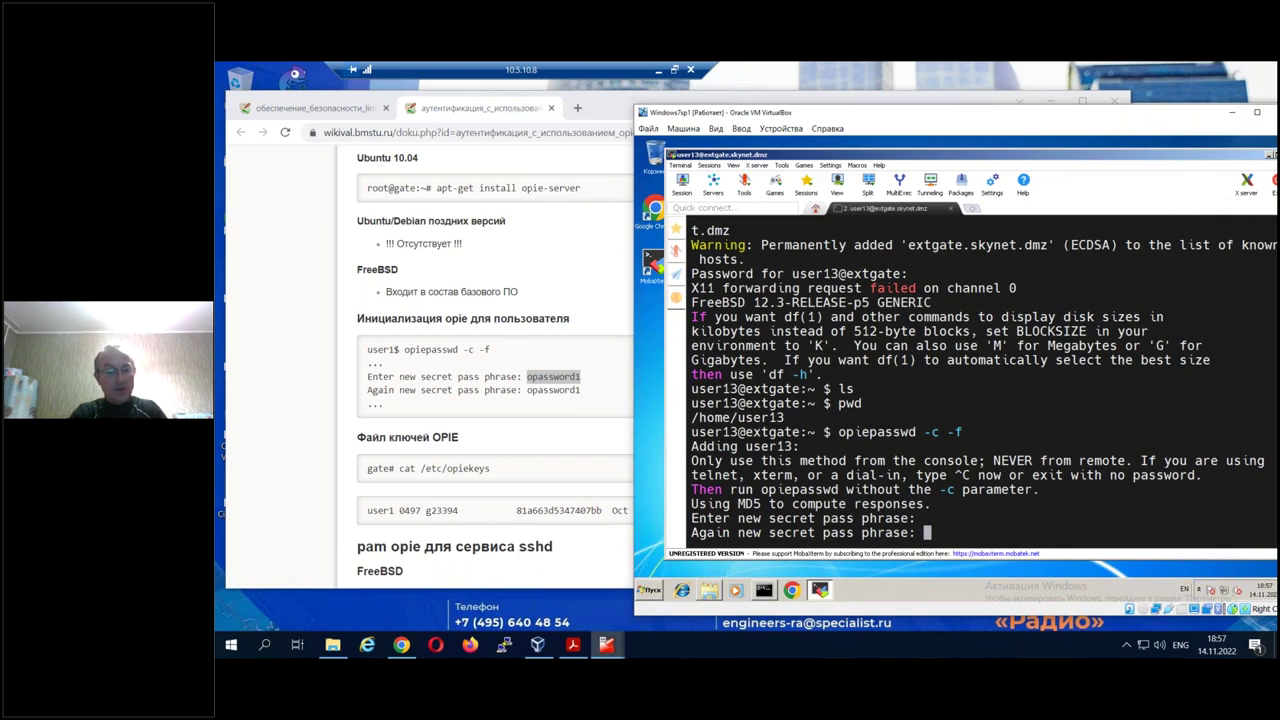
key("Return")
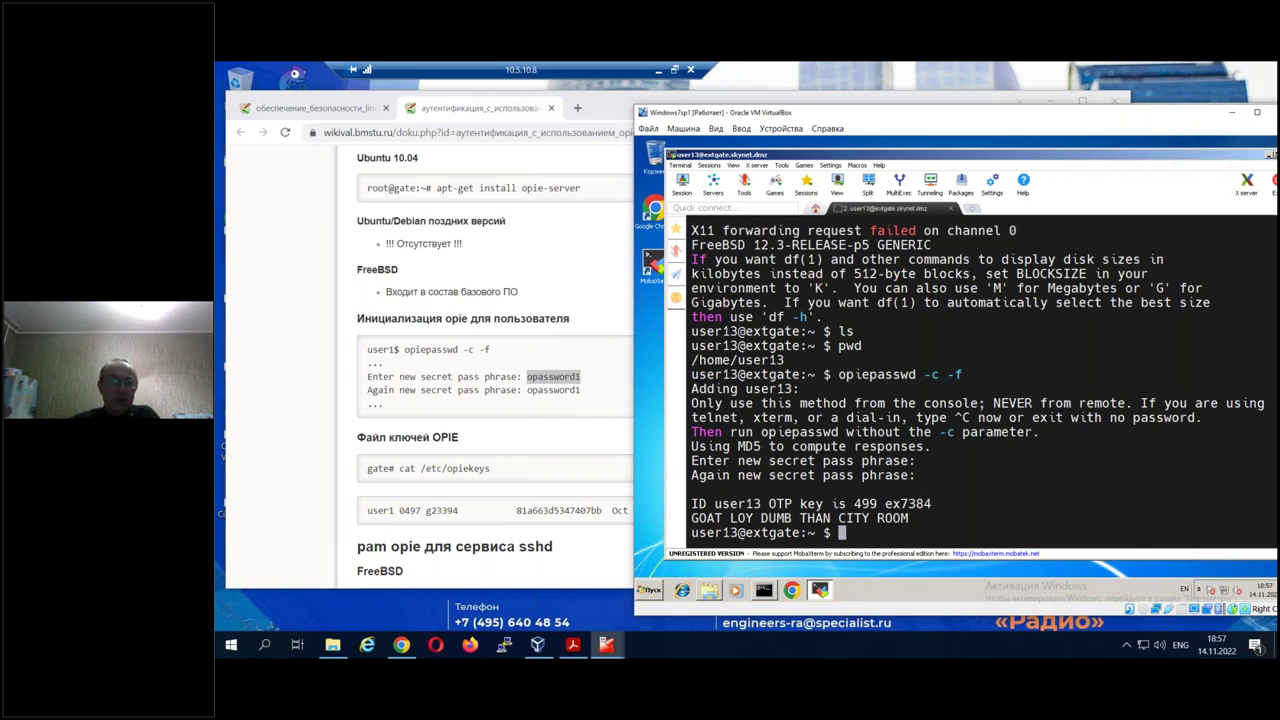
Select the issued OTP key sequence 499 and its one-time password words, then return to the wiki
double_click(865, 503)
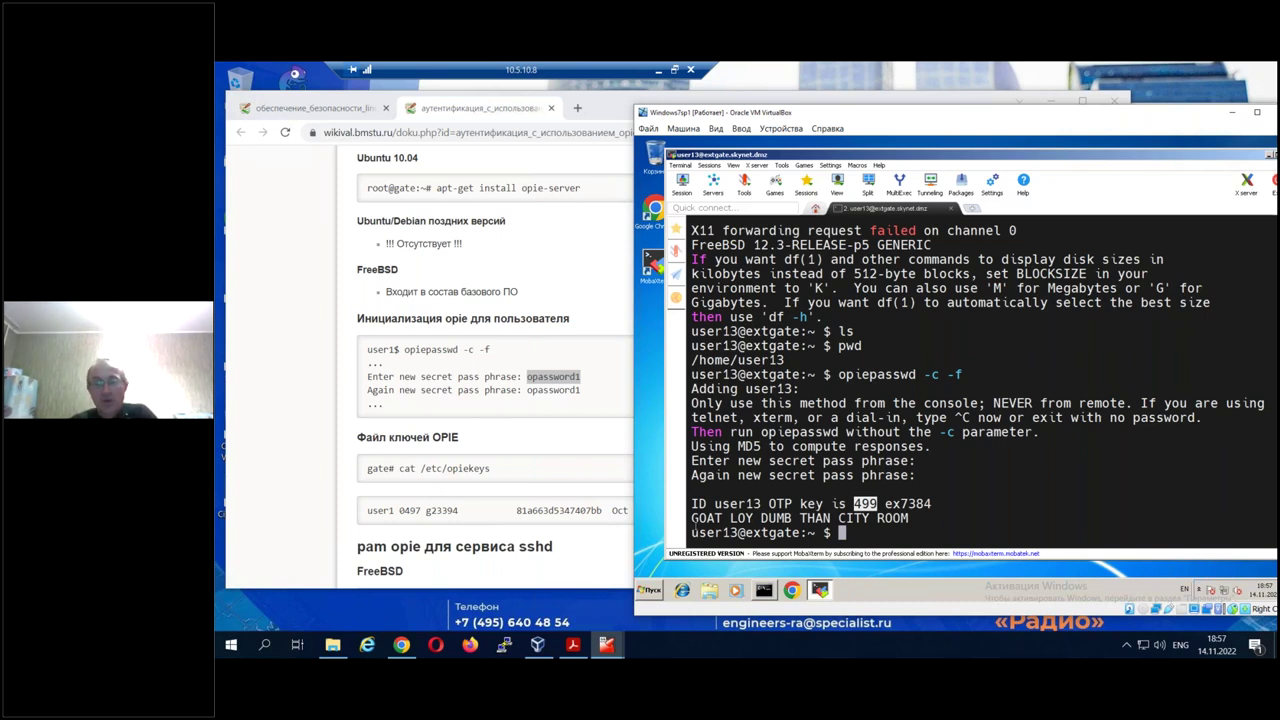
left_click_drag(692, 519, 906, 518)
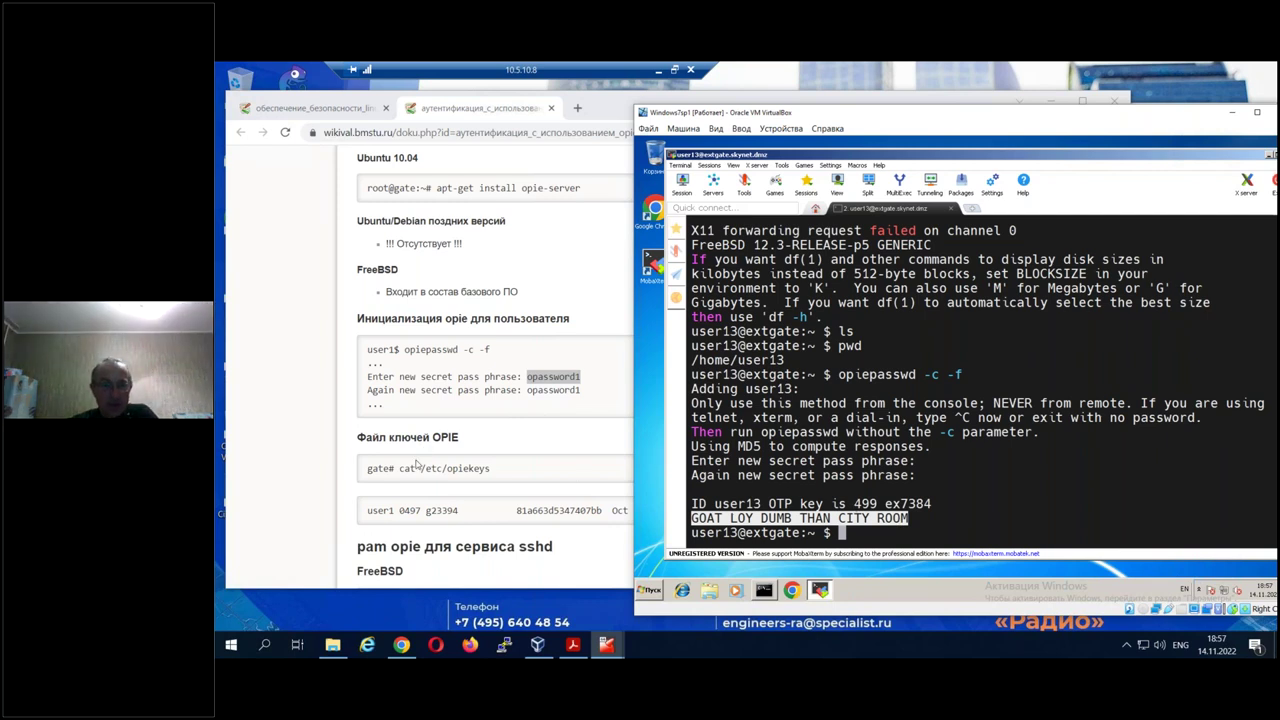
left_click(455, 510)
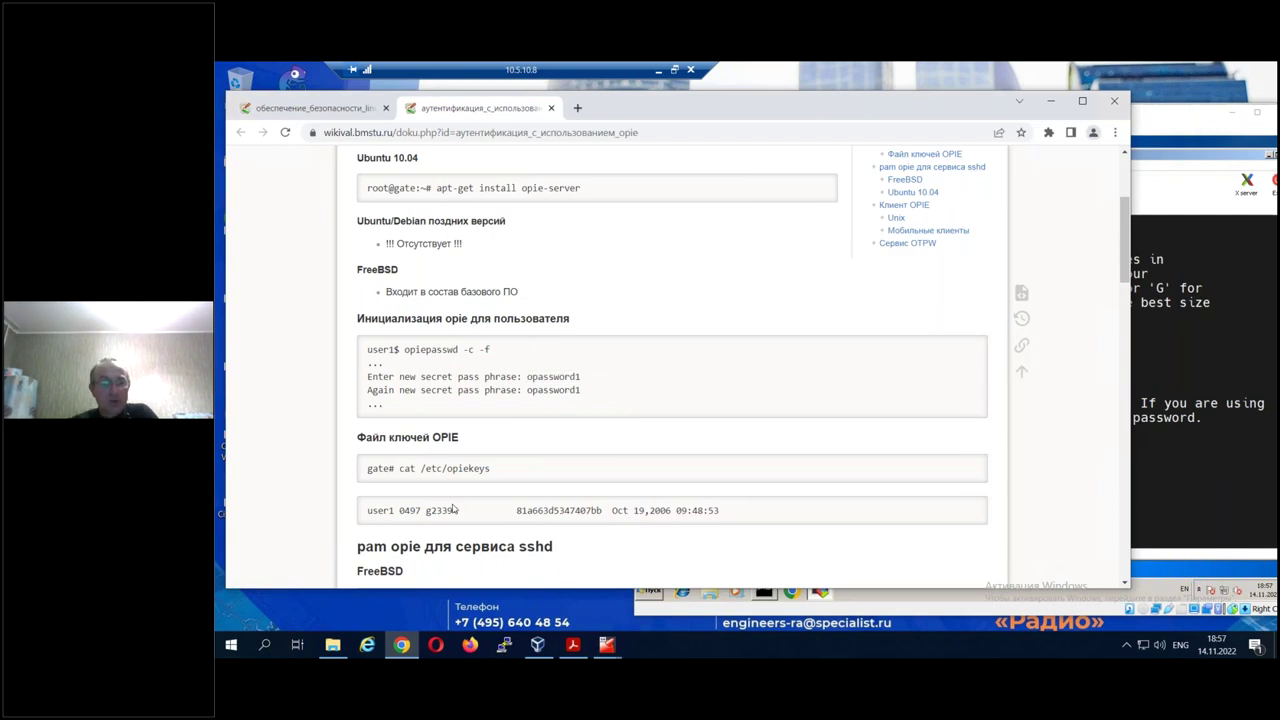
Scroll to the 'pam opie для сервиса sshd' section and highlight 'pam' in its heading
scroll(455, 510, "down", 3)
left_click_drag(357, 408, 387, 408)
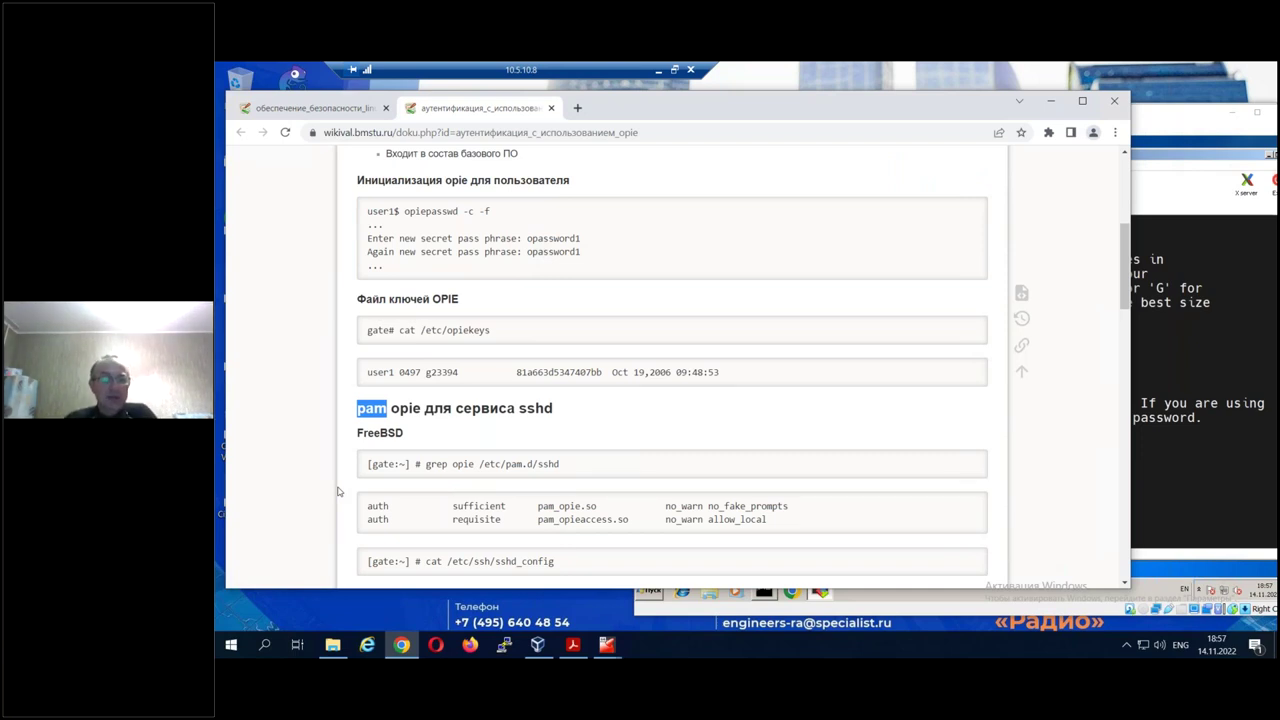
left_click(358, 412)
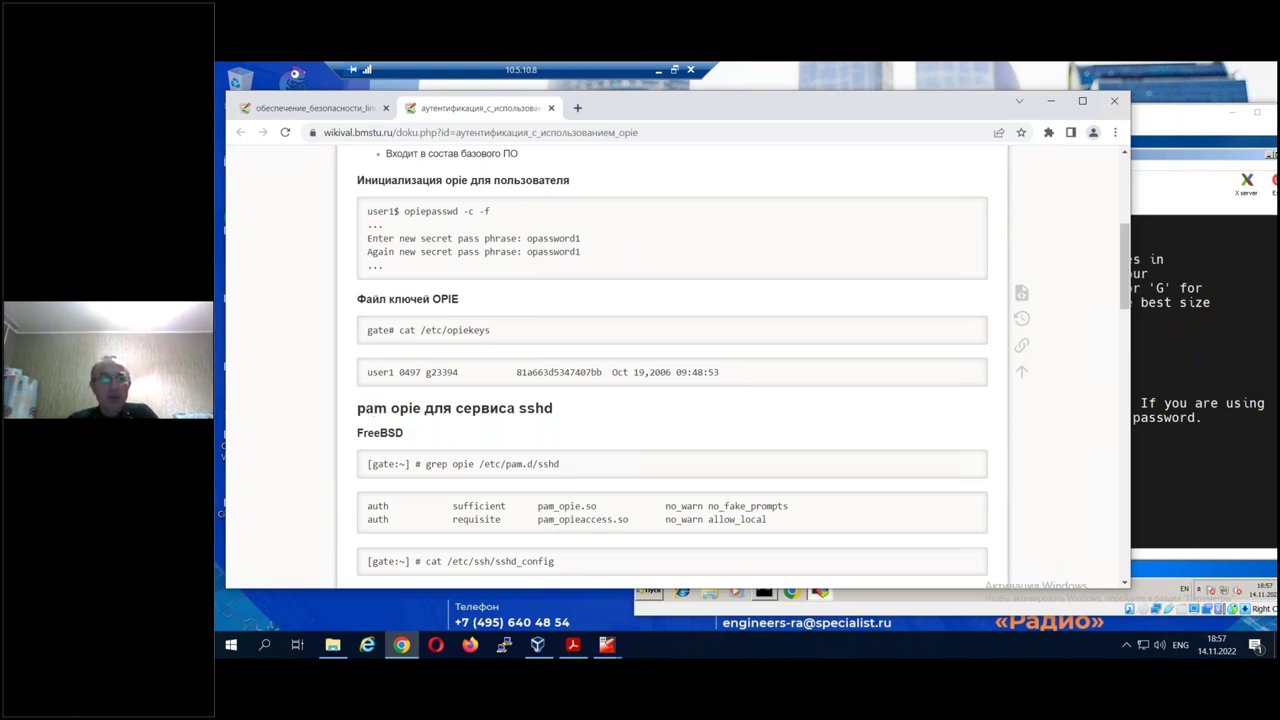
left_click_drag(358, 412, 392, 412)
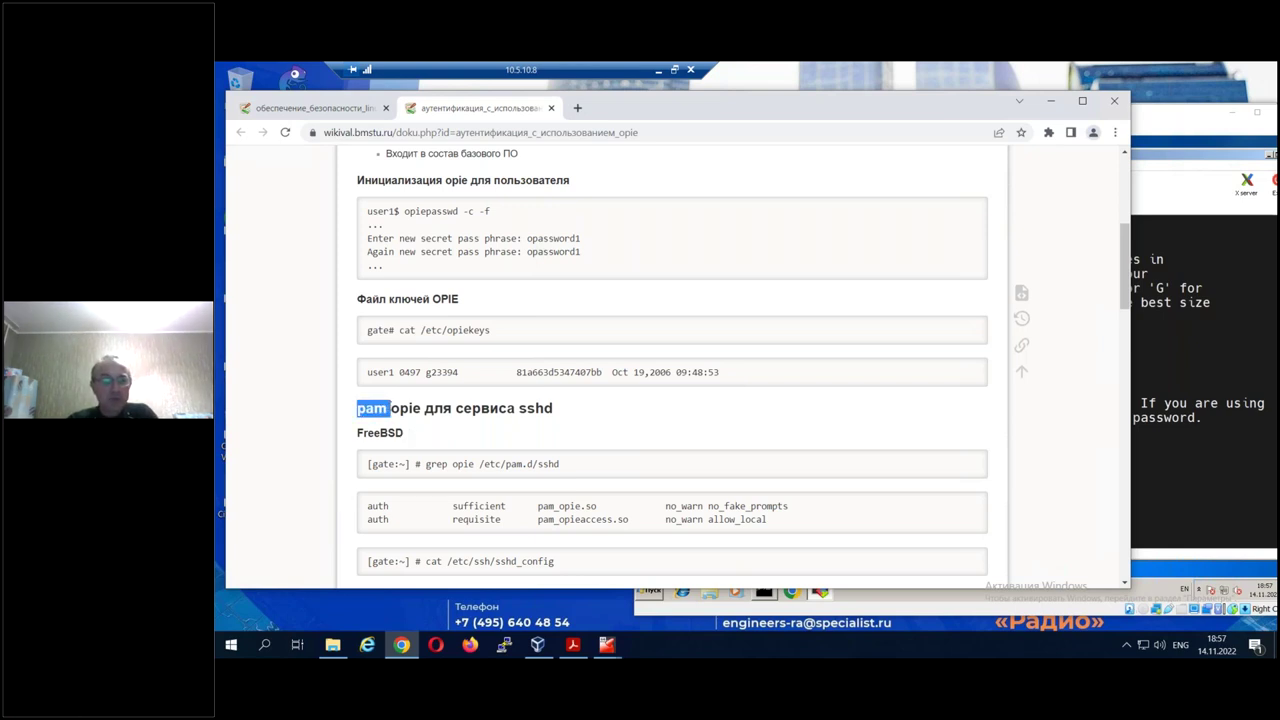
left_click(532, 533)
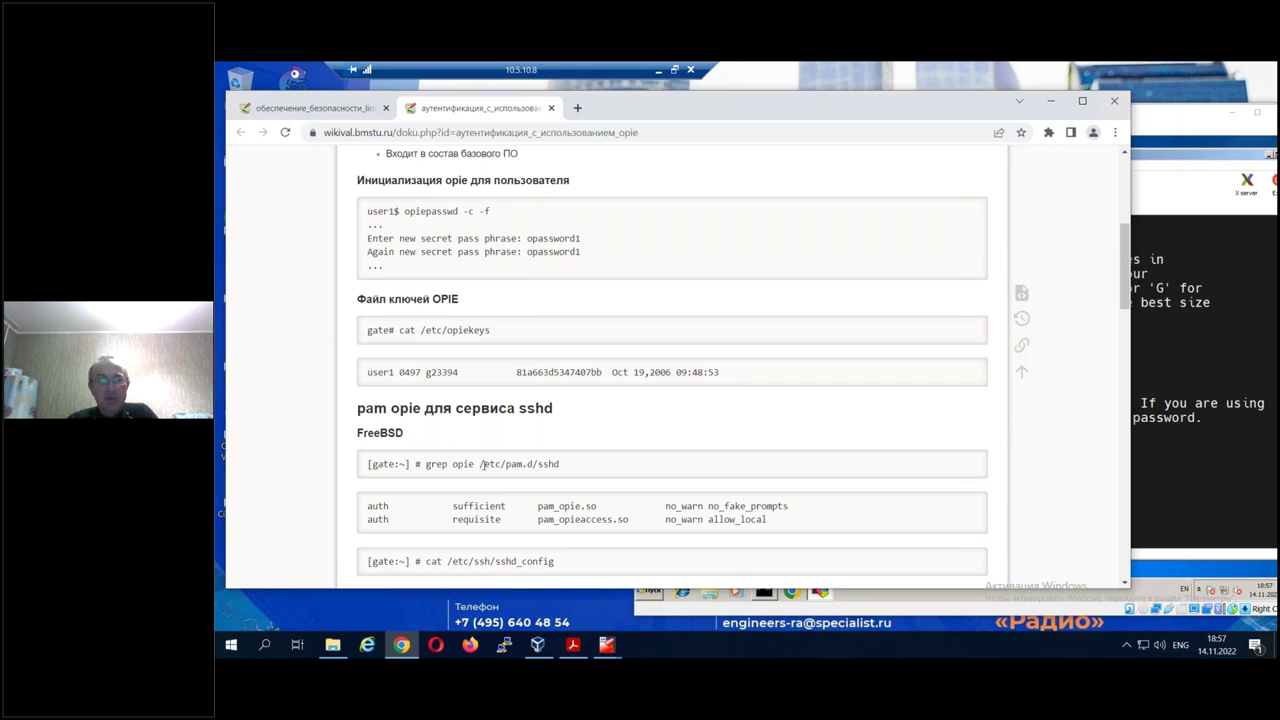
Select the /etc/pam.d/sshd path in the grep command, then bring VirtualBox Manager forward
left_click_drag(479, 463, 558, 464)
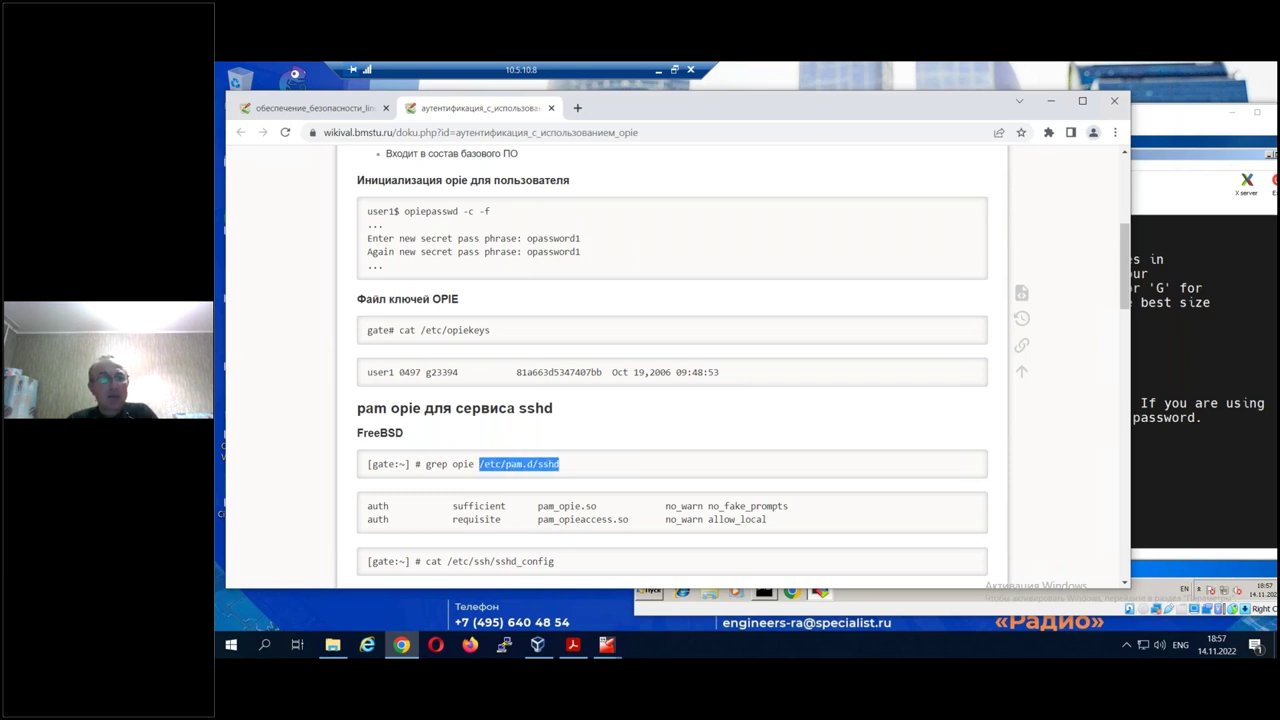
left_click(479, 464)
left_click_drag(479, 464, 560, 464)
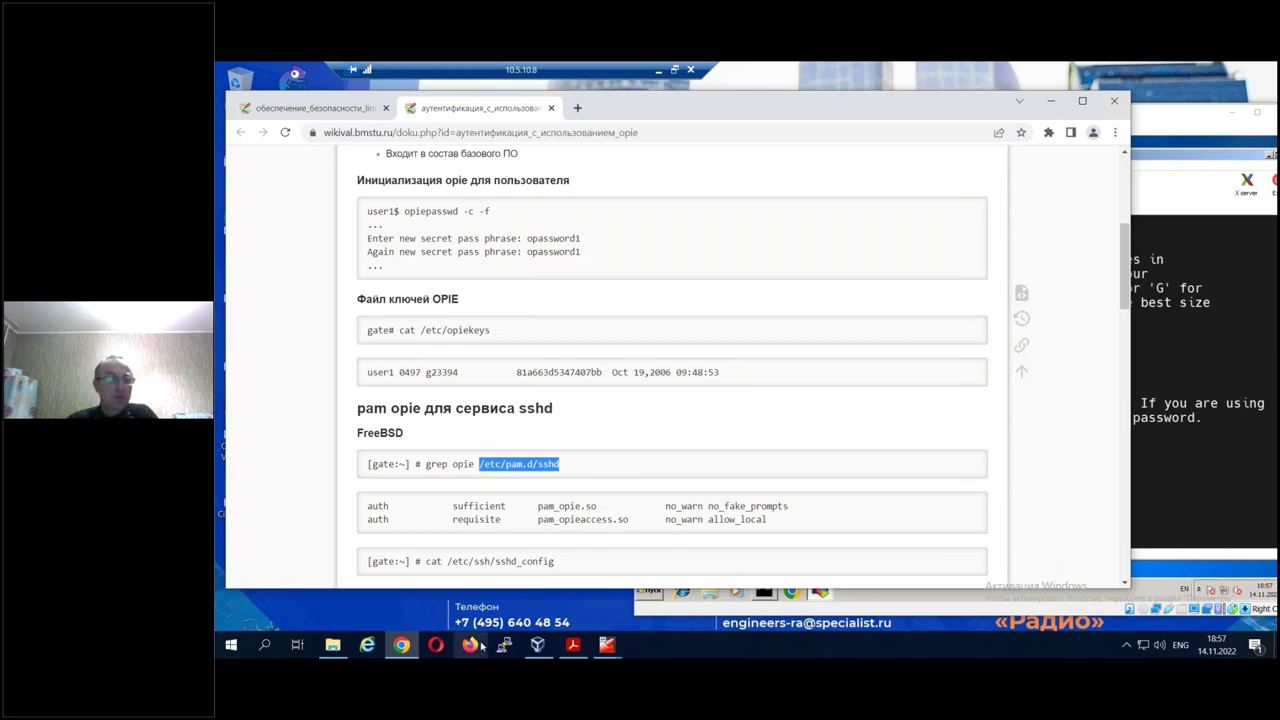
left_click(538, 648)
double_click(674, 343)
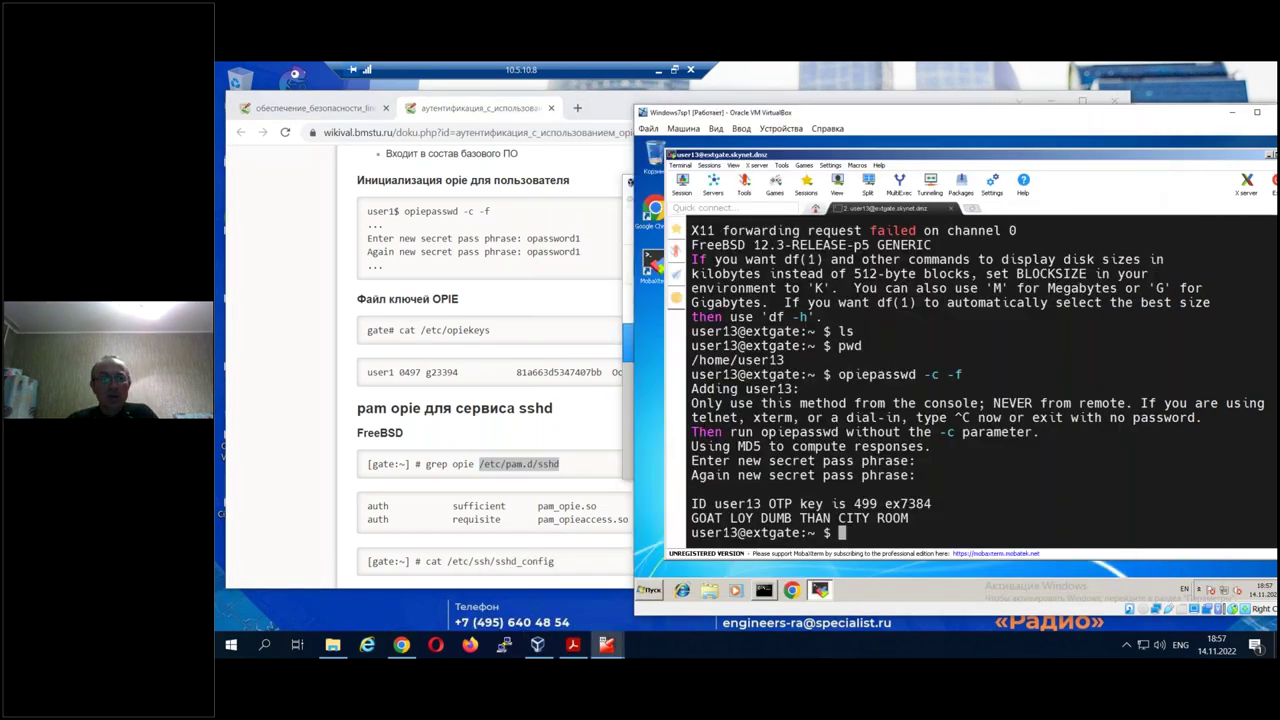
type("cat ")
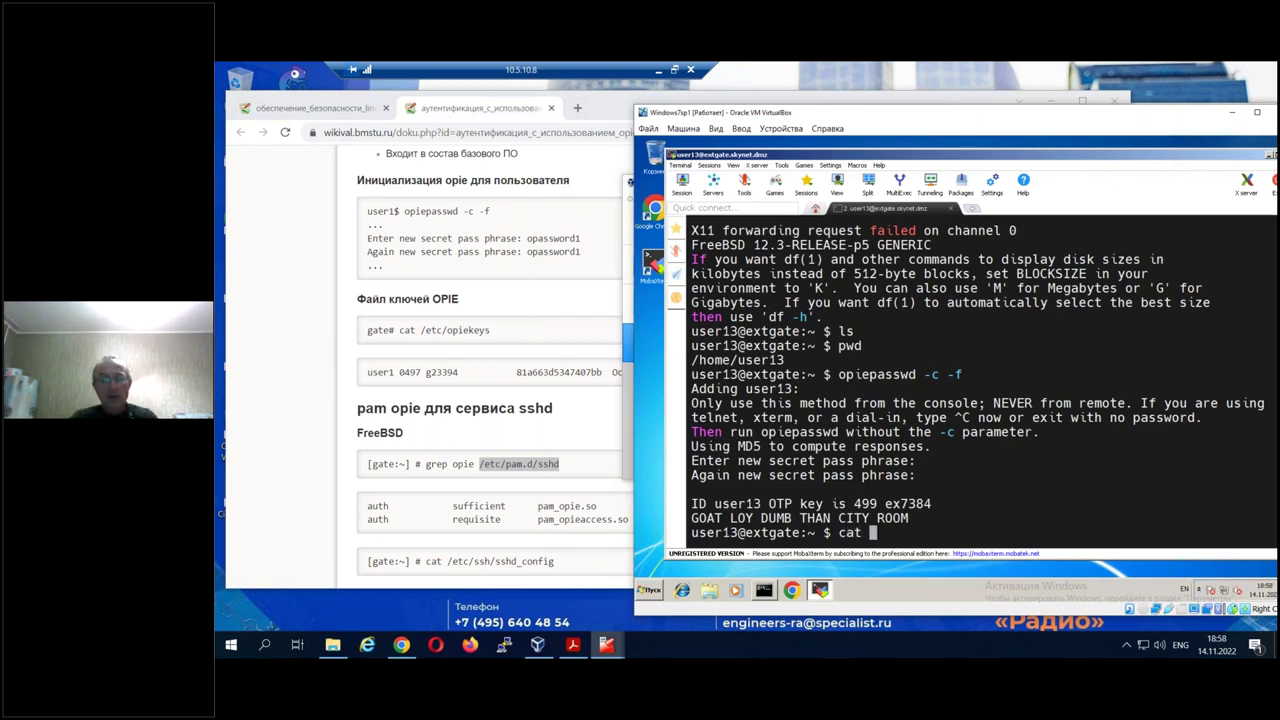
type("/etc/pa")
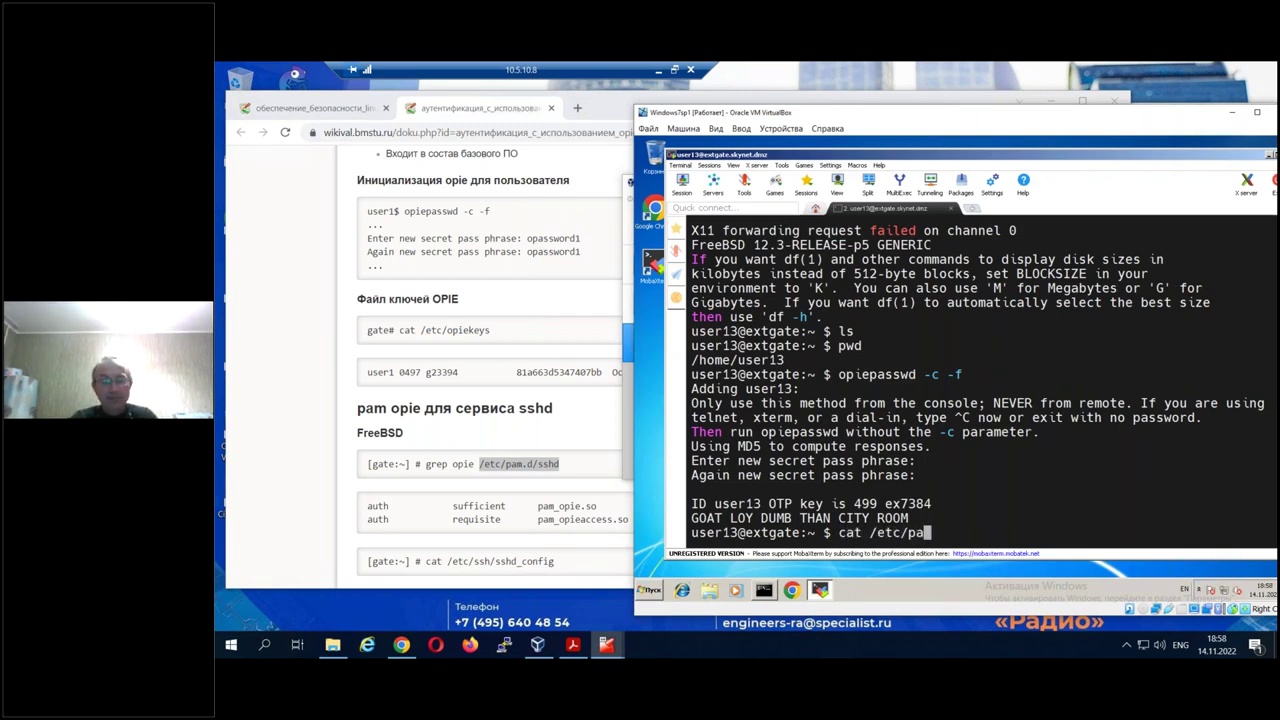
type("m.d/")
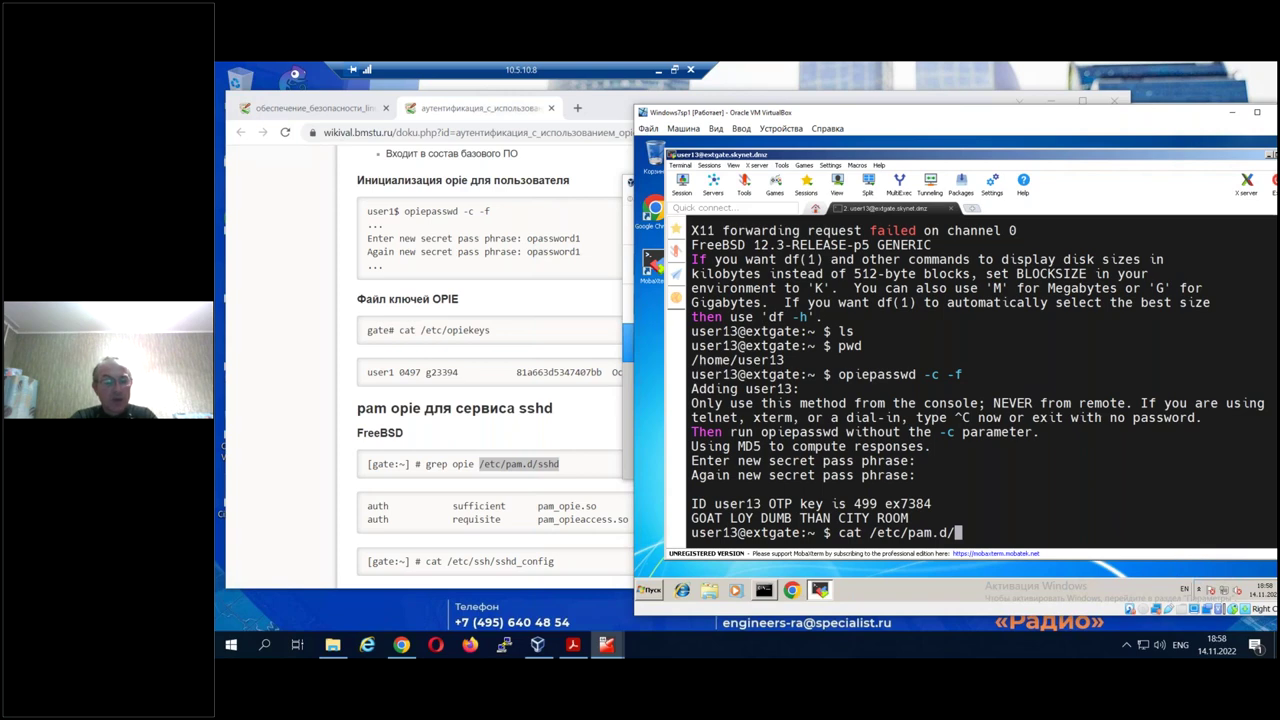
type("sshd")
key("Return")
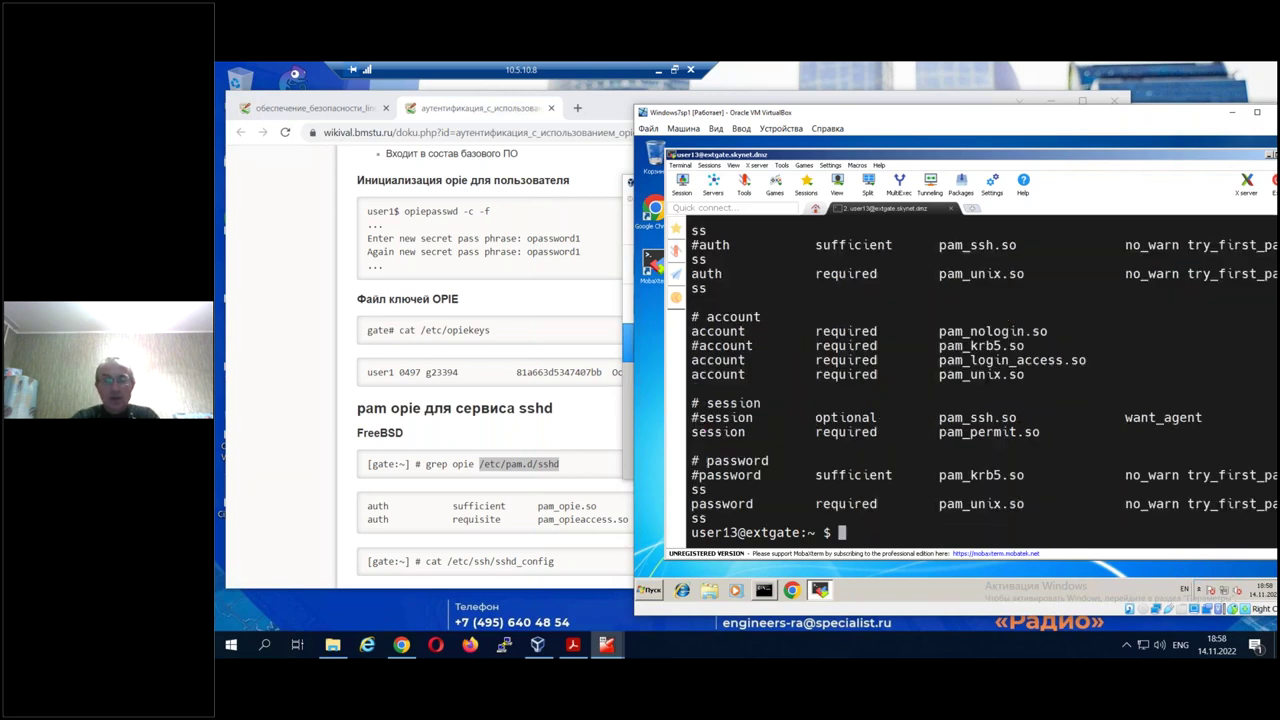
left_click_drag(828, 124, 681, 127)
scroll(775, 446, "up", 5)
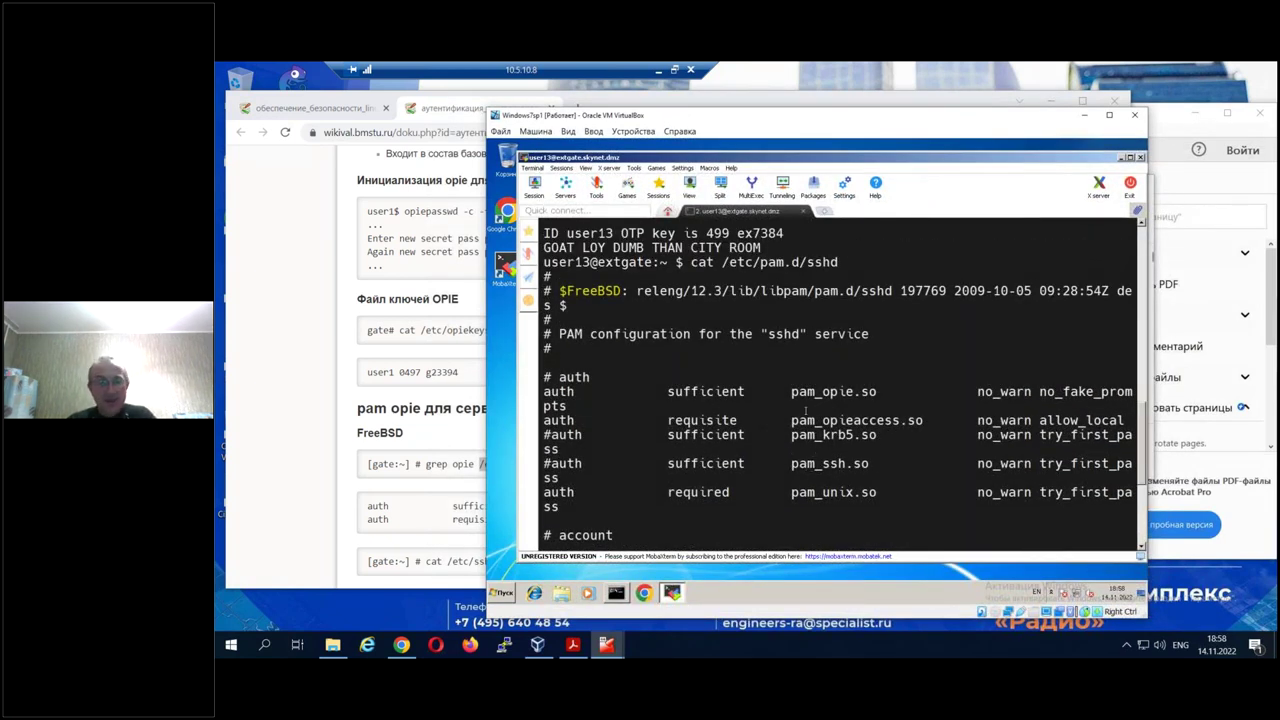
left_click_drag(796, 391, 852, 392)
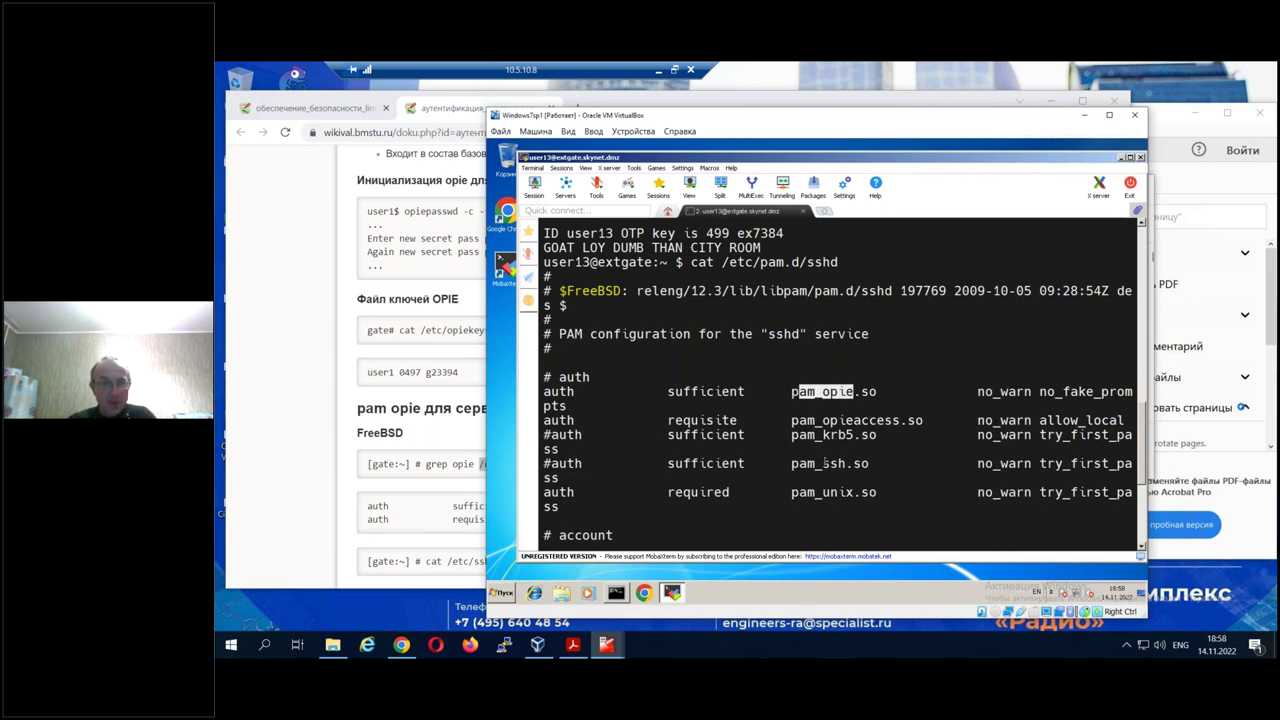
left_click_drag(550, 437, 868, 436)
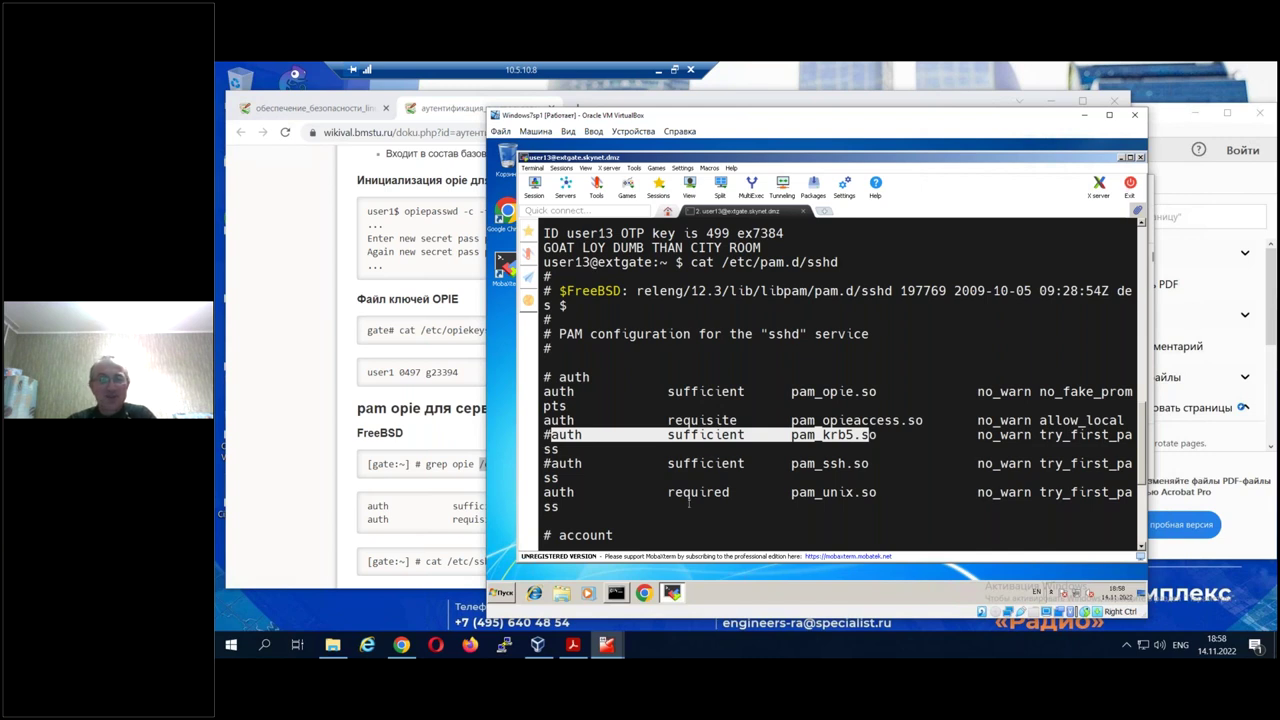
left_click_drag(793, 467, 857, 466)
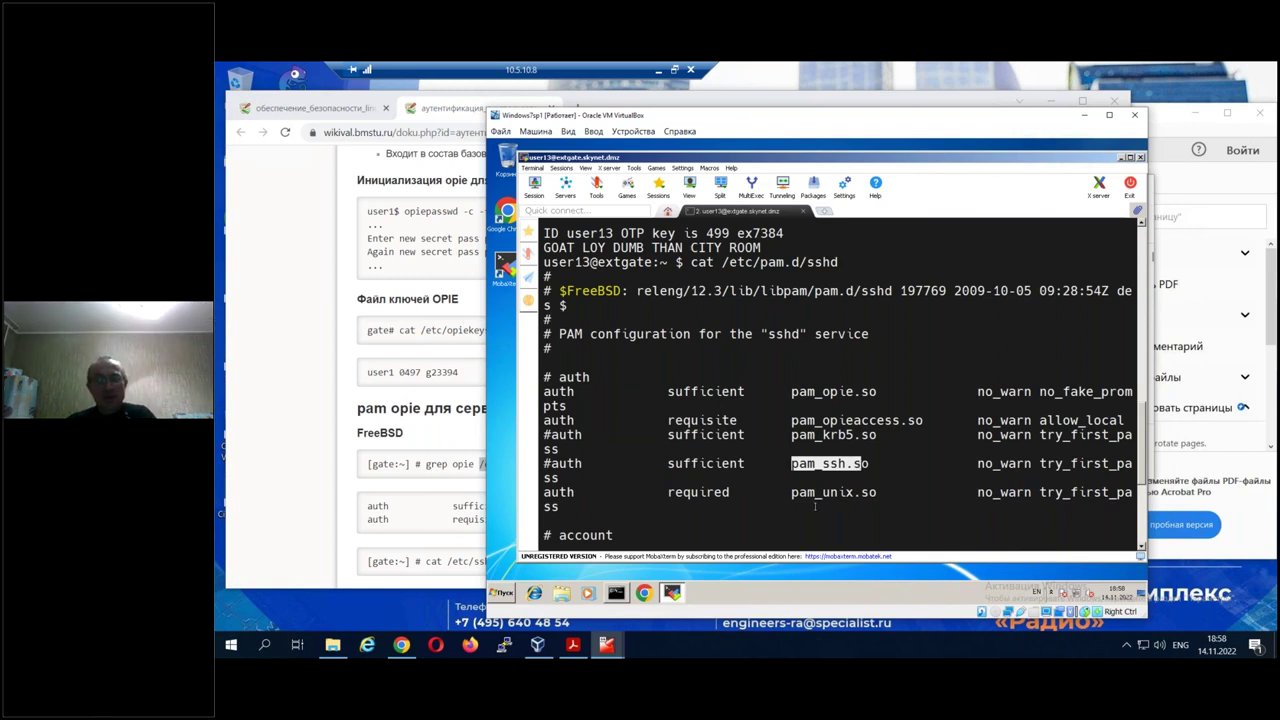
left_click_drag(791, 492, 858, 488)
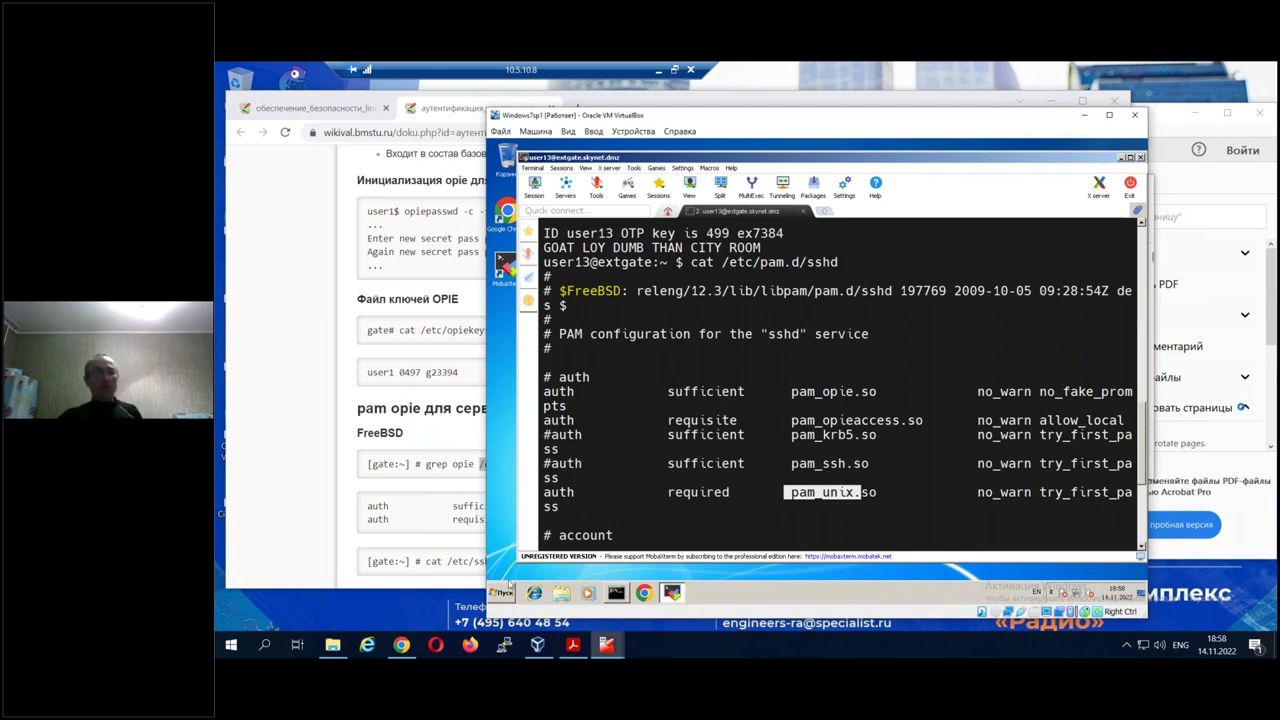
left_click(505, 645)
Launch the saved gateway session and note its OTP challenge: sequence 498, seed ex7384
double_click(740, 391)
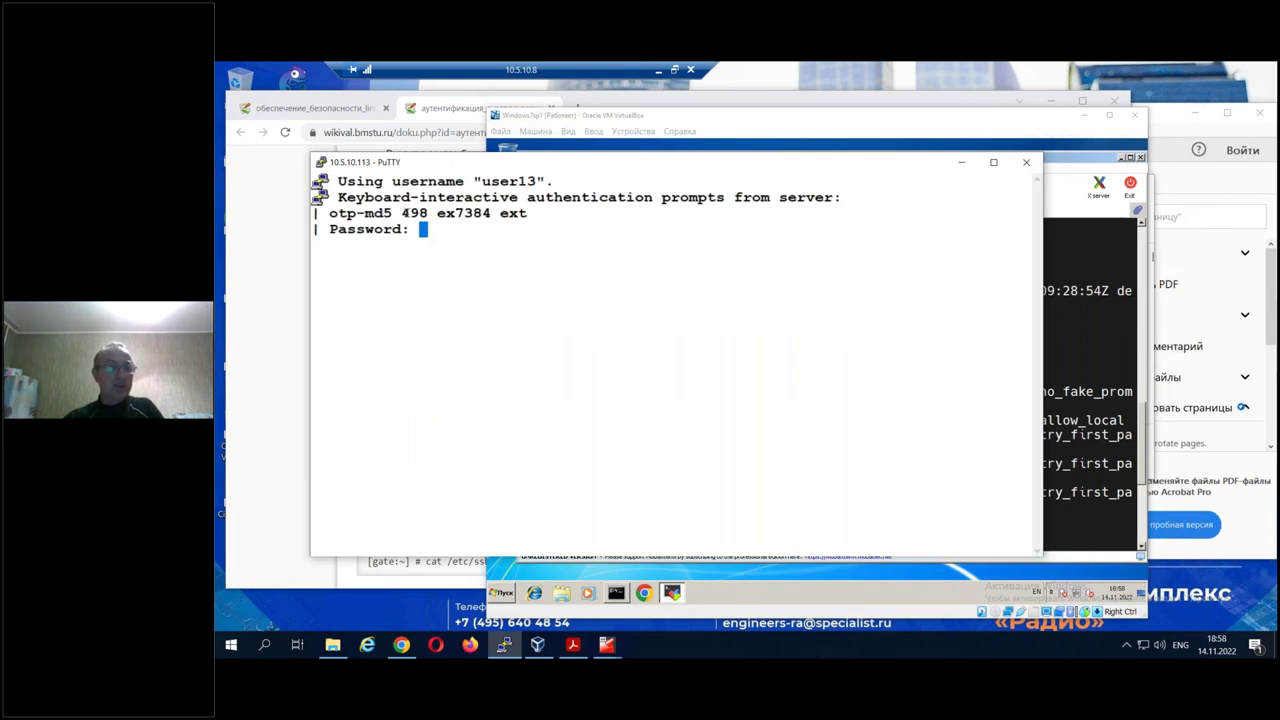
double_click(412, 214)
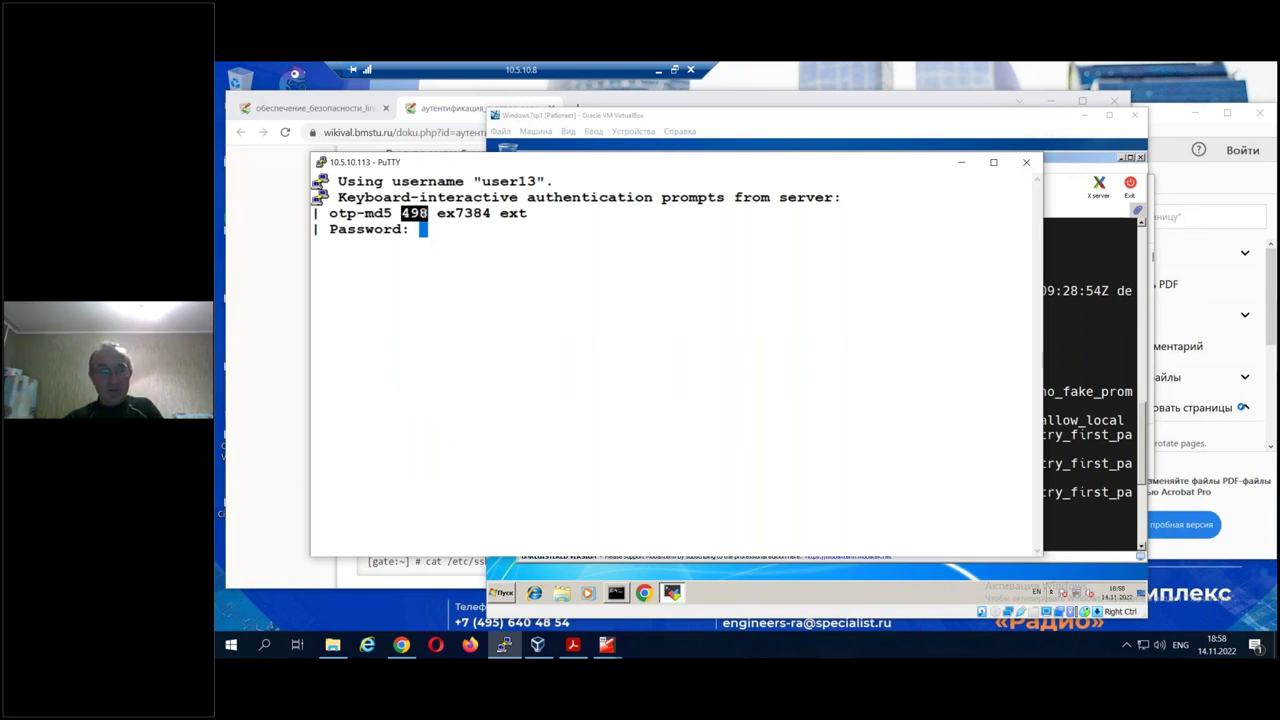
left_click(438, 249)
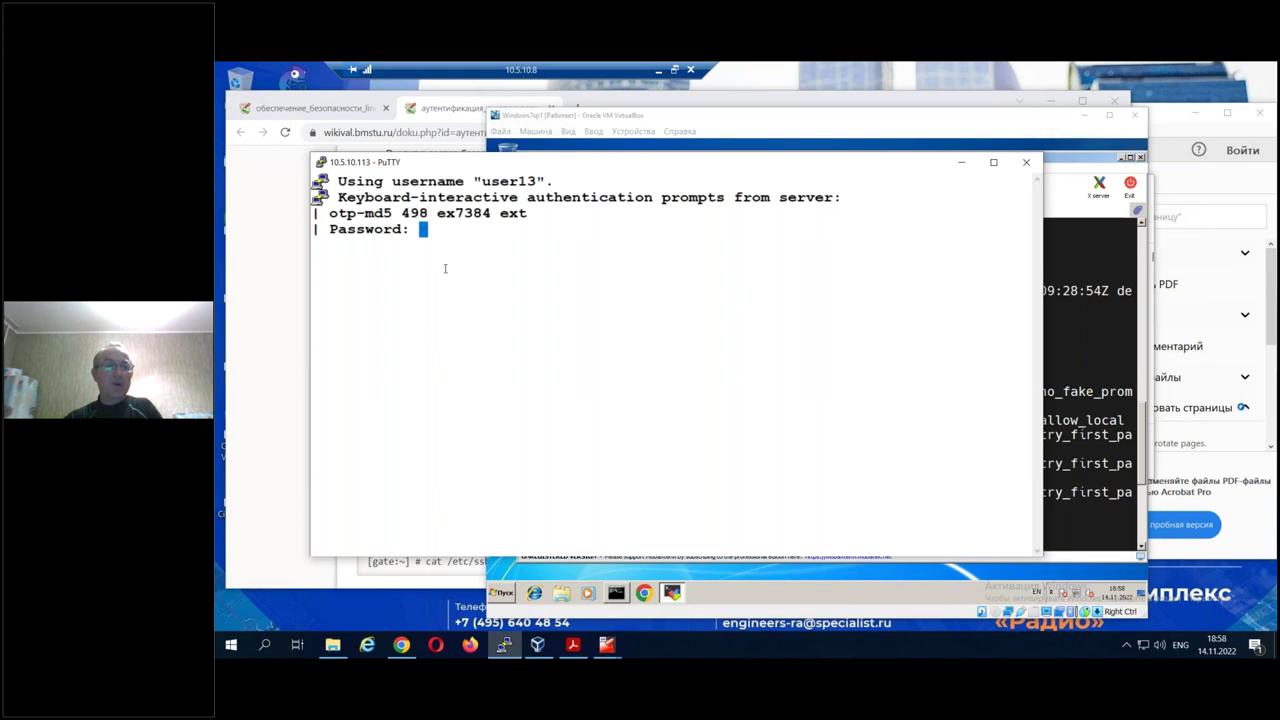
left_click_drag(438, 213, 491, 214)
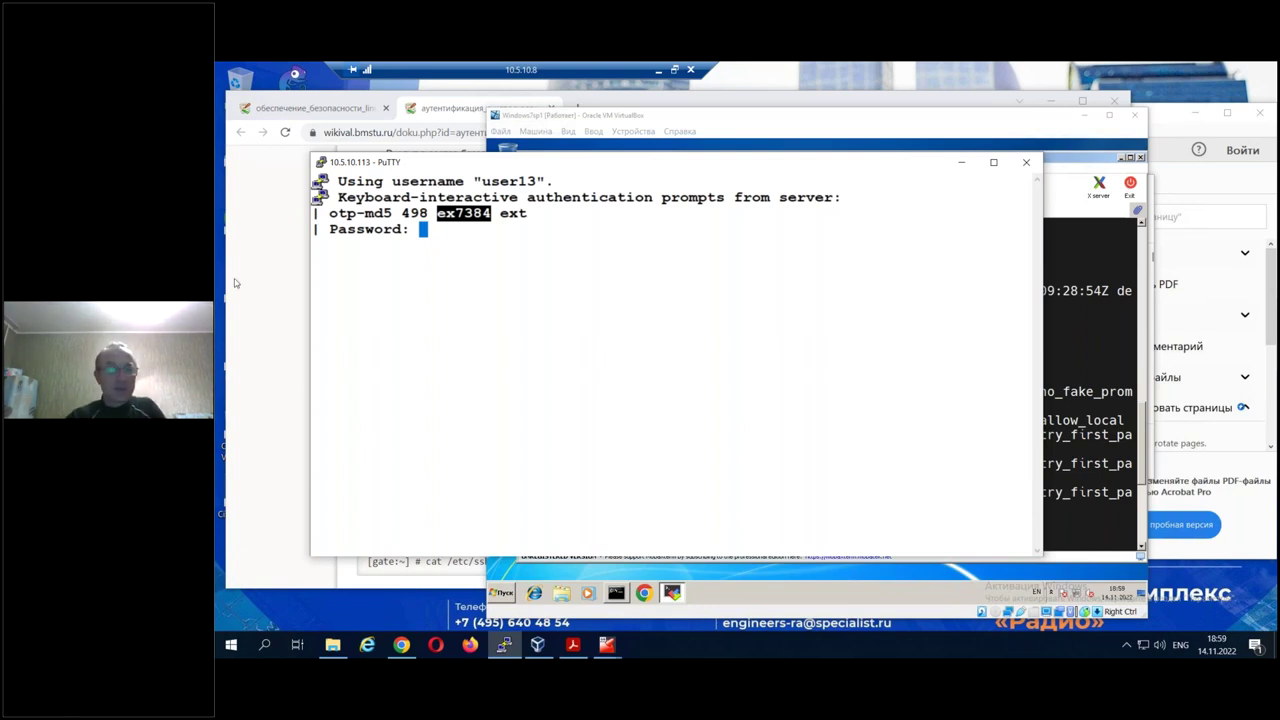
left_click(263, 372)
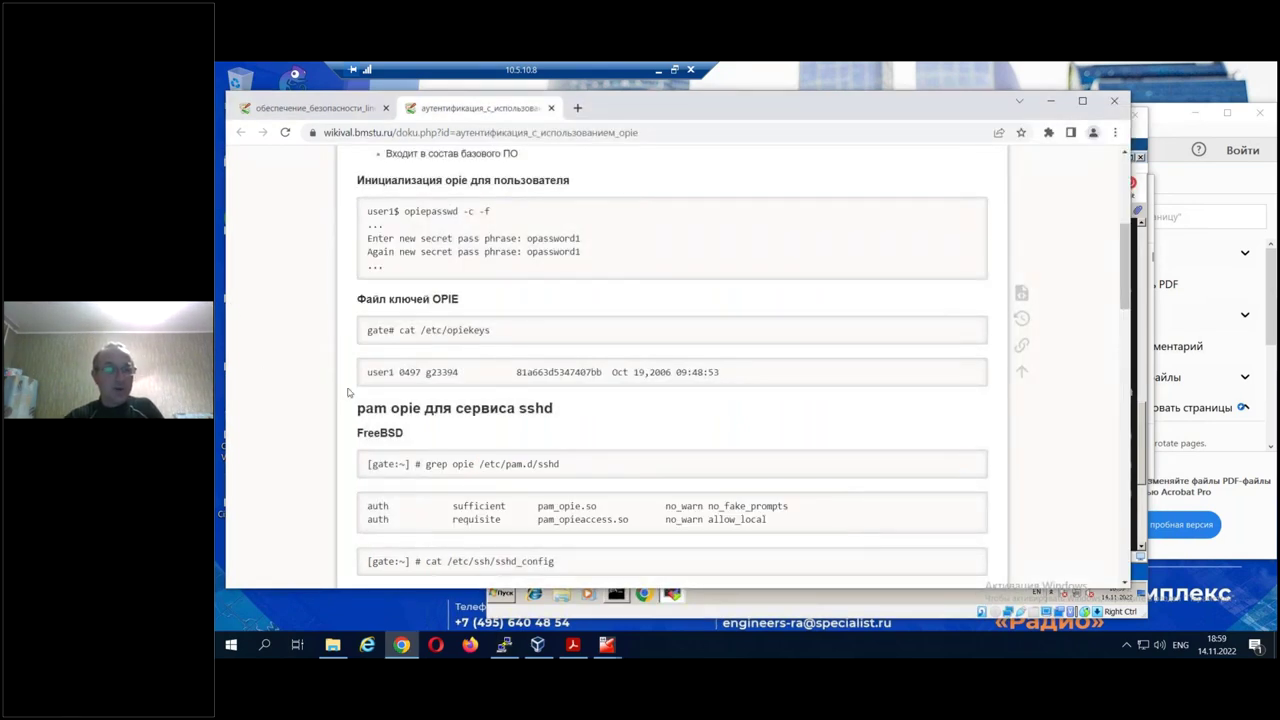
Open the OTPdroid link from the 'Клиент OPIE' mobile clients list in a new tab
scroll(340, 390, "down", 10)
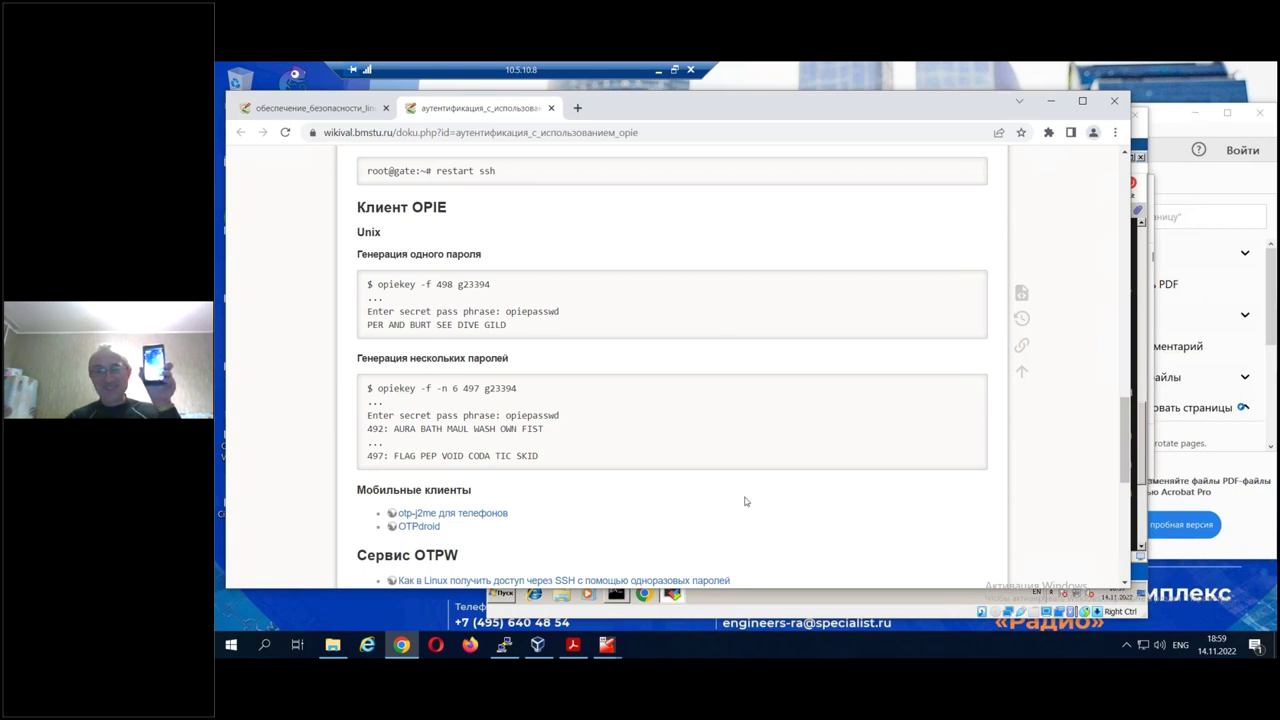
scroll(745, 501, "down", 1)
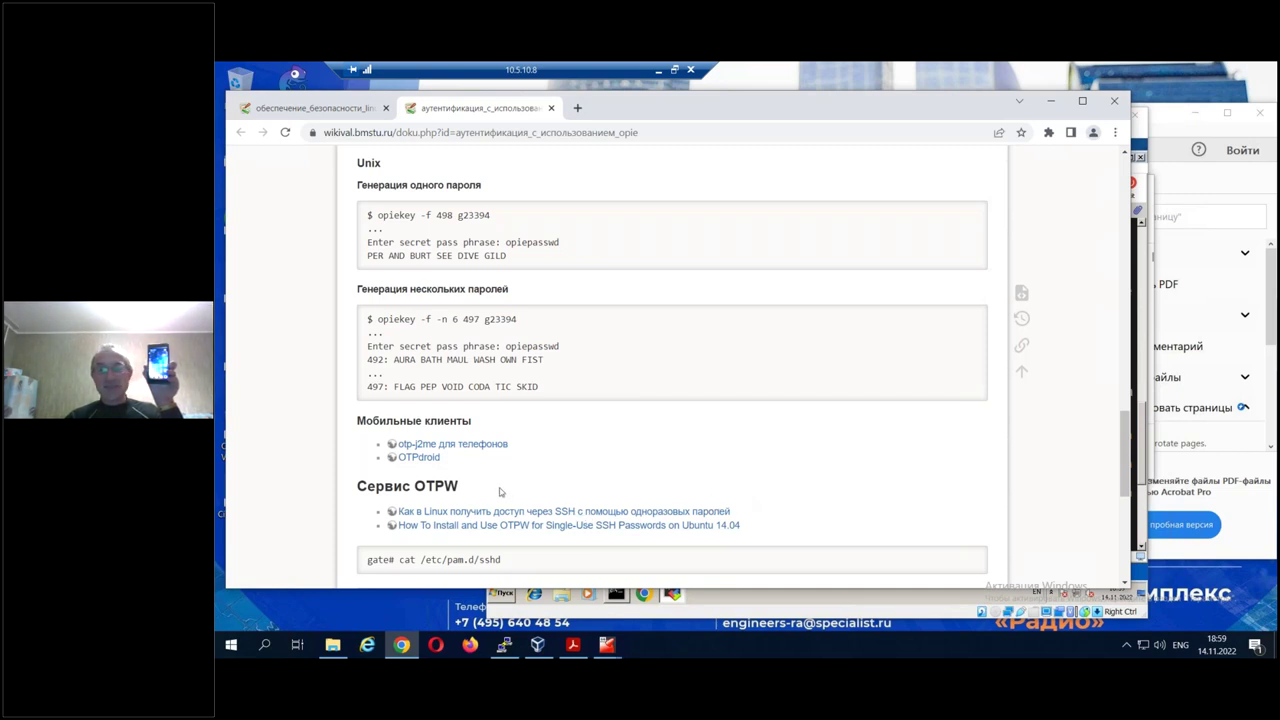
right_click(420, 456)
left_click(487, 468)
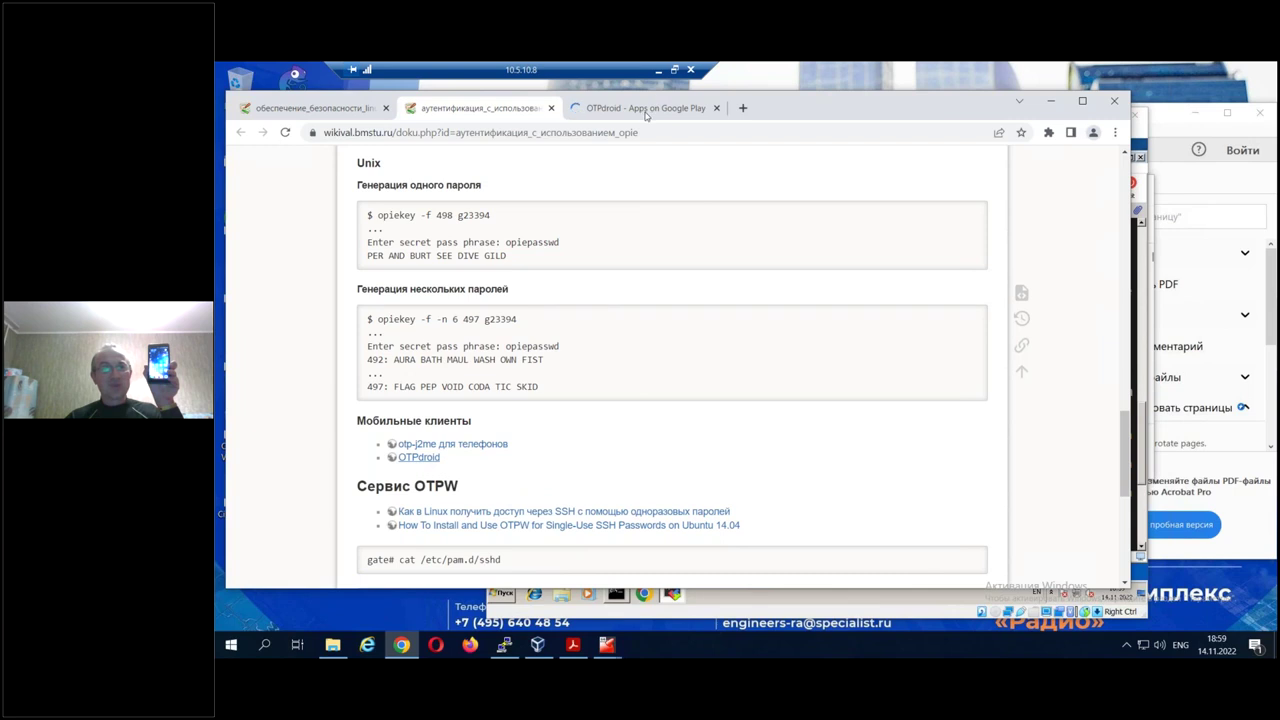
left_click(645, 112)
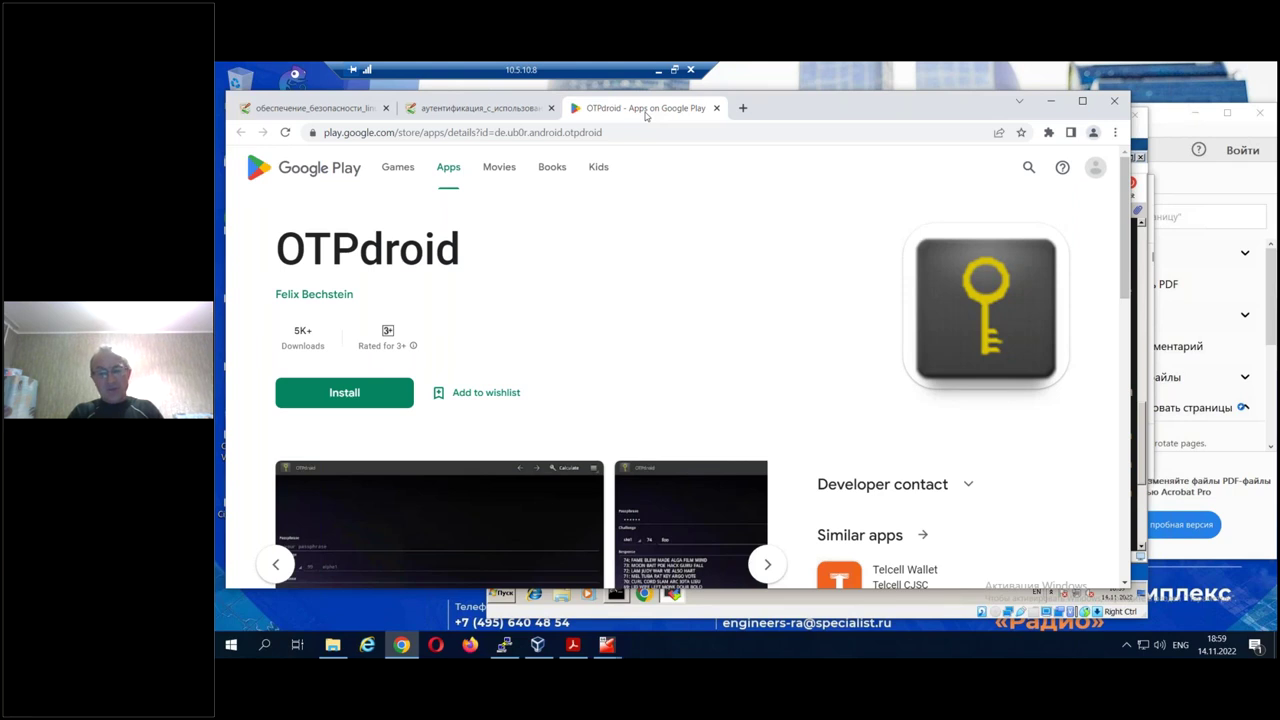
Bring the PuTTY window with the otp-md5 498 ex7384 challenge back in front
left_click(503, 645)
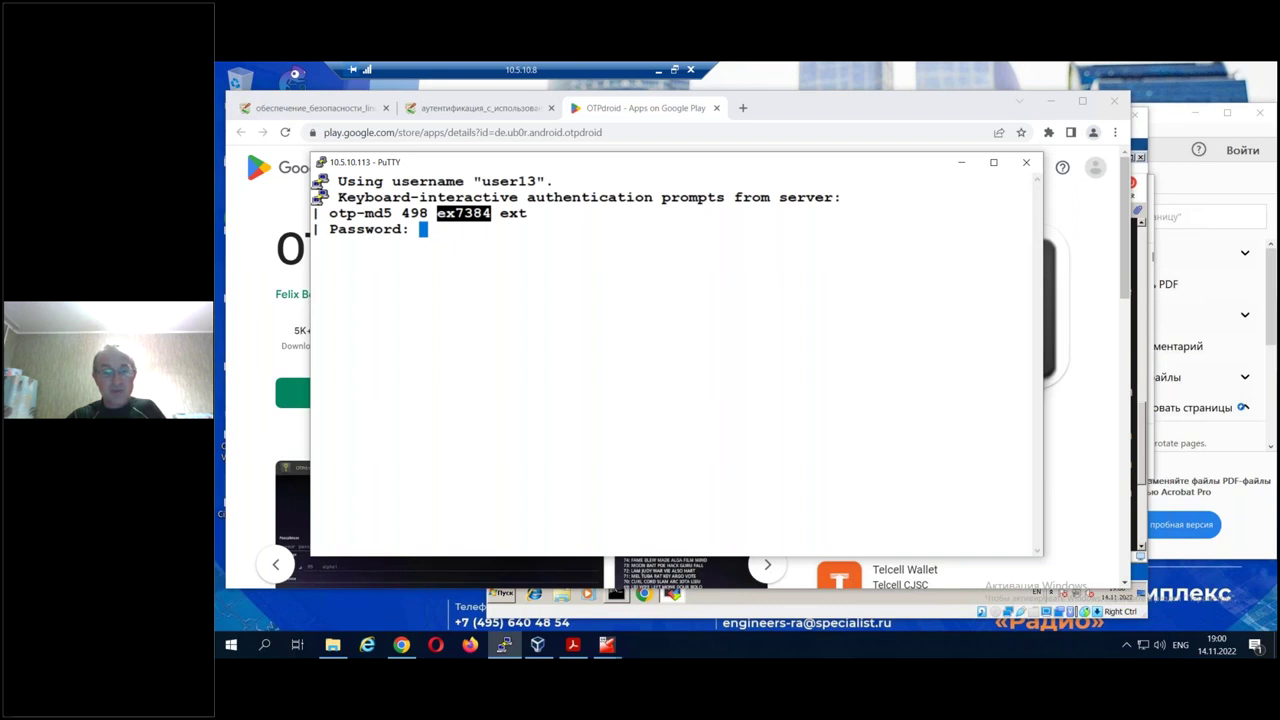
Restart the PuTTY SSH session after the empty password submission closed the connection
left_click(488, 303)
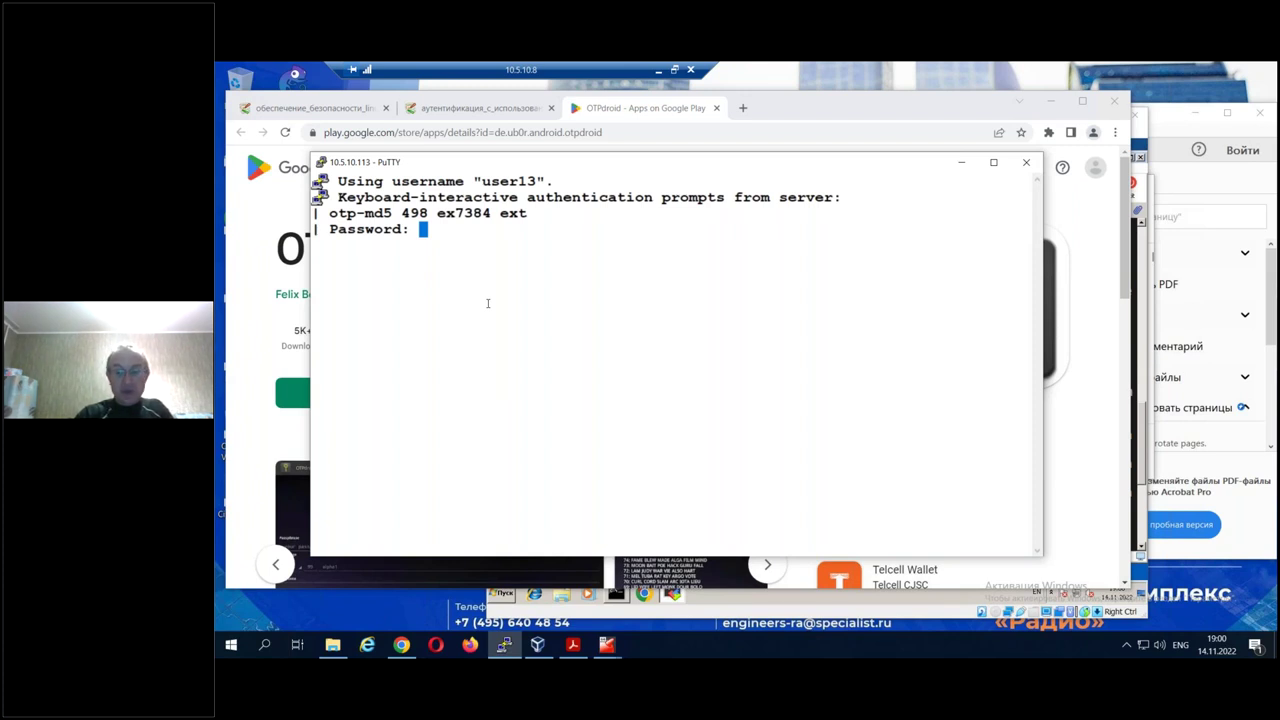
key("Return")
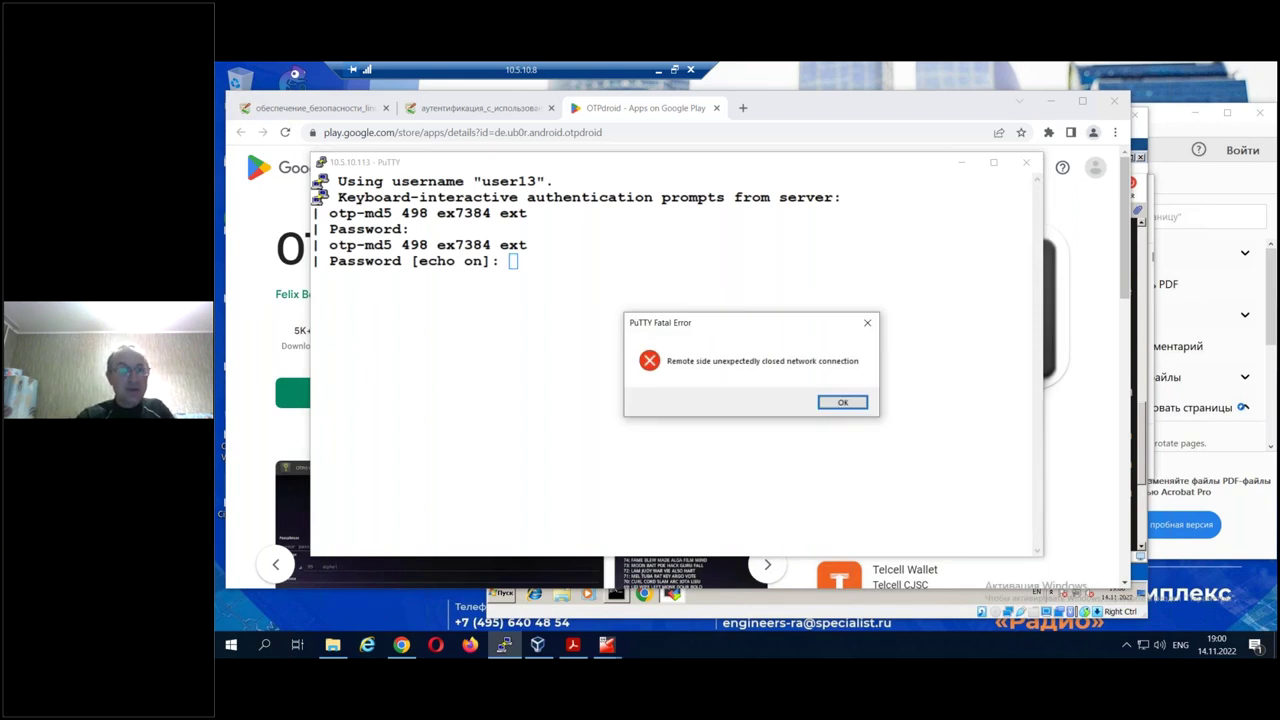
left_click(841, 402)
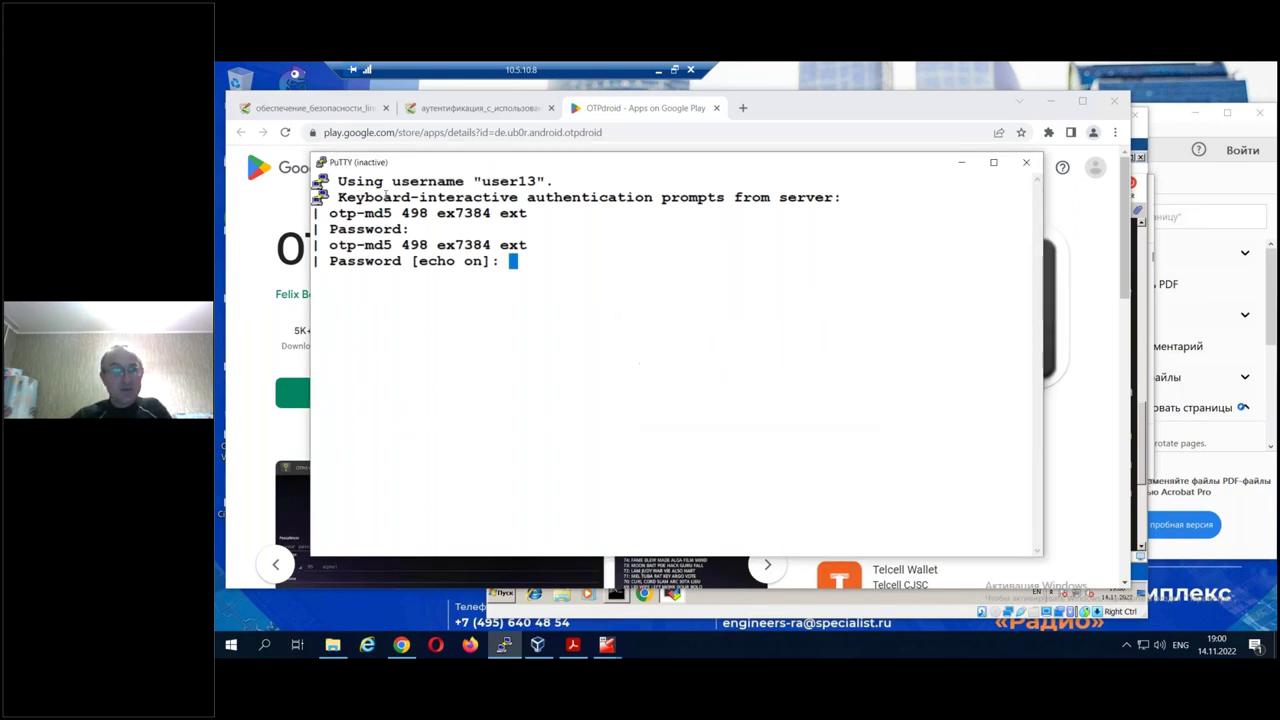
left_click(320, 162)
left_click(370, 314)
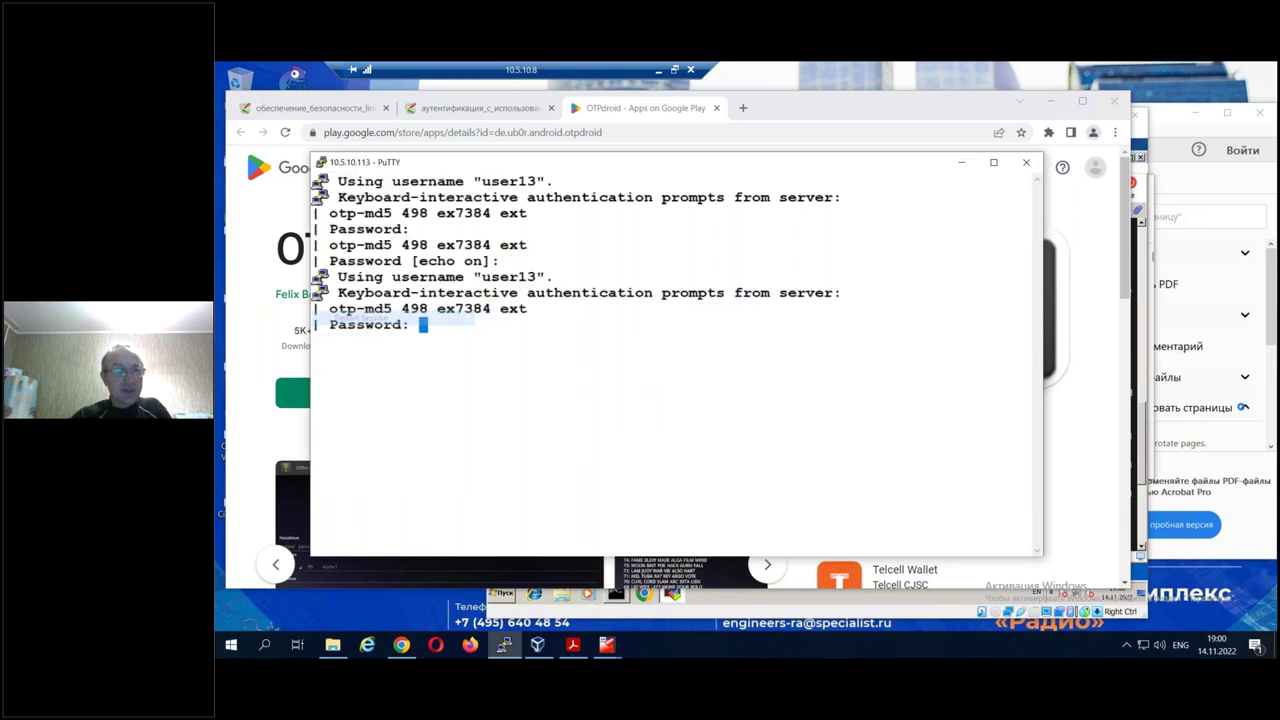
Log in to extgate with the six one-time password words for challenge 498
key("Return")
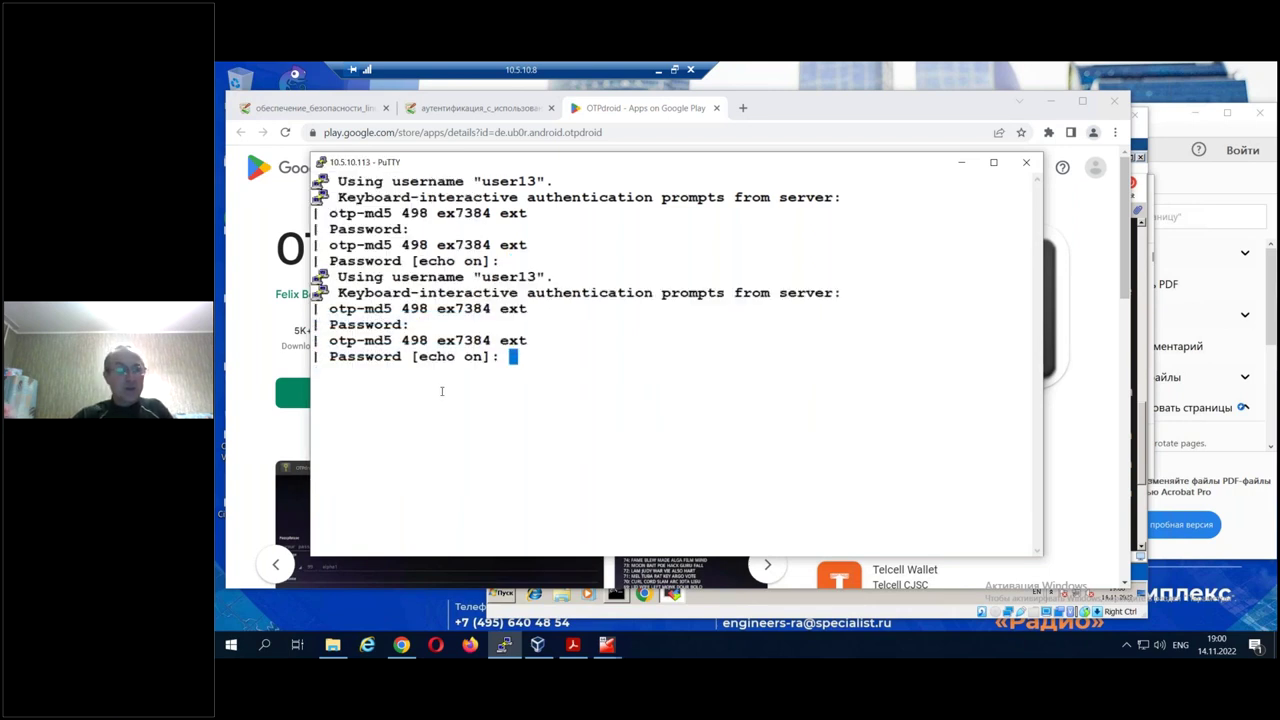
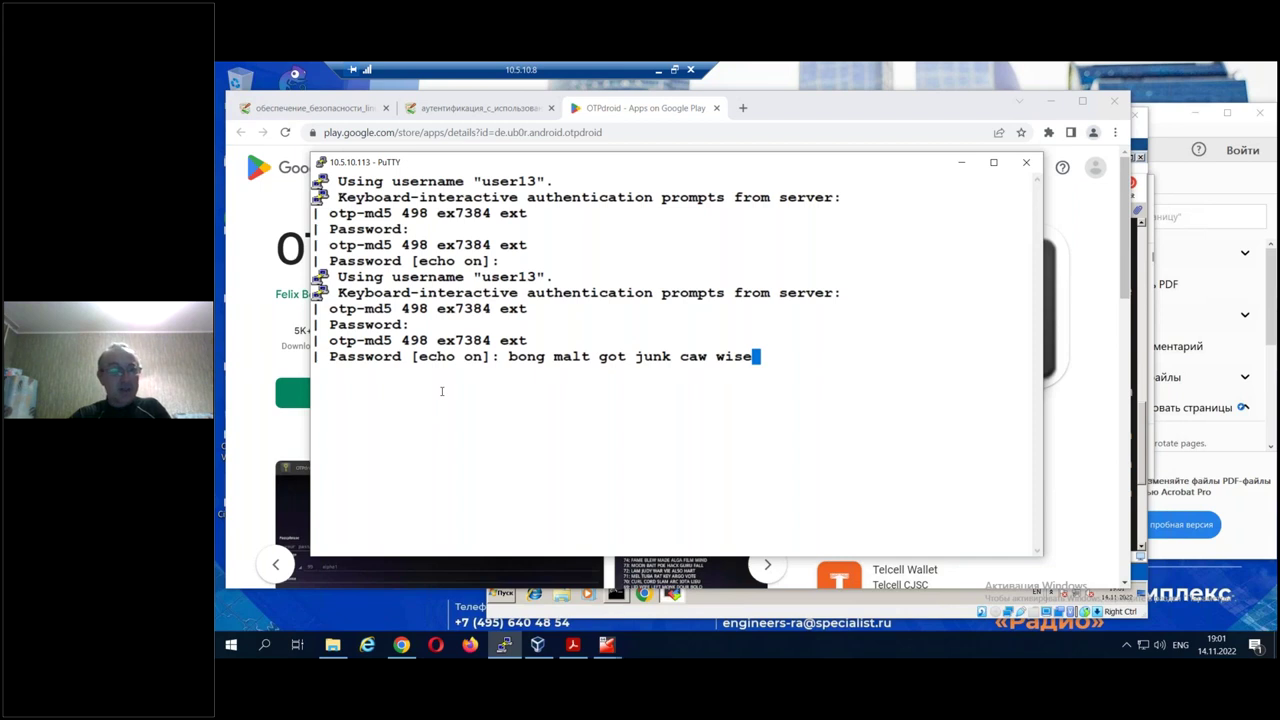
key("Return")
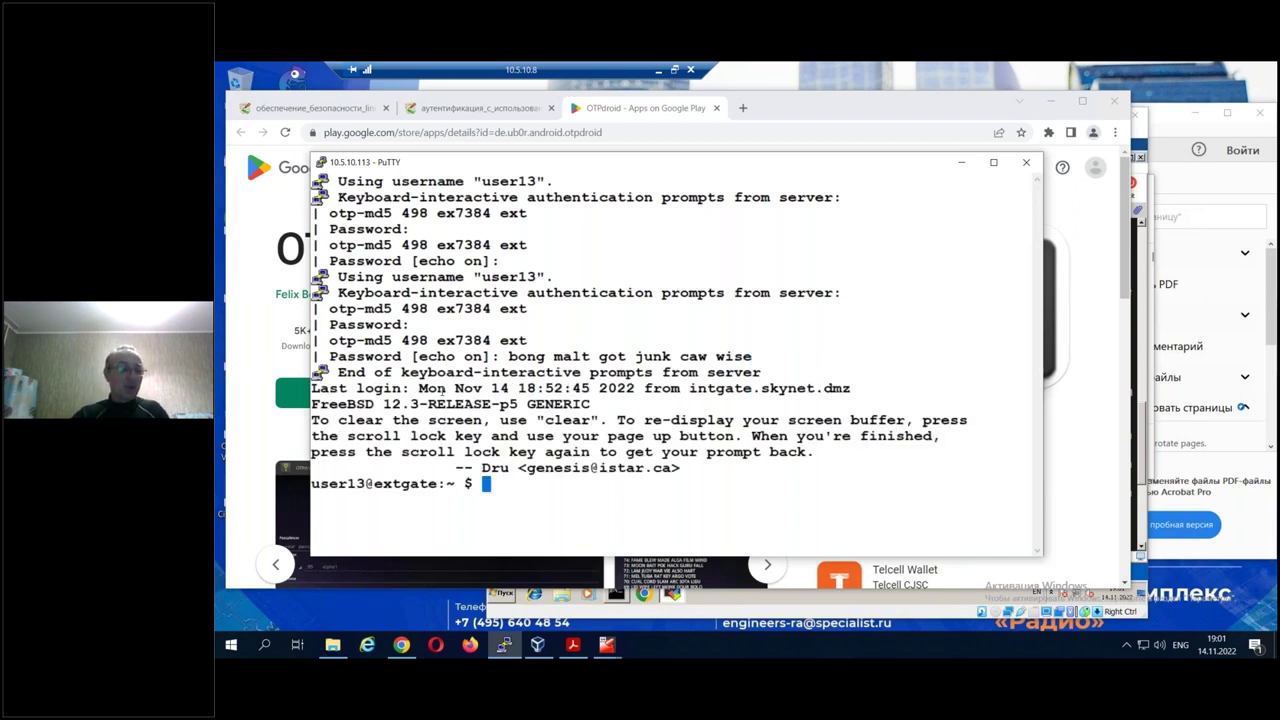
Try ssh intgate, accept its host key, then cancel at the password prompt
type("ssh ")
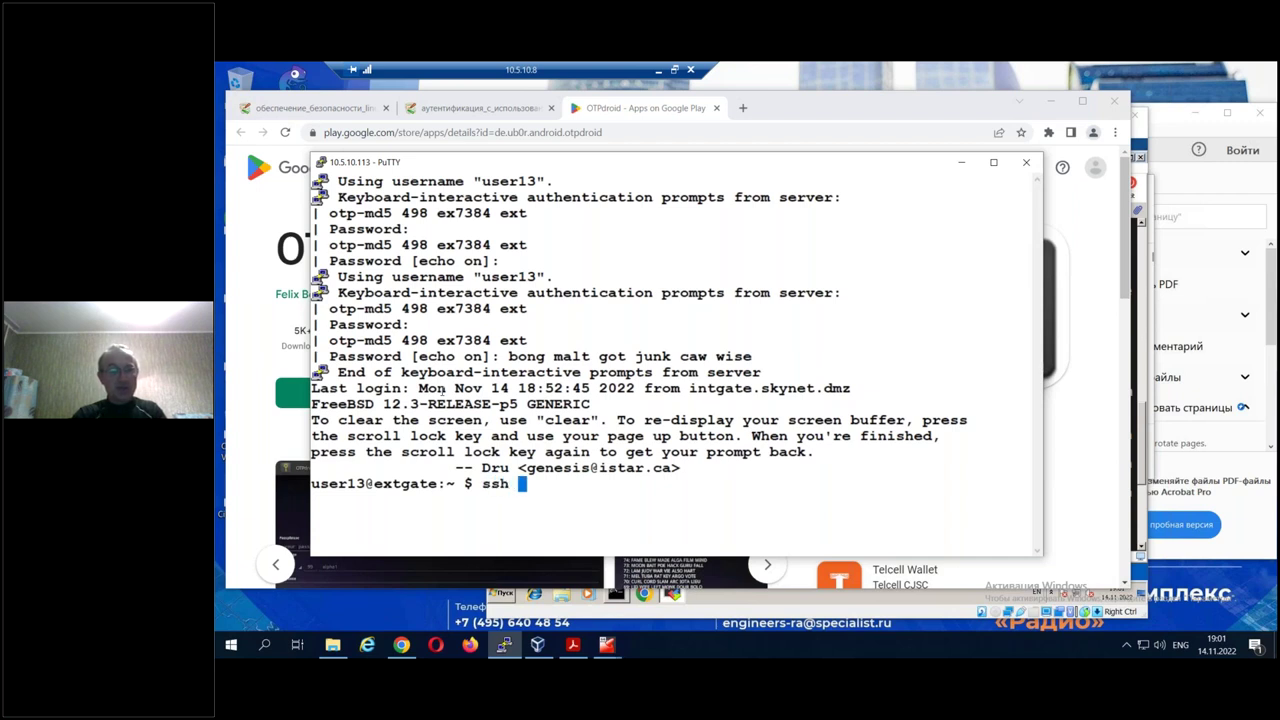
type("intgate")
key("Return")
type("yes")
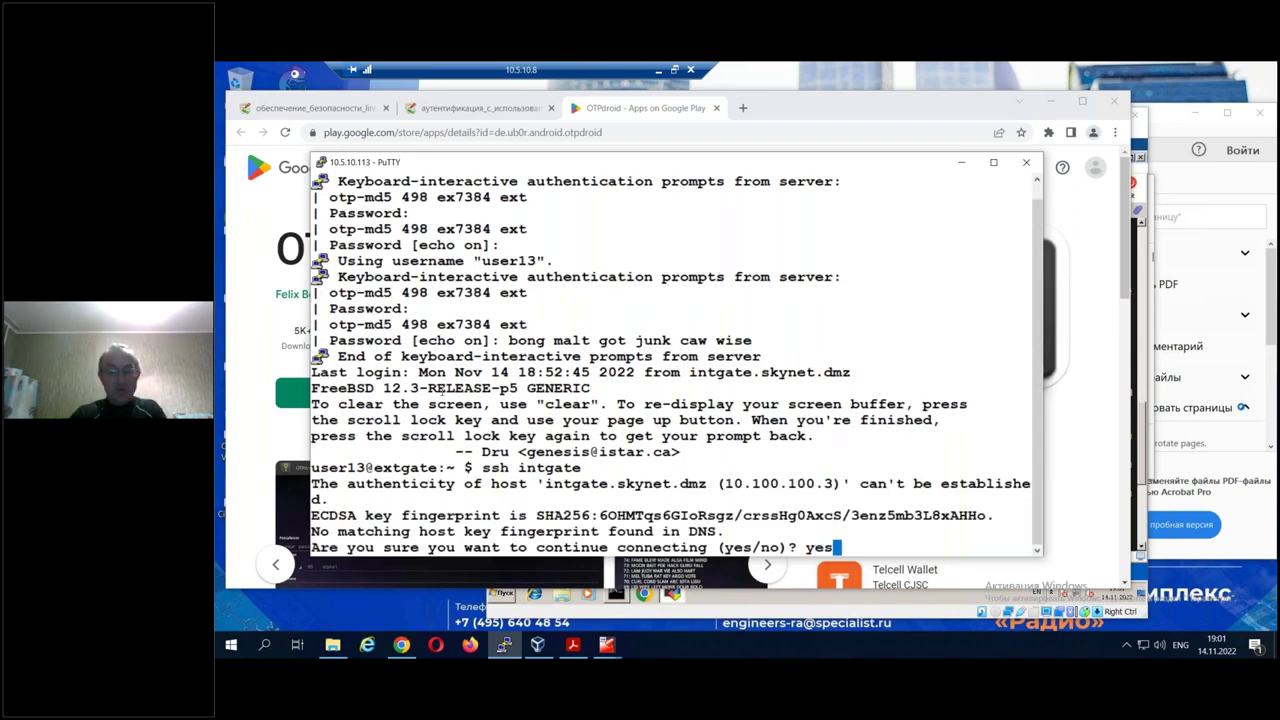
key("Return")
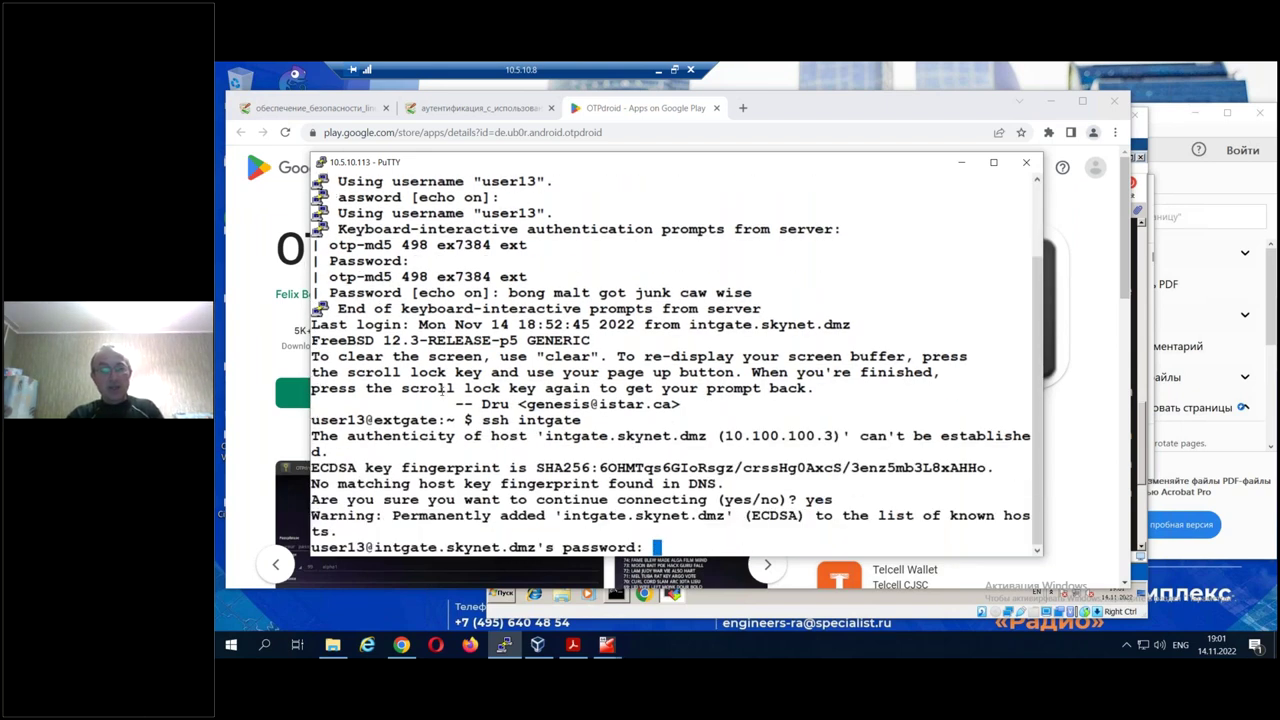
key("ctrl+c")
Generate an RSA key pair with ssh-keygen at the default /home/user13/.ssh/id_rsa path
type("ssh-keyge")
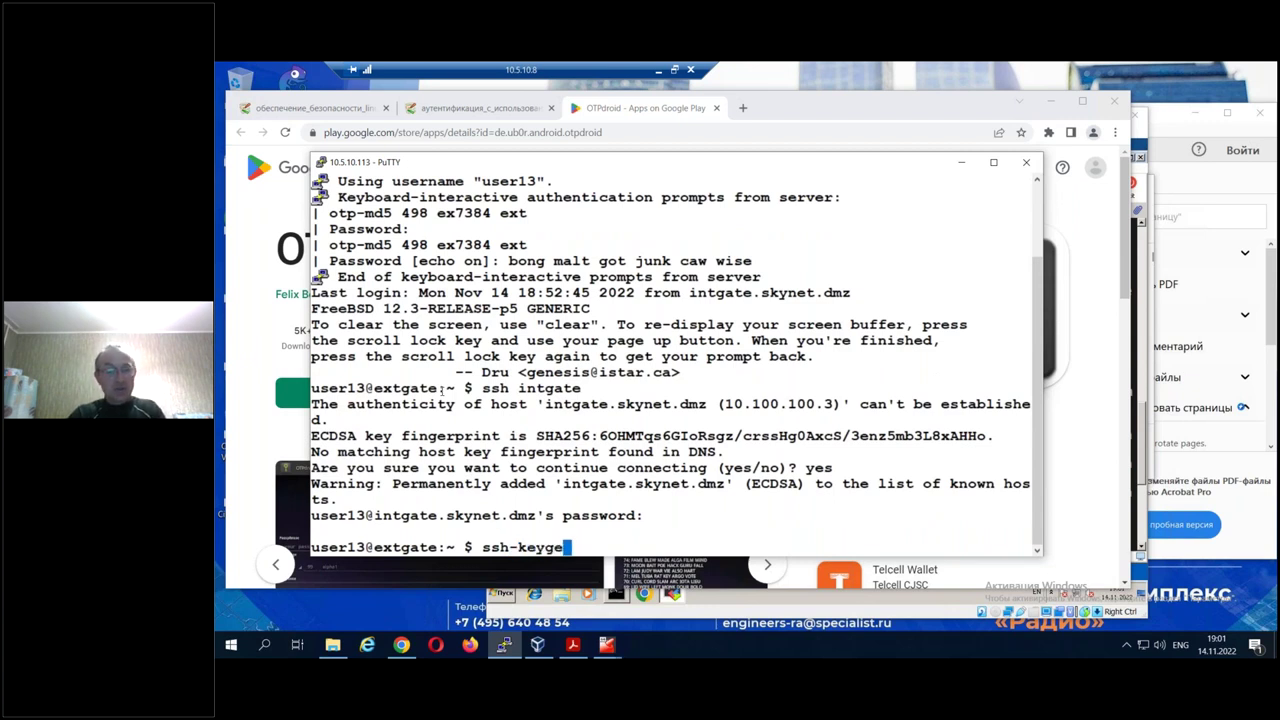
type("n")
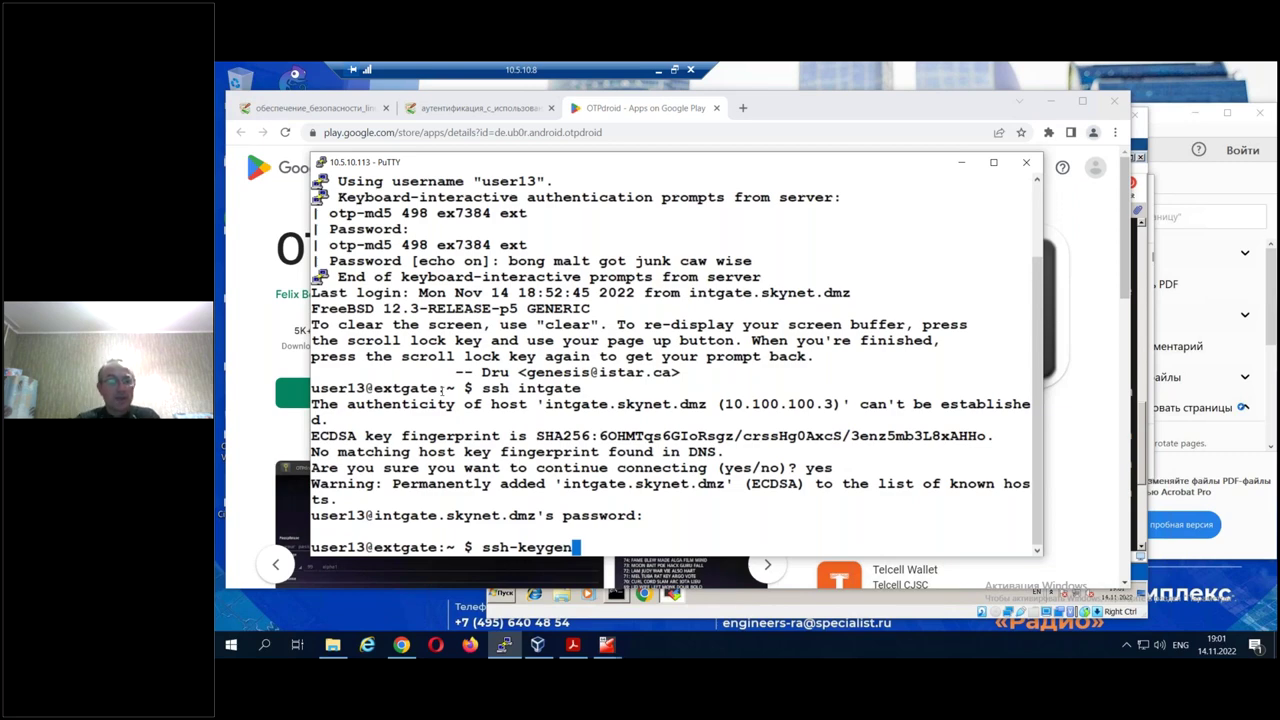
key("Return")
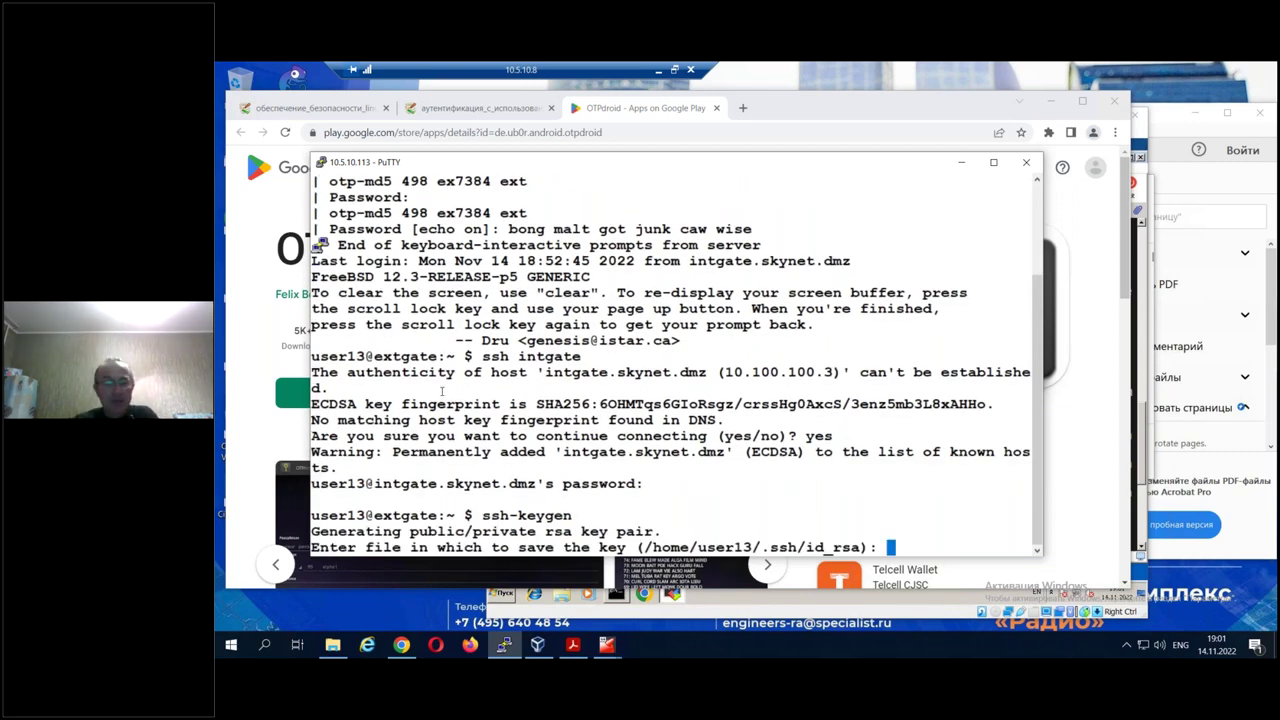
key("Return")
key("Return")
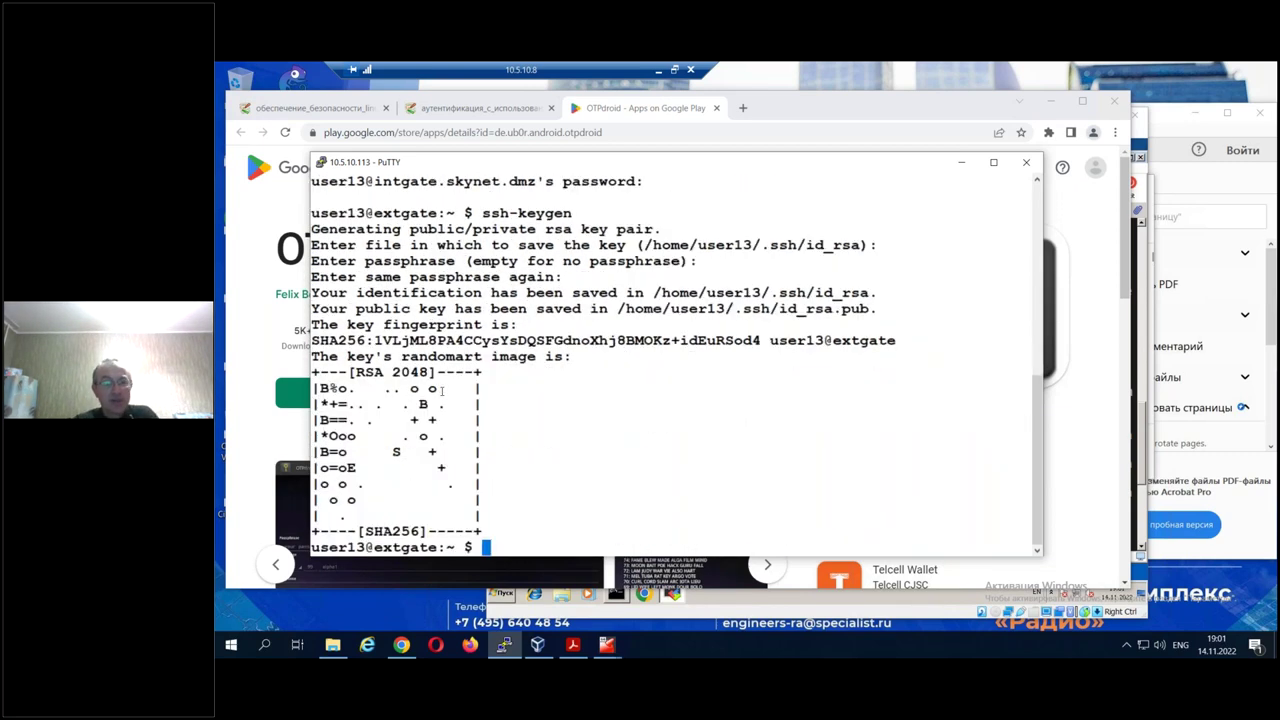
Run ssh-copy-id twice to attempt installing the public key
type("ssh")
key("BackSpace")
type("-cop")
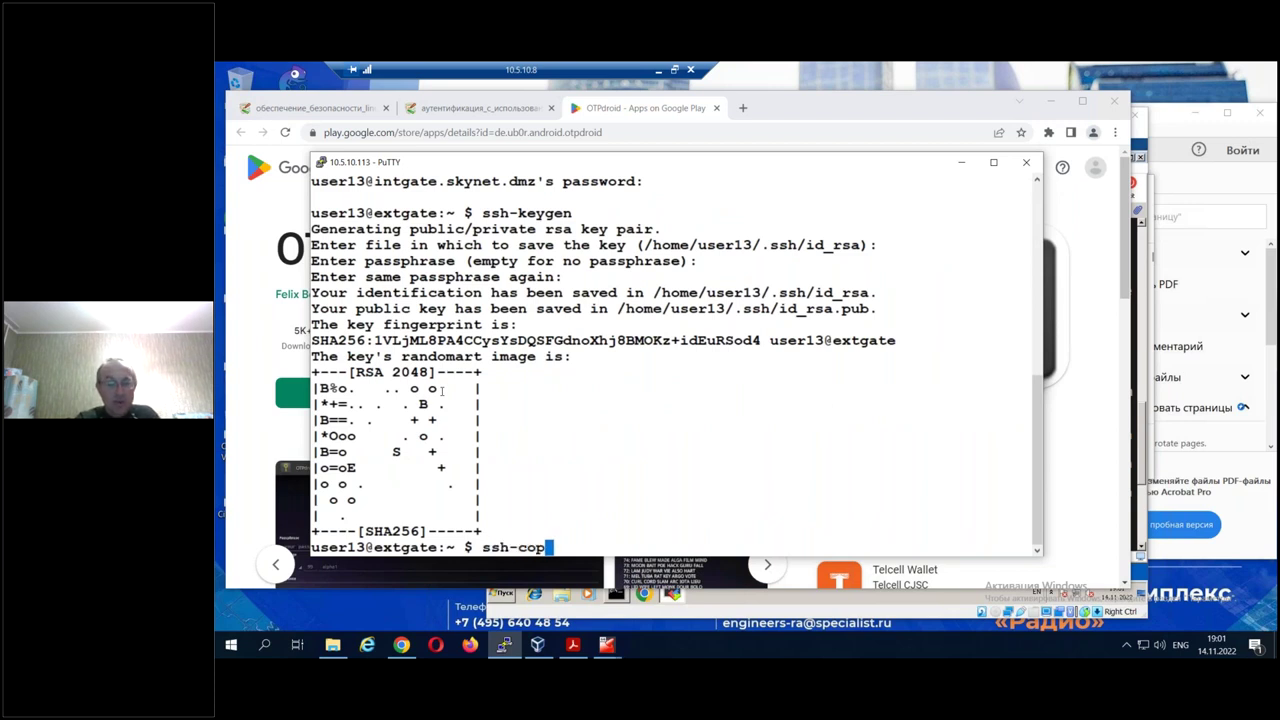
type("y-id")
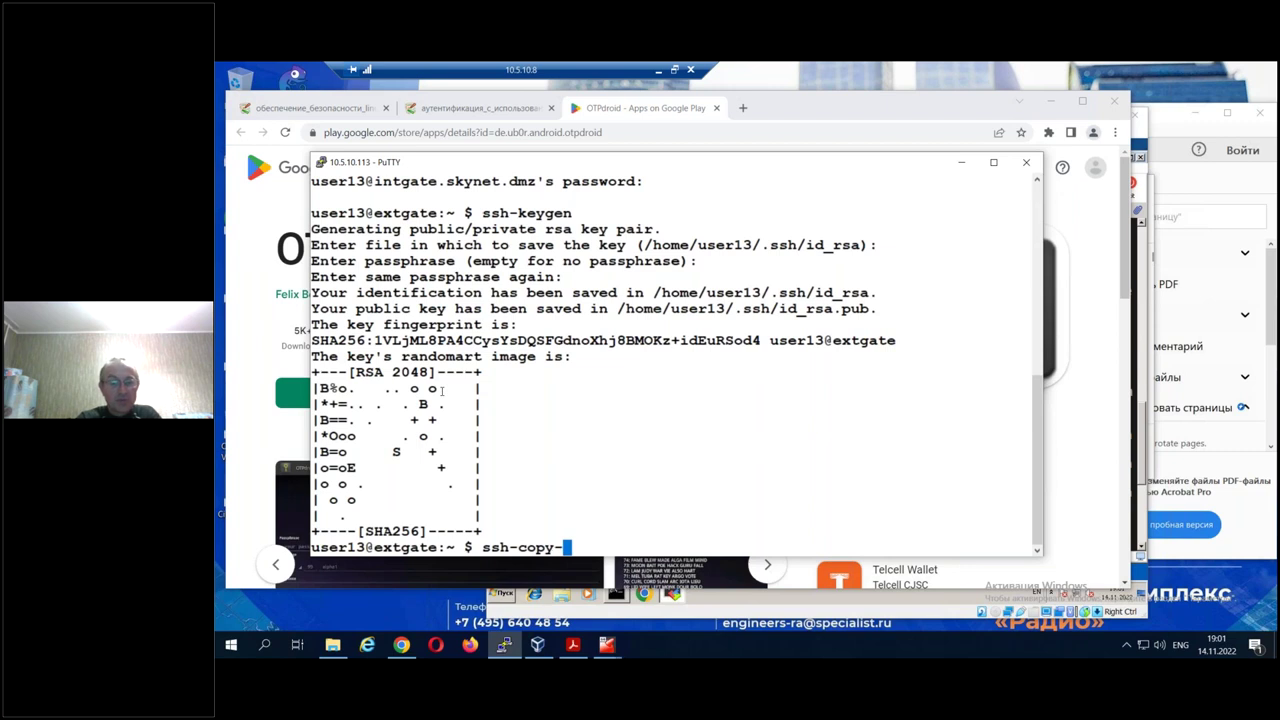
key("Return")
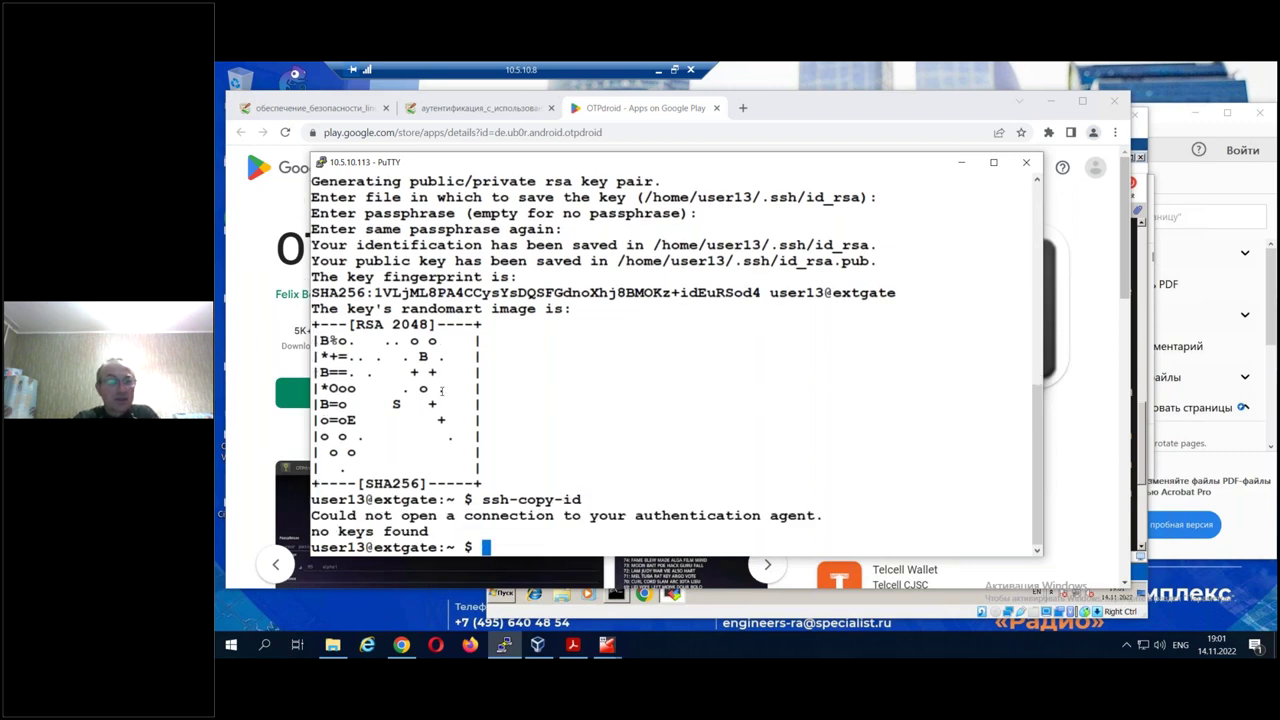
key("Up")
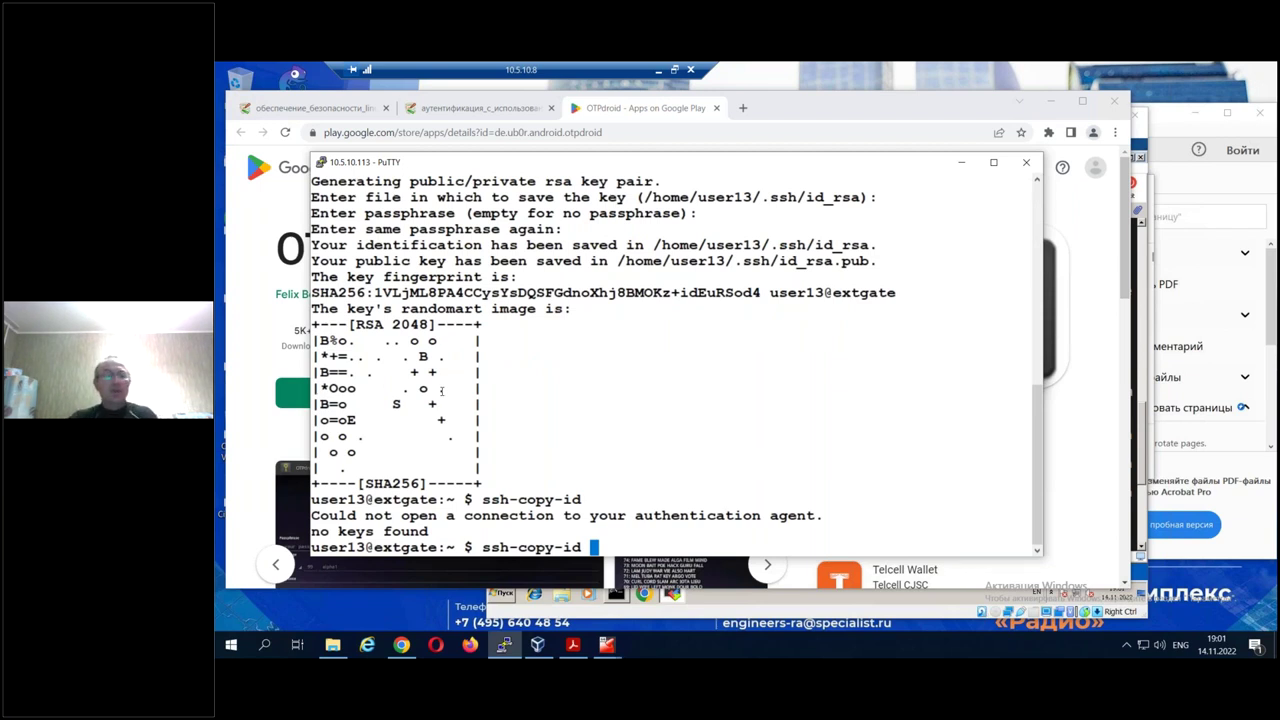
key("Return")
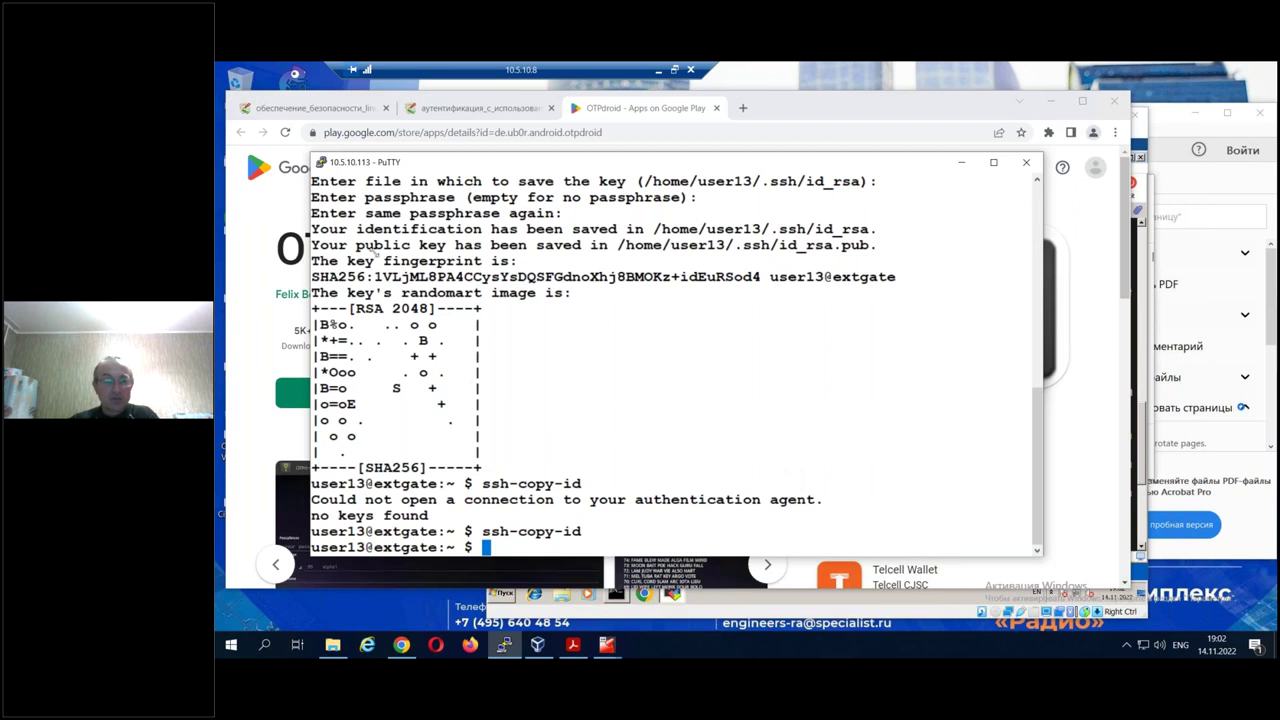
left_click(322, 163)
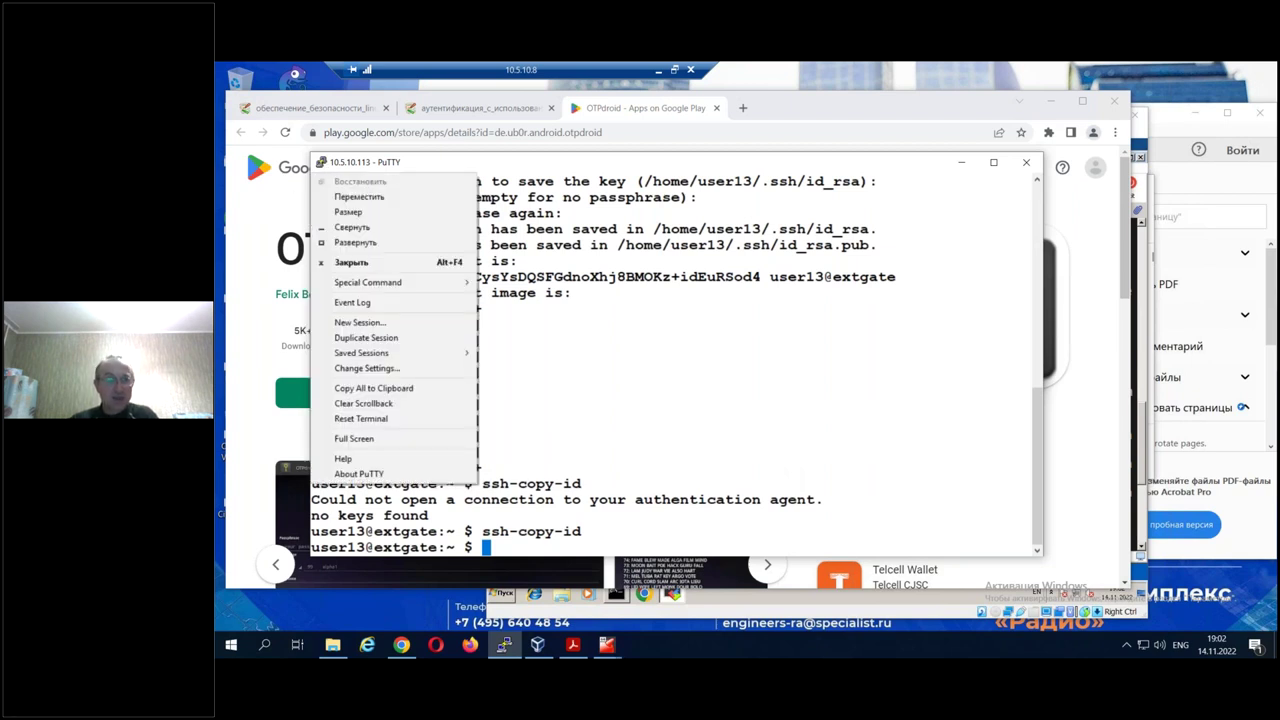
left_click(386, 340)
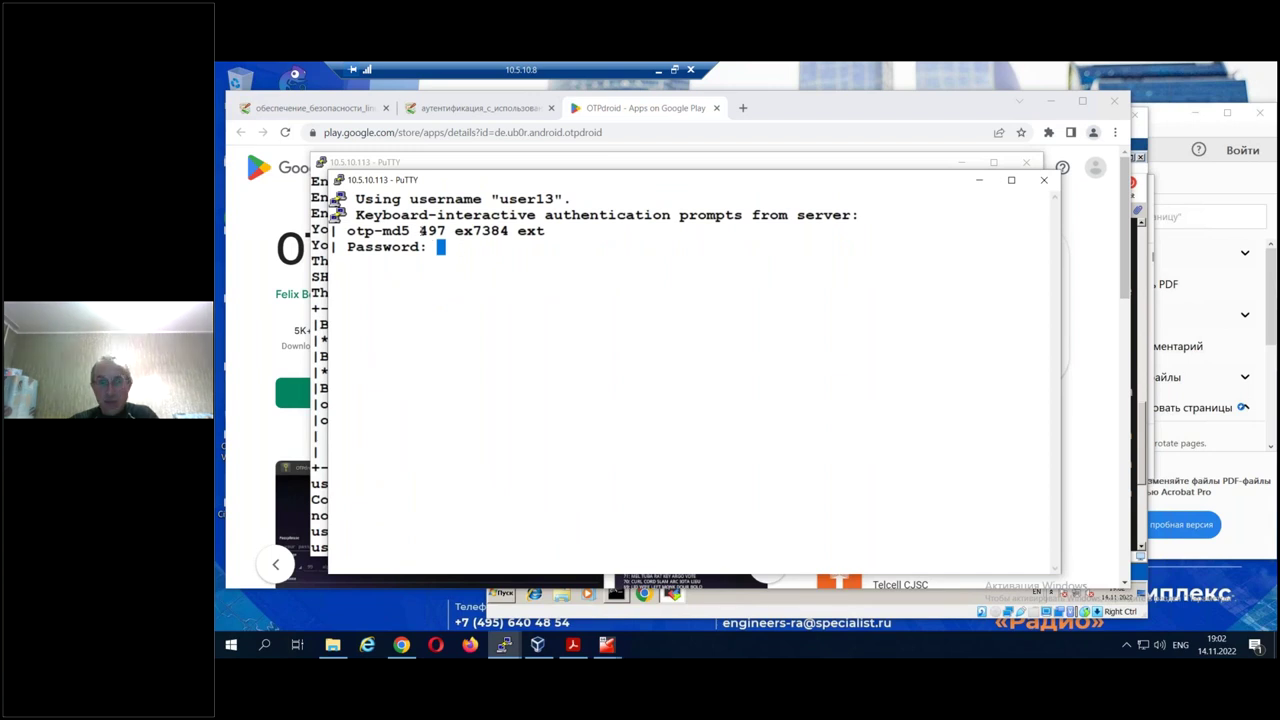
double_click(432, 231)
left_click(447, 253)
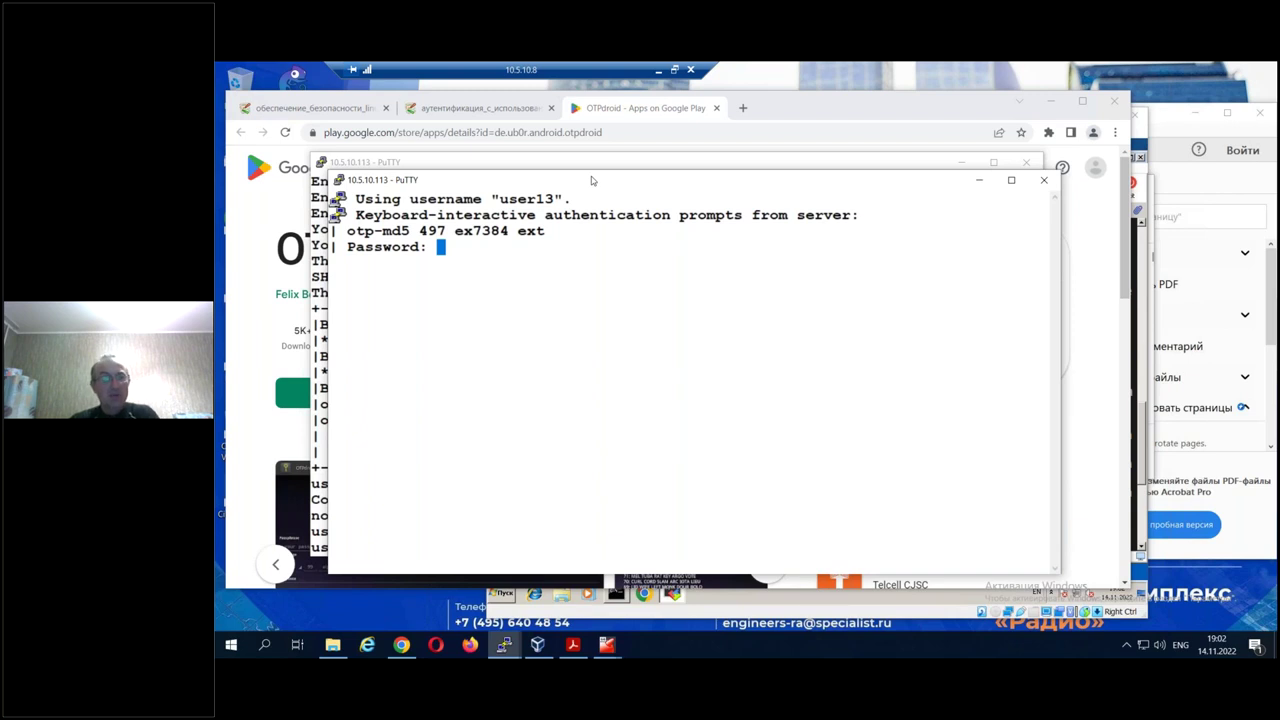
key("alt+F4")
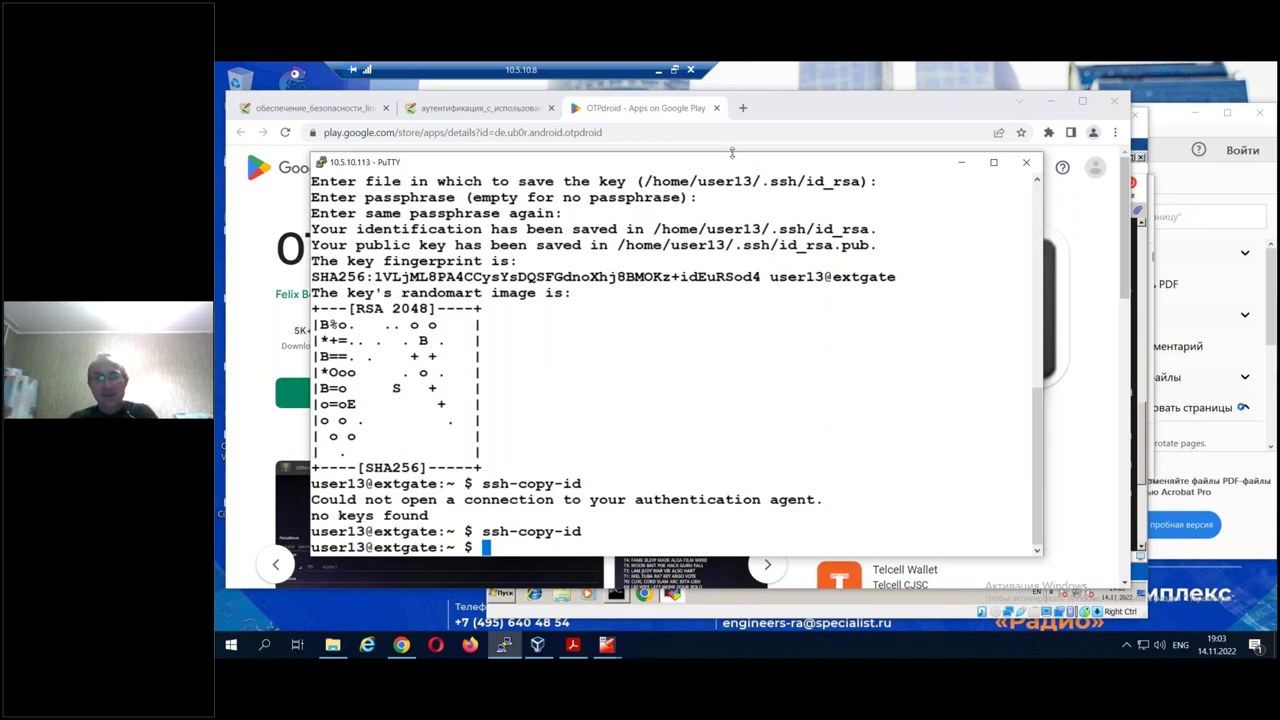
Nudge the PuTTY window and bring up VirtualBox Manager showing Windows7sp1 running
left_click_drag(731, 170, 736, 160)
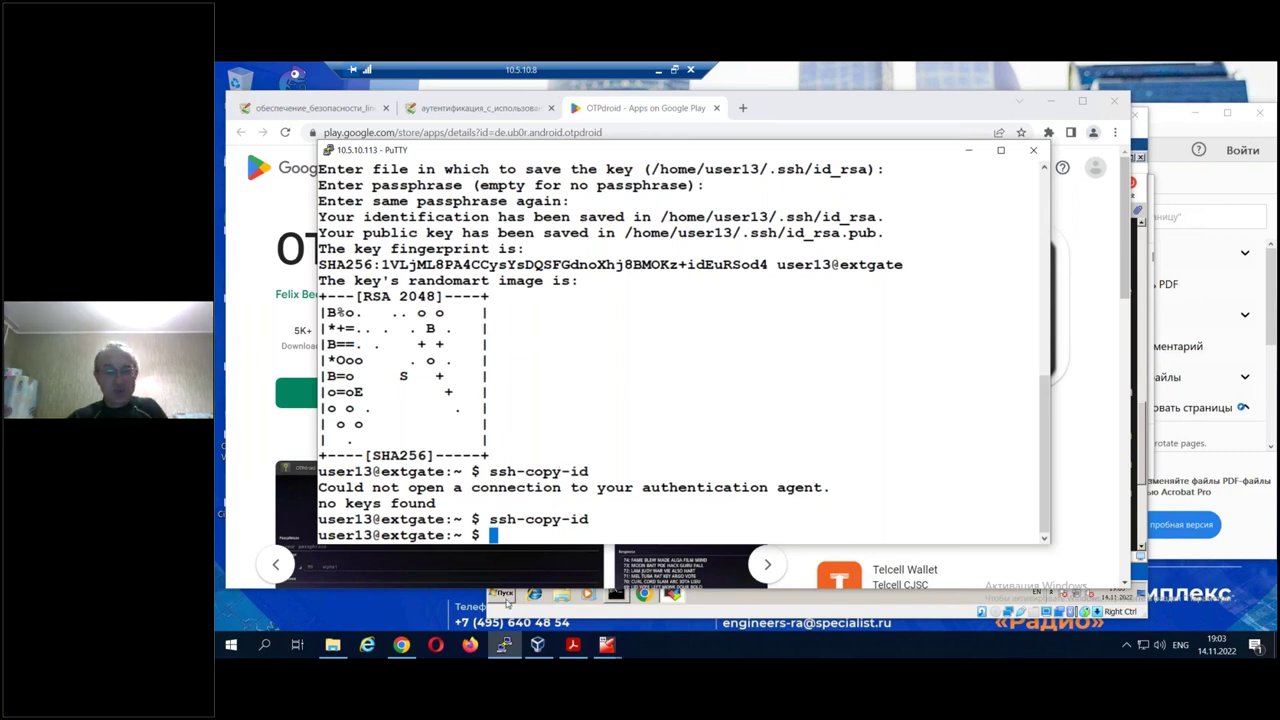
left_click(537, 644)
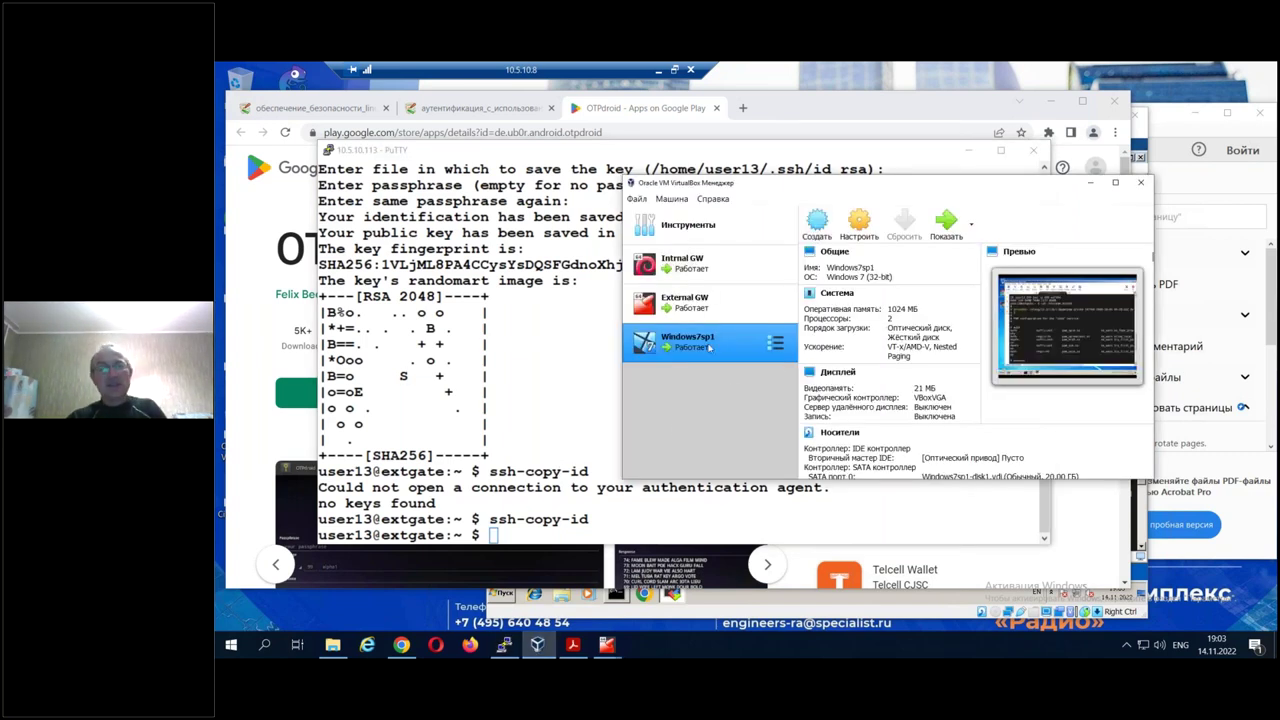
Open the Windows7sp1 VM window, log out of MobaXterm's extgate SSH session with Ctrl+D, and open network tray options
left_click_drag(860, 186, 611, 179)
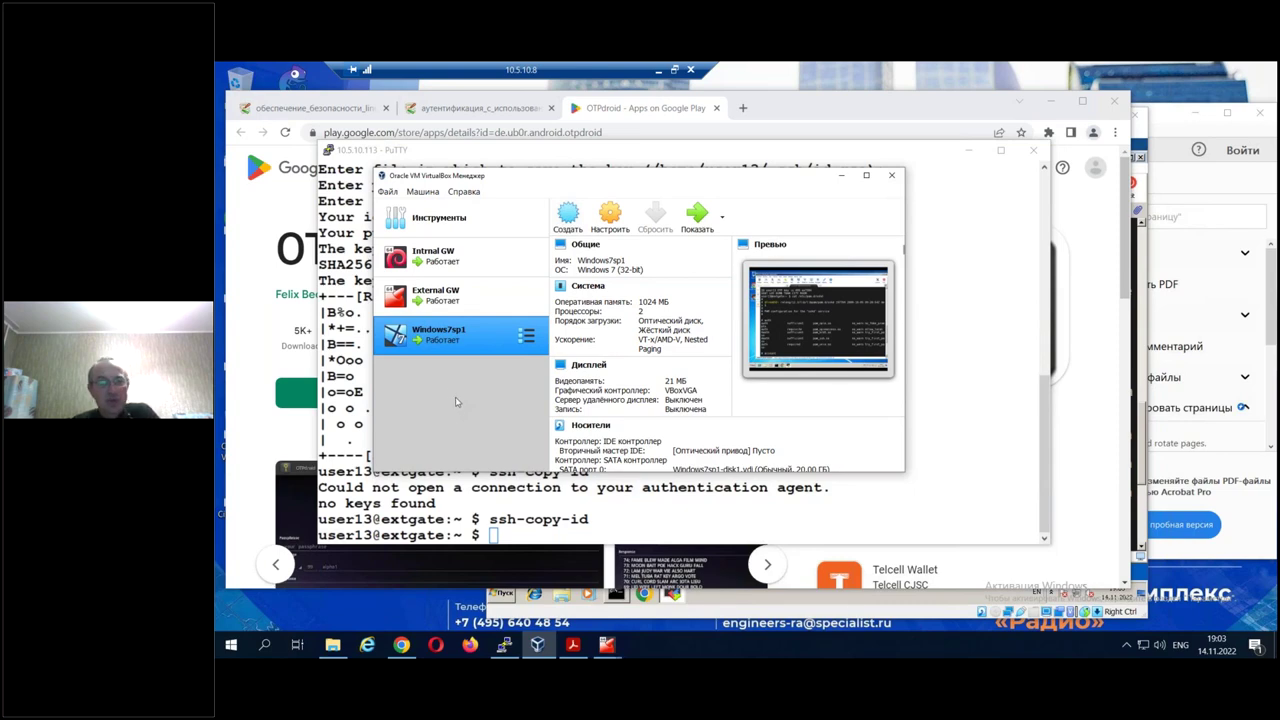
double_click(480, 337)
left_click_drag(822, 119, 638, 87)
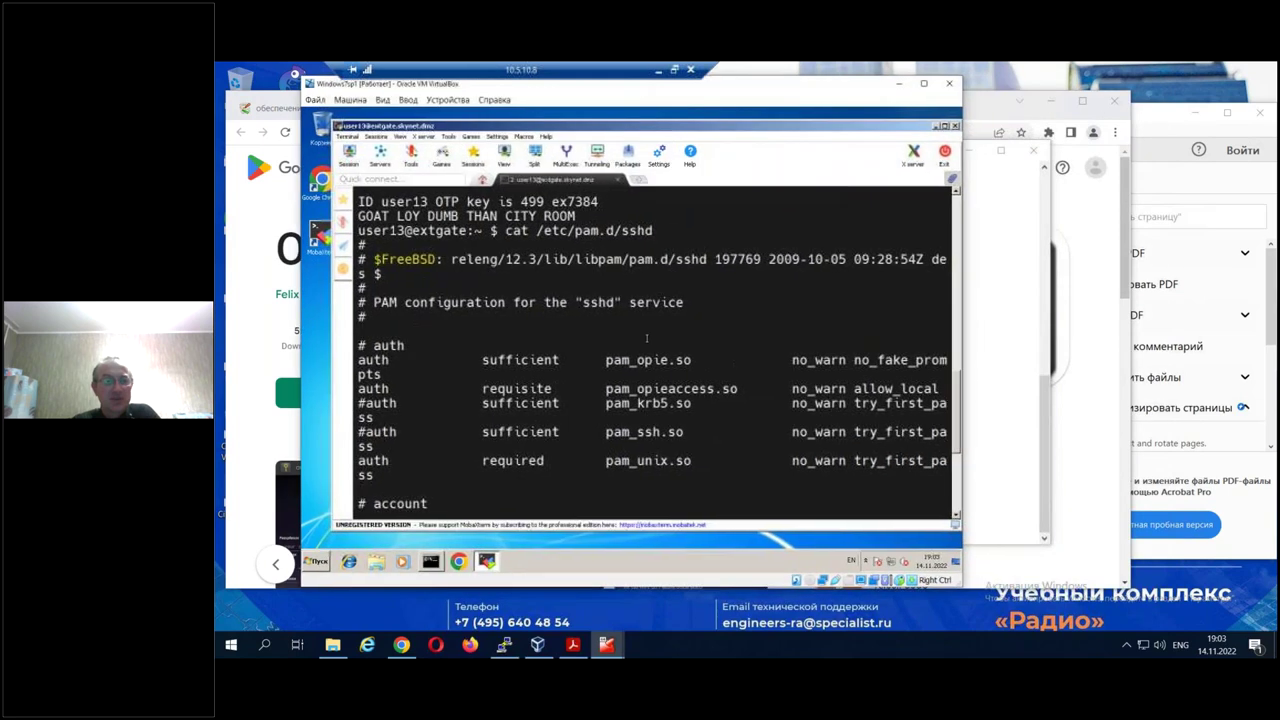
key("ctrl+d")
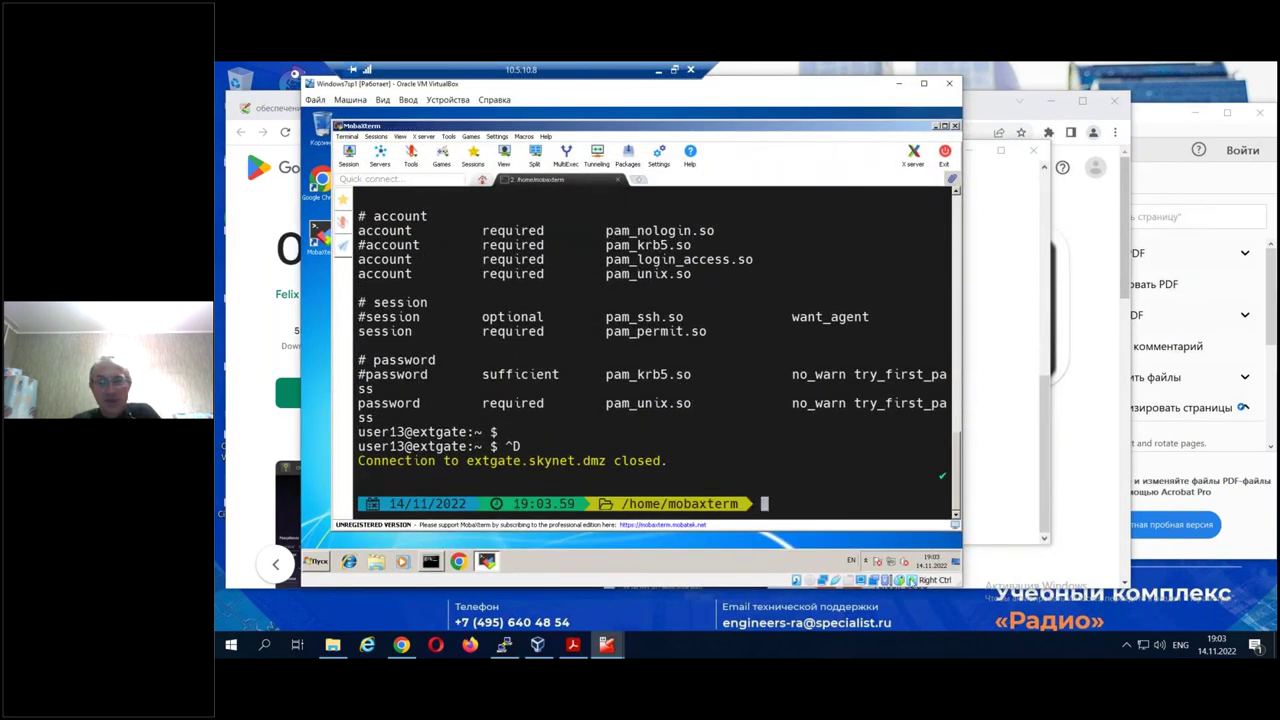
right_click(890, 563)
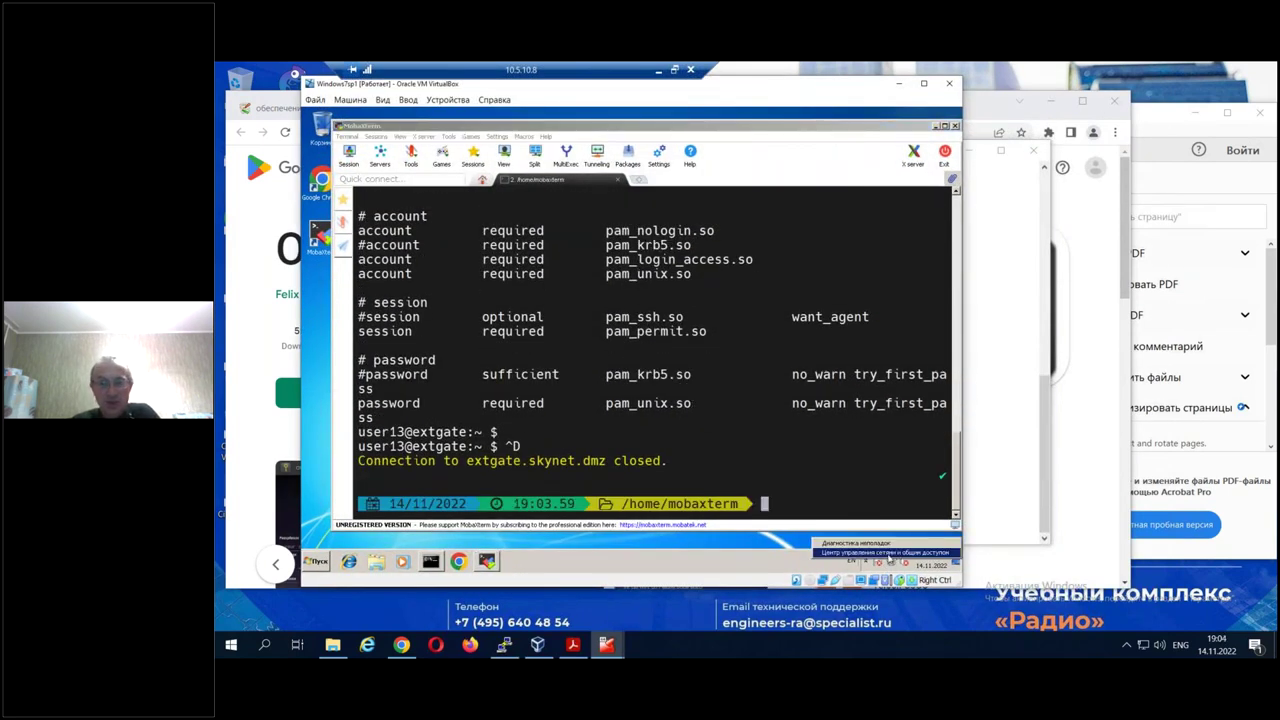
Open the IPv4 properties of the Local Area Connection from Network and Sharing Center
left_click(886, 553)
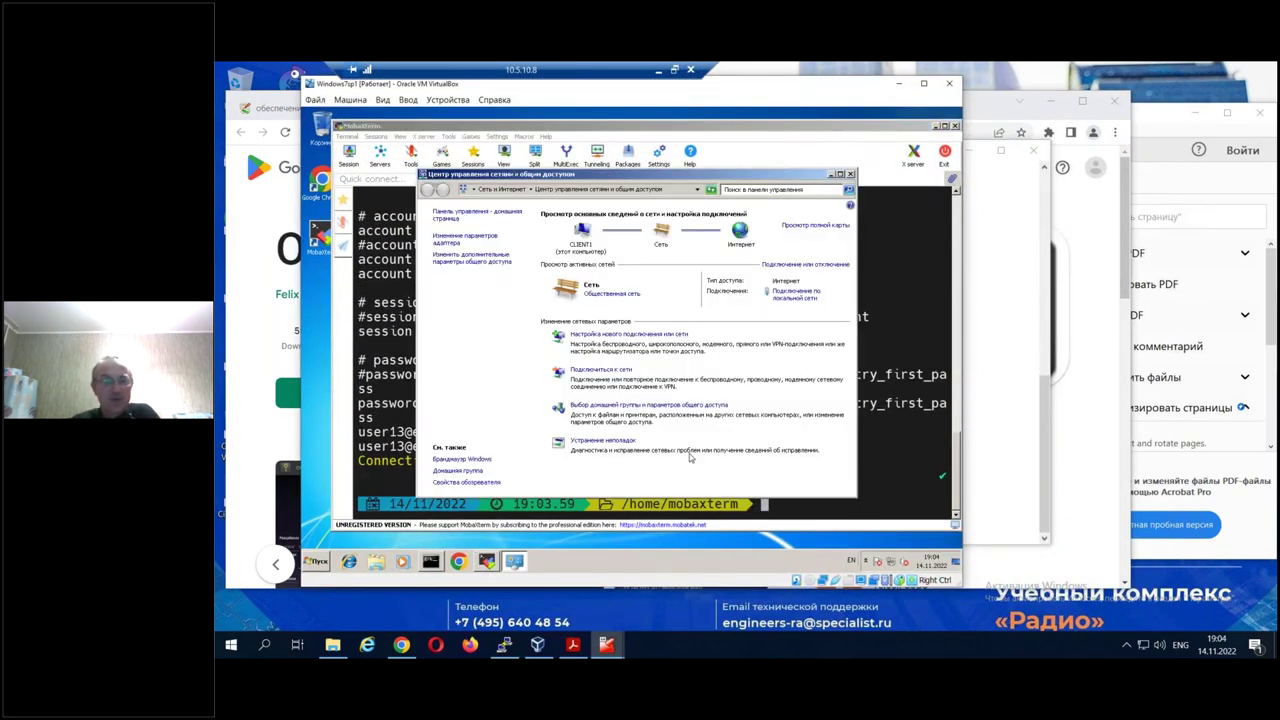
left_click(466, 241)
right_click(449, 237)
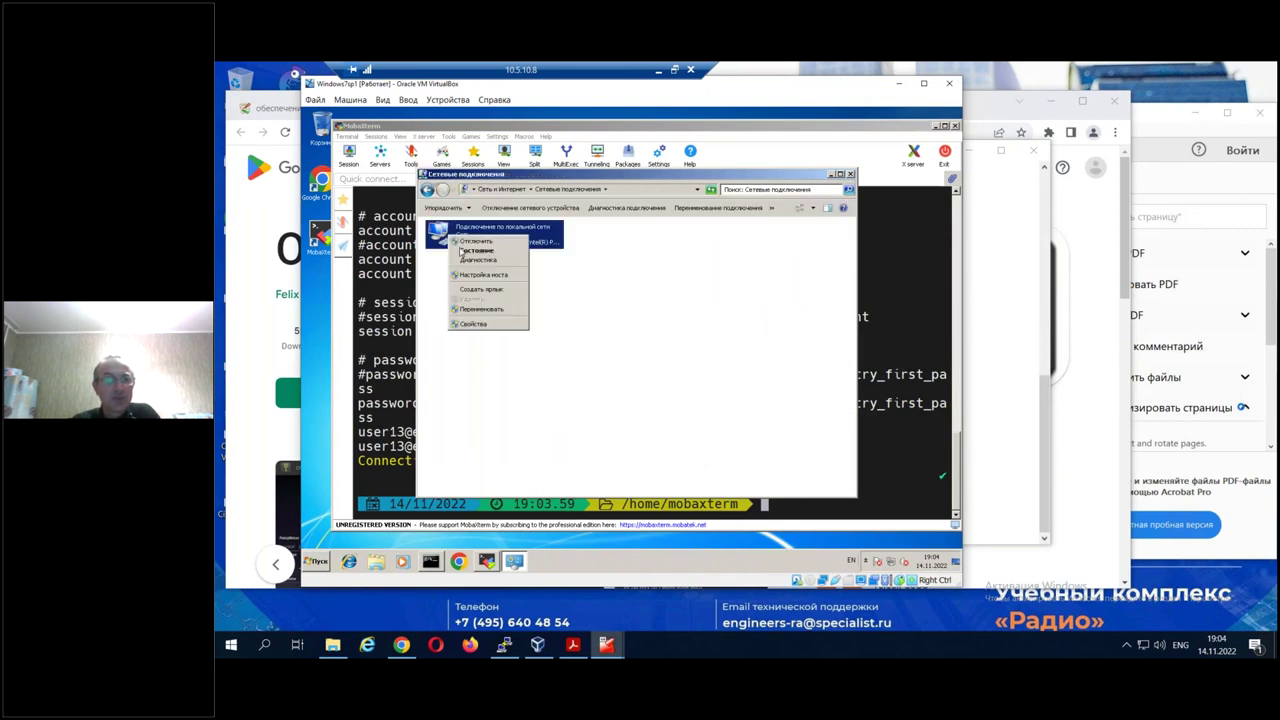
left_click(494, 325)
left_click(560, 339)
left_click(590, 385)
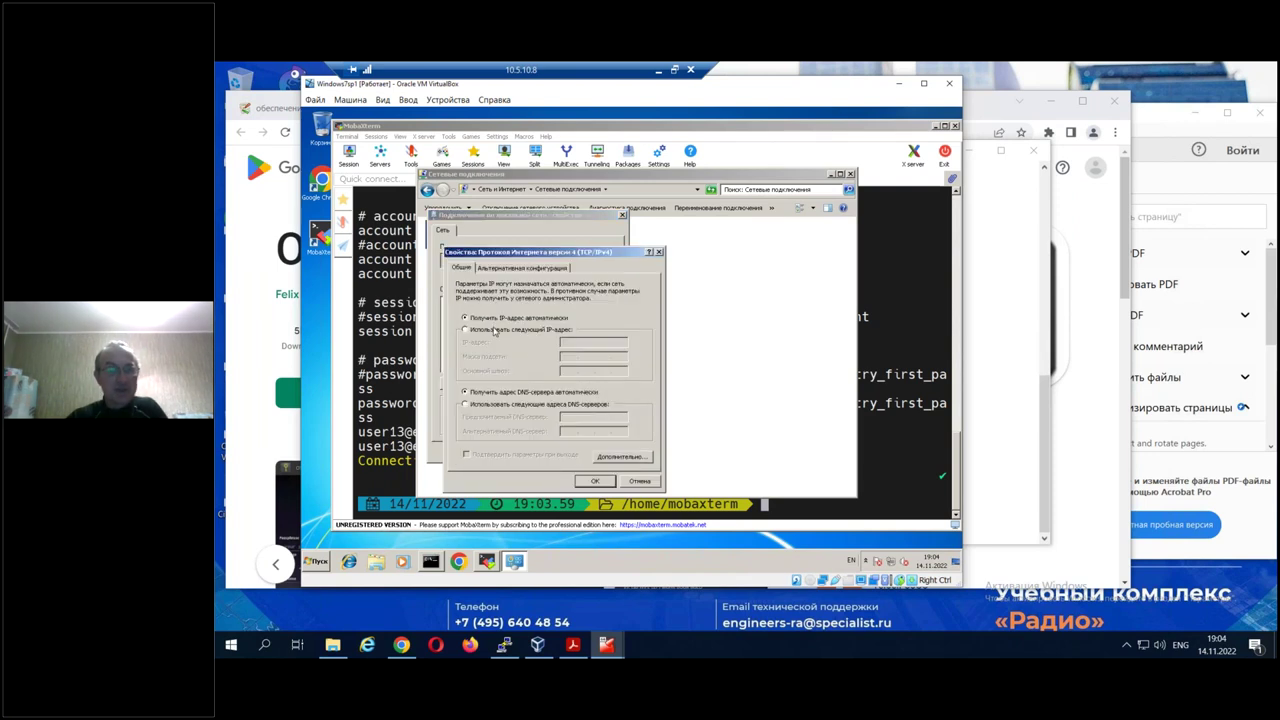
Set static IP 10.100.100.31, mask 255.255.255.0, gateway and DNS 10.100.100.1, then save
left_click(495, 329)
left_click(570, 343)
type("10.10..")
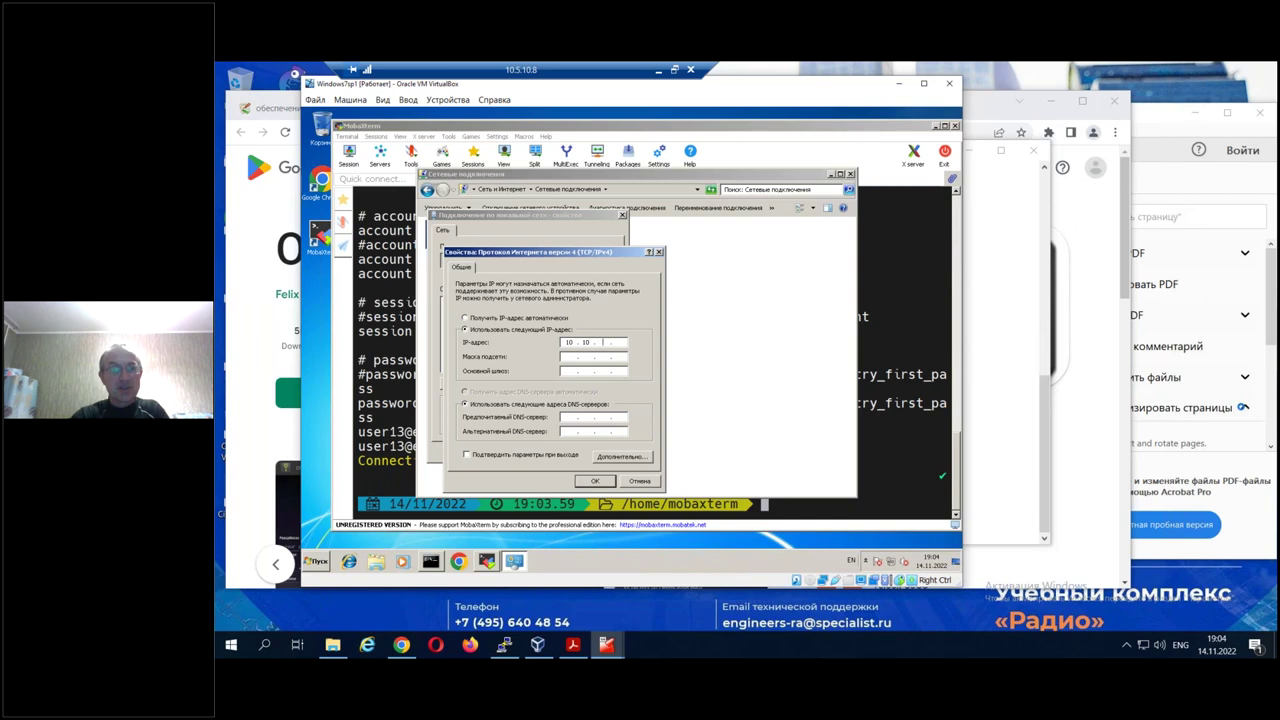
type("00")
type("100 ")
type("31")
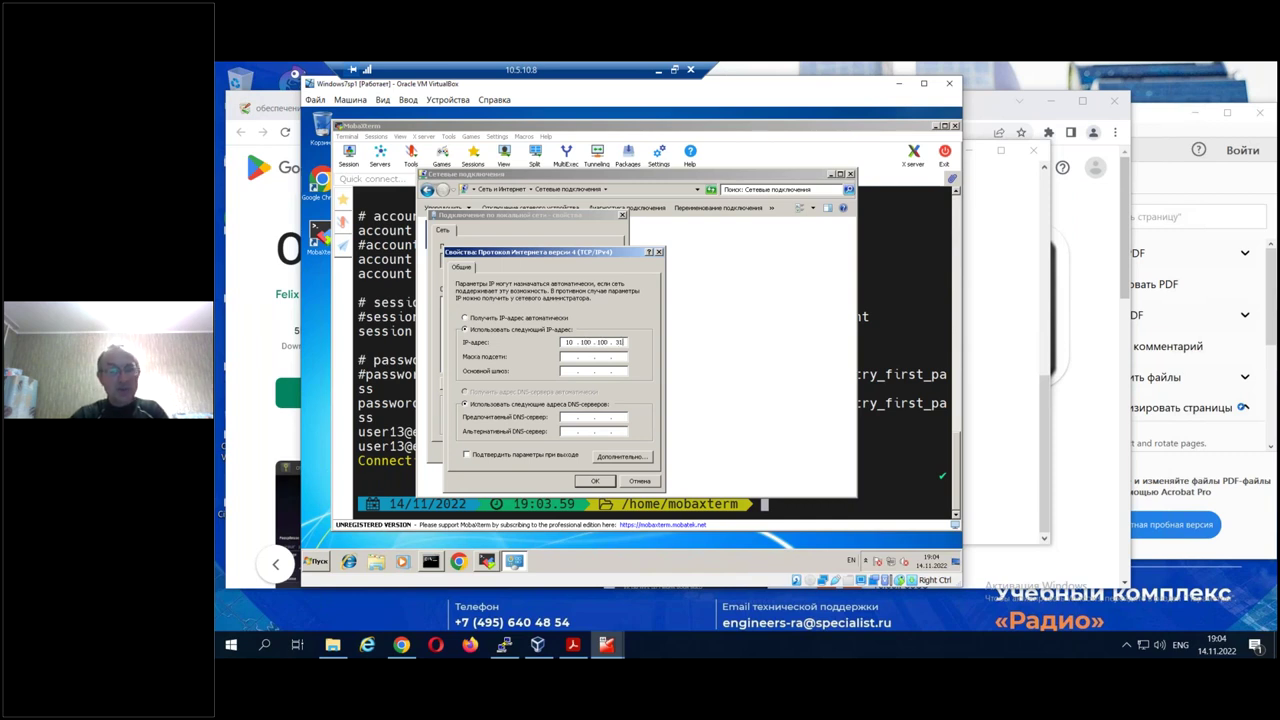
key("Tab")
type("255 . 255 . 255 . 0")
left_click(567, 371)
type("10 ")
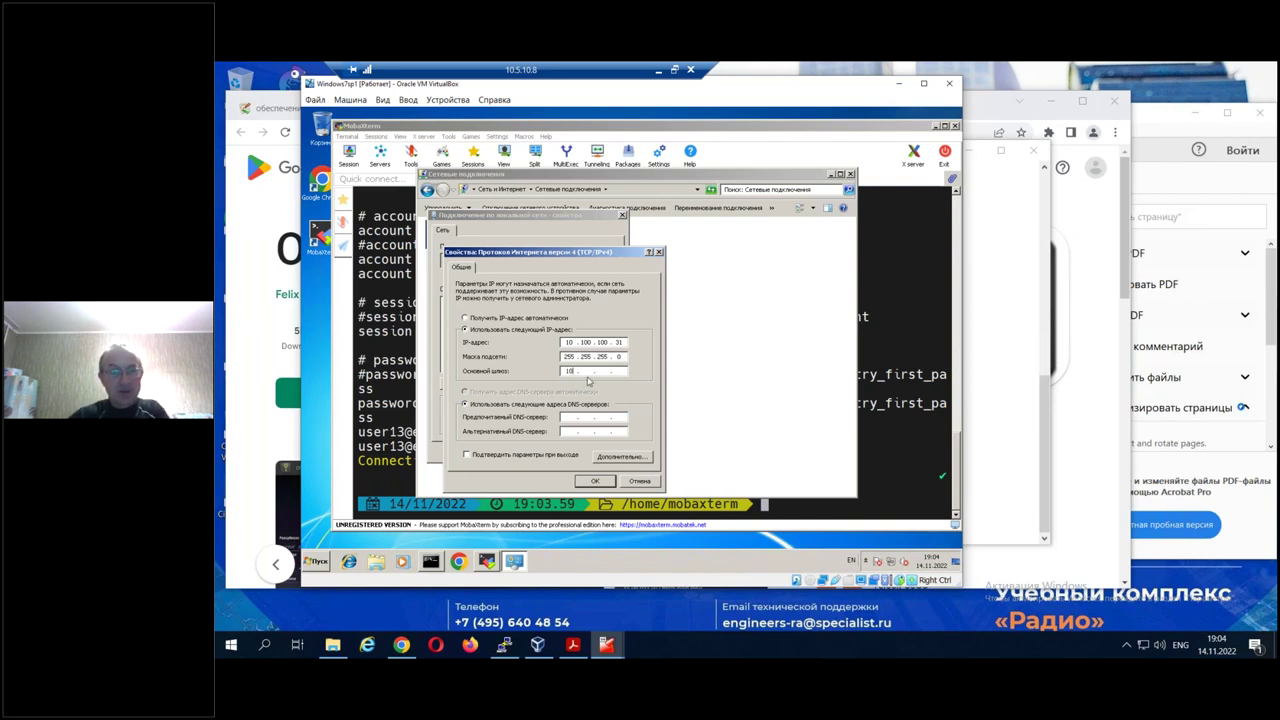
type(". 100 . 100 . ")
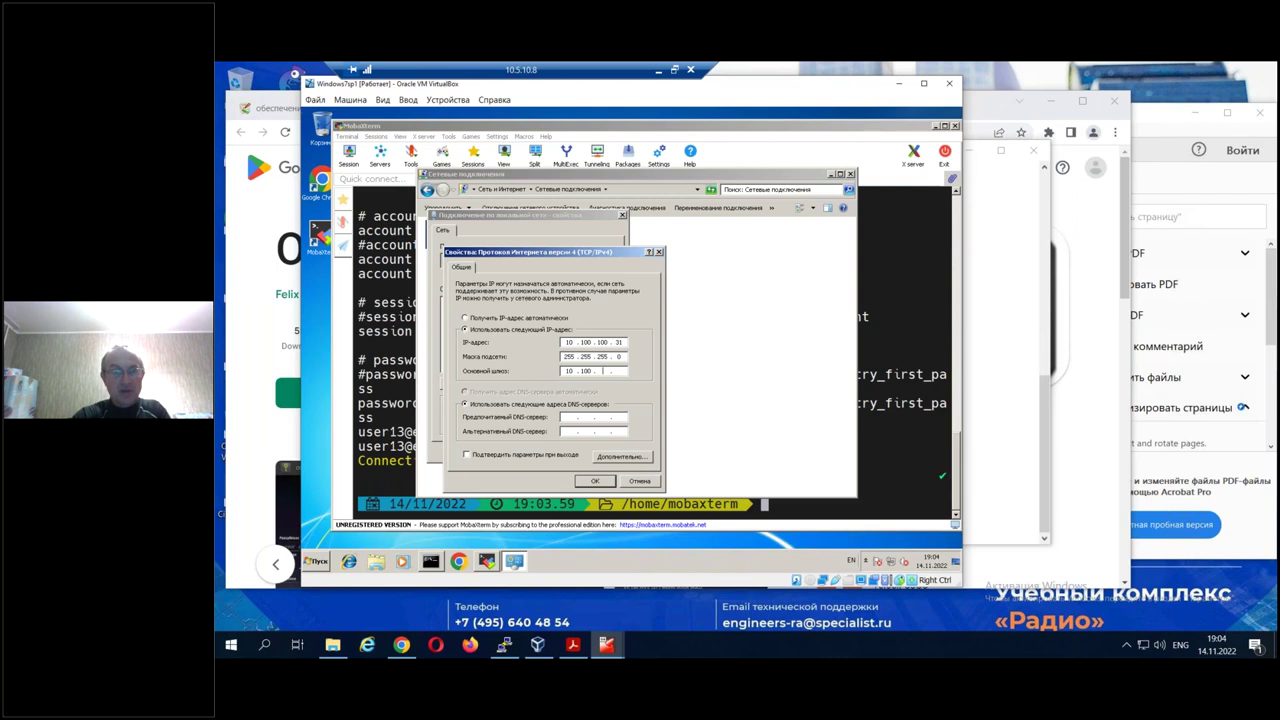
type("1")
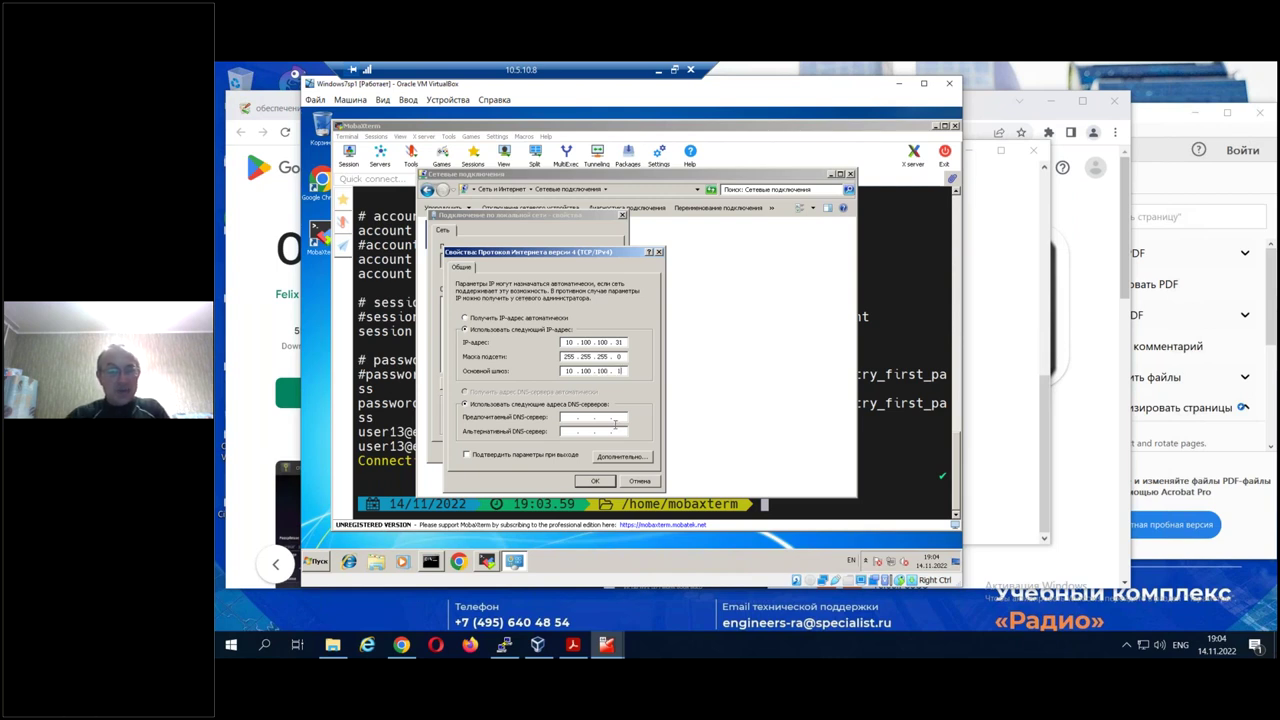
left_click(575, 417)
type("10 . 100 . 100 . 1")
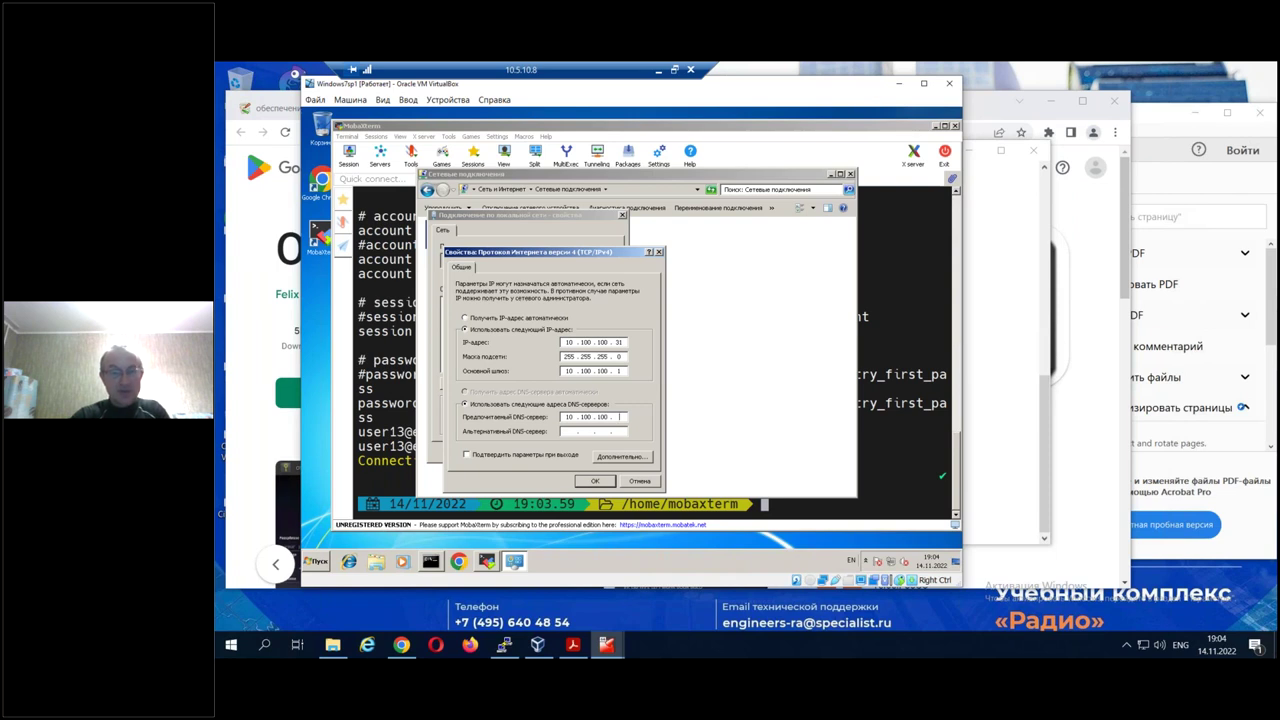
left_click(610, 484)
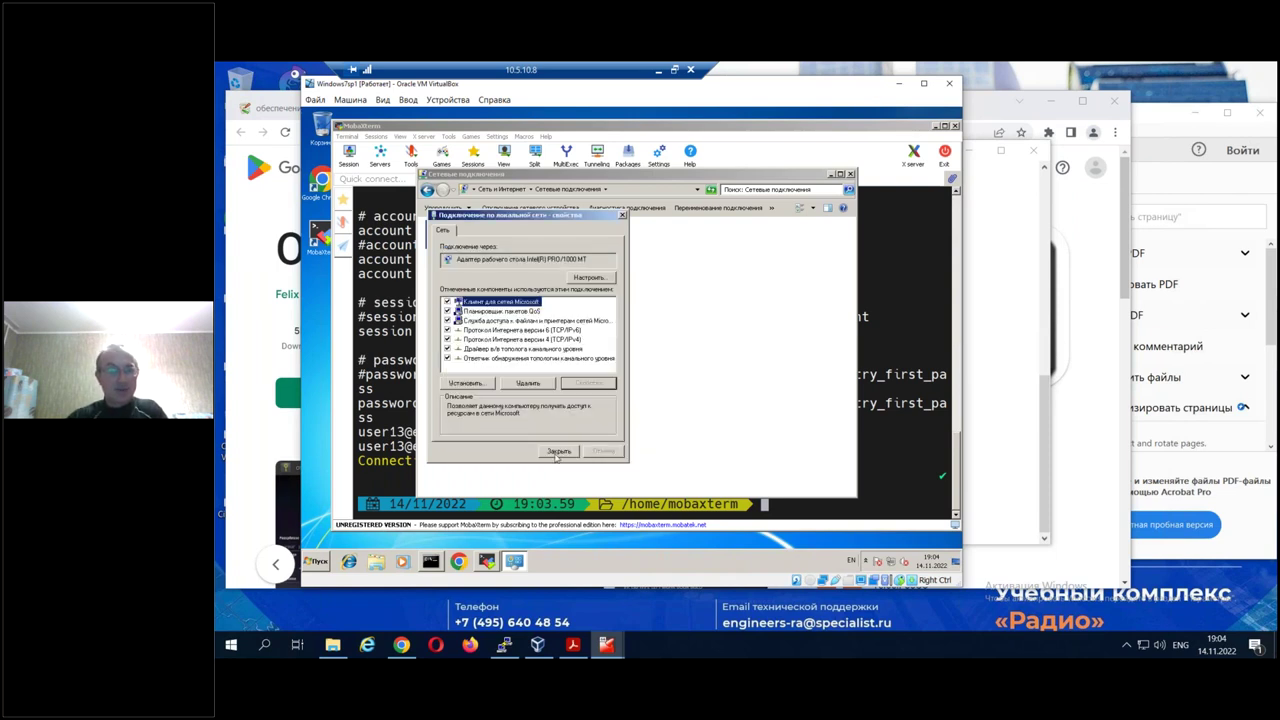
left_click(557, 455)
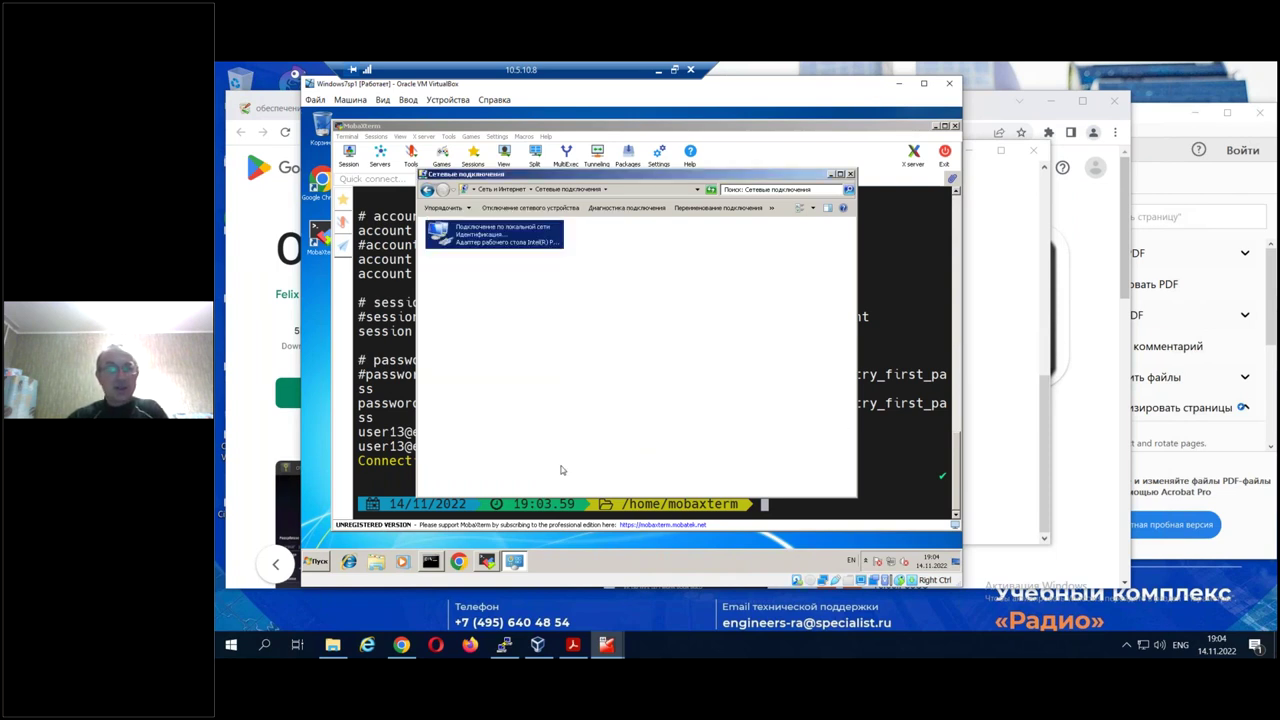
Attach the virtual machine's network adapter to the dmz internal network
mouse_move(897, 566)
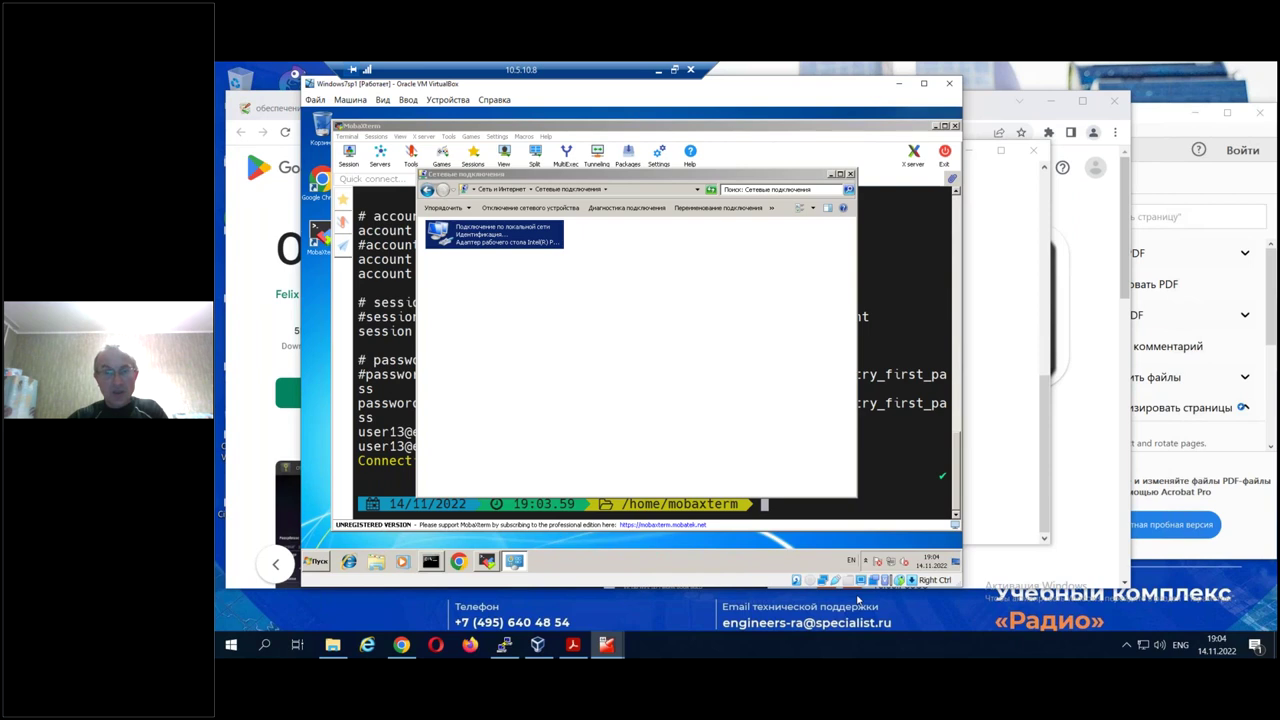
double_click(848, 580)
left_click(850, 282)
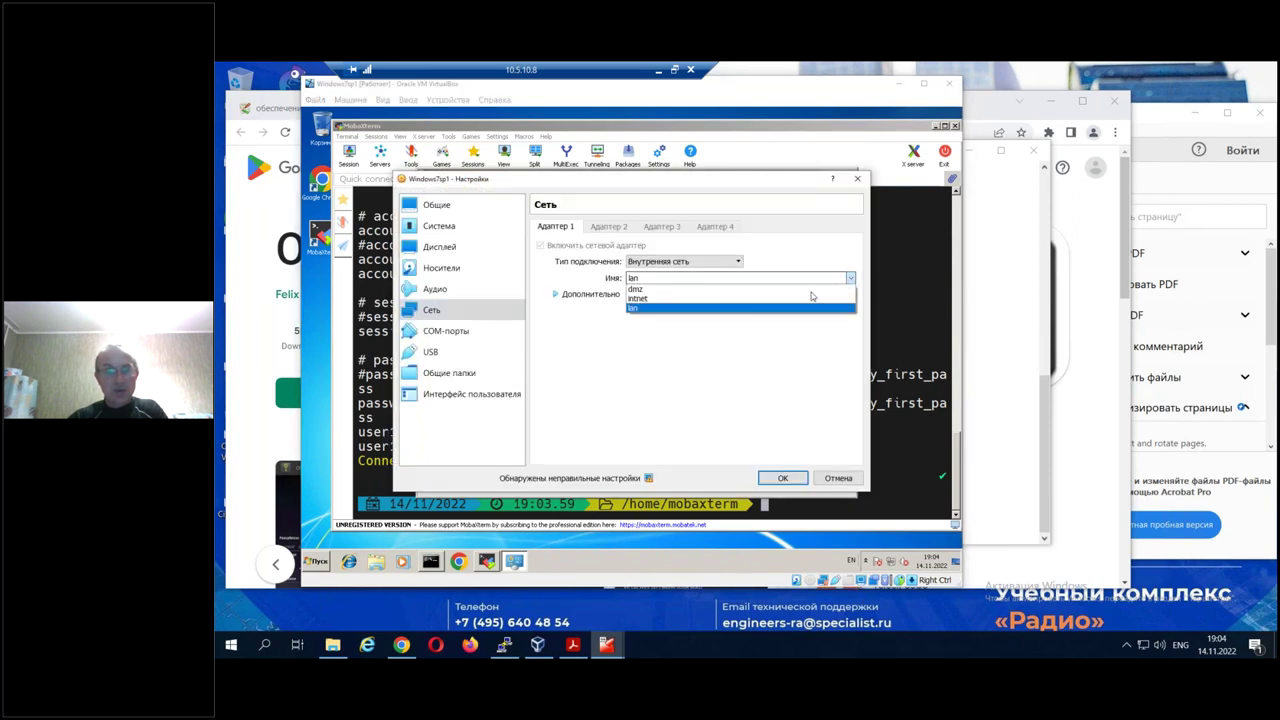
left_click(743, 298)
left_click(783, 479)
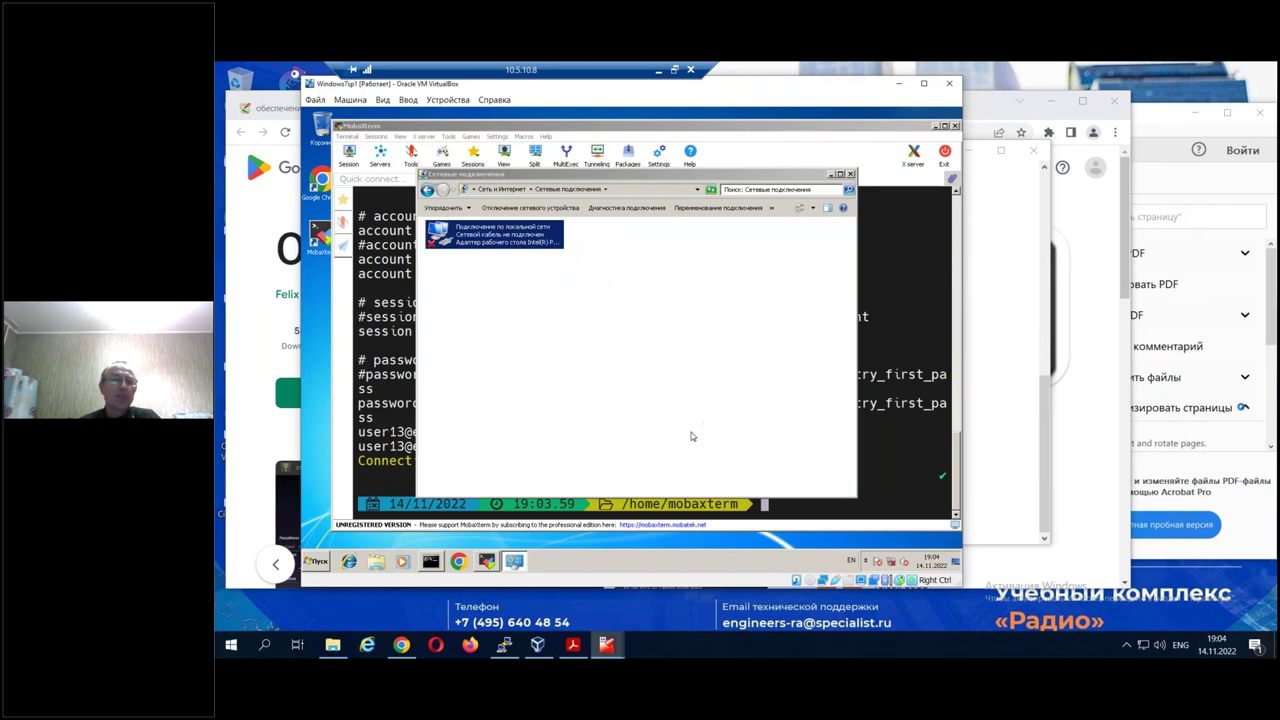
Run ping ya.ru in the MobaXterm terminal and stop it after the replies
left_click(893, 428)
type("ping ")
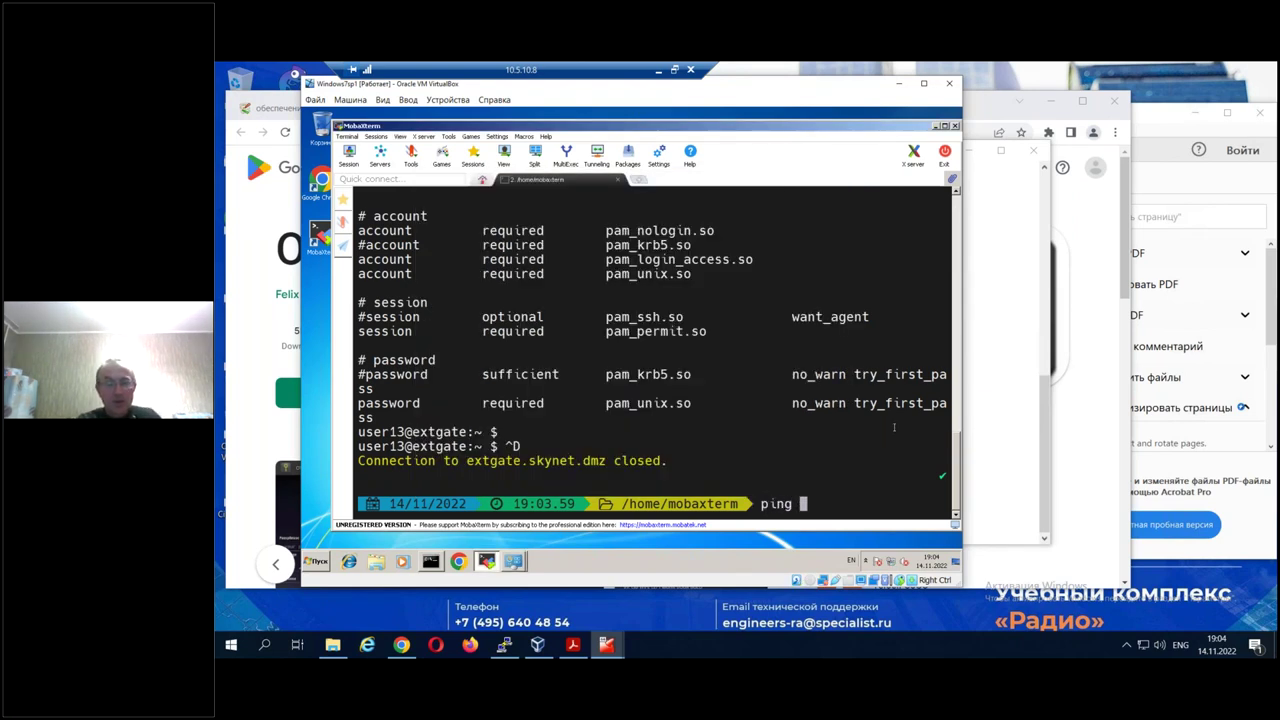
type("ya.ru")
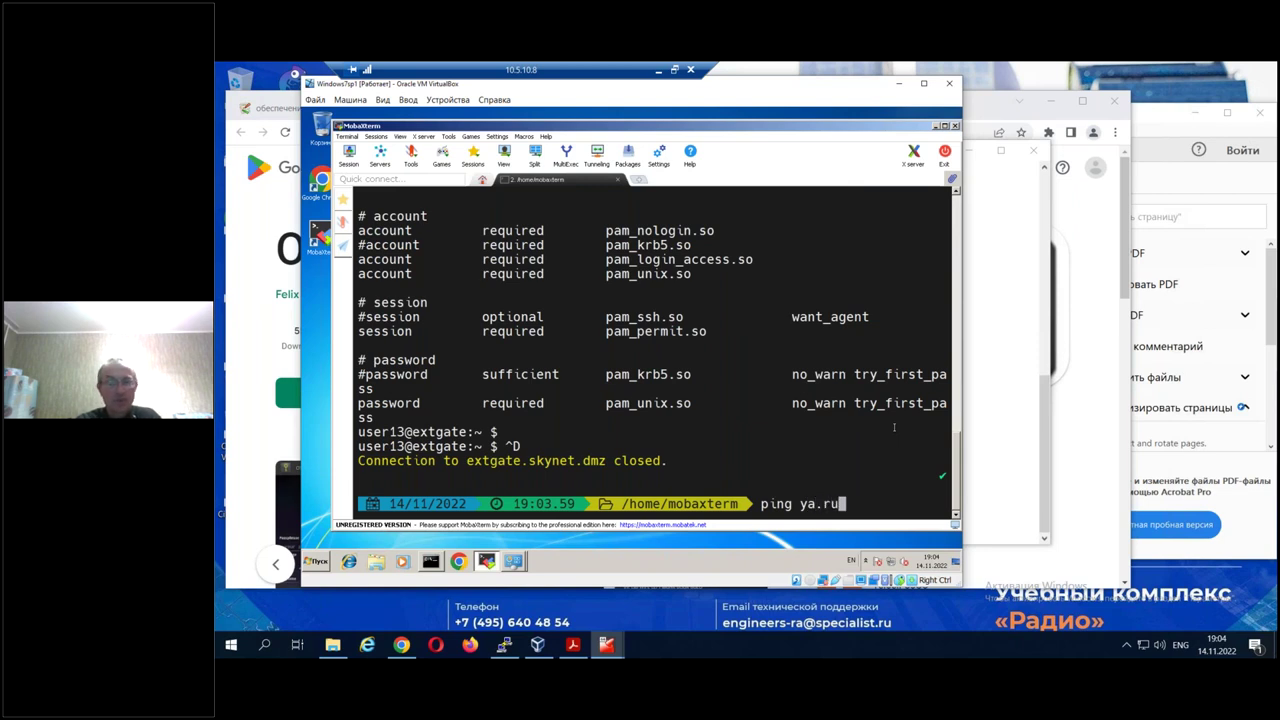
key("Return")
key("ctrl+c")
type("\\")
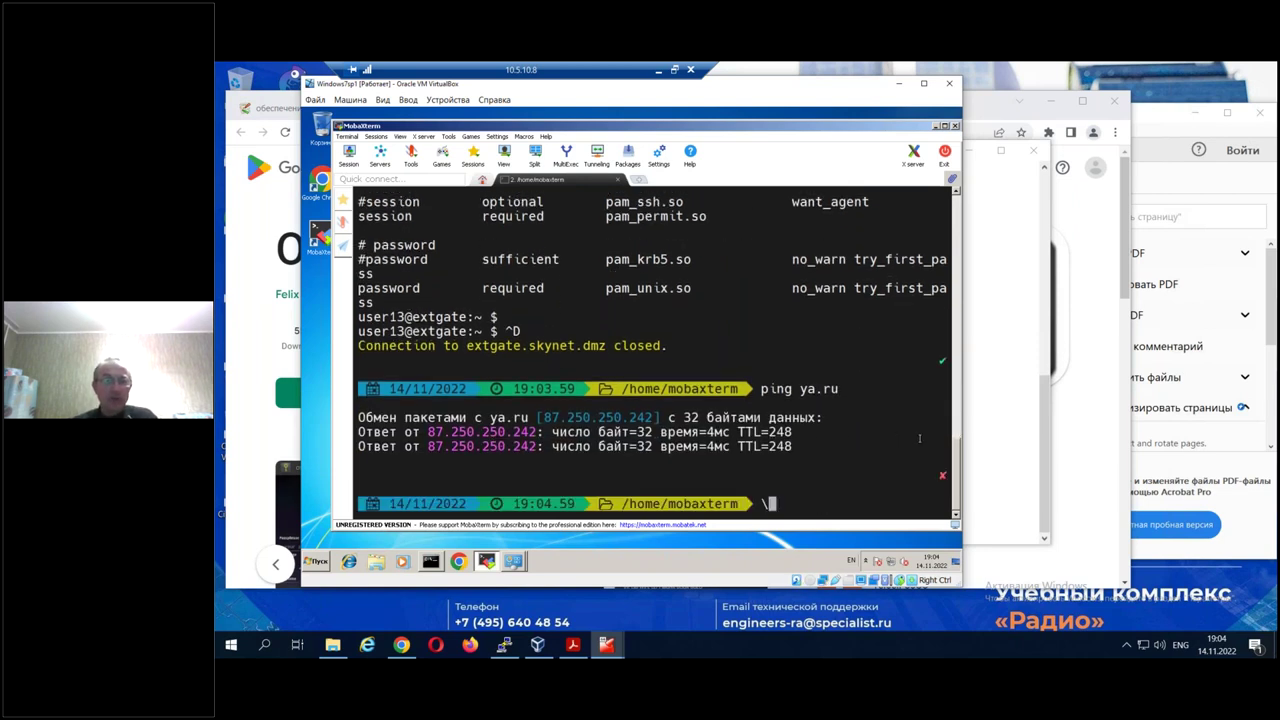
key("BackSpace")
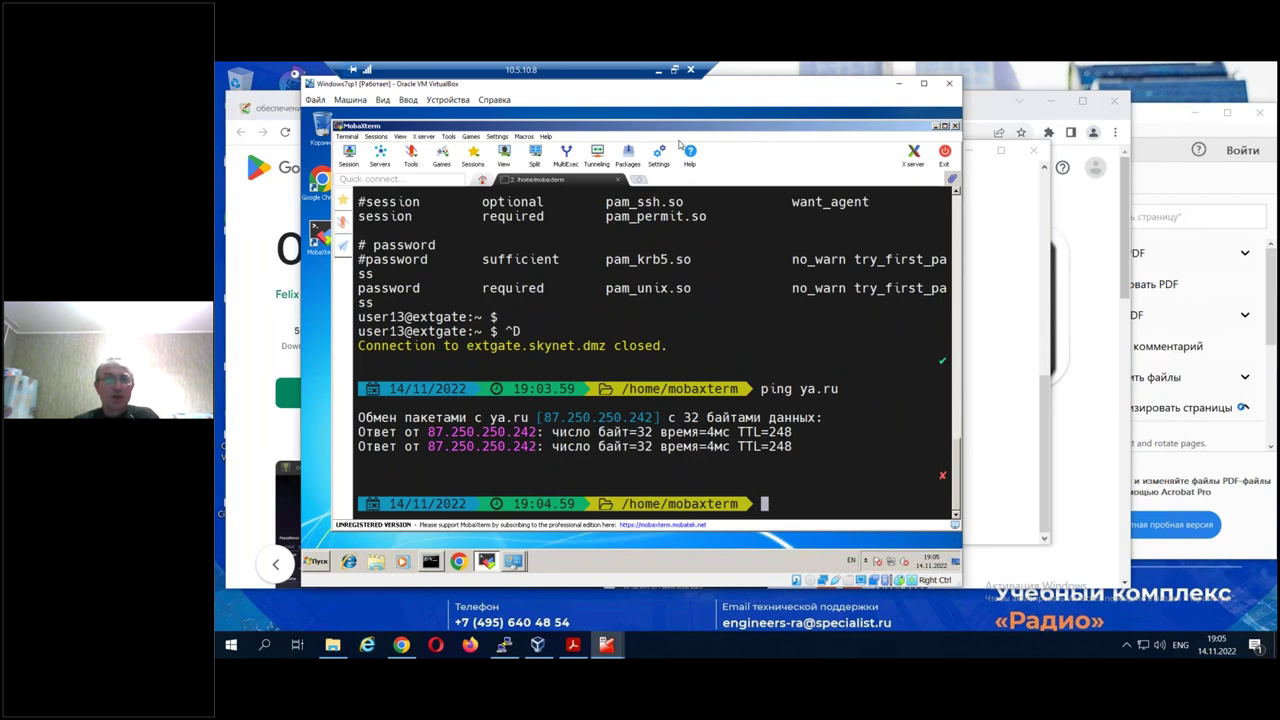
In Computer's Remote settings, allow Remote Desktop connections from computers running any version
left_click(320, 568)
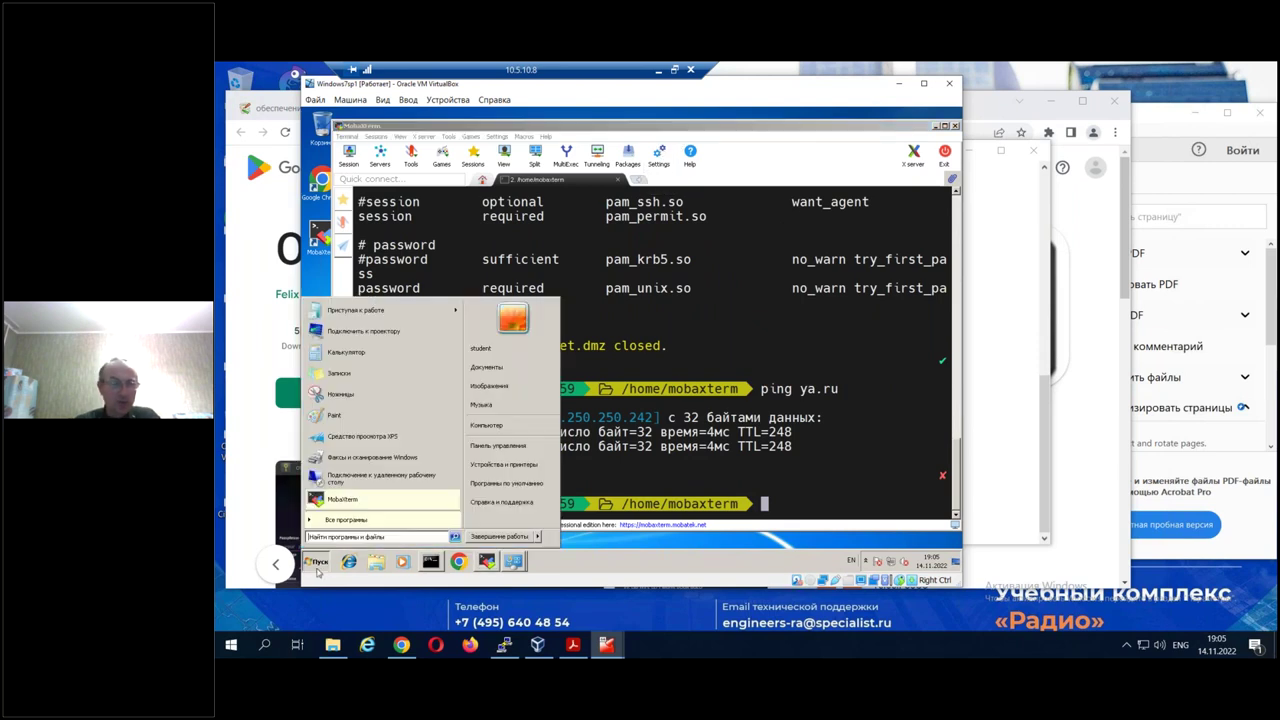
right_click(524, 430)
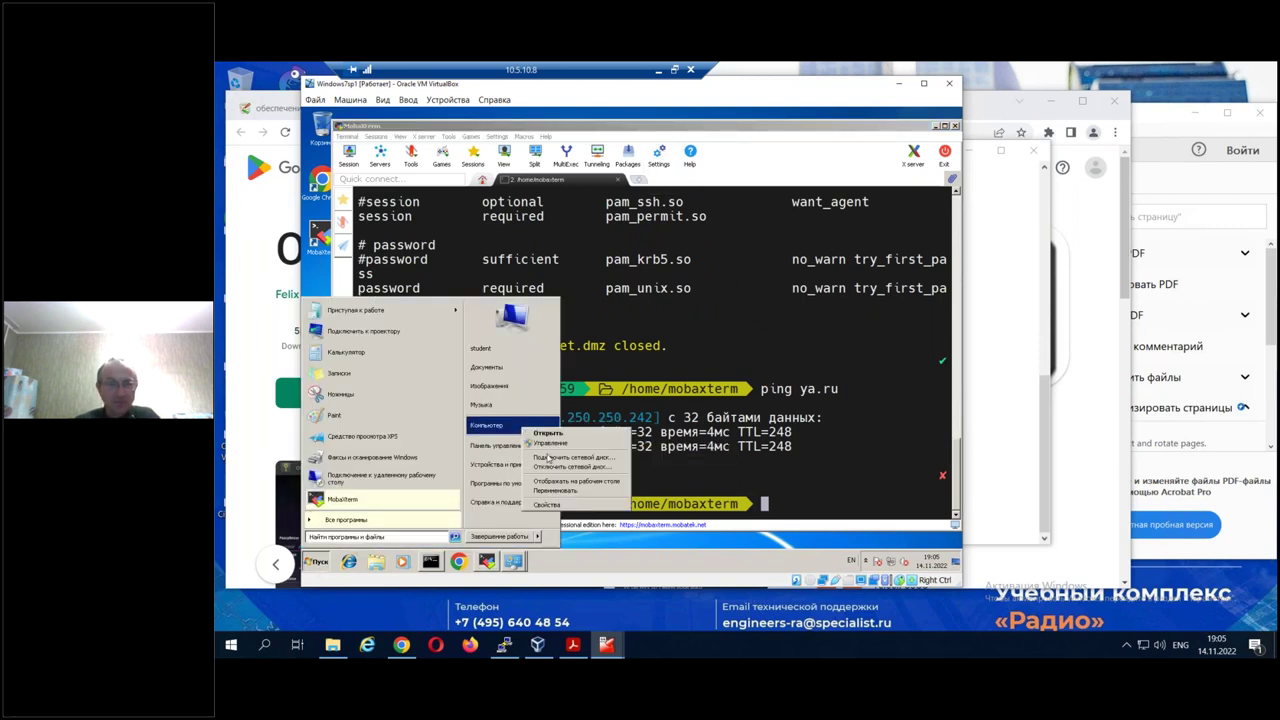
left_click(574, 506)
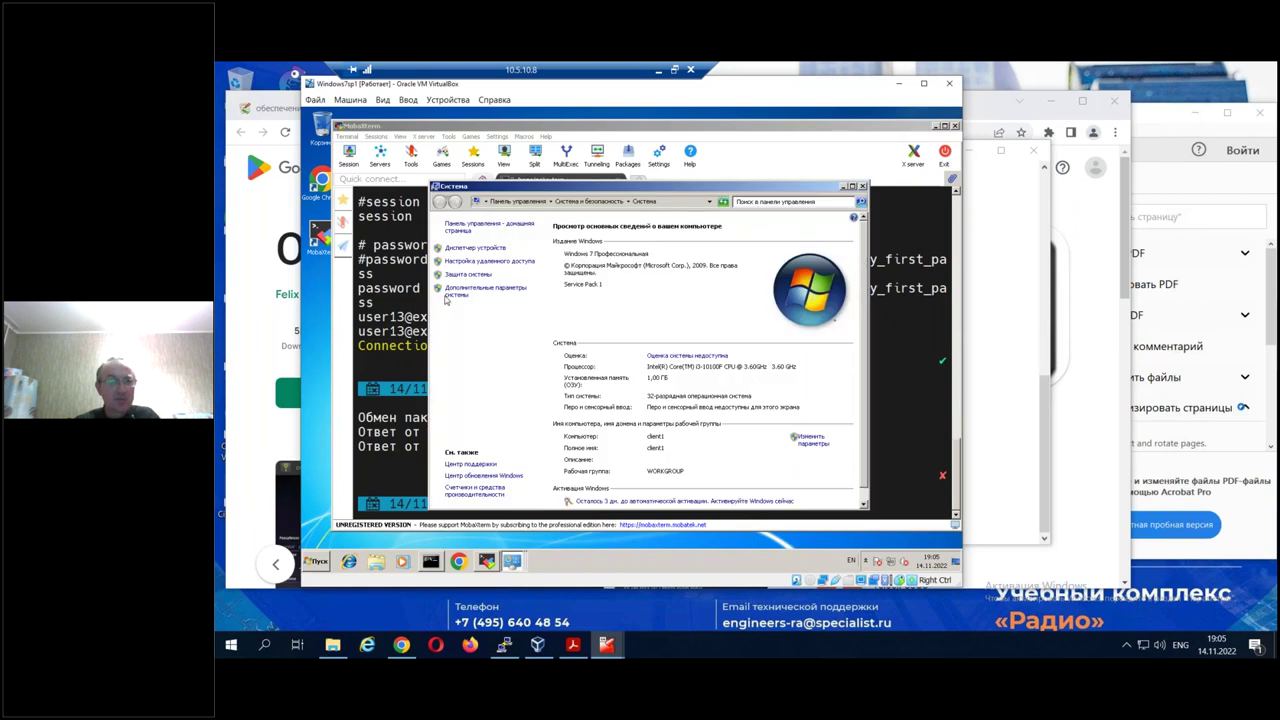
left_click(480, 265)
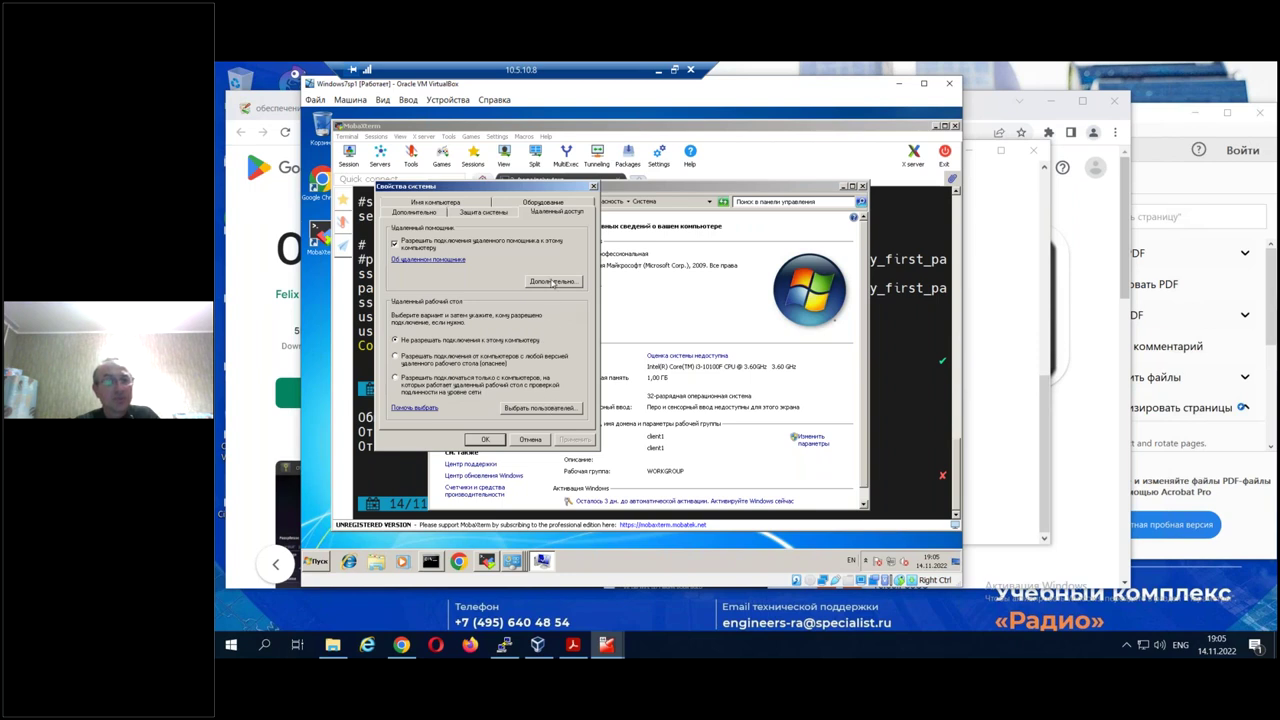
left_click(452, 362)
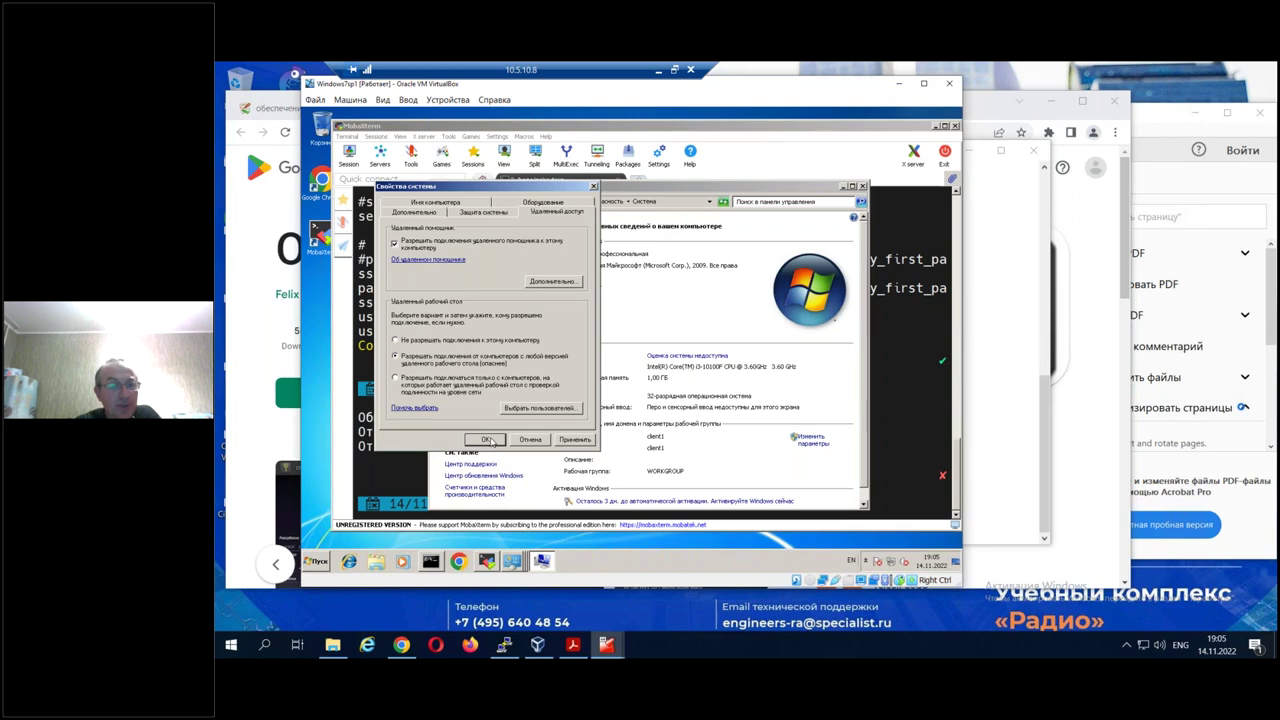
left_click(485, 440)
left_click(316, 561)
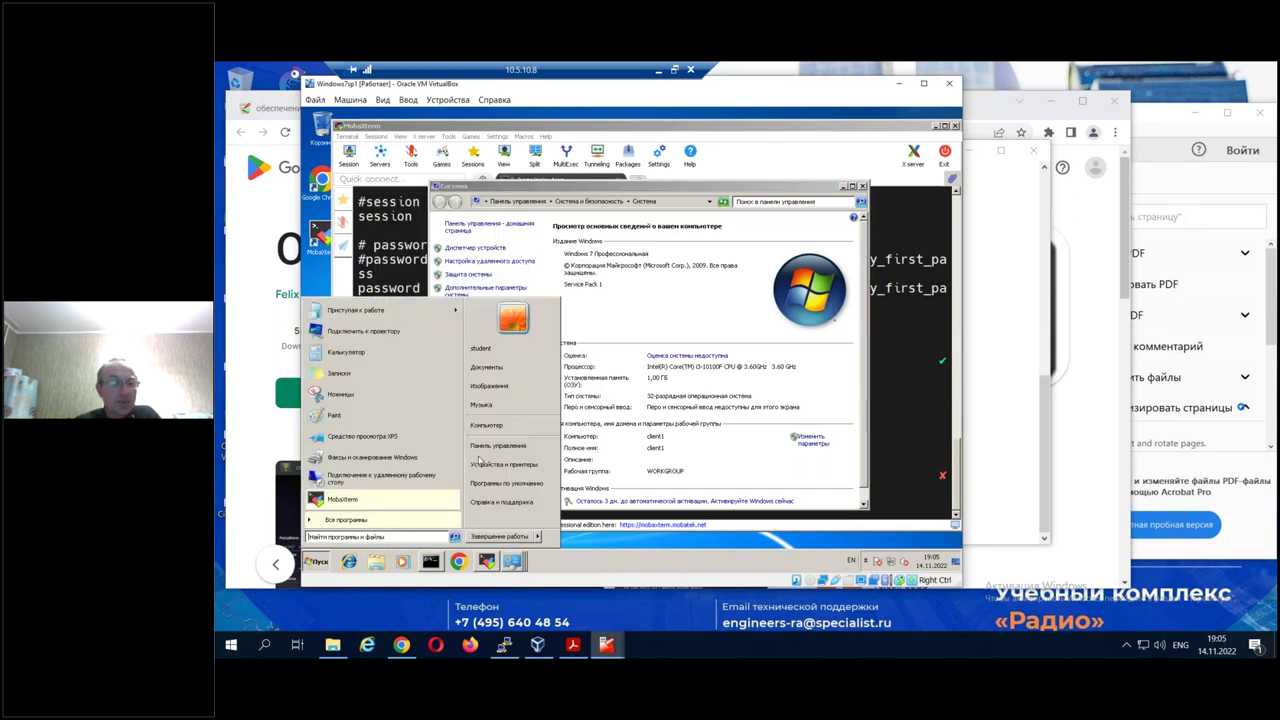
Go to Control Panel > User Accounts and start creating a password for the account
left_click(497, 454)
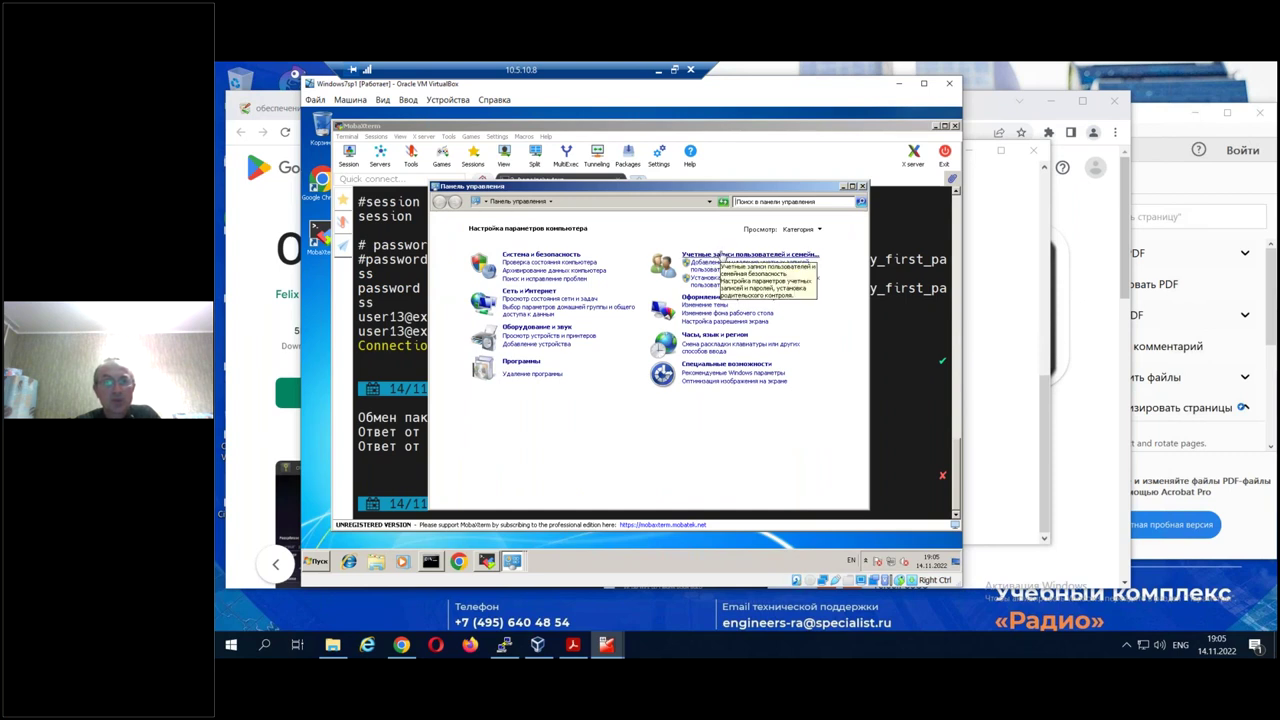
left_click(721, 255)
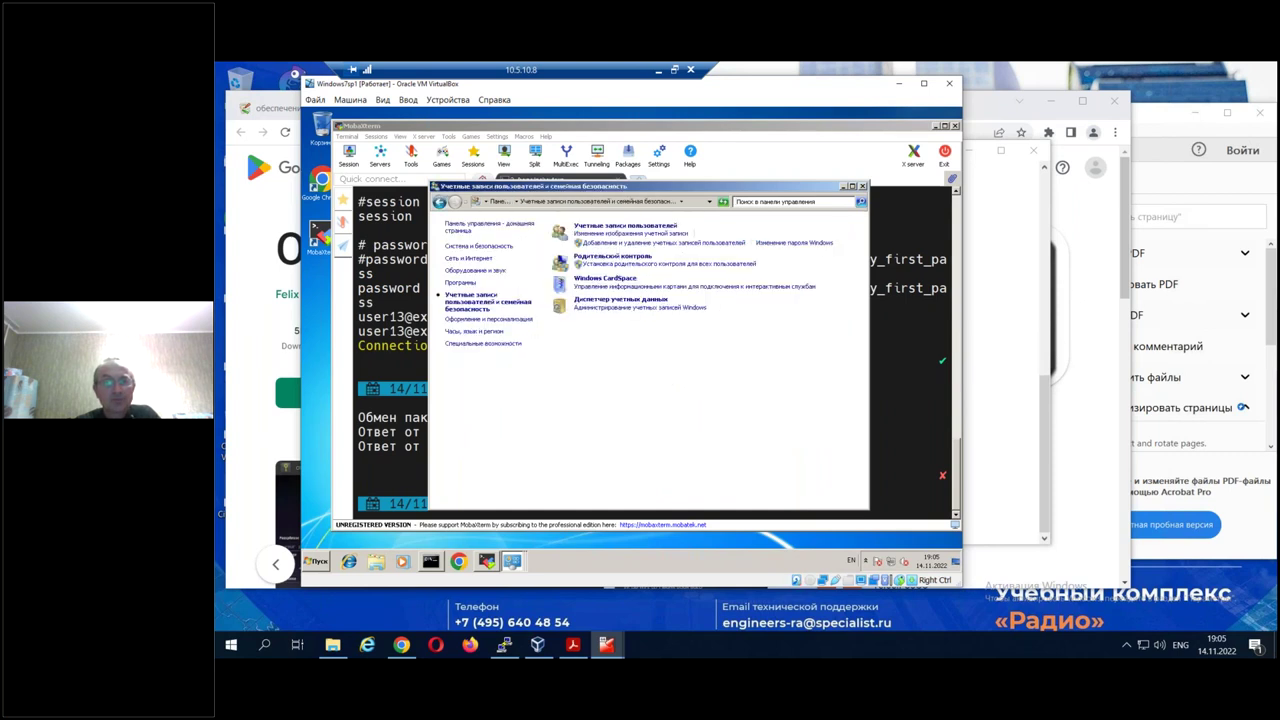
left_click(640, 231)
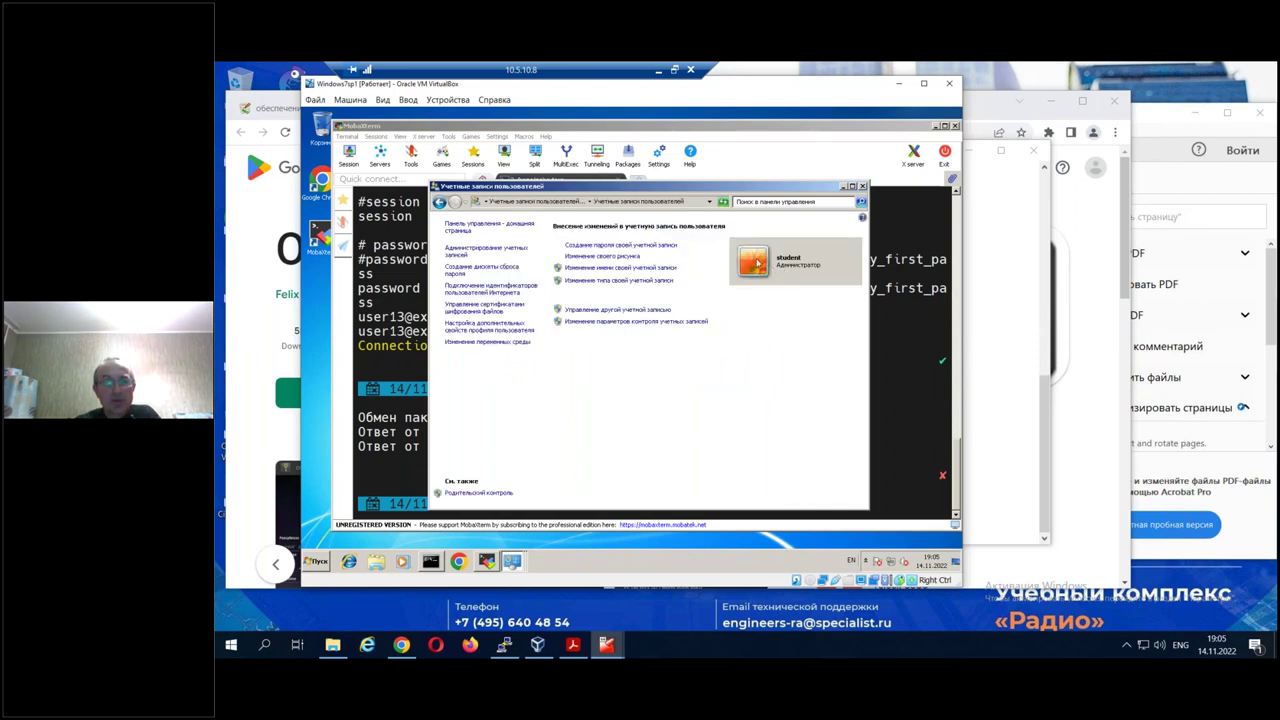
left_click(621, 245)
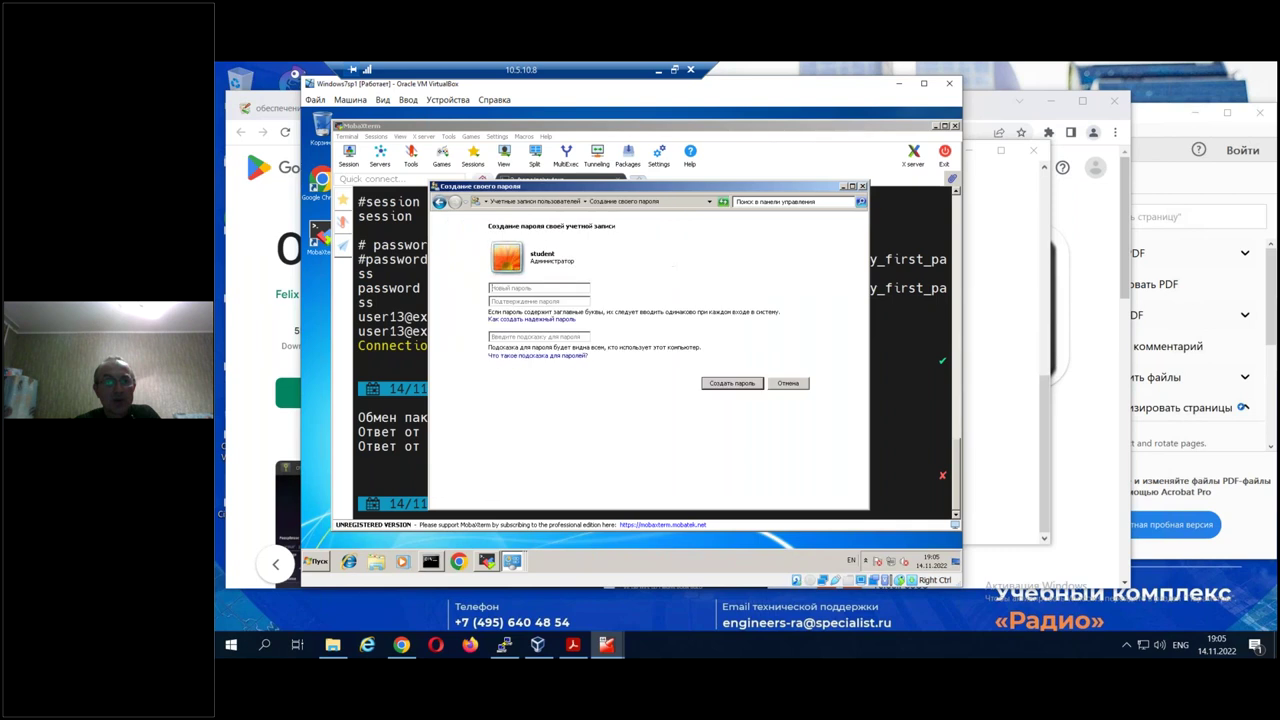
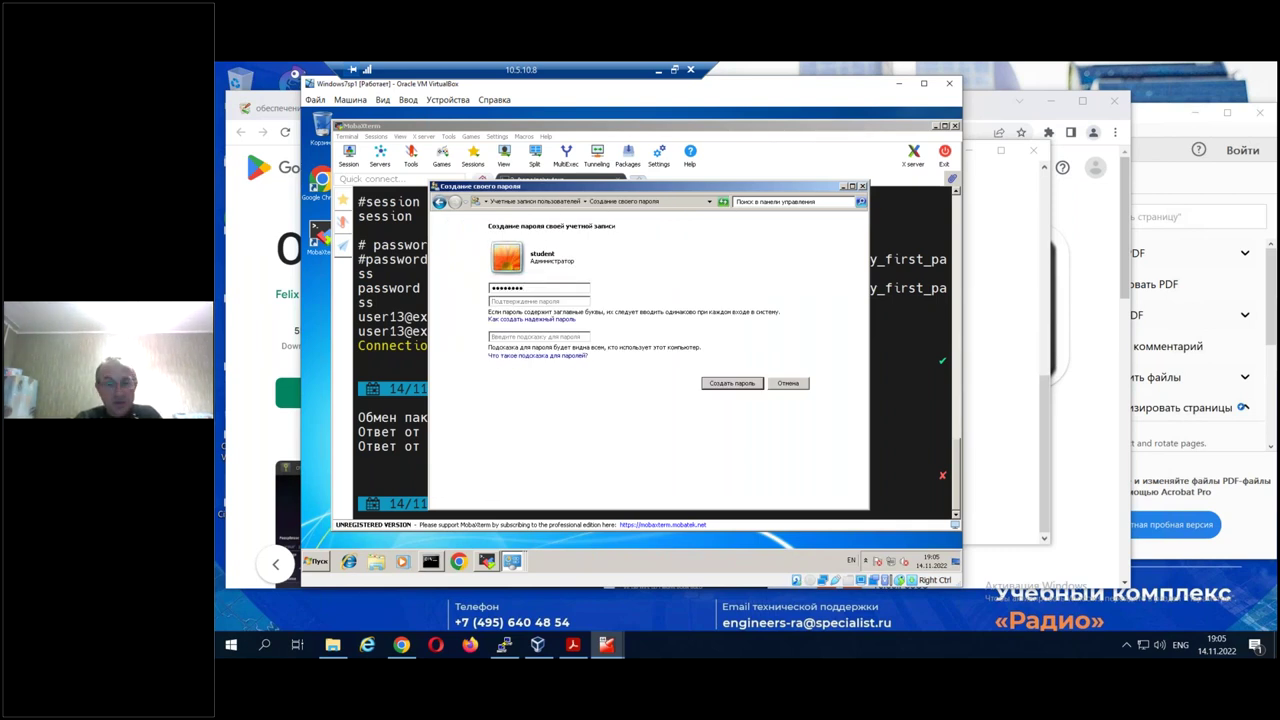
Enter and confirm the account password, add a hint, create it, and minimize the VM
key("Tab")
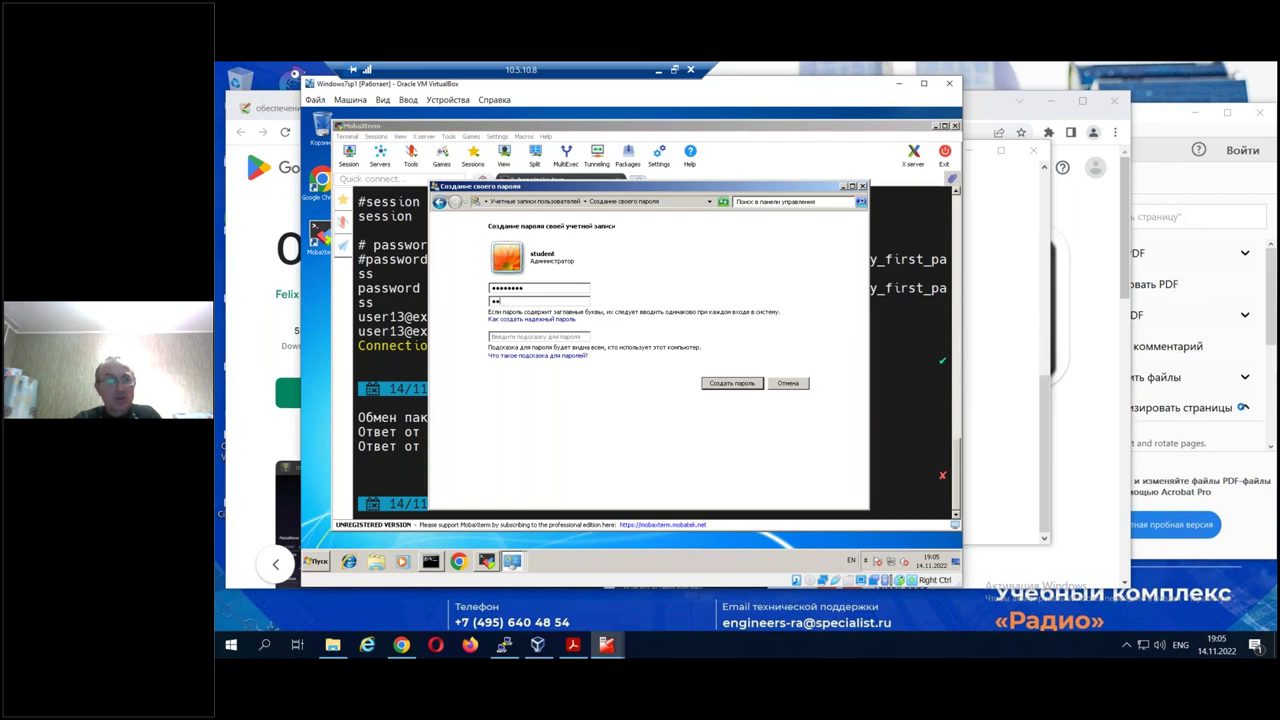
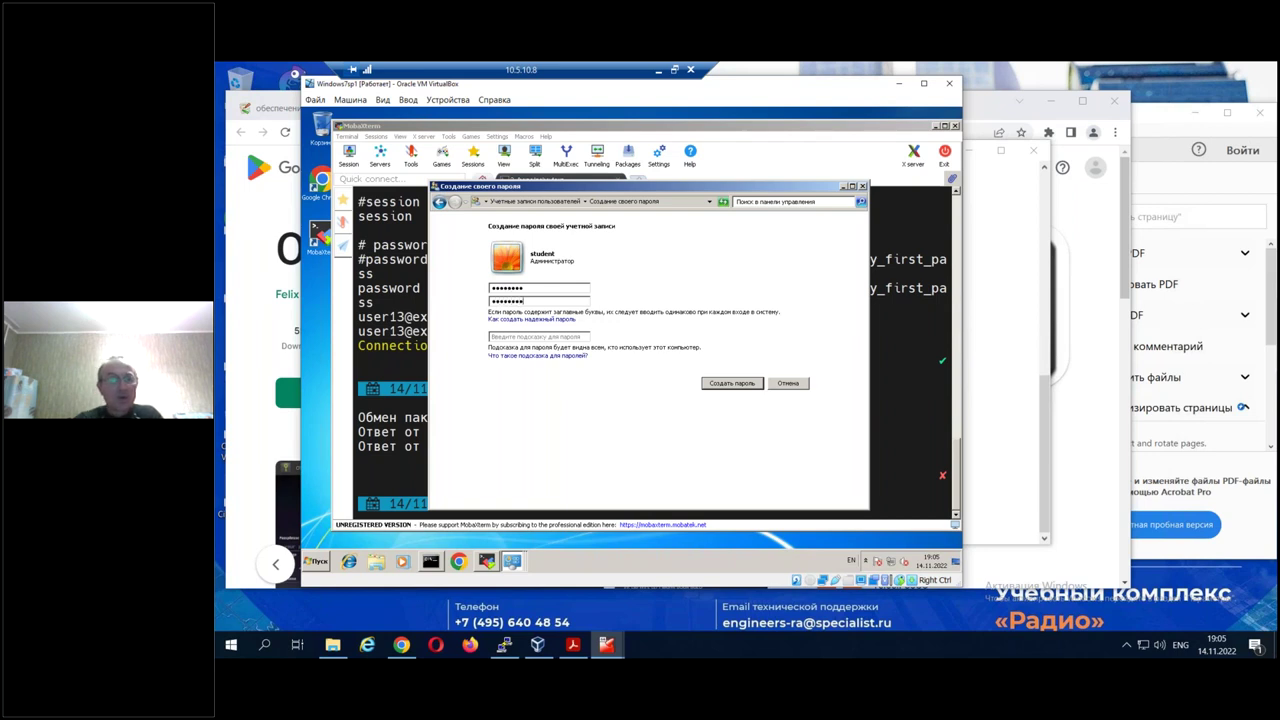
left_click(527, 337)
type("password")
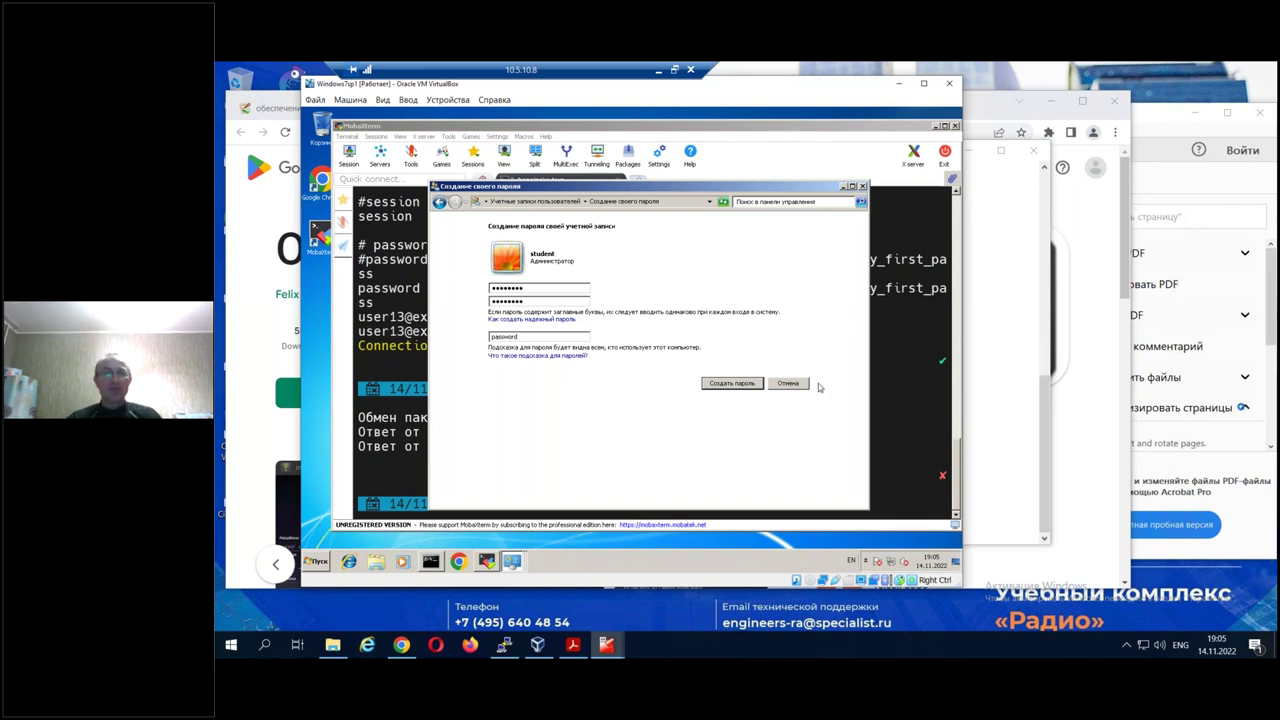
left_click(748, 386)
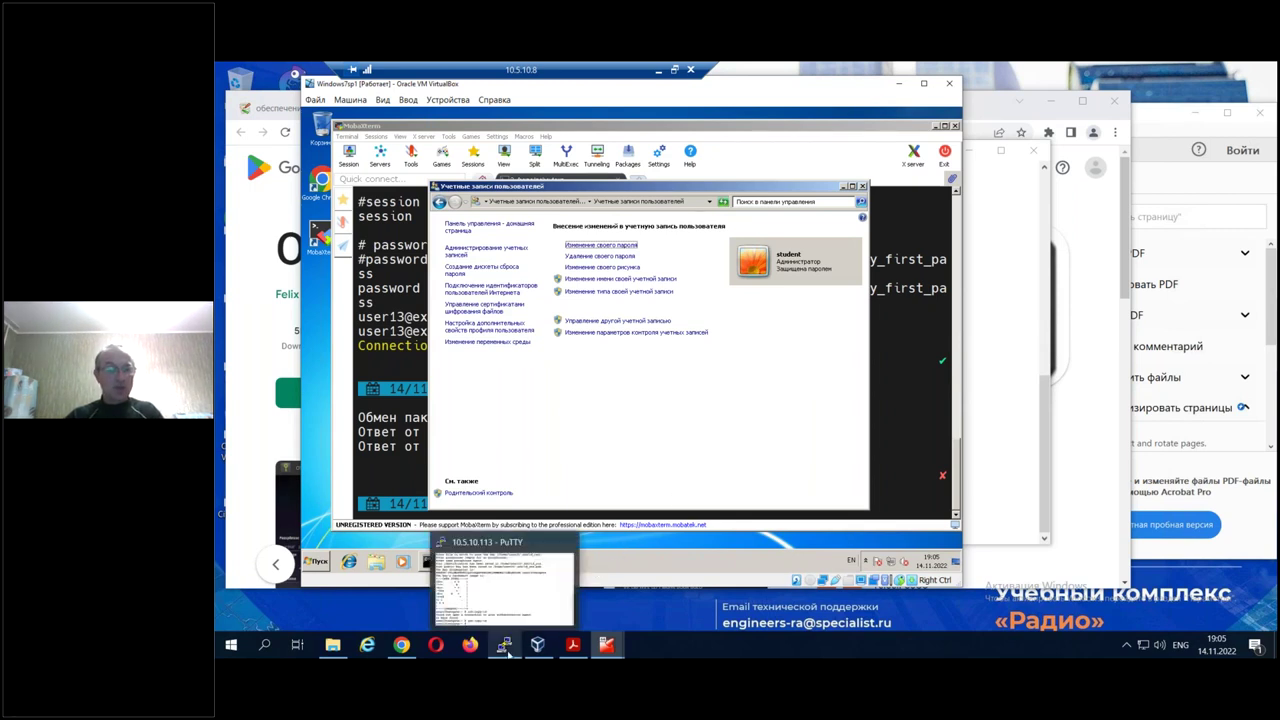
left_click(900, 85)
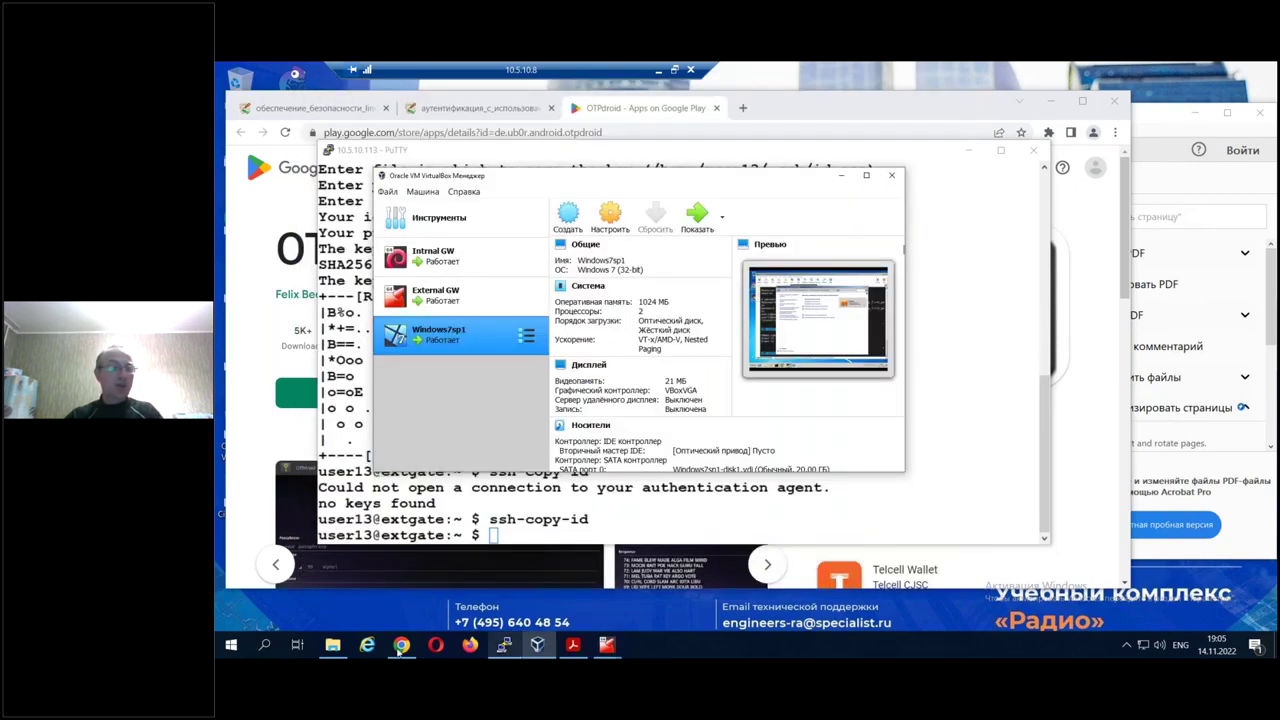
Launch Remote Desktop Connection by searching the host Start menu in Russian
left_click(231, 646)
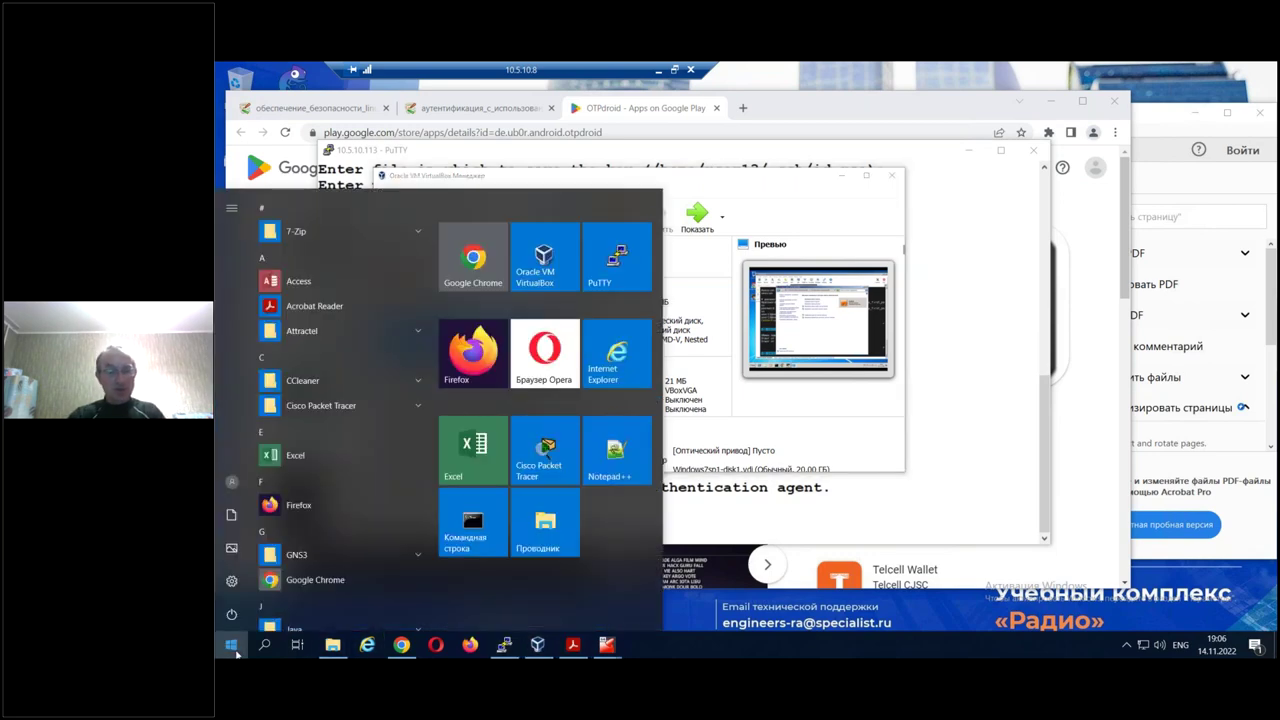
type("ad")
key("BackSpace")
key("BackSpace")
type("elf")
key("BackSpace")
key("BackSpace")
key("BackSpace")
key("alt+shift")
type("уда")
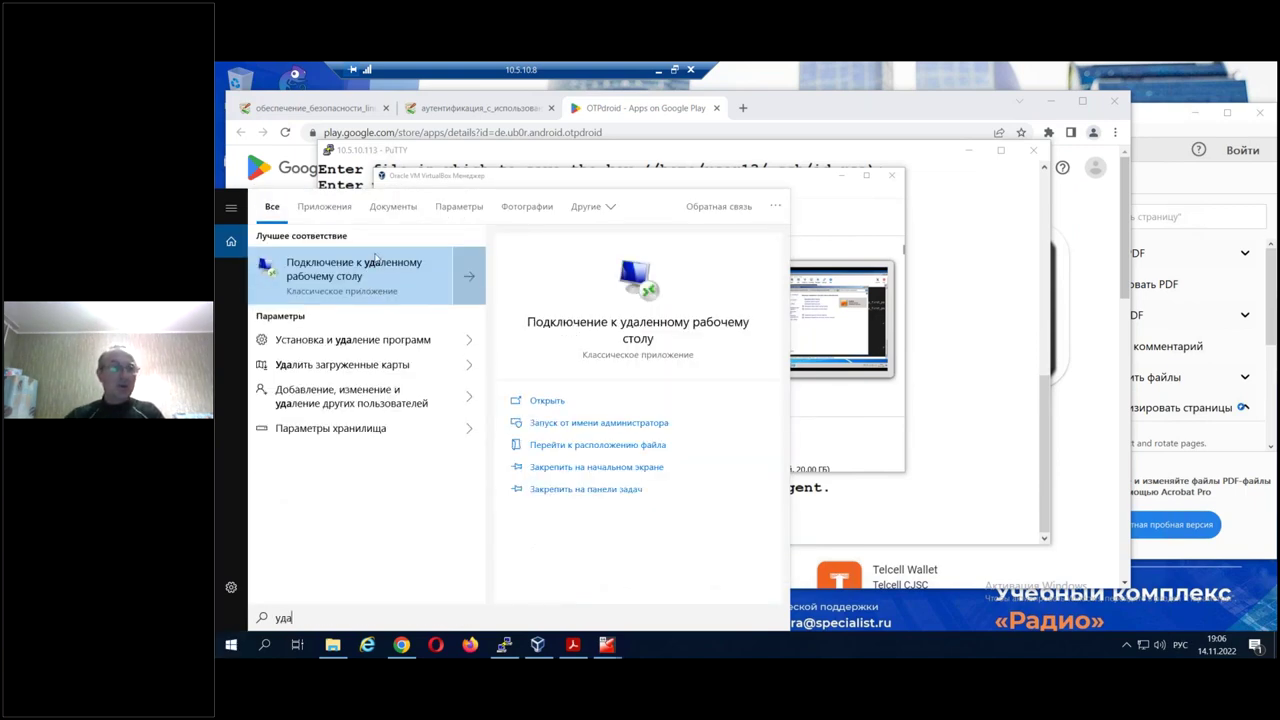
key("Return")
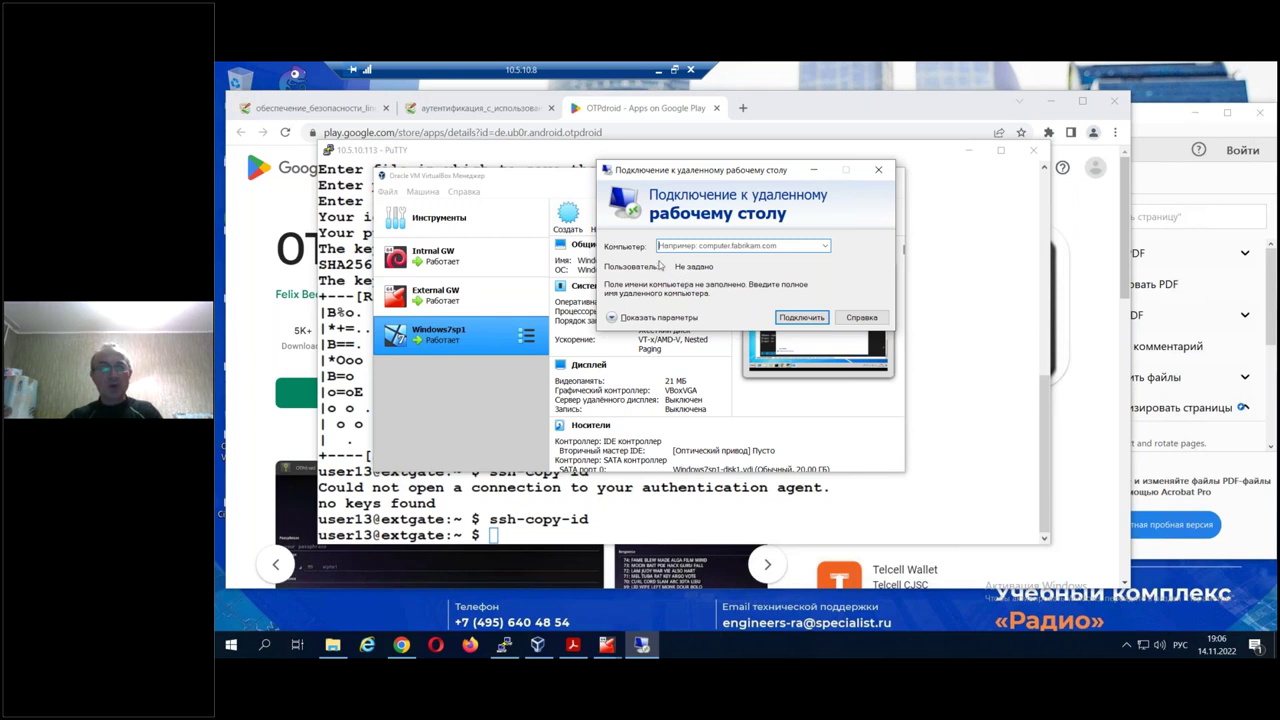
Enter 10.100.100.31 as the computer address, then bring the PuTTY terminal forward
type("1")
key("BackSpace")
type(".1")
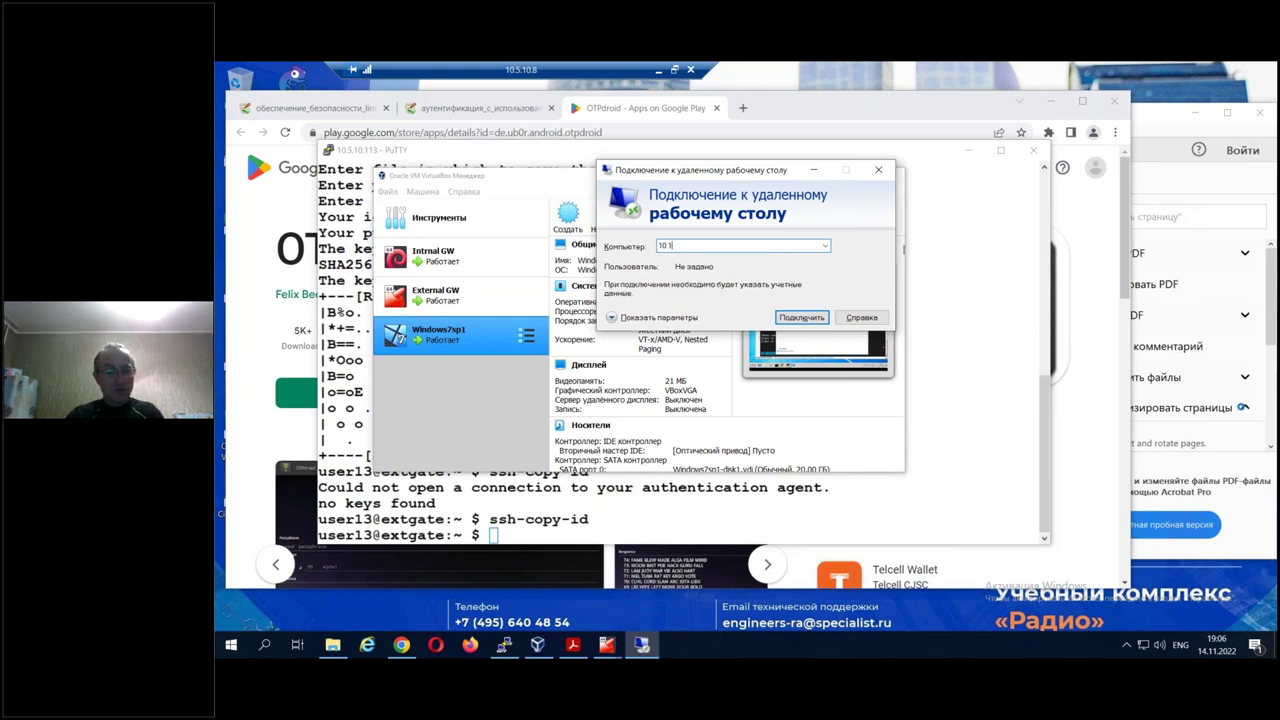
type("00.100")
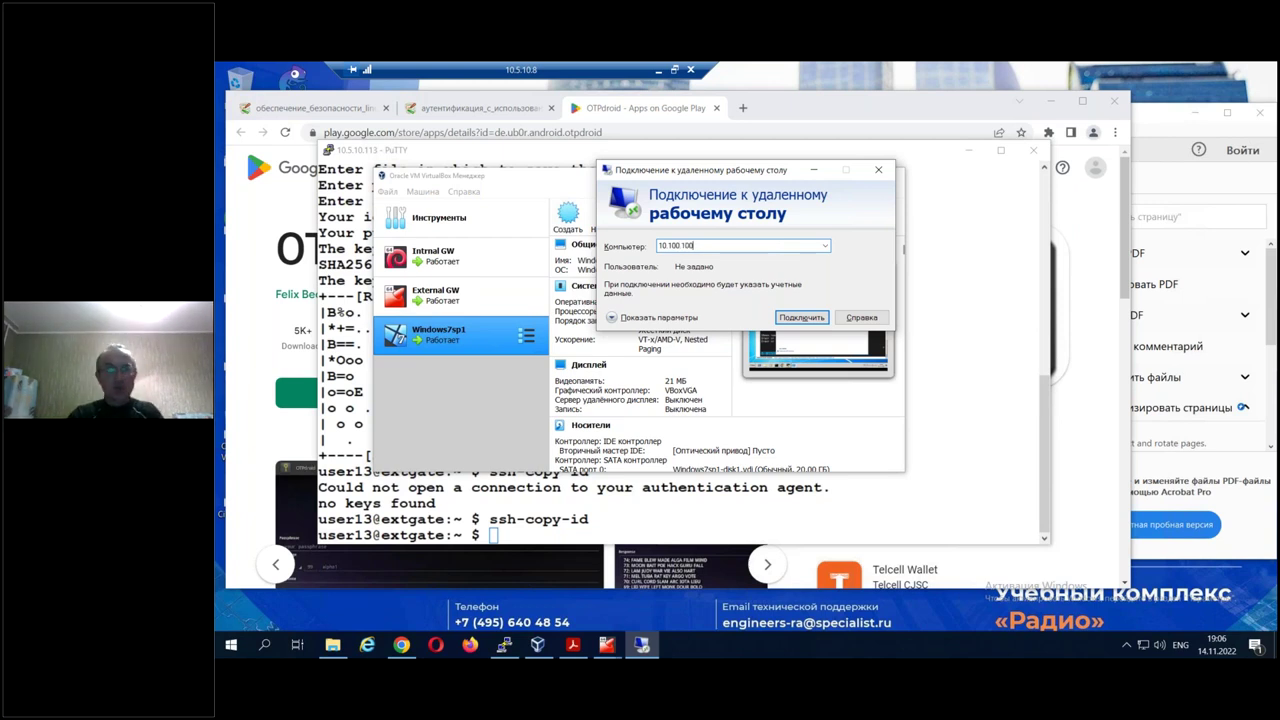
type(".31")
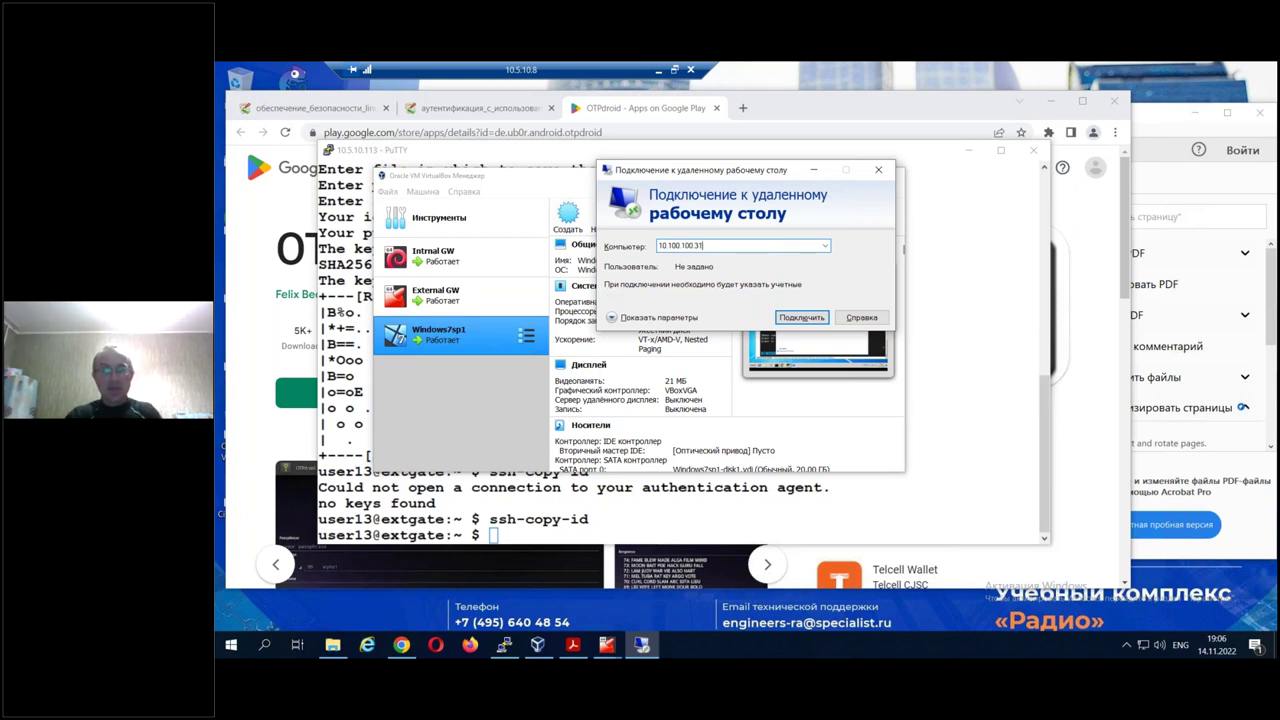
double_click(744, 246)
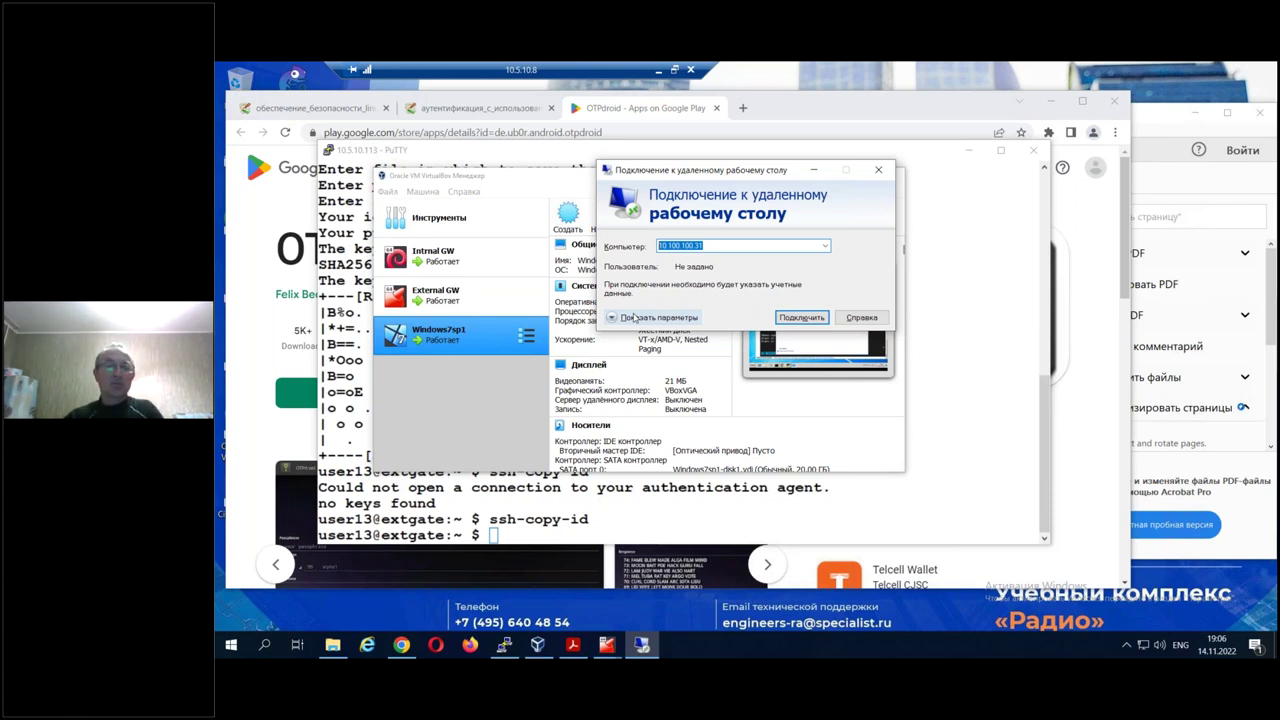
left_click(505, 648)
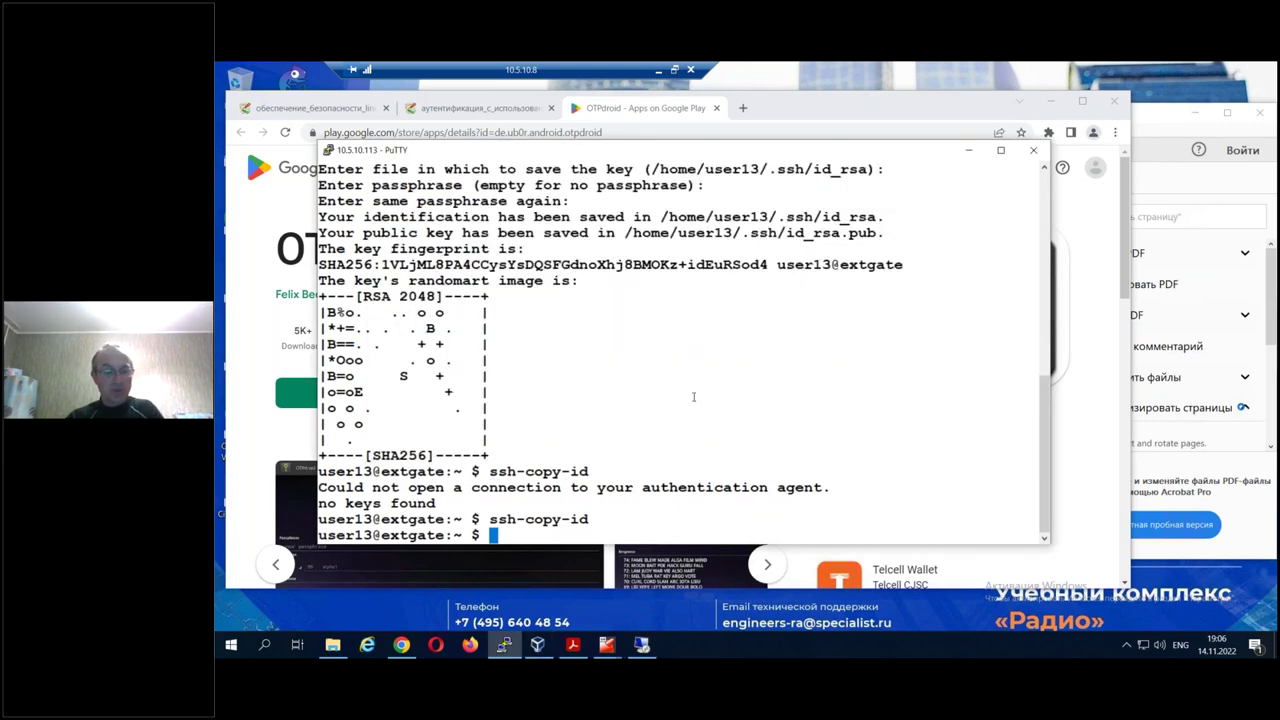
left_click(505, 646)
Load the saved extgate session in a new PuTTY Configuration window
right_click(505, 645)
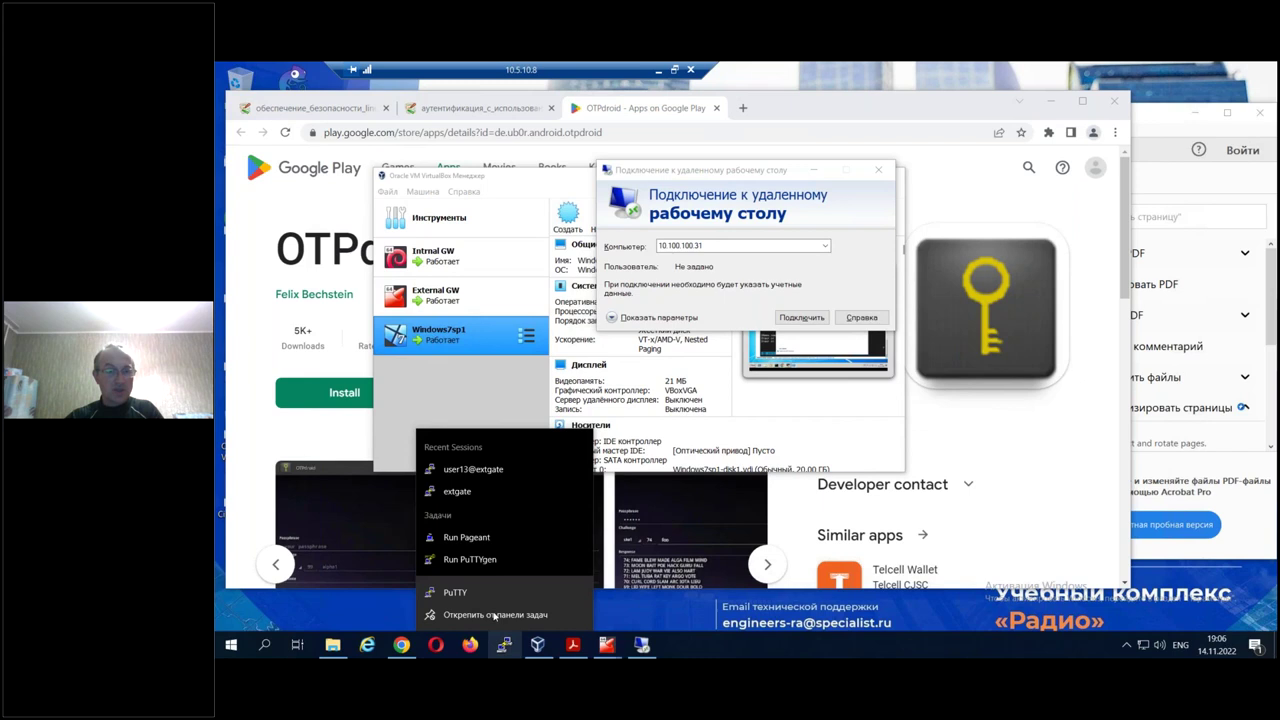
left_click(455, 592)
left_click(770, 391)
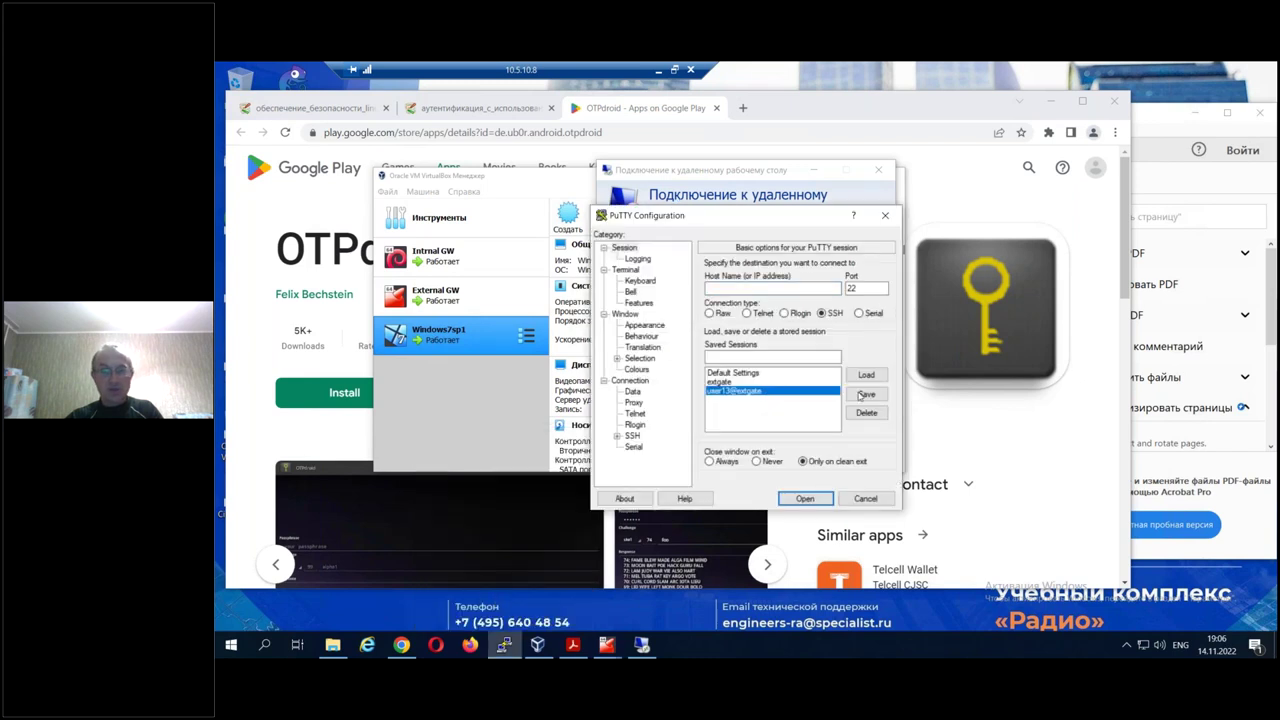
left_click(867, 375)
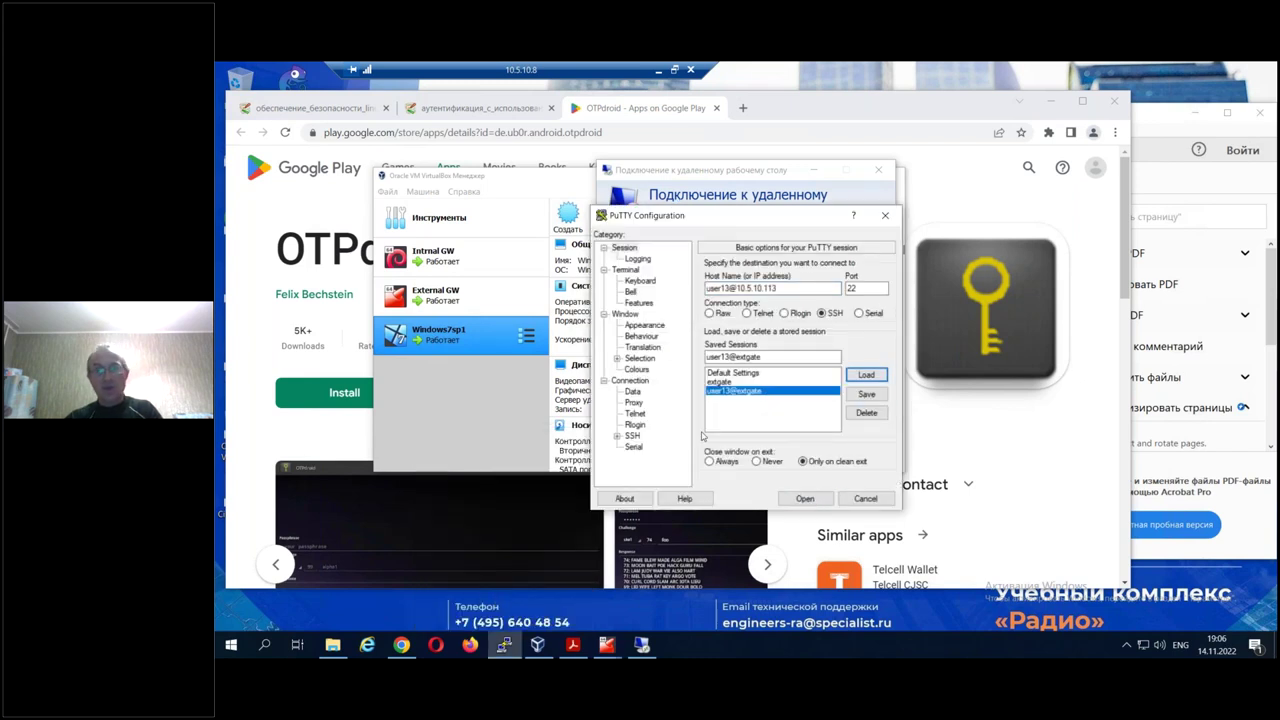
Highlight the gateway address 10.5.10.113 in Host Name, then show the Начальная схема.pdf diagram
left_click(729, 288)
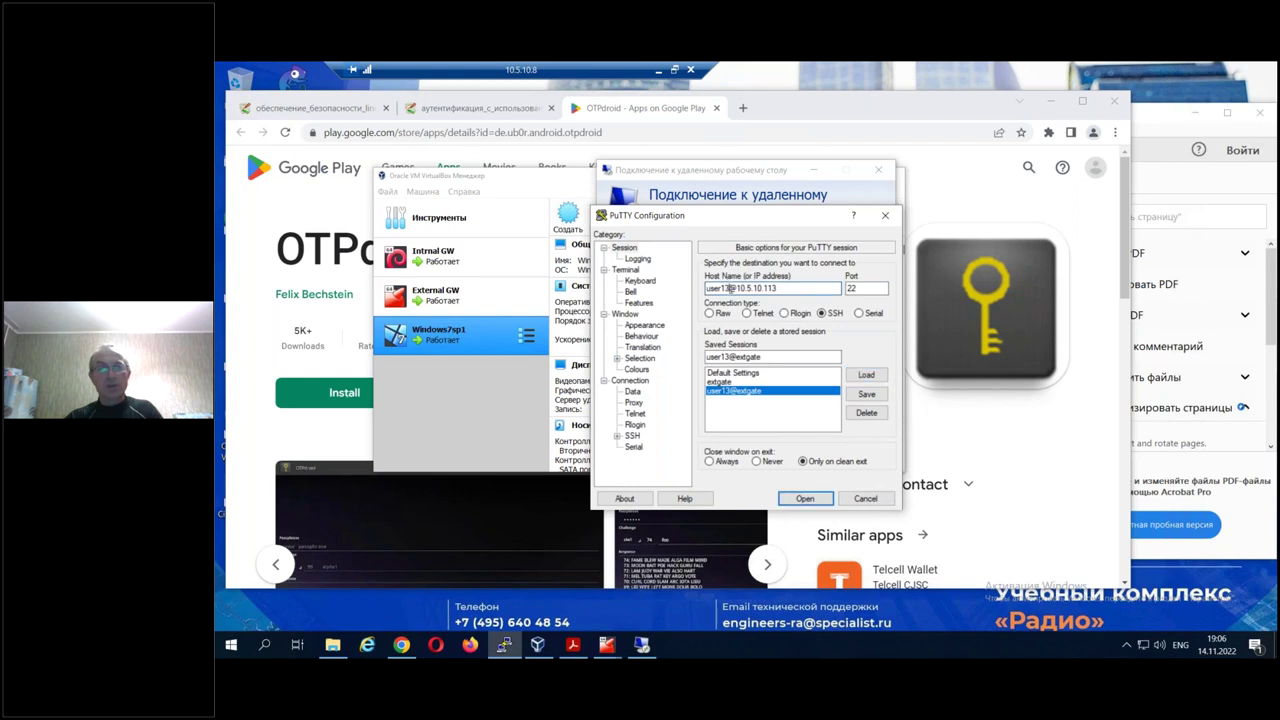
left_click_drag(737, 288, 778, 288)
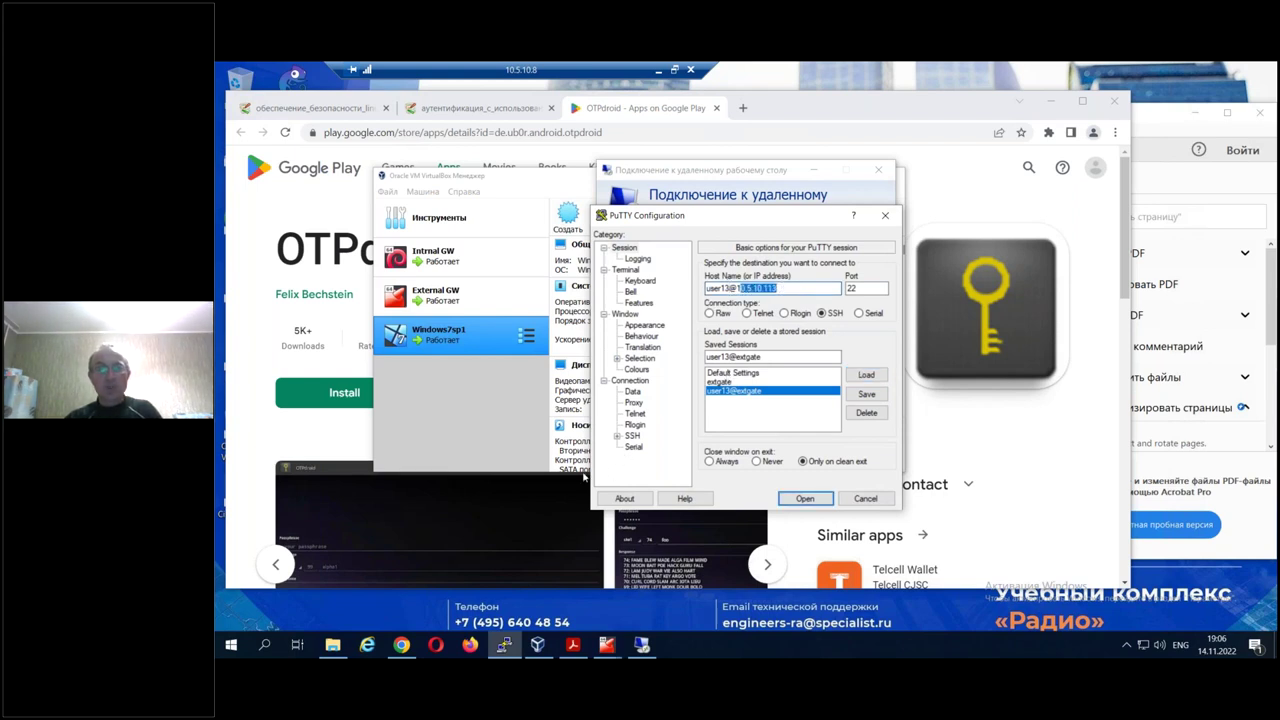
left_click(505, 648)
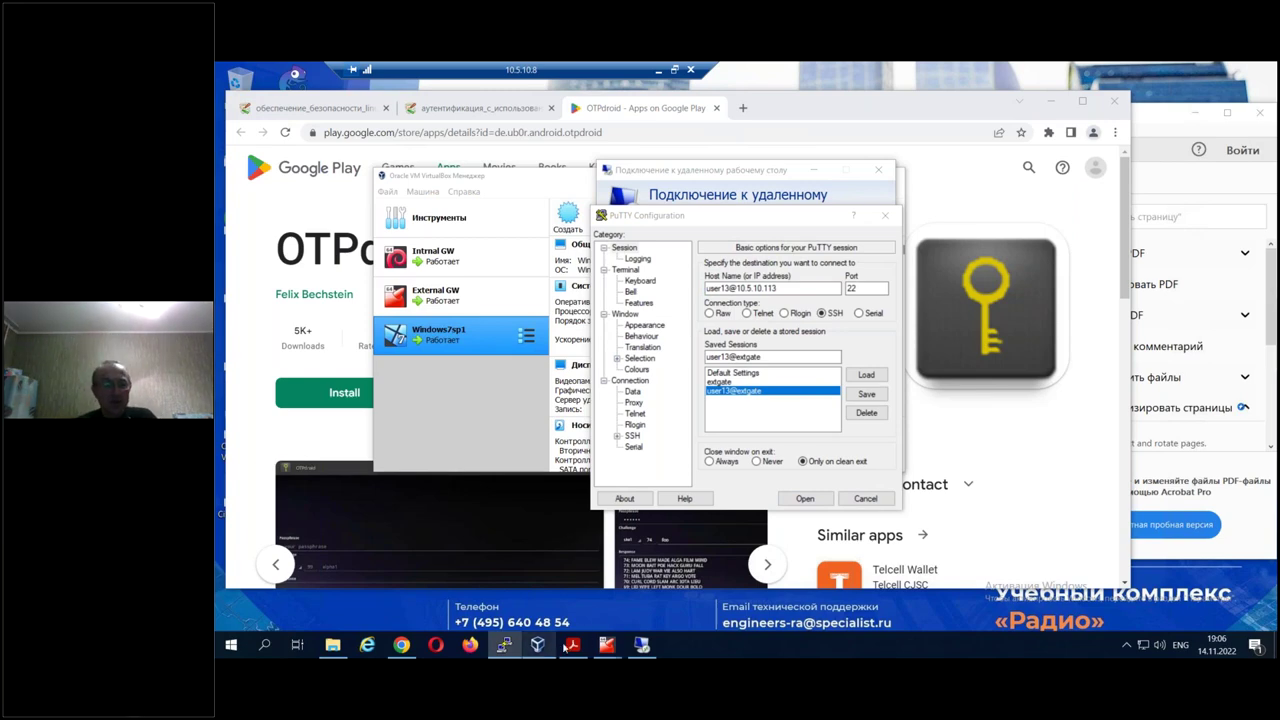
left_click(572, 645)
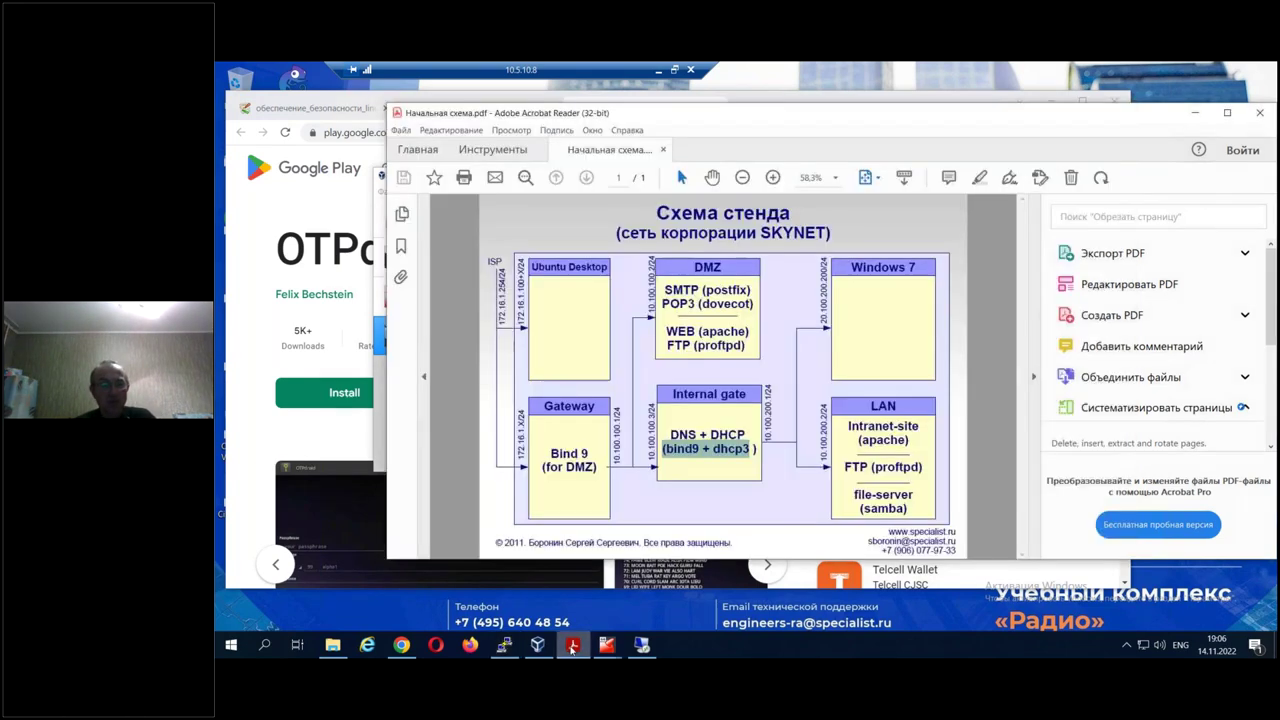
left_click(631, 455)
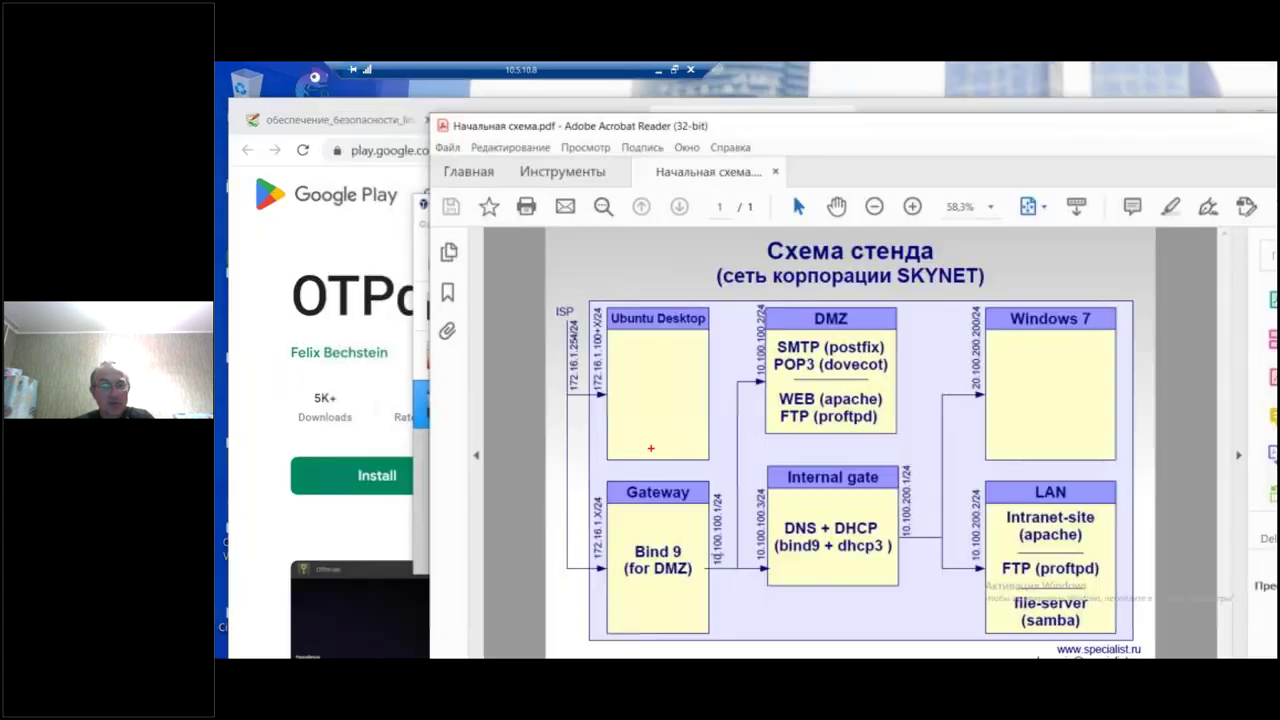
mouse_move(752, 449)
left_mouse_down()
mouse_move(722, 464)
mouse_move(758, 486)
mouse_move(742, 449)
left_mouse_up()
mouse_move(512, 420)
left_mouse_down()
mouse_move(514, 472)
mouse_move(586, 510)
mouse_move(640, 518)
left_mouse_up()
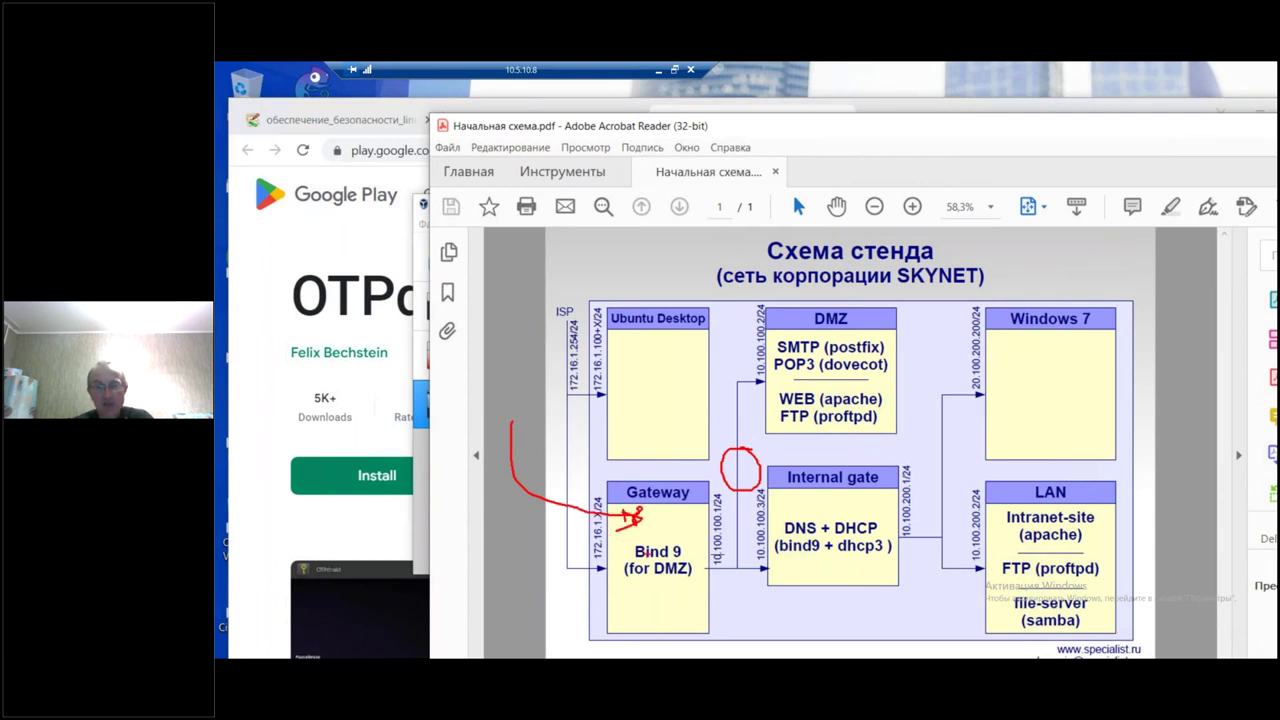
left_click_drag(699, 554, 719, 531)
left_click_drag(508, 310, 540, 312)
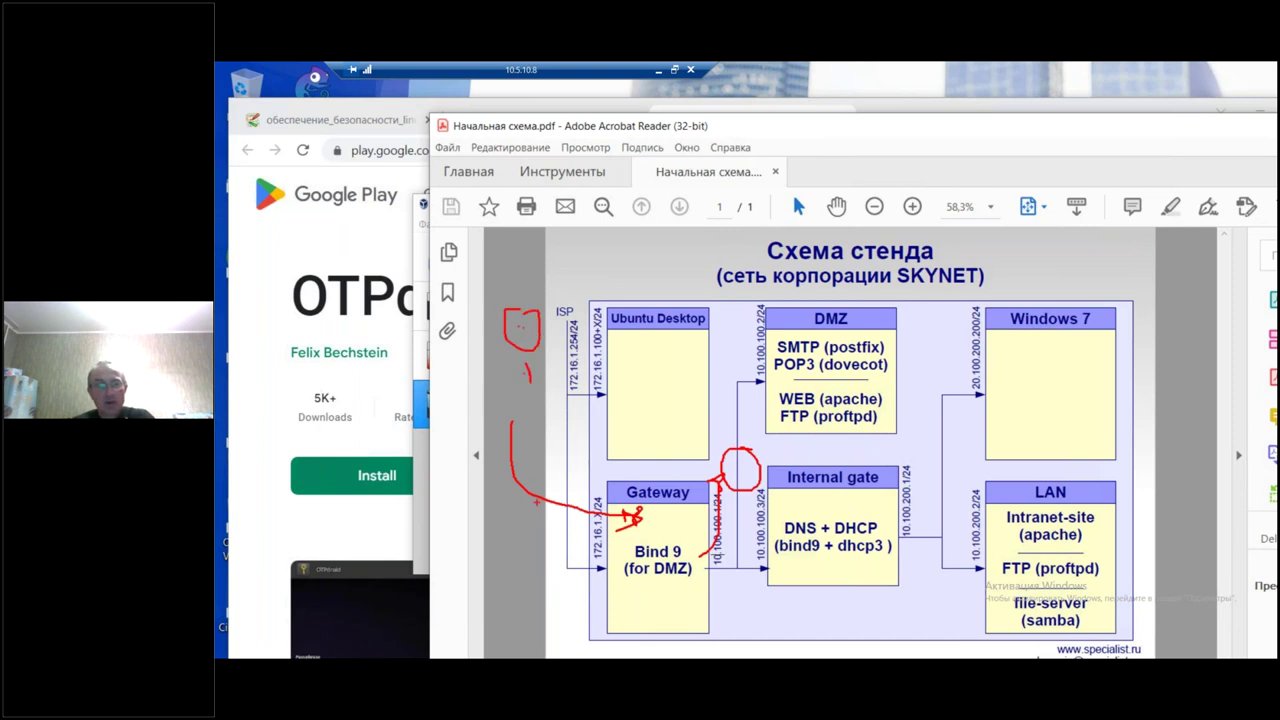
left_click_drag(512, 440, 606, 518)
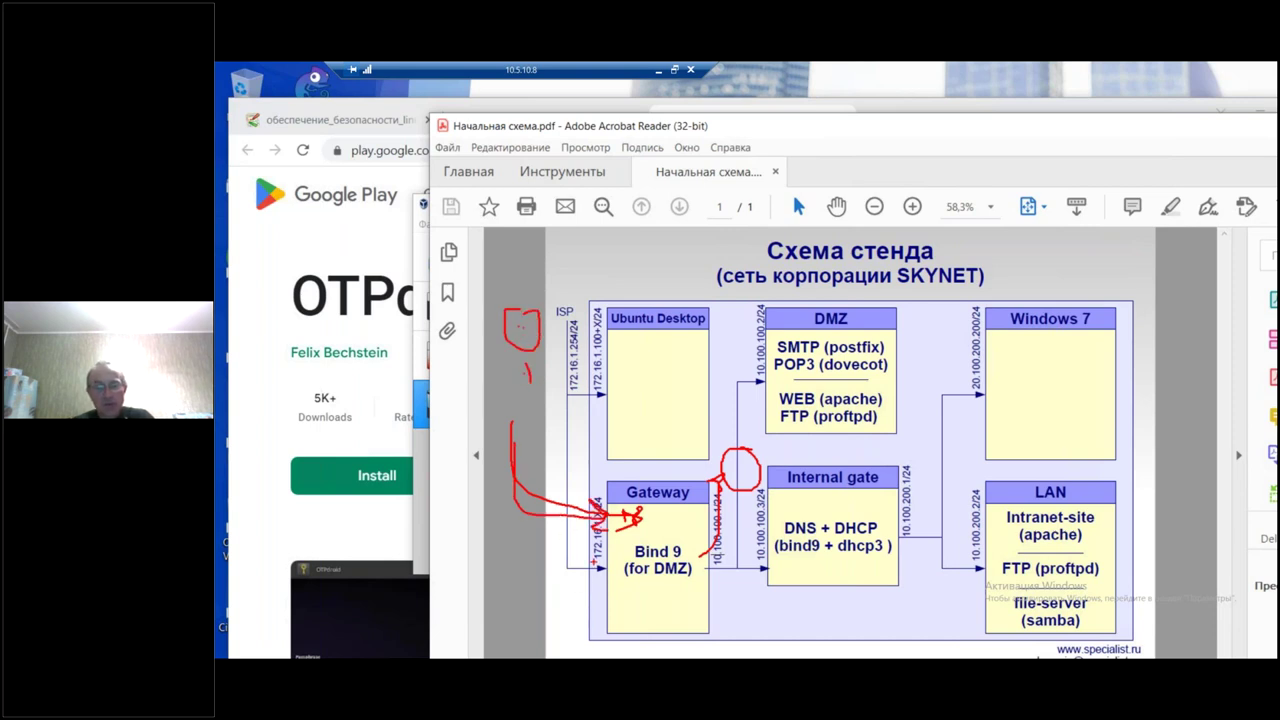
mouse_move(492, 372)
left_mouse_down()
mouse_move(492, 410)
mouse_move(568, 366)
mouse_move(537, 424)
mouse_move(522, 408)
mouse_move(570, 386)
left_mouse_up()
mouse_move(530, 406)
left_mouse_down()
mouse_move(568, 406)
mouse_move(676, 518)
mouse_move(706, 456)
mouse_move(718, 478)
left_mouse_up()
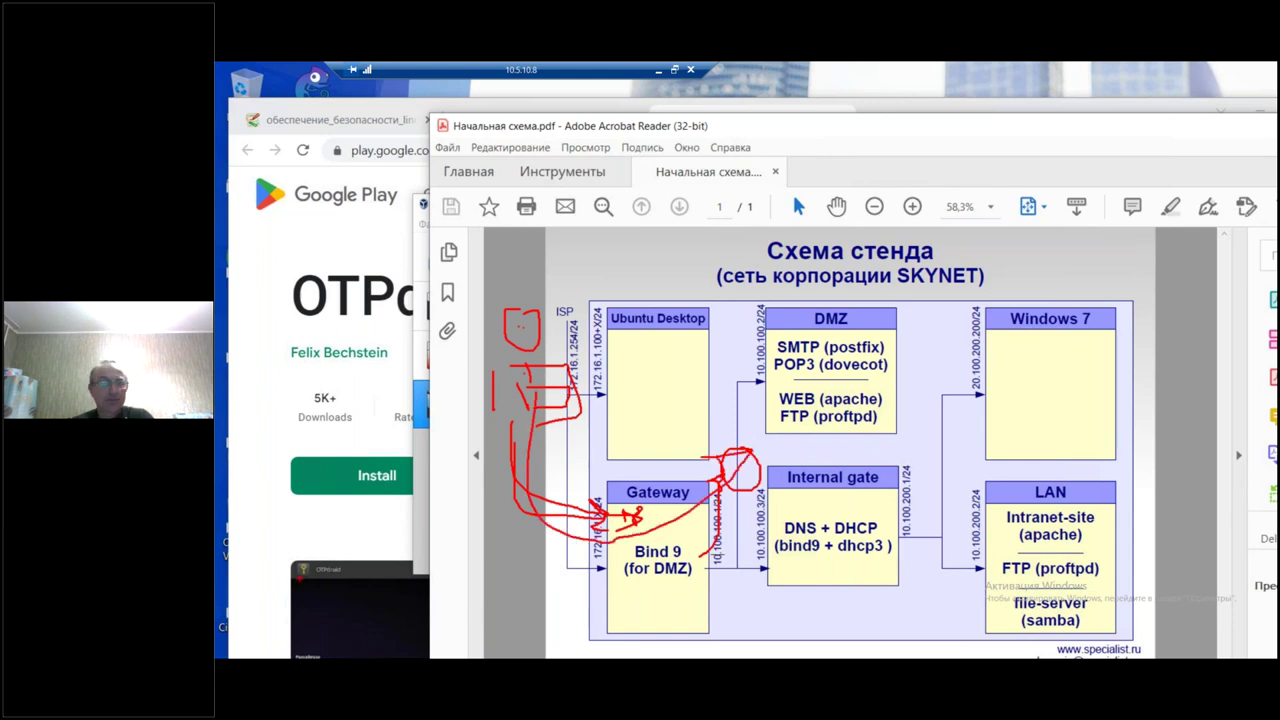
key("Escape")
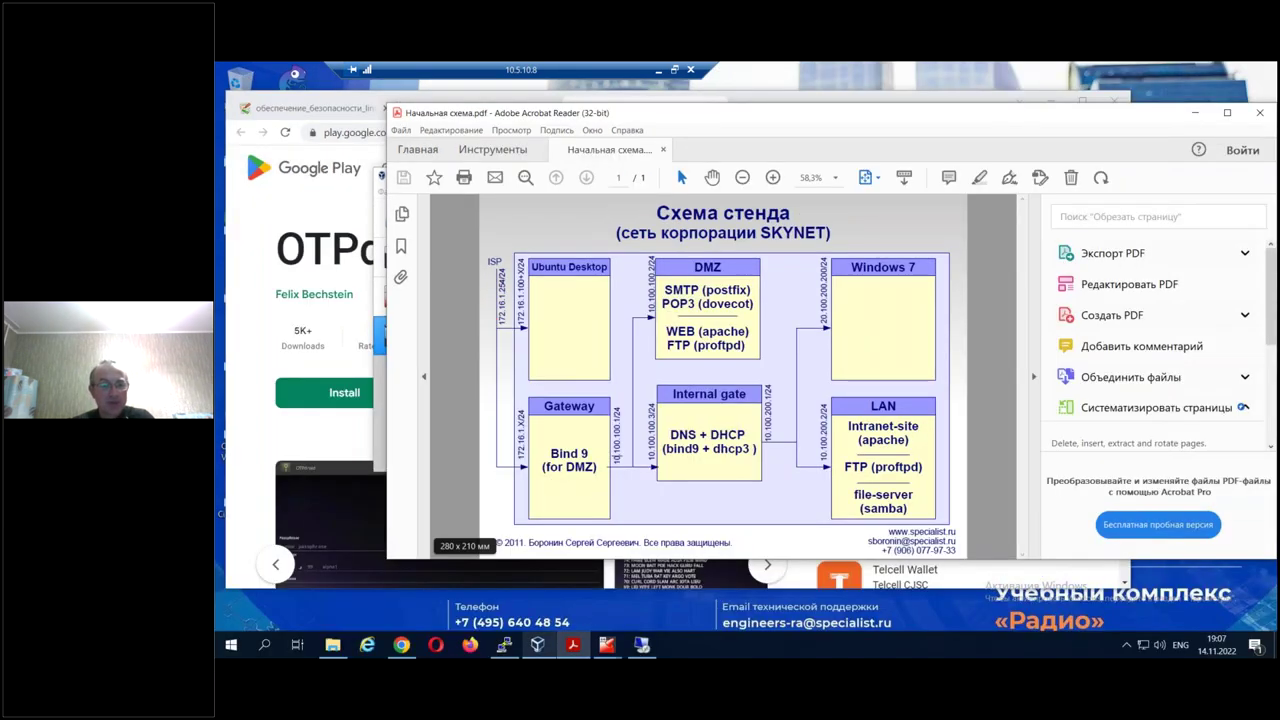
Load extgate and enter source port 1234, destination 10.100.100.31:3389 under SSH Tunnels
left_click(504, 645)
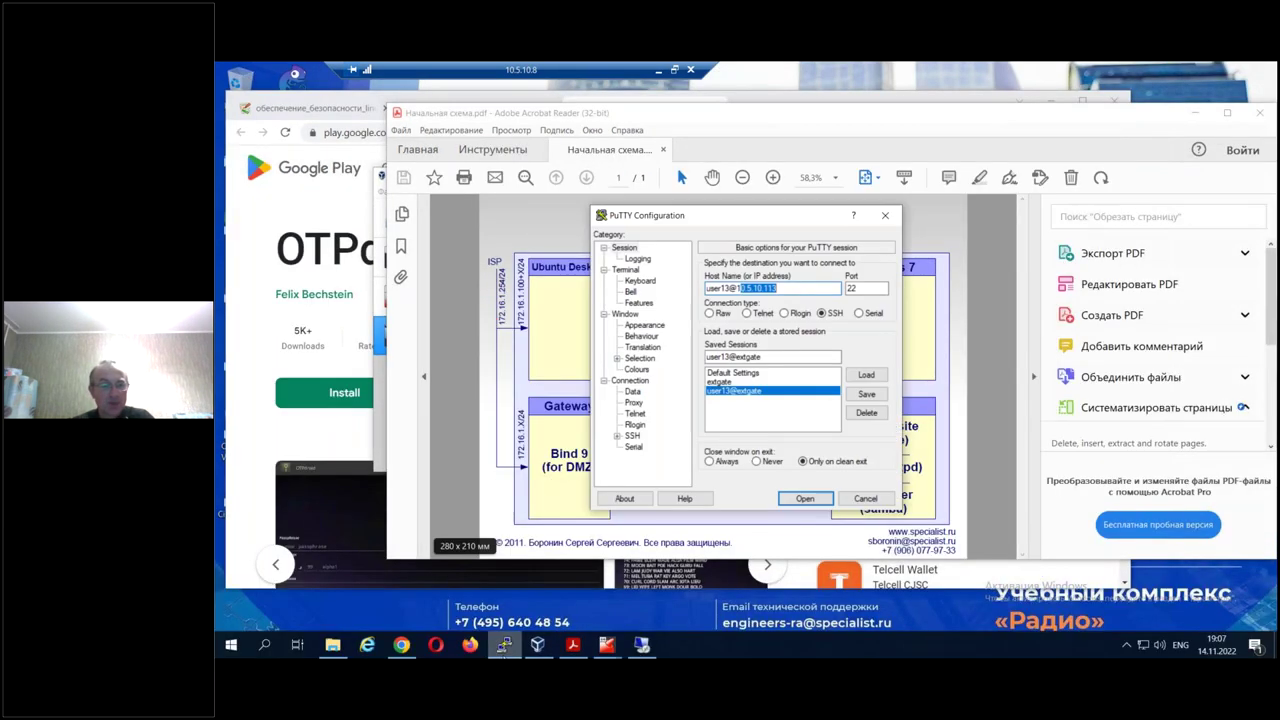
left_click(865, 375)
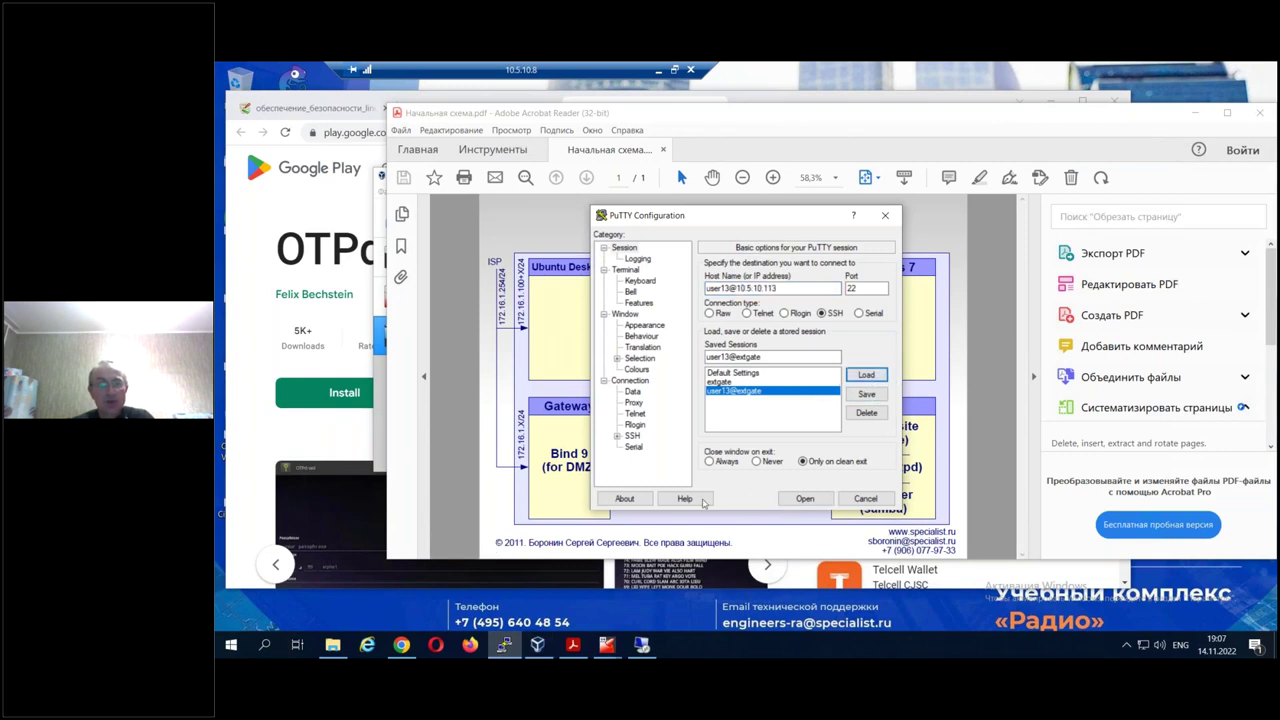
left_click(617, 436)
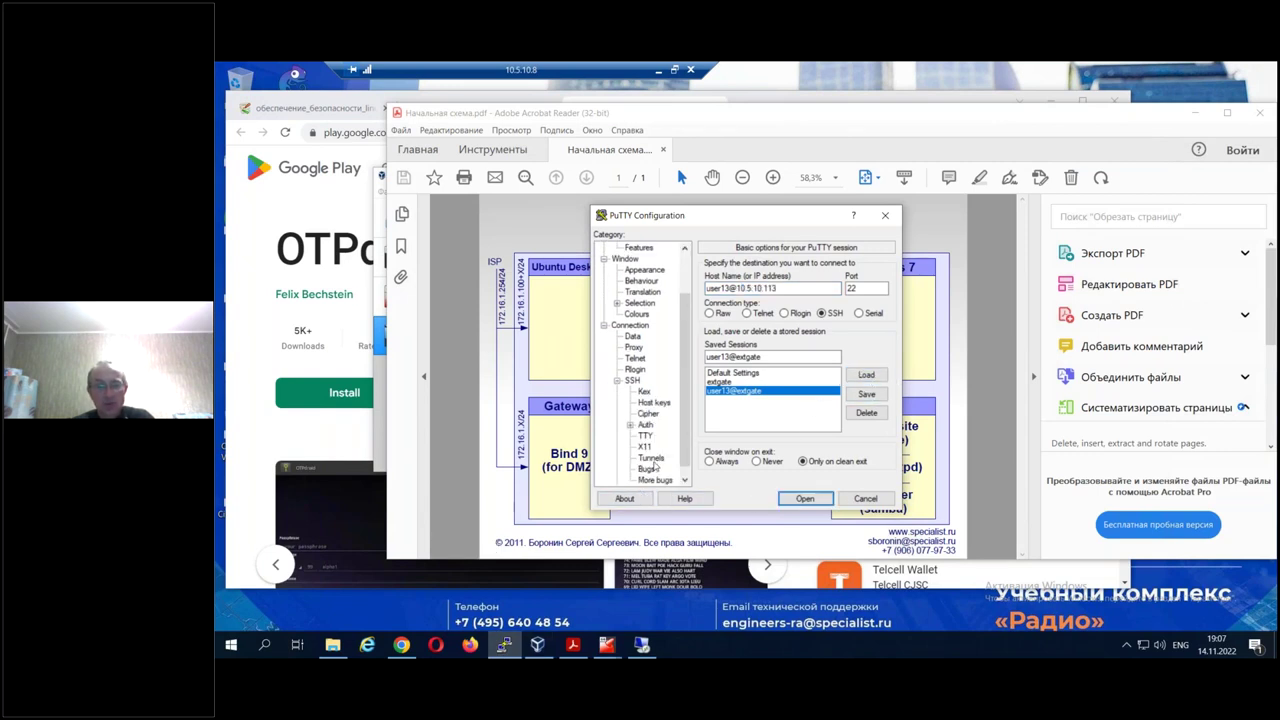
left_click(651, 457)
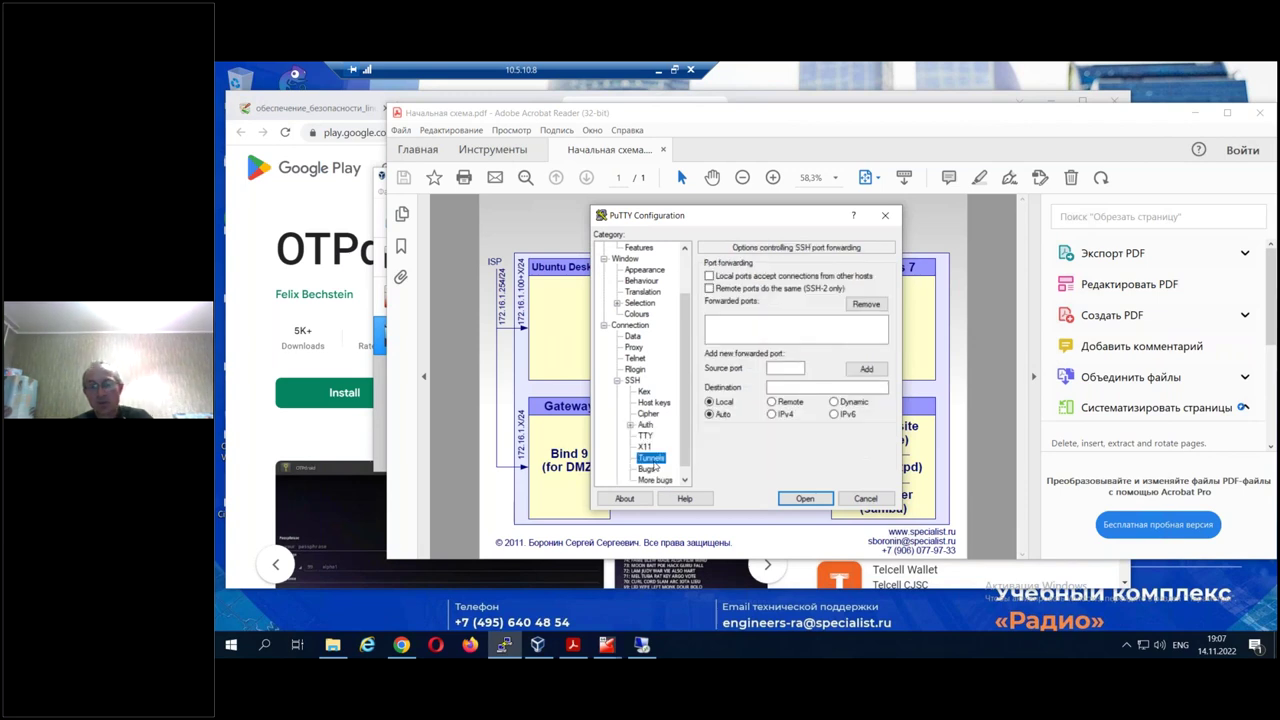
left_click(782, 368)
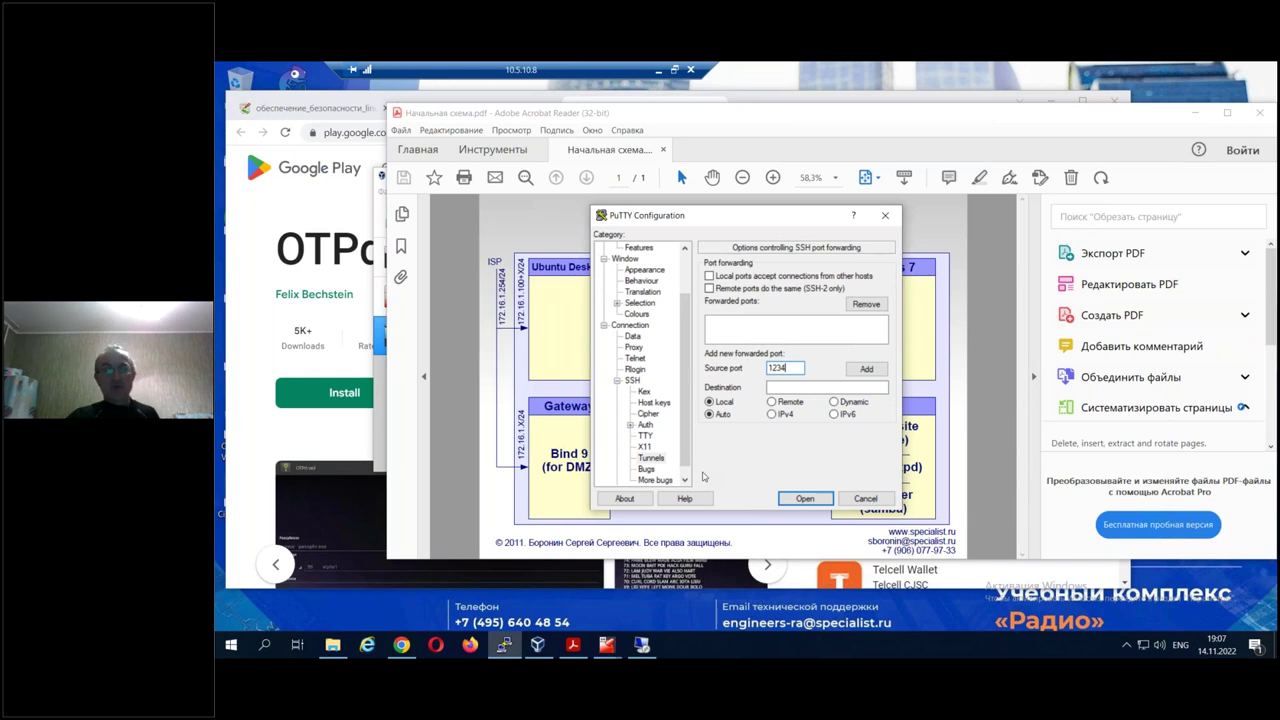
left_click(835, 386)
type("10.")
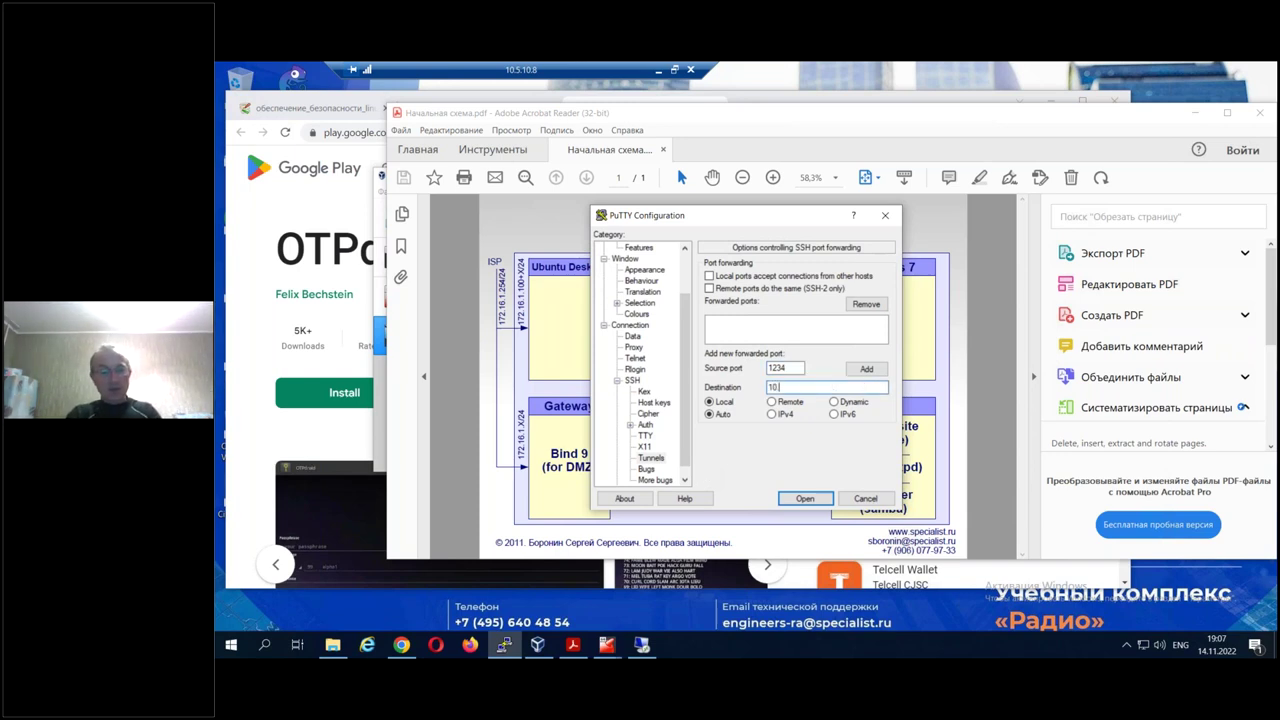
type("100.100.31")
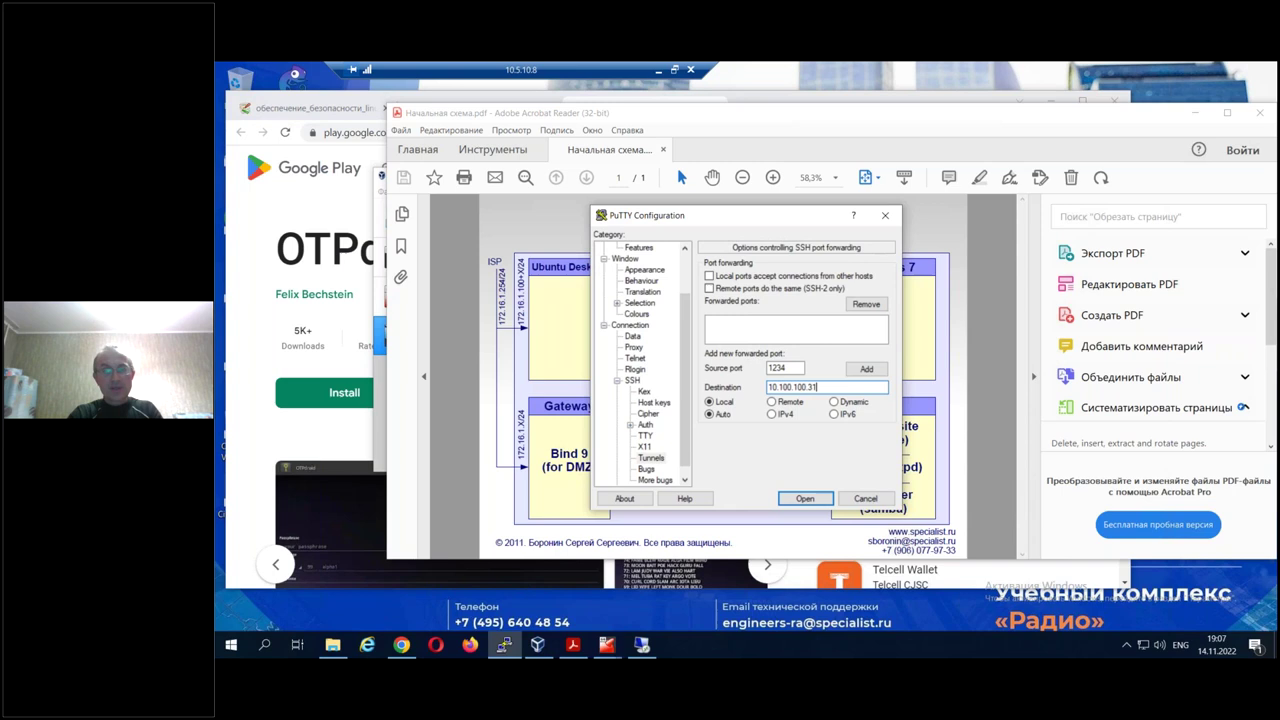
type(":3389")
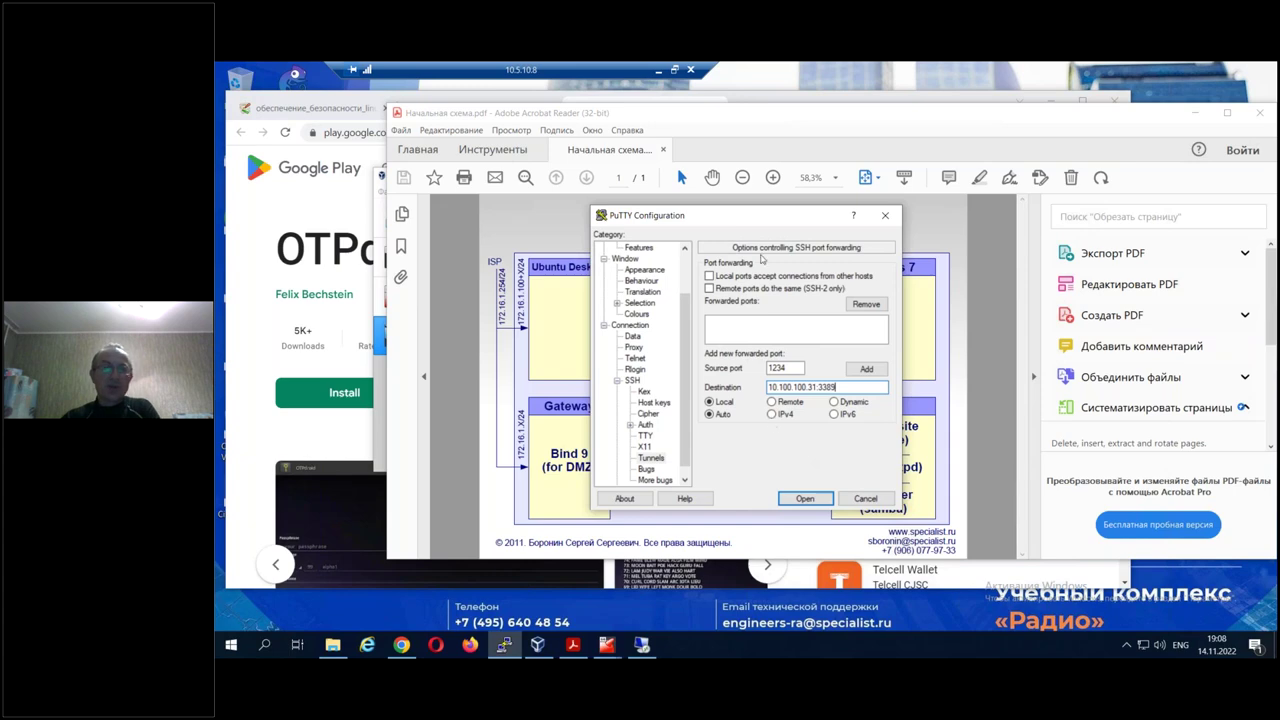
left_click_drag(762, 211, 751, 239)
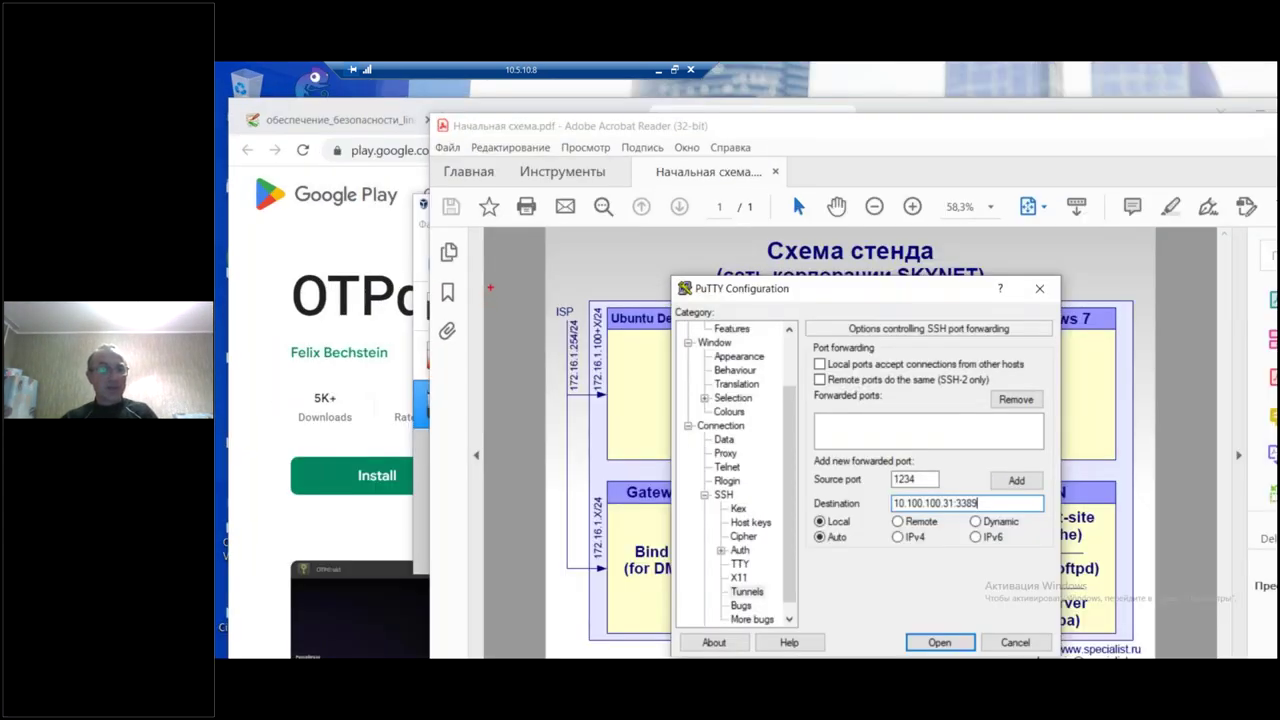
Mark the ISP link on the diagram and underline port 1234 and 10.100.100.31:3389
mouse_move(437, 251)
left_mouse_down()
mouse_move(447, 298)
mouse_move(481, 283)
left_mouse_up()
left_click_drag(548, 338, 513, 365)
mouse_move(552, 238)
left_mouse_down()
mouse_move(570, 262)
mouse_move(558, 236)
left_mouse_up()
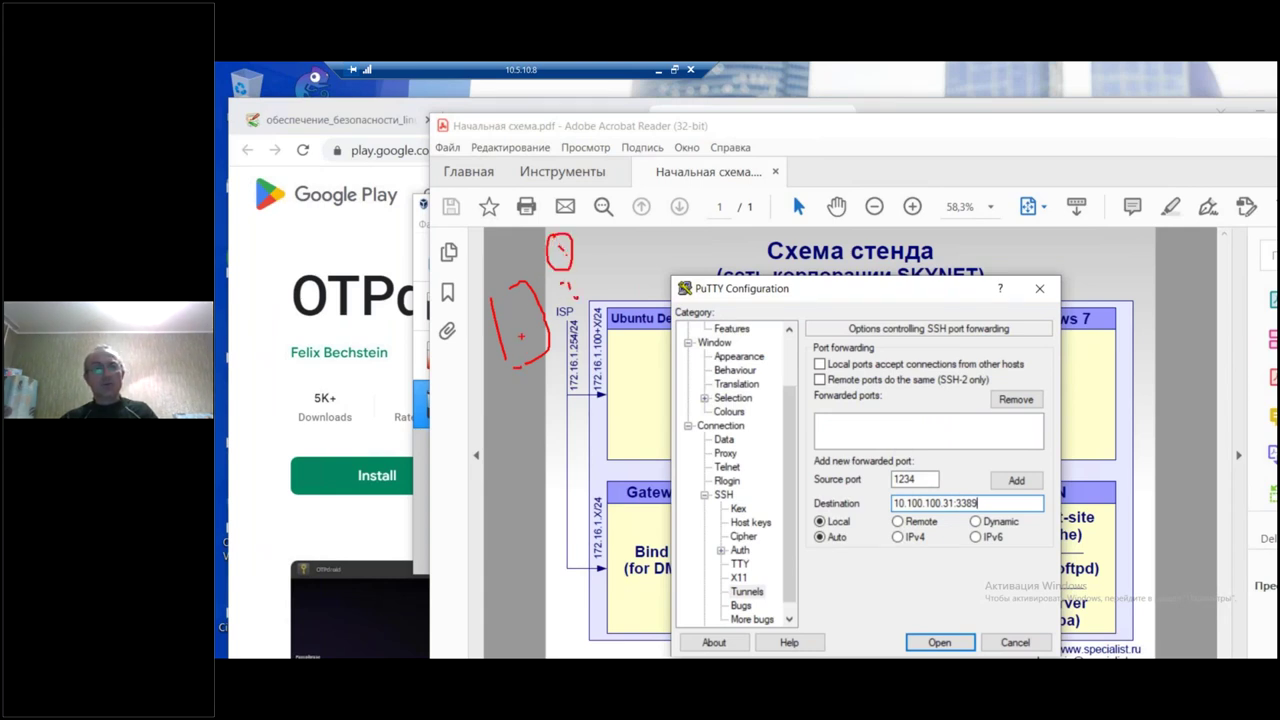
left_click_drag(505, 319, 506, 328)
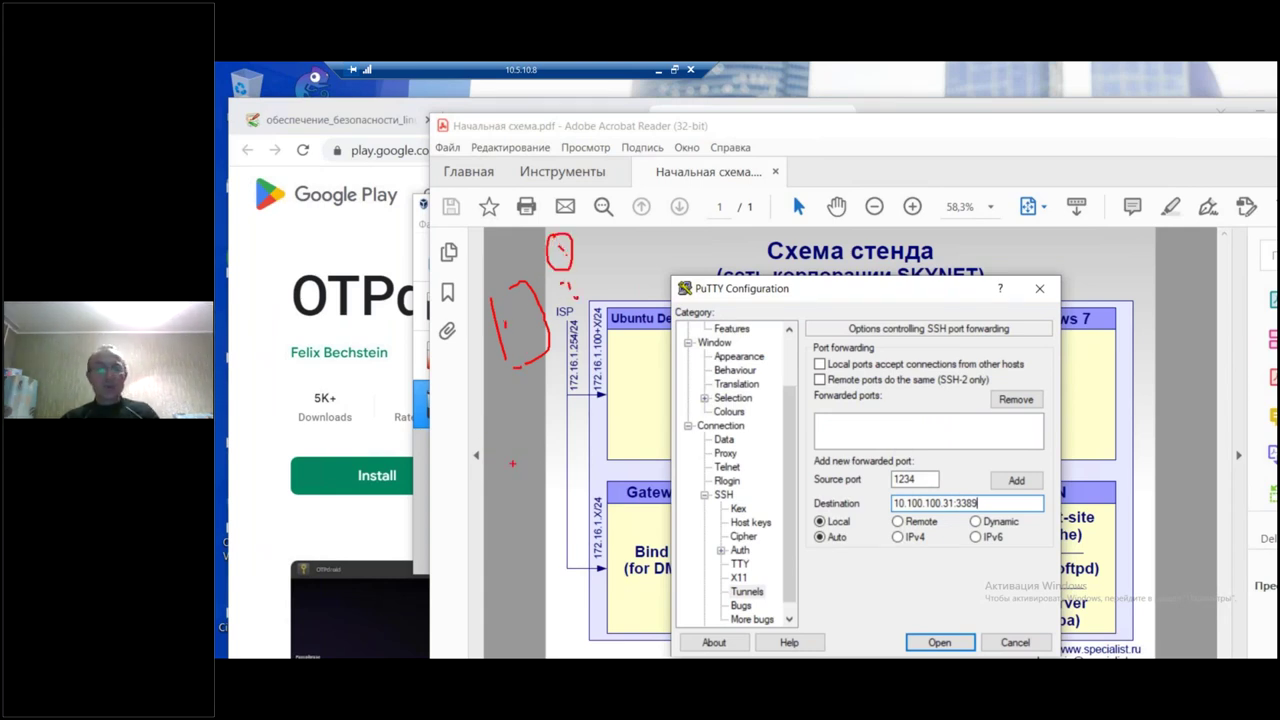
left_click_drag(891, 489, 922, 489)
left_click_drag(506, 364, 540, 354)
left_click_drag(895, 514, 980, 514)
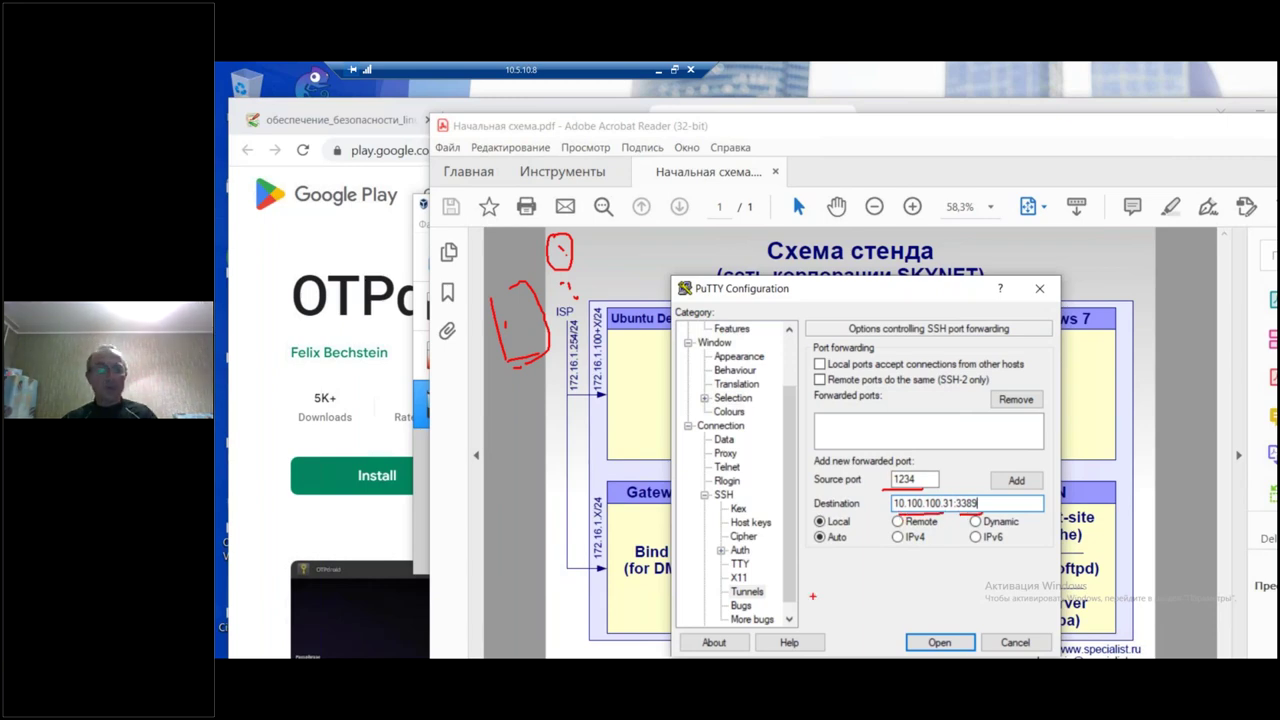
key("Escape")
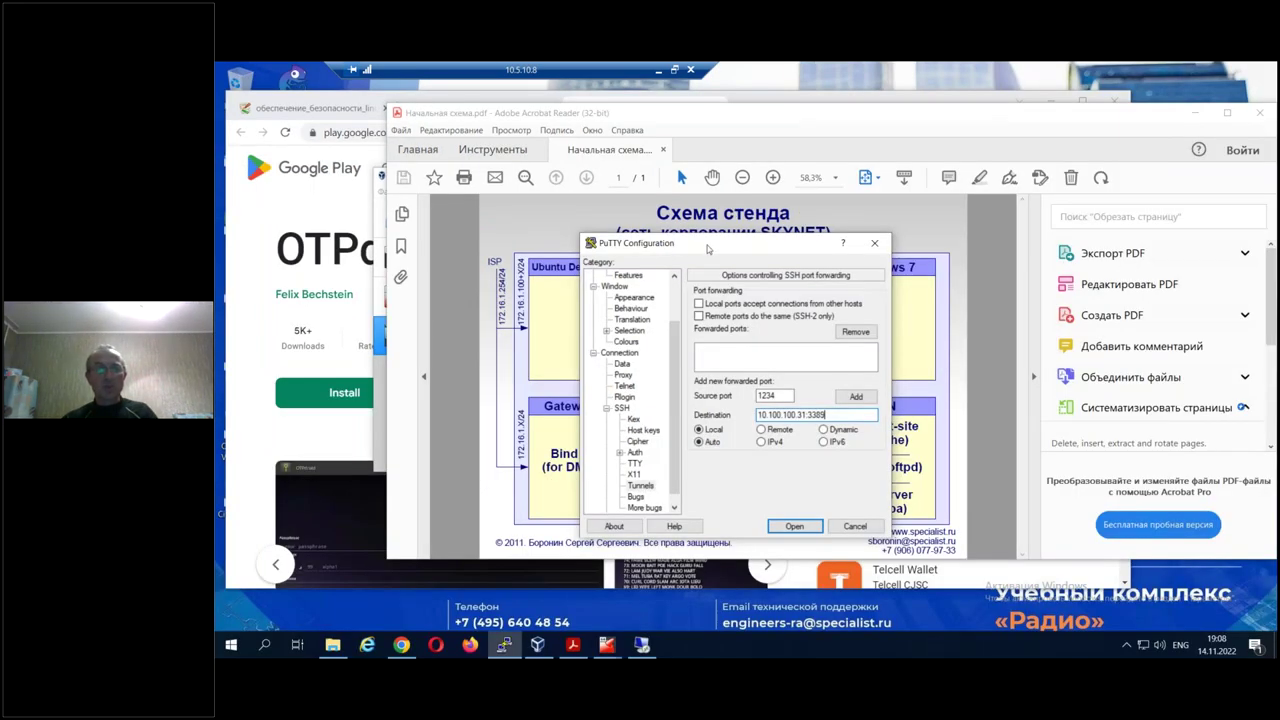
Move the PuTTY window right and draw an arrow into the Gateway box
left_click_drag(668, 248, 883, 248)
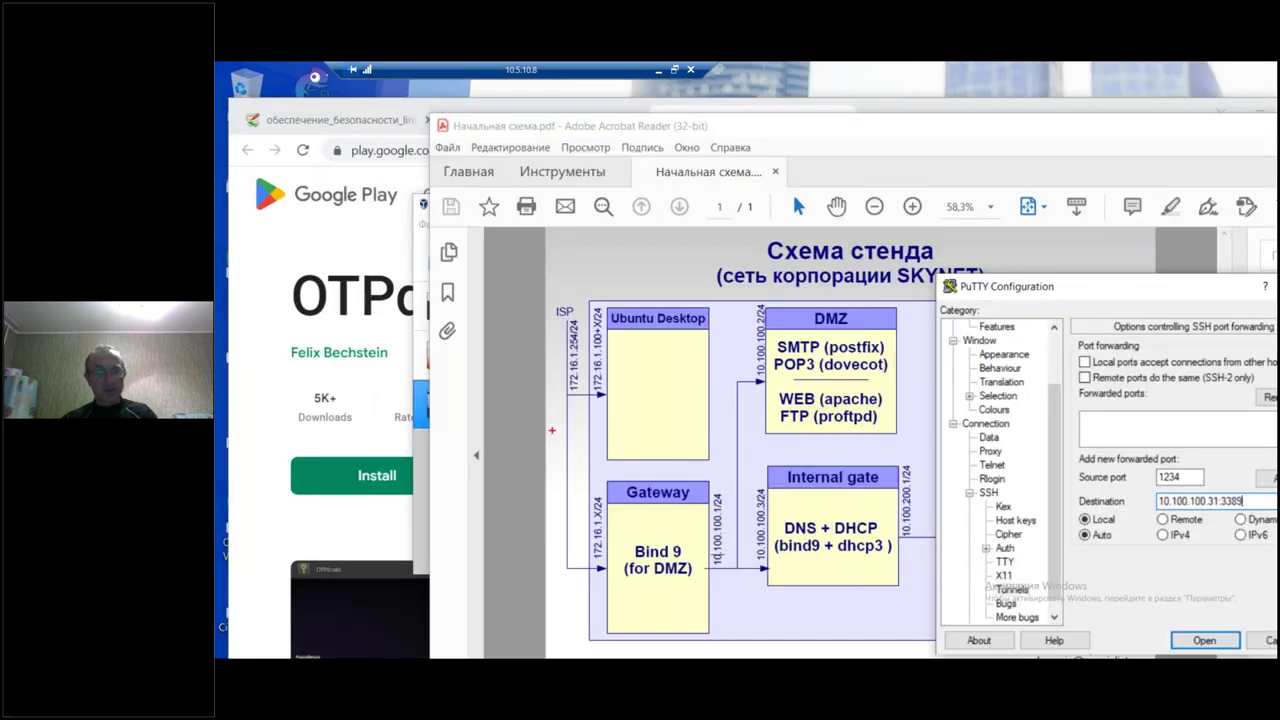
mouse_move(551, 430)
left_mouse_down()
mouse_move(644, 508)
mouse_move(628, 522)
mouse_move(692, 506)
mouse_move(716, 426)
mouse_move(762, 444)
mouse_move(736, 468)
mouse_move(762, 480)
left_mouse_up()
key("Escape")
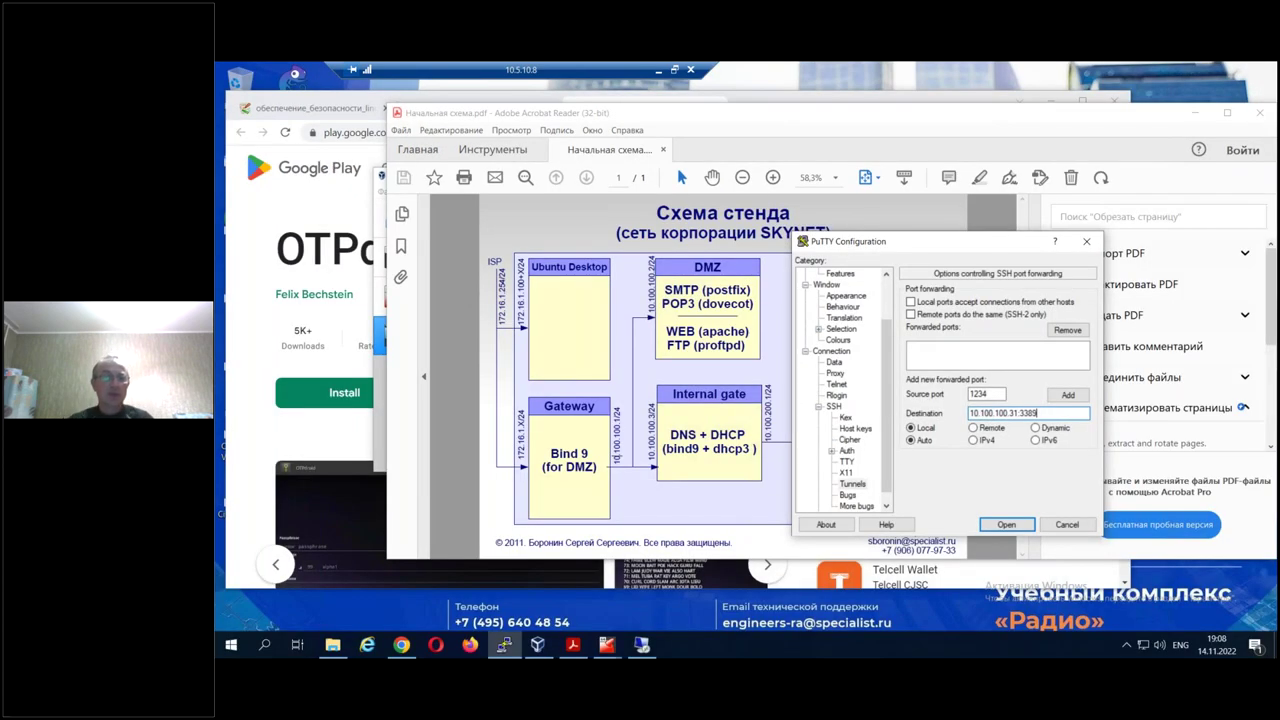
Add the local forward L1234 → 10.100.100.31:3389 to the forwarded ports list
left_click(503, 648)
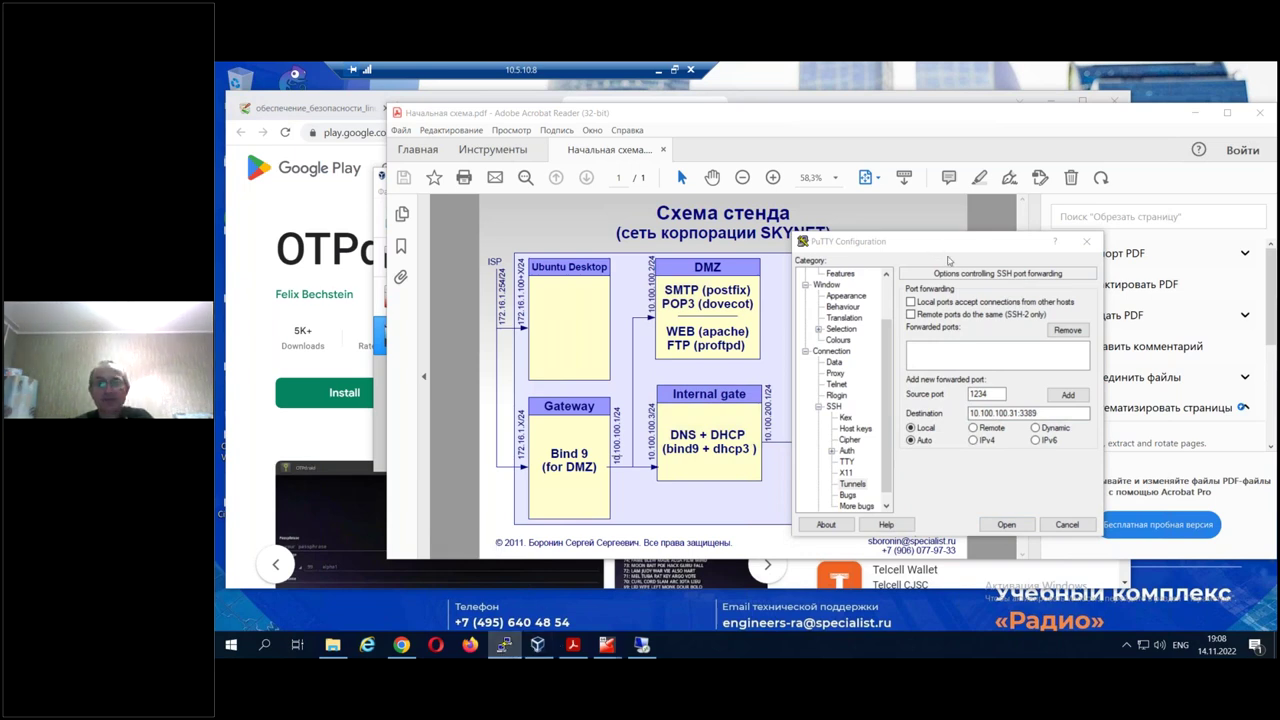
left_click_drag(931, 249, 708, 252)
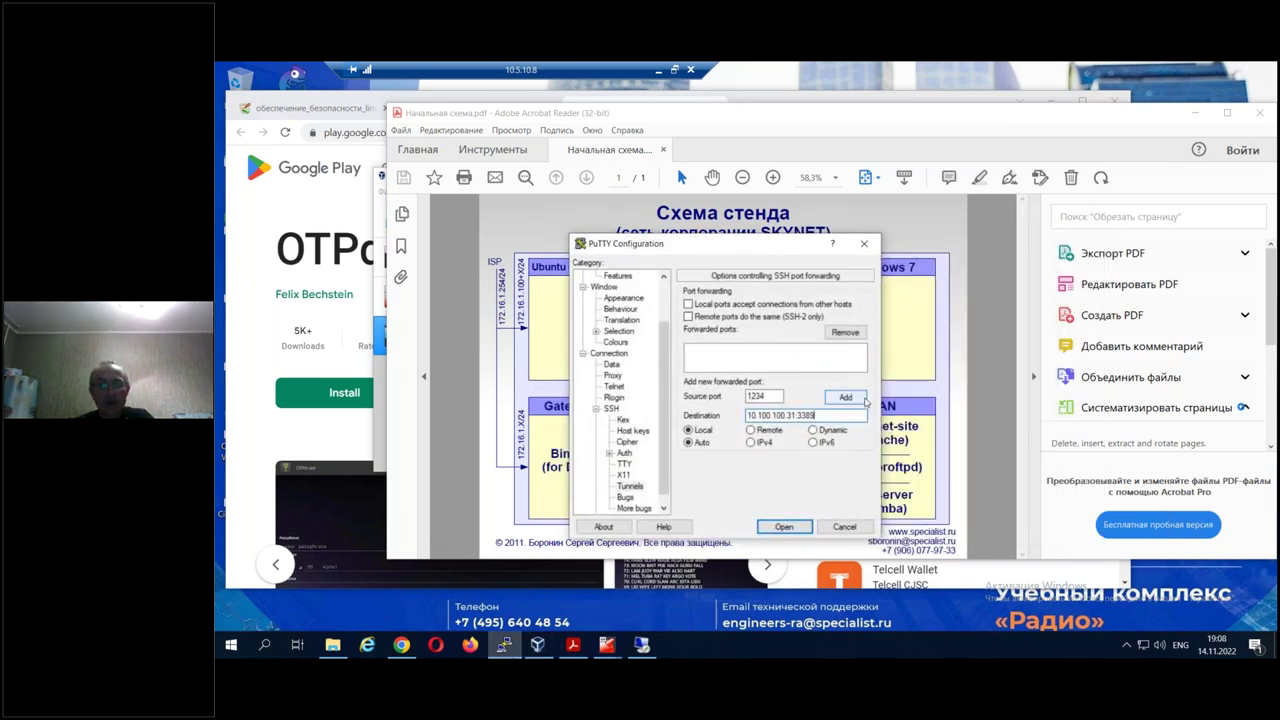
left_click(860, 400)
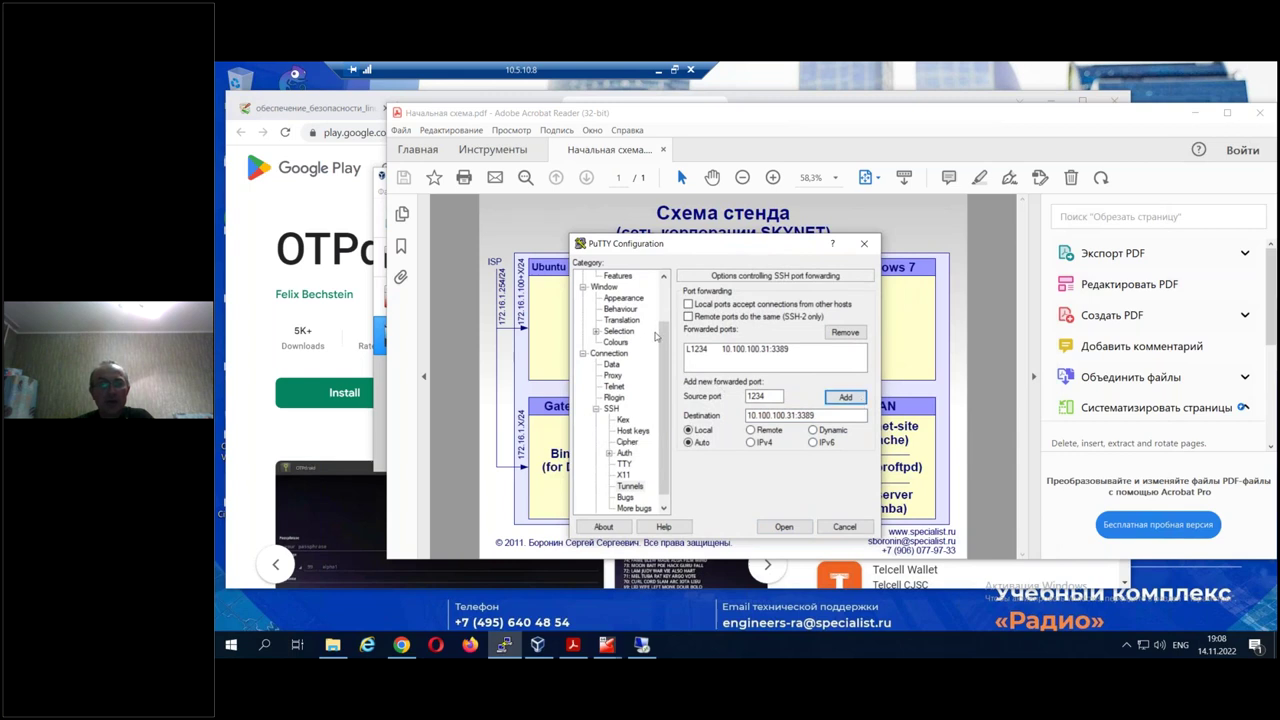
Save the tunnel into the extgate session and open it to connect to the gateway
scroll(638, 290, "up", 2)
left_click(603, 275)
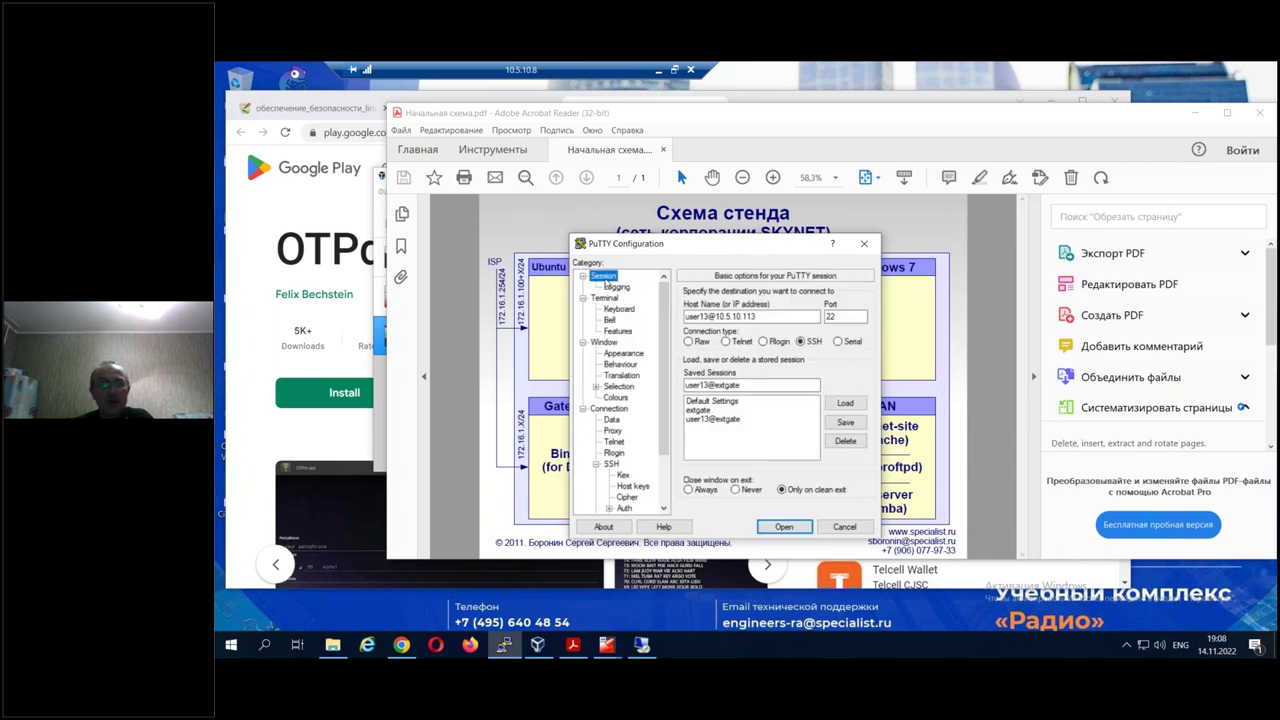
left_click(845, 422)
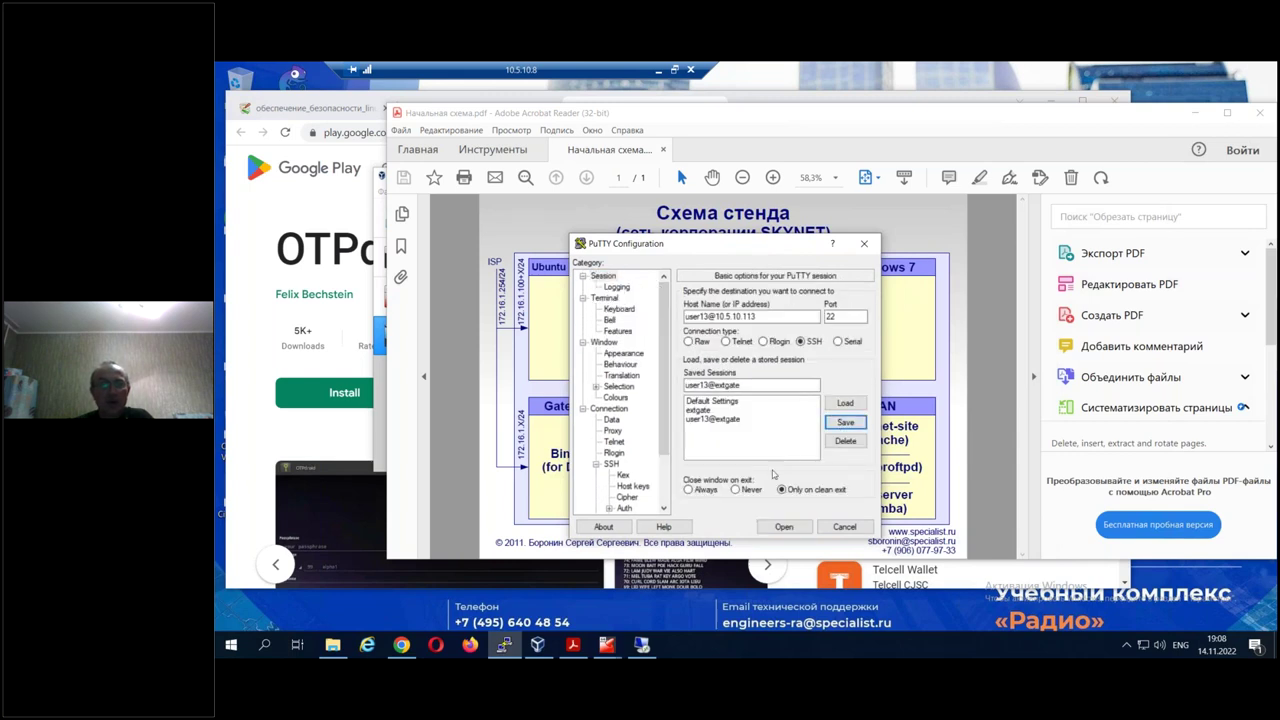
left_click(714, 419)
double_click(714, 420)
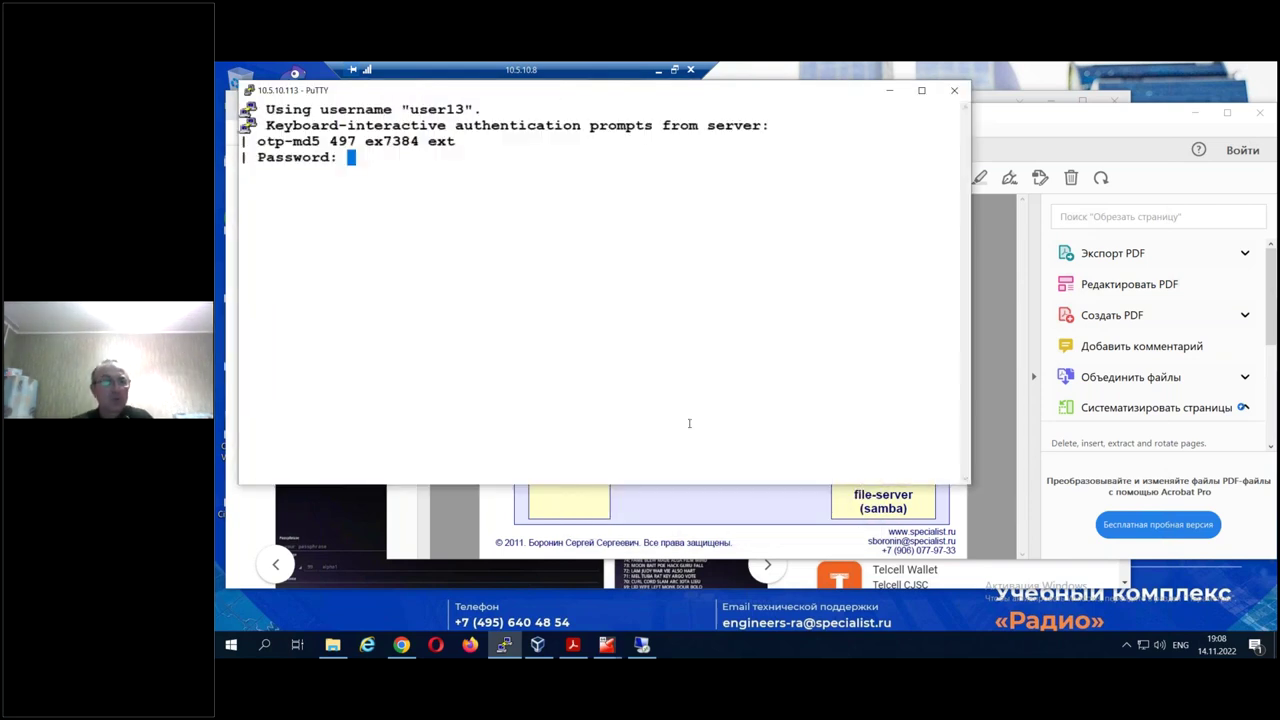
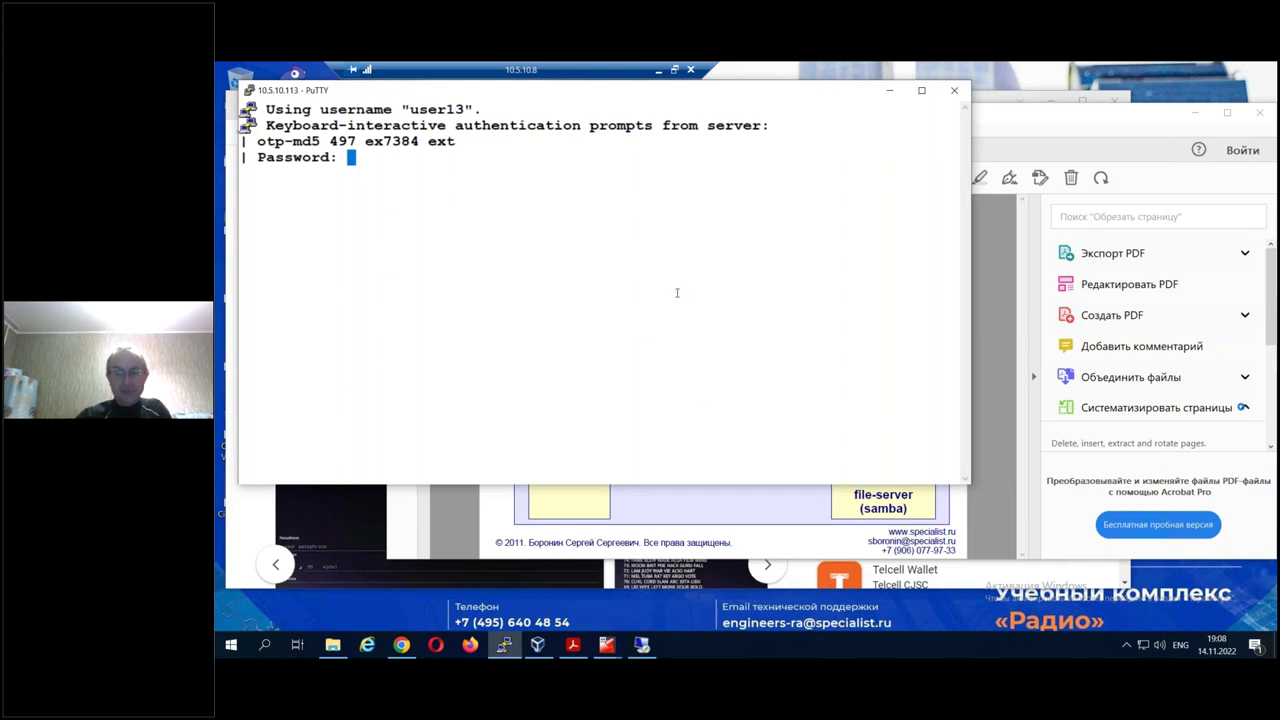
Log in to extgate by entering the one-time password words at the echoing password prompt
key("Return")
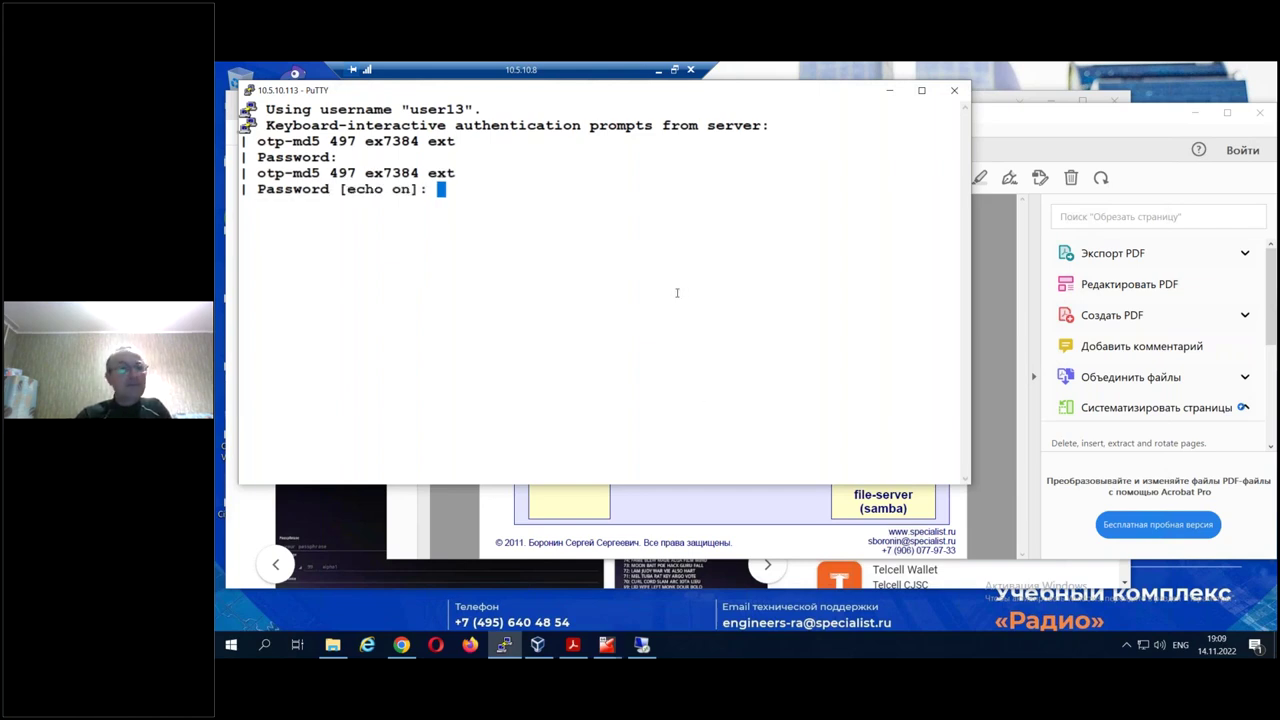
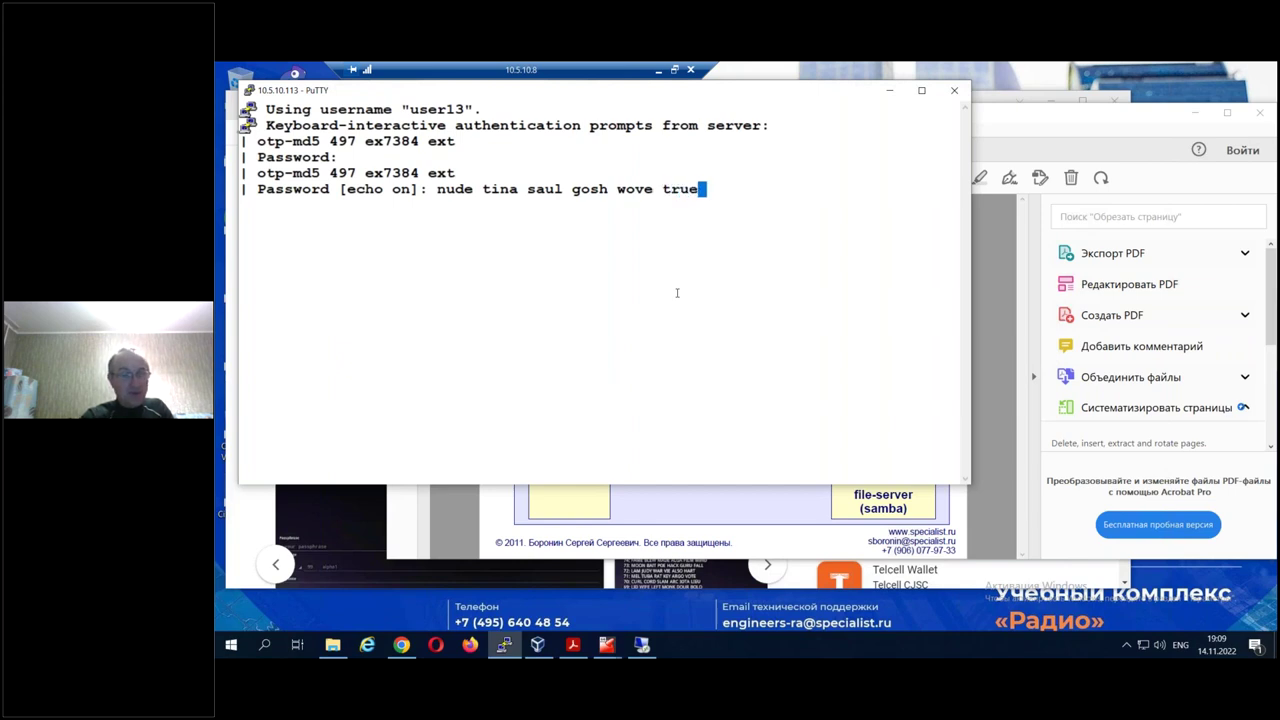
key("Return")
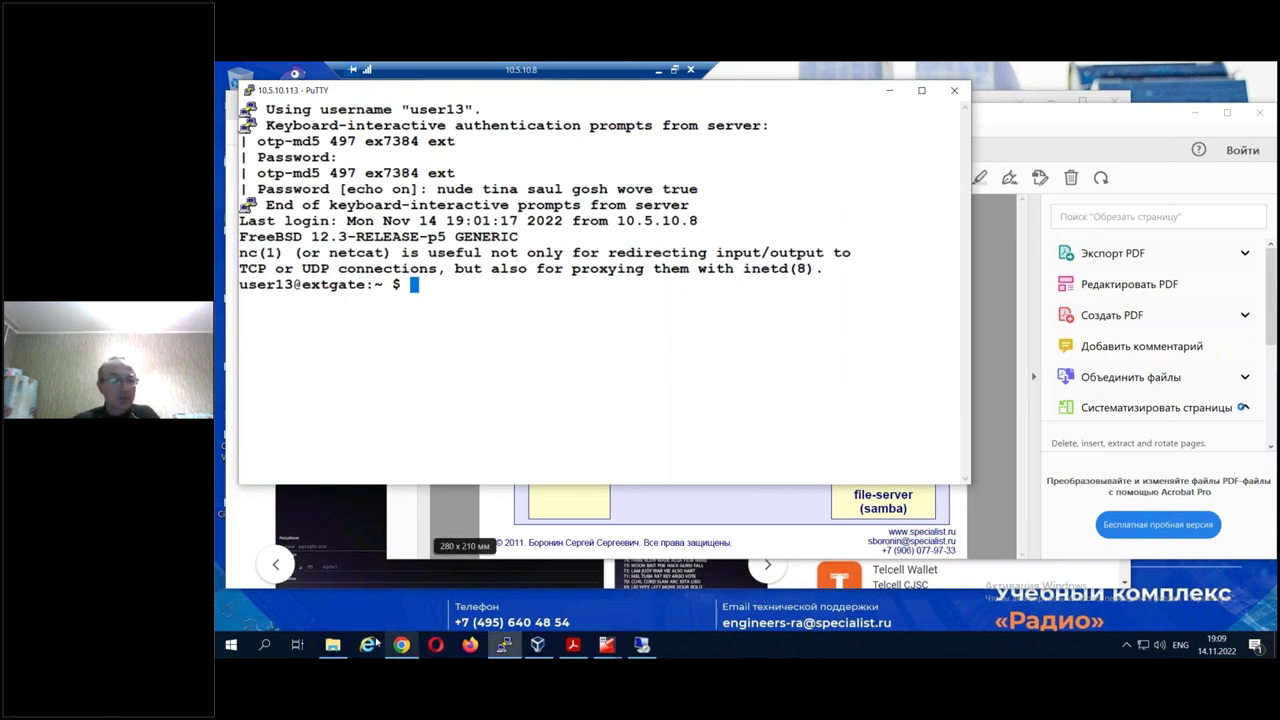
left_click(231, 645)
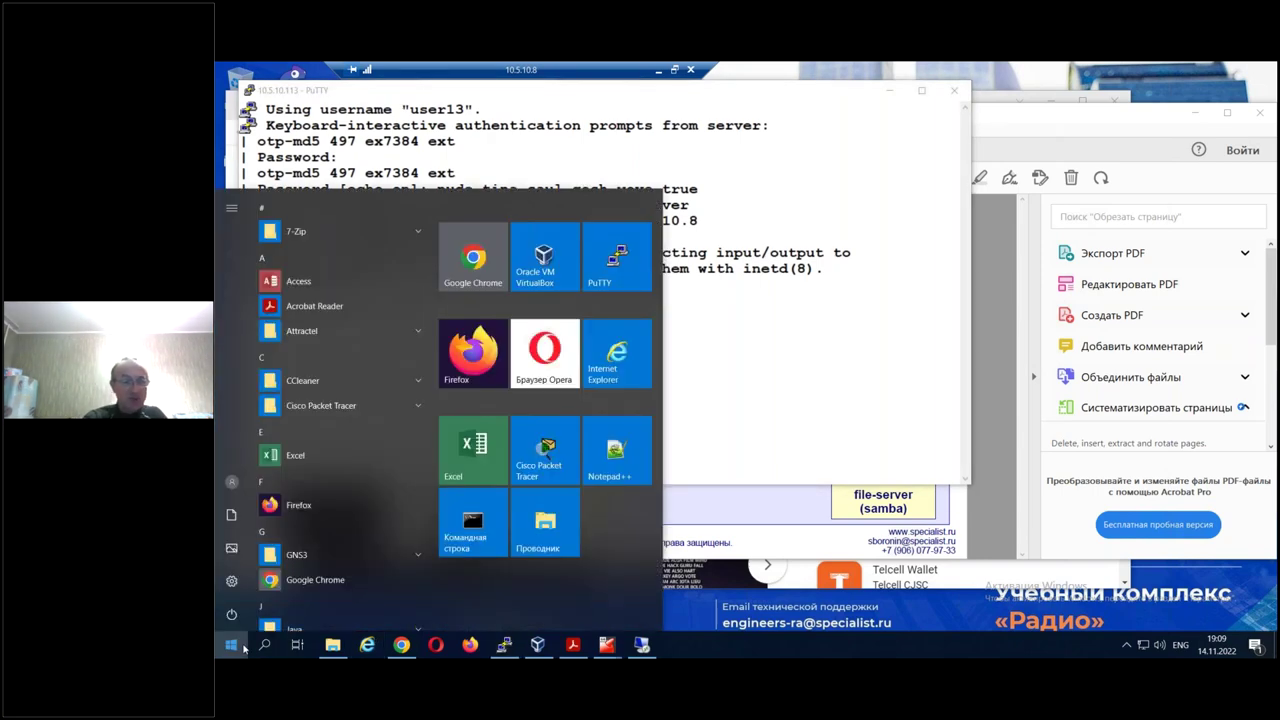
Find Remote Desktop Connection through Start search and launch it
type("e")
key("BackSpace")
key("alt+shift")
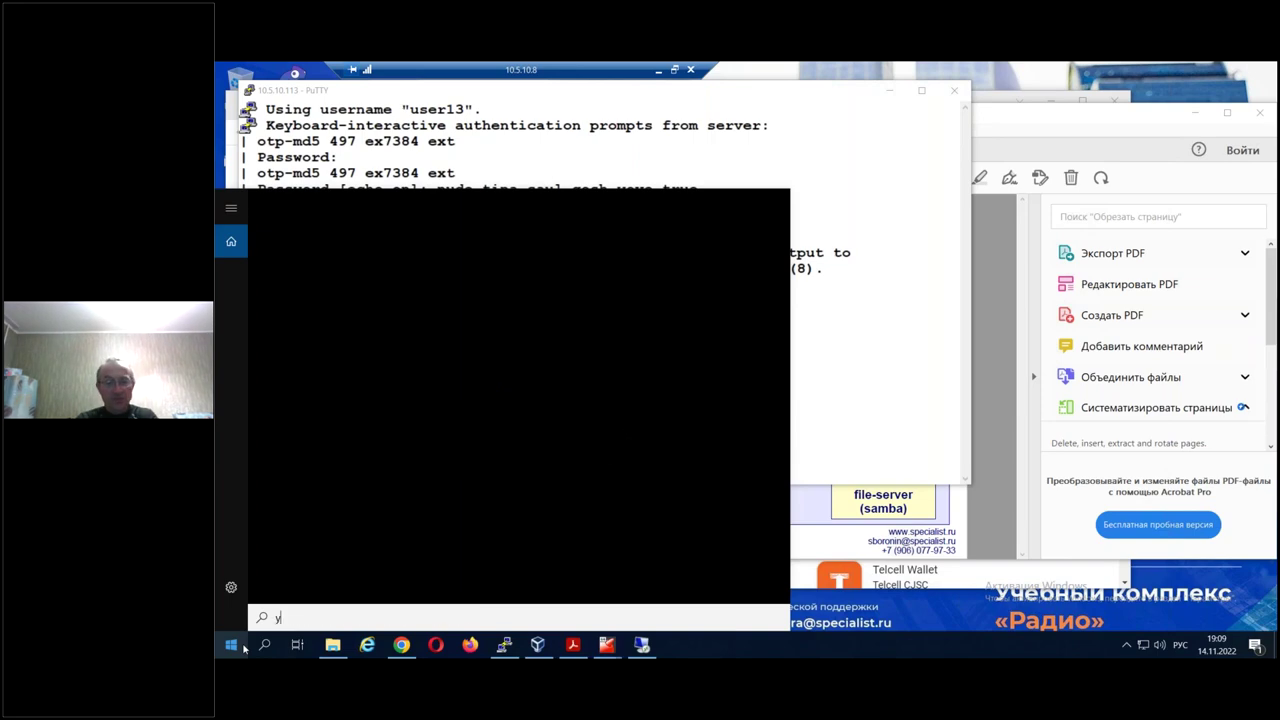
type("уда")
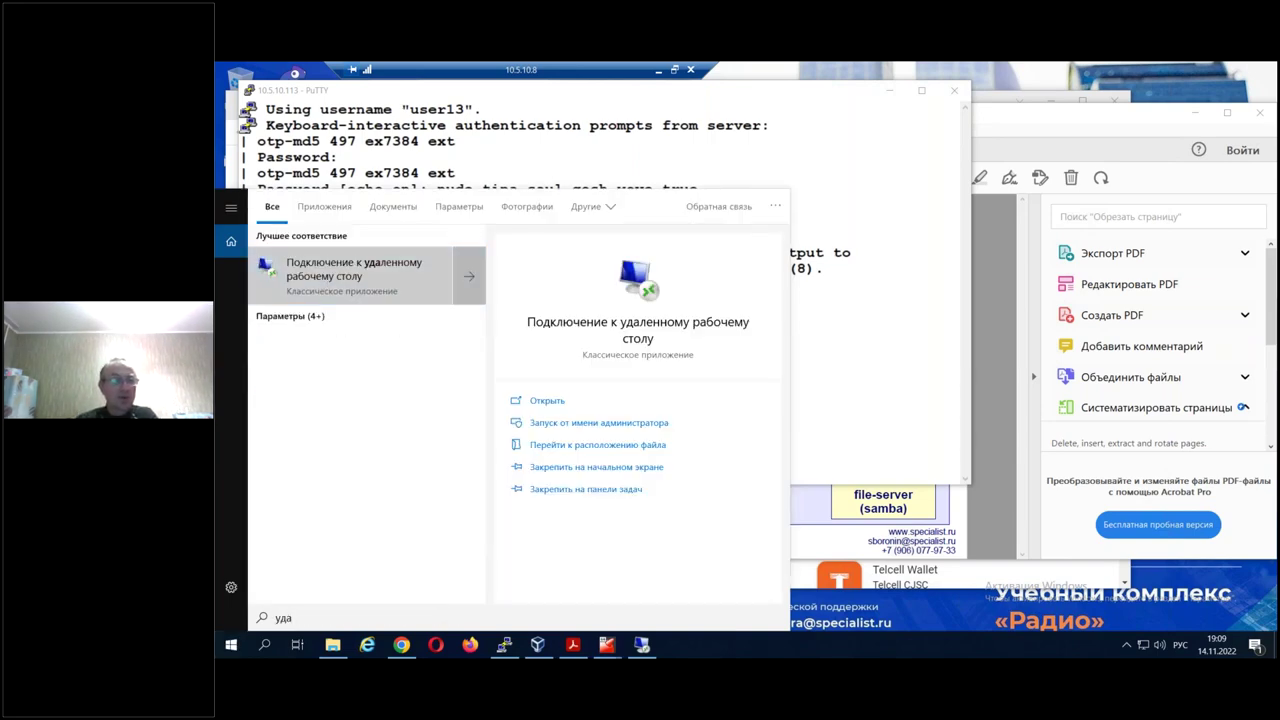
left_click(483, 264)
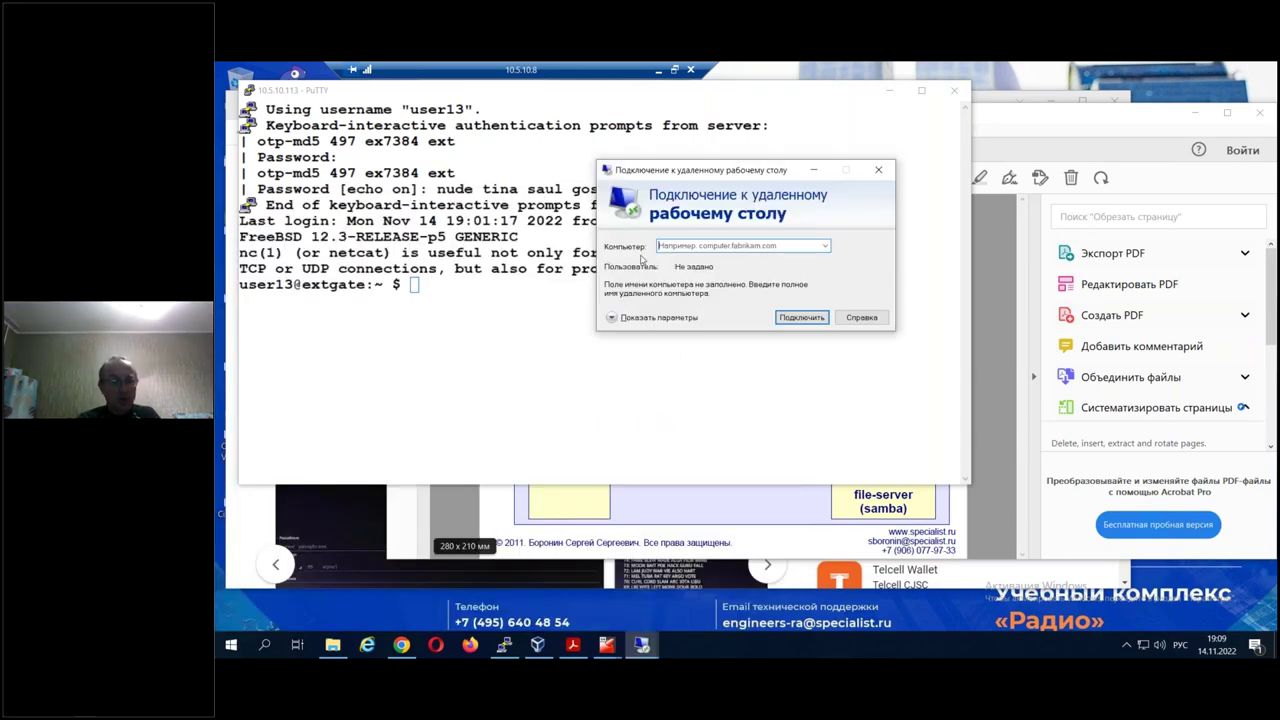
Connect Remote Desktop to 127.0.0.1:1234 and move the progress window aside
type("127")
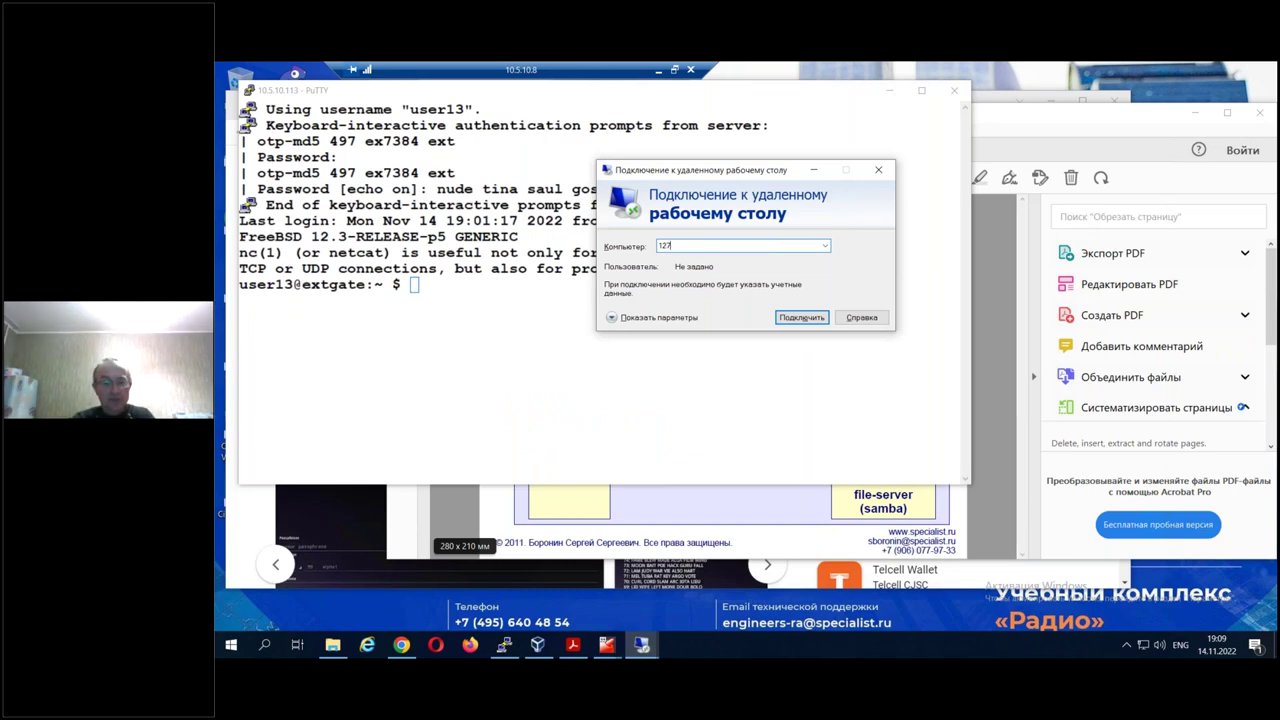
type("ю0ю0.0.1'")
key("BackSpace")
type(":1234")
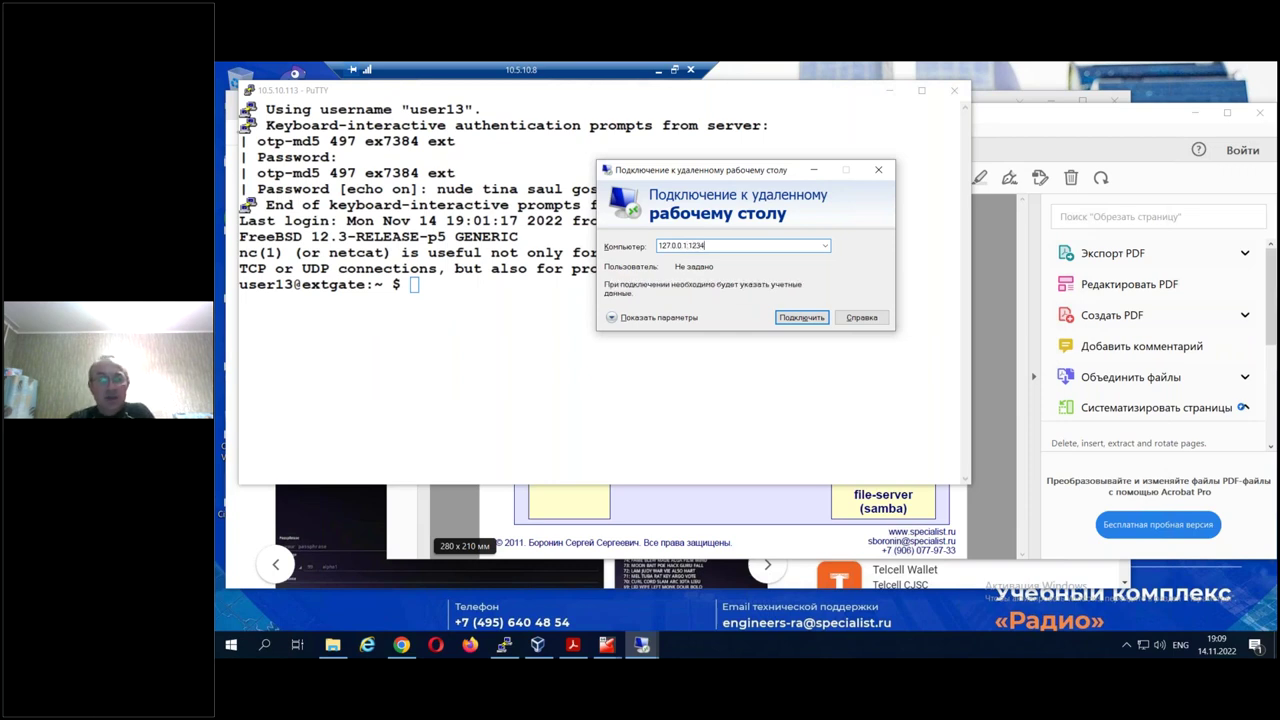
left_click(796, 319)
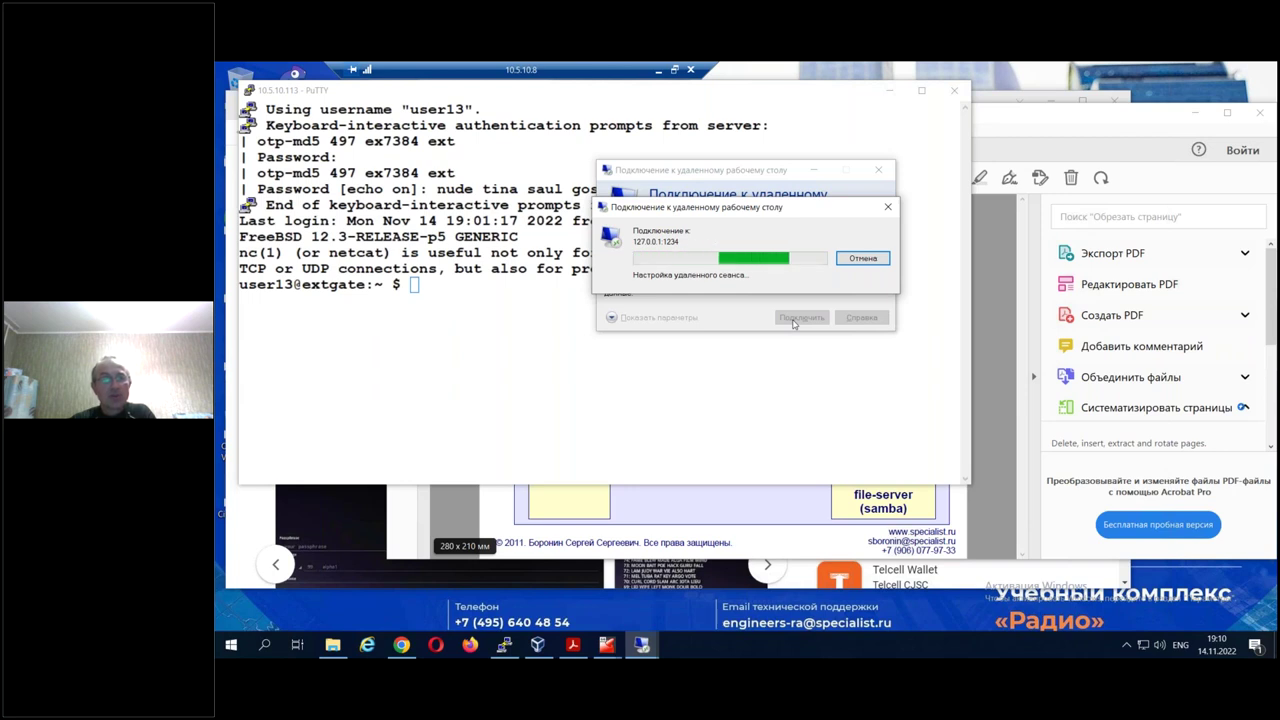
left_click_drag(754, 214, 874, 335)
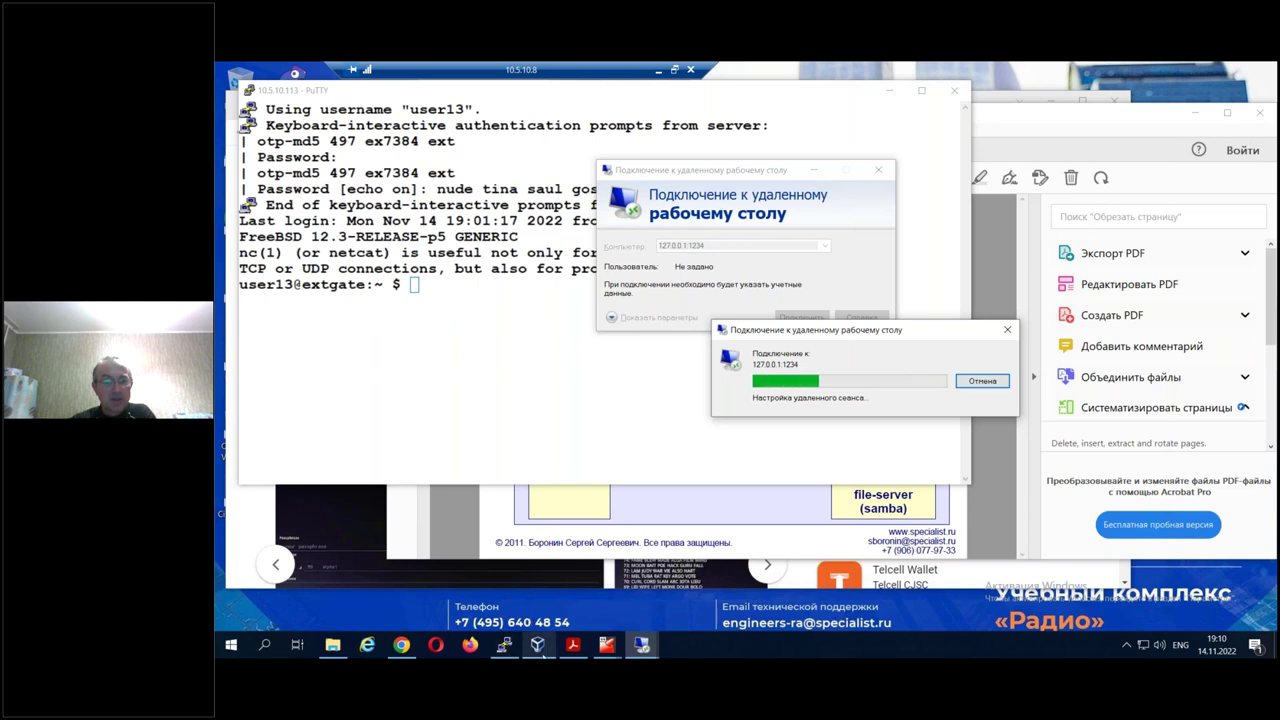
left_click(400, 415)
Run 'telnet 10.100.100.31 3389' on the gateway to test the RDP port
type("telnet ")
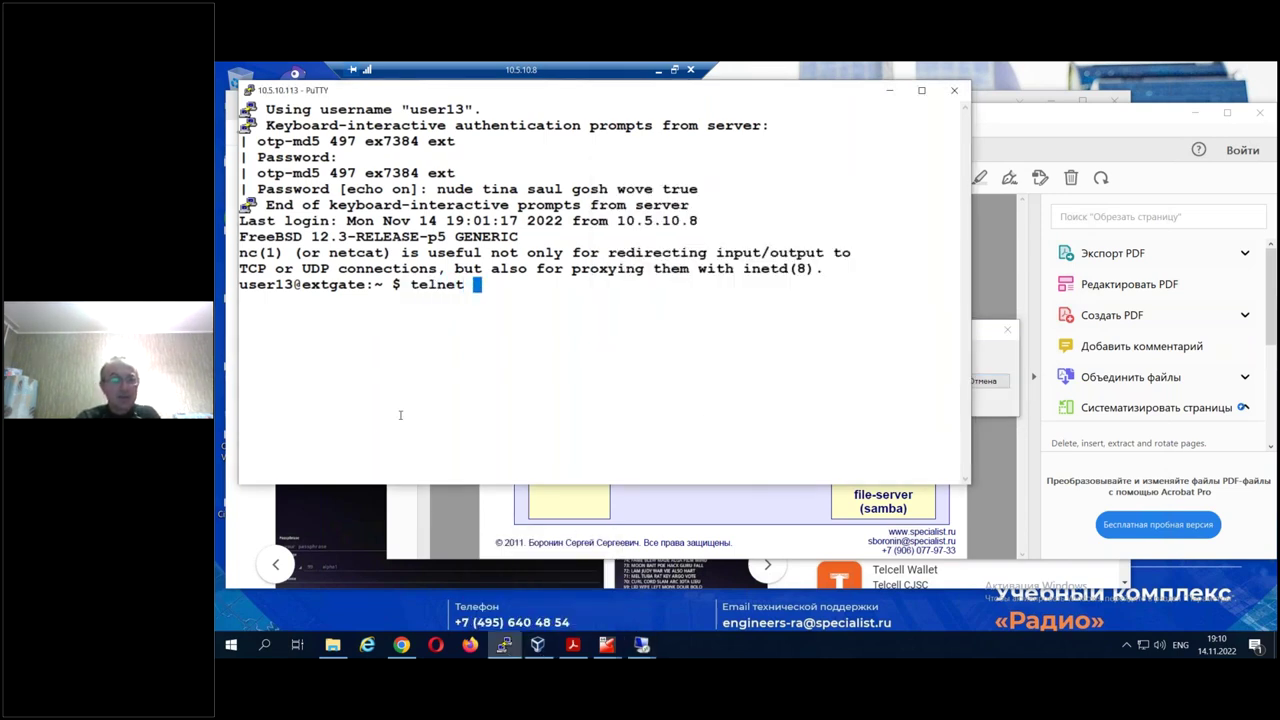
type("10.")
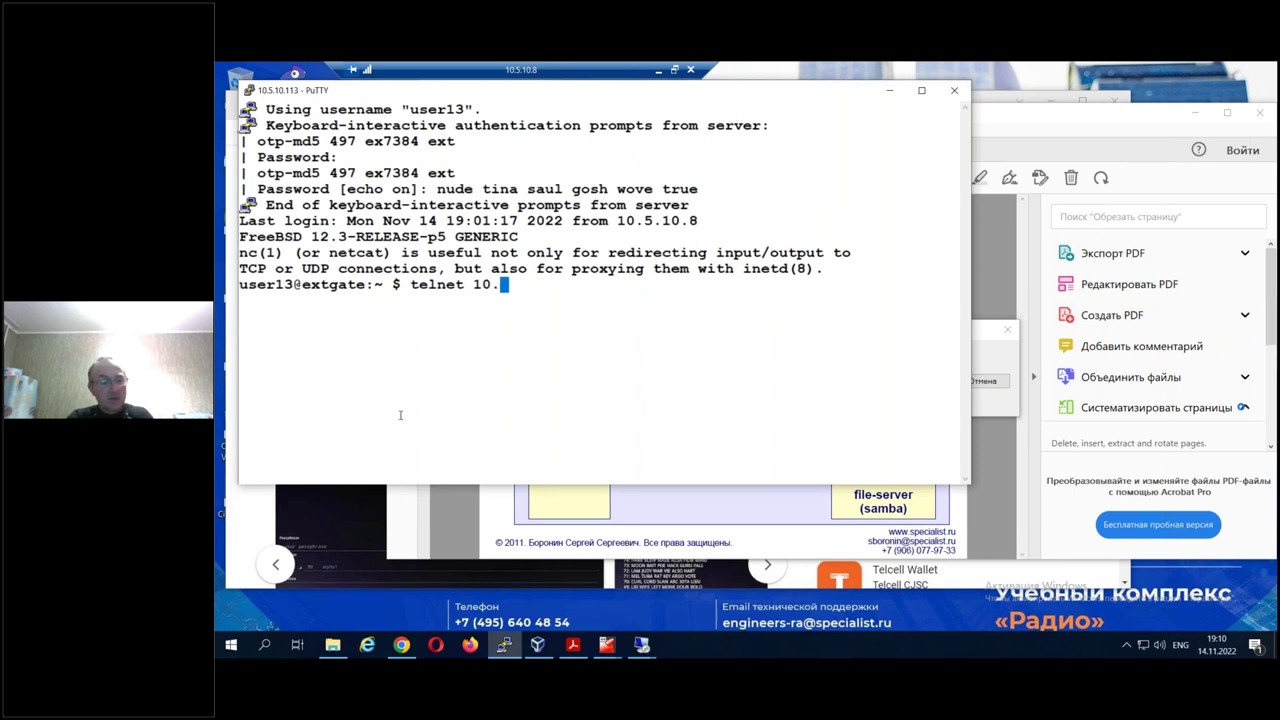
type("100.100.")
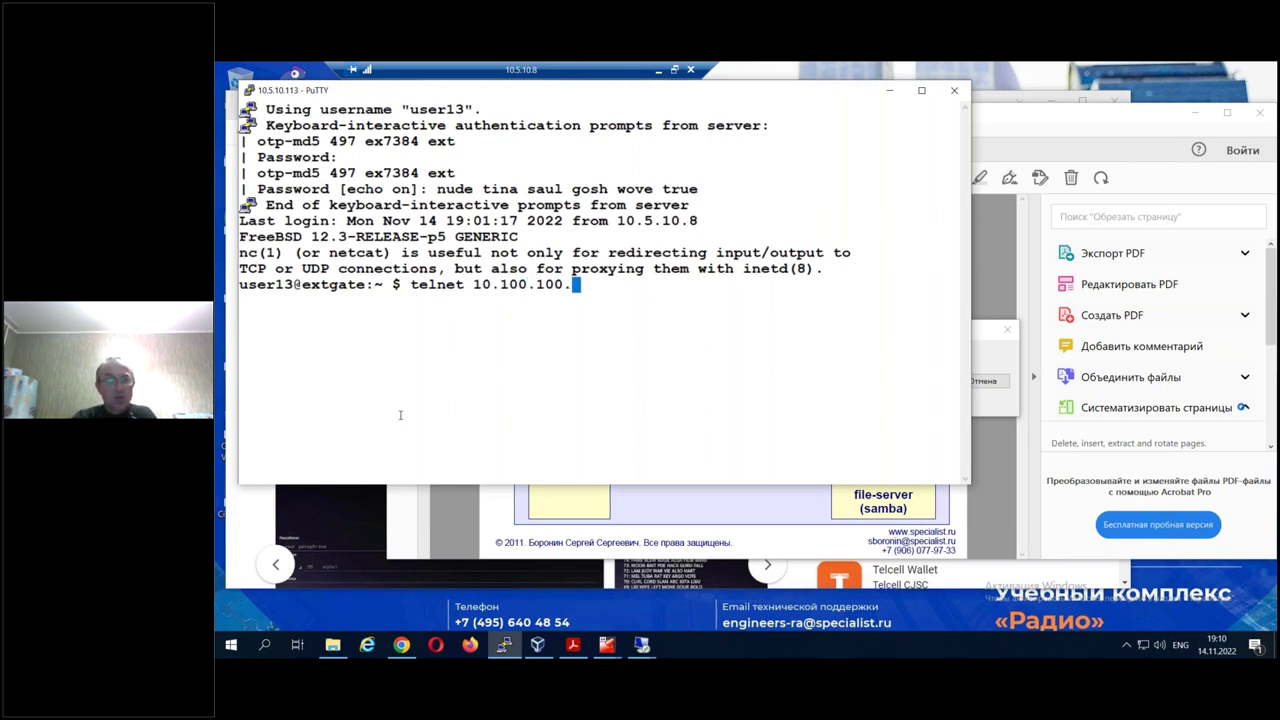
type("31 31")
key("BackSpace")
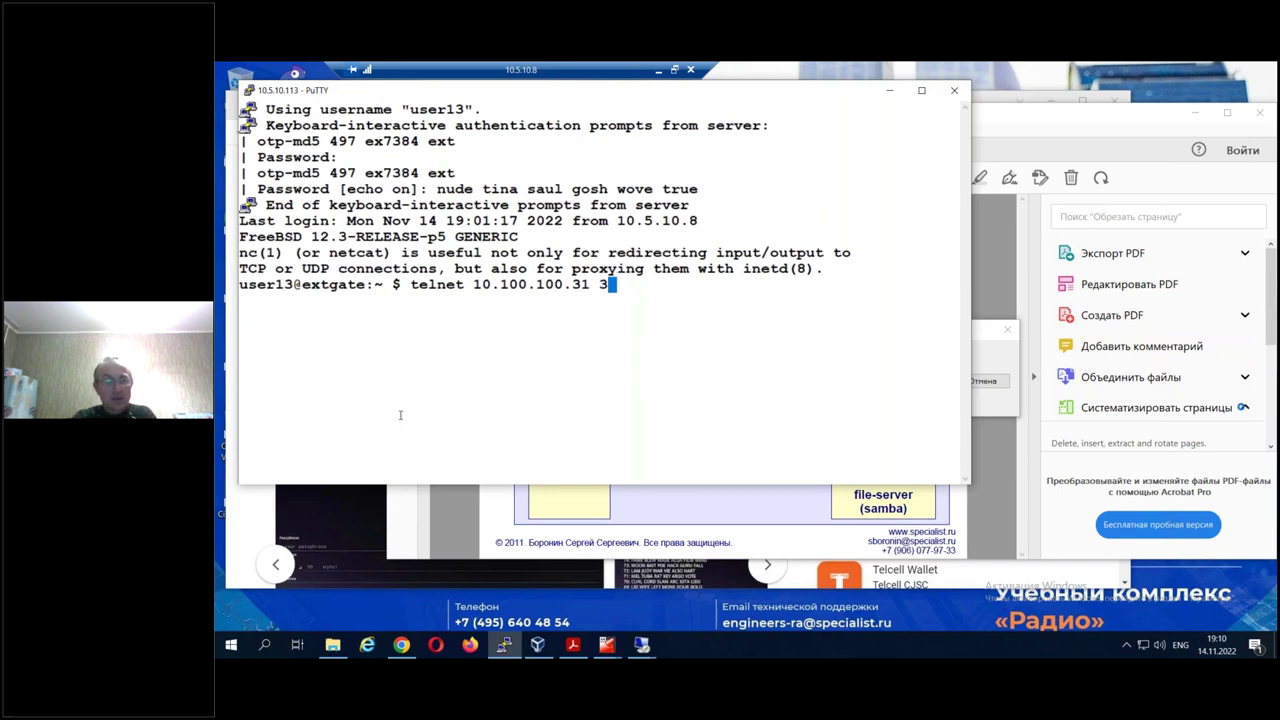
type("389")
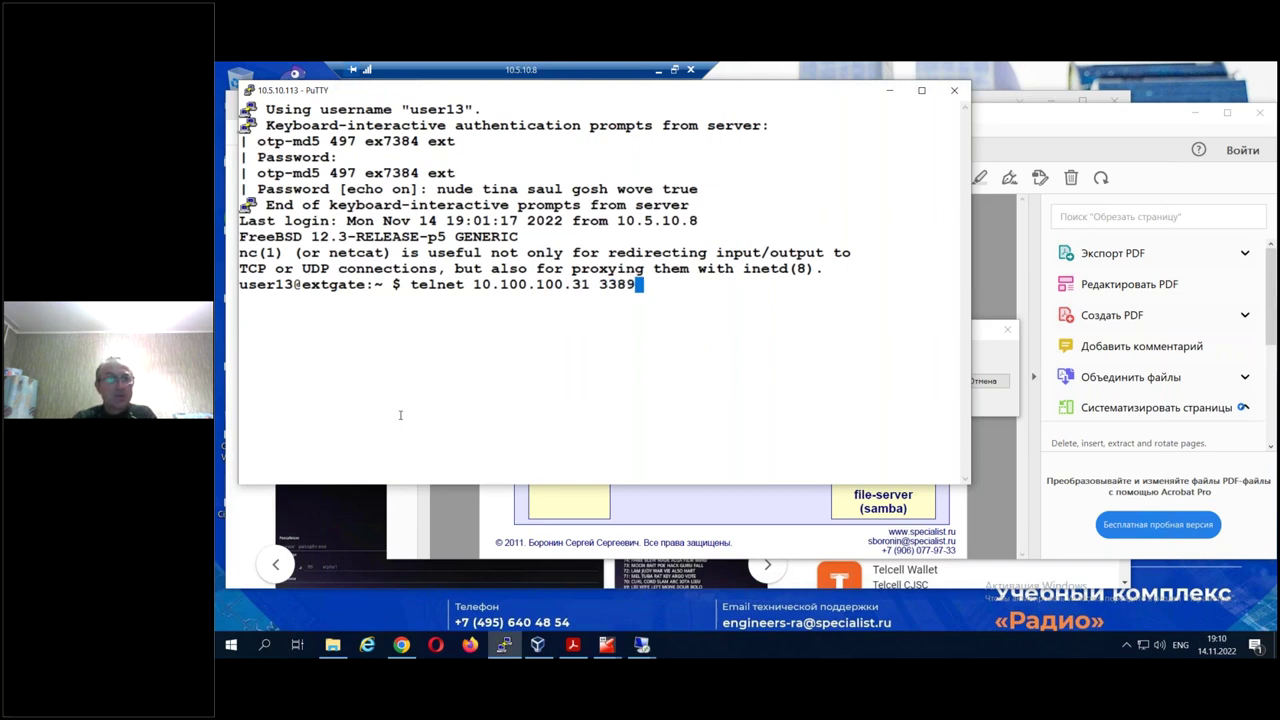
key("Return")
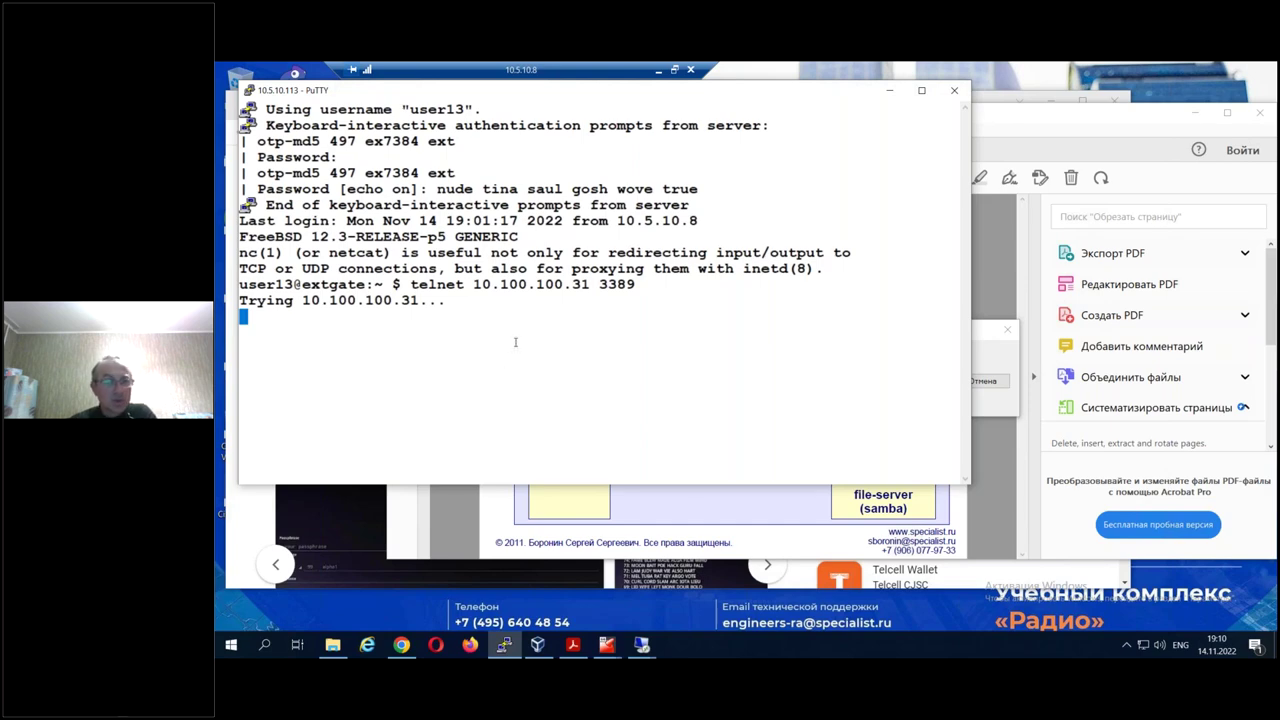
Open the Windows7sp1 VM window and close its leftover MobaXterm, System and network-location windows
left_click(538, 645)
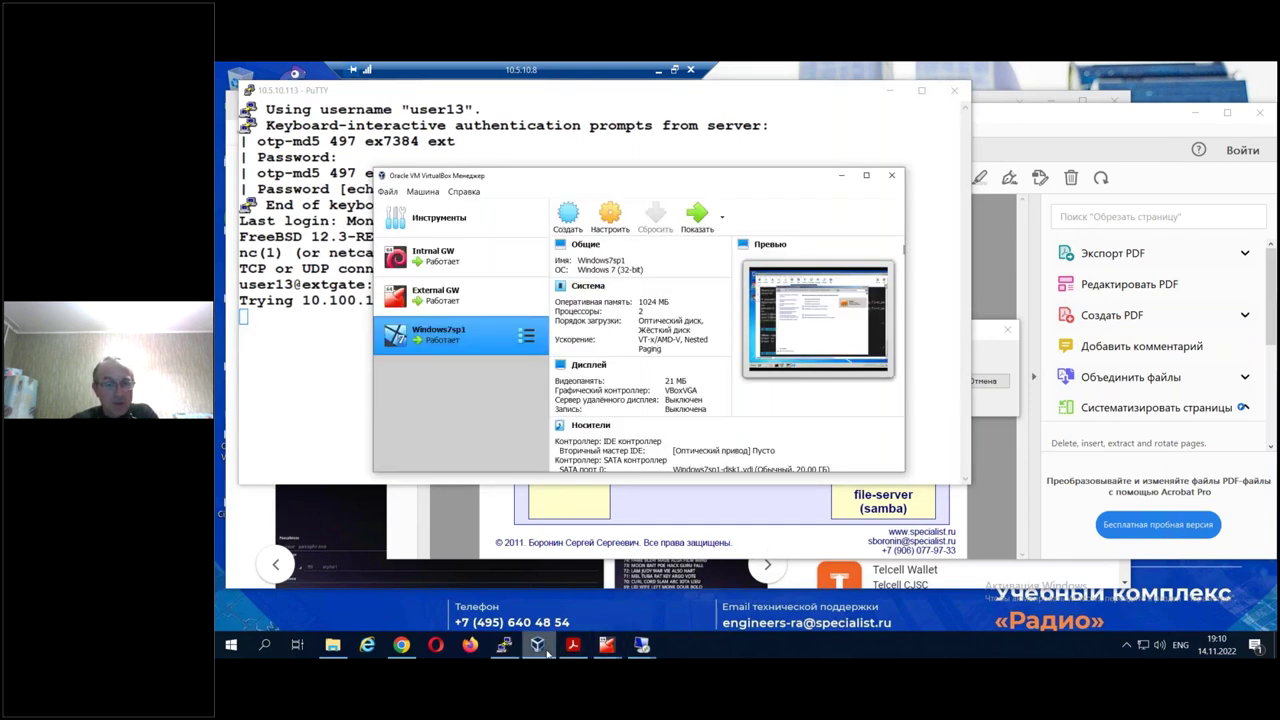
double_click(434, 340)
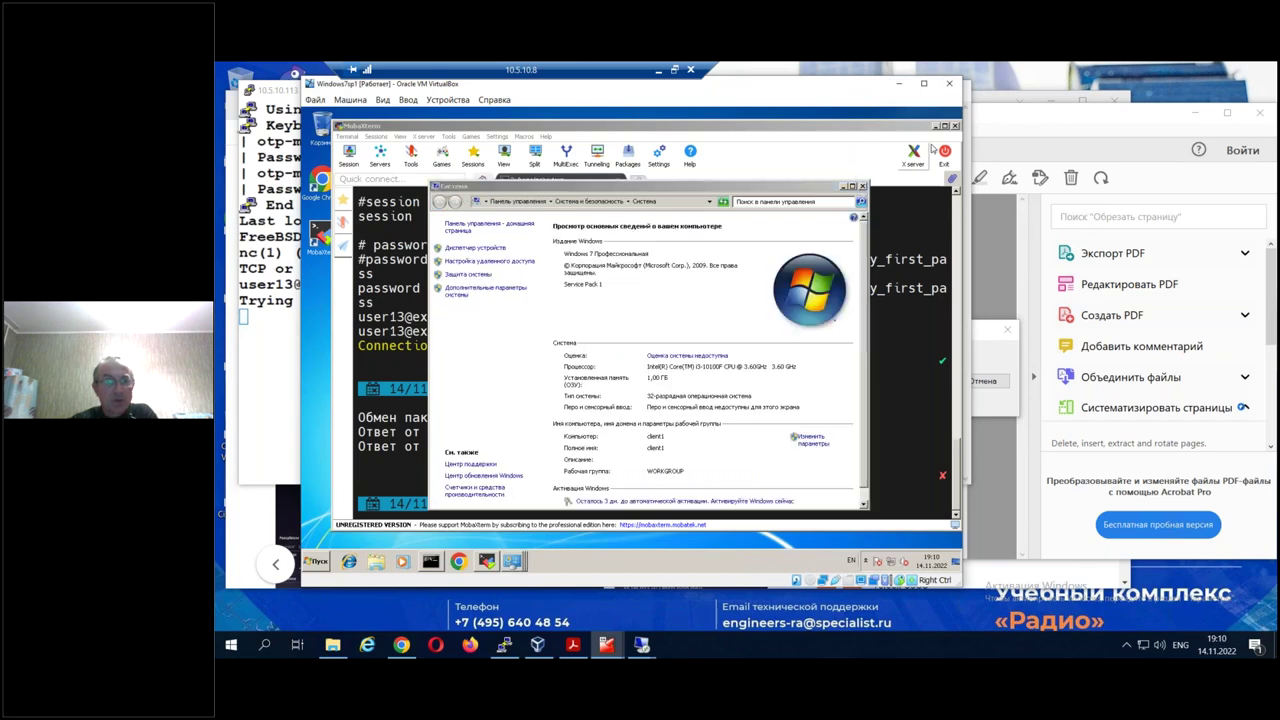
left_click(862, 187)
left_click(940, 158)
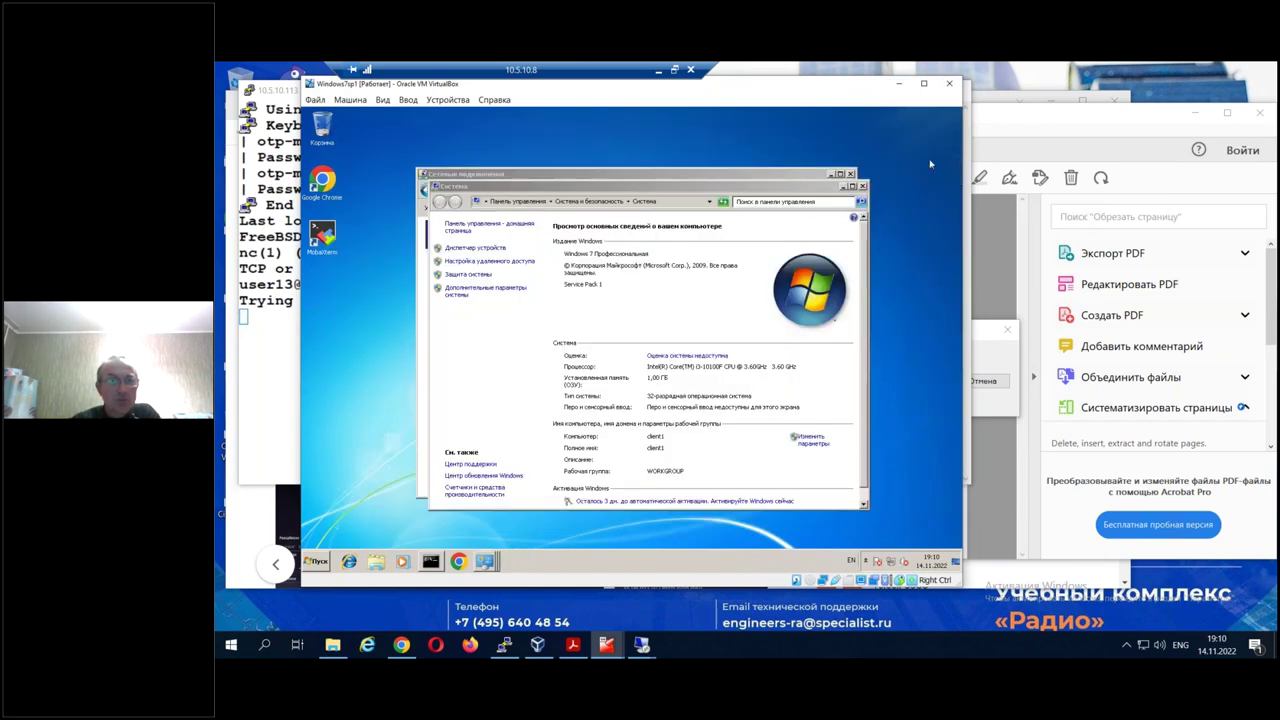
left_click(862, 187)
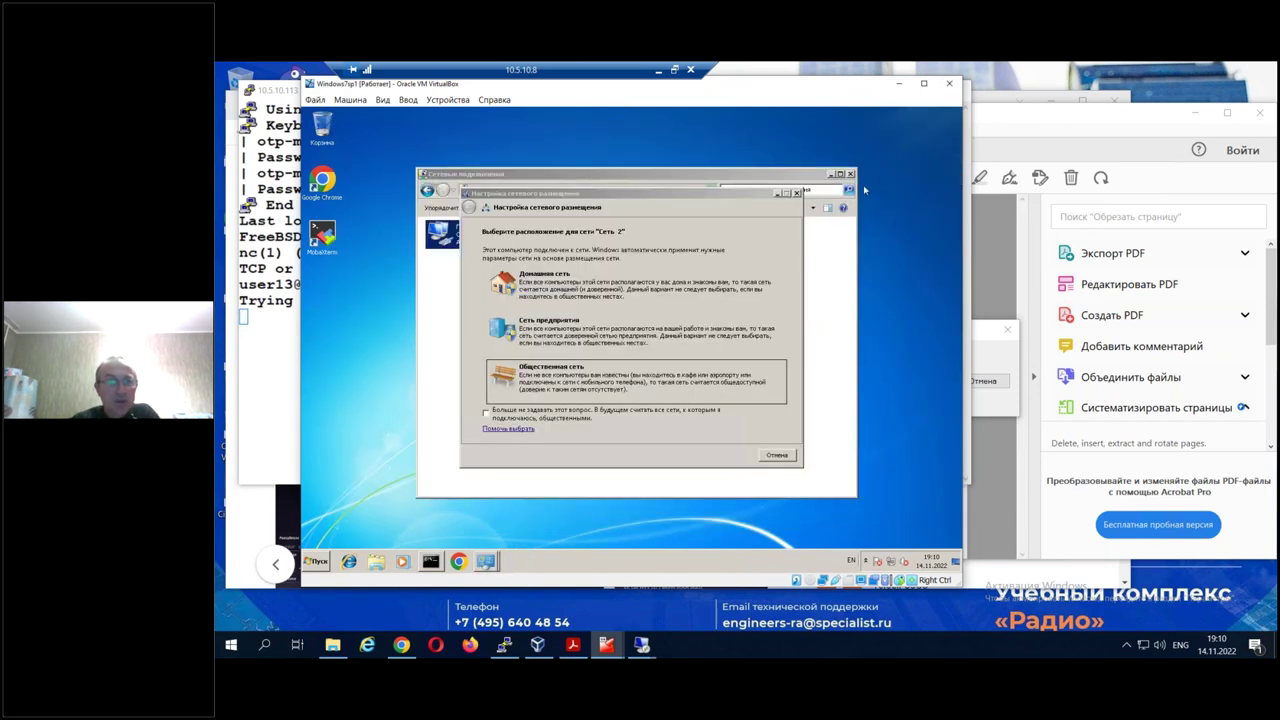
left_click(777, 456)
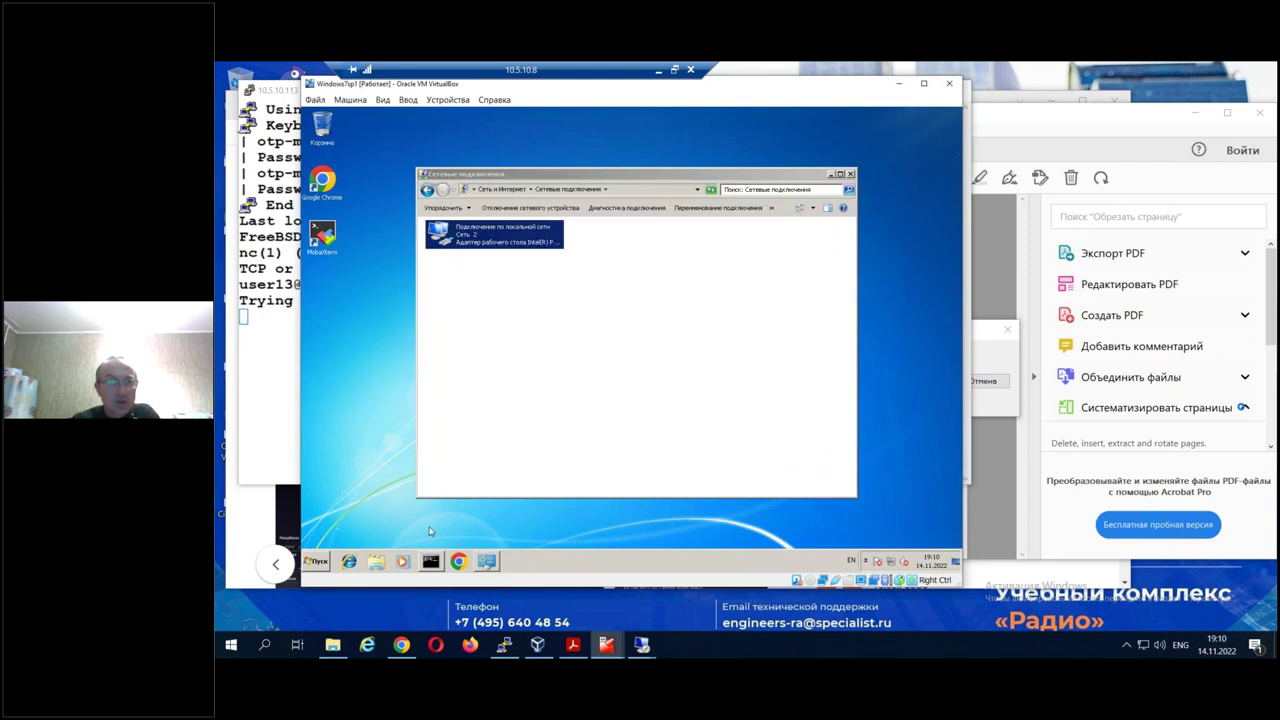
Run ipconfig in the guest, showing address 10.100.100.31 with gateway 10.100.100.1
left_click(430, 562)
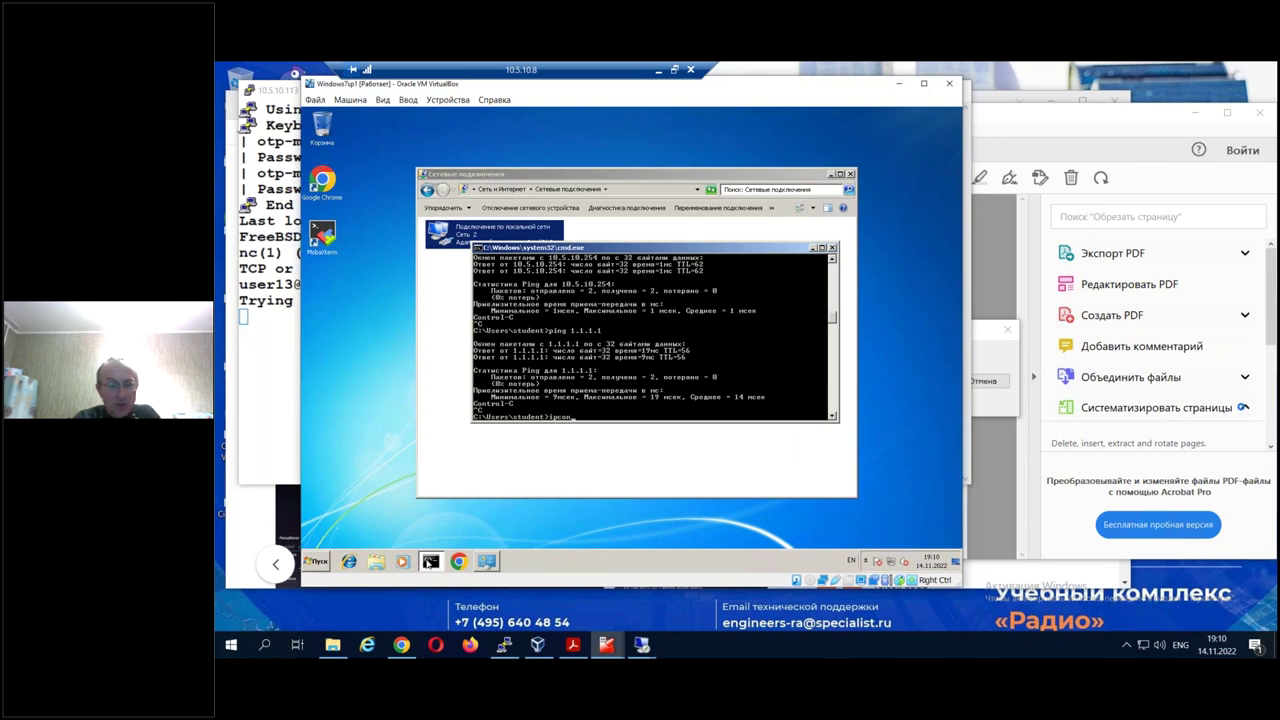
type("ipconfig")
key("Return")
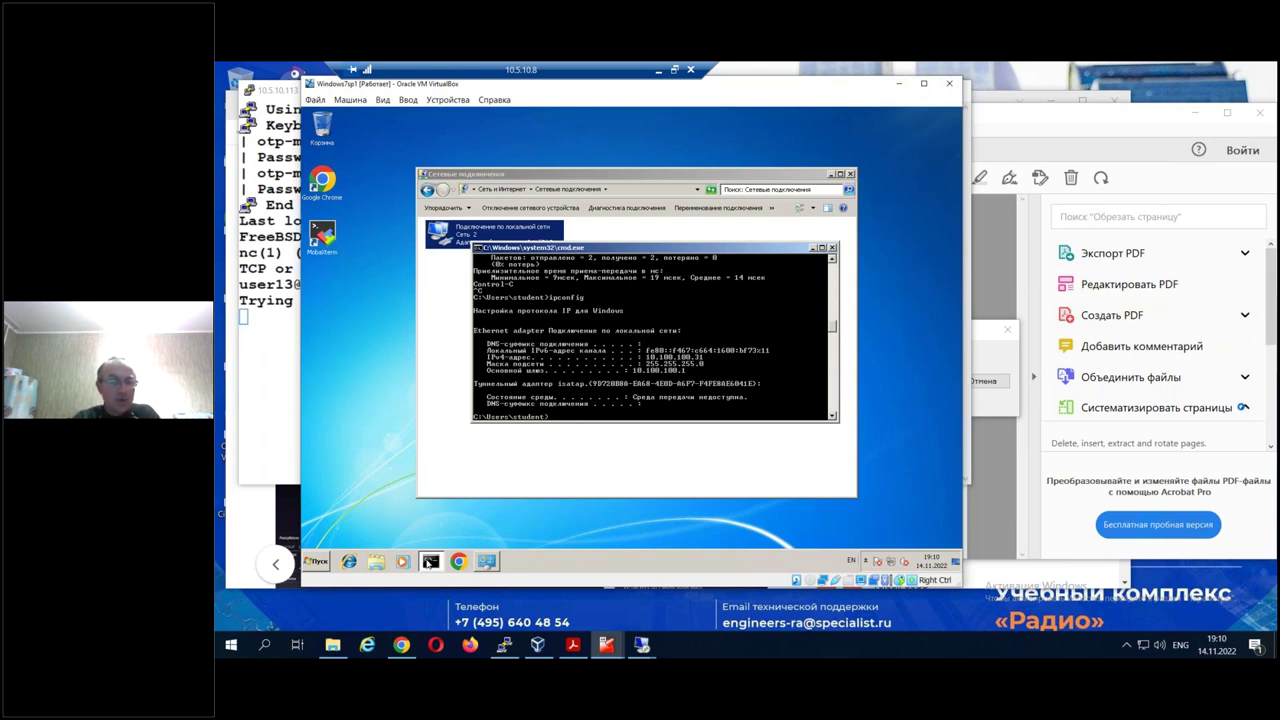
left_click(312, 559)
left_click(505, 433)
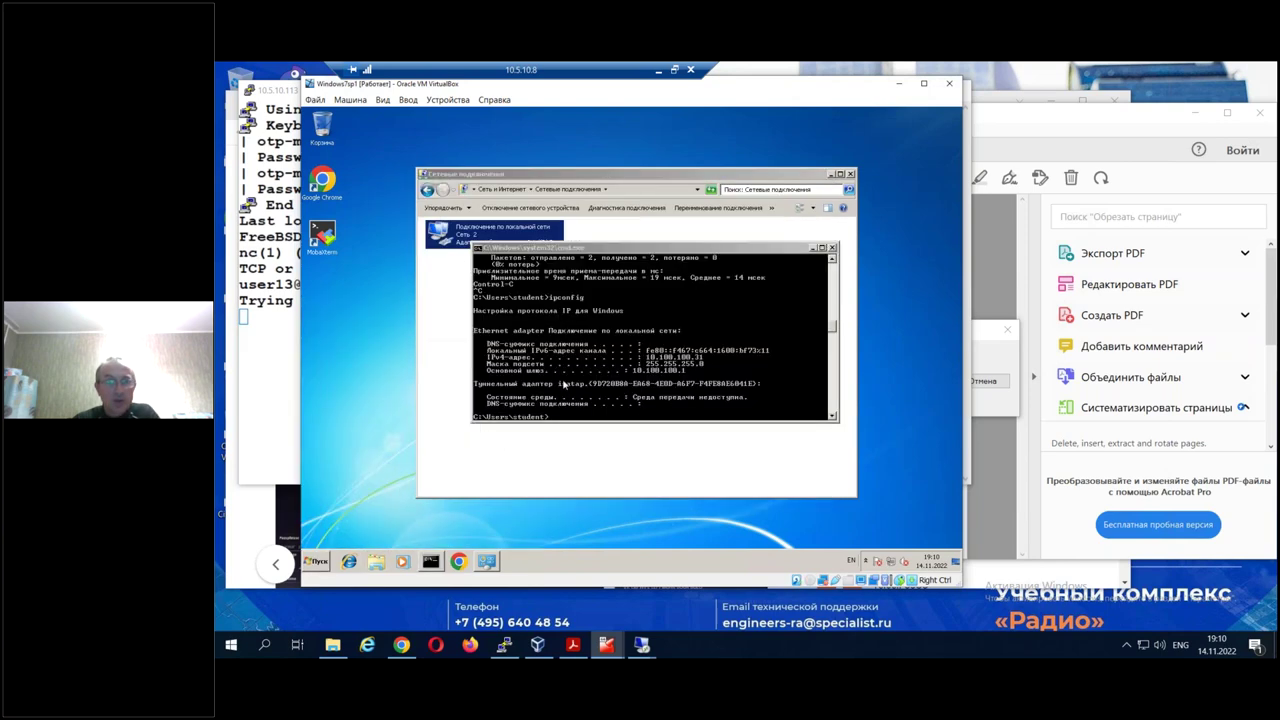
left_click(322, 561)
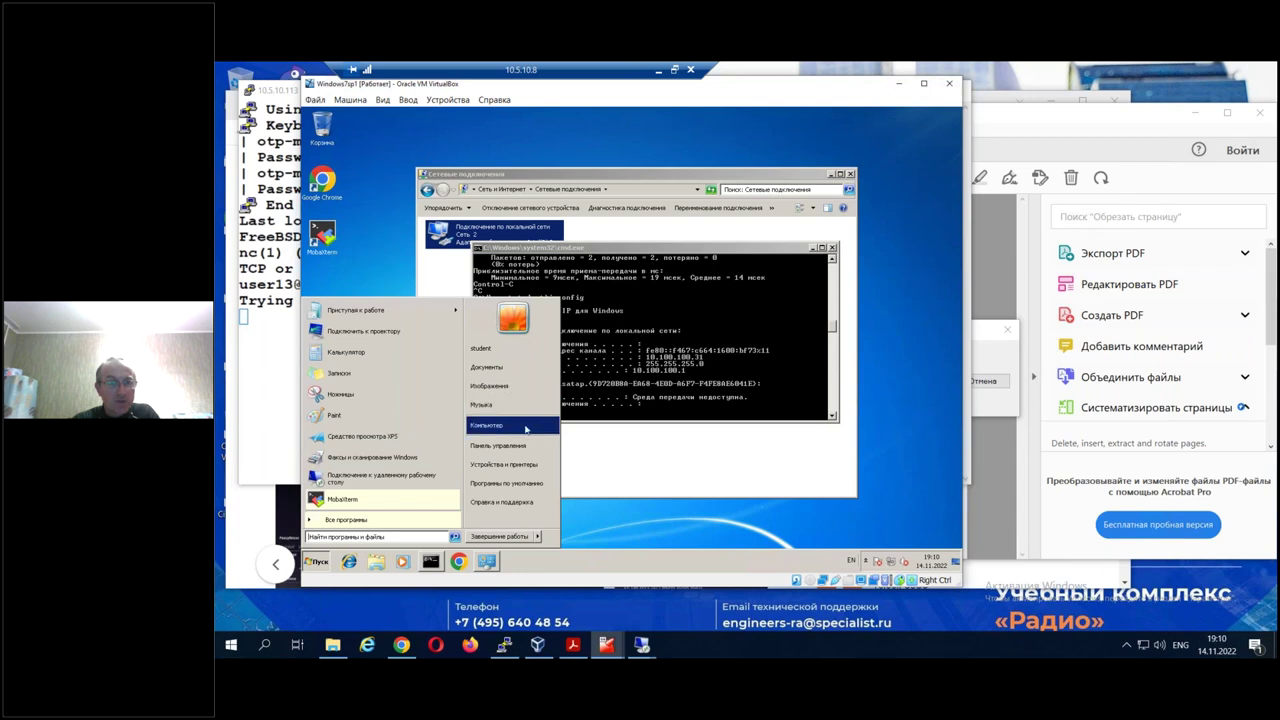
In the guest's Computer properties, allow remote desktop connections from any version
right_click(522, 428)
left_click(566, 505)
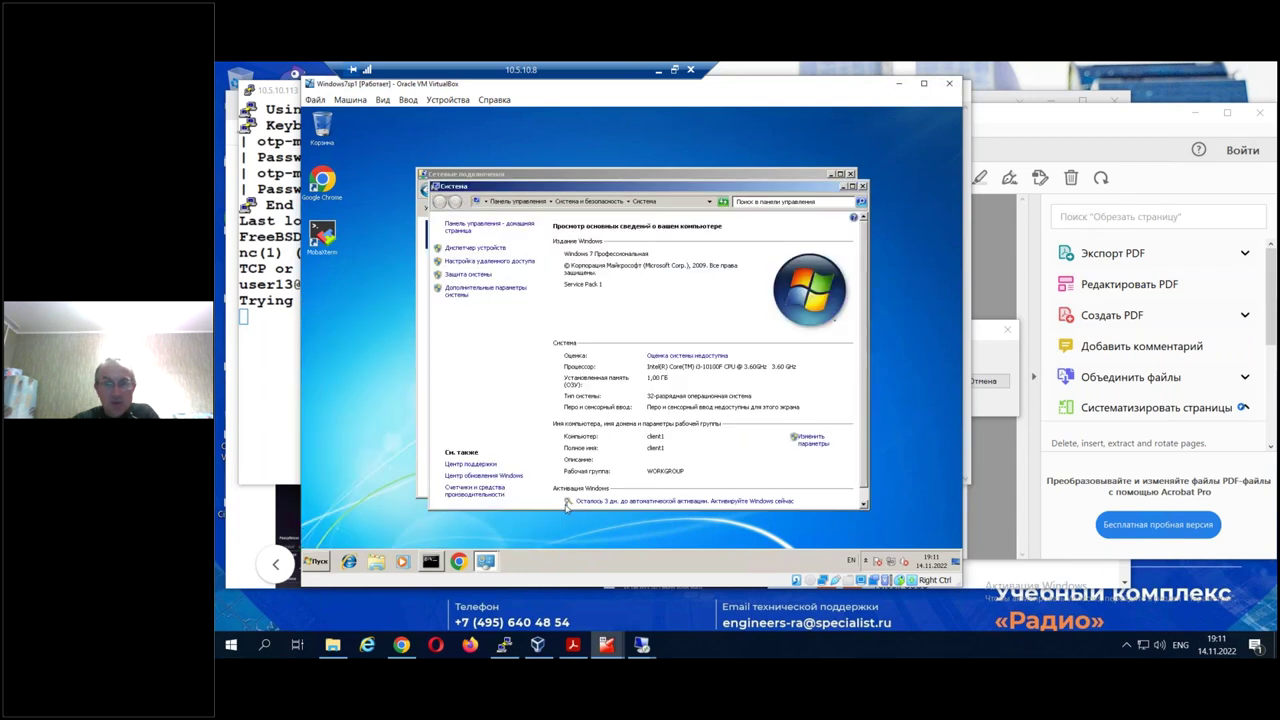
left_click(459, 262)
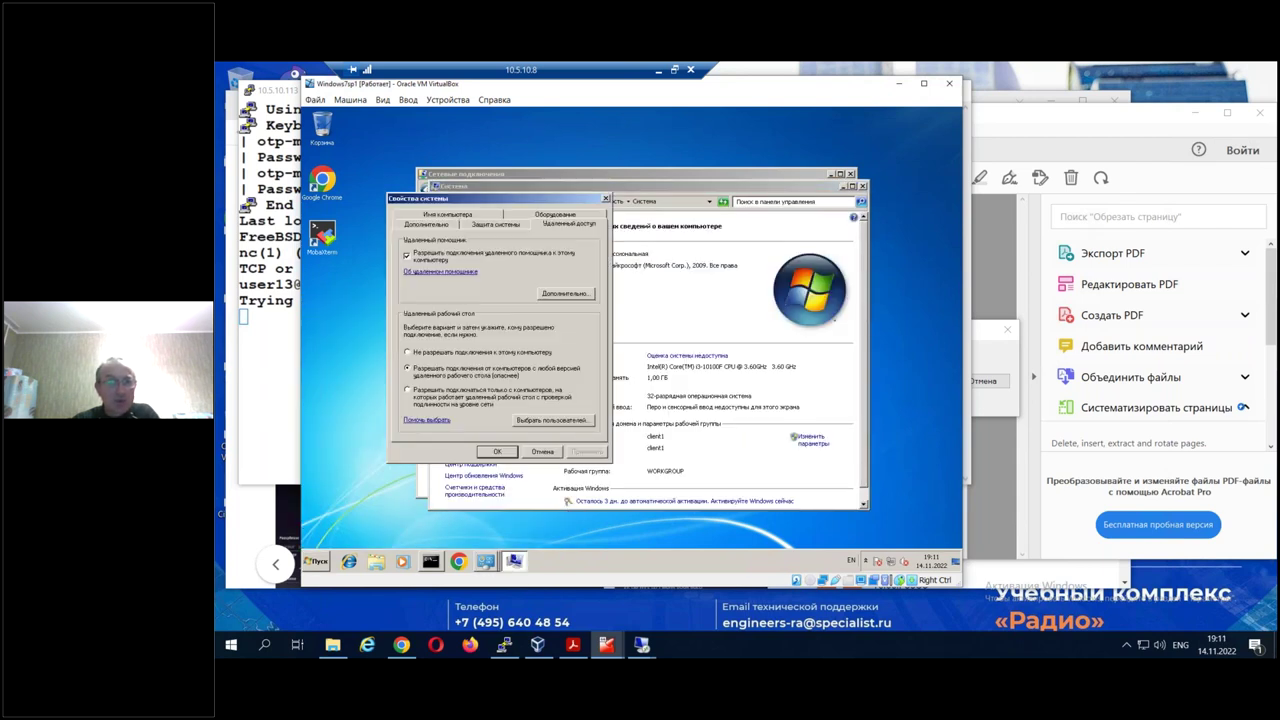
left_click(463, 377)
Add user 'student' to the Remote Desktop users and apply the settings
left_click(540, 421)
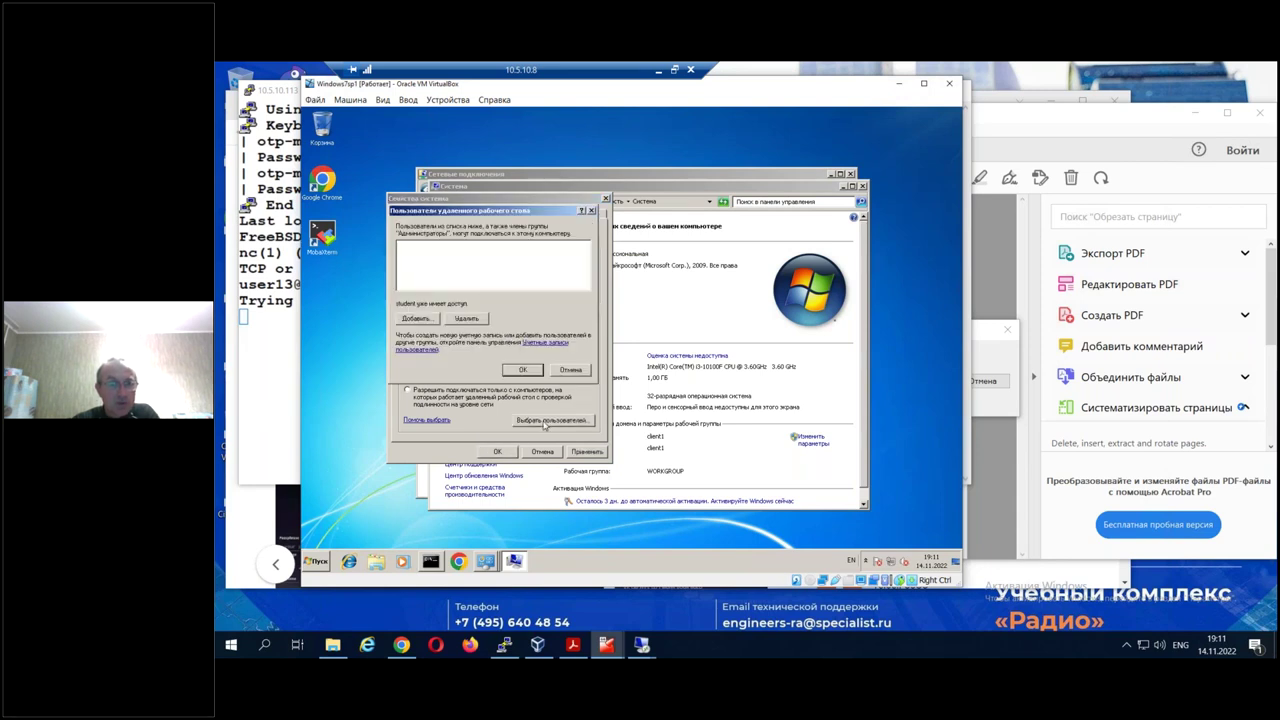
left_click(413, 320)
type("student")
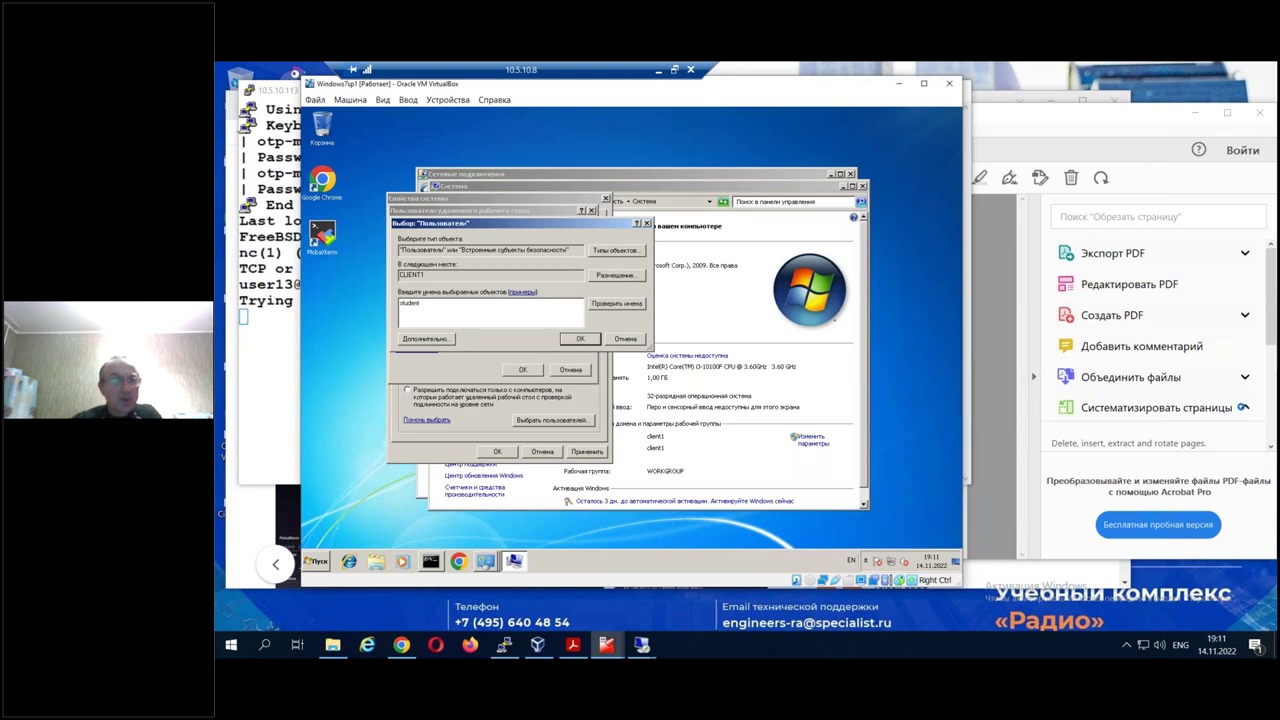
left_click(620, 305)
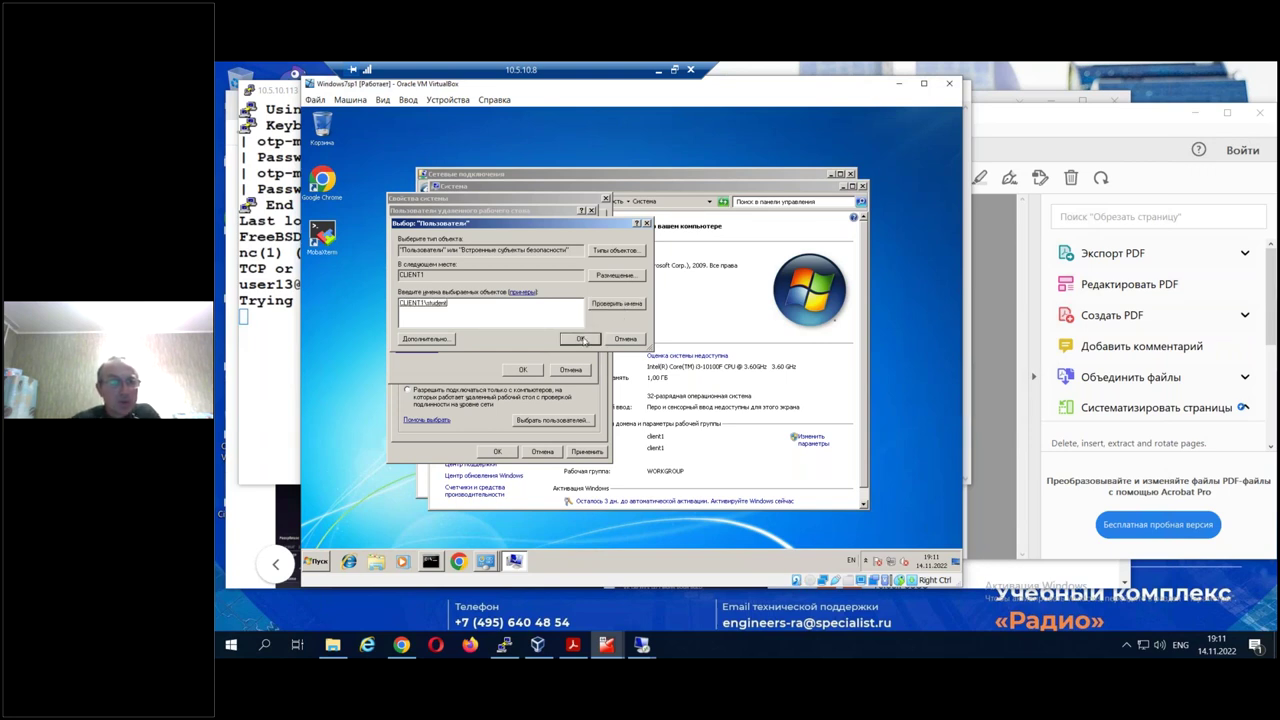
left_click(584, 340)
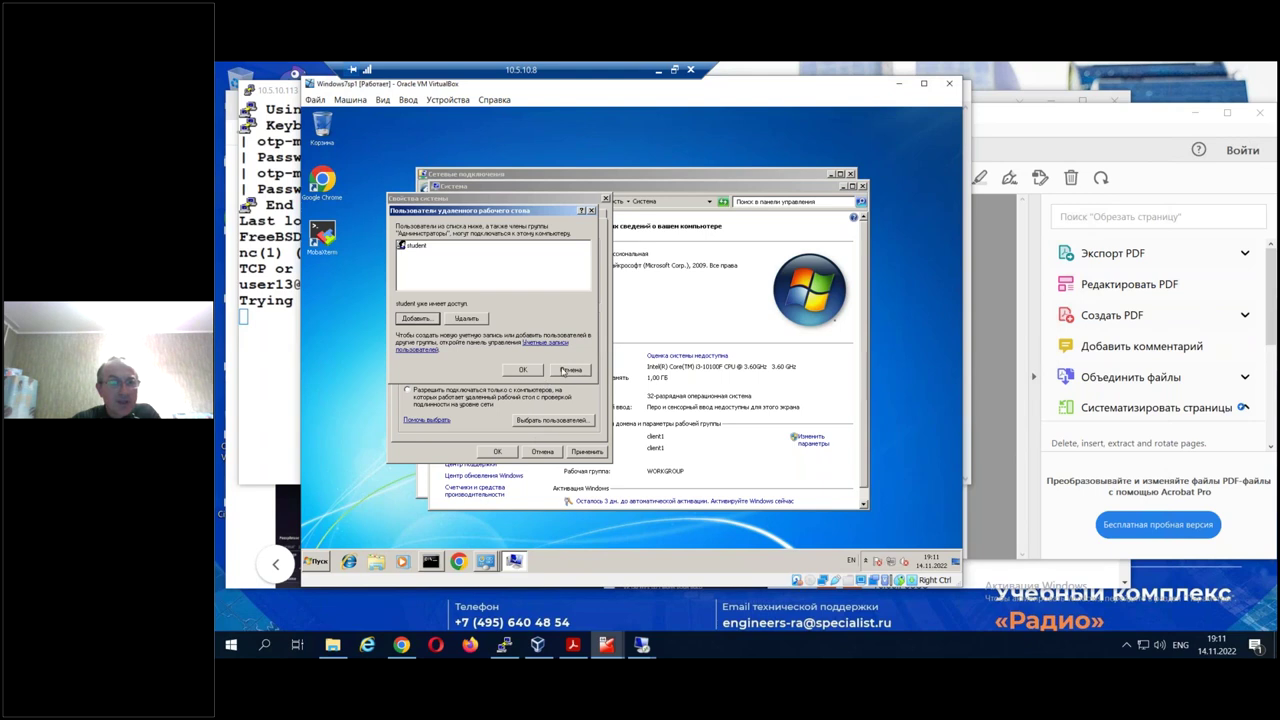
left_click(561, 371)
left_click(488, 372)
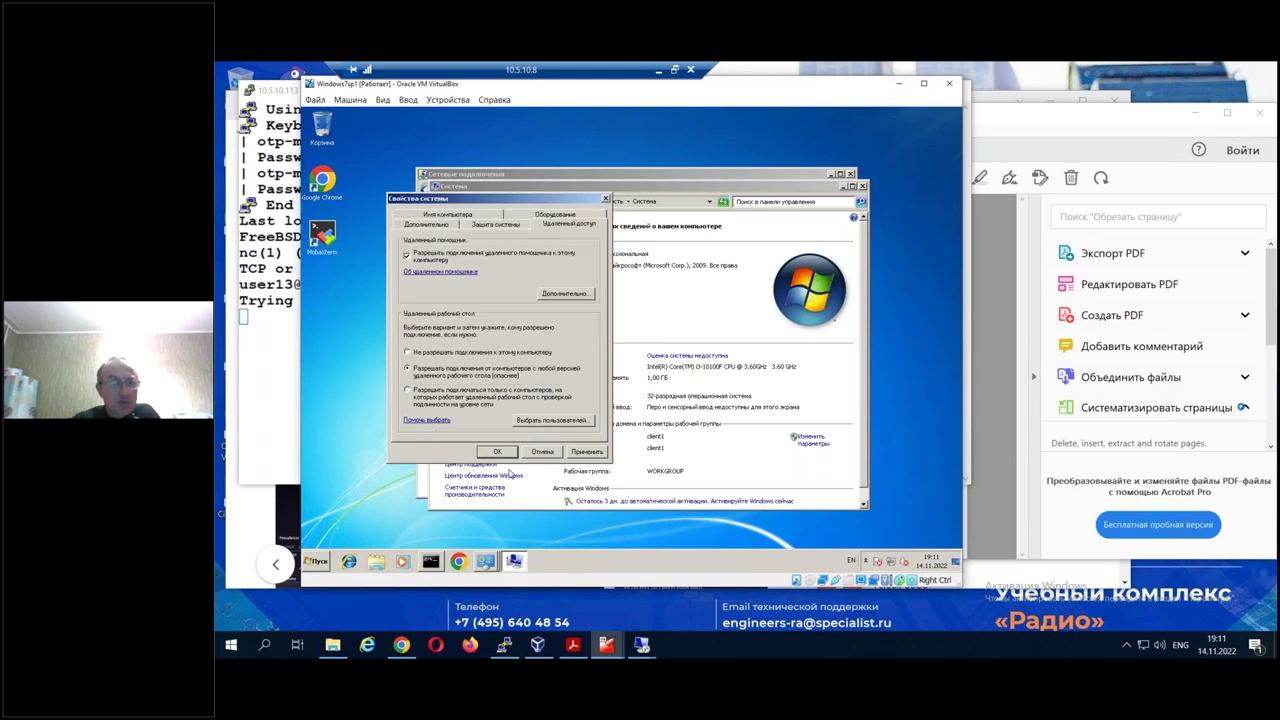
left_click(586, 452)
left_click(498, 452)
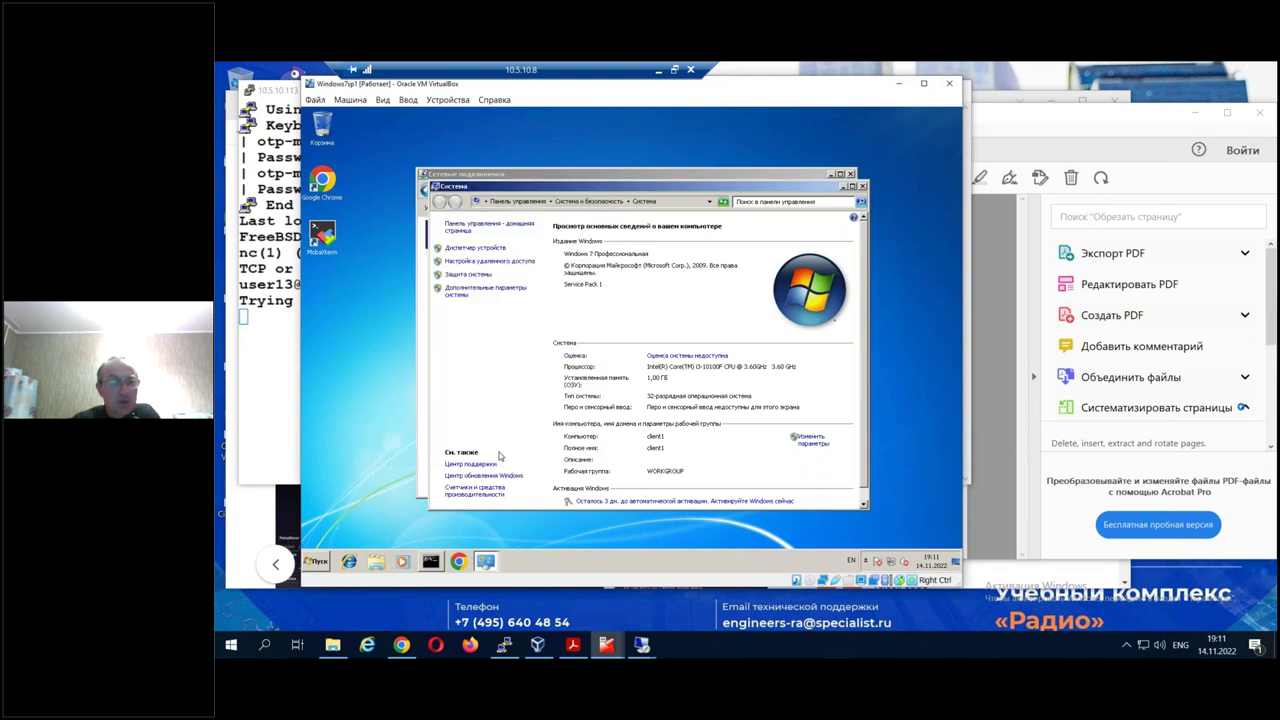
Close the guest's System, Network Connections and command prompt windows
left_click(862, 187)
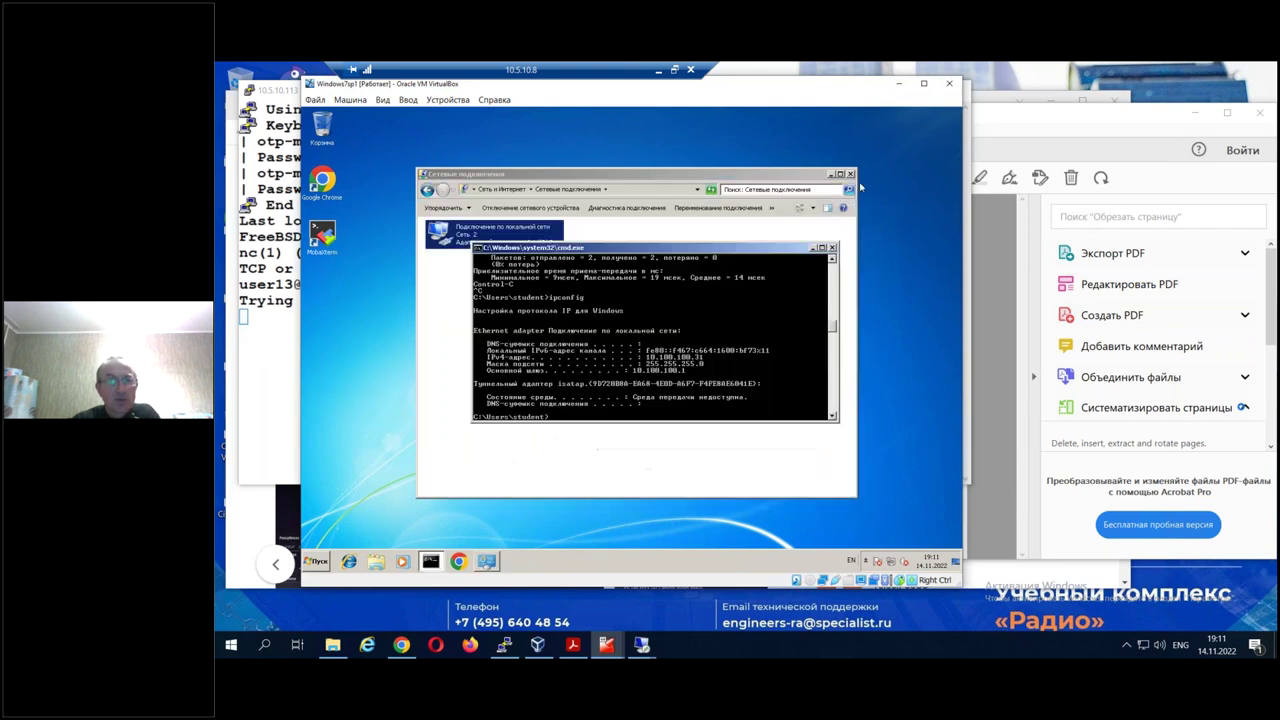
left_click(850, 174)
left_click(831, 247)
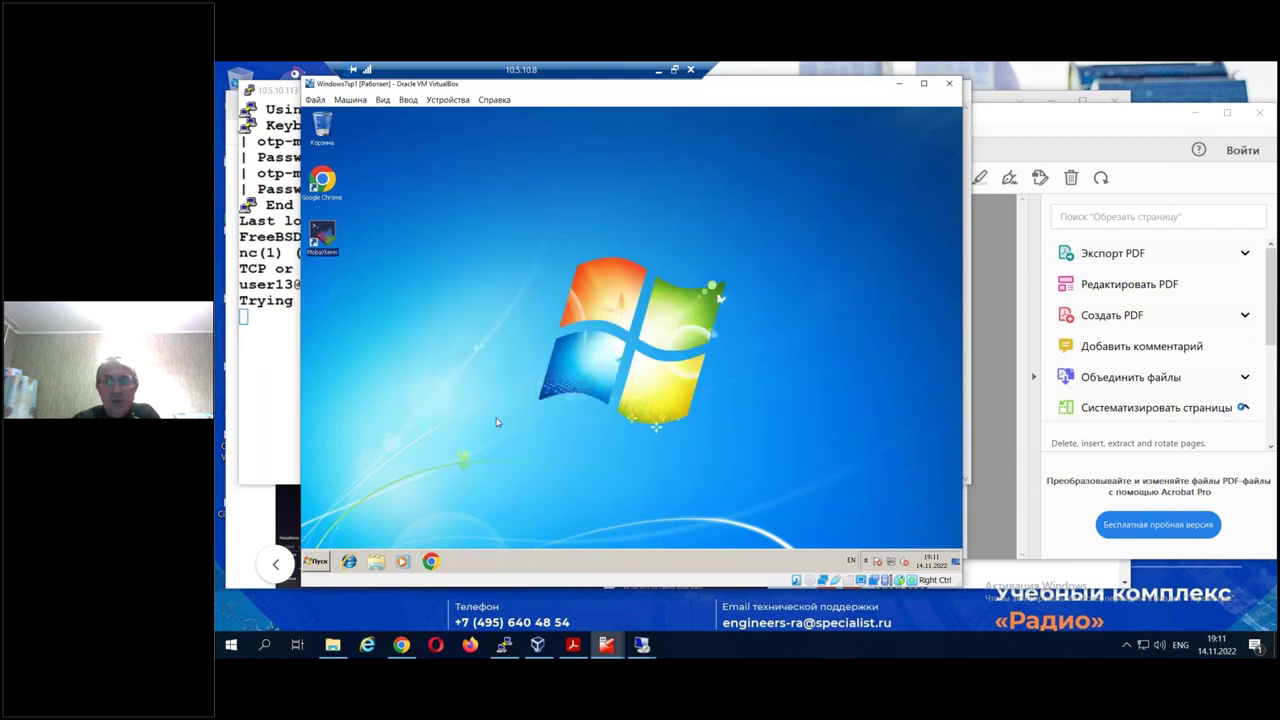
Restart the Windows 7 guest from the Start menu's shutdown options
left_click(316, 562)
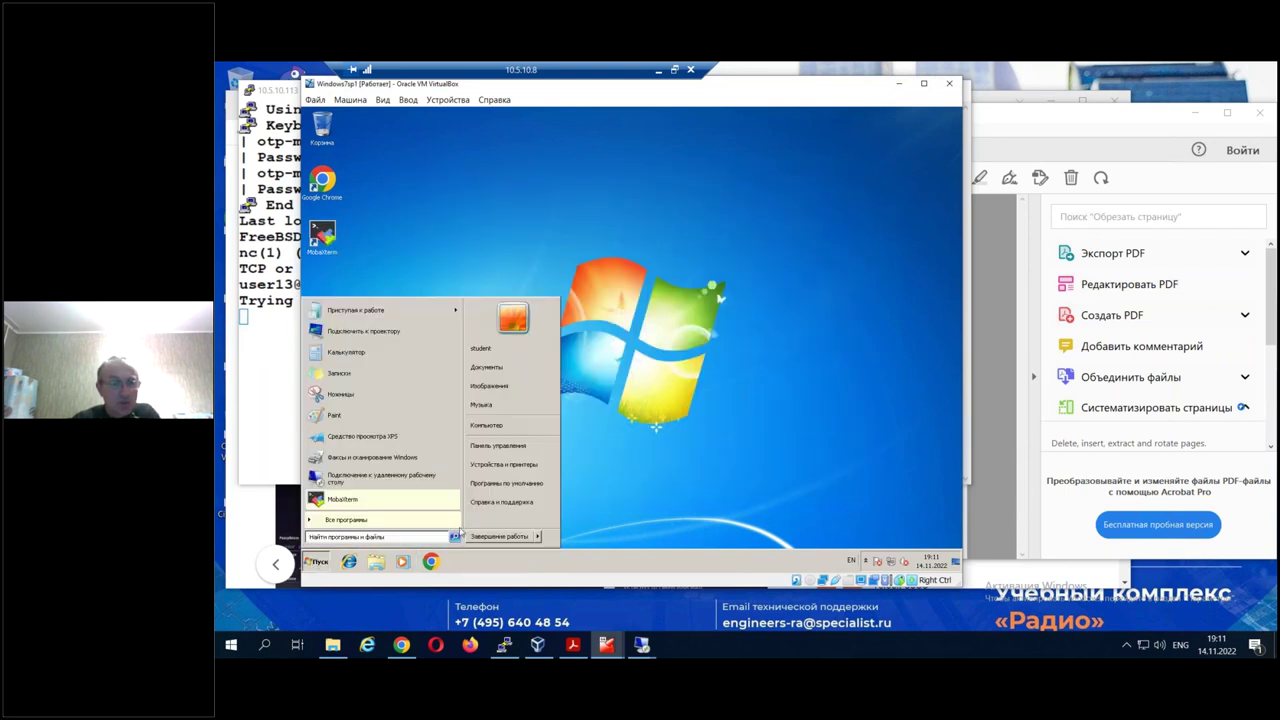
left_click(538, 537)
left_click(585, 527)
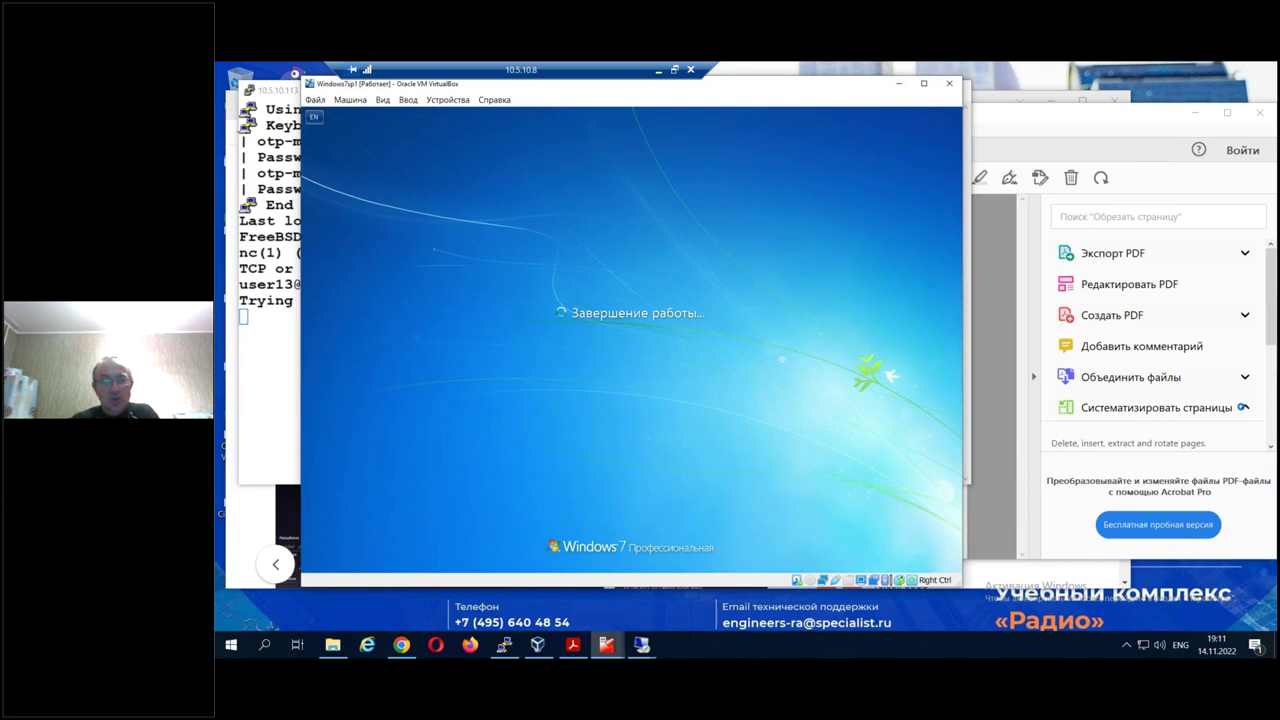
left_click(253, 353)
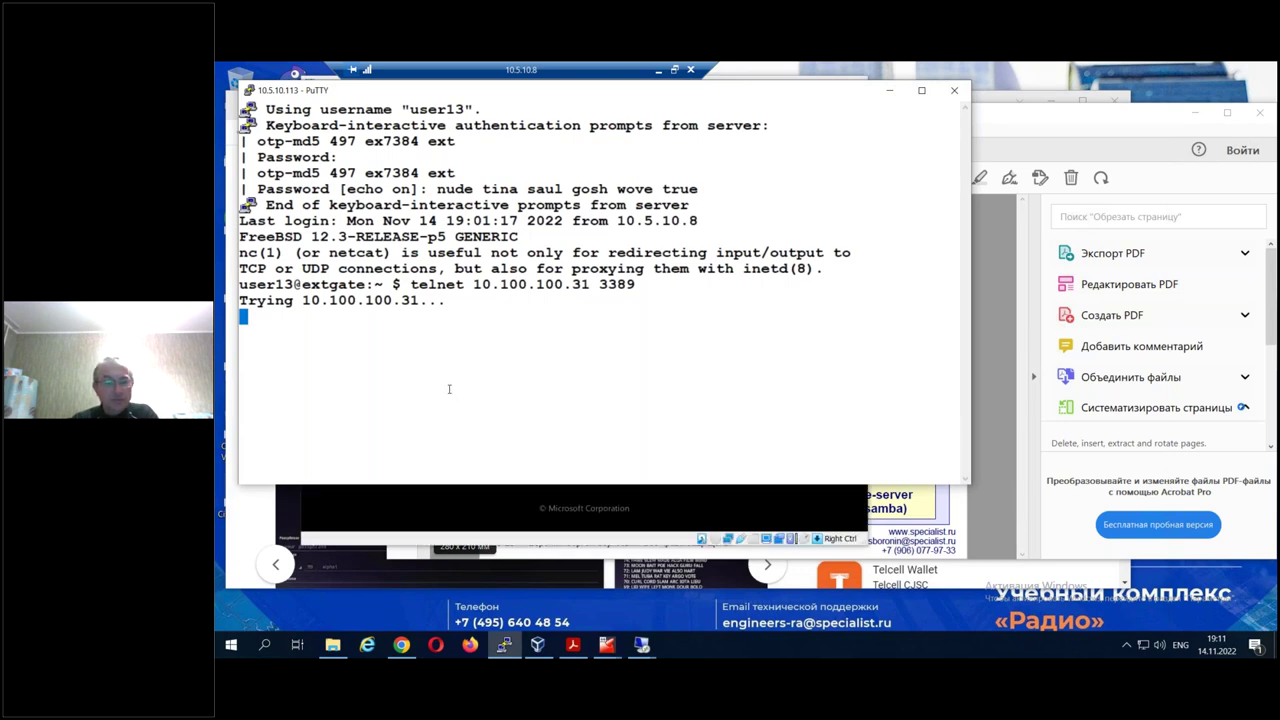
Rerun 'telnet 10.100.100.31 3389' four times, aborting each stalled attempt with Ctrl+C
key("ctrl+c")
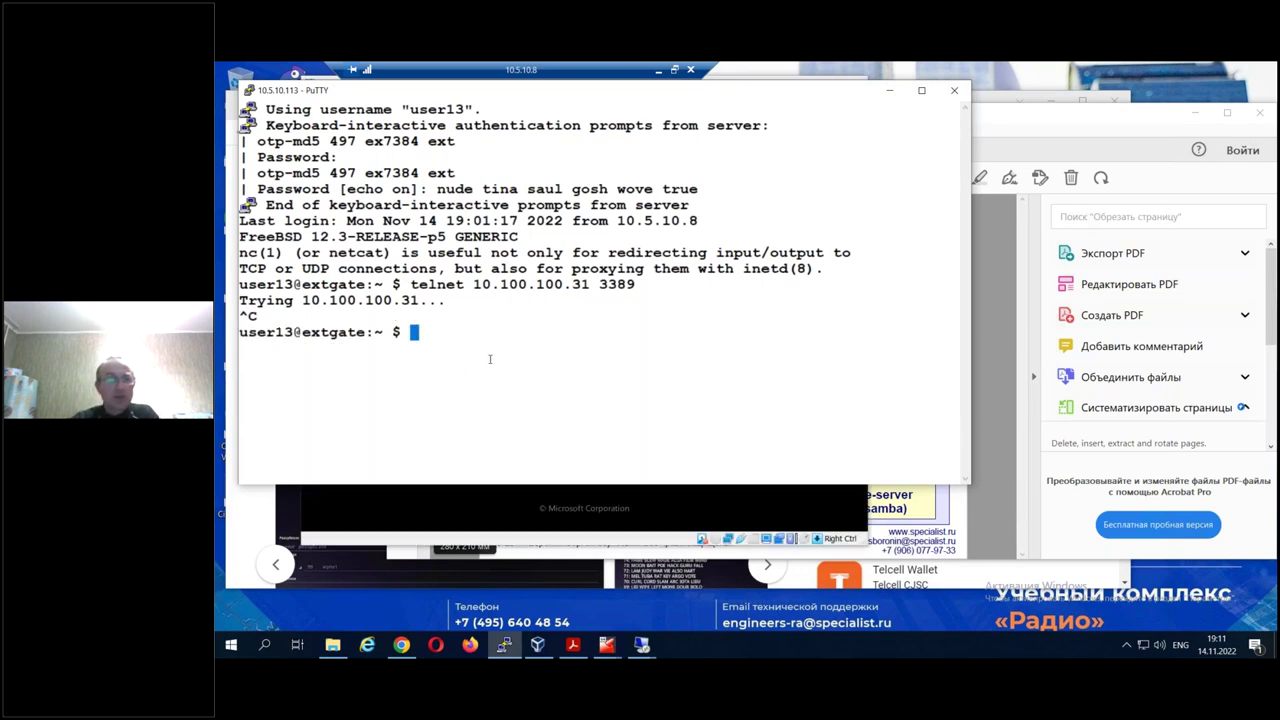
key("Up")
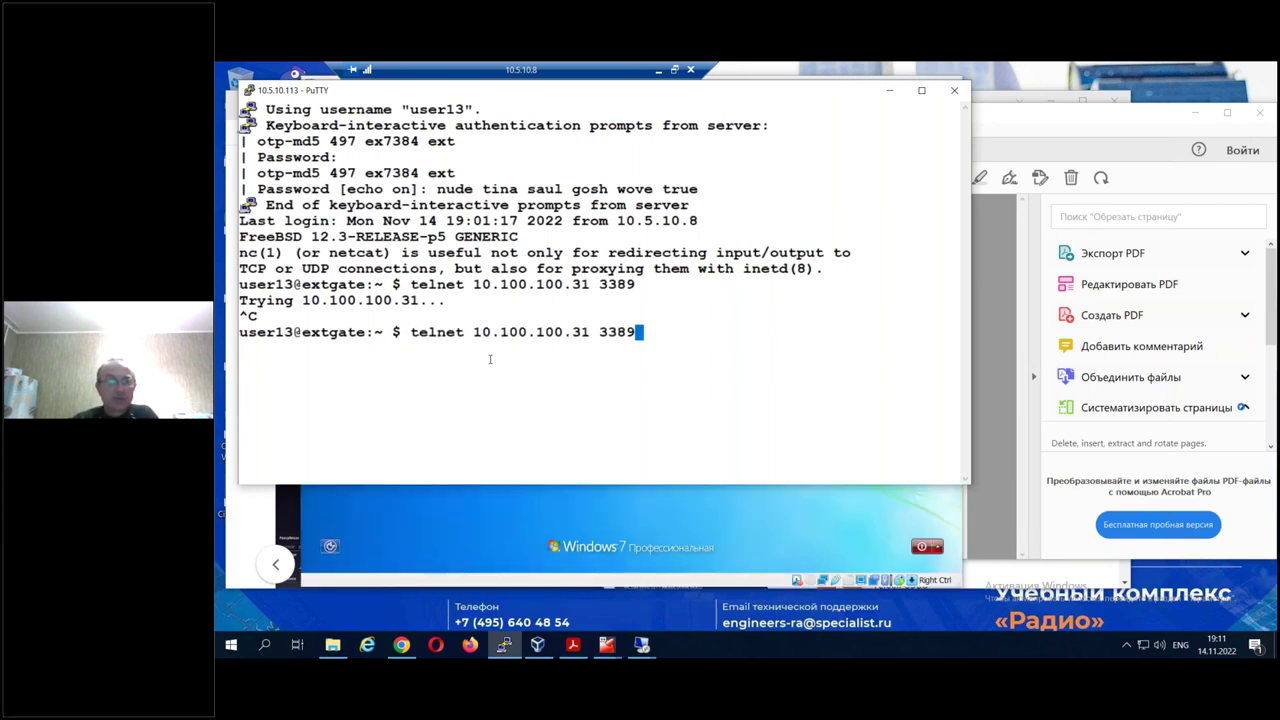
key("Return")
key("ctrl+c")
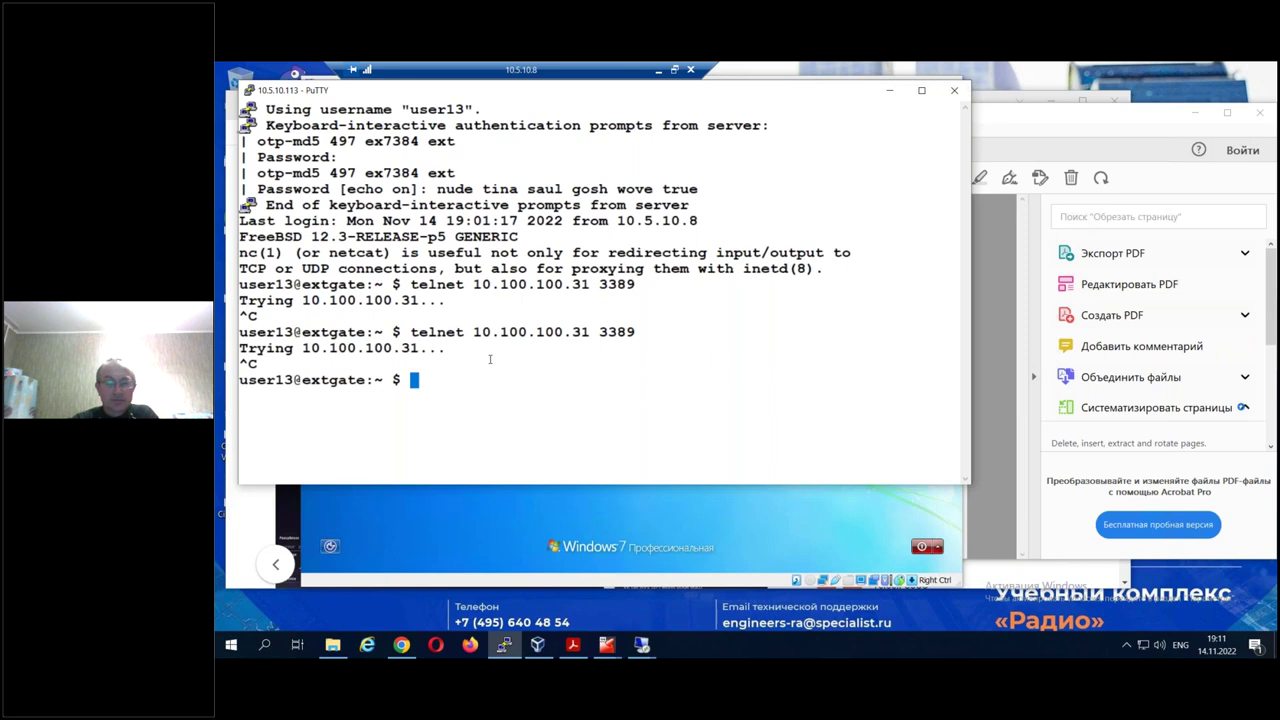
key("Up")
key("Return")
key("ctrl+c")
key("Up")
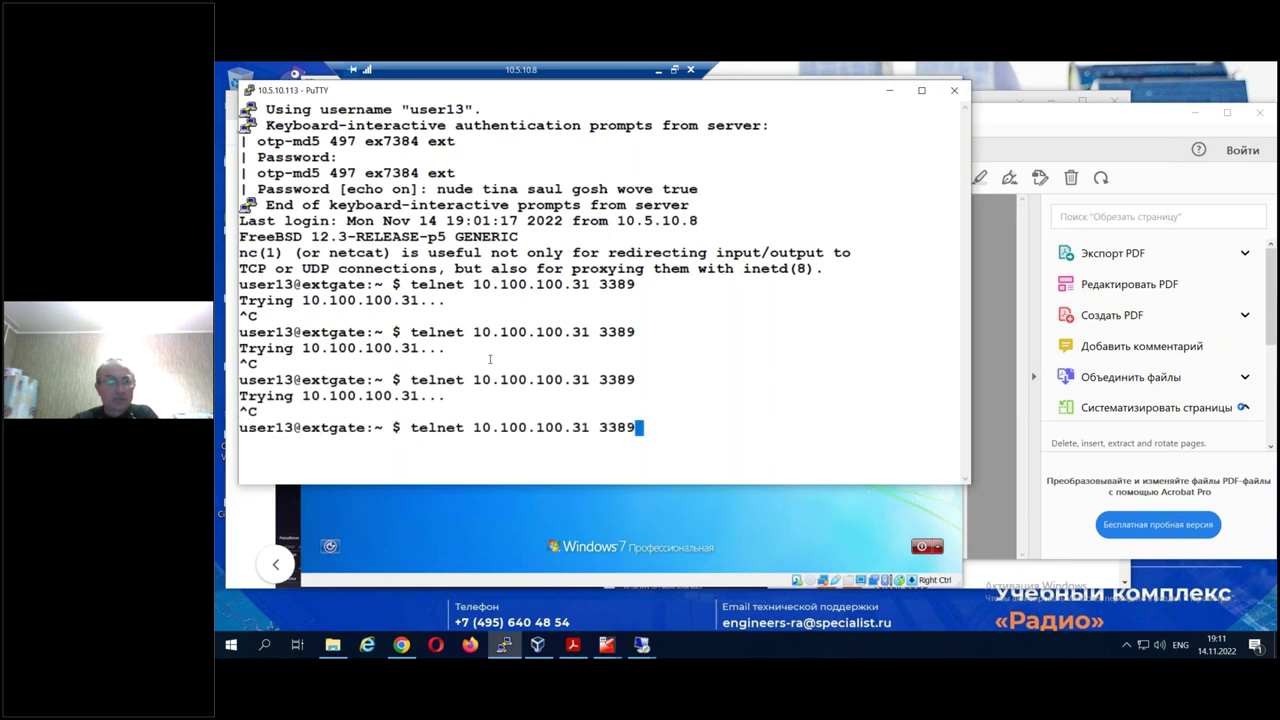
key("Return")
key("ctrl+c")
key("Up")
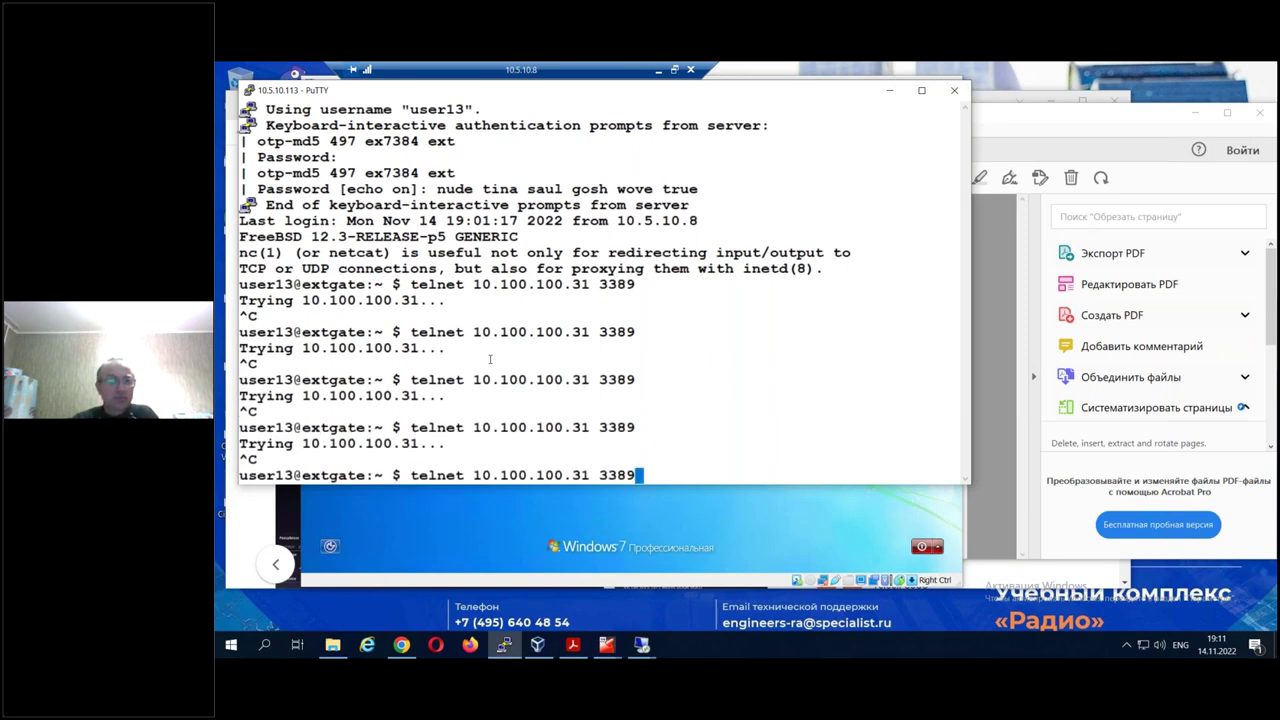
key("Return")
Enter the user's password at the Windows 7 logon screen to reach the desktop
left_click(667, 517)
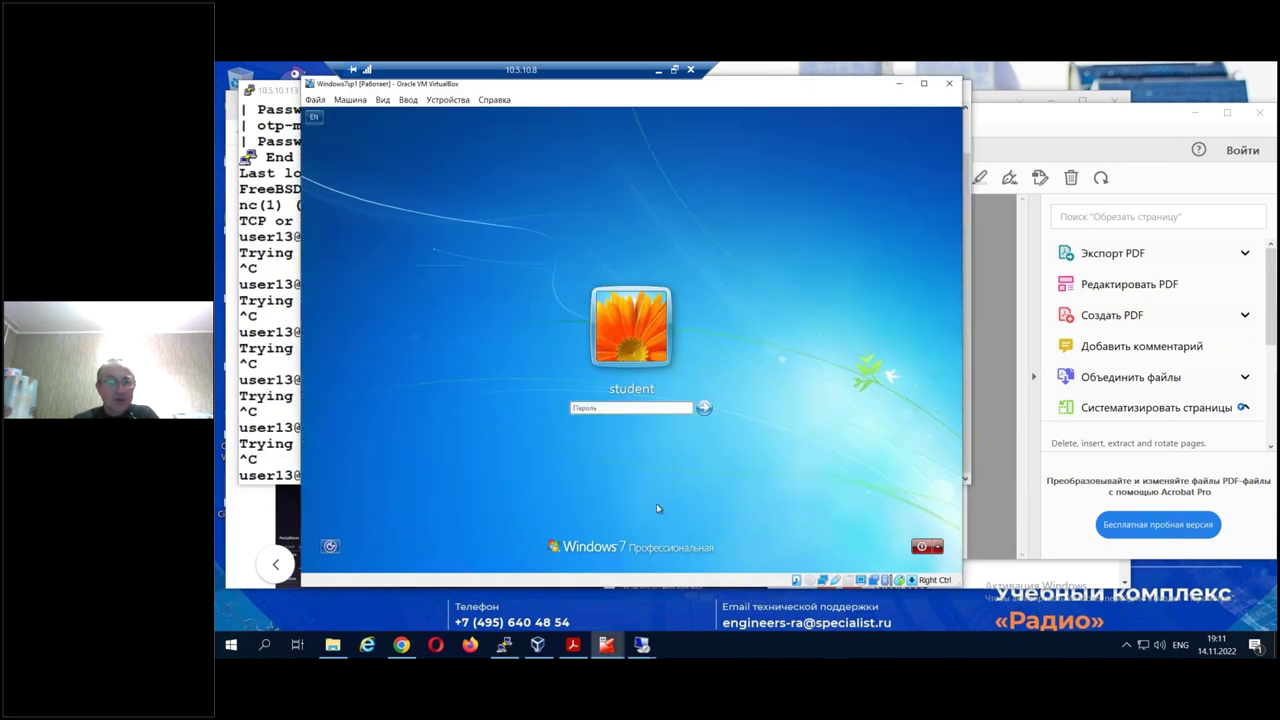
left_click(625, 407)
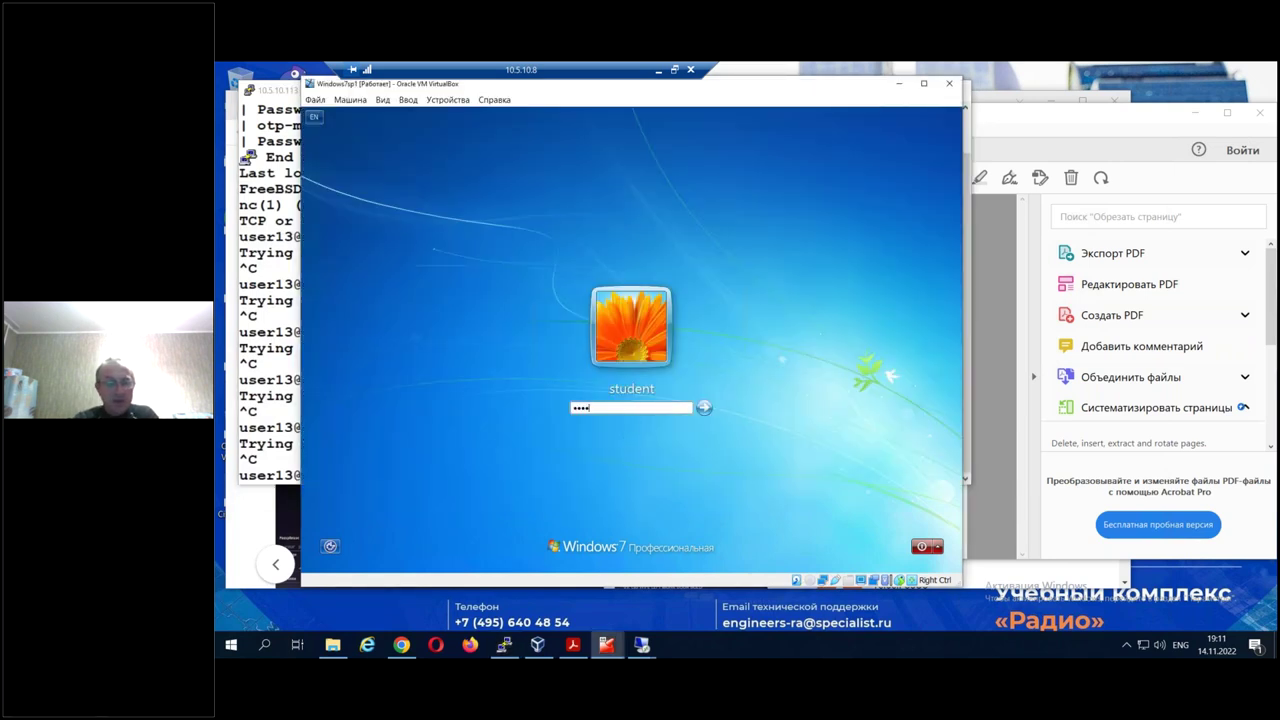
key("Return")
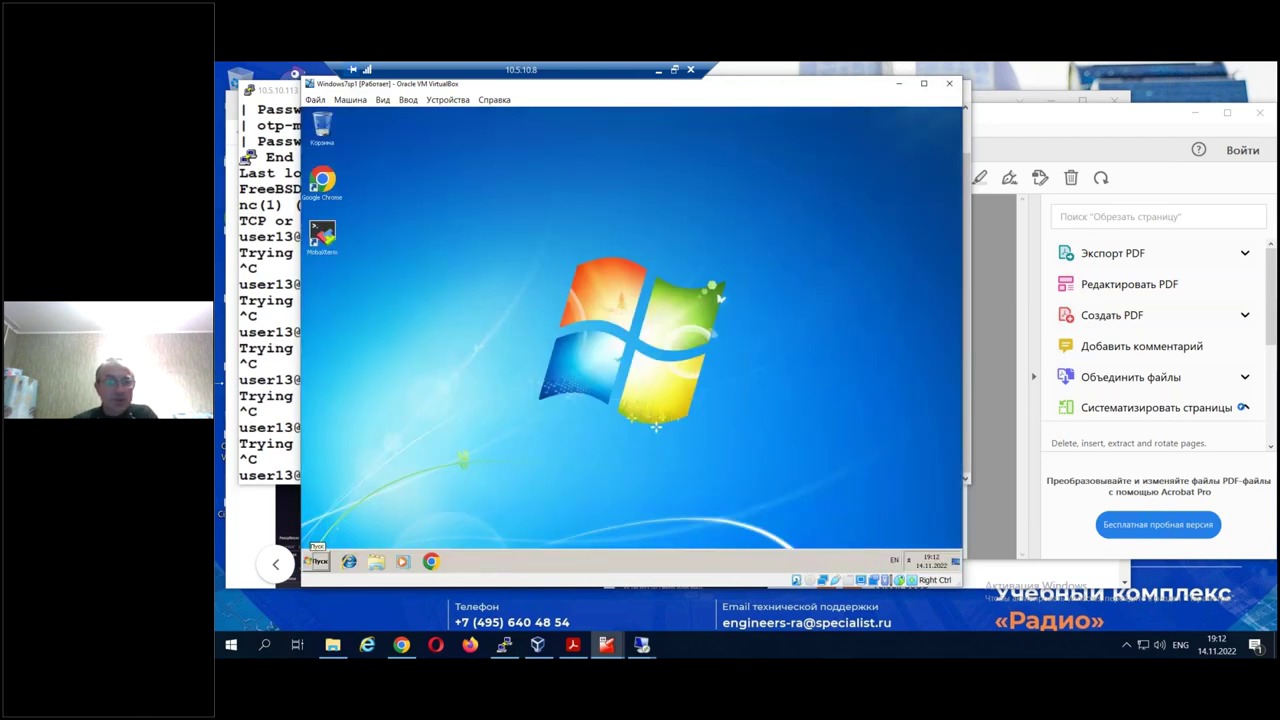
left_click(251, 373)
Retry telnet to 10.100.100.31 port 3389 four more times, aborting each stalled attempt, then show the OTPdroid page
key("Up")
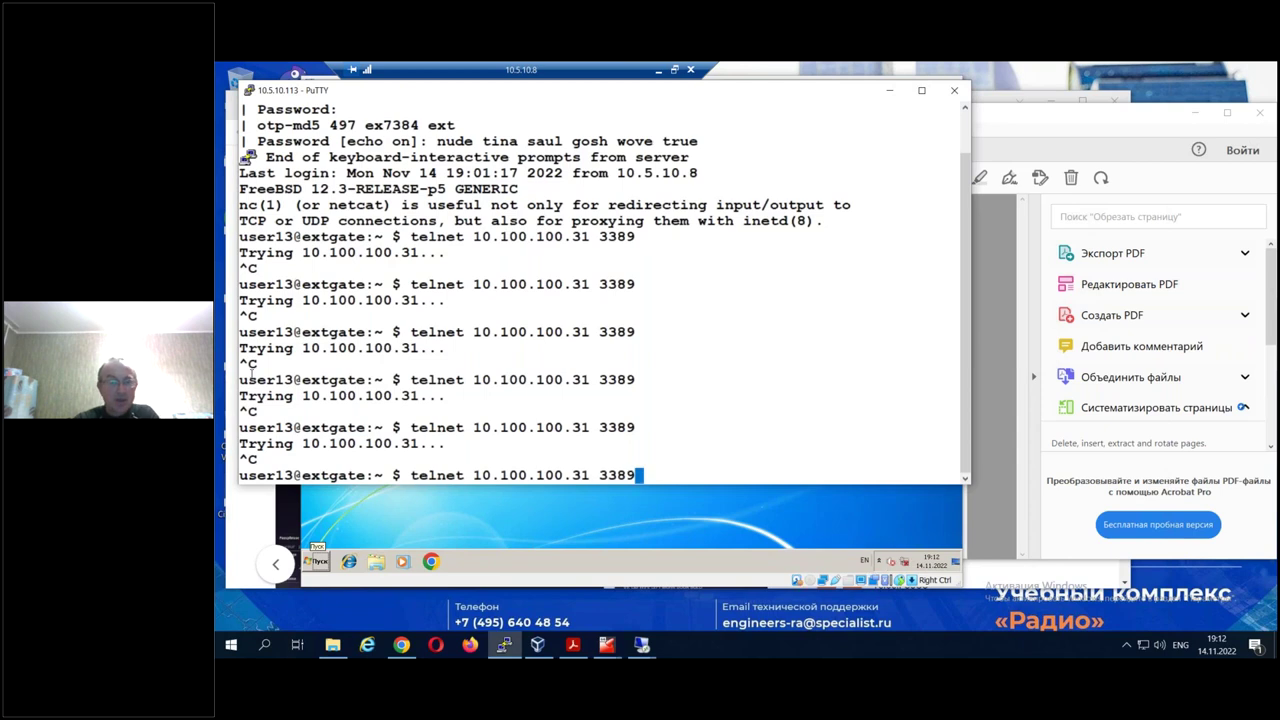
key("Return")
key("ctrl+c")
key("Up")
key("Return")
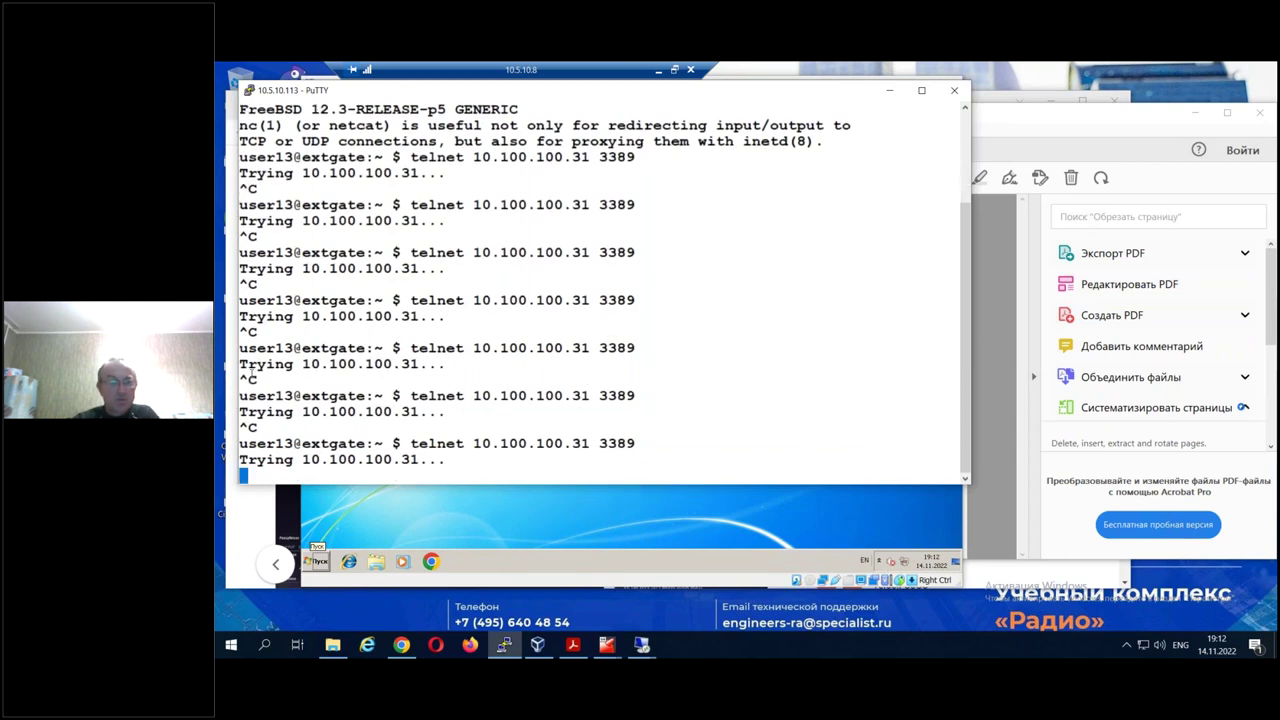
key("ctrl+c")
key("Up")
key("Return")
key("ctrl+c")
key("Up")
key("Return")
key("ctrl+c")
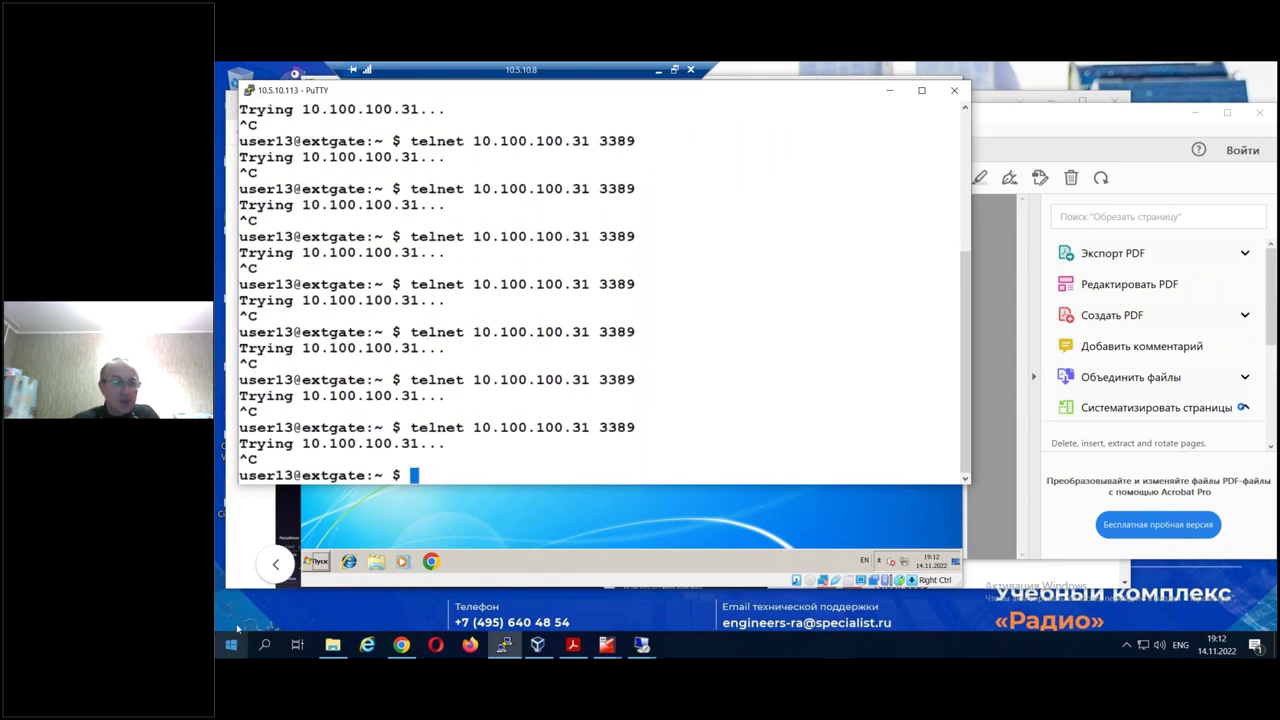
left_click(401, 645)
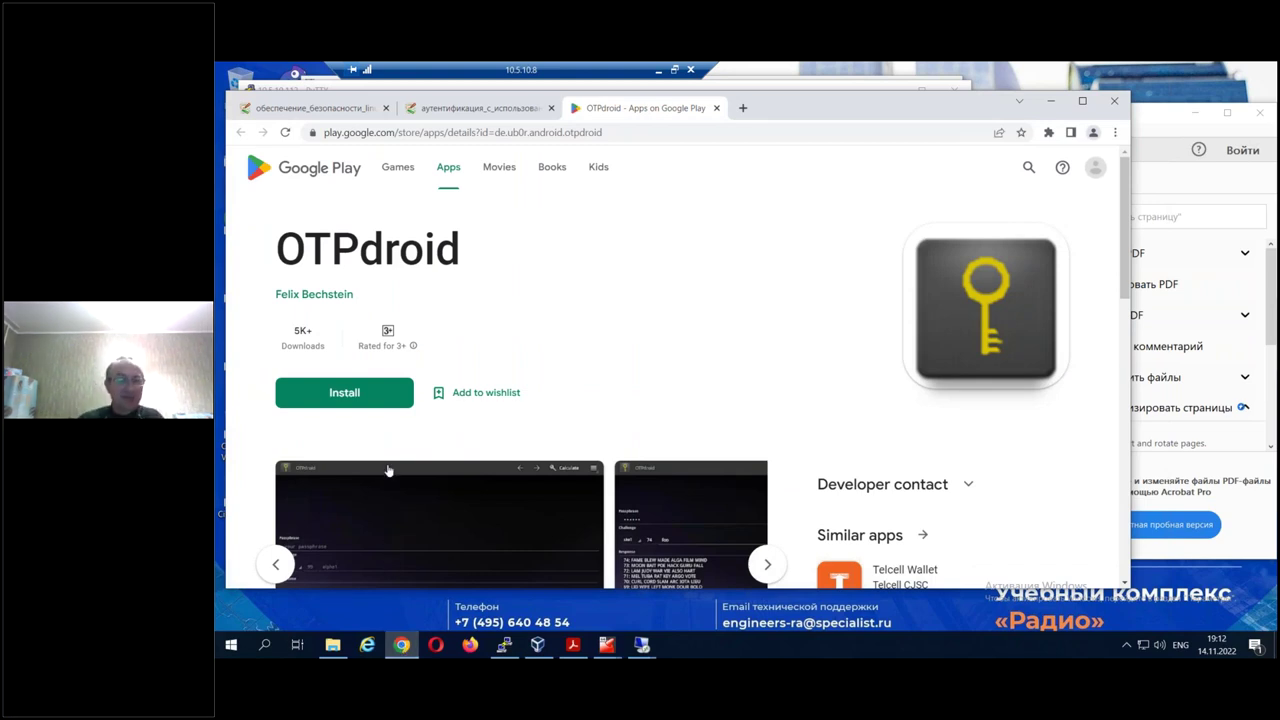
Minimize Chrome's OTPdroid page and type 'su -' at the extgate prompt
mouse_move(504, 645)
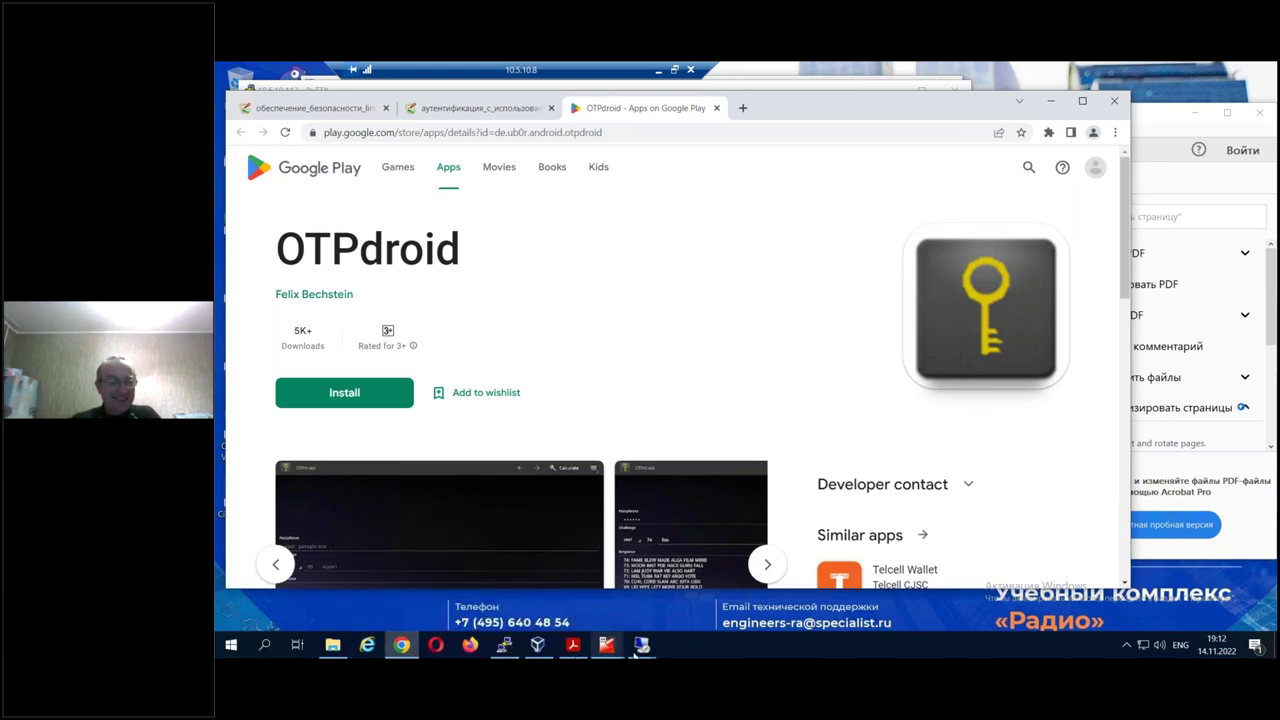
left_click(401, 645)
type("su -")
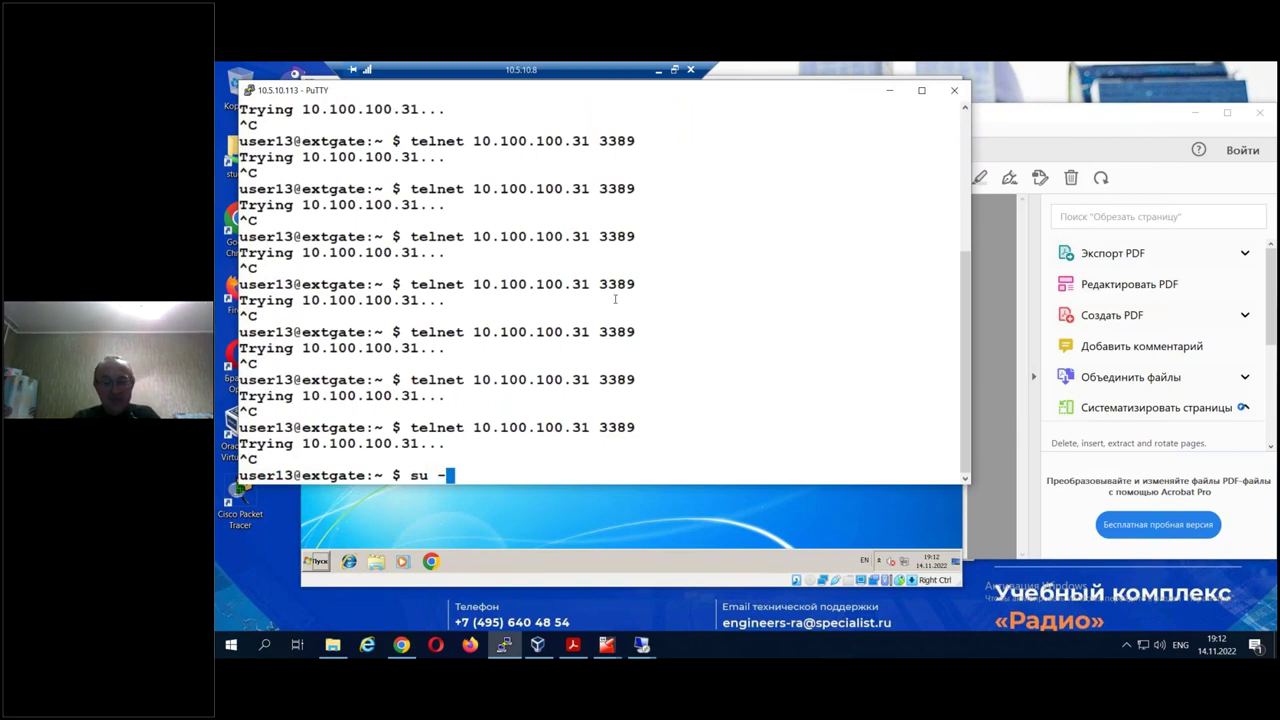
Open a fresh PuTTY session to the saved extgate host
key("Return")
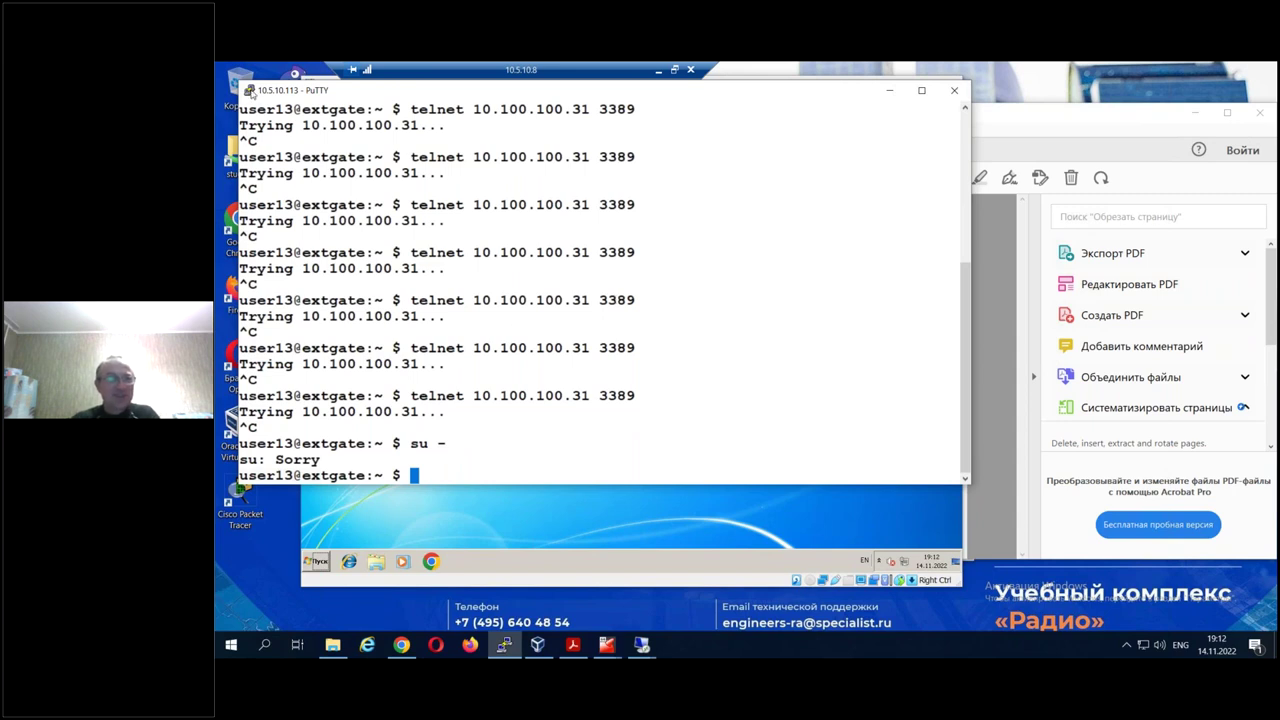
left_click(251, 91)
left_click(322, 266)
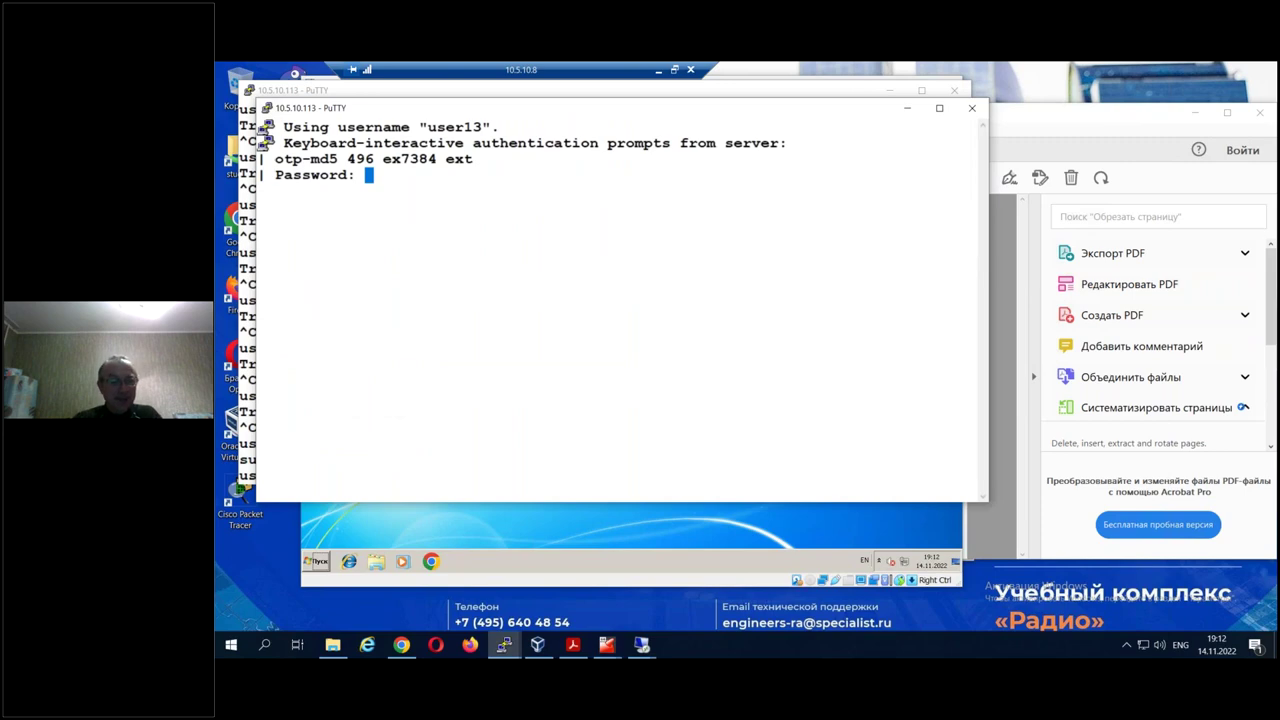
key("alt+F4")
right_click(504, 644)
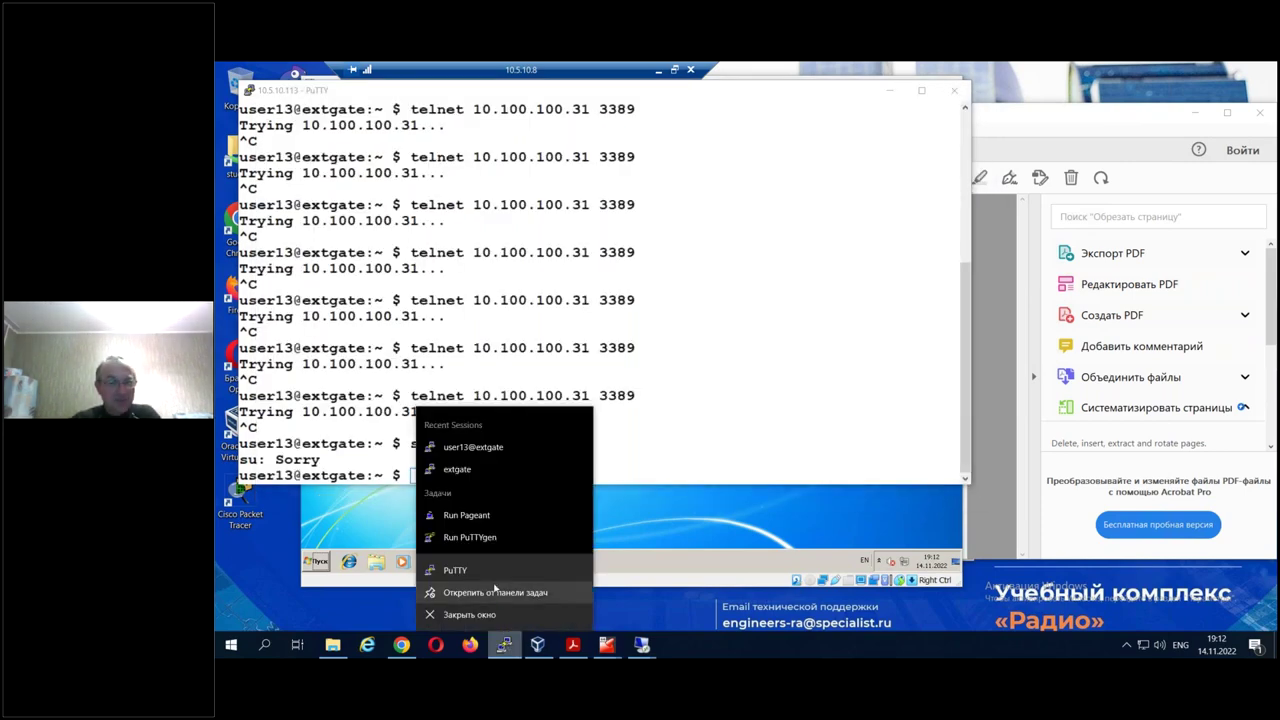
left_click(488, 570)
left_click(737, 382)
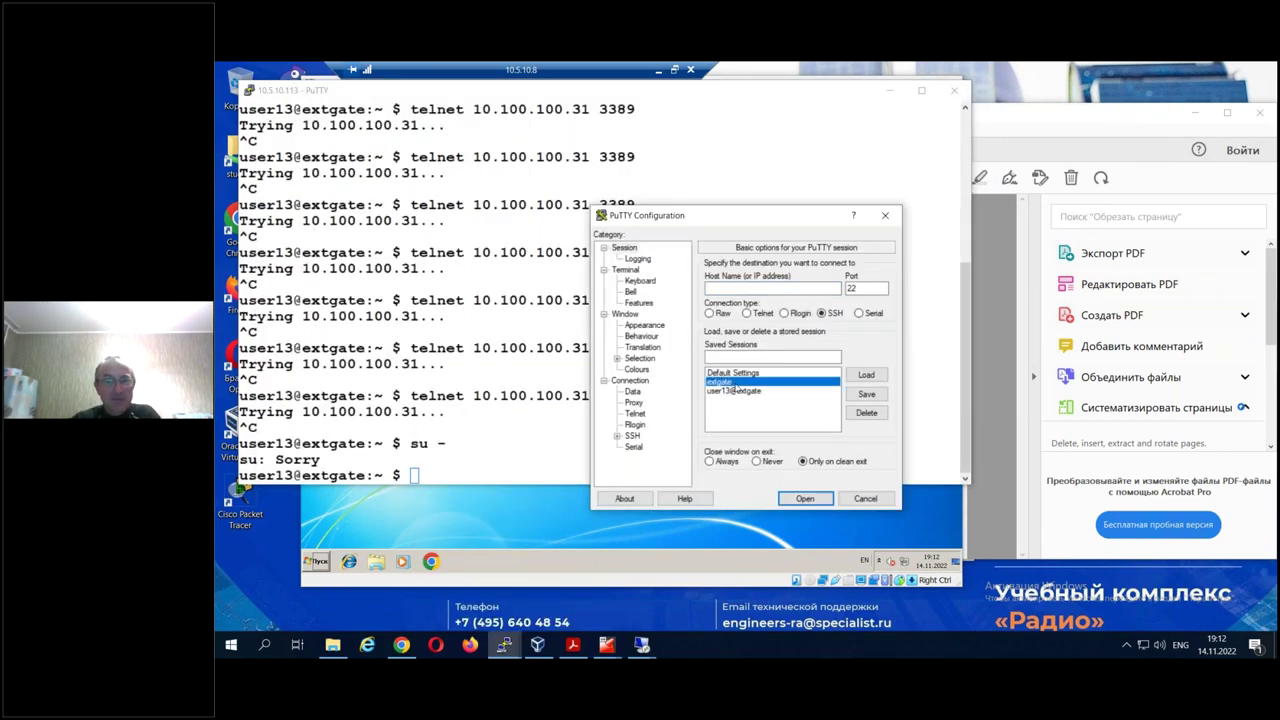
double_click(737, 382)
Log in to extgate with the user's login name and password, then switch to root with su -
type("jo")
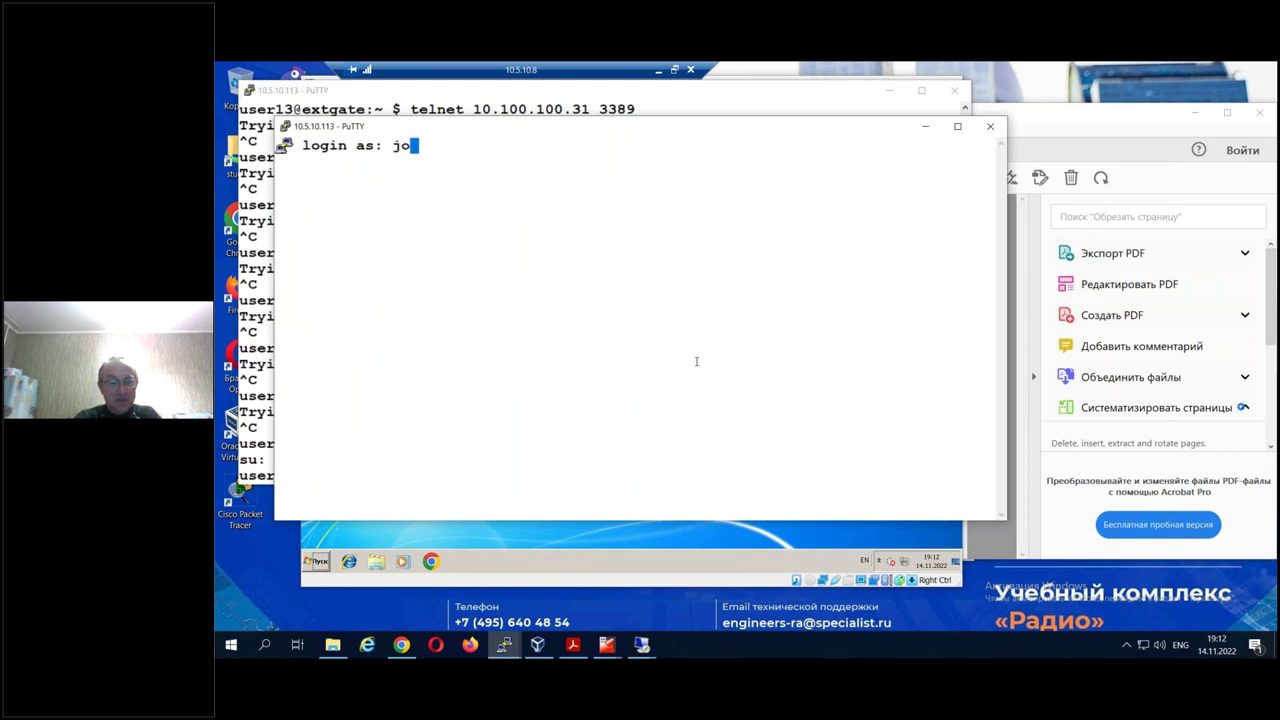
type("hn")
key("Return")
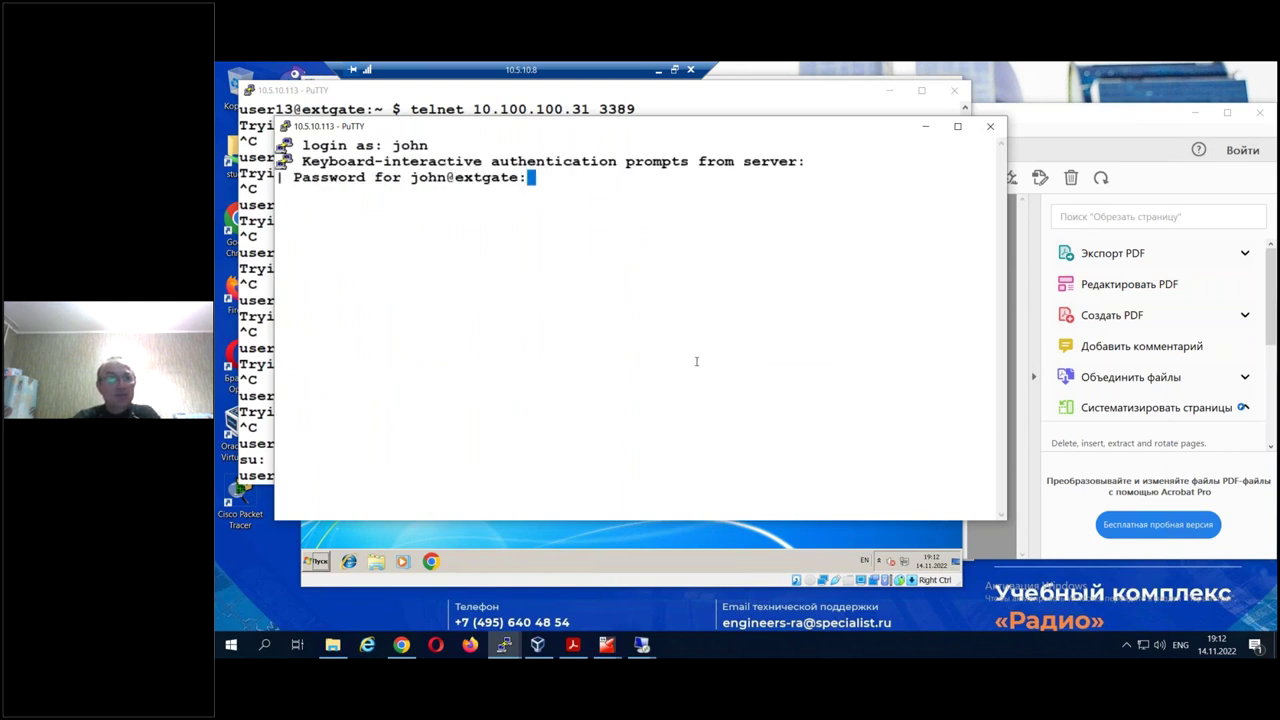
key("Return")
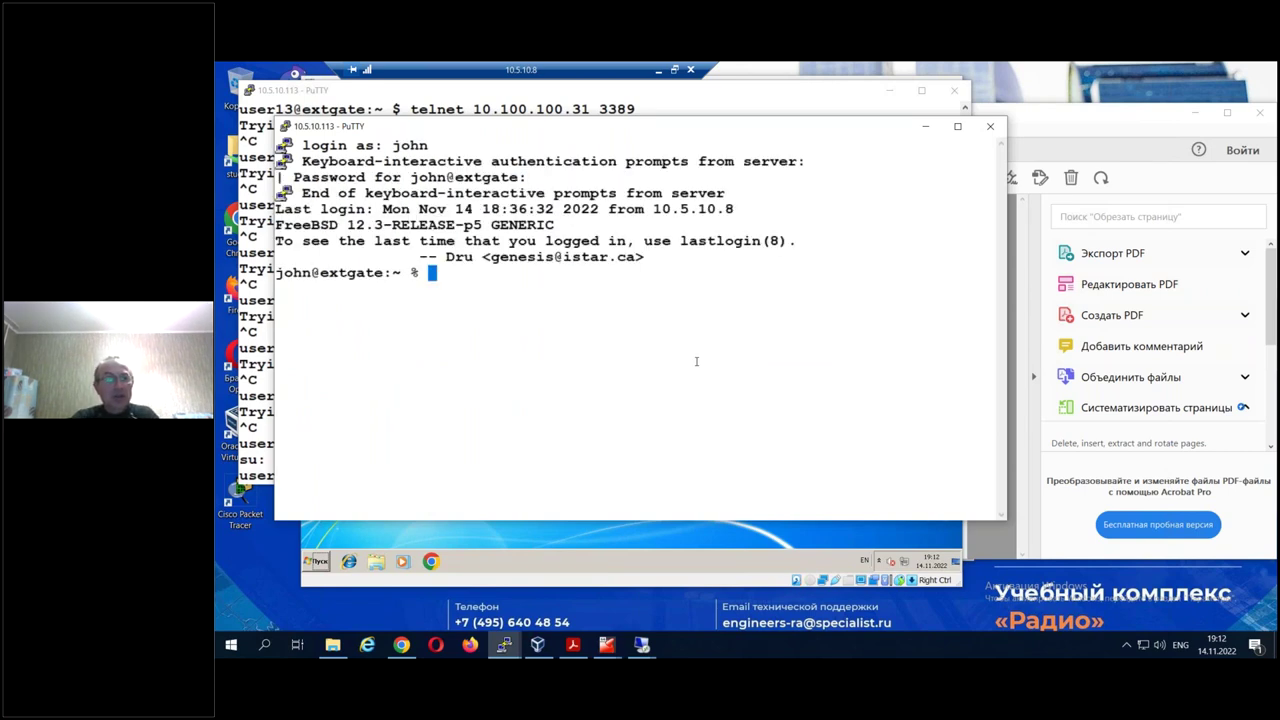
type("su -")
key("Return")
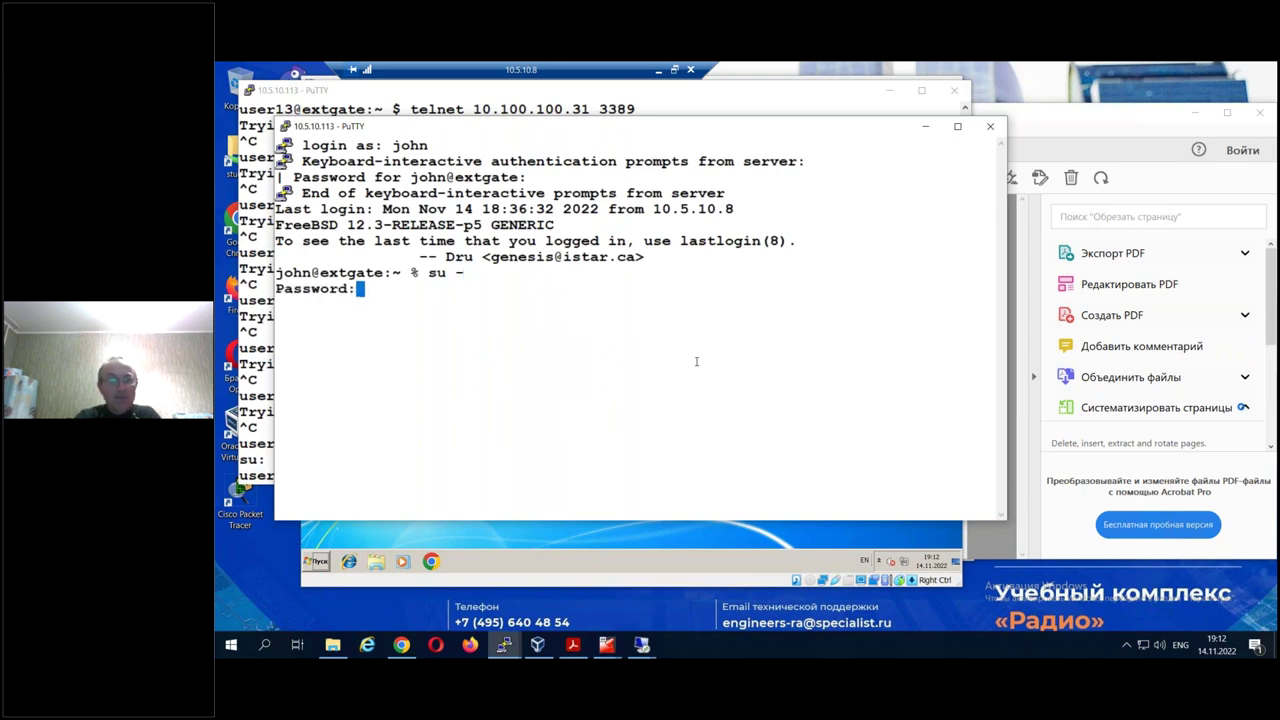
key("Return")
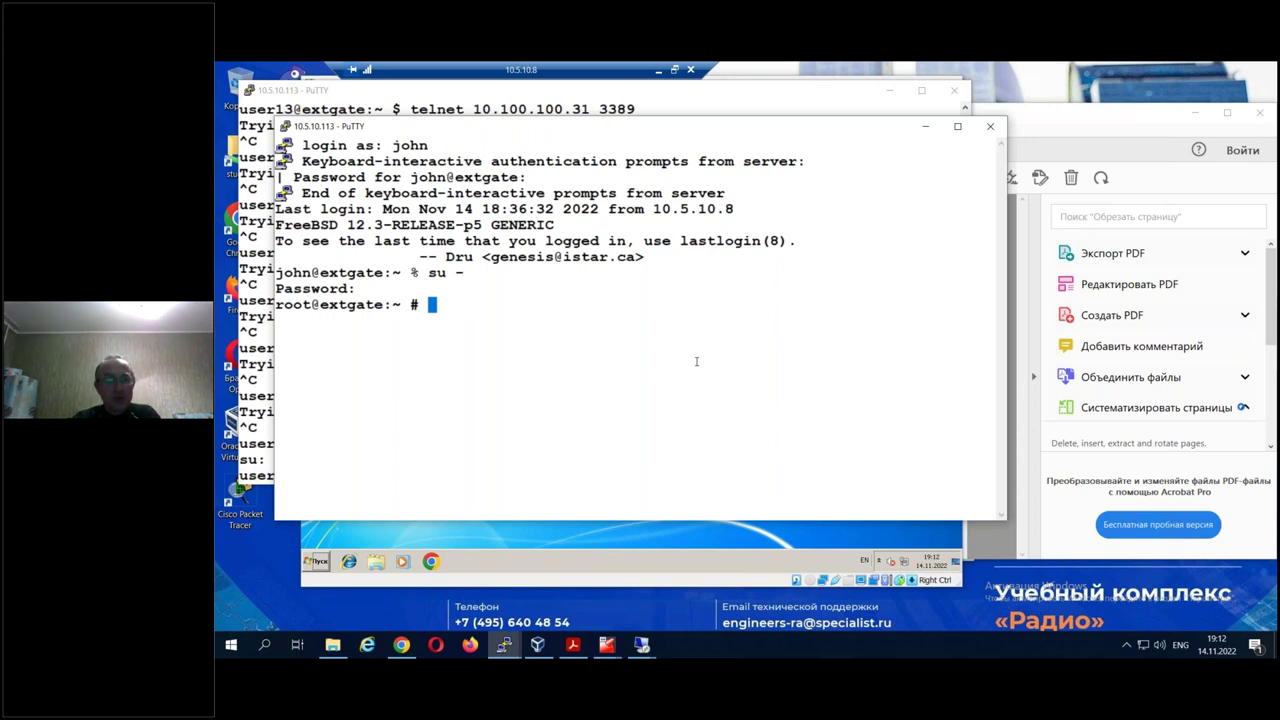
type("pfctl ")
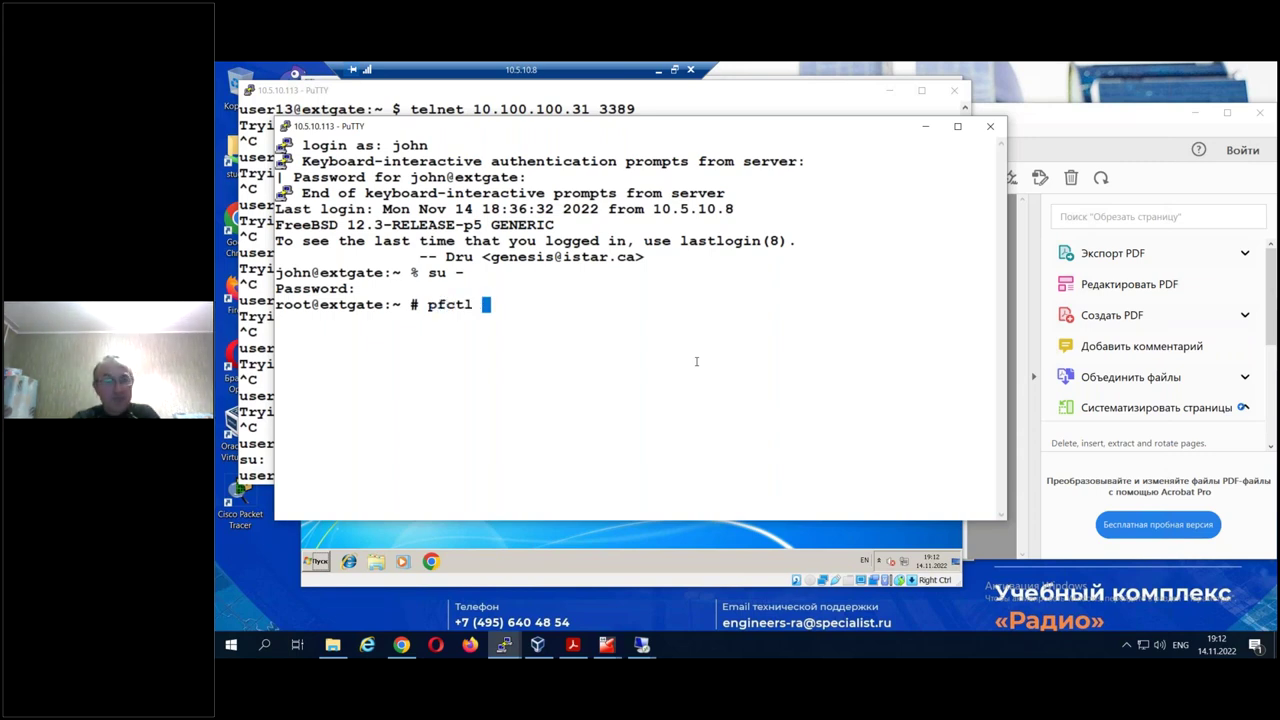
type("-s all")
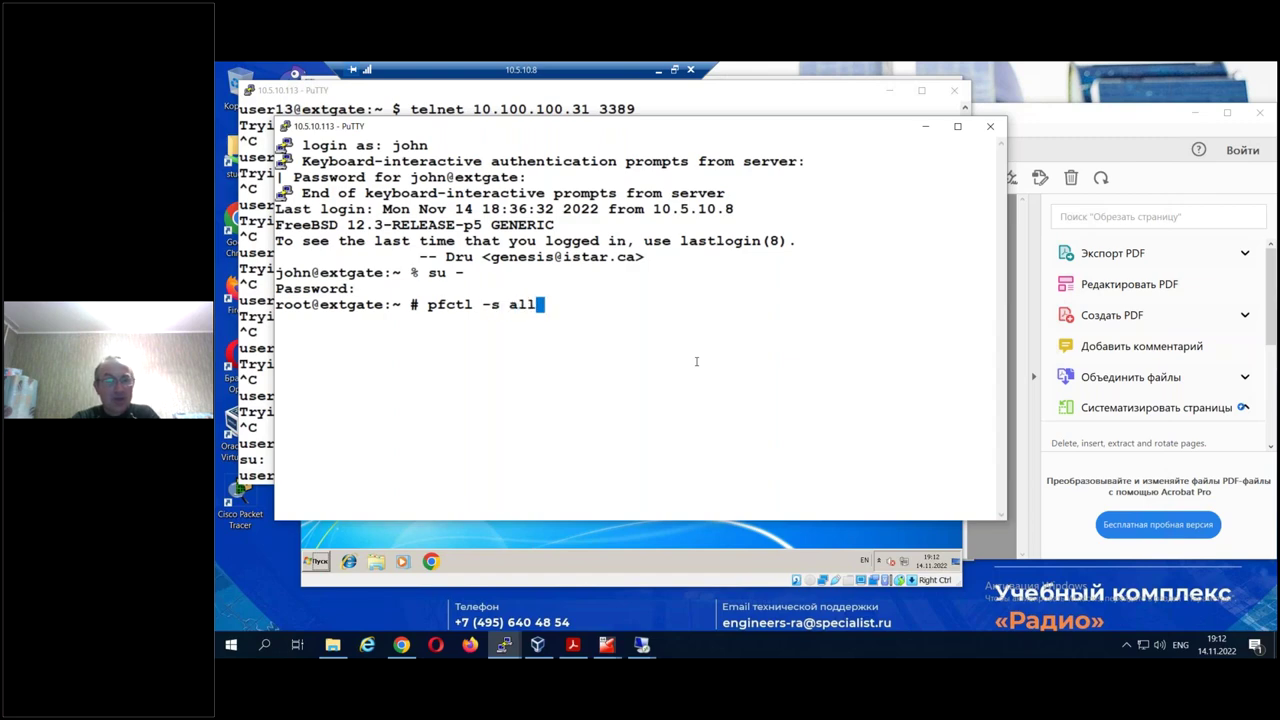
Run pfctl -s all and scroll through the loaded NAT/rdr rules, filter rules, states and limits
key("Return")
scroll(684, 369, "up", 15)
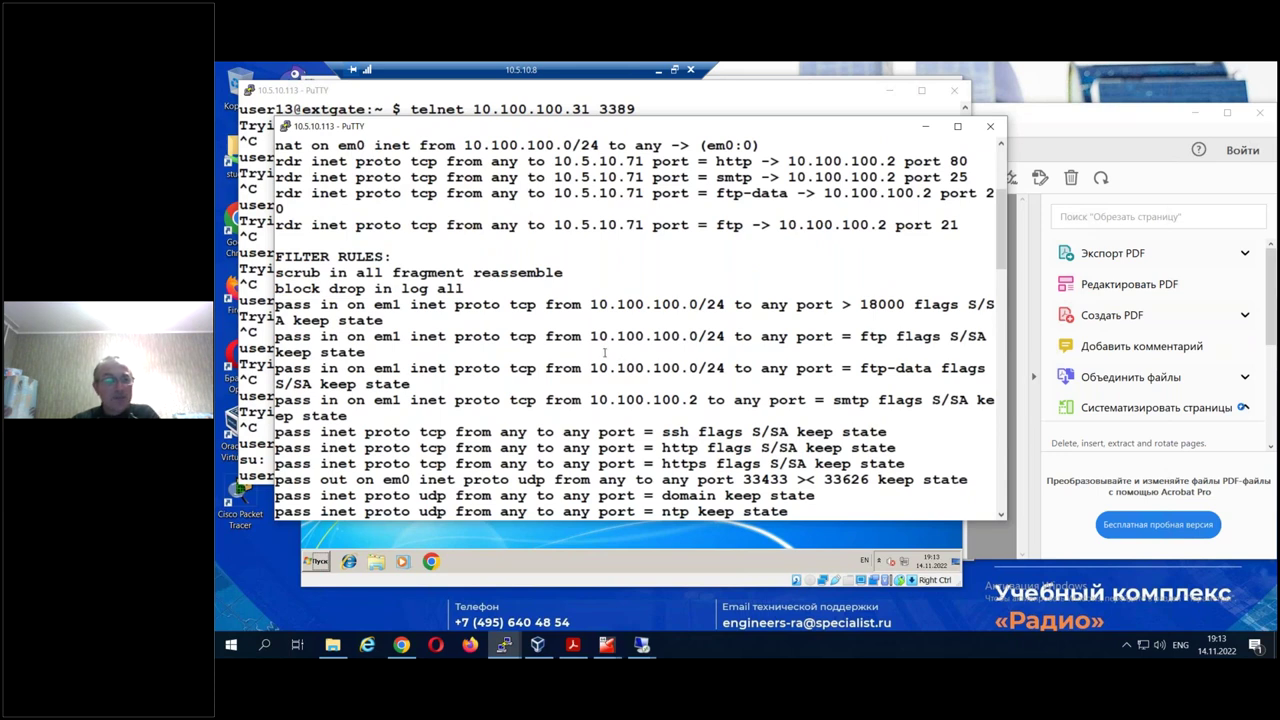
scroll(605, 352, "up", 4)
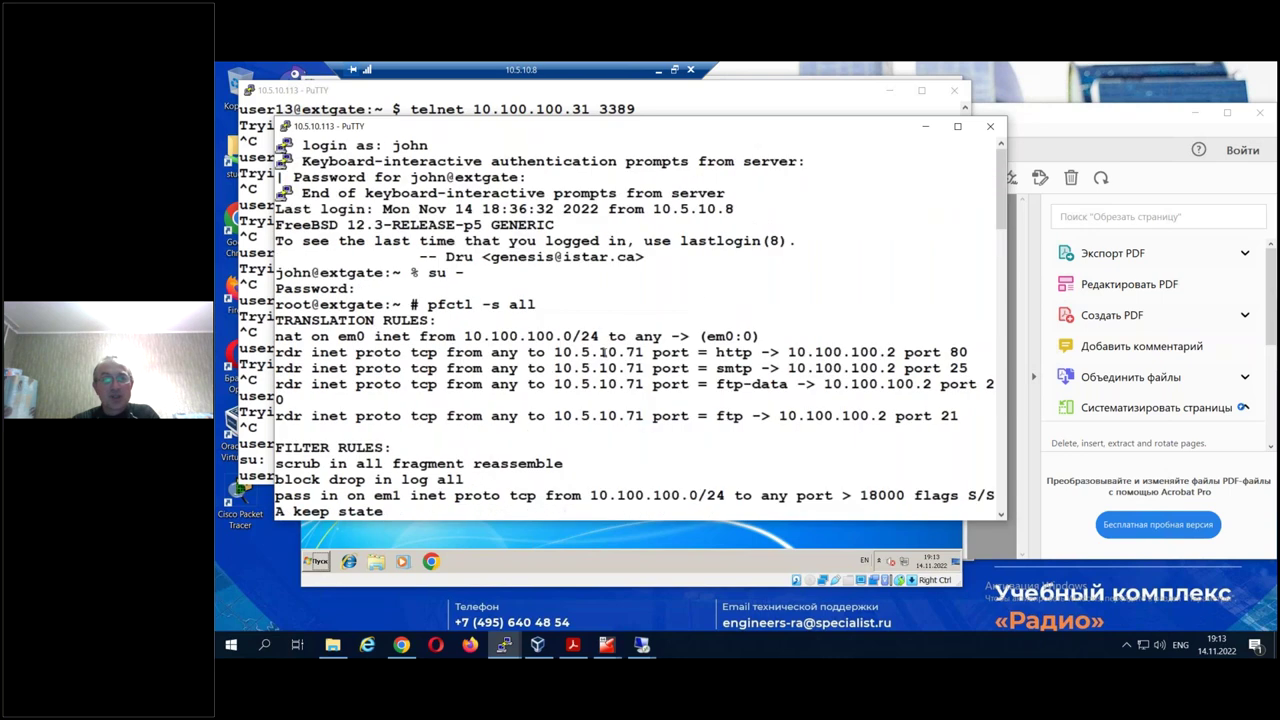
scroll(605, 360, "down", 15)
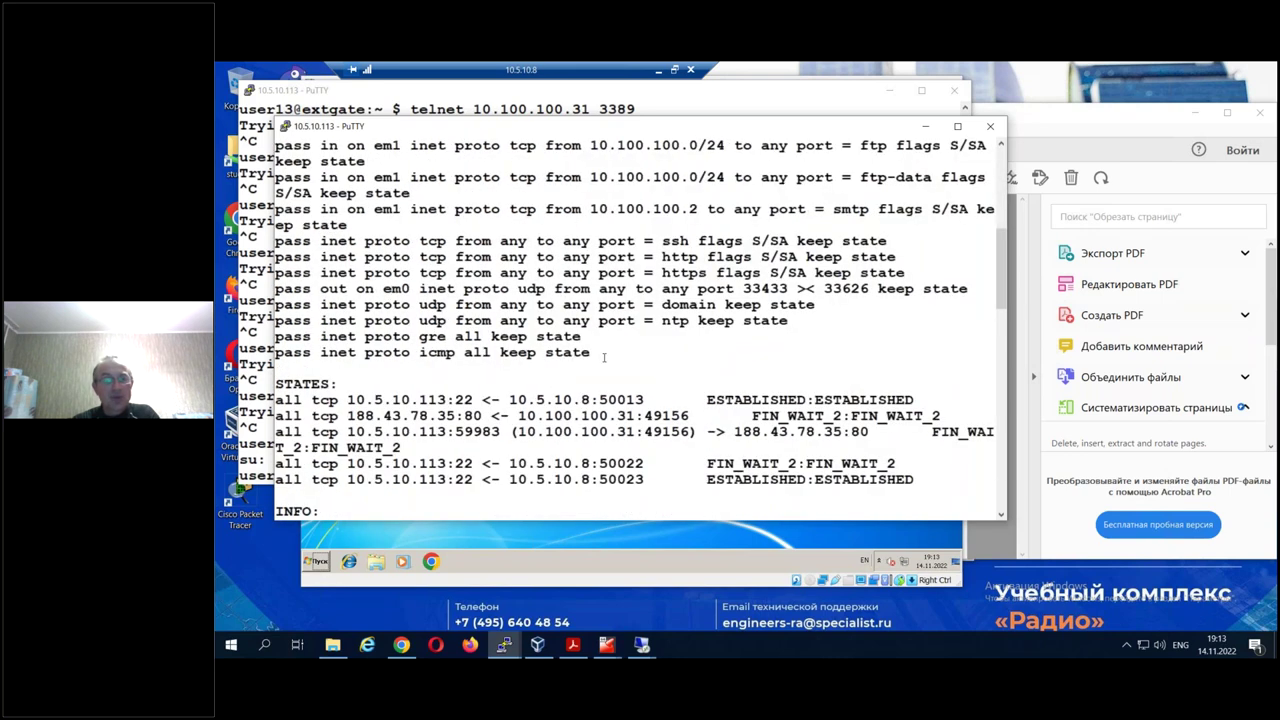
type("vi /et")
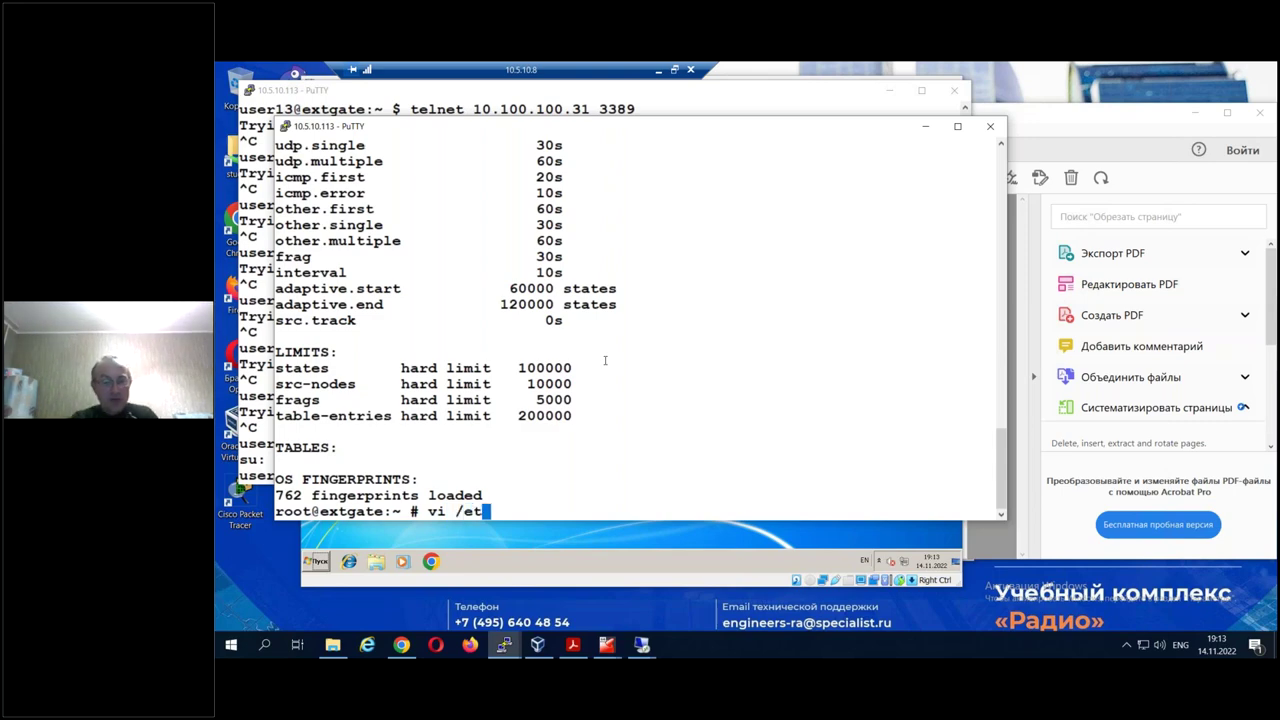
type("c/pf.c")
Open /etc/pf.conf in vi, review the TCP services and FTP rules, then view the SKYNET network diagram
key("Tab")
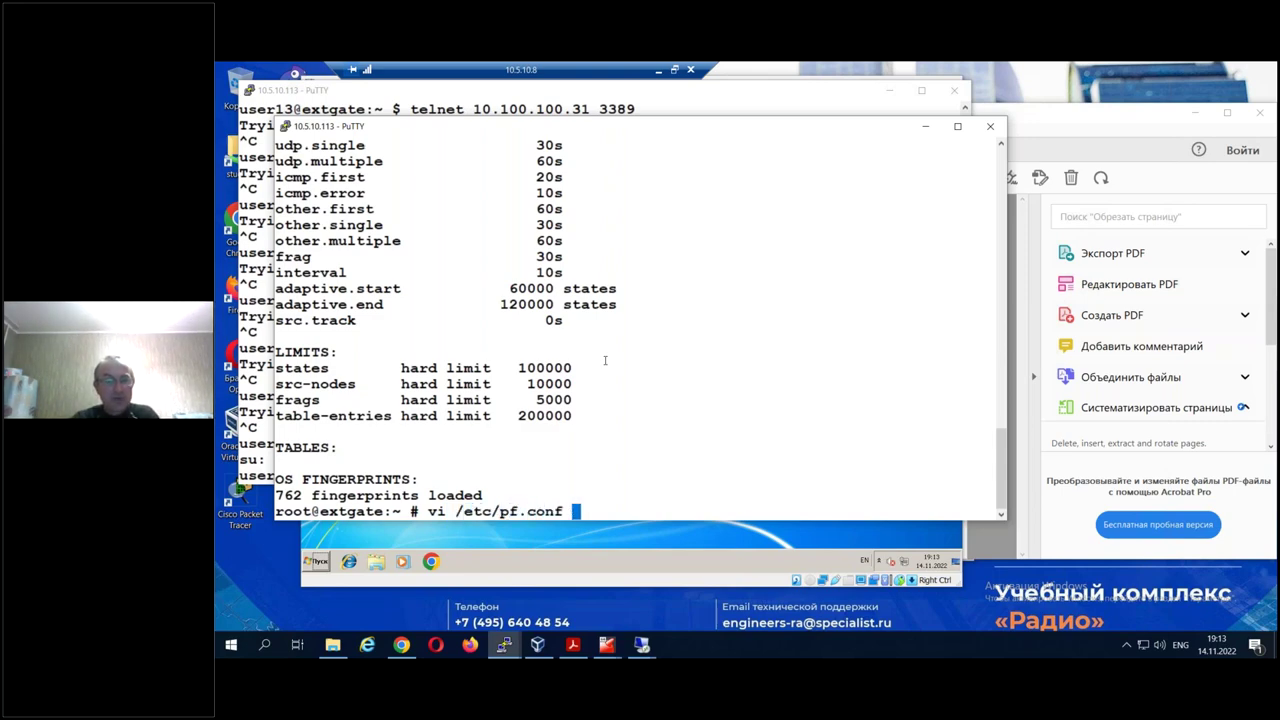
key("Return")
key("Down")
key("Down")
key("Down")
key("Down")
key("Down")
key("Down")
key("Down")
key("Down")
key("Down")
key("Down")
key("Down")
key("Down")
key("Down")
key("Down")
key("Down")
key("Down")
key("Down")
key("Down")
key("Down")
key("Down")
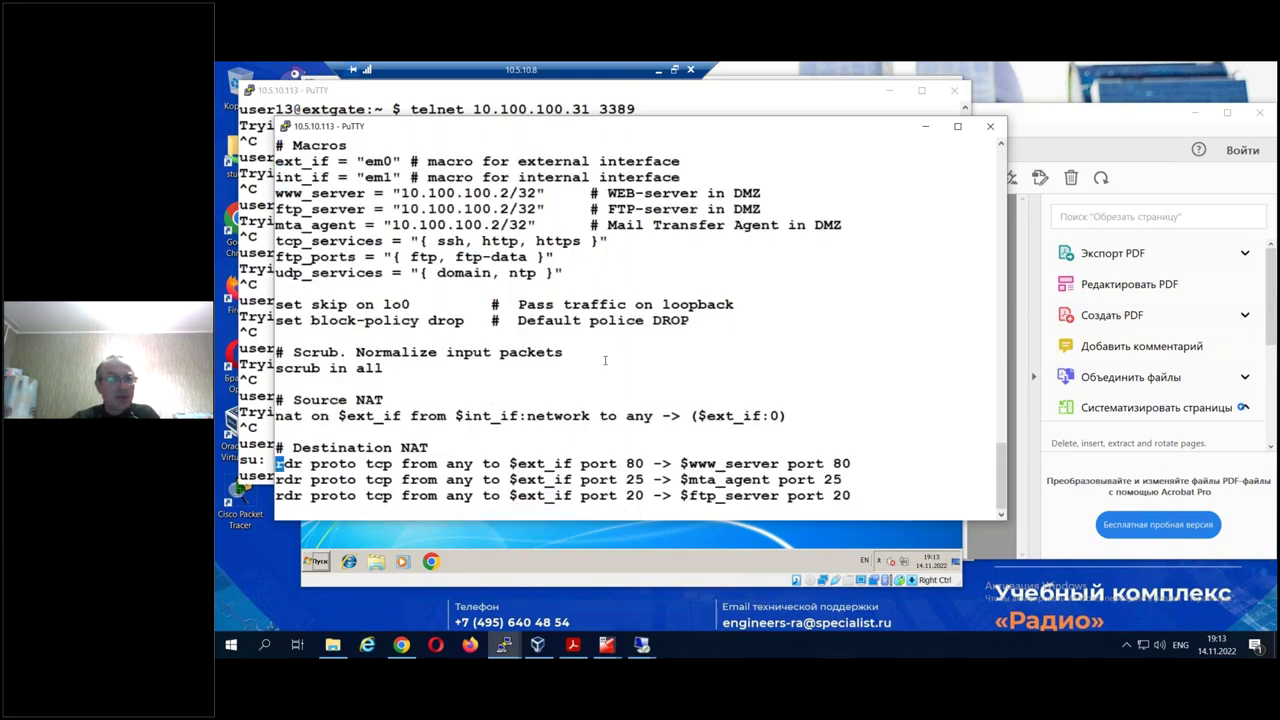
key("Down")
key("Down")
key("Down")
key("Down")
key("Down")
key("Down")
key("Down")
key("Down")
key("Down")
key("Down")
key("Down")
key("Down")
key("Down")
key("Down")
key("Down")
key("Down")
key("Down")
key("Down")
key("Down")
key("Down")
key("Up")
key("Up")
key("Up")
key("Up")
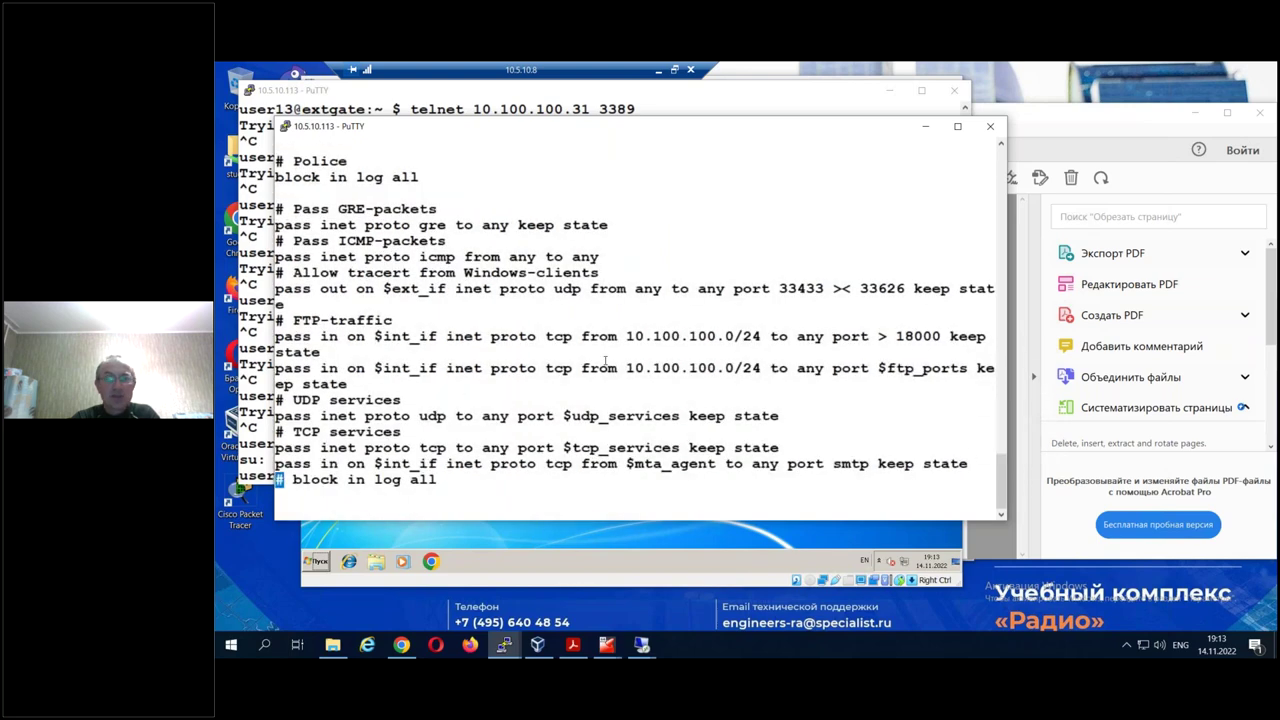
key("Up")
key("Up")
key("Up")
key("Up")
key("Up")
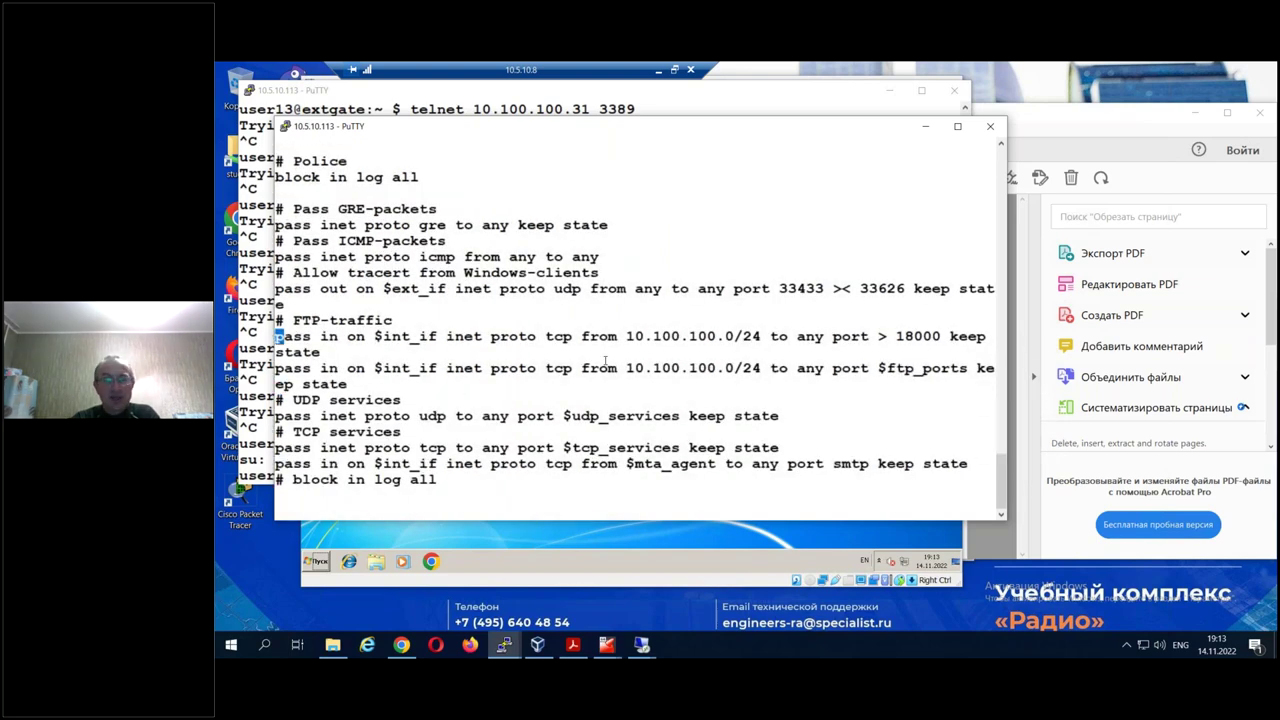
key("Down")
key("Down")
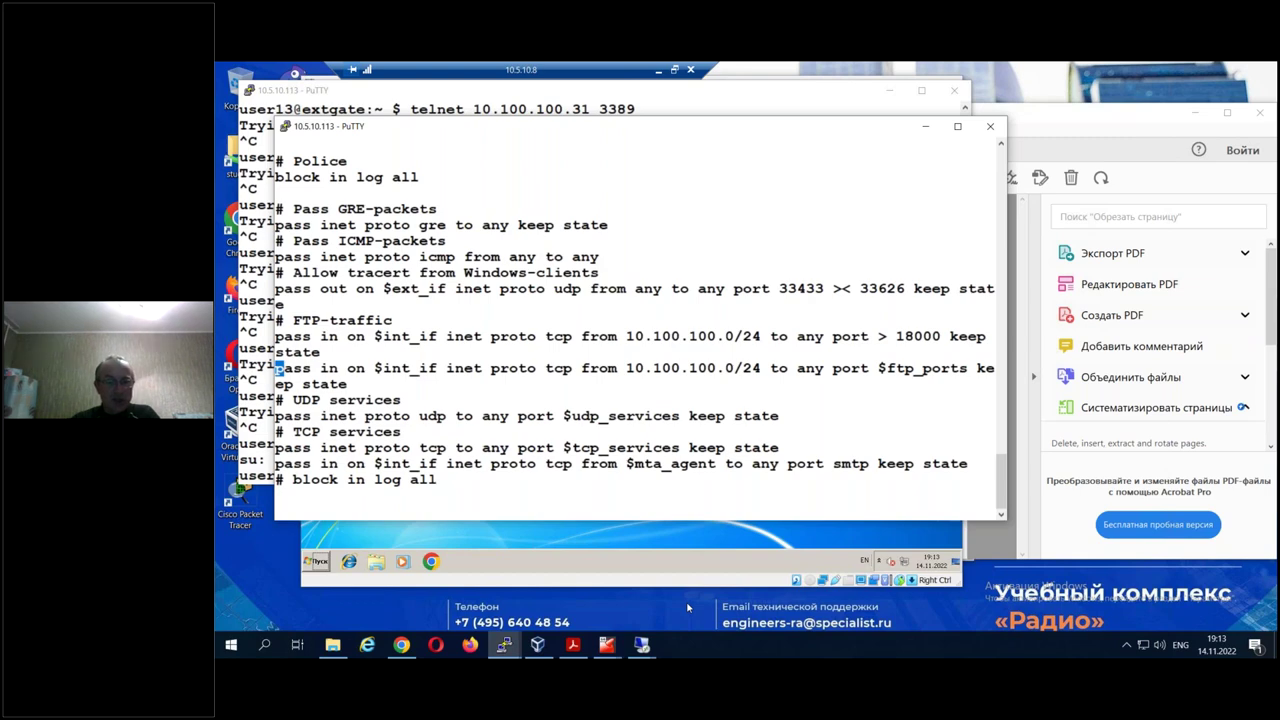
key("alt+Tab")
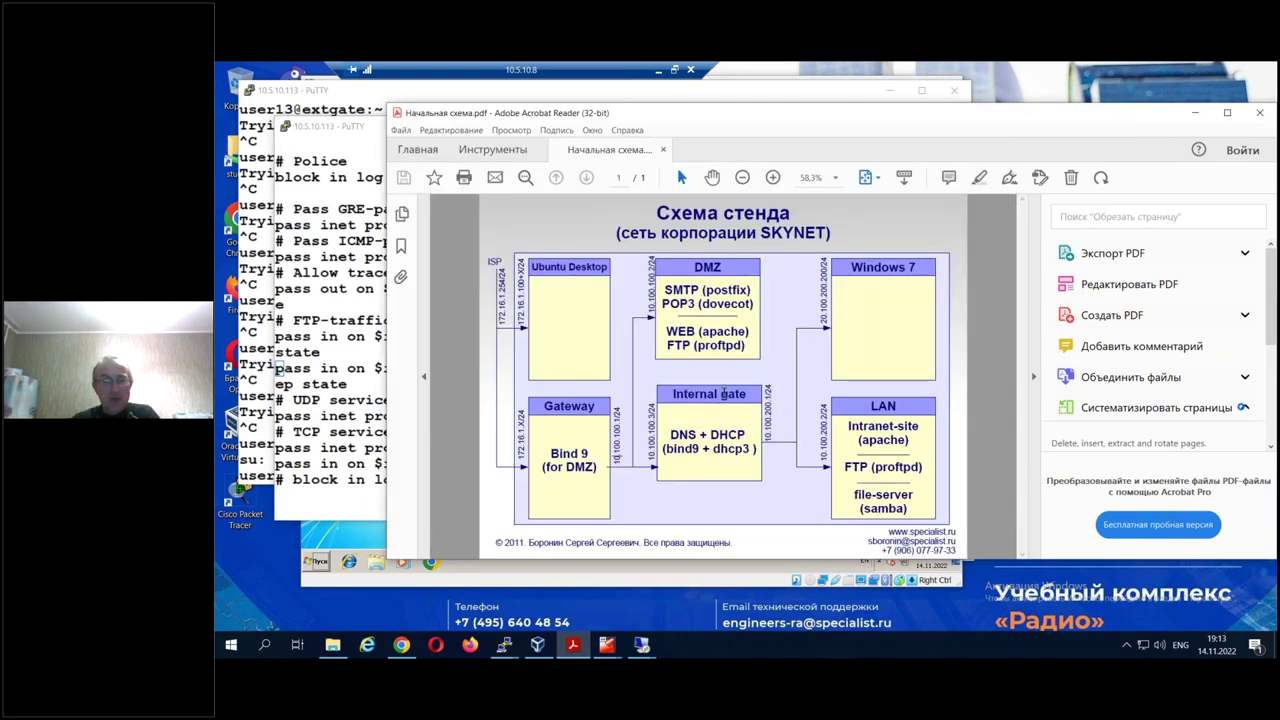
Duplicate the $tcp_services pass rule and comment out the original with #
left_click(345, 408)
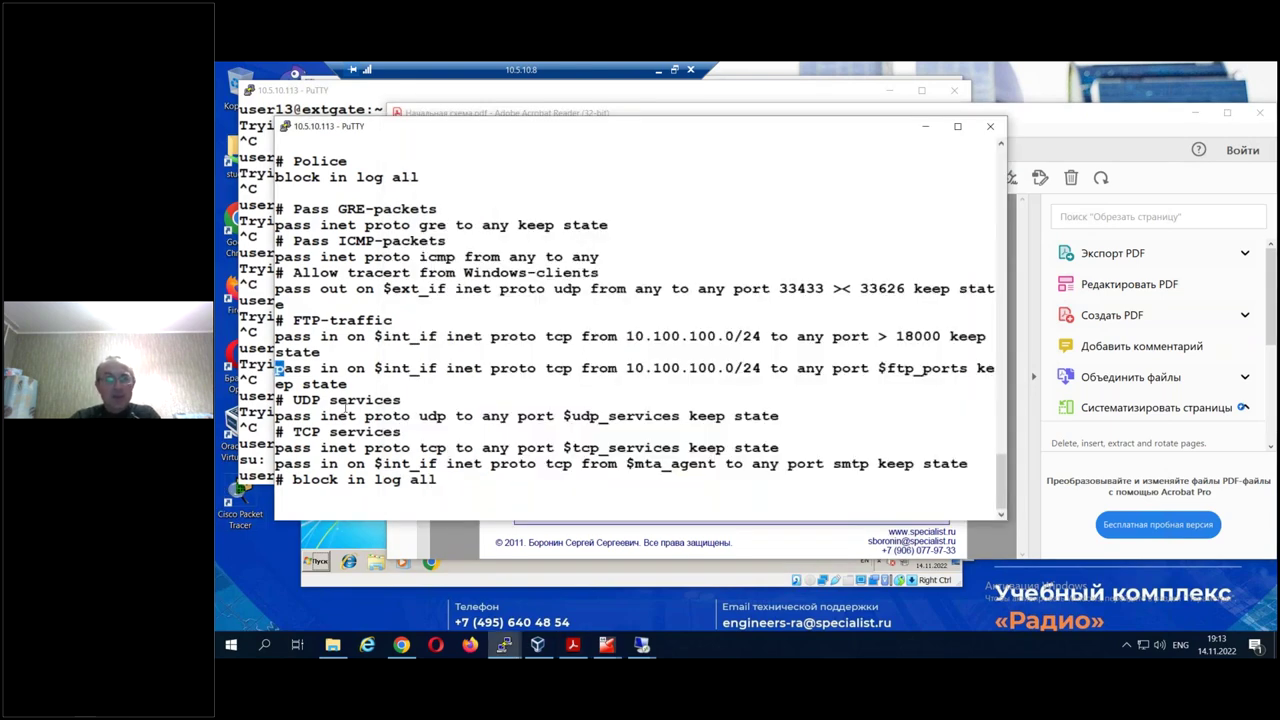
key("Down")
key("Down")
key("Down")
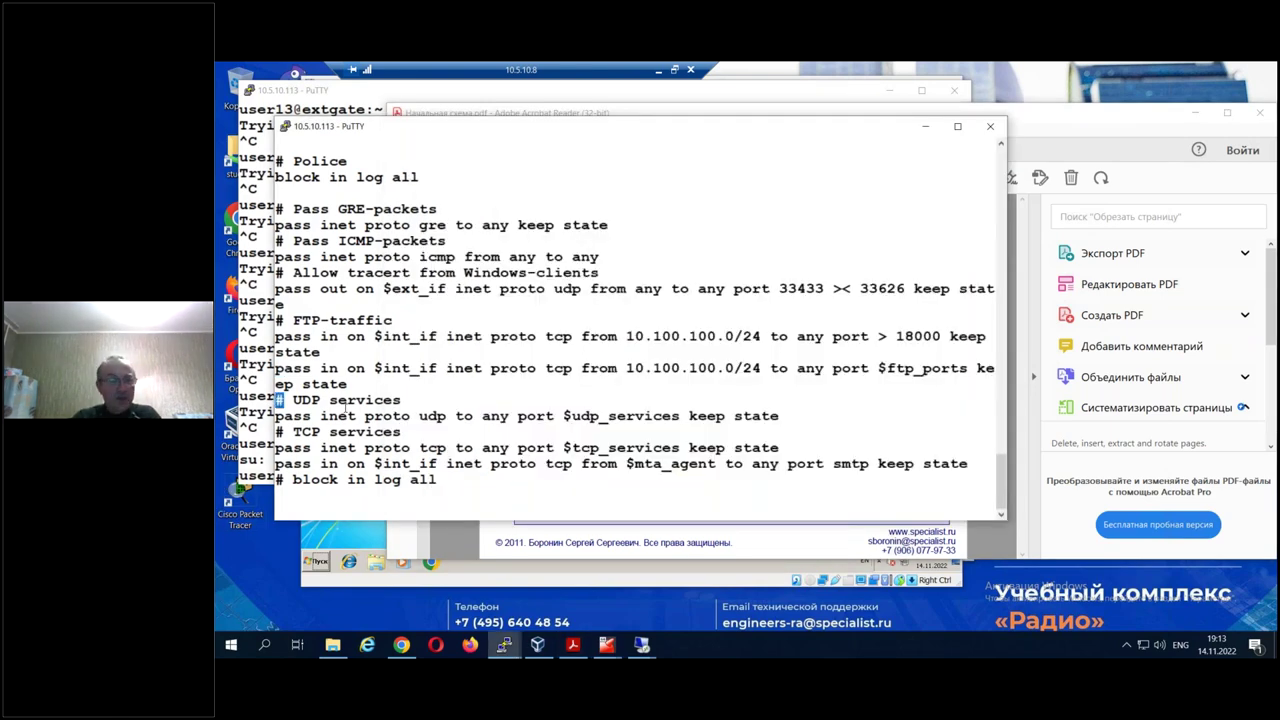
key("Down")
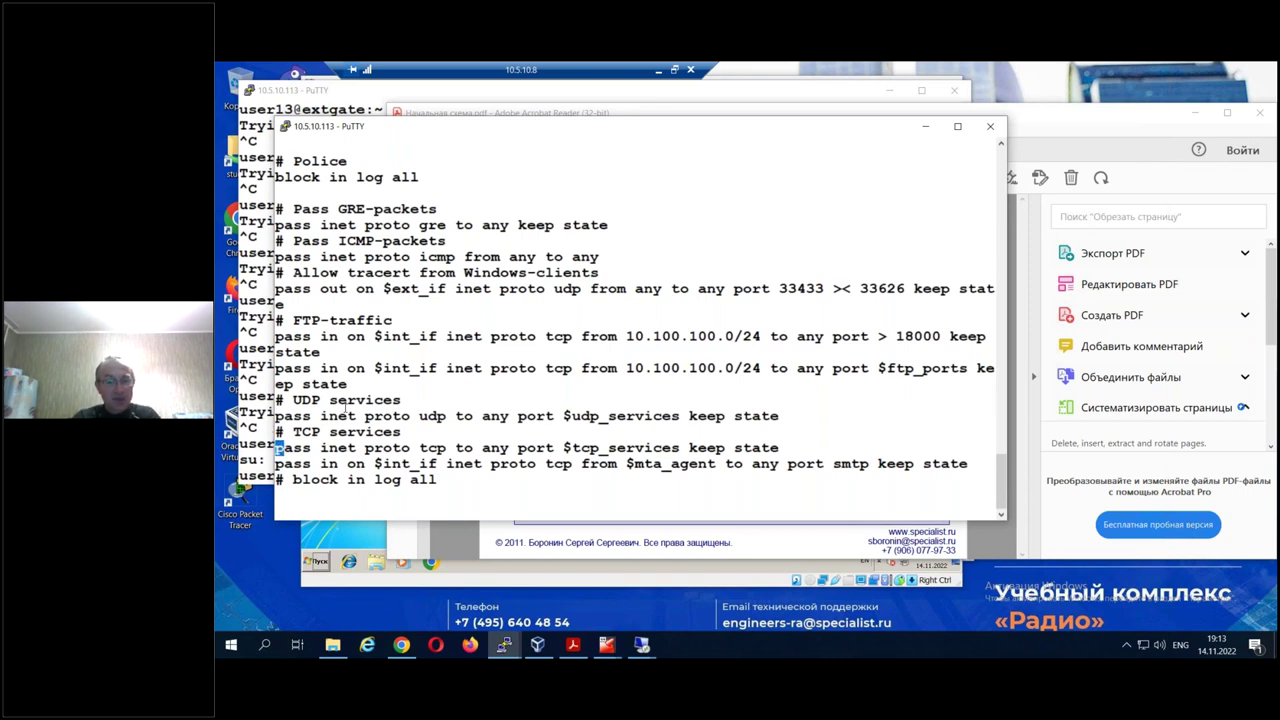
key("y")
key("y")
key("shift+p")
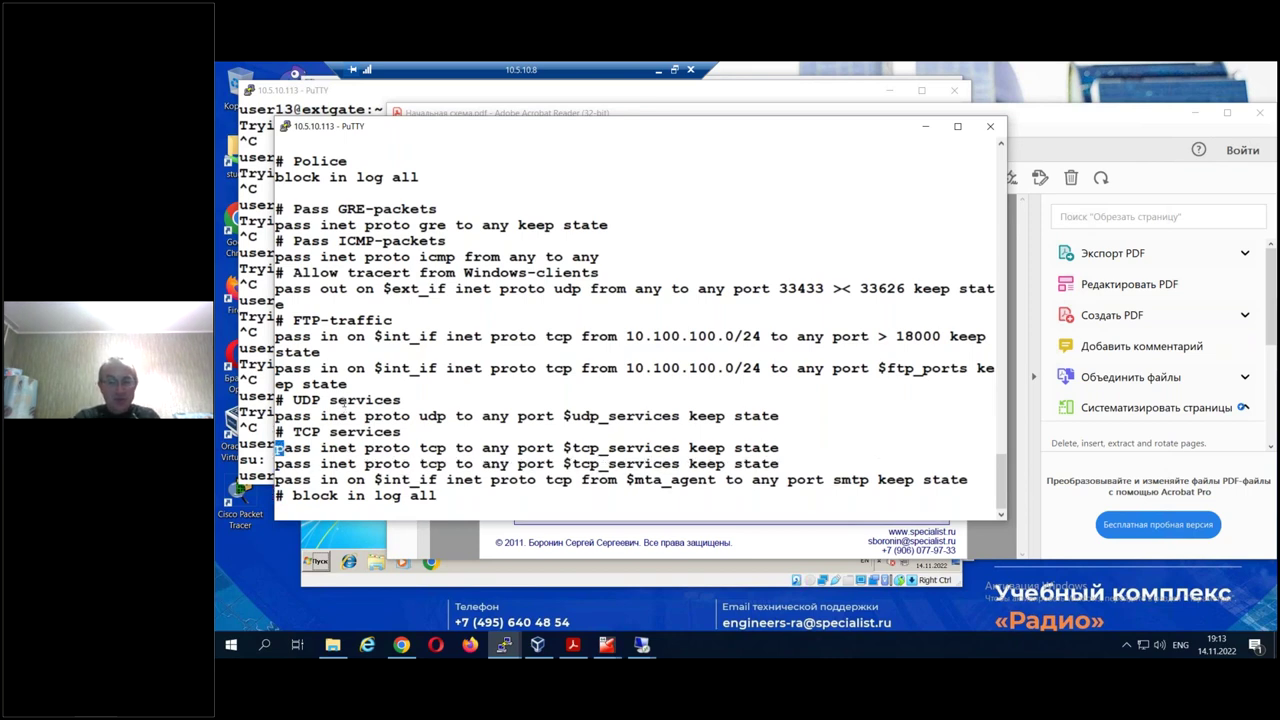
type("i#")
key("Down")
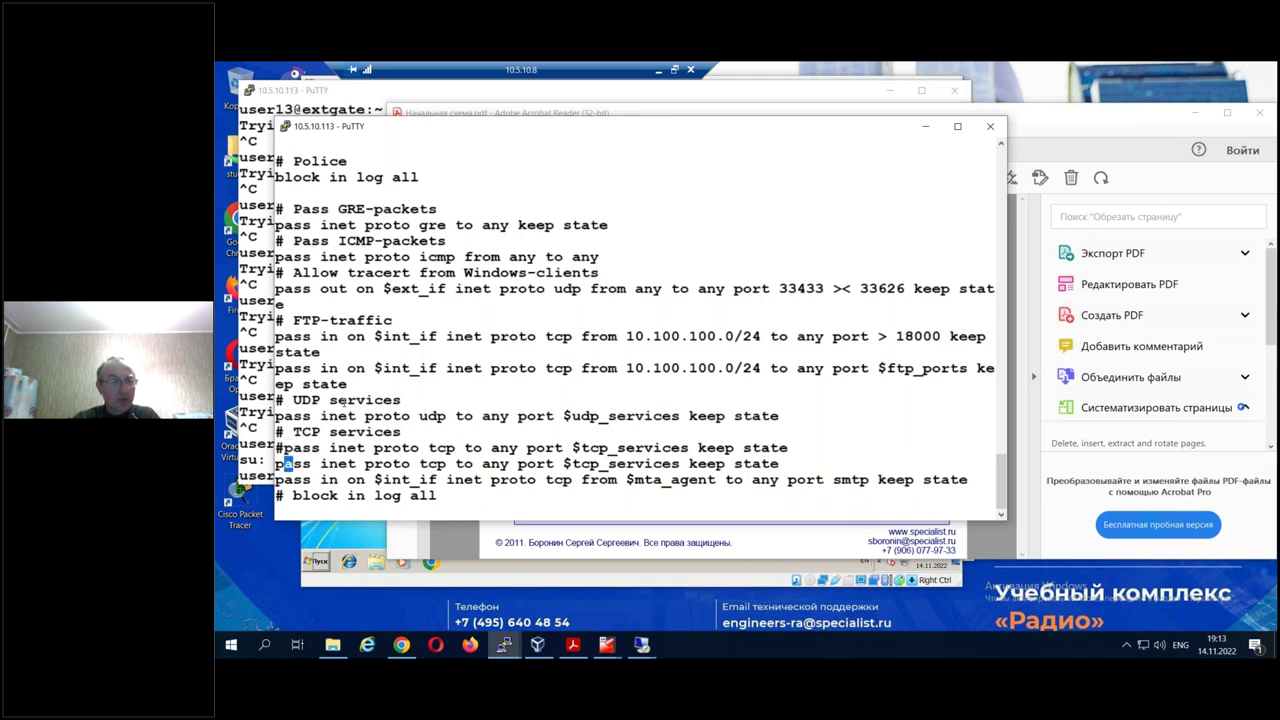
Strip 'port $tcp_services' from the copy, leaving 'pass inet proto tcp to any keep state', and enter :wq
key("Right")
key("Right")
key("Right")
key("Right")
key("Right")
key("Right")
key("Right")
key("Right")
key("Right")
key("Right")
key("Right")
key("Right")
key("Right")
key("Right")
key("Right")
key("Right")
key("Right")
key("Right")
key("Right")
key("Right")
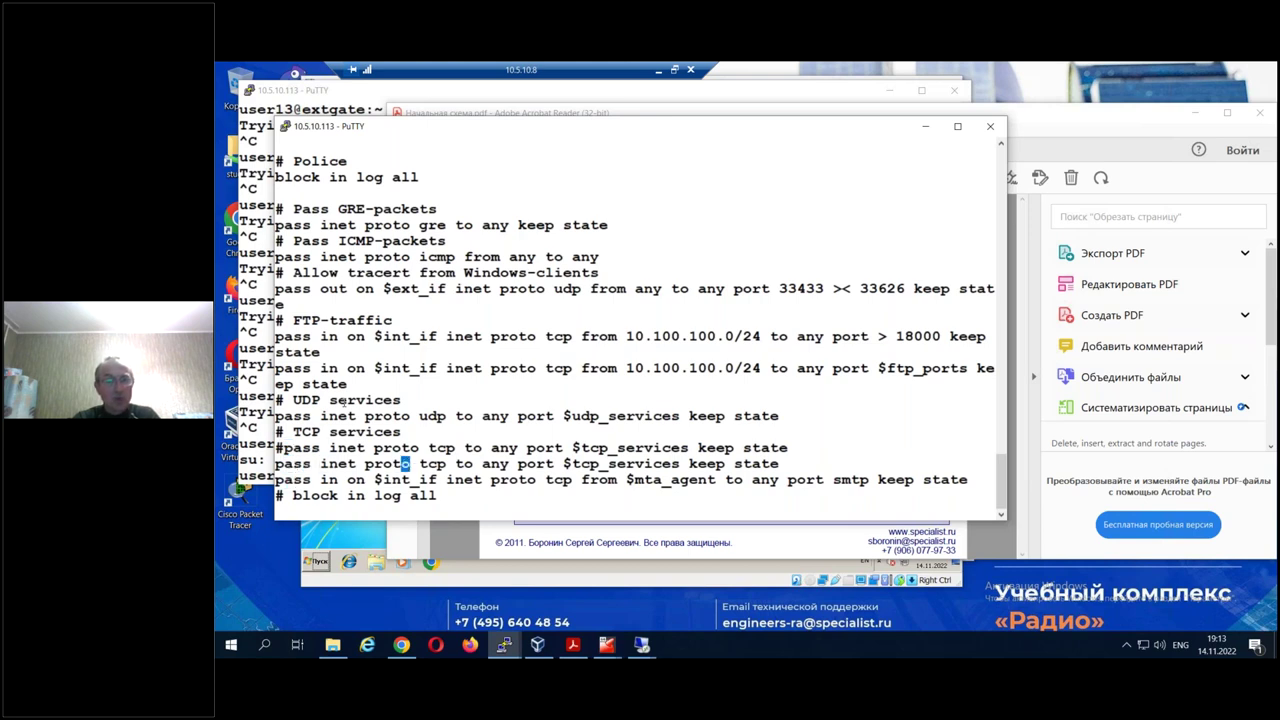
key("Left")
key("Left")
key("x")
key("x")
key("x")
key("x")
key("x")
key("x")
key("x")
key("x")
key("x")
key("x")
key("x")
key("x")
key("x")
key("x")
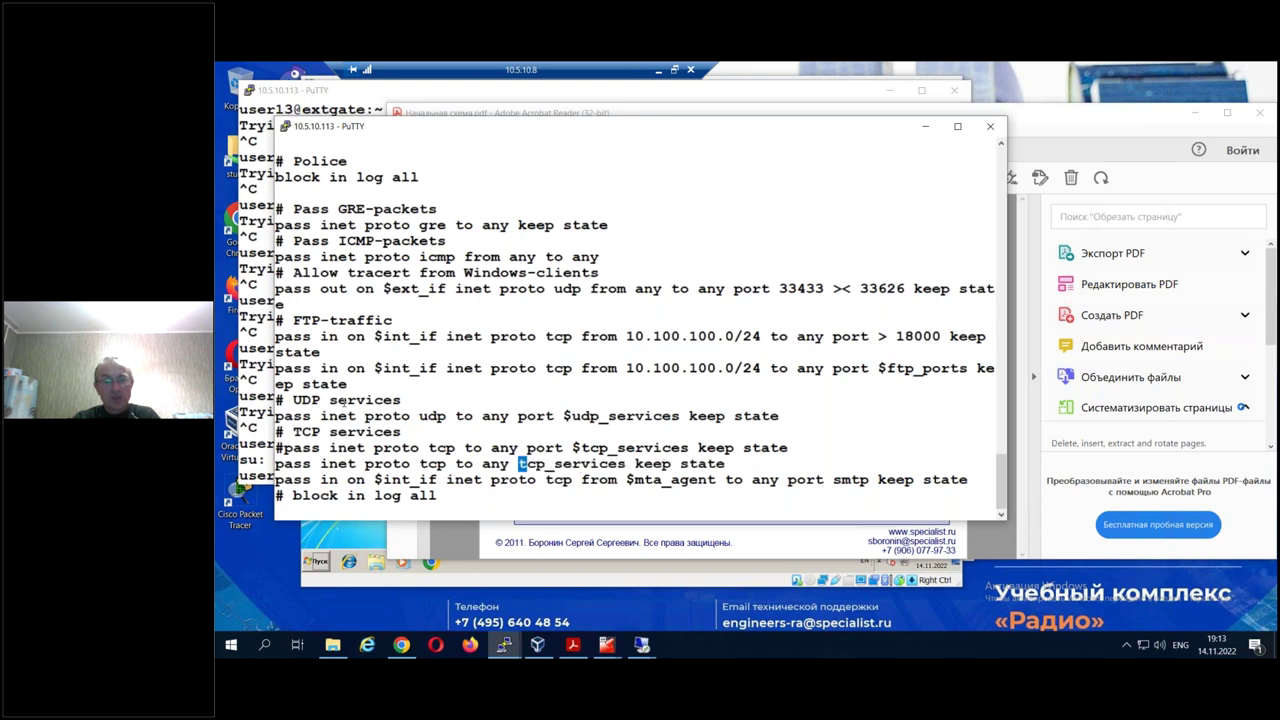
key("x")
key("x")
key("x")
key("x")
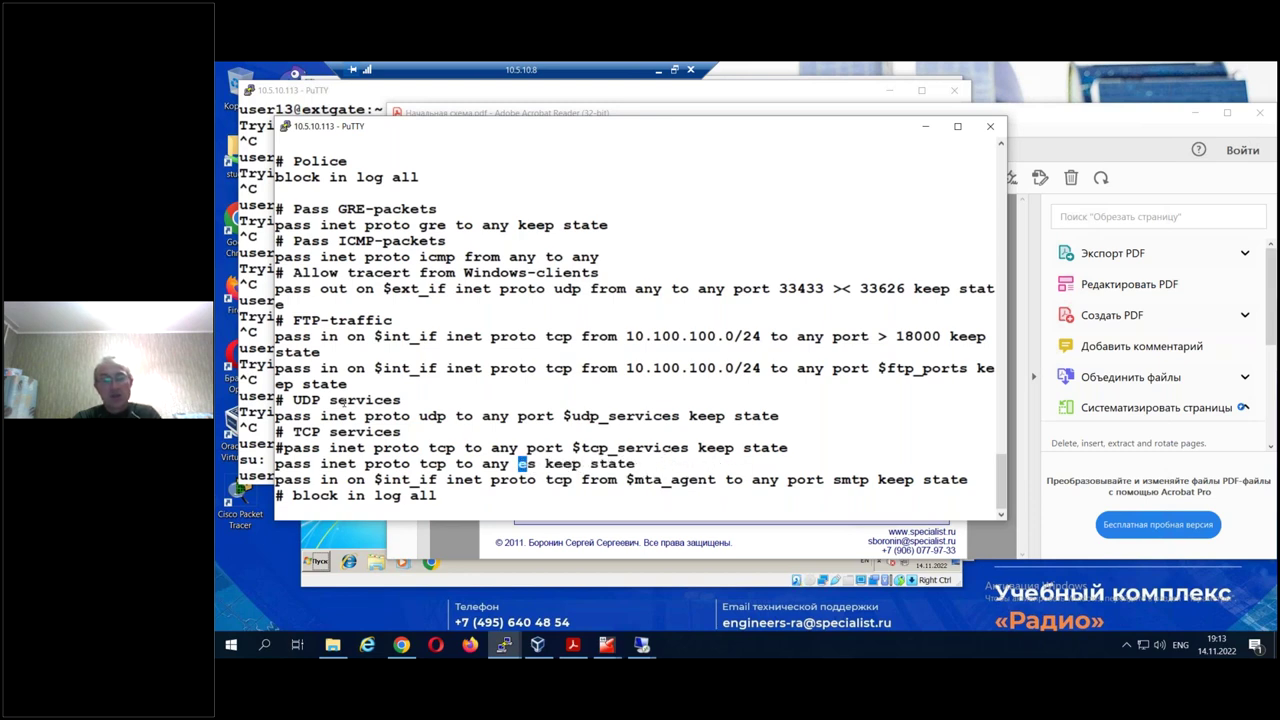
key("x")
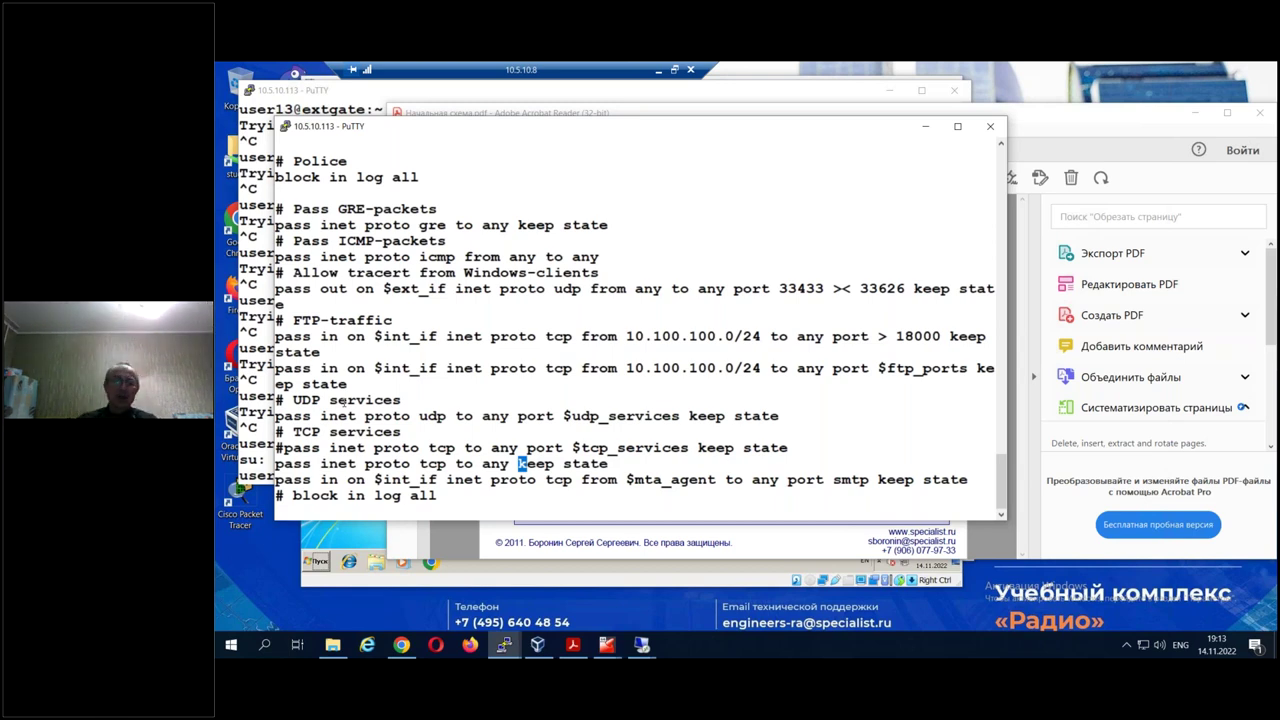
type(":wq")
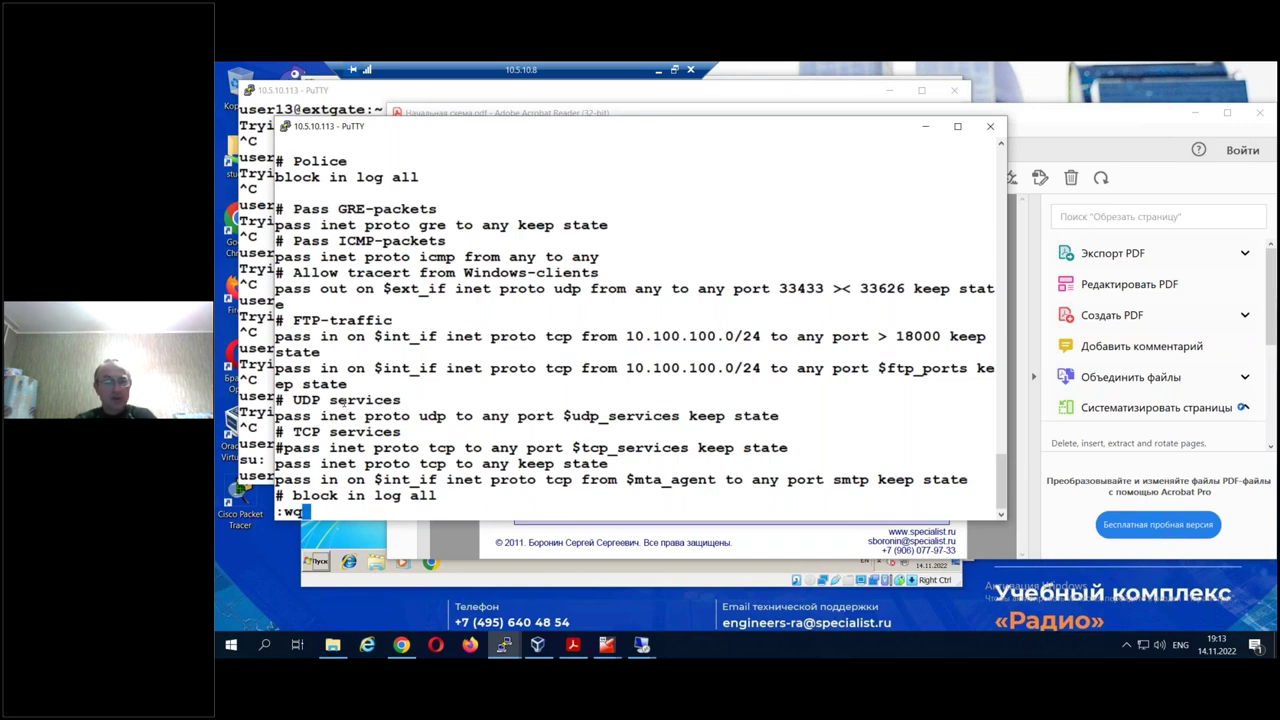
Save pf.conf, then run service pf check and service pf reload
key("Return")
type("service pf check")
key("Return")
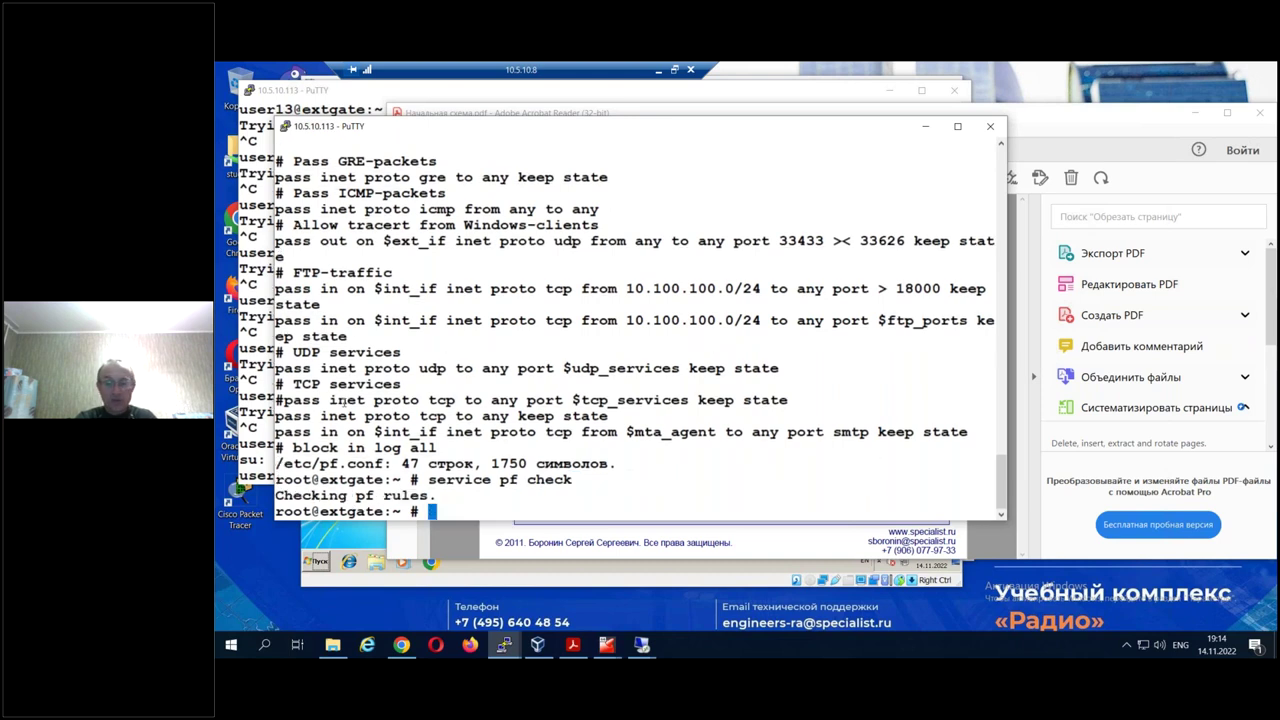
key("Up")
key("BackSpace")
key("BackSpace")
key("BackSpace")
key("BackSpace")
key("BackSpace")
type("reload")
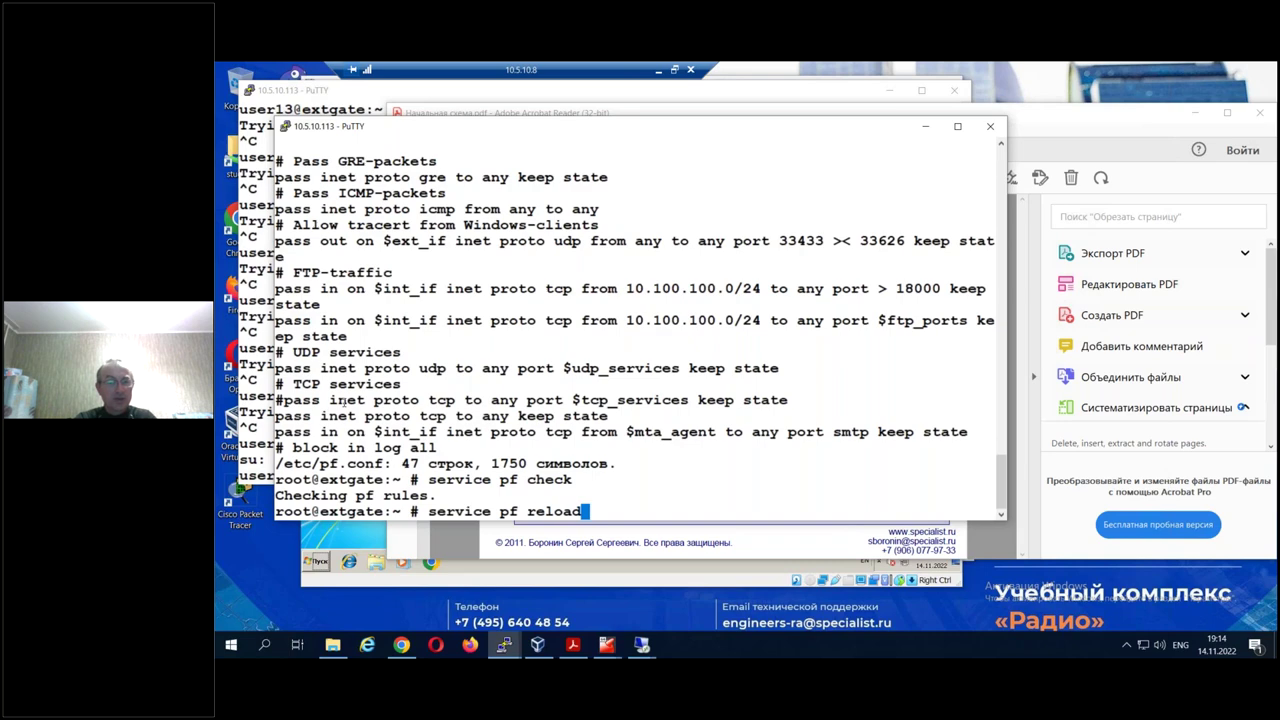
key("Return")
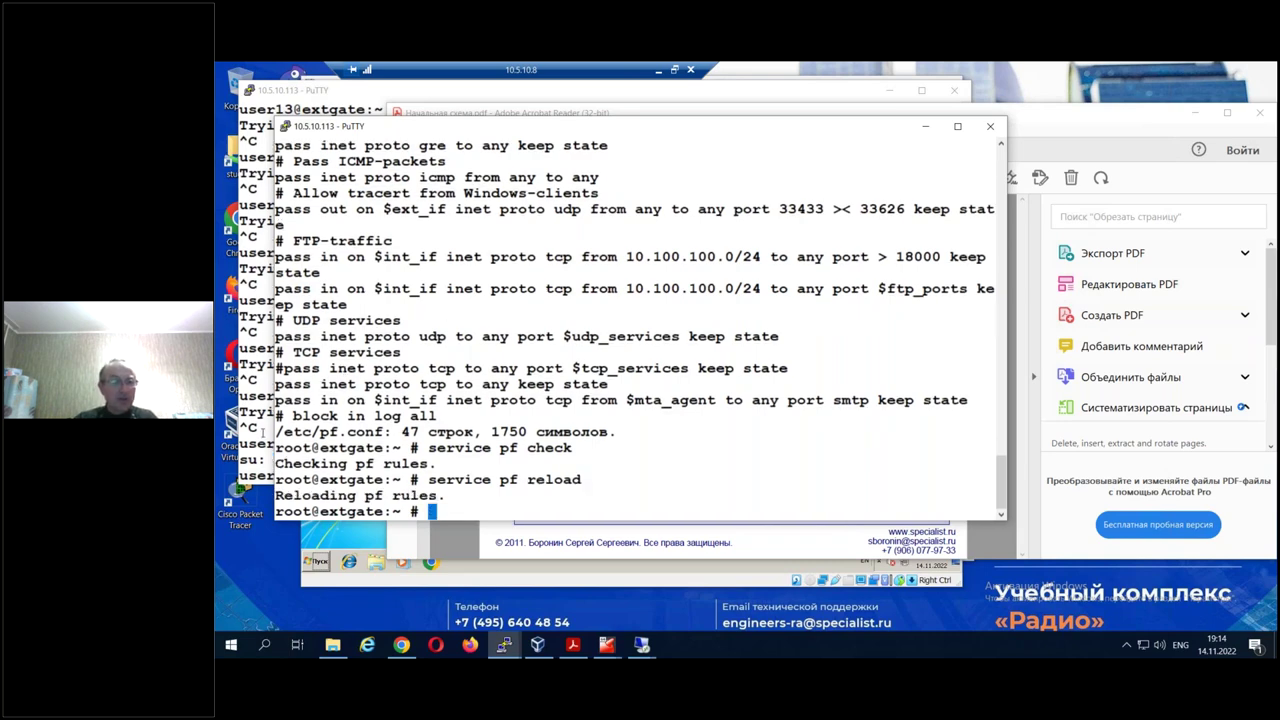
From the non-root session, telnet to 10.100.100.31 port 3389, confirm it connects, then quit
left_click(262, 430)
key("Up")
key("Up")
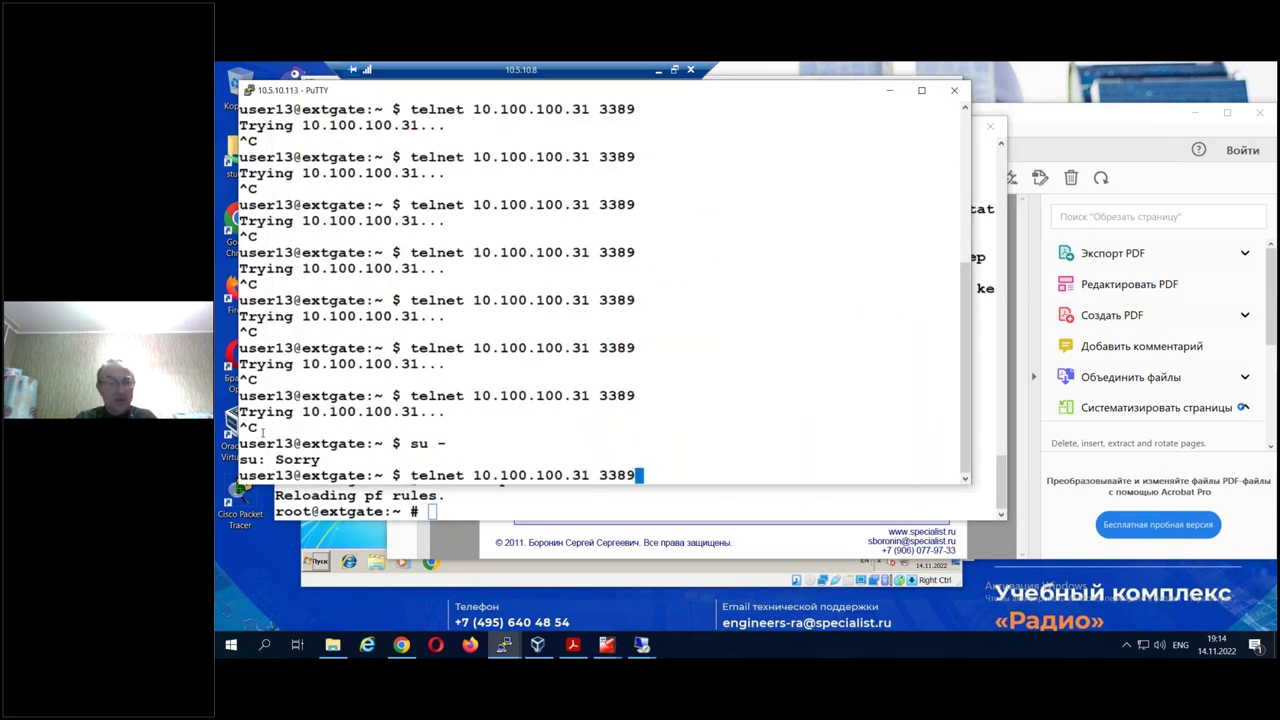
key("Return")
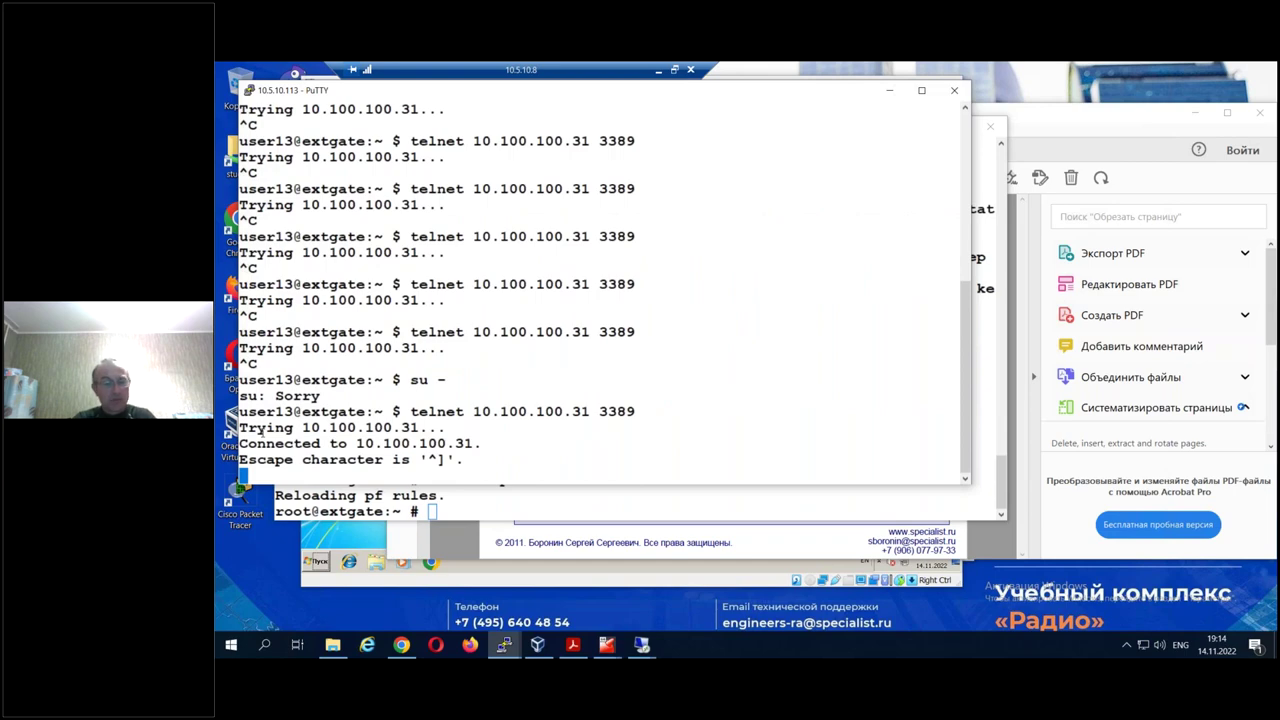
key("ctrl+bracketright")
type("q")
key("Return")
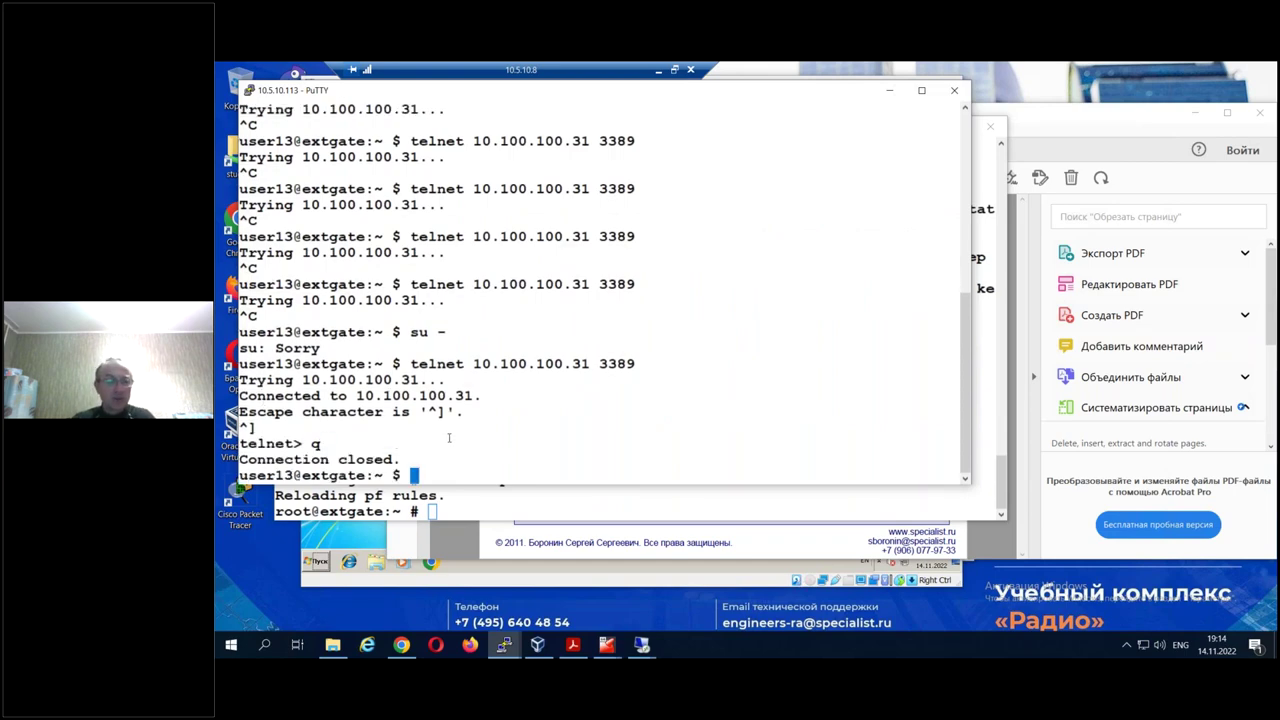
Dismiss the Remote Desktop internal-error message and rearrange the terminal windows
left_click(492, 500)
mouse_move(645, 650)
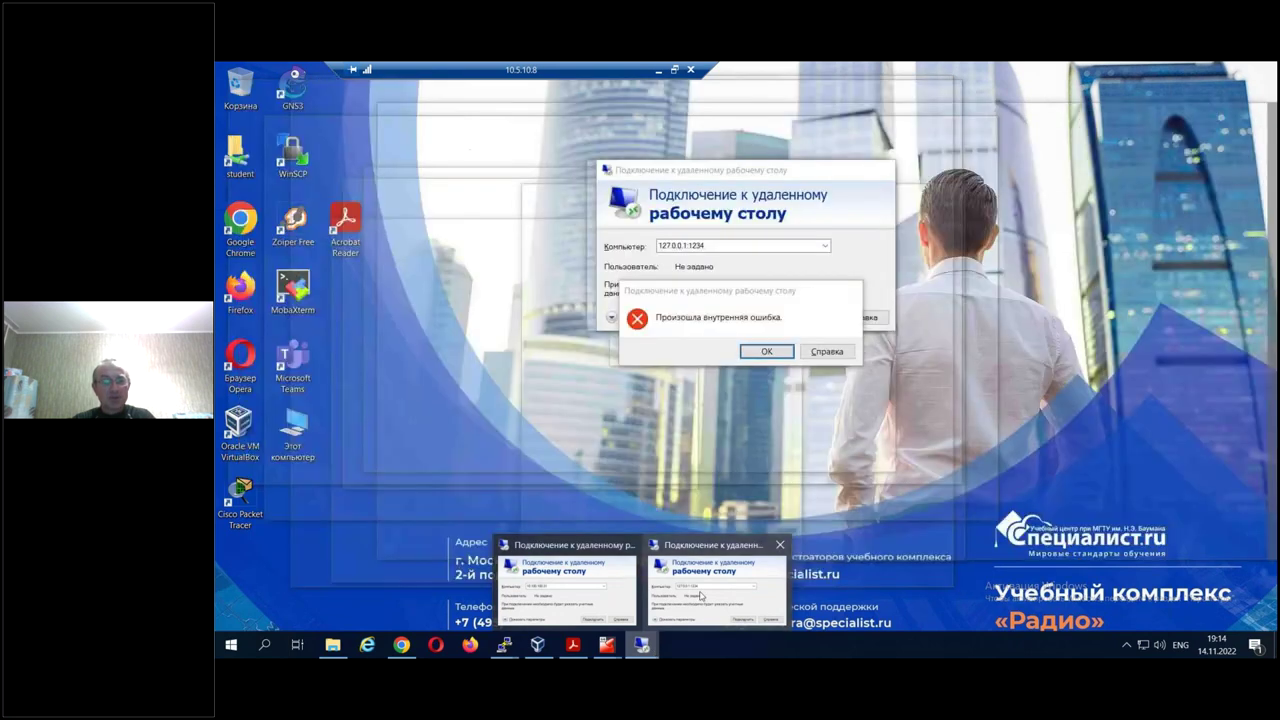
left_click(718, 590)
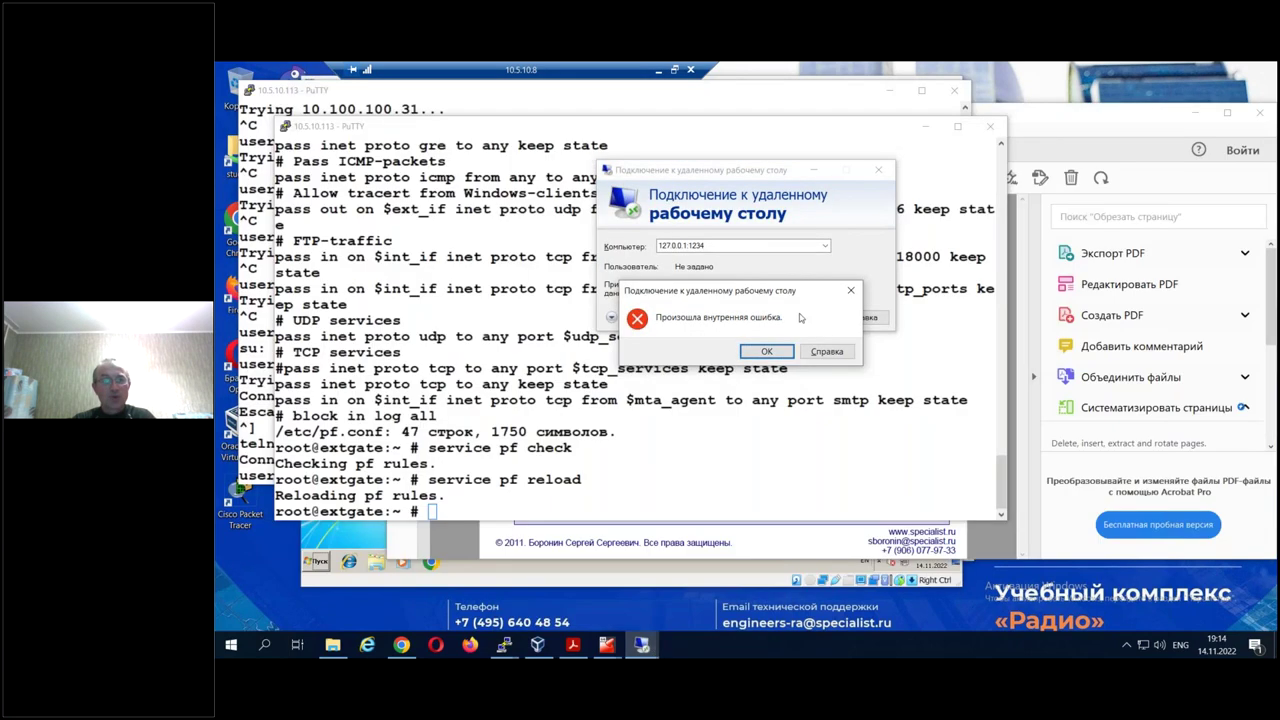
left_click(766, 351)
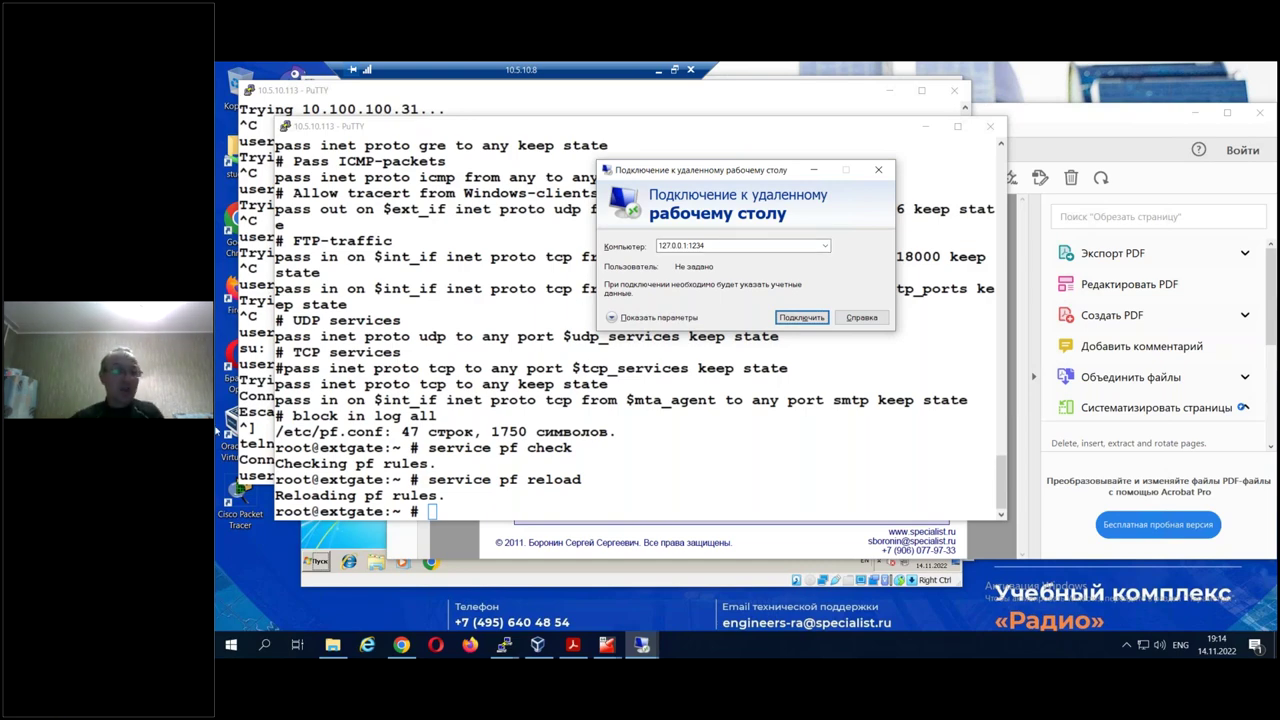
left_click(256, 447)
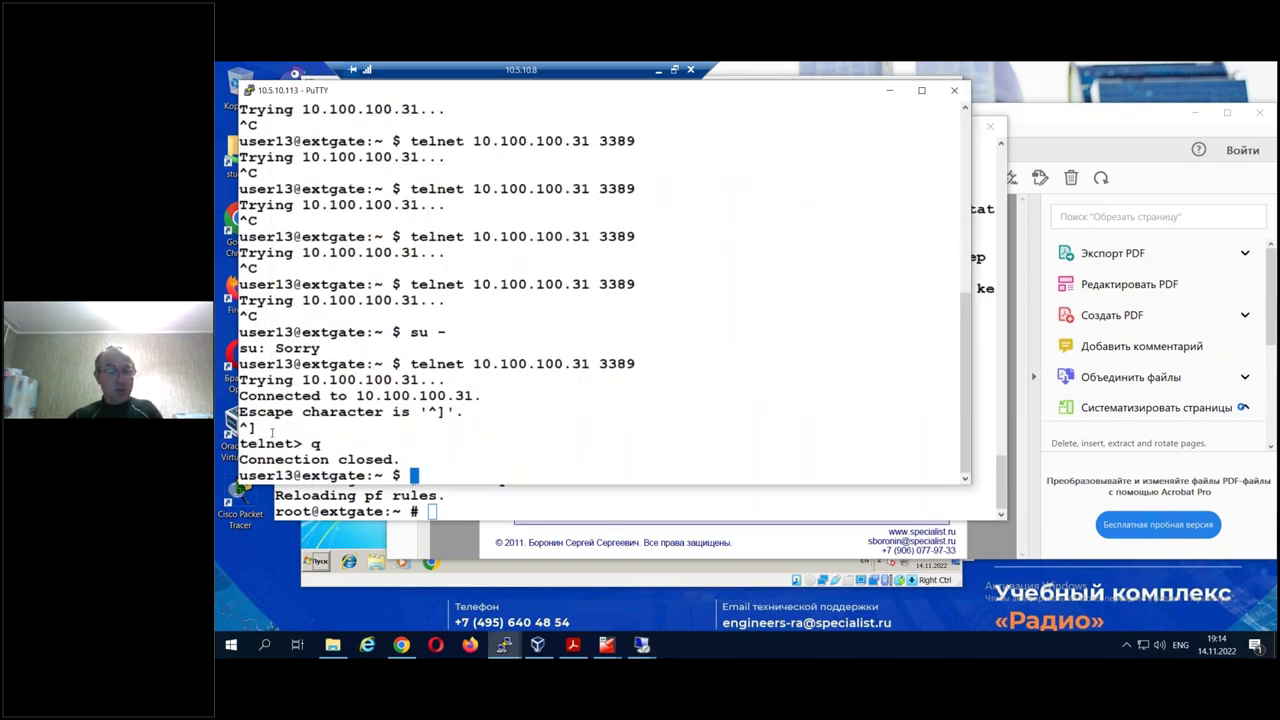
left_click(441, 509)
key("alt+Tab")
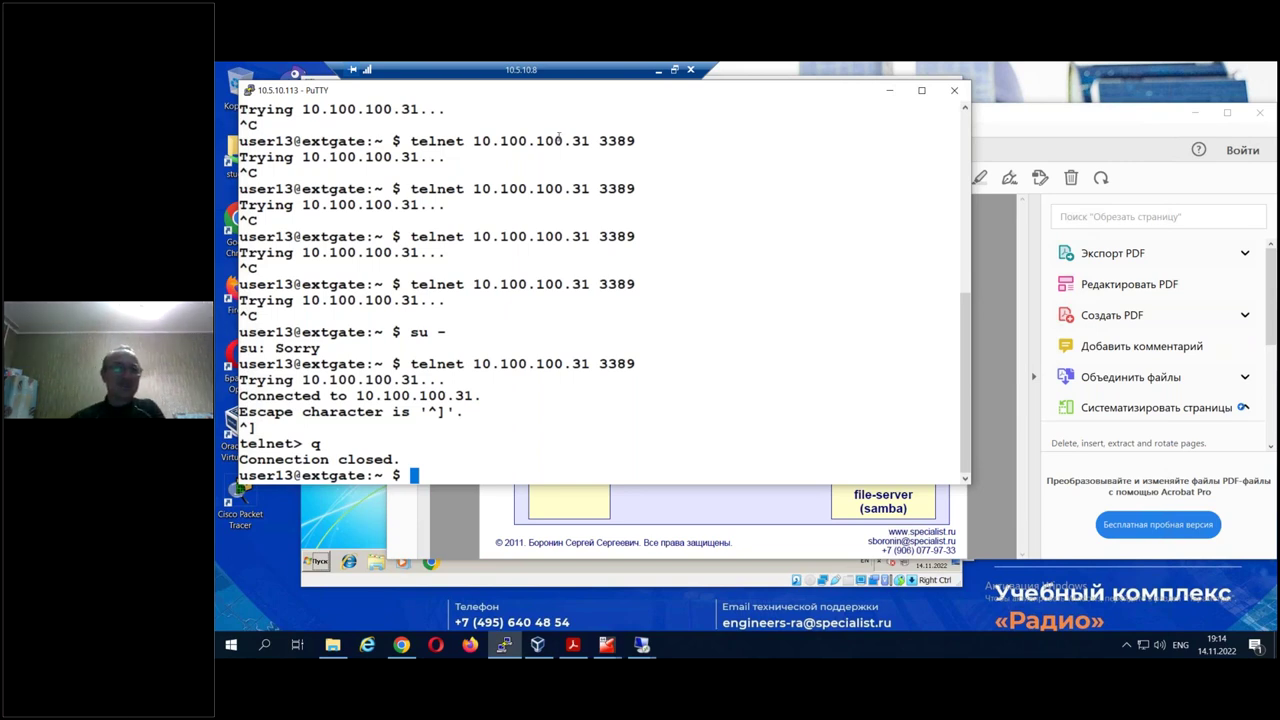
left_click_drag(568, 96, 566, 100)
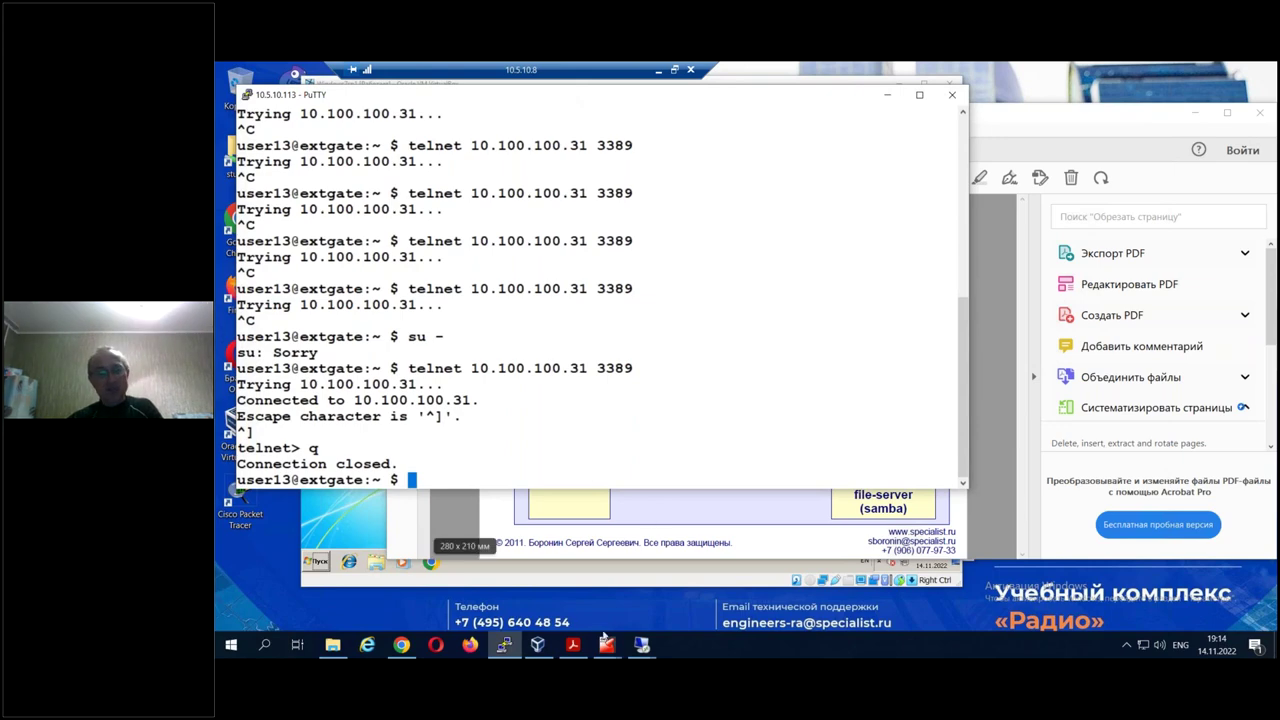
Close the spare 10.100.100.31 connection and bring up the 127.0.0.1:1234 dialog
left_click(645, 648)
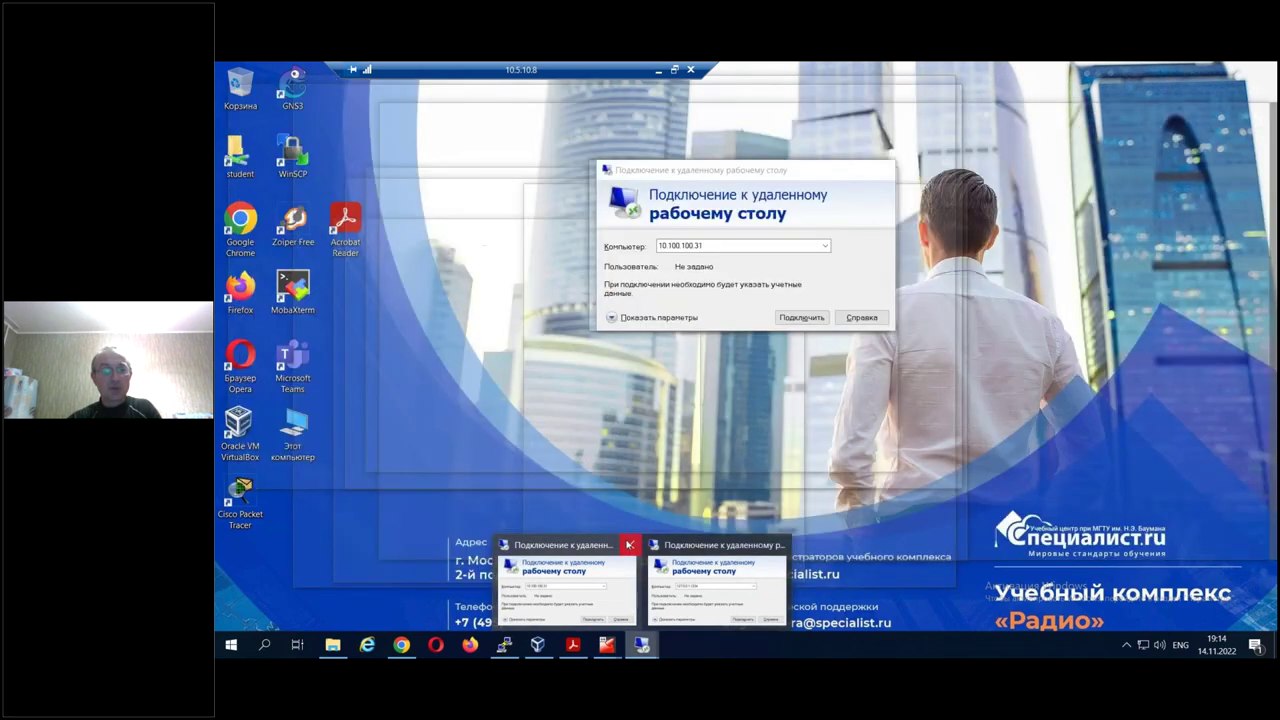
left_click(630, 545)
left_click(630, 590)
Connect to 127.0.0.1:1234, enter the Windows credentials and accept the certificate warning
left_click(812, 317)
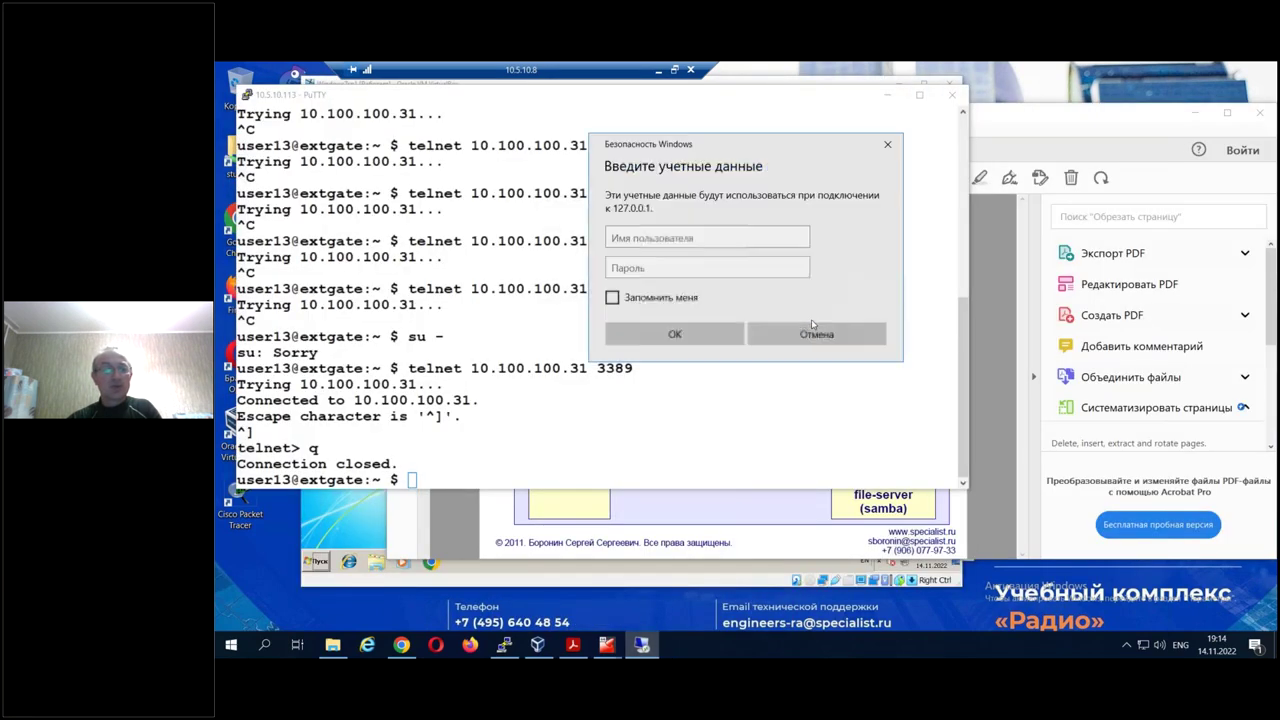
type("student")
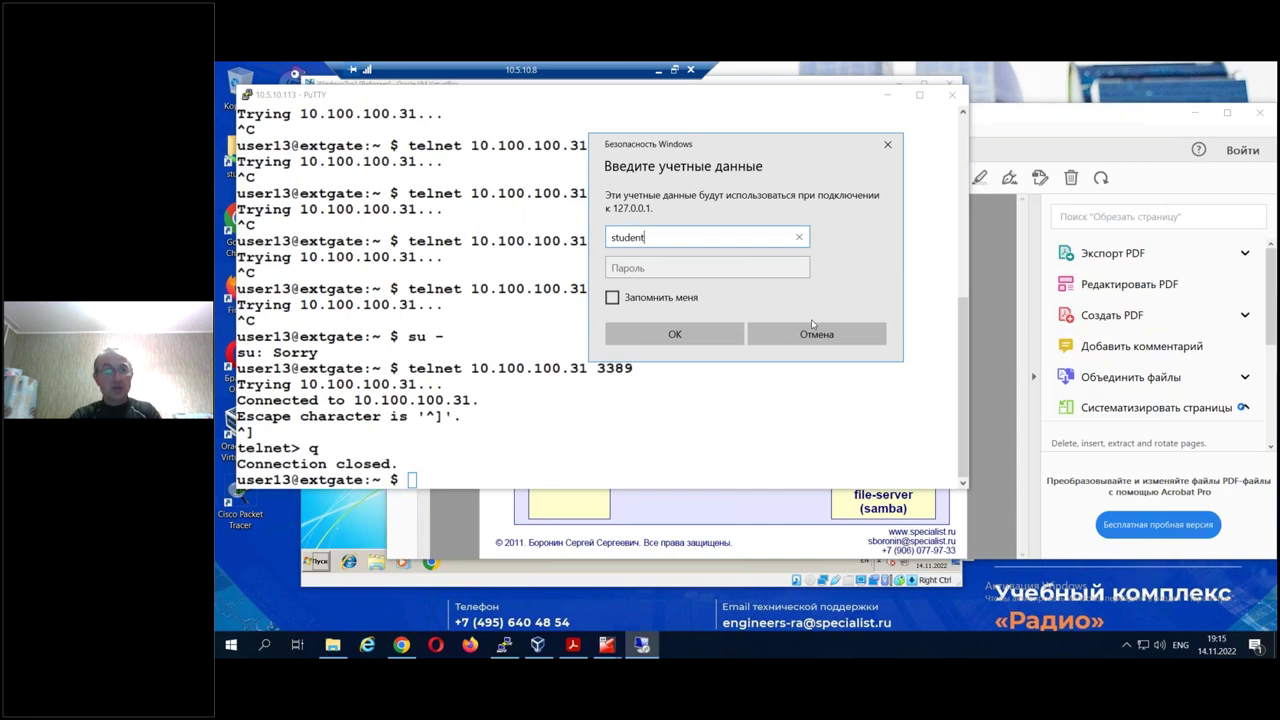
key("Tab")
type("********")
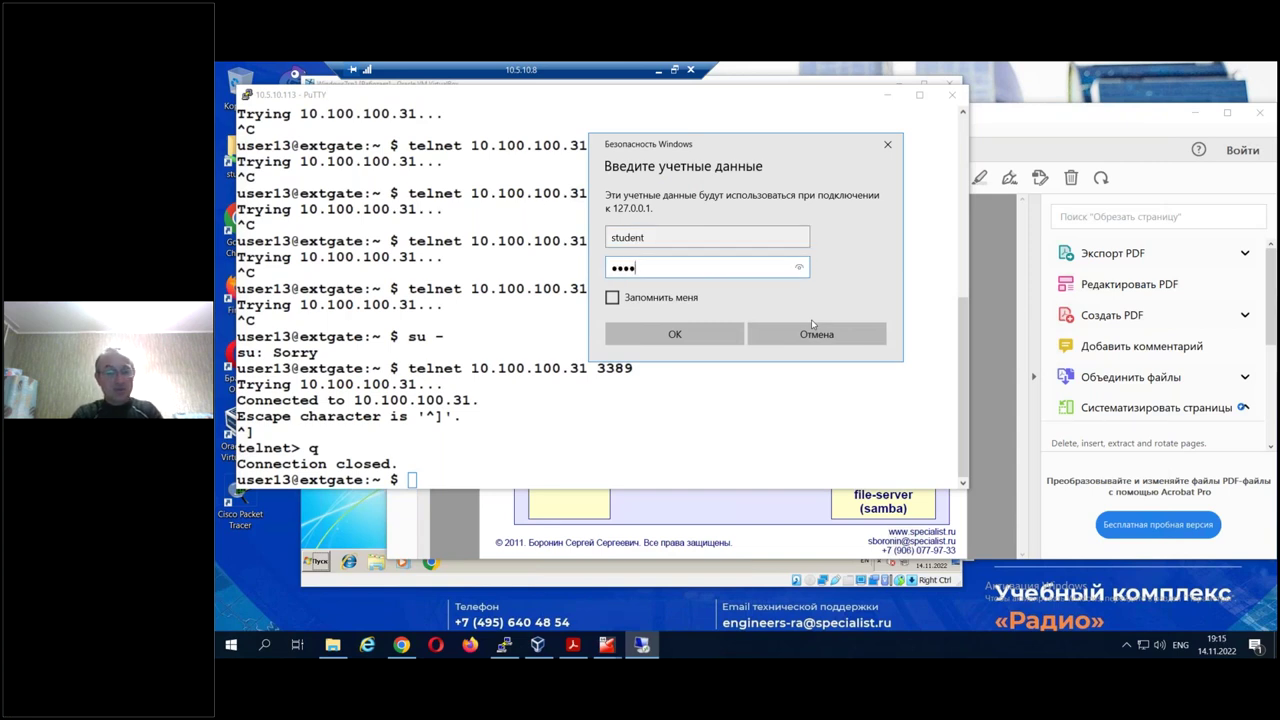
key("Return")
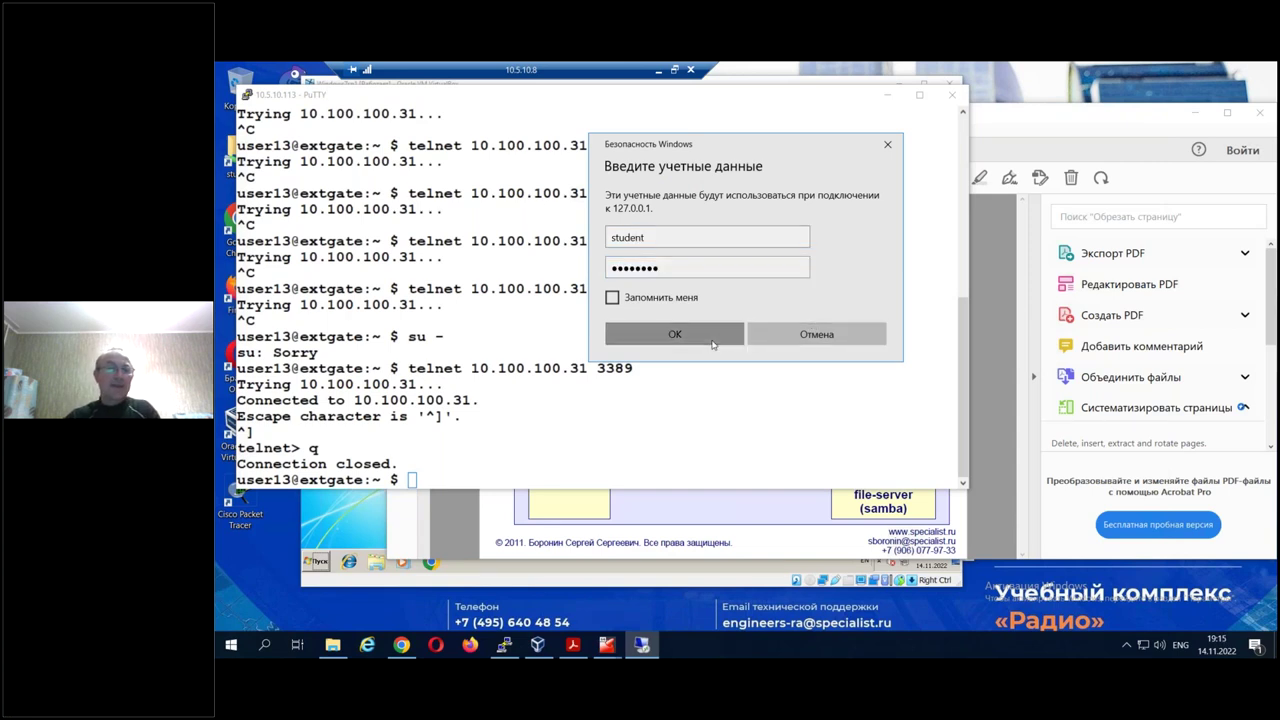
left_click(772, 366)
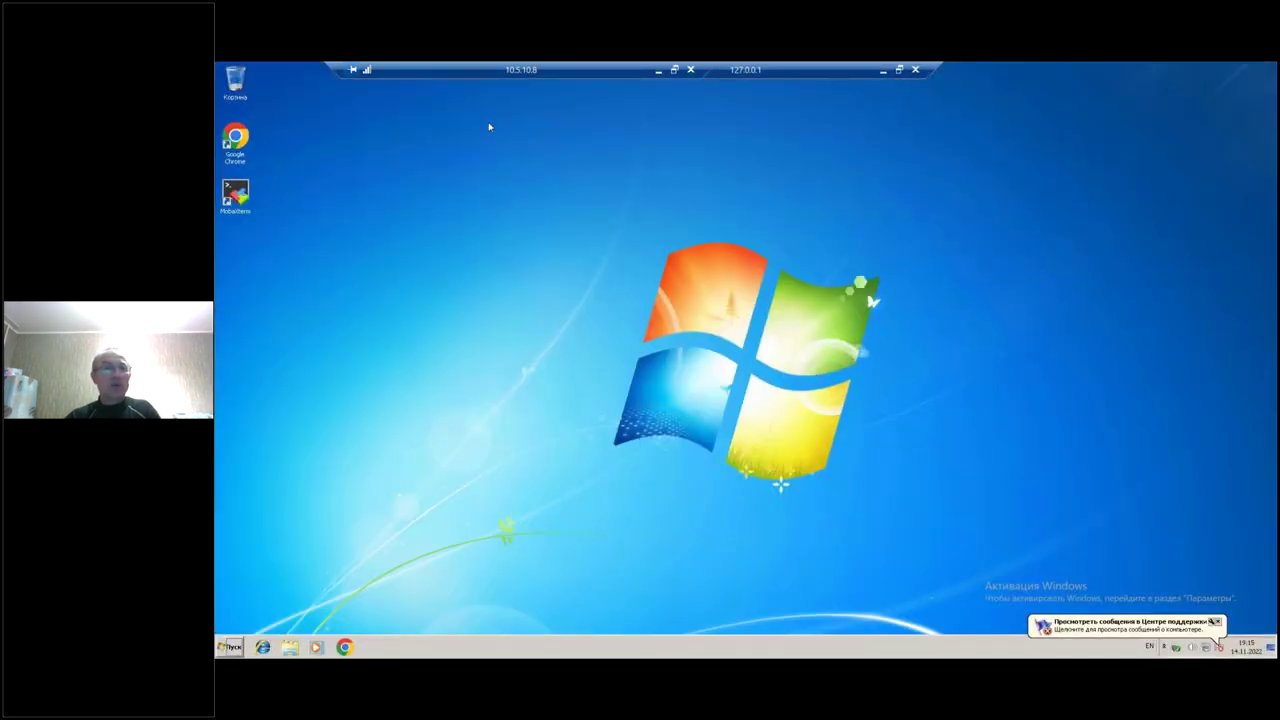
Open the Libraries folder on the Windows 7 desktop and move it left
left_click(229, 647)
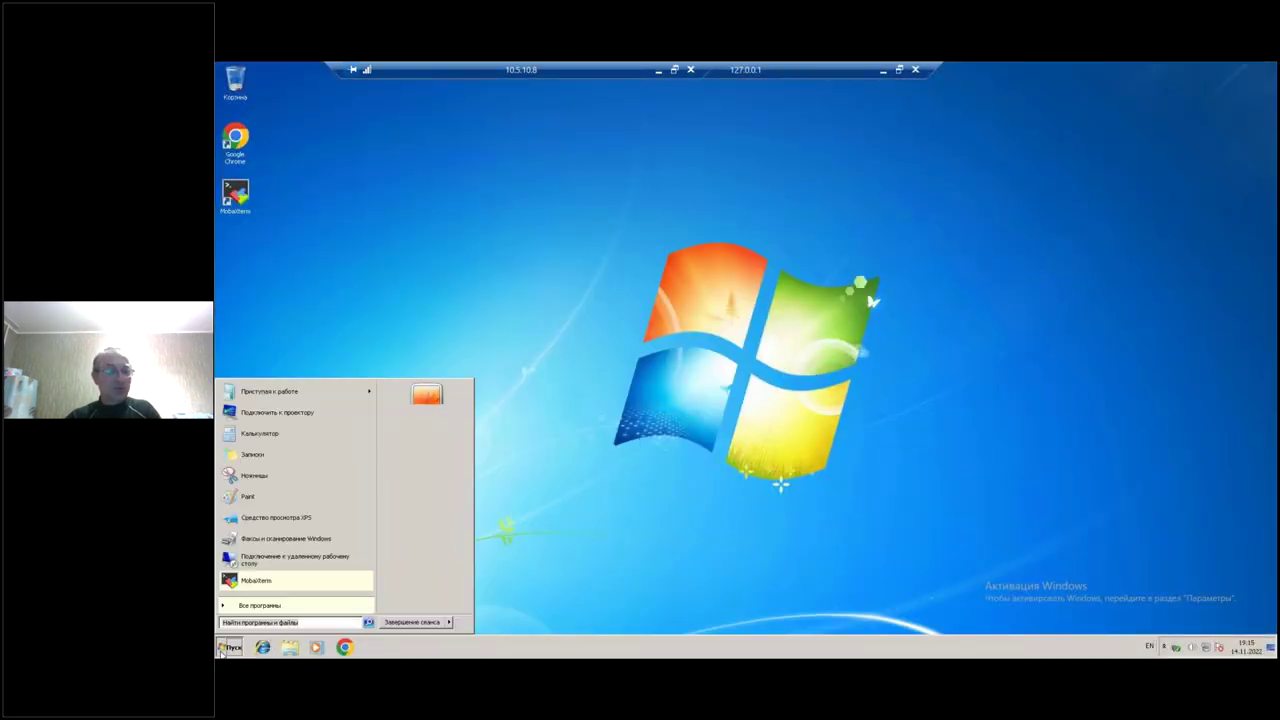
left_click(289, 647)
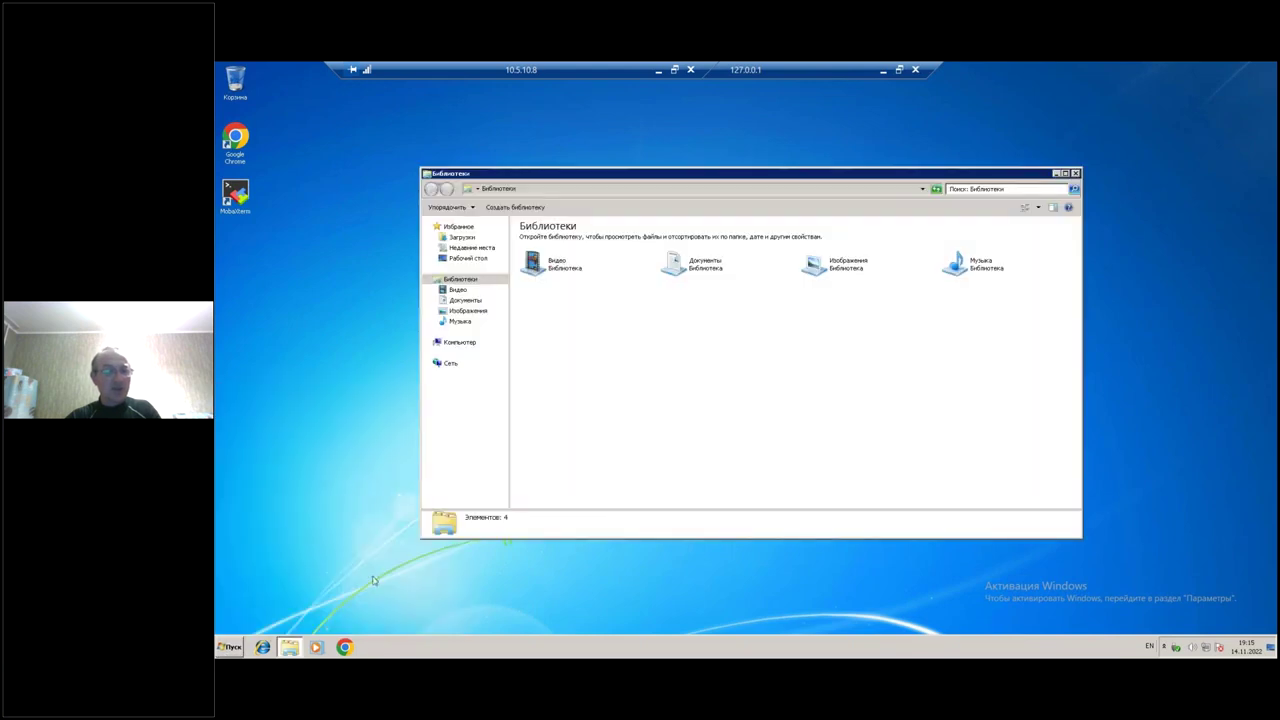
left_click_drag(791, 186, 656, 206)
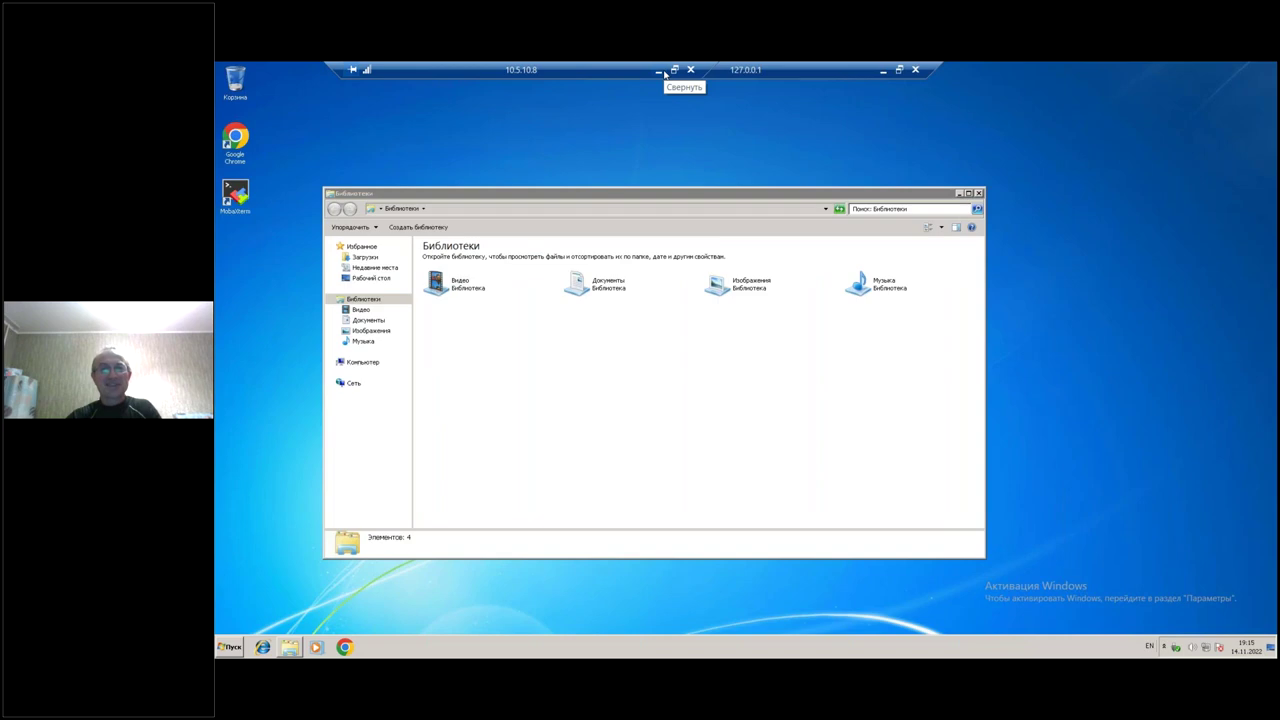
Take the remote session out of full screen, reposition it, then close it and confirm disconnecting
left_click(899, 69)
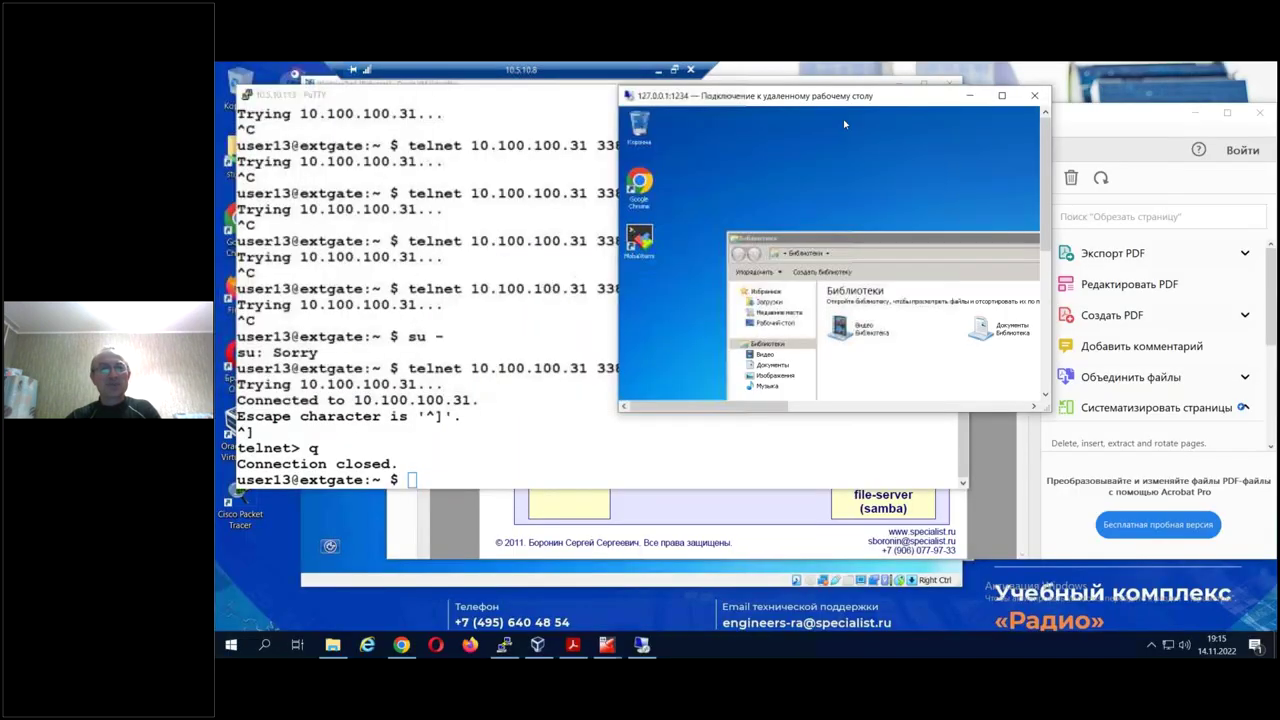
left_click_drag(837, 83, 618, 157)
left_click_drag(819, 300, 803, 466)
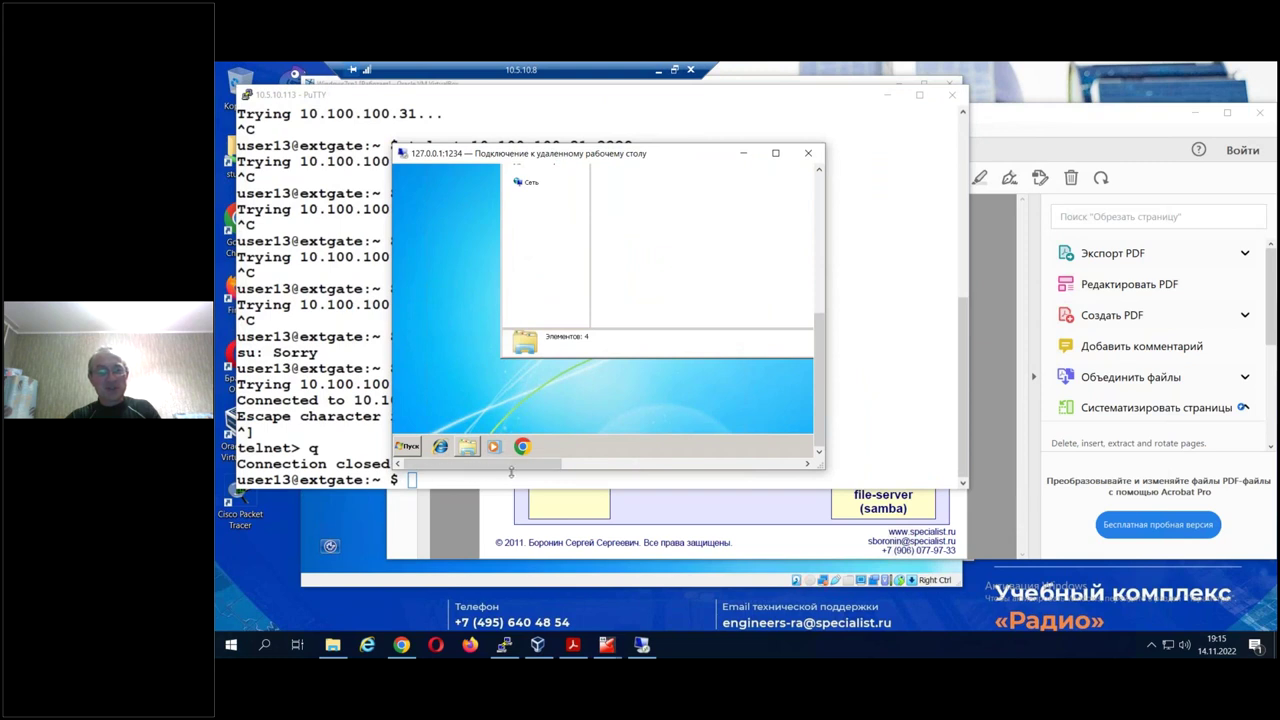
left_click_drag(521, 465, 532, 465)
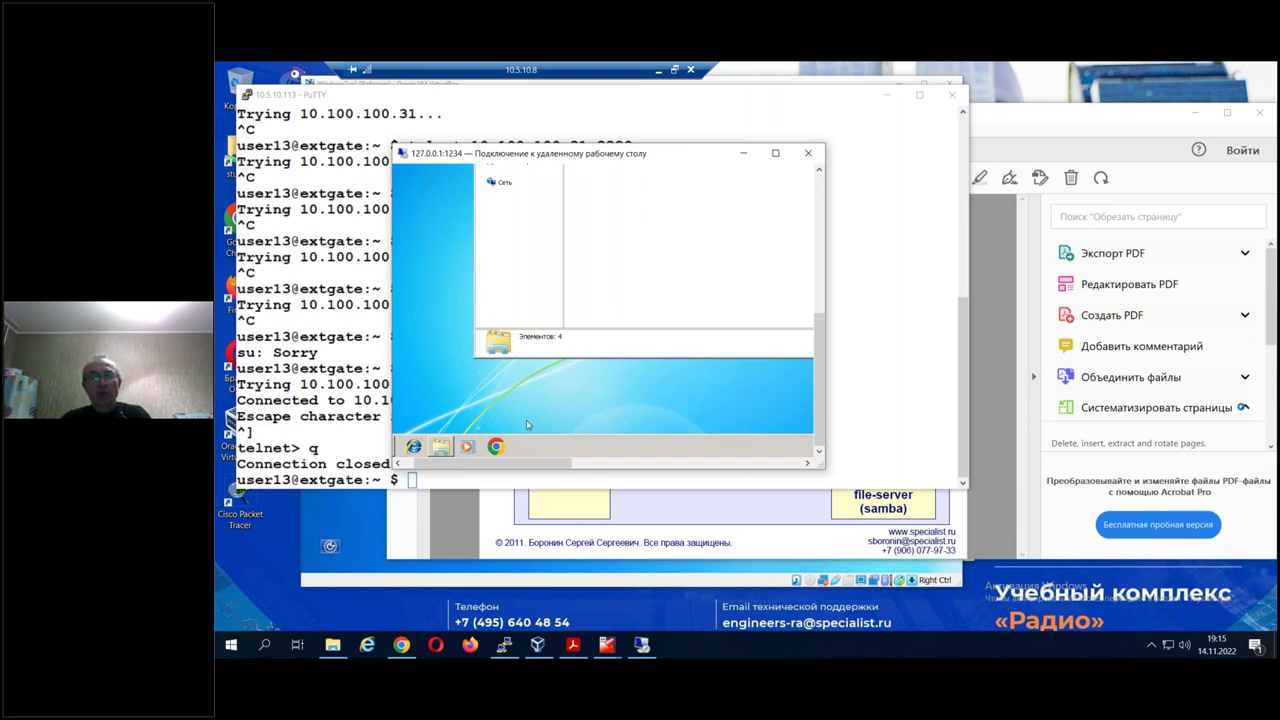
left_click(808, 152)
left_click(662, 333)
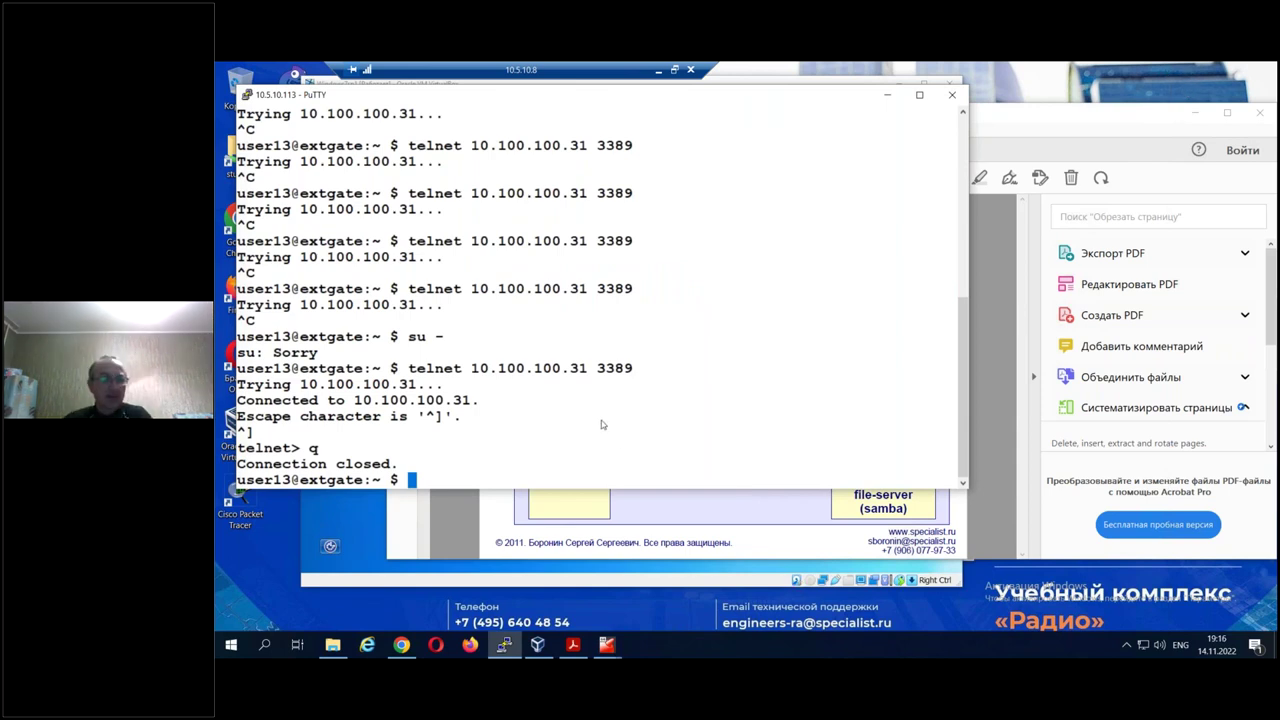
Close the OTPdroid and OPIE tabs in Chrome, then bring up VirtualBox Manager
left_click(401, 647)
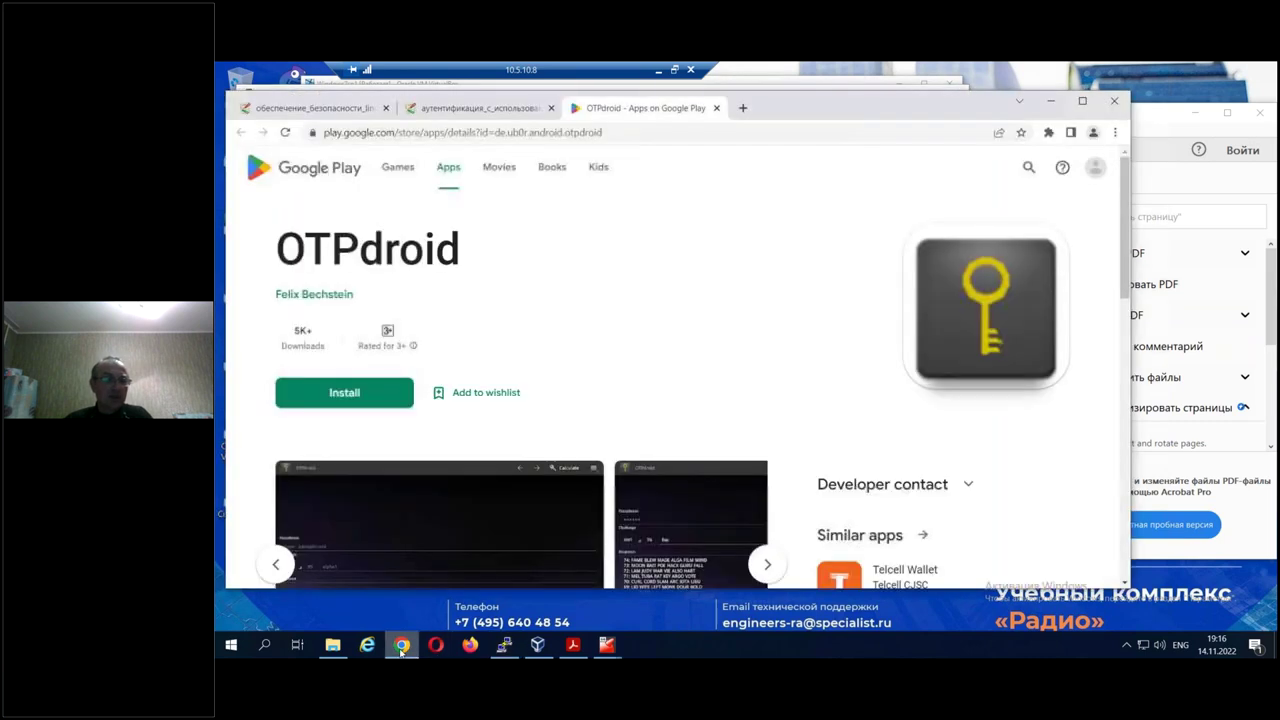
left_click(716, 108)
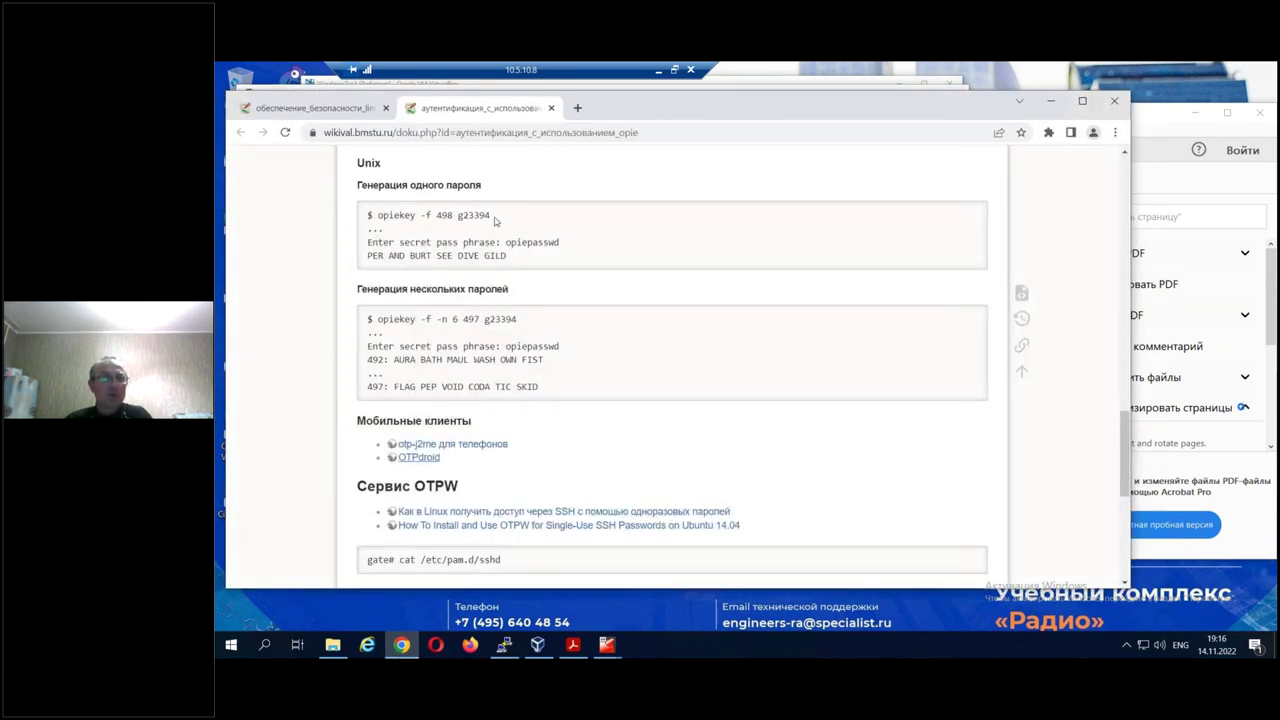
left_click(551, 108)
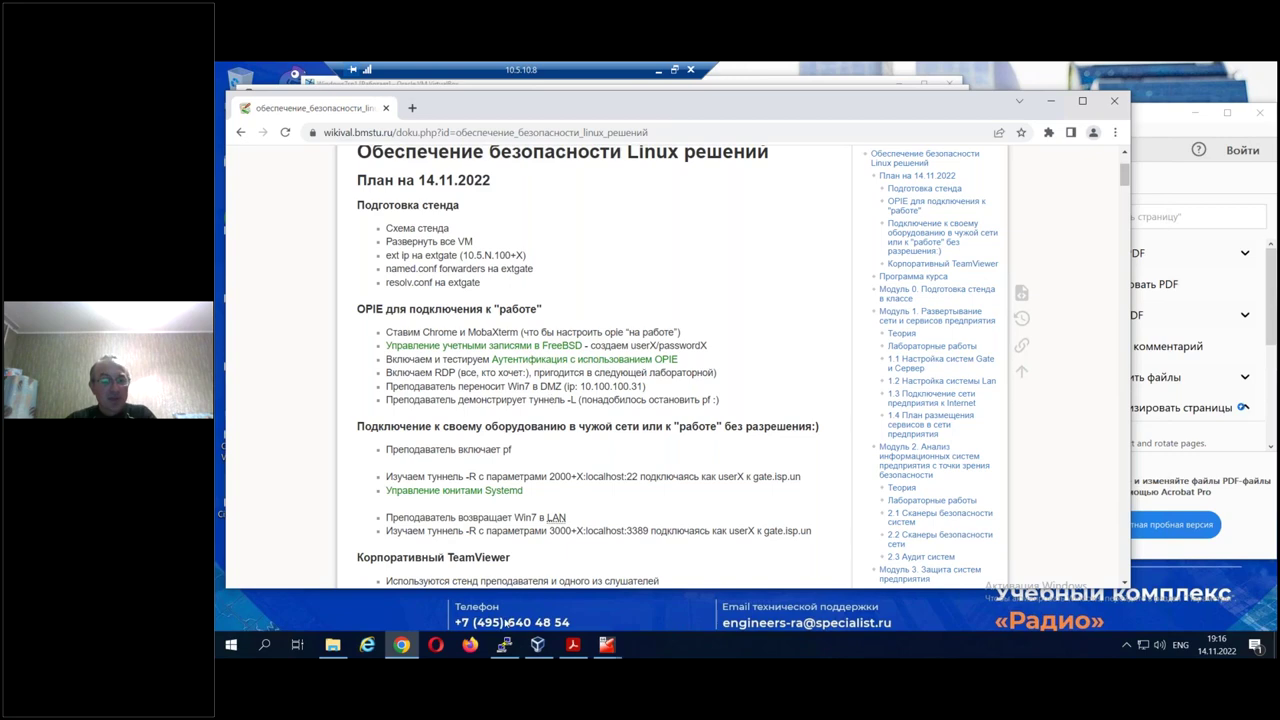
left_click(537, 645)
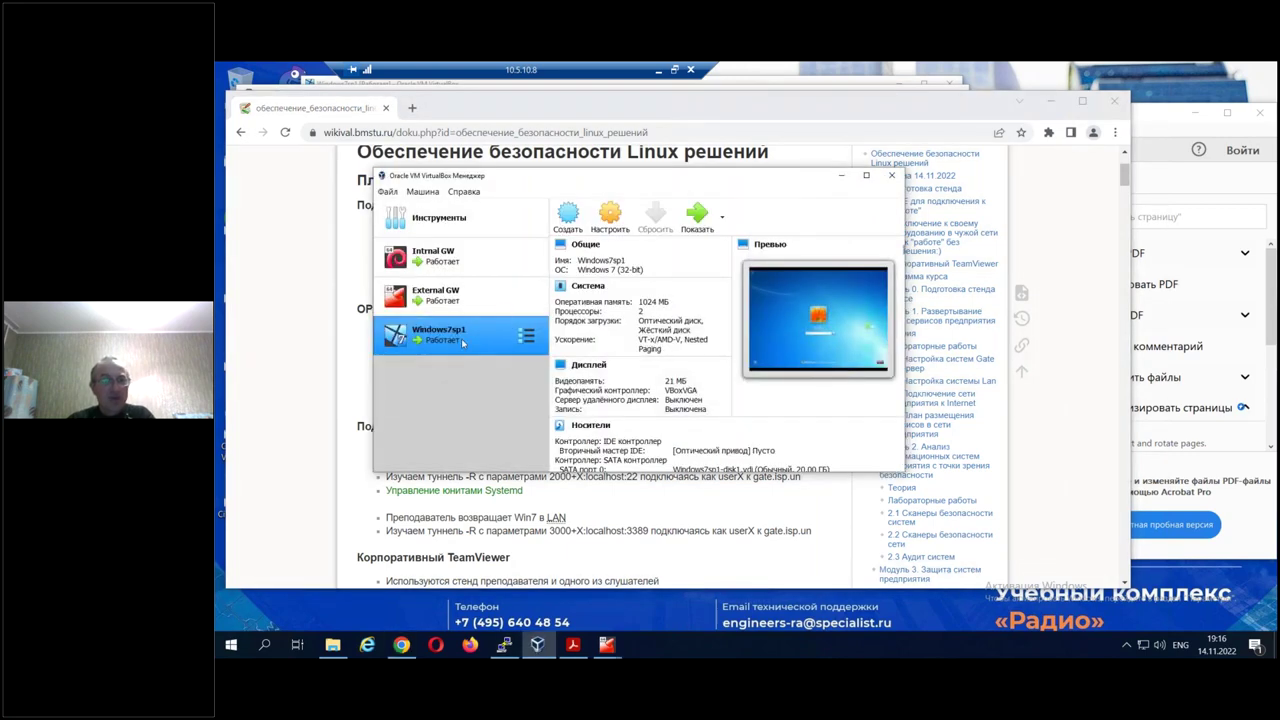
Switch Windows7sp1's Adapter 1 internal network from dmz to lan via Настроить сеть...
double_click(461, 338)
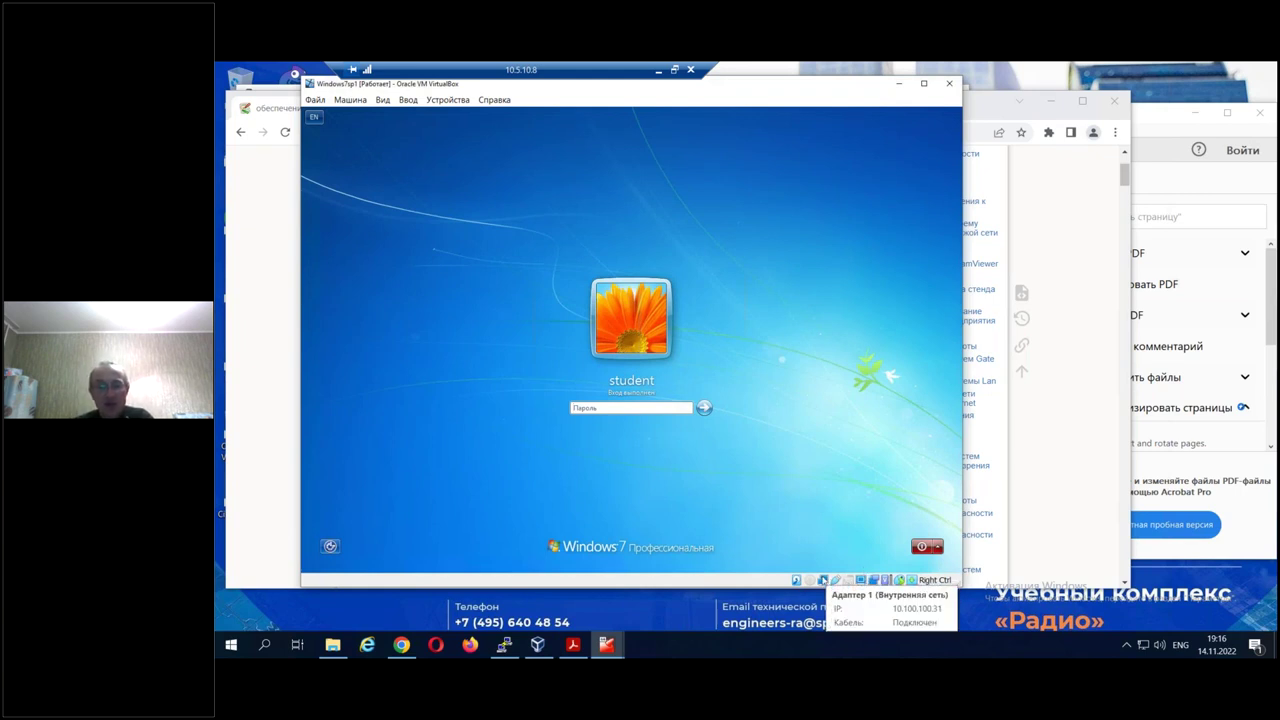
right_click(822, 580)
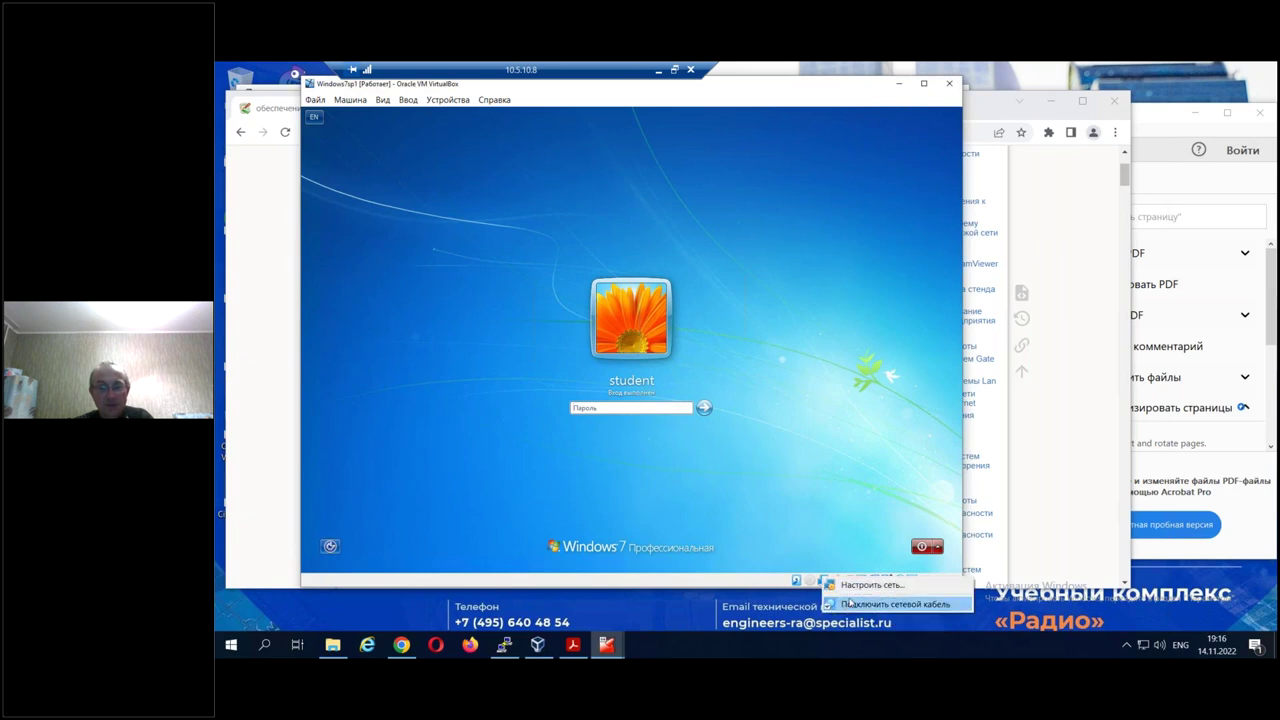
left_click(860, 586)
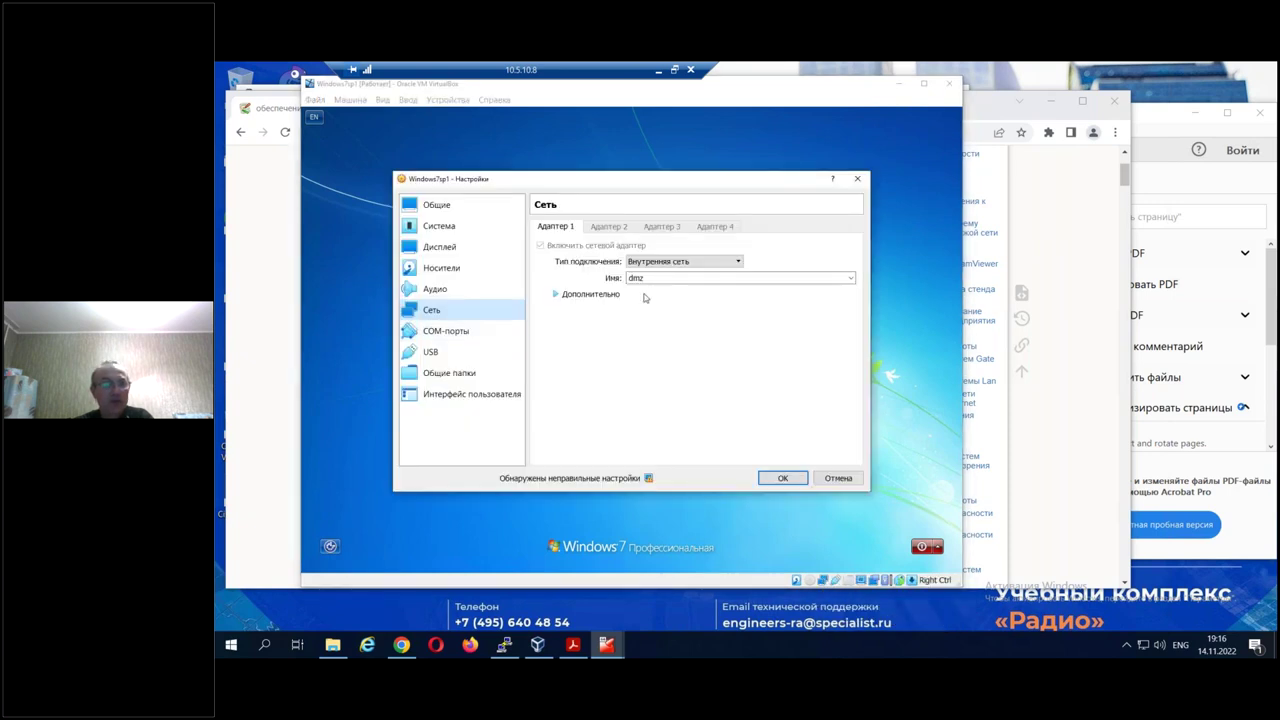
left_click(852, 280)
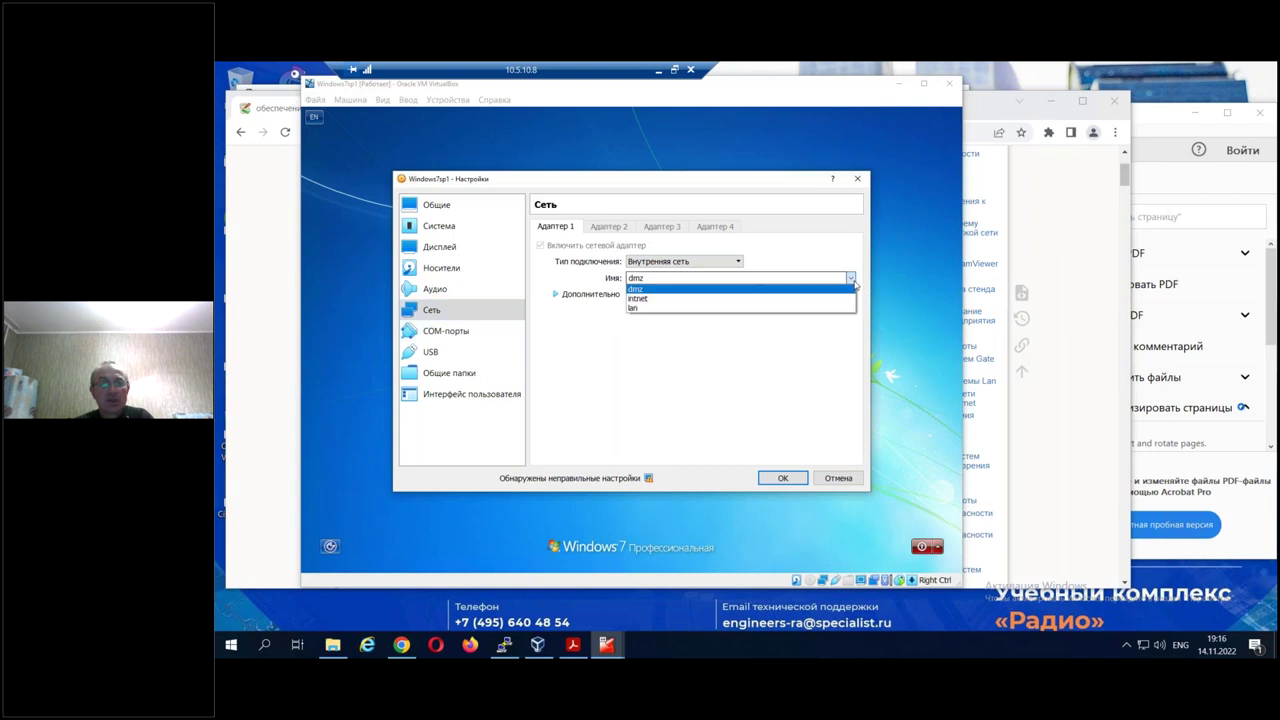
left_click(697, 310)
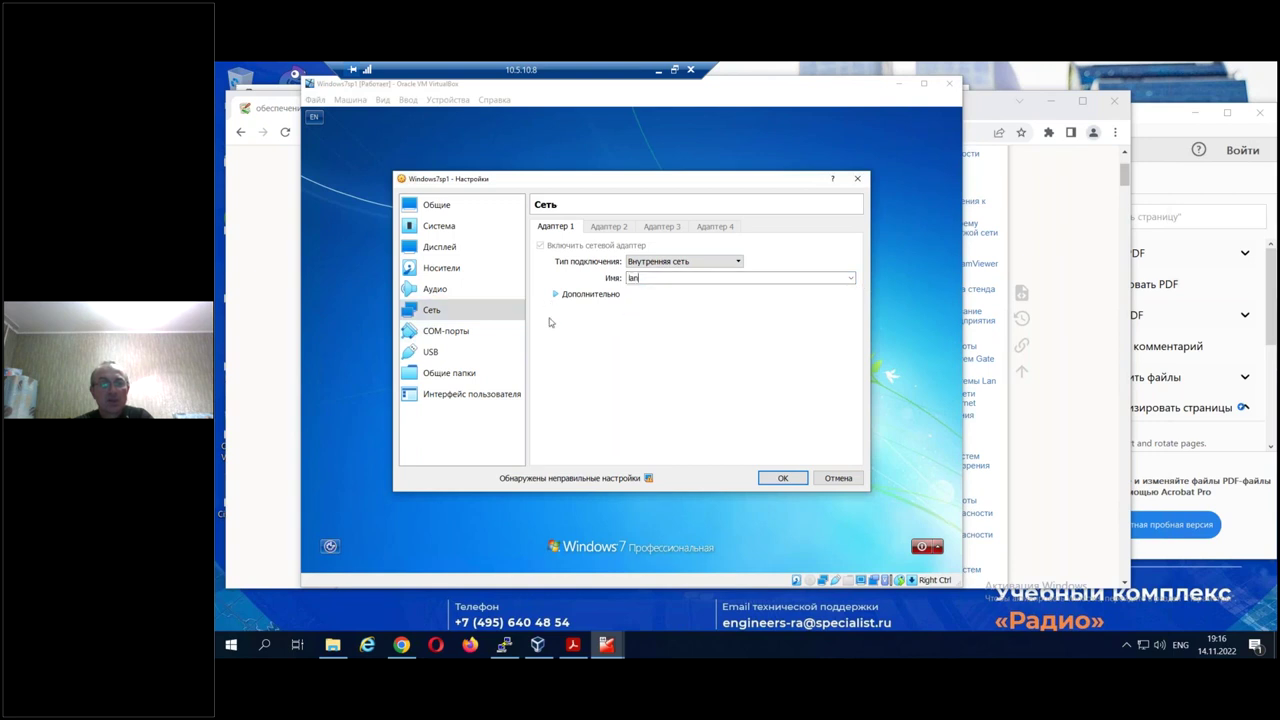
left_click(780, 479)
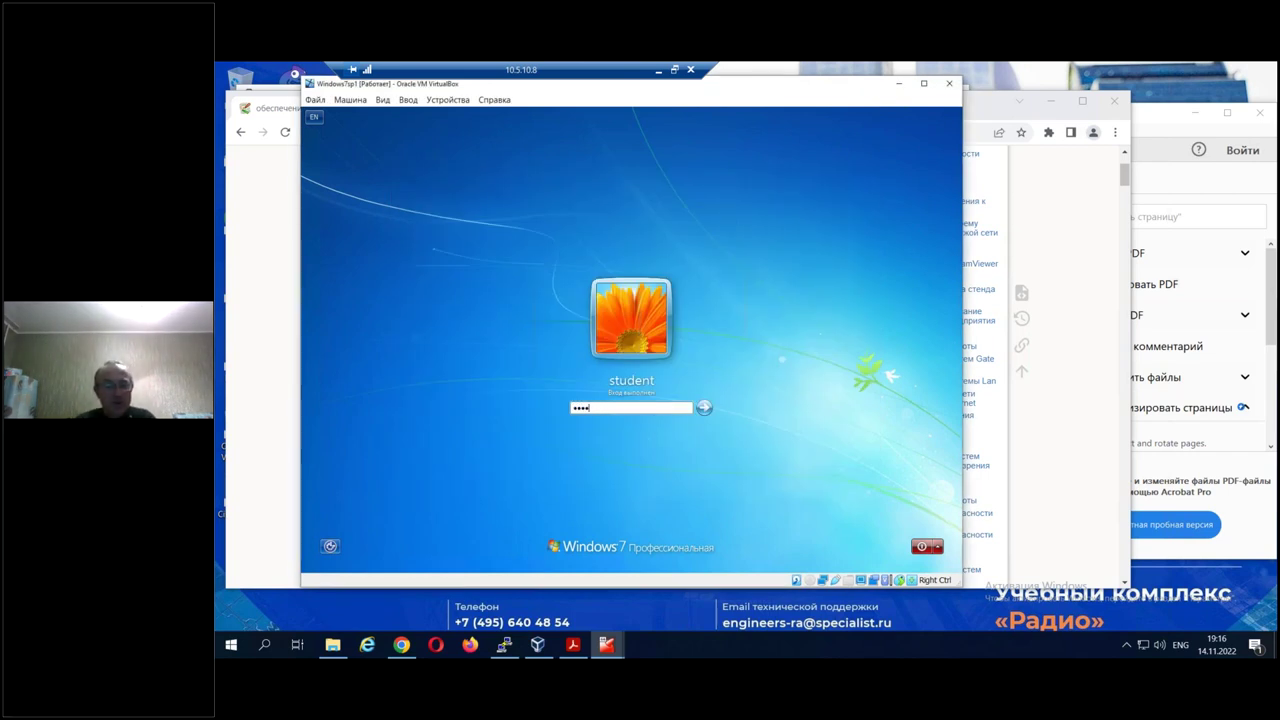
Sign in to the Windows 7 VM and open its network adapter list from Network and Sharing Center
key("BackSpace")
key("BackSpace")
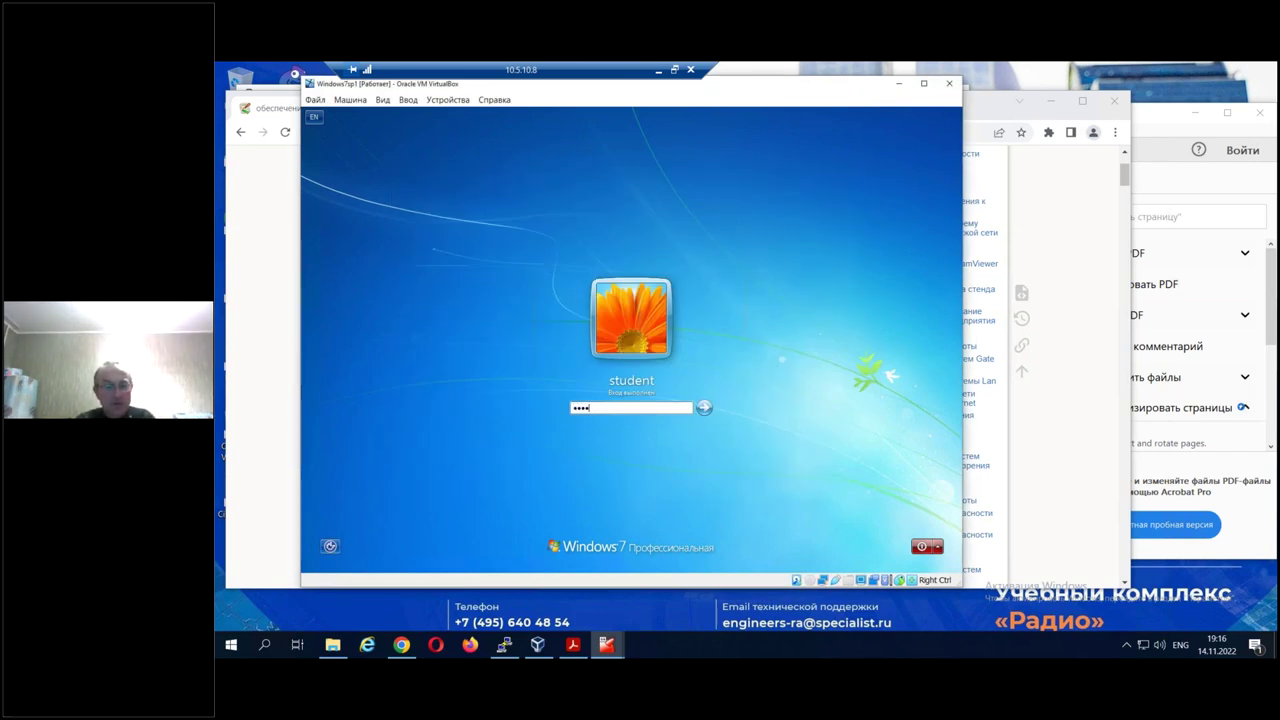
key("Return")
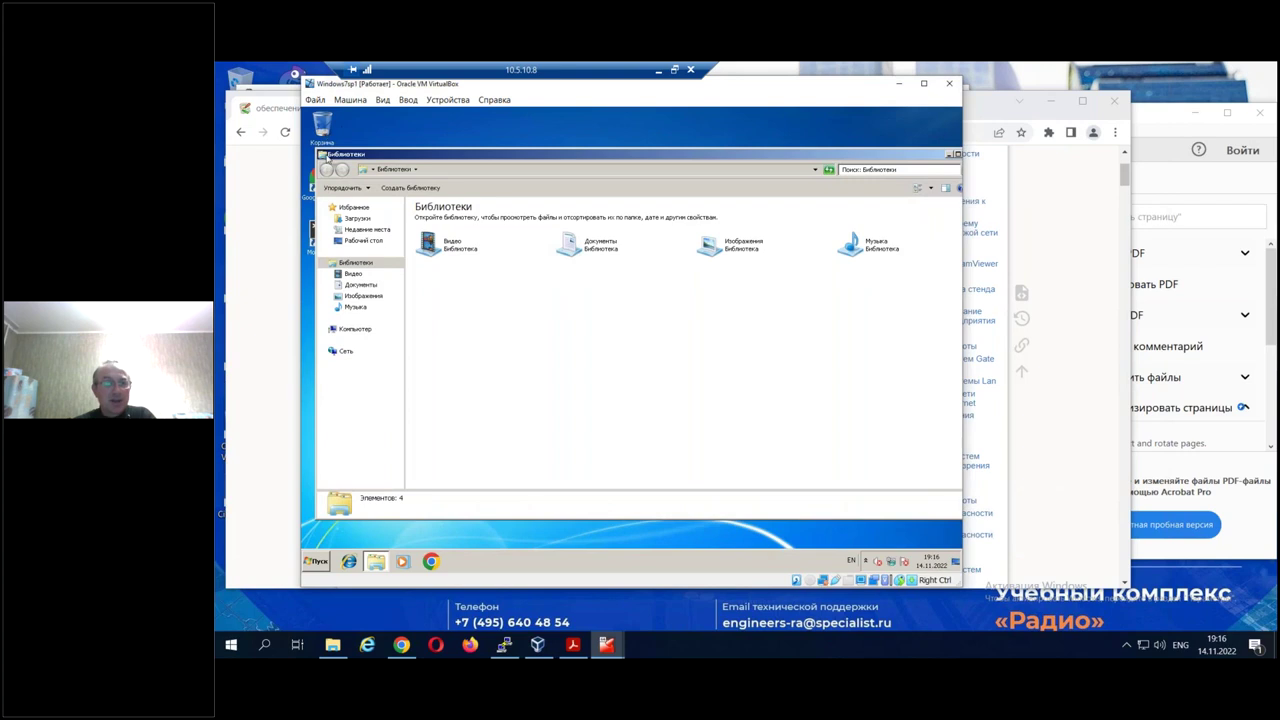
double_click(327, 157)
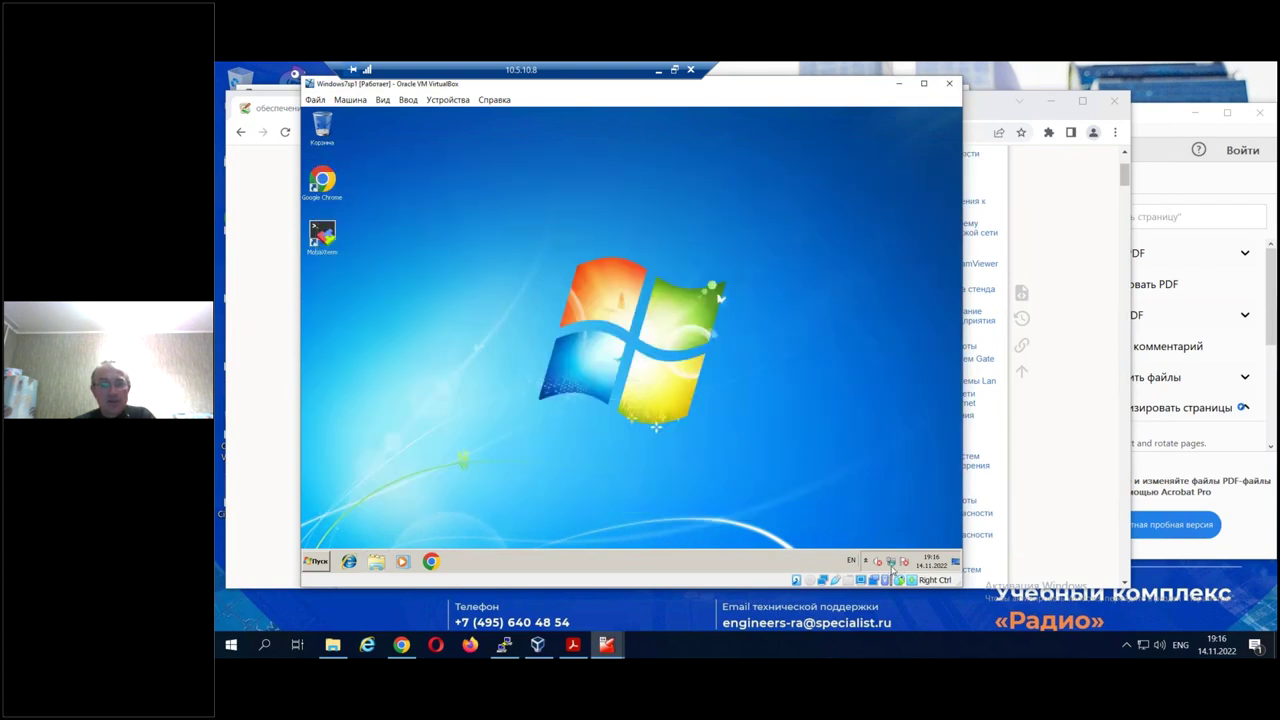
right_click(893, 566)
left_click(900, 558)
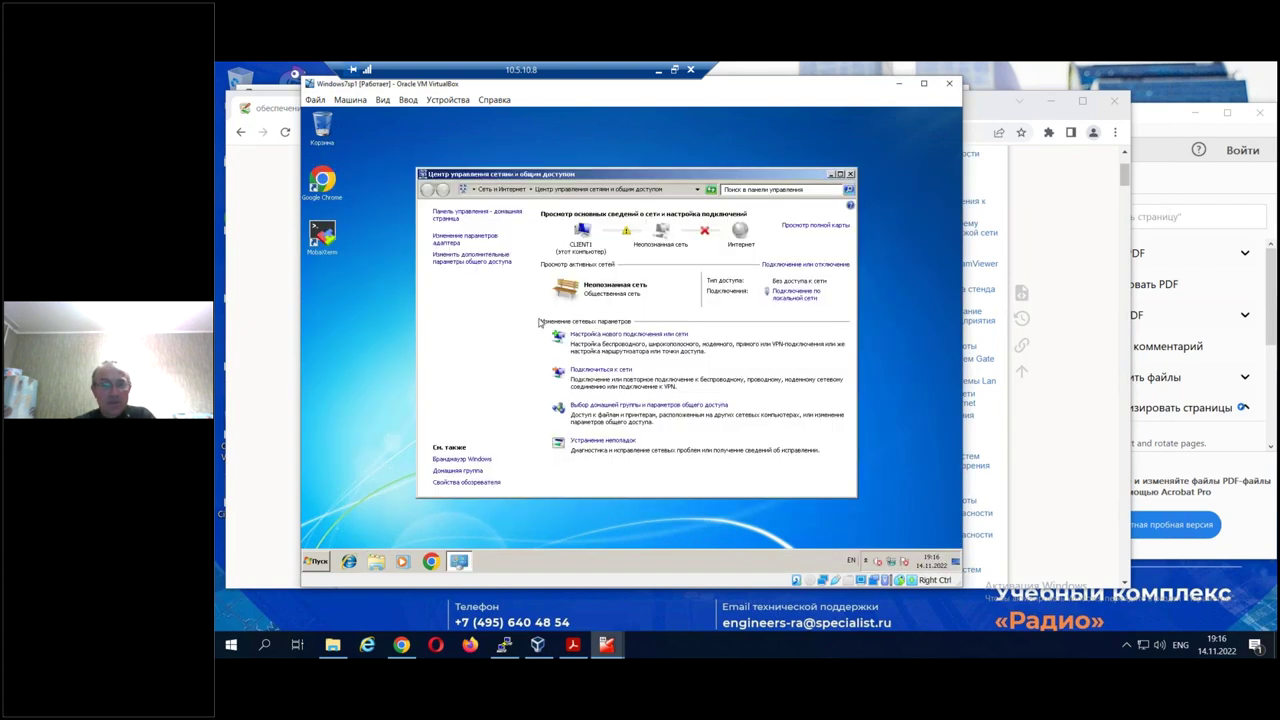
left_click(450, 238)
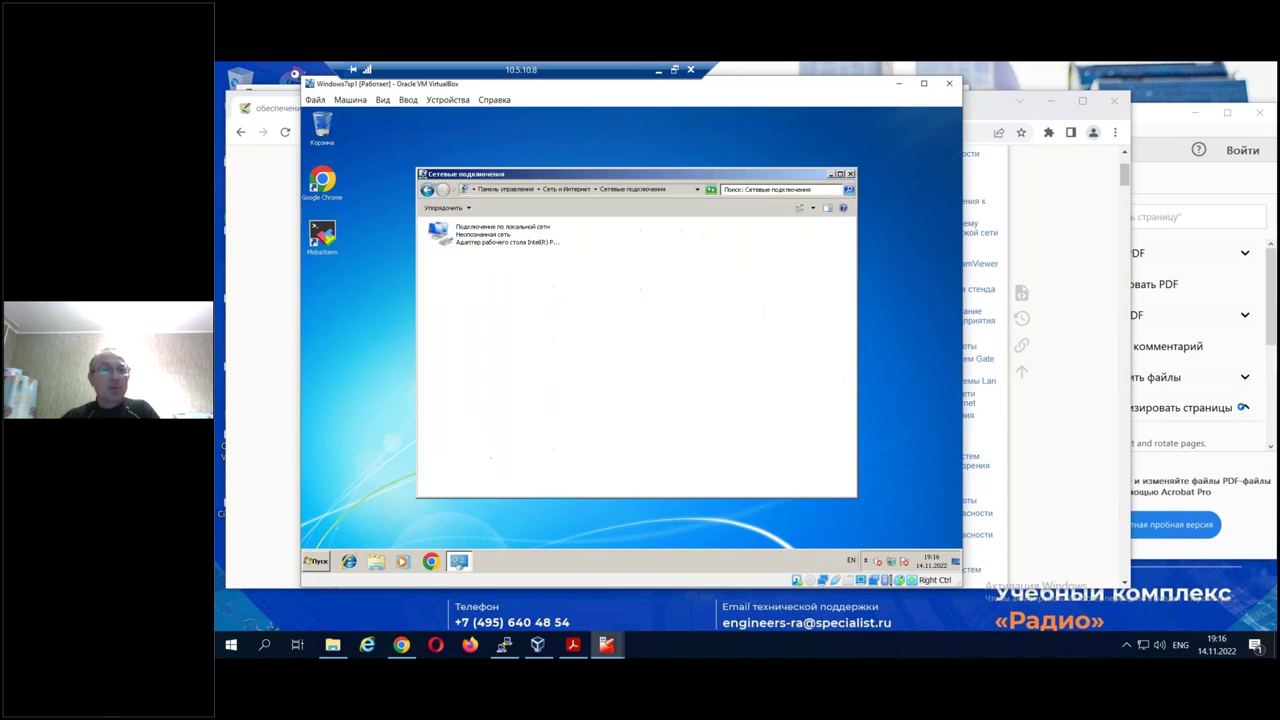
Set the LAN connection's IPv4 to obtain the IP and DNS server addresses automatically
right_click(455, 238)
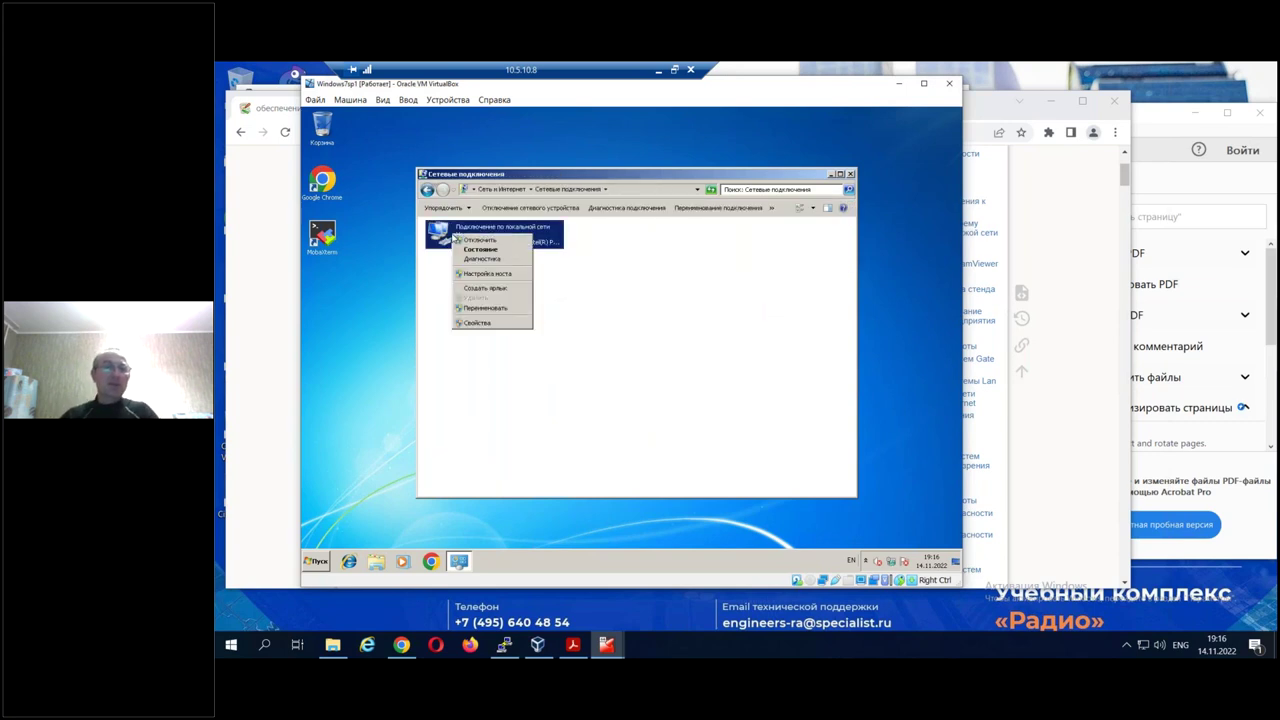
left_click(510, 326)
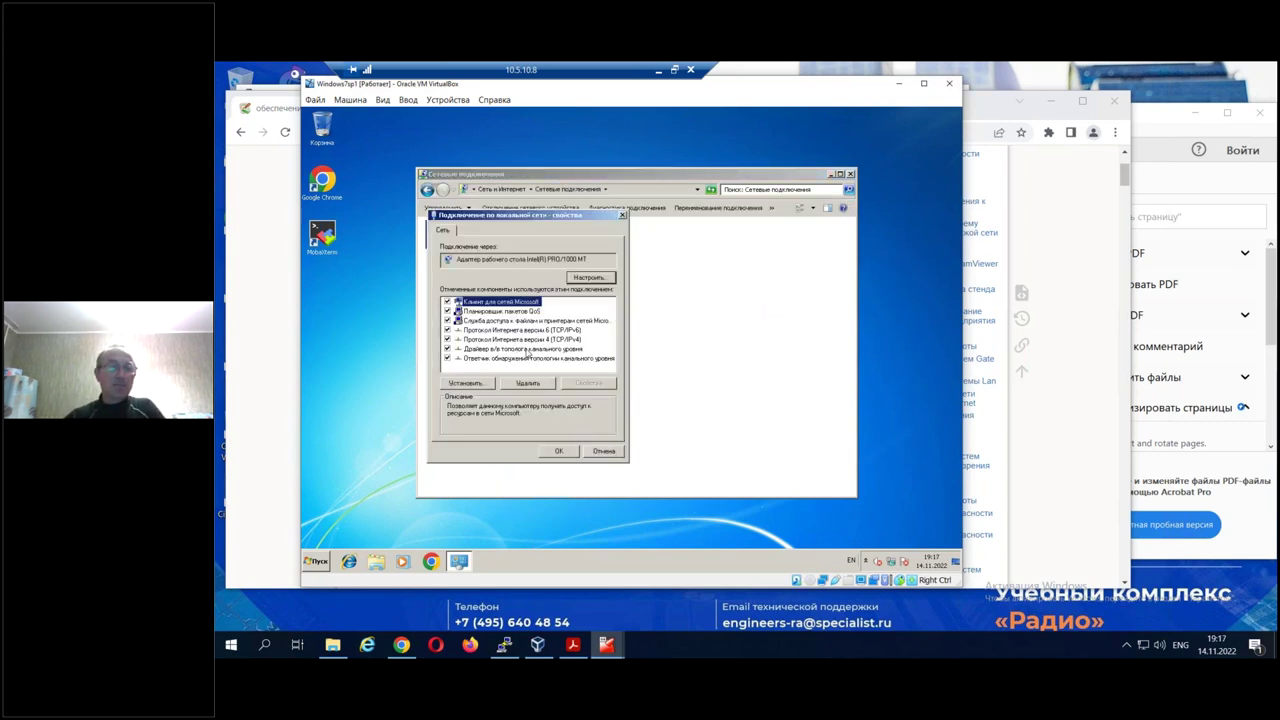
left_click(538, 340)
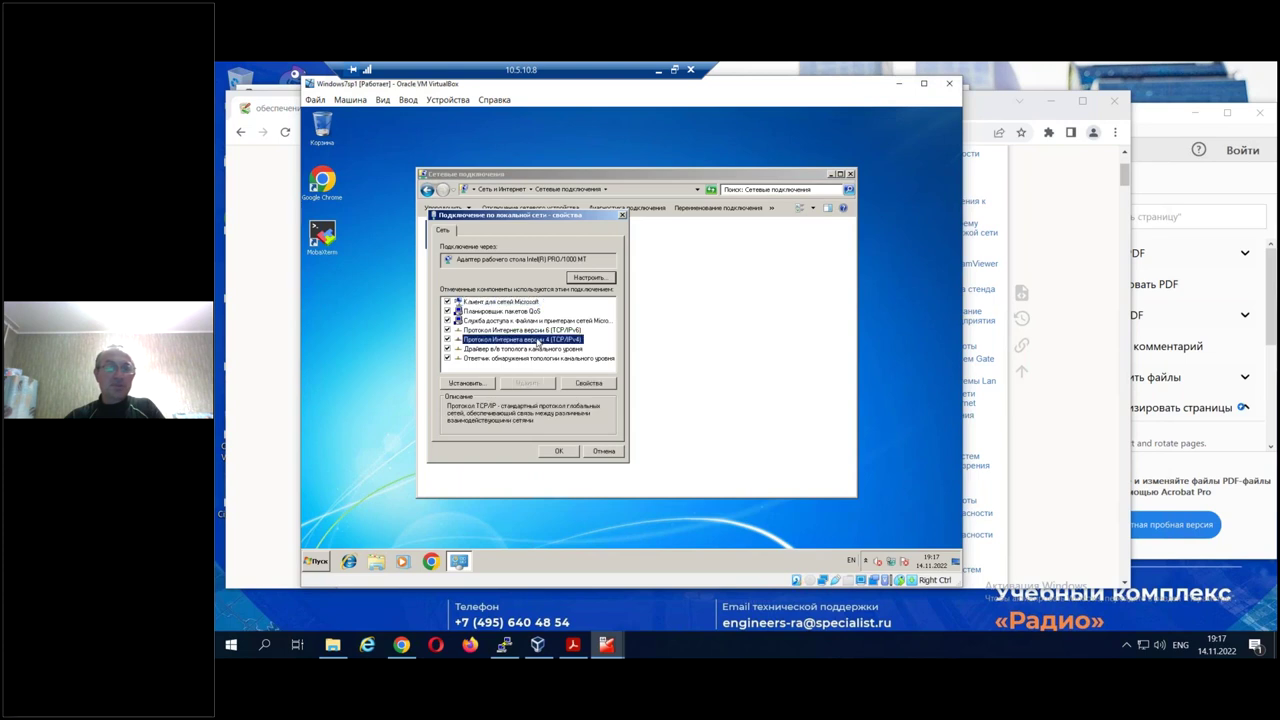
left_click(583, 384)
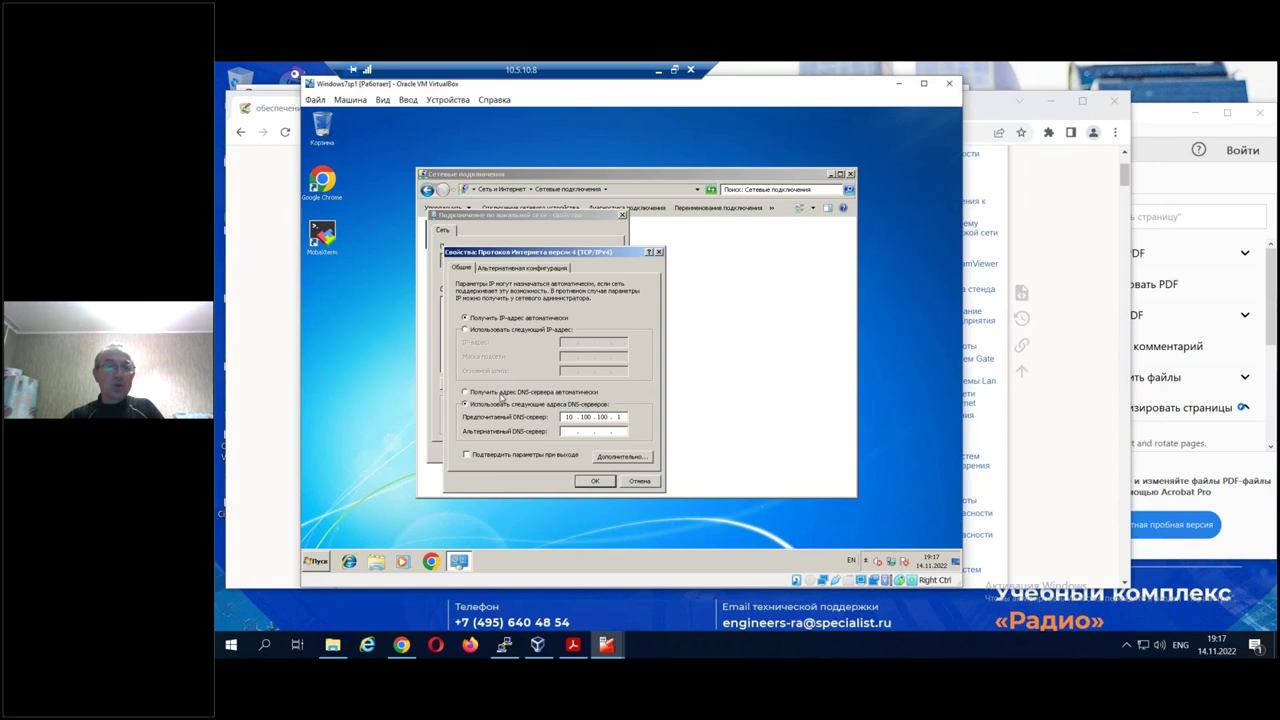
left_click(520, 318)
left_click(500, 392)
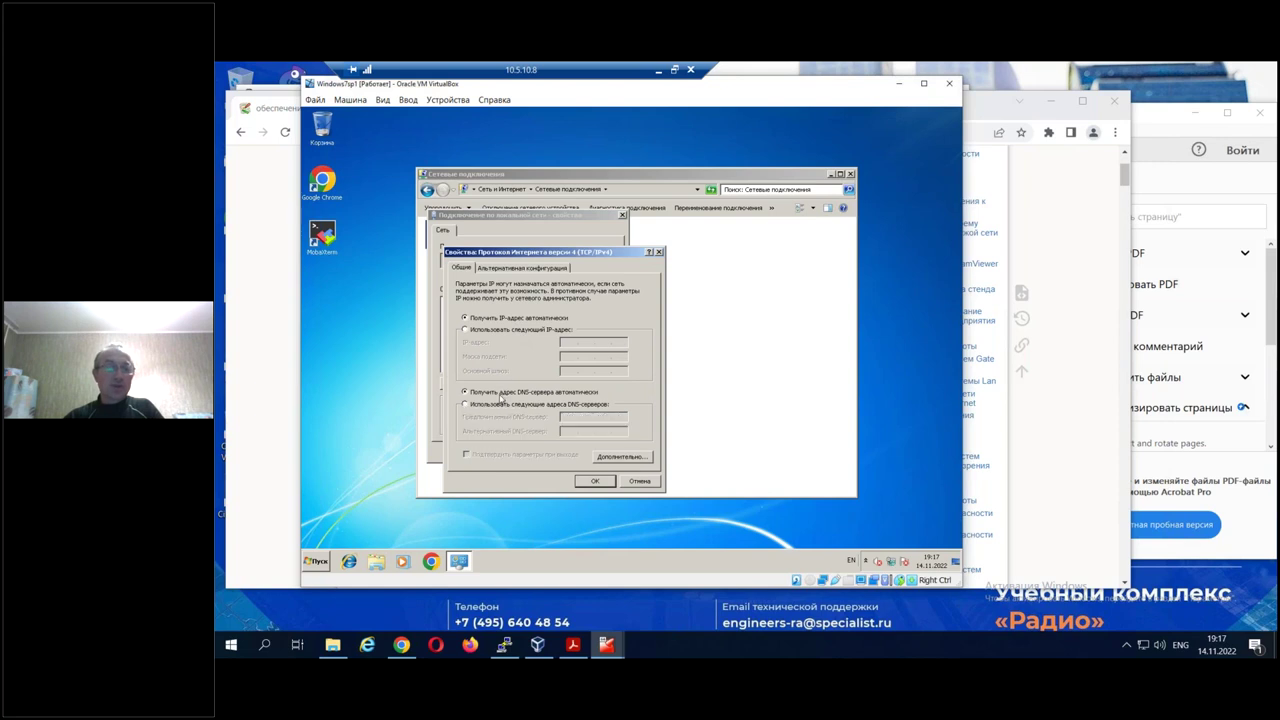
left_click(596, 482)
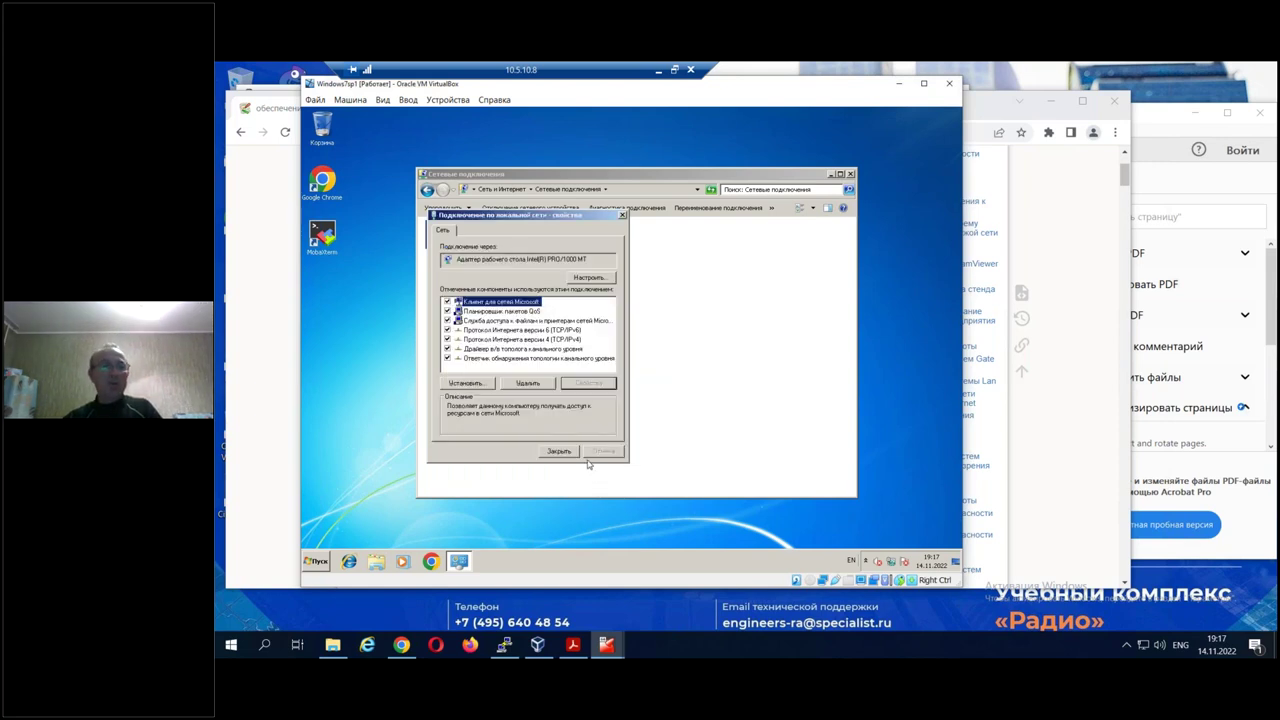
left_click(566, 452)
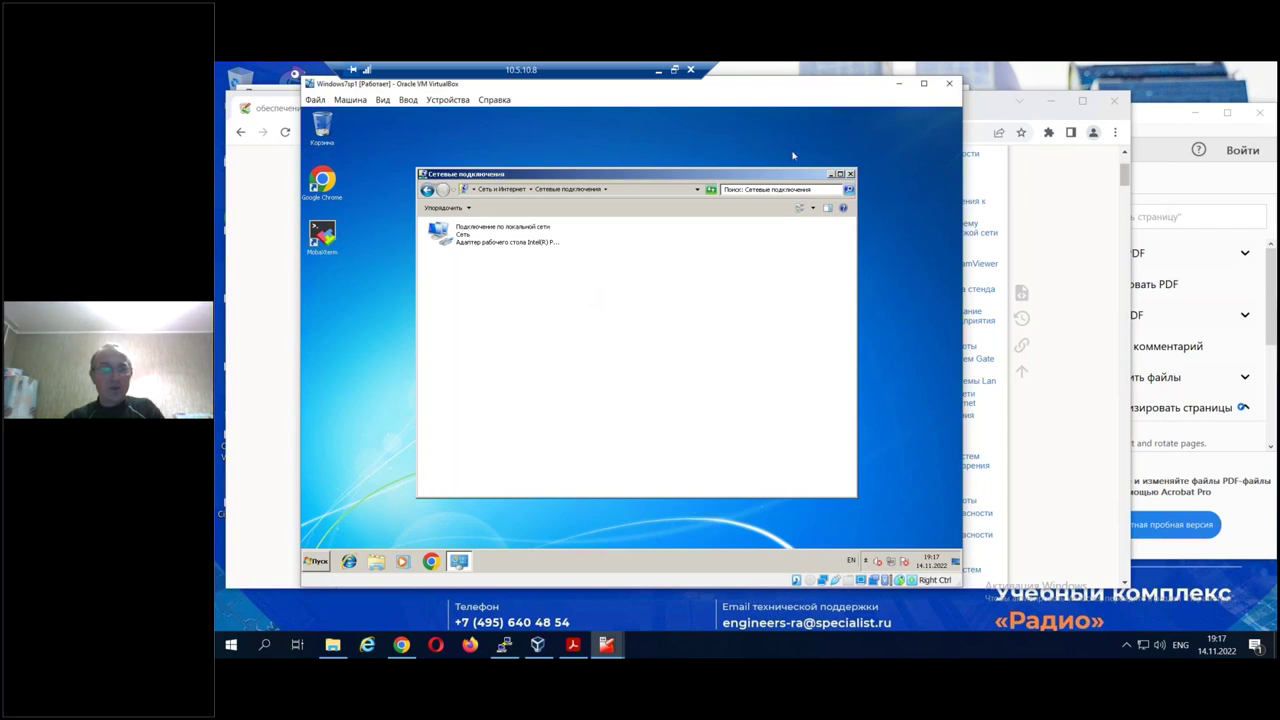
Close the Network Connections window and dismiss the Start menu to clear the desktop
left_click_drag(761, 176, 769, 161)
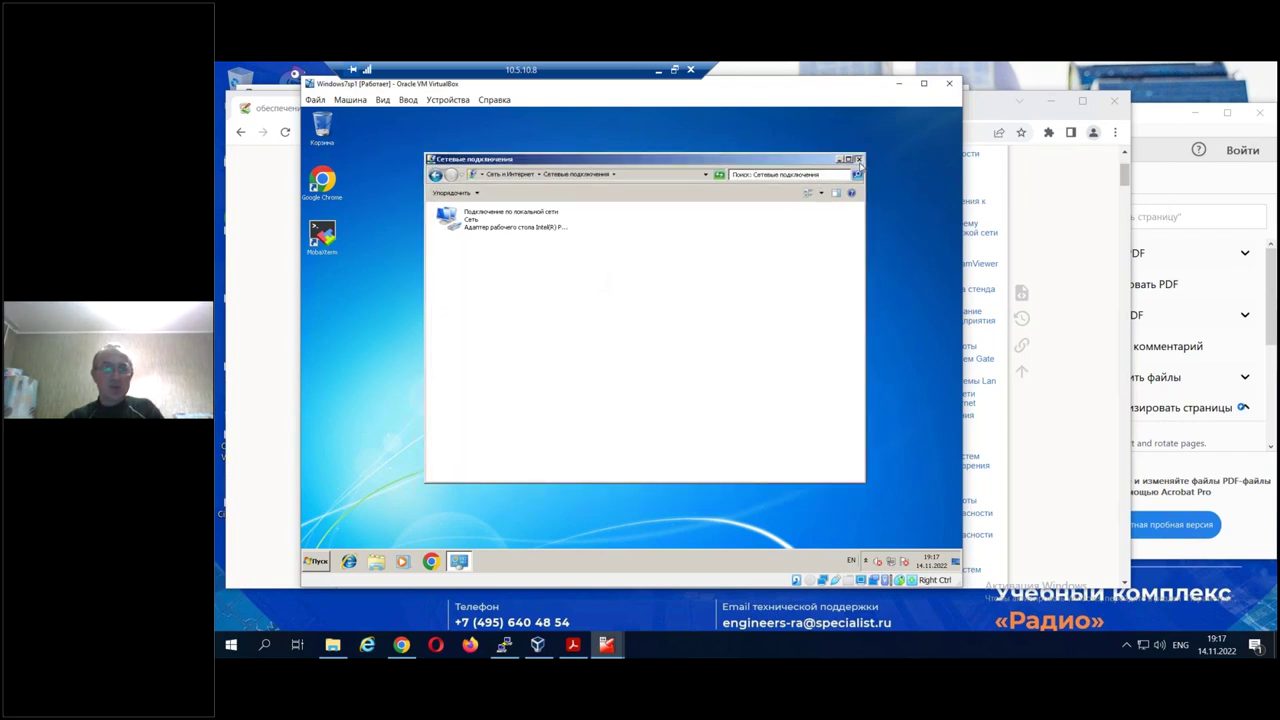
left_click(858, 160)
left_click(314, 562)
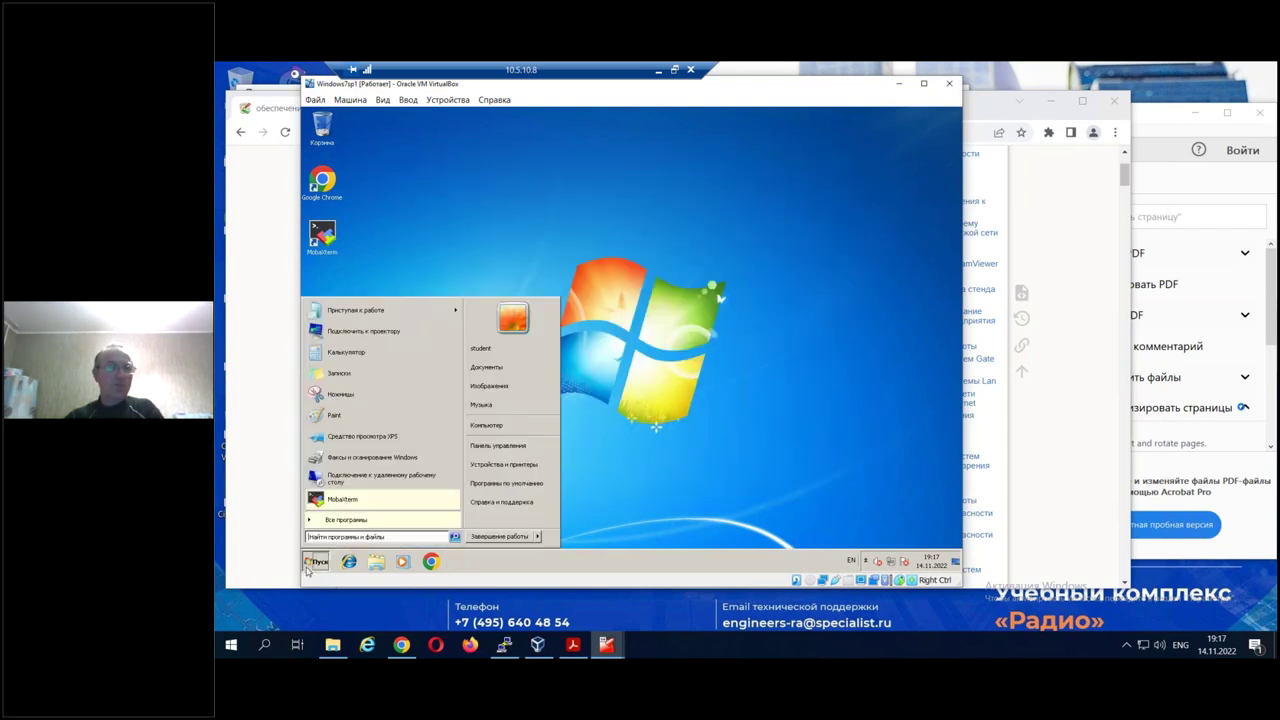
left_click(432, 520)
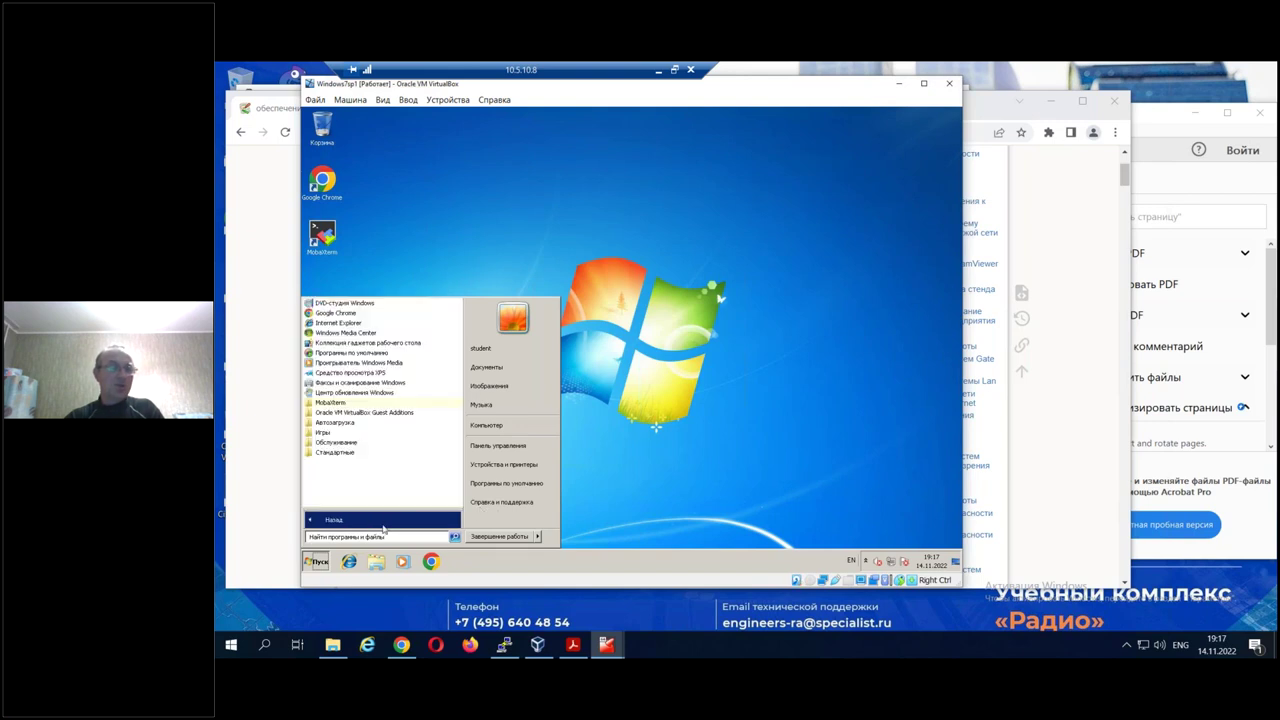
left_click(730, 448)
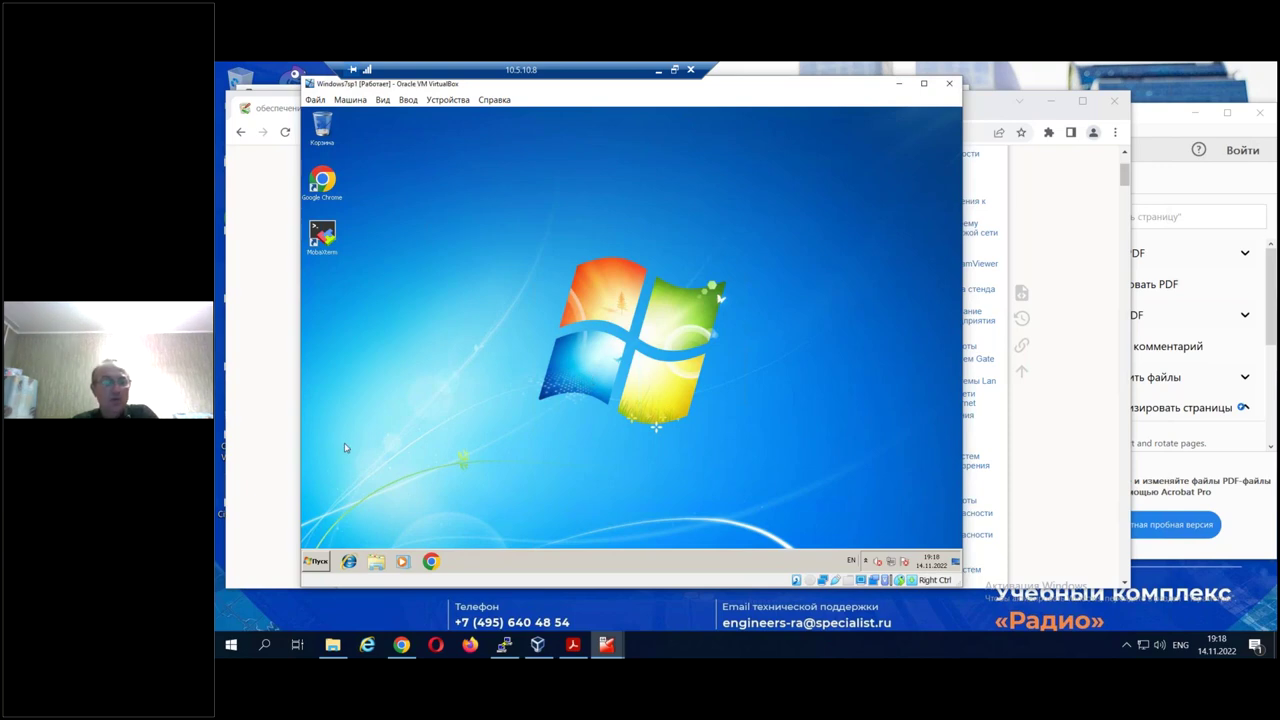
In a new Chrome tab, load the wiki and open the пакет_softether page through its search
left_click(401, 645)
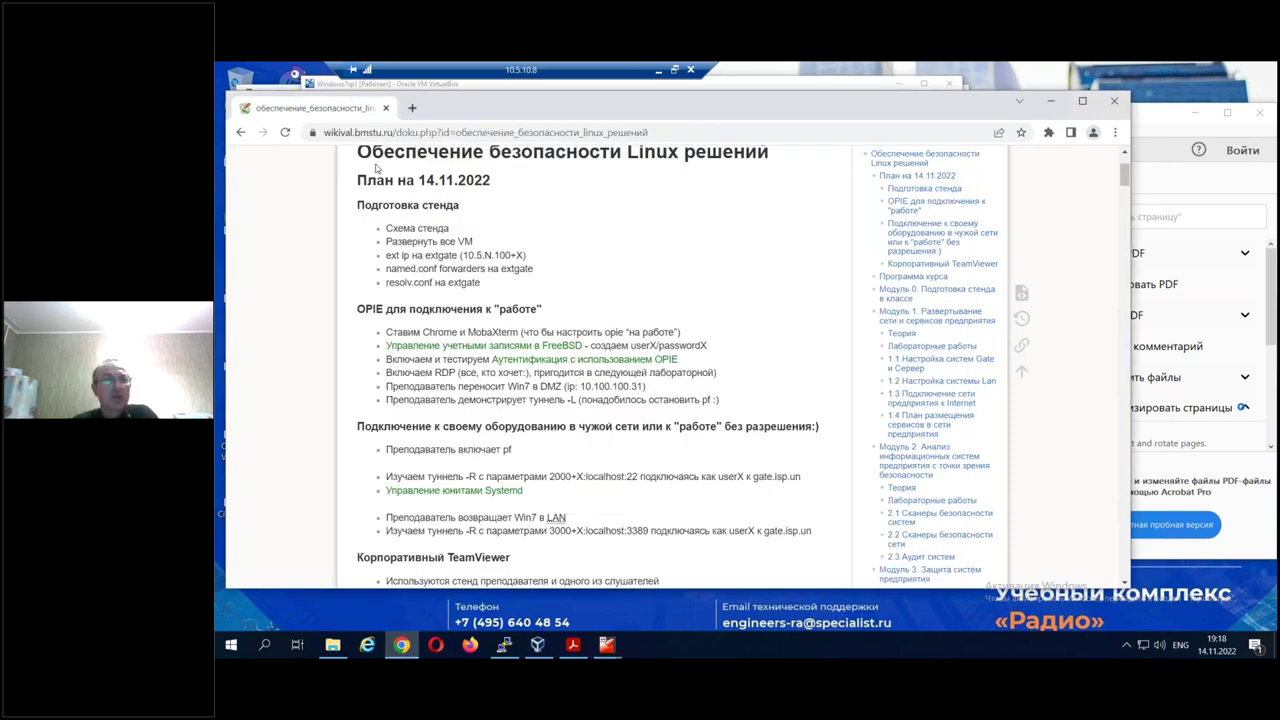
left_click(411, 108)
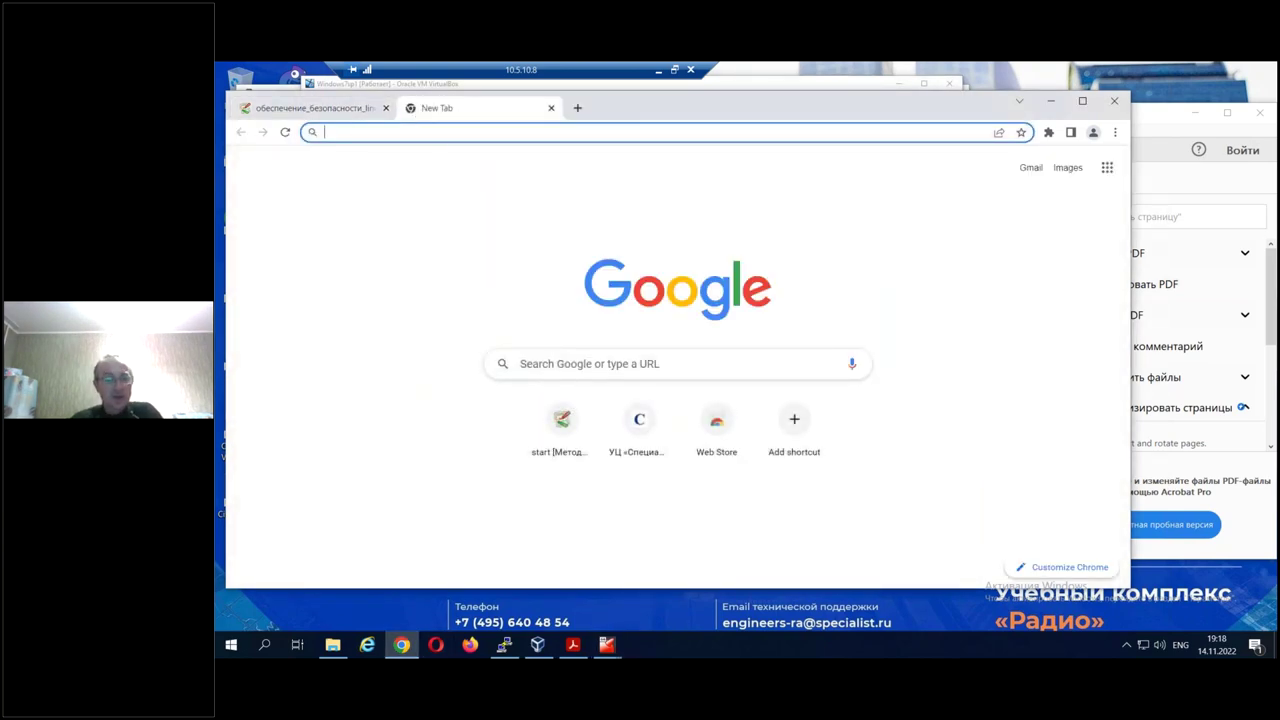
type("w")
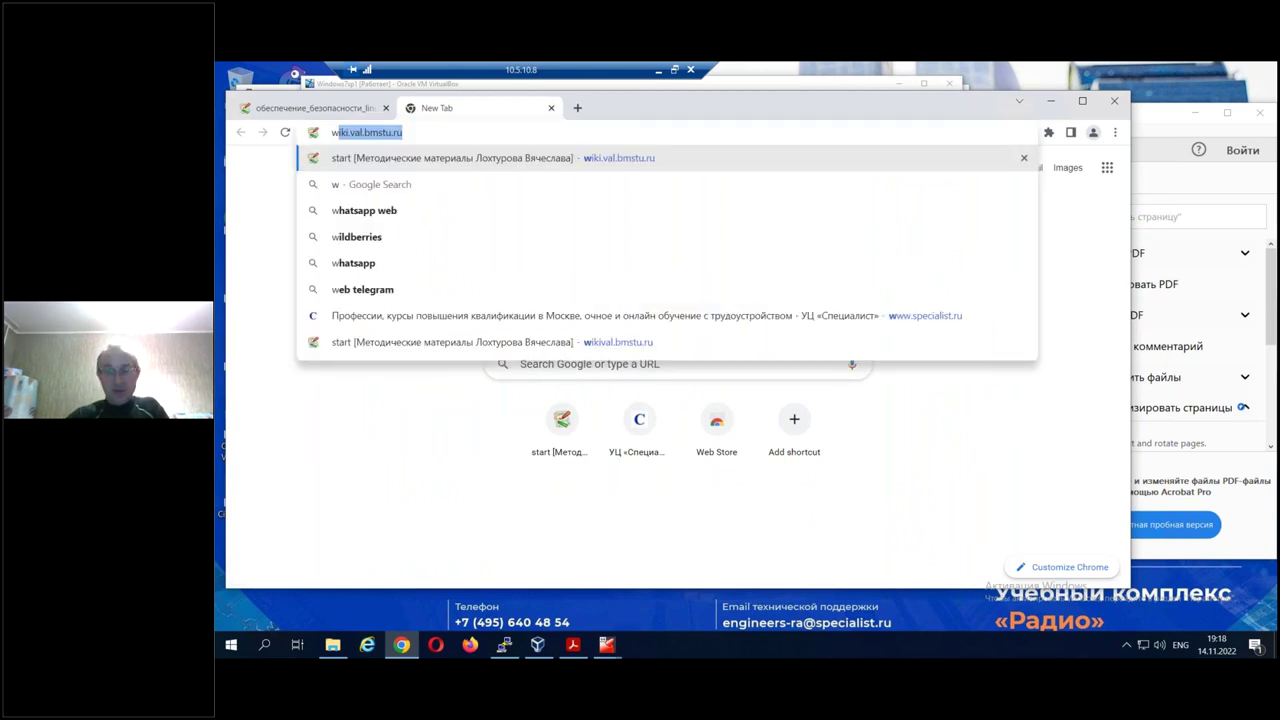
key("Return")
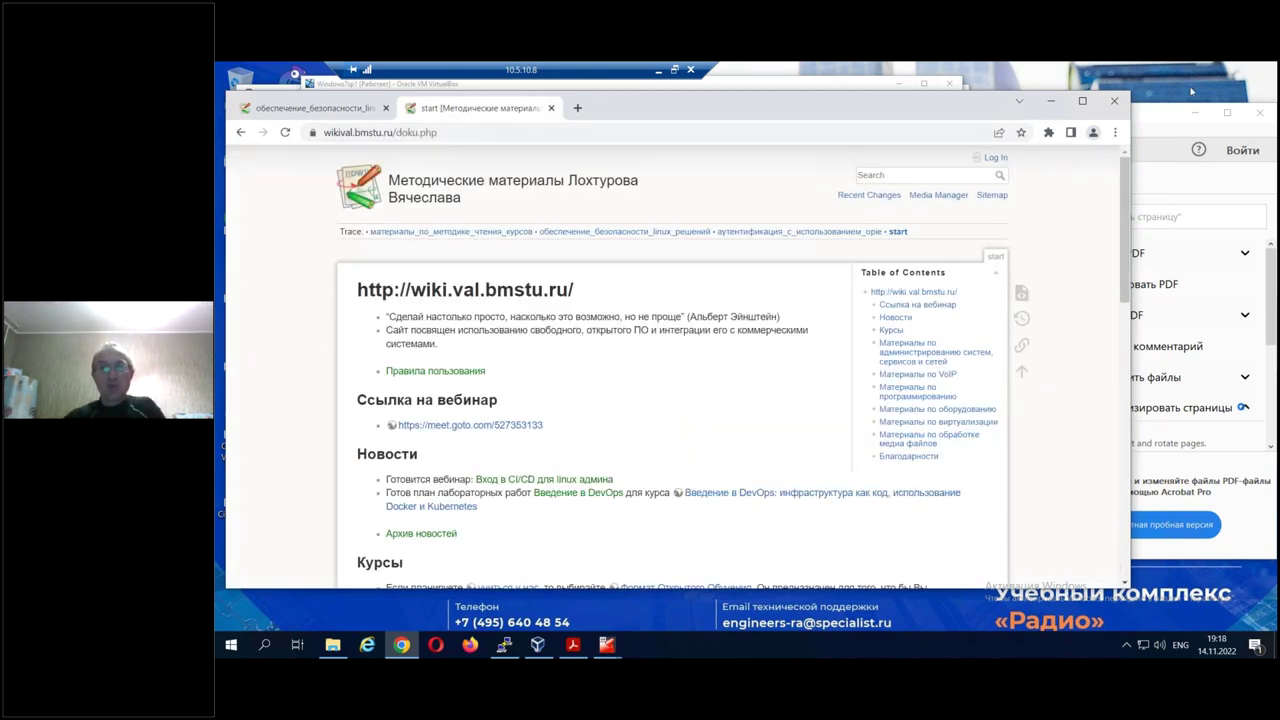
left_click(906, 177)
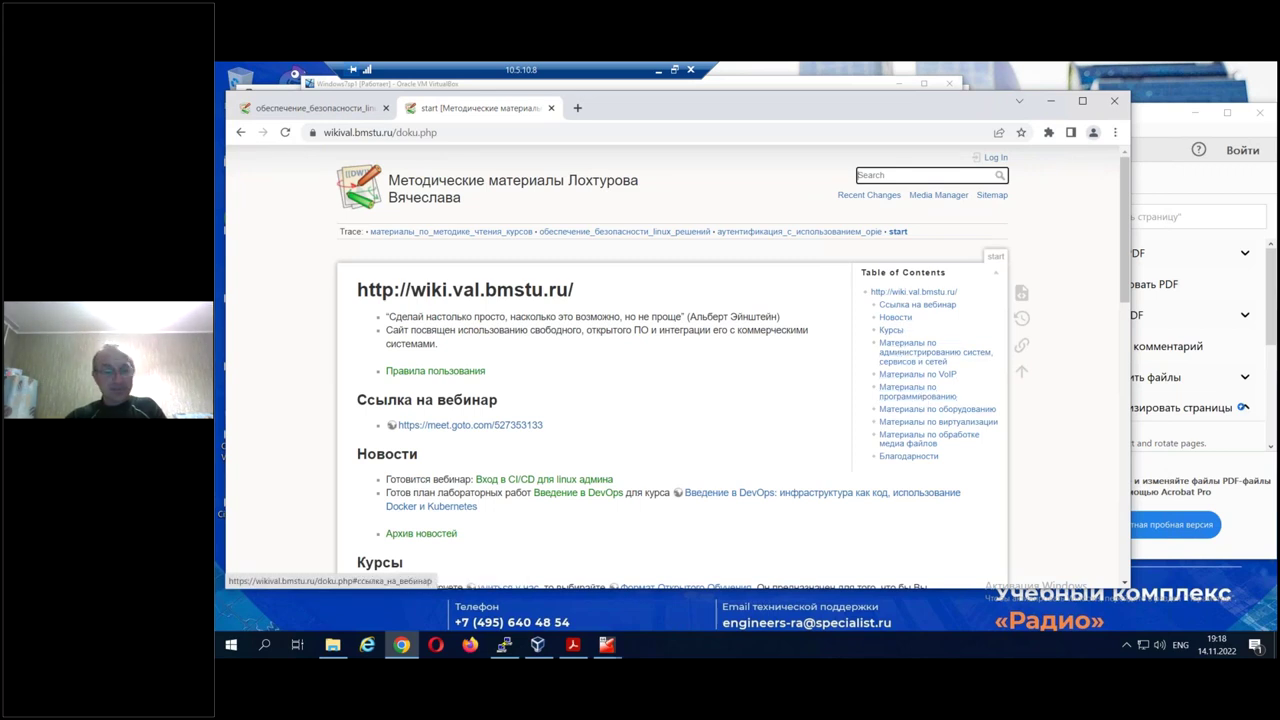
type("c")
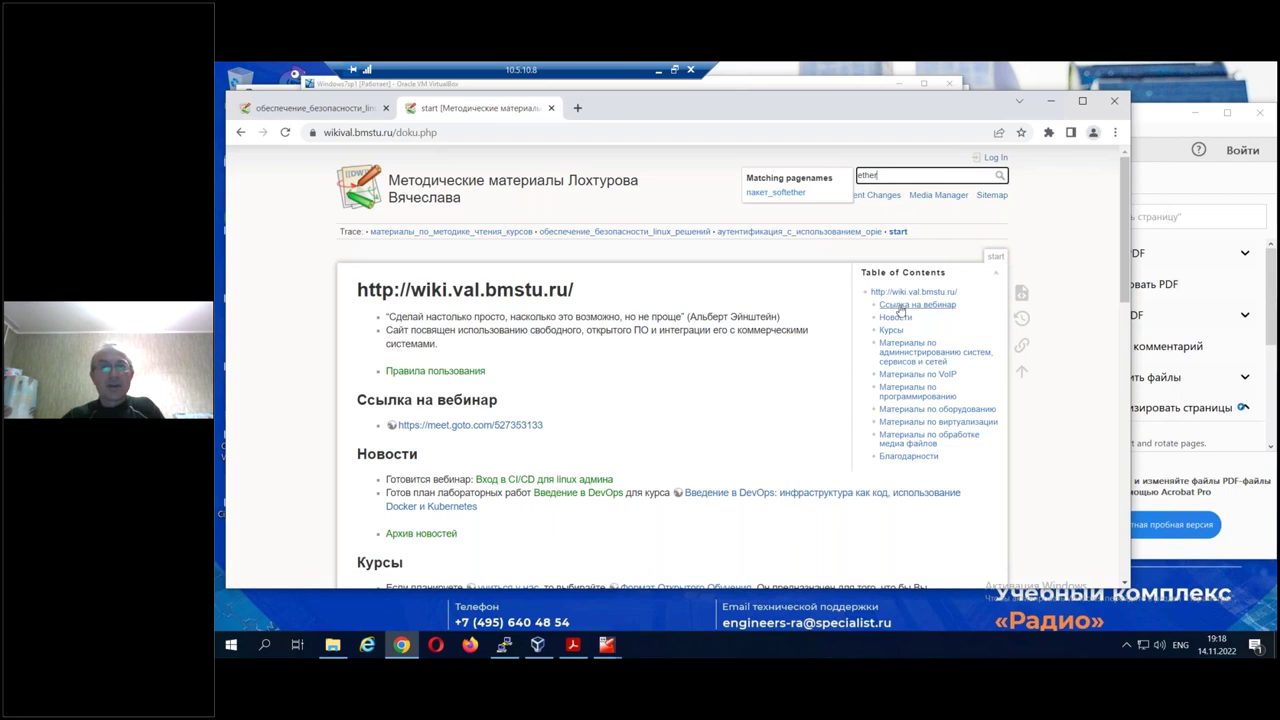
left_click(776, 193)
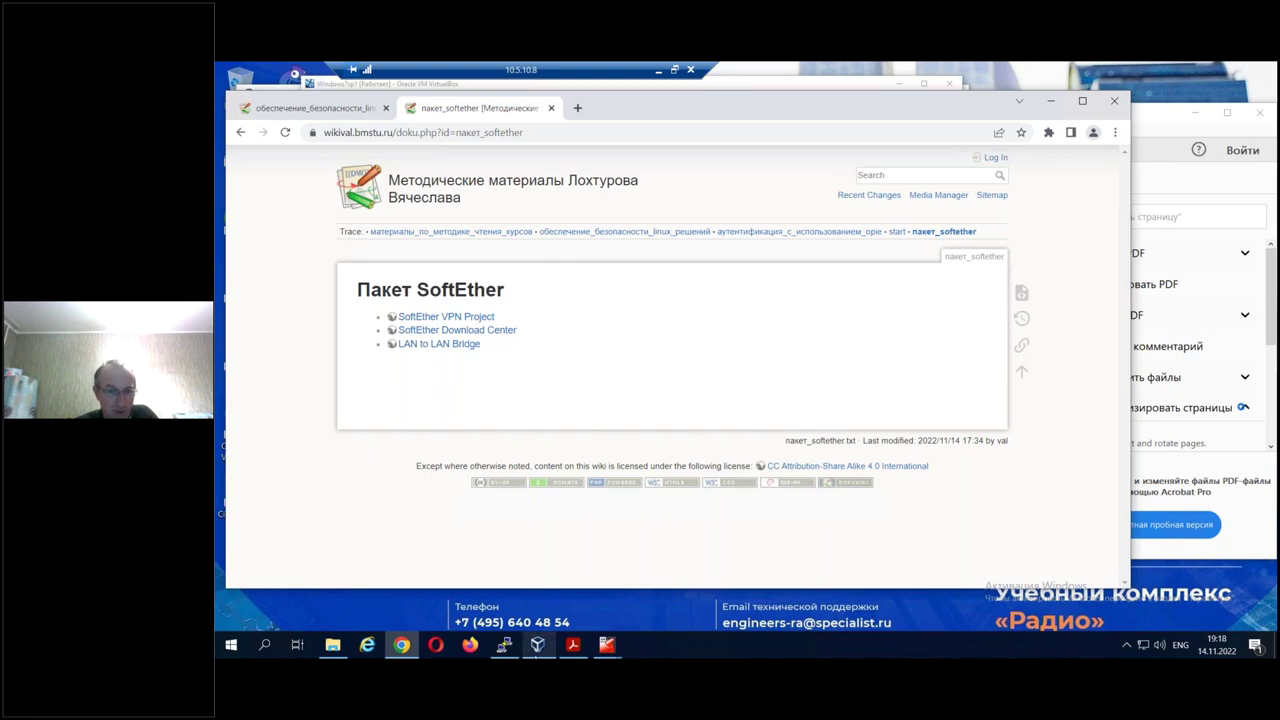
Open the Intrnal GW VM's console from VirtualBox Manager and enter root as the login name
left_click(505, 646)
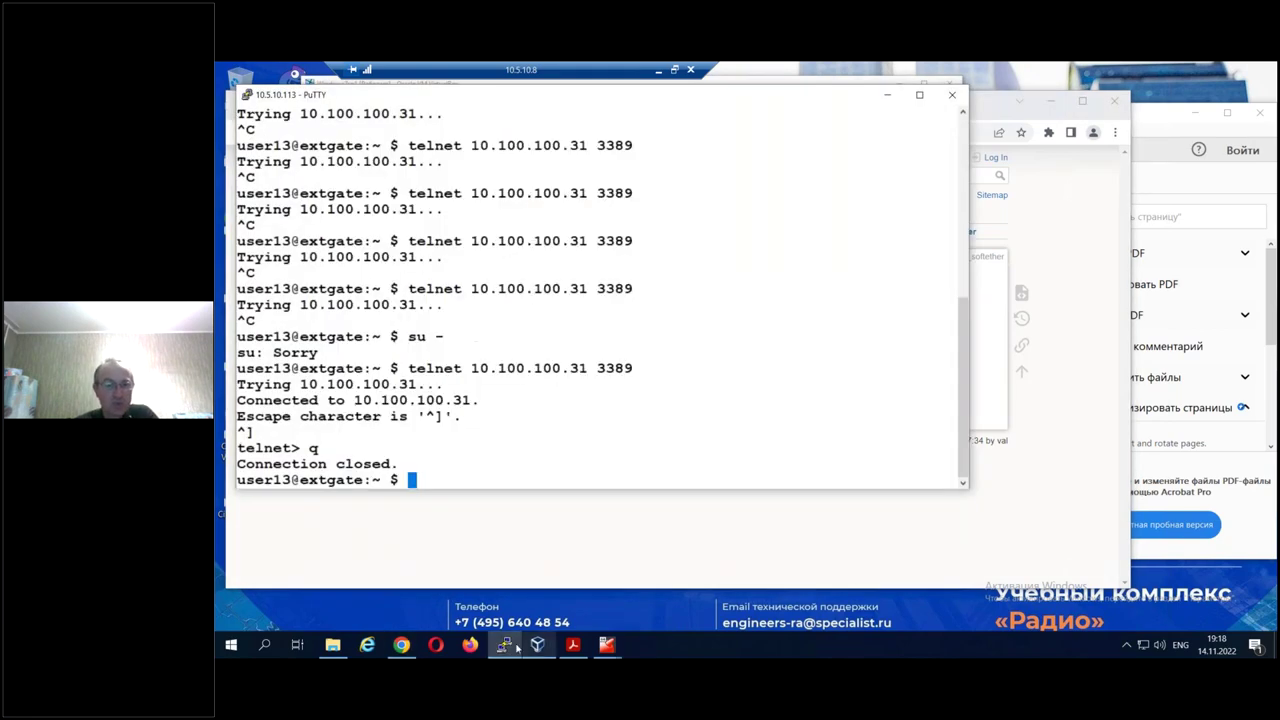
left_click(540, 646)
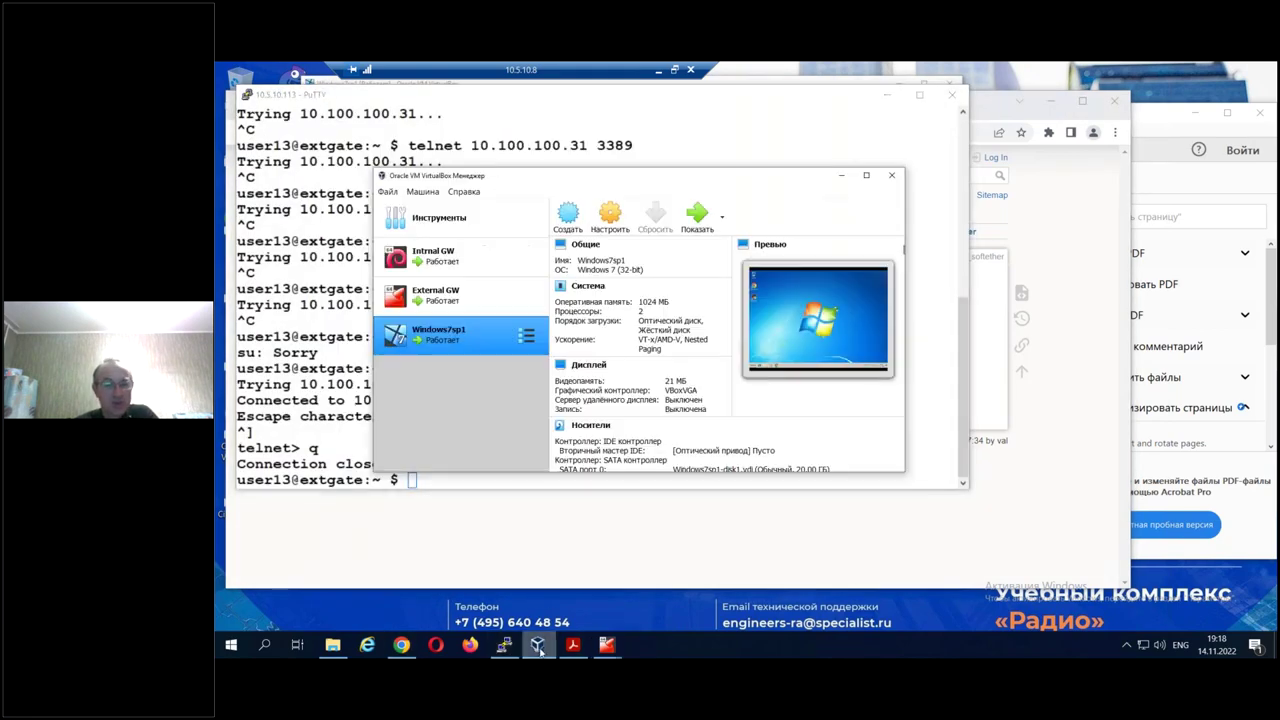
double_click(438, 260)
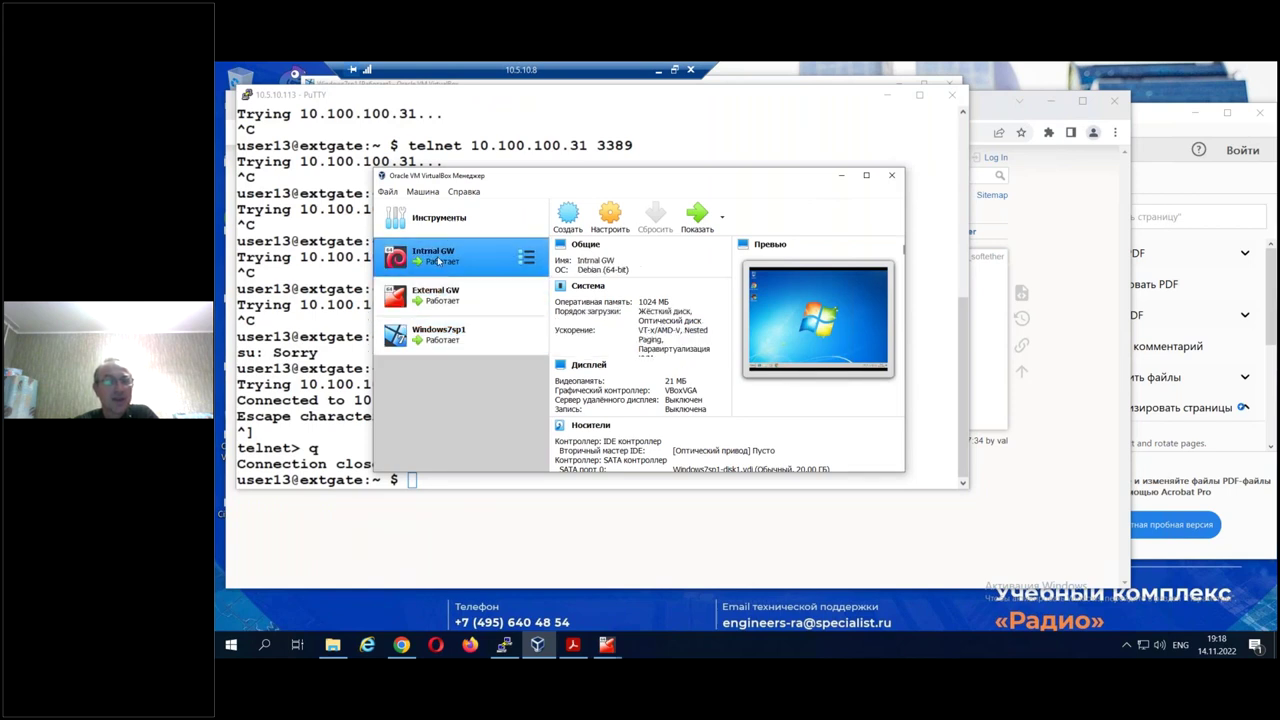
type("root")
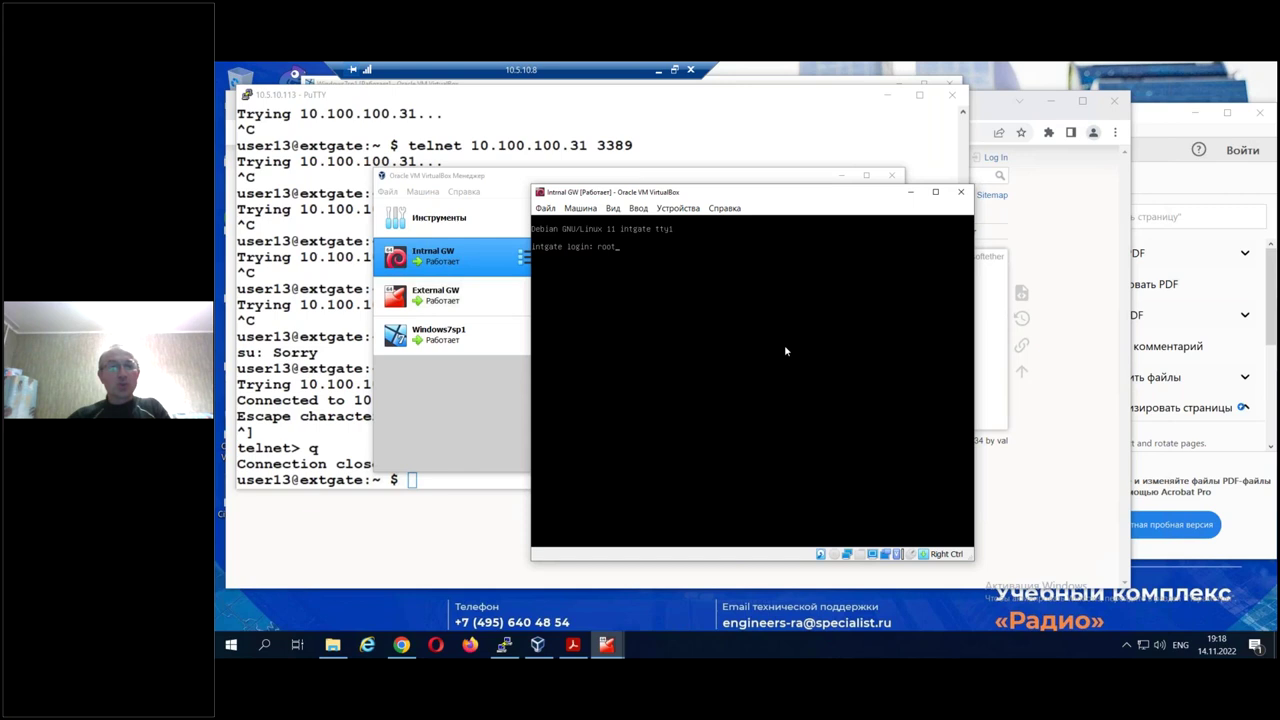
key("Return")
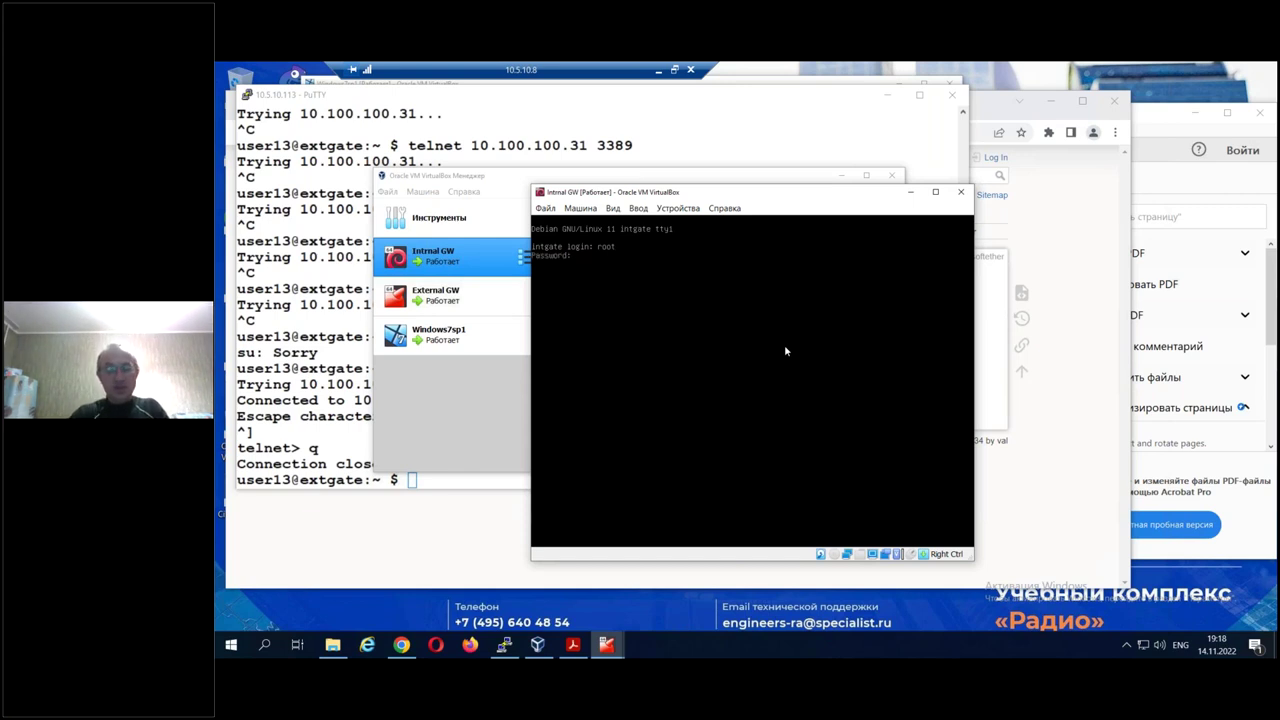
Circle the Gateway (Bind 9 for DMZ) box in red on the lab network diagram PDF
left_click(572, 644)
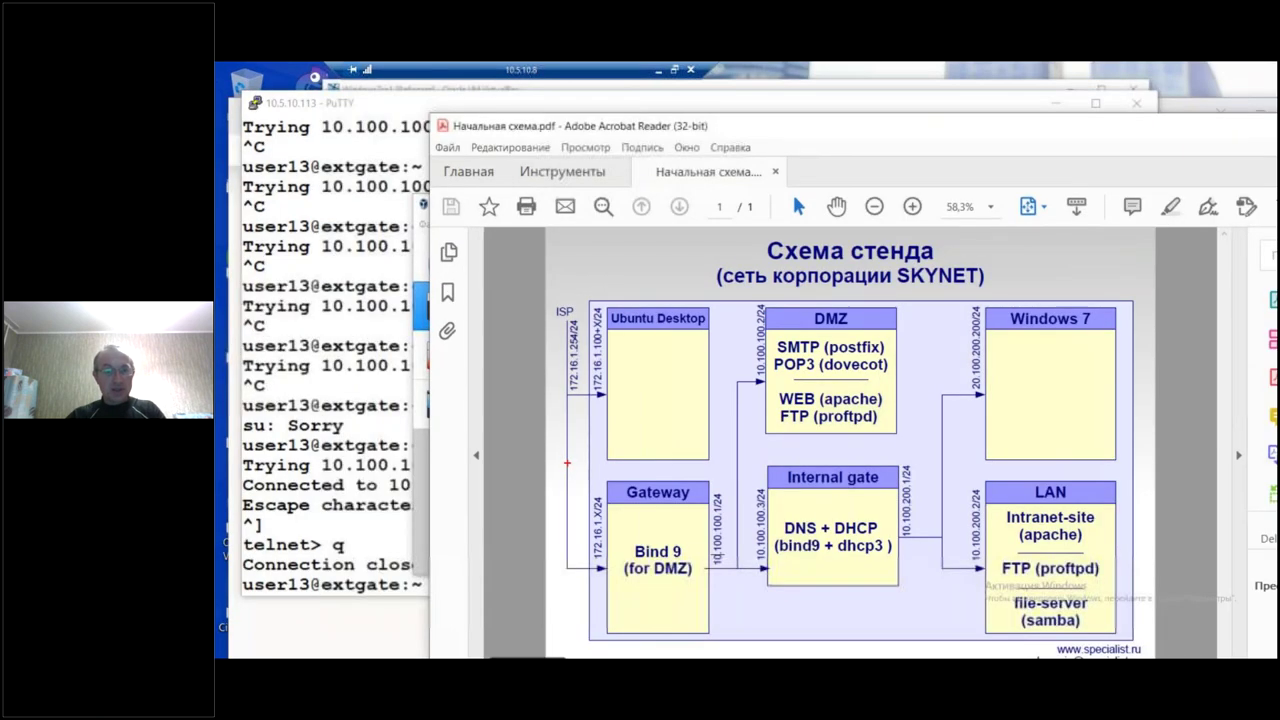
left_click_drag(504, 463, 520, 409)
mouse_move(577, 563)
left_mouse_down()
mouse_move(688, 534)
mouse_move(604, 462)
mouse_move(600, 472)
left_mouse_up()
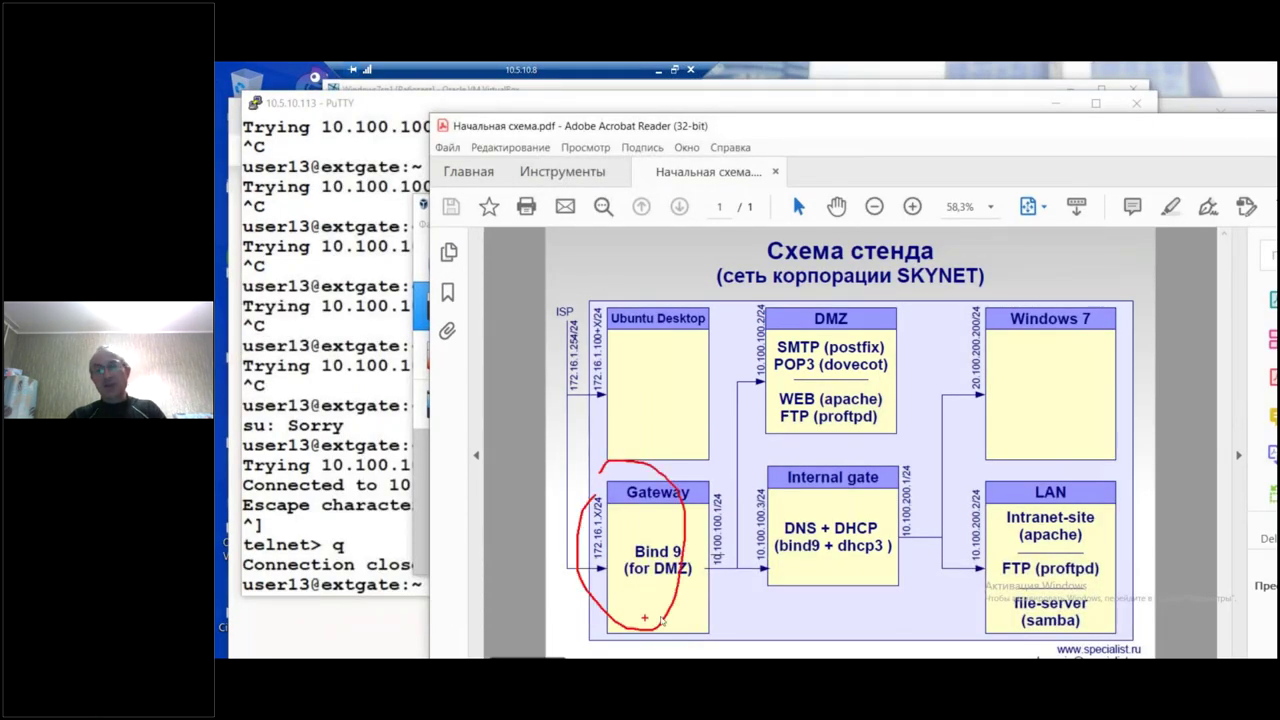
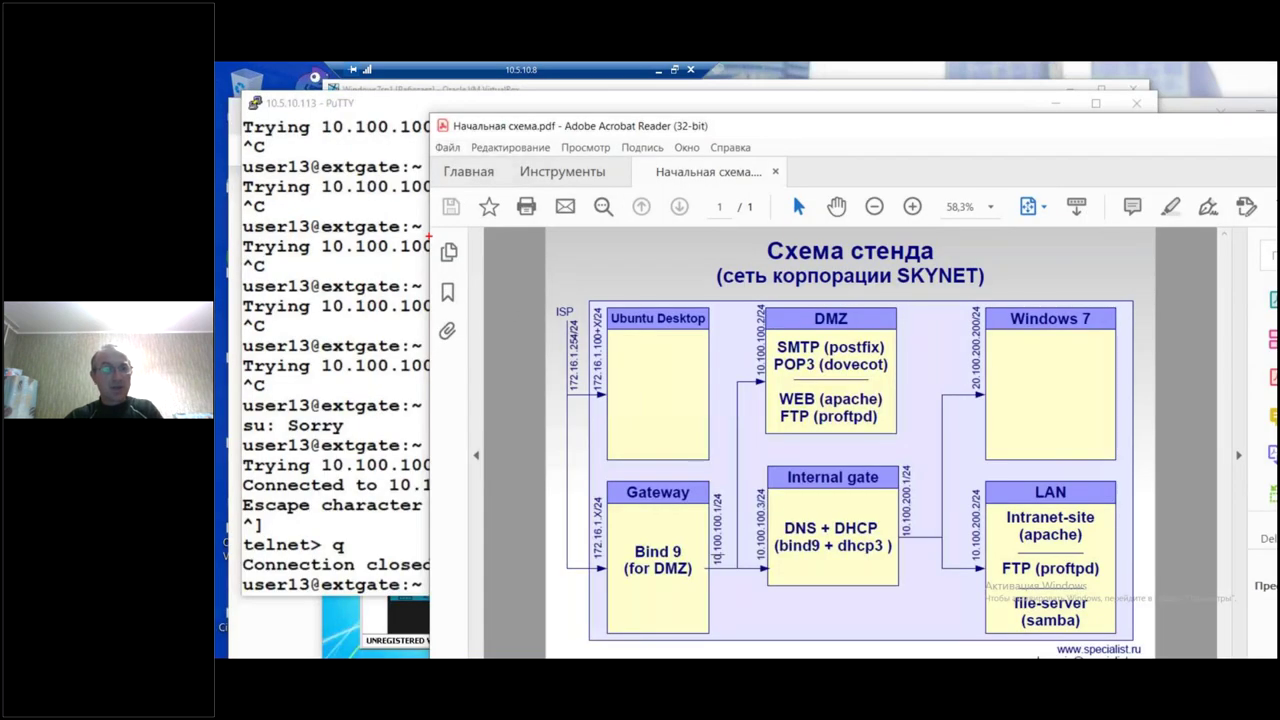
Annotate the network diagram: circle the 10.100 address, strike the Gateway and LAN boxes, circle Internal gate in green
mouse_move(326, 205)
left_mouse_down()
mouse_move(388, 231)
mouse_move(353, 242)
left_mouse_up()
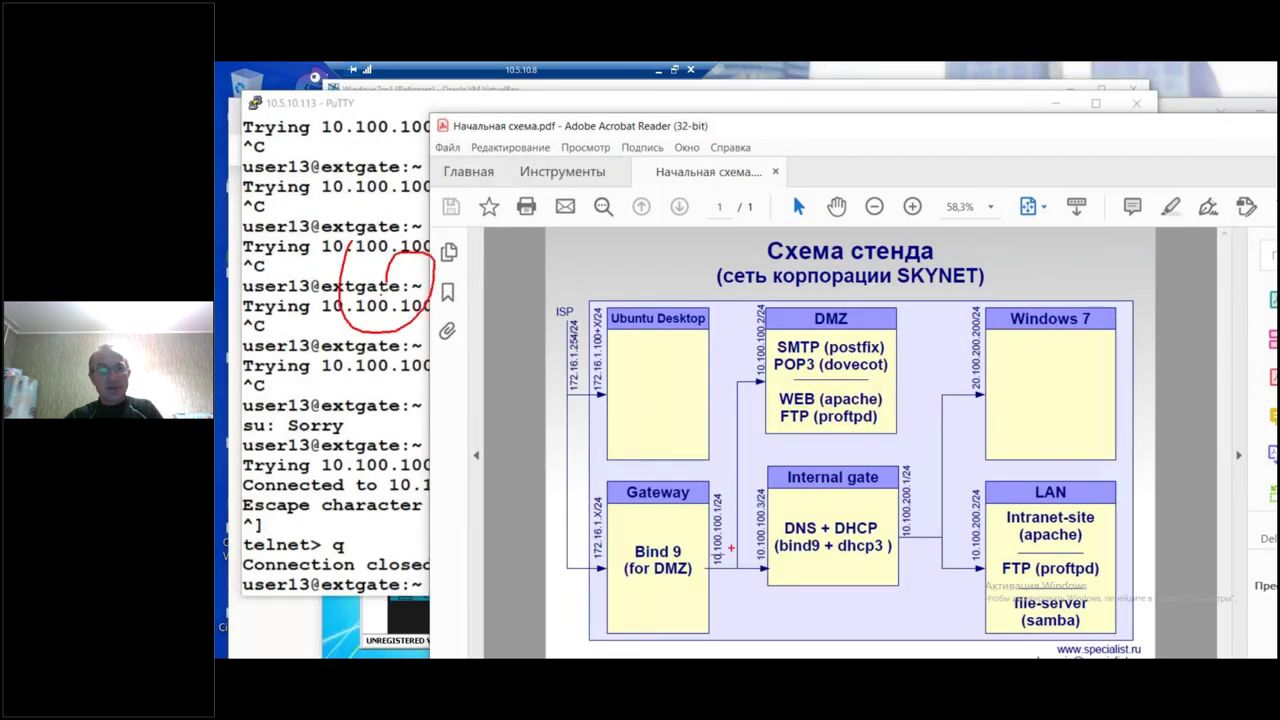
left_click_drag(585, 488, 669, 593)
left_click_drag(655, 492, 645, 556)
mouse_move(1007, 506)
left_mouse_down()
mouse_move(1047, 562)
mouse_move(1034, 556)
left_mouse_up()
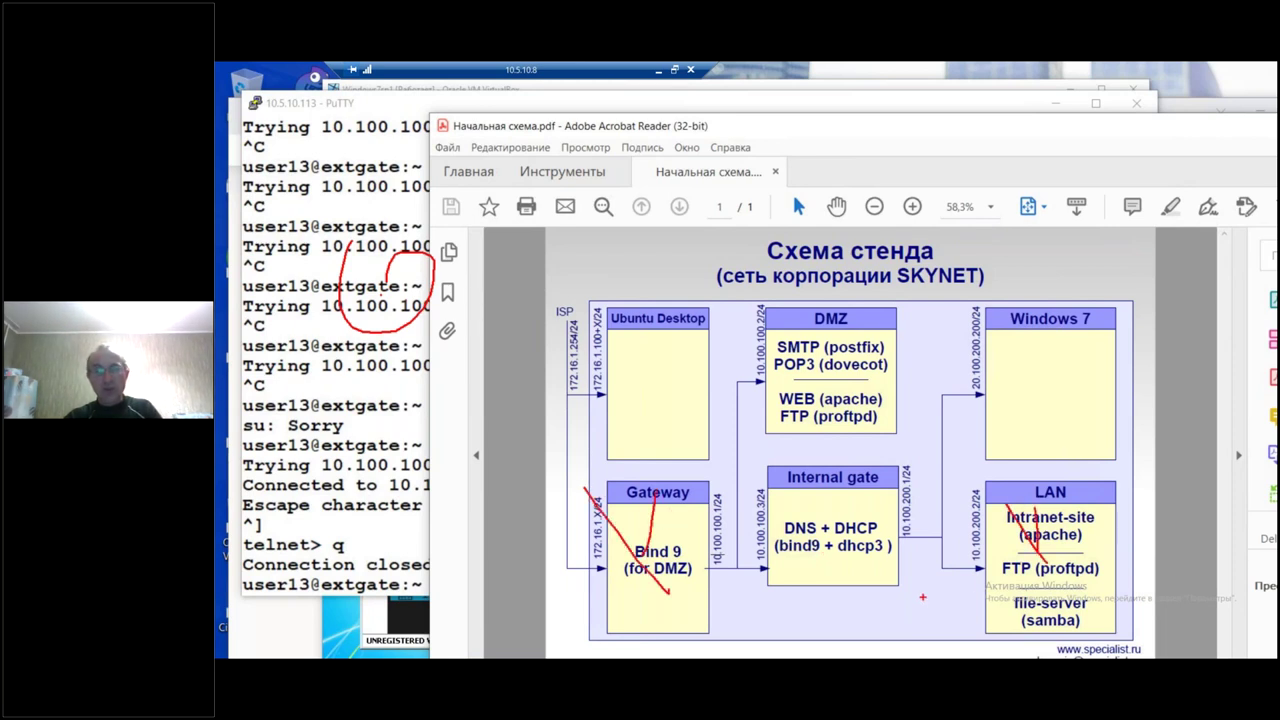
key("g")
mouse_move(805, 596)
left_mouse_down()
mouse_move(905, 502)
mouse_move(744, 558)
mouse_move(772, 582)
left_mouse_up()
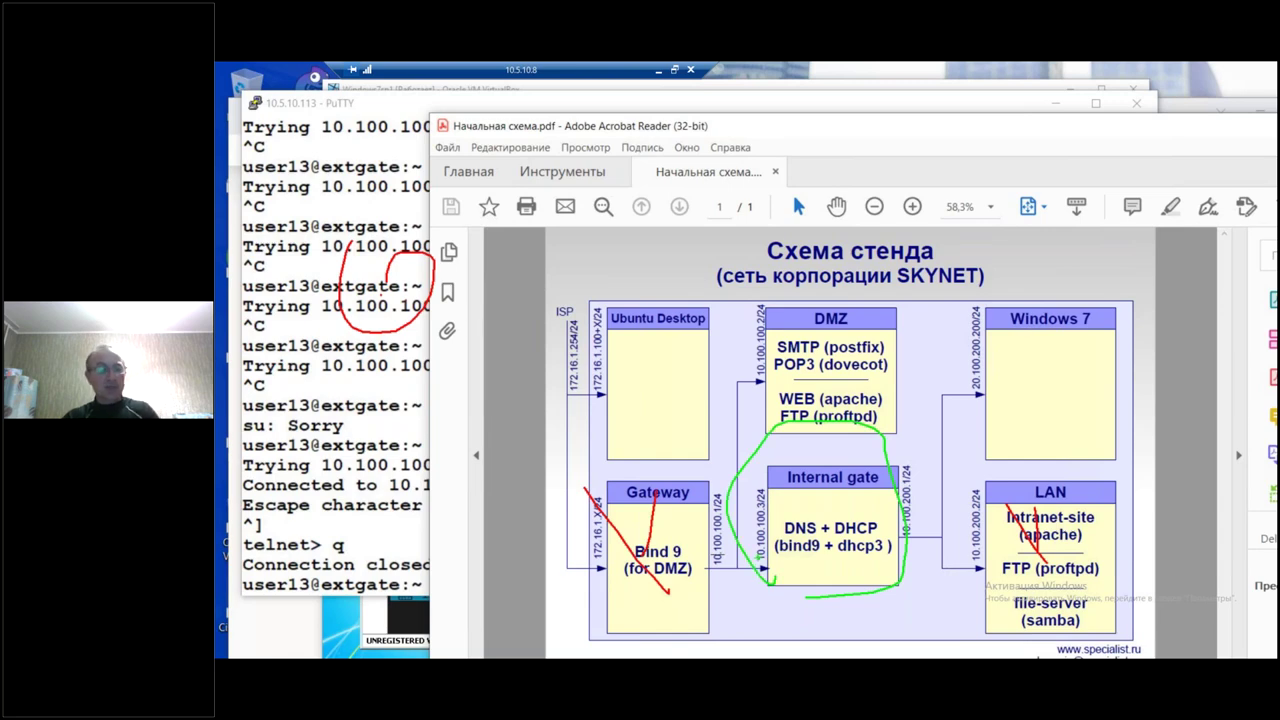
key("Escape")
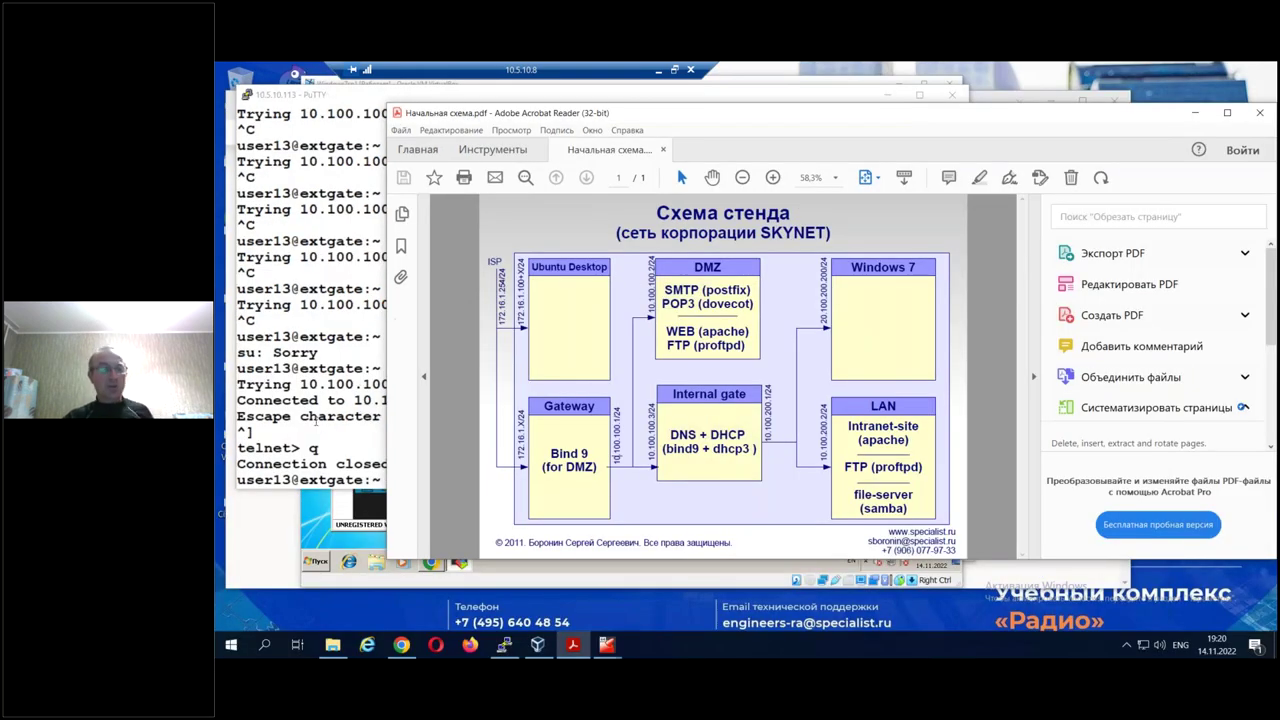
Start a new PuTTY window and open the saved extgate session from the configuration
left_click(316, 421)
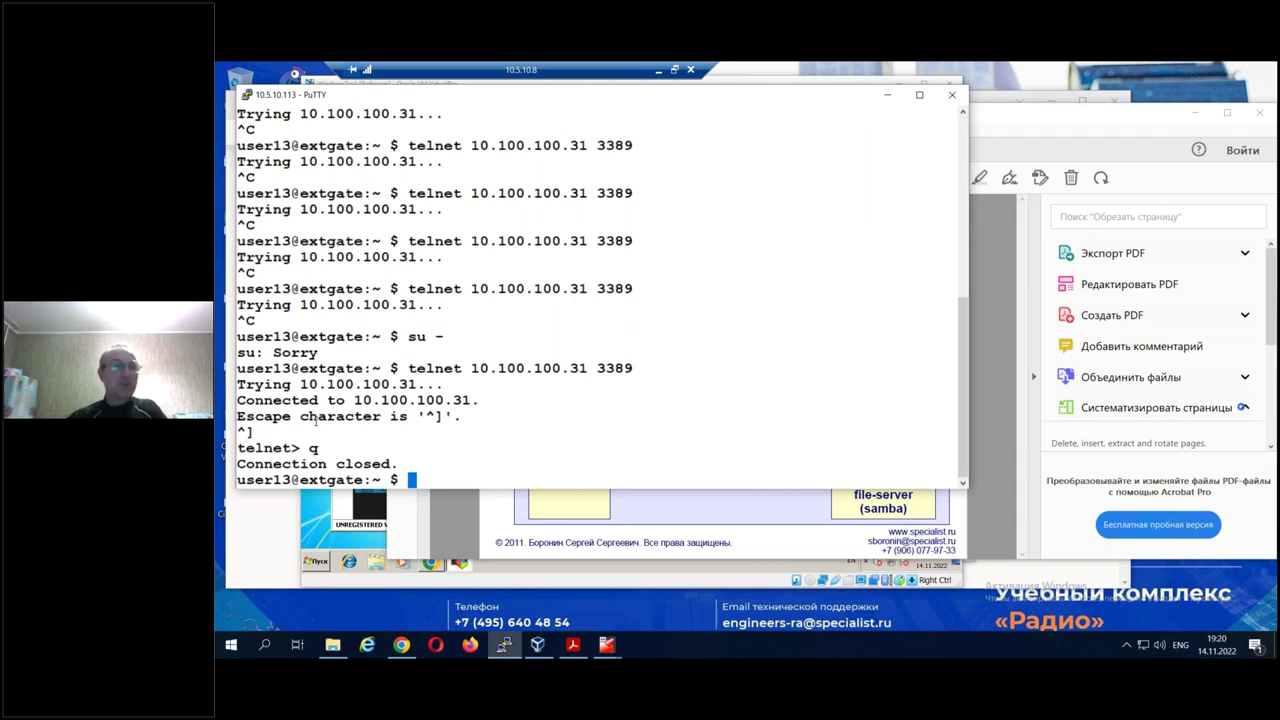
left_click(247, 94)
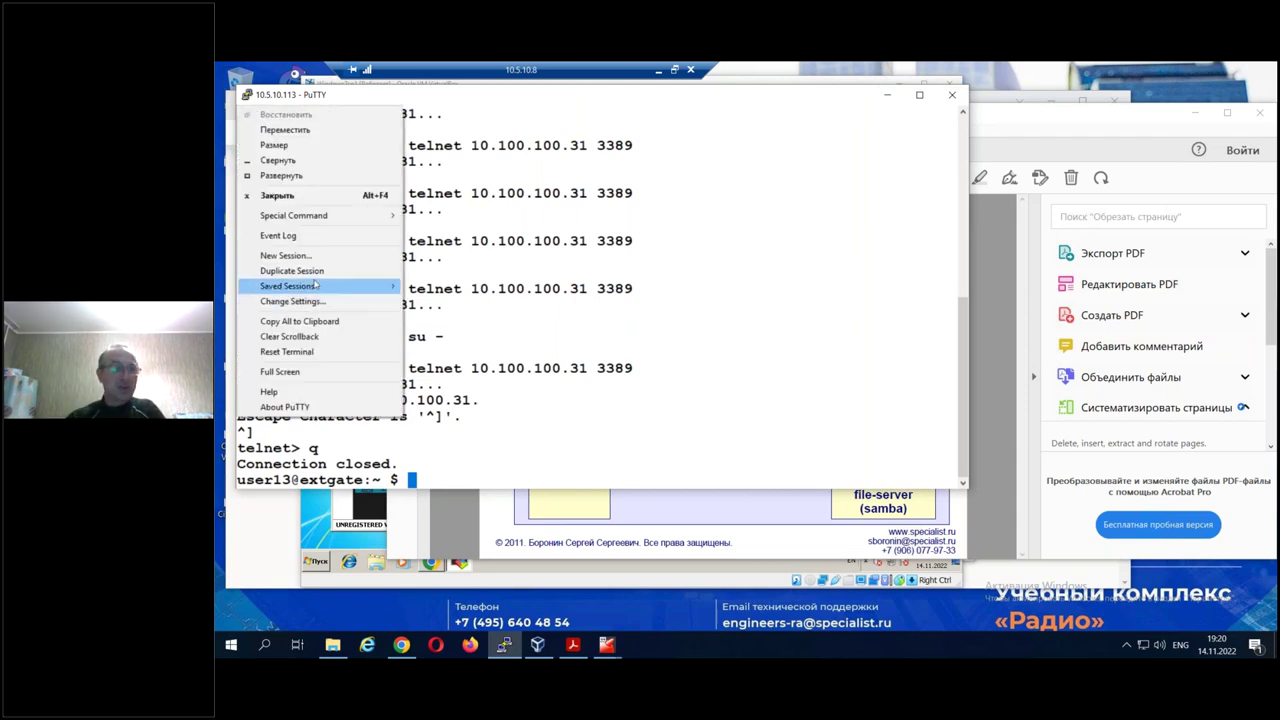
left_click(316, 270)
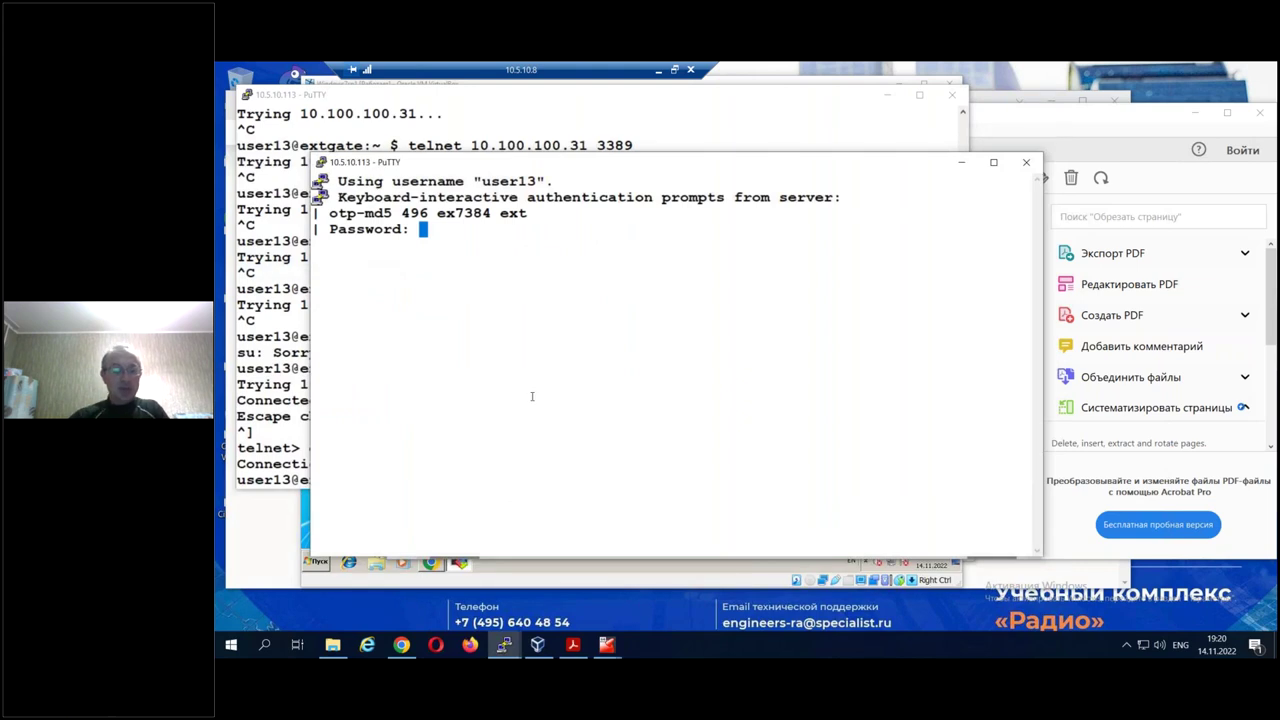
right_click(503, 645)
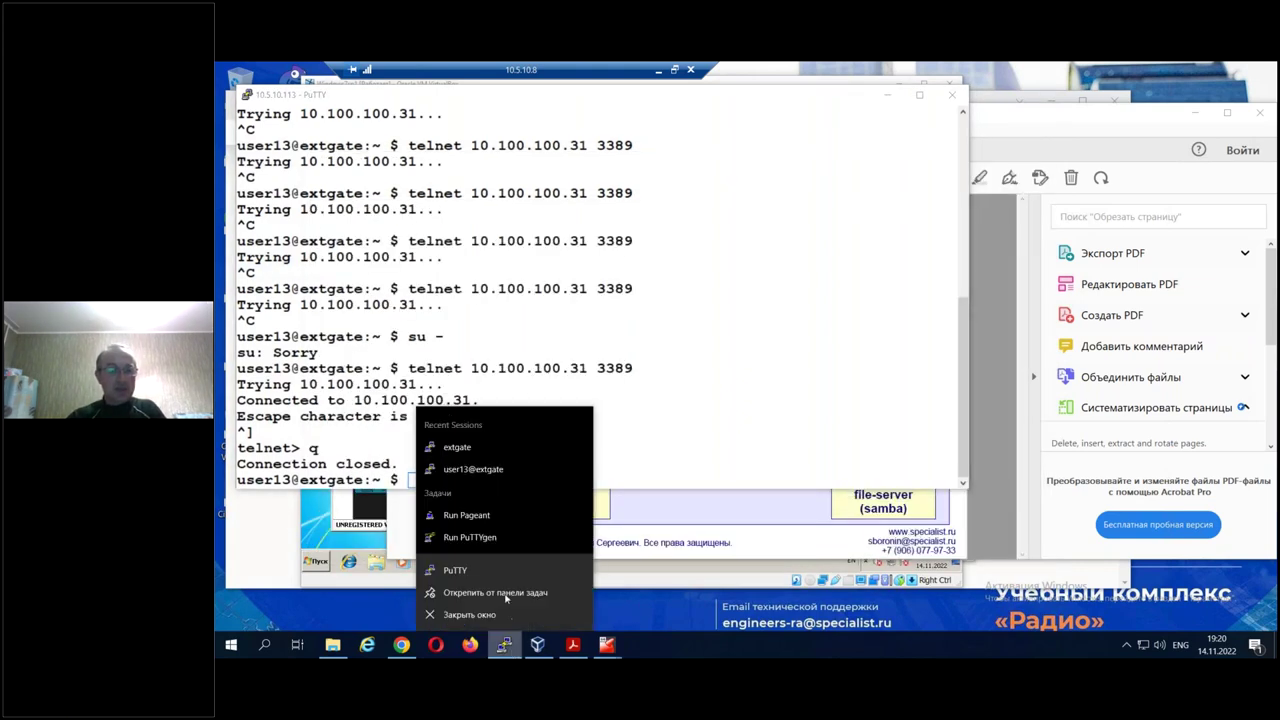
left_click(455, 570)
left_click(758, 383)
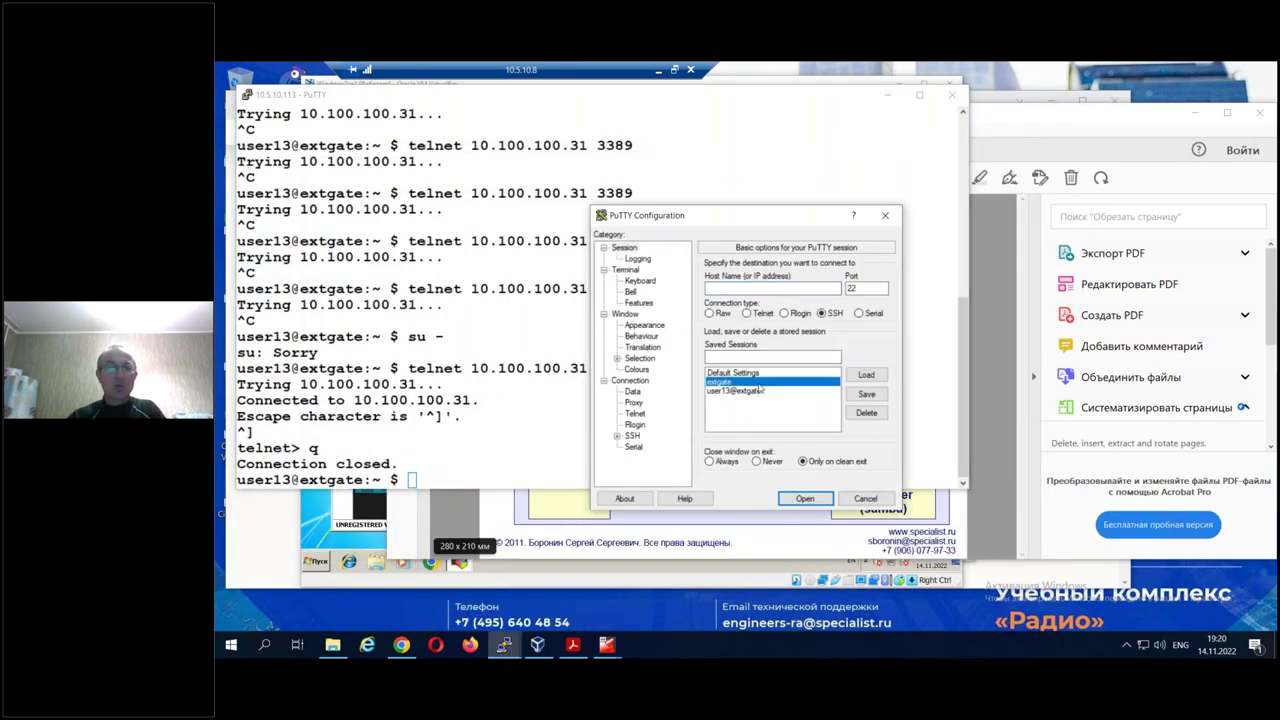
double_click(758, 383)
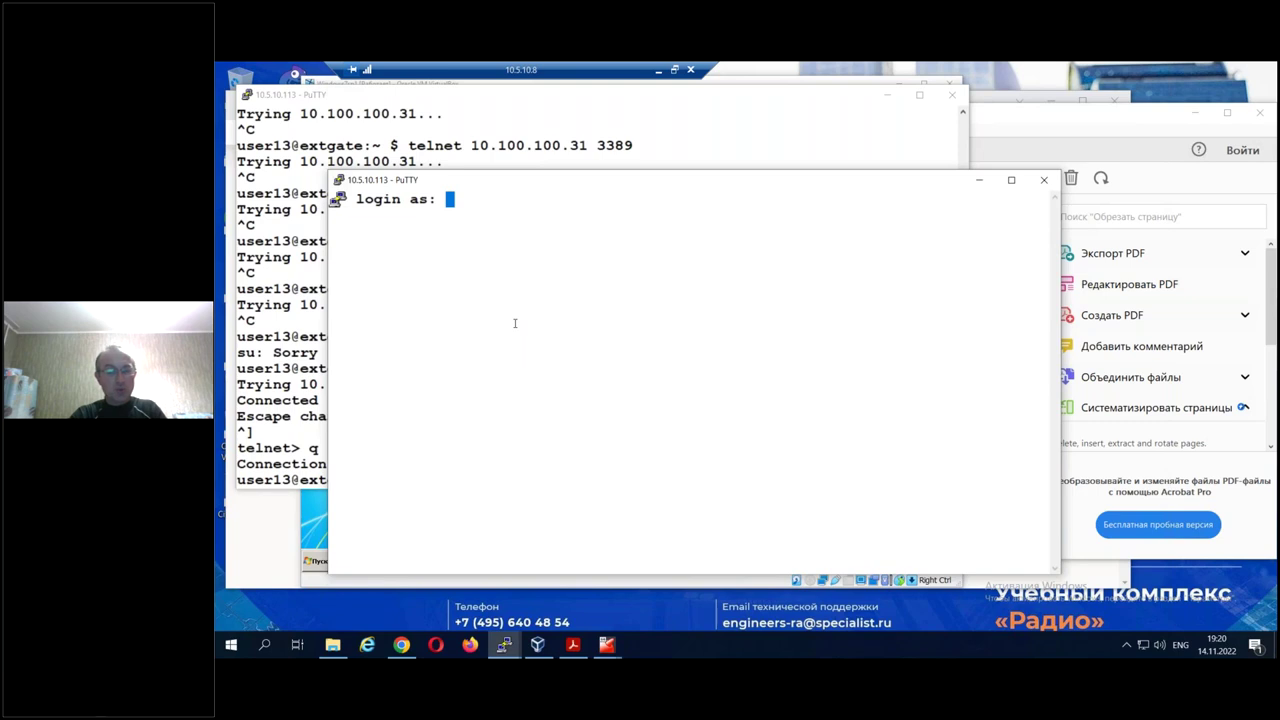
Log in to extgate as john, become root with su -, then exit back to john
type("john")
key("Return")
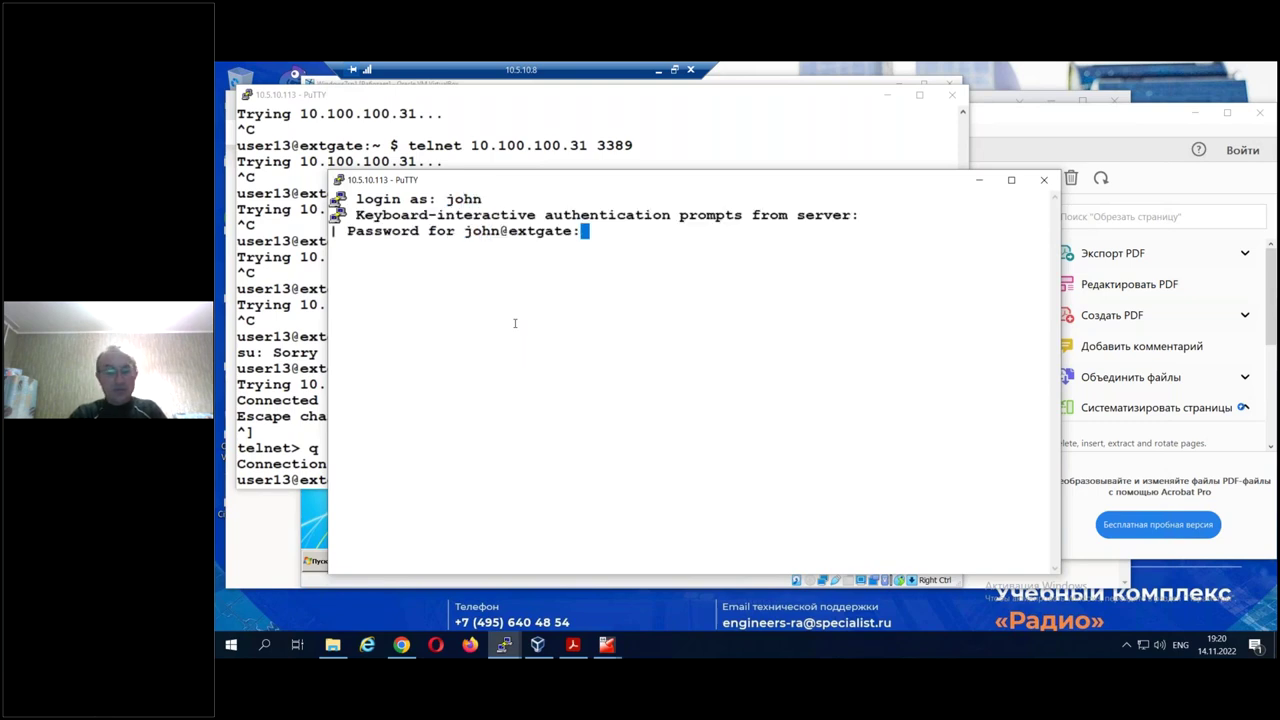
key("Return")
type("su -")
key("Return")
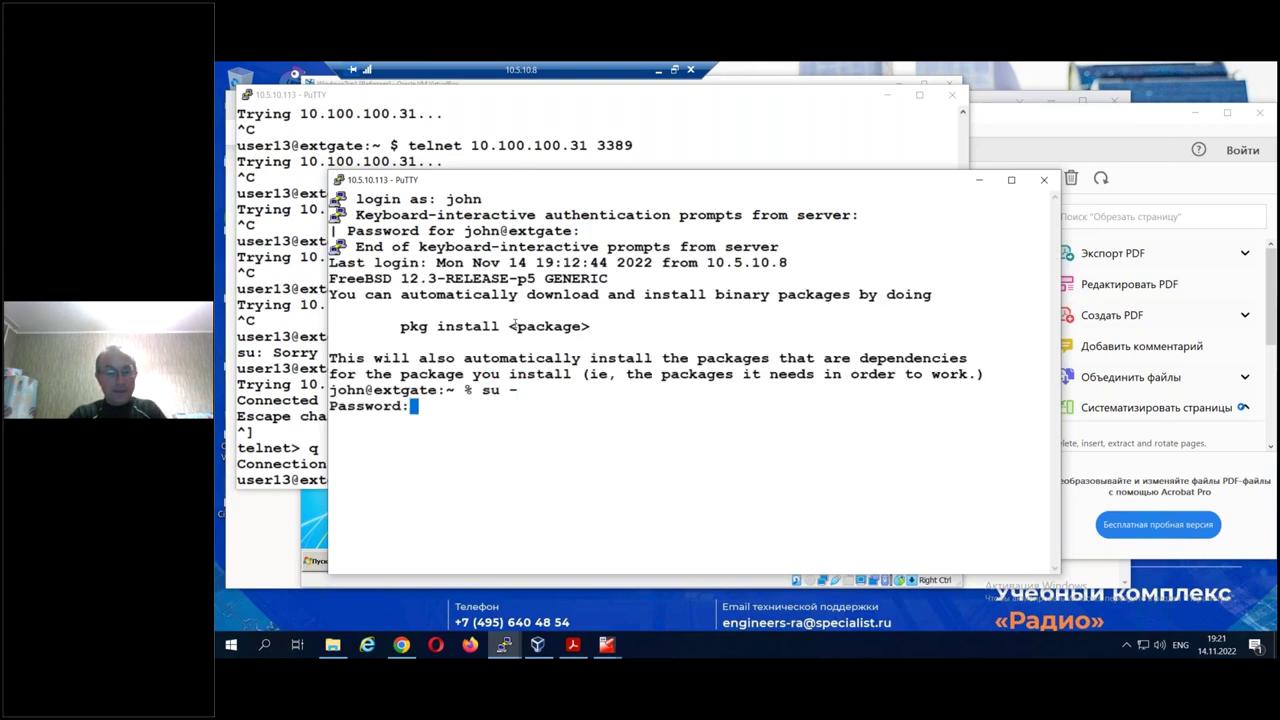
key("Return")
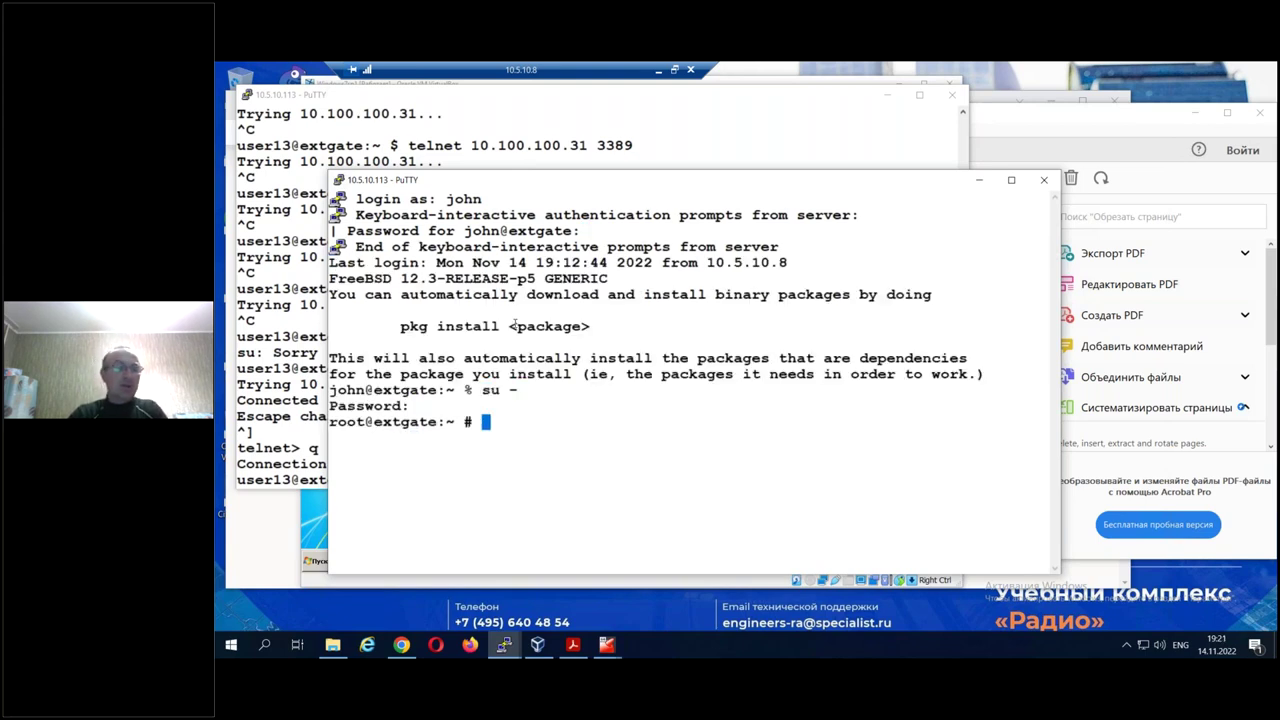
key("ctrl+d")
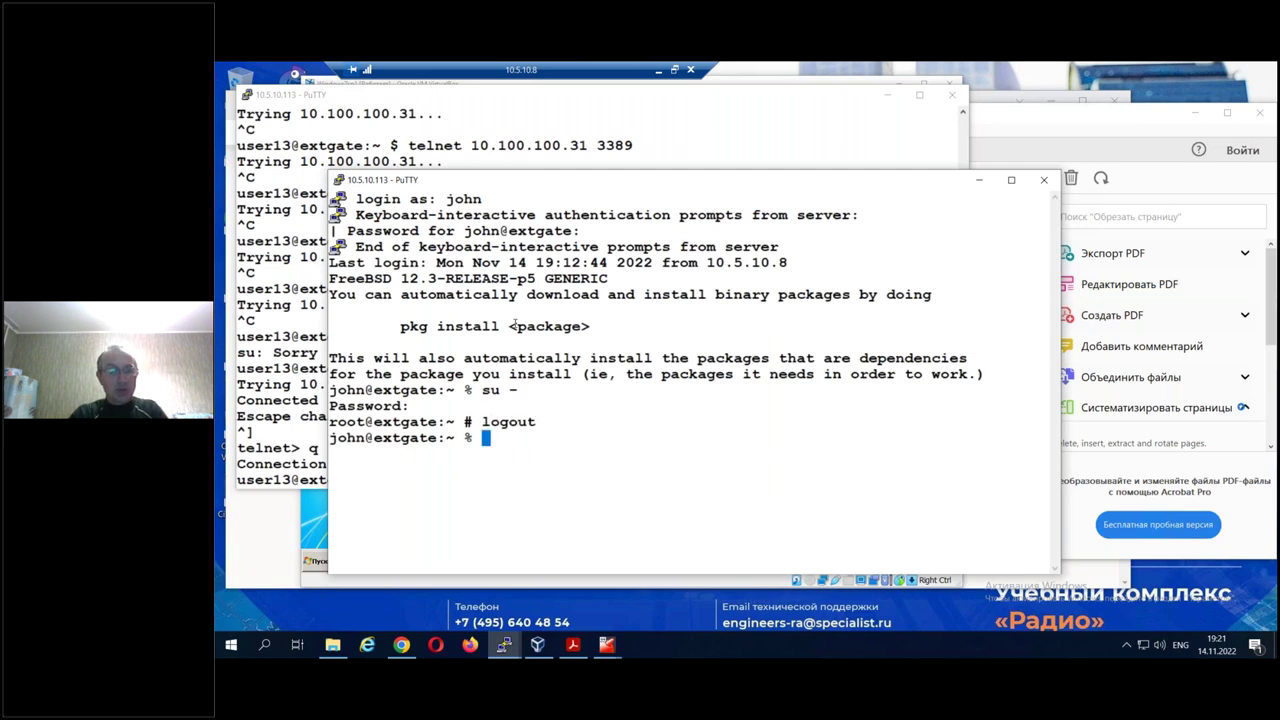
Begin an ssh command by recalling an earlier one from history and erasing its old host name
type("ssh")
key("Up")
key("Up")
key("Down")
key("BackSpace")
key("BackSpace")
key("BackSpace")
key("BackSpace")
key("BackSpace")
key("BackSpace")
Ssh to intgate as john, clear the screen, and run su - to reach the root password prompt
type("i")
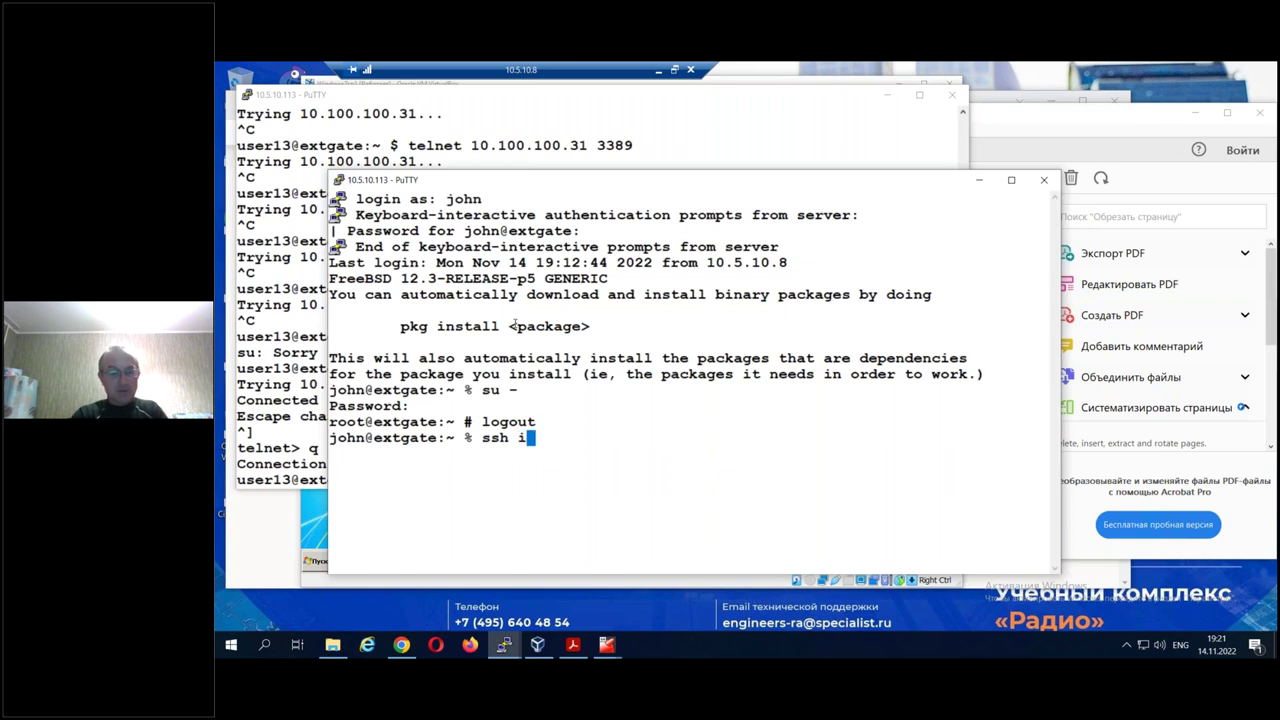
type("ntgate")
key("Return")
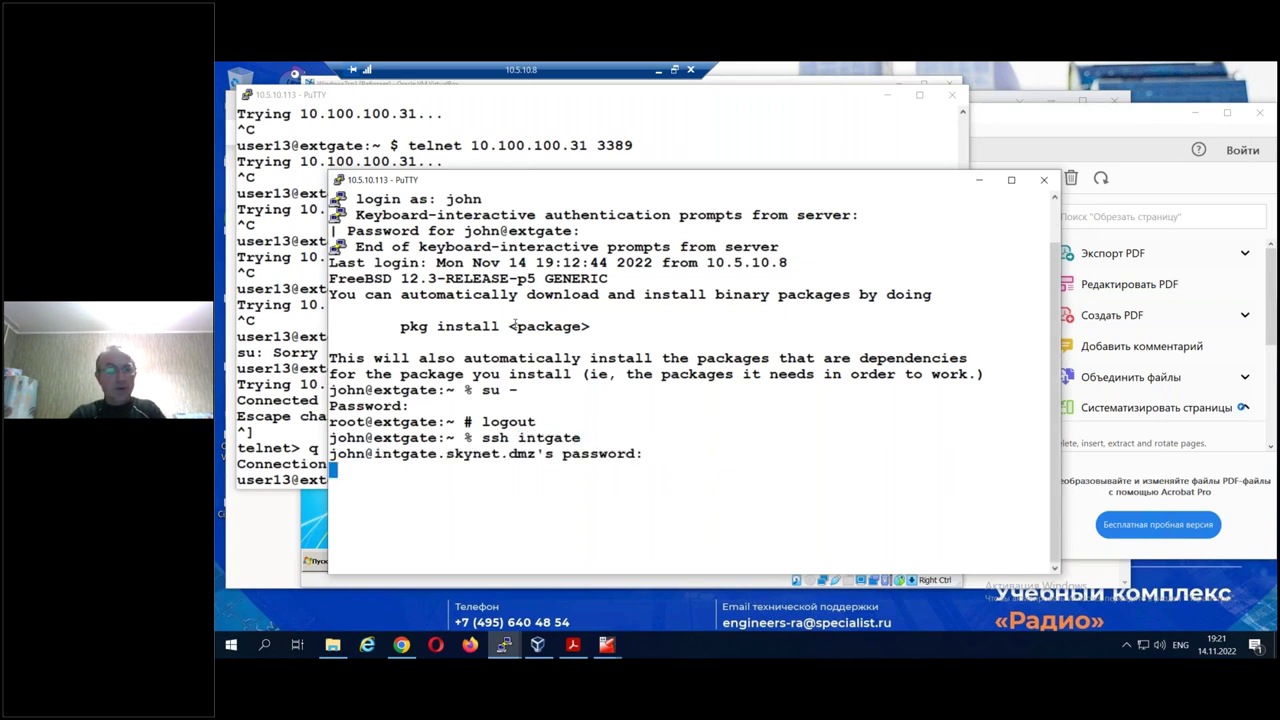
key("Return")
key("ctrl+l")
key("Return")
key("Return")
key("Return")
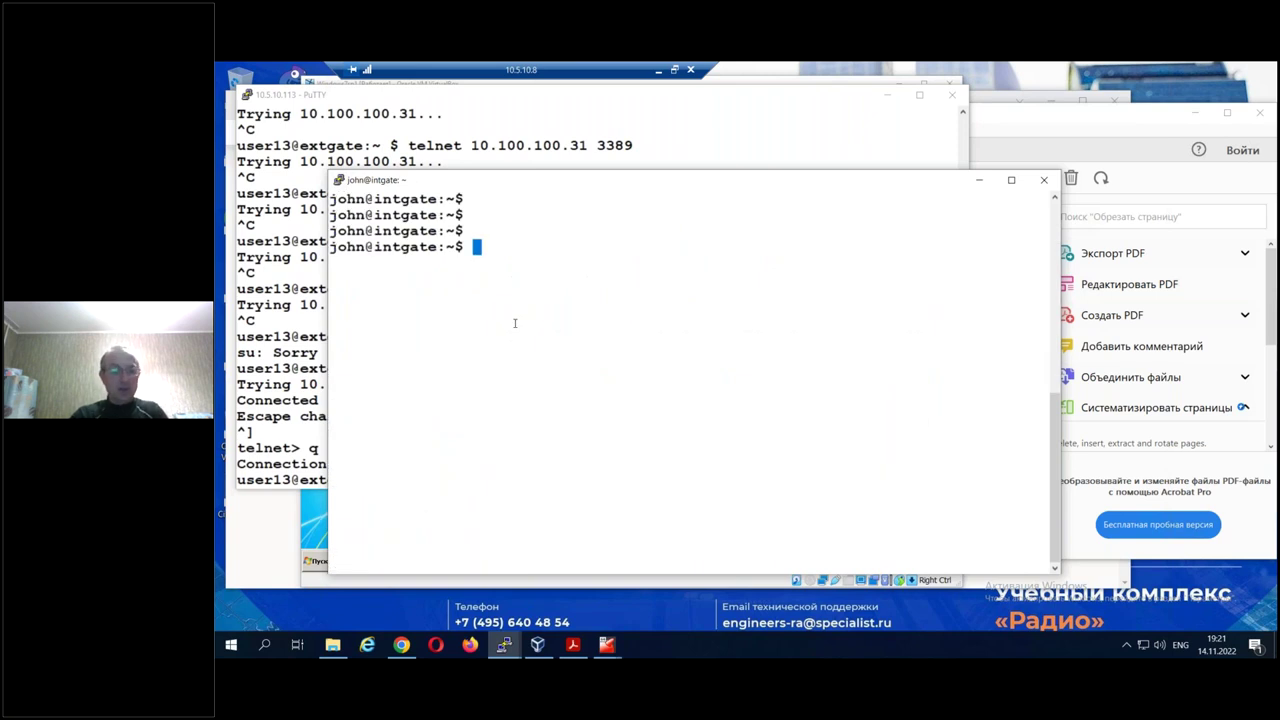
type("su -")
key("Return")
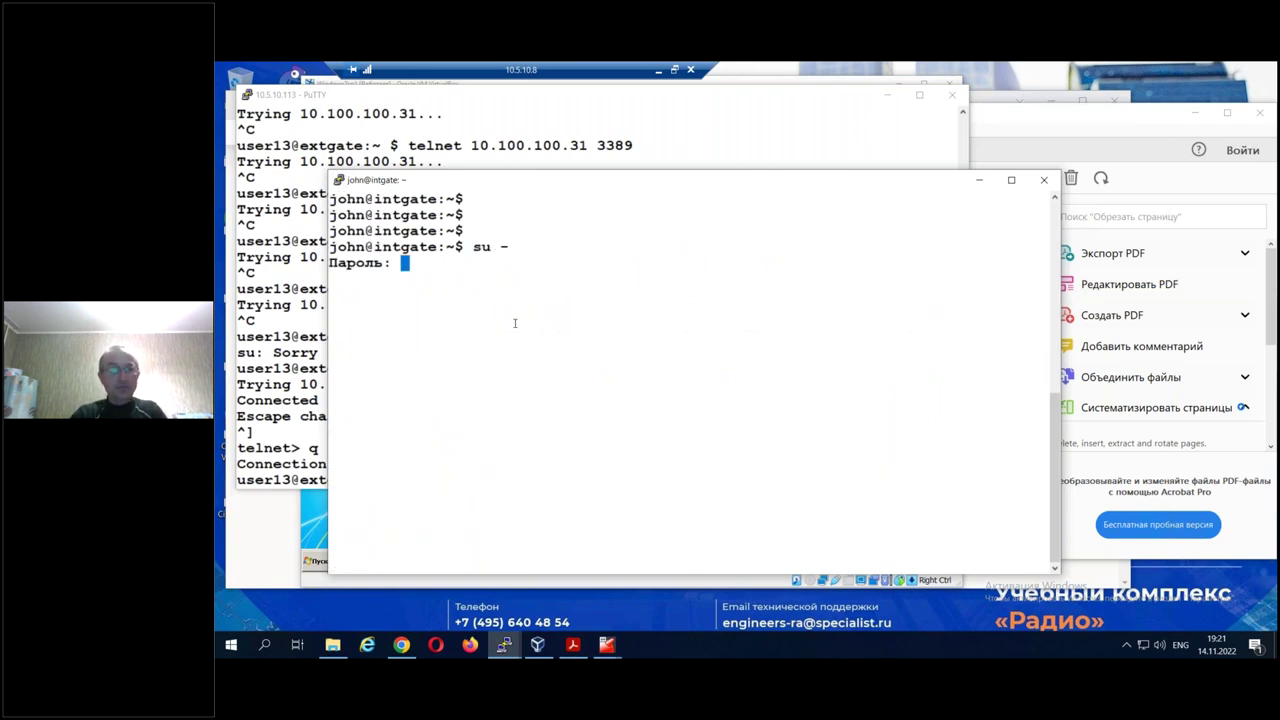
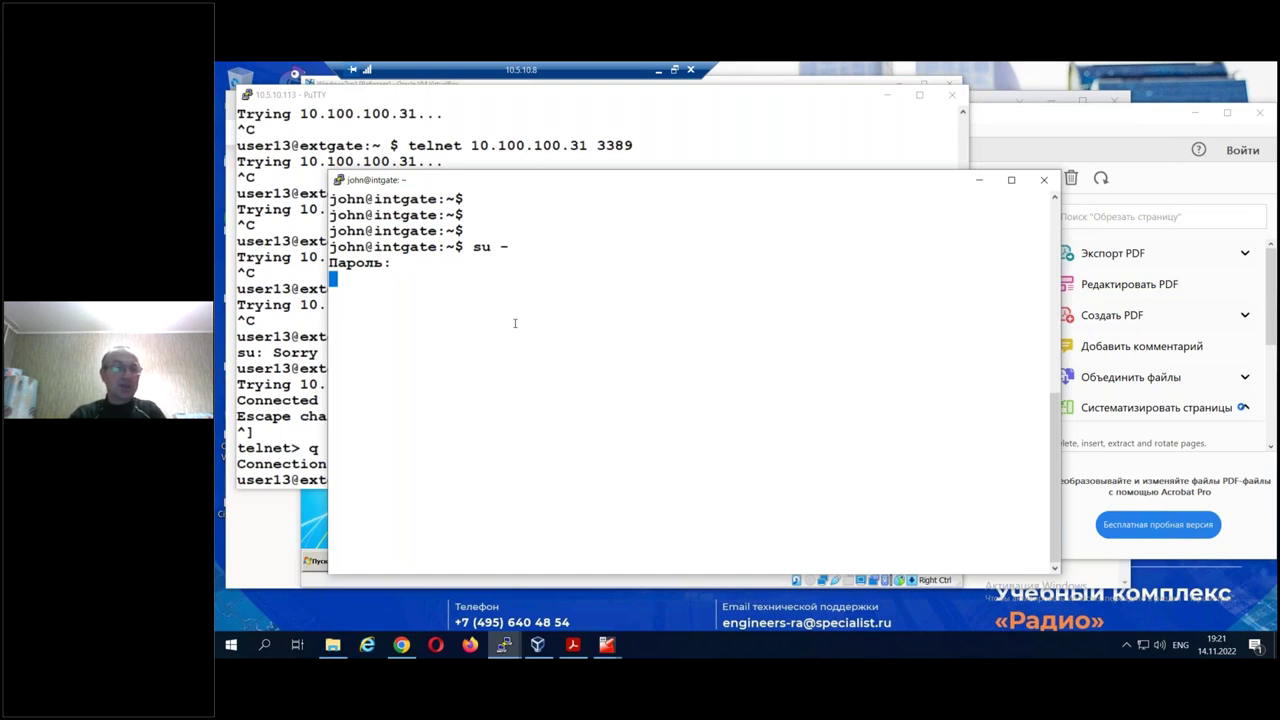
Rerun su - with the root password to get a root shell on intgate, then start typing 'ssh -R'
type("su")
key("BackSpace")
key("BackSpace")
key("BackSpace")
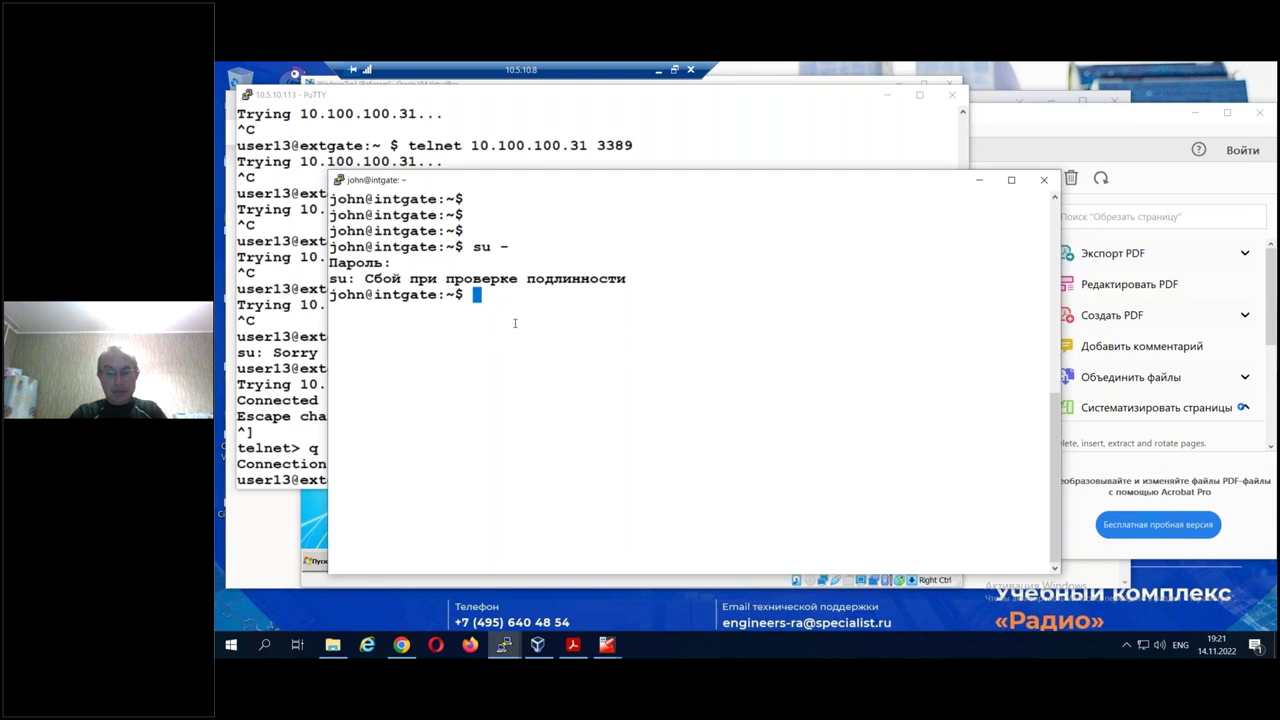
key("Up")
key("Return")
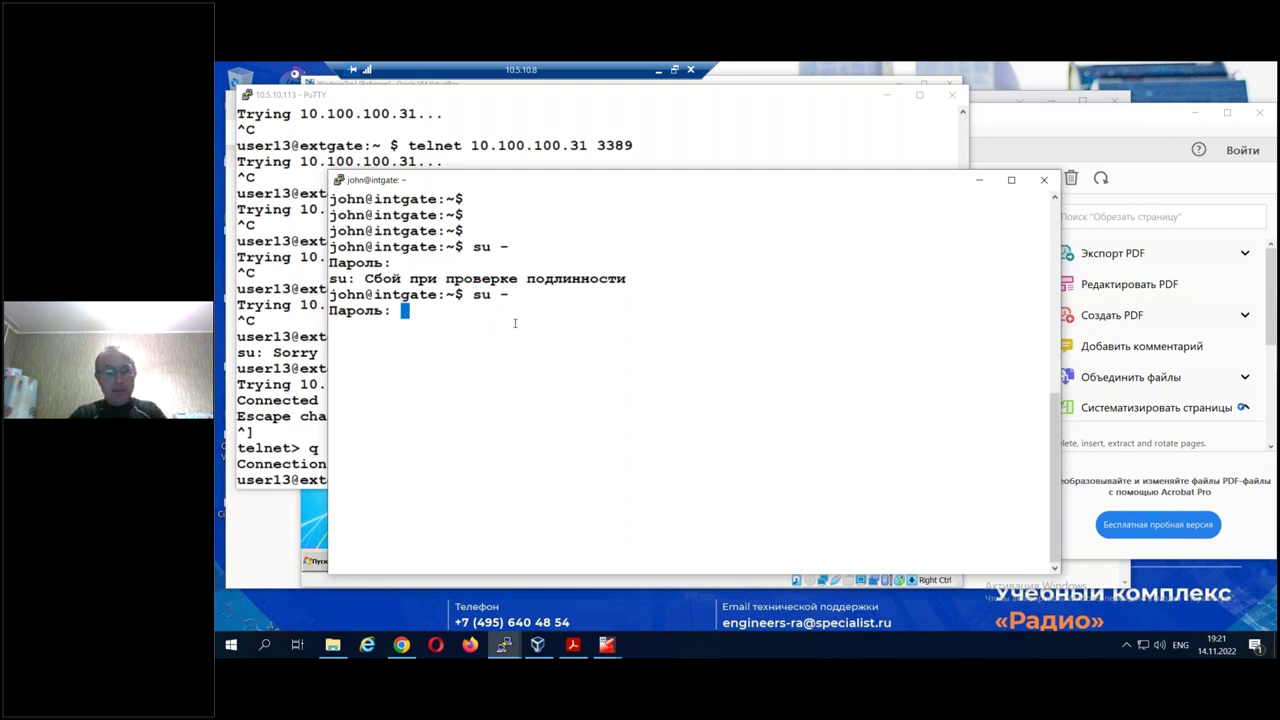
key("Return")
key("Return")
key("Return")
key("Return")
key("Return")
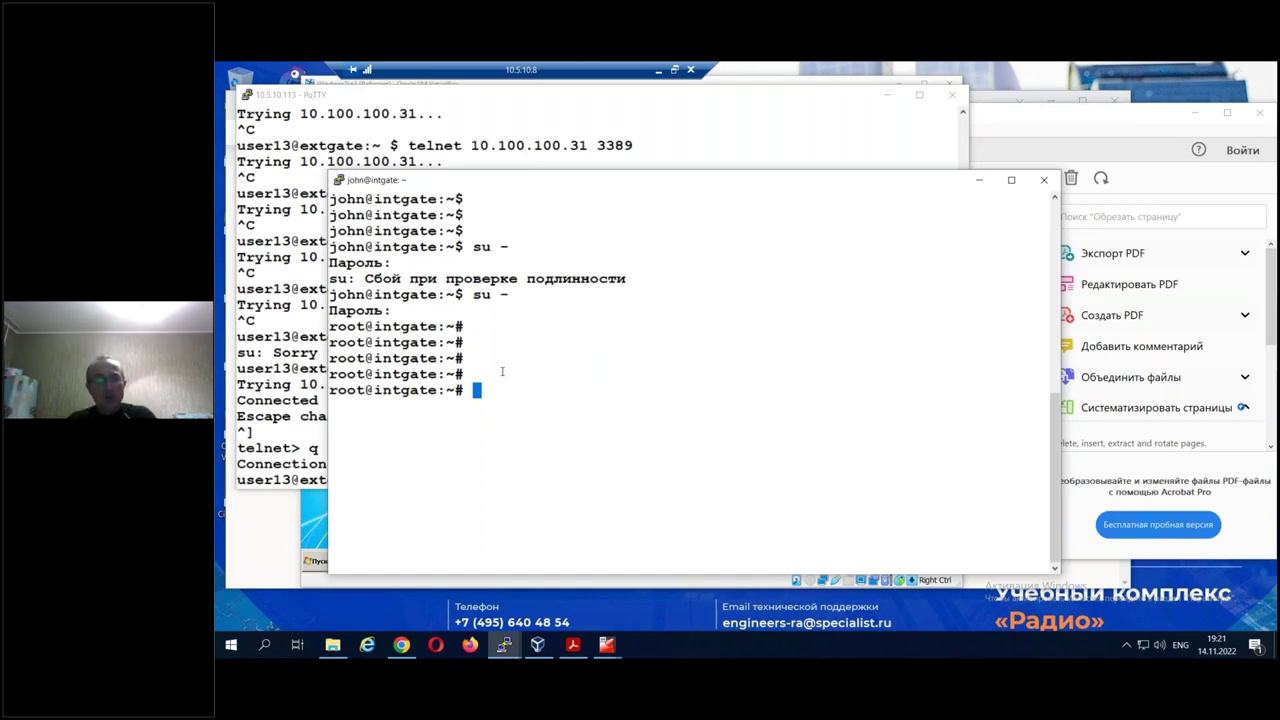
type("ssh -R")
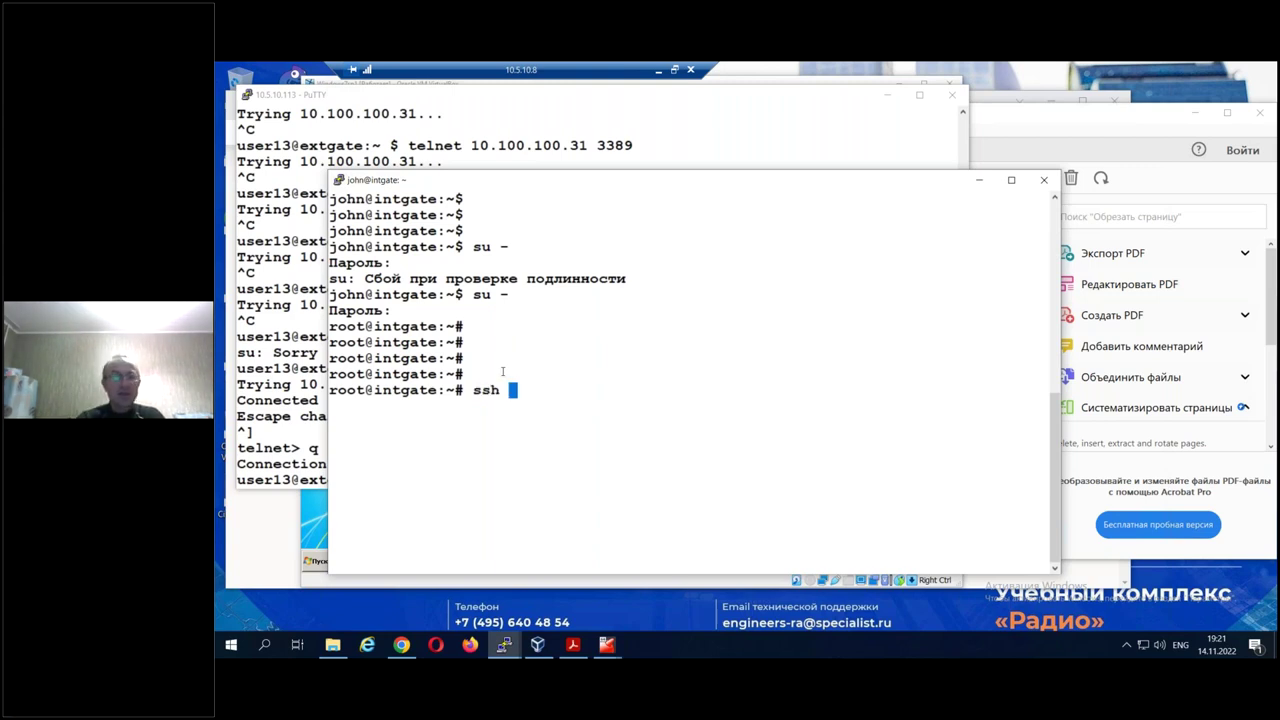
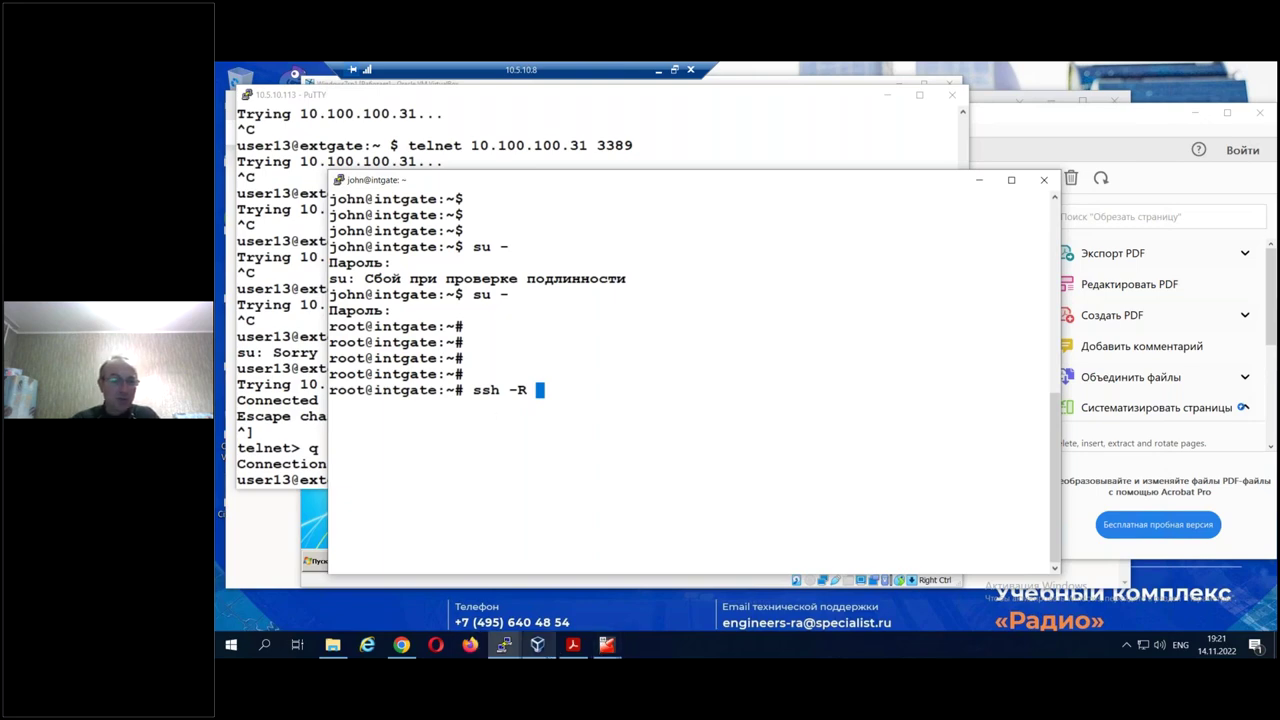
Bring up the SKYNET network diagram and mark the root prompt, Internal gate and Gateway boxes
left_click(572, 644)
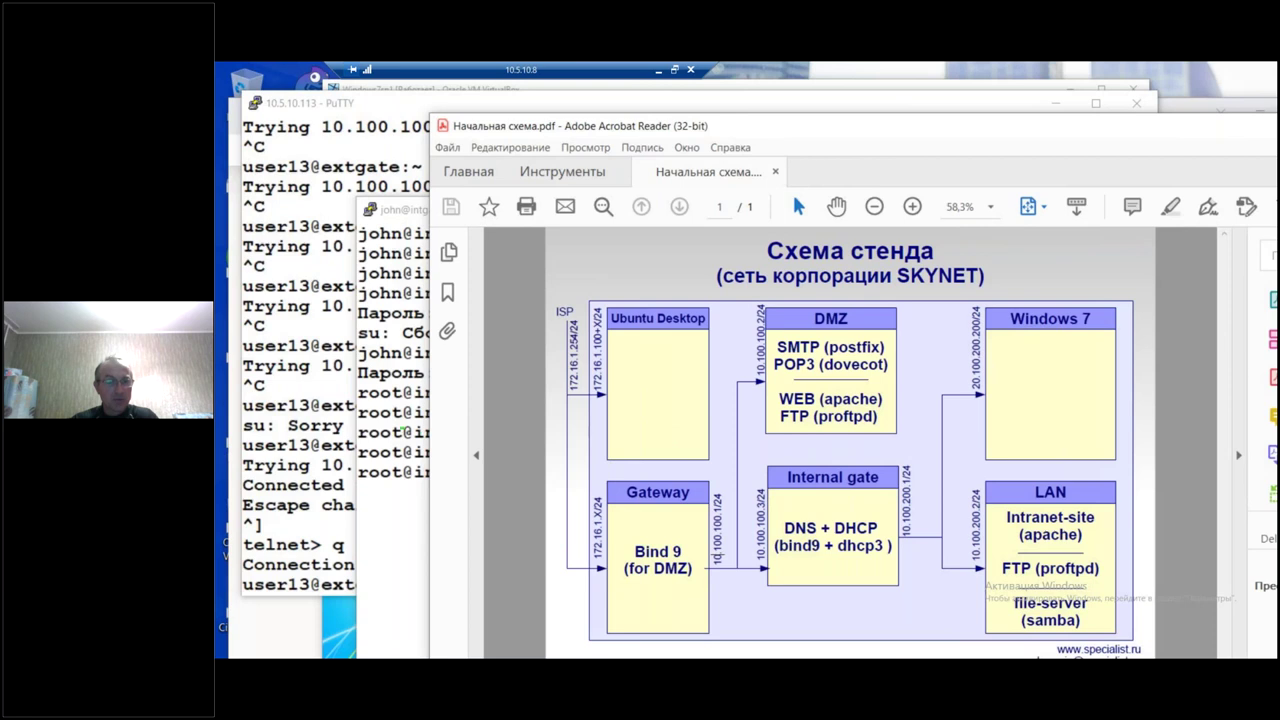
left_click_drag(387, 363, 424, 375)
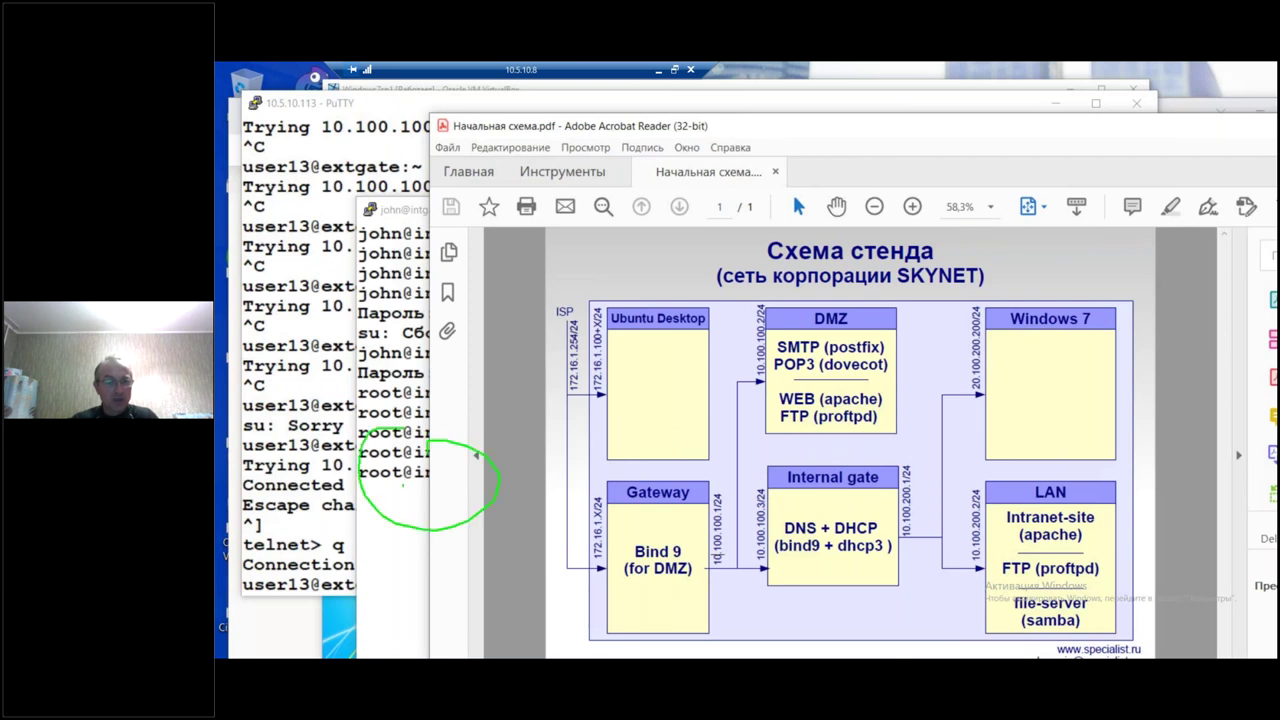
left_click_drag(424, 538, 424, 570)
left_click_drag(394, 554, 406, 554)
mouse_move(744, 512)
left_mouse_down()
mouse_move(872, 618)
mouse_move(836, 456)
left_mouse_up()
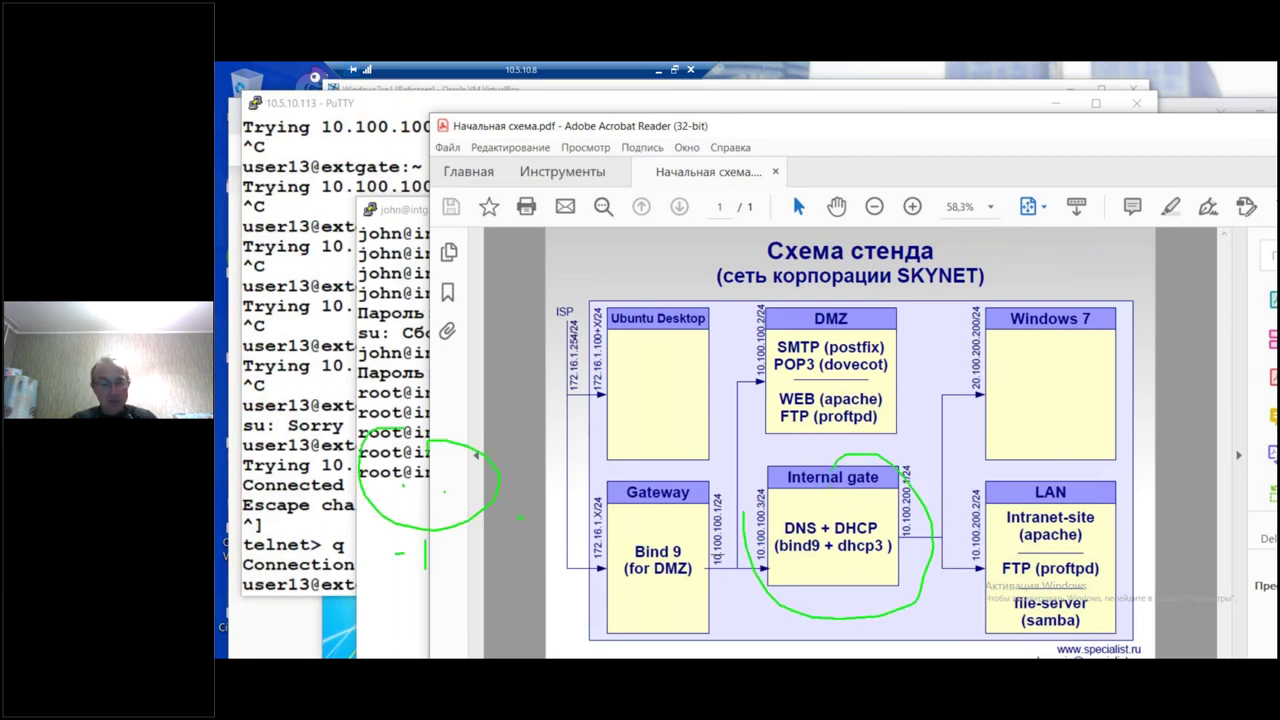
mouse_move(518, 524)
left_mouse_down()
mouse_move(602, 525)
mouse_move(604, 545)
left_mouse_up()
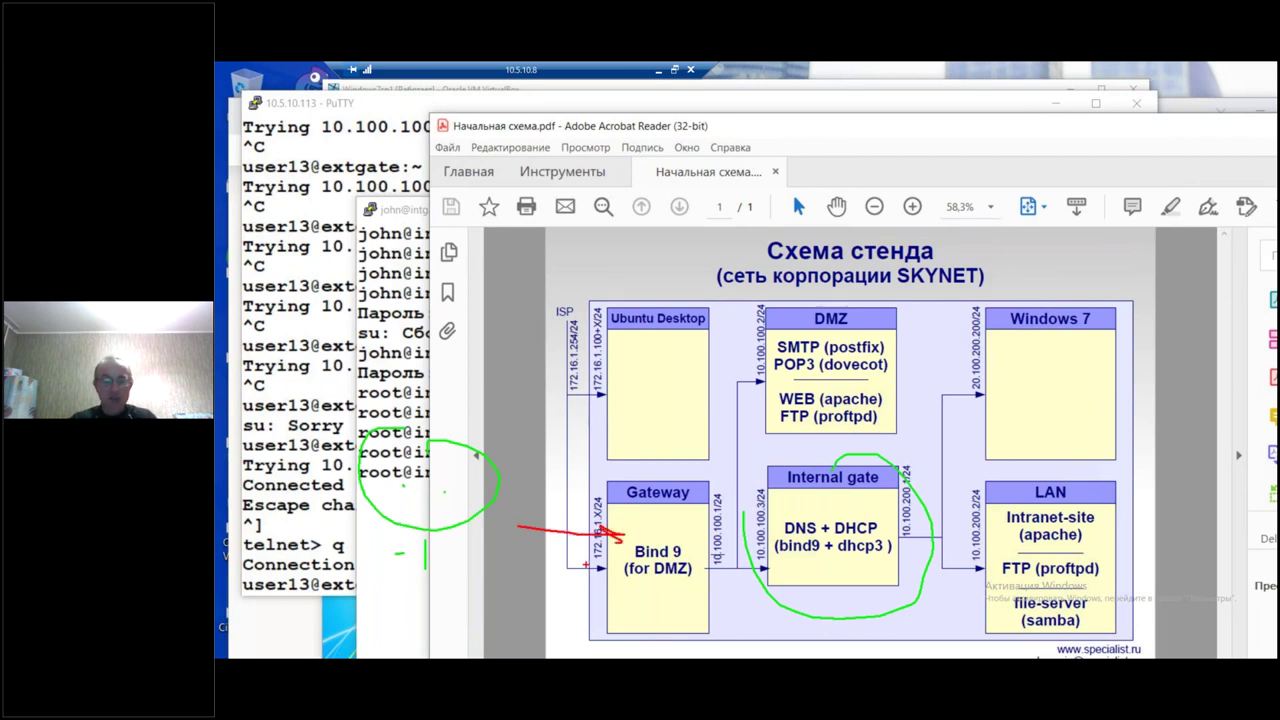
Trace connection paths up from the DNS + DHCP box, then clear the markings and return to intgate
mouse_move(432, 132)
left_mouse_down()
mouse_move(466, 278)
mouse_move(522, 228)
mouse_move(508, 268)
left_mouse_up()
mouse_move(876, 541)
left_mouse_down()
mouse_move(674, 432)
mouse_move(563, 193)
mouse_move(500, 184)
left_mouse_up()
left_click_drag(500, 184, 522, 196)
mouse_move(430, 432)
left_mouse_down()
mouse_move(427, 286)
mouse_move(468, 230)
mouse_move(474, 254)
left_mouse_up()
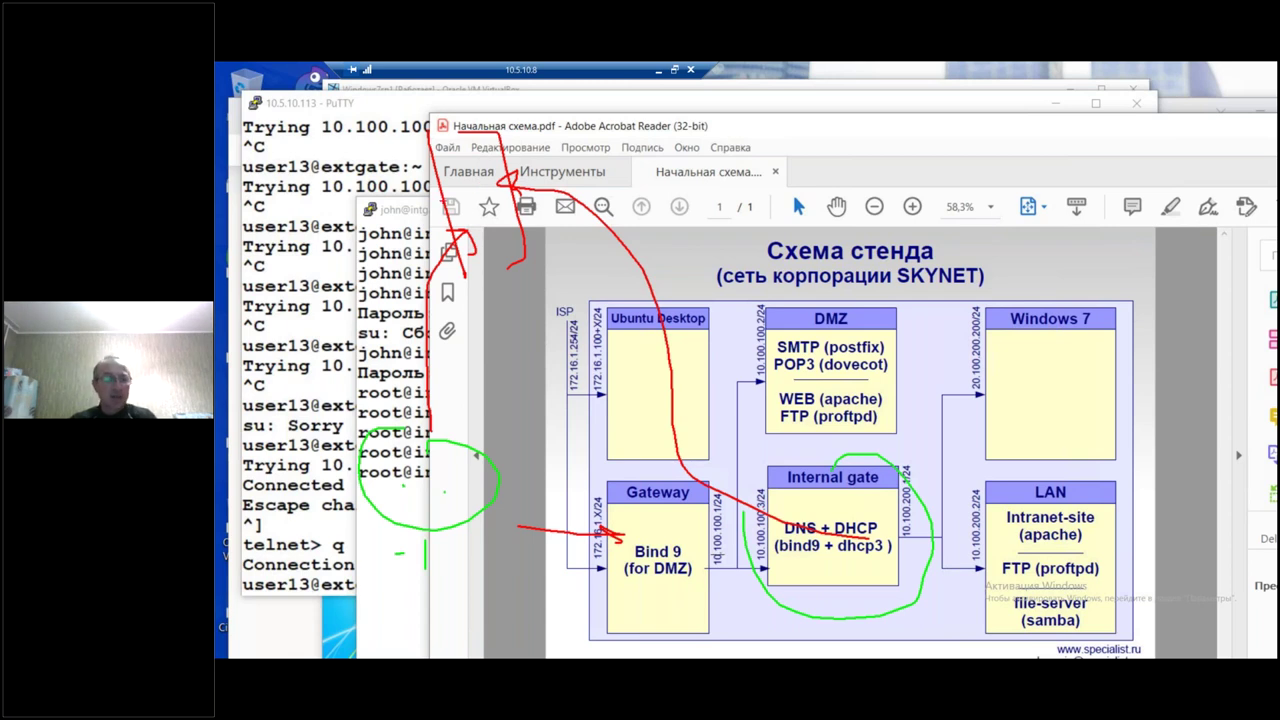
mouse_move(452, 162)
left_mouse_down()
mouse_move(466, 198)
mouse_move(522, 170)
left_mouse_up()
key("Escape")
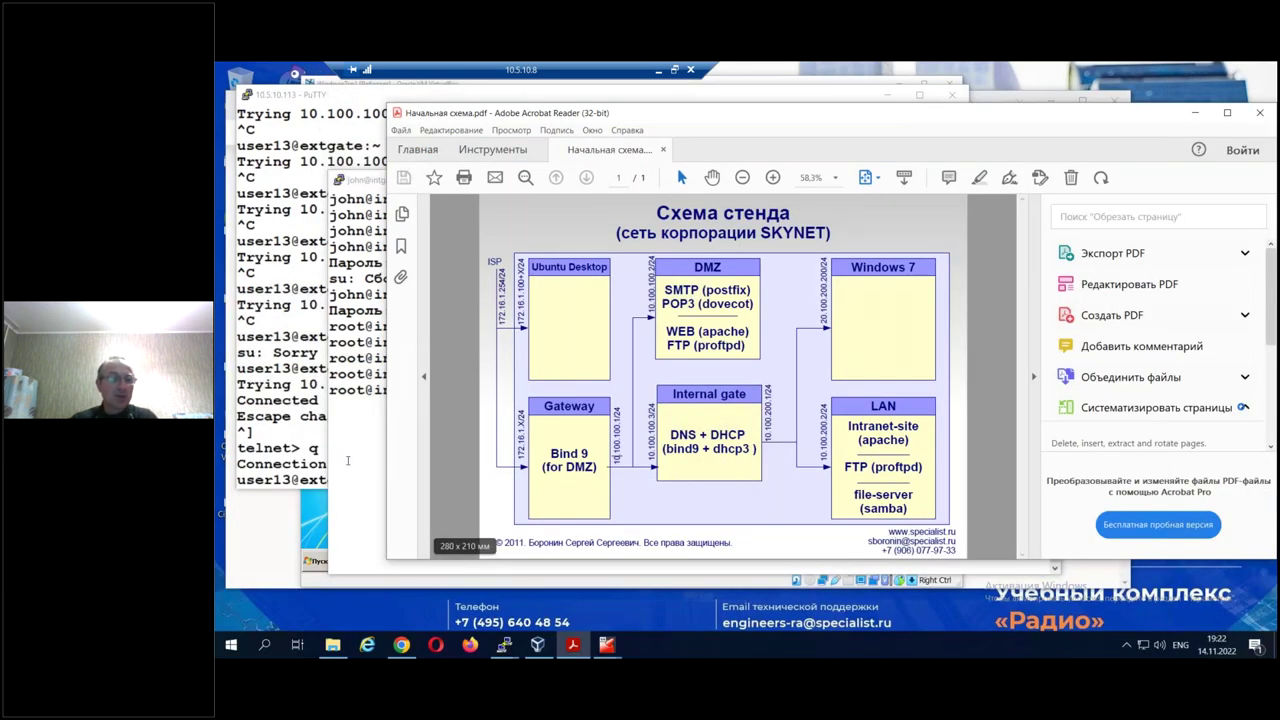
left_click(348, 460)
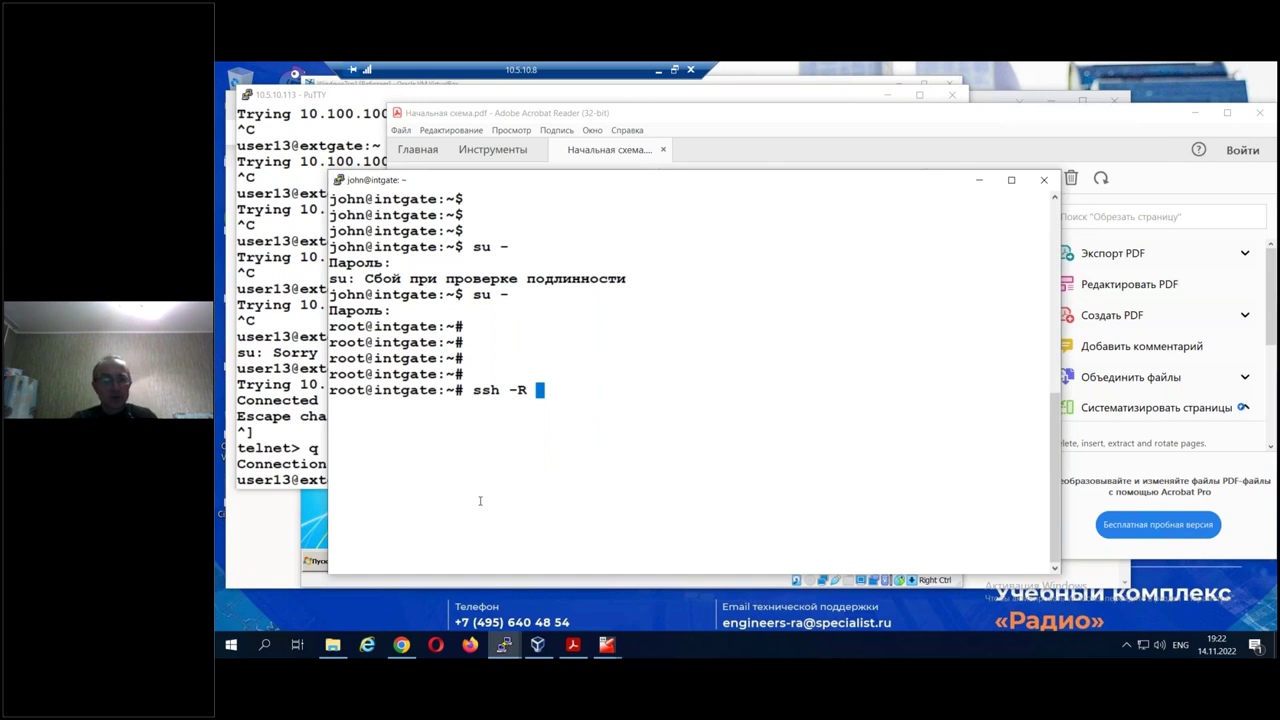
type("user13")
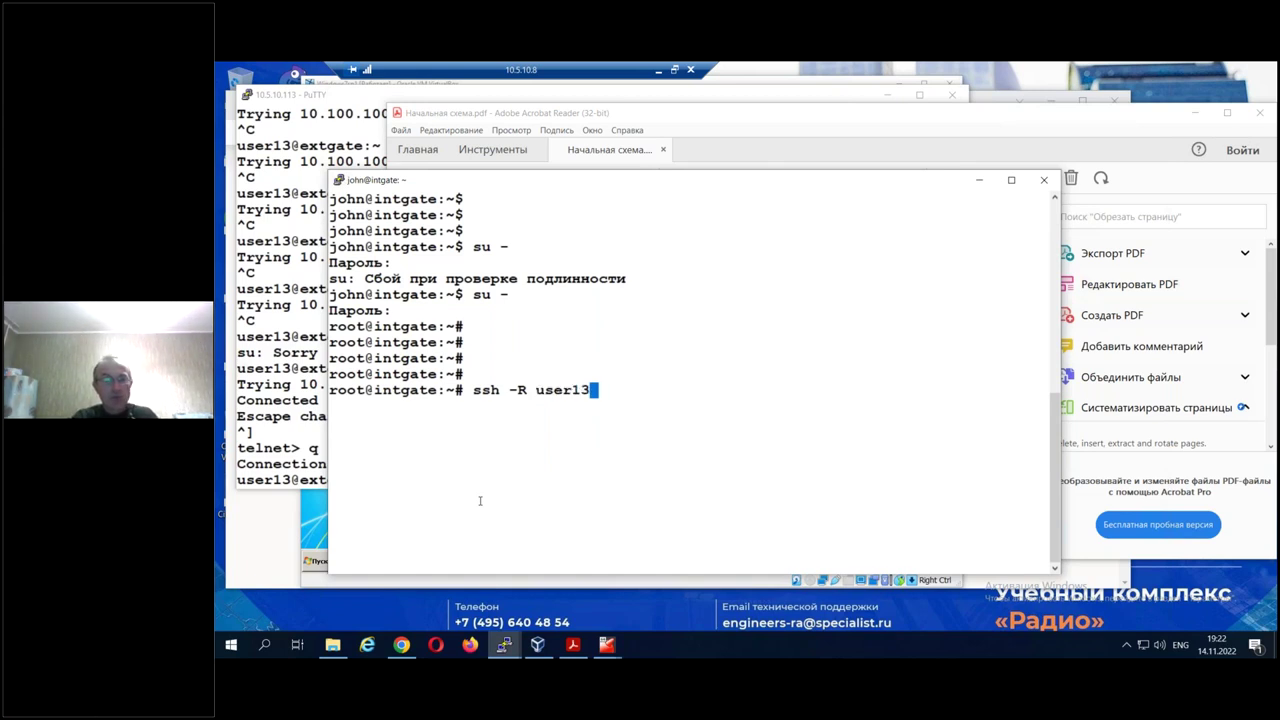
type("@gate")
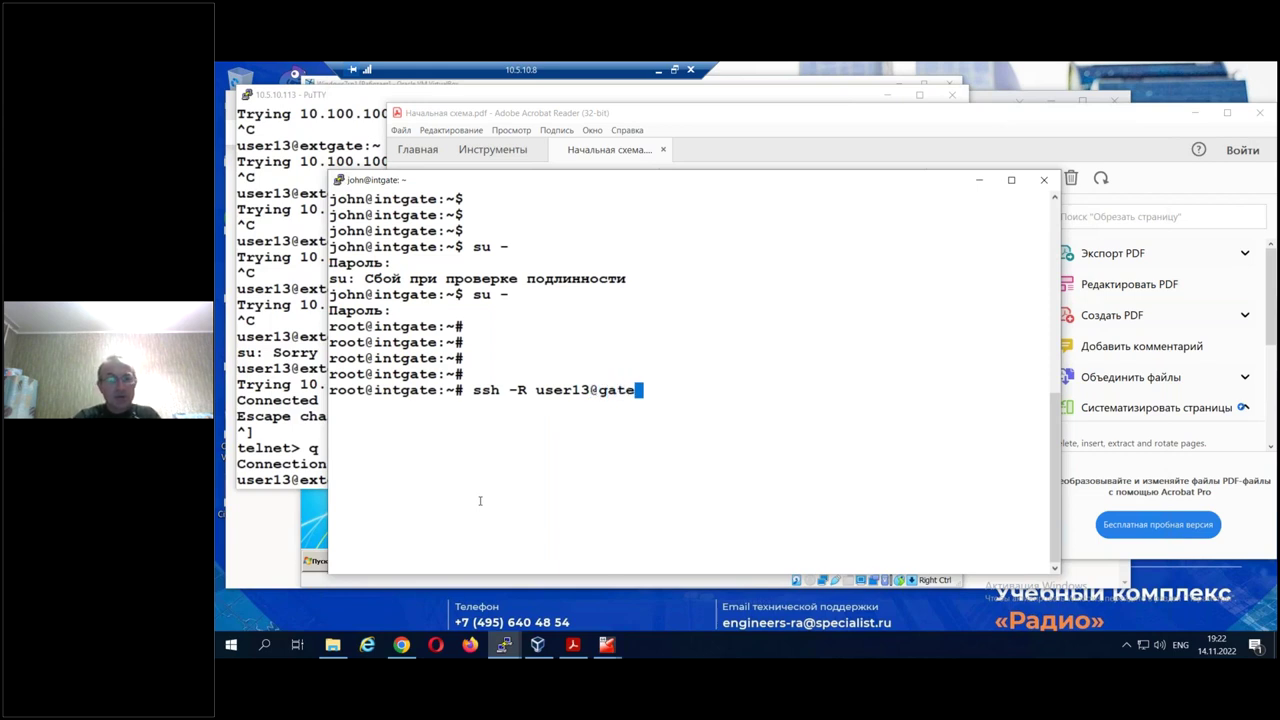
type(".isp.un")
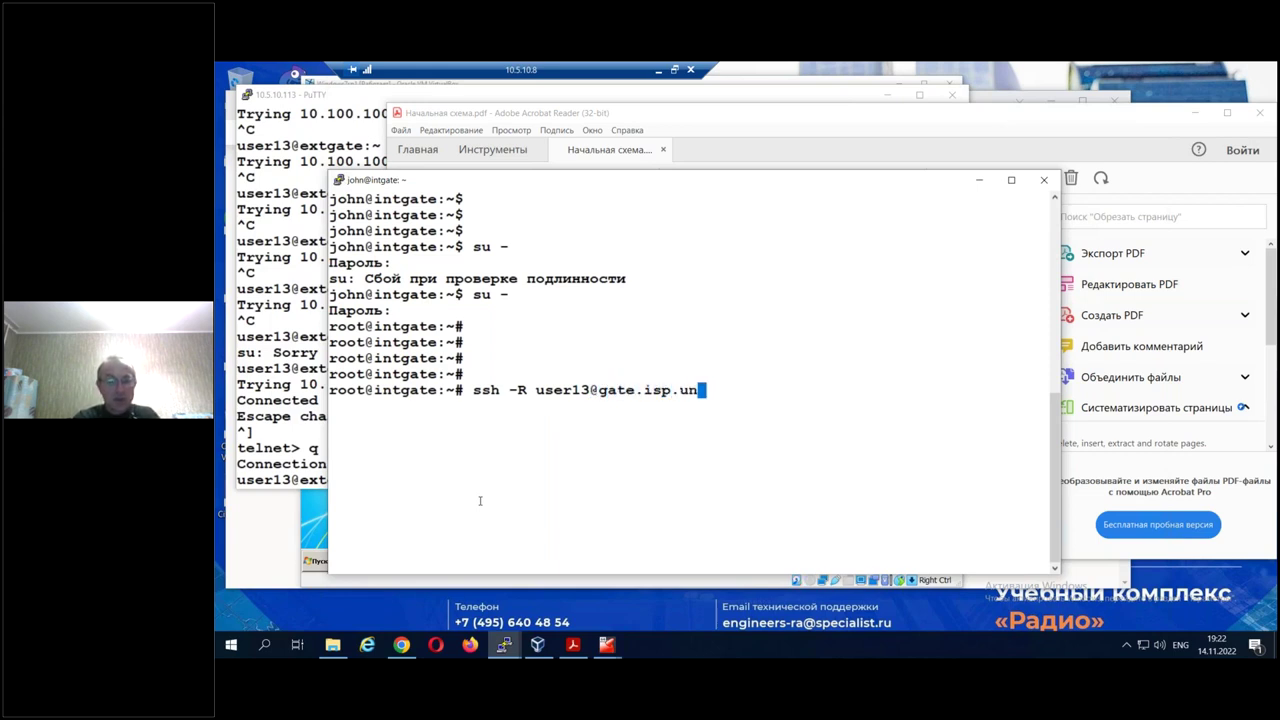
key("Left")
key("Left")
key("Left")
key("Left")
key("Left")
key("Left")
key("Left")
key("Left")
key("Left")
key("Left")
key("Left")
key("Left")
key("Left")
key("Left")
key("Left")
key("Left")
key("Left")
key("Left")
key("Left")
key("Left")
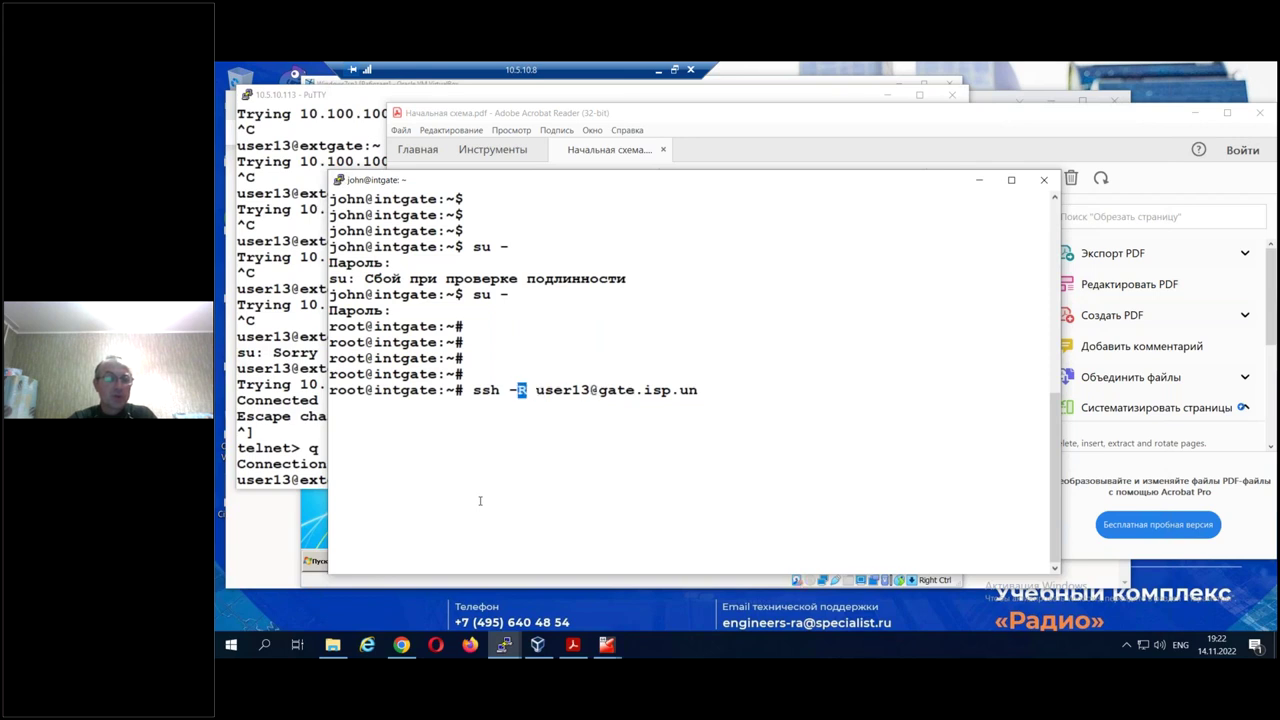
key("Right")
key("Right")
key("Left")
key("Left")
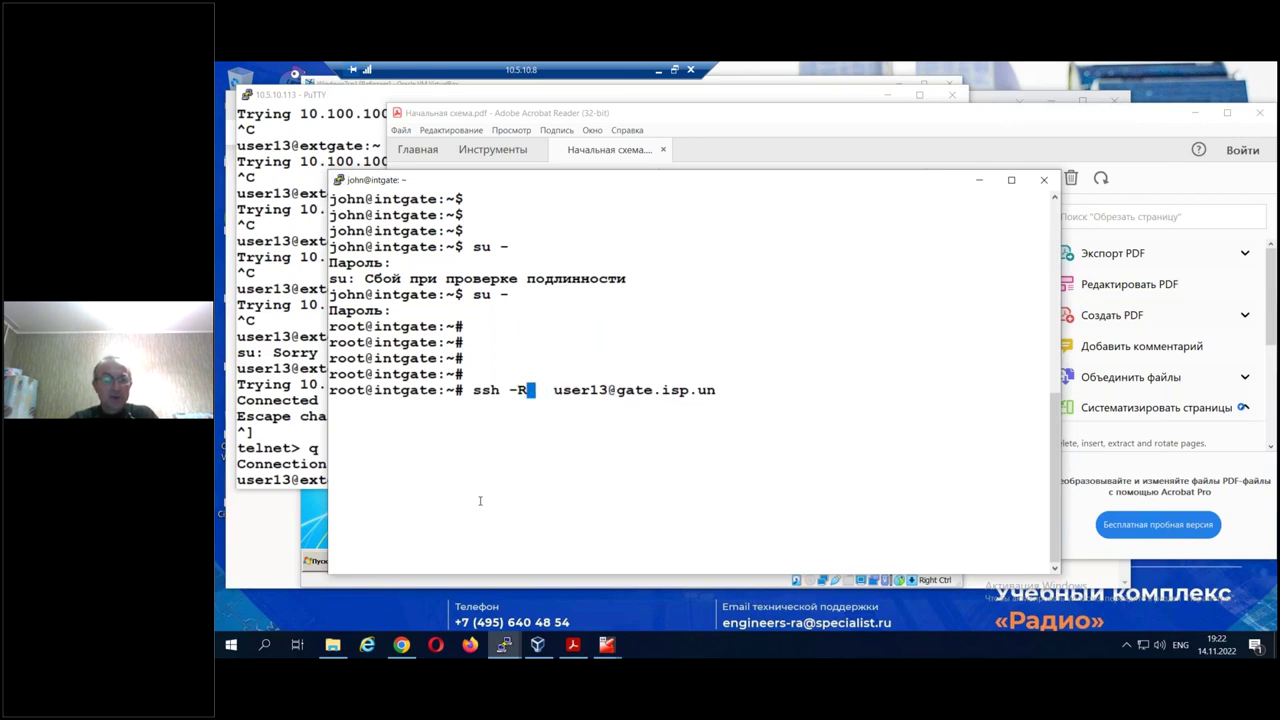
key("Right")
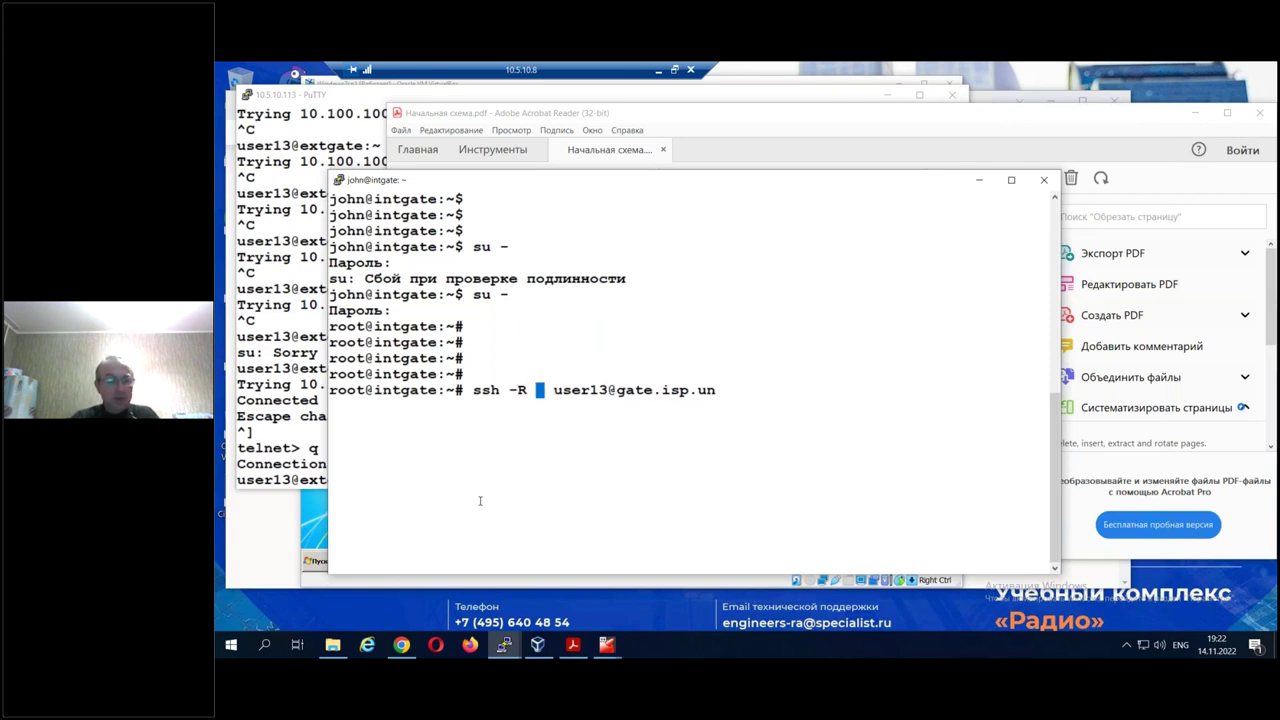
type("2013")
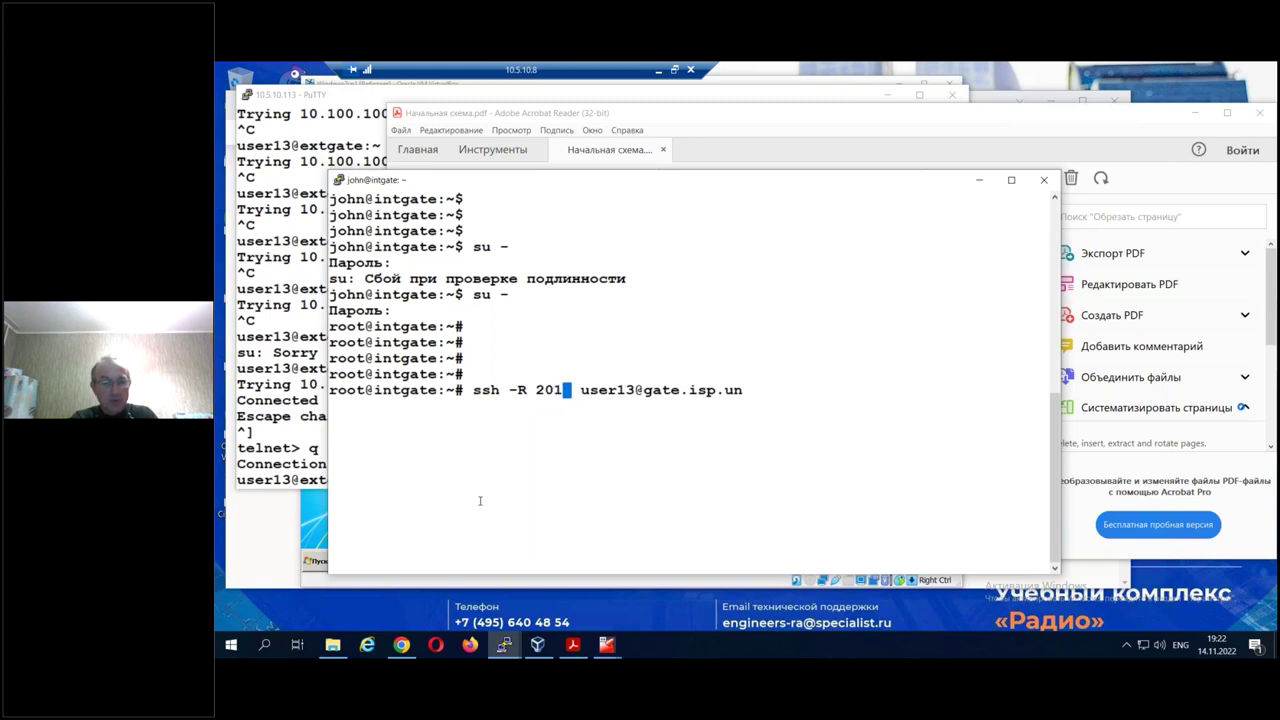
type(":")
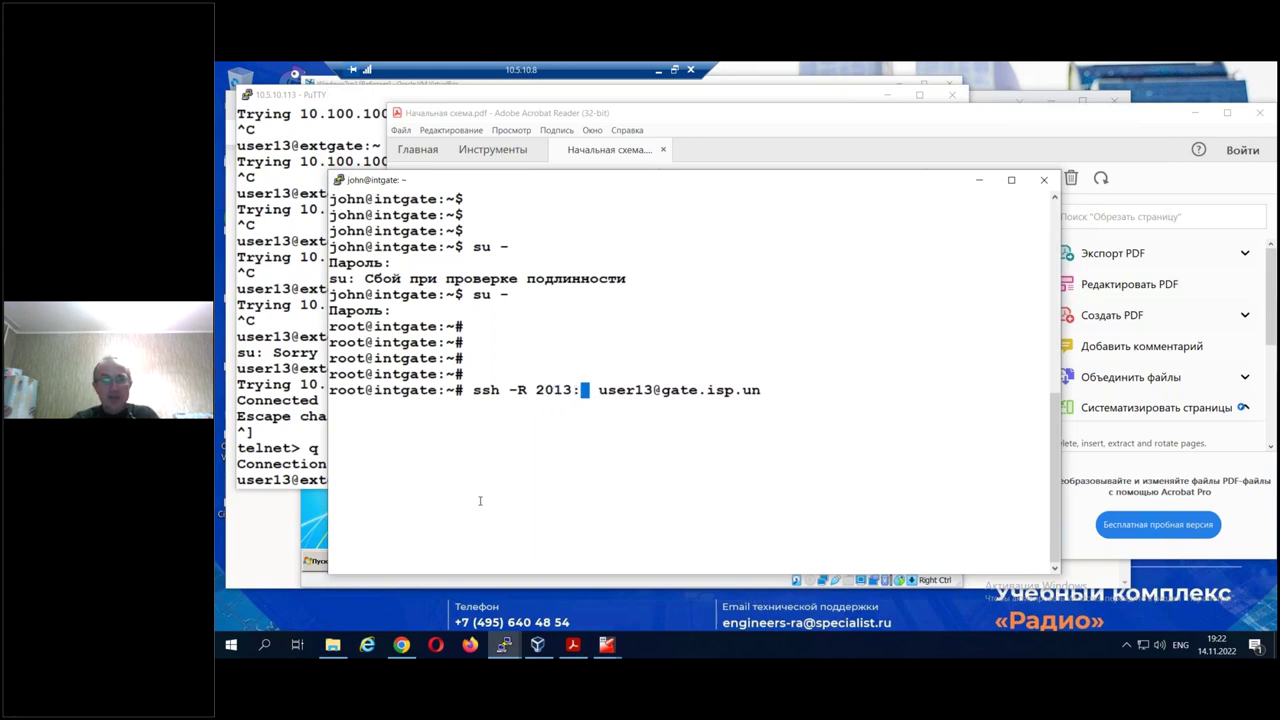
type("localho")
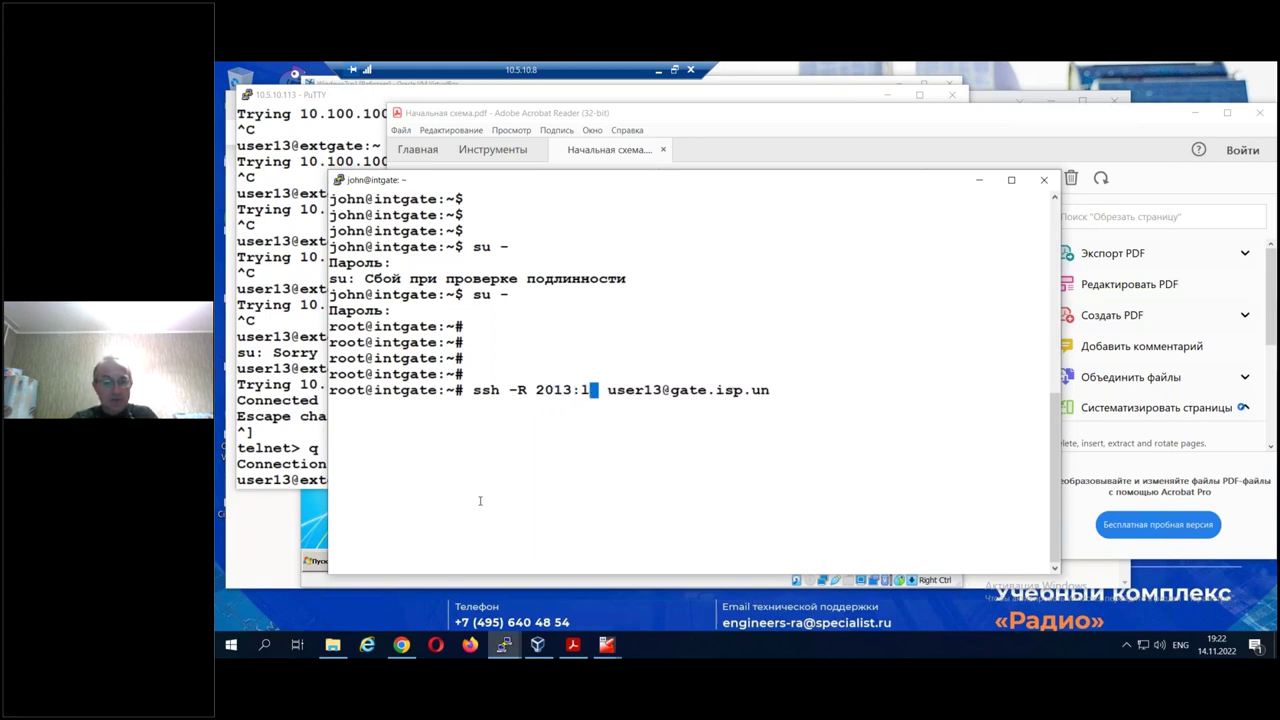
type("st")
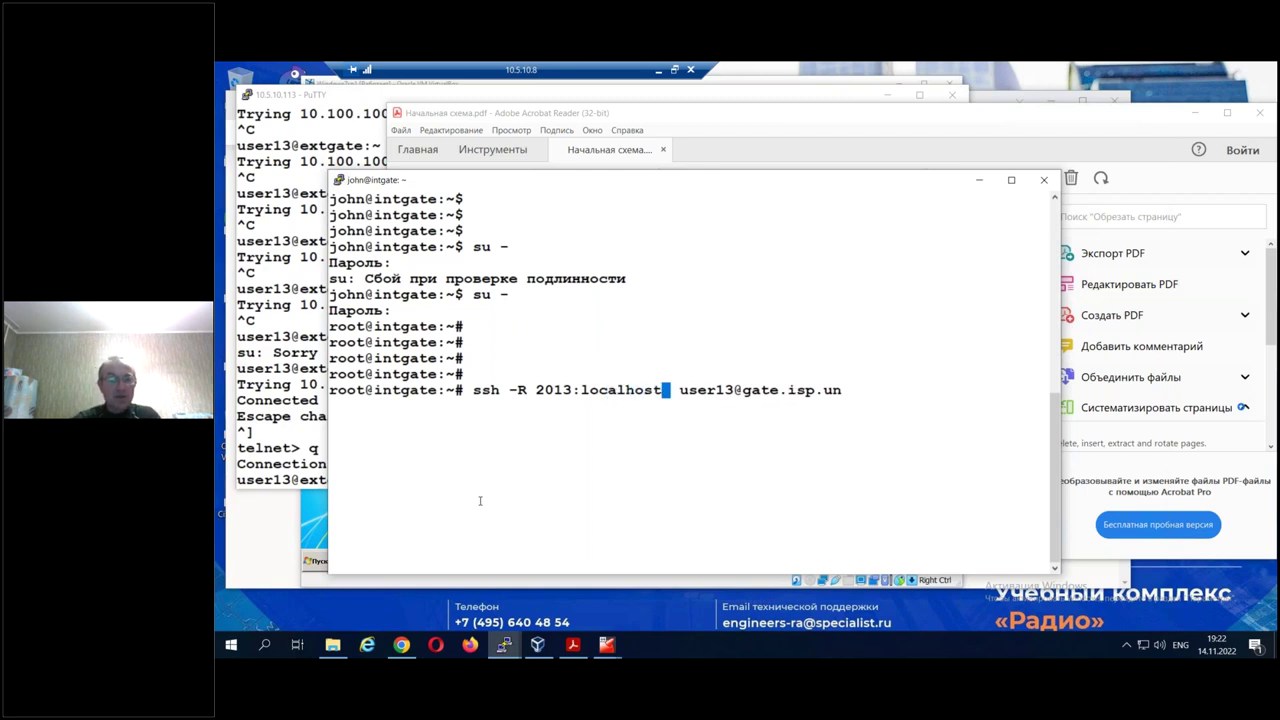
type(":22")
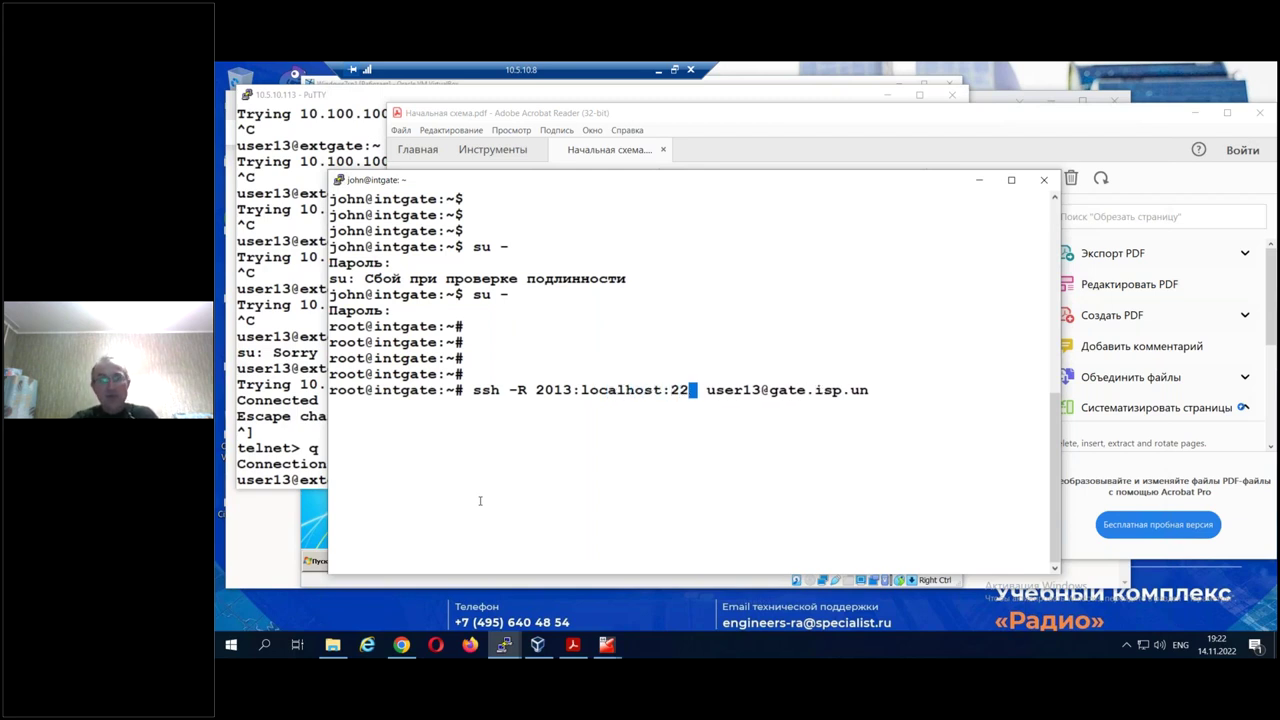
key("Right")
key("BackSpace")
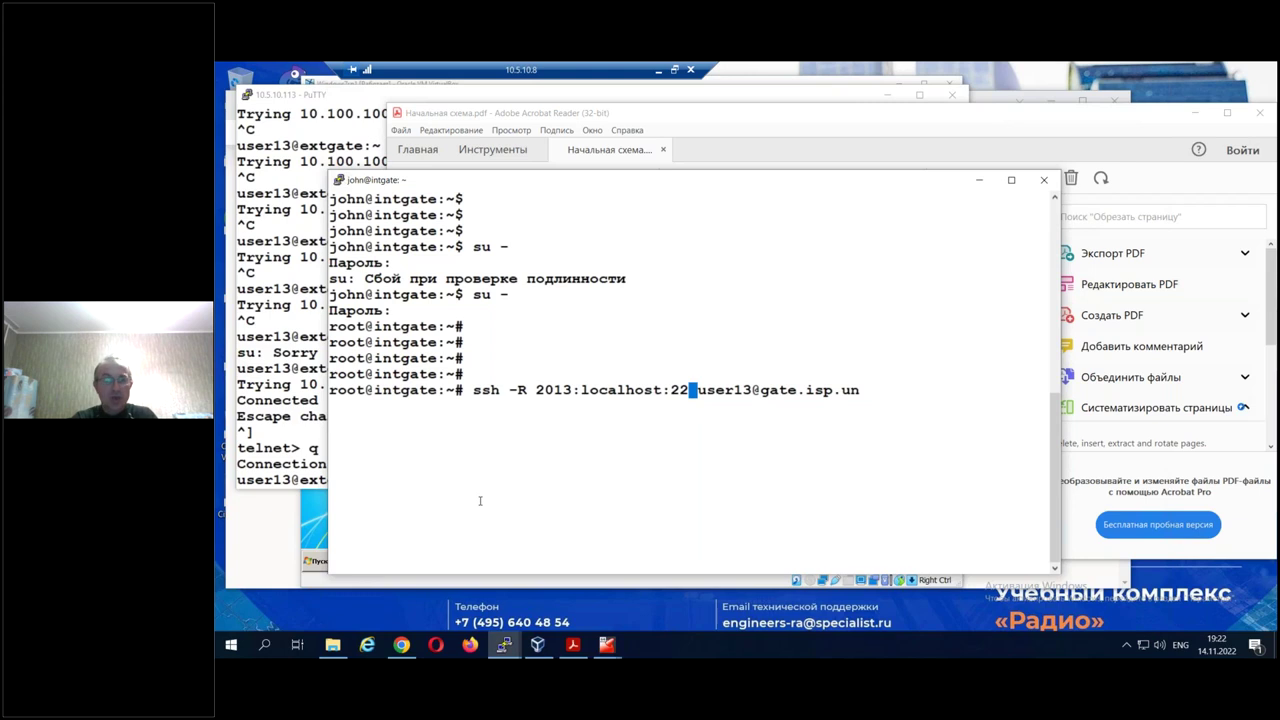
key("Return")
Accept the gate.isp.un host key with yes, log in, and highlight the remote prompt
type("yes")
key("Return")
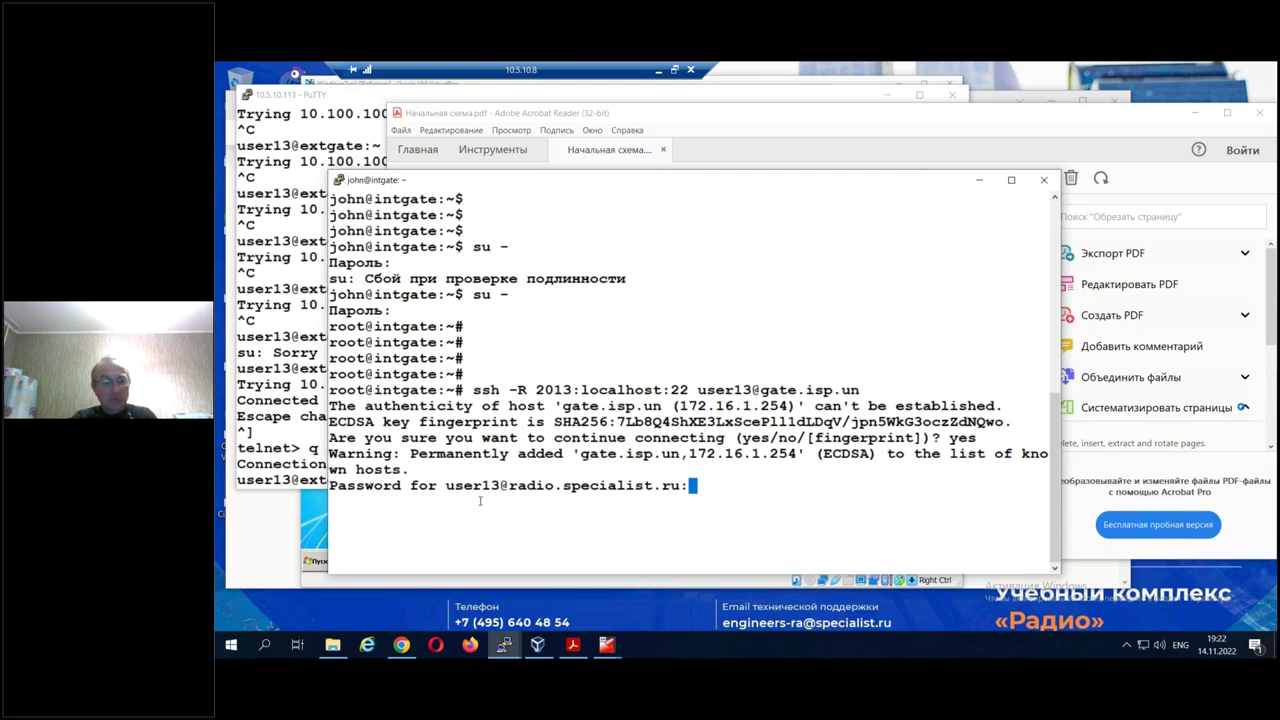
key("Return")
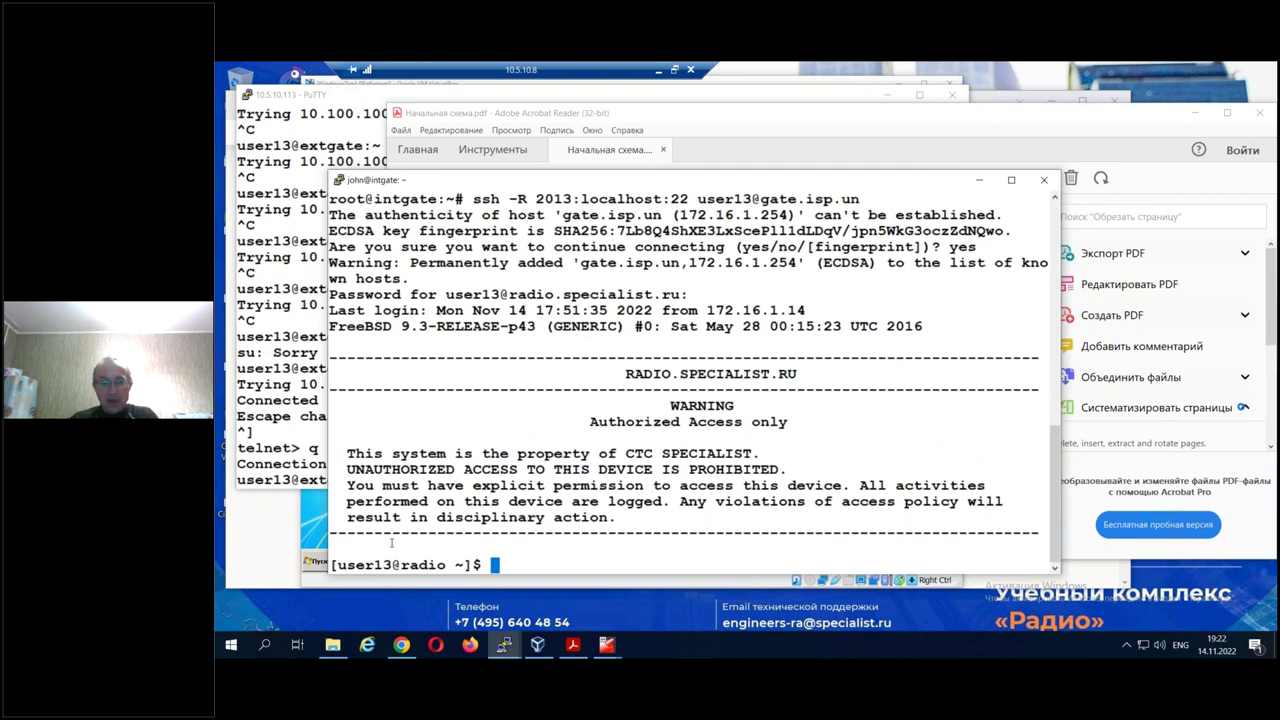
left_click_drag(348, 566, 444, 566)
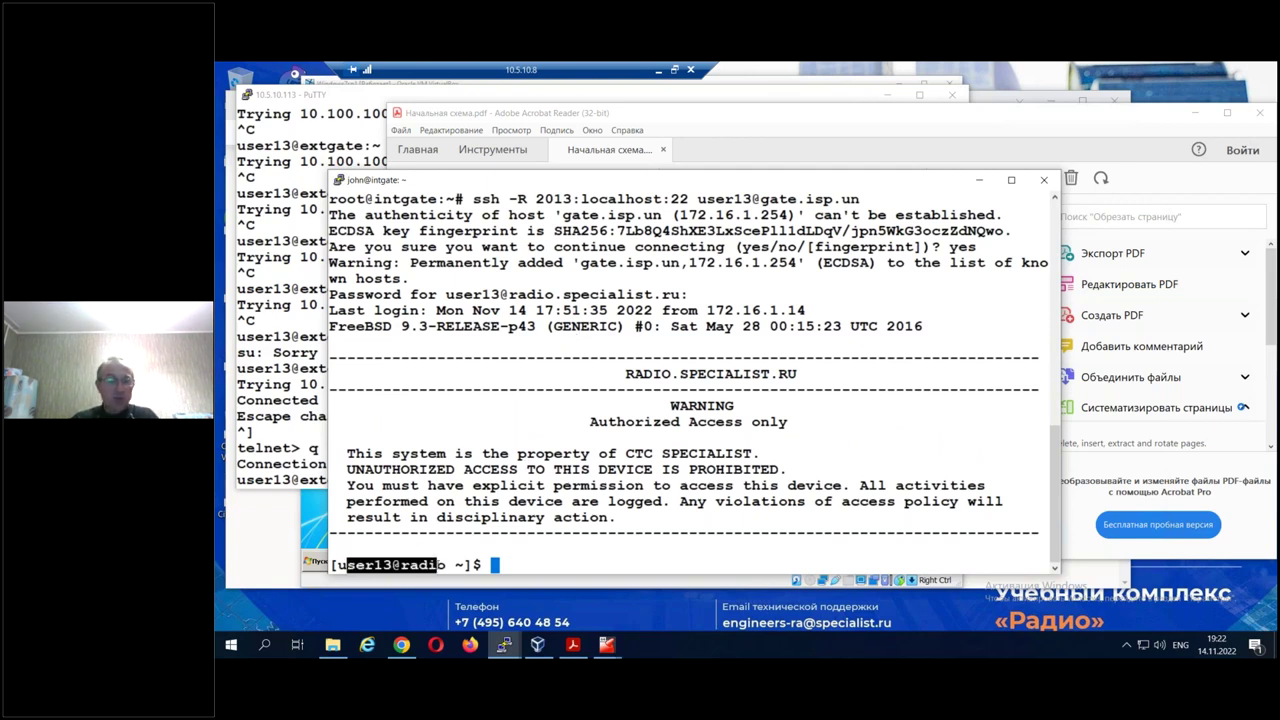
Open a new PuTTY session to gate.isp.un on port 2013
right_click(508, 648)
left_click(500, 571)
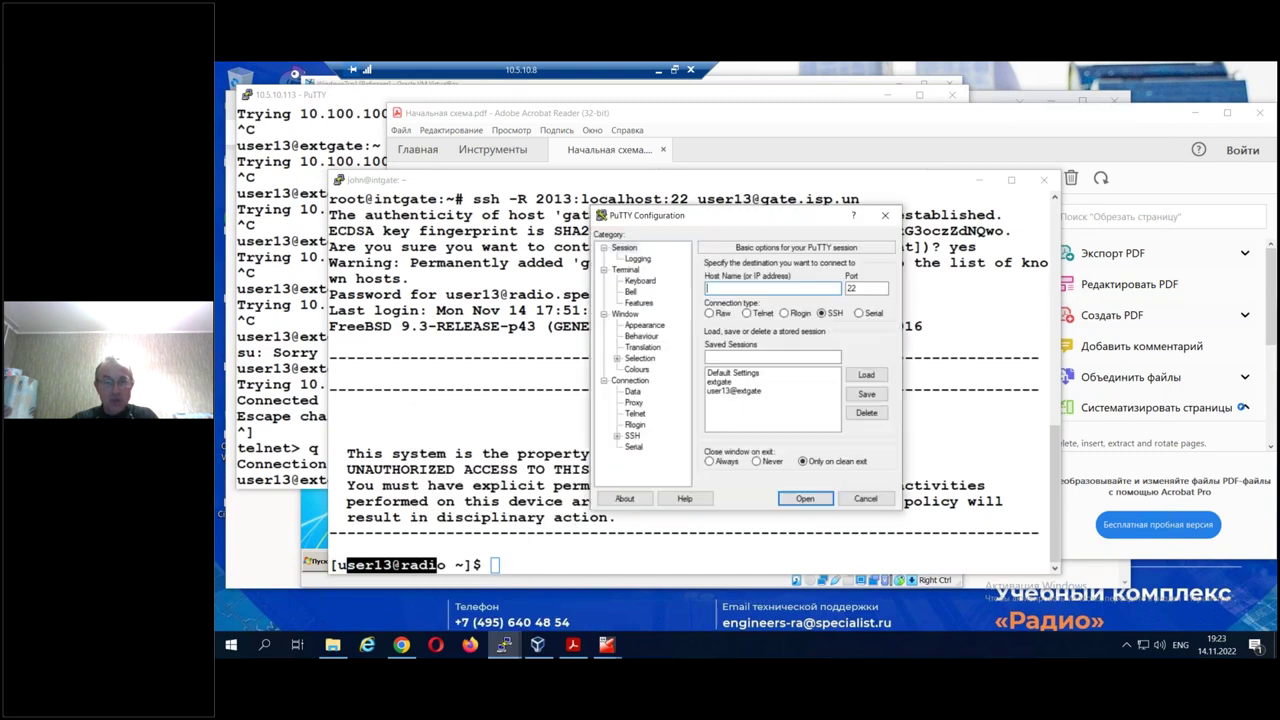
left_click_drag(733, 213, 486, 239)
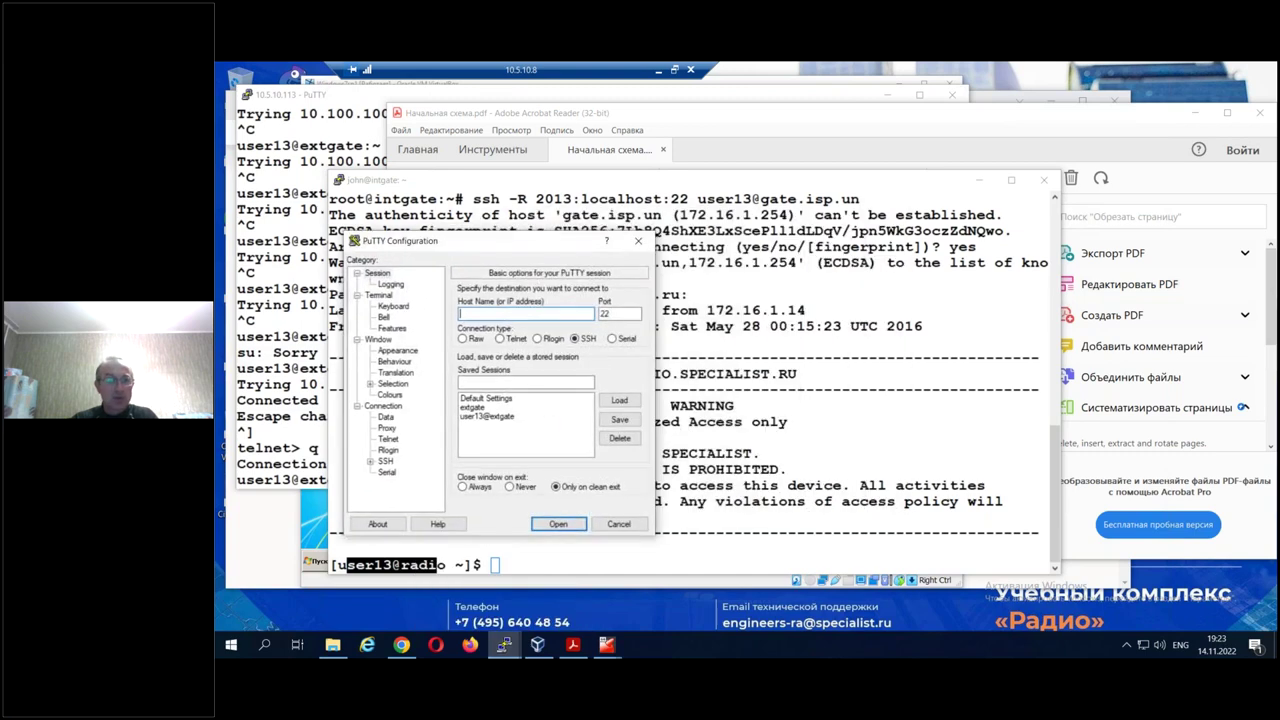
type("gate.isp.")
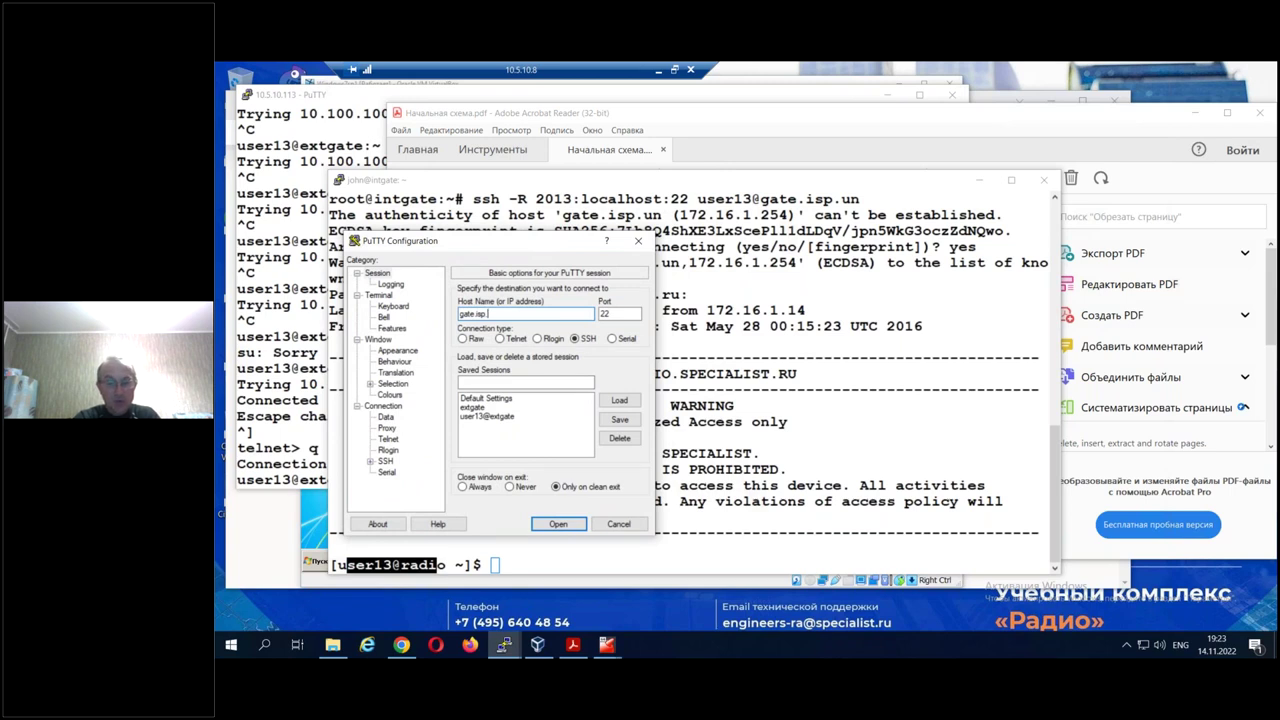
type("un")
key("Tab")
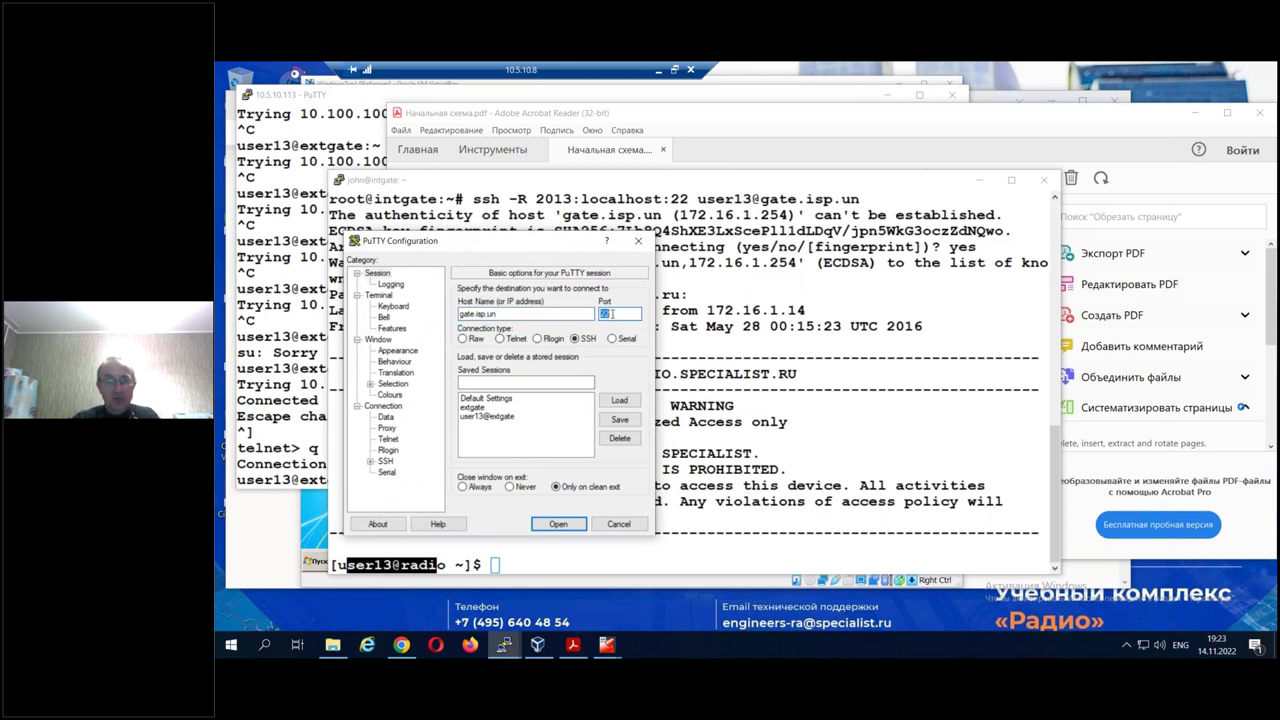
type("2013")
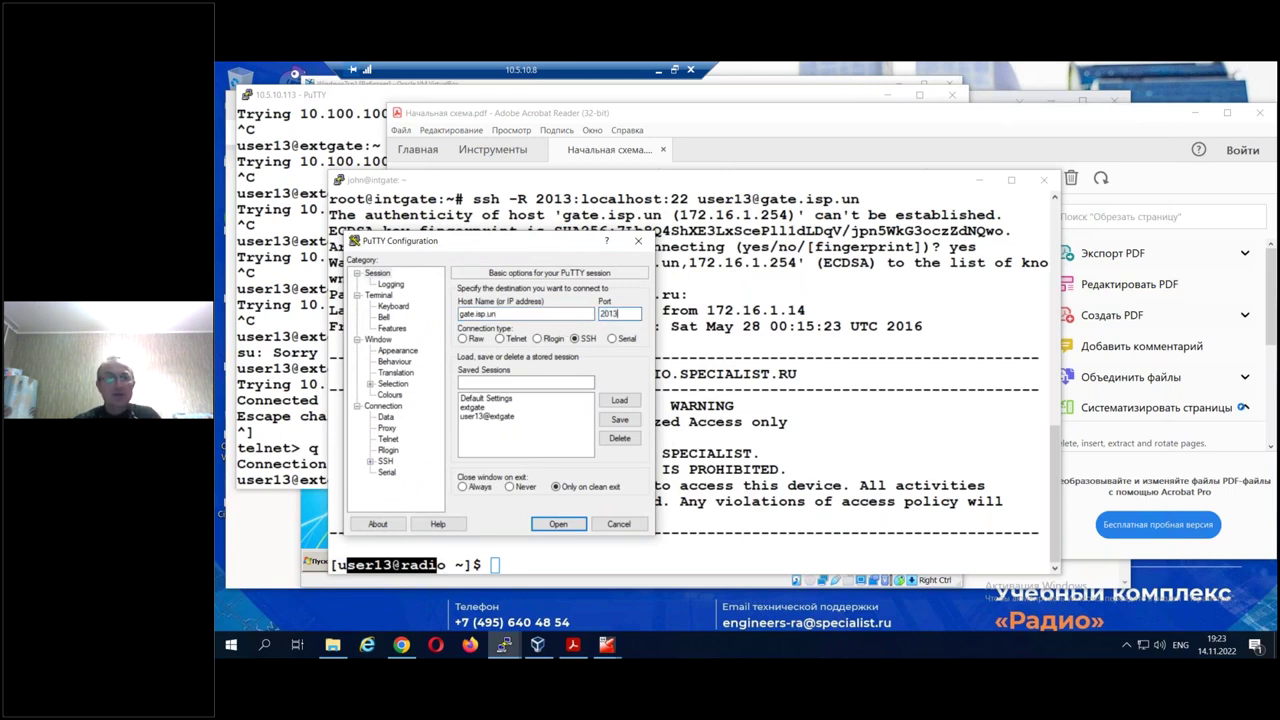
left_click(558, 524)
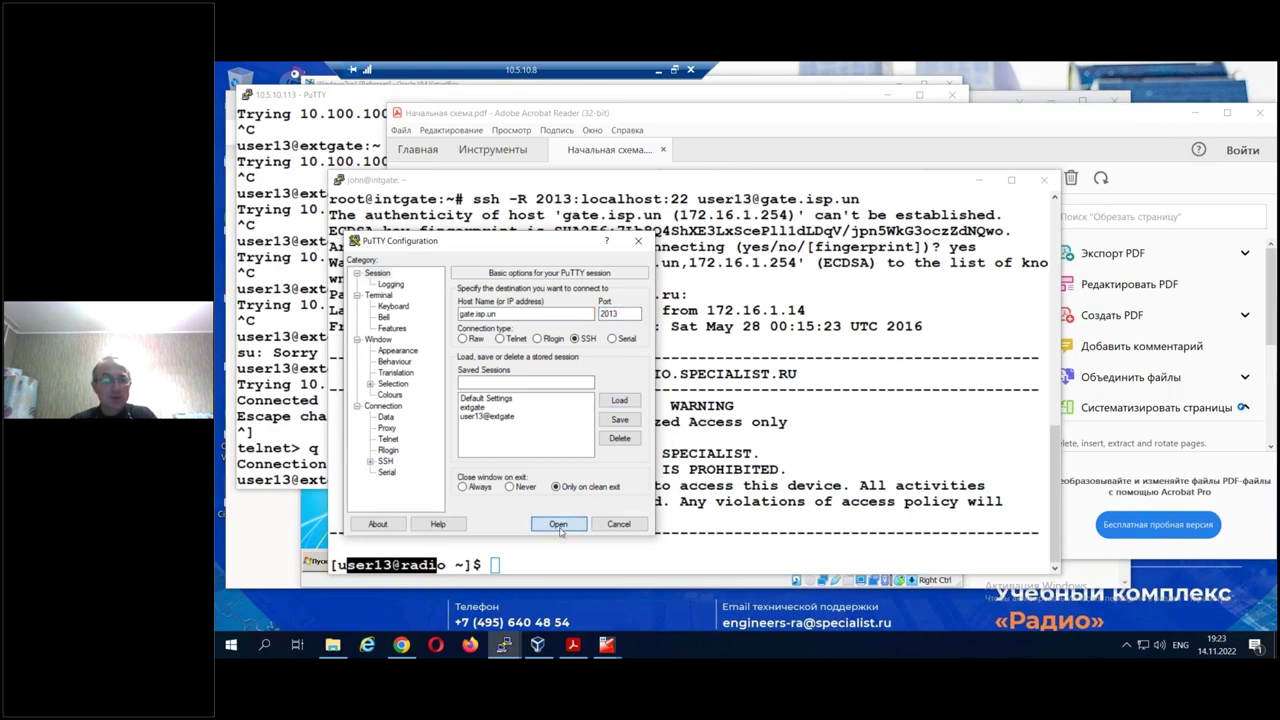
Accept the host key, log in to intgate through the tunnel, then close that session
left_click(672, 444)
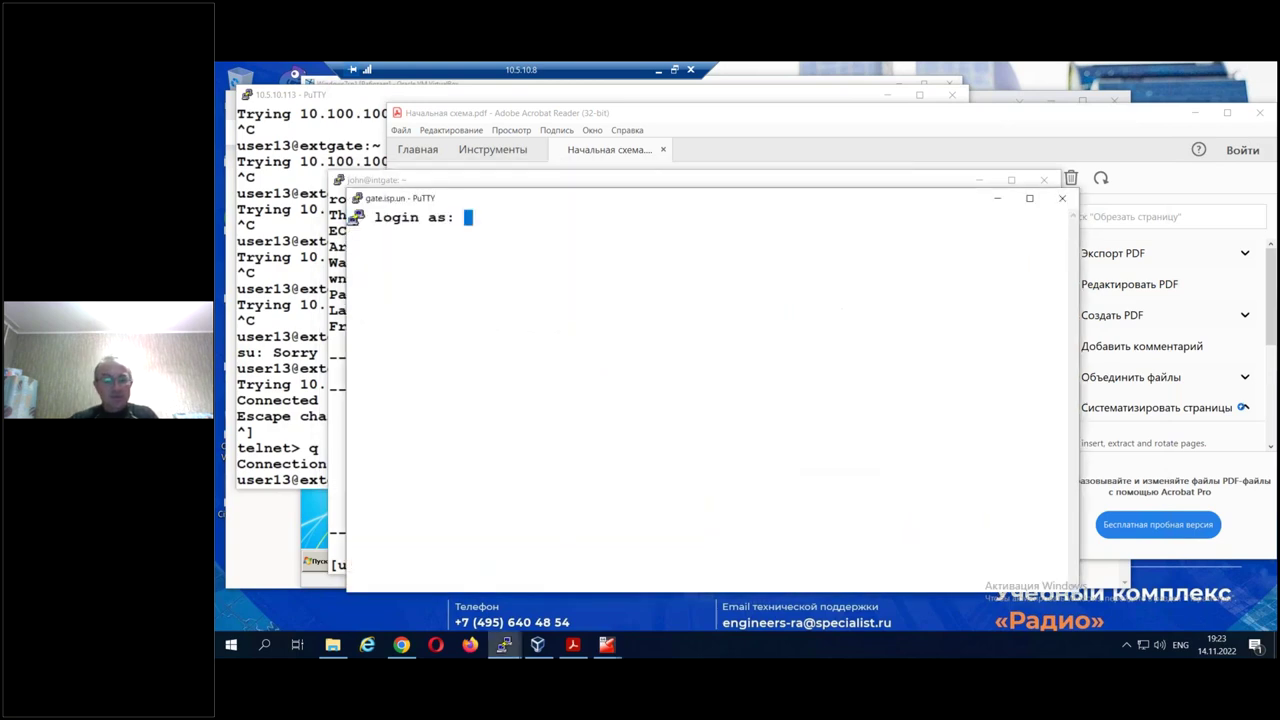
type("john")
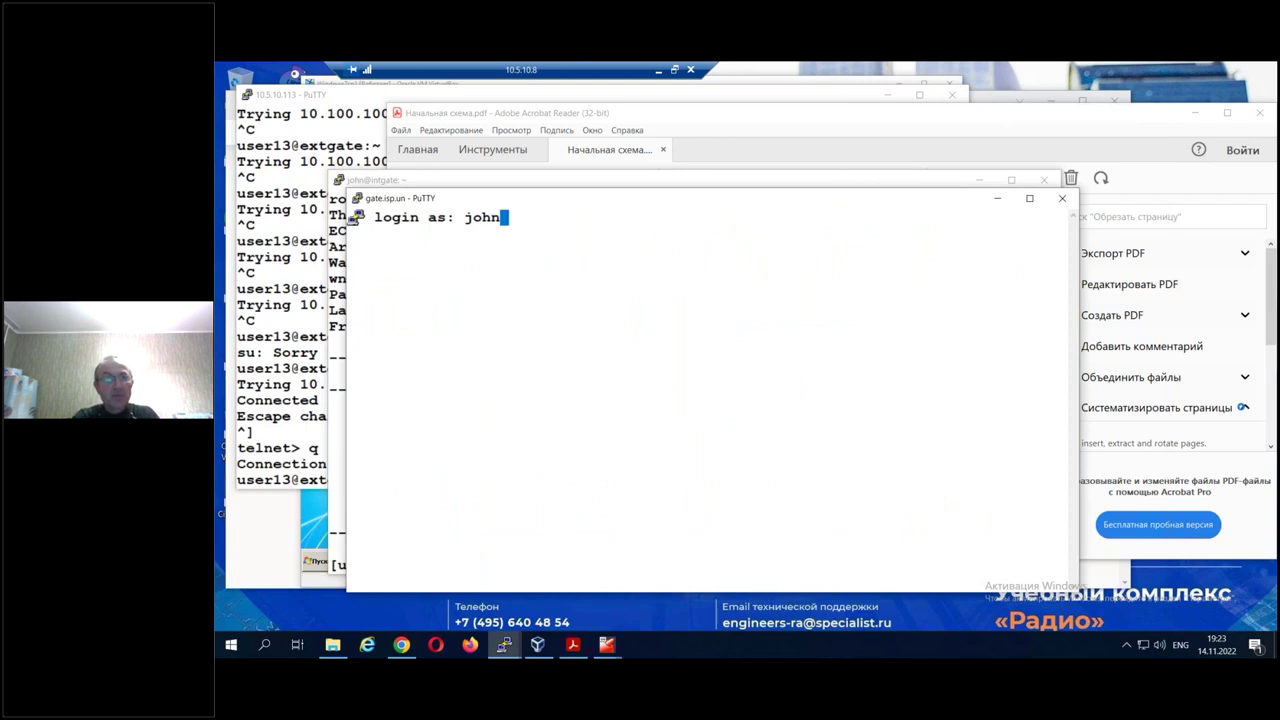
key("Return")
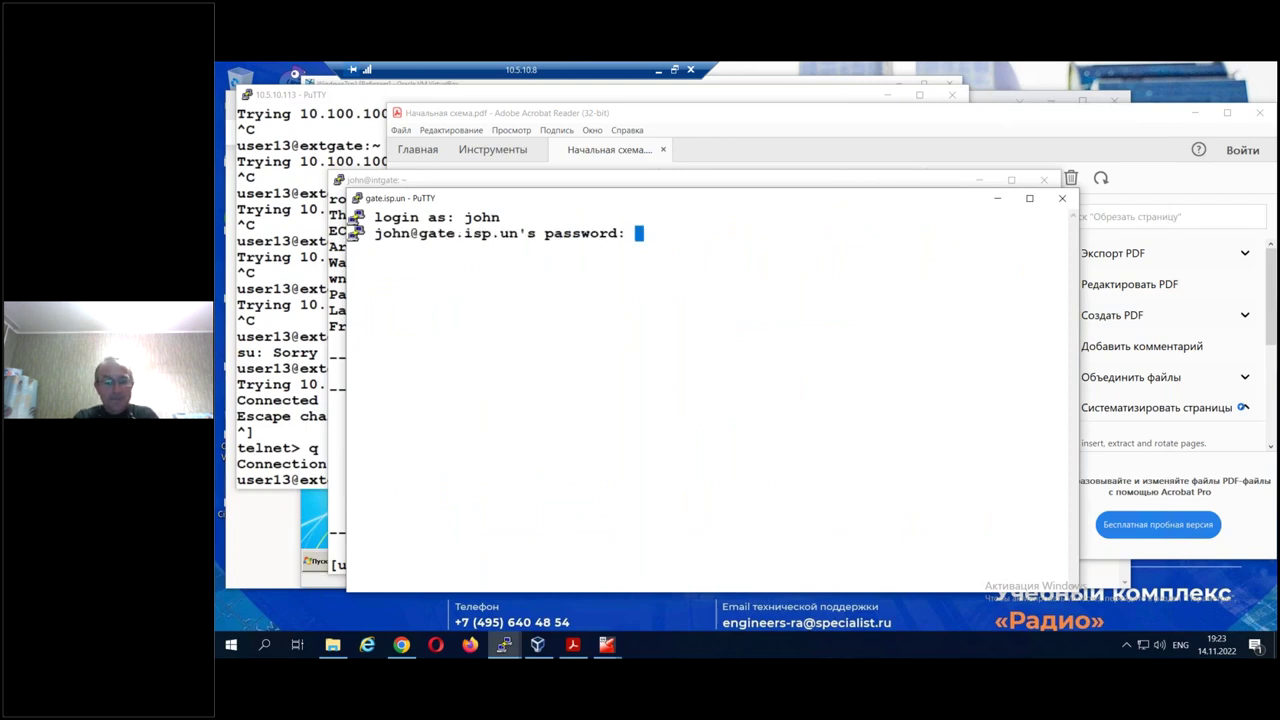
key("Return")
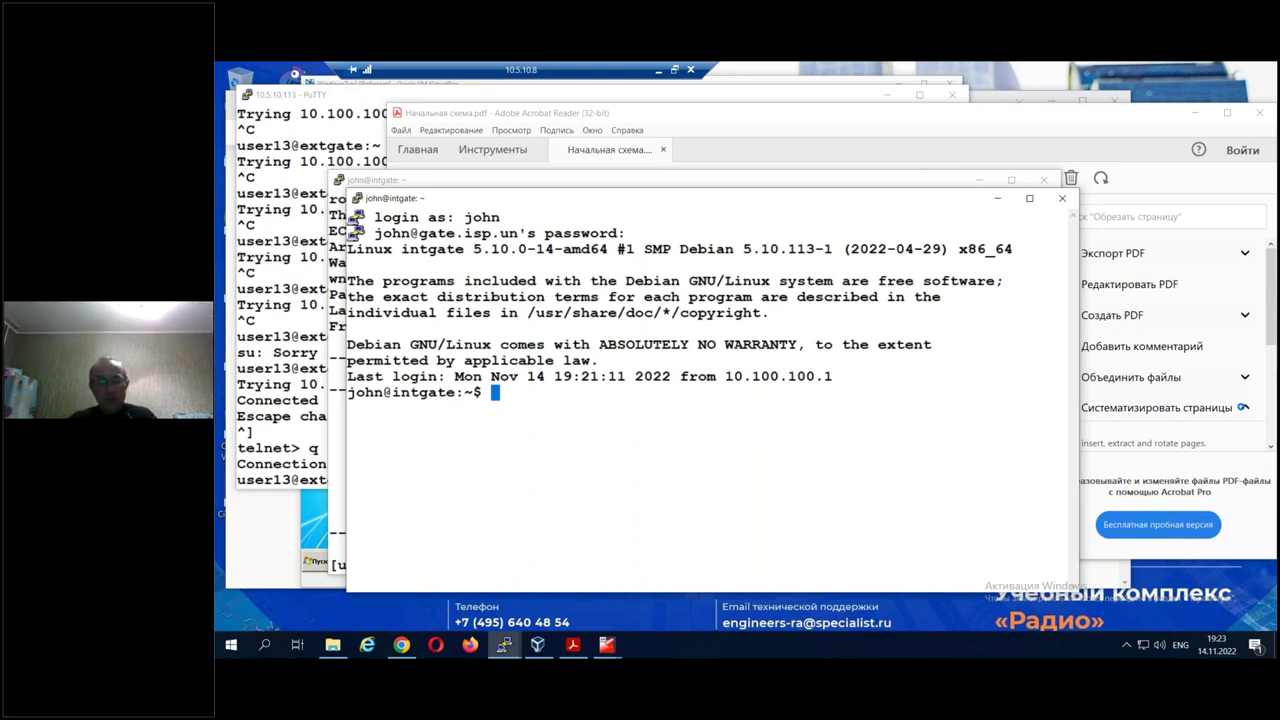
key("ctrl+d")
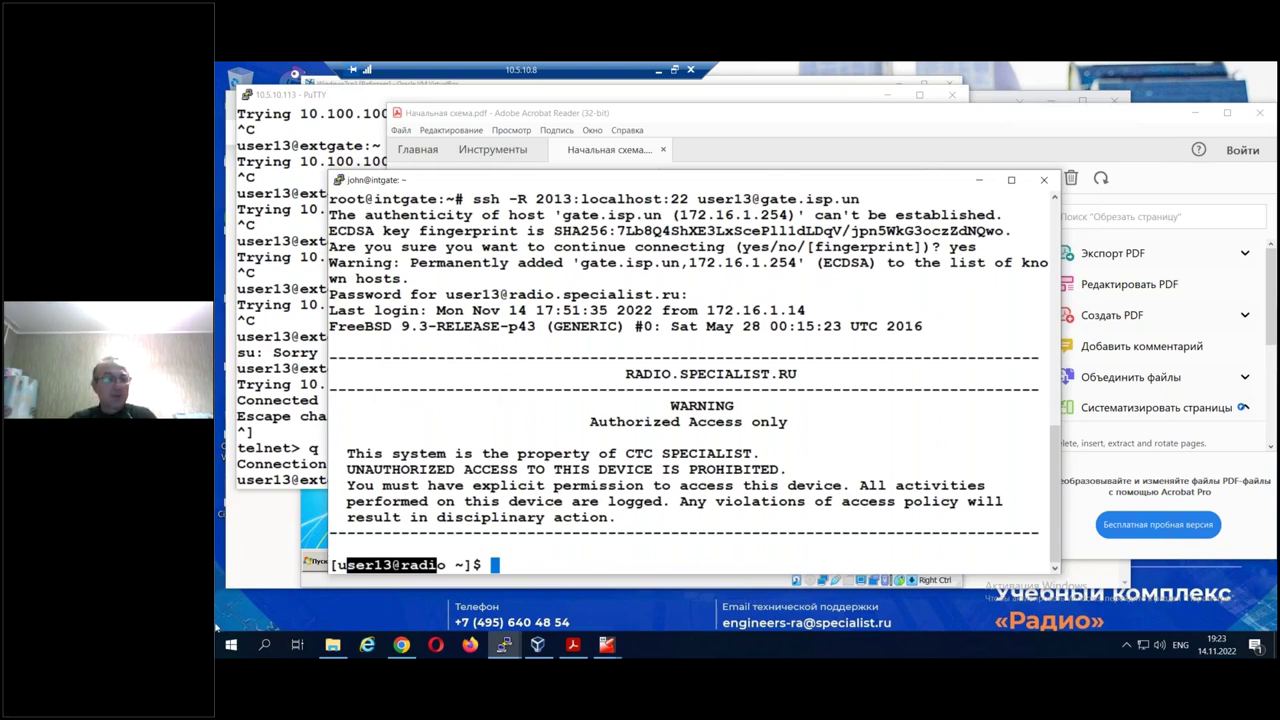
Log out of the radio.specialist.ru session from the intgate root terminal
left_click(285, 419)
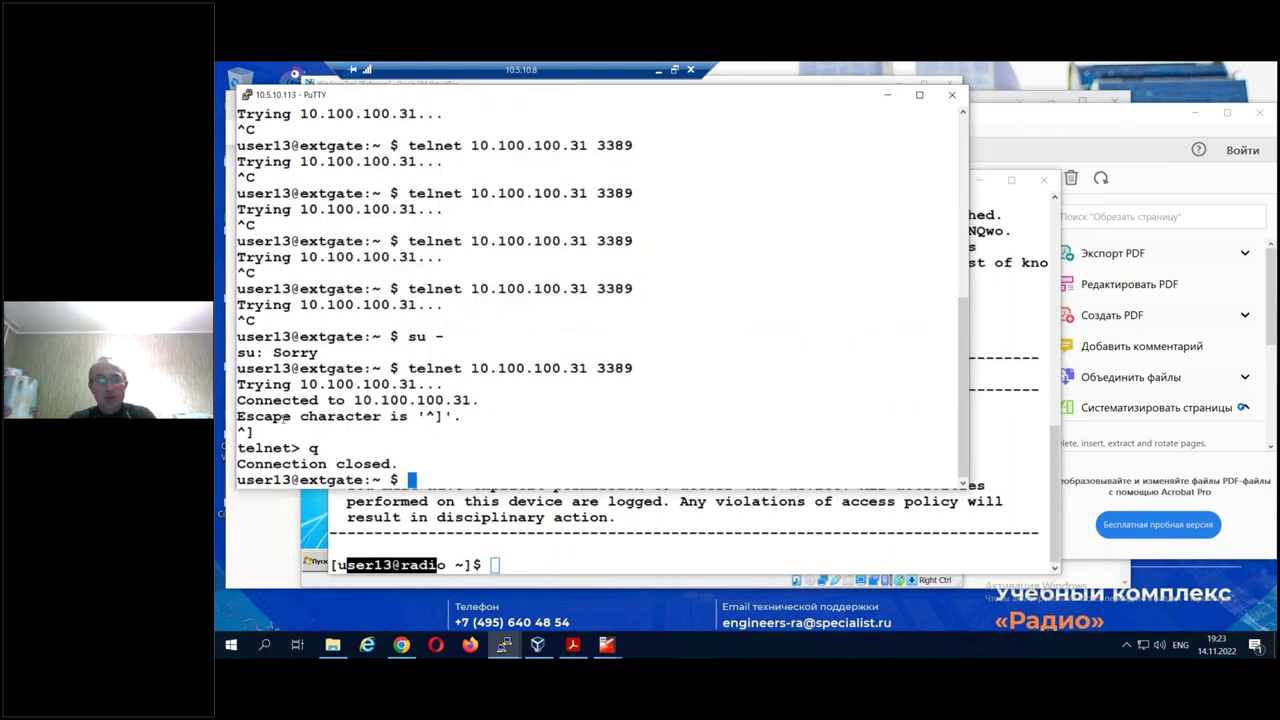
left_click(518, 537)
key("ctrl+d")
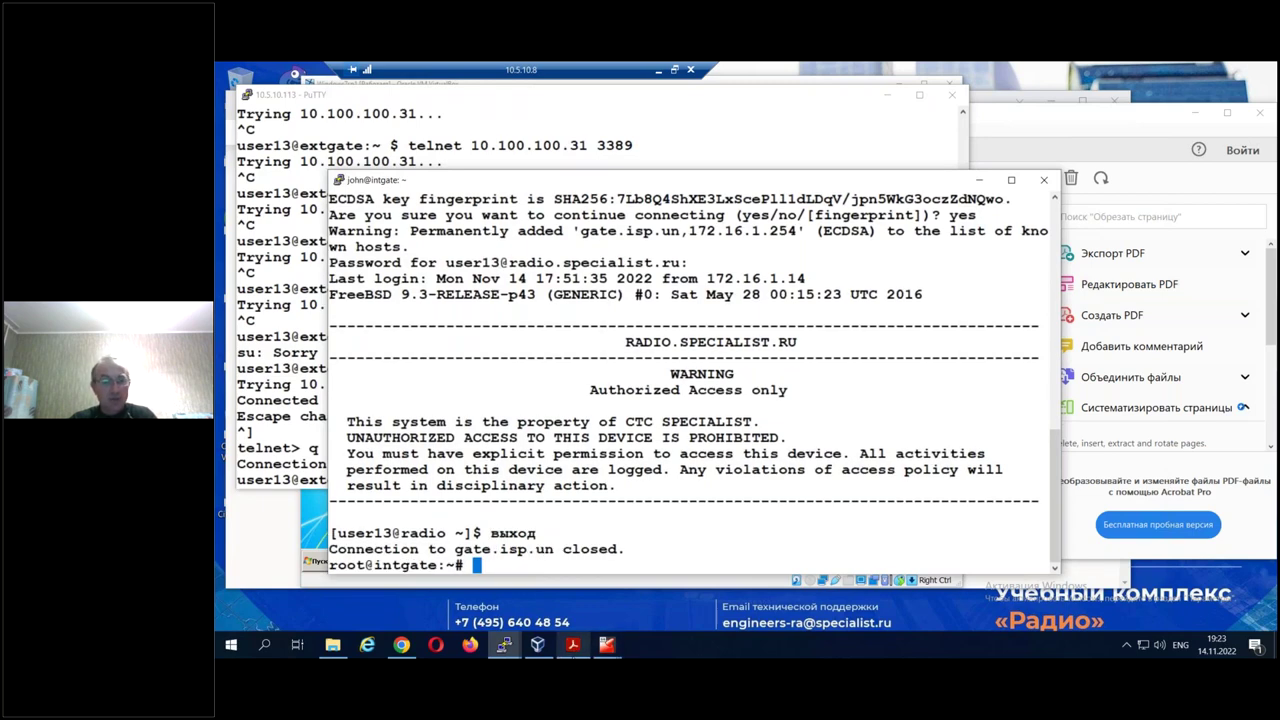
Show the network diagram, mark the DNS + DHCP and Internal gate boxes, then clear the markings
left_click(573, 645)
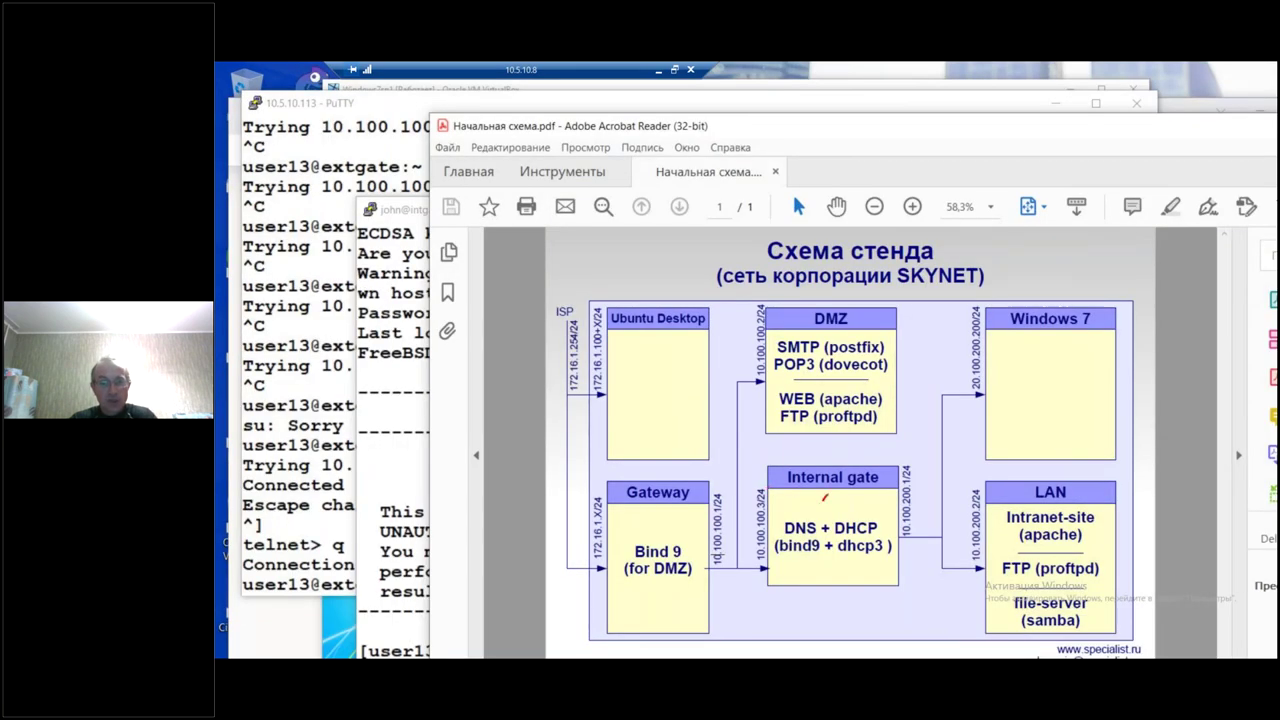
left_click_drag(727, 406, 743, 392)
mouse_move(378, 374)
left_mouse_down()
mouse_move(478, 420)
mouse_move(477, 442)
mouse_move(763, 436)
left_mouse_up()
mouse_move(773, 434)
left_mouse_down()
mouse_move(795, 462)
mouse_move(440, 160)
mouse_move(432, 125)
mouse_move(382, 200)
mouse_move(420, 122)
mouse_move(416, 230)
mouse_move(490, 262)
left_mouse_up()
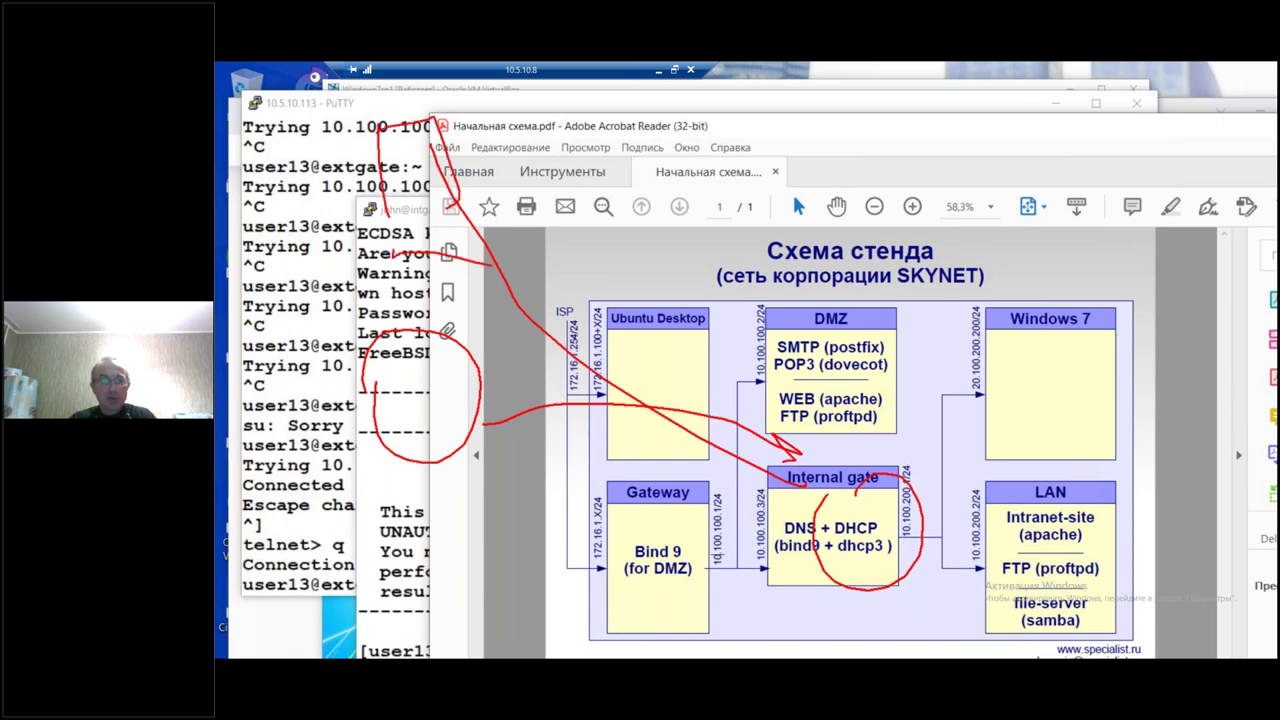
key("Escape")
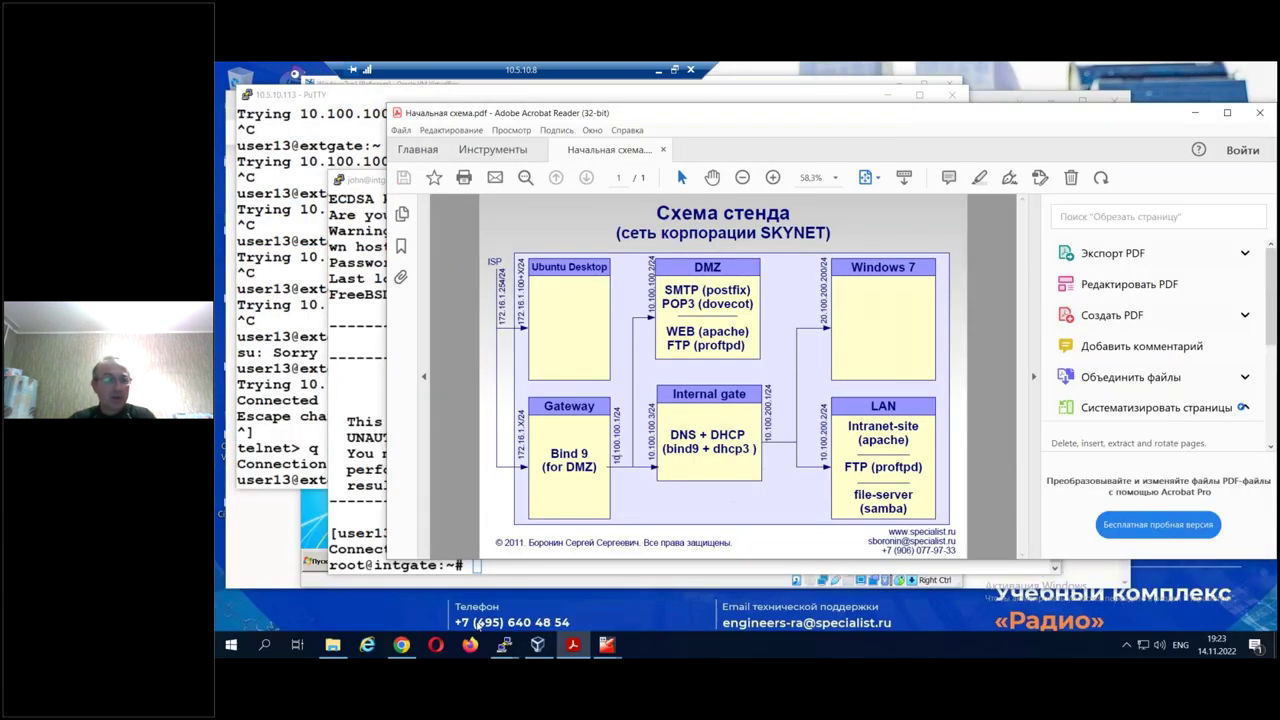
Open the Systemd units page from the course plan in a new browser tab
left_click(401, 645)
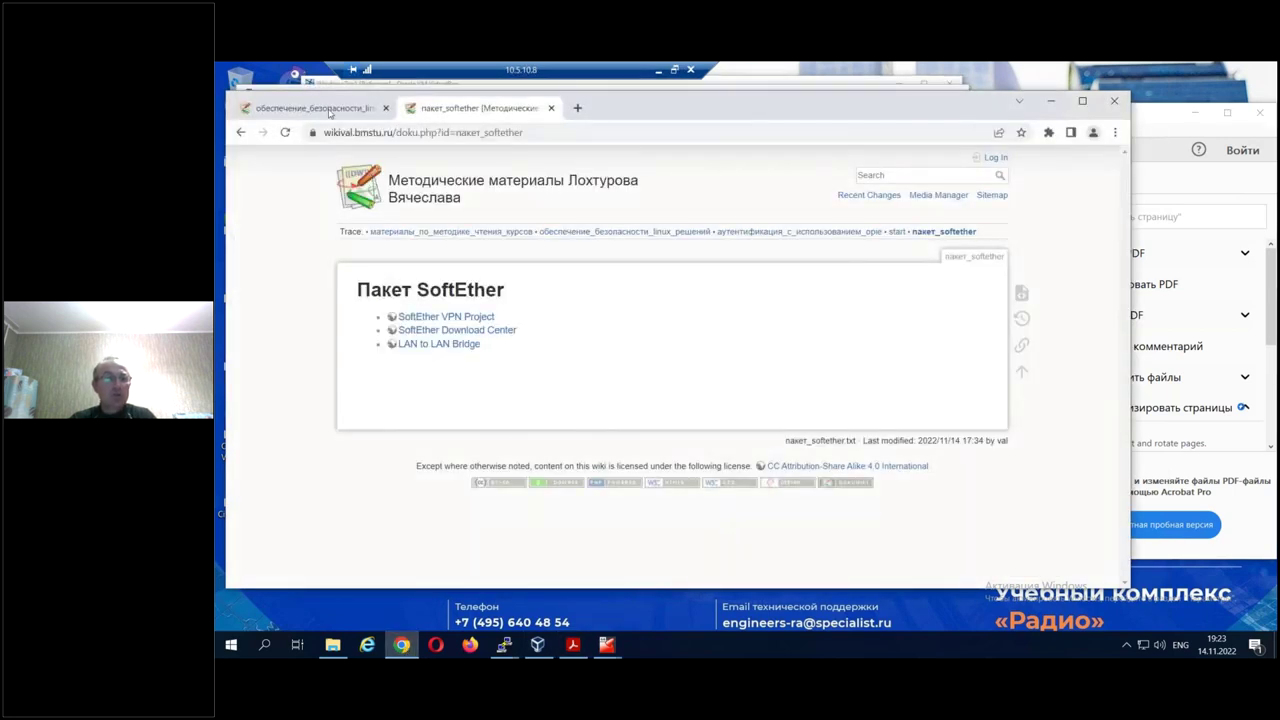
left_click(330, 110)
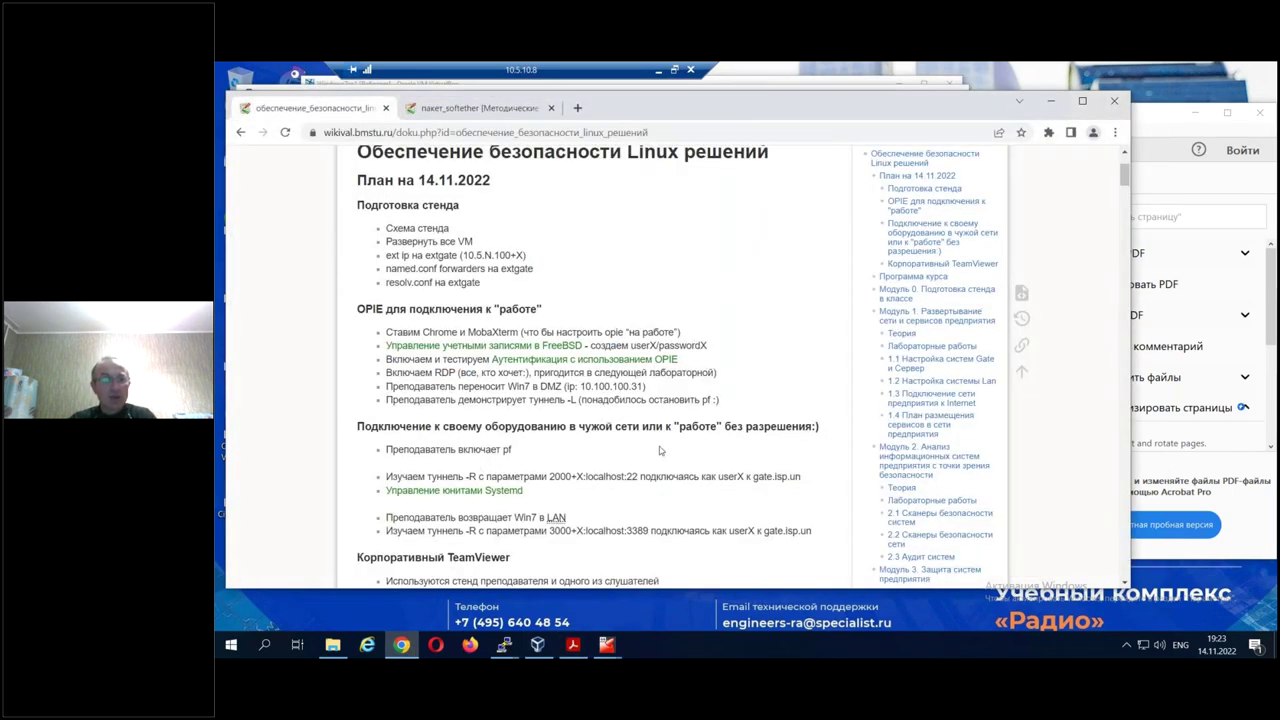
right_click(466, 491)
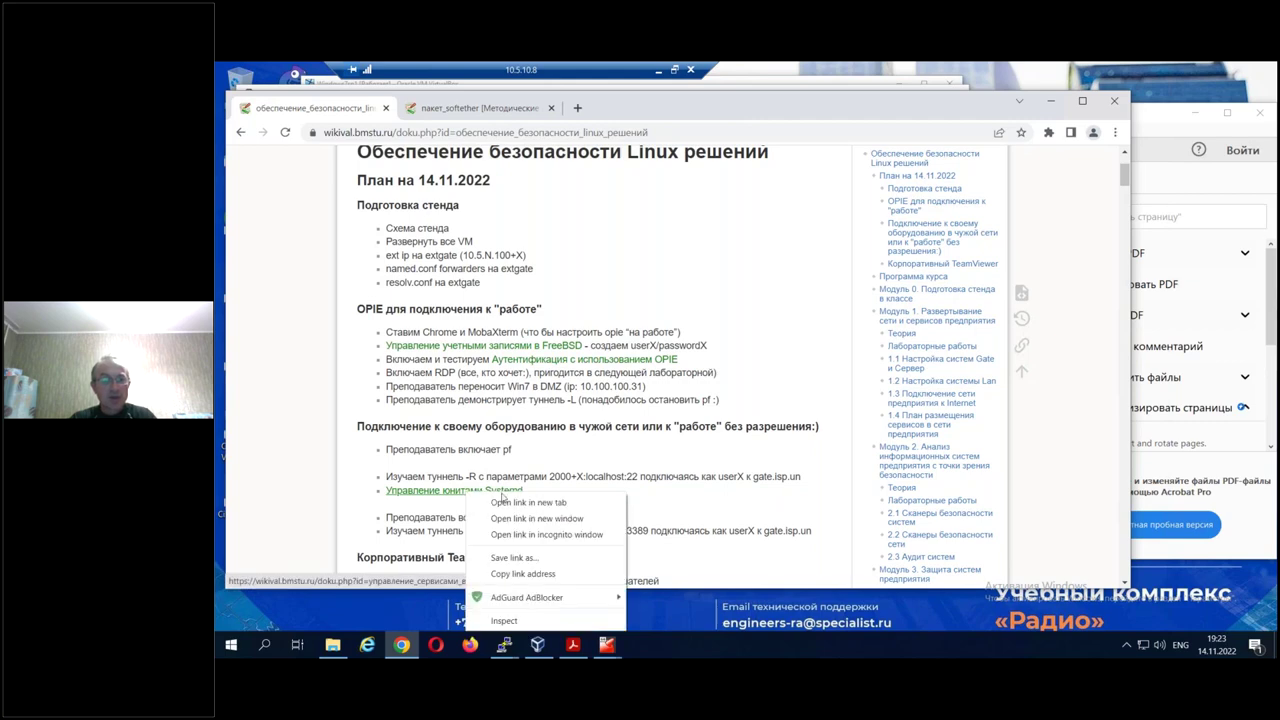
left_click(505, 502)
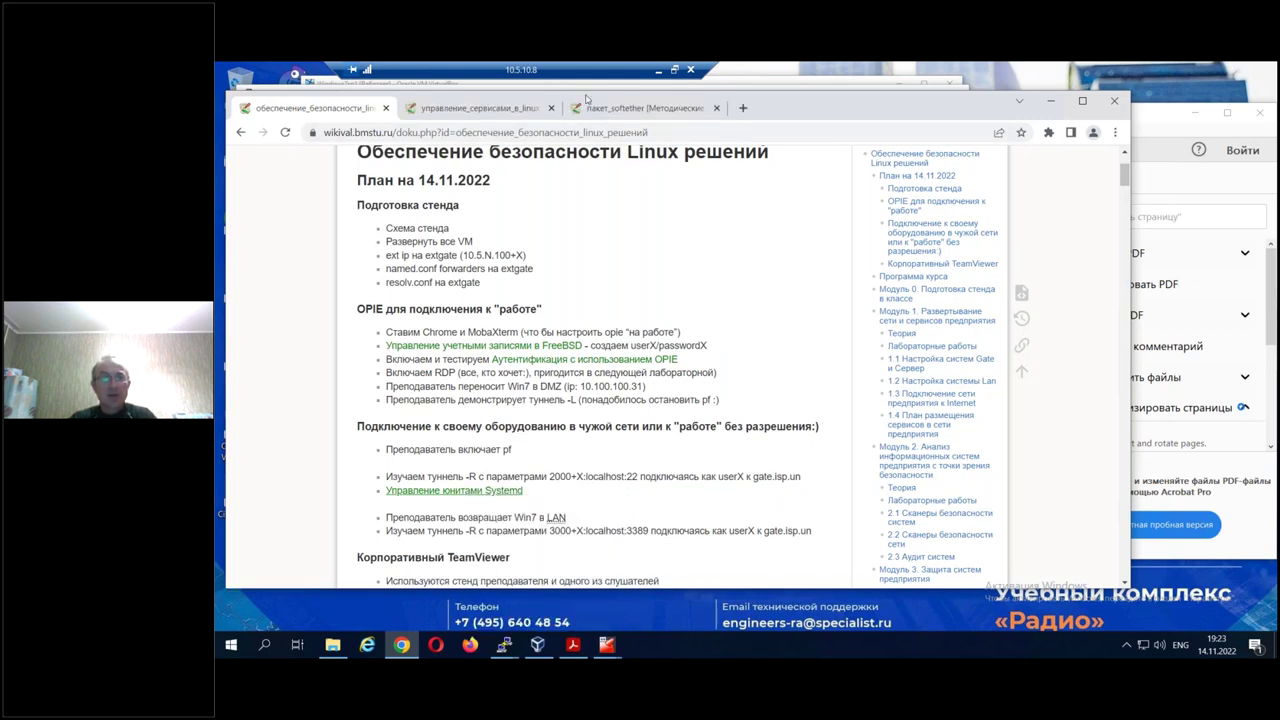
Close the SoftEther tab, select the sshvpn.service file path, and return to intgate
left_click(627, 106)
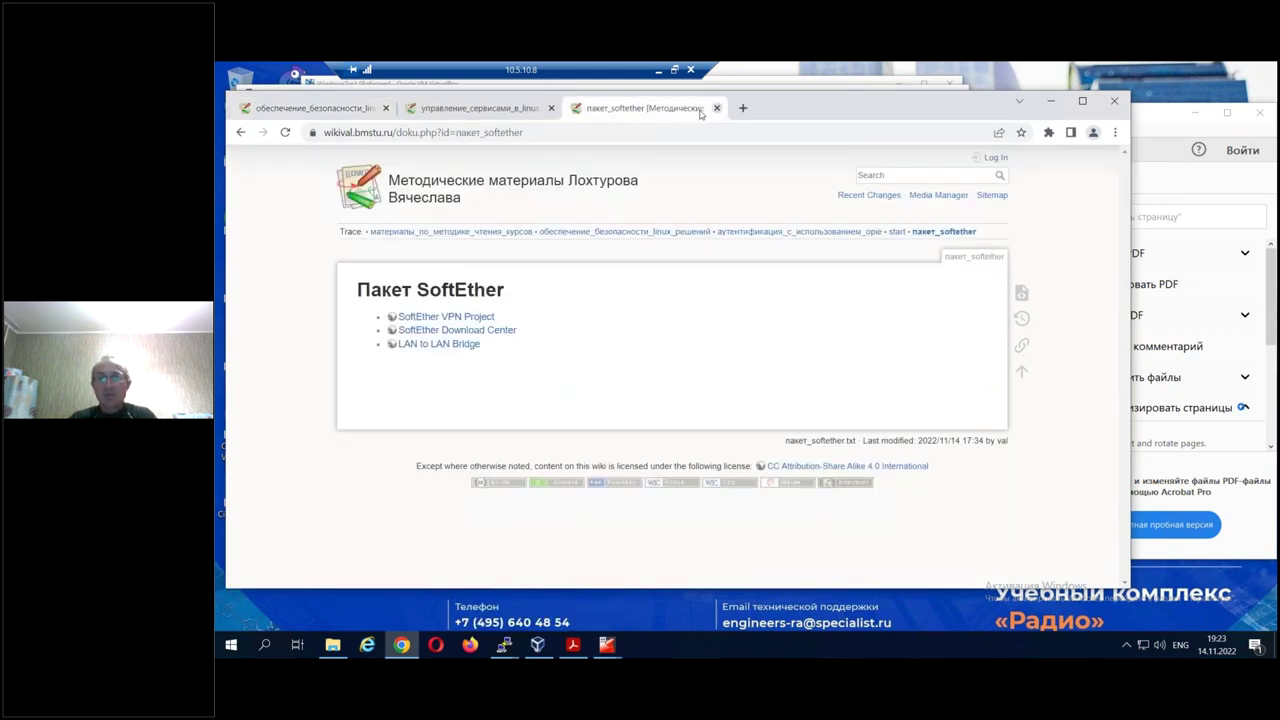
left_click(716, 107)
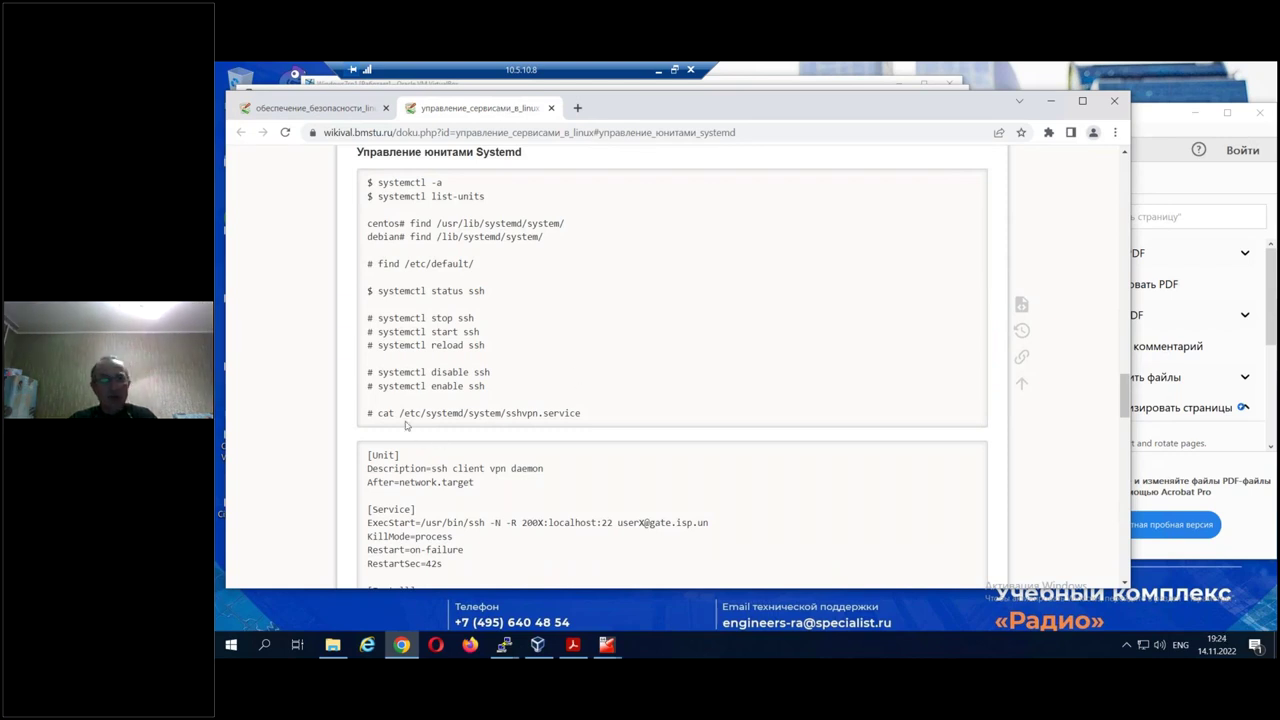
left_click_drag(399, 412, 614, 414)
key("ctrl+c")
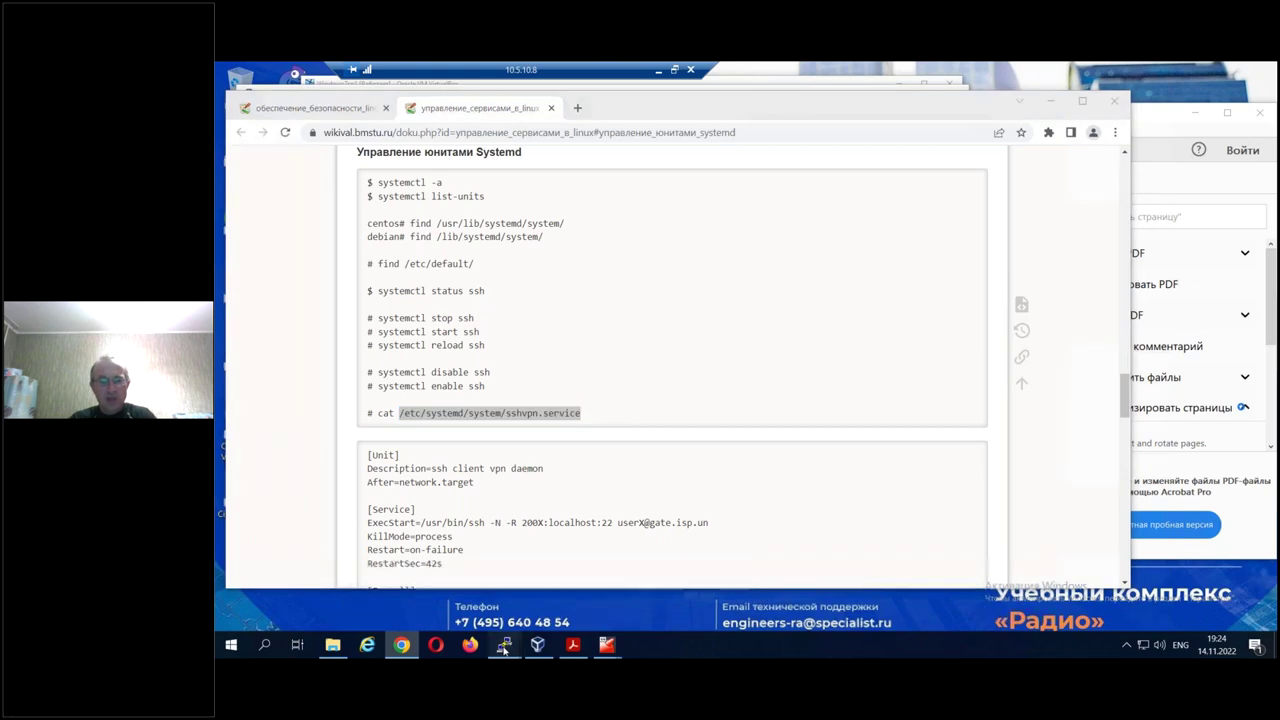
mouse_move(503, 645)
left_click(564, 610)
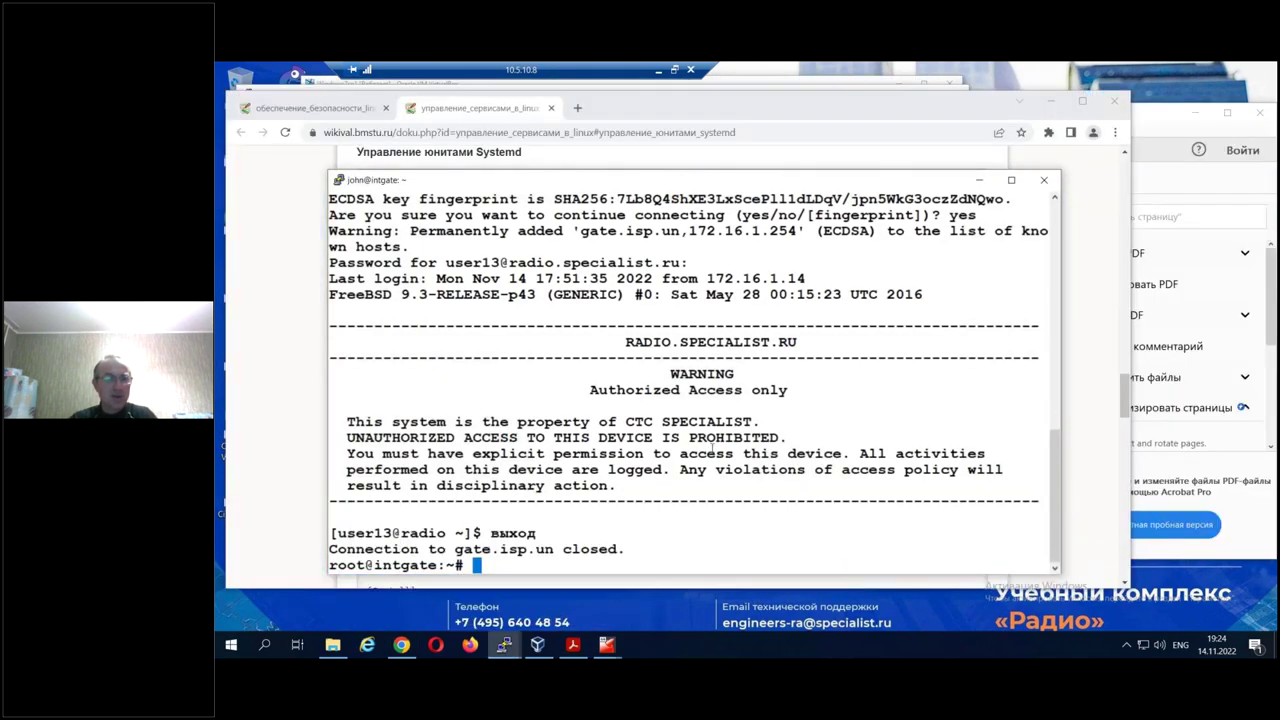
Open /etc/systemd/system/sshvpn.service as a new file in vi
type("vim")
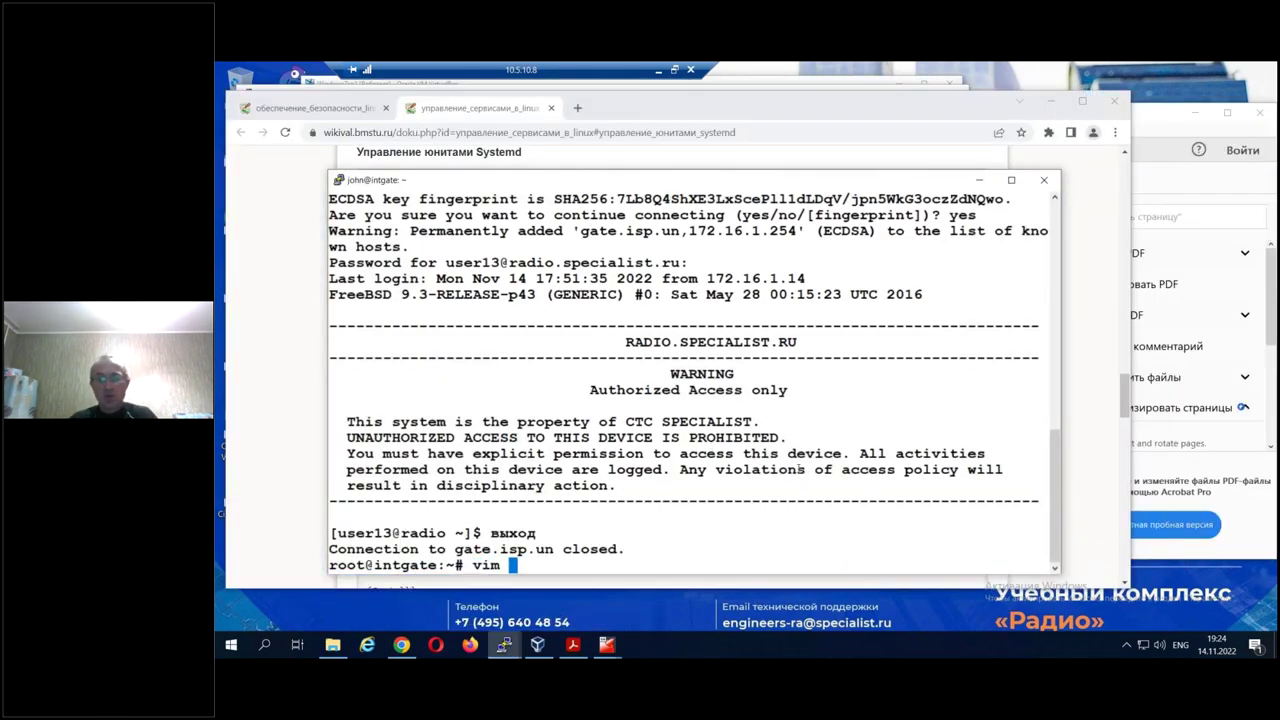
right_click(797, 469)
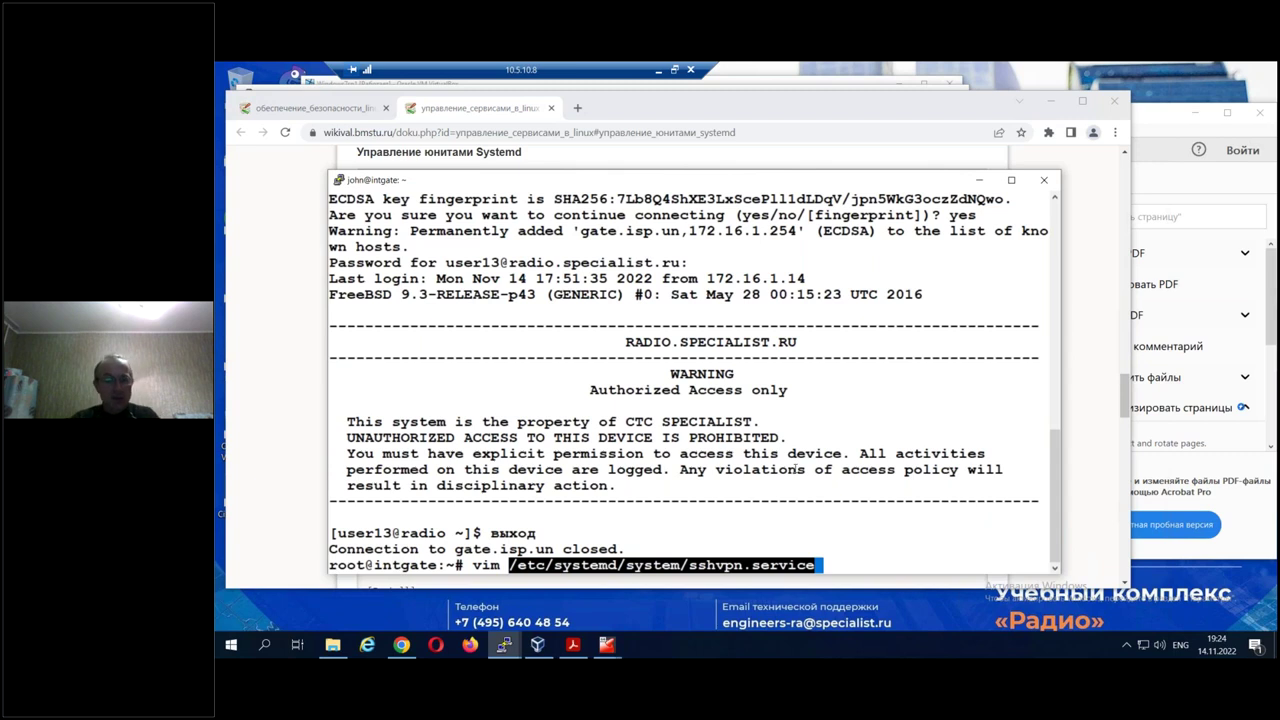
key("Home")
key("Right")
key("Right")
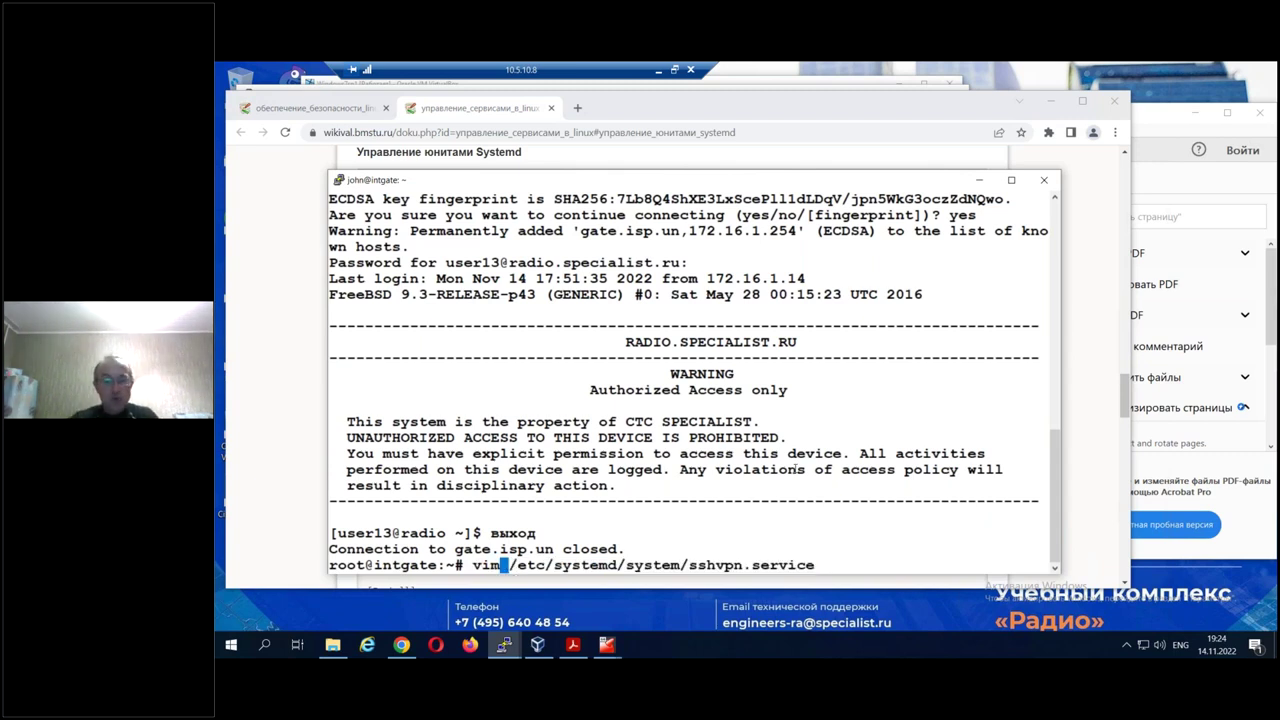
key("Delete")
key("Return")
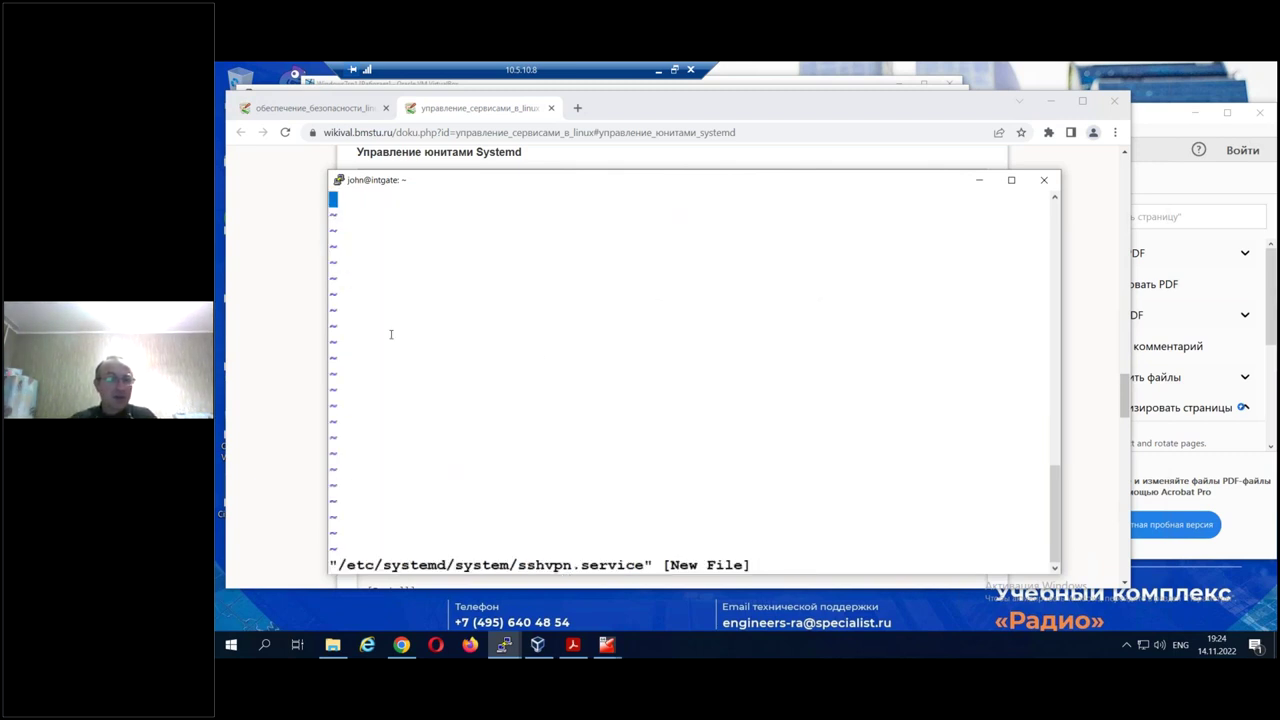
Copy the [Unit] through WantedBy block from the wiki and paste it into vi
left_click(295, 350)
scroll(384, 402, "down", 1)
left_click_drag(367, 385, 522, 547)
key("ctrl+c")
key("alt+Tab")
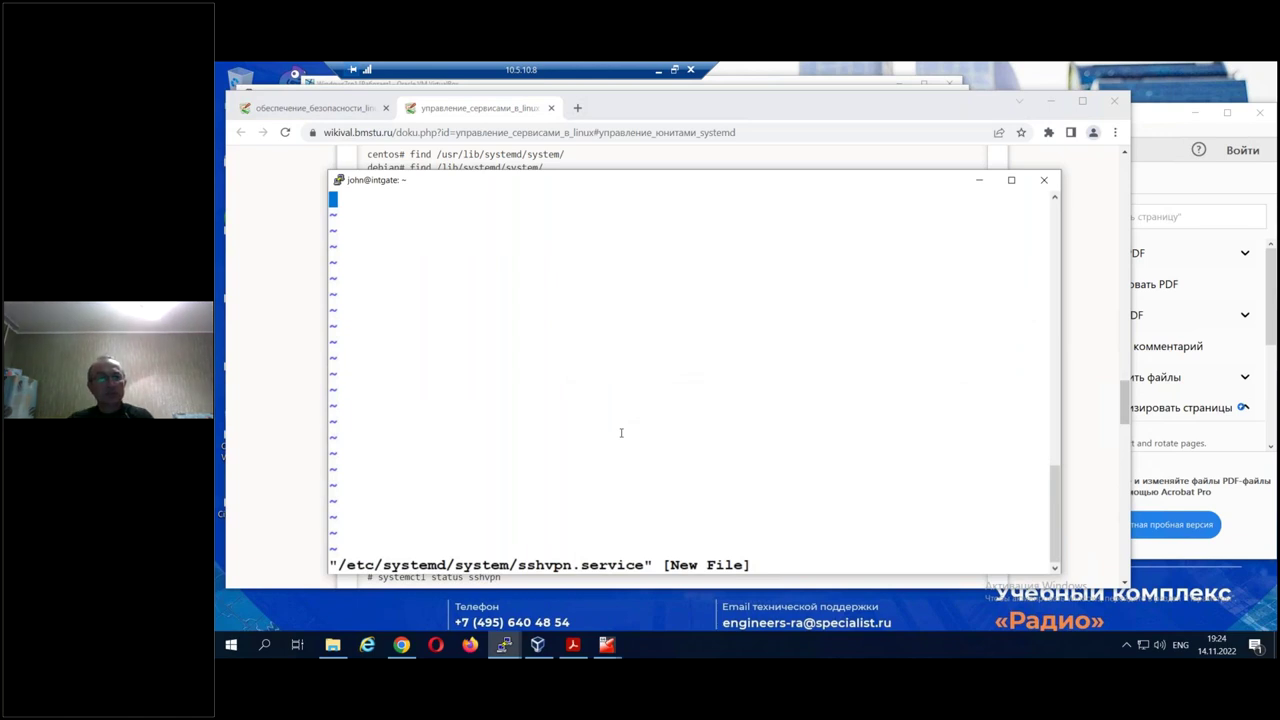
right_click(621, 432)
Remove stray lines and change the ExecStart remote port placeholder 200X to 2013
key("Return")
key("Up")
key("Up")
key("Up")
key("Up")
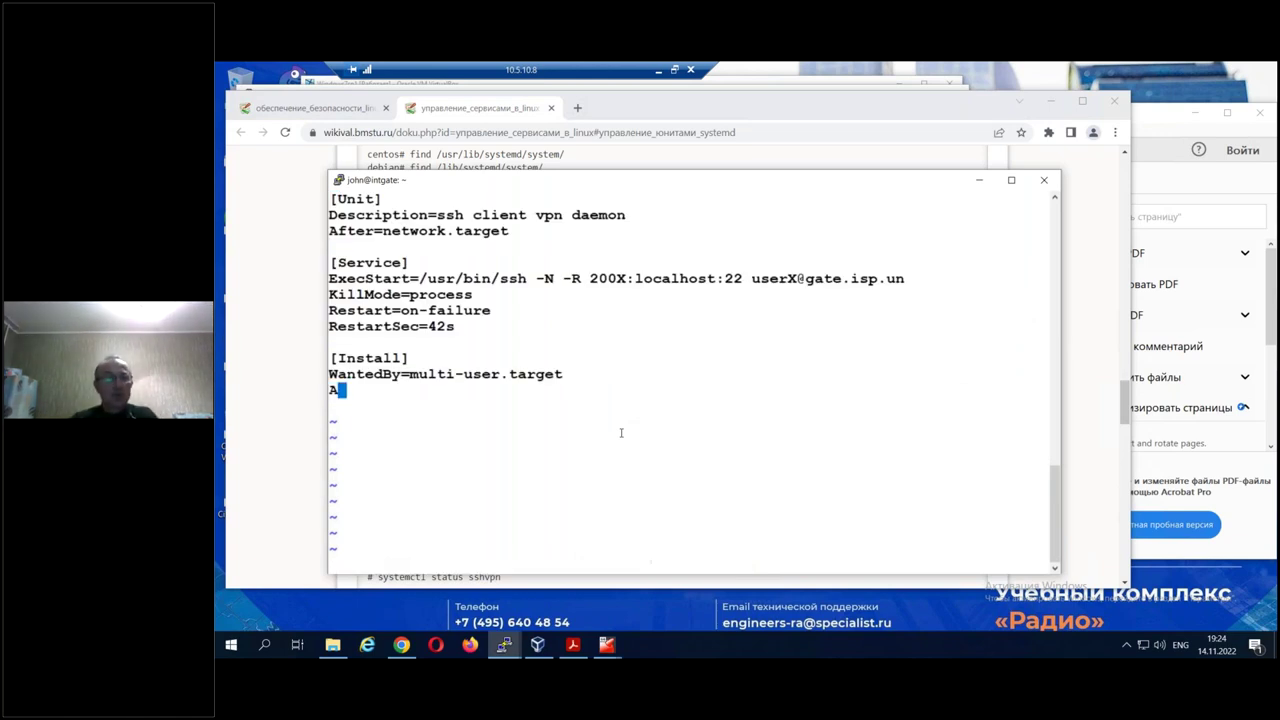
key("Escape")
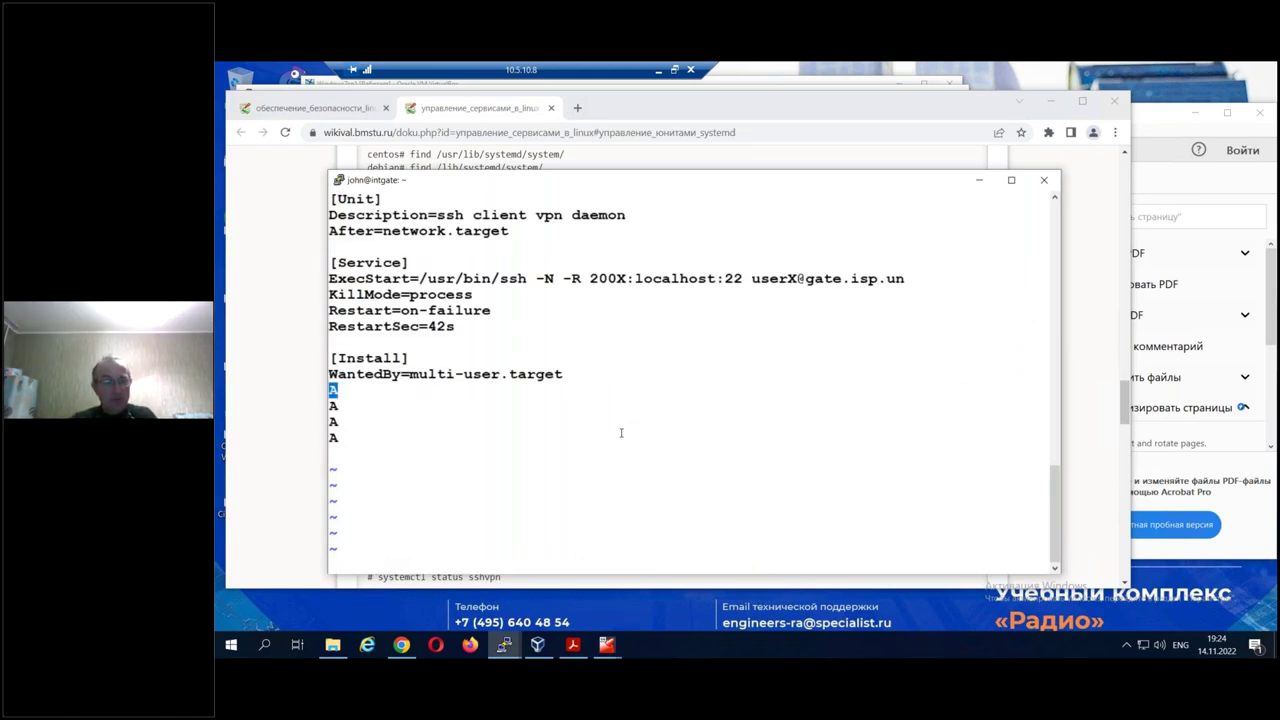
key("Up")
key("Up")
key("Up")
key("Up")
key("Up")
key("Up")
key("Up")
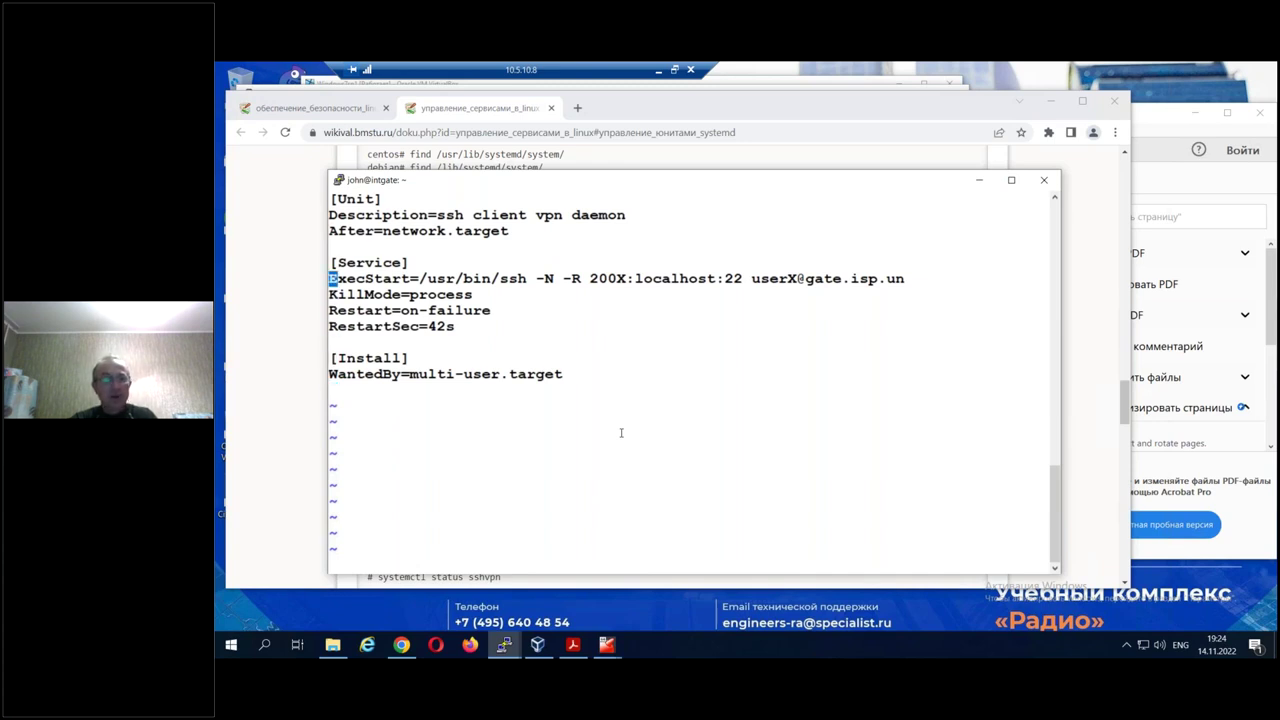
key("Right")
key("Right")
key("Right")
key("Right")
key("Right")
key("Right")
key("Right")
key("Right")
key("Right")
key("Right")
key("Right")
key("Right")
key("Right")
key("Right")
key("Right")
key("Right")
key("Right")
key("Right")
key("Right")
key("Right")
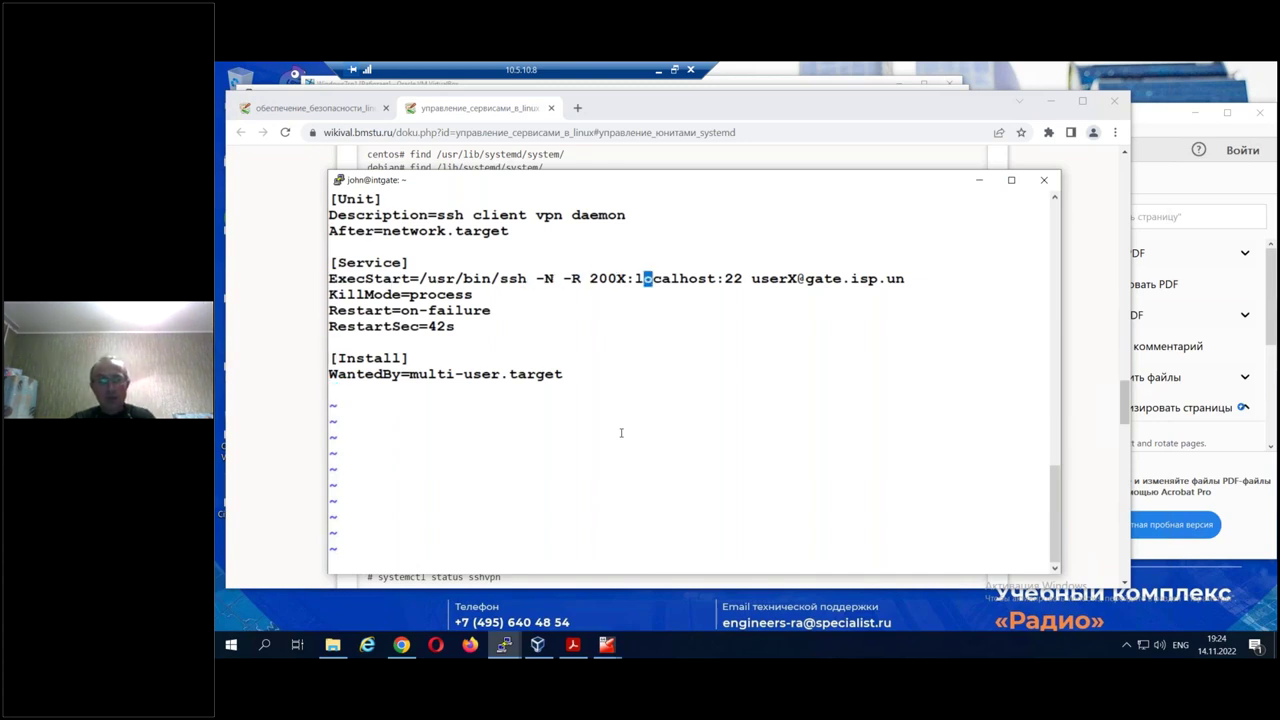
key("Left")
key("Left")
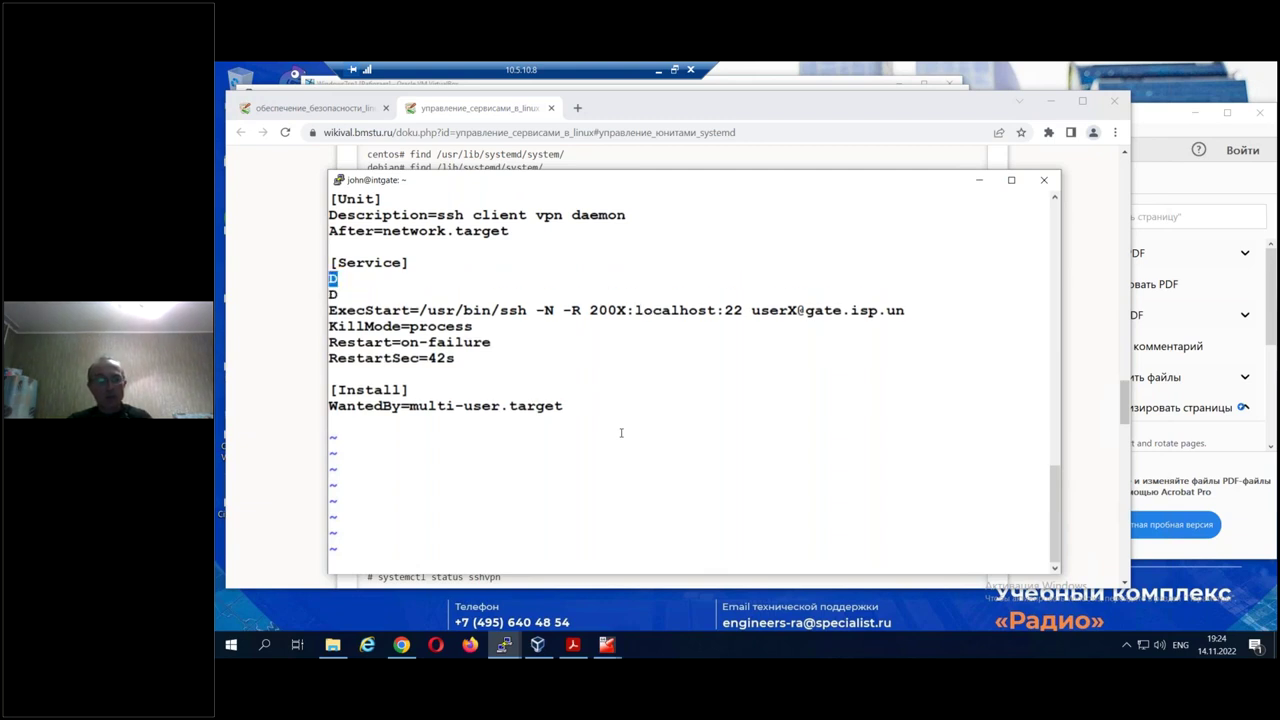
key("d")
key("d")
key("d")
key("d")
key("Right")
key("Right")
key("Right")
key("Right")
key("Right")
key("Right")
key("Right")
key("Right")
key("Right")
key("Right")
key("Right")
key("Right")
key("Right")
key("Right")
key("Right")
key("Right")
key("Right")
key("Right")
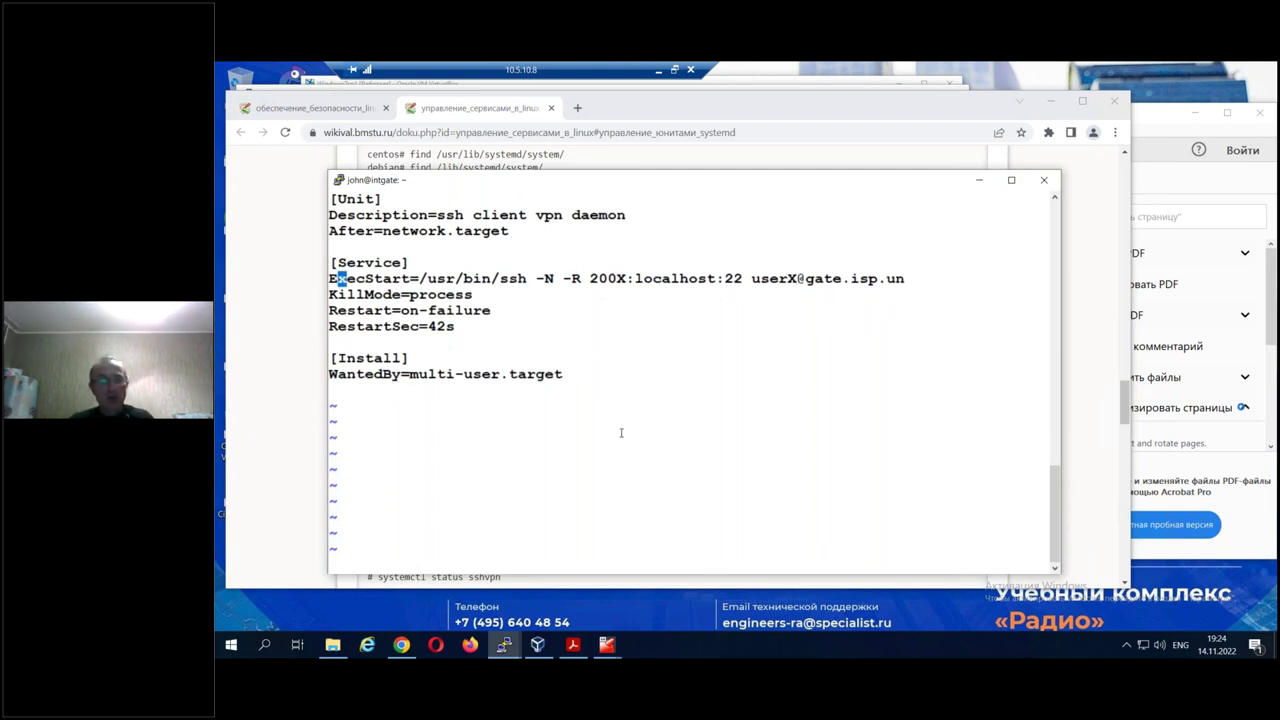
key("Right")
key("Right")
key("Right")
key("Right")
key("Right")
key("Right")
key("Right")
key("Right")
key("Right")
key("Right")
key("Right")
key("Right")
key("Right")
key("Right")
key("Right")
key("X")
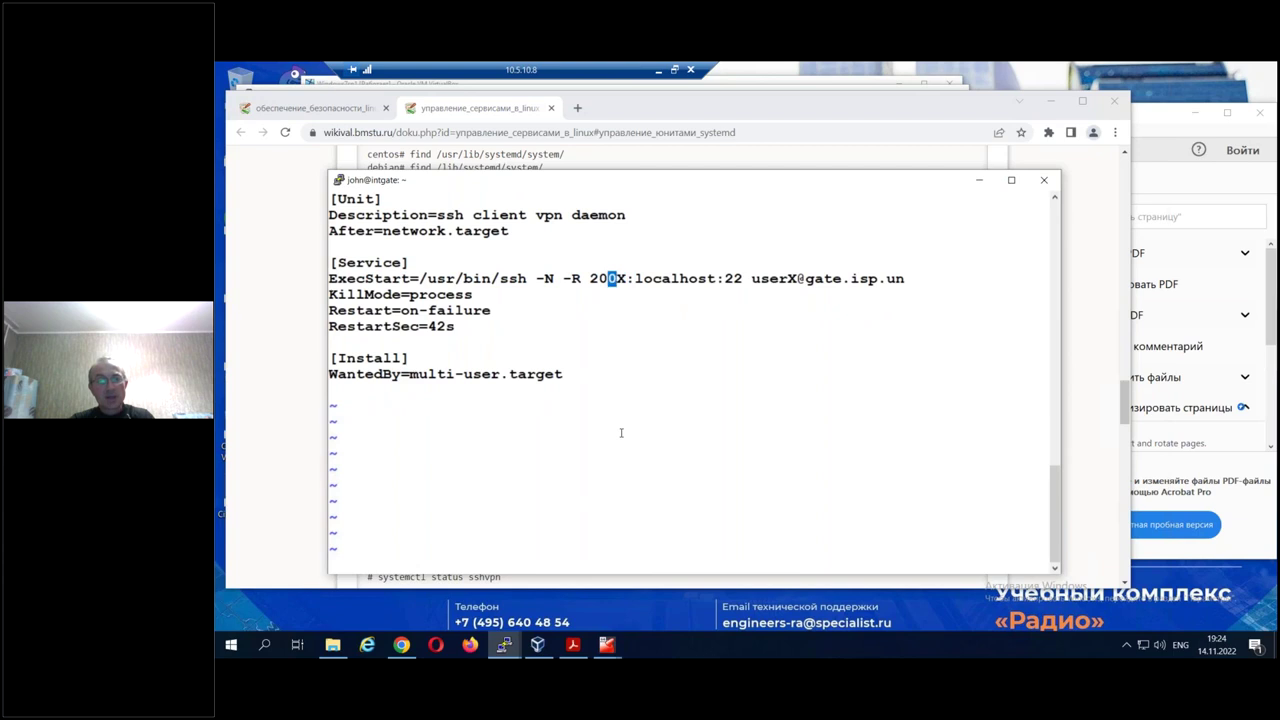
type("X")
type("i13")
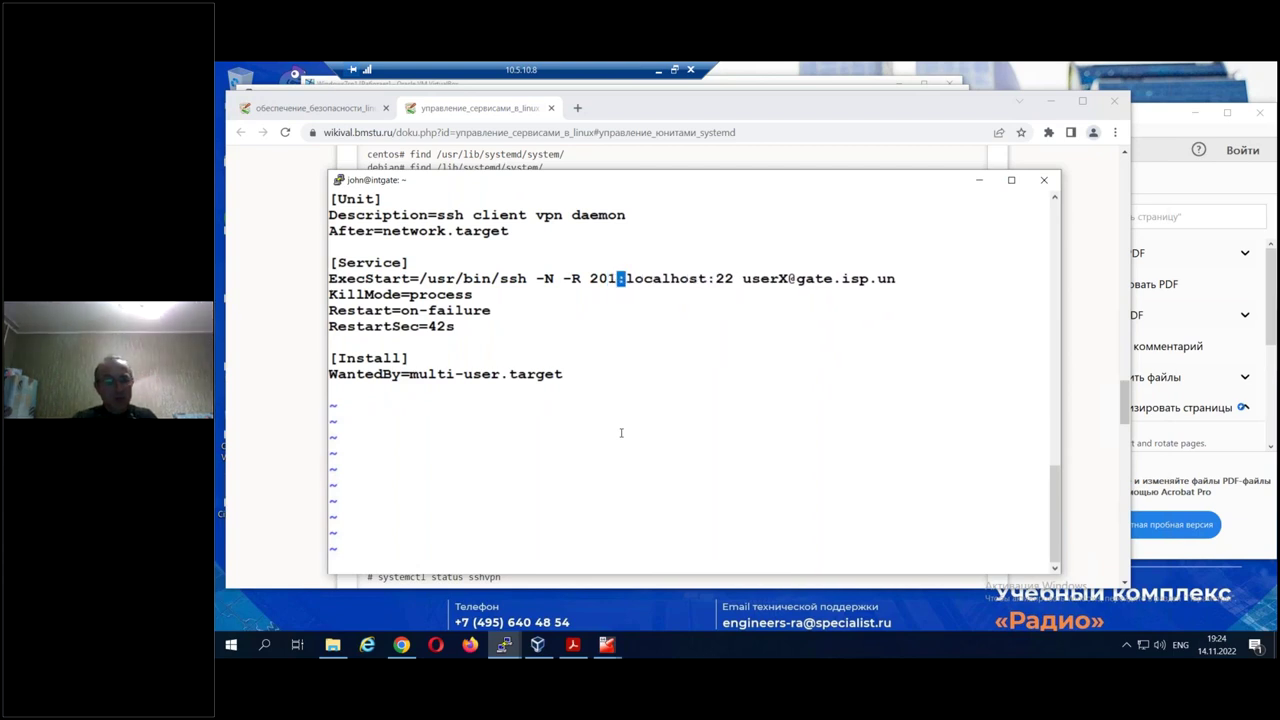
key("Escape")
Replace the userX placeholder with the lab user account and save the unit file with :wq
type("OC")
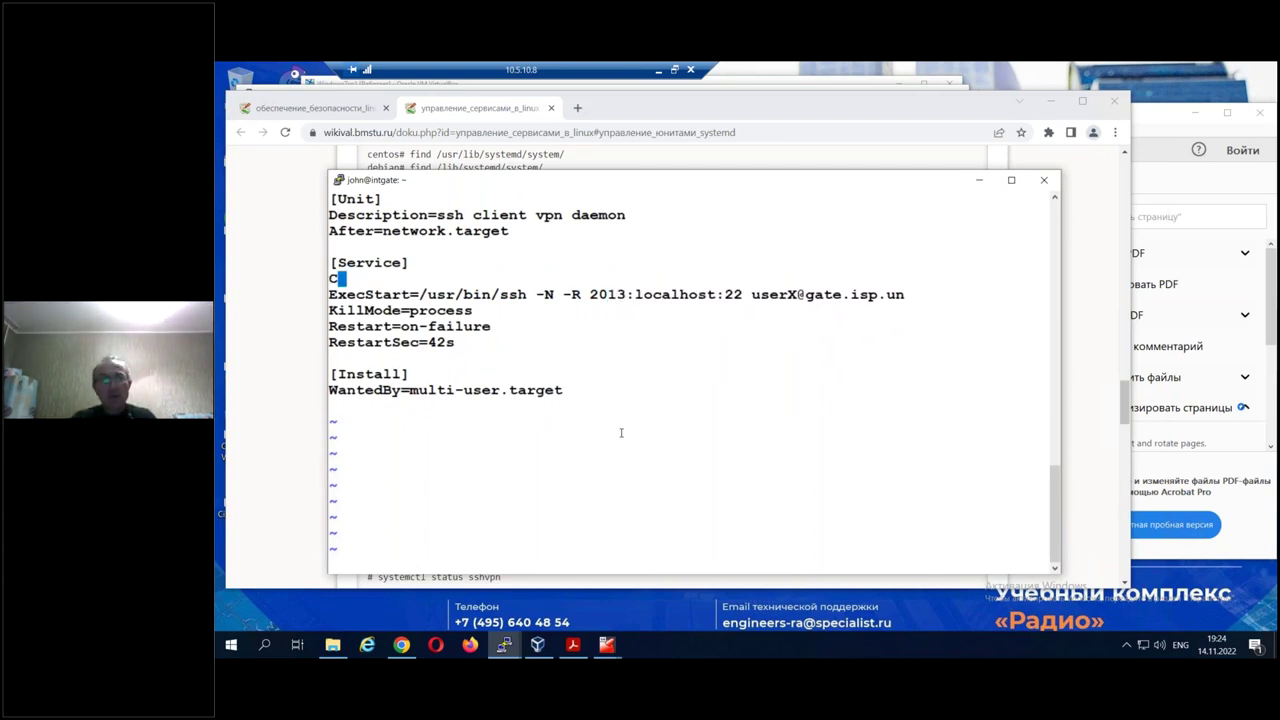
key("Escape")
key("d")
key("d")
key("l")
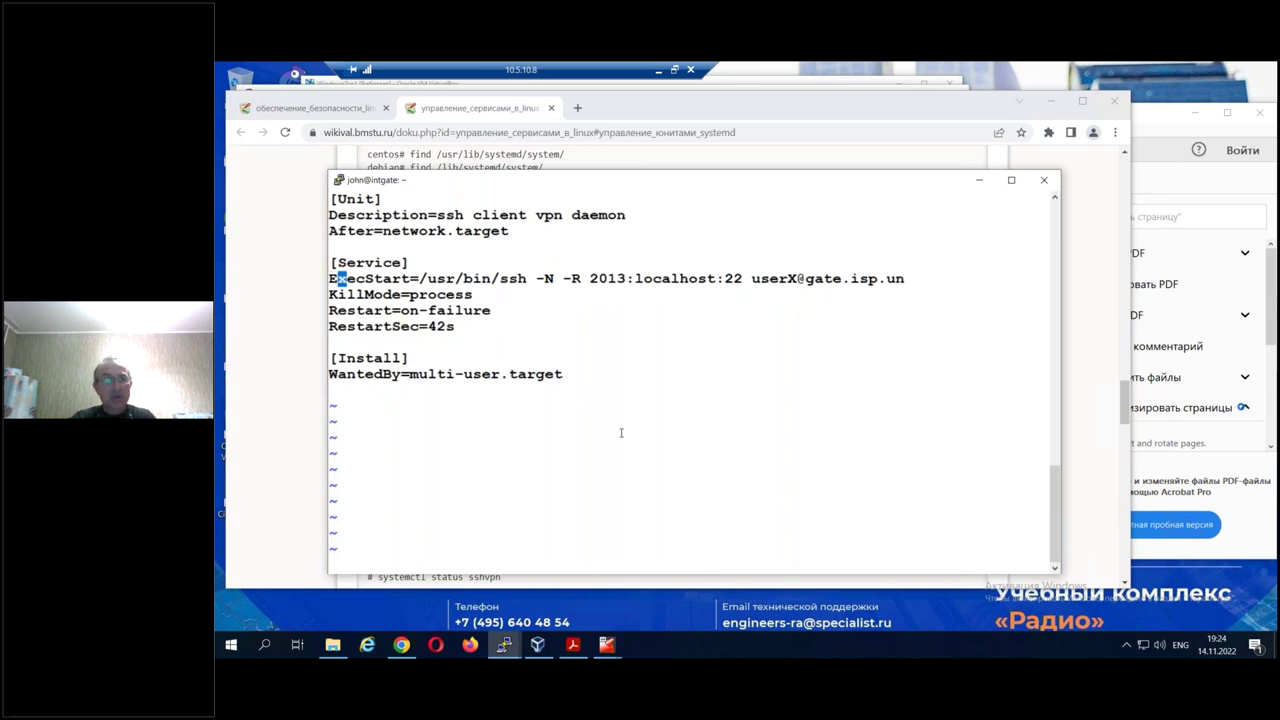
key("l")
key("l")
key("l")
key("l")
key("l")
key("l")
key("l")
key("l")
key("l")
key("l")
key("l")
key("l")
key("l")
key("l")
key("l")
key("l")
key("l")
key("l")
key("l")
key("l")
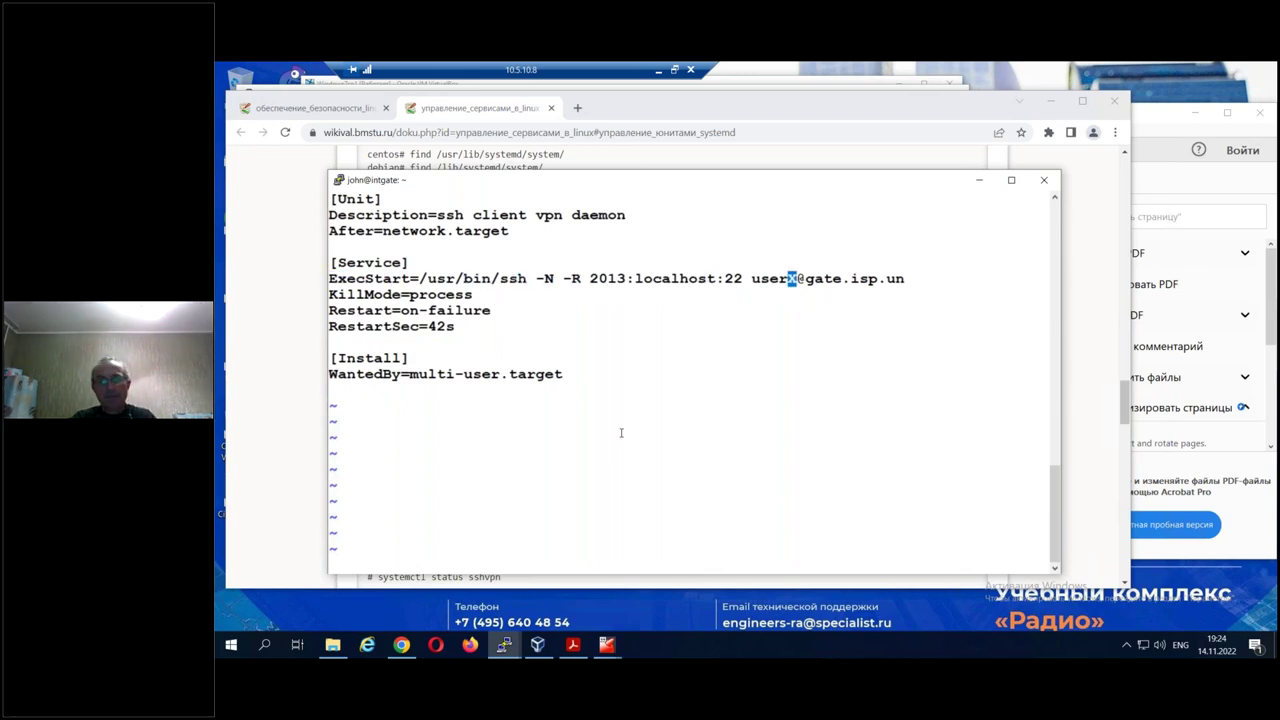
key("h")
key("h")
type("hx")
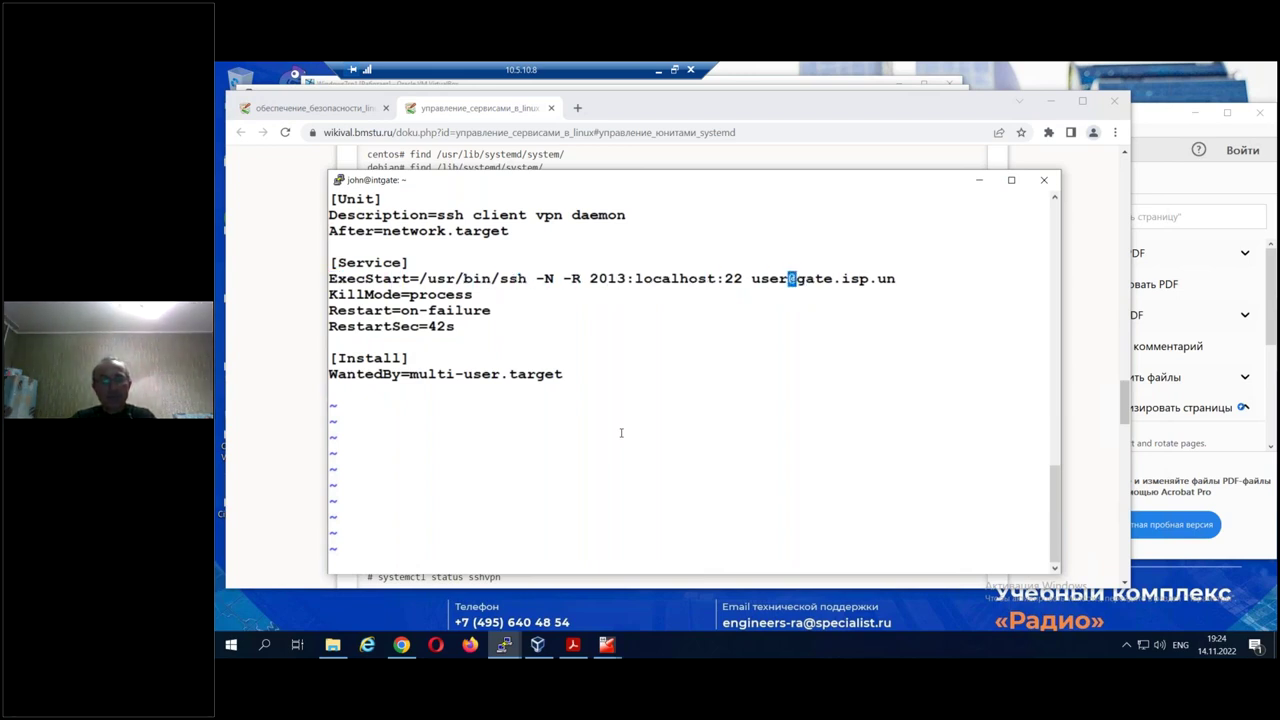
type("i13")
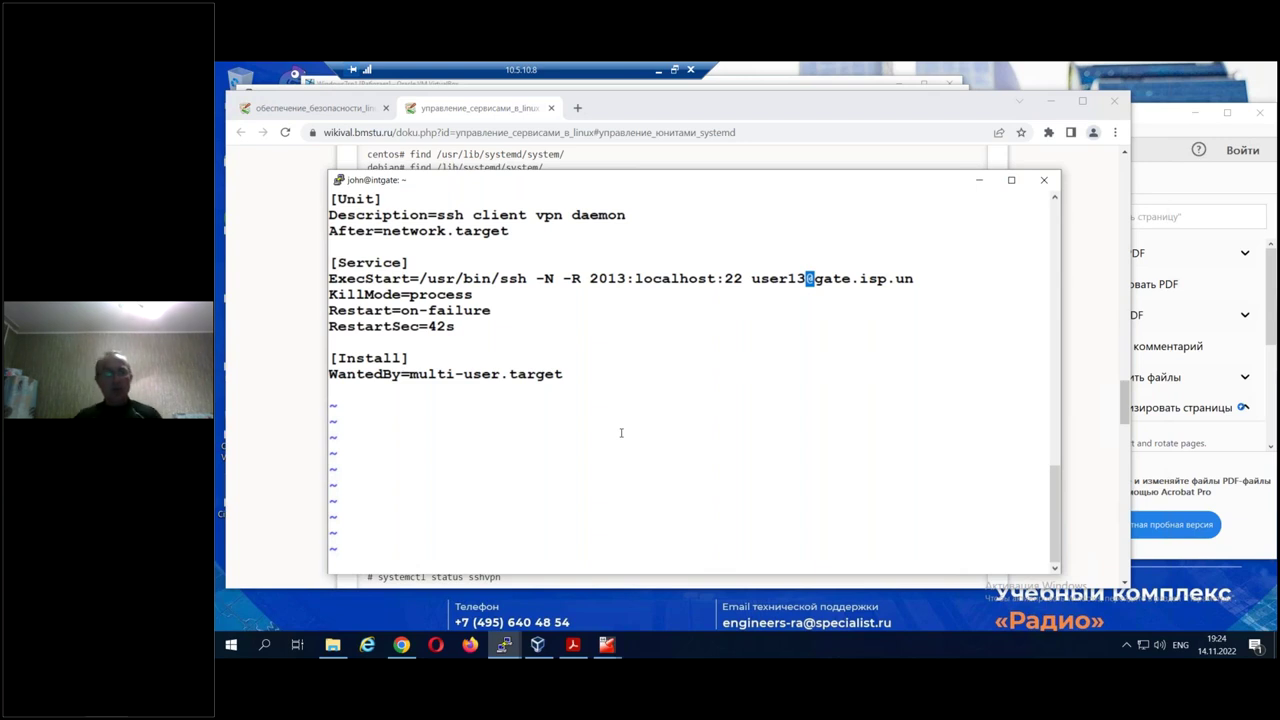
key("Escape")
type(":wq")
key("Return")
key("Return")
key("Return")
type("ssh-keygen")
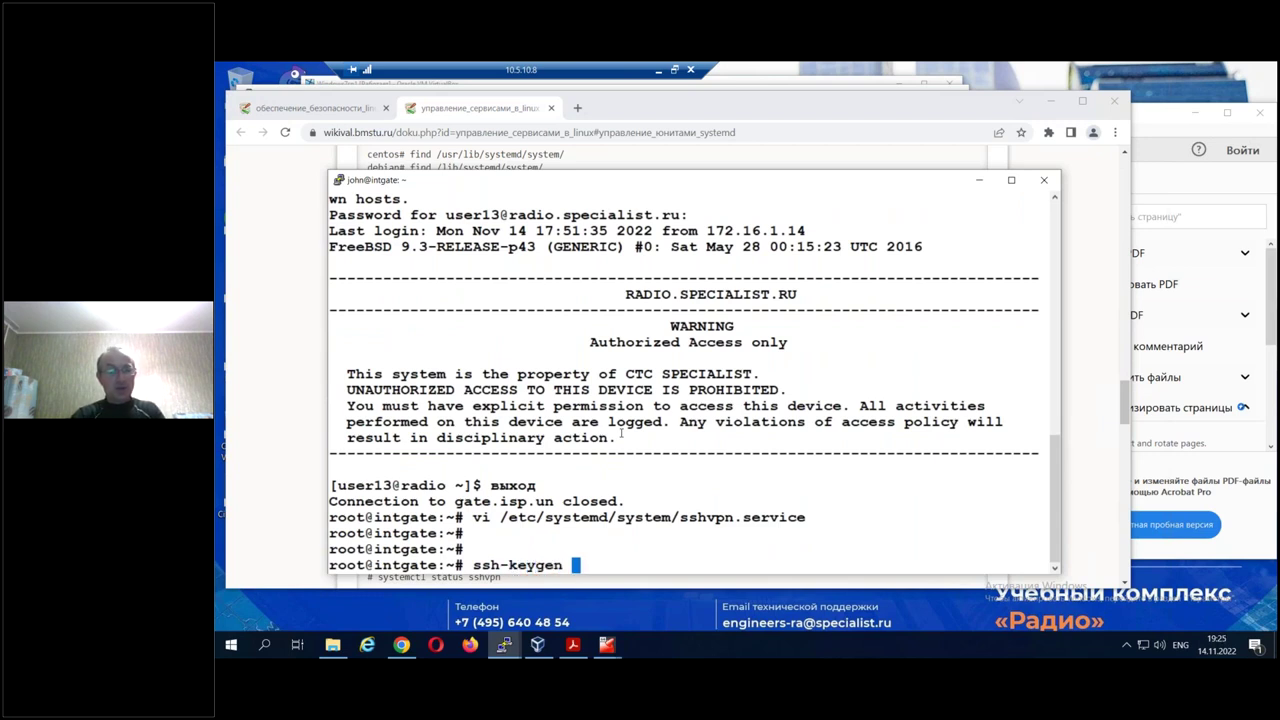
Generate root's RSA key pair at /root/.ssh/id_rsa with no passphrase
key("Return")
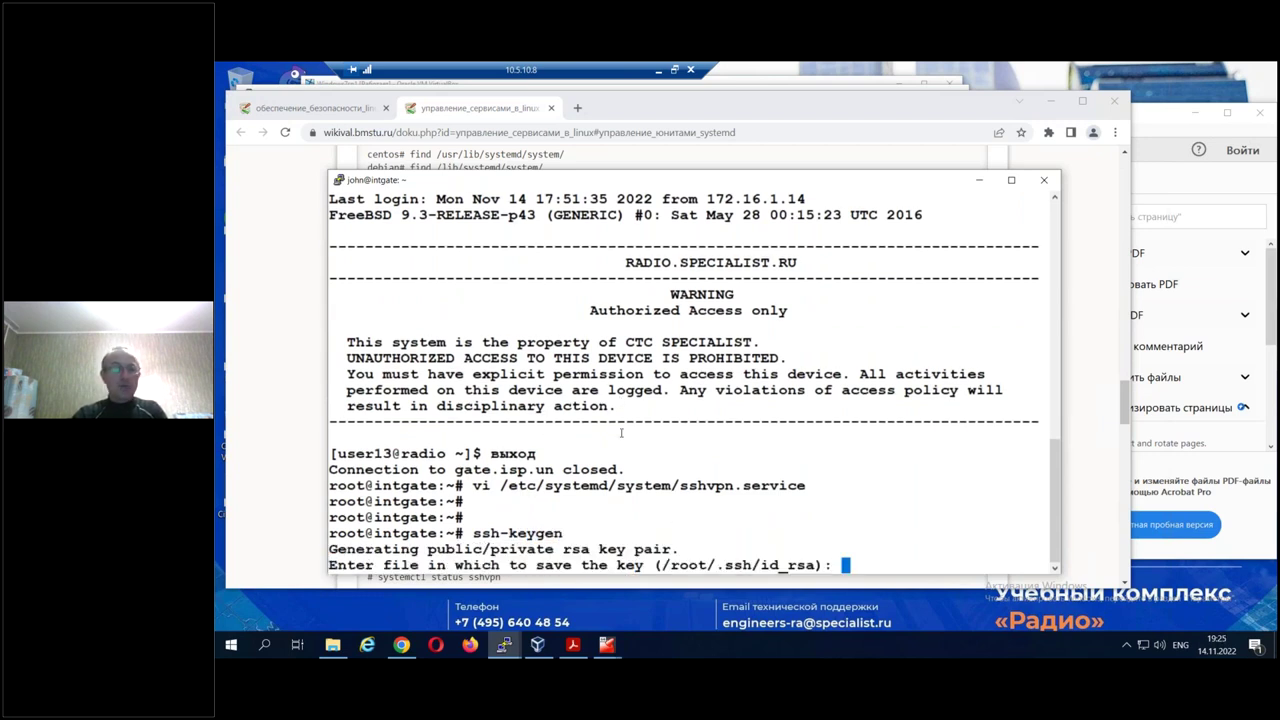
key("Return")
key("Return")
key("Return")
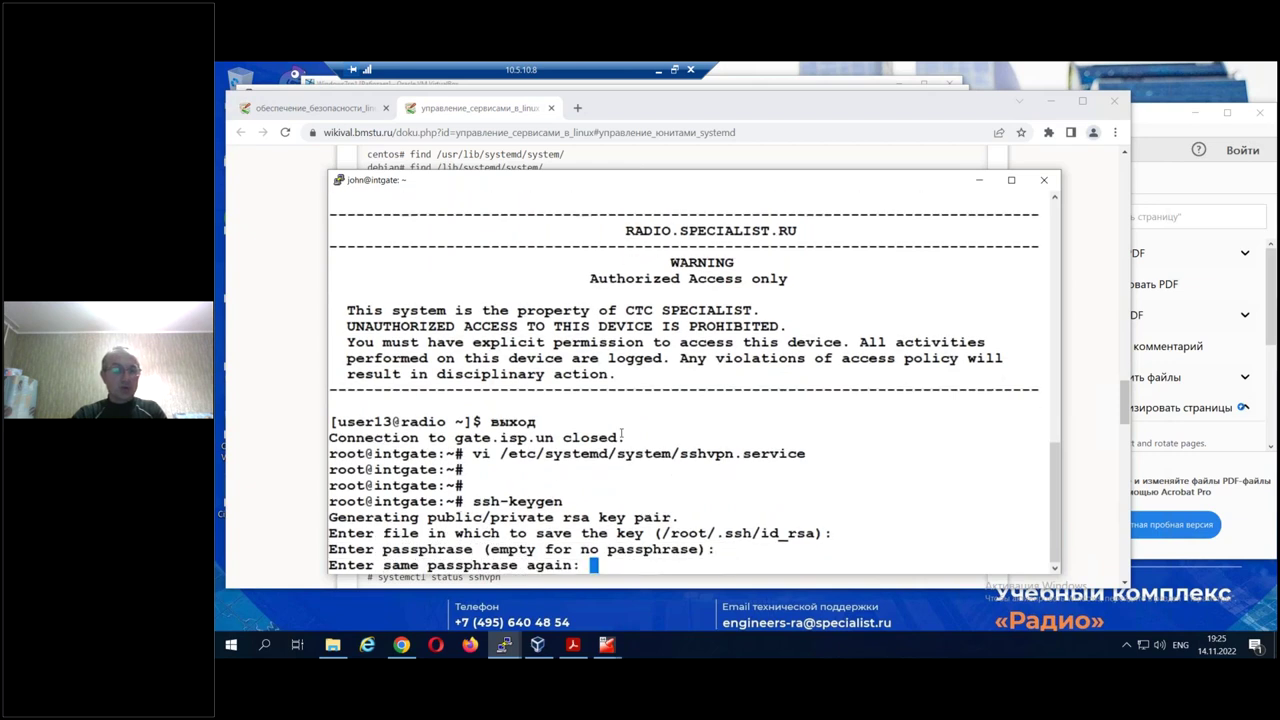
key("Return")
key("Return")
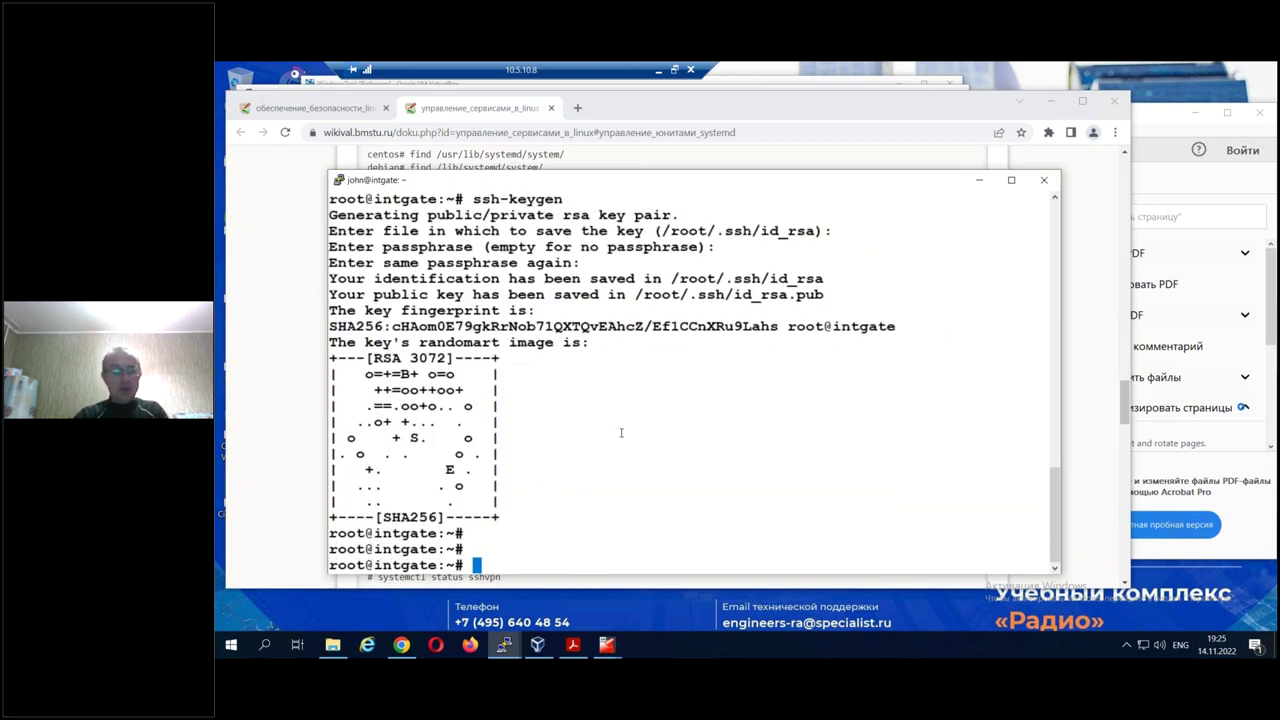
key("Up")
key("Down")
type("ssh-c")
key("Tab")
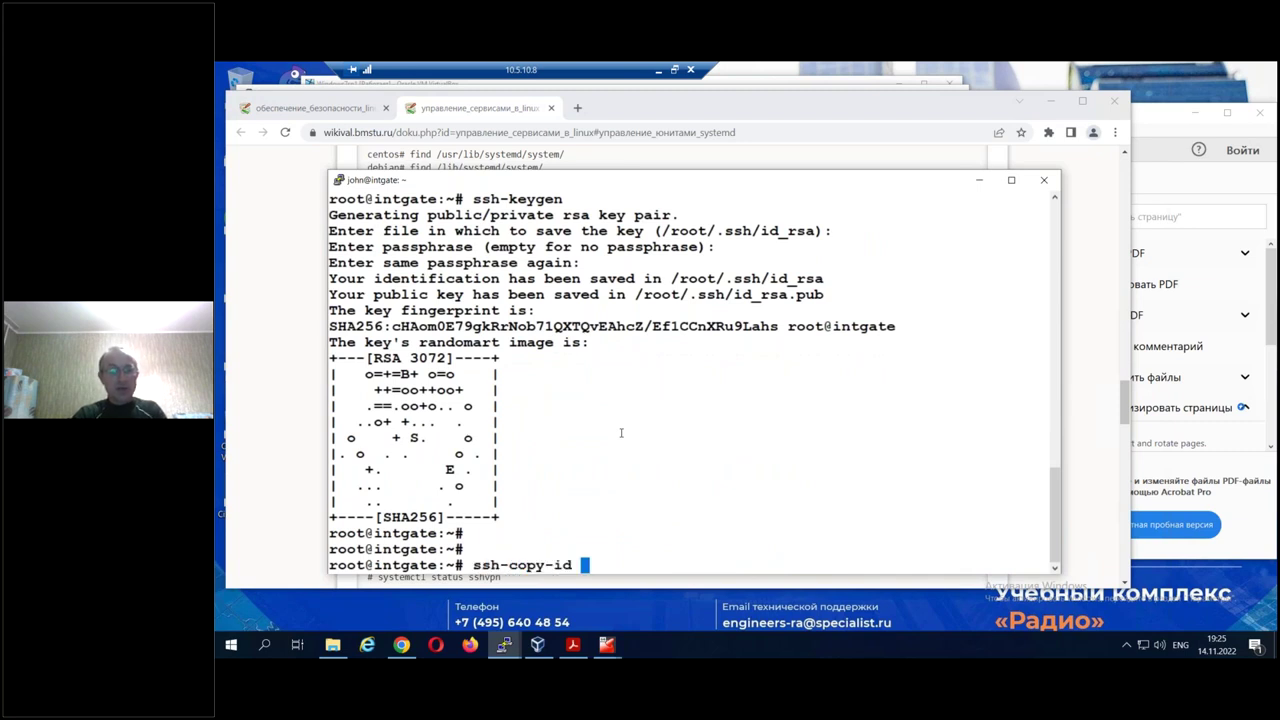
type("user")
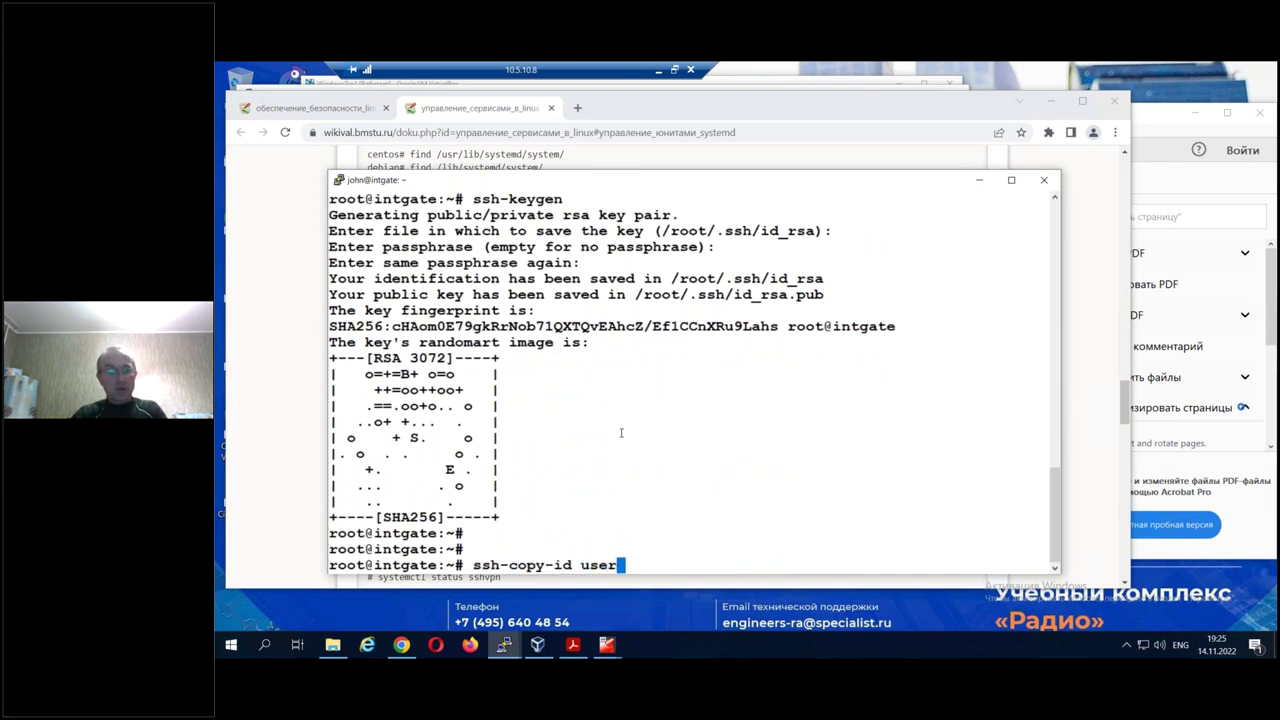
type("13@")
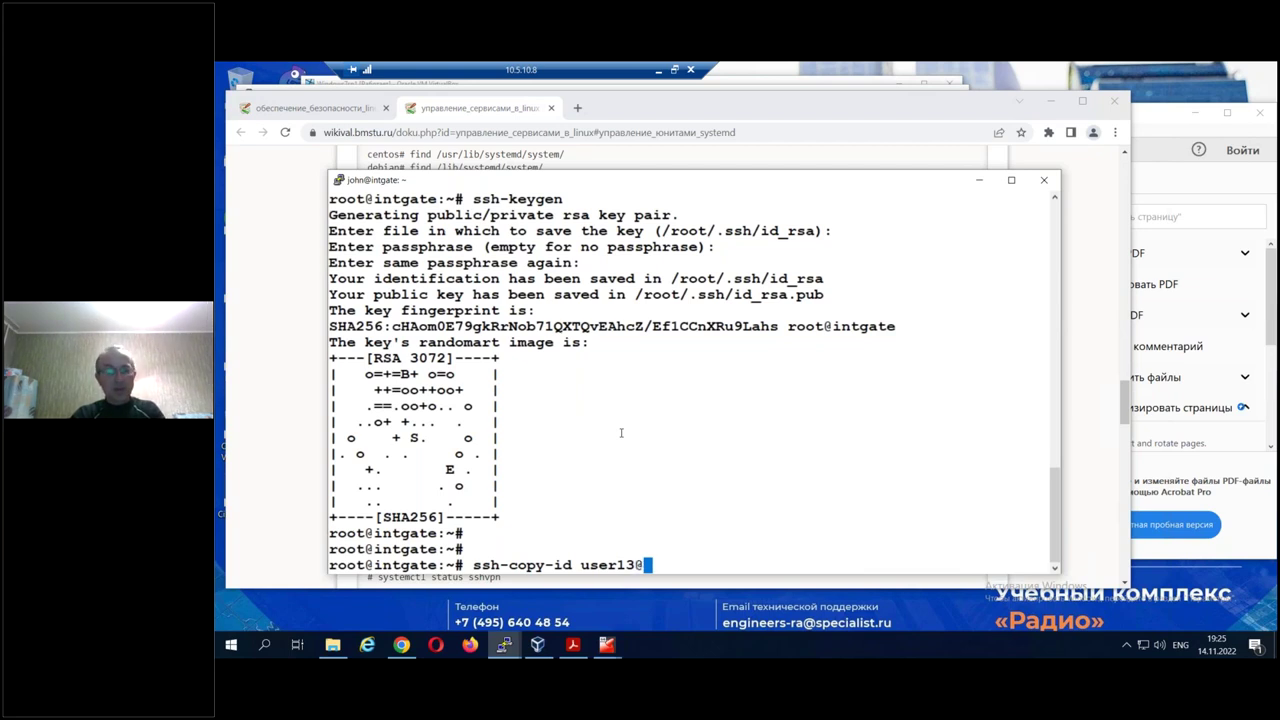
type("gate.")
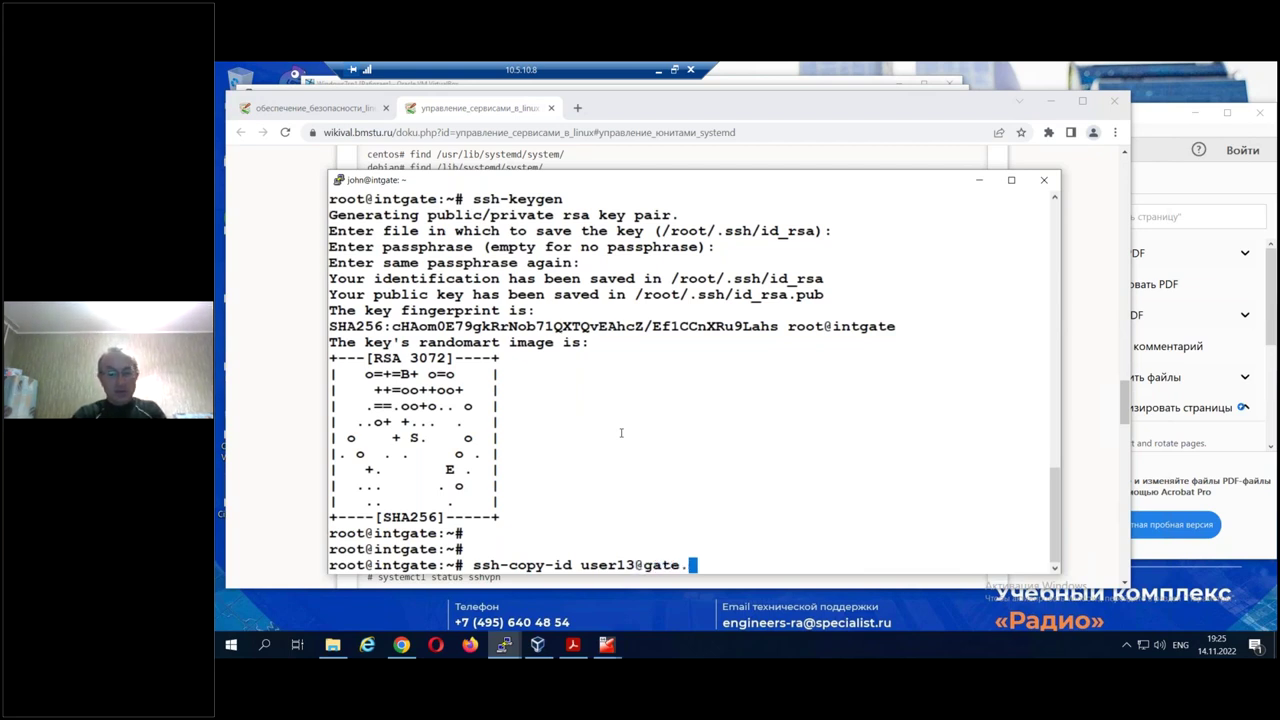
type("isp.un")
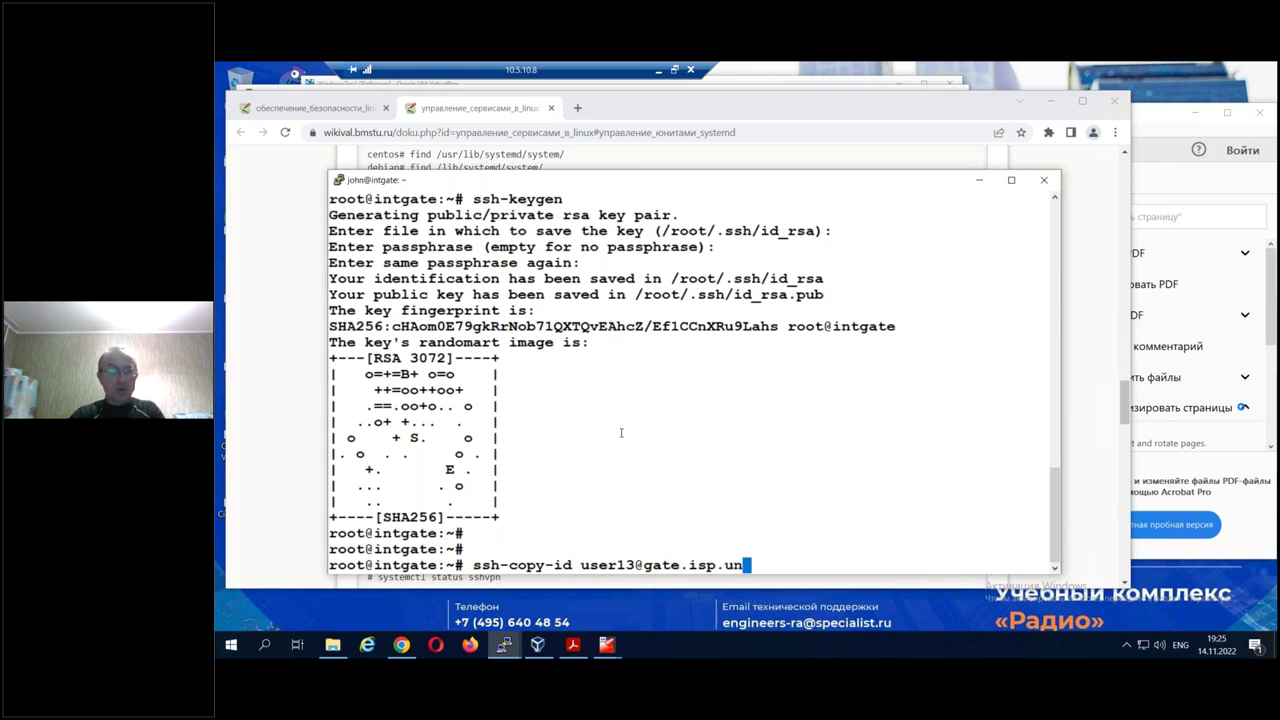
key("Return")
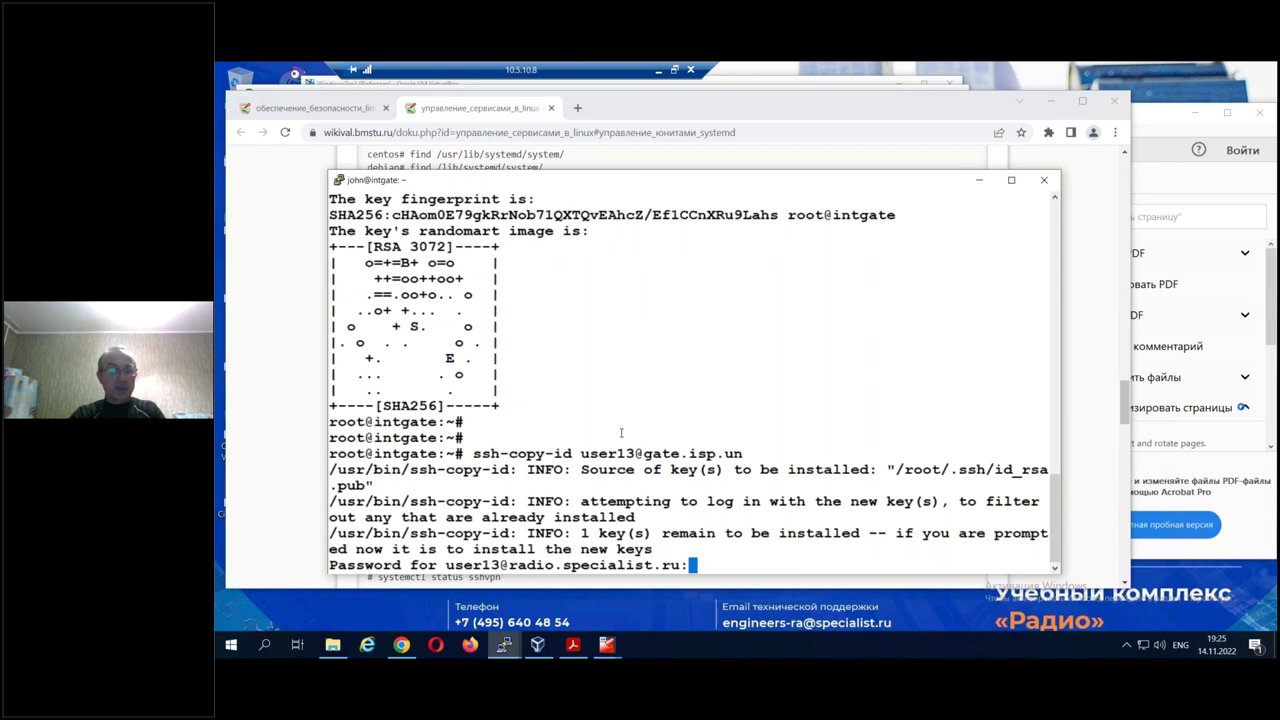
key("Return")
key("Return")
key("Return")
Rerun the ssh -R 2013:localhost:22 login to confirm passwordless access, then log out
type("ssh-keygen")
key("Up")
key("Up")
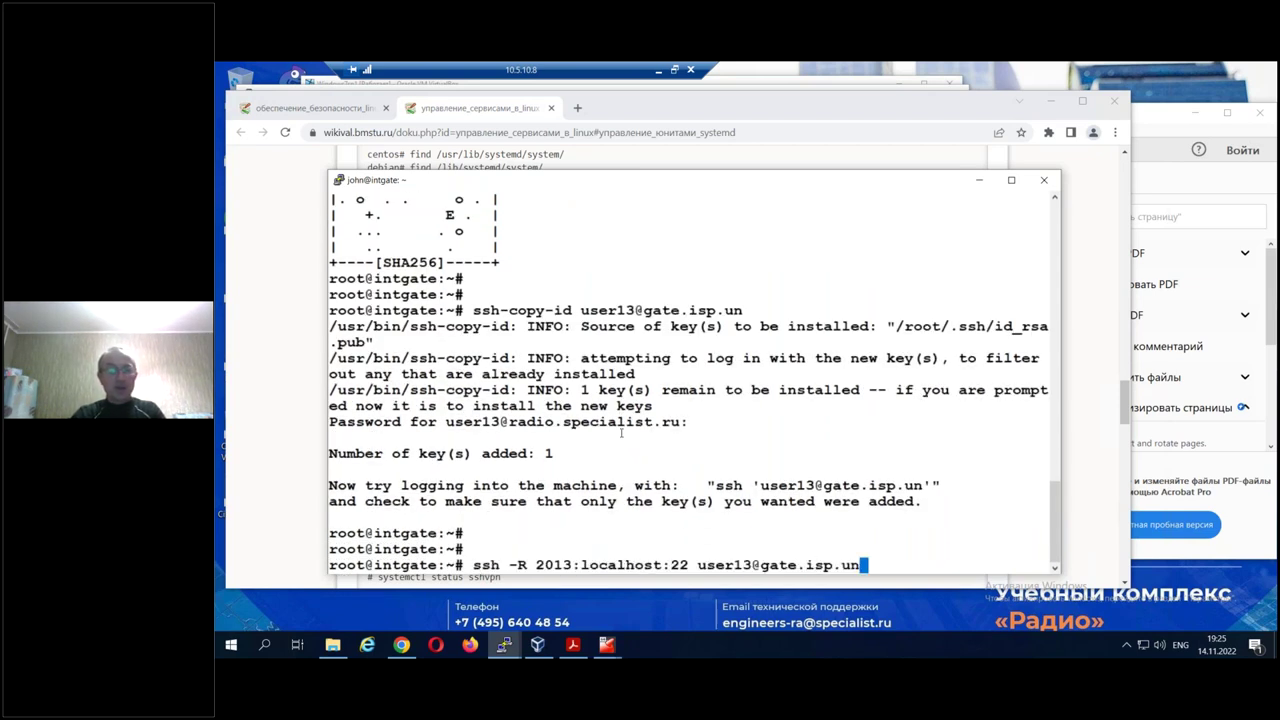
key("Return")
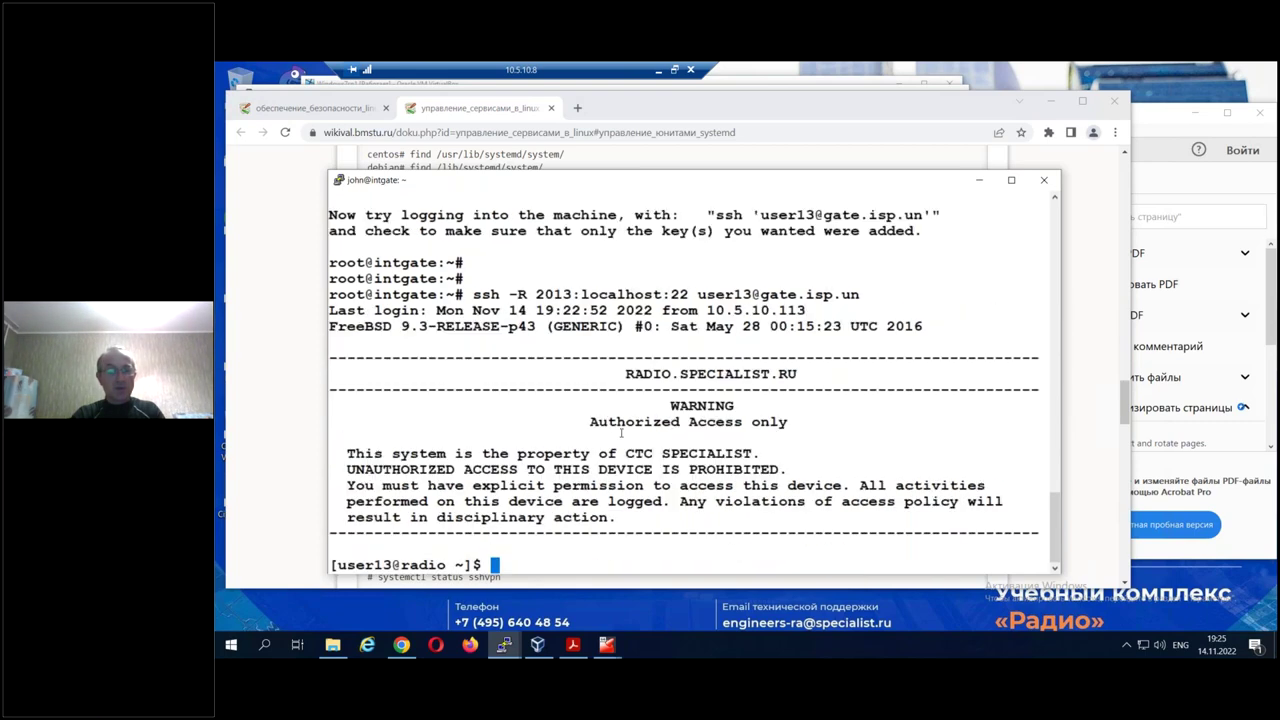
key("ctrl+d")
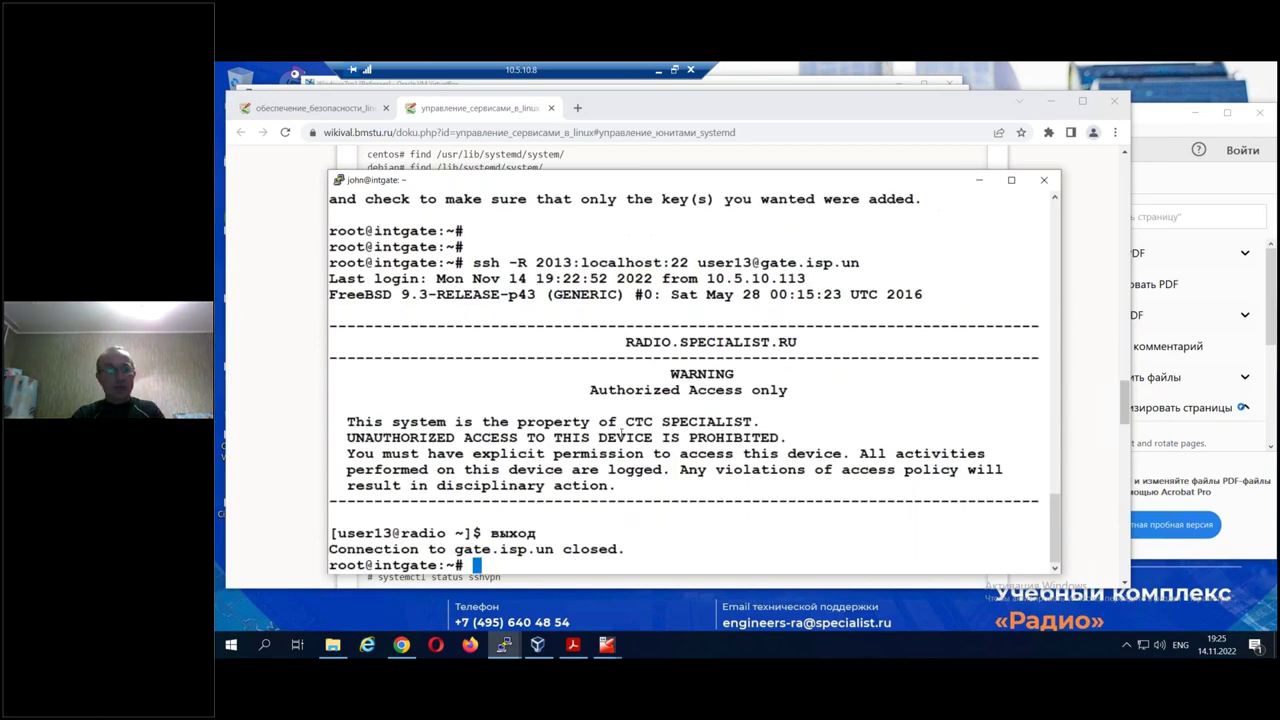
right_click(504, 645)
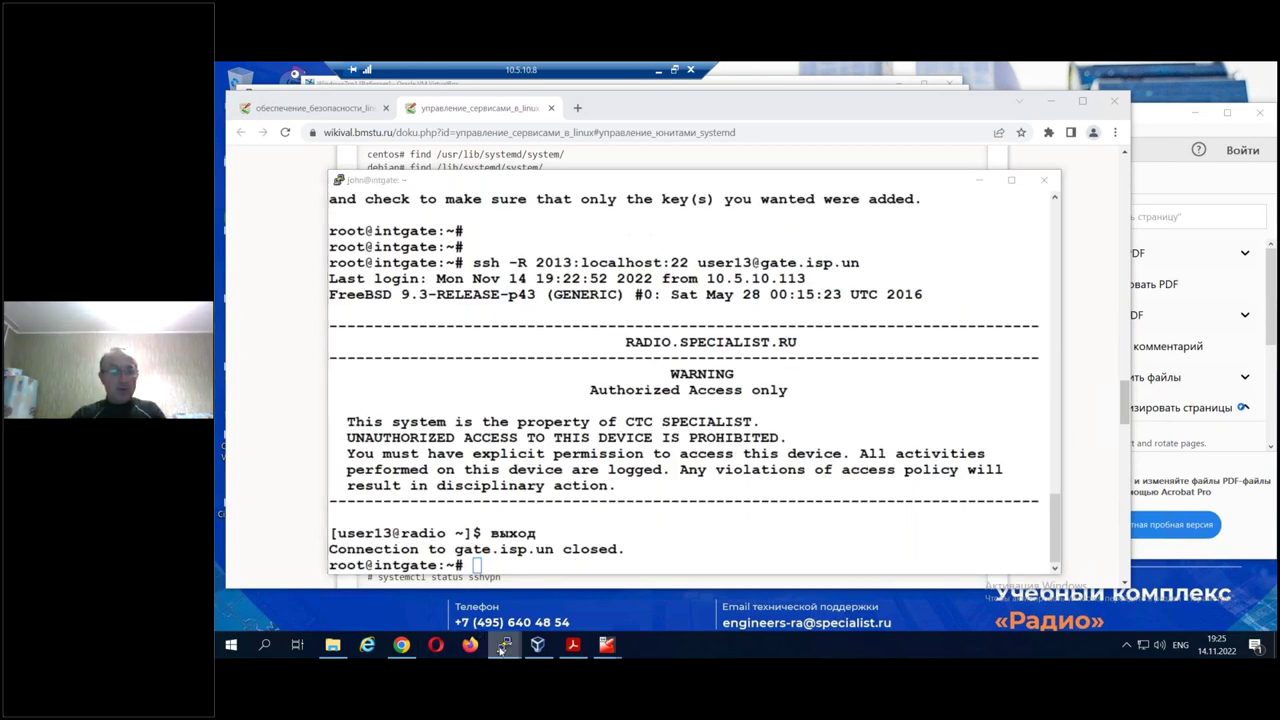
Start a new PuTTY configuration with the gate host name and port 2013
left_click(456, 570)
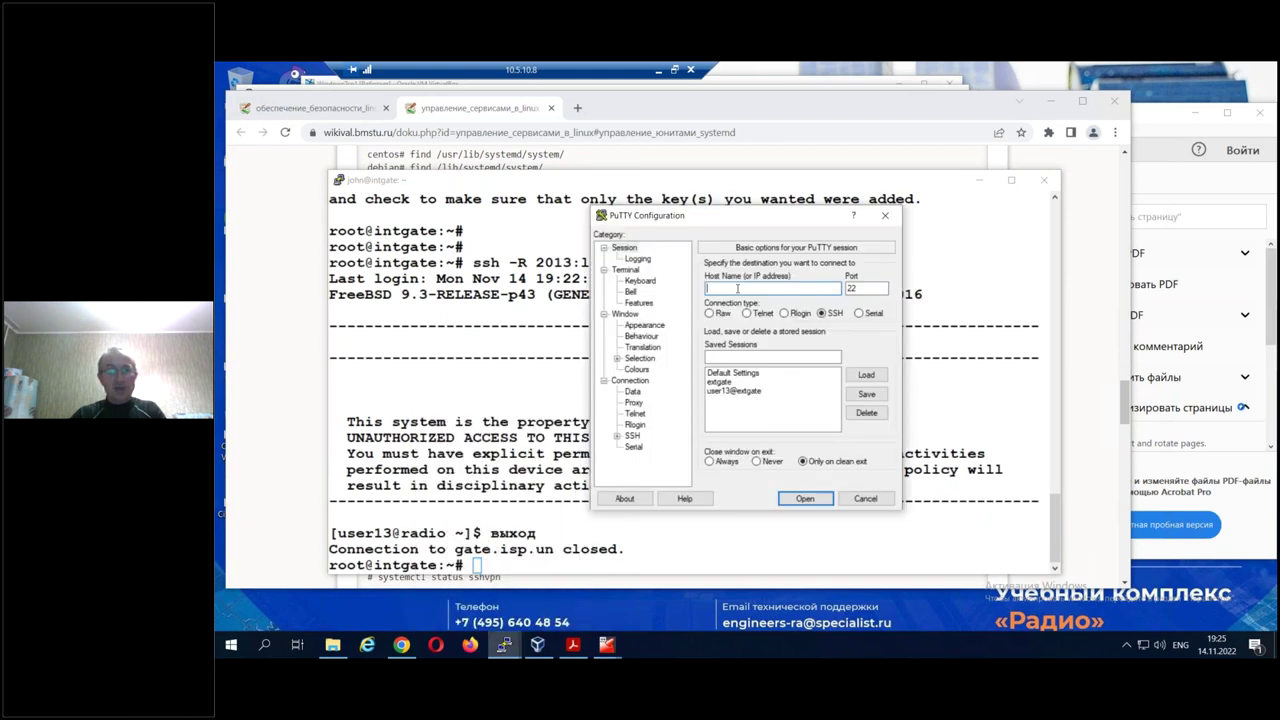
type("gat")
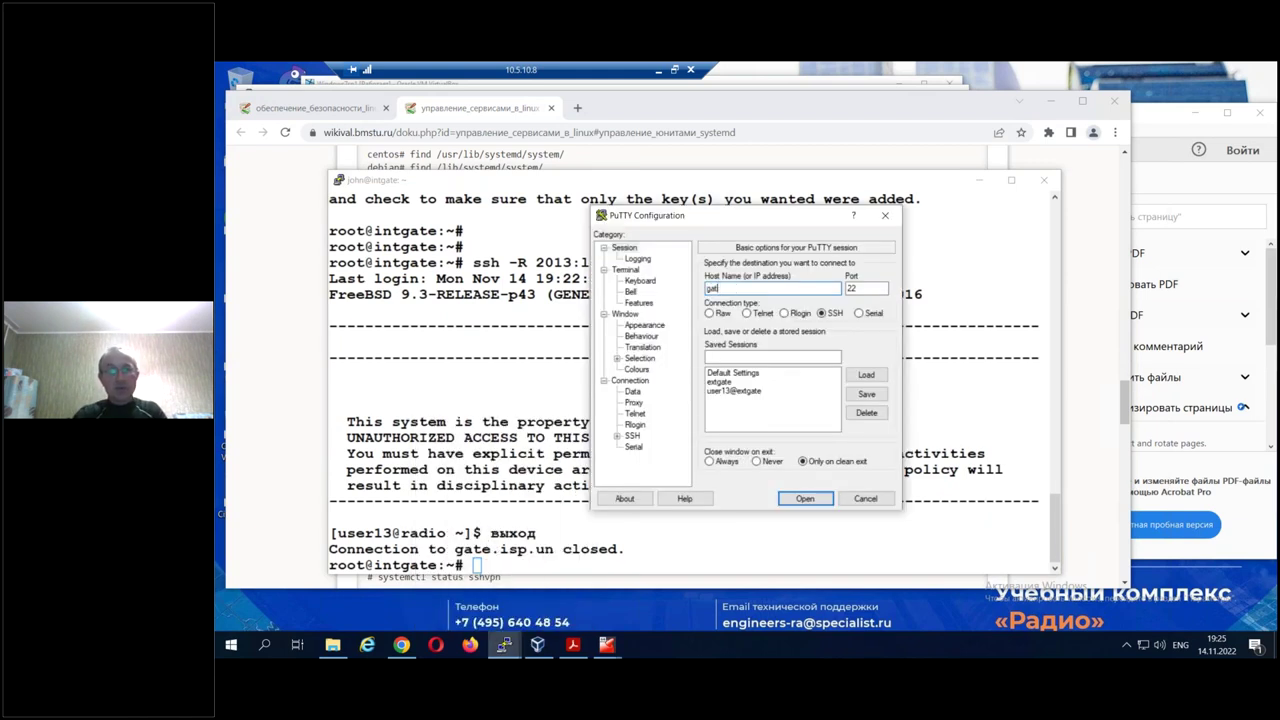
type("e.isp.un")
double_click(871, 291)
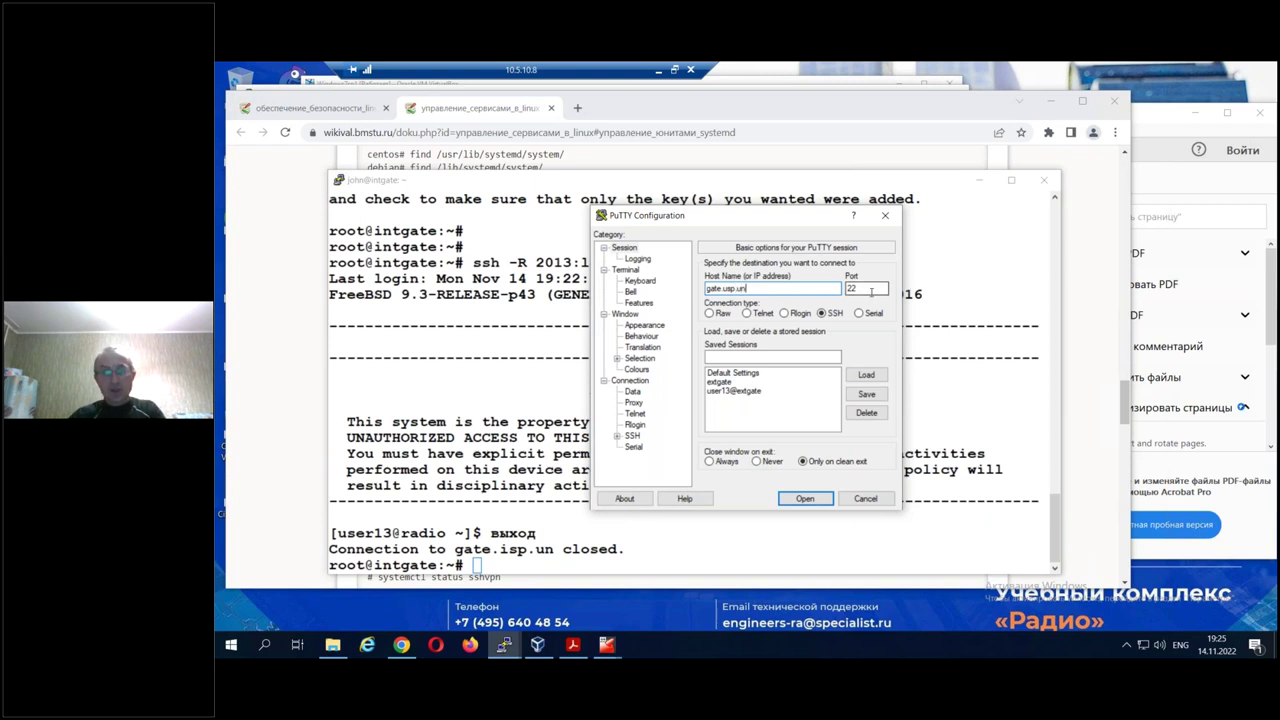
type("201")
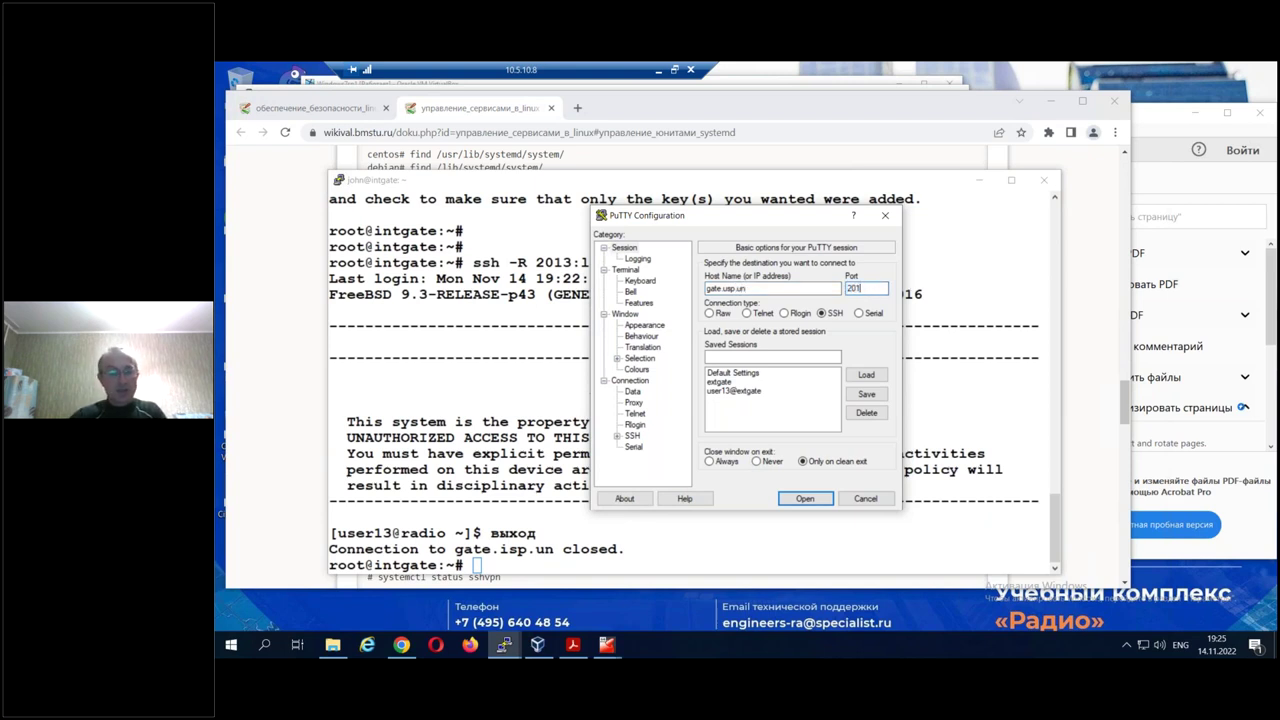
type("3")
Save the session as gate.usp.un_2013 and try connecting with it
left_click(757, 360)
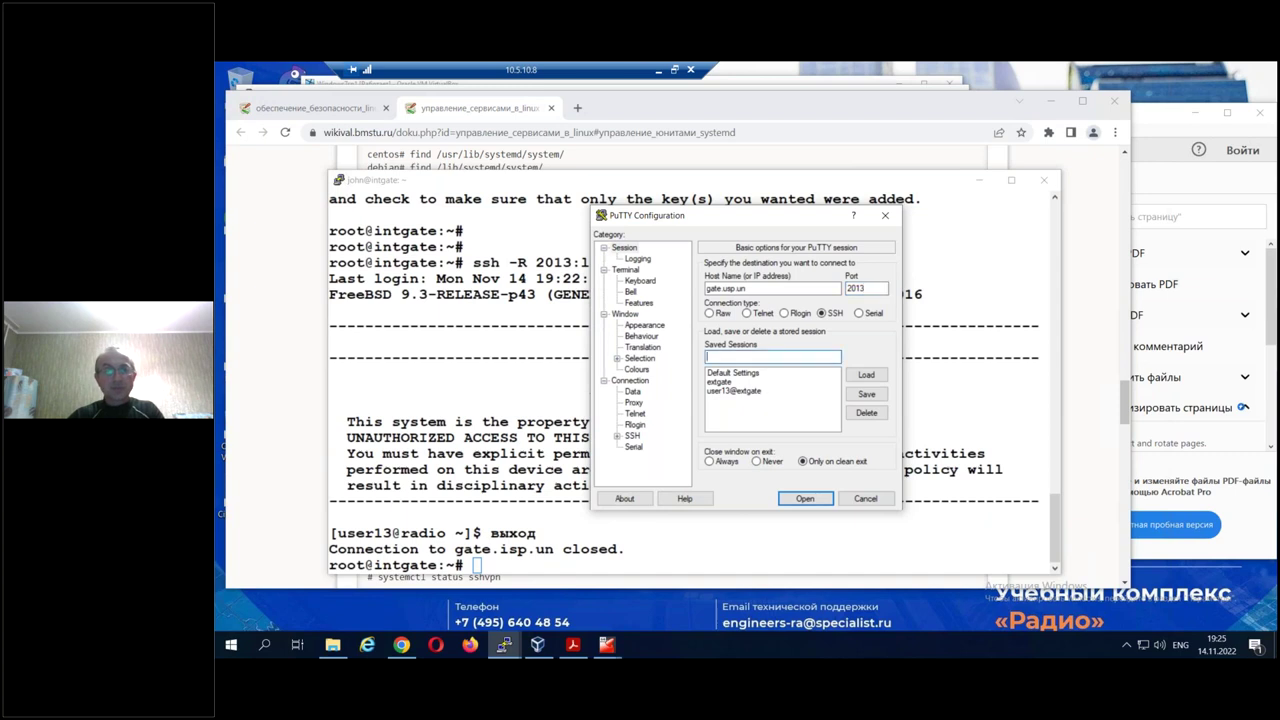
left_click_drag(748, 289, 691, 285)
key("ctrl+c")
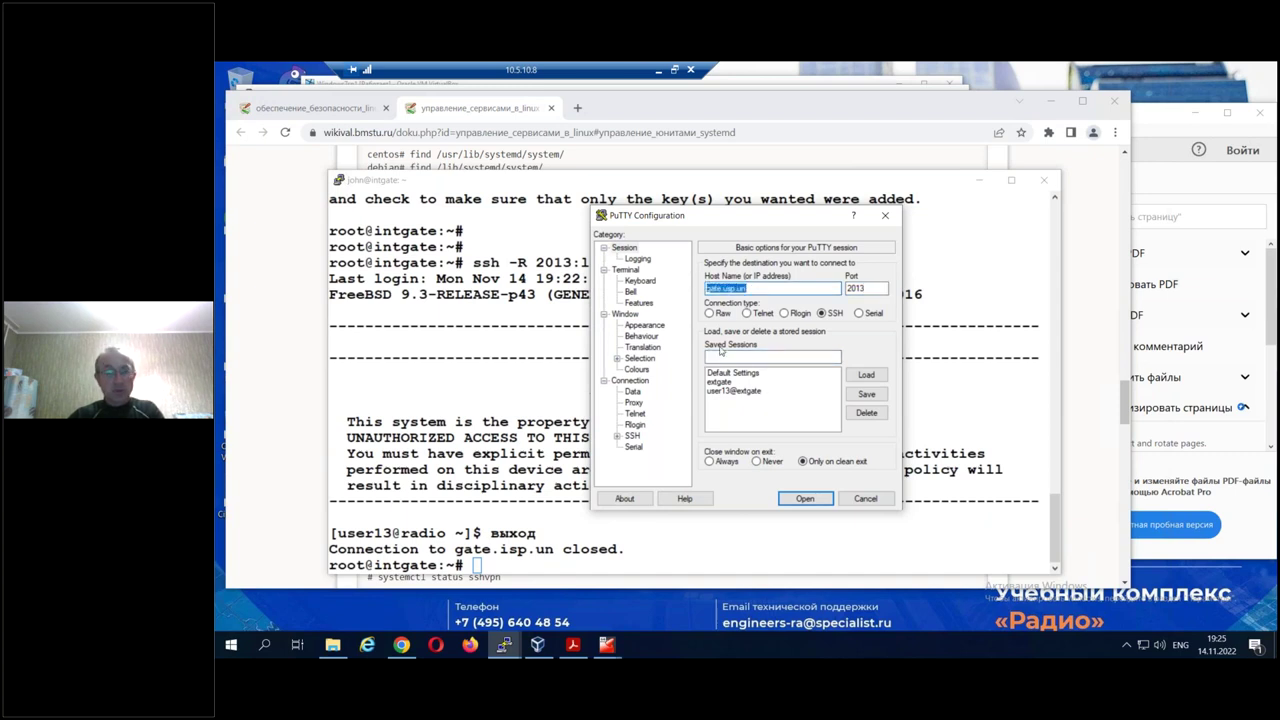
left_click(722, 356)
key("ctrl+v")
type("_2013")
left_click(866, 394)
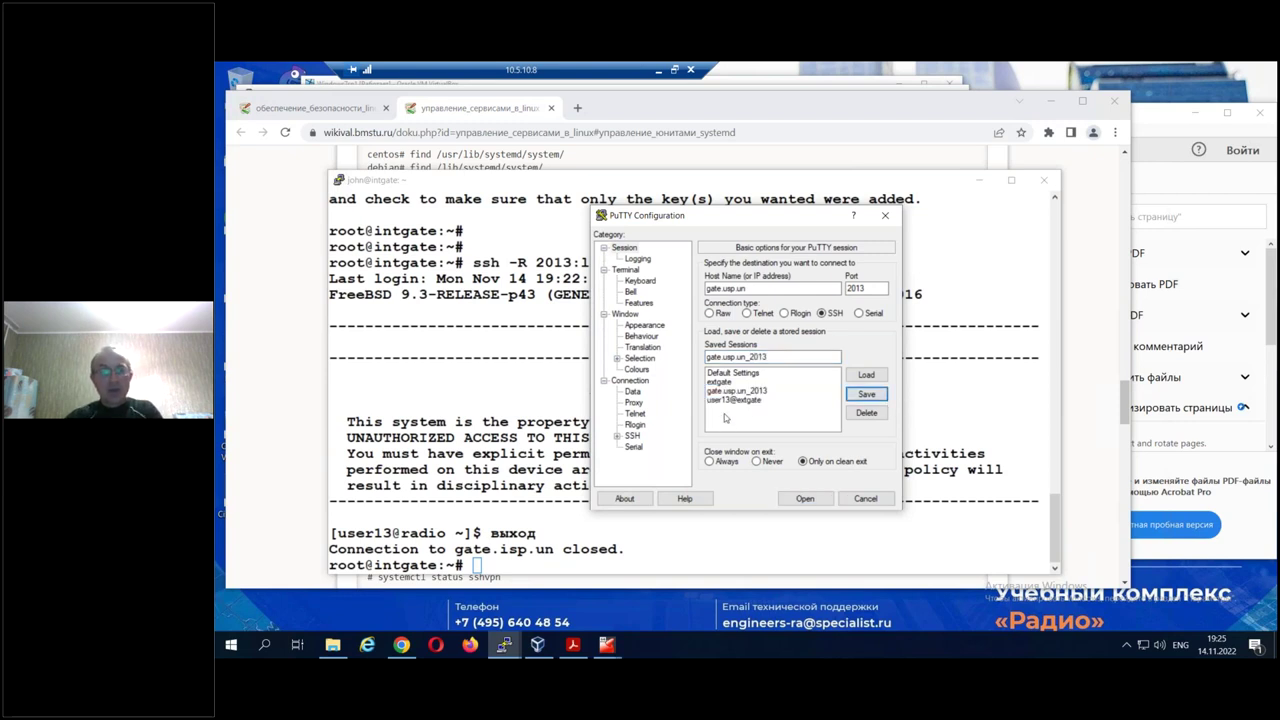
left_click(737, 391)
double_click(718, 392)
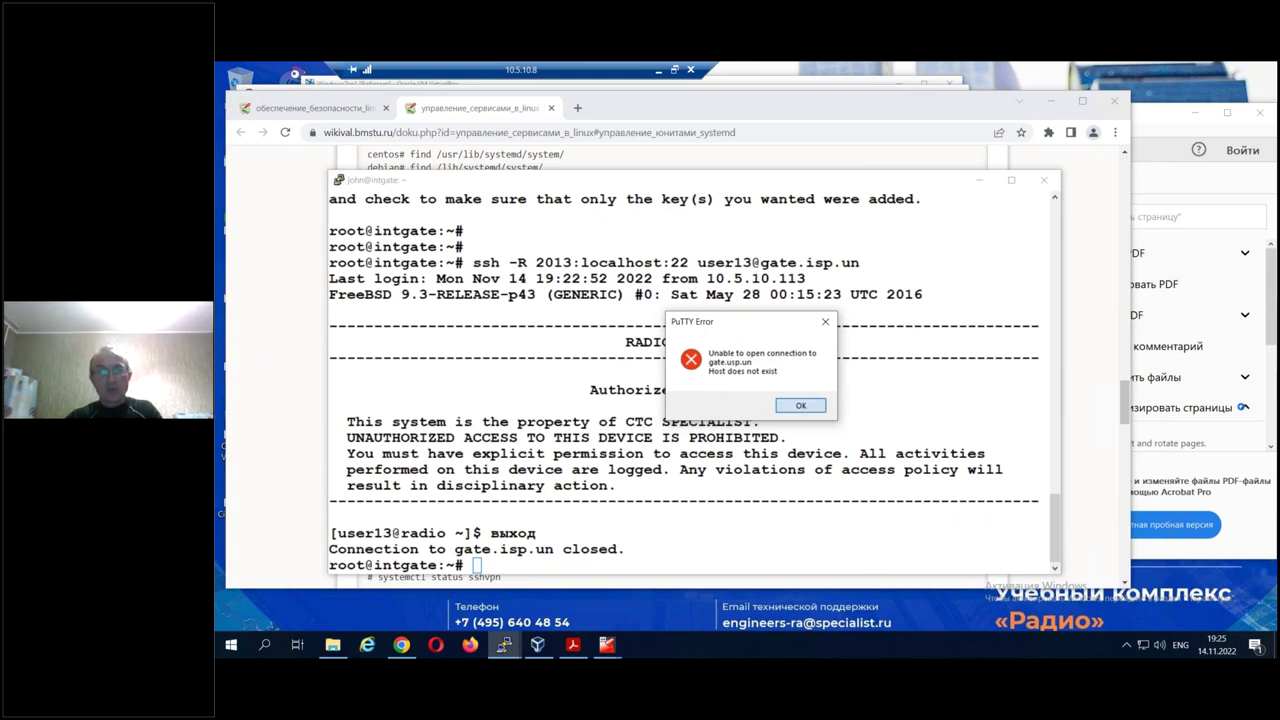
Load the saved gate.usp.un_2013 session in a fresh PuTTY window and correct its host to gate.isp.un
key("Return")
right_click(503, 644)
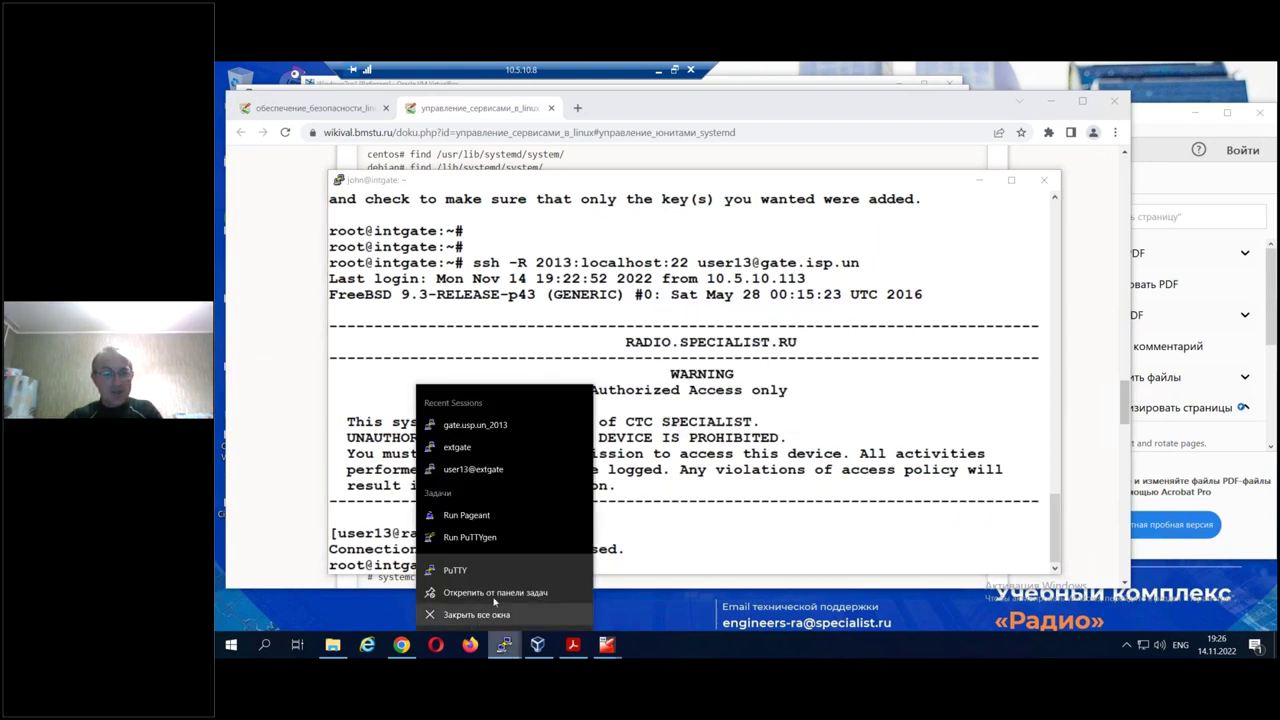
left_click(494, 570)
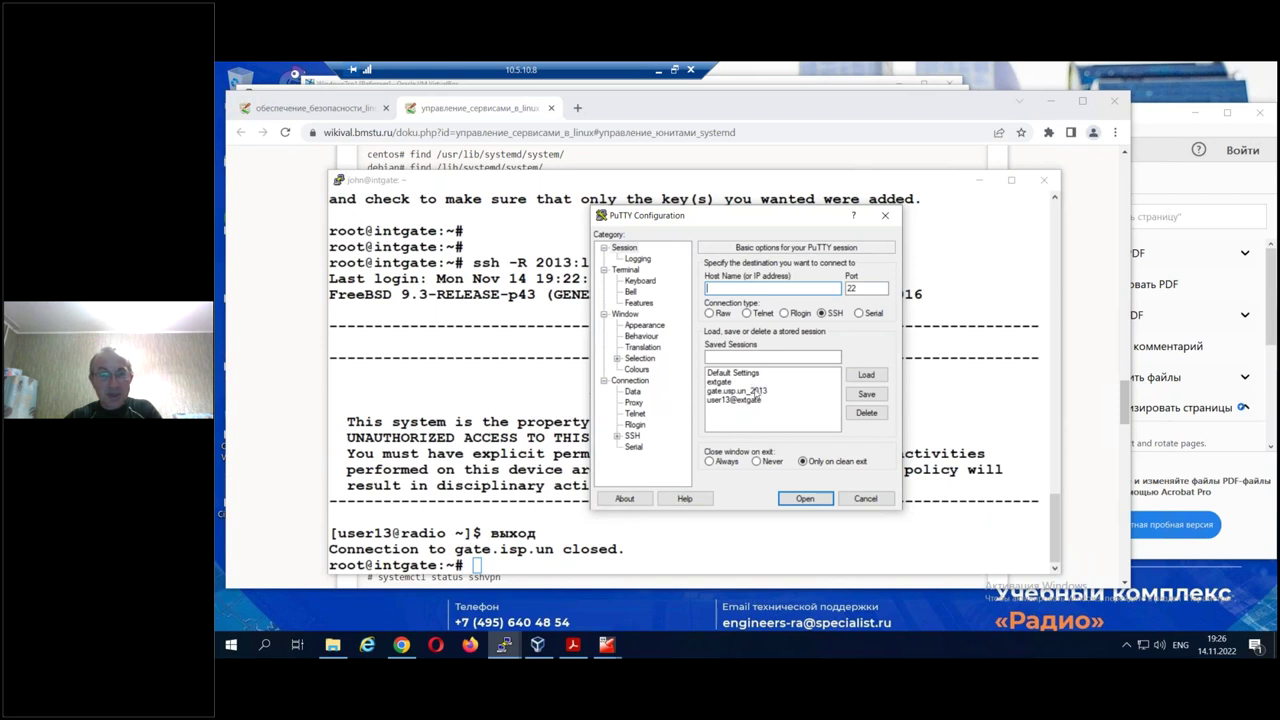
left_click(736, 390)
left_click(866, 375)
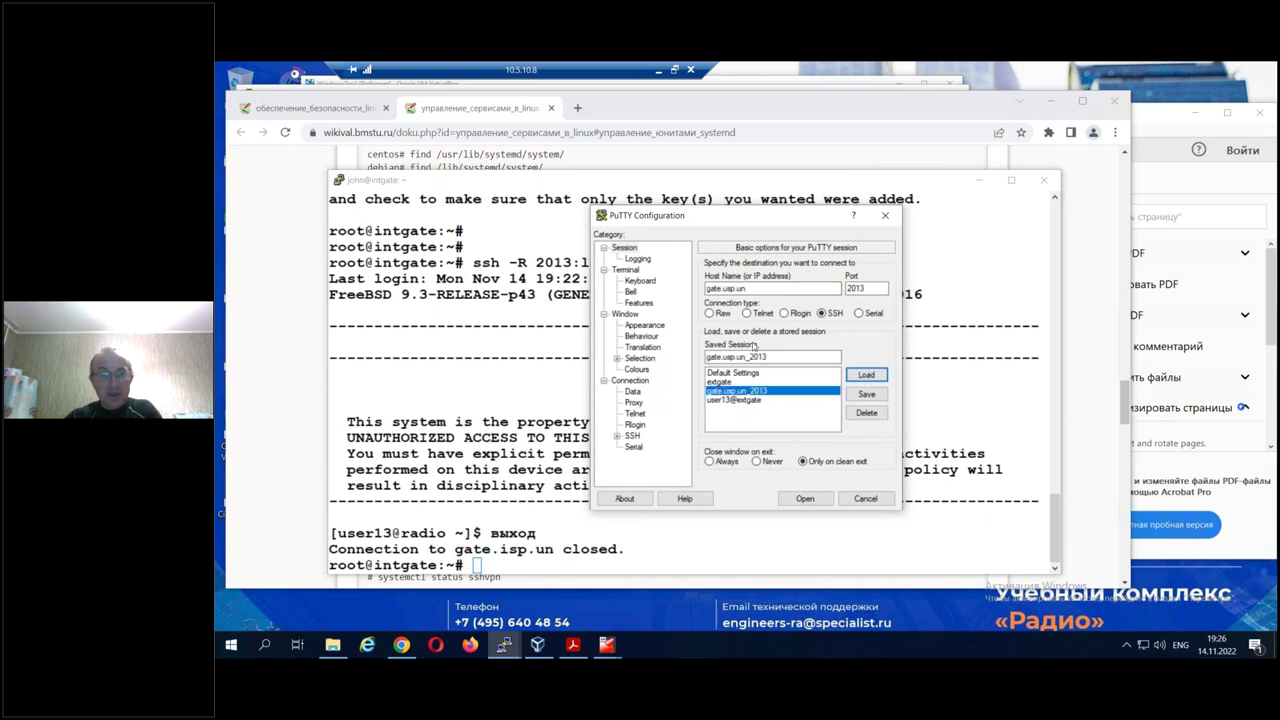
left_click(736, 290)
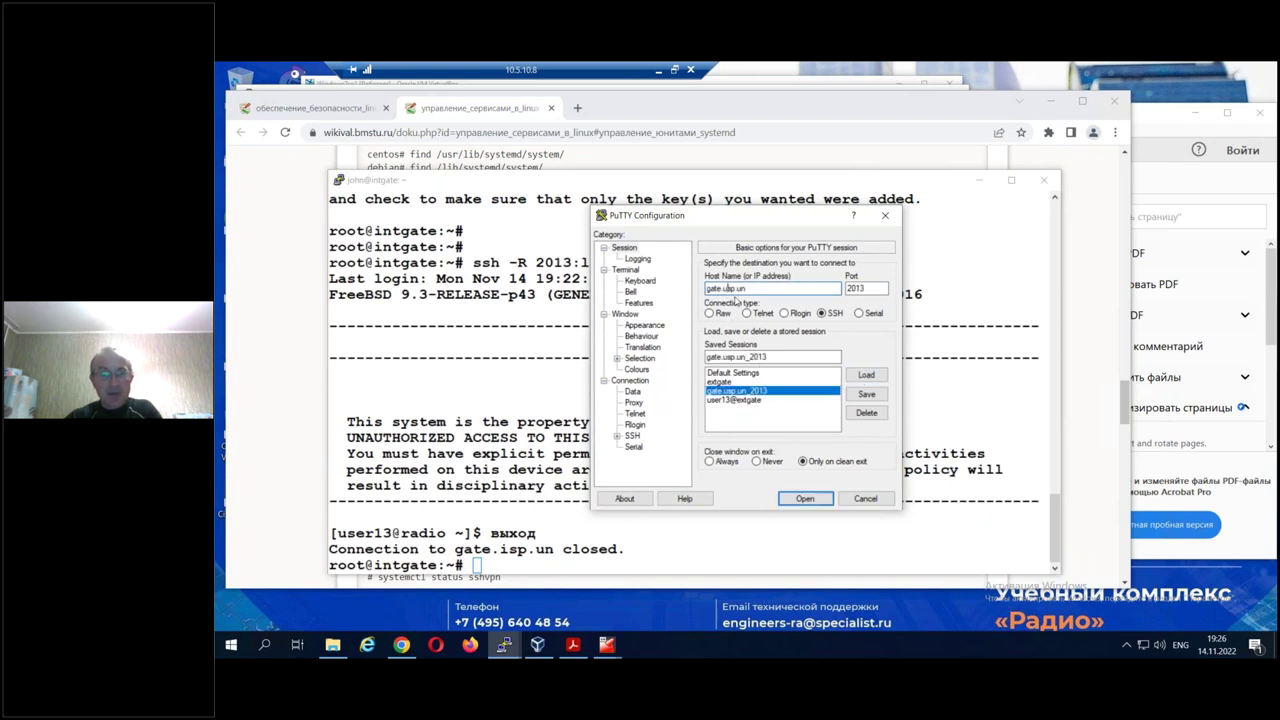
key("BackSpace")
type("i")
Save the session as gate.isp.un_2013 and delete the old gate.usp.un_2013 session
left_click(731, 357)
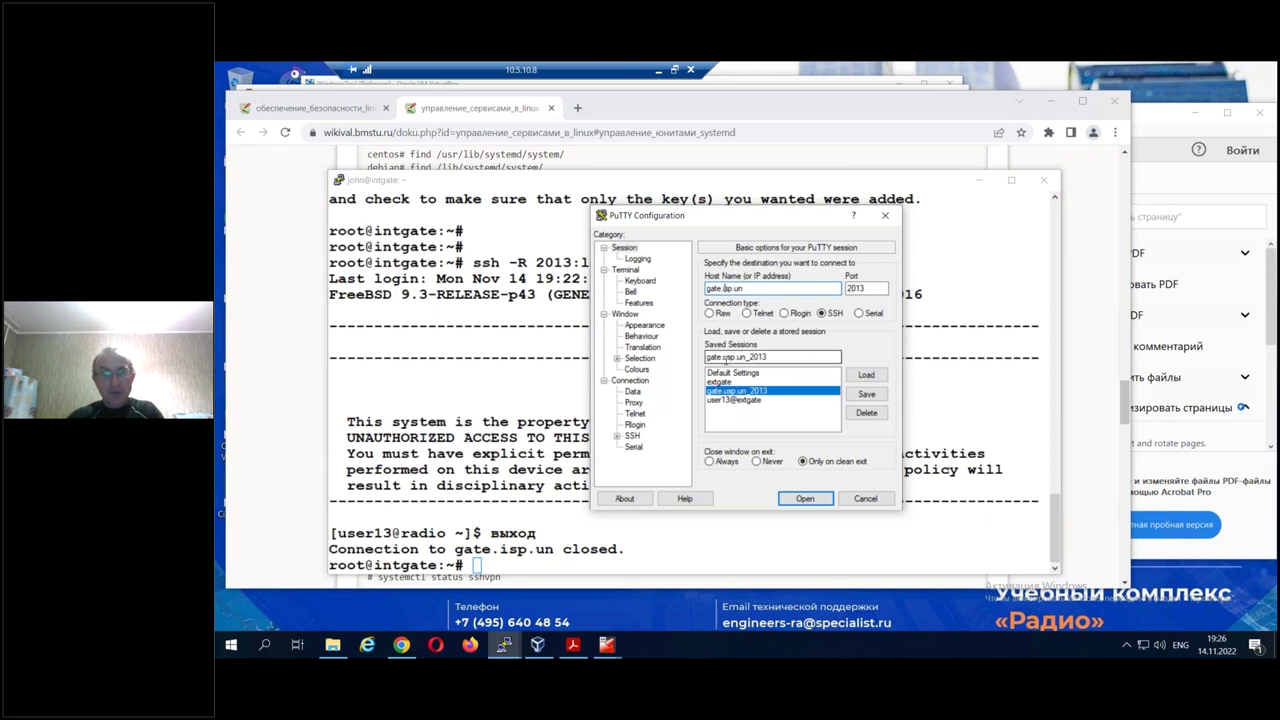
key("BackSpace")
type("i")
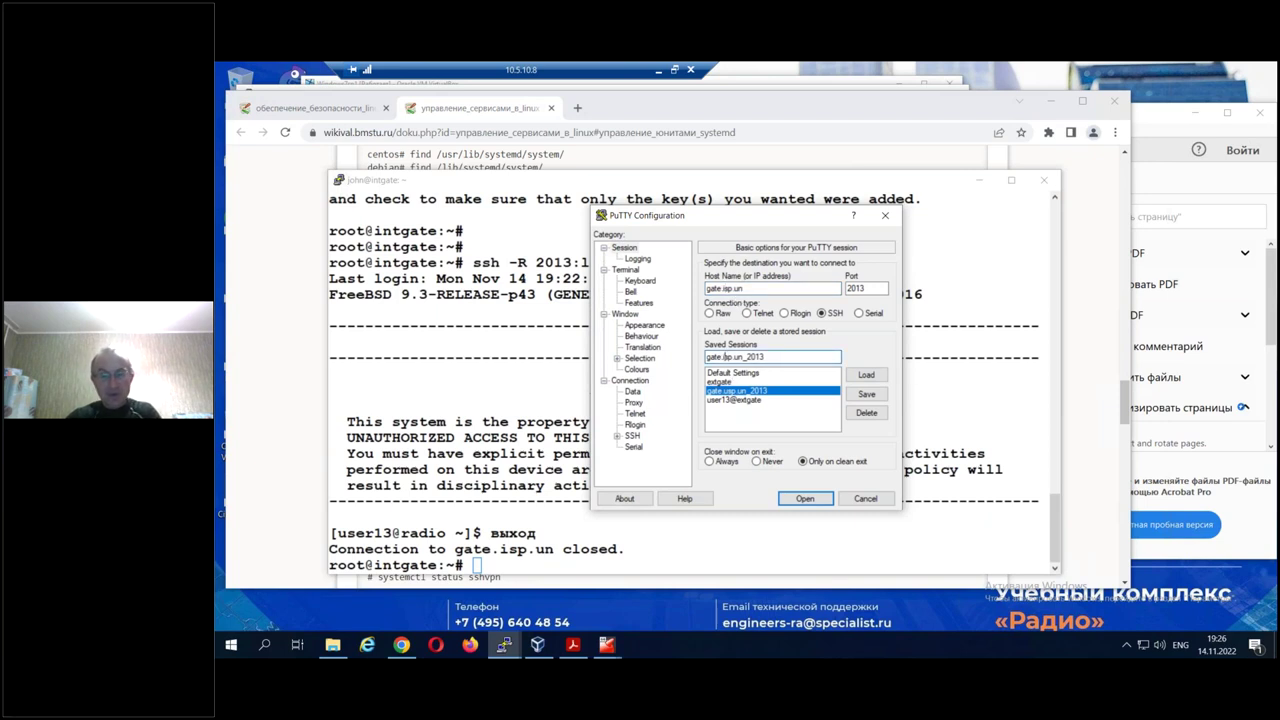
left_click(866, 394)
left_click(738, 401)
left_click(866, 413)
Connect with gate.isp.un_2013, dismiss the 'Connection refused' error, and return to the systemd wiki page
double_click(735, 391)
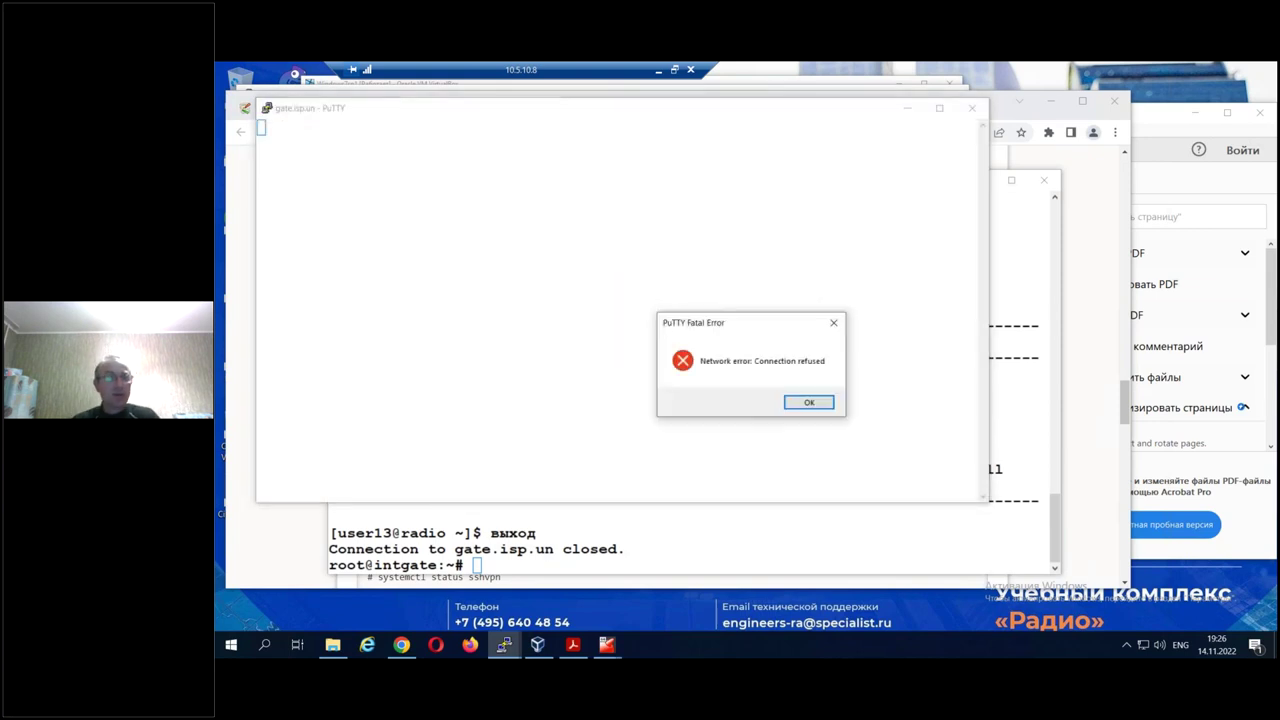
left_click(826, 405)
left_click(647, 547)
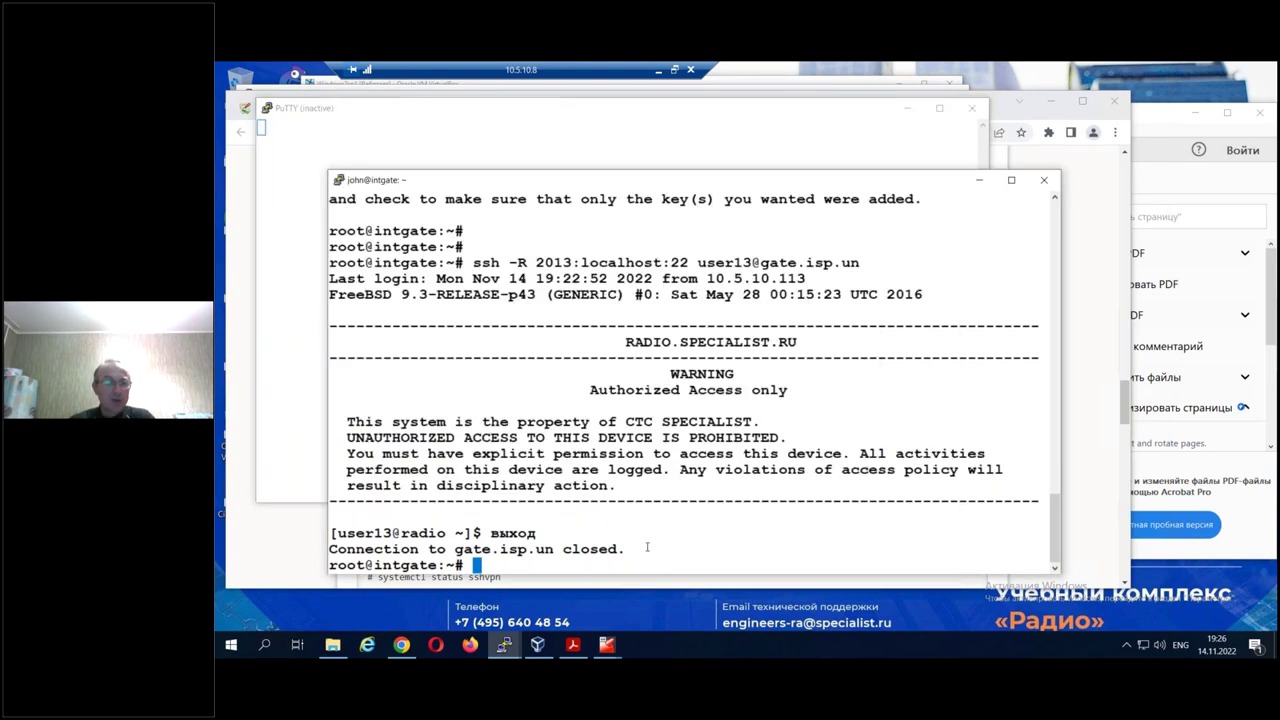
left_click(401, 645)
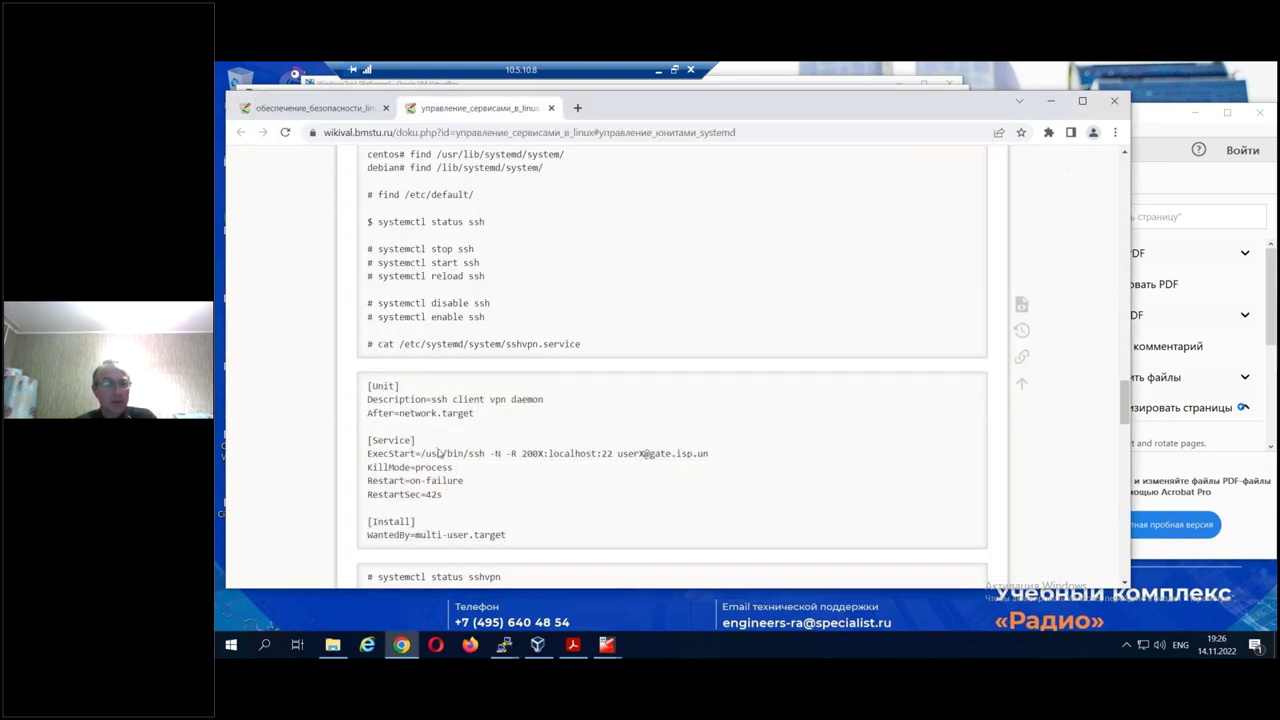
Copy 'systemctl status sshvpn' from the wiki and run it on intgate, showing the service inactive
scroll(445, 461, "down", 2)
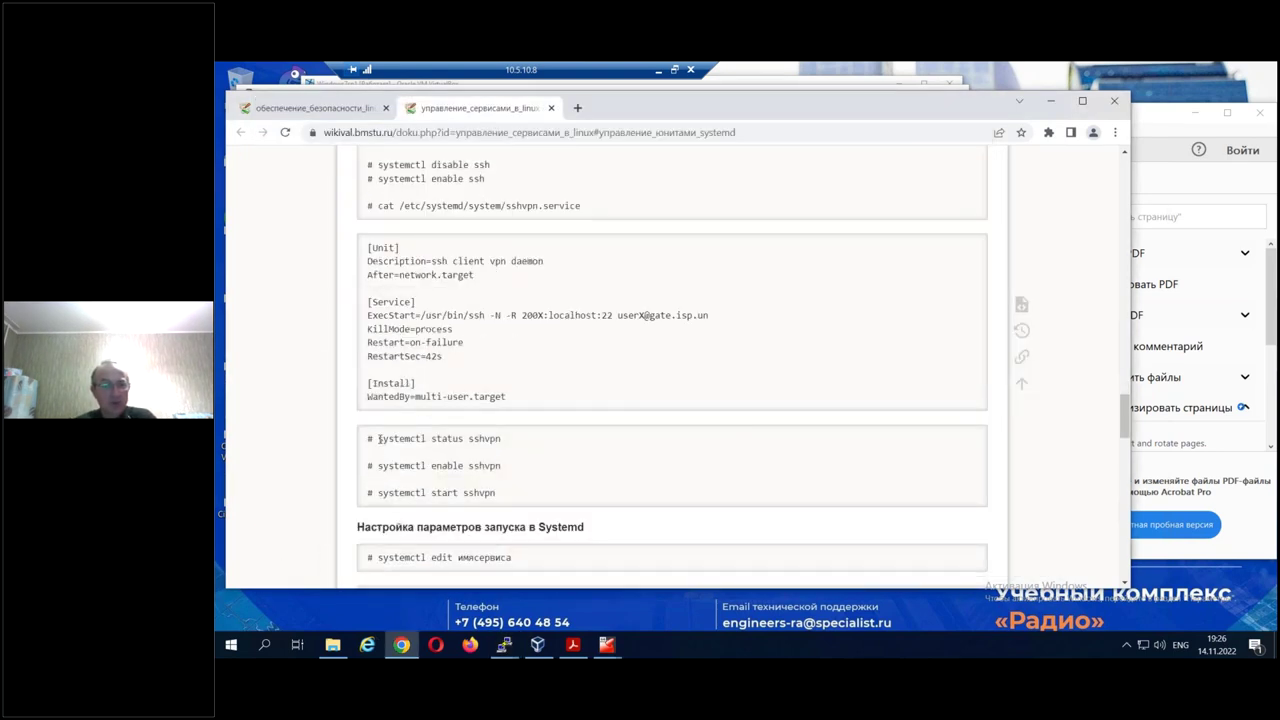
left_click_drag(379, 438, 537, 438)
key("ctrl+c")
key("alt+Tab")
right_click(672, 413)
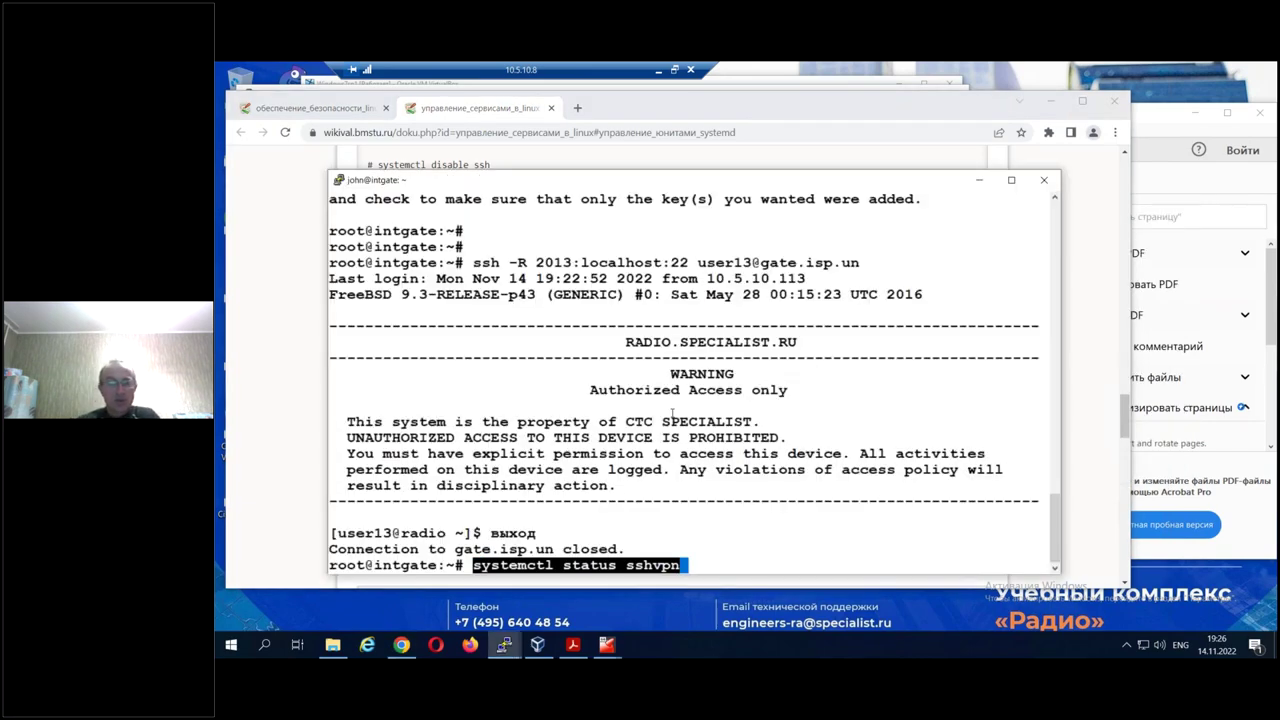
key("Return")
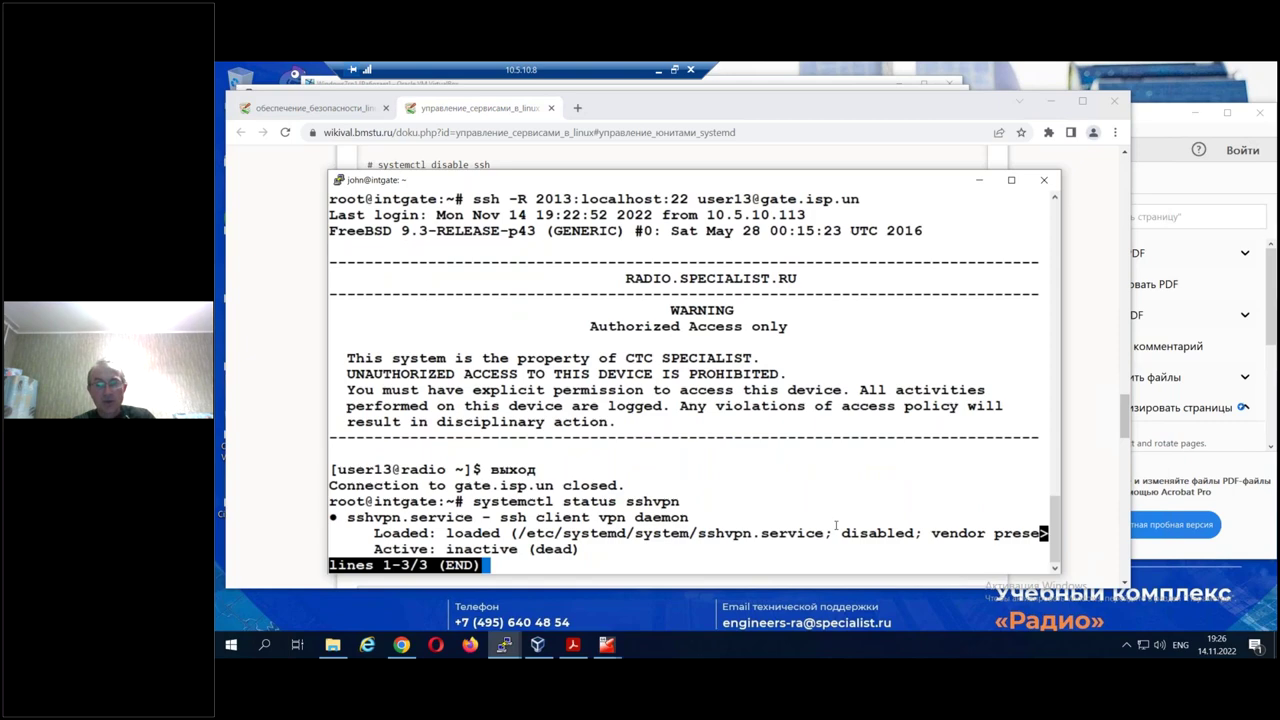
Copy 'systemctl enable sshvpn' from the wiki and run it in the intgate terminal
key("alt+Tab")
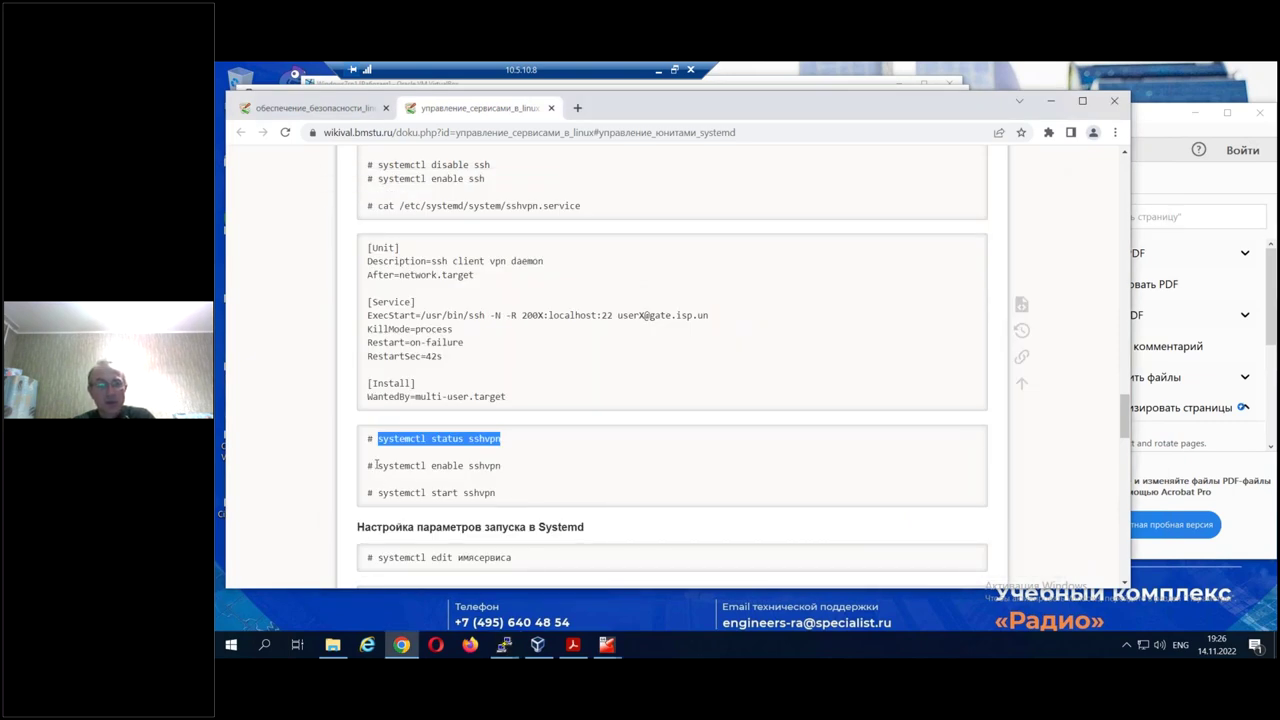
left_click_drag(379, 465, 466, 465)
left_click(508, 465)
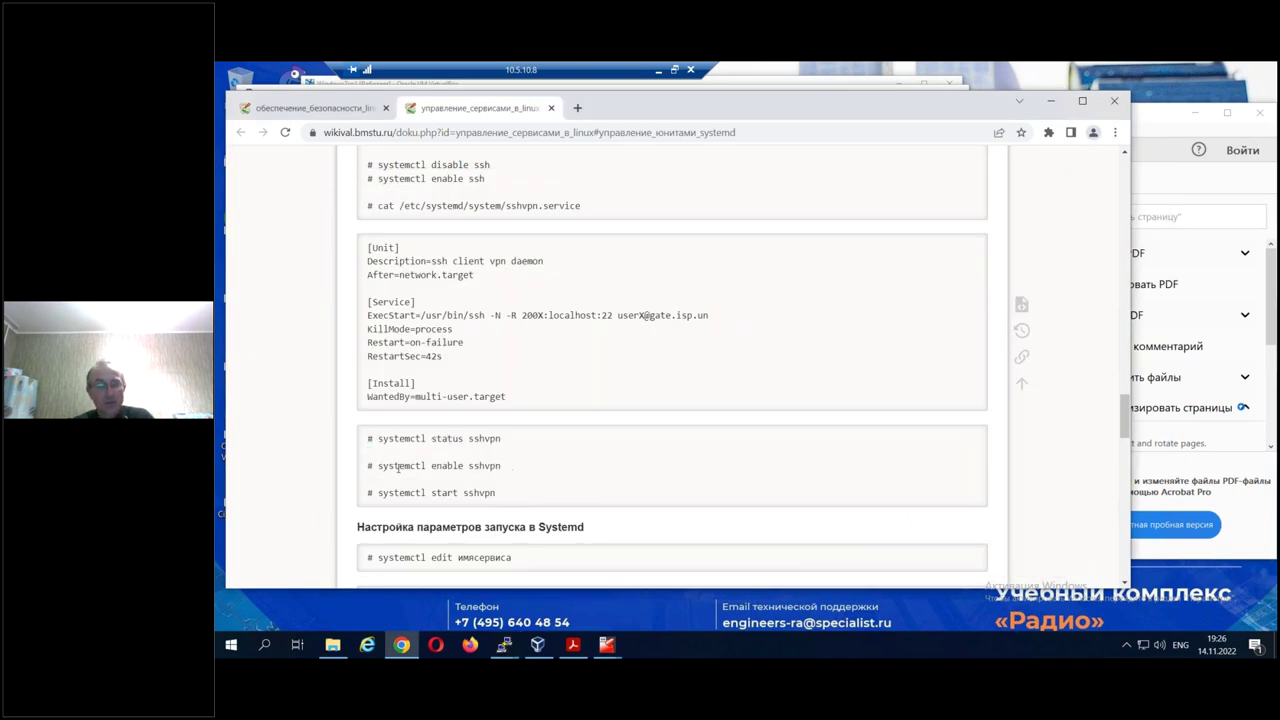
left_click_drag(379, 466, 501, 466)
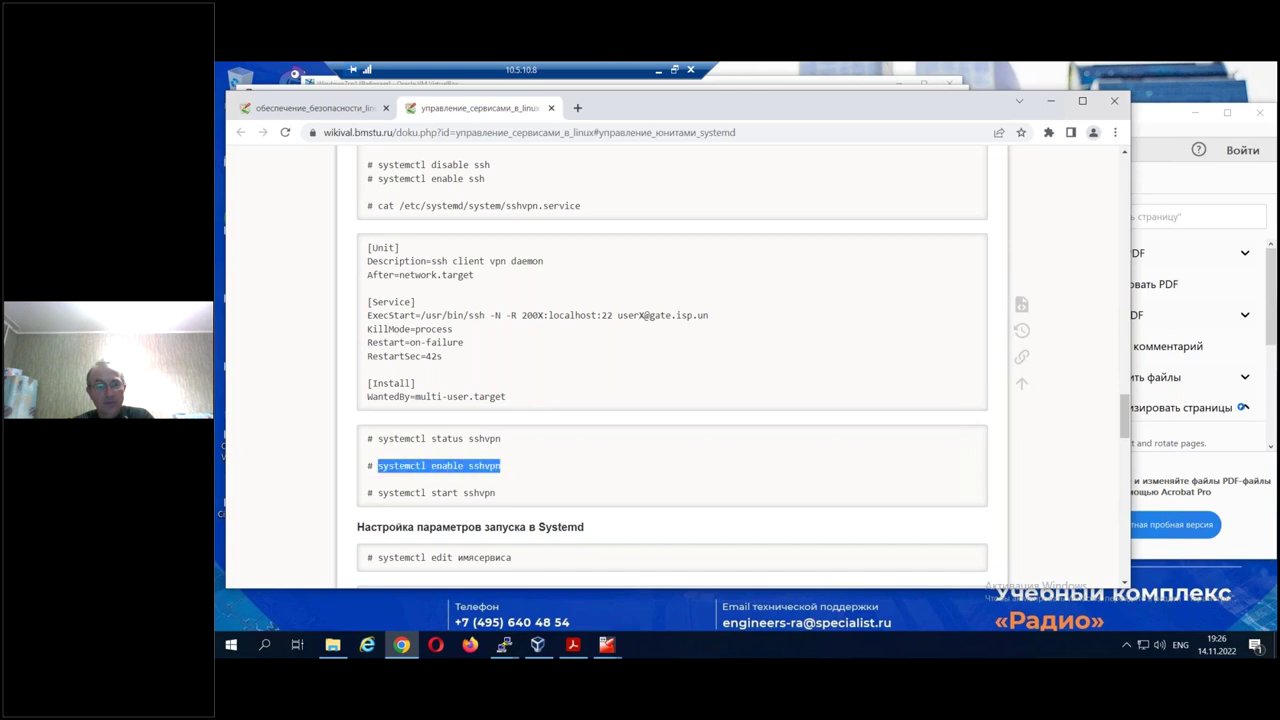
key("alt+Tab")
right_click(758, 467)
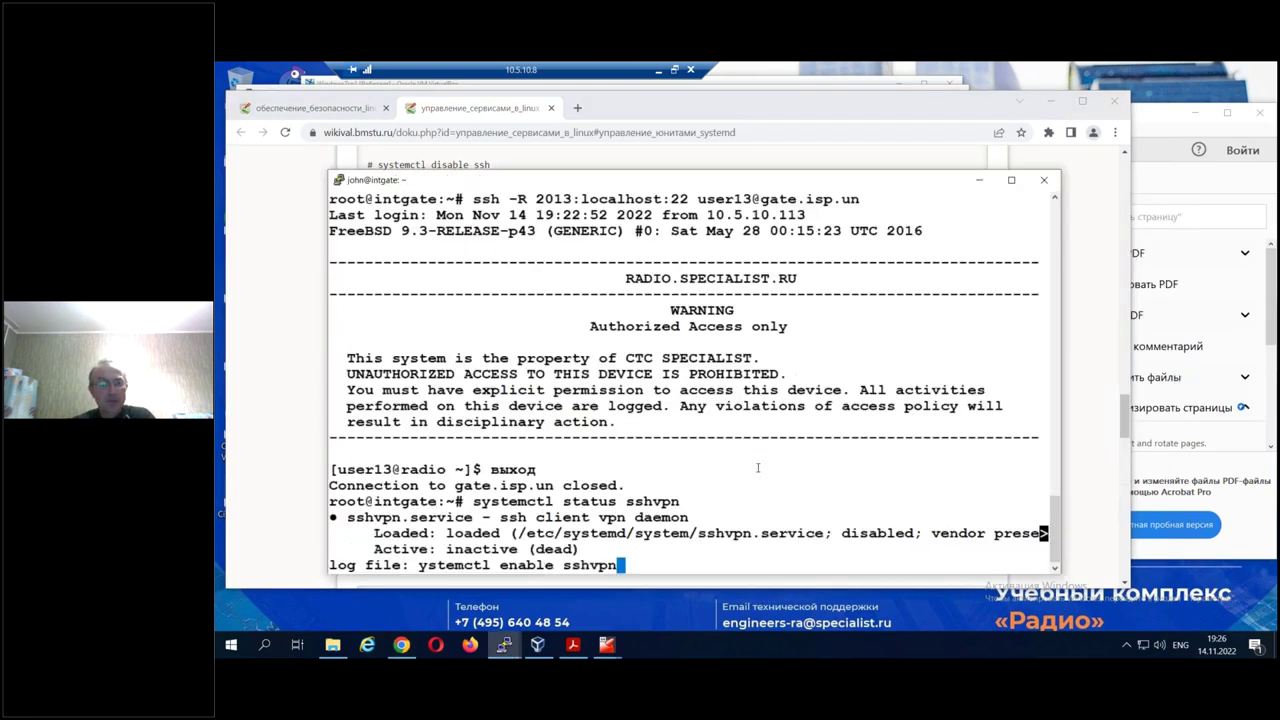
key("ctrl+c")
right_click(758, 467)
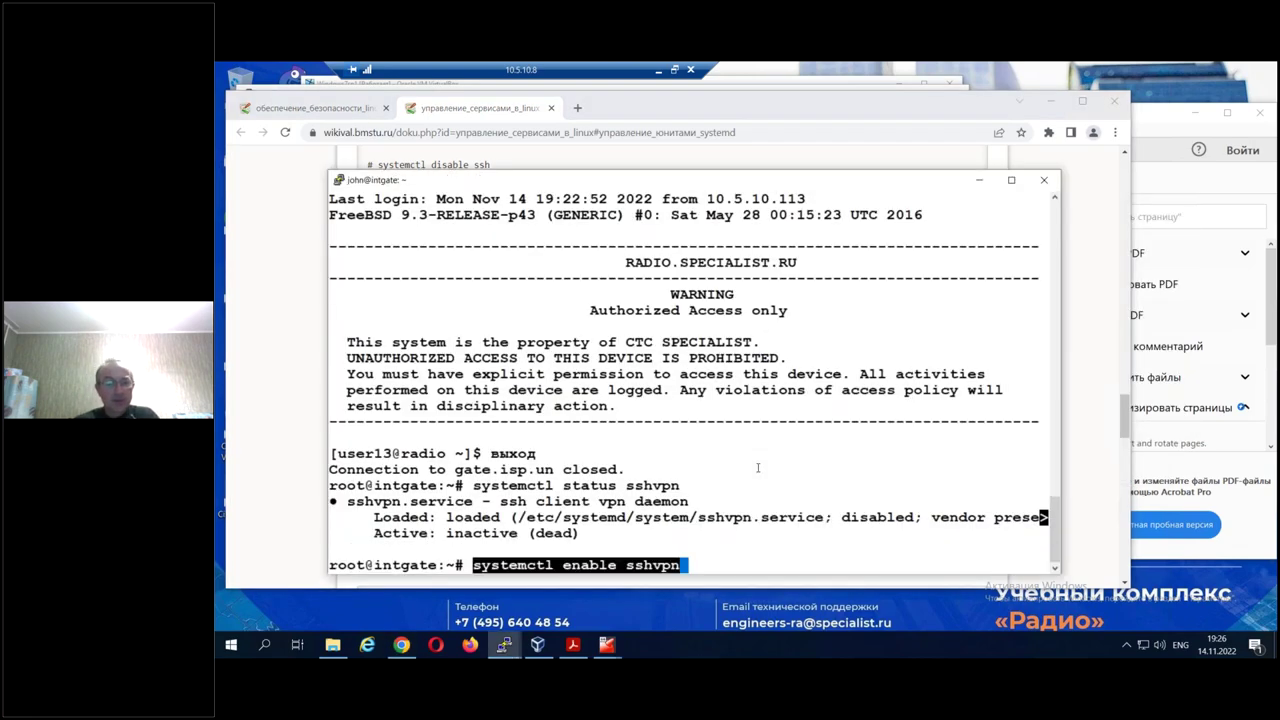
key("Return")
Copy 'systemctl start sshvpn' from the wiki and run it to start the service
key("alt+Tab")
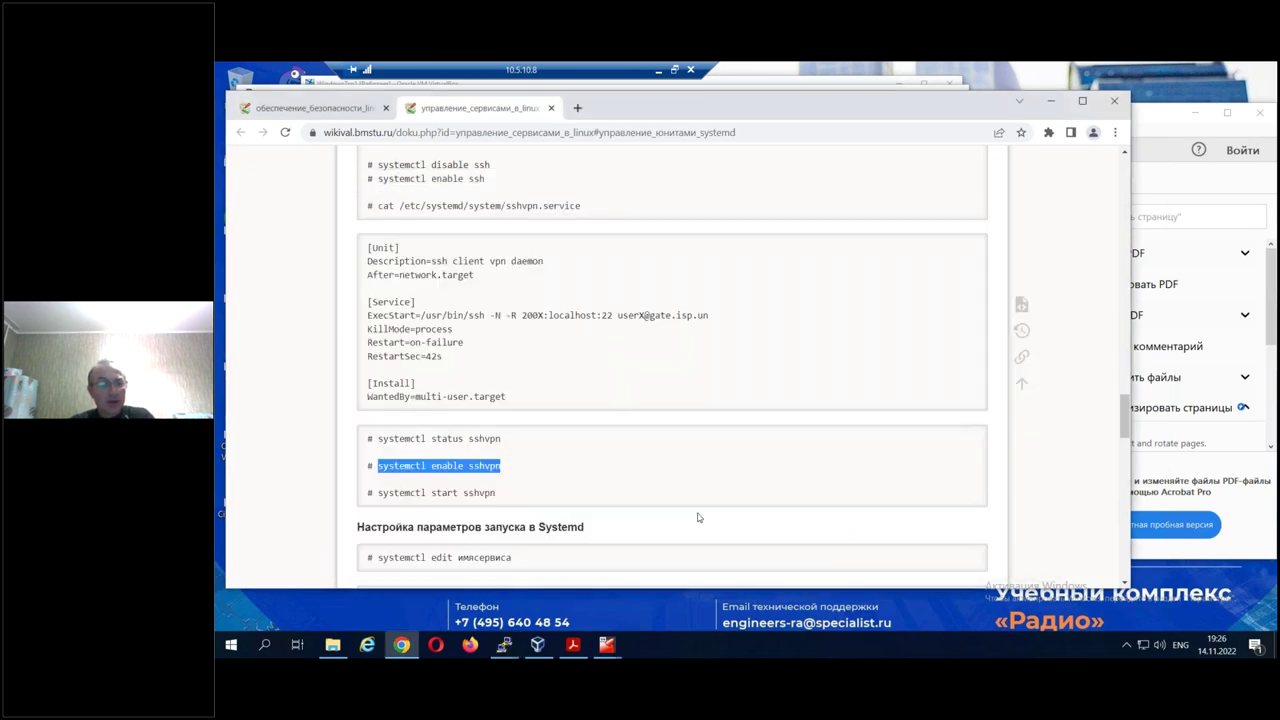
left_click_drag(377, 492, 505, 494)
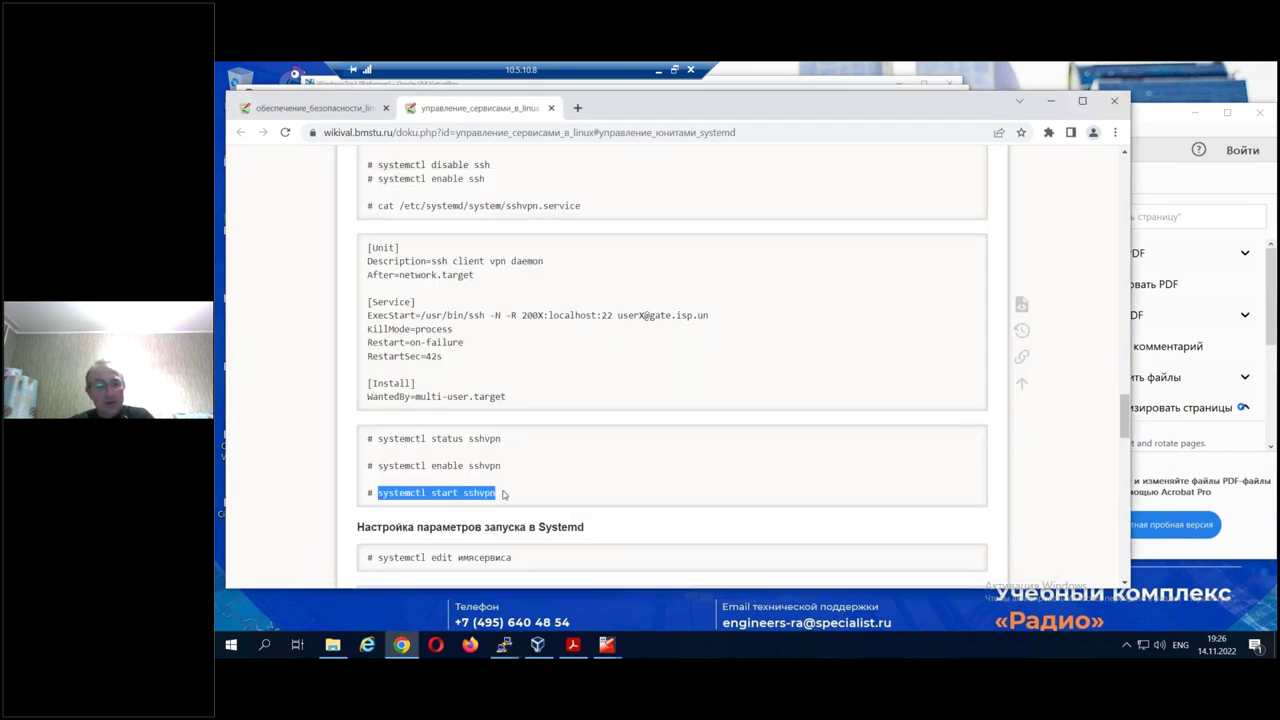
key("alt+Tab")
right_click(720, 487)
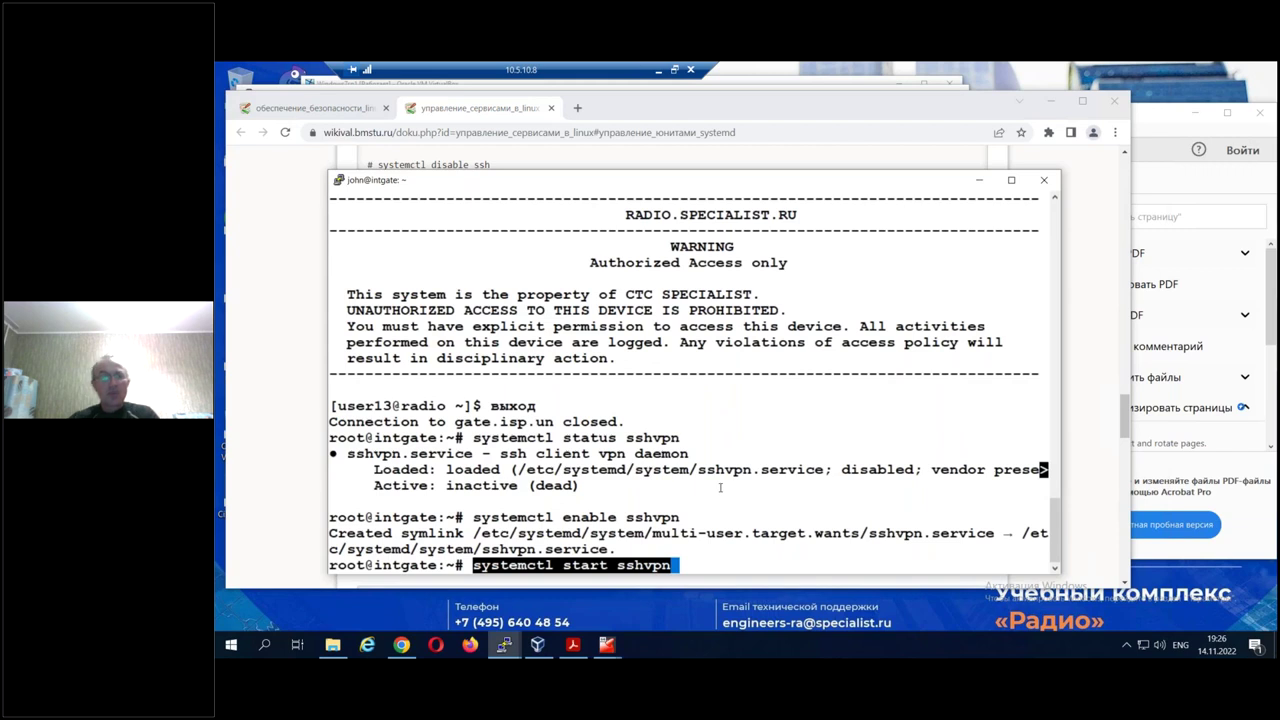
key("Return")
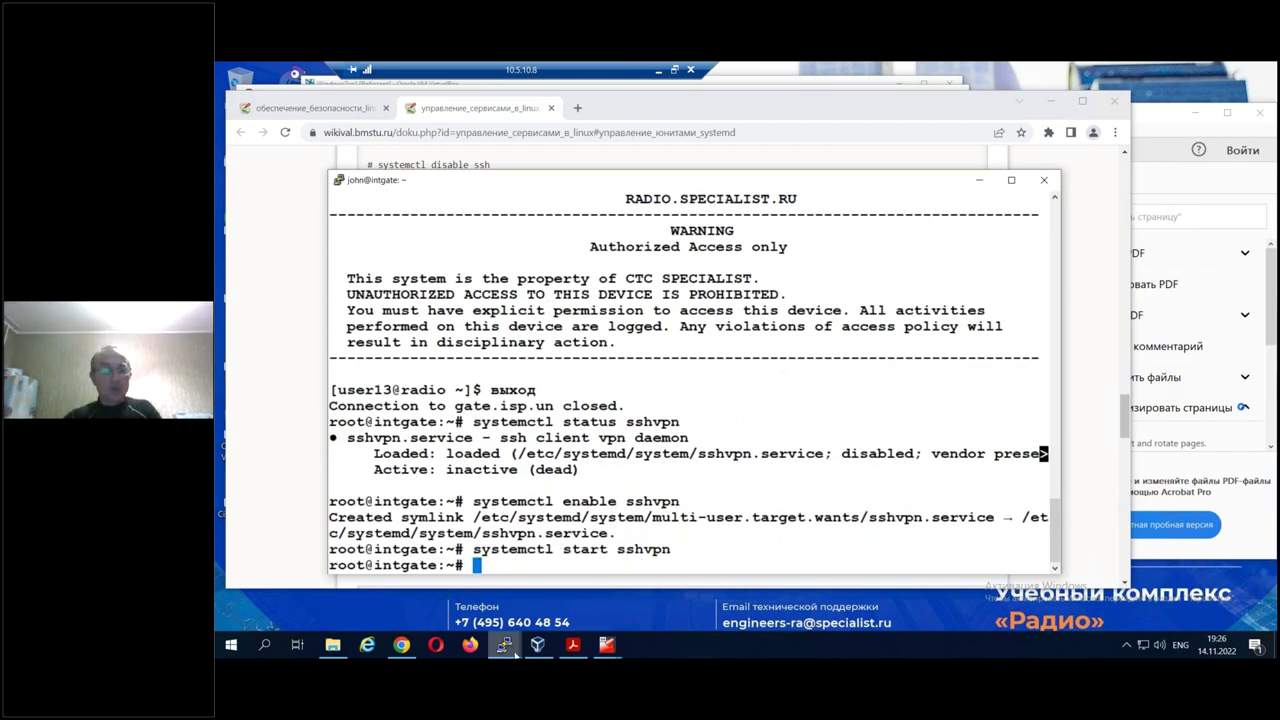
left_click(512, 648)
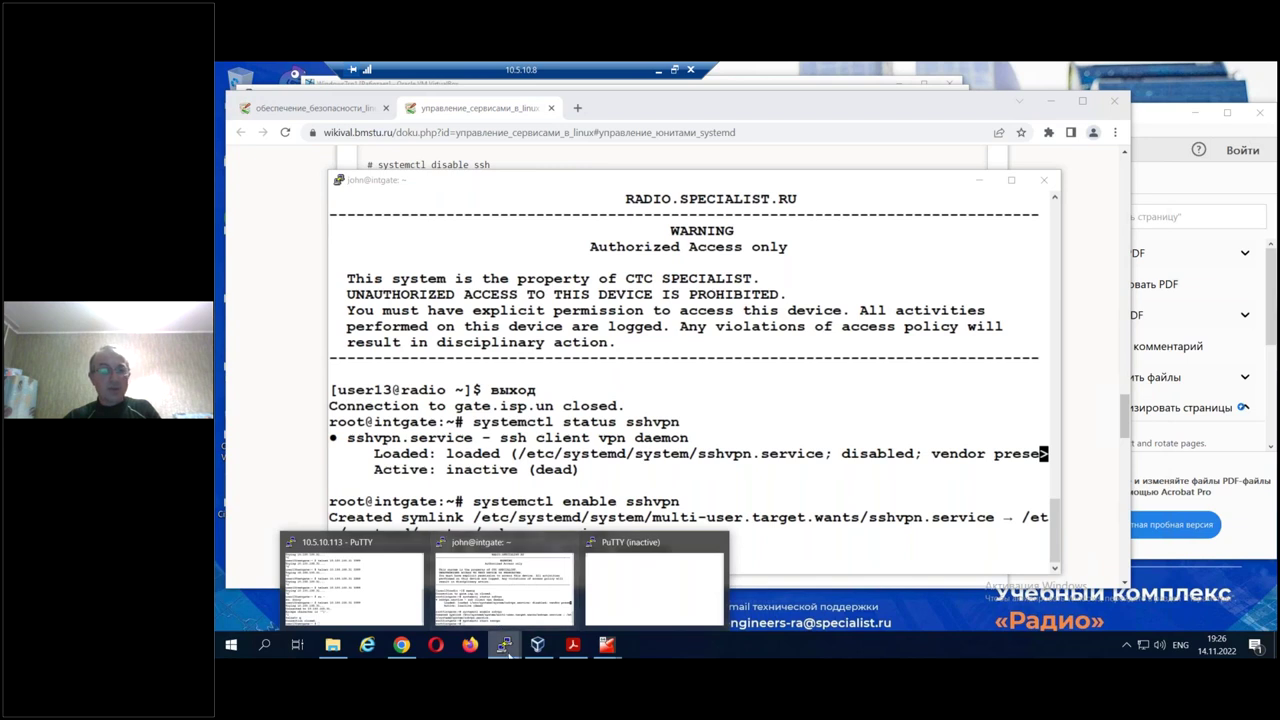
Open the gate.isp.un_2013 session, log into intgate with the account's login and password, then exit with Ctrl+D
right_click(508, 651)
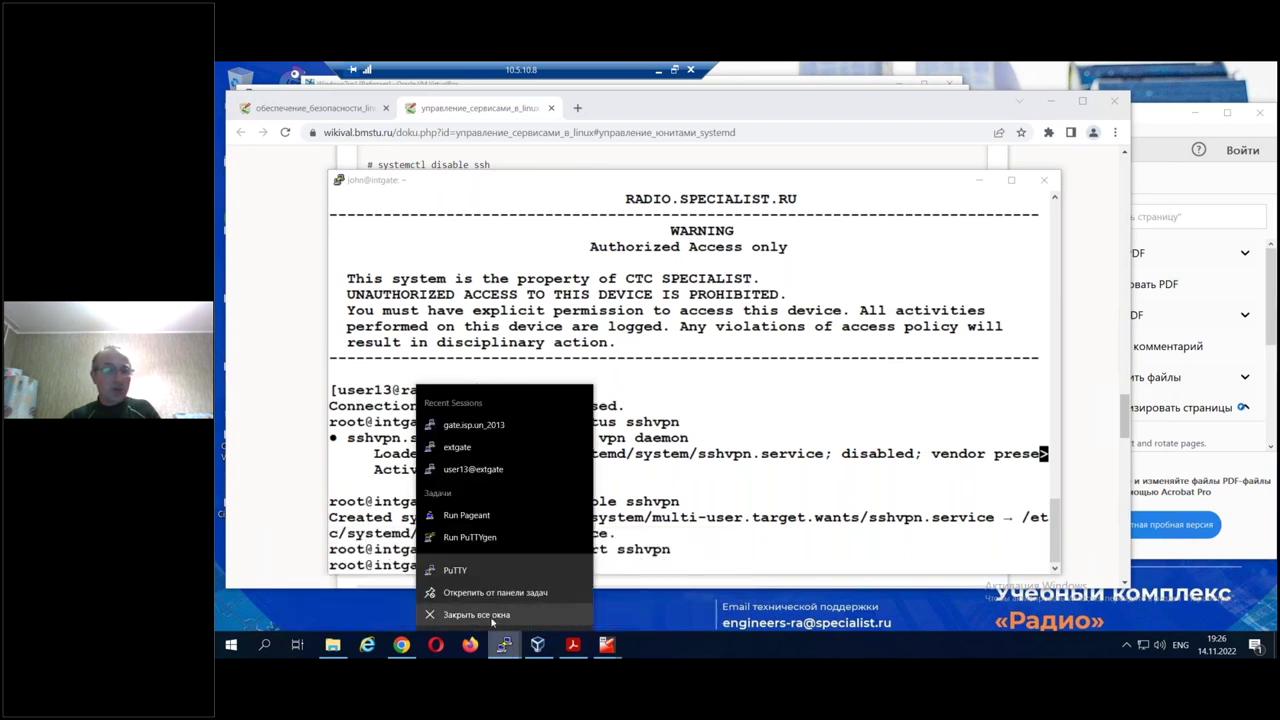
left_click(478, 425)
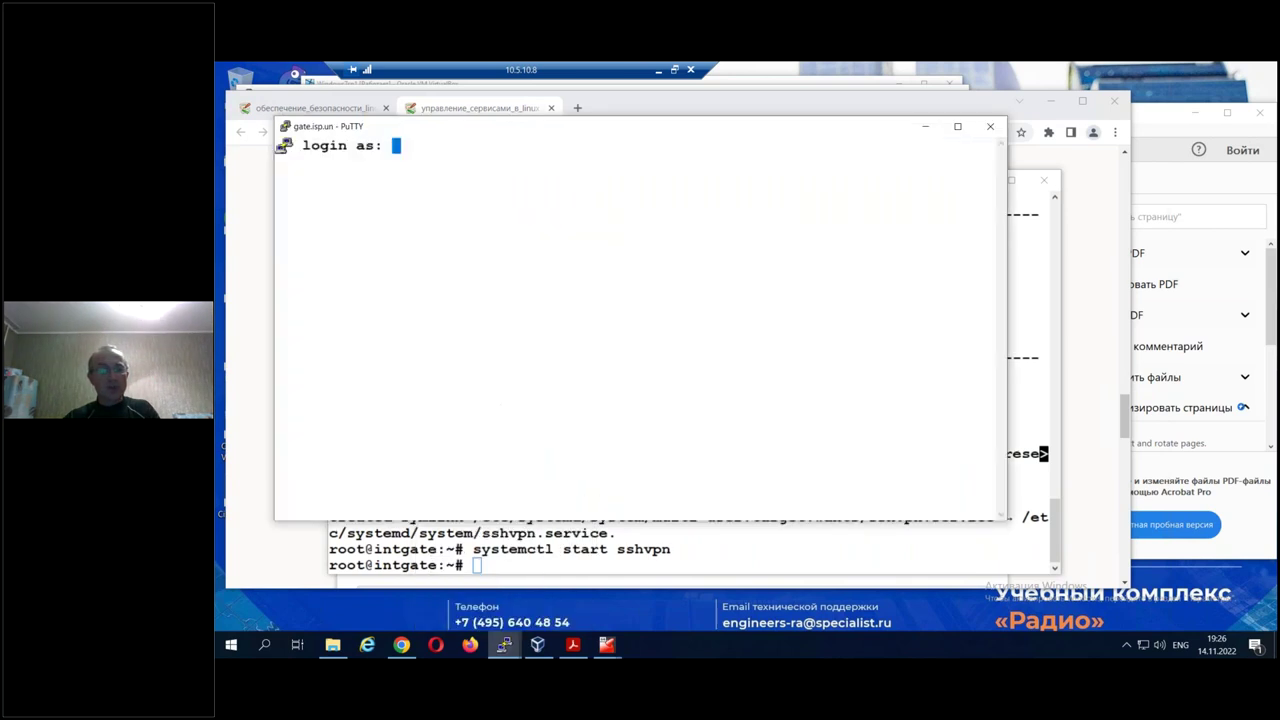
type("jo")
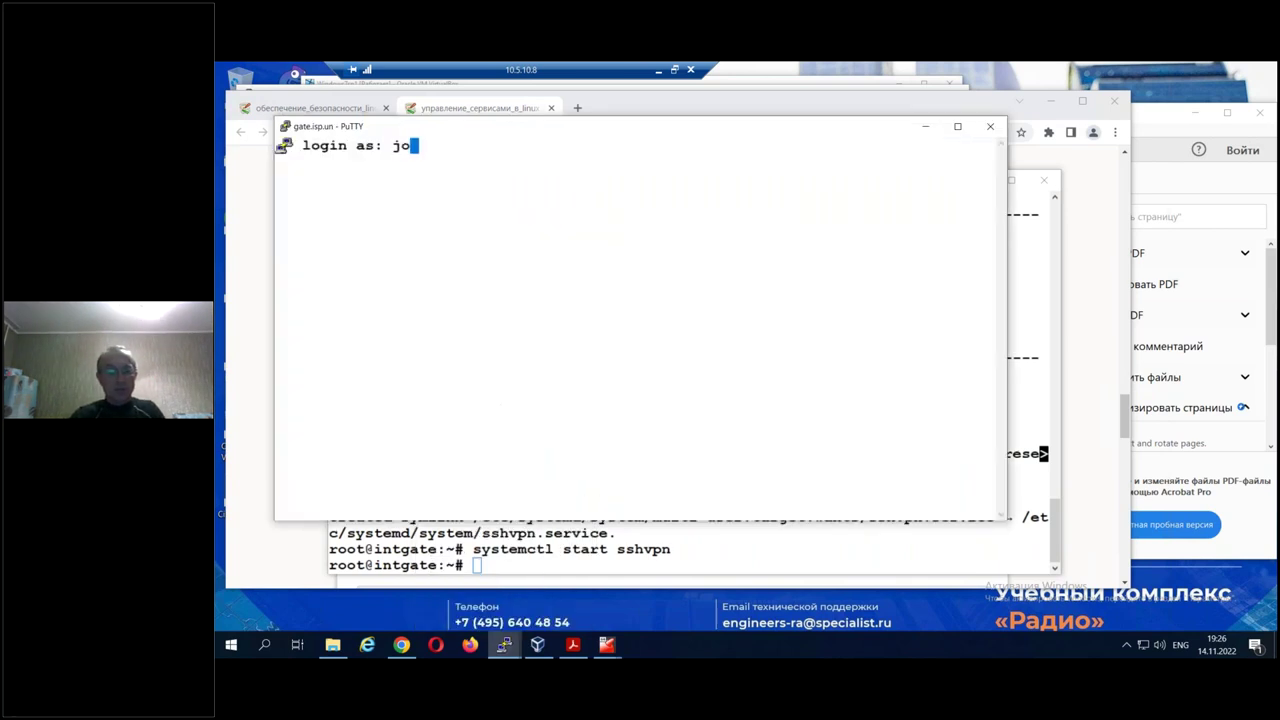
type("n")
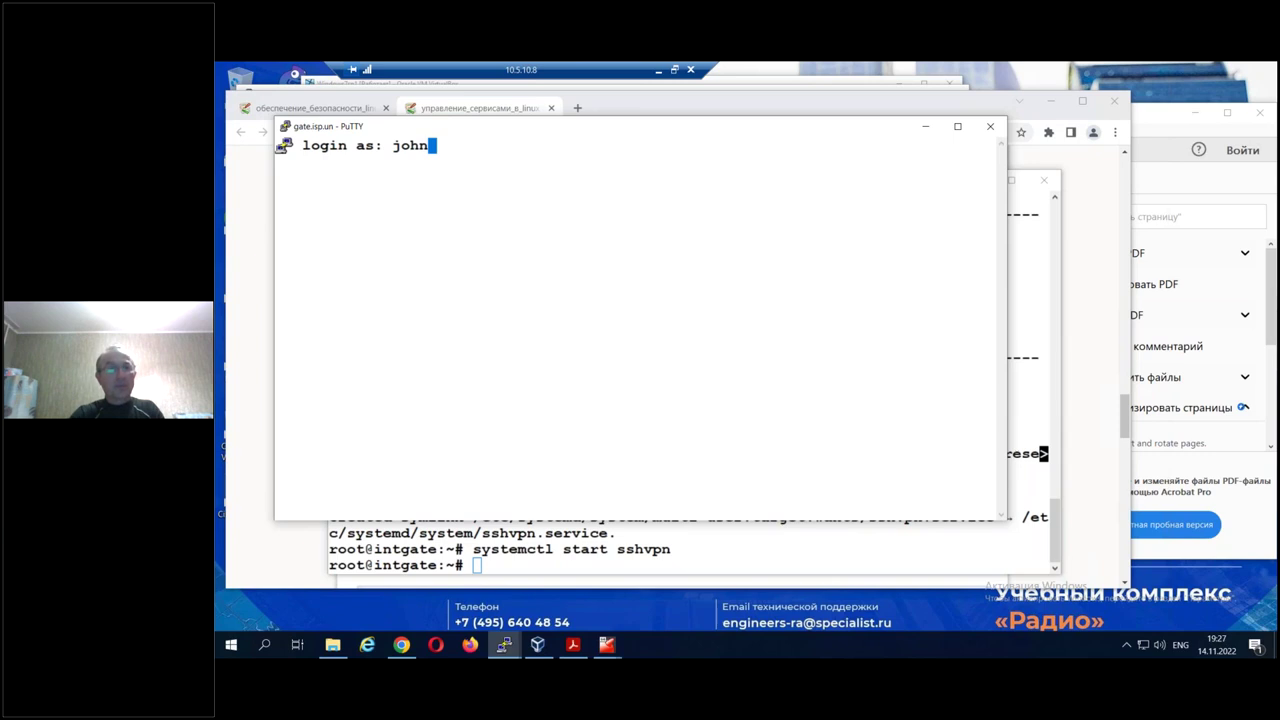
key("Return")
key("Return")
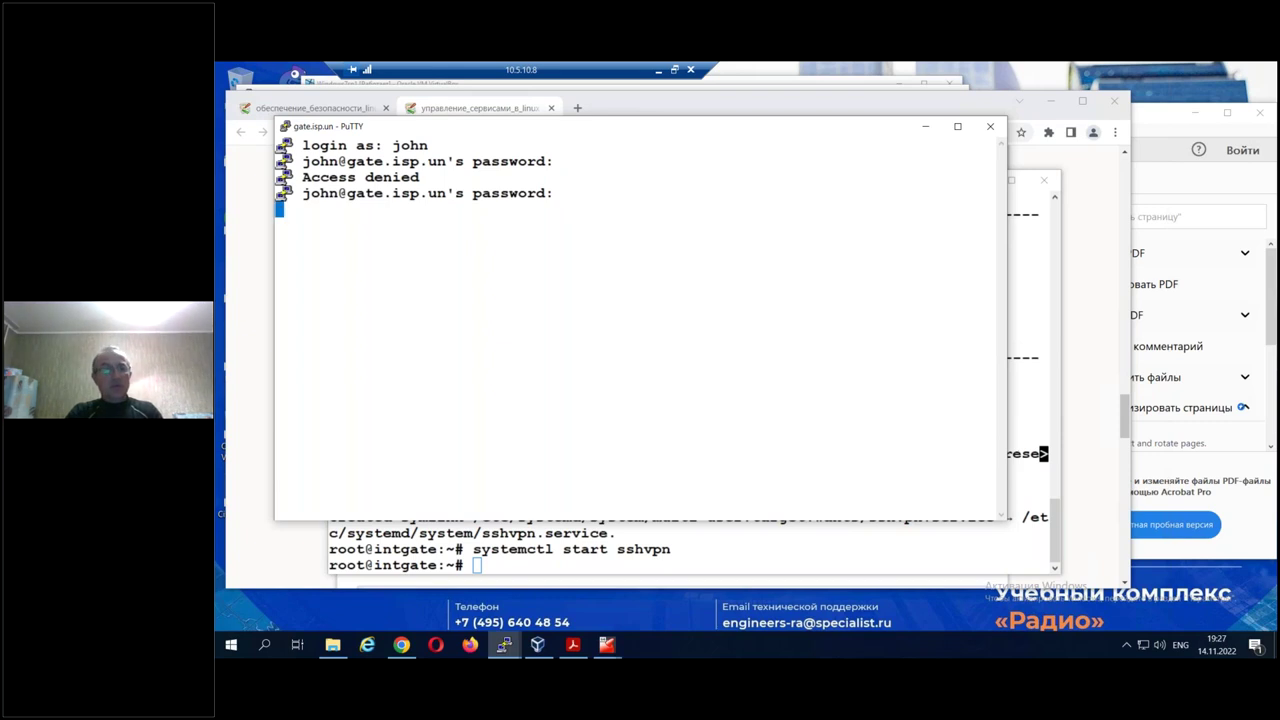
key("Return")
key("Return")
key("Return")
key("Return")
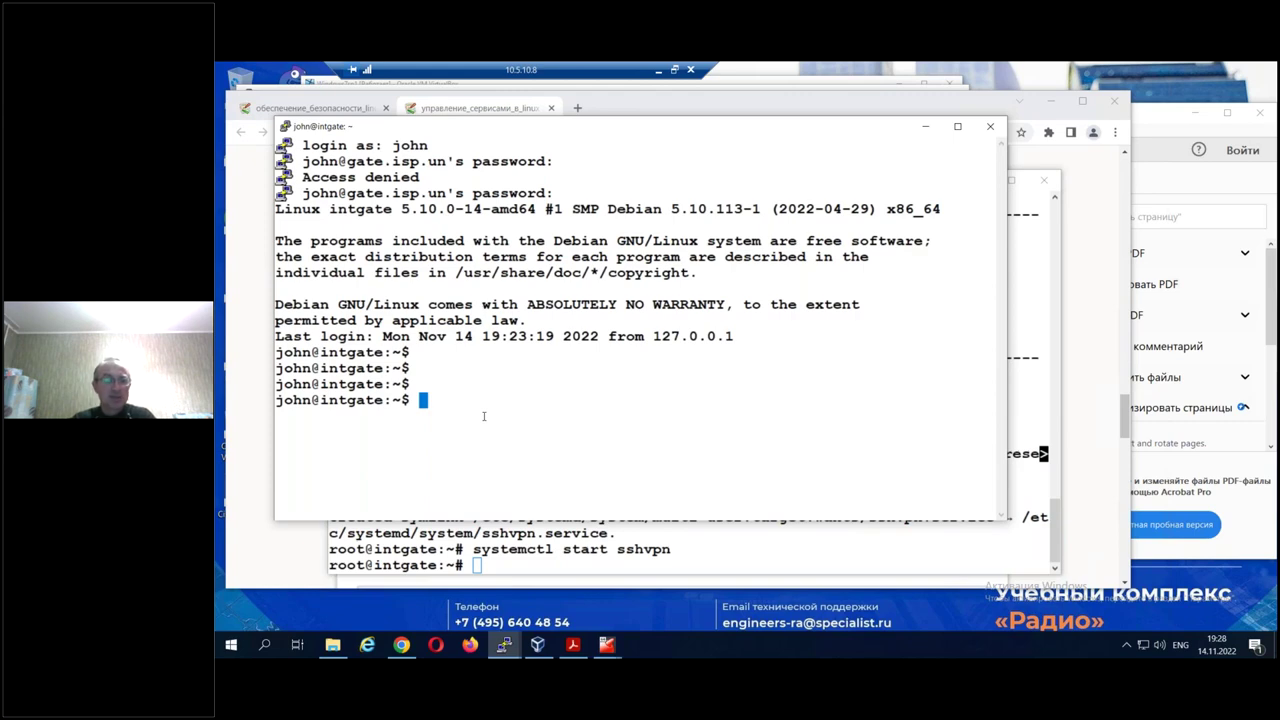
key("ctrl+d")
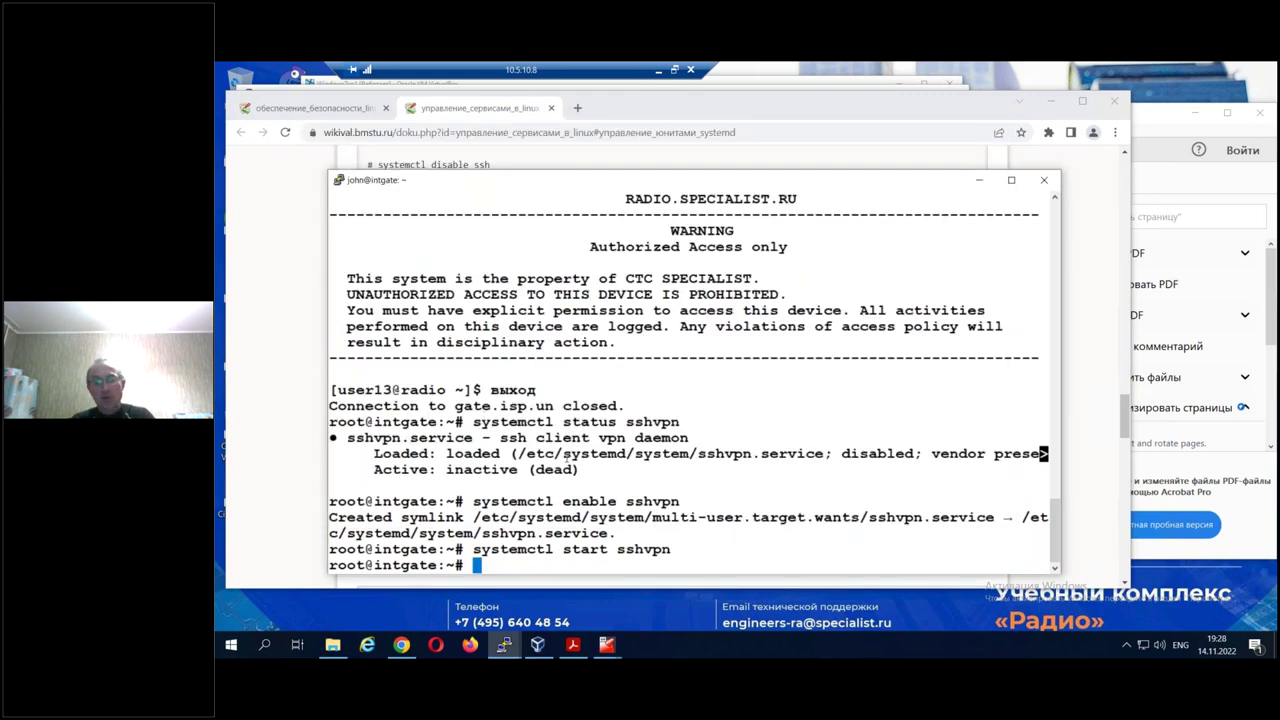
In the Windows7sp1 VM's MobaXterm, ping ya.ru and stop after two replies from 87.250.250.242
left_click(550, 648)
double_click(435, 340)
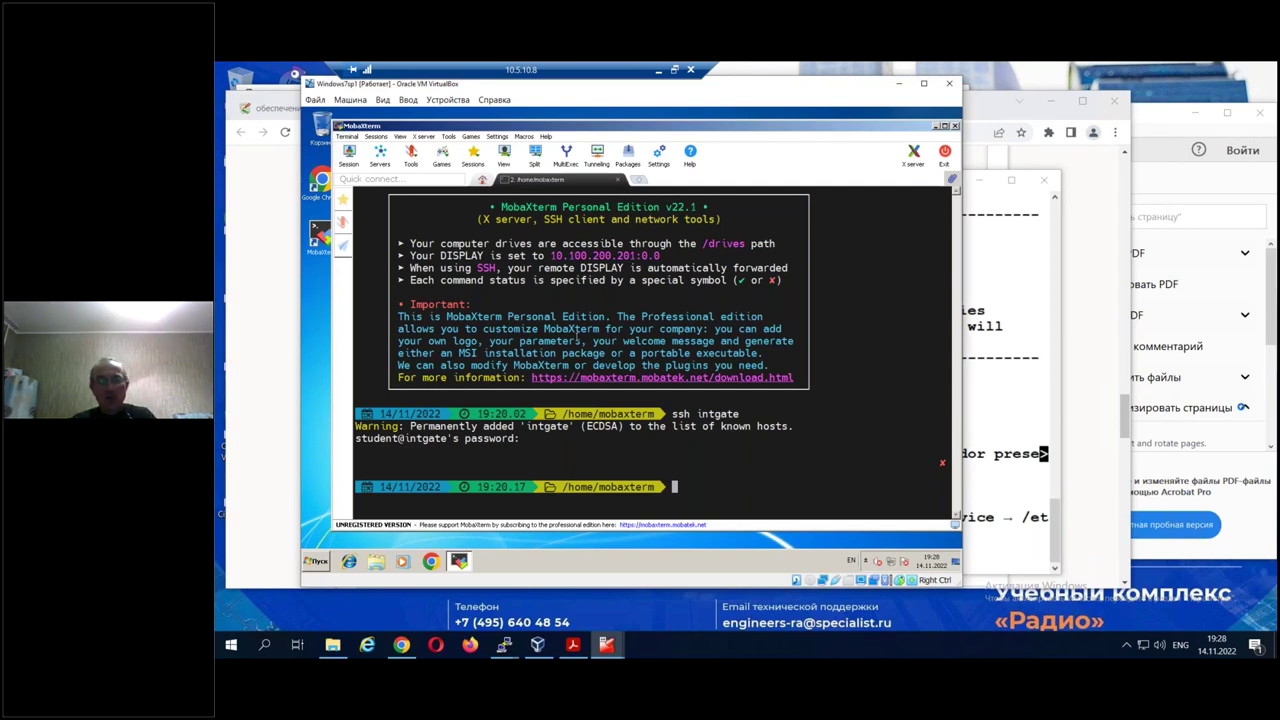
type("ping ")
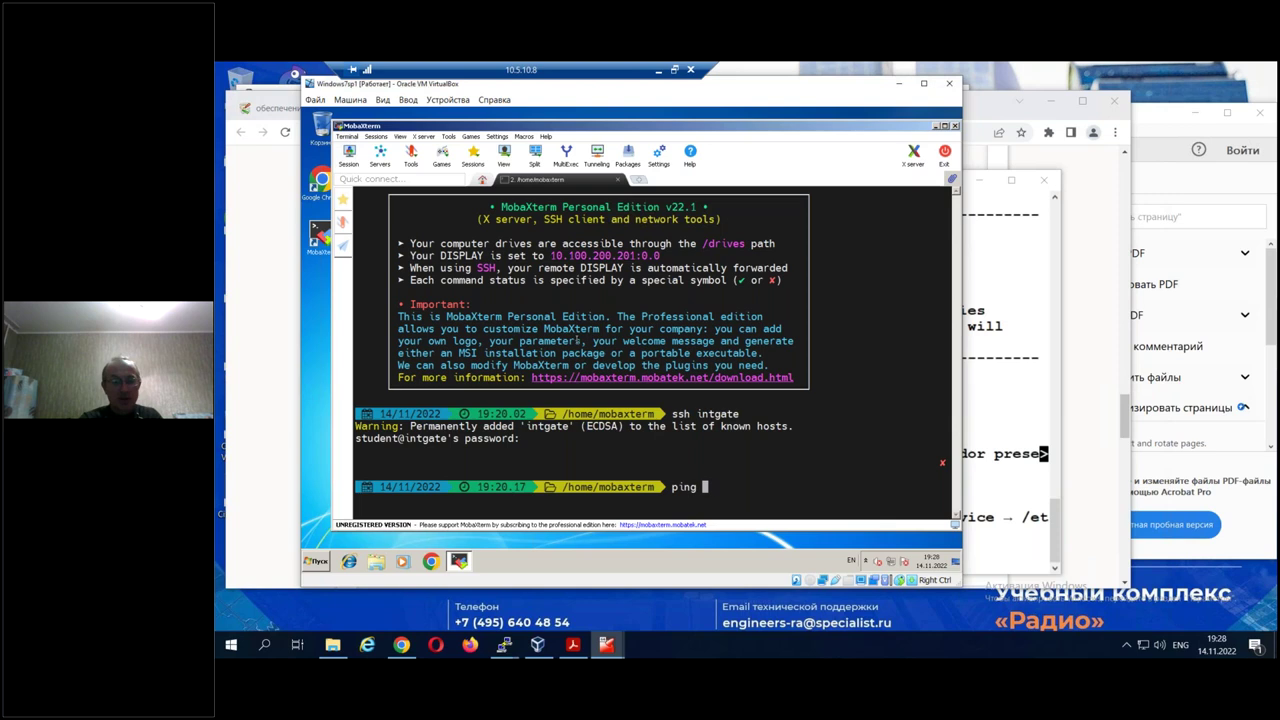
type("ya.ru")
key("Return")
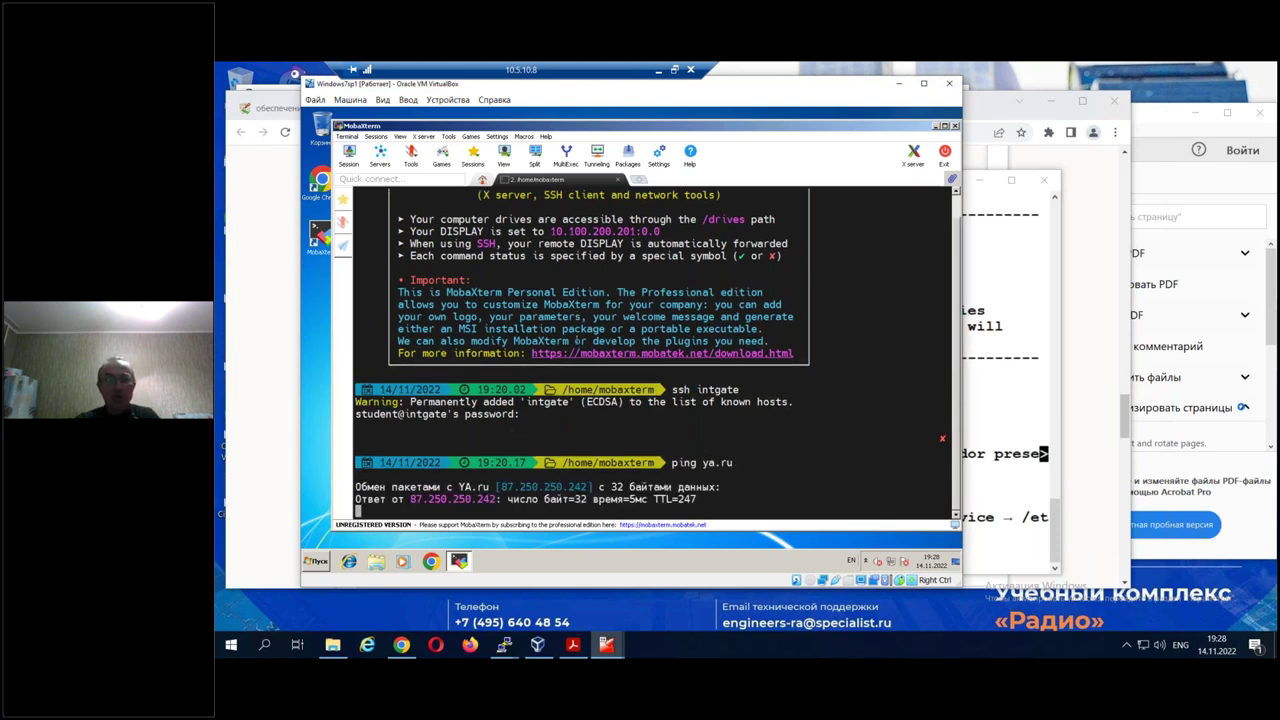
key("ctrl+c")
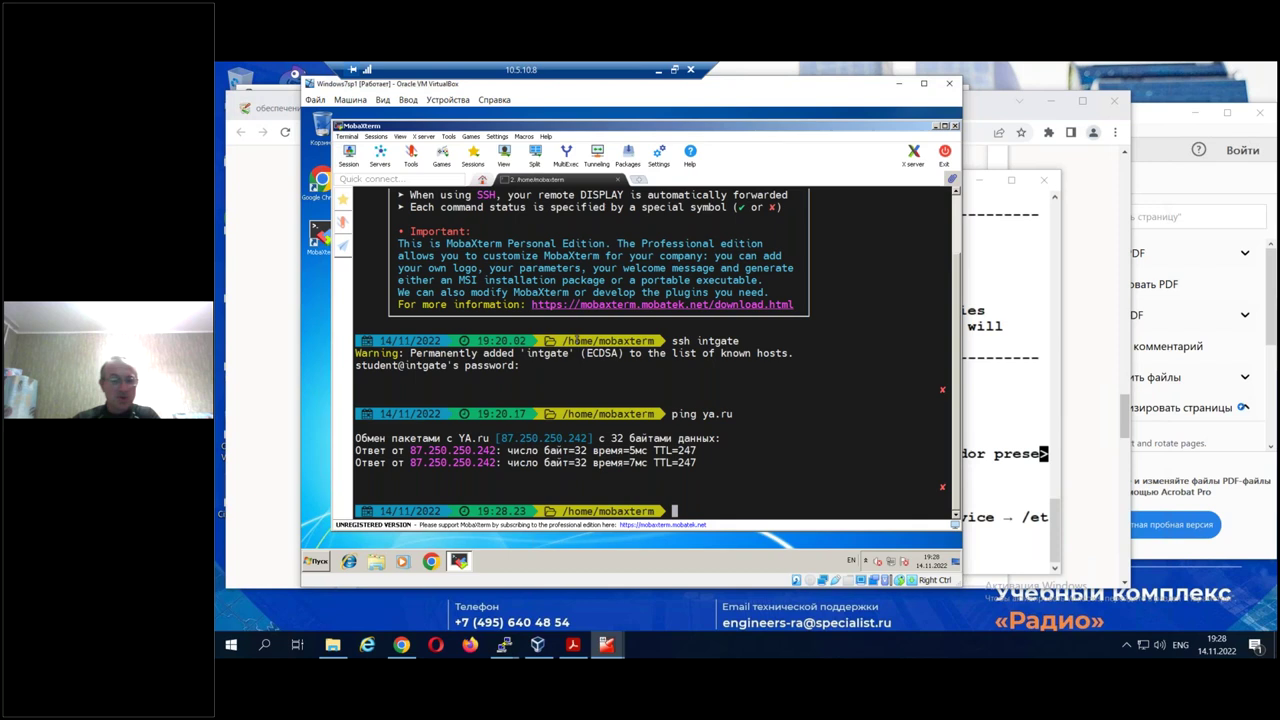
Compose 'ssh -R 3013:localhost:3389' to the lab account at gate.isp.un without running it
type("ssh")
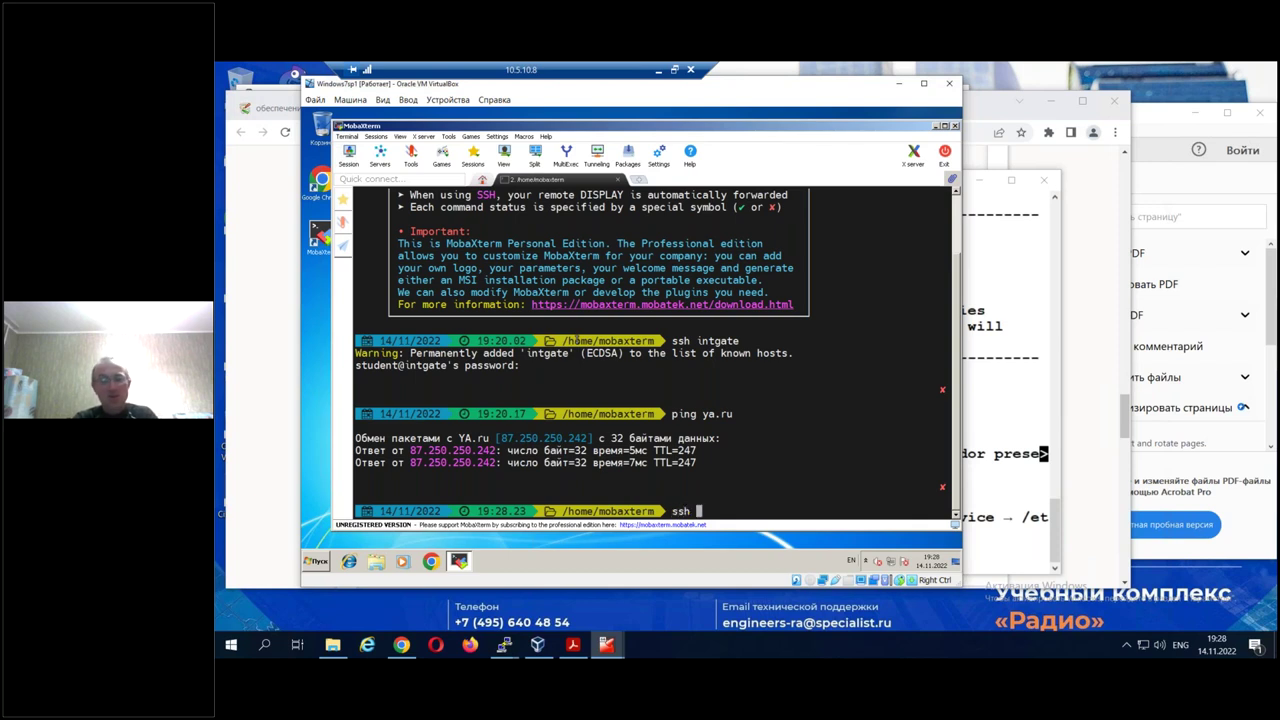
key("BackSpace")
key("BackSpace")
key("BackSpace")
key("BackSpace")
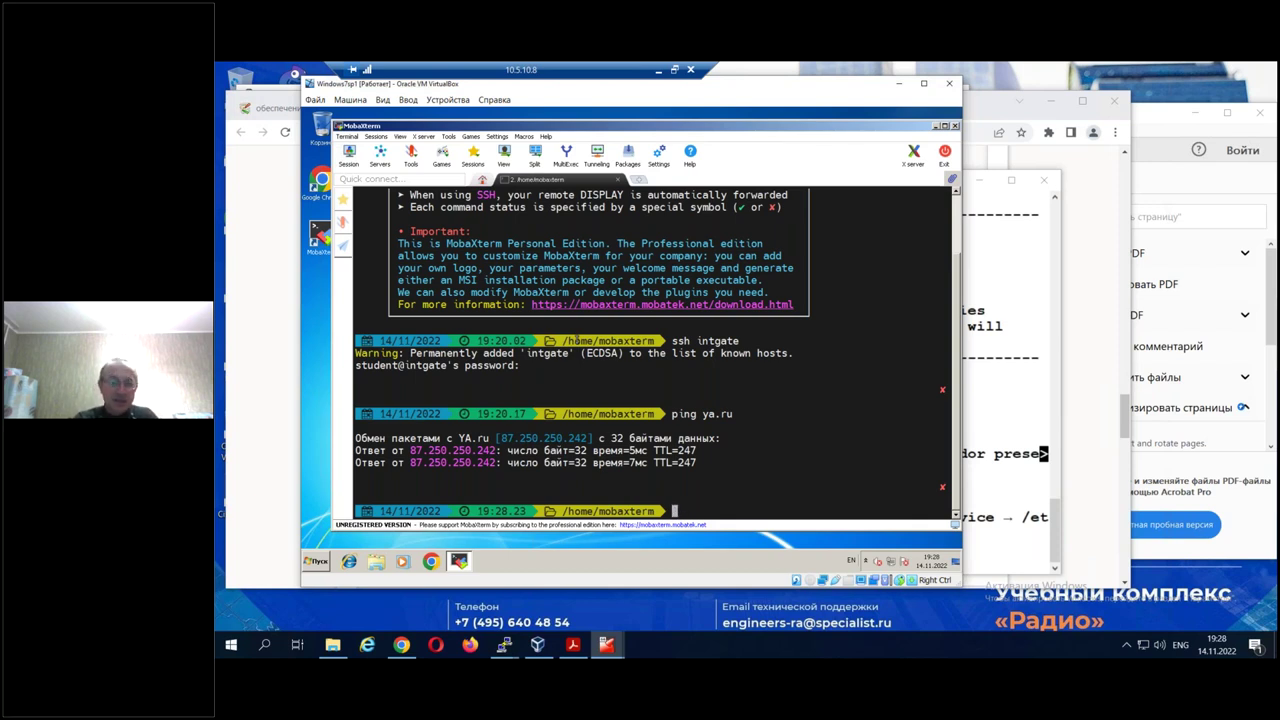
type("ssh -R")
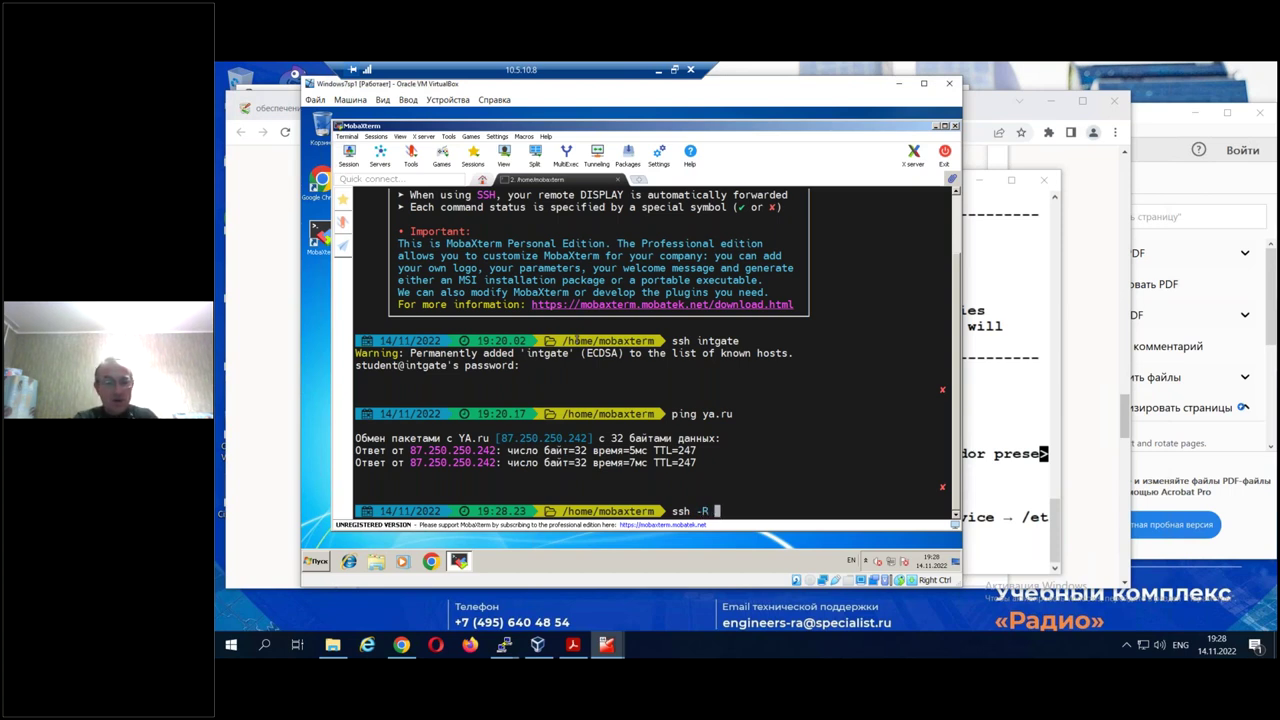
key("BackSpace")
key("BackSpace")
key("BackSpace")
type("user13")
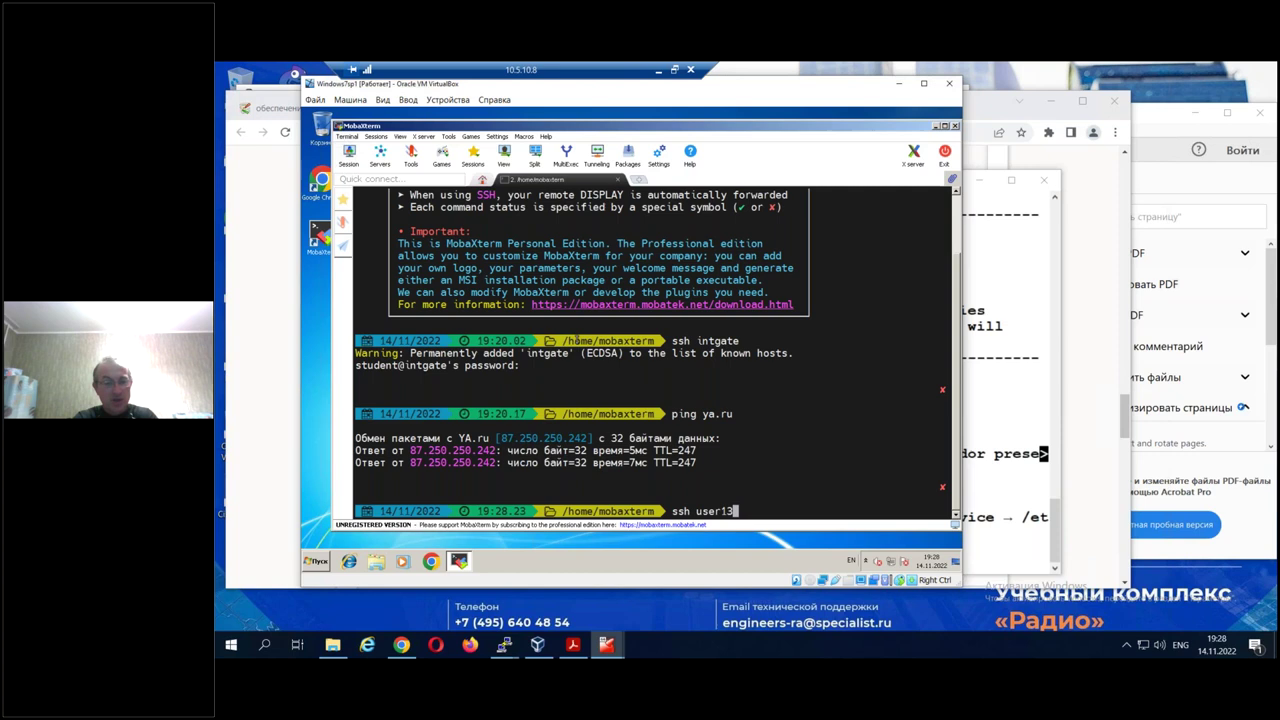
type("@gat")
key("BackSpace")
key("BackSpace")
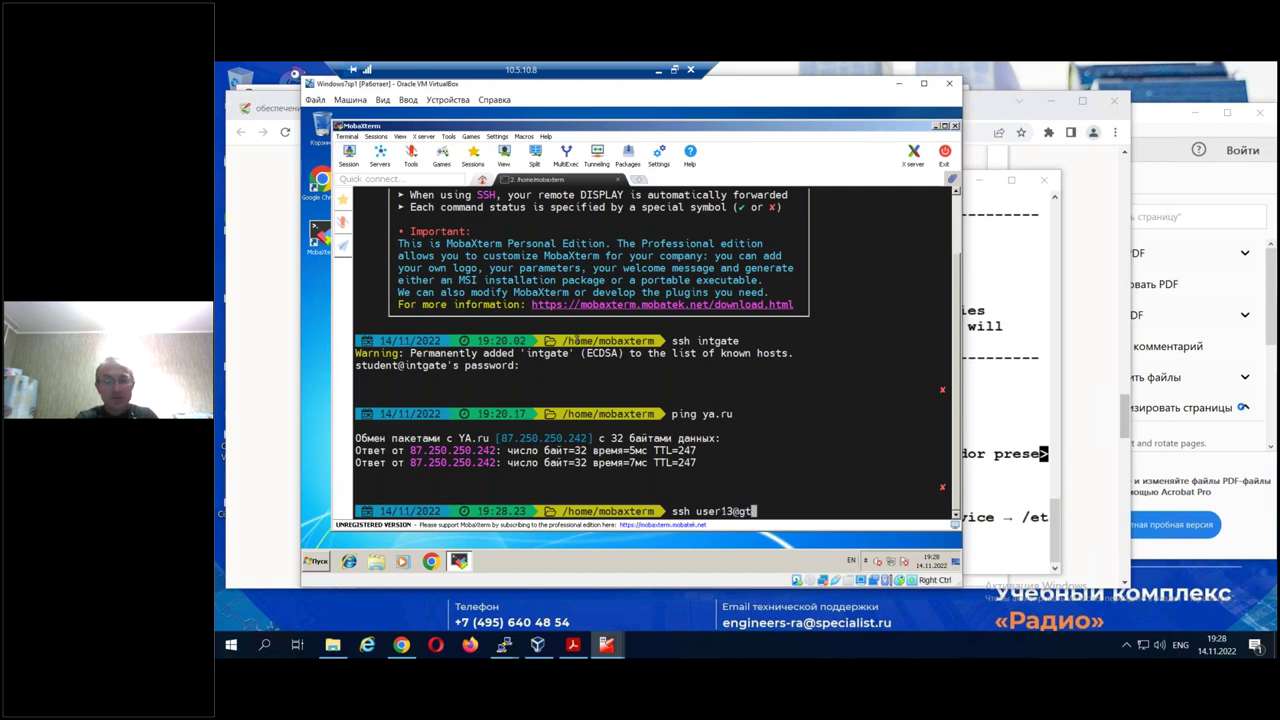
type("a")
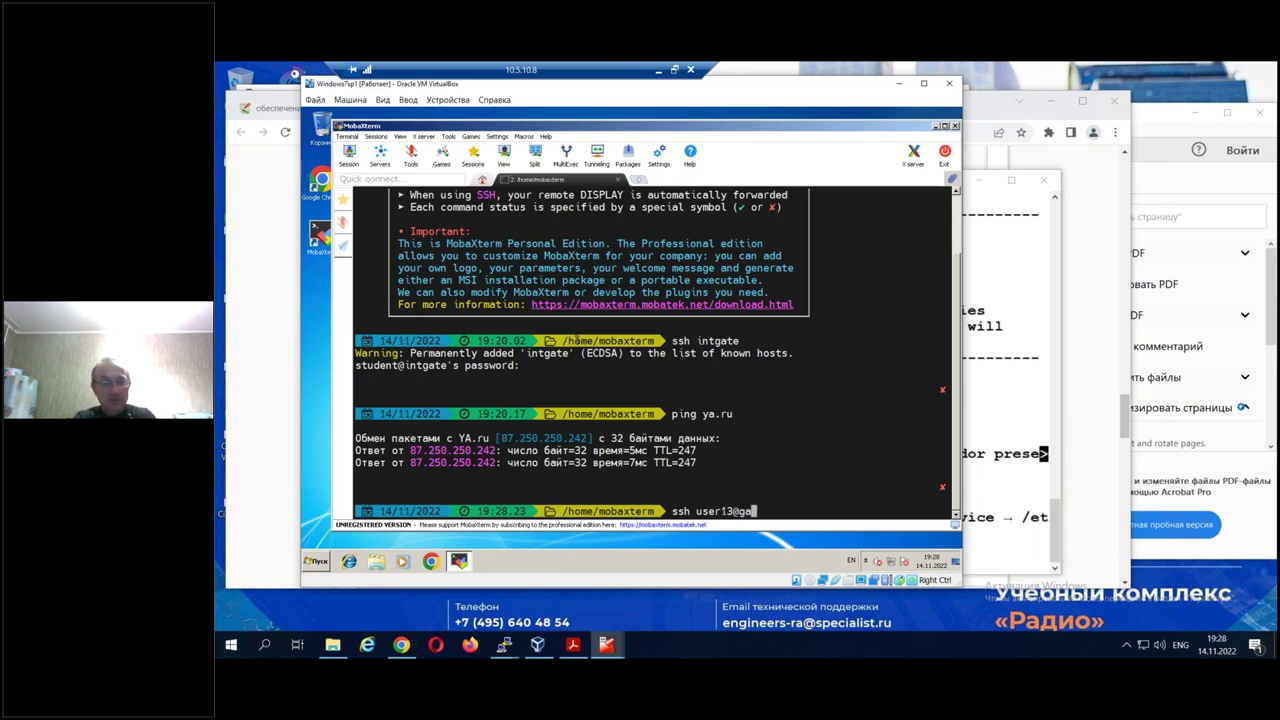
type("te.isp.un")
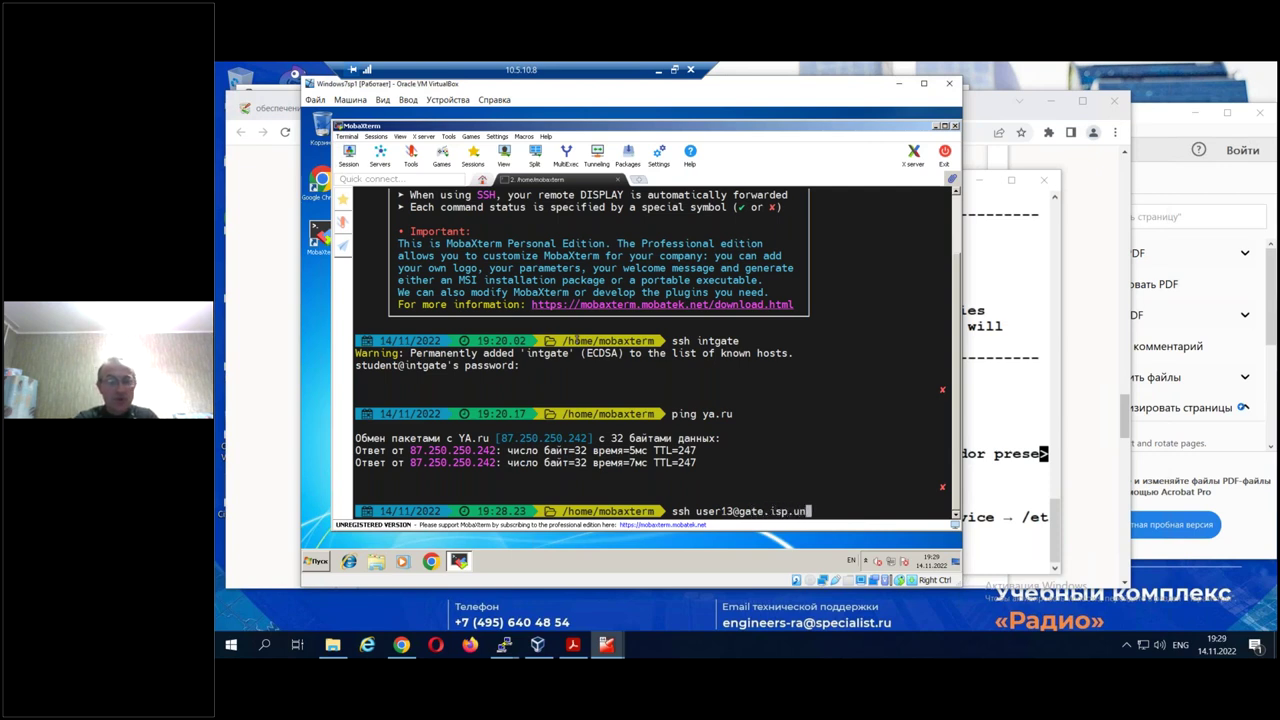
key("Left")
key("Left")
key("Left")
key("Left")
key("Left")
key("Left")
key("Left")
key("Left")
key("Left")
key("Left")
key("Left")
key("Left")
key("Left")
key("Left")
key("Left")
key("Left")
key("Left")
key("Left")
key("Left")
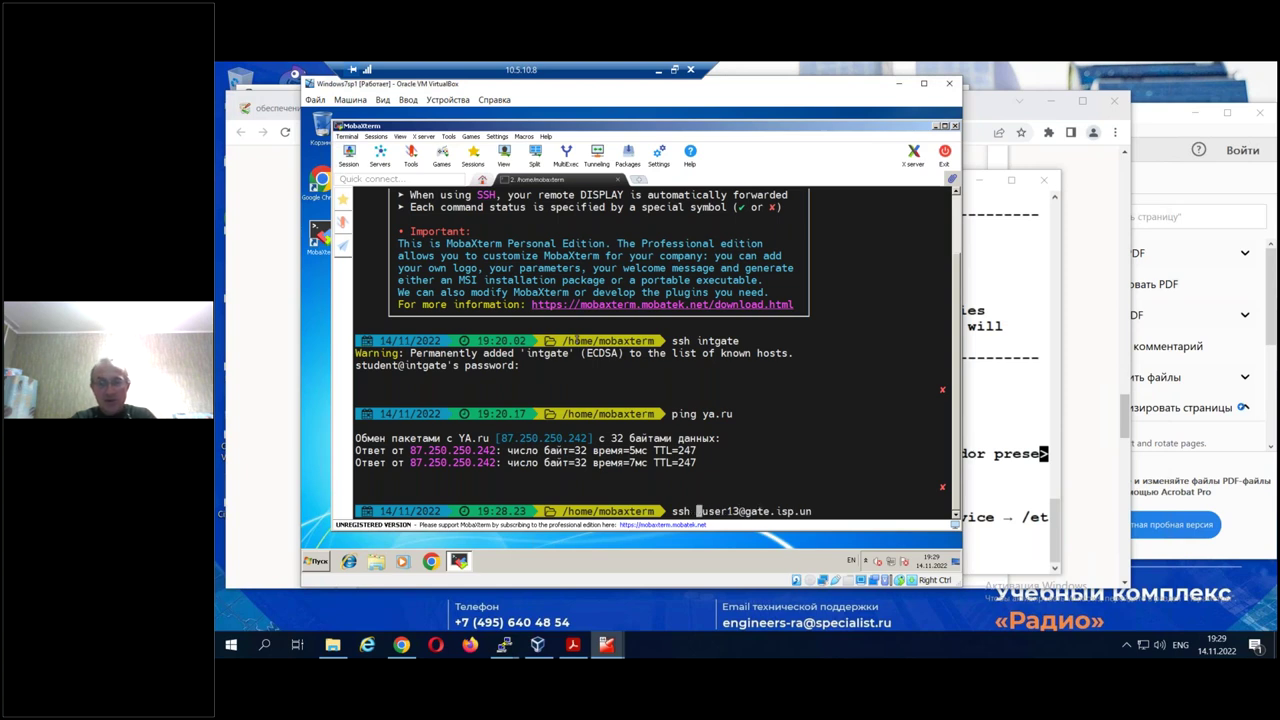
key("Left")
type("-")
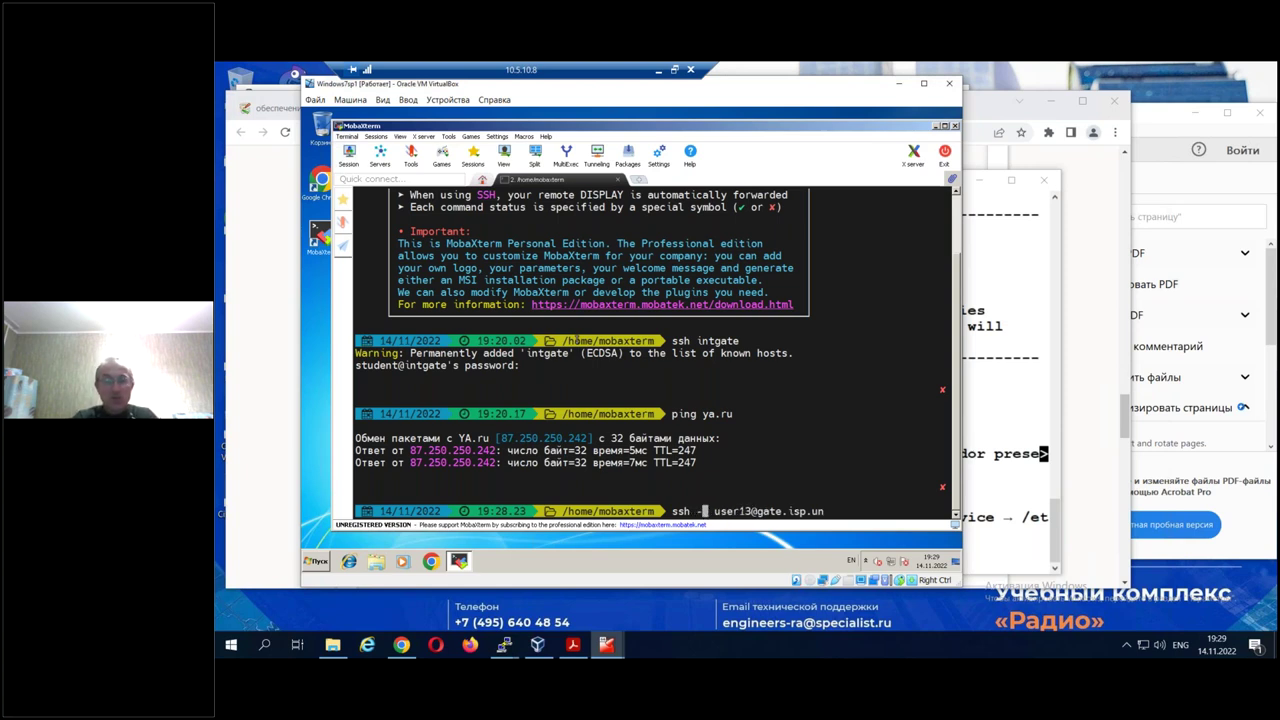
type("R")
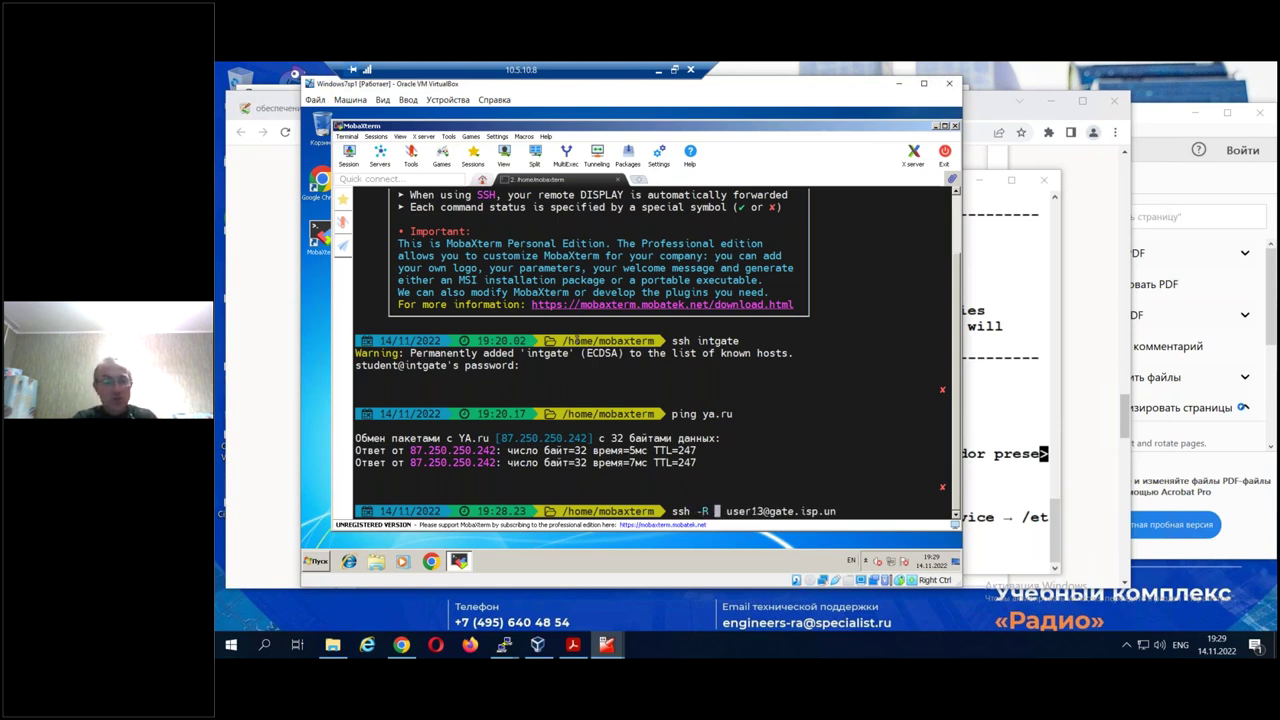
type(" 3013")
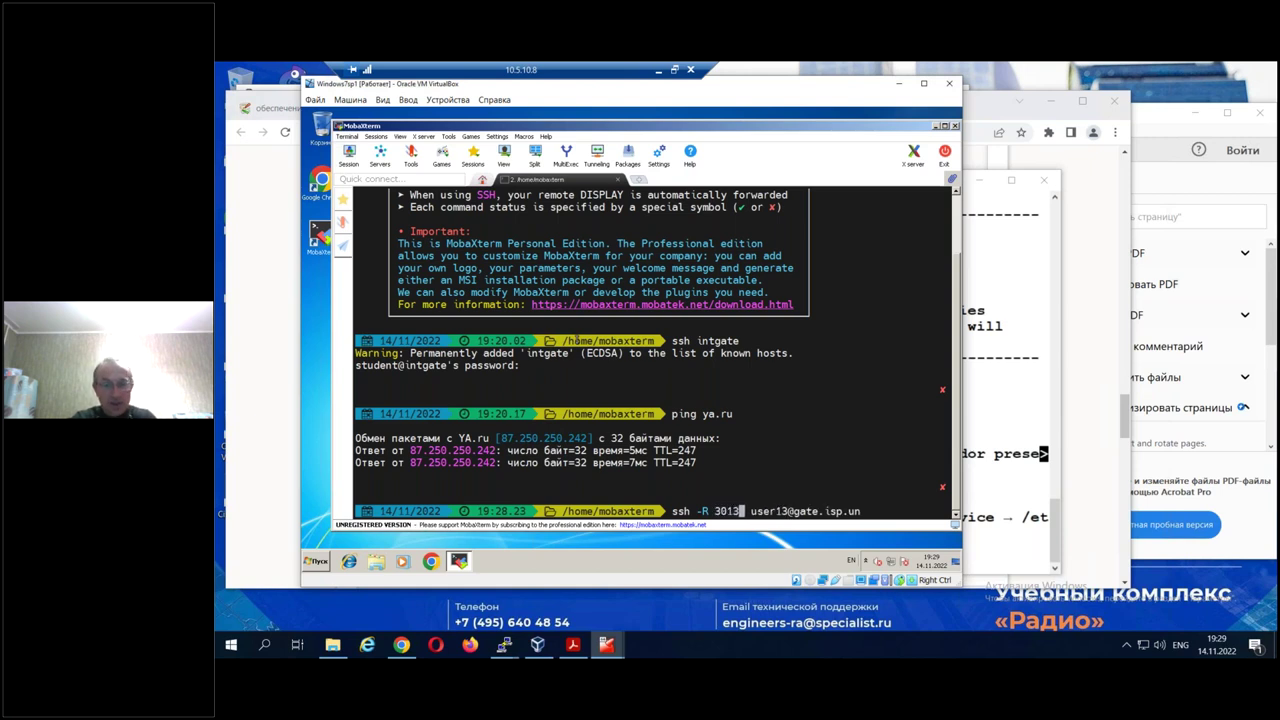
type(":")
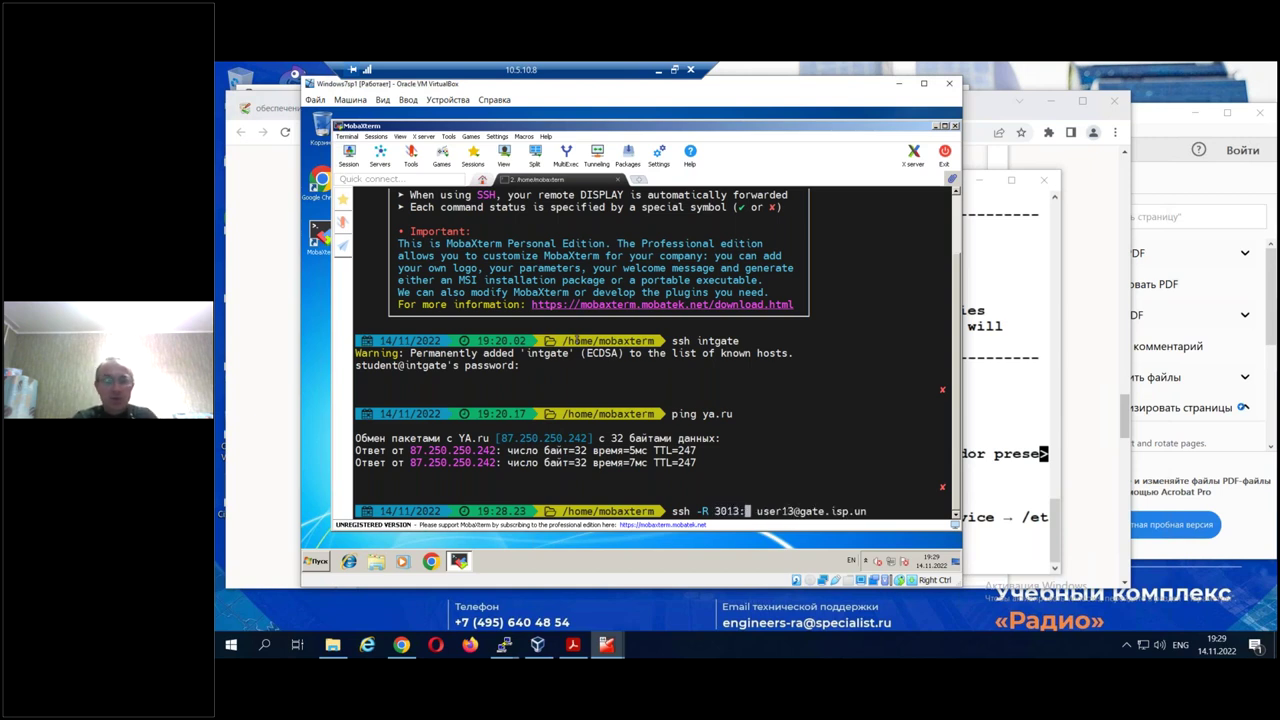
type("loca")
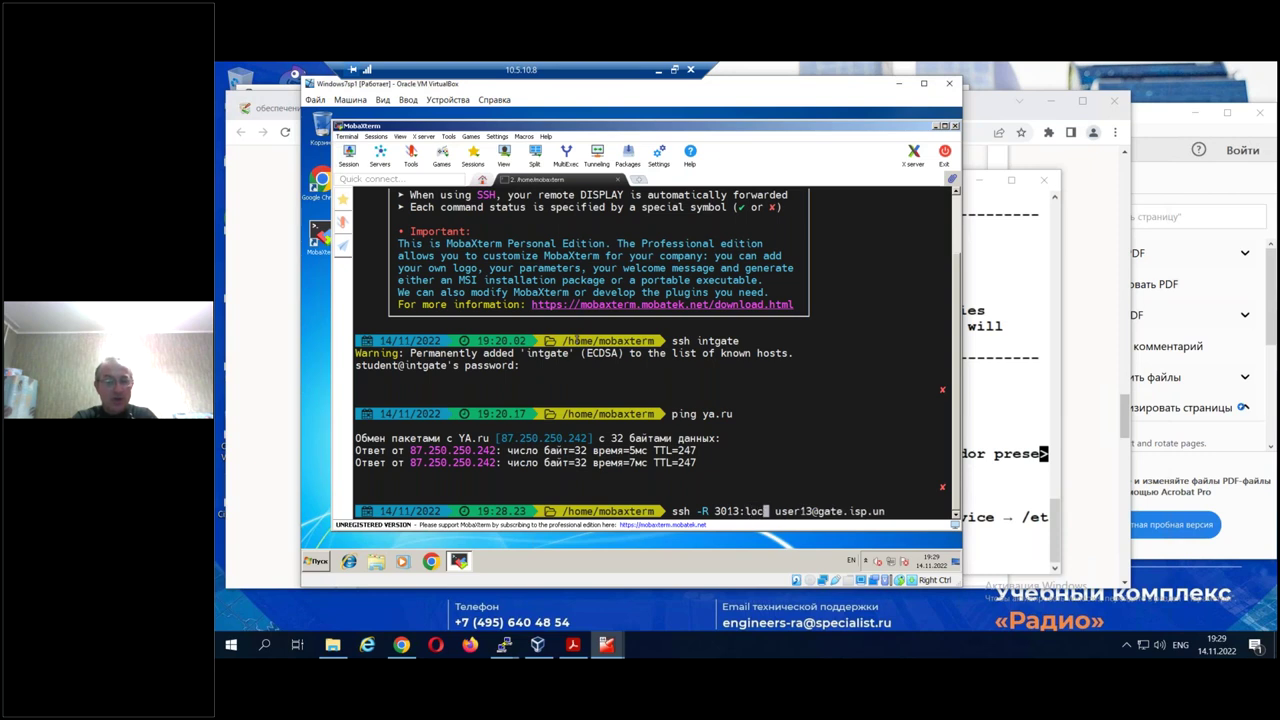
type("lhost")
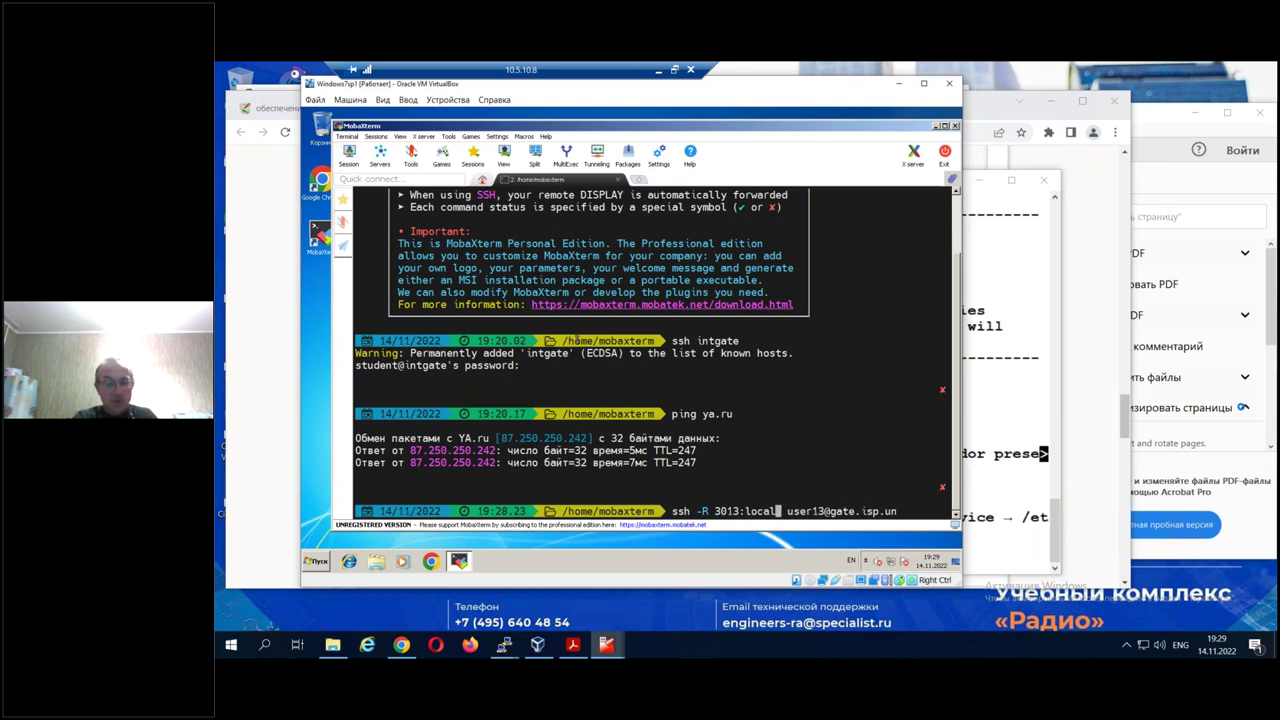
type(":3389")
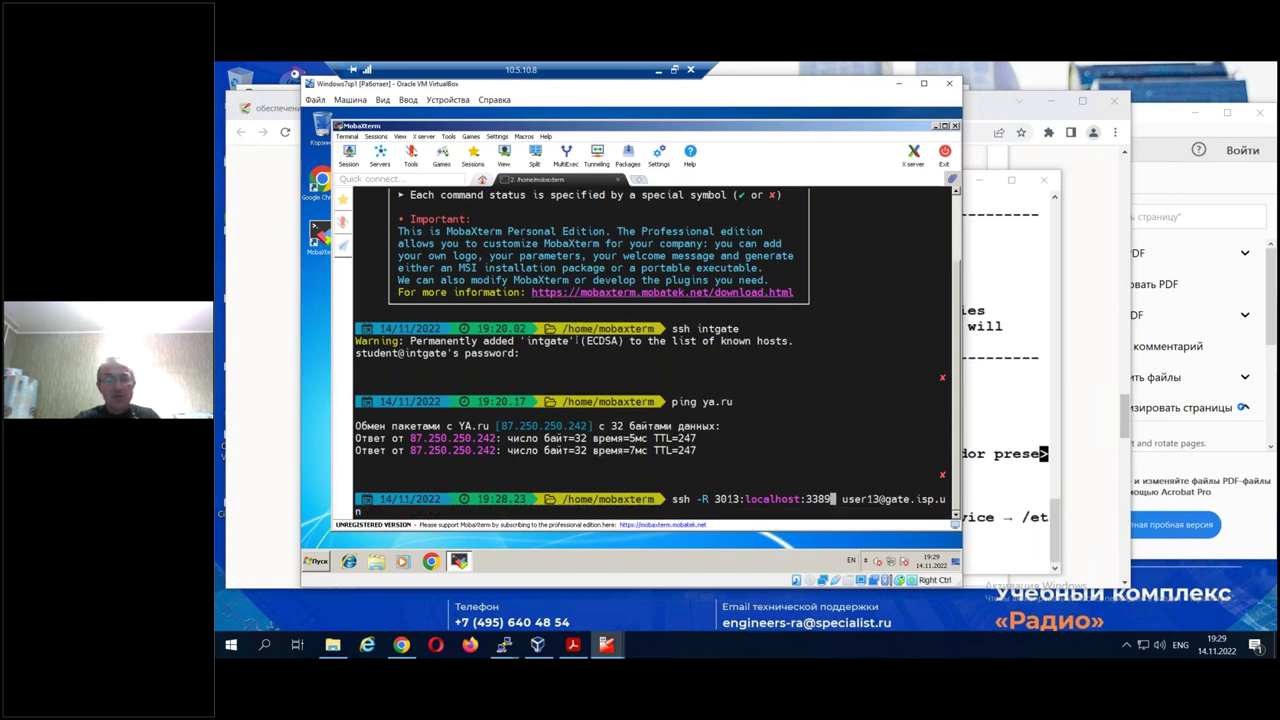
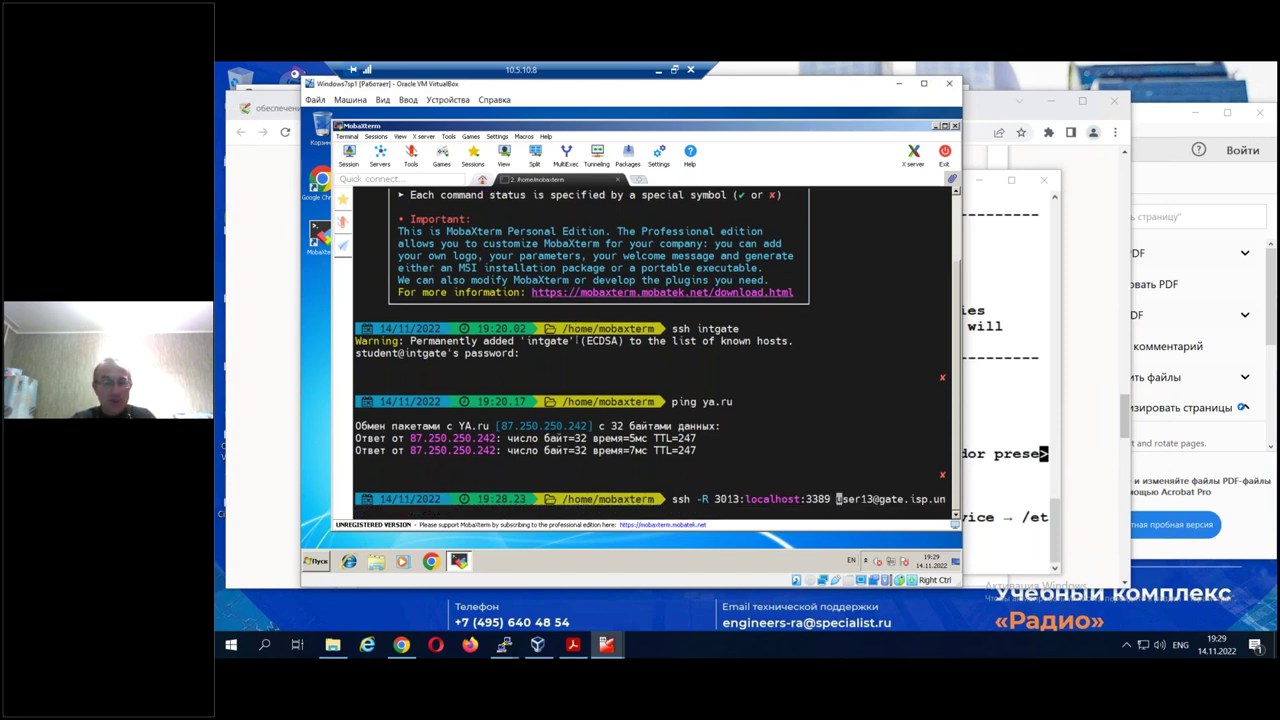
Open the reverse tunnel ssh -R 3013:localhost:3389 to gate.isp.un, log in, then minimise the VM window
key("Return")
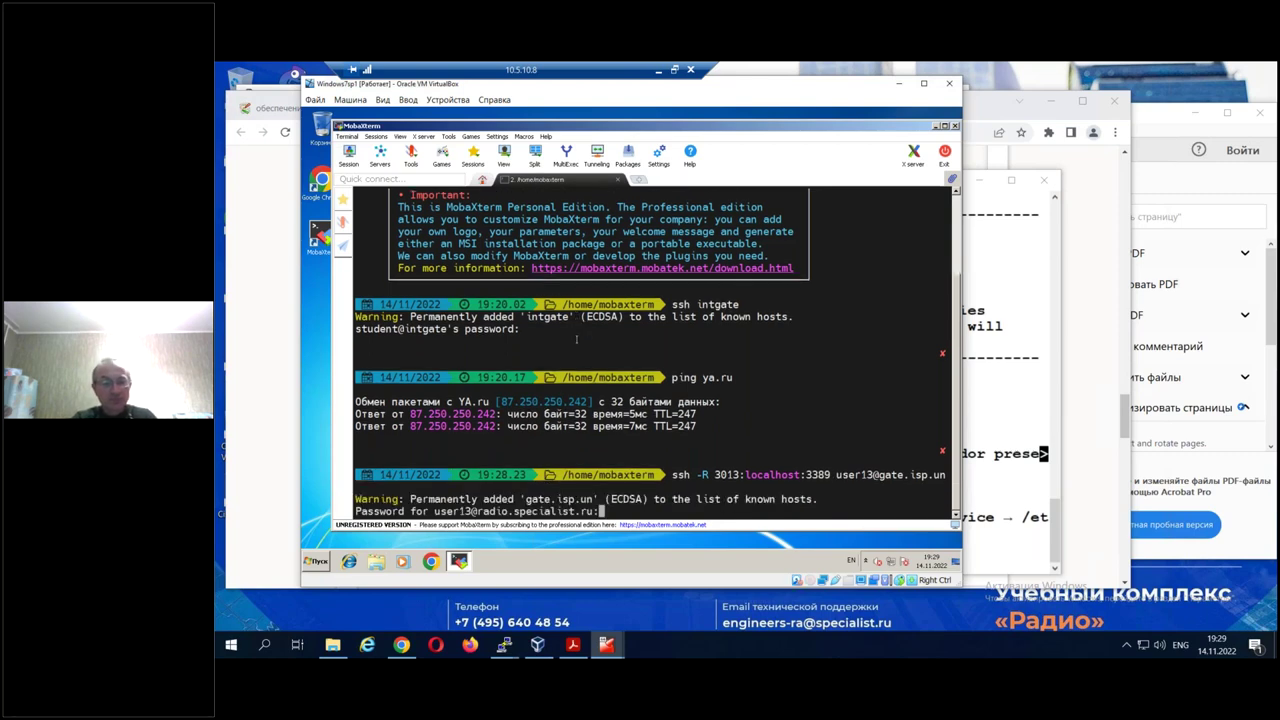
key("Return")
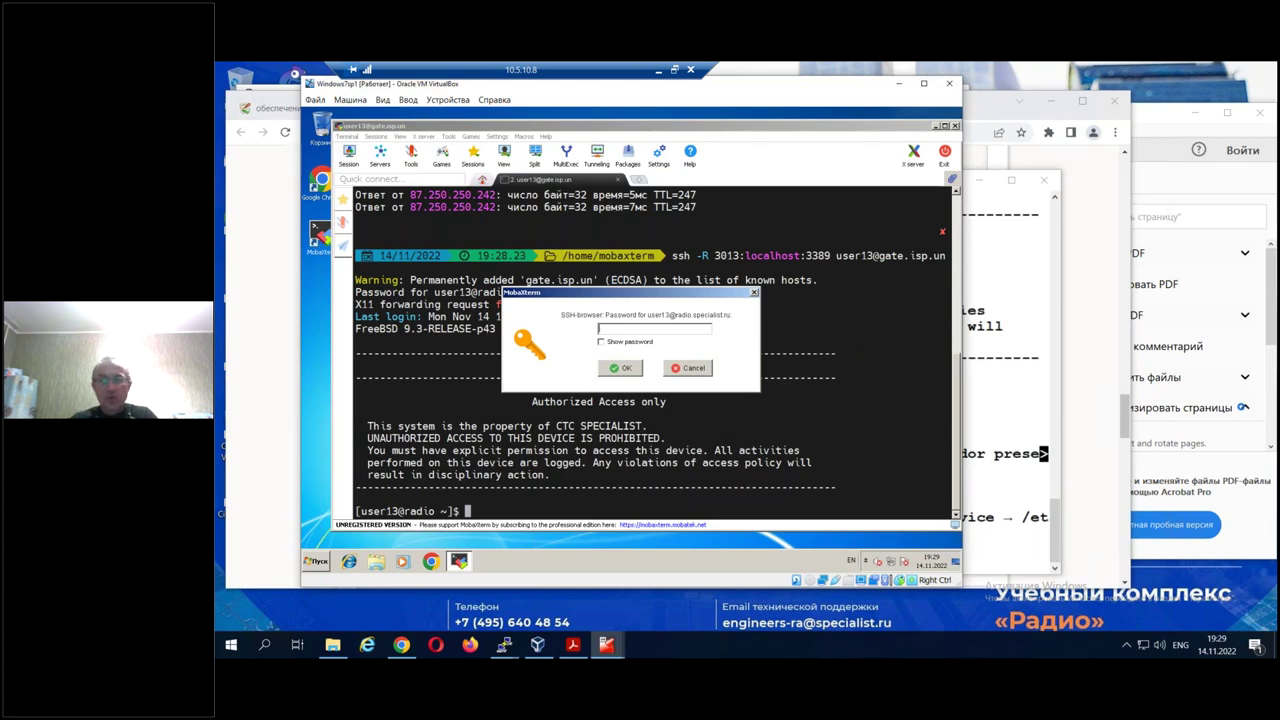
left_click(687, 368)
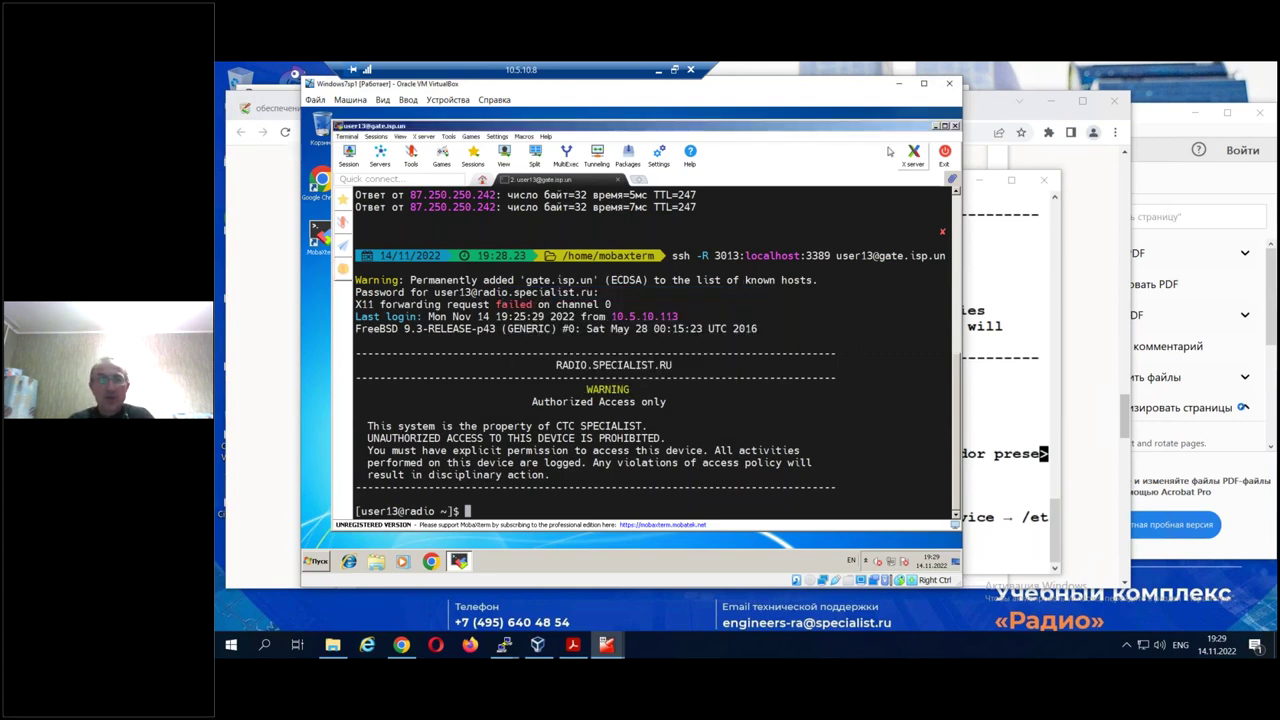
left_click(898, 83)
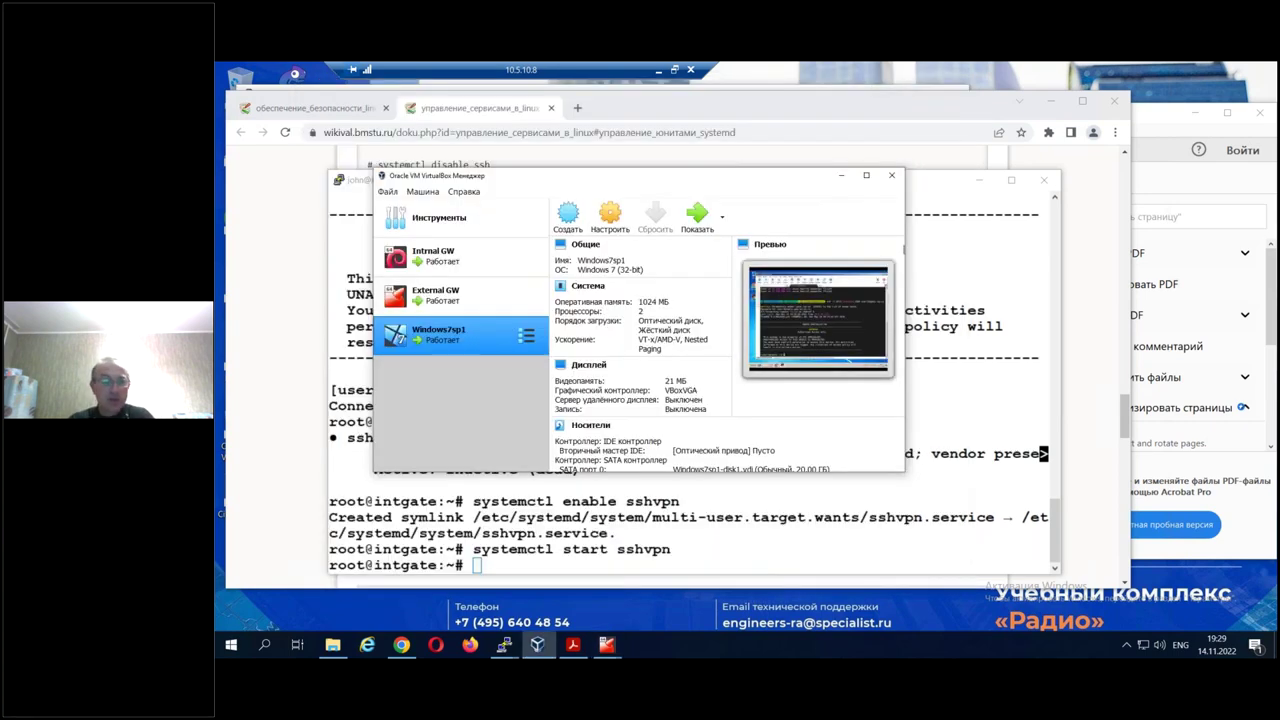
Launch Remote Desktop Connection by searching 'уда' in the Start menu
left_click(230, 646)
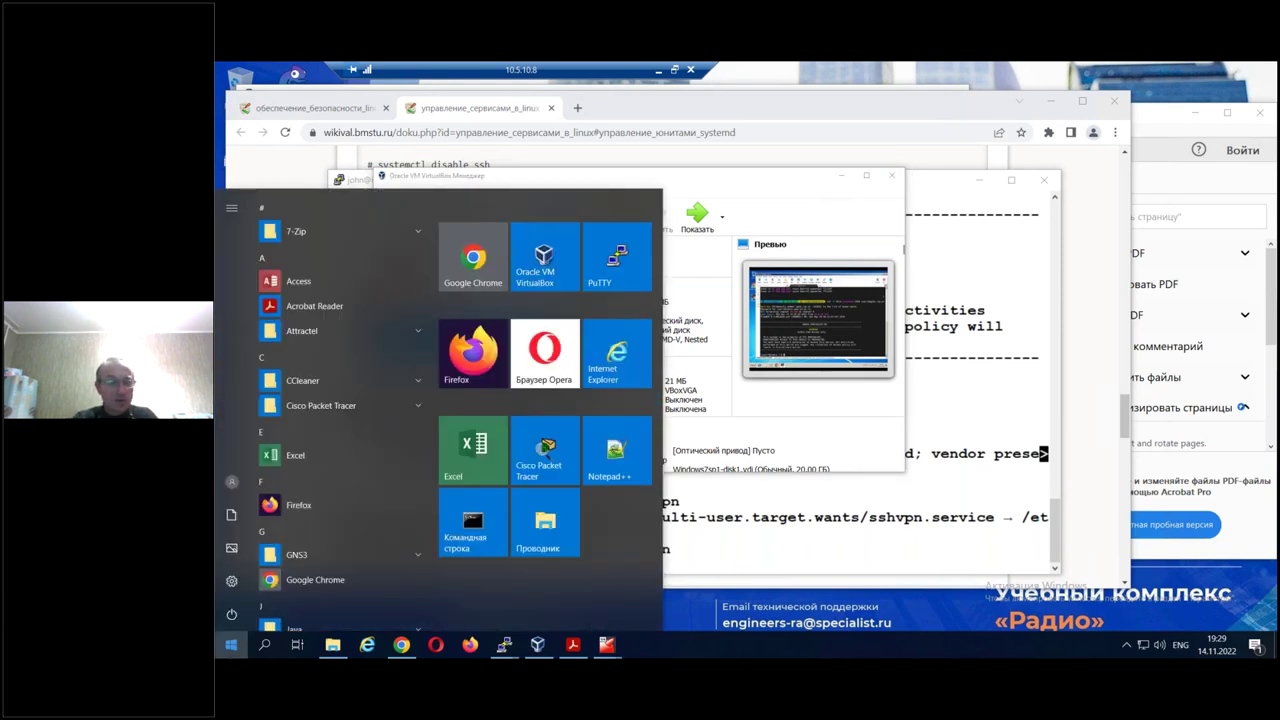
key("alt+shift")
type("уда")
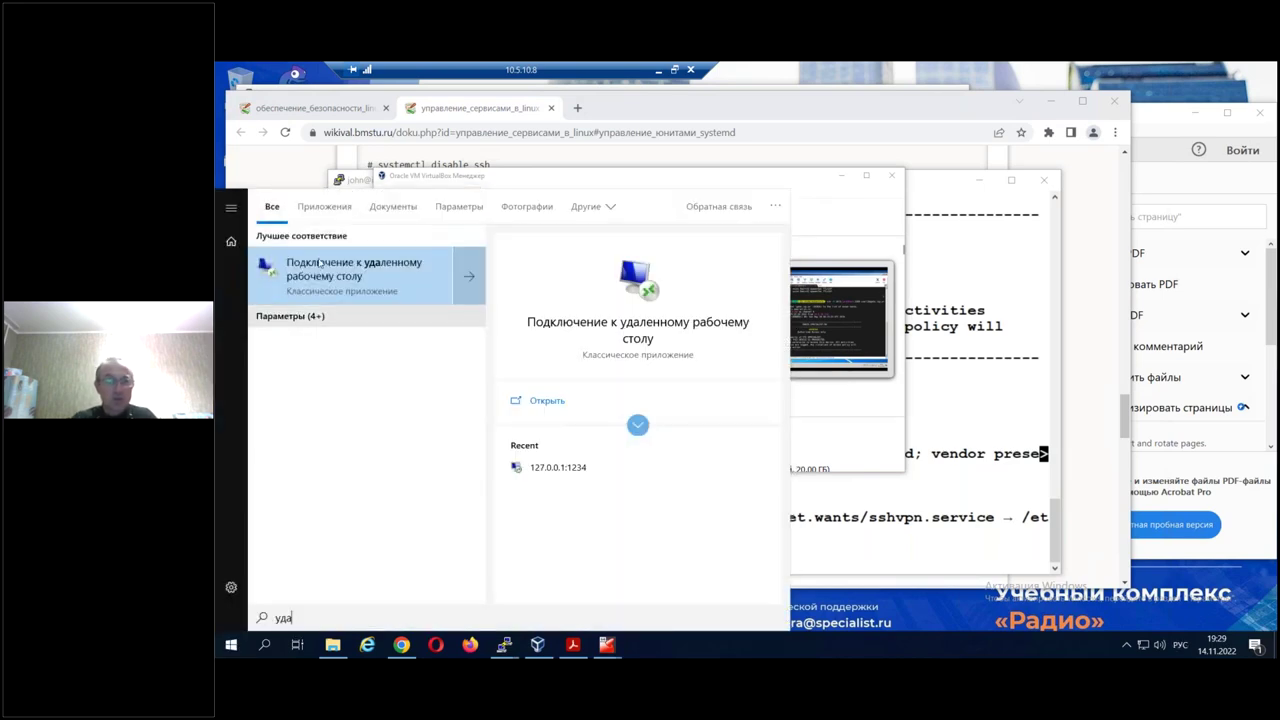
left_click(330, 278)
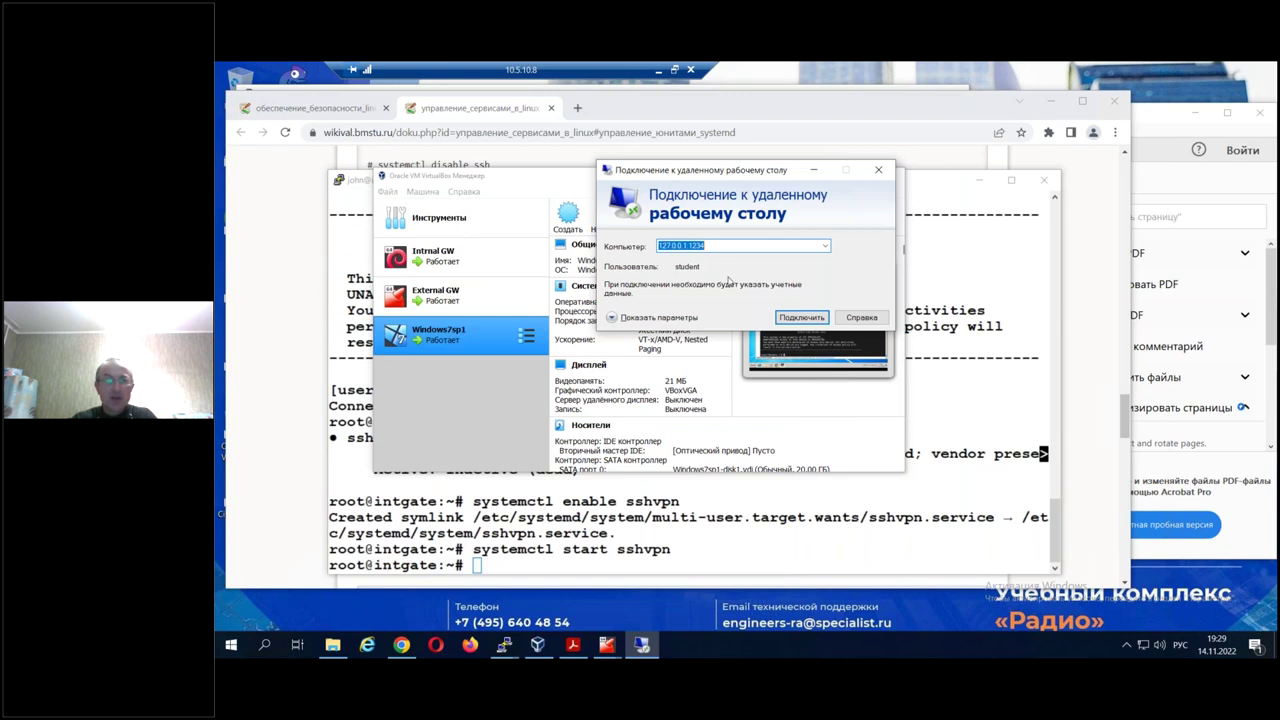
Connect Remote Desktop to the gate address gate.isp.un:3013
type("10.5.1")
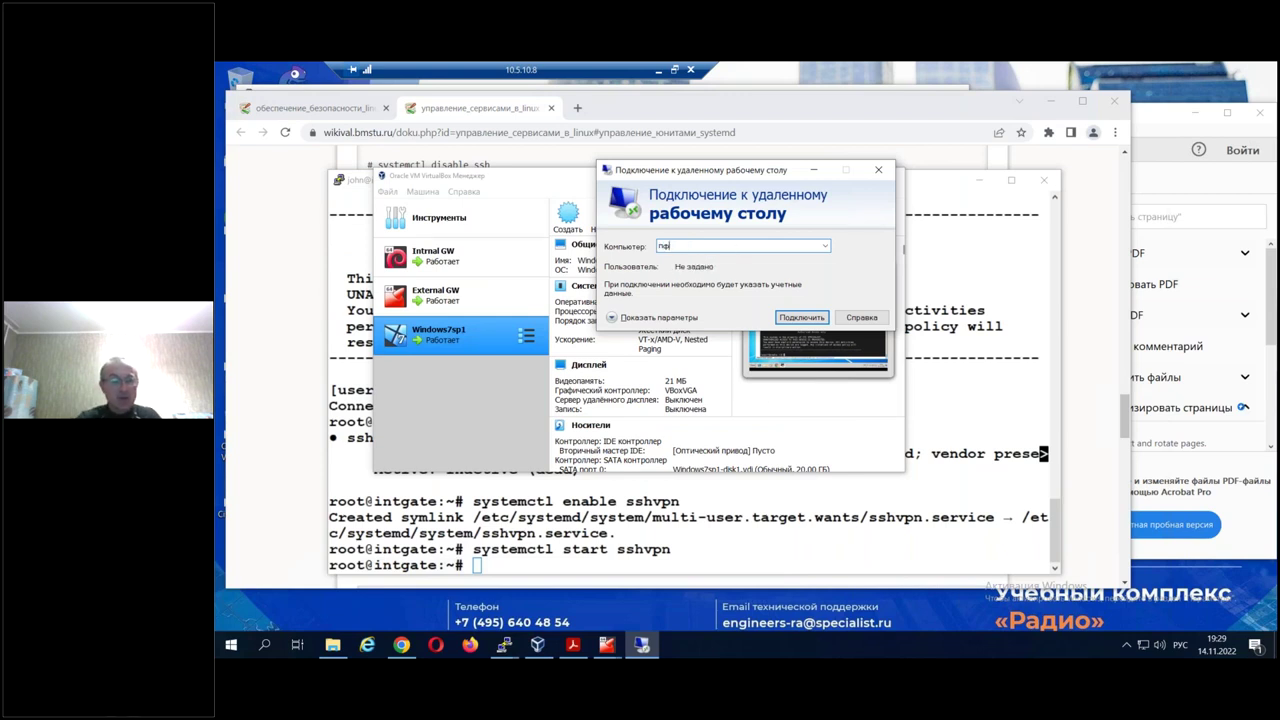
key("BackSpace")
key("BackSpace")
key("BackSpace")
key("BackSpace")
key("BackSpace")
key("BackSpace")
key("alt+shift")
type("g")
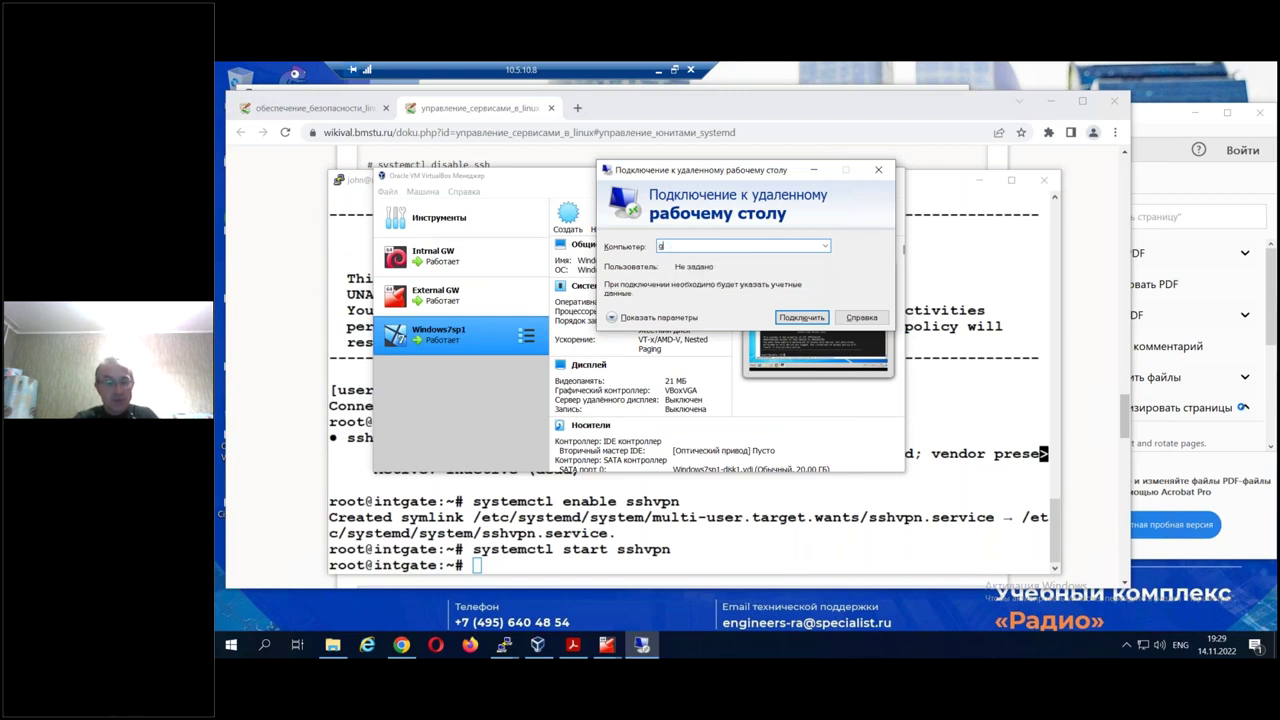
type("ate.isp")
type(".un")
type(".")
type("30")
type("13")
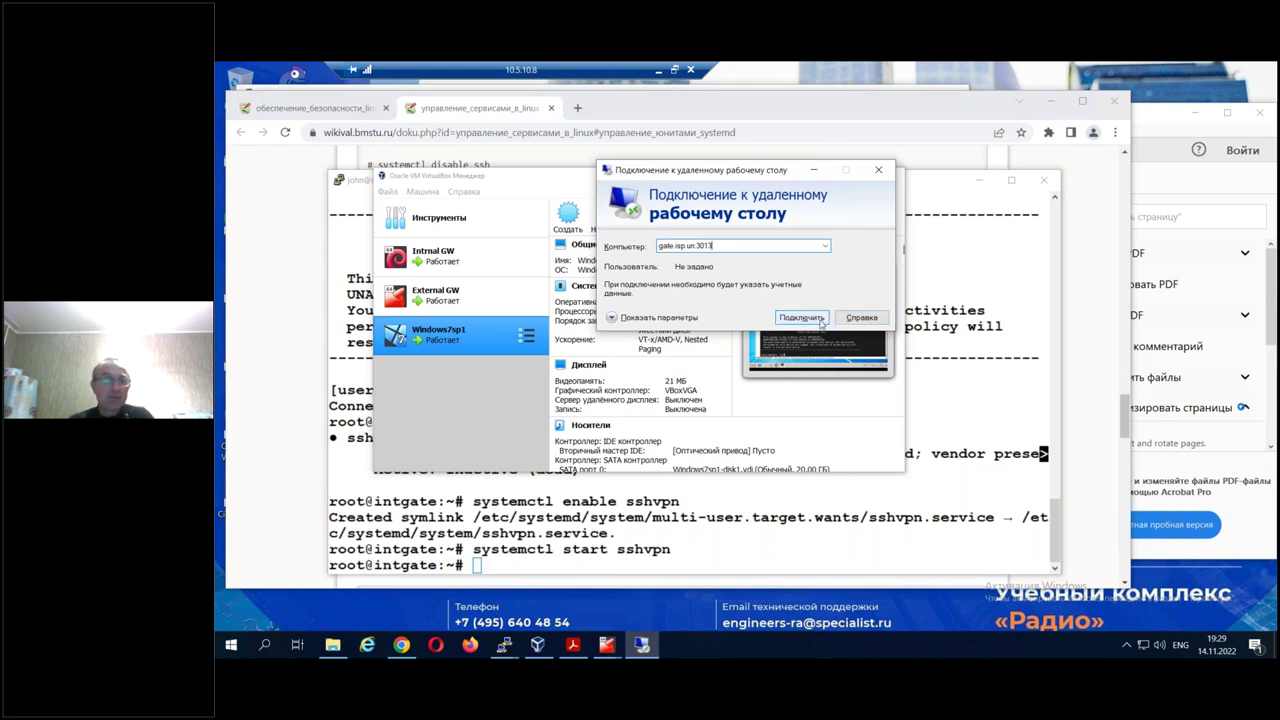
left_click(803, 318)
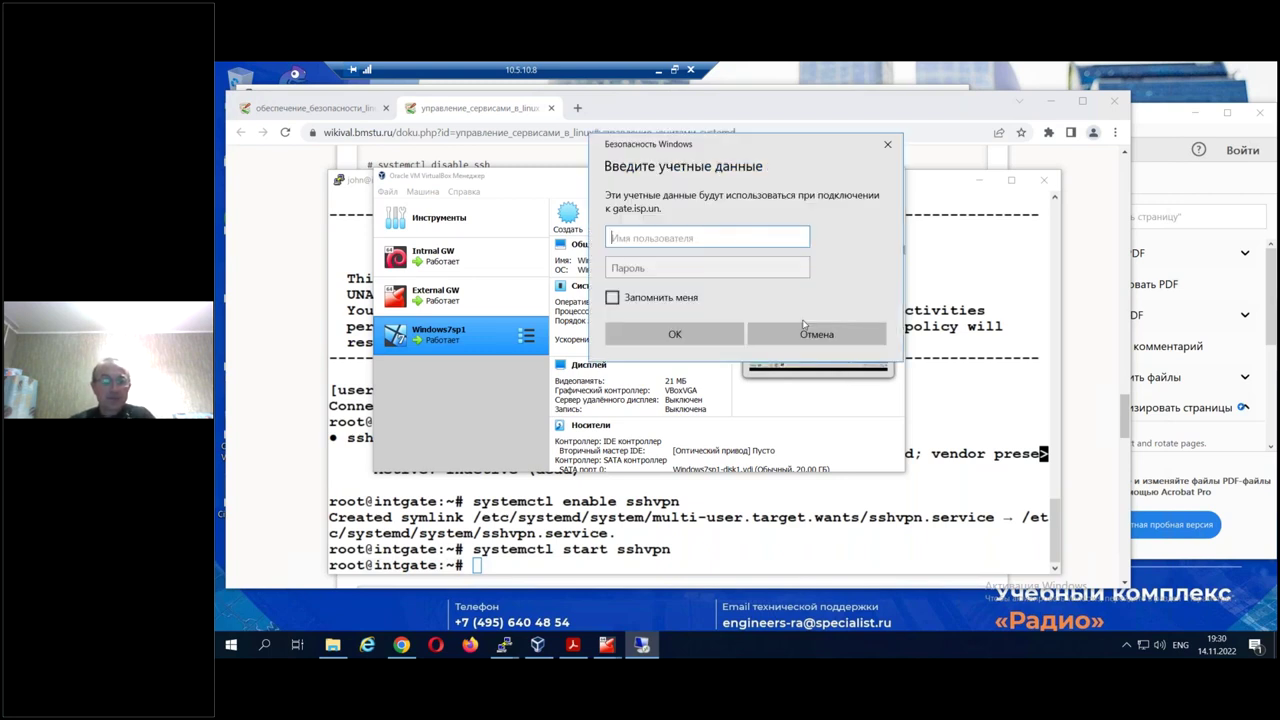
Sign in with the guest's username and password and accept the untrusted certificate
type("student")
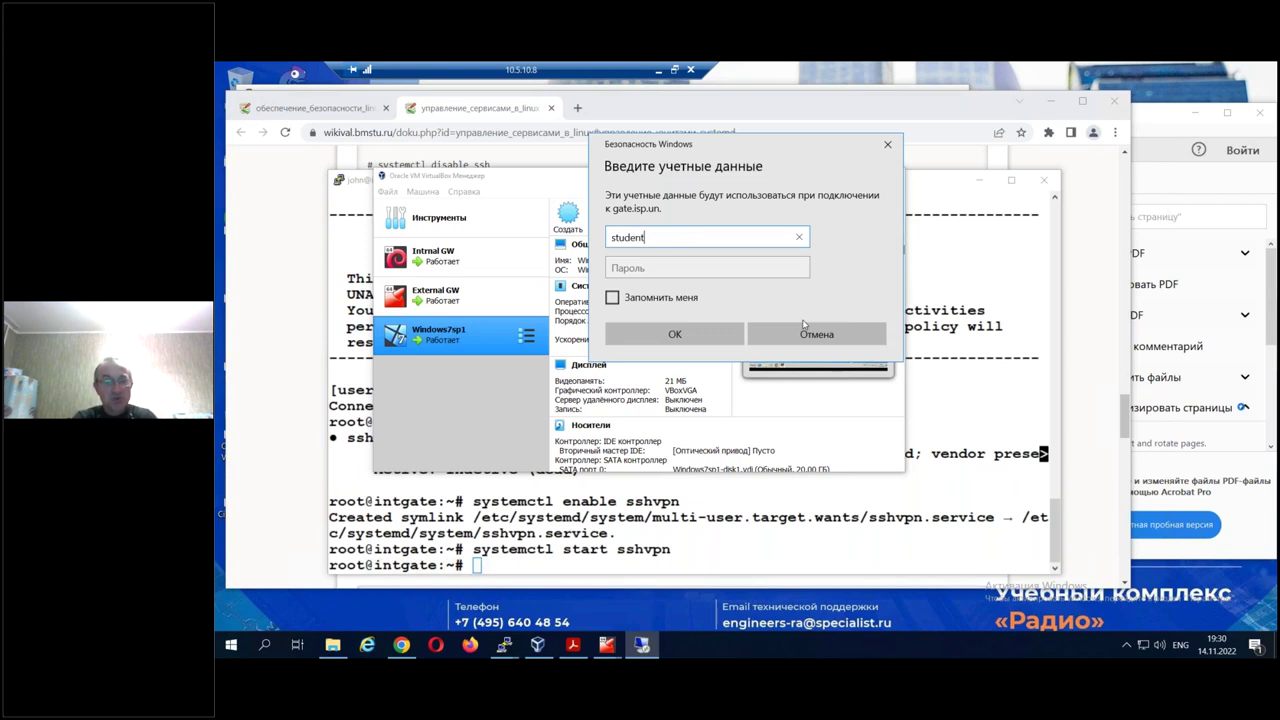
key("Tab")
type("********")
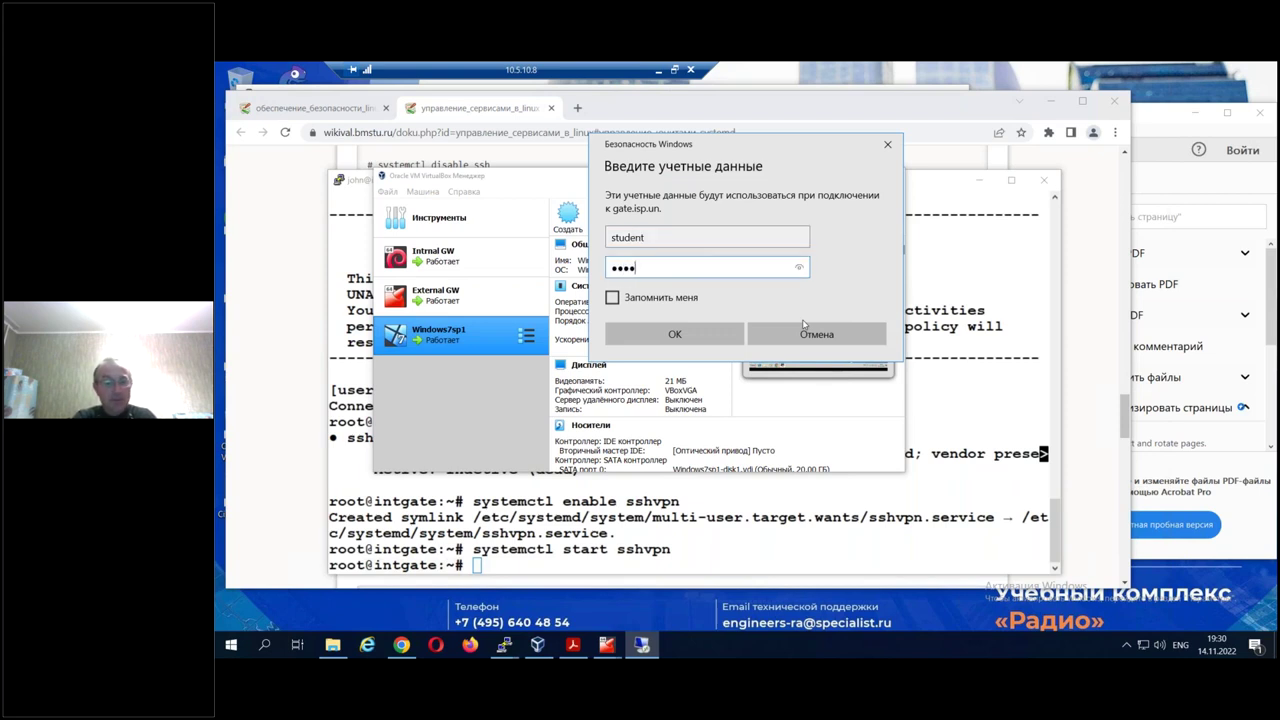
left_click(675, 334)
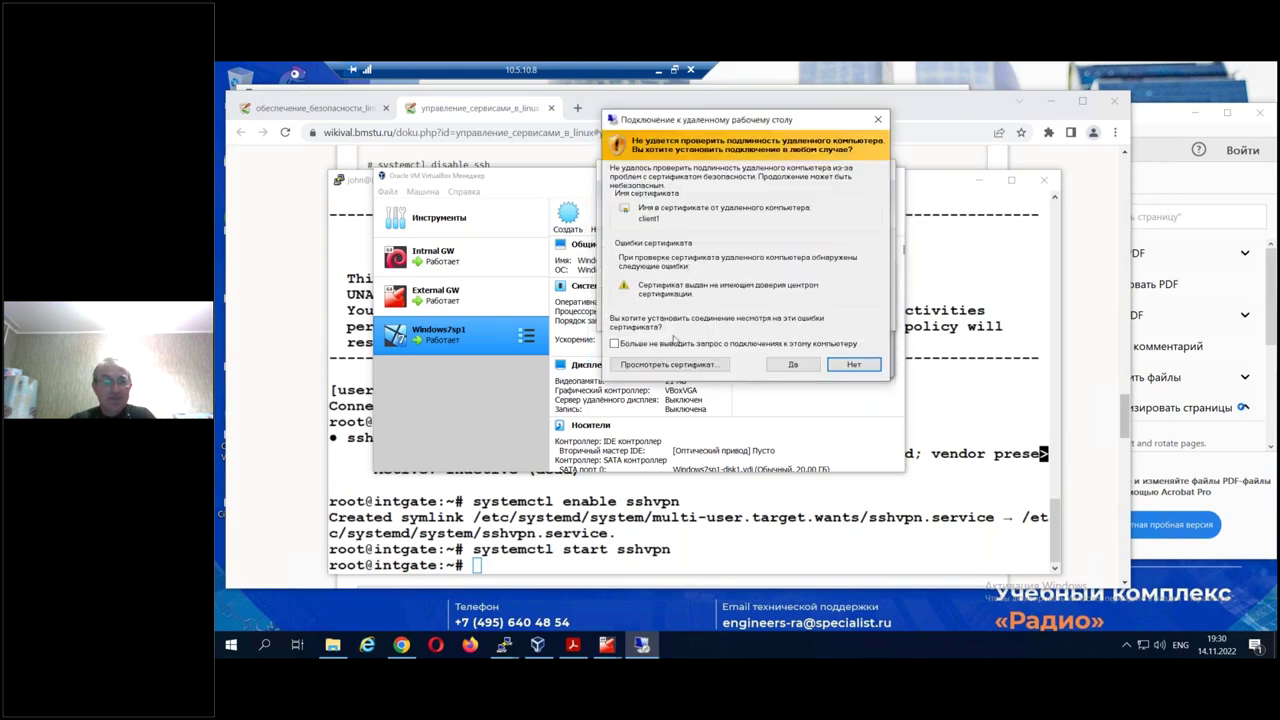
left_click(791, 366)
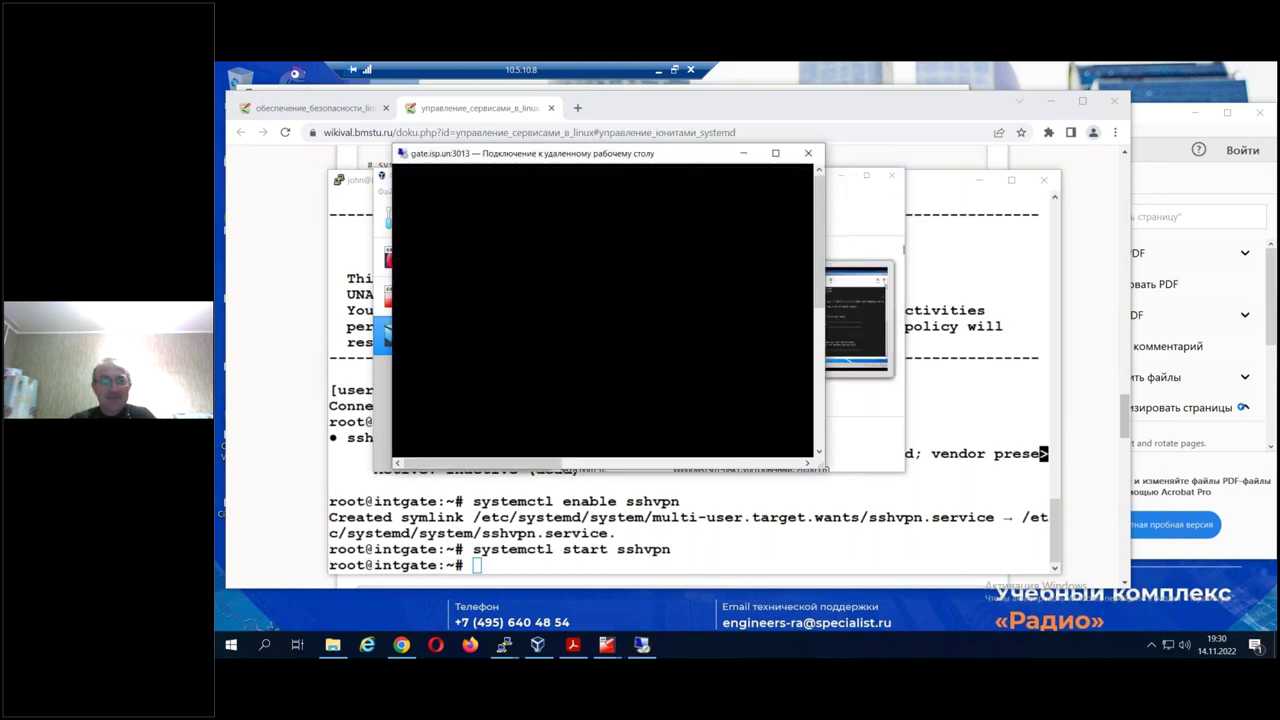
Move the RDP window up-left, enlarge it, and scroll until the remote MobaXterm shell shows
left_click_drag(670, 148, 608, 120)
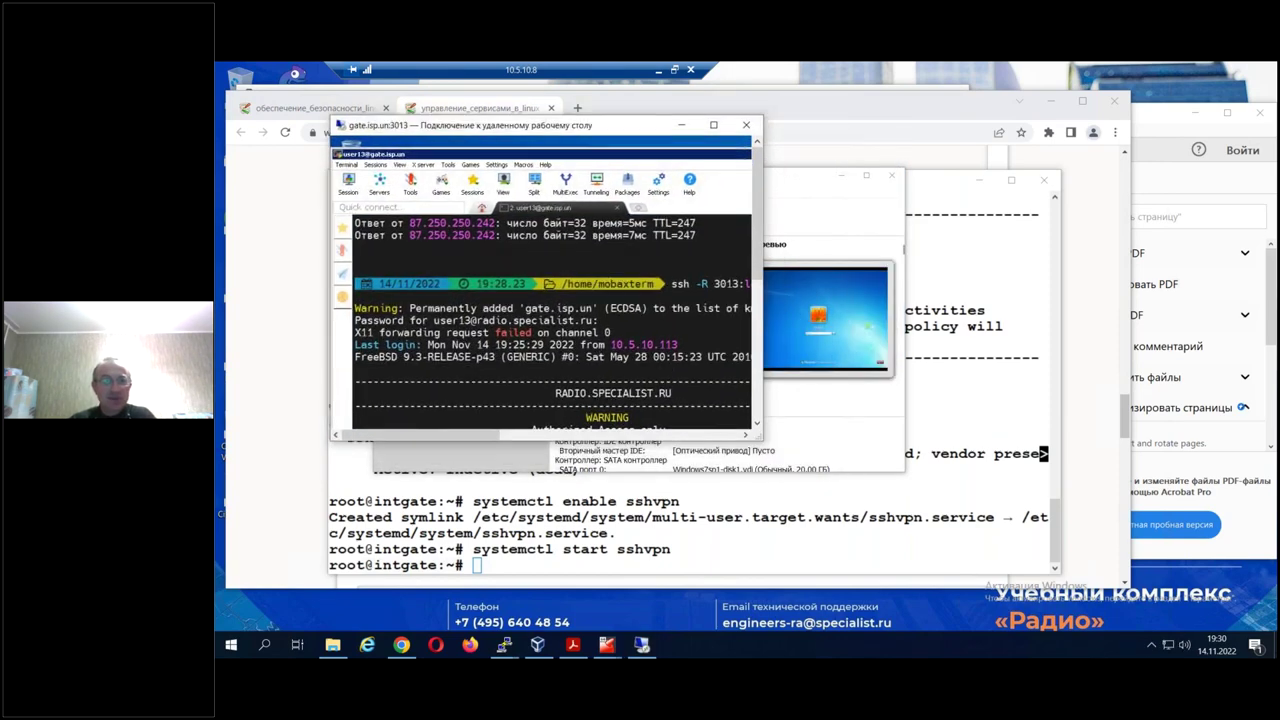
left_click_drag(804, 459, 979, 566)
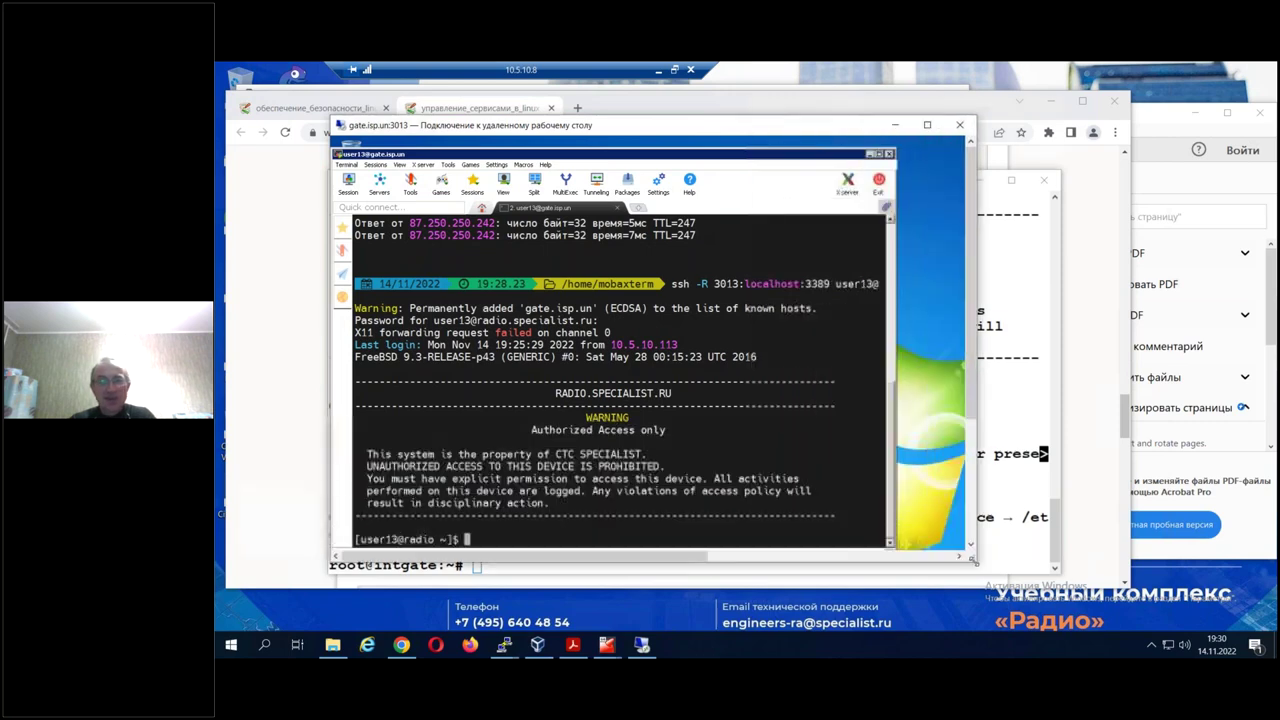
left_click_drag(973, 415, 973, 420)
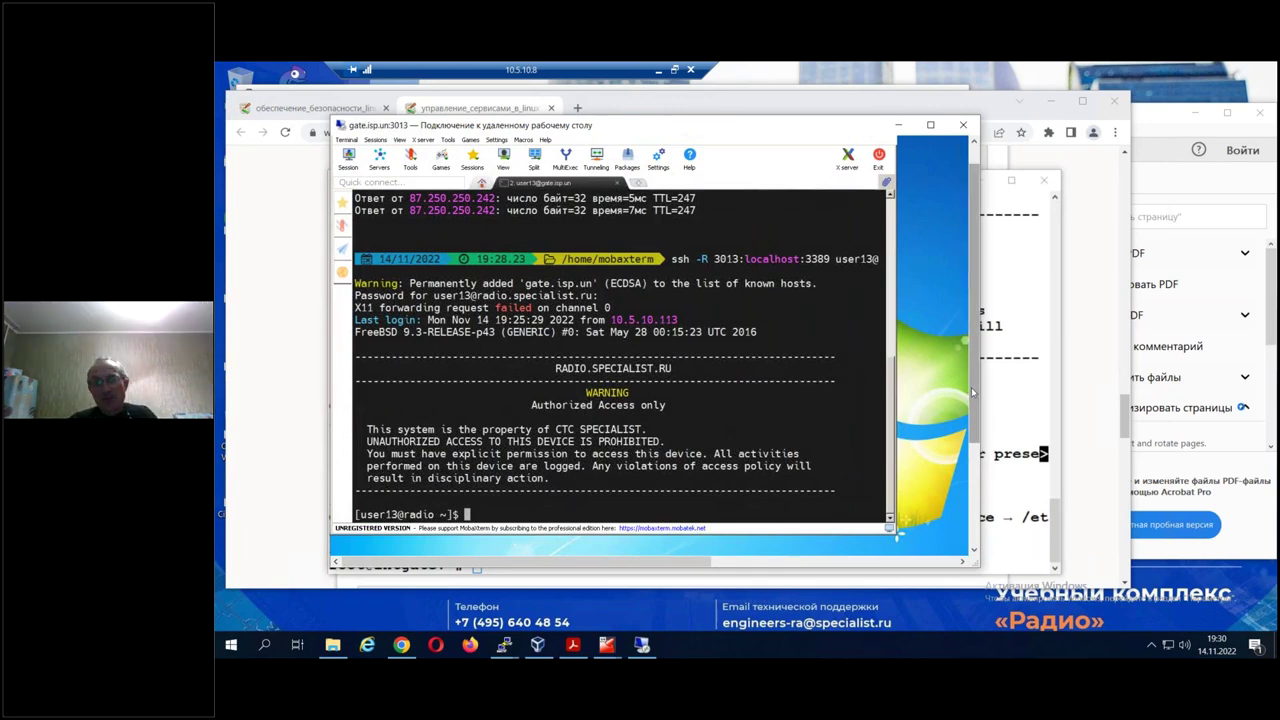
left_click_drag(972, 392, 974, 400)
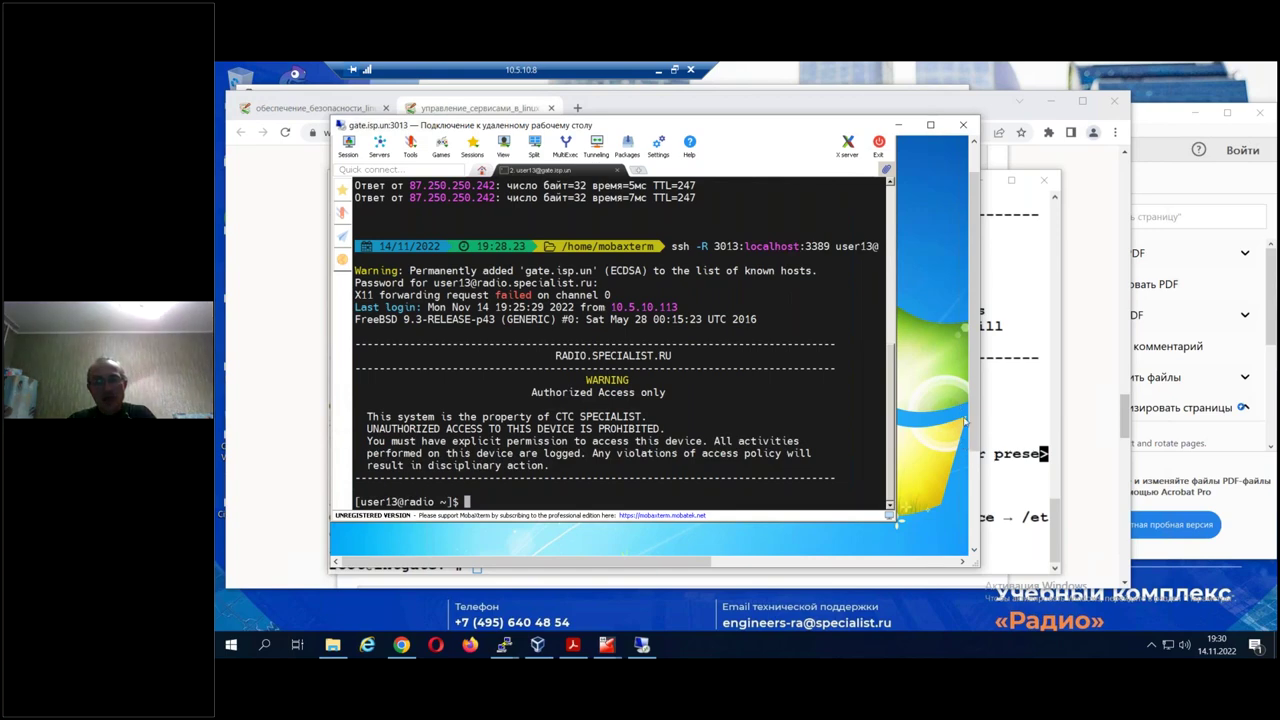
scroll(973, 364, "up", 1)
left_click_drag(973, 364, 965, 393)
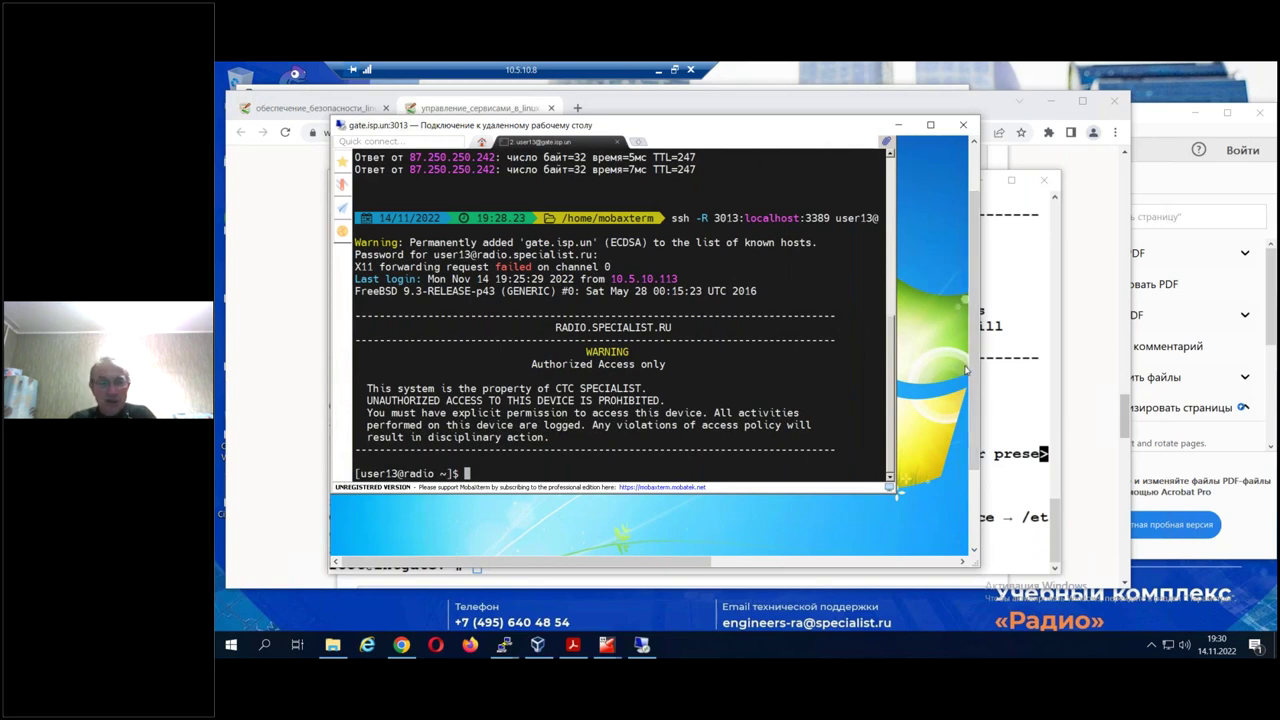
Bring the wiki browser showing the sshvpn.service page in front of the RDP window
left_click_drag(973, 354, 974, 330)
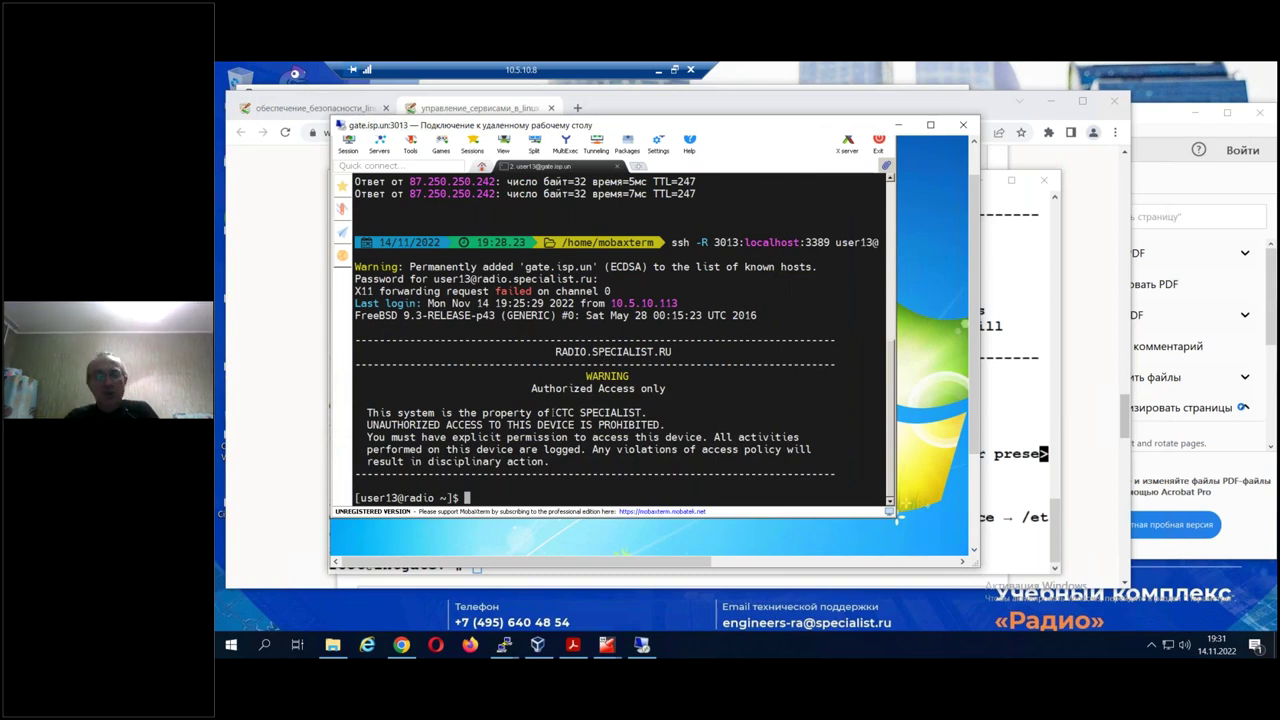
left_click(286, 551)
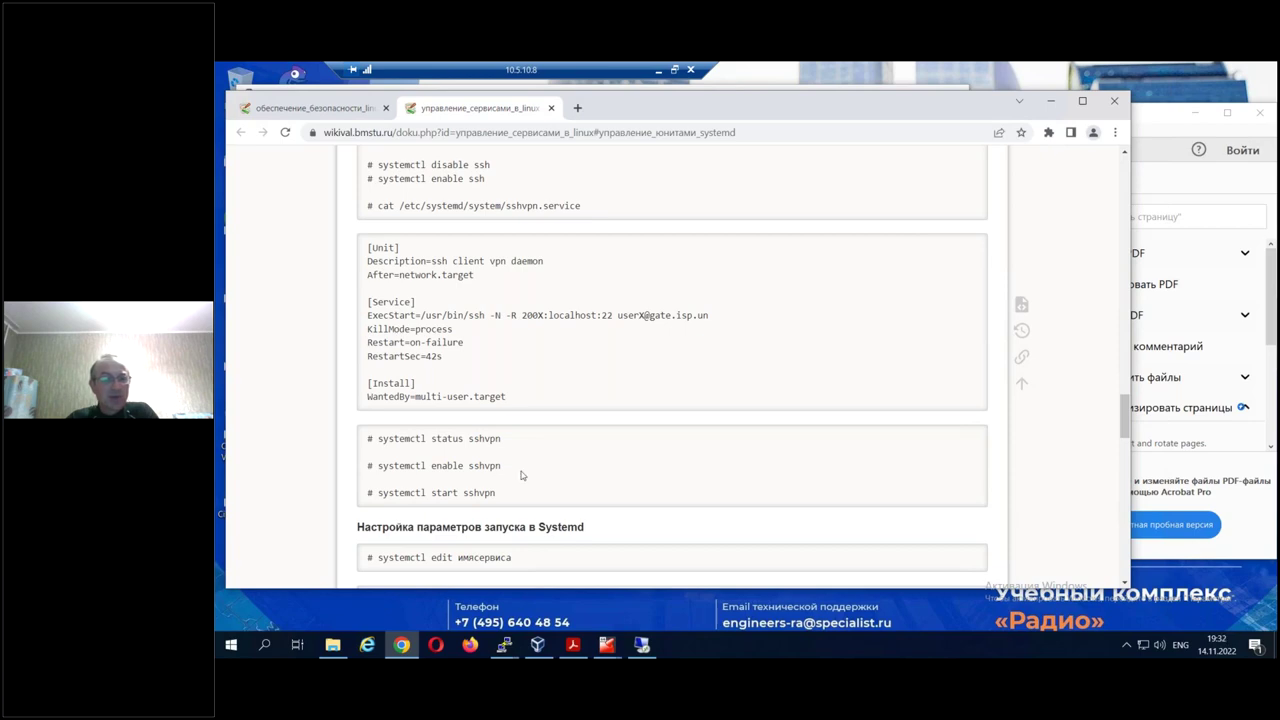
Close the systemd services tab, review the tunnel plan down to Корпоративный TeamViewer, then bring up VirtualBox Manager
scroll(520, 475, "down", 1)
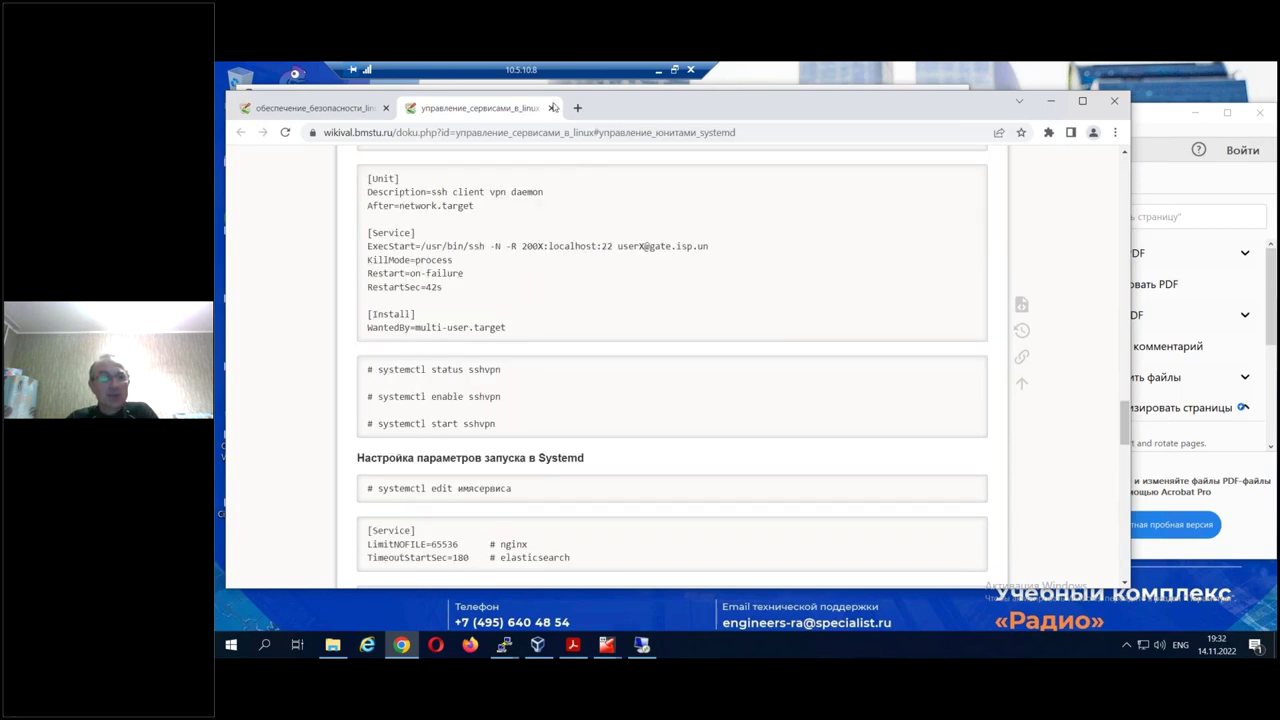
left_click(552, 107)
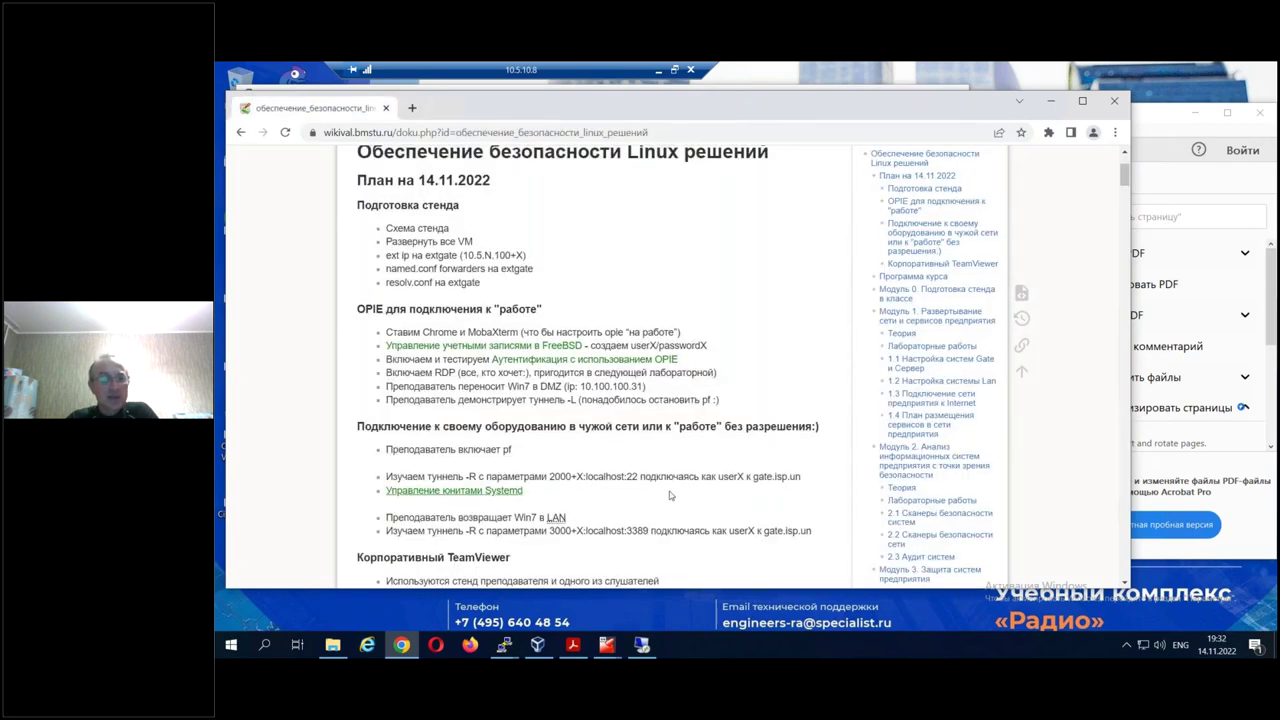
scroll(670, 494, "down", 1)
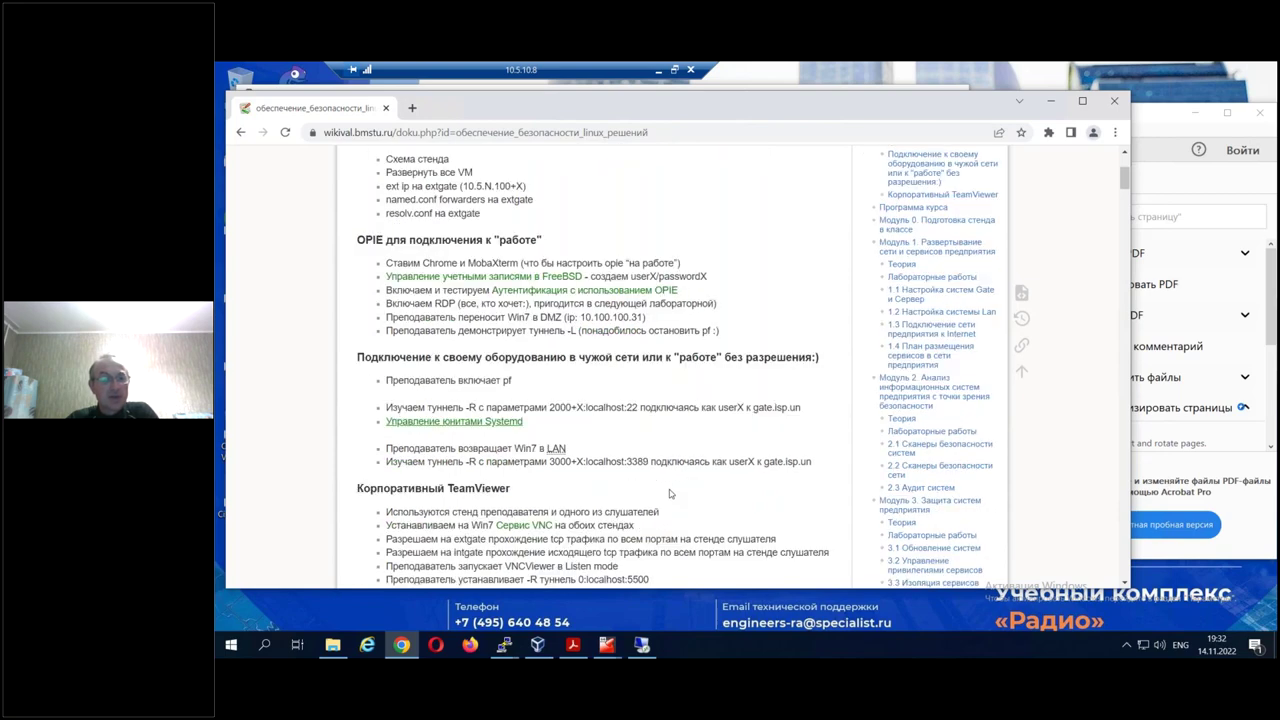
left_click_drag(812, 463, 343, 240)
left_click(306, 410)
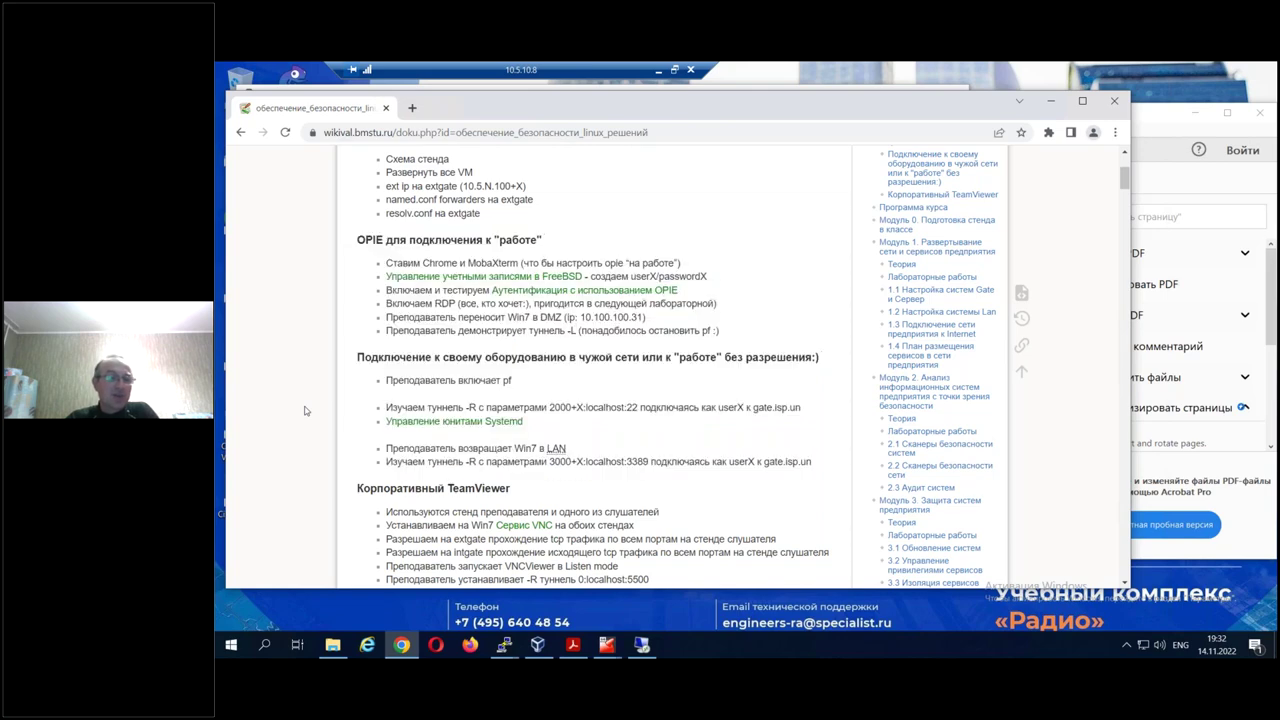
scroll(306, 410, "down", 1)
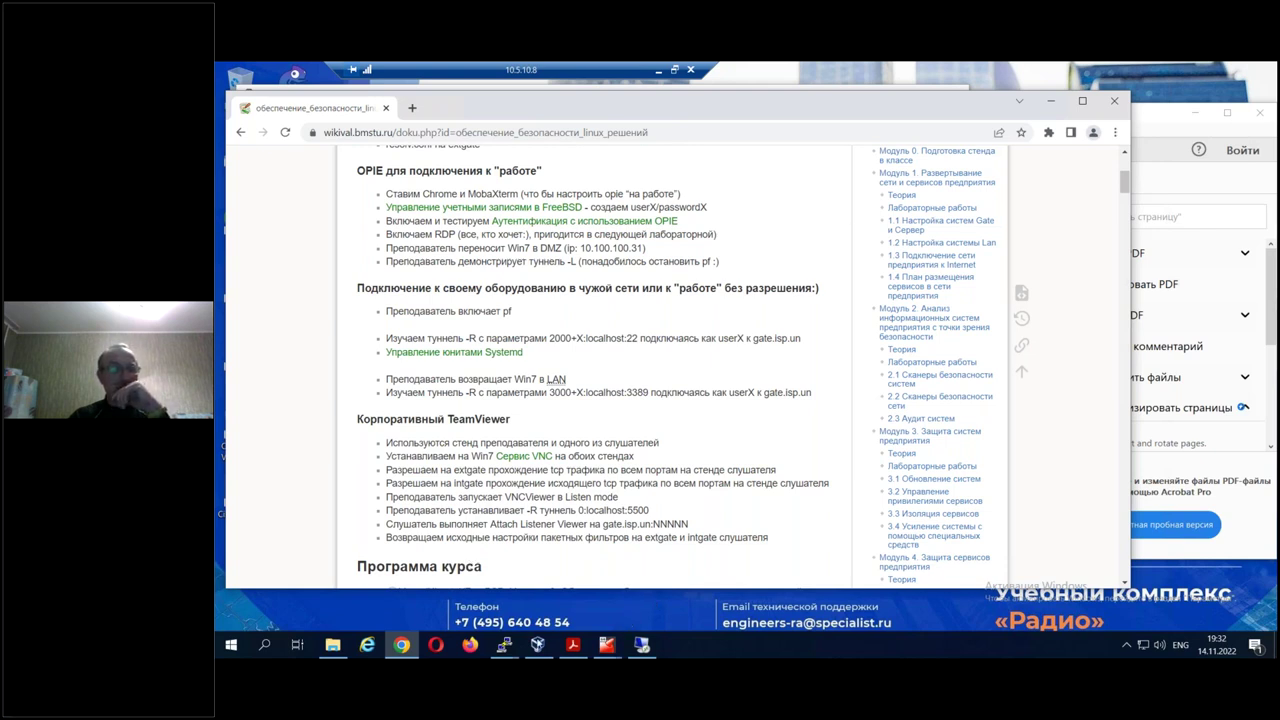
left_click(540, 650)
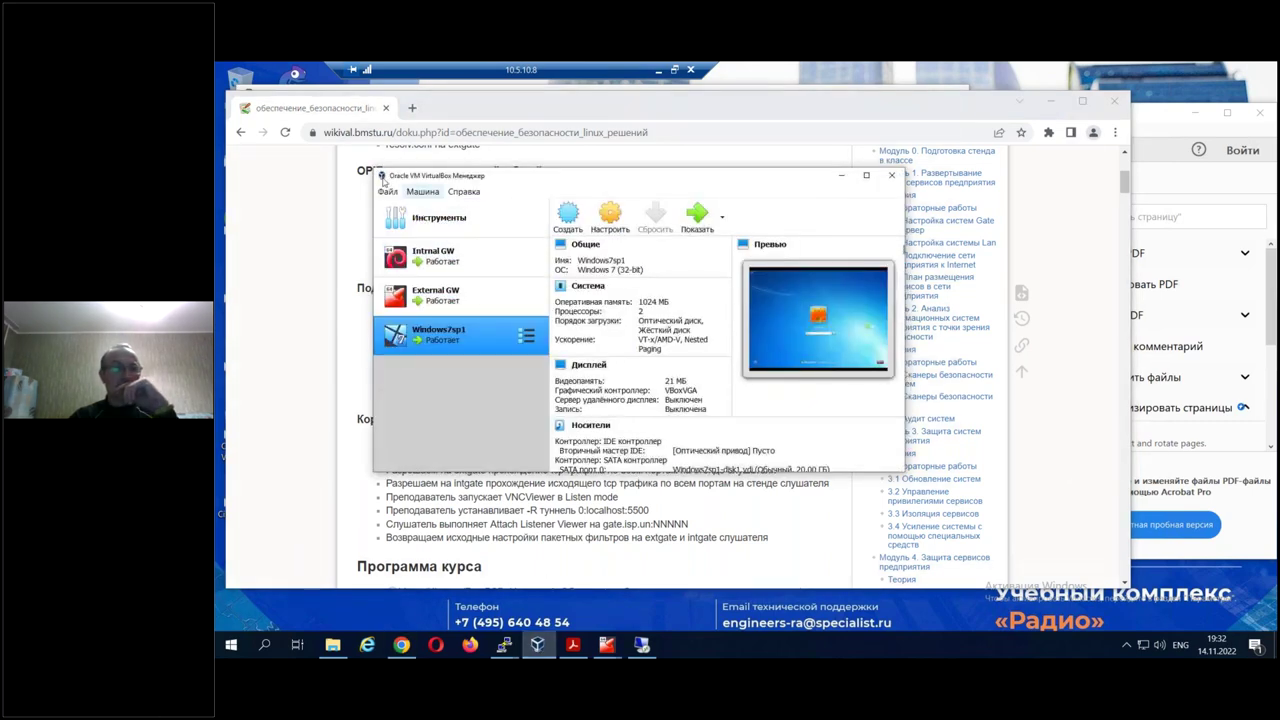
Import the appliance C:\Distrs\Linux-3 SVE\vms\Windows7sp1.ova and advance to its import settings
left_click(387, 191)
left_click(436, 226)
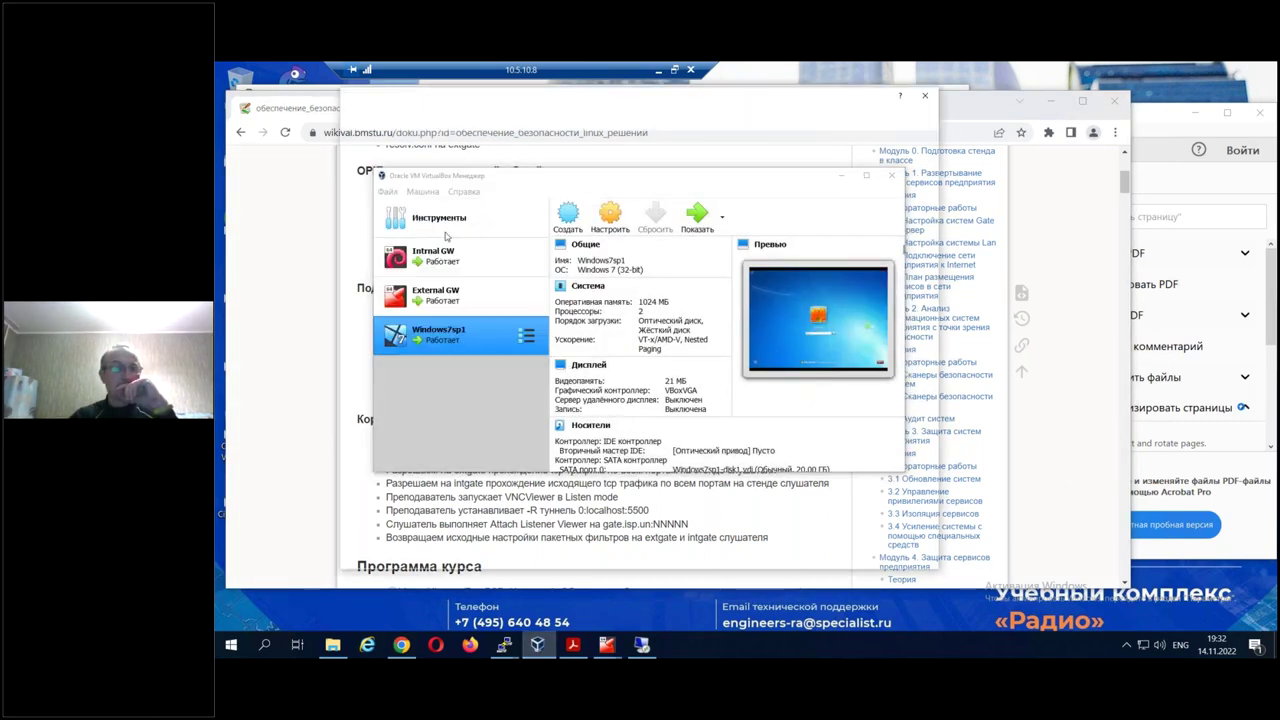
left_click_drag(723, 117, 590, 117)
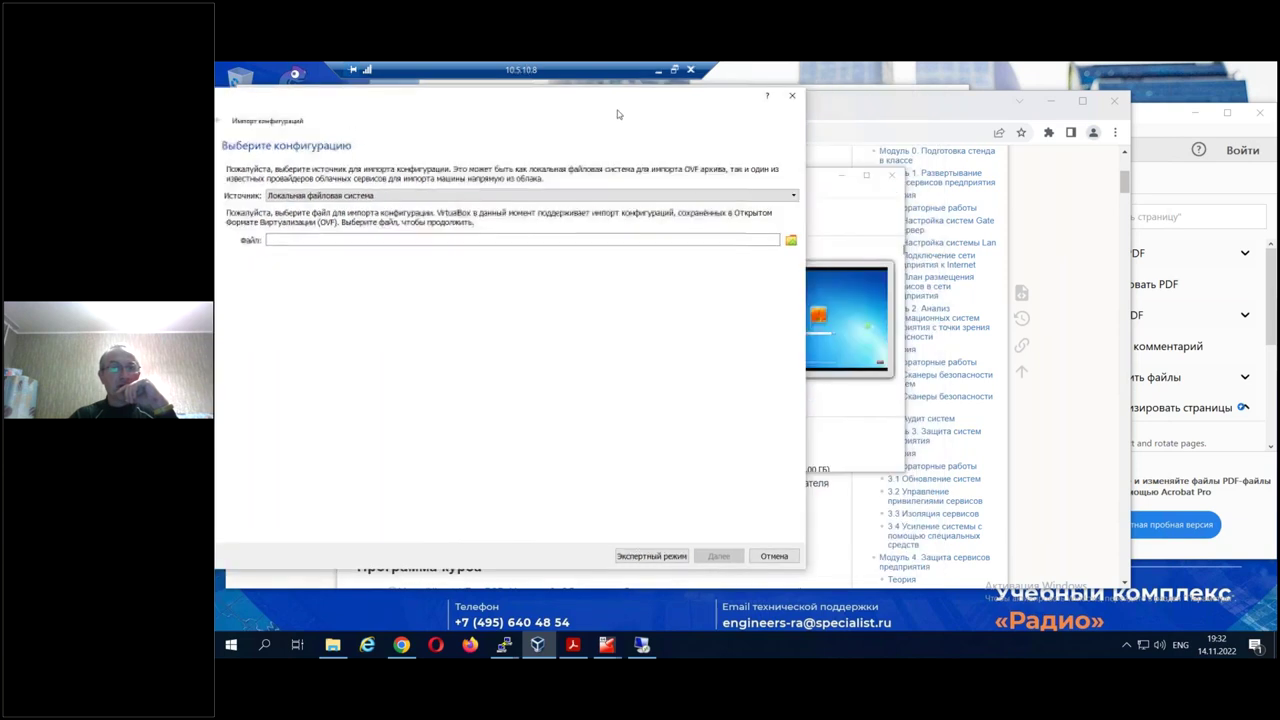
left_click(791, 243)
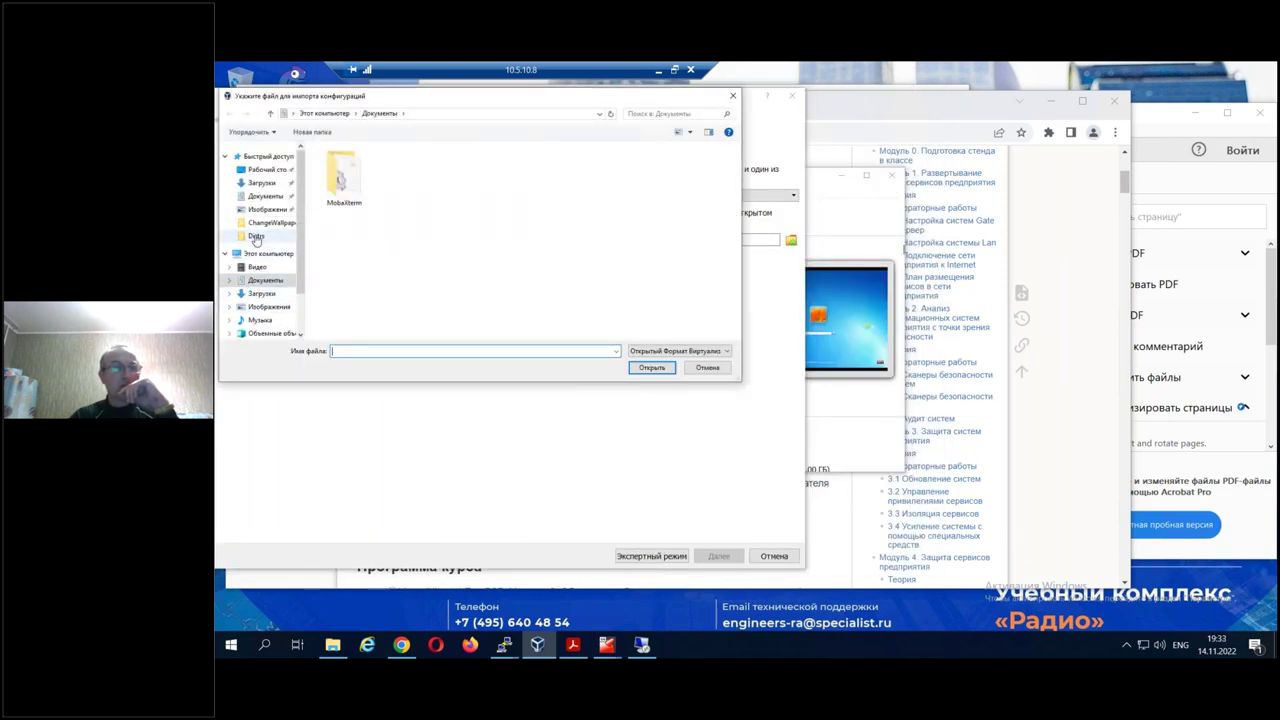
left_click(256, 236)
double_click(338, 165)
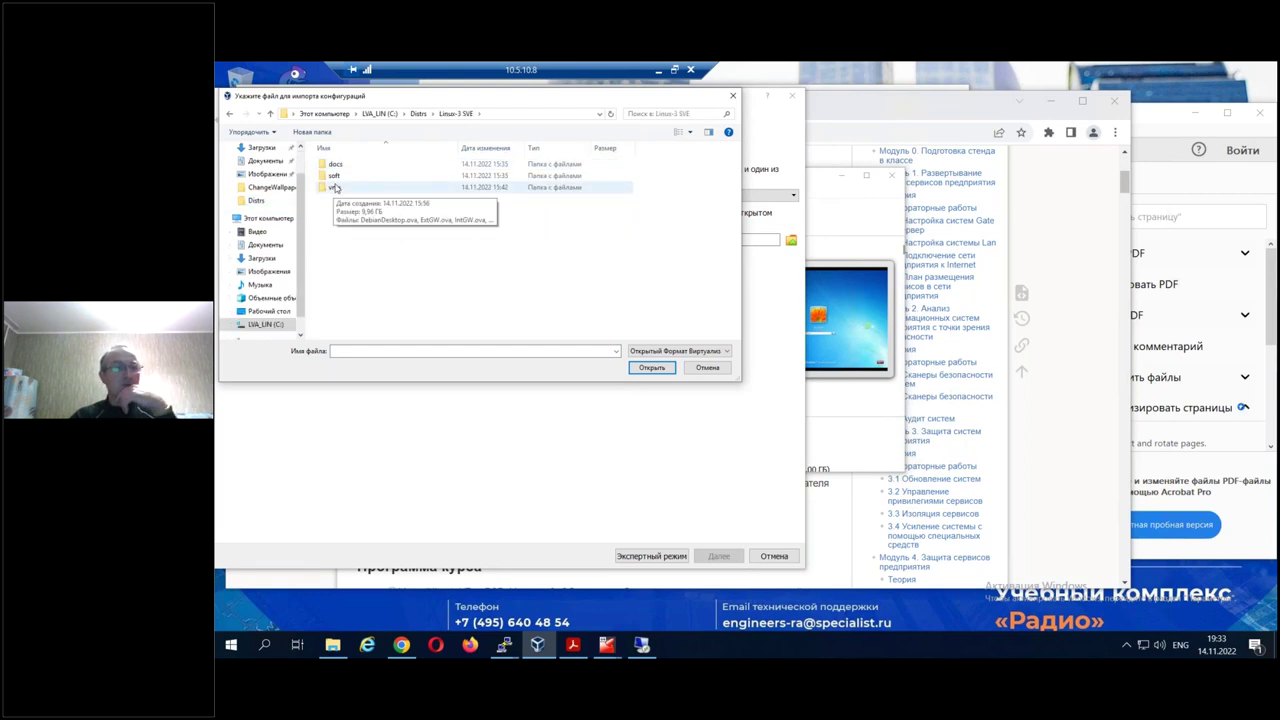
double_click(336, 189)
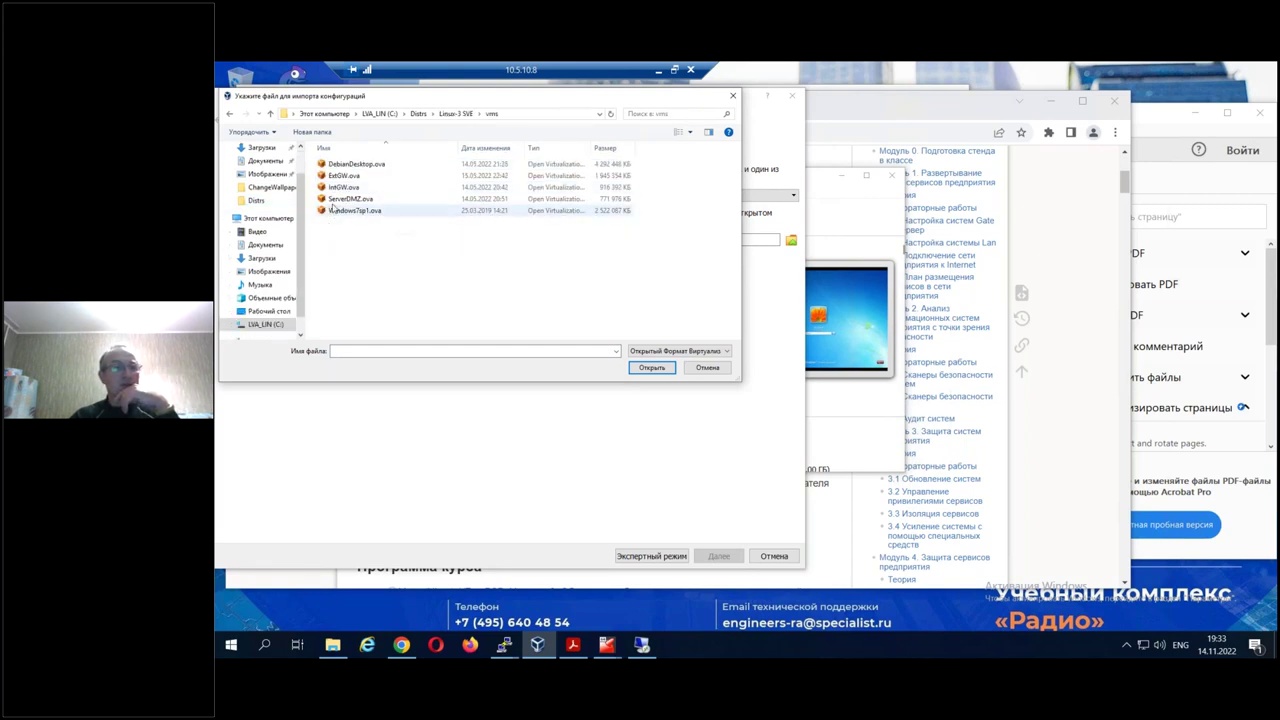
double_click(342, 212)
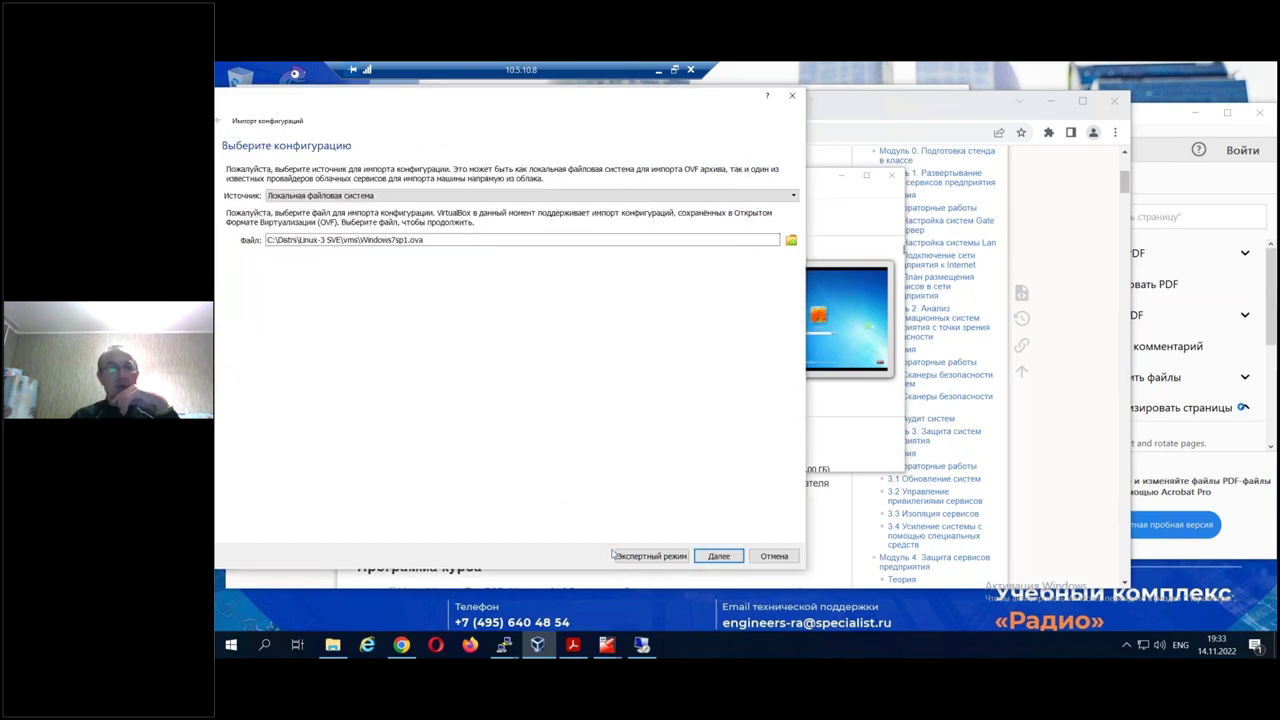
left_click(719, 556)
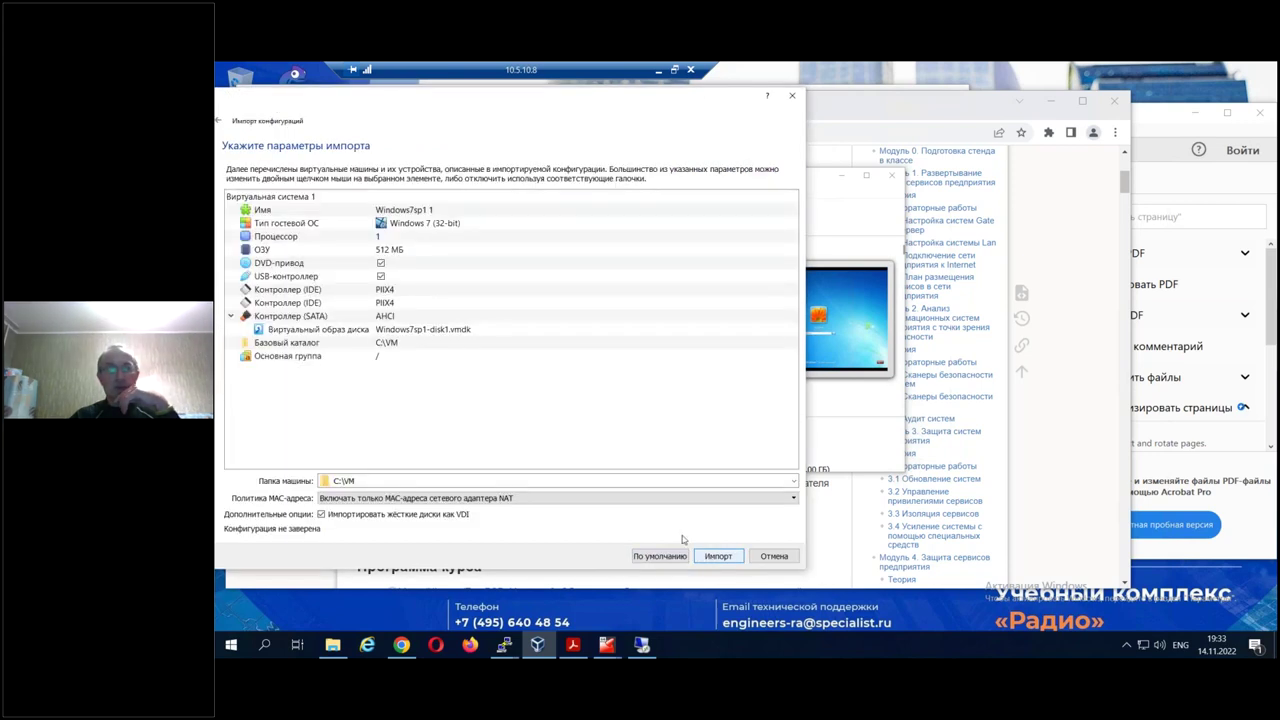
Set the appliance to 2 processors and 1024 MB RAM, then start the import
double_click(423, 238)
type("2")
left_click(388, 250)
left_click(388, 250)
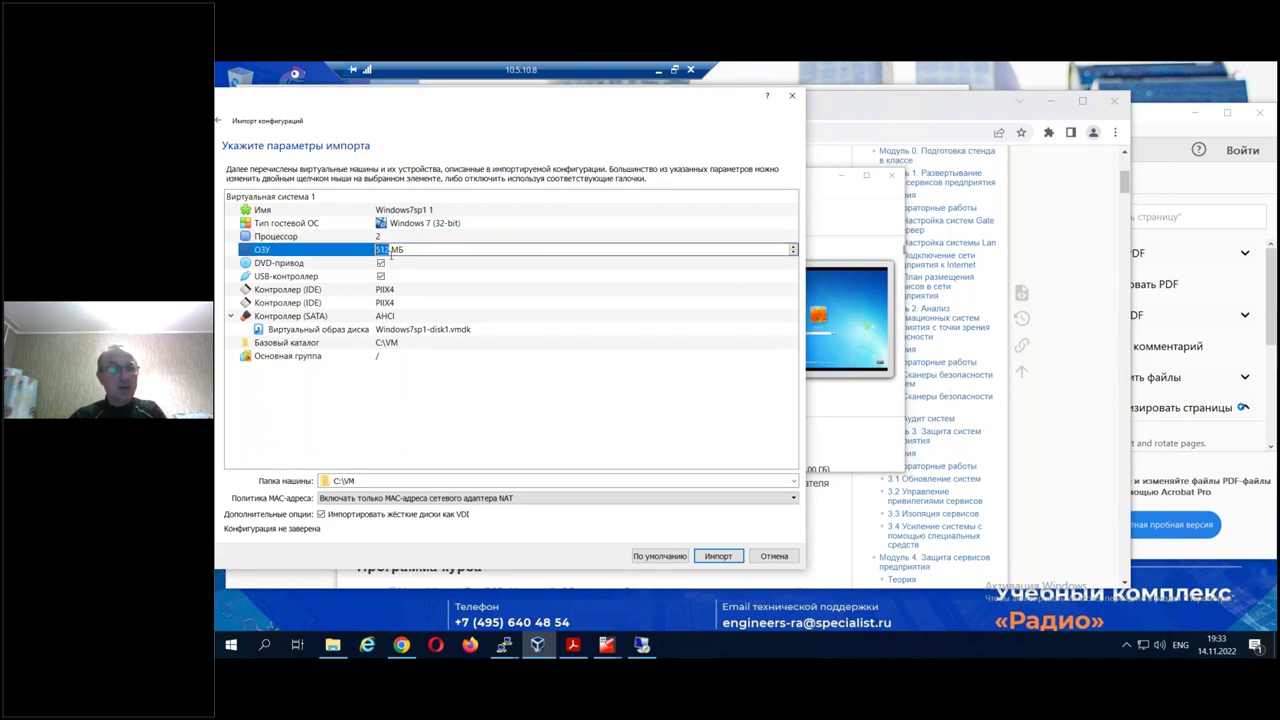
type("1024")
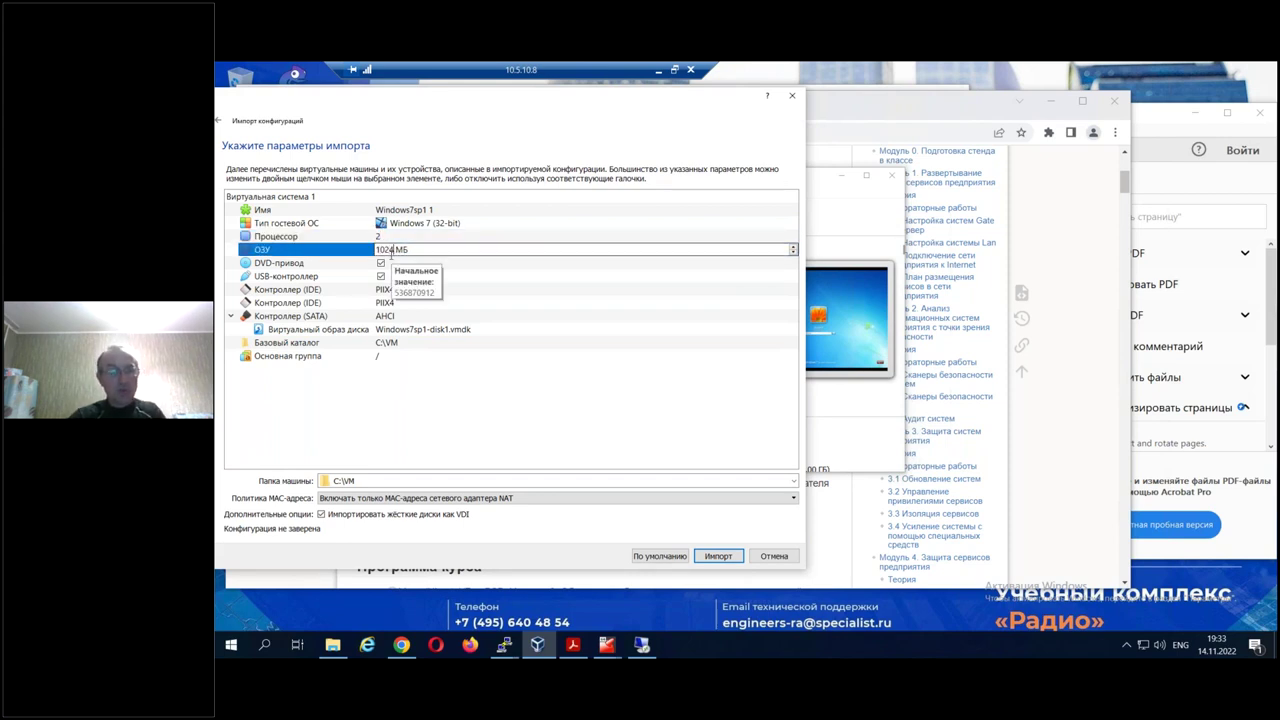
left_click(460, 420)
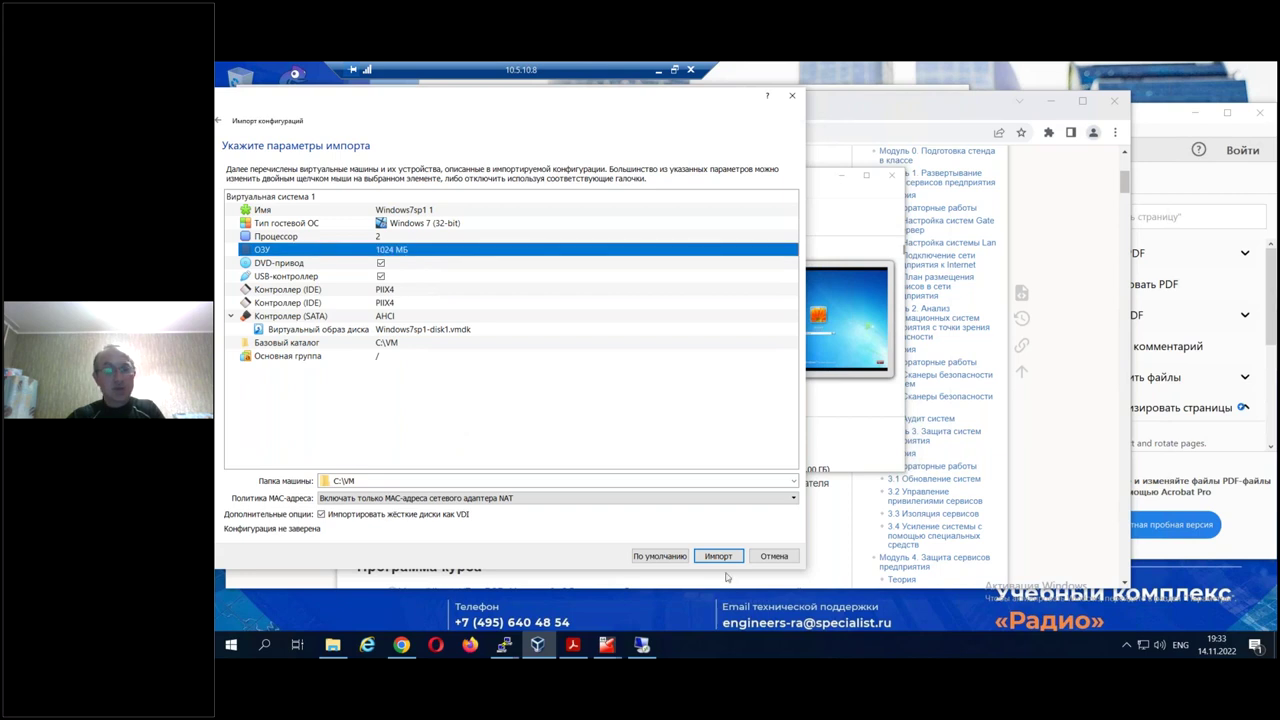
left_click(720, 557)
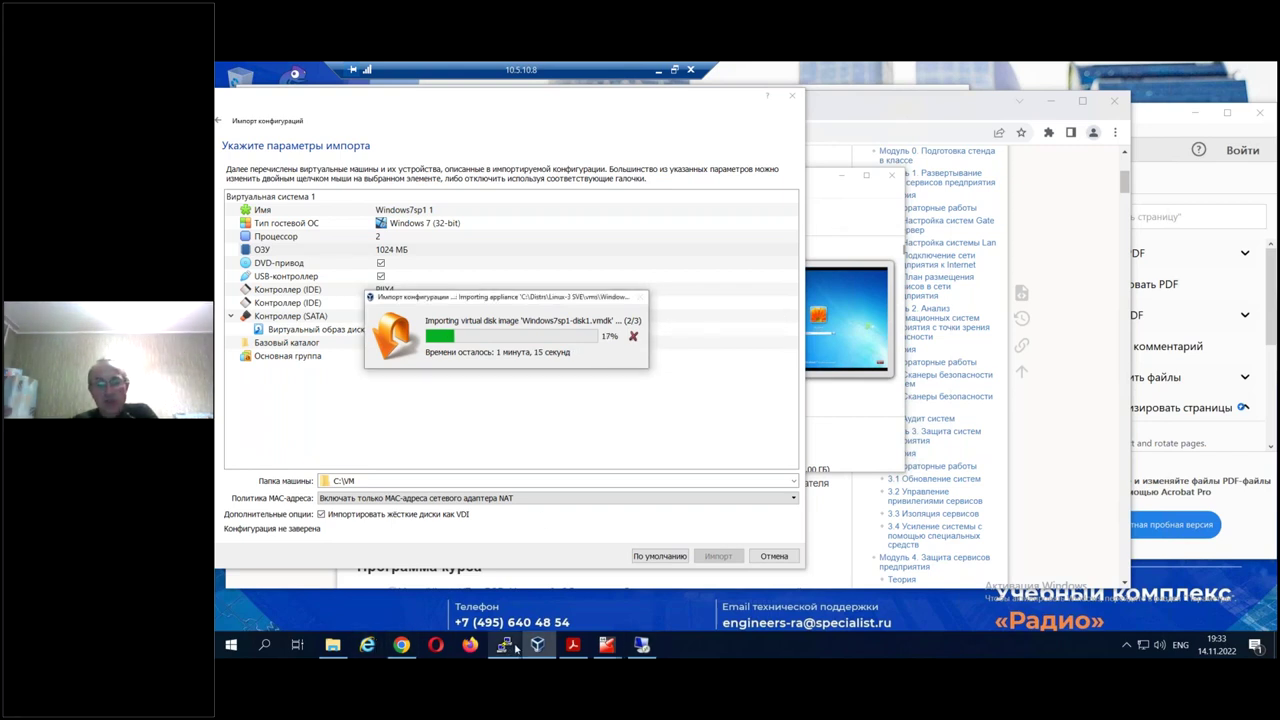
Wait for the Windows7sp1 1 import to reach 100%, then close the progress dialog
mouse_move(505, 644)
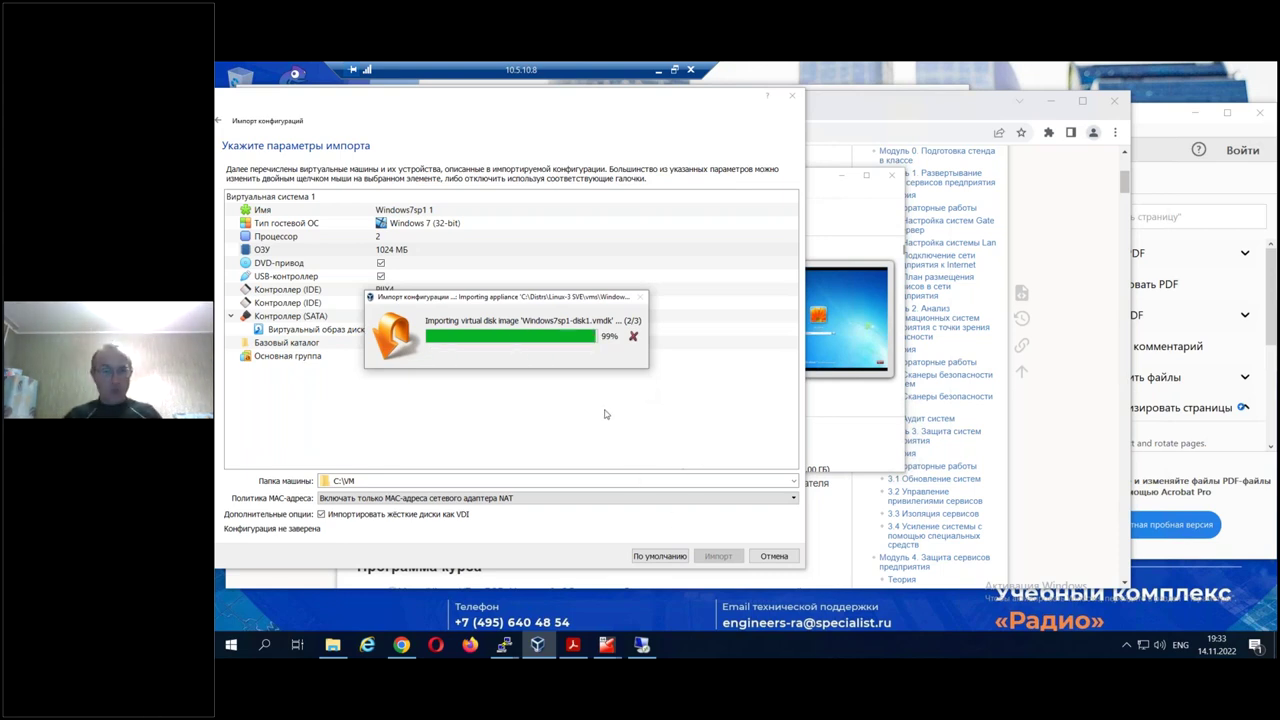
mouse_move(495, 370)
left_mouse_down()
mouse_move(499, 393)
mouse_move(525, 386)
mouse_move(547, 416)
left_mouse_up()
mouse_move(630, 506)
left_mouse_down()
mouse_move(734, 485)
mouse_move(772, 522)
mouse_move(815, 528)
left_mouse_up()
left_click_drag(616, 458, 635, 432)
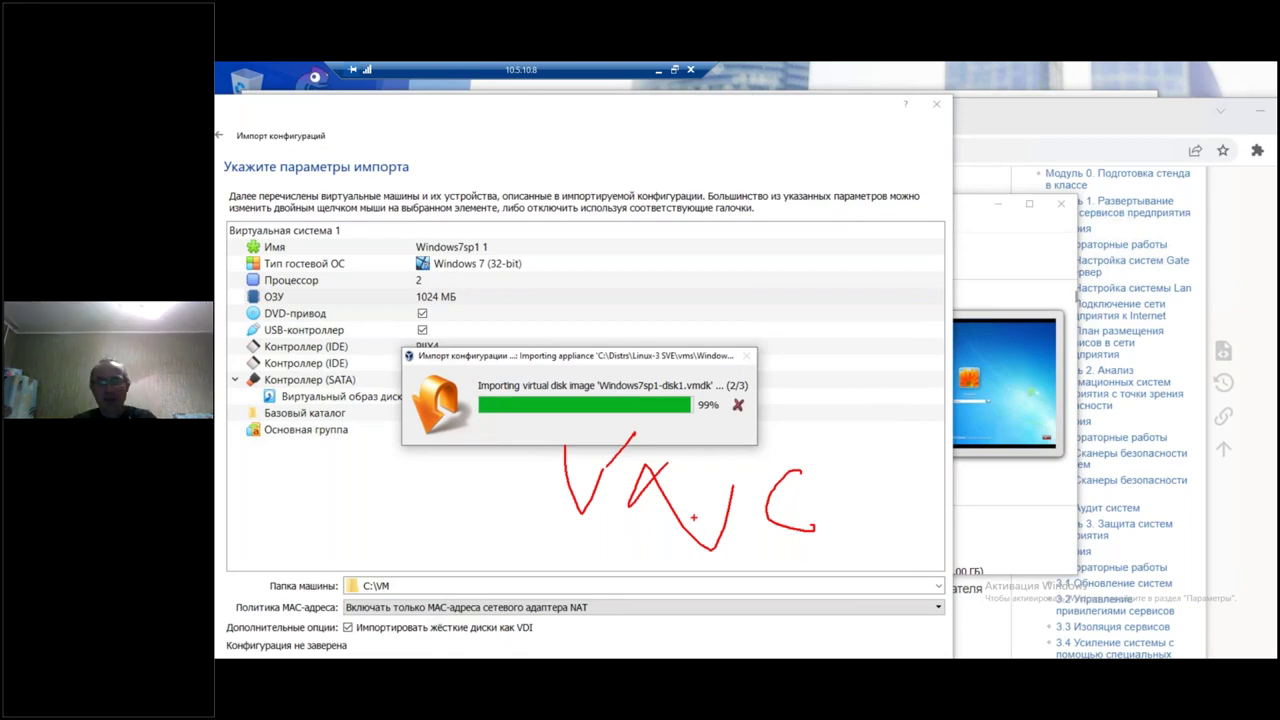
key("Escape")
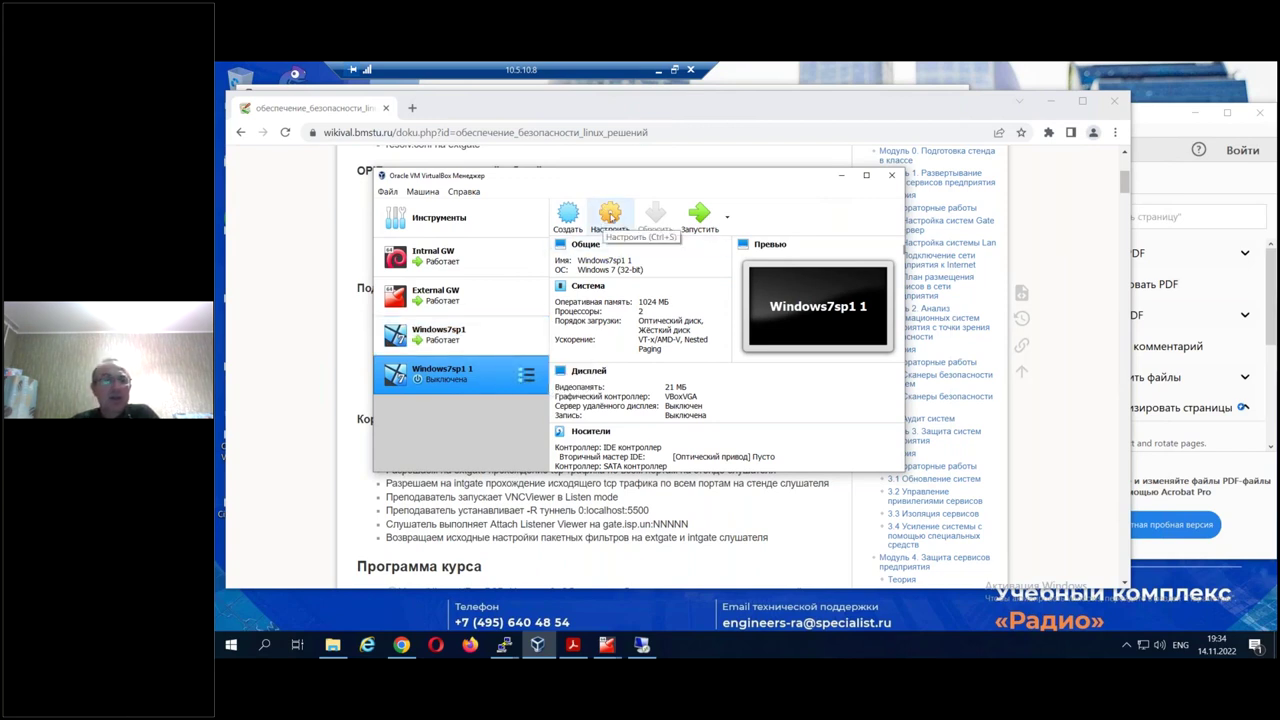
Enable Windows7sp1 1's Adapter 1, attach it to Internal Network 'lan', and save
left_click(611, 216)
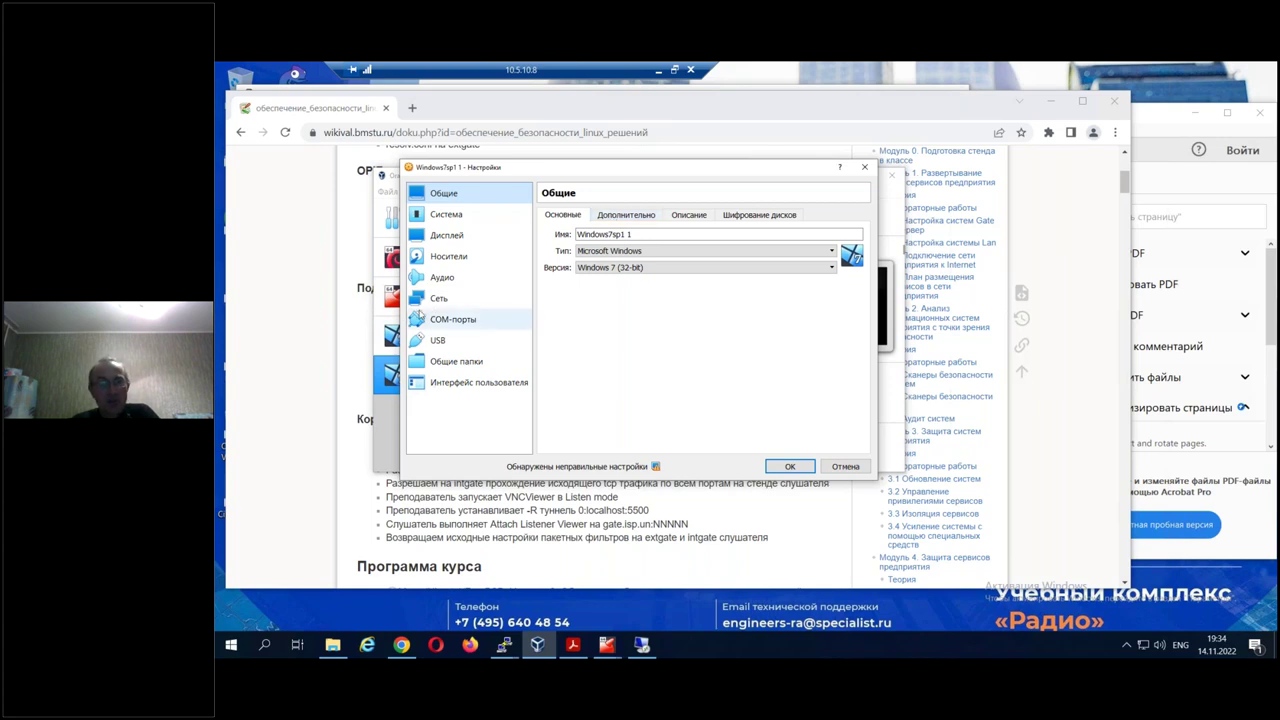
left_click(436, 299)
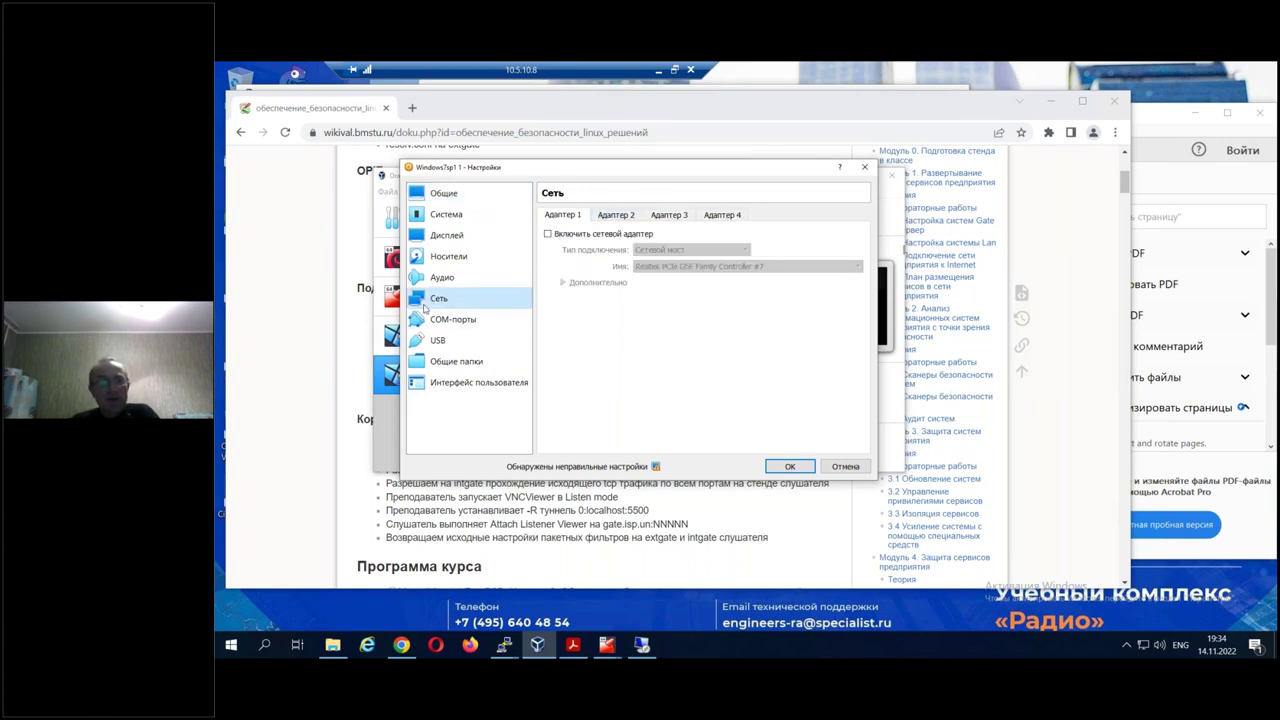
left_click(610, 236)
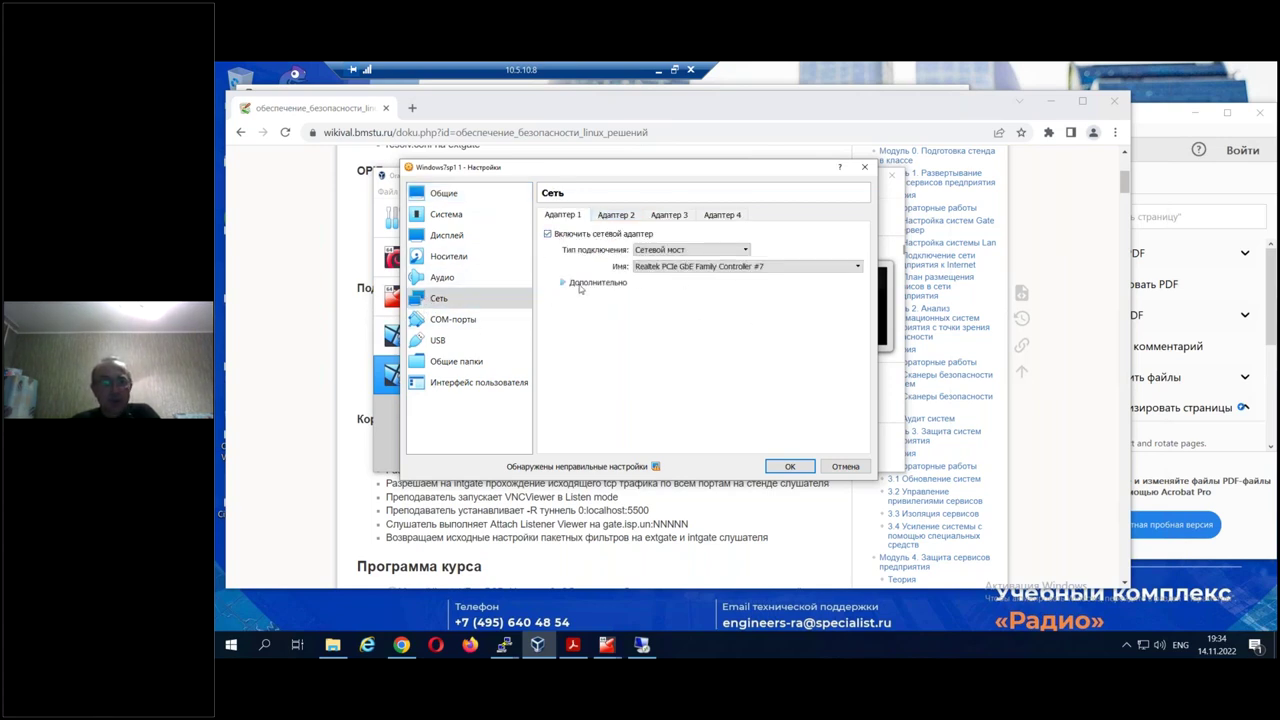
left_click(580, 284)
left_click(580, 284)
left_click(687, 250)
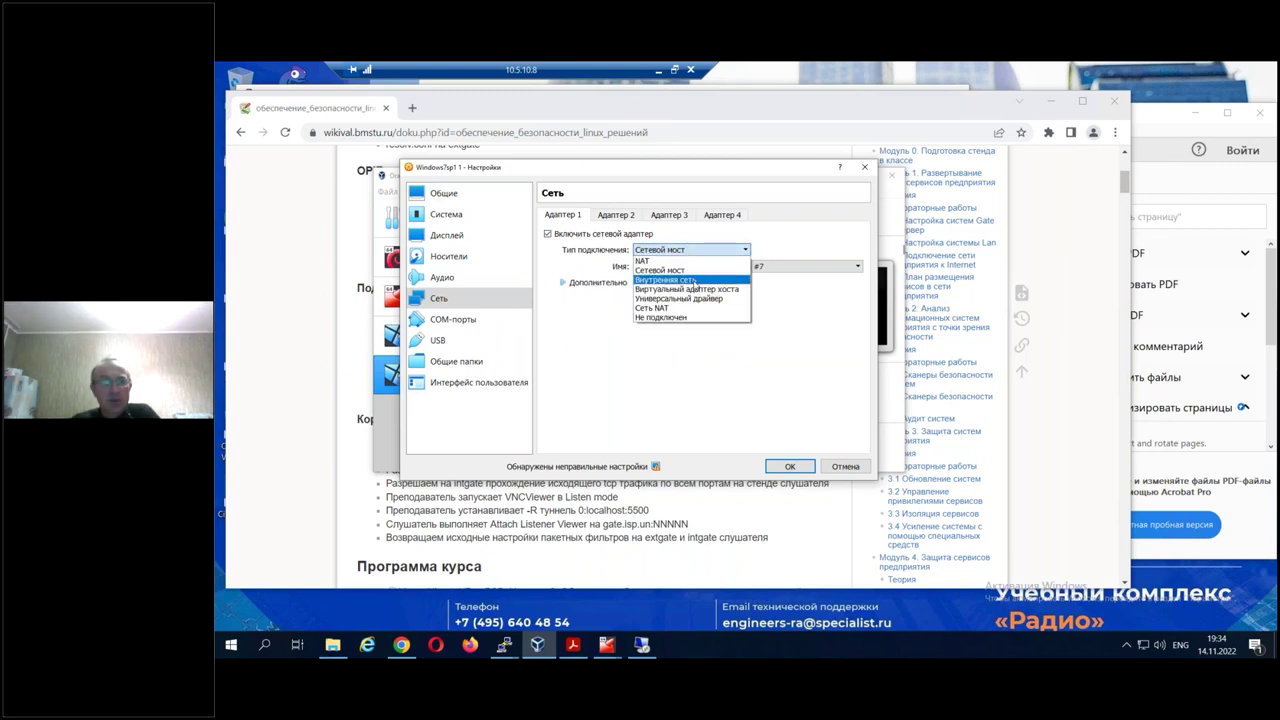
left_click(698, 280)
left_click(800, 267)
left_click(754, 297)
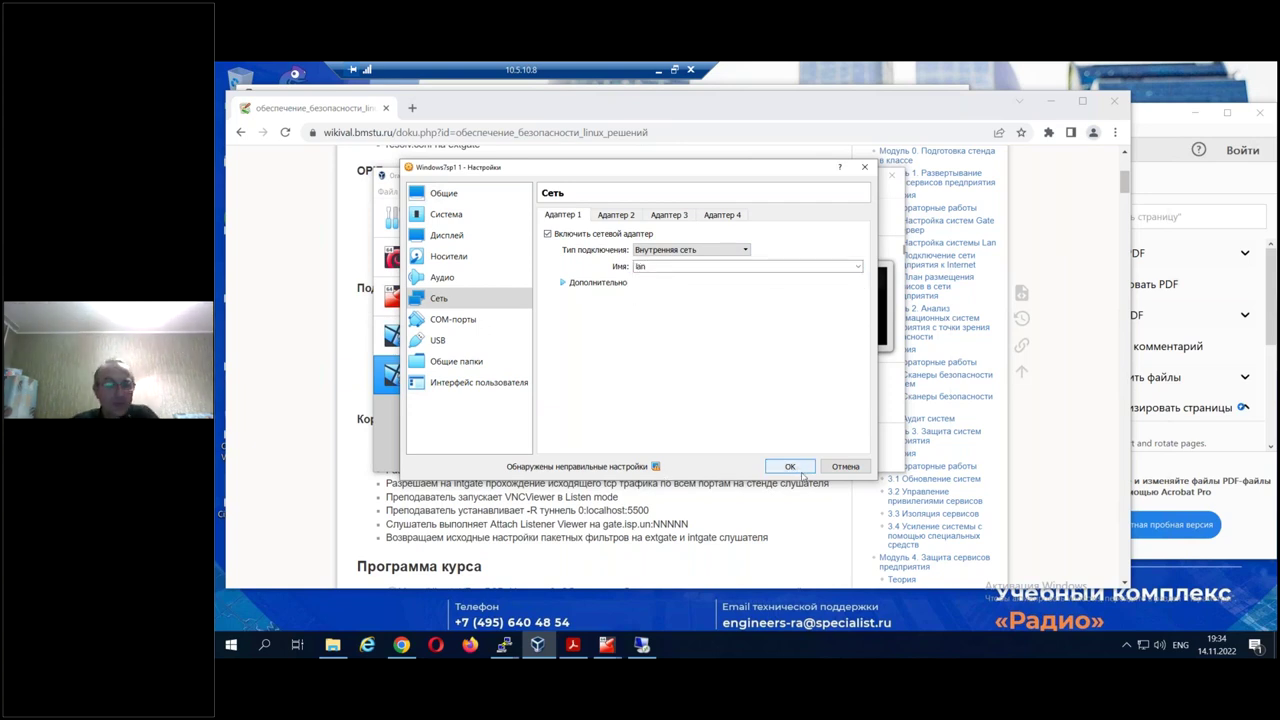
left_click(799, 469)
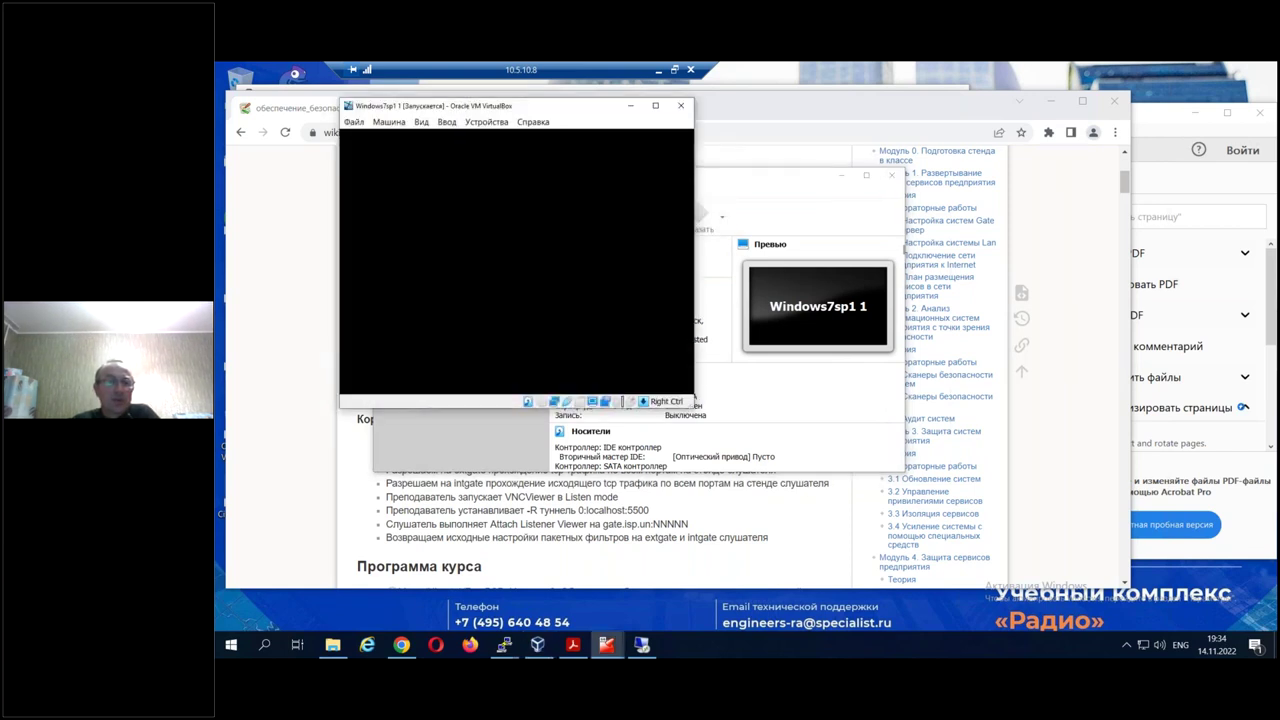
Bring the running Windows7sp1 guest forward and log in to Windows with its password
left_click_drag(517, 110, 442, 110)
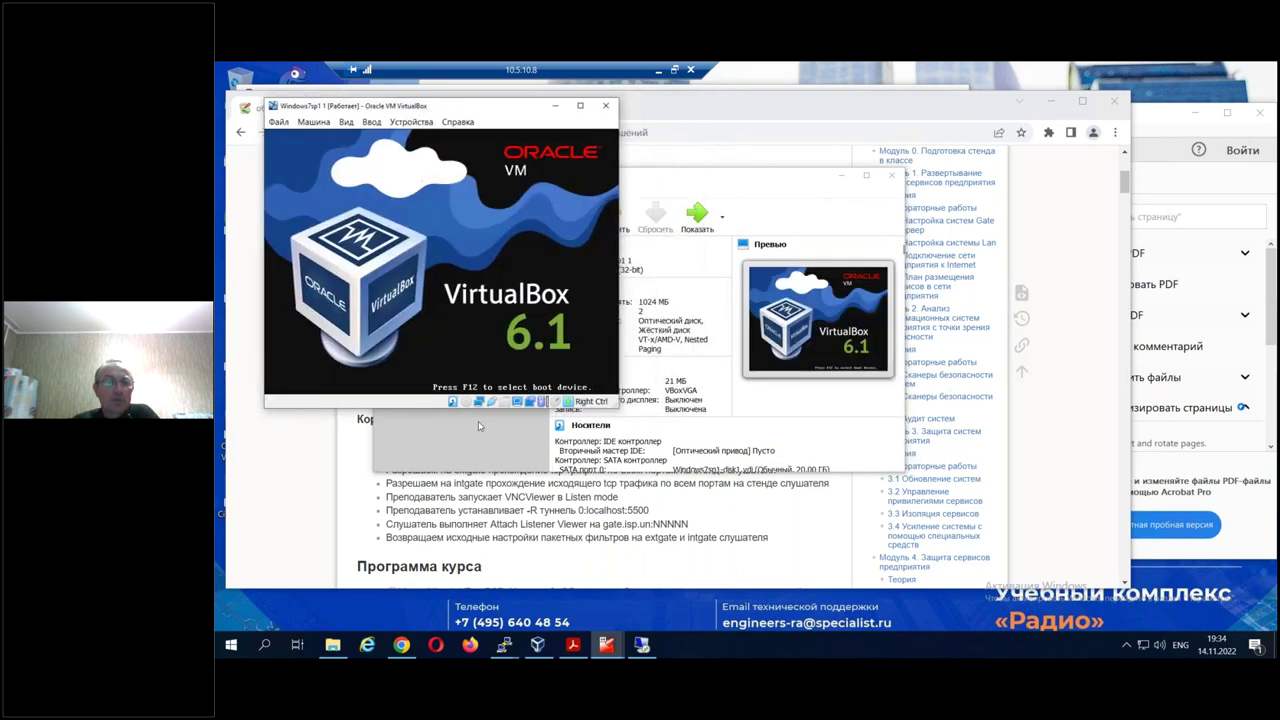
left_click(864, 217)
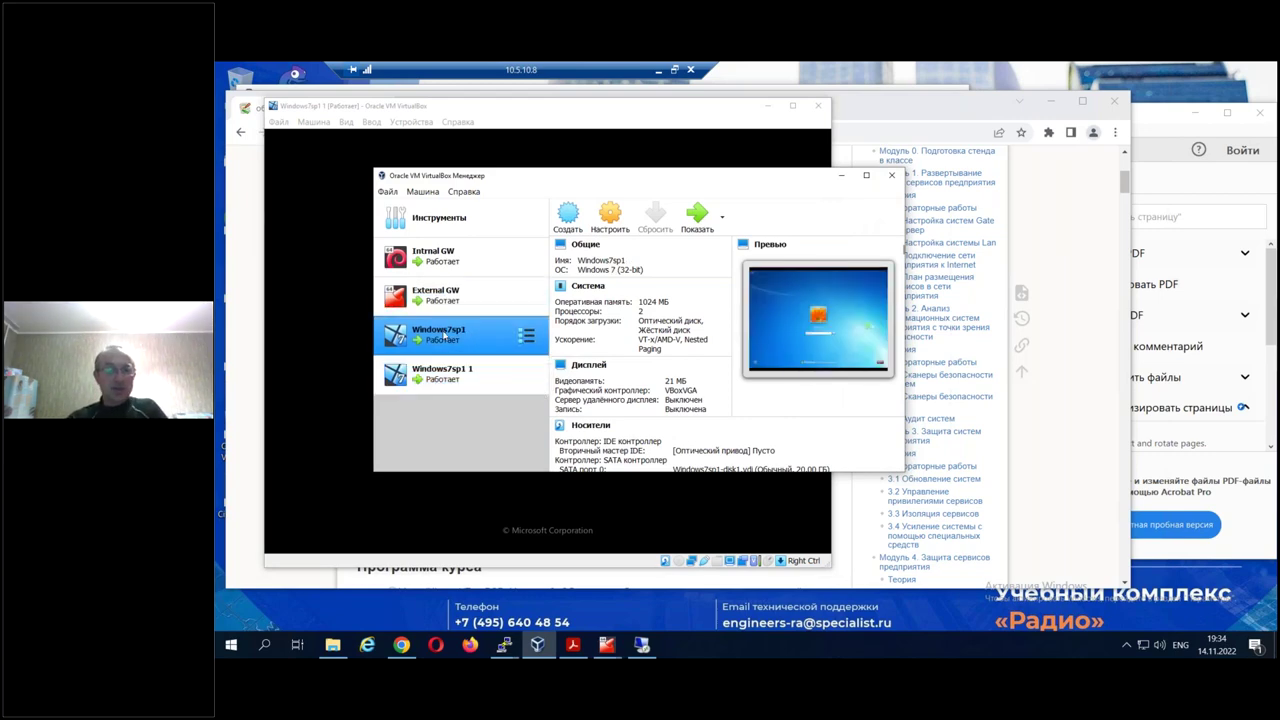
double_click(441, 338)
left_click(628, 407)
type("••••••")
key("Return")
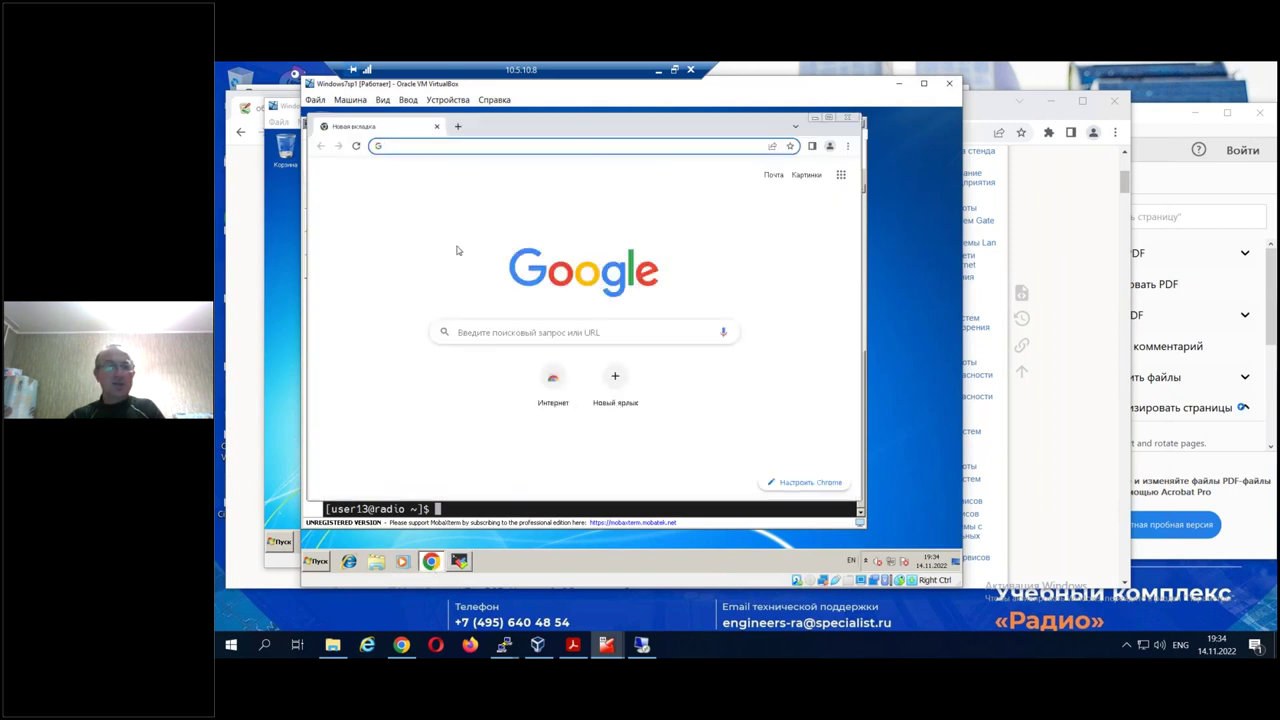
Search for tightvnc in the guest browser and open the TightVNC download page
left_click(465, 147)
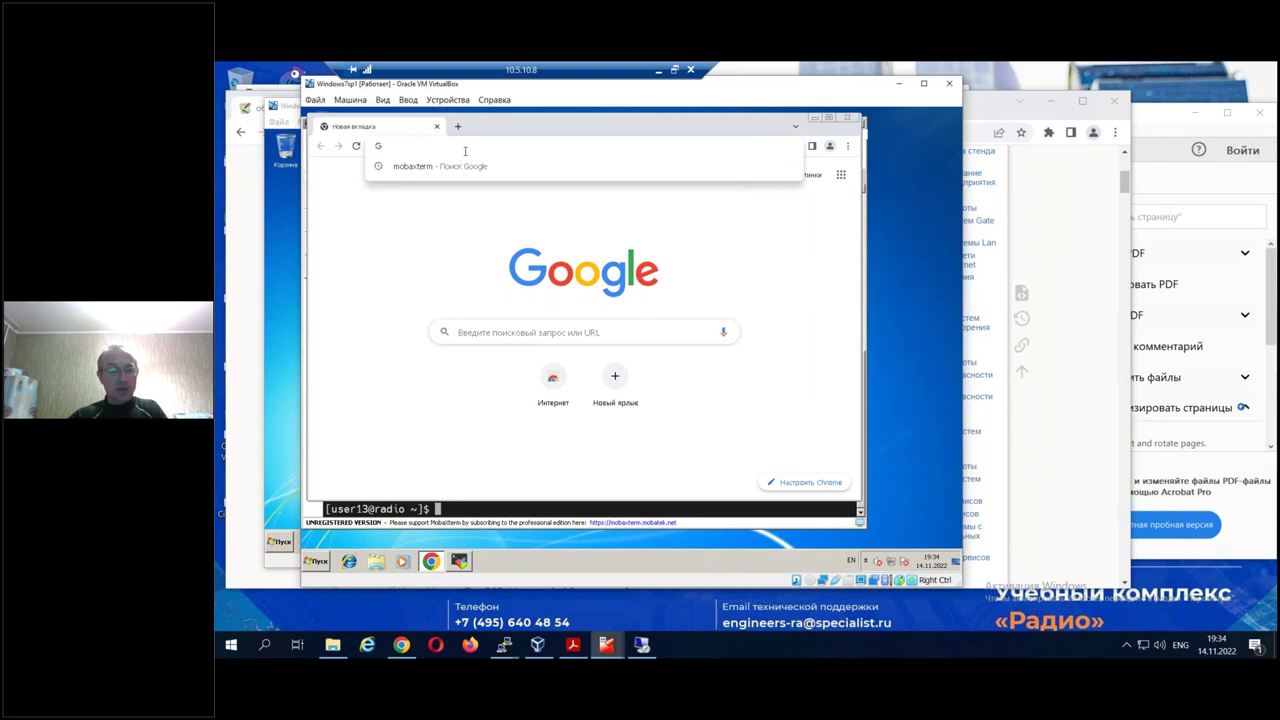
type("tig")
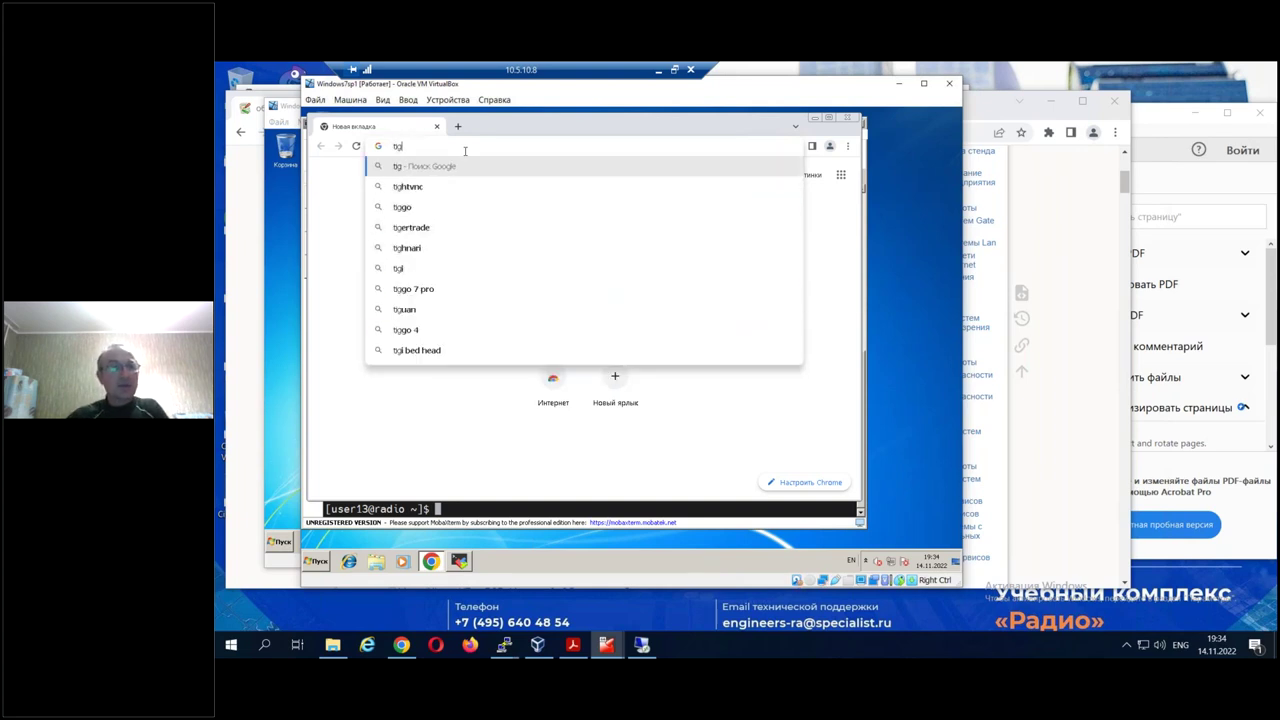
left_click(437, 187)
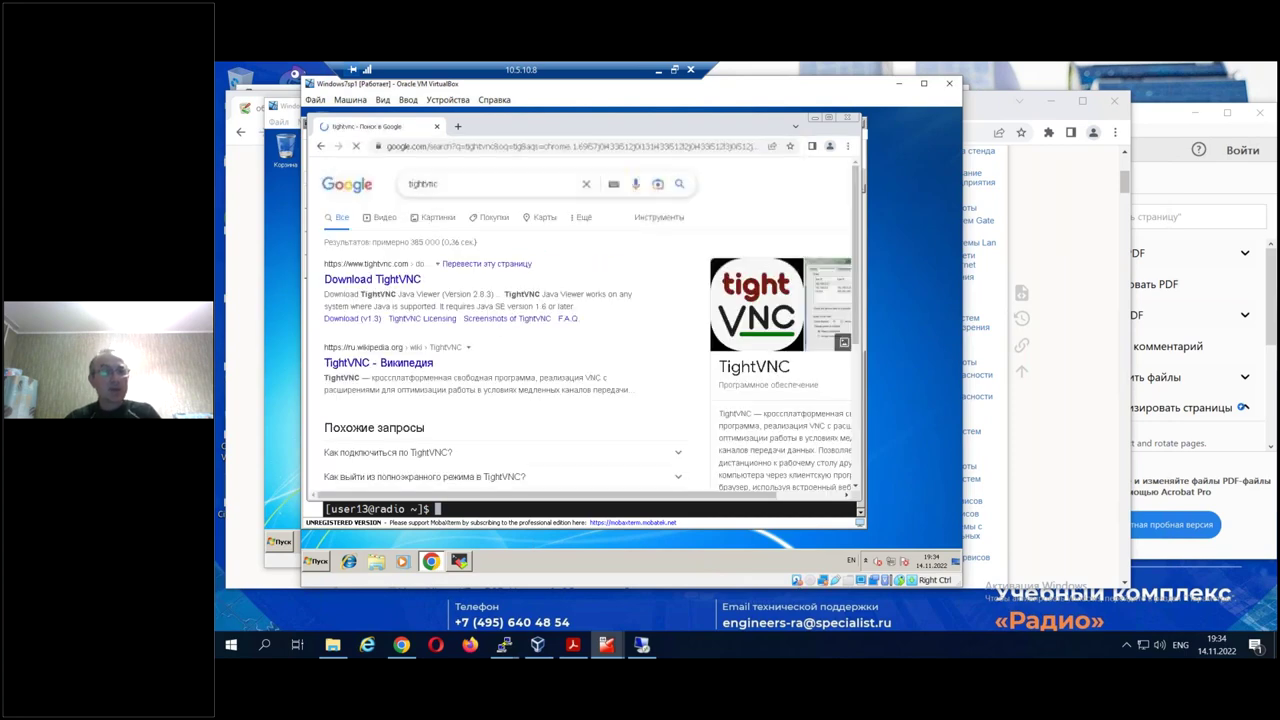
left_click(398, 284)
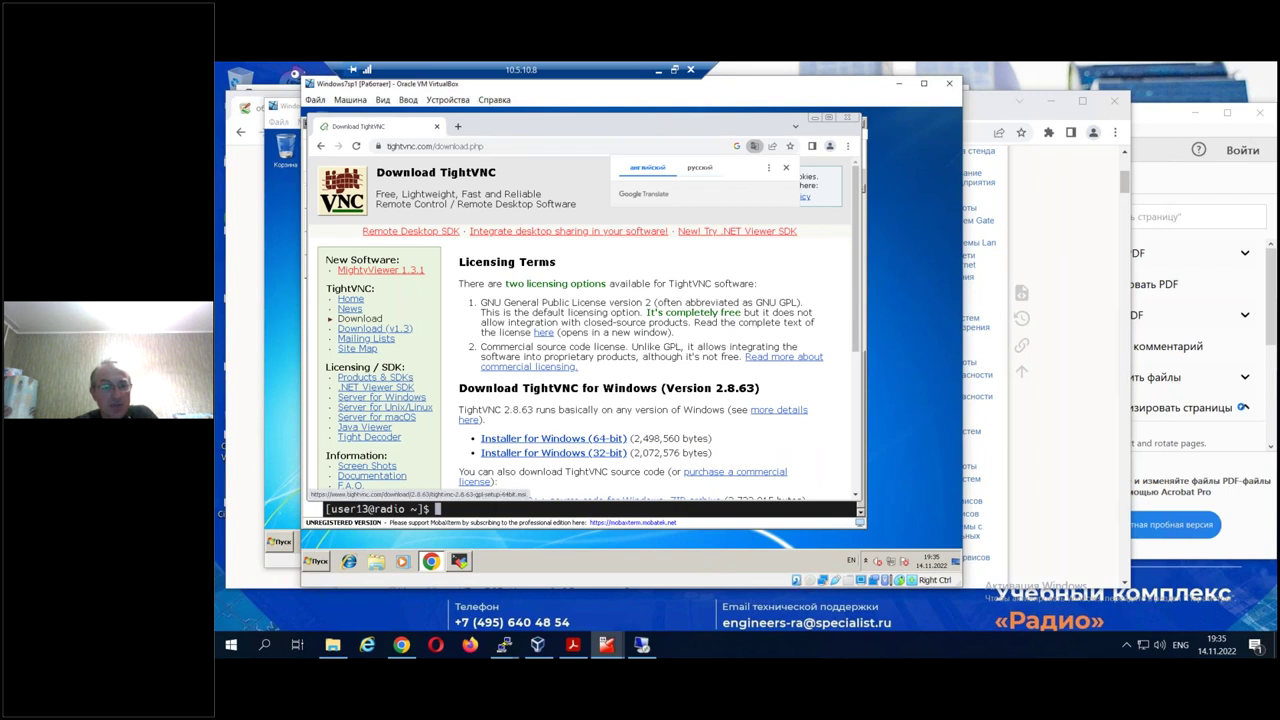
Check the 64-bit installer link's menu and the VM's Devices > Shared Clipboard setting
right_click(594, 442)
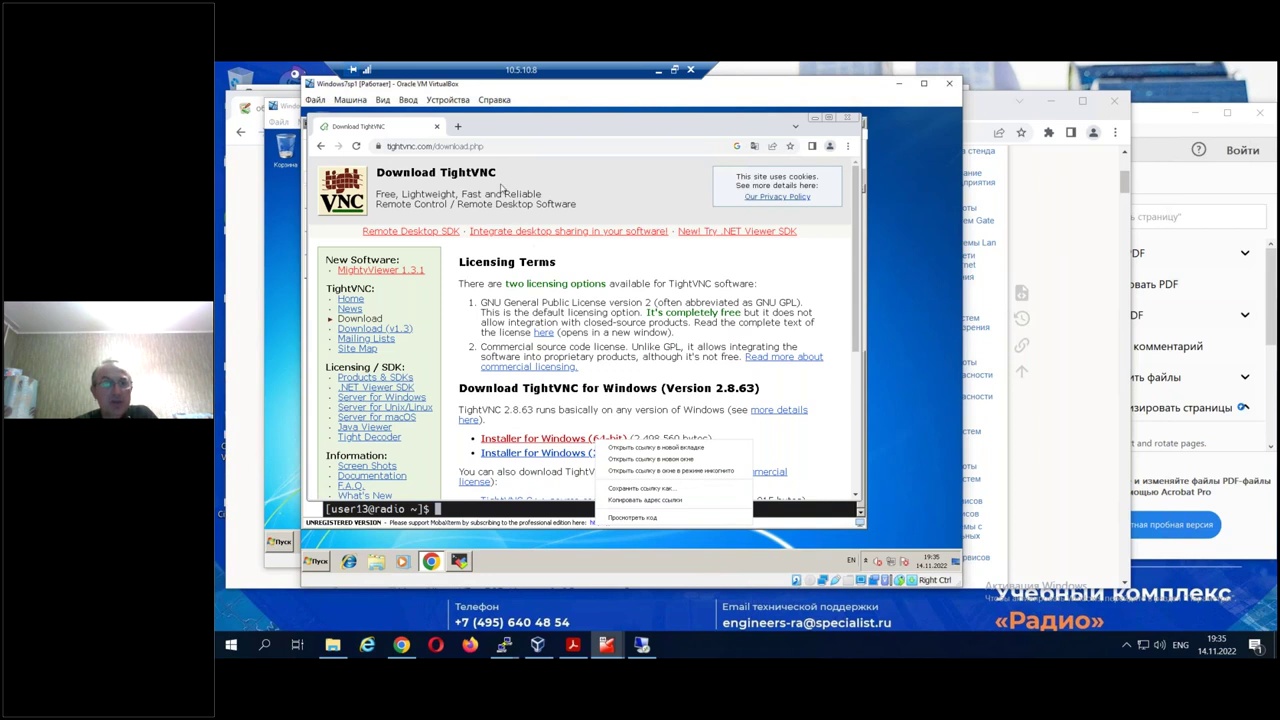
left_click(461, 112)
left_click(447, 100)
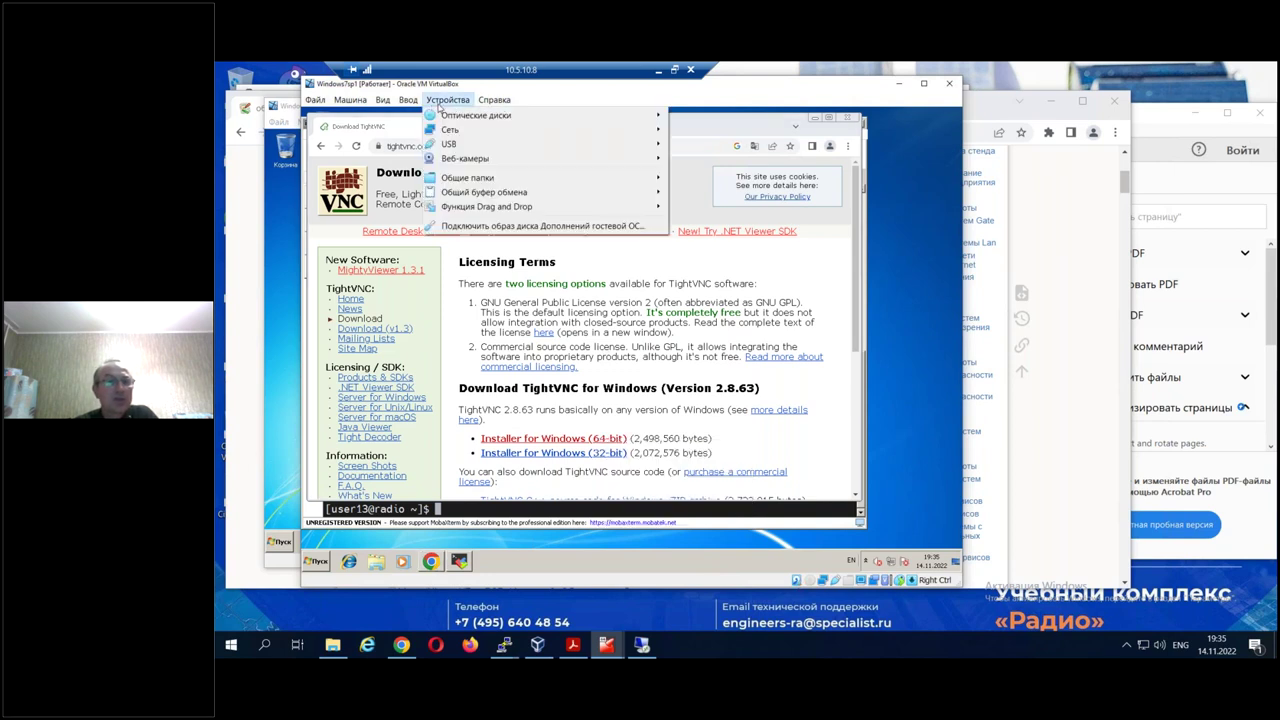
mouse_move(507, 181)
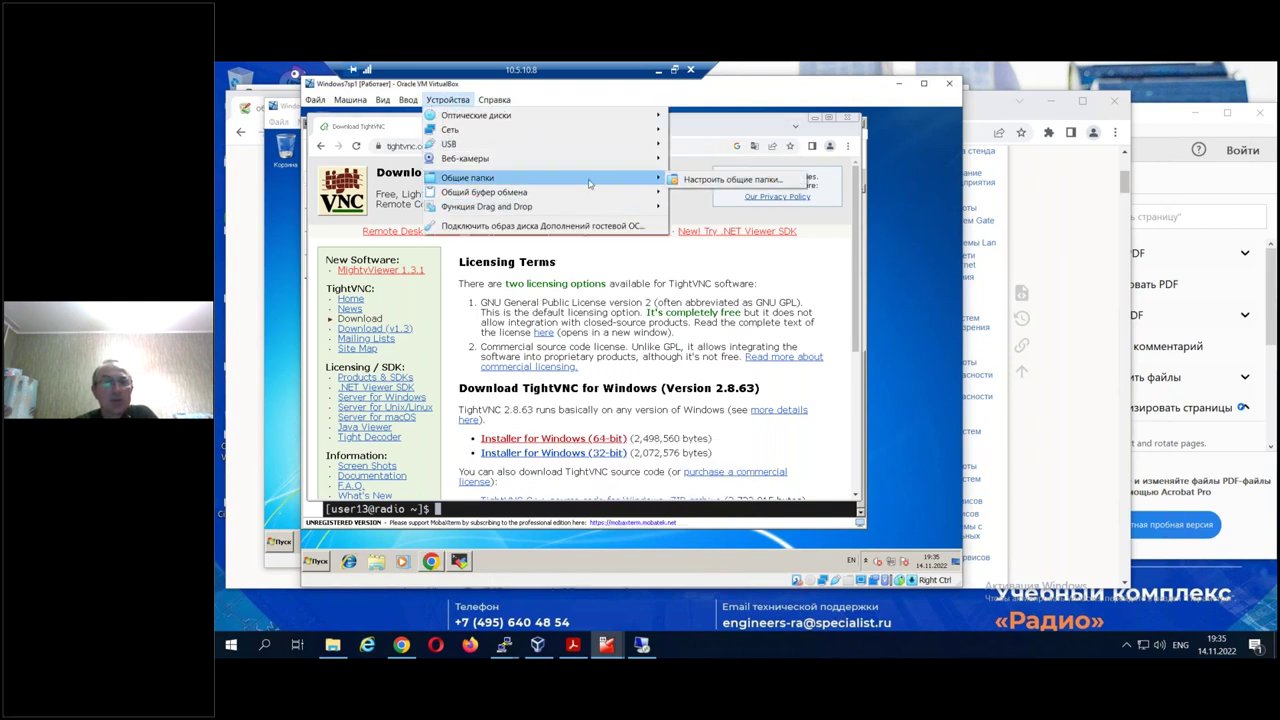
mouse_move(568, 192)
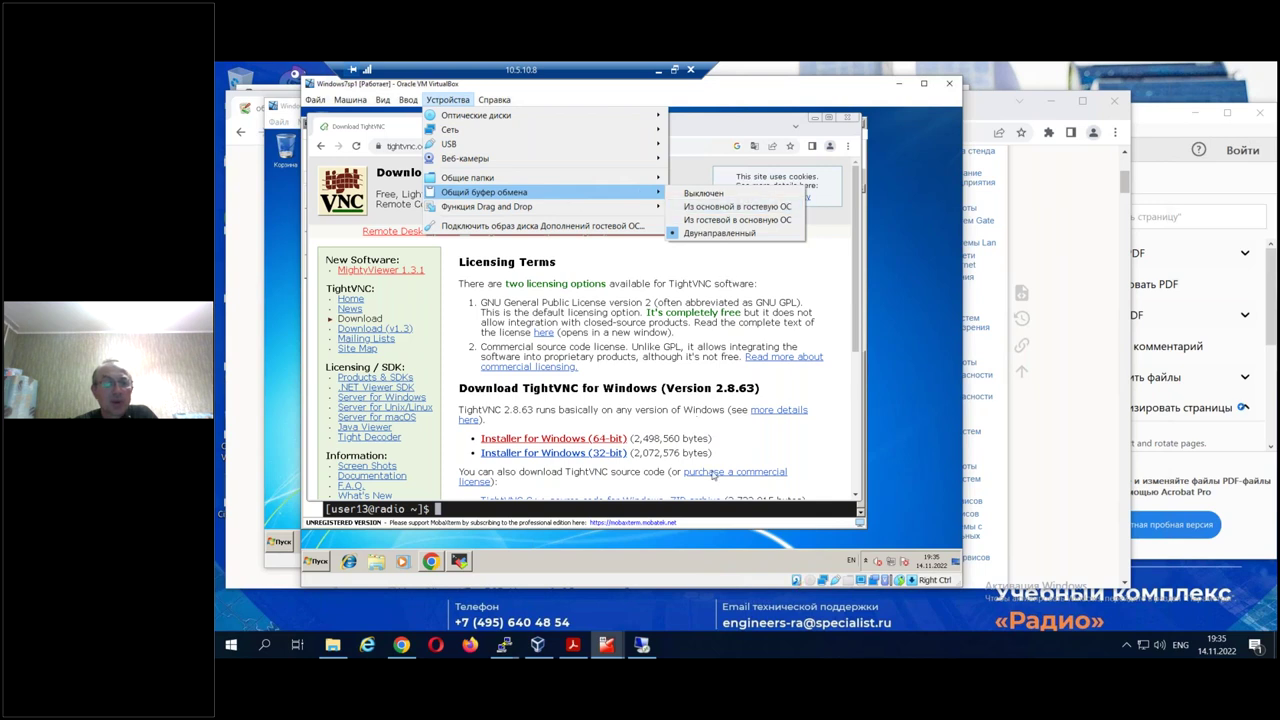
left_click(642, 433)
Run the 64-bit TightVNC installer, dismiss its unsupported-processor error, then download the 32-bit installer
right_click(584, 441)
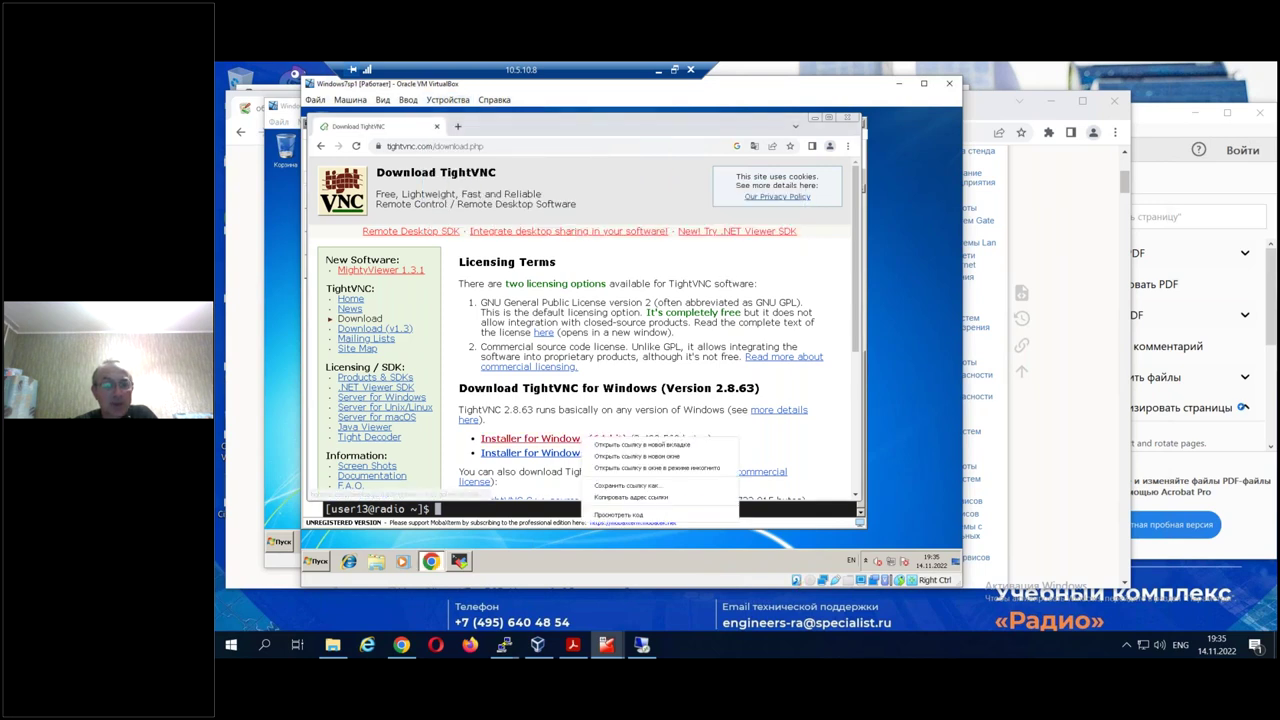
left_click(637, 497)
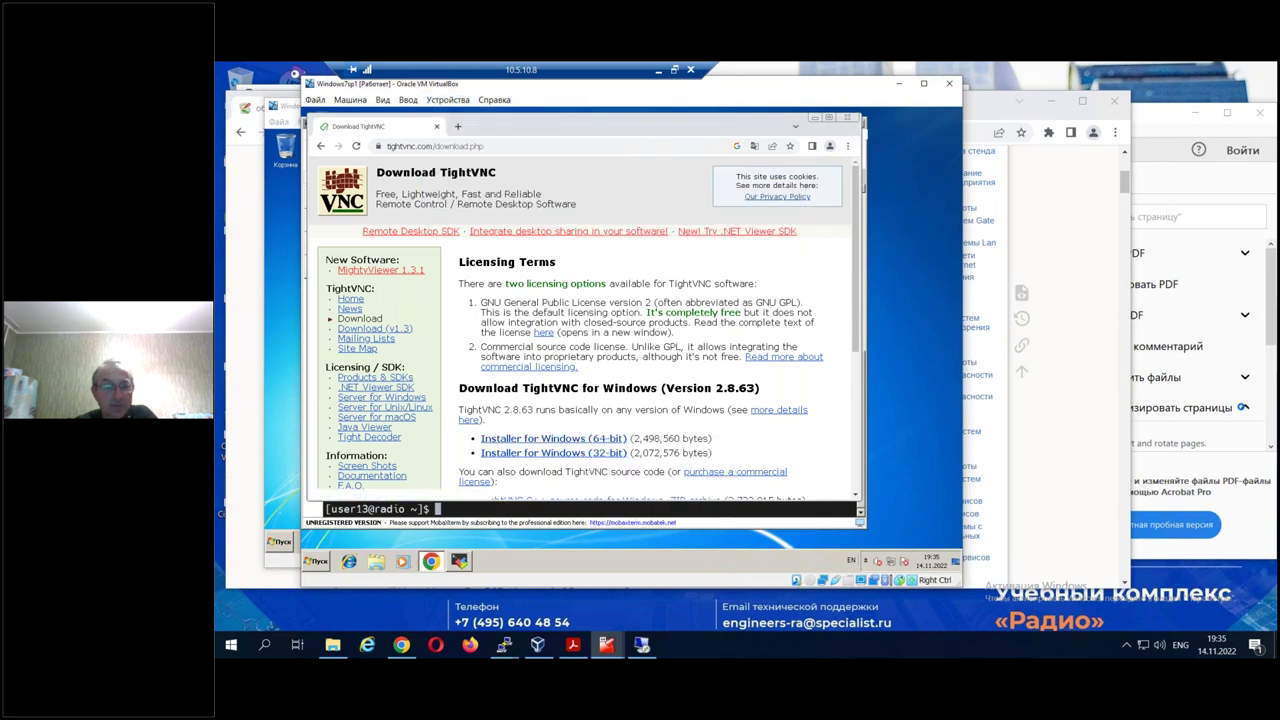
left_click(566, 442)
left_click(365, 485)
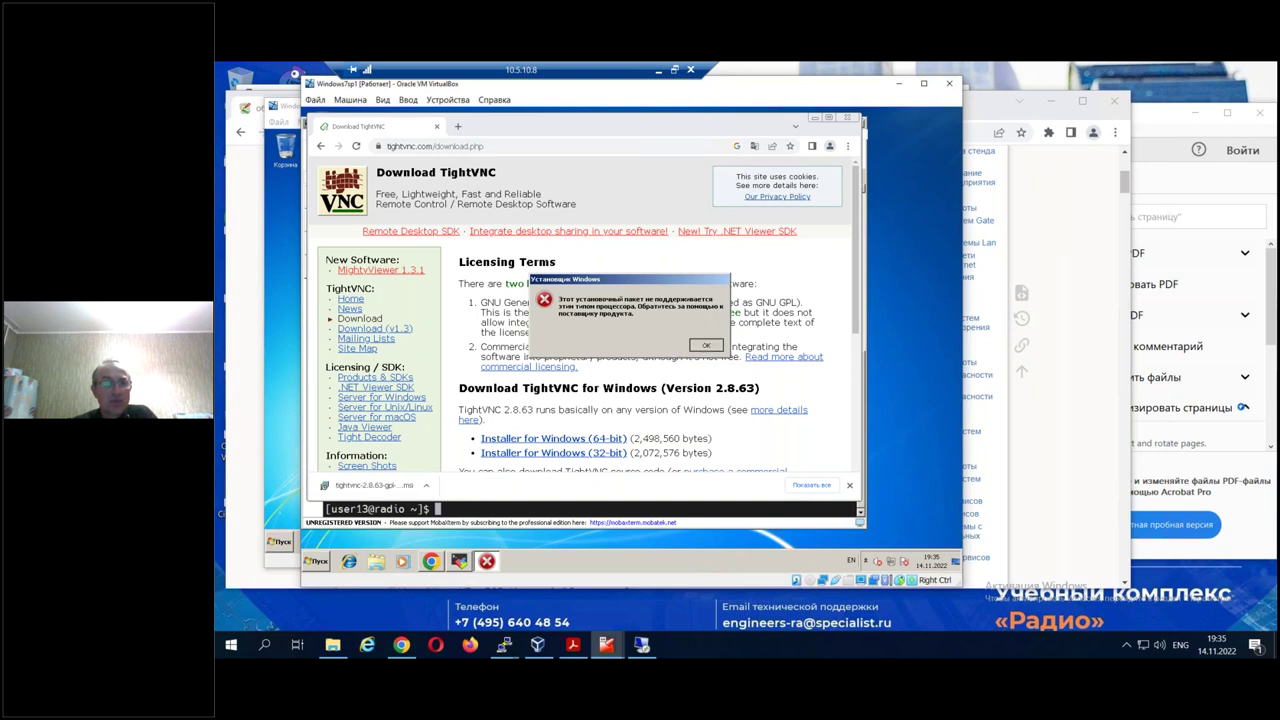
left_click(705, 345)
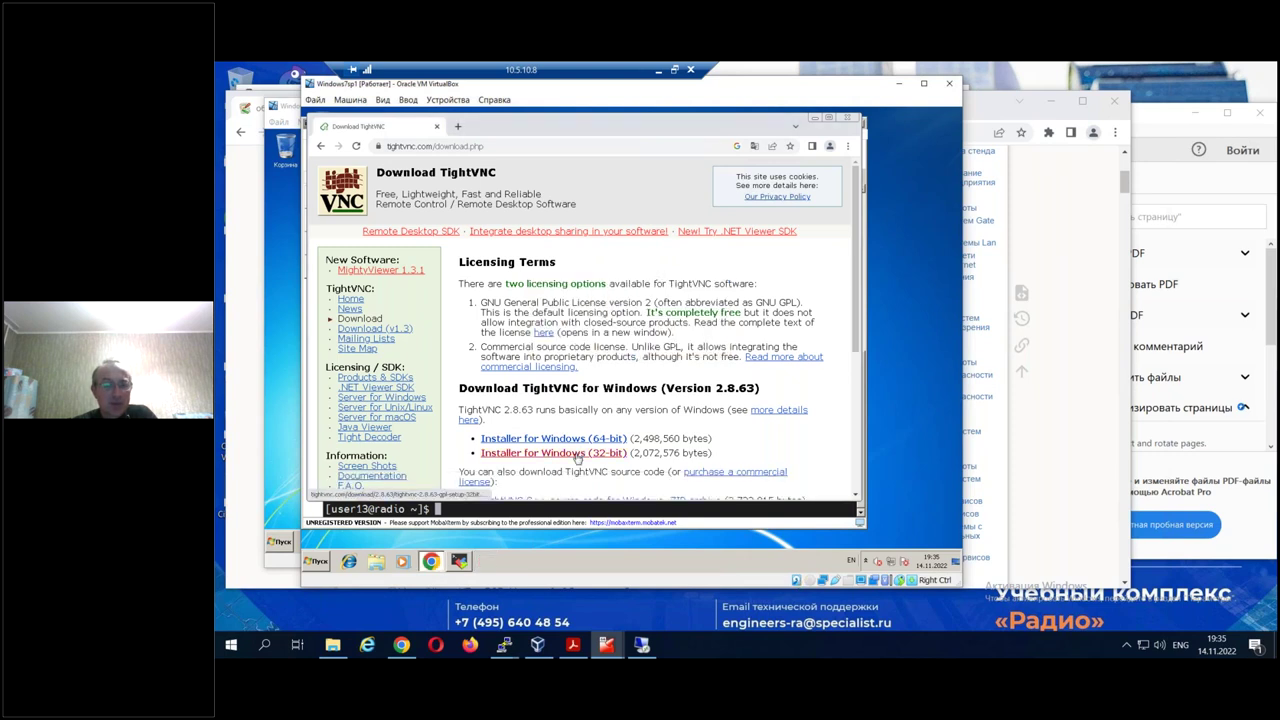
right_click(577, 457)
left_click(583, 469)
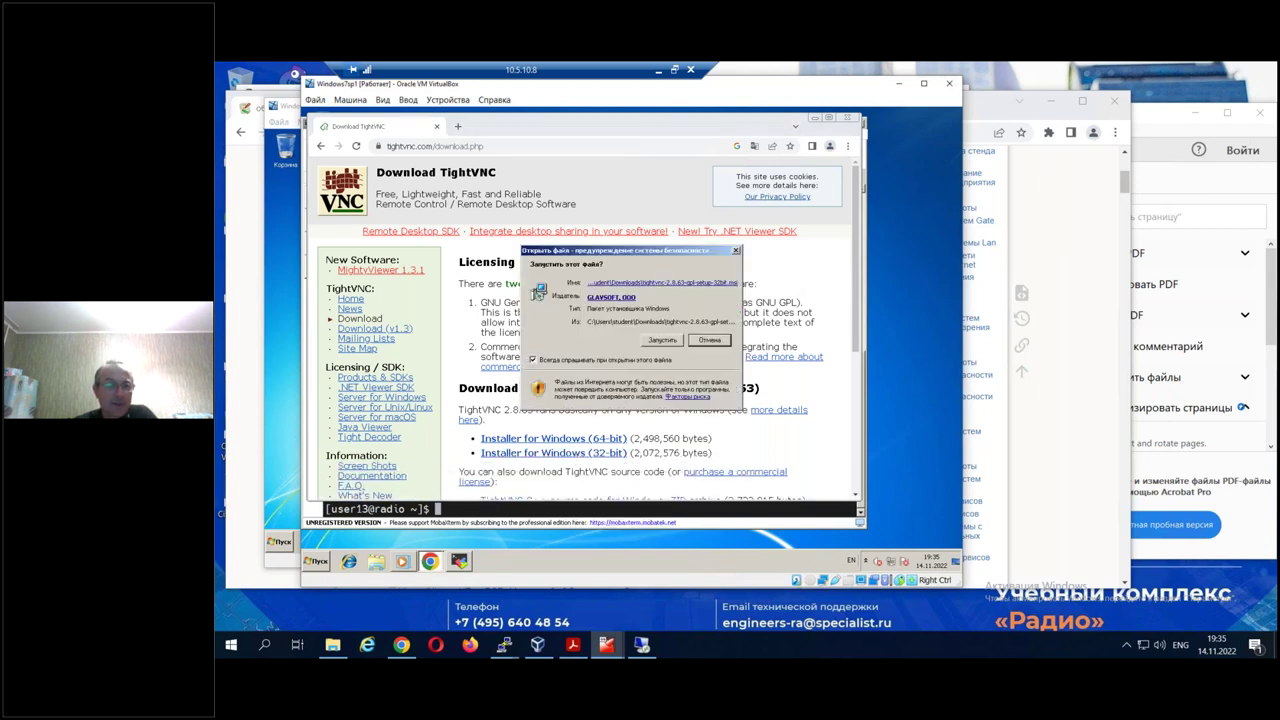
Install TightVNC with the Typical setup on Windows7sp1 up to its password step, then switch to VirtualBox Manager
left_click(664, 340)
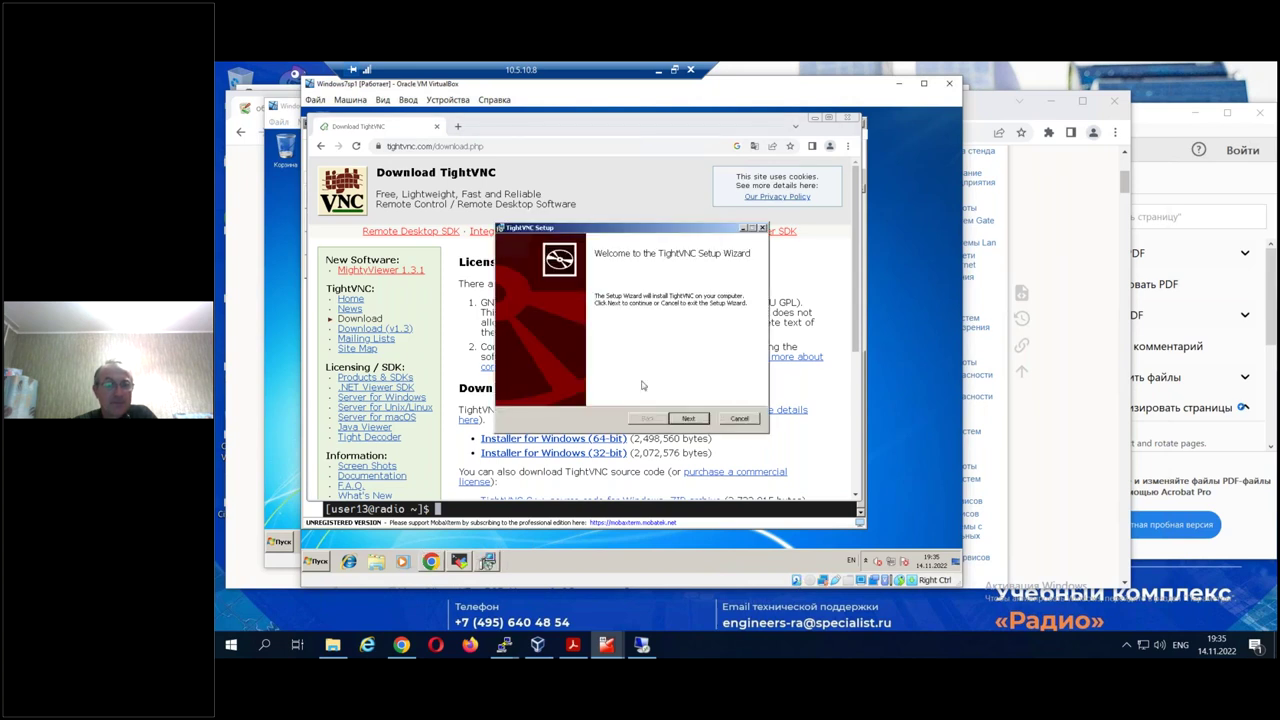
left_click(689, 418)
left_click(588, 393)
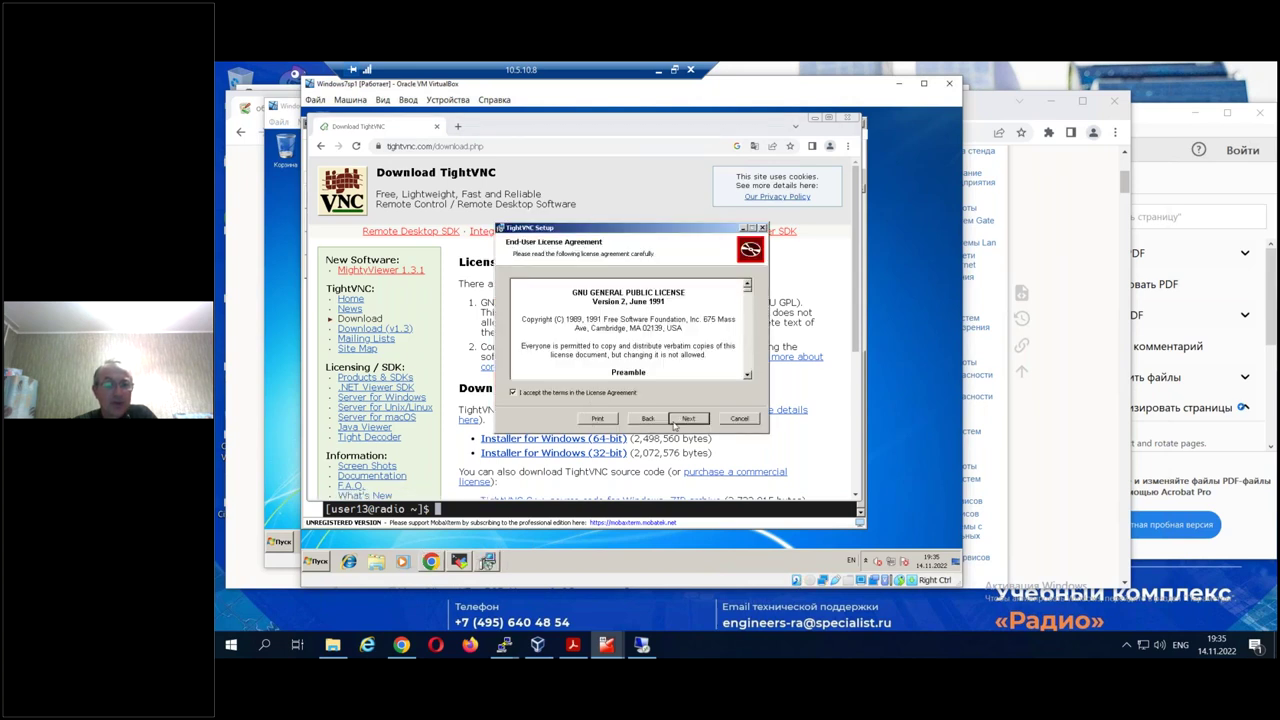
left_click(689, 419)
left_click(552, 288)
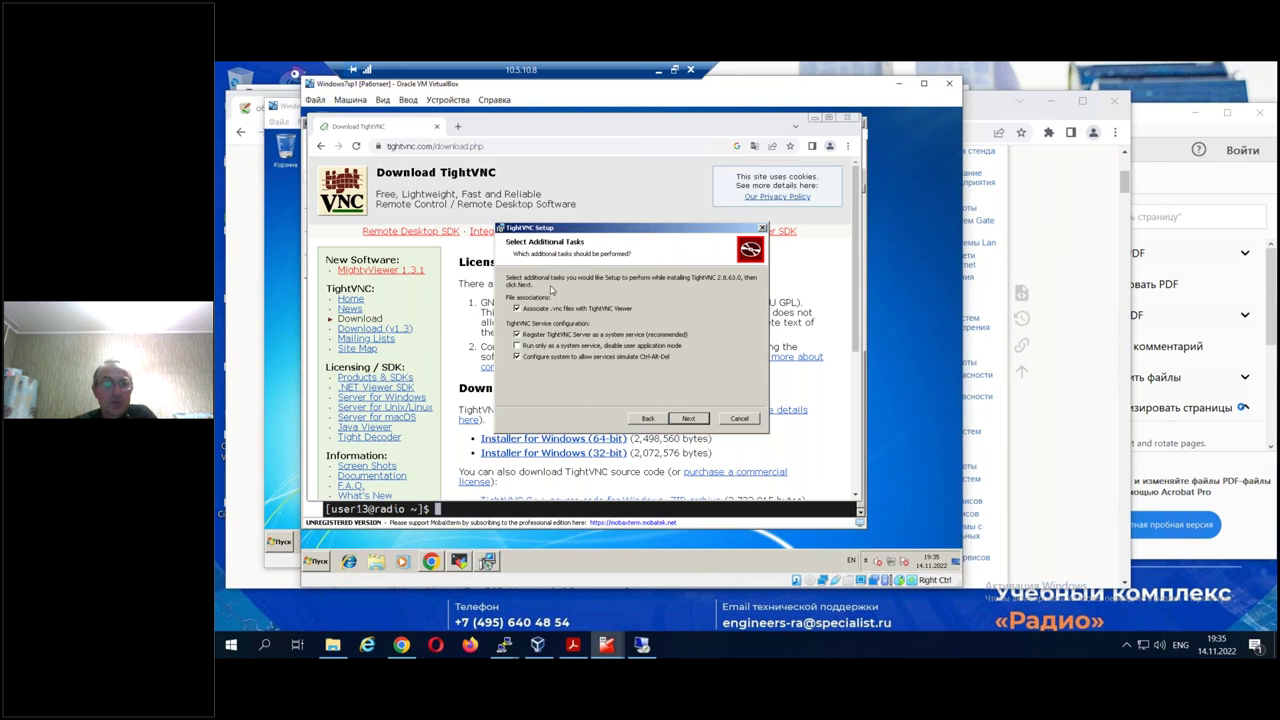
left_click(697, 420)
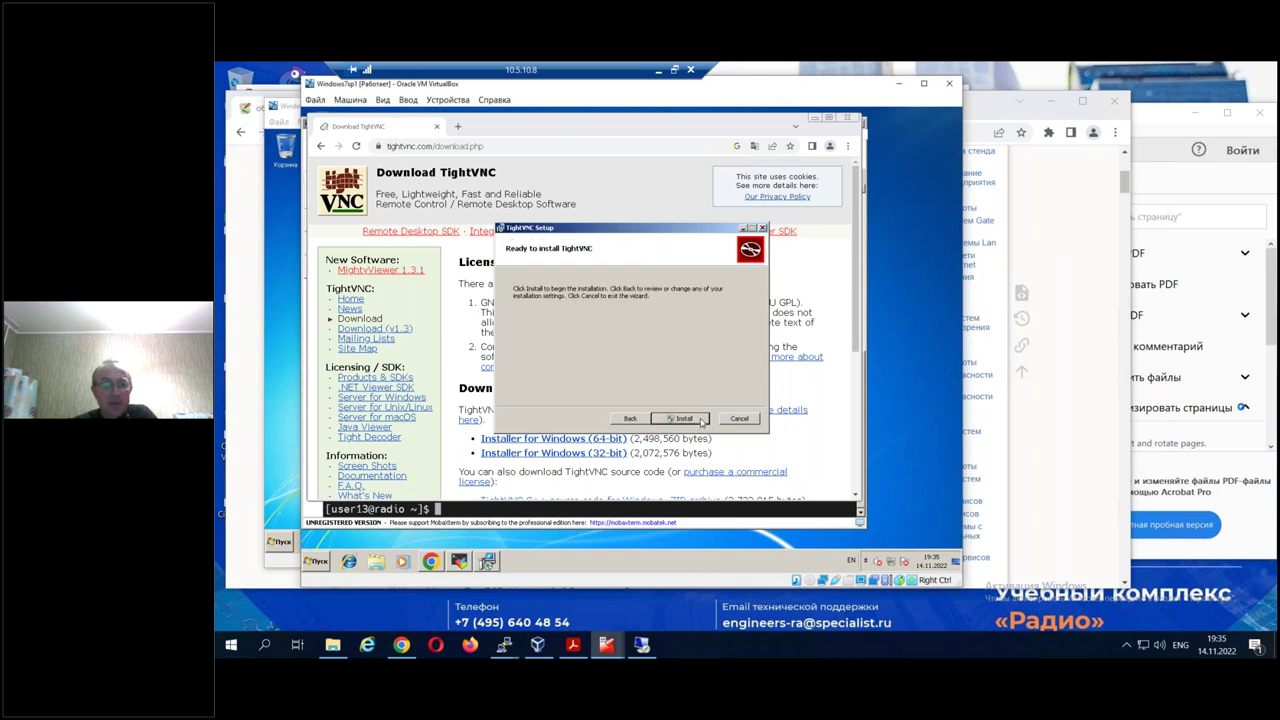
left_click(695, 421)
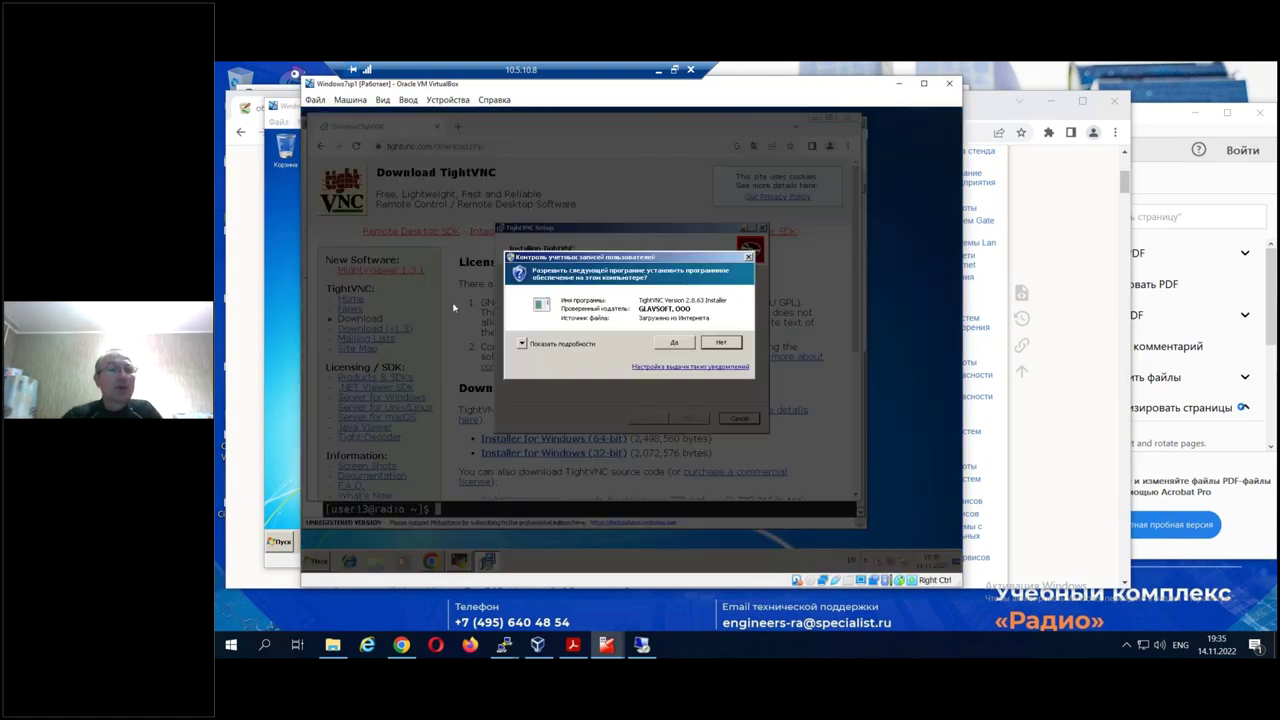
left_click(675, 343)
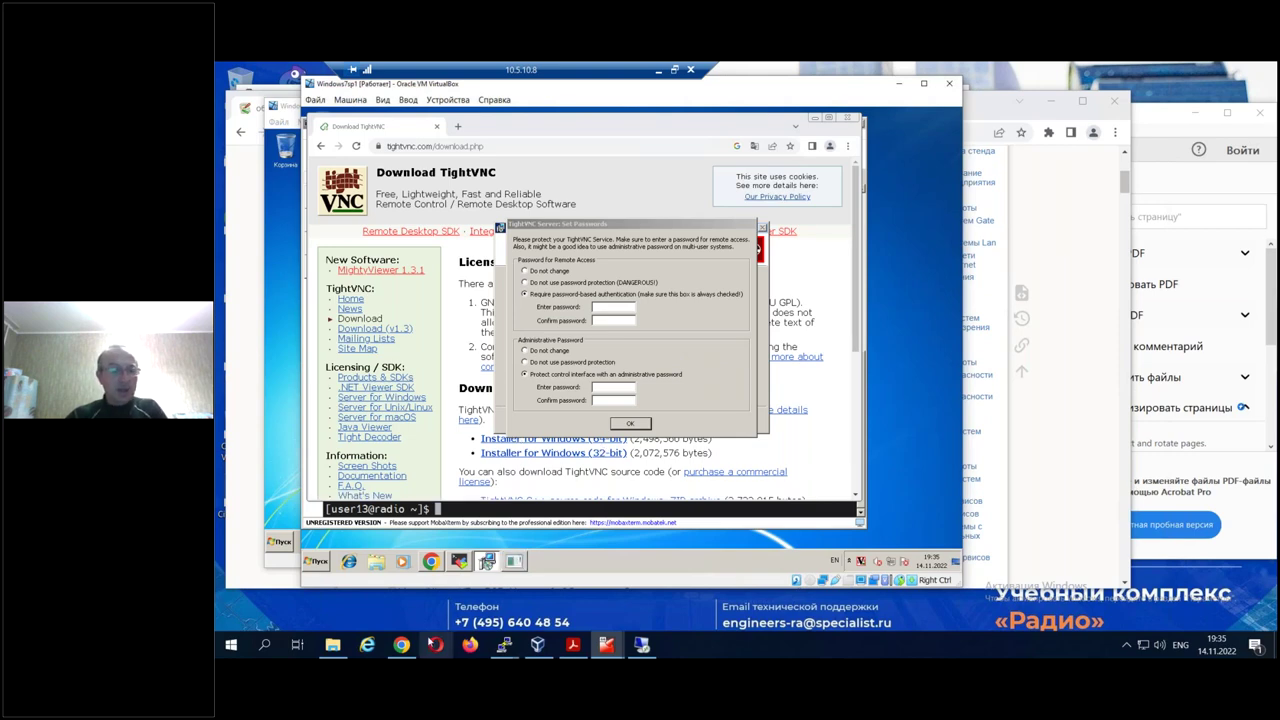
mouse_move(540, 649)
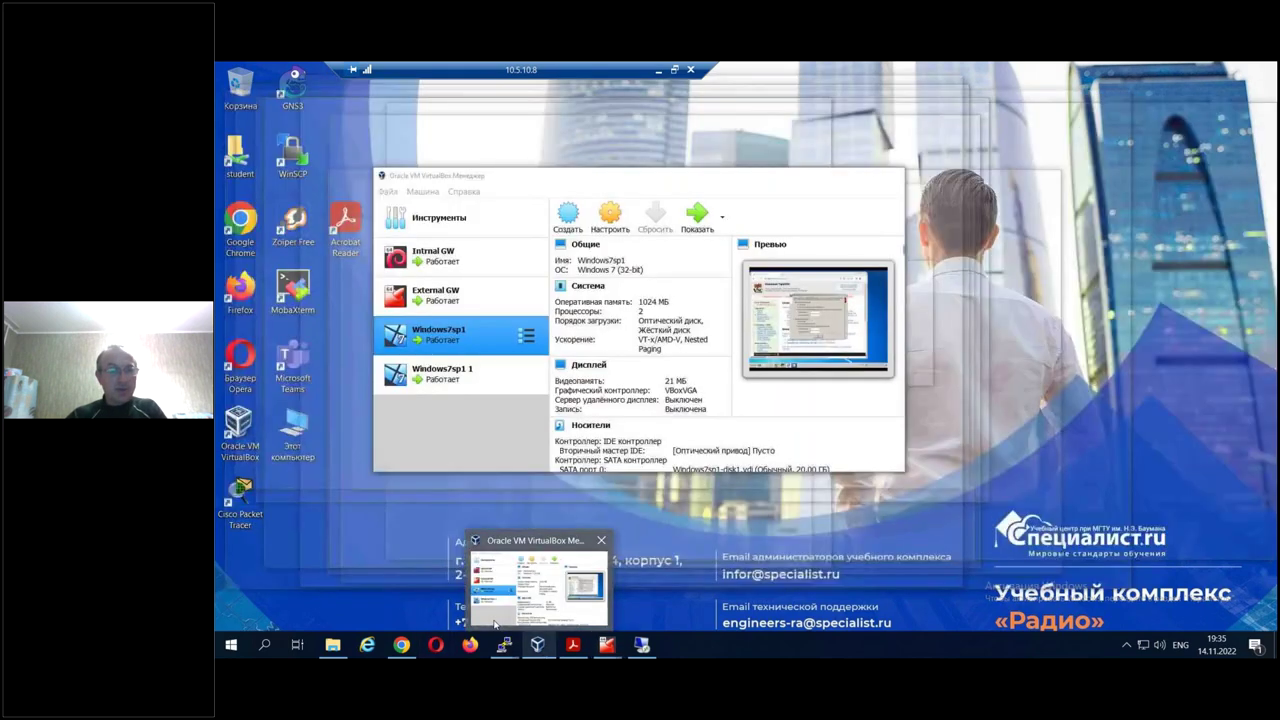
left_click(535, 585)
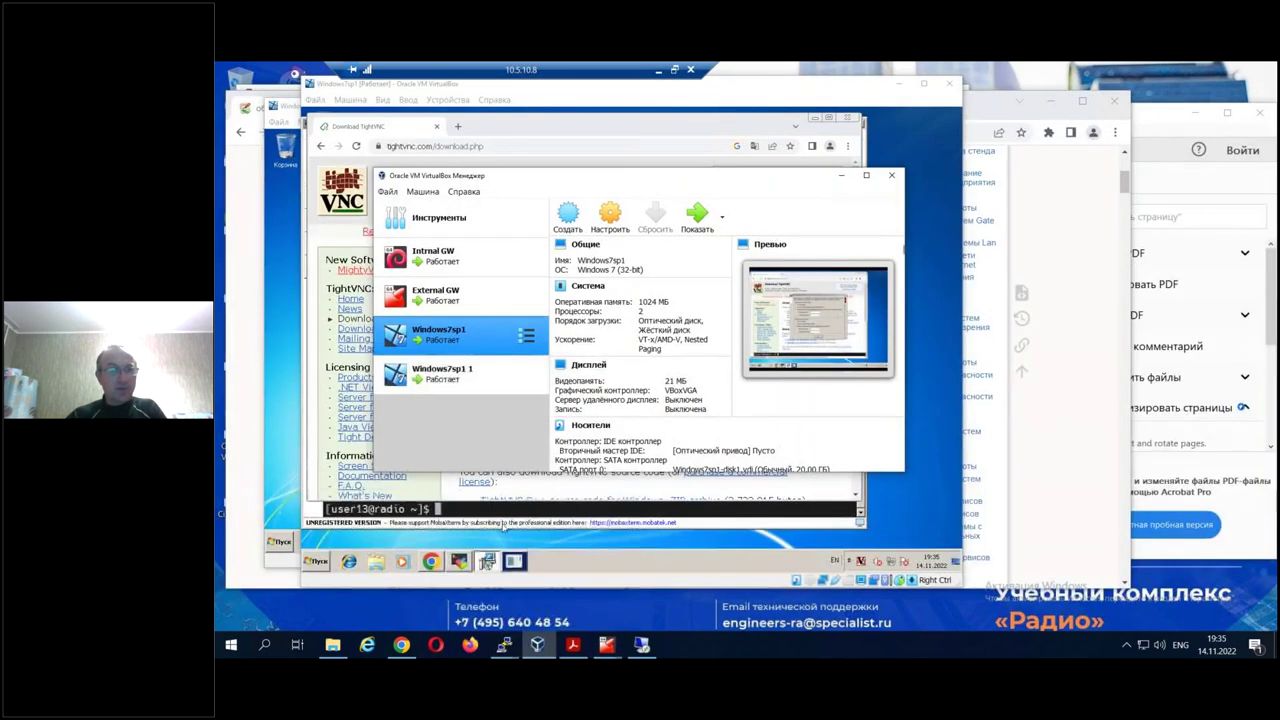
Open the Windows7sp1 1 guest, postpone its restart, and start Internet Explorer skipping the IE8 setup
left_click(430, 377)
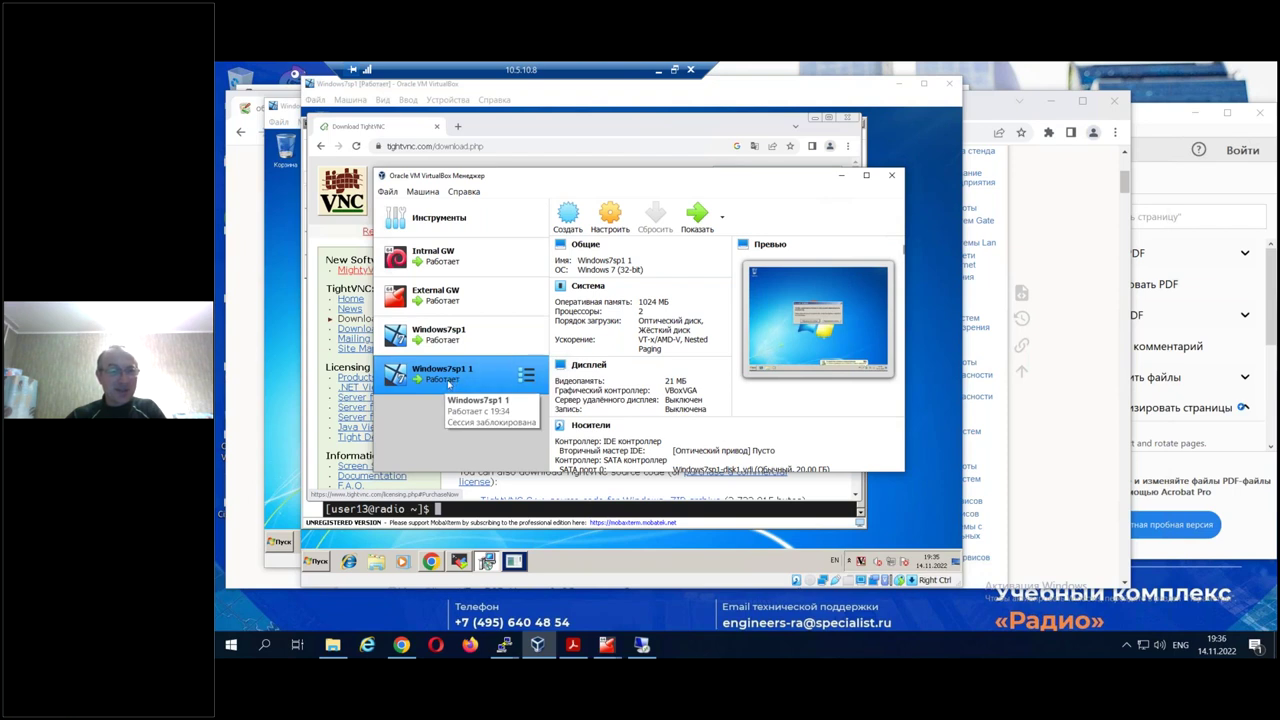
double_click(449, 385)
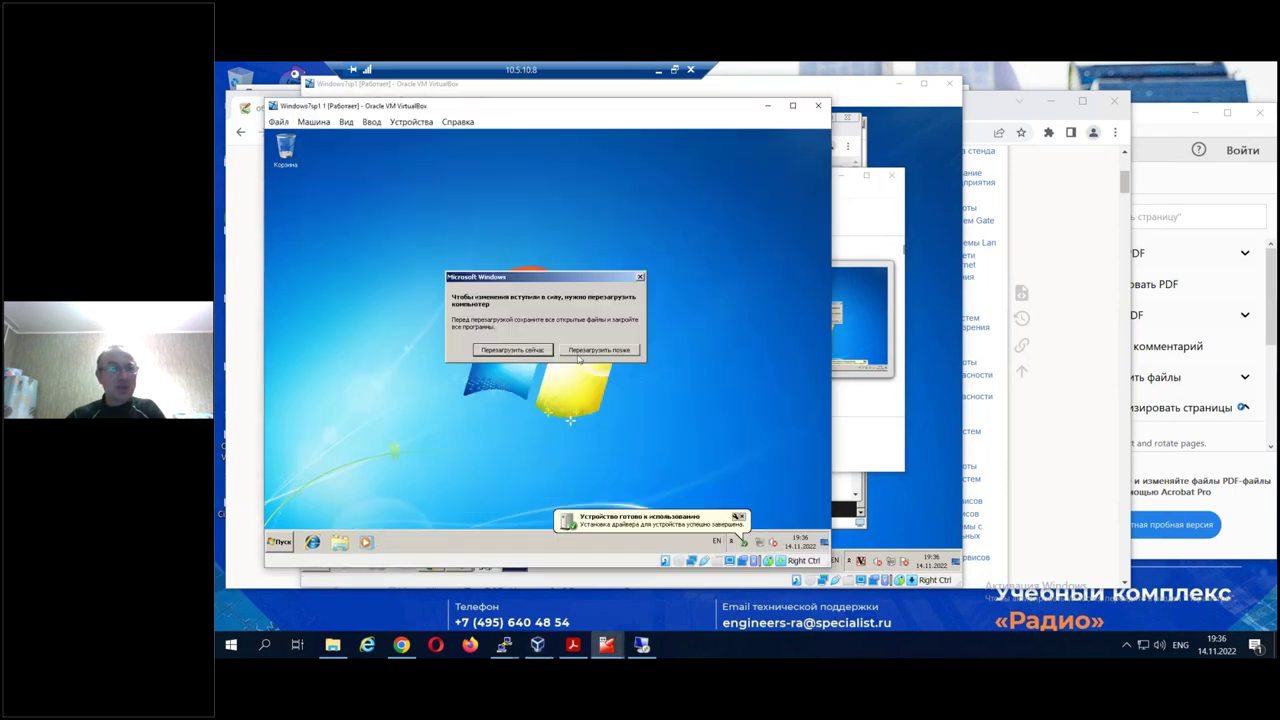
left_click(594, 350)
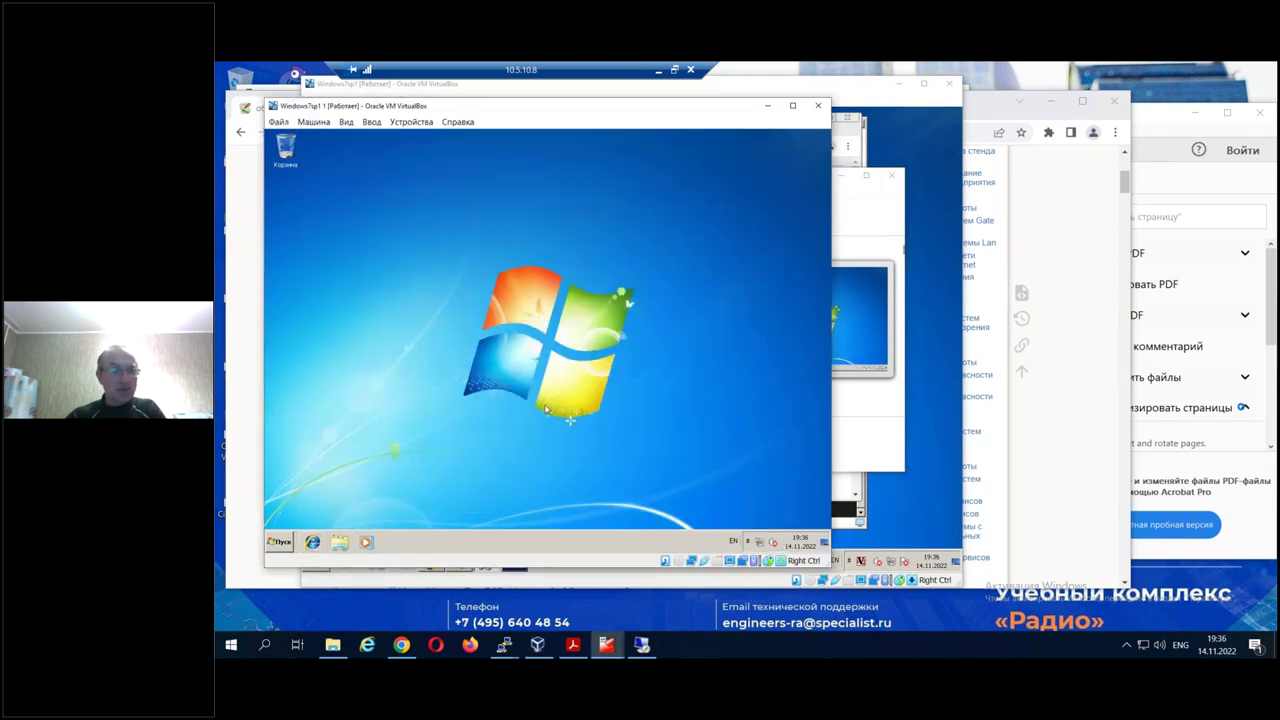
left_click(312, 542)
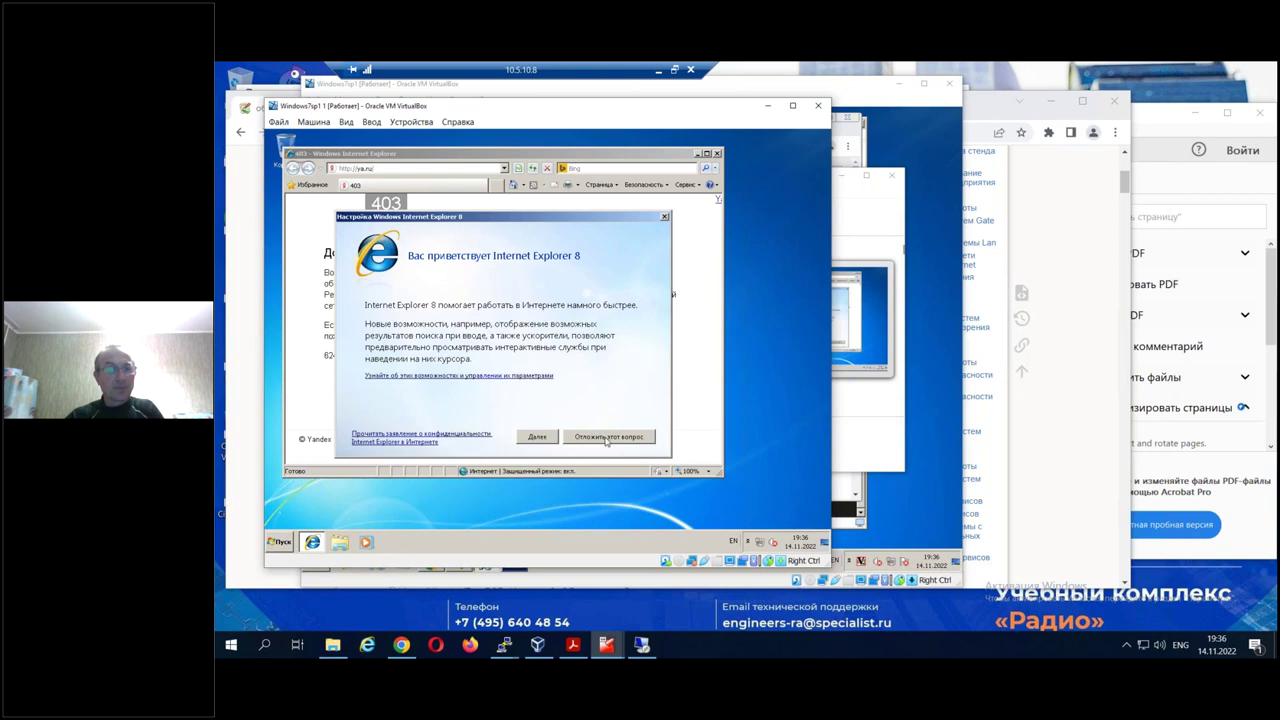
left_click(601, 440)
Try loading the pasted TightVNC download address in Internet Explorer, retrying once
key("ctrl+v")
key("Return")
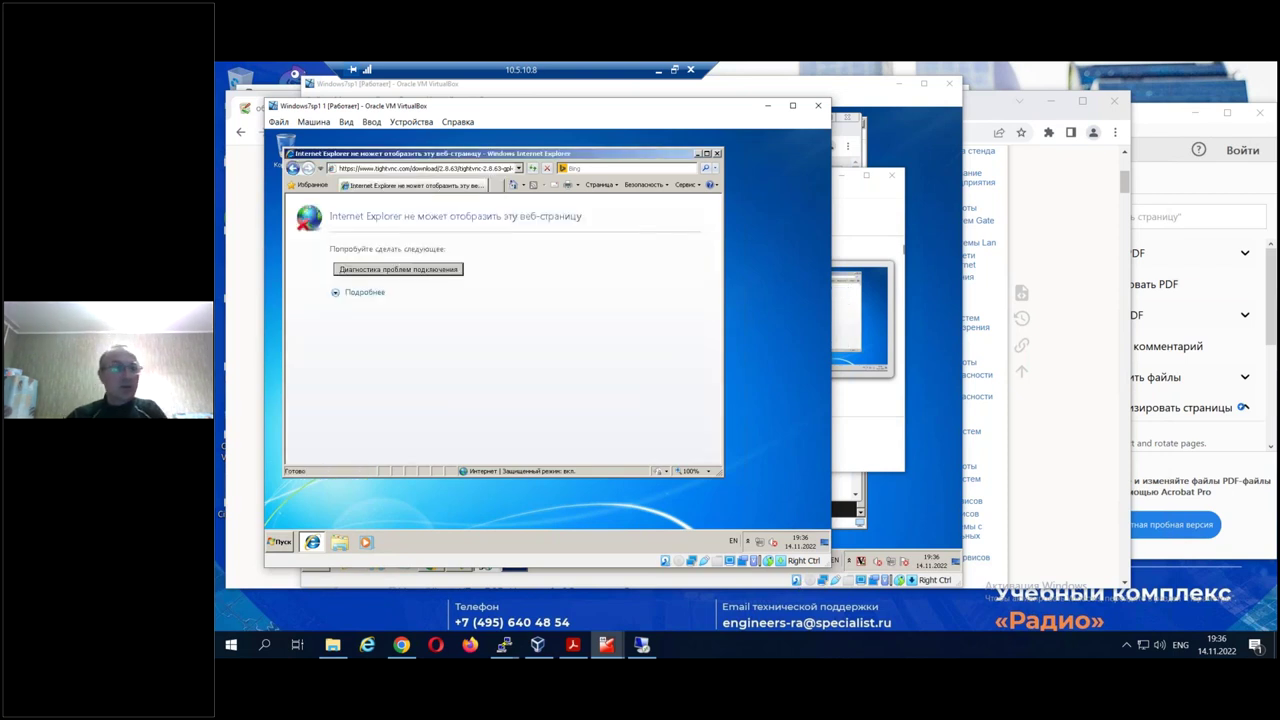
left_click(463, 170)
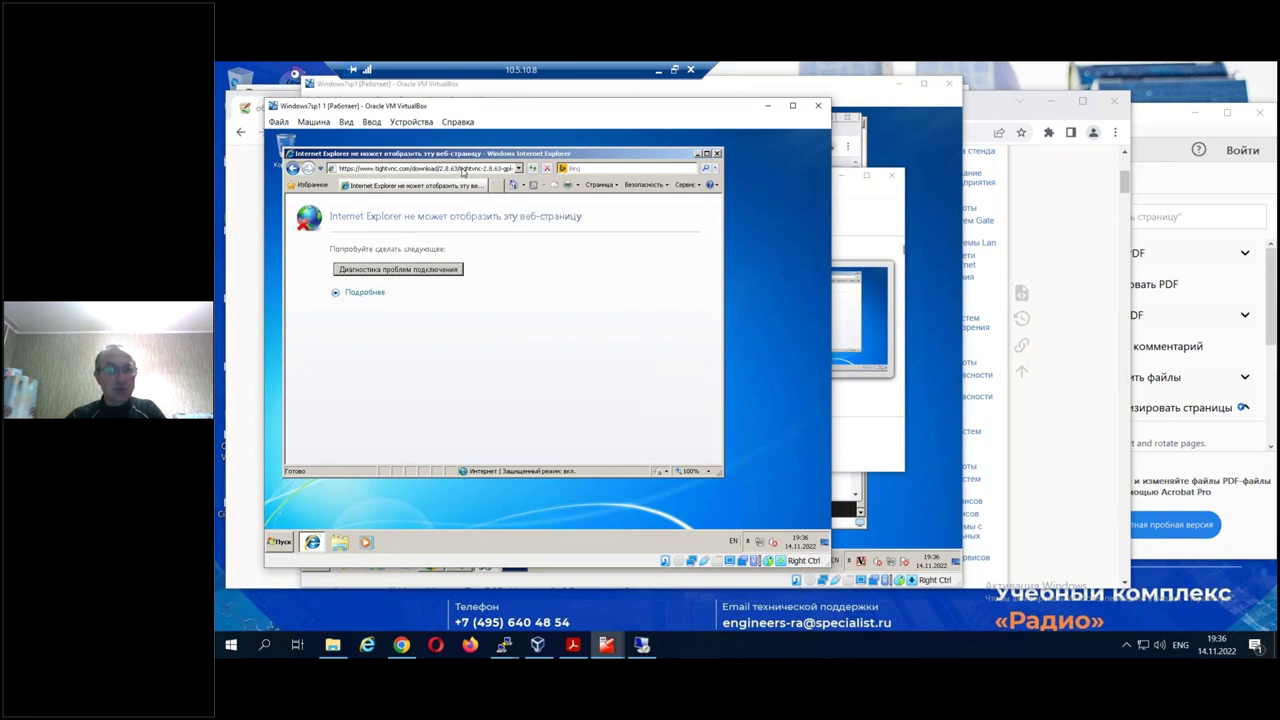
key("ctrl+a")
key("Return")
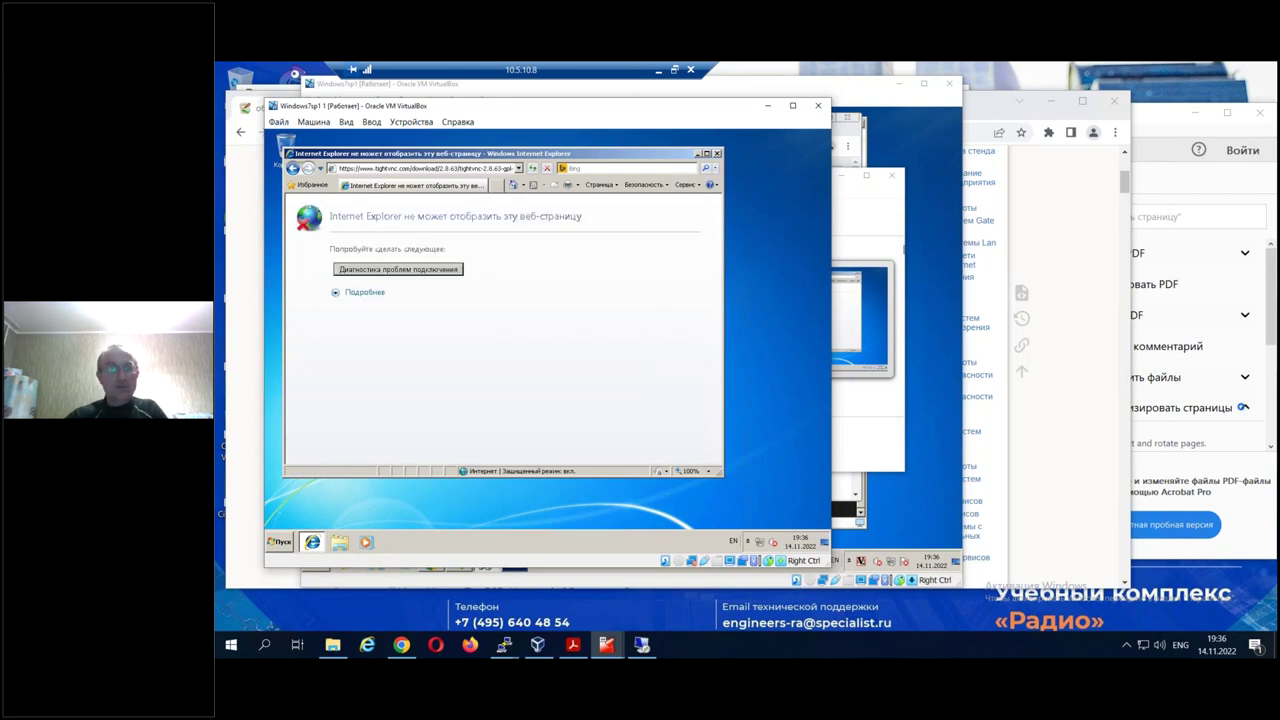
Go to ya.ru, then to the google.com homepage
left_click(425, 168)
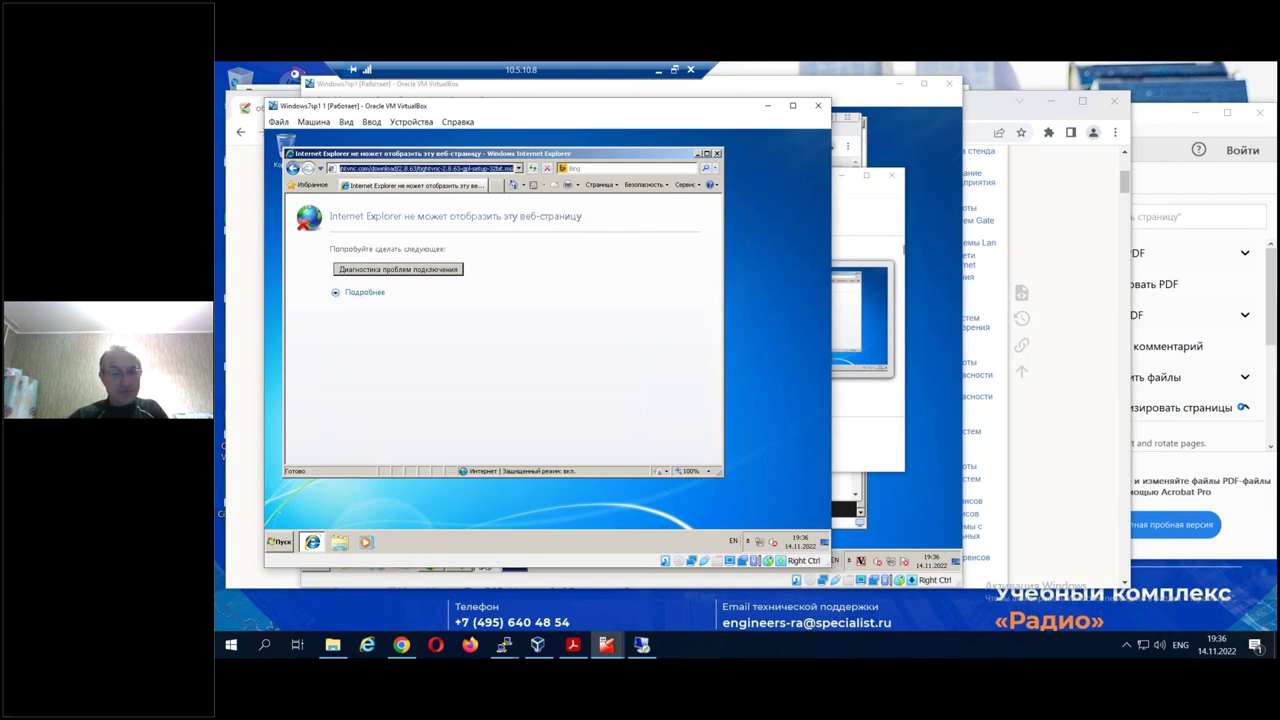
type("ya")
key("Return")
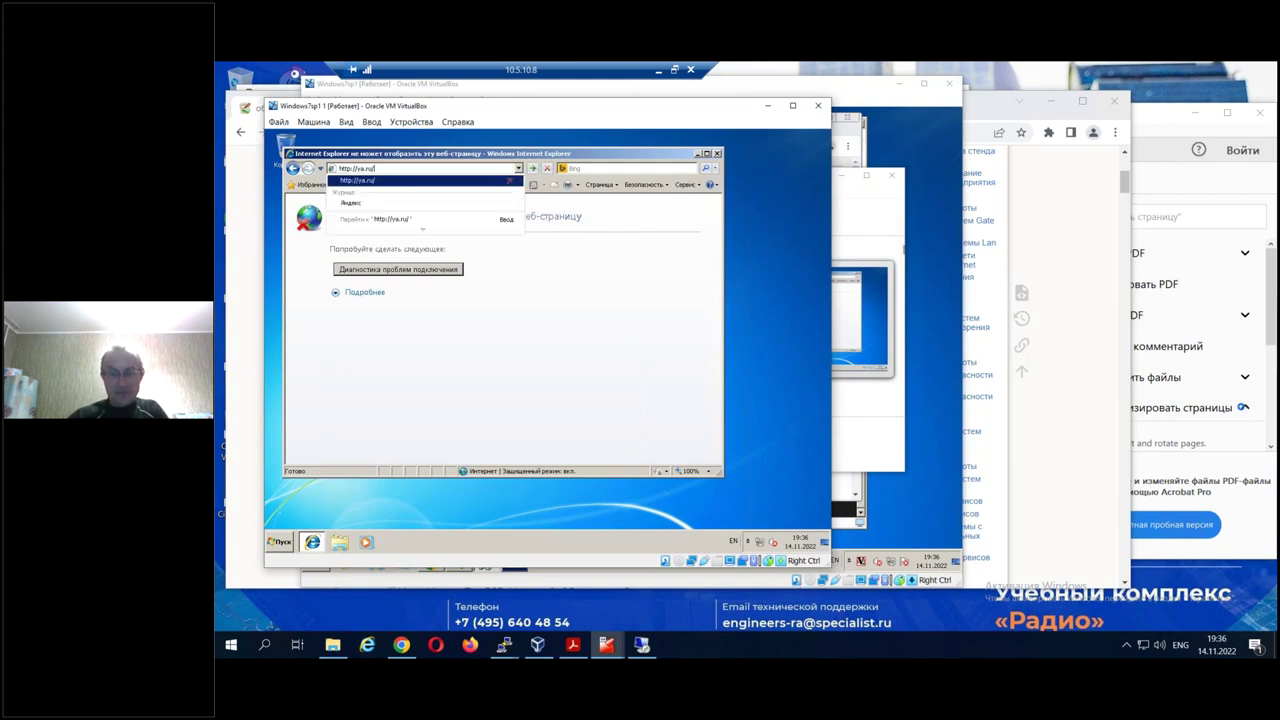
left_click(447, 173)
type("goo")
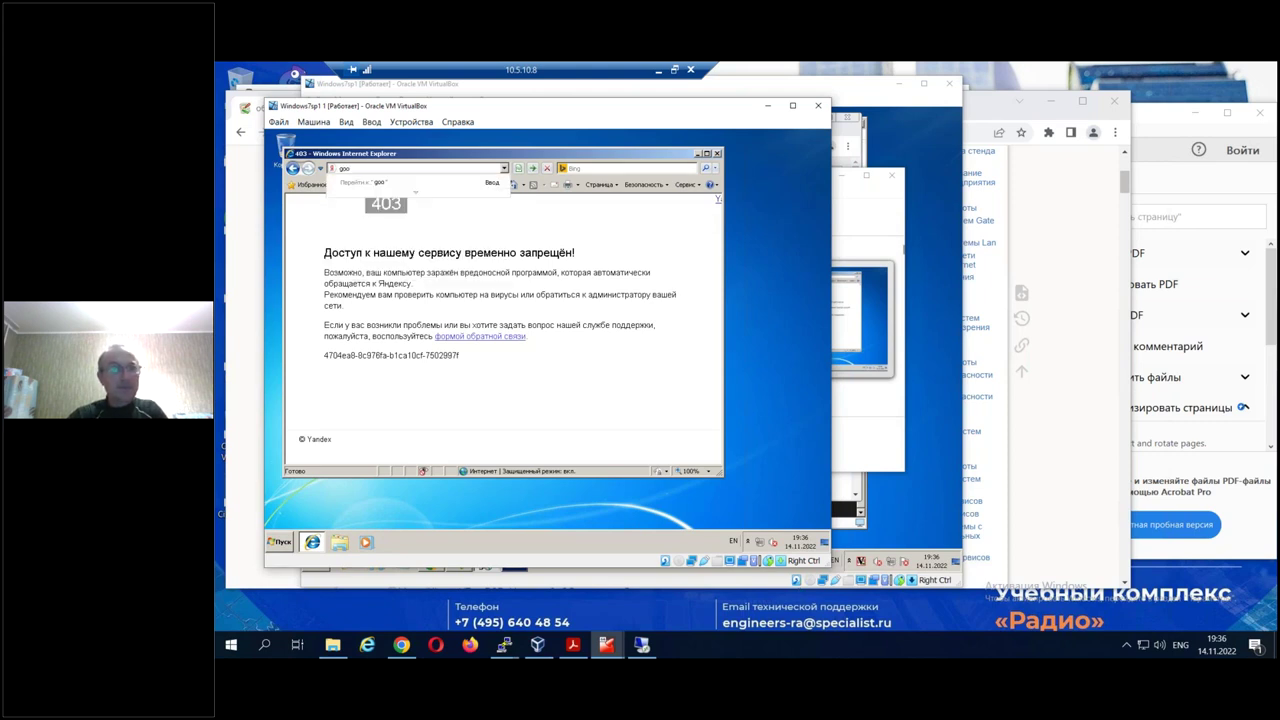
key("BackSpace")
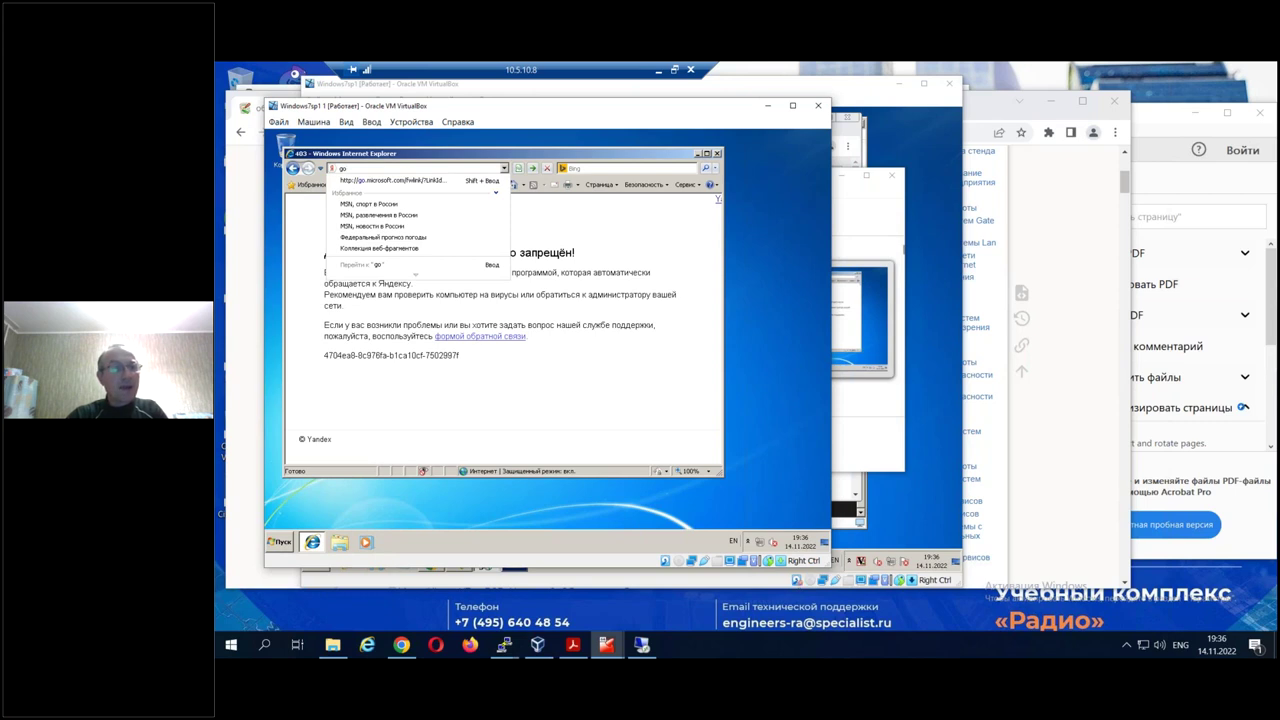
type("ogle.com")
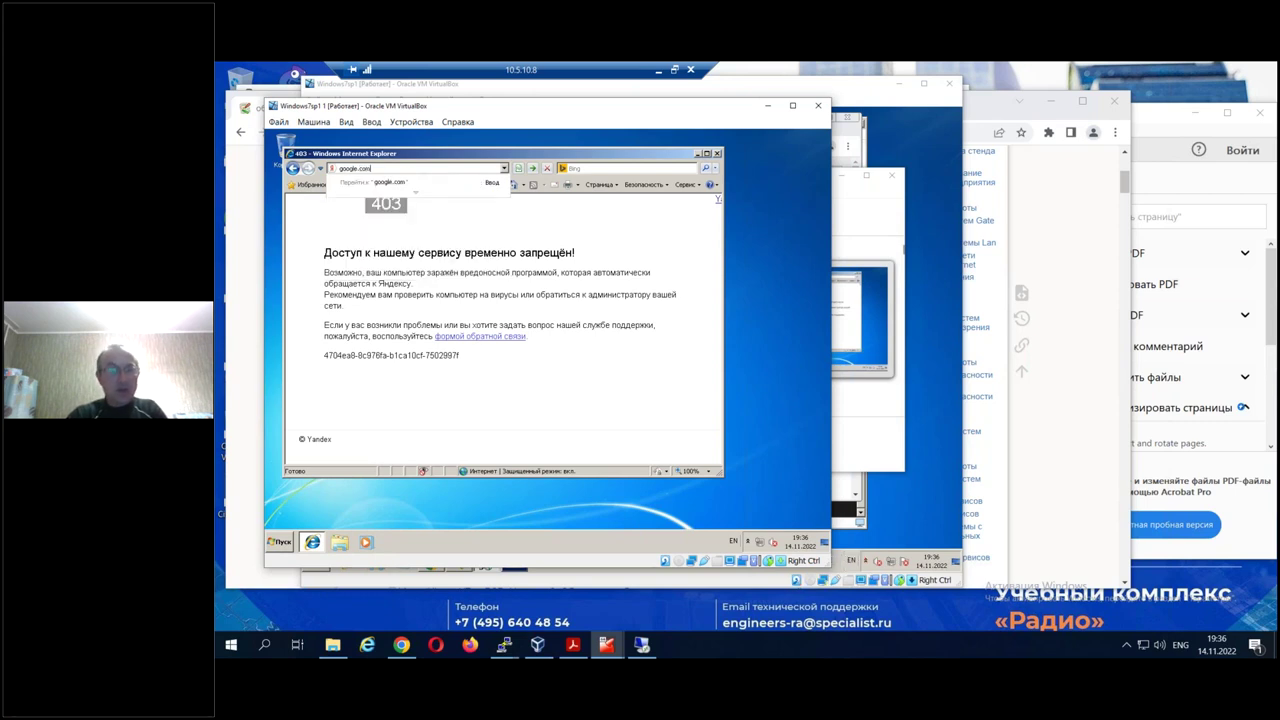
key("Return")
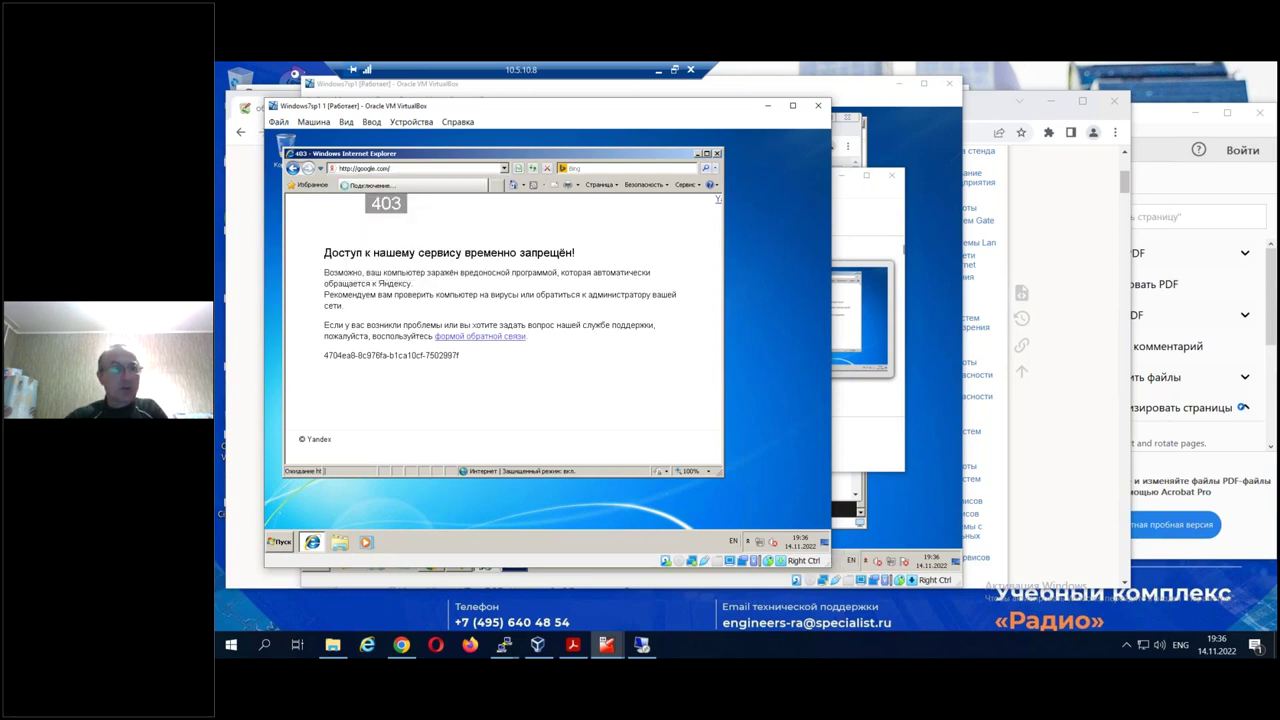
Retry the TightVNC download address, then return to the Google homepage after it fails
left_click(422, 170)
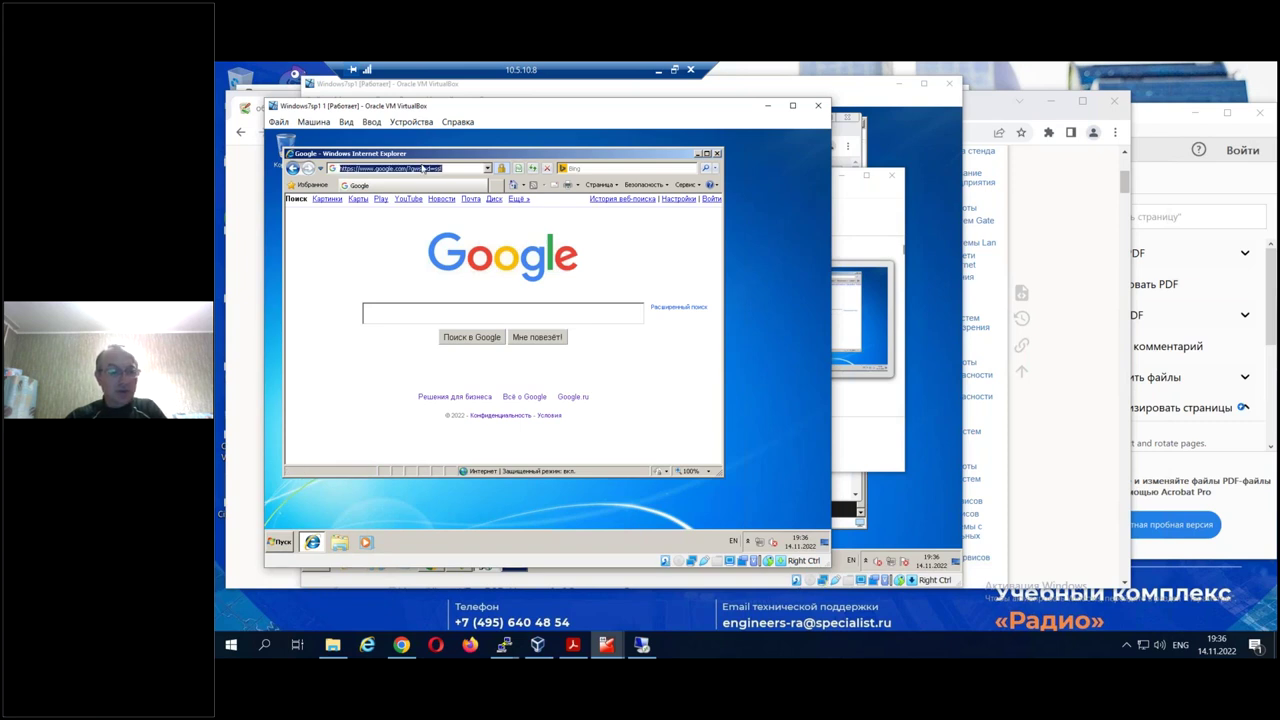
type("https://www.tightvnc.com/download/2.8.63/tightvnc-2.8.63-gpl-setup-64bit.msi")
key("Return")
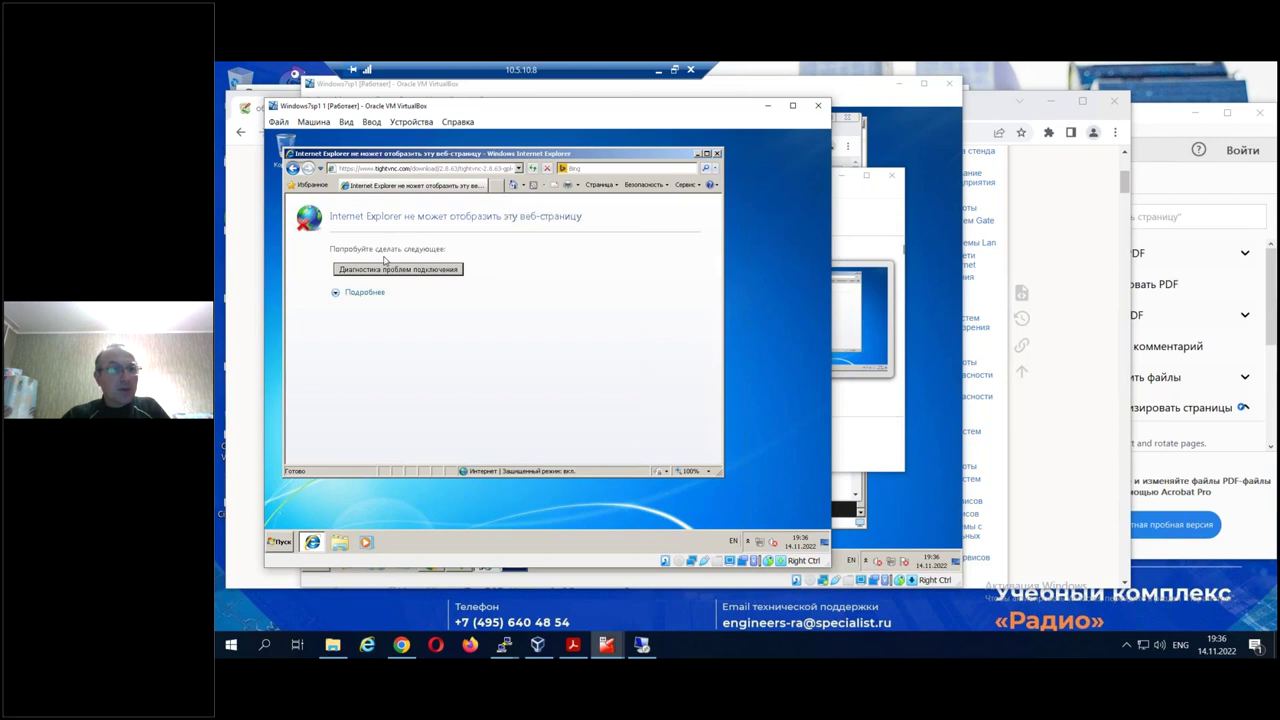
left_click(386, 168)
key("ctrl+c")
left_click(292, 169)
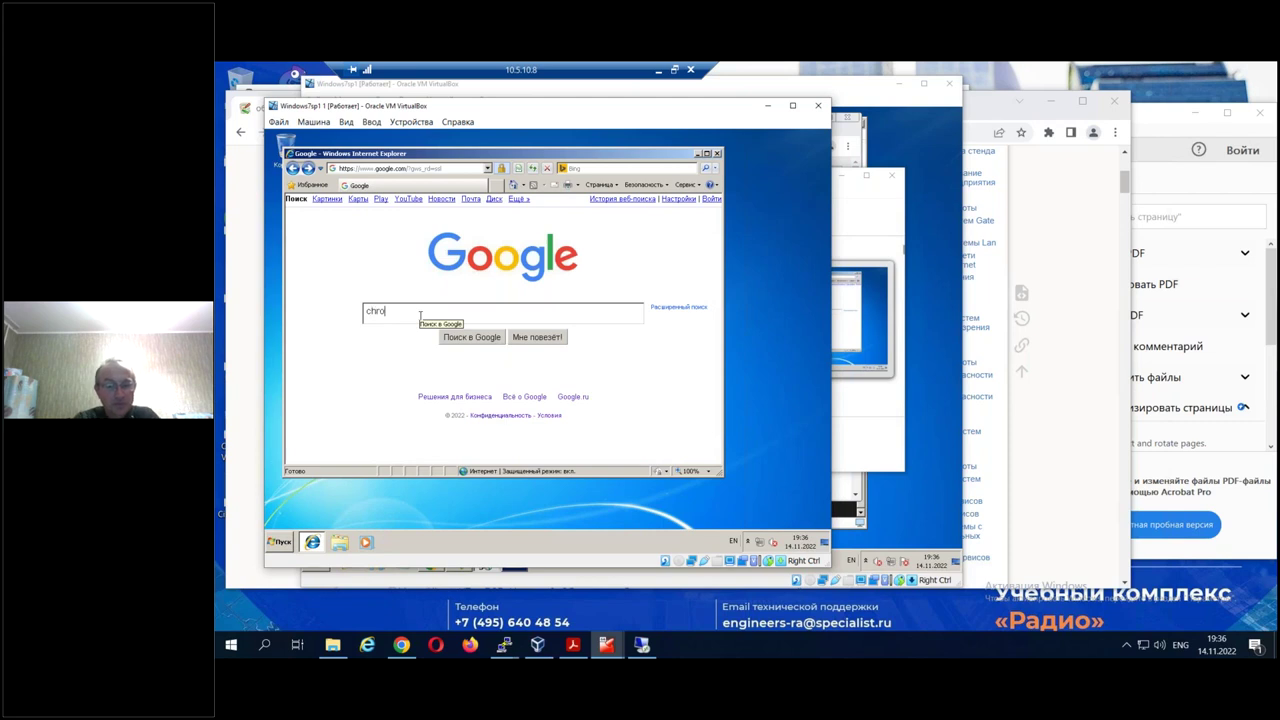
Search Google for "chrome", open the Chrome download page, and run ChromeSetup.exe
left_click(420, 314)
type("chrome")
key("Return")
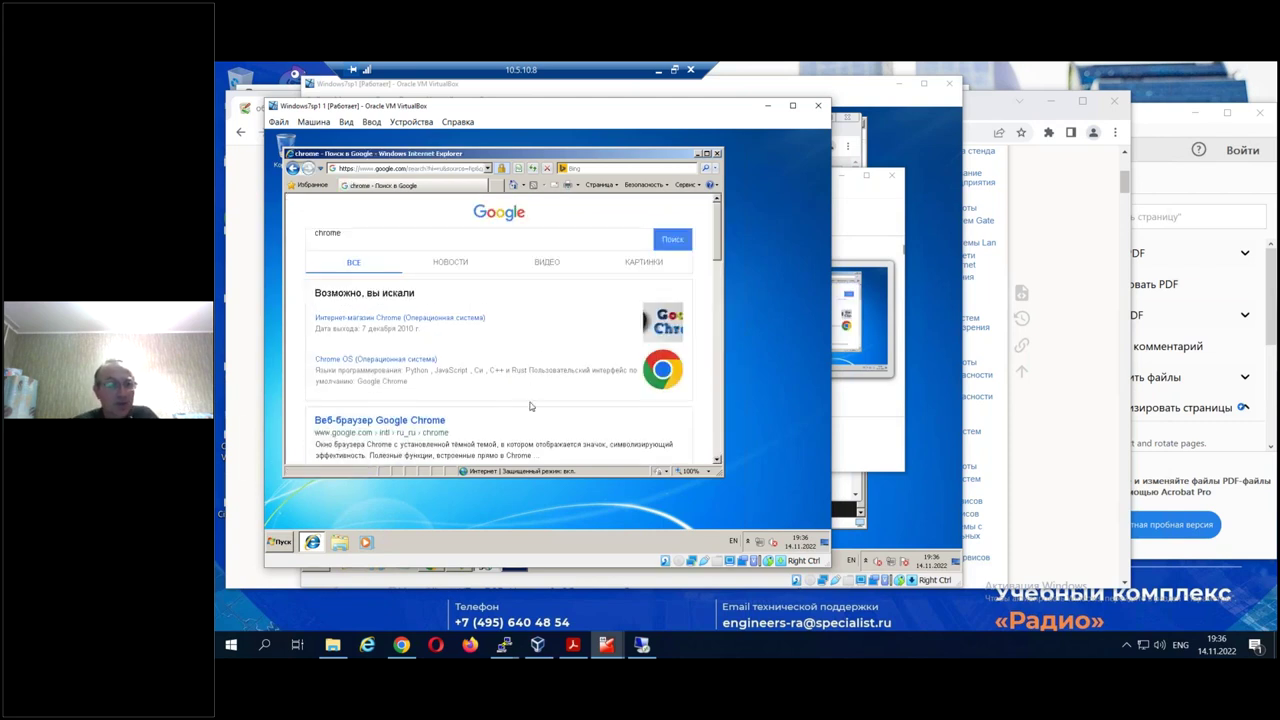
scroll(503, 328, "down", 1)
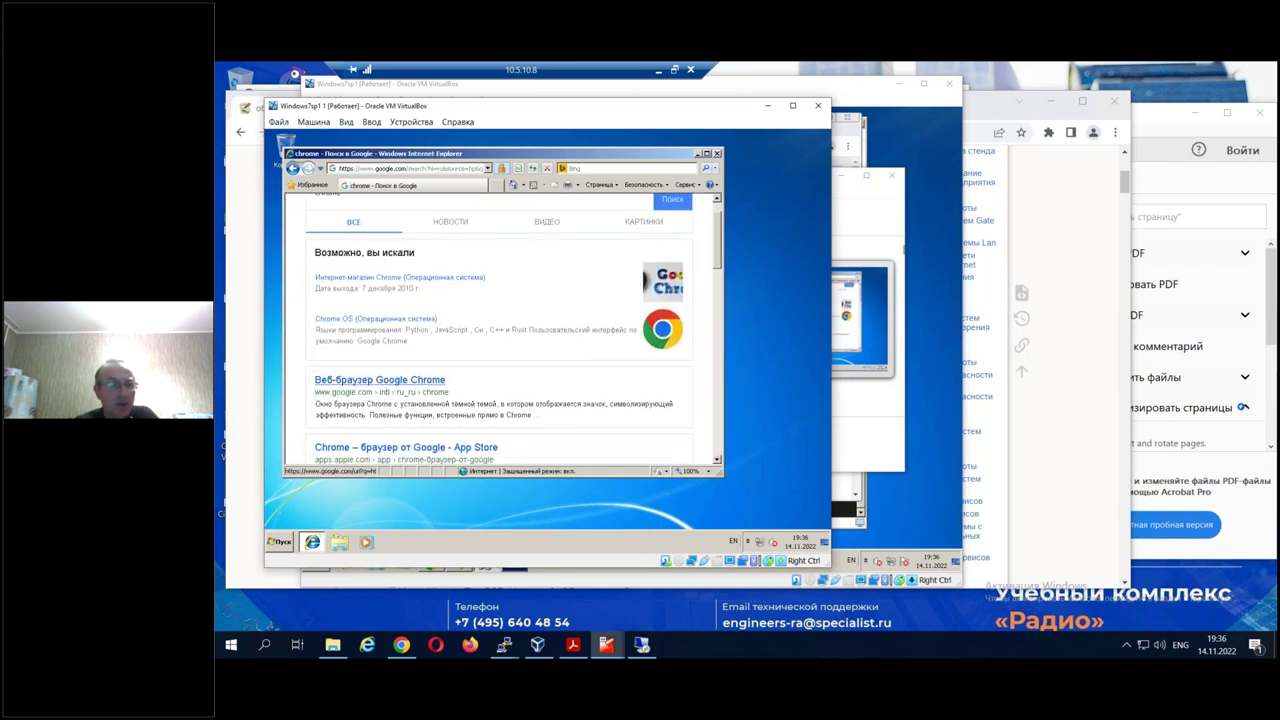
left_click(380, 380)
left_click(484, 362)
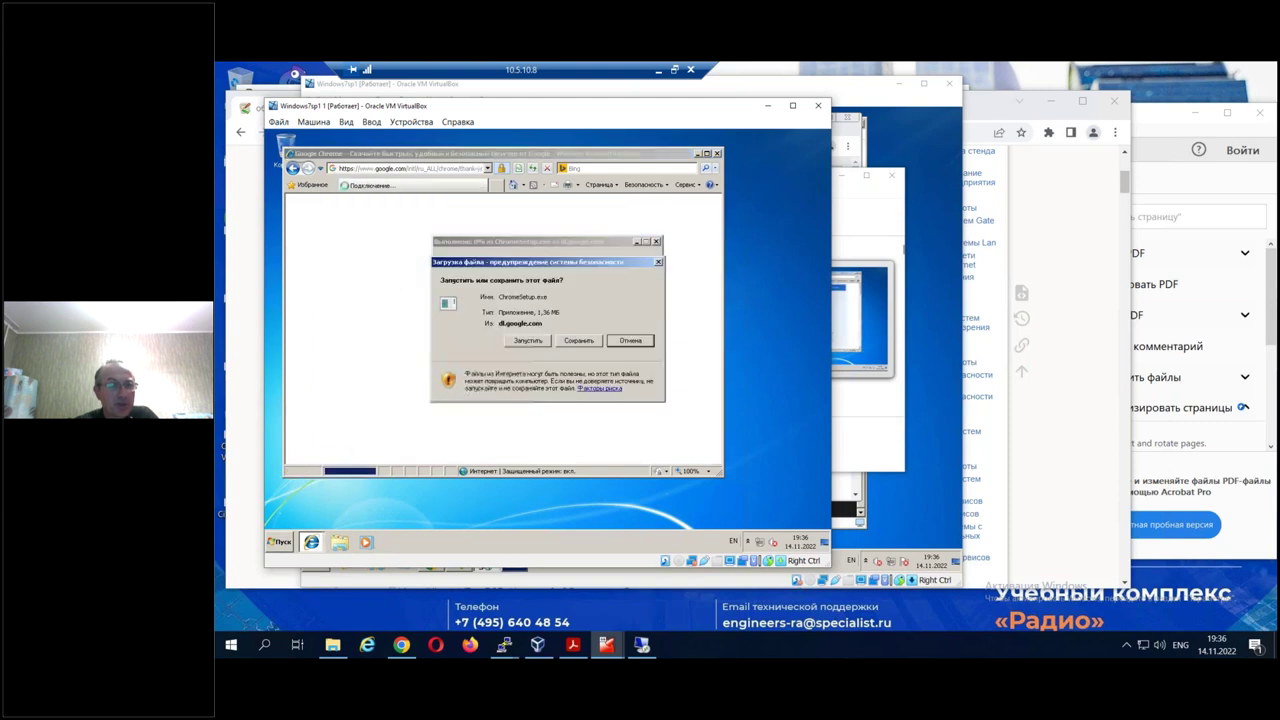
left_click(528, 340)
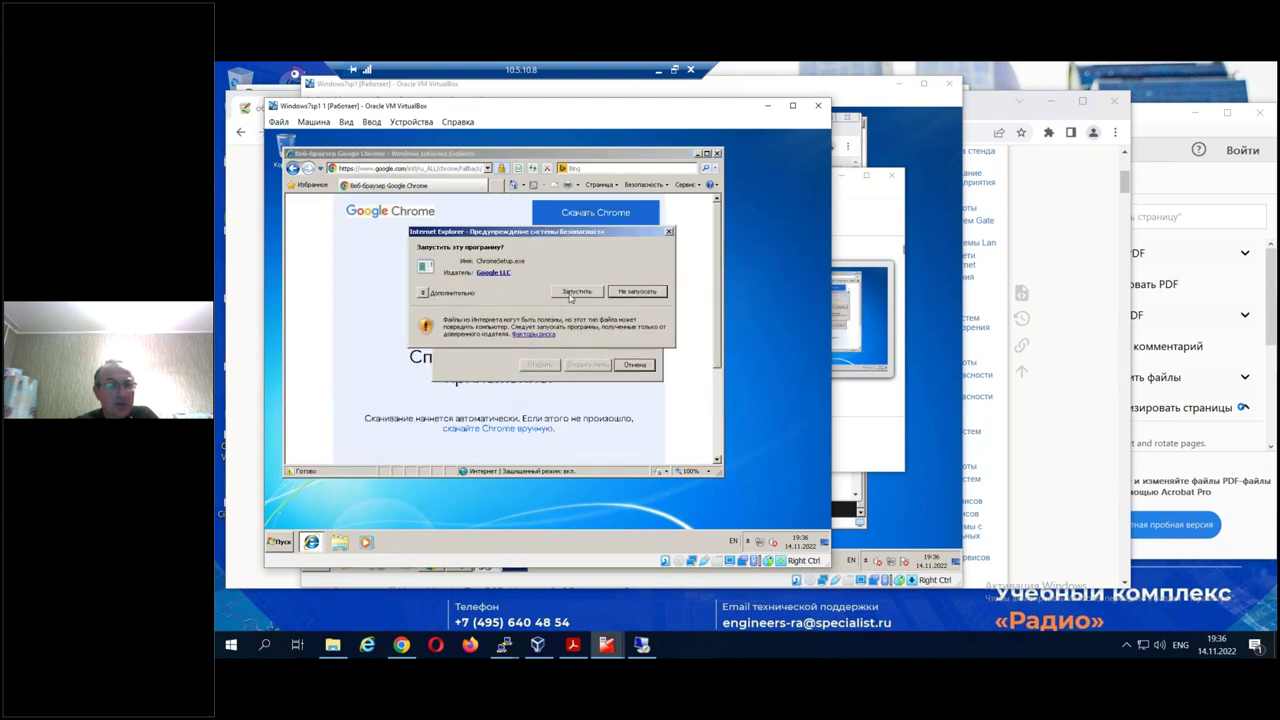
left_click(576, 290)
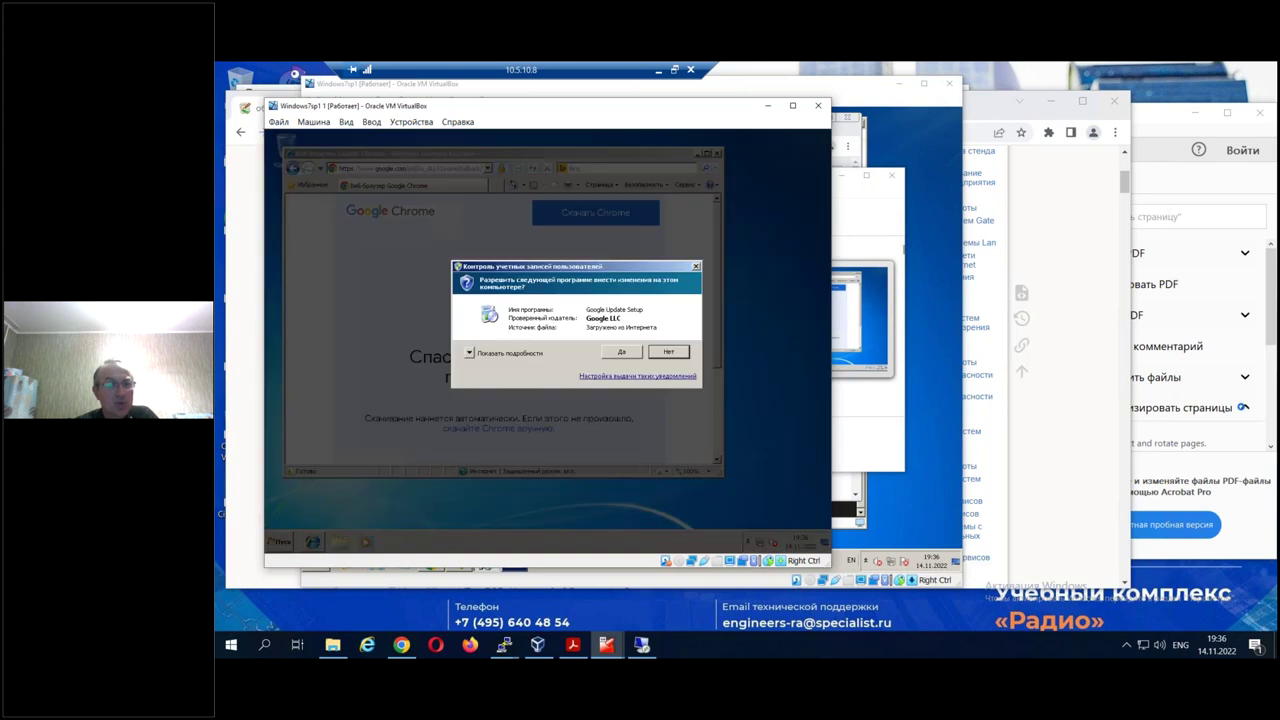
Allow the Chrome install, then download the TightVNC 2.8.63 32-bit .msi in Chrome and run it
key("Return")
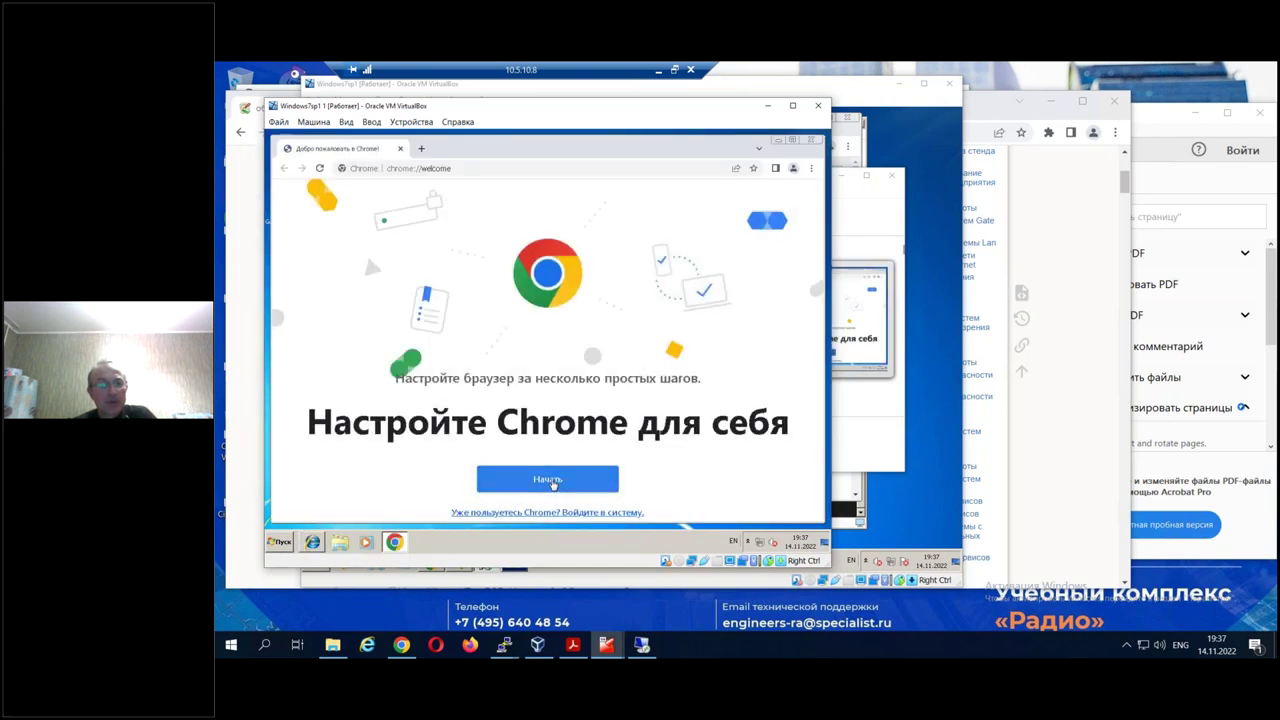
left_click(495, 170)
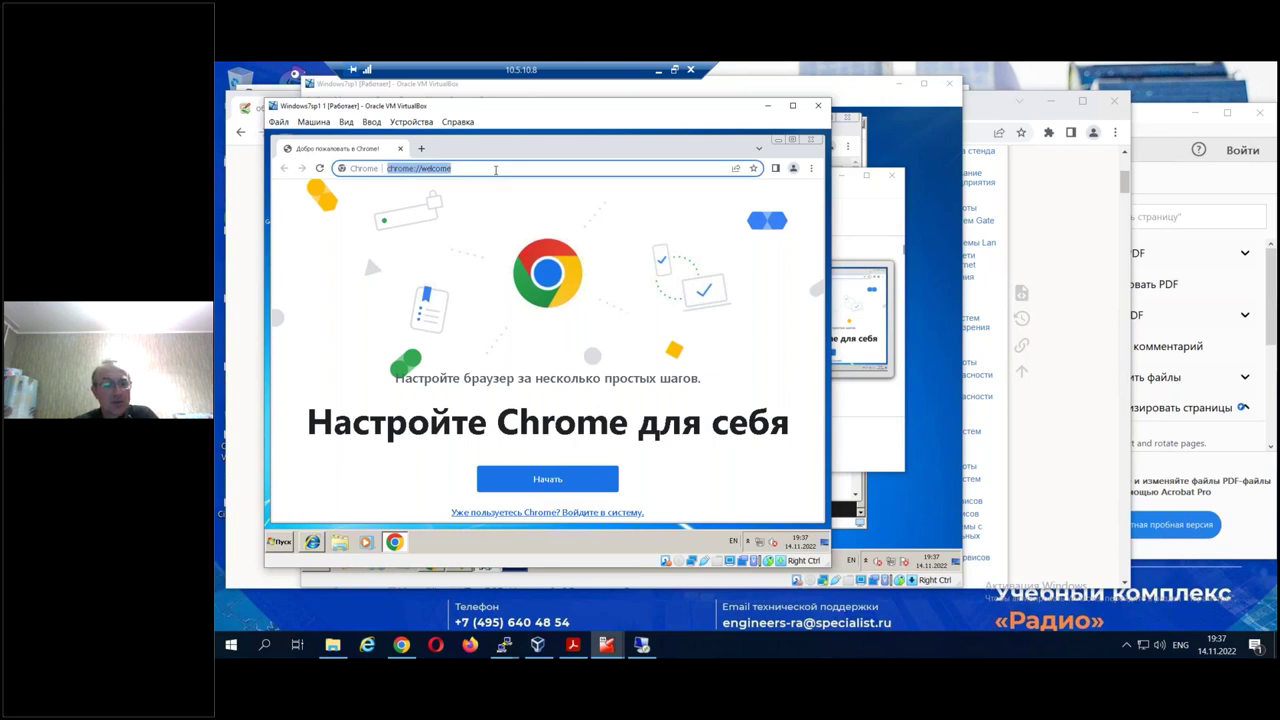
key("ctrl+v")
key("Return")
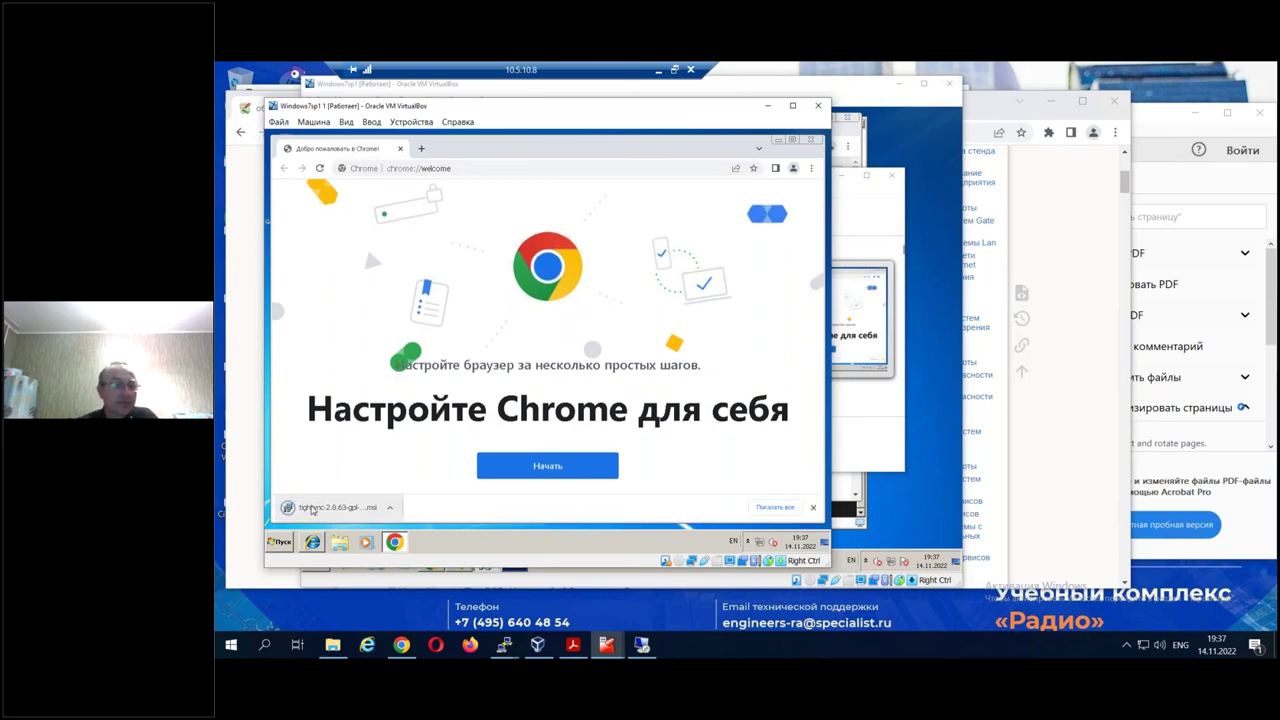
left_click(576, 342)
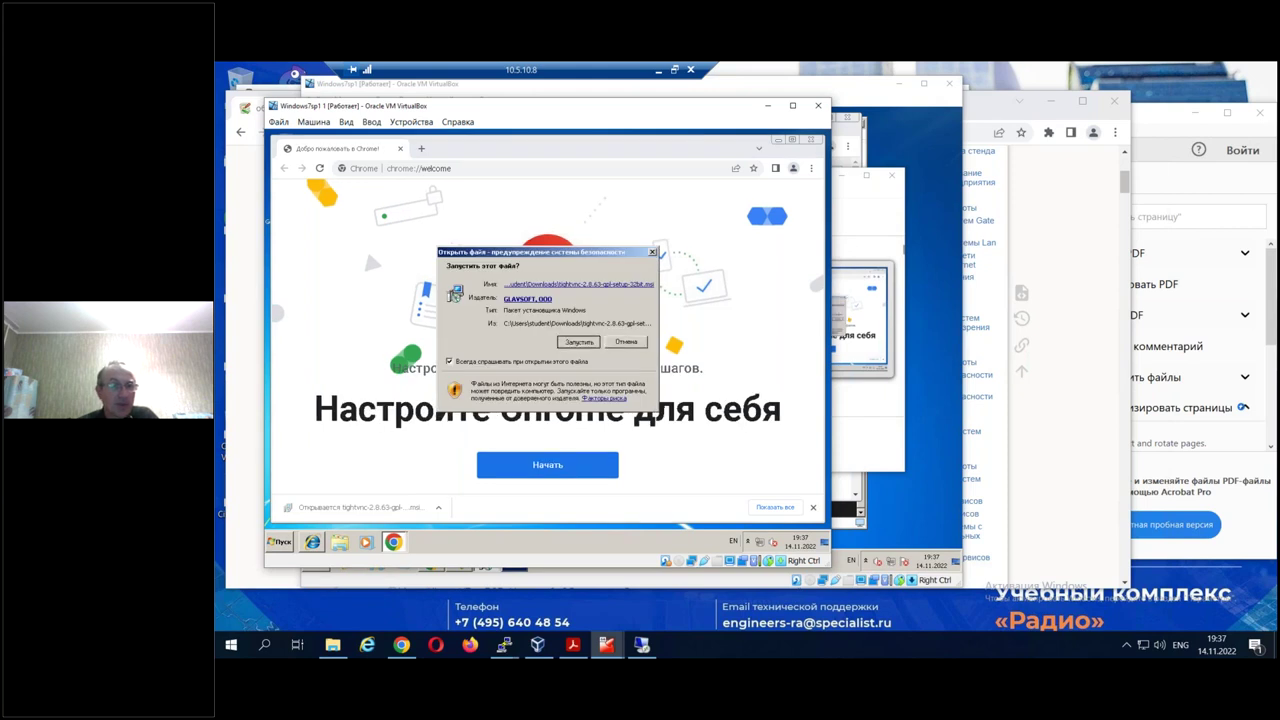
Install TightVNC with the Typical setup, approving the UAC prompt
left_click(604, 422)
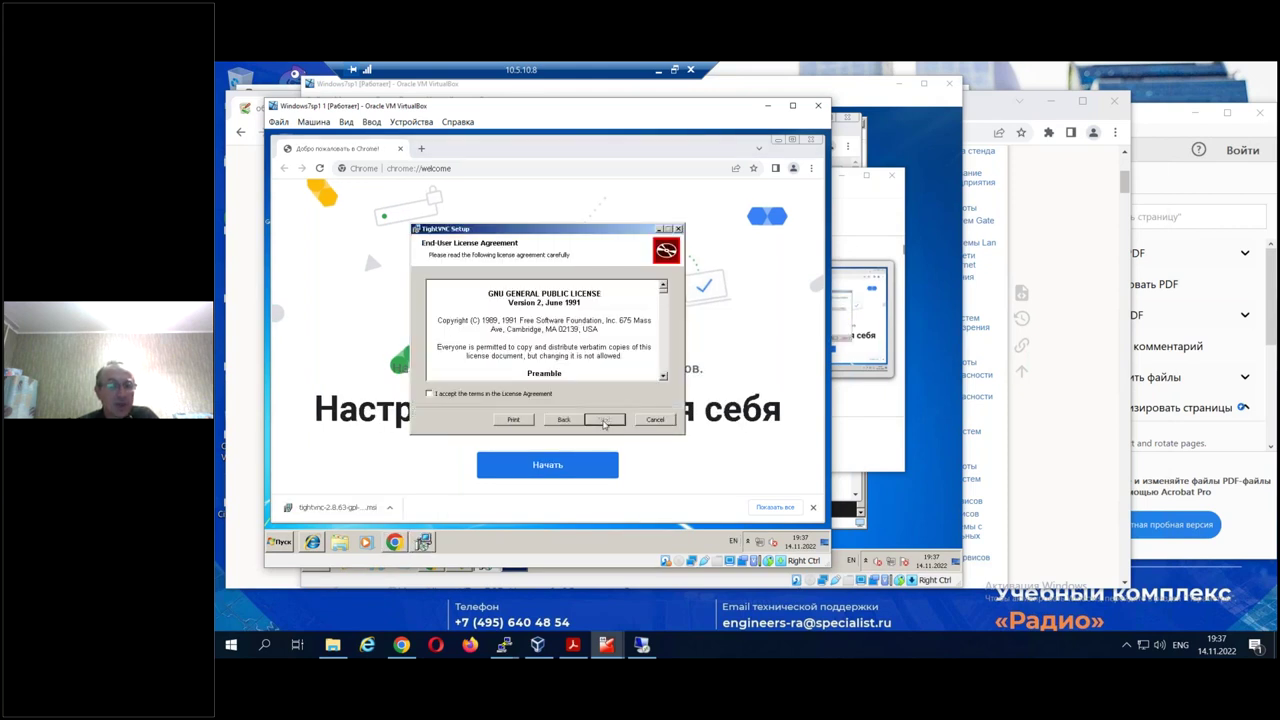
left_click(604, 420)
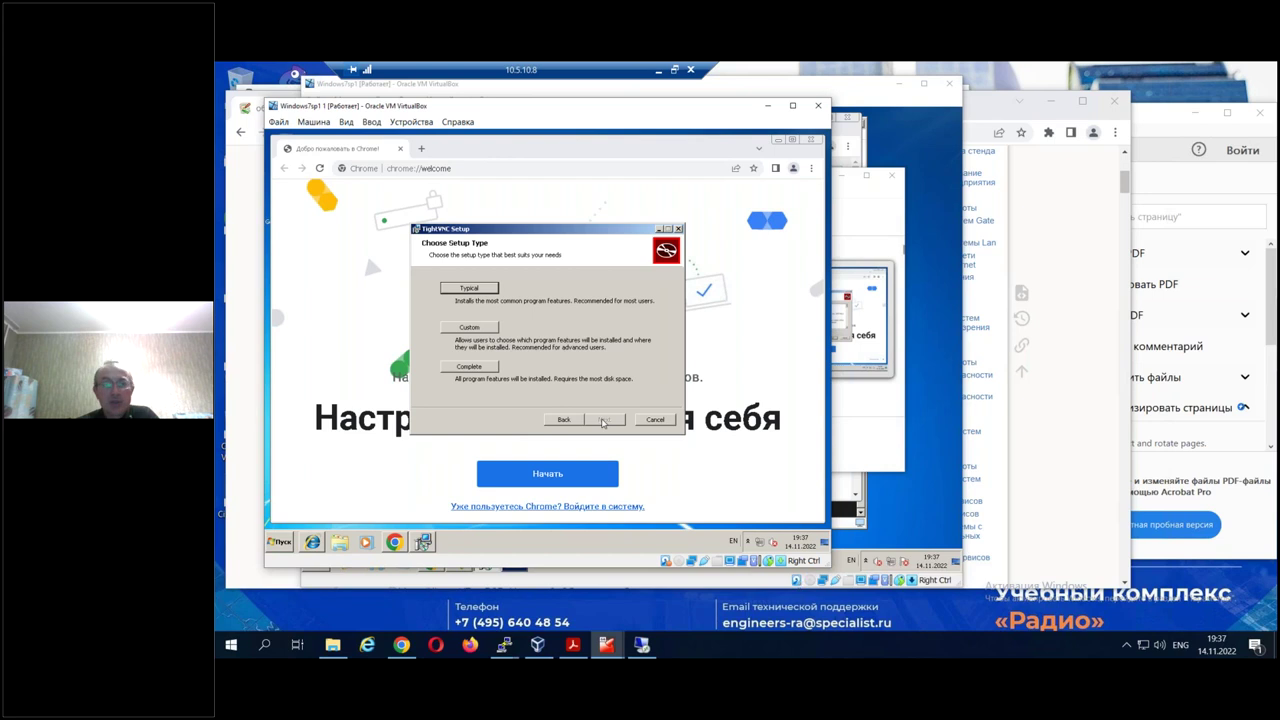
left_click(464, 289)
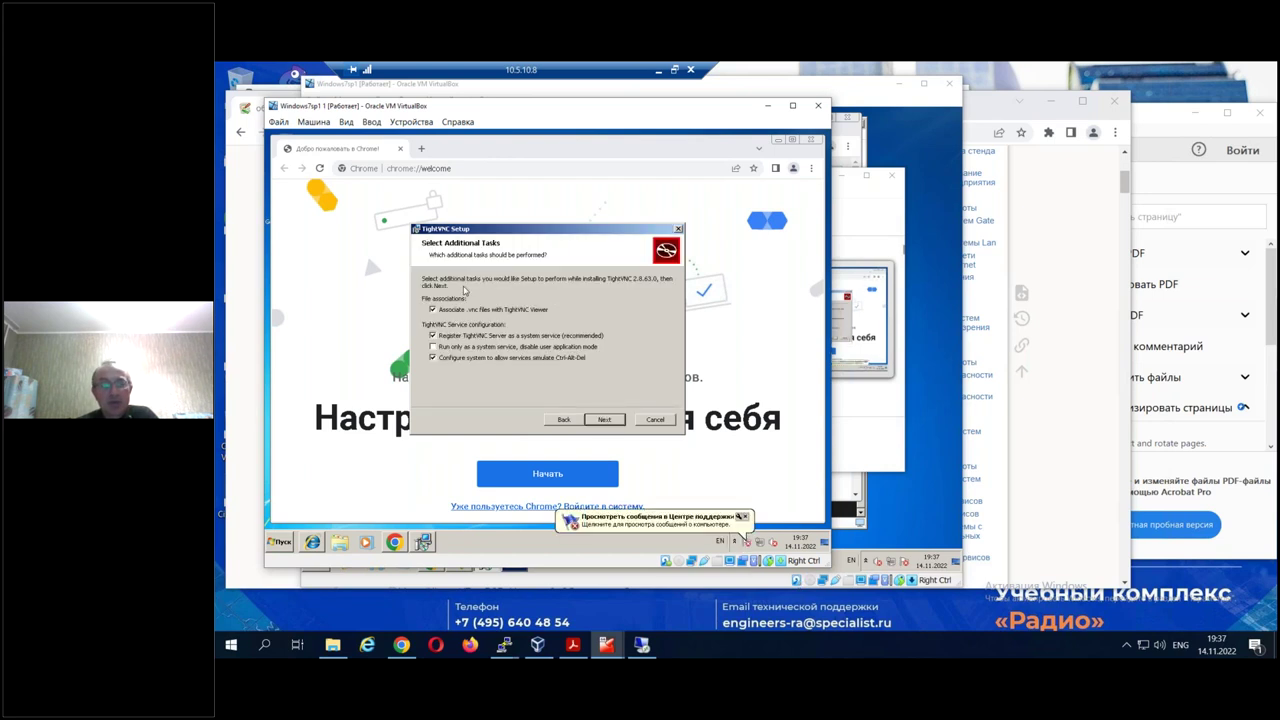
left_click(605, 421)
left_click(598, 420)
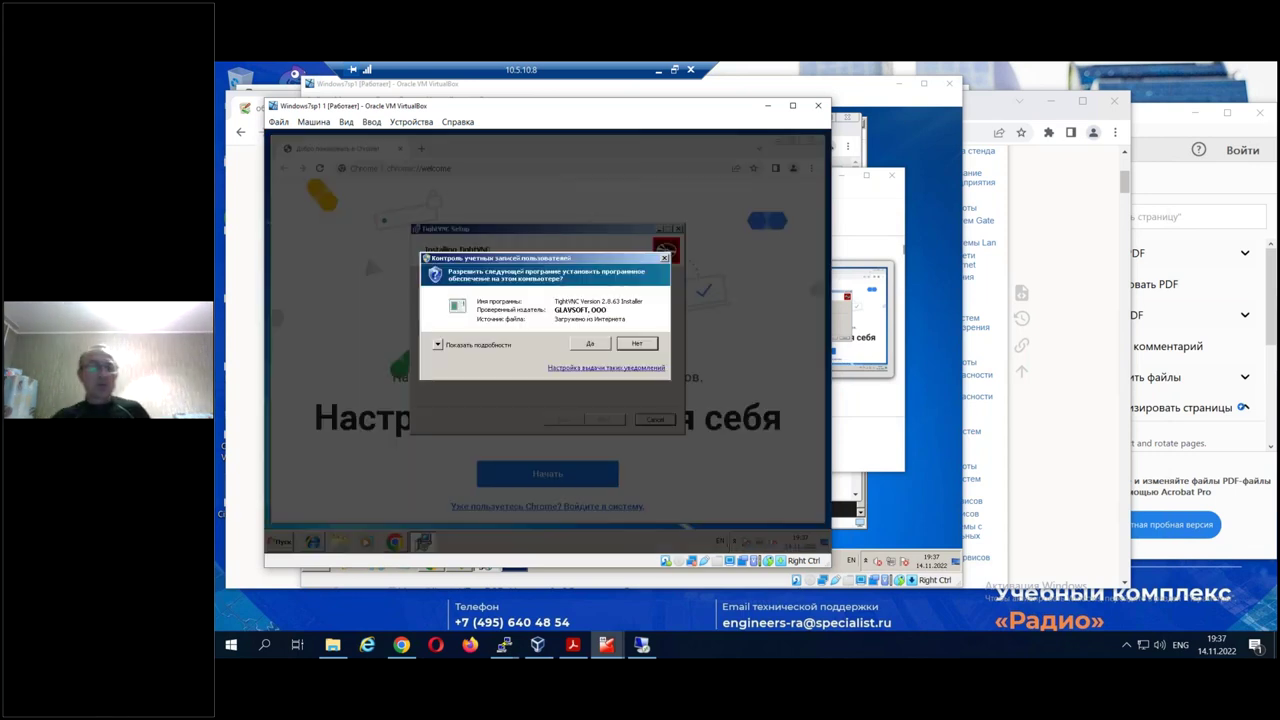
left_click(590, 345)
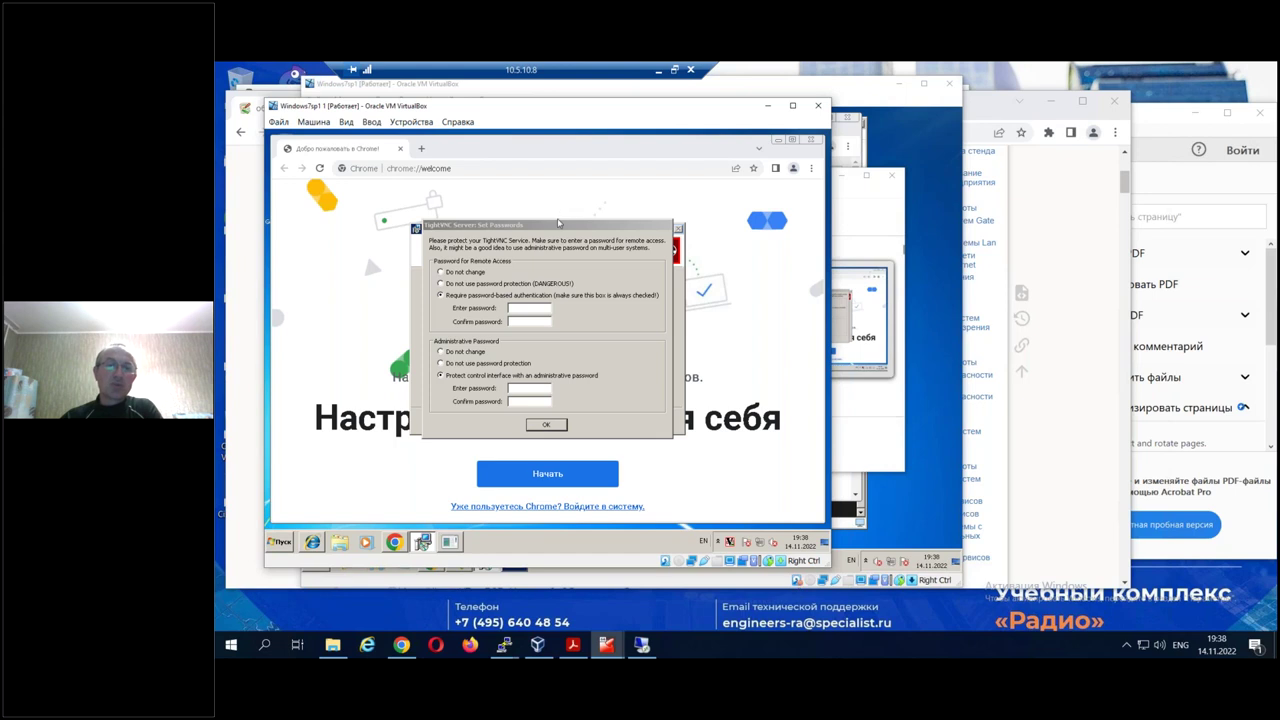
Choose Do not change for both remote-access and administrative passwords, confirm, and finish setup
left_click_drag(558, 222, 634, 218)
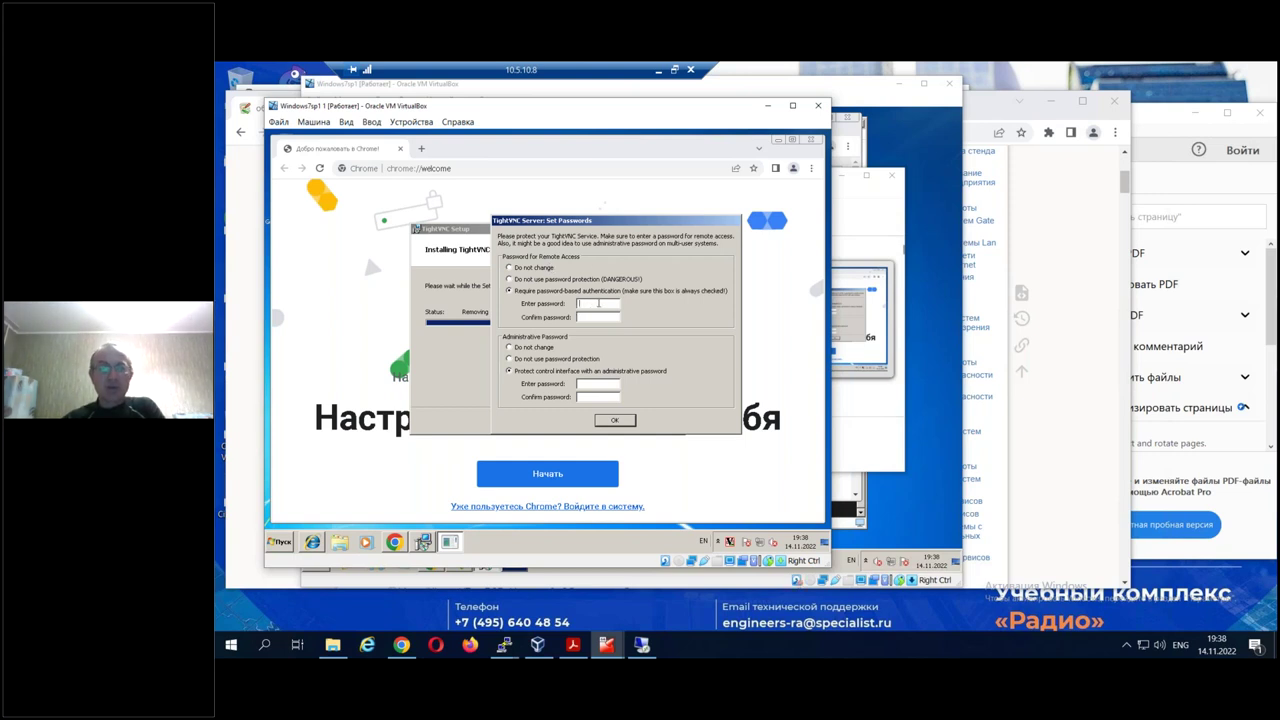
left_click(598, 303)
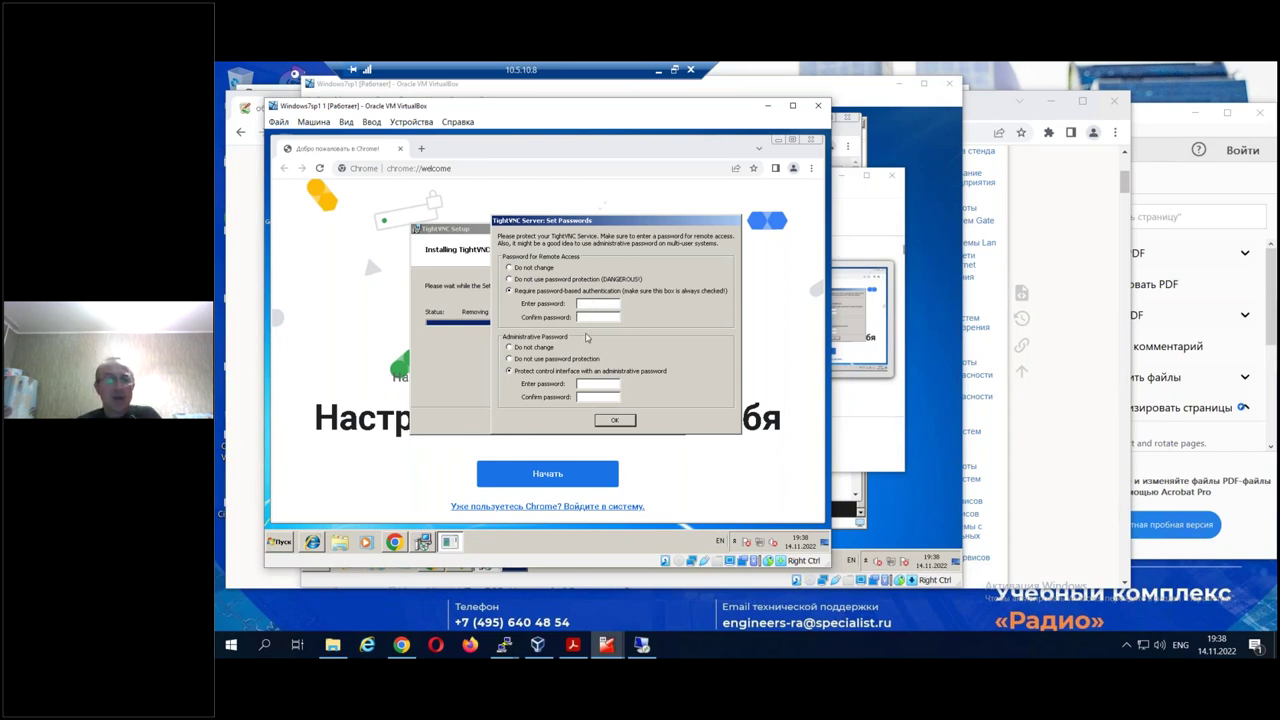
left_click(534, 268)
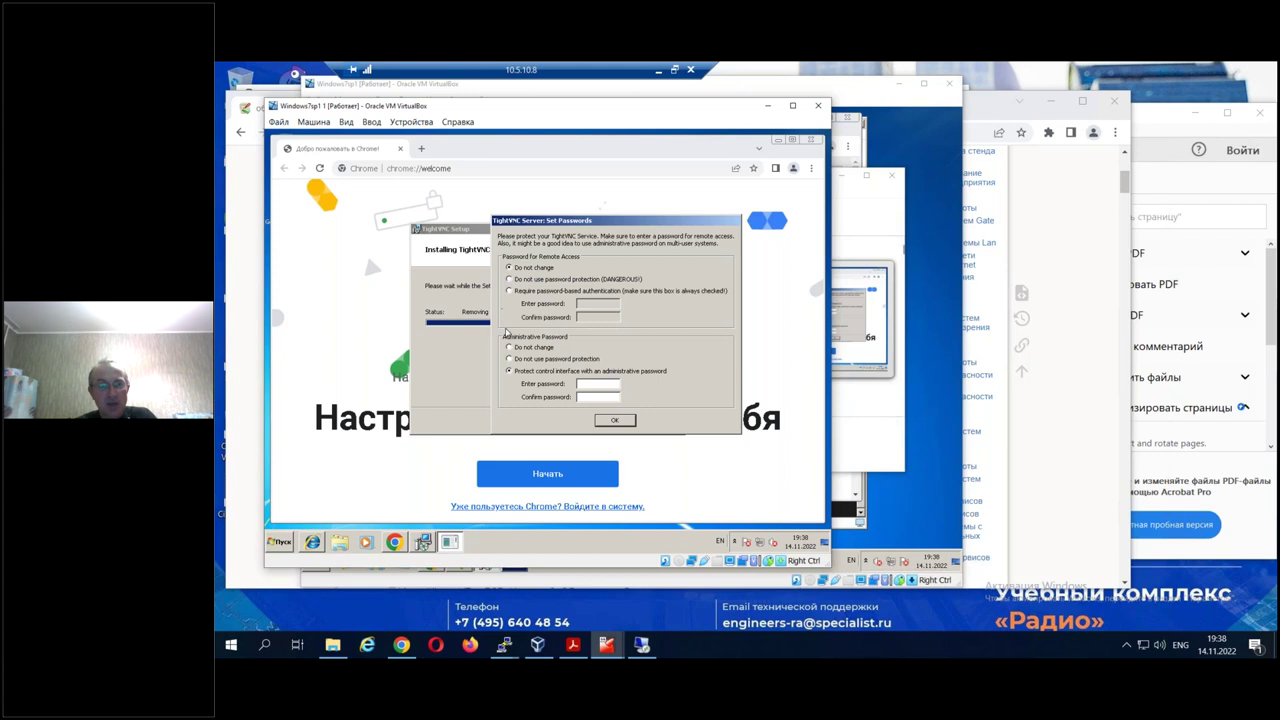
left_click(510, 347)
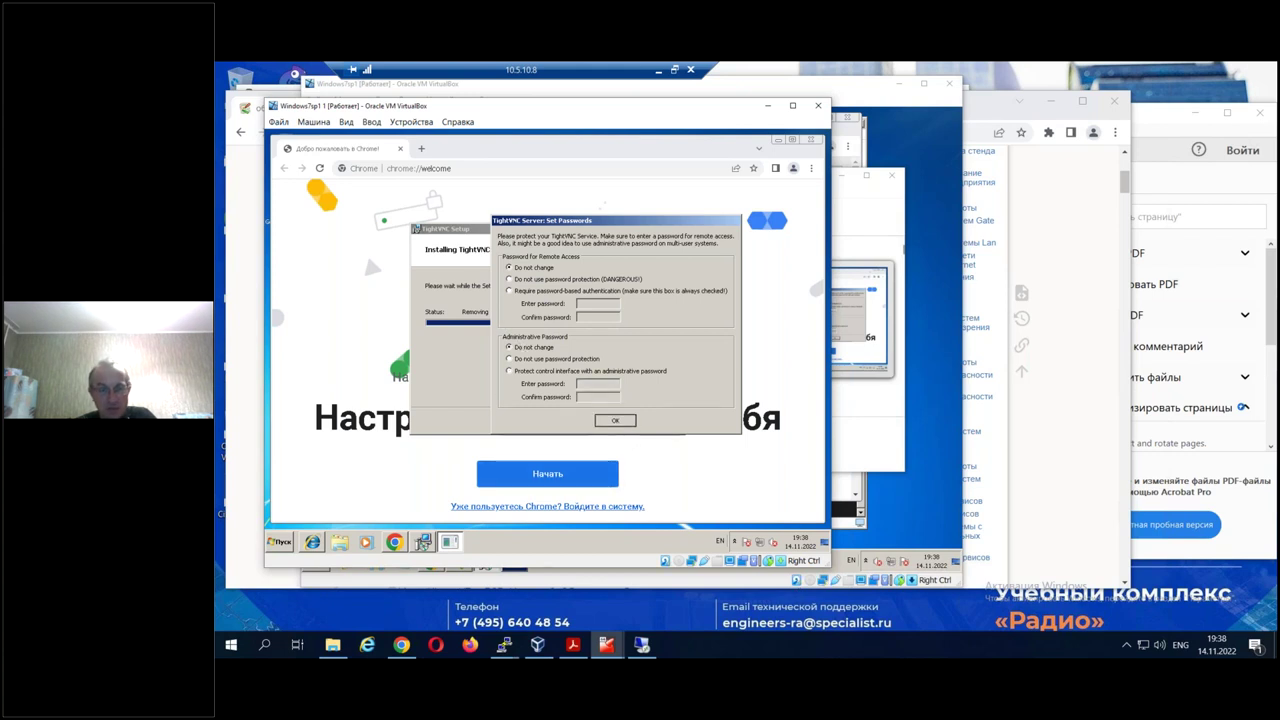
left_click(615, 420)
left_click(621, 420)
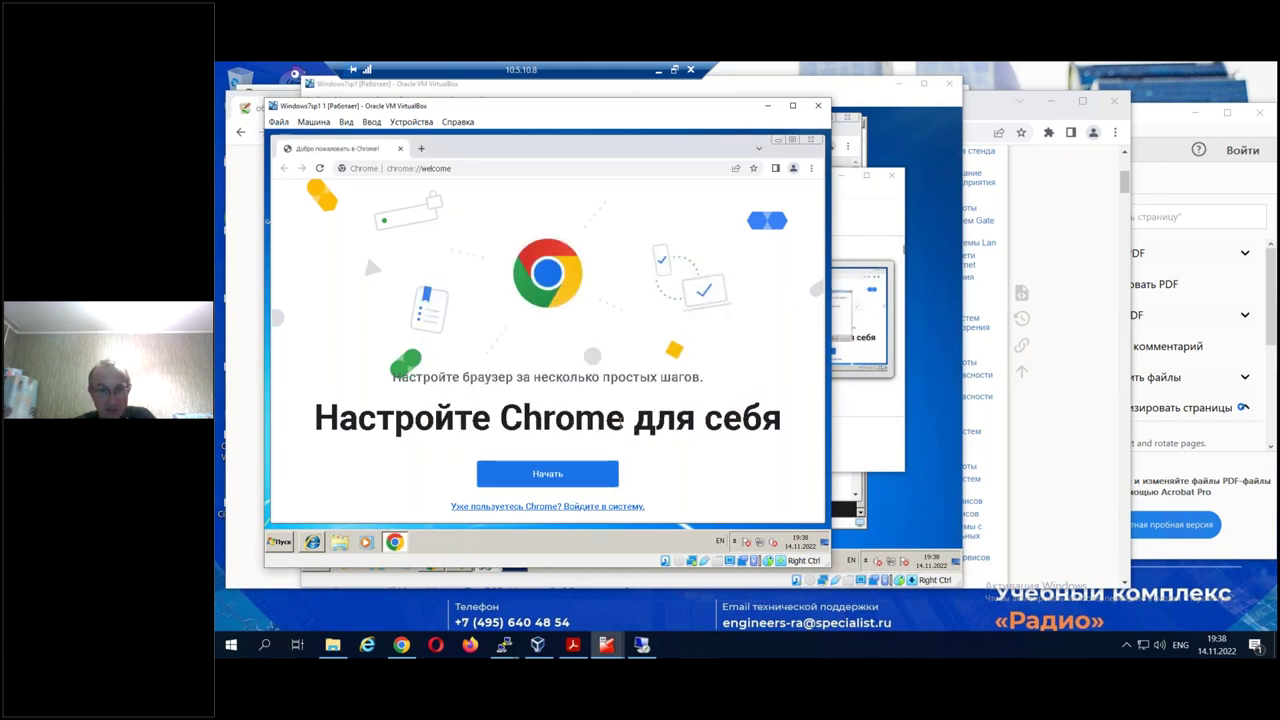
left_click(767, 105)
double_click(437, 338)
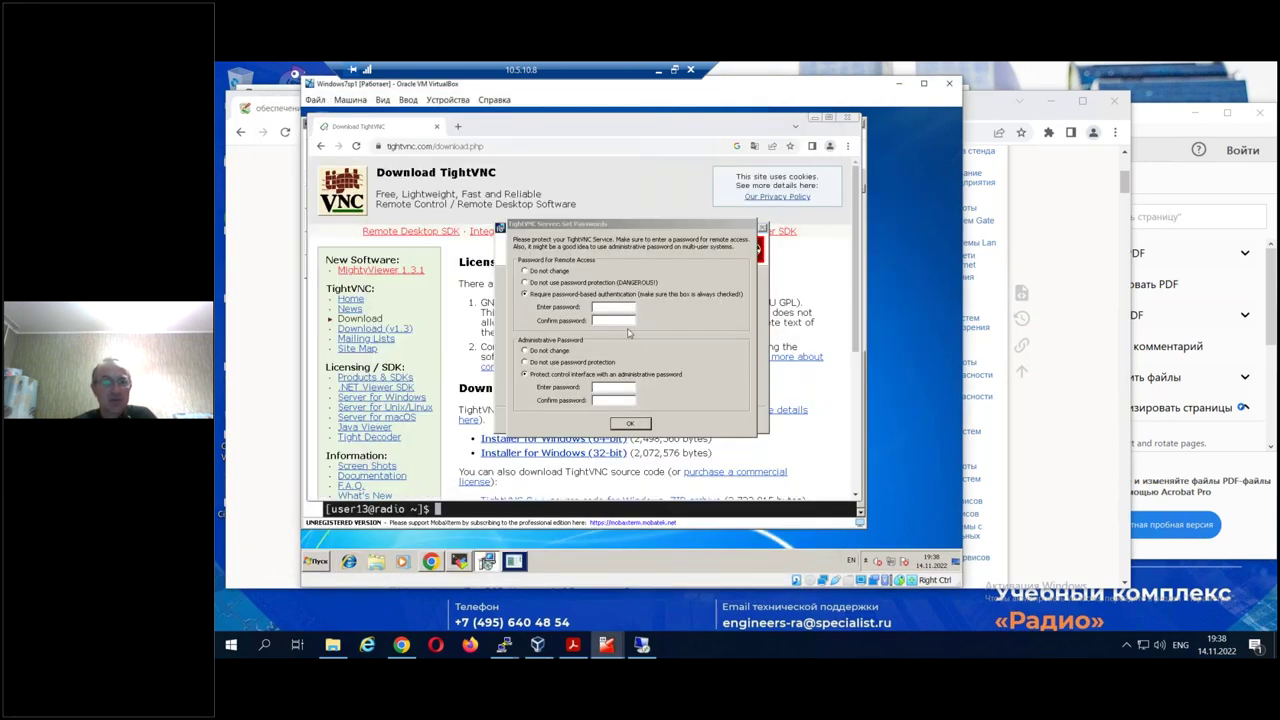
left_click(547, 350)
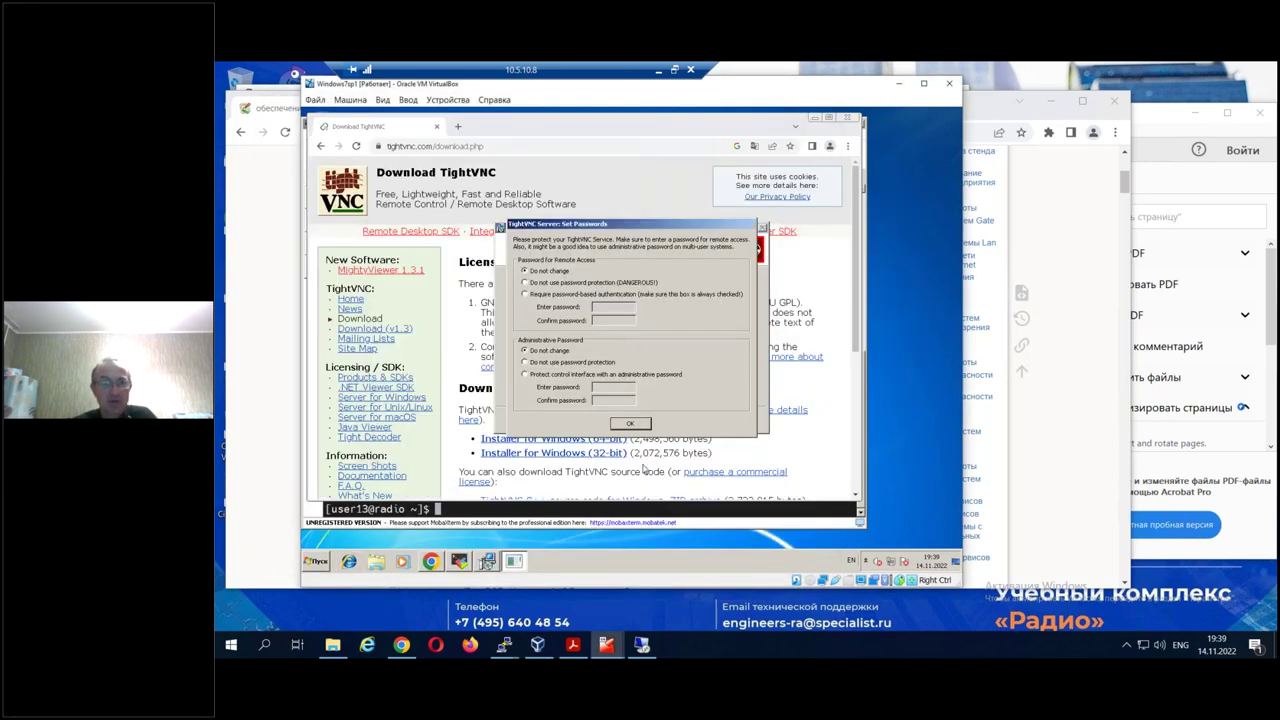
left_click(630, 423)
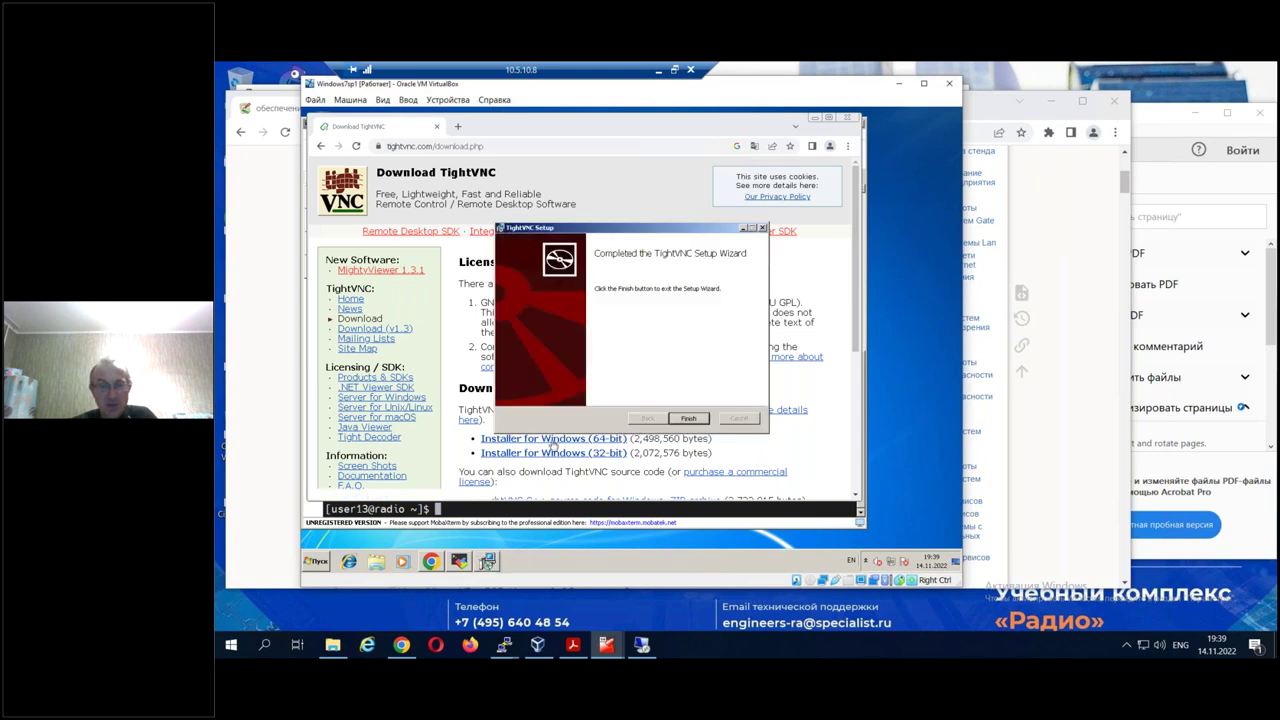
left_click(688, 418)
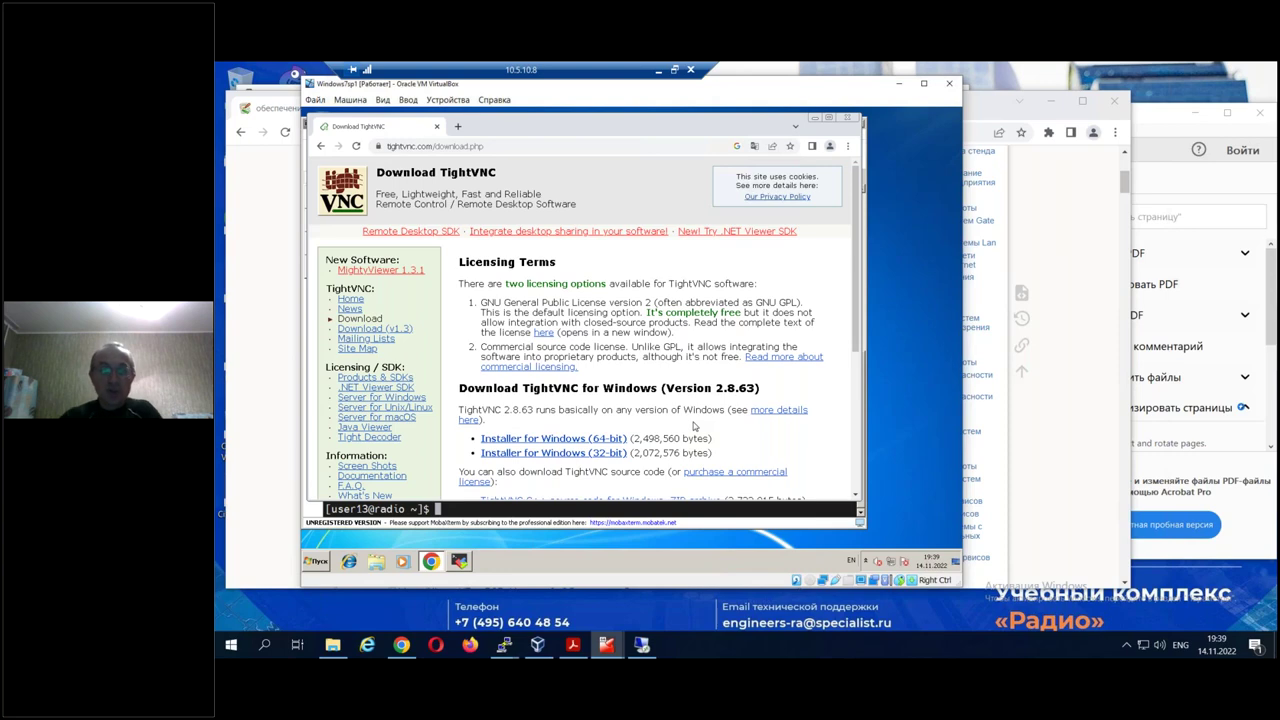
left_click(846, 119)
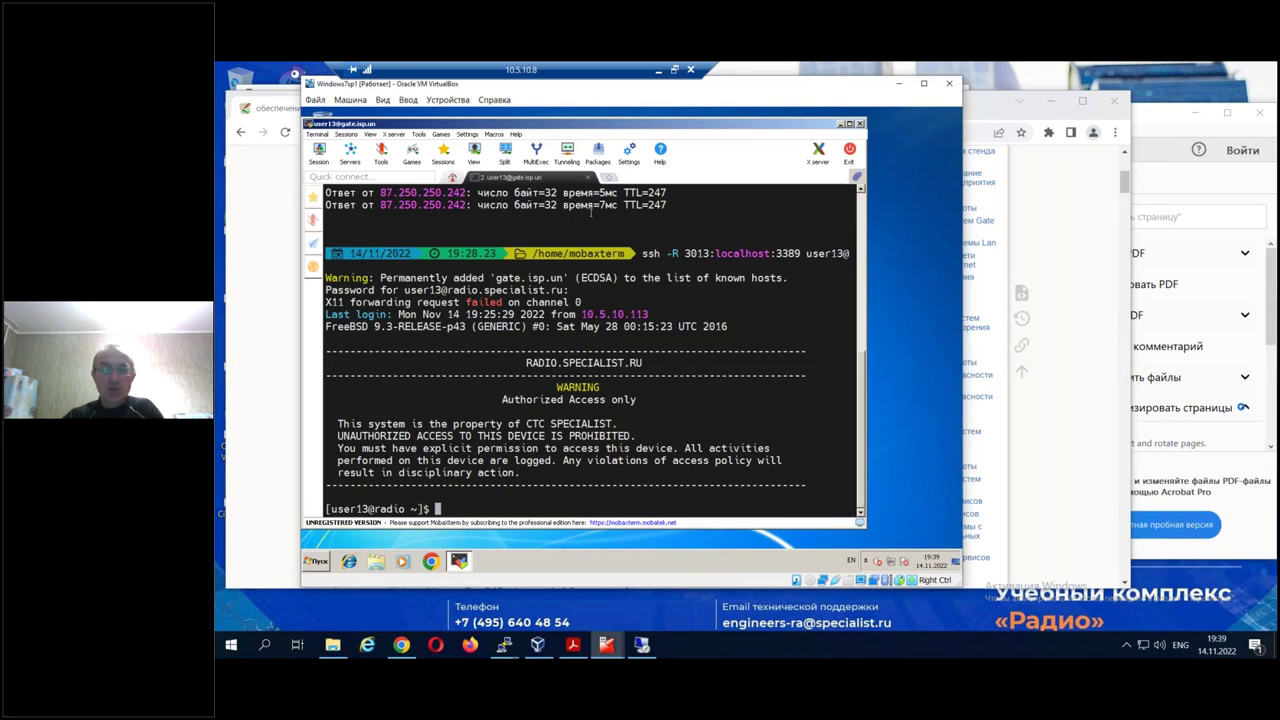
left_click_drag(833, 92, 780, 97)
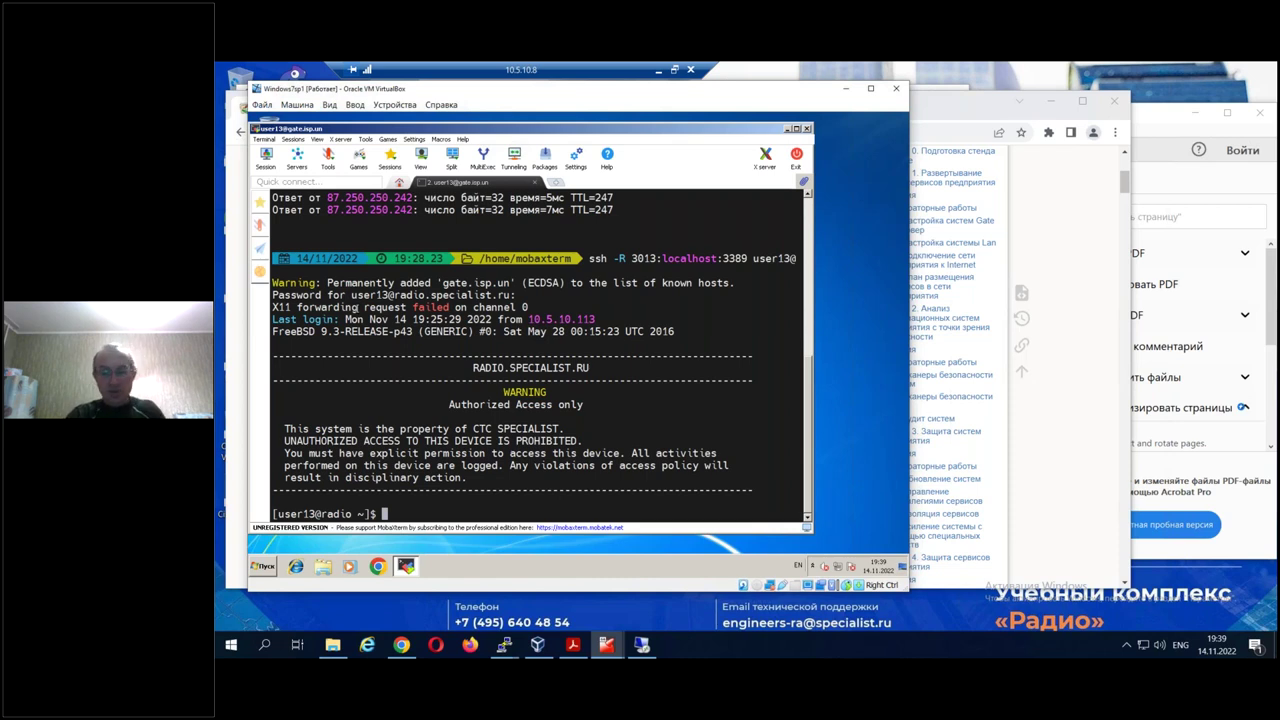
type("ssh ")
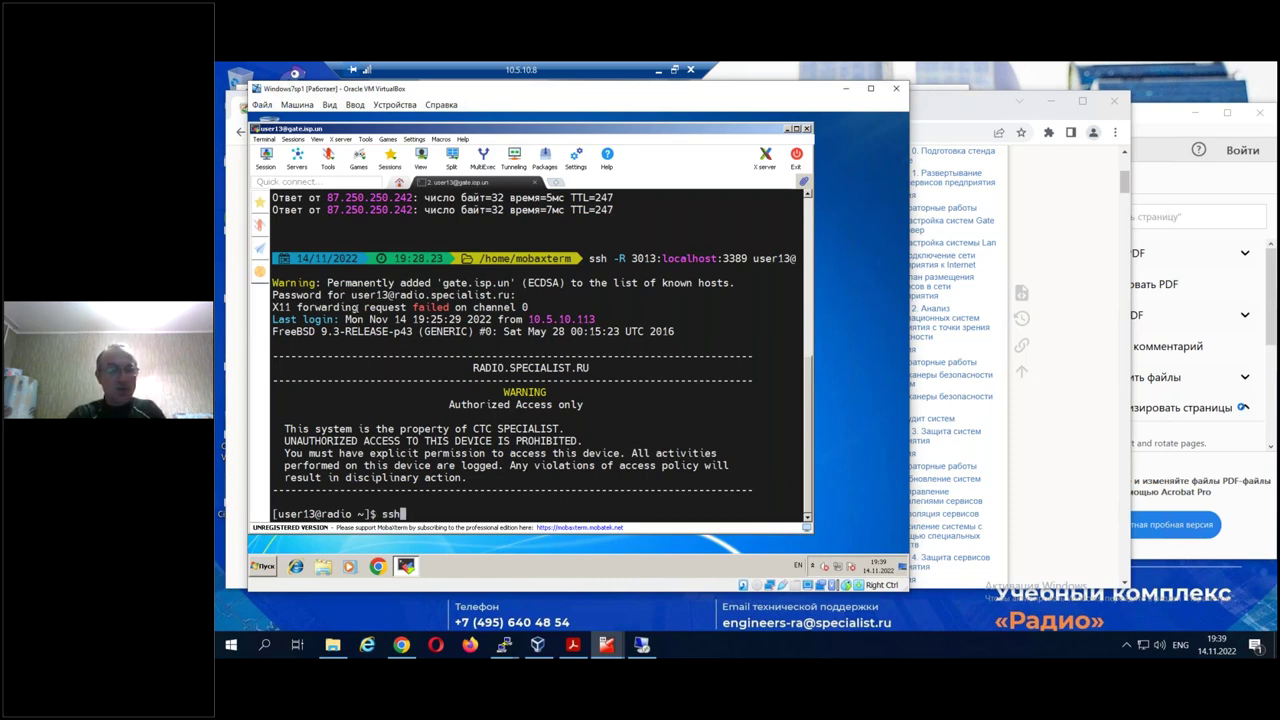
type("user13")
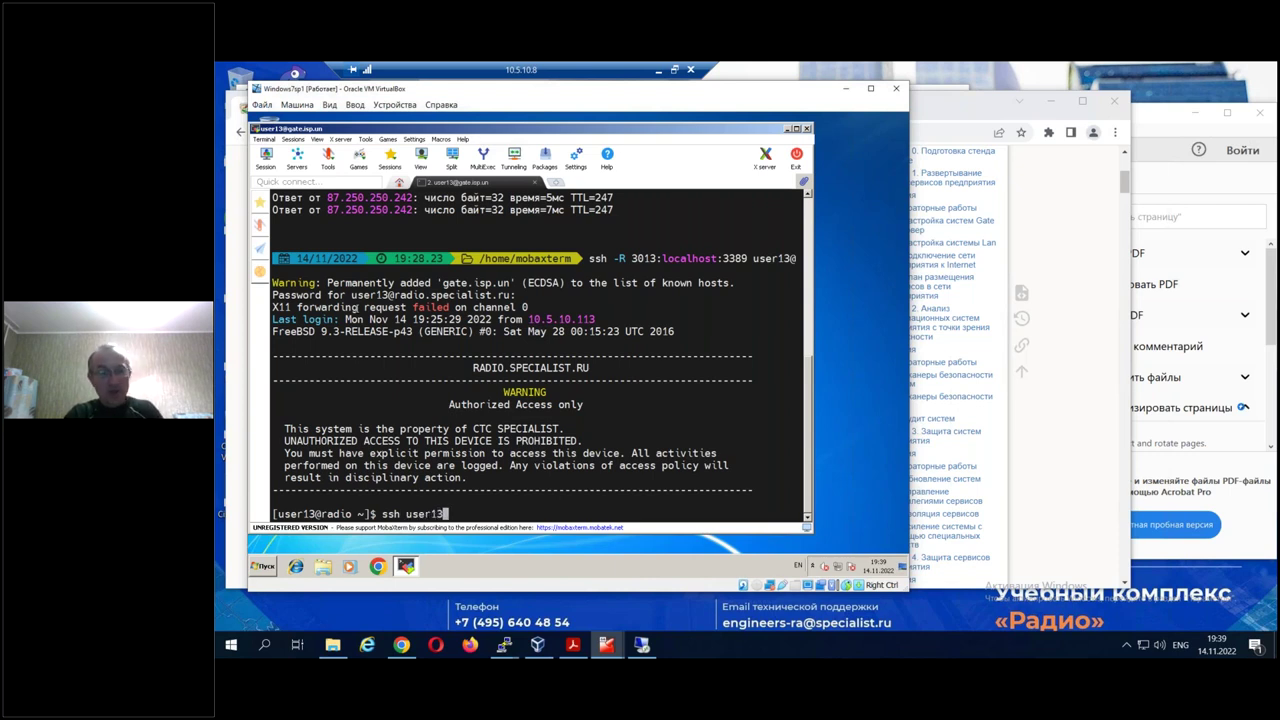
type("@gat")
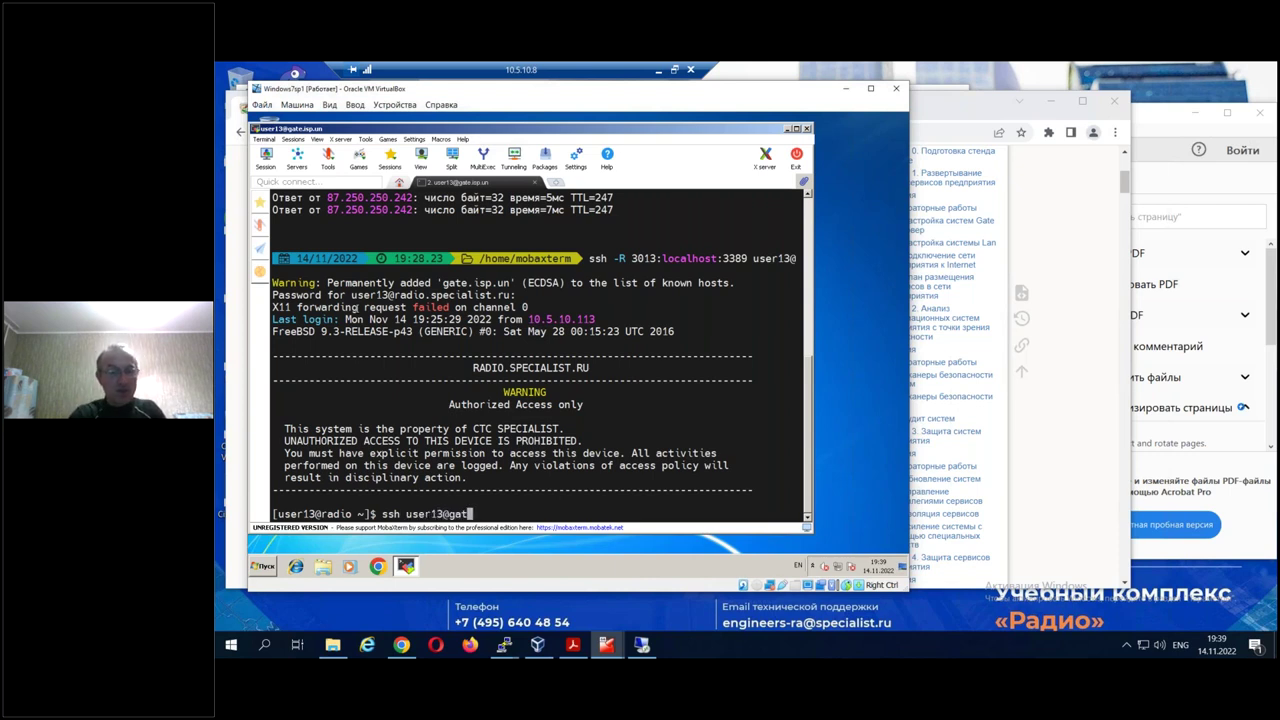
type("e.isp.un")
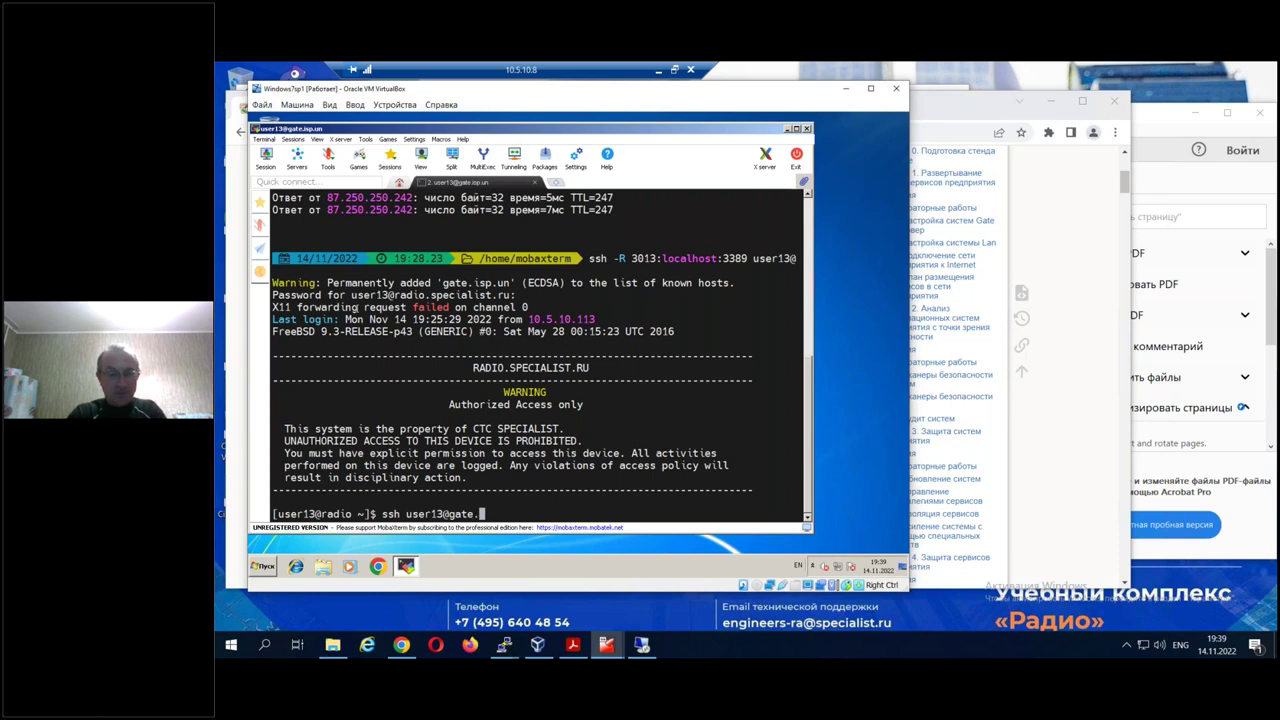
key("Left")
key("Left")
key("Left")
key("Left")
key("Left")
key("Left")
key("Left")
key("Left")
key("Left")
key("Left")
key("Left")
key("Left")
key("Left")
key("Left")
key("Left")
key("Left")
key("Left")
key("Left")
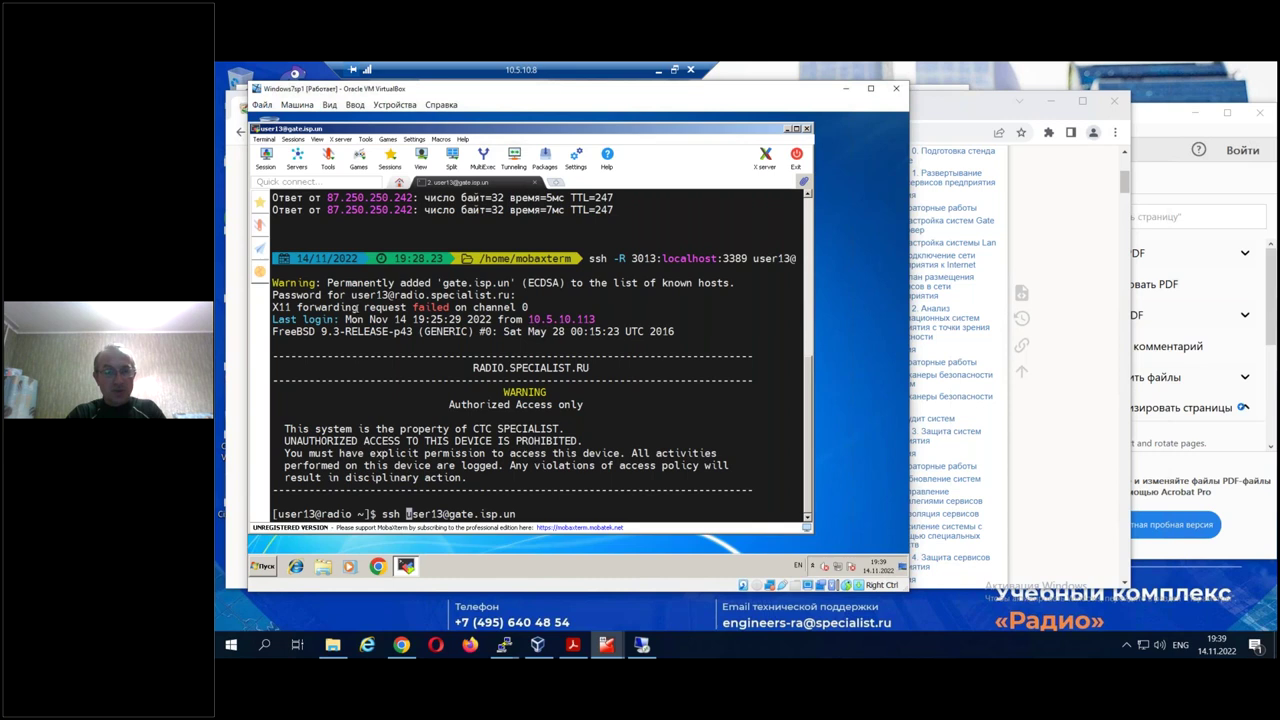
key("Left")
key("Left")
type("-")
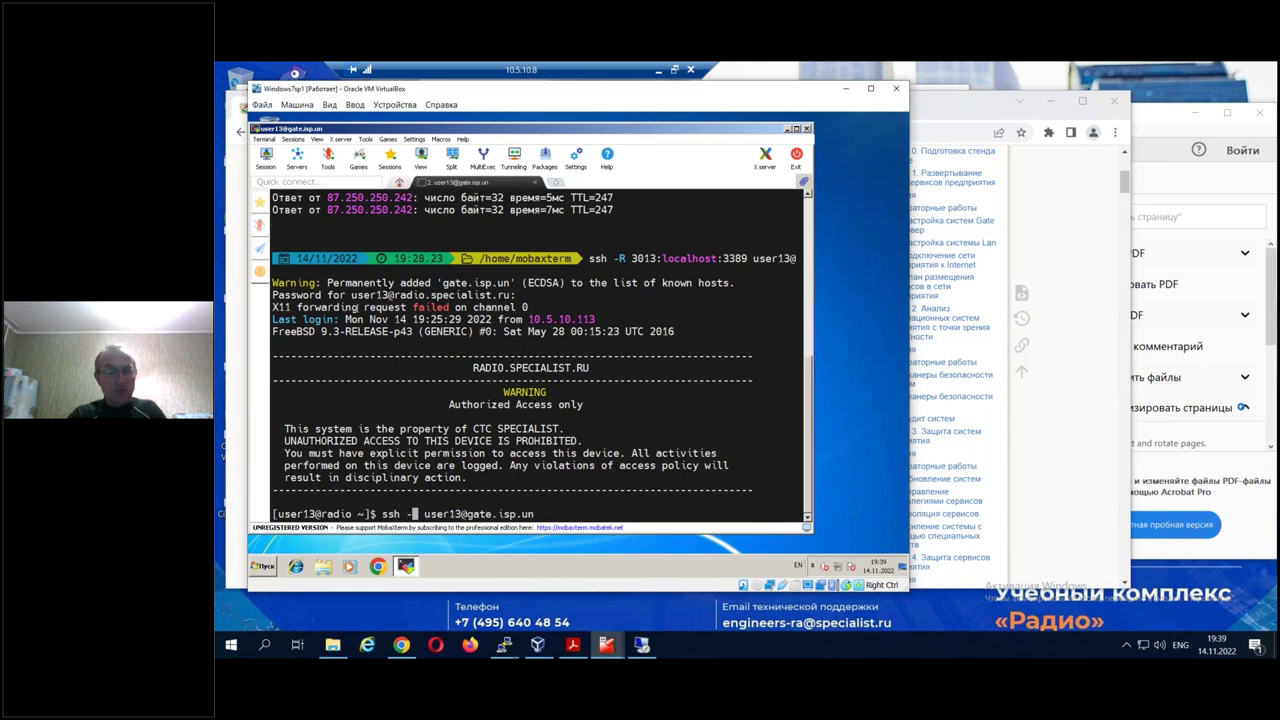
type("R")
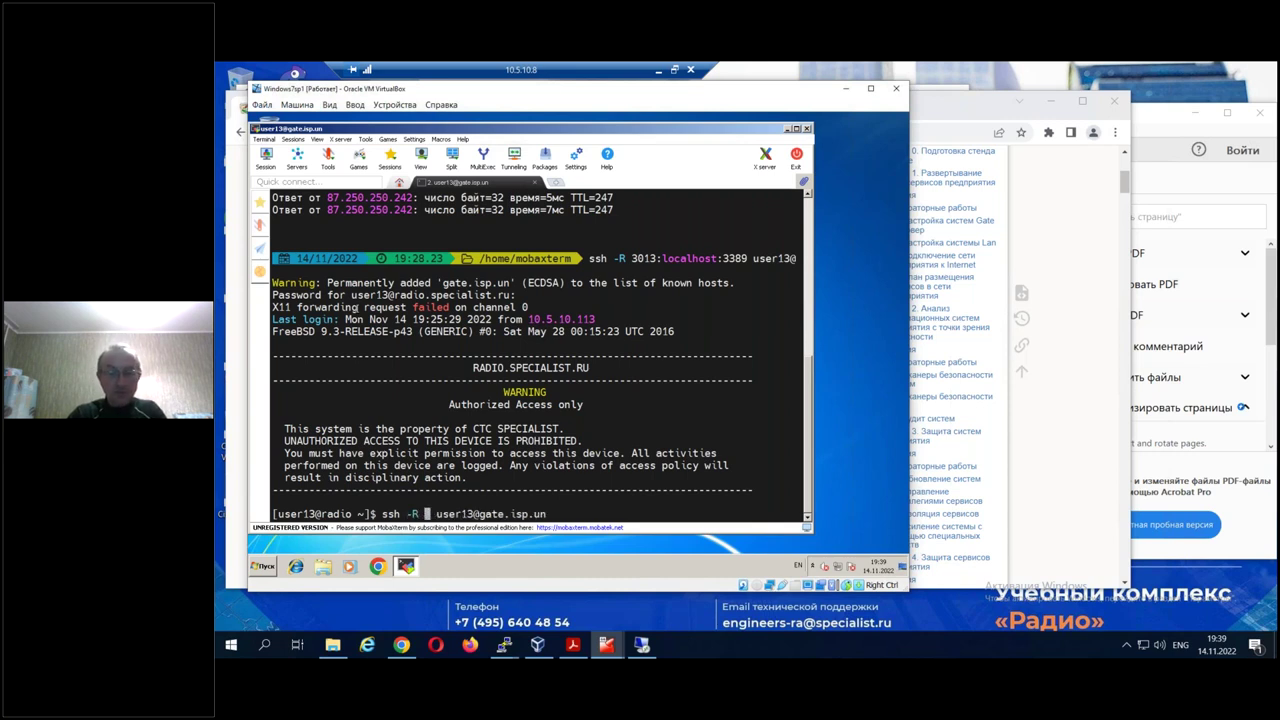
type(" 0:")
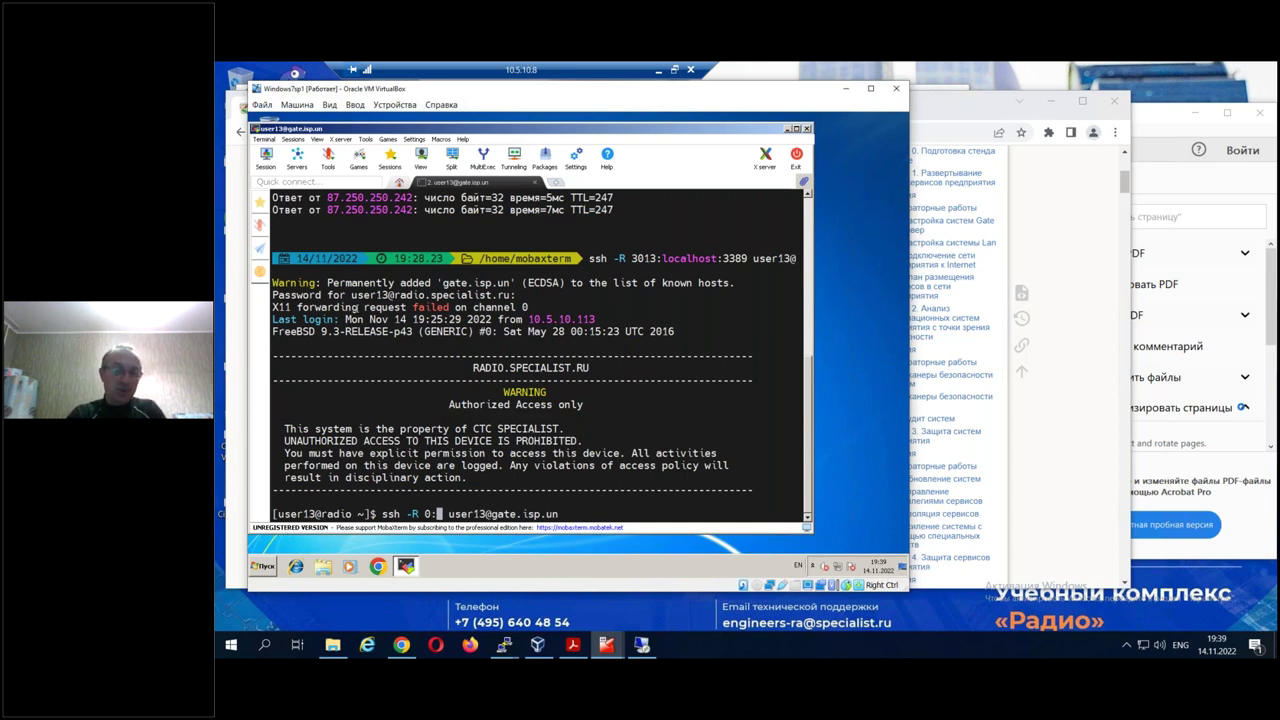
type("localhost")
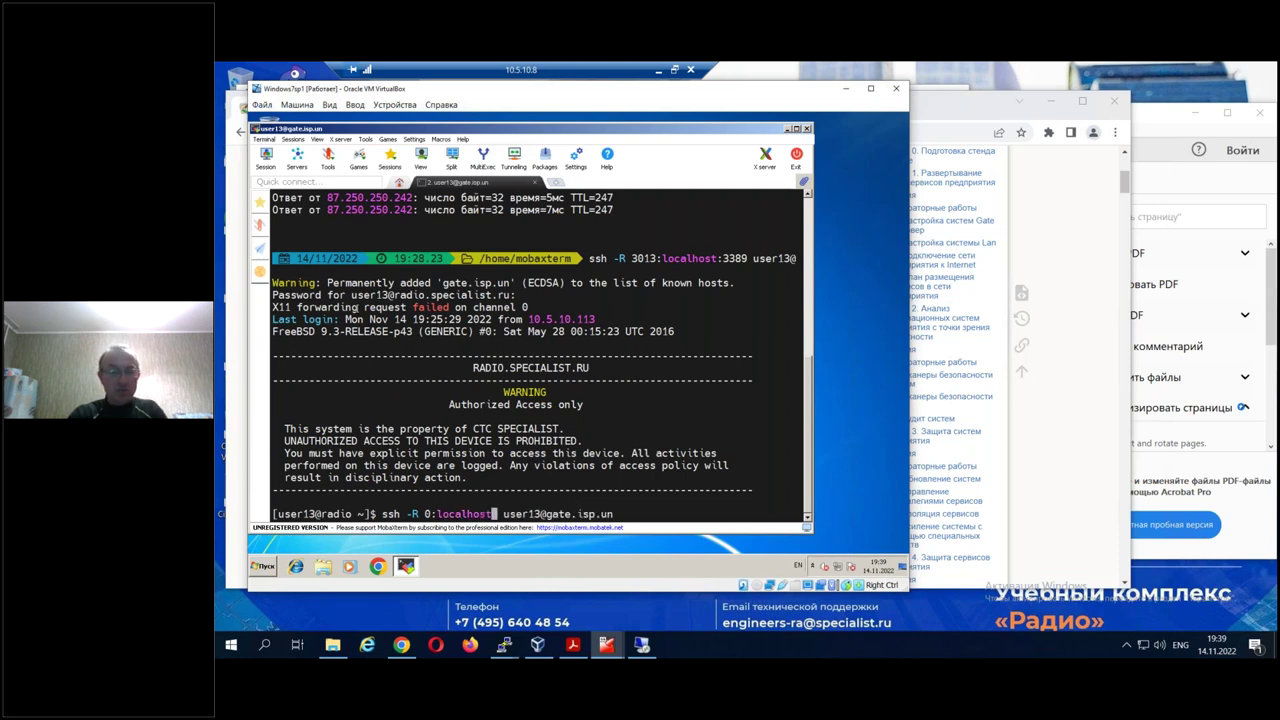
type("h")
key("BackSpace")
type(":")
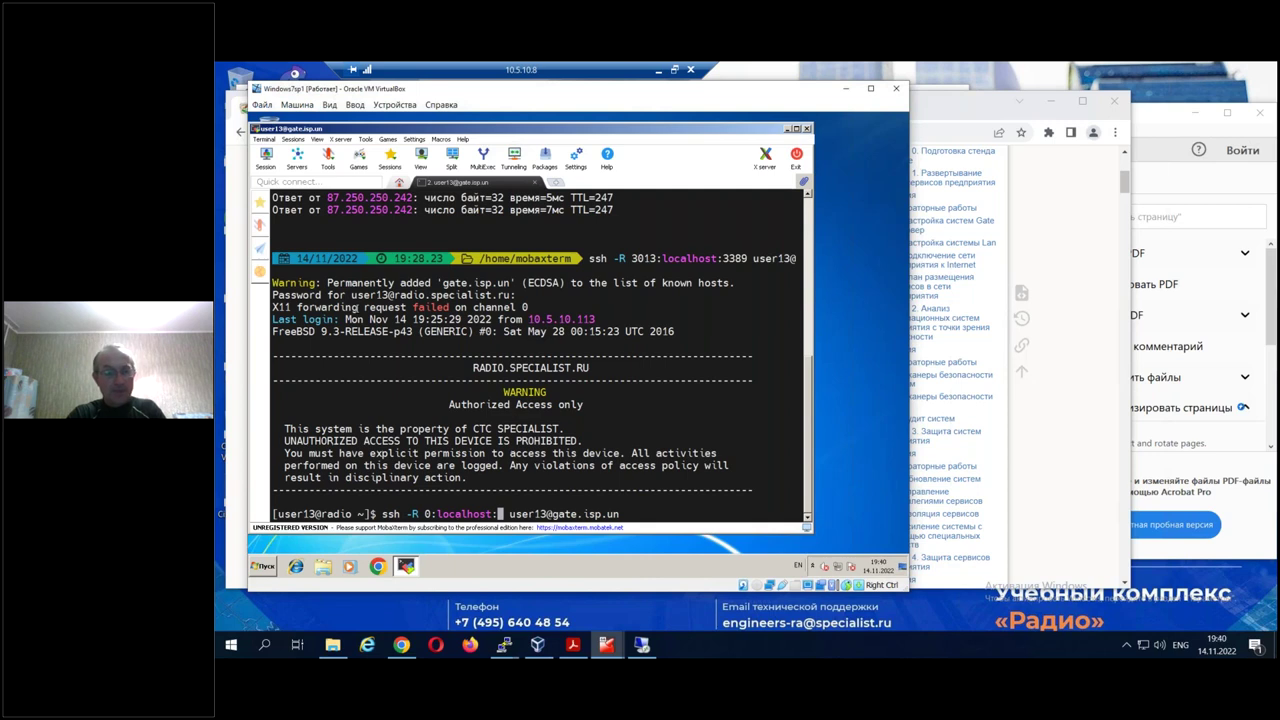
type("5500")
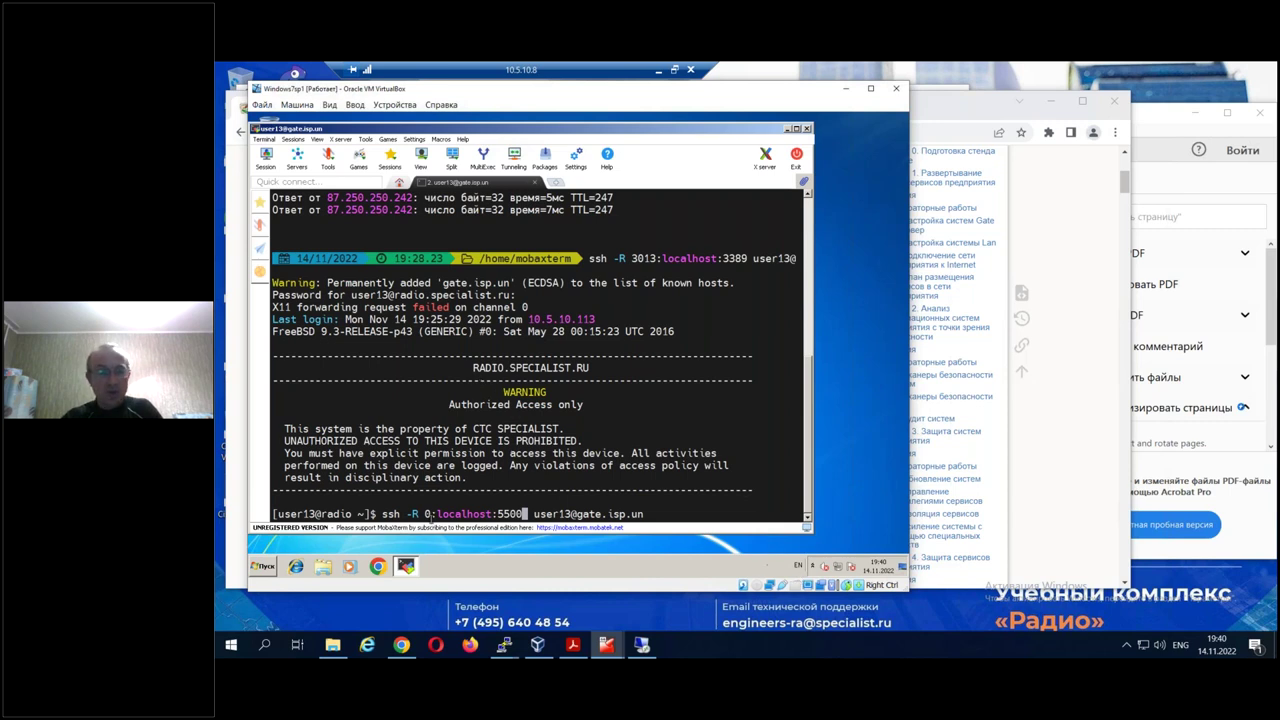
left_click(813, 567)
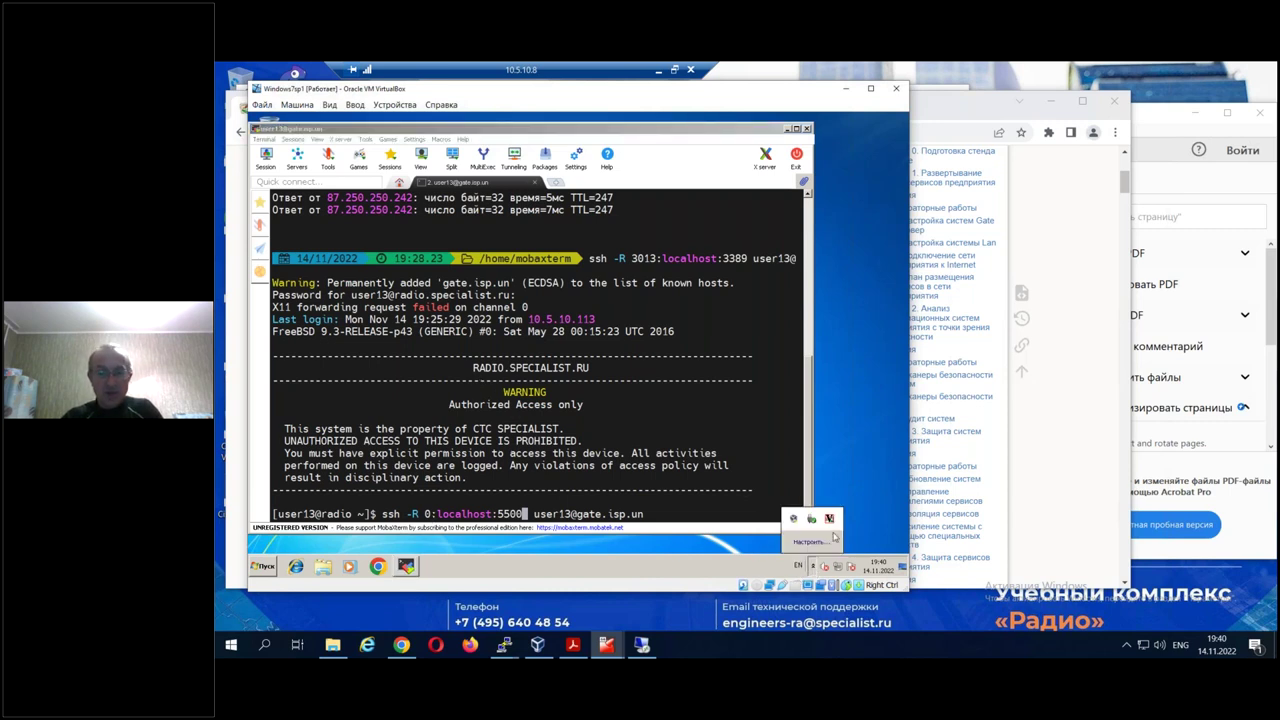
right_click(832, 521)
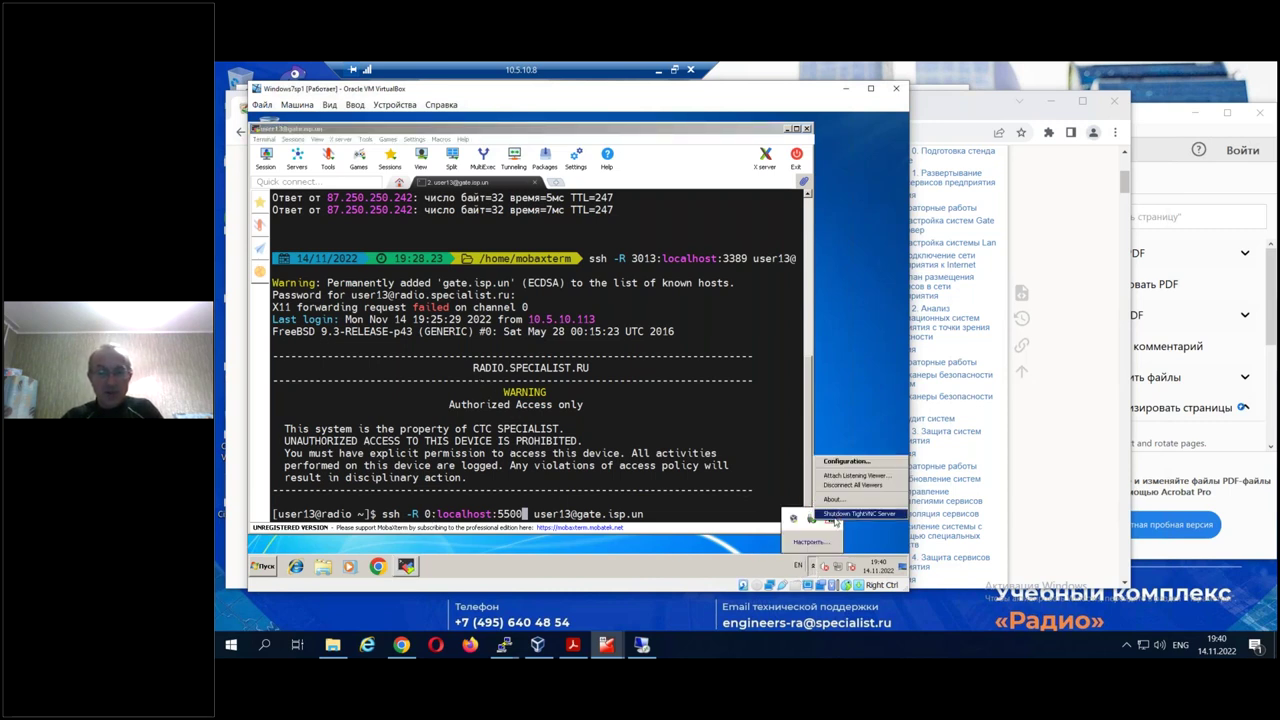
Launch TightVNC Viewer from All Programs > TightVNC, choose Listening mode, and allow firewall access
left_click(844, 512)
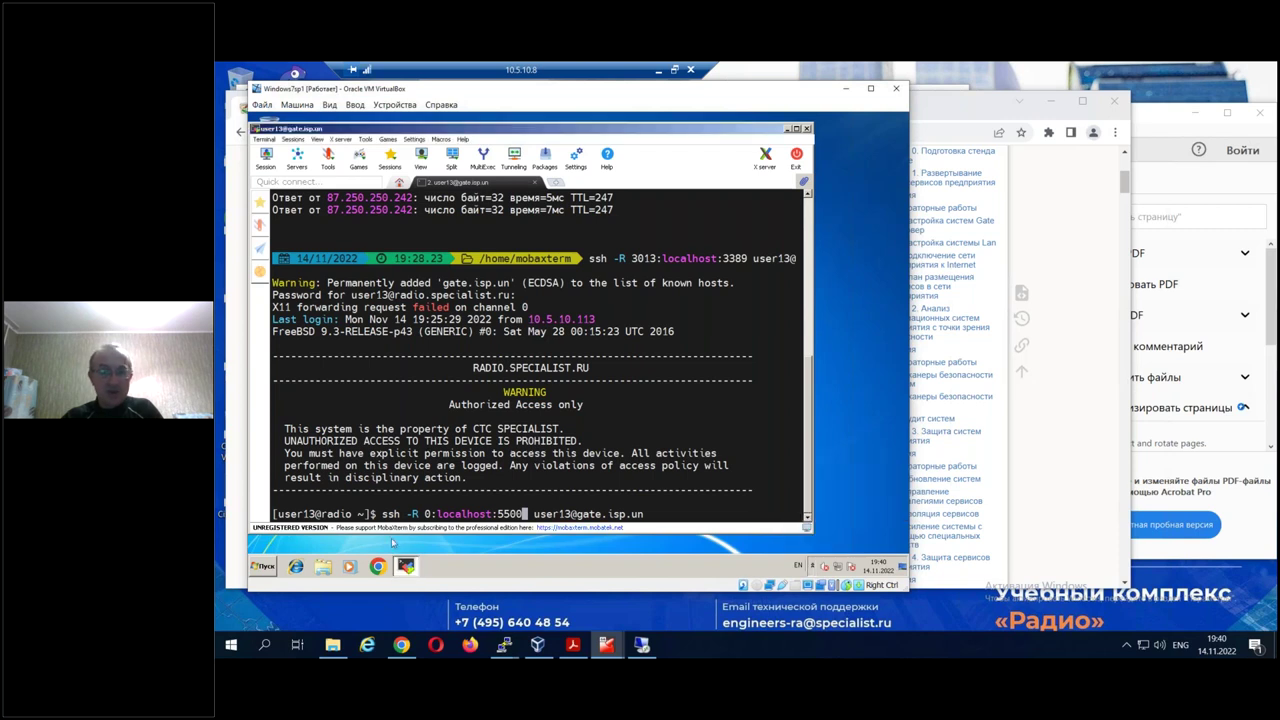
left_click(258, 570)
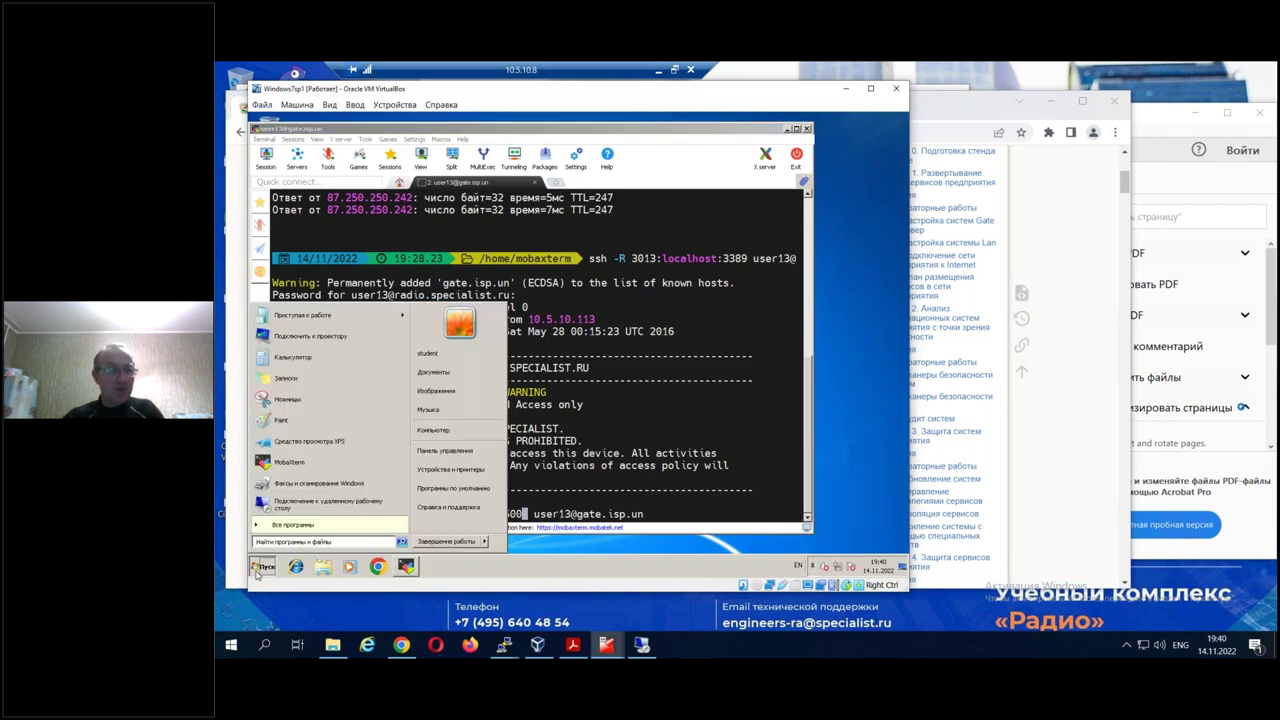
type("vncvi")
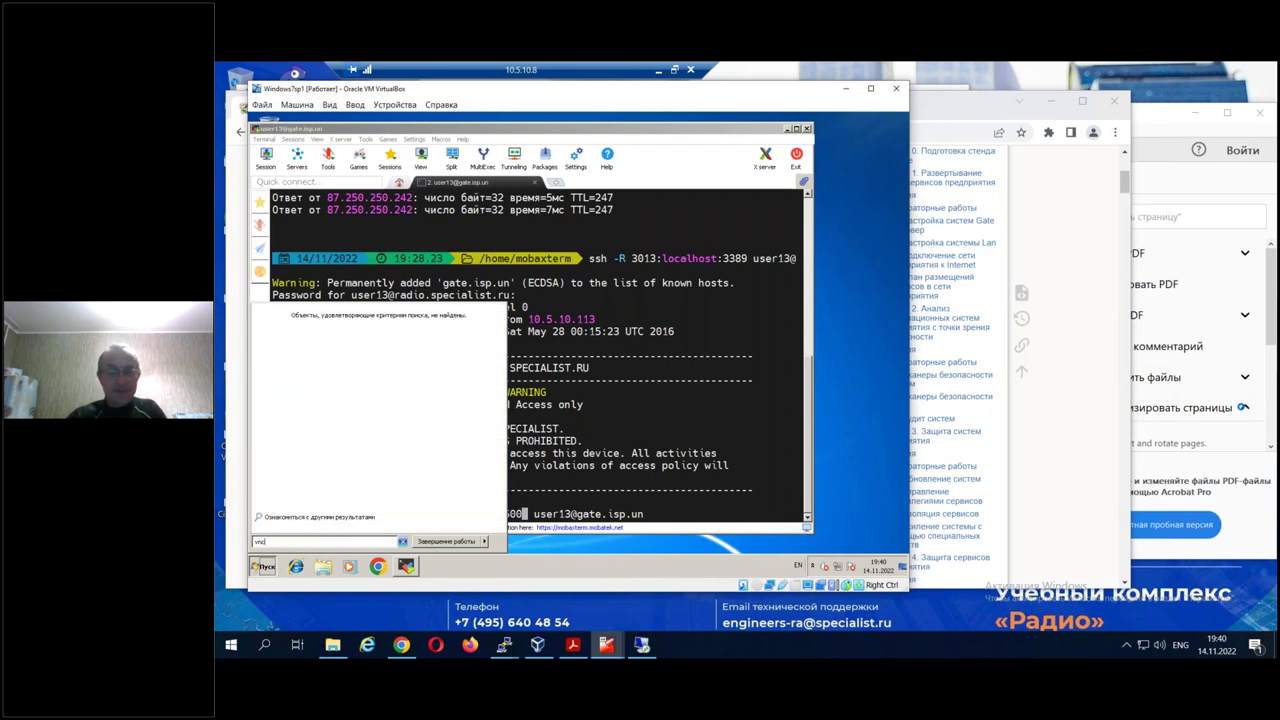
key("BackSpace")
key("BackSpace")
key("BackSpace")
key("BackSpace")
key("BackSpace")
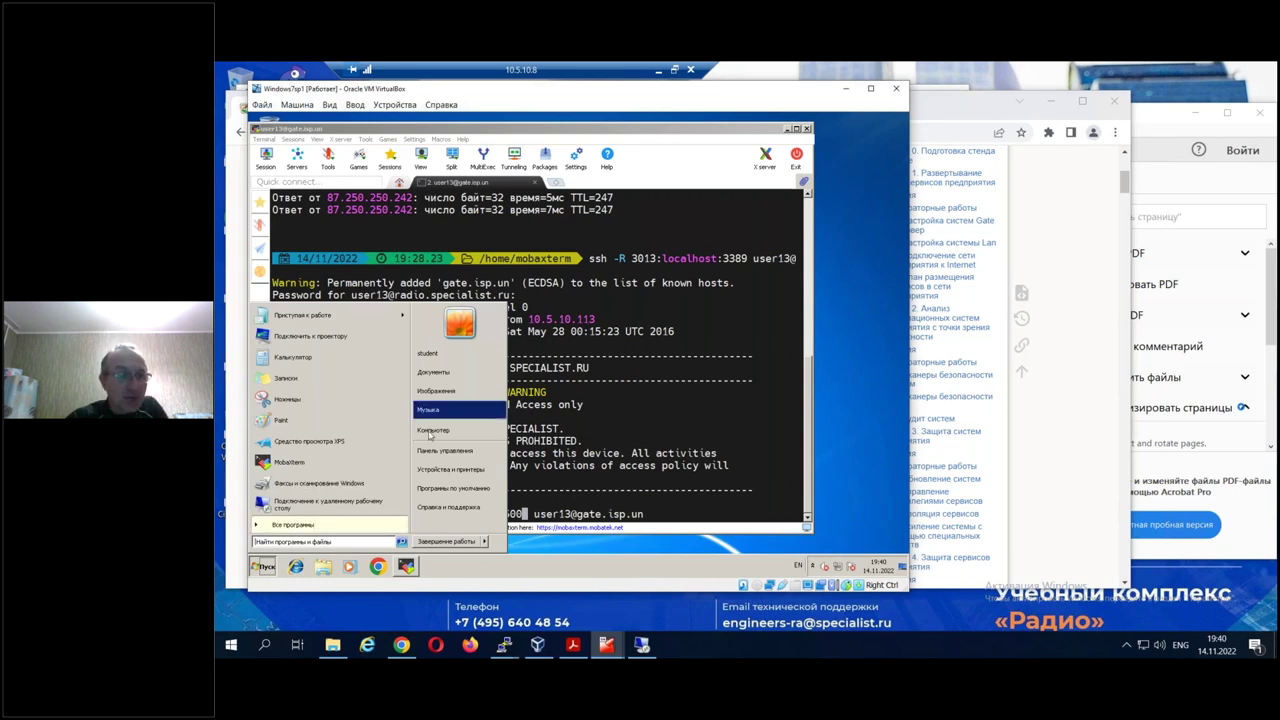
left_click(292, 524)
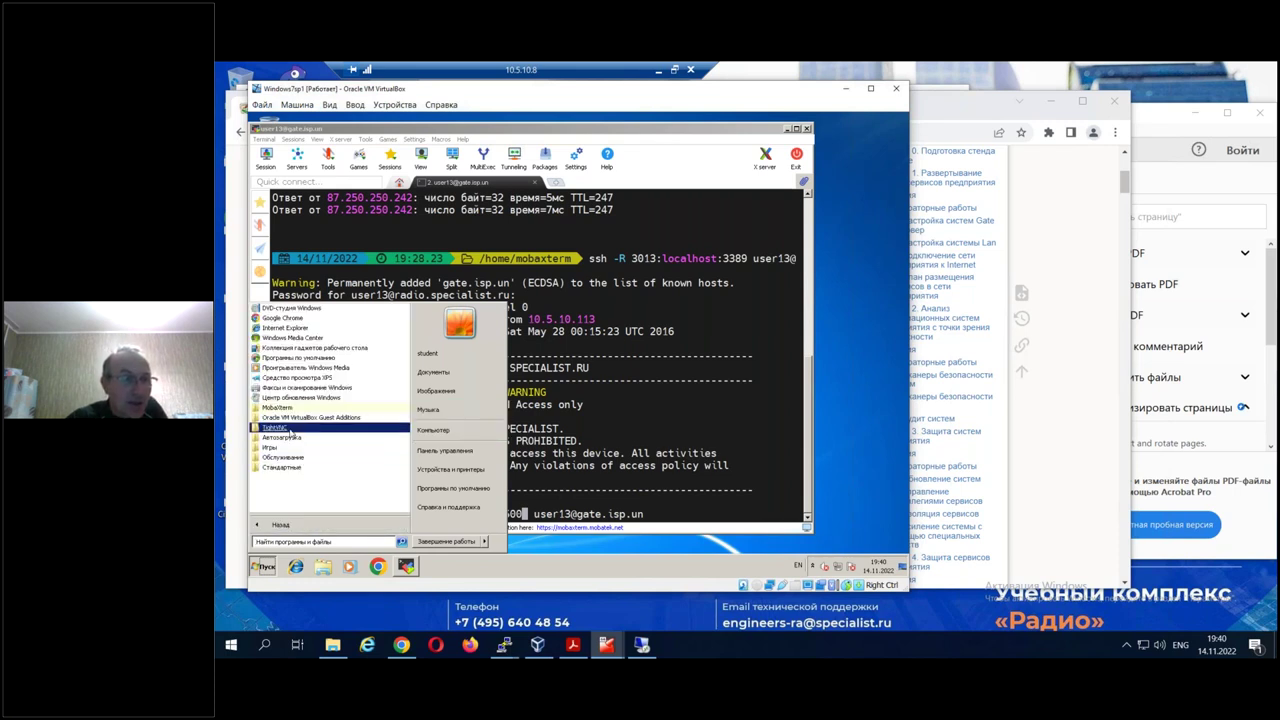
left_click(285, 428)
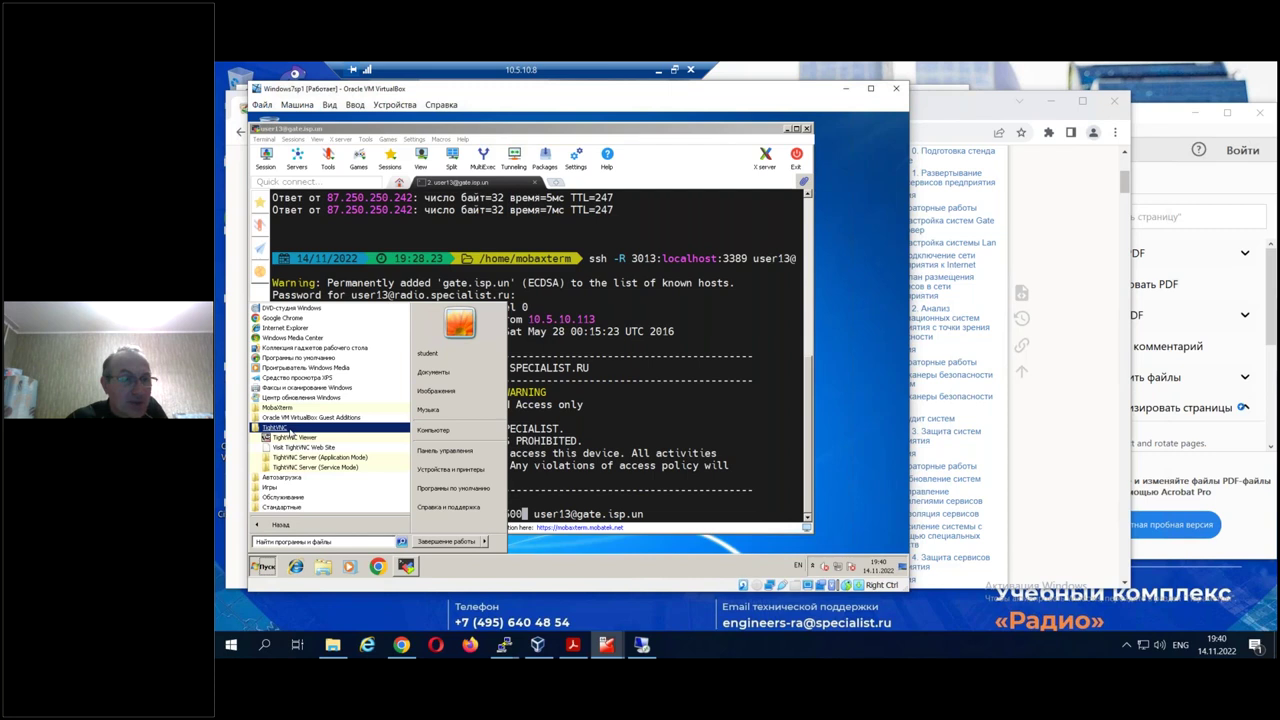
left_click(328, 438)
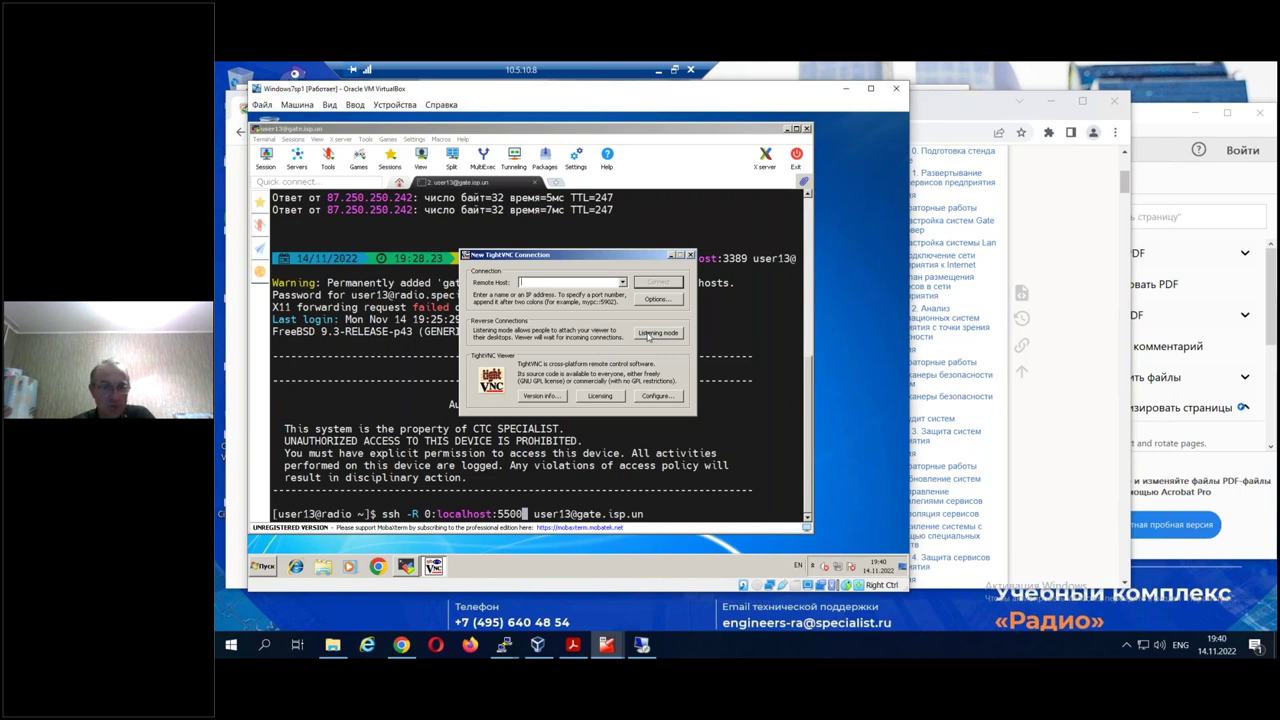
left_click(648, 336)
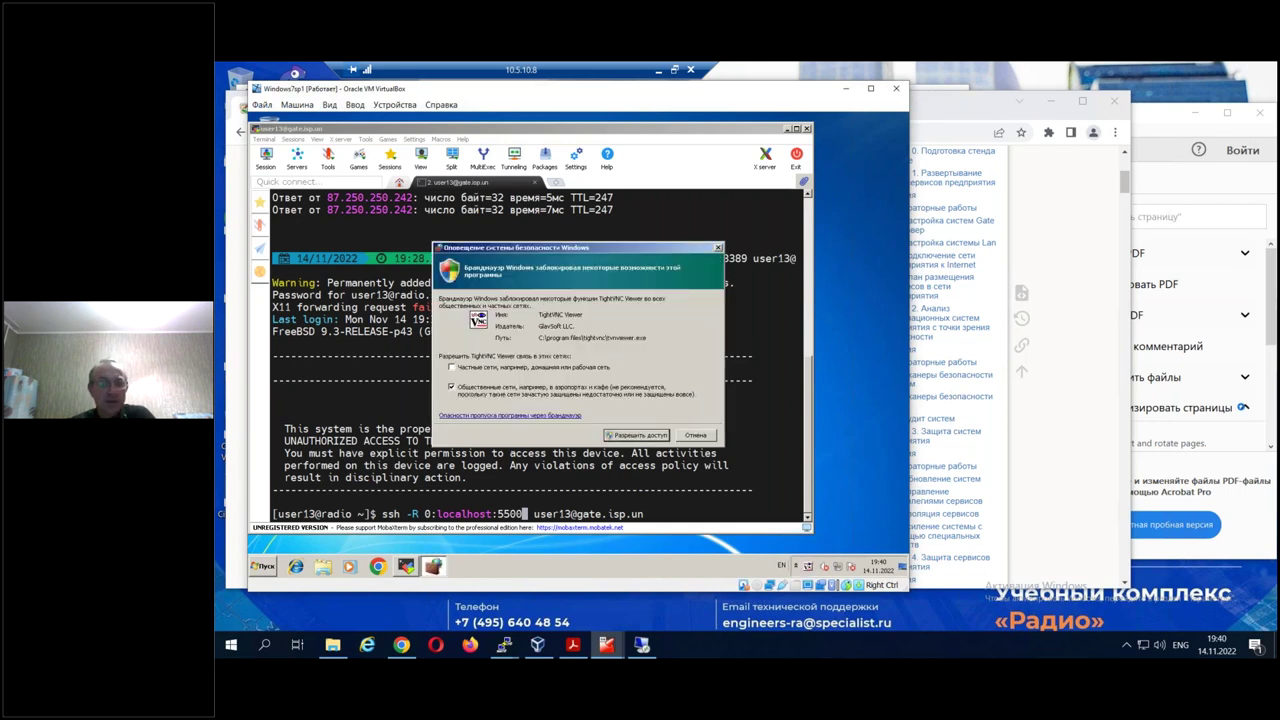
left_click(636, 435)
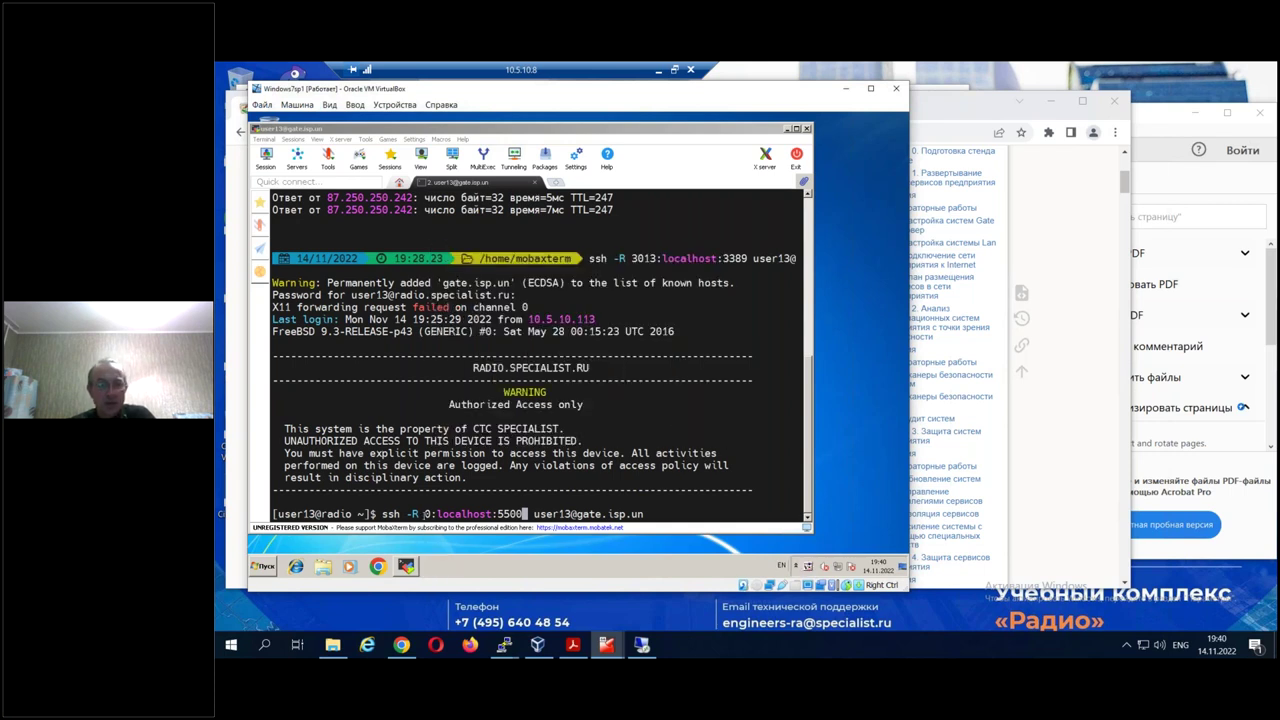
Run the ssh -R 0:localhost:5500 tunnel to gate.isp.un, accepting the host key and logging in
left_click(425, 514)
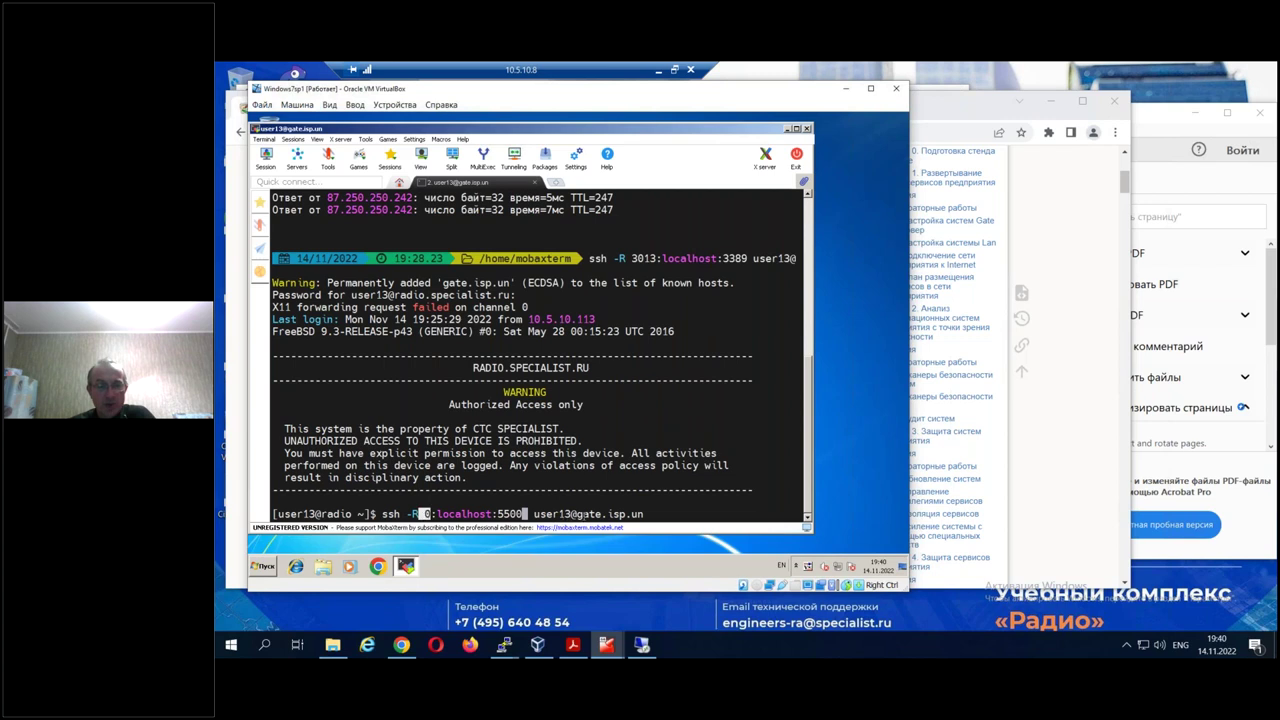
key("Right")
key("Right")
key("Right")
key("Right")
key("Right")
key("Right")
key("Right")
key("Right")
key("Right")
key("Right")
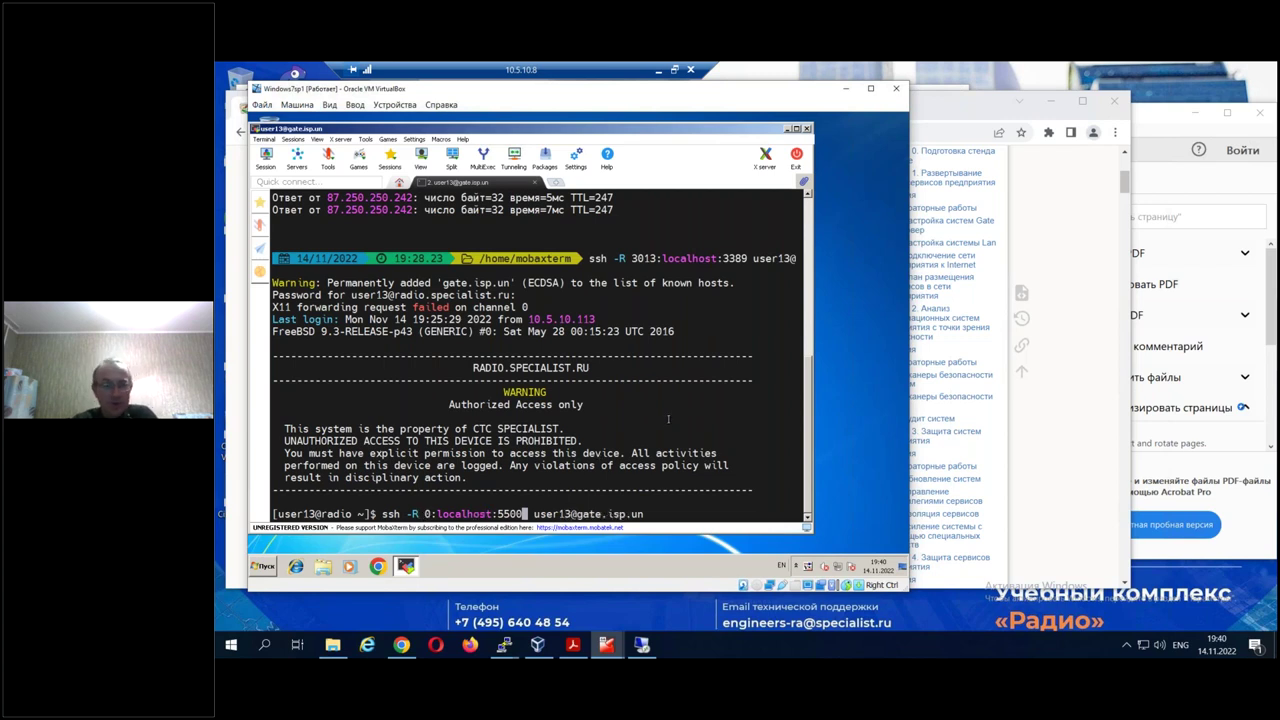
key("Return")
type("yes")
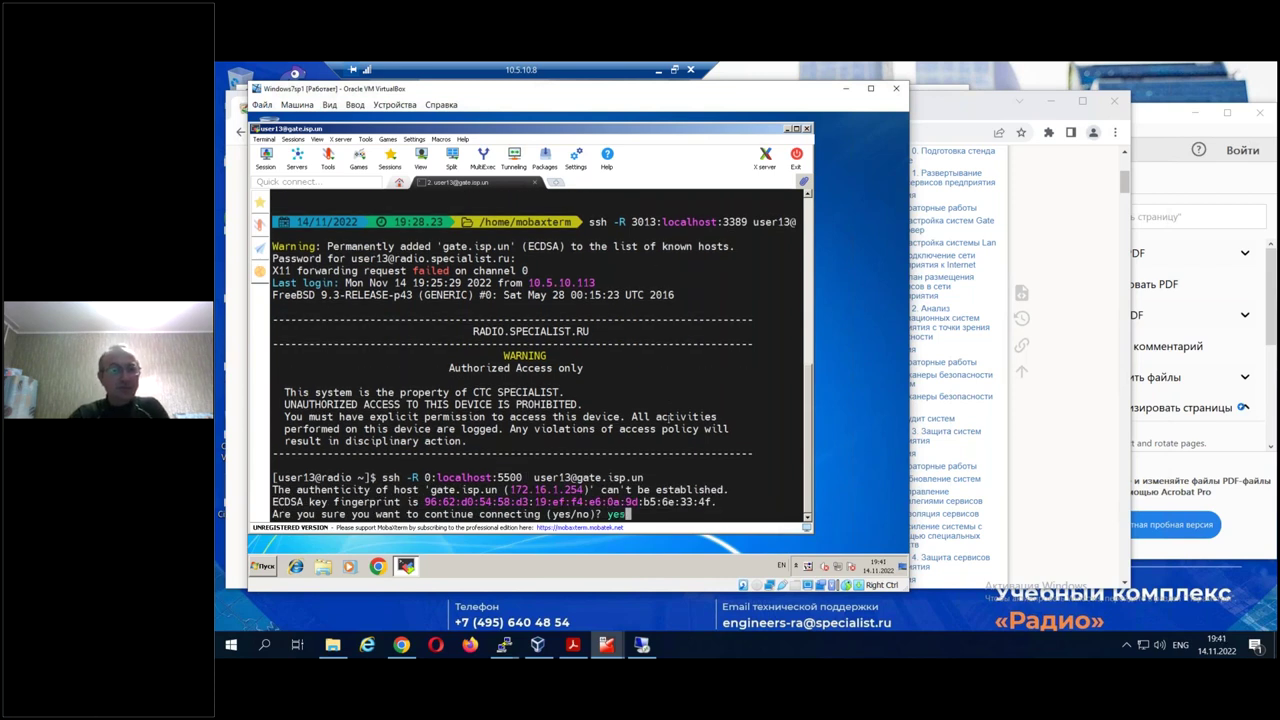
key("Return")
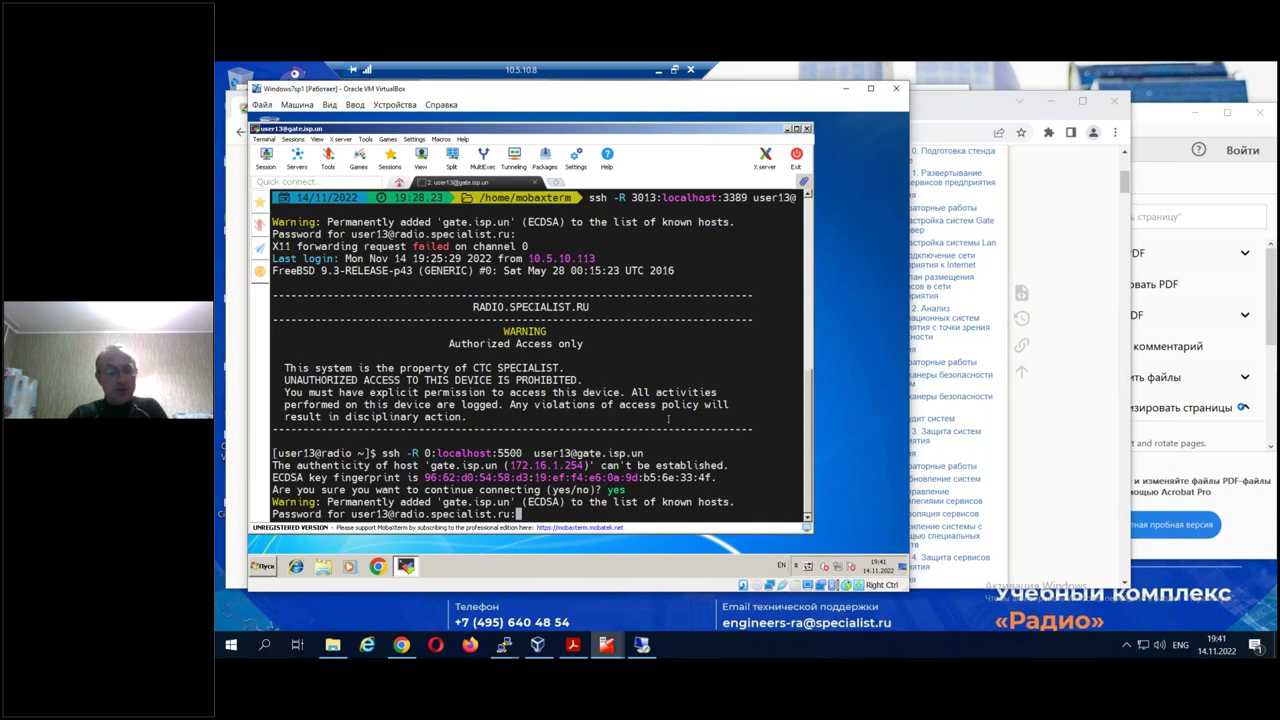
key("Return")
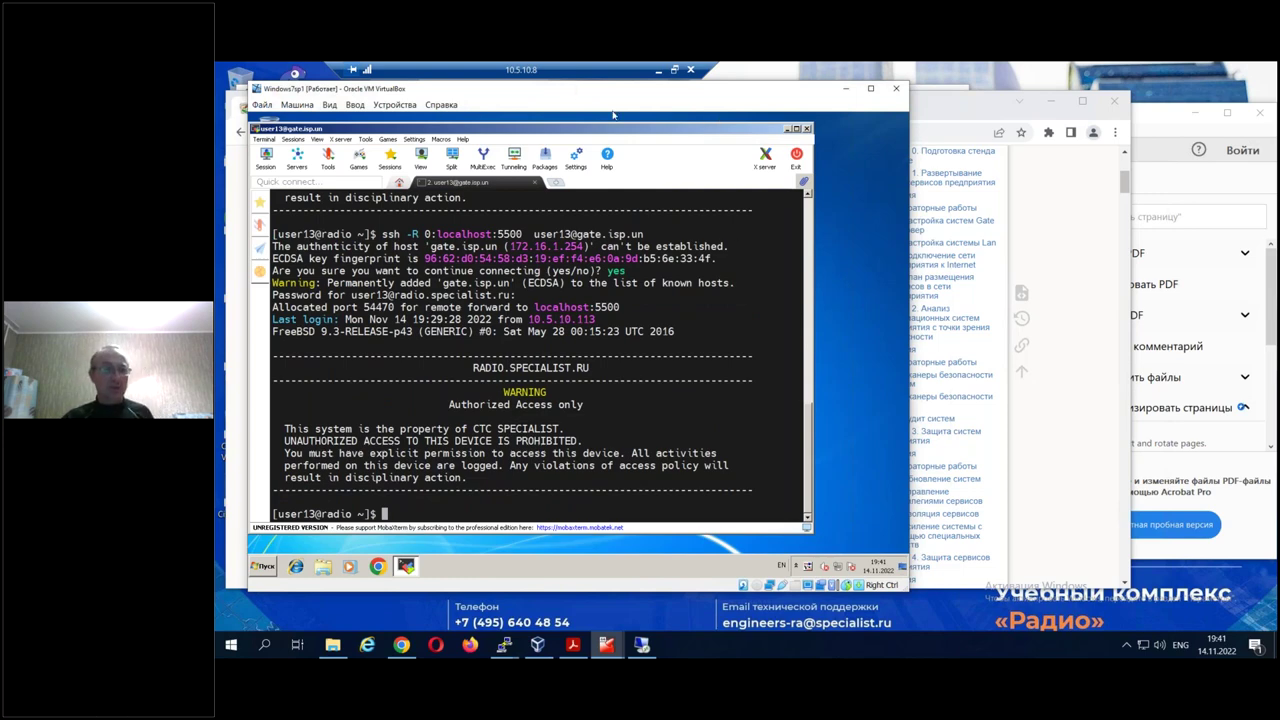
left_click_drag(570, 90, 661, 136)
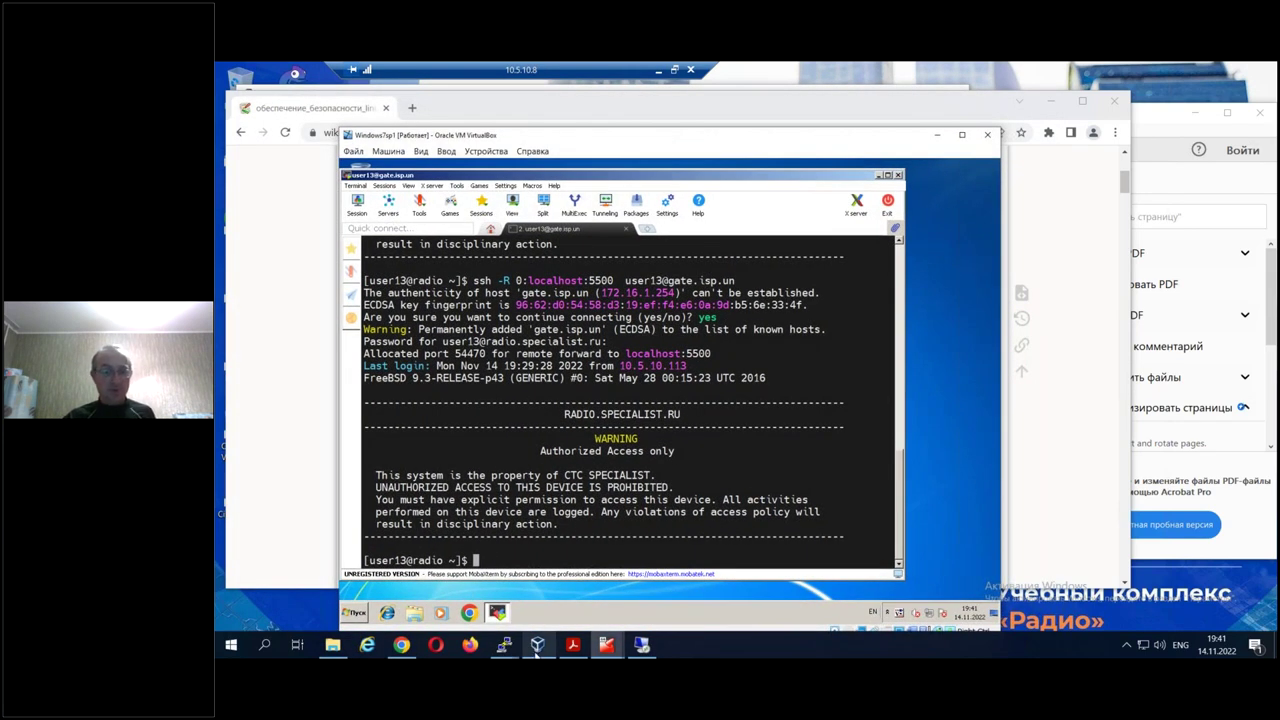
Open the Windows7sp1 1 guest, close Chrome's welcome window, and launch Notepad via search
left_click(537, 645)
double_click(440, 372)
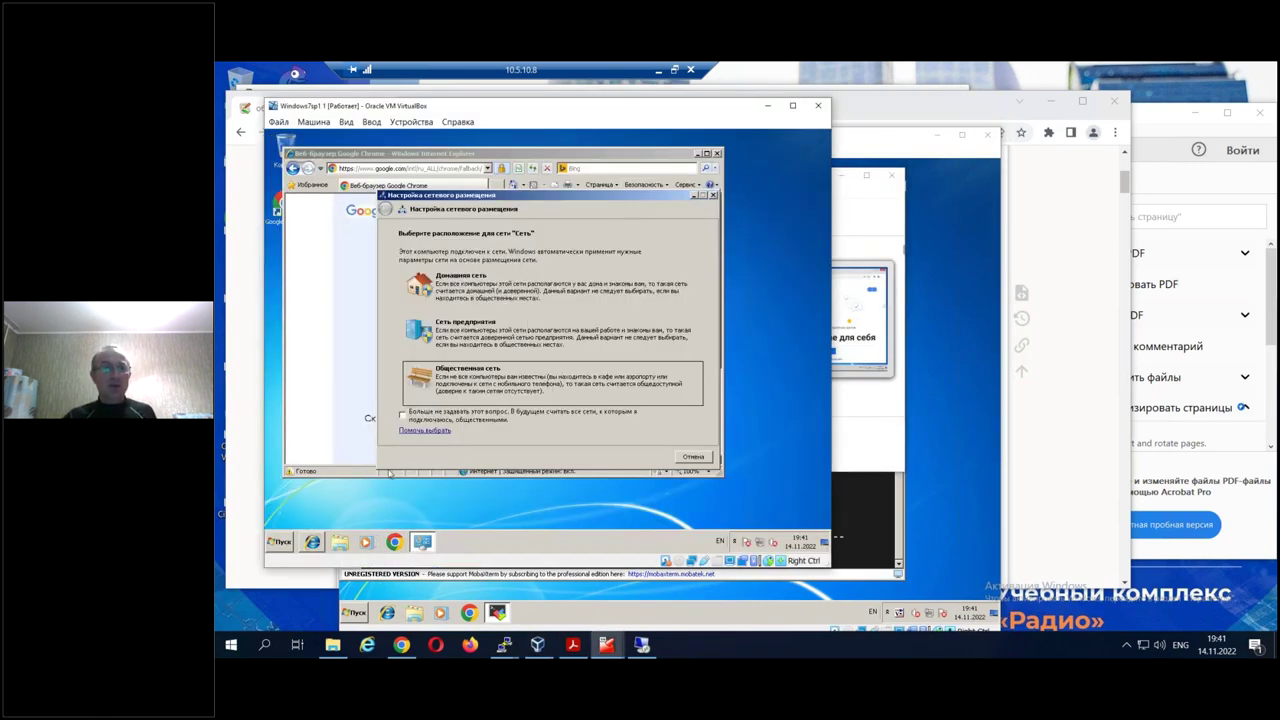
left_click(720, 161)
left_click(271, 545)
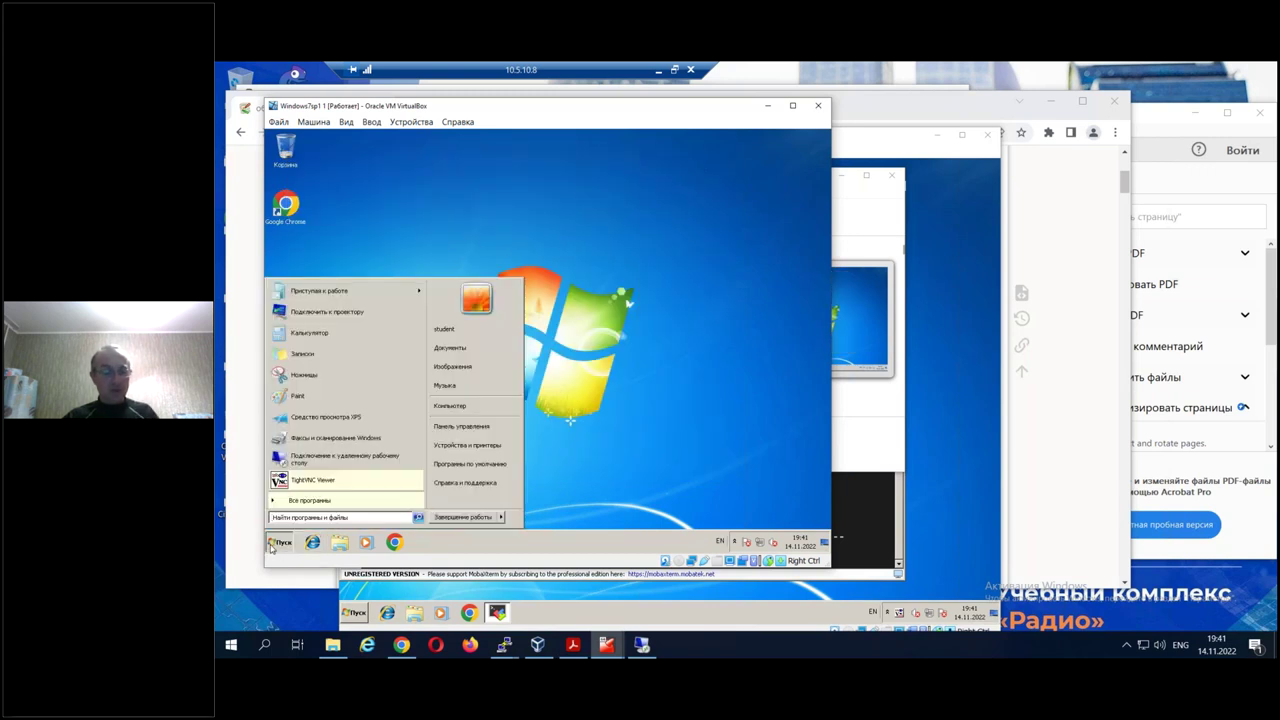
type("п")
type("ote")
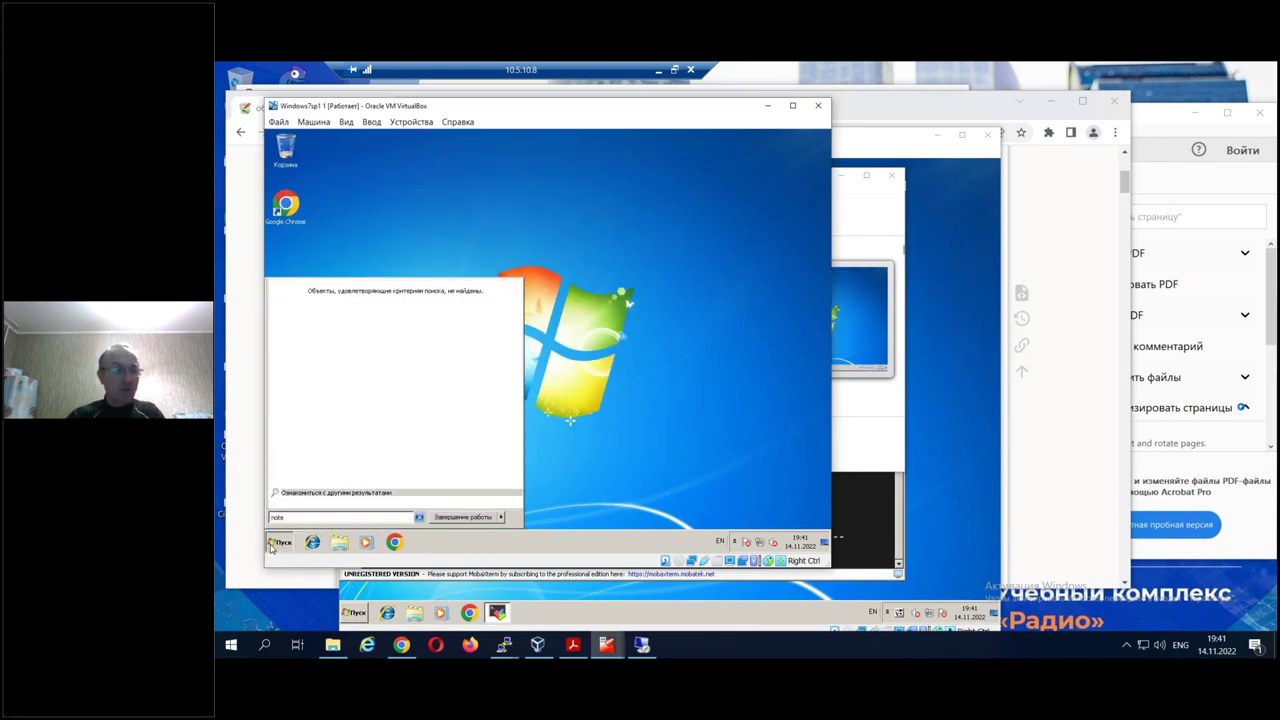
type("pad")
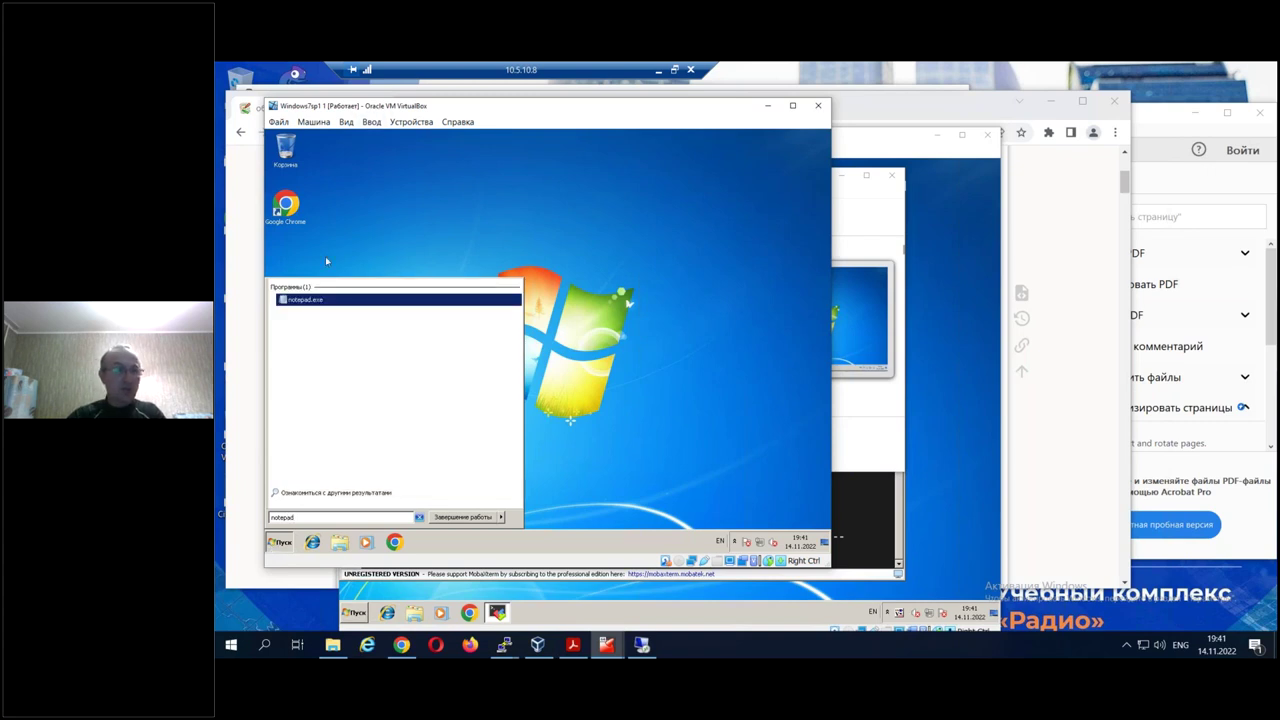
left_click(313, 301)
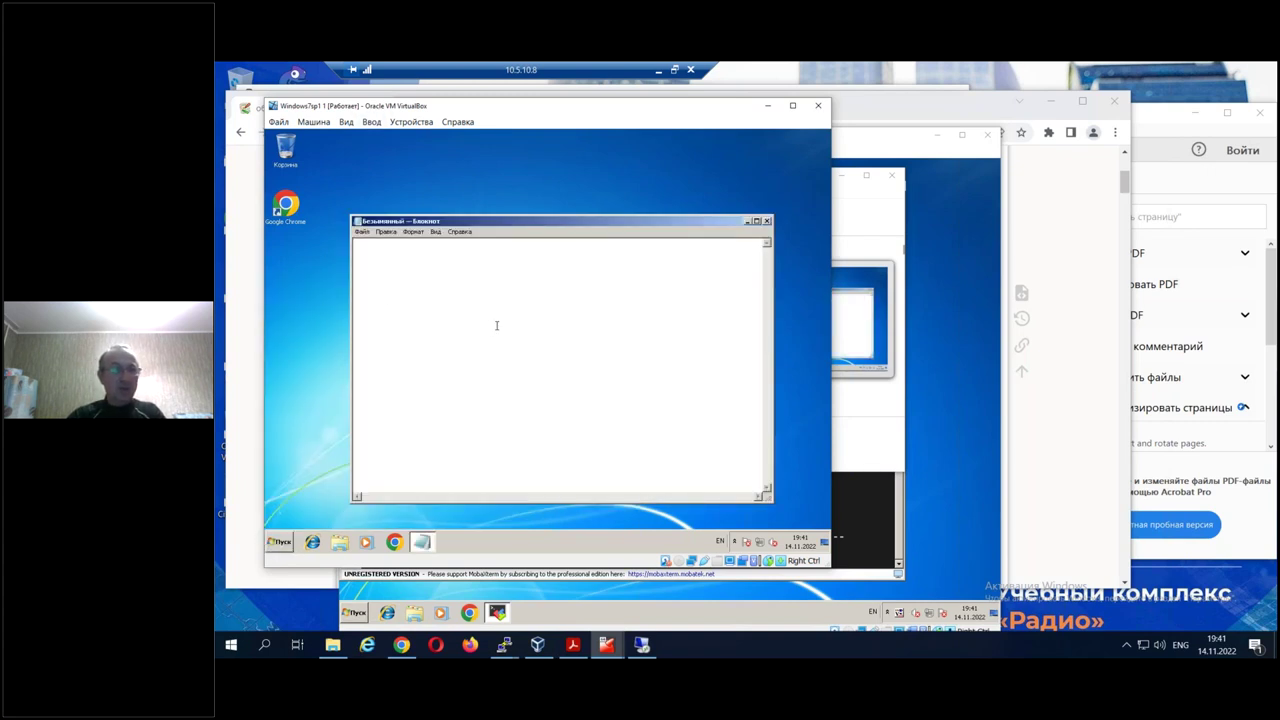
Type the test lines "2 222 sd", "asd" and "asfdasd" in Notepad
type("2")
type(" 222 ")
type("sd")
key("Return")
type("asd")
key("Return")
type("as")
key("Return")
type("fdasd")
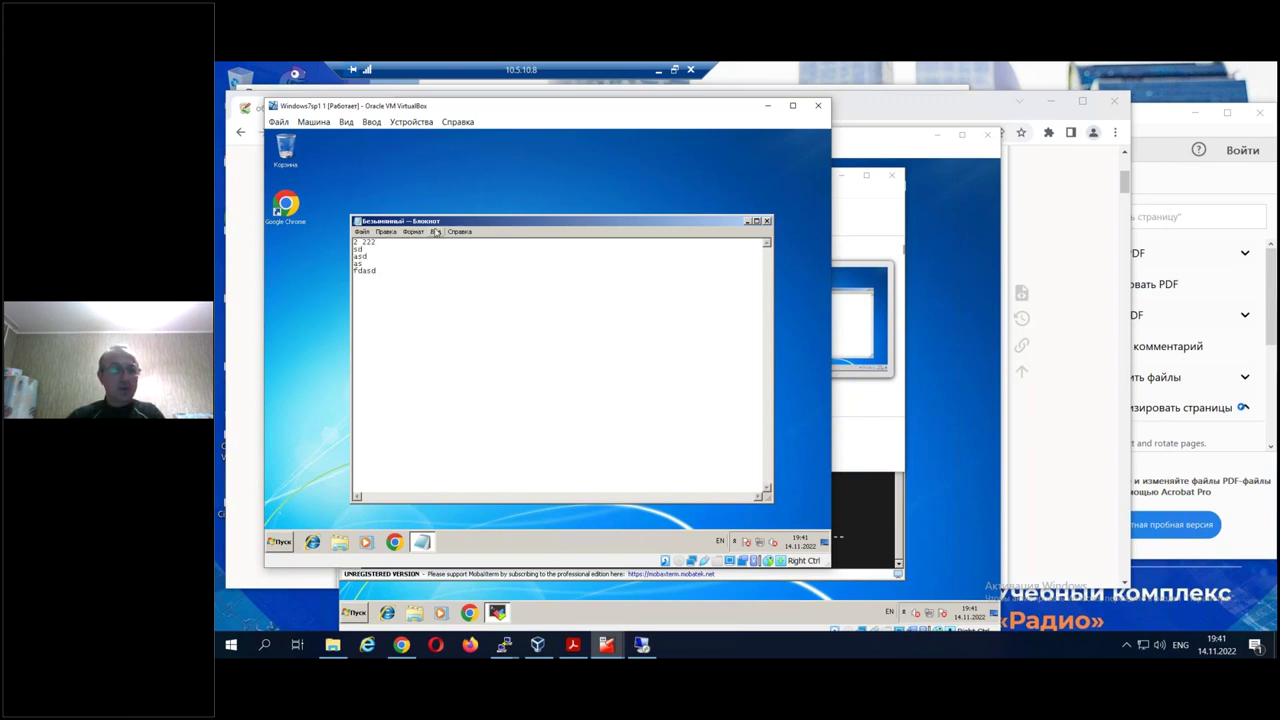
Set Notepad's font size to 72, enlarge its window, and return to VirtualBox Manager
left_click(416, 232)
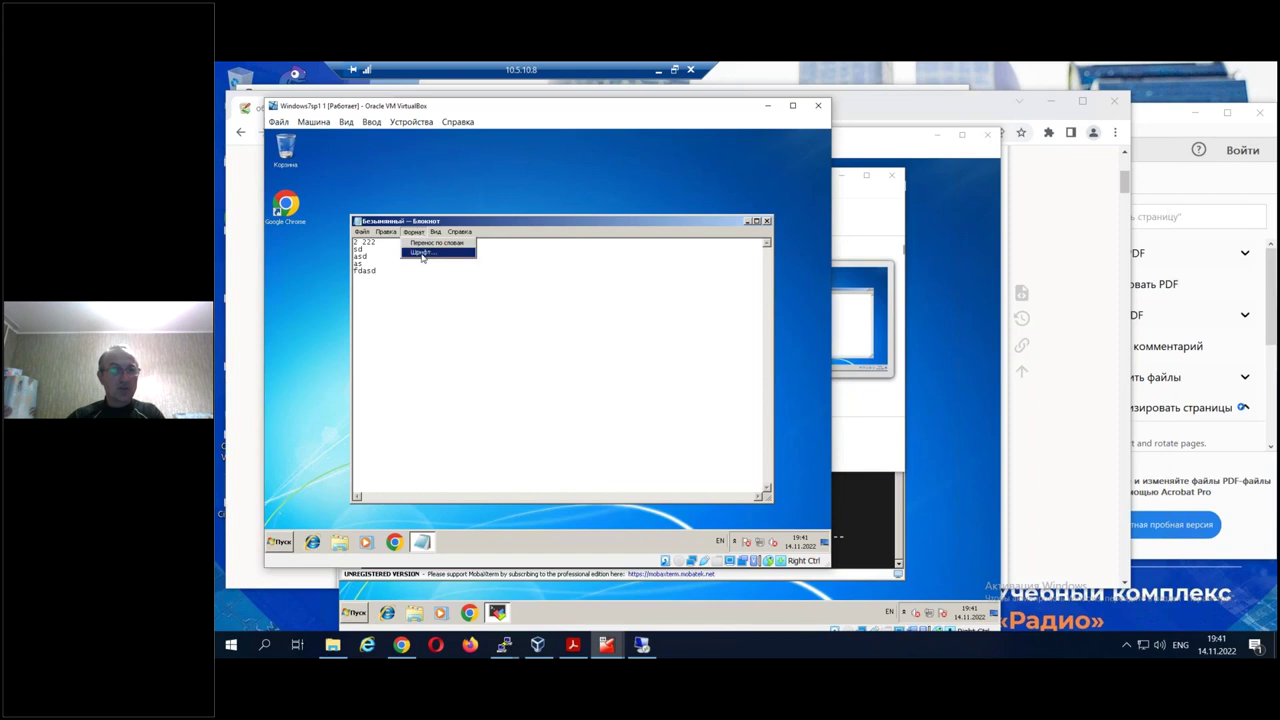
left_click(421, 252)
left_click_drag(635, 340, 638, 358)
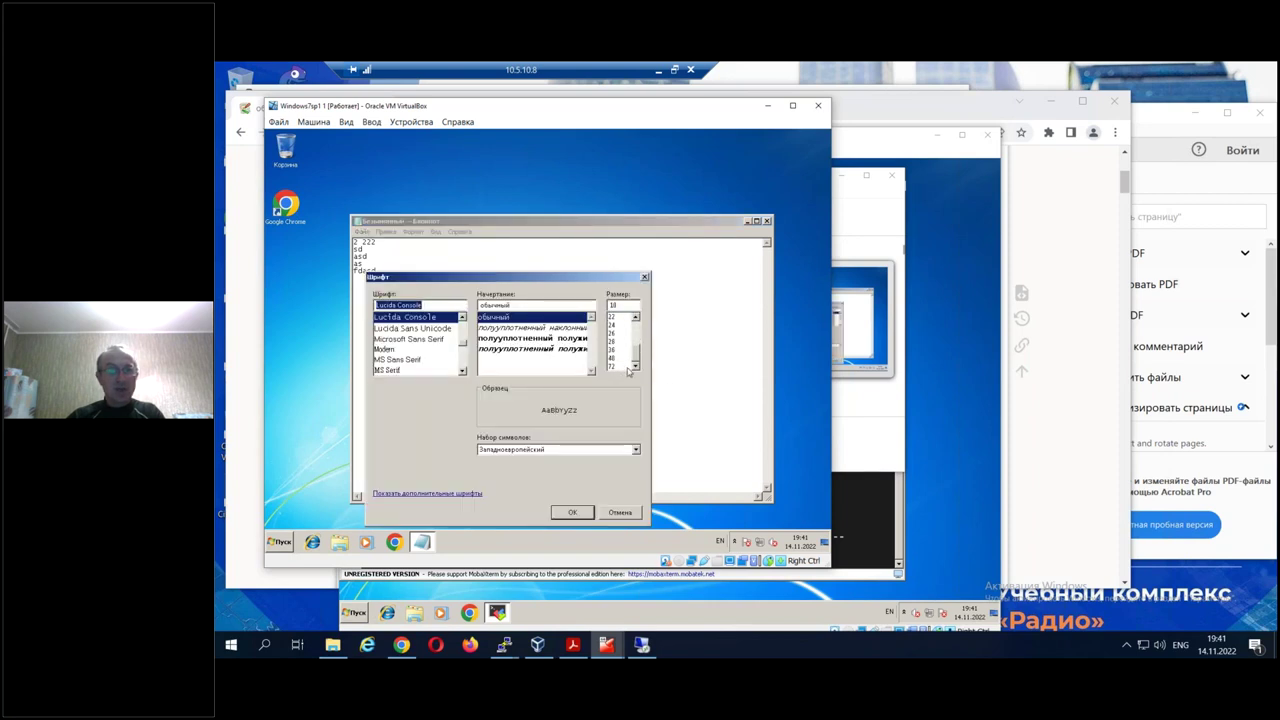
left_click(620, 367)
left_click(572, 512)
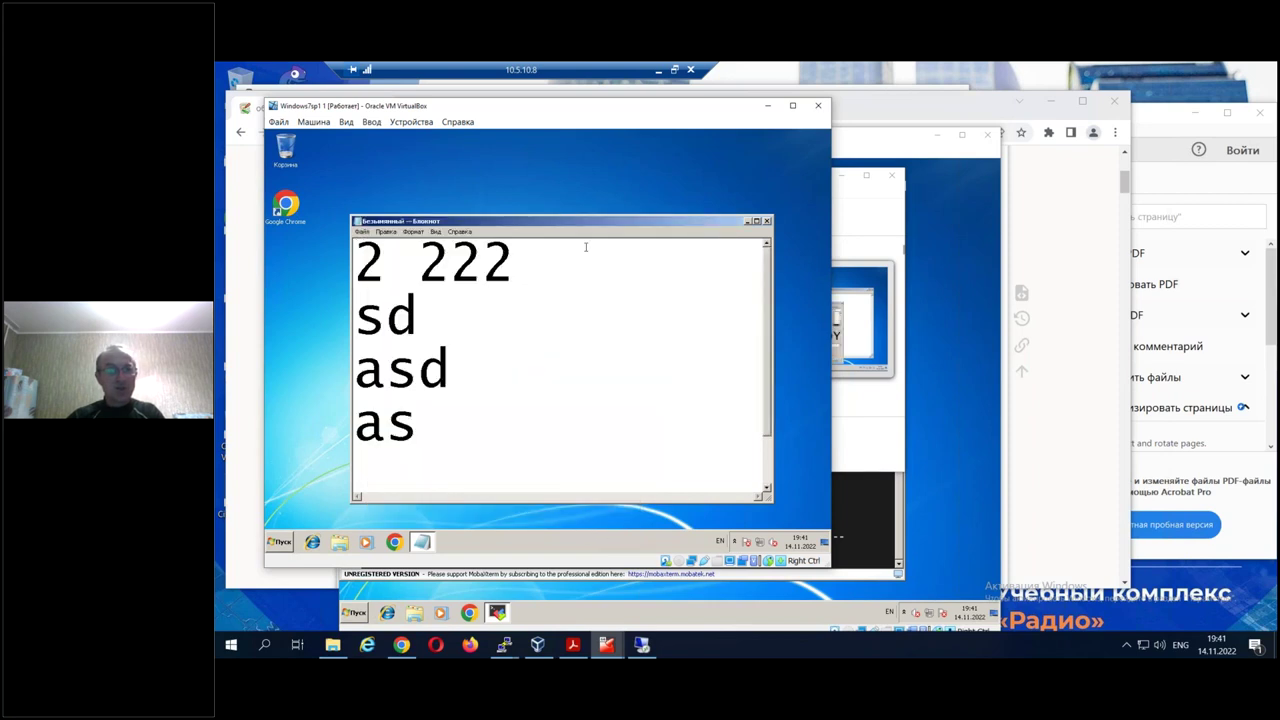
left_click_drag(537, 225, 470, 159)
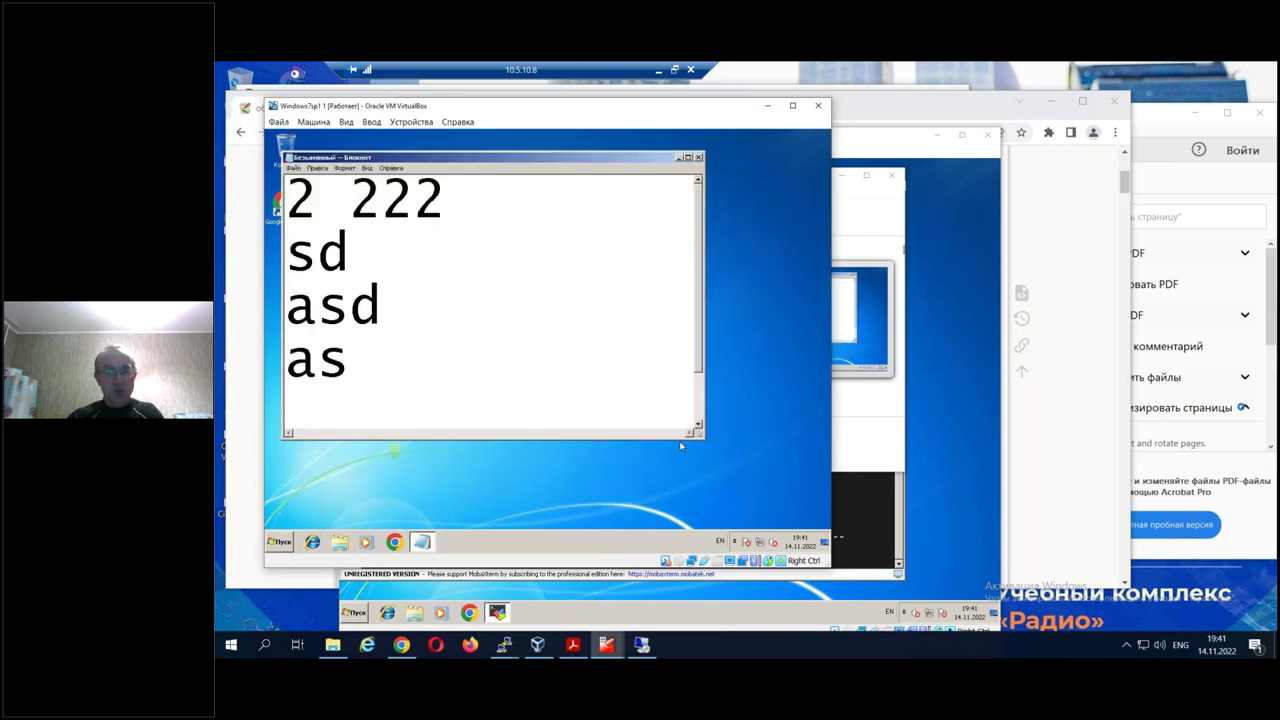
left_click_drag(705, 441, 802, 491)
type("fdasd")
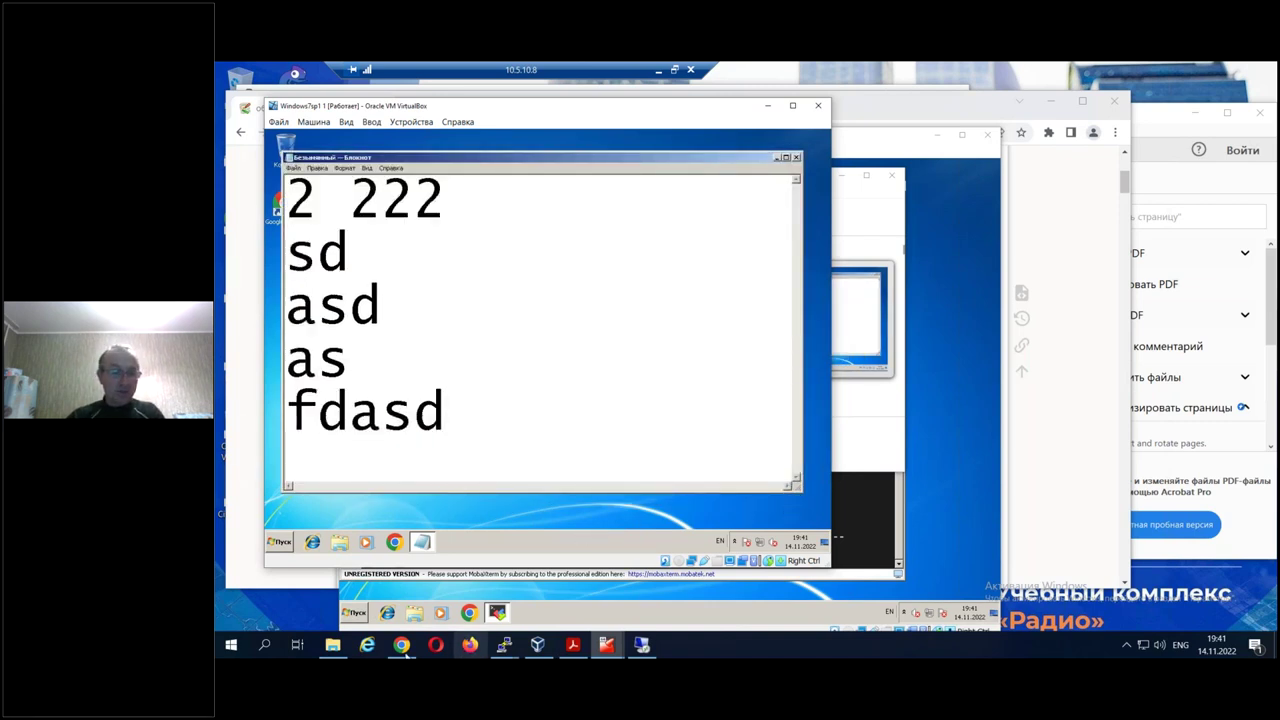
left_click(537, 644)
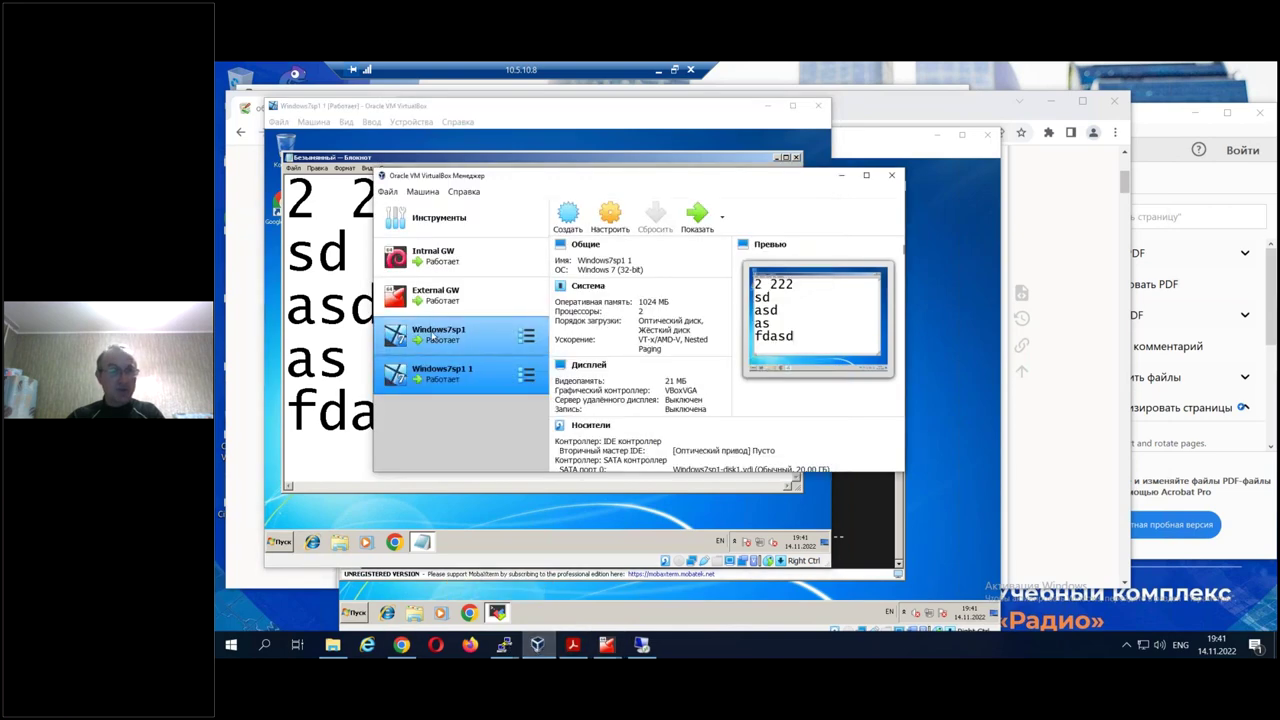
Find the tunnel port 54470 in Windows7sp1's ssh output, then return to the Windows7sp1 1 guest
double_click(410, 335)
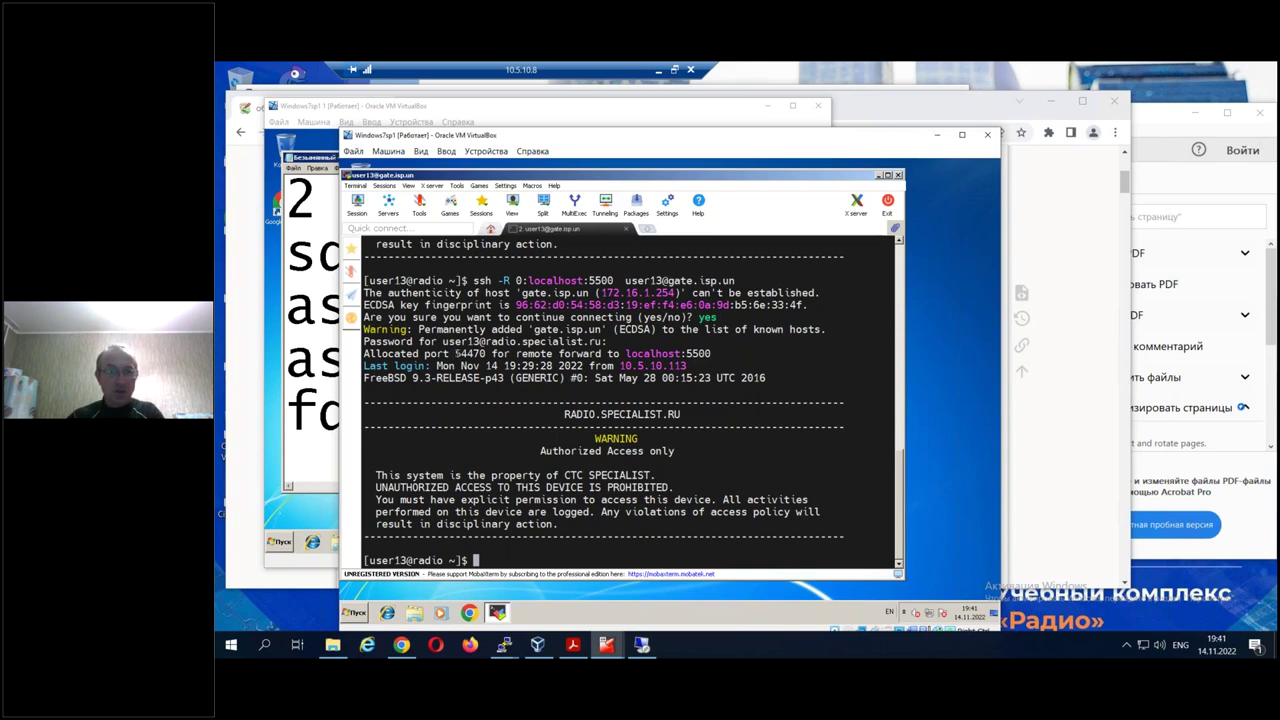
left_click_drag(455, 353, 462, 353)
left_click(306, 520)
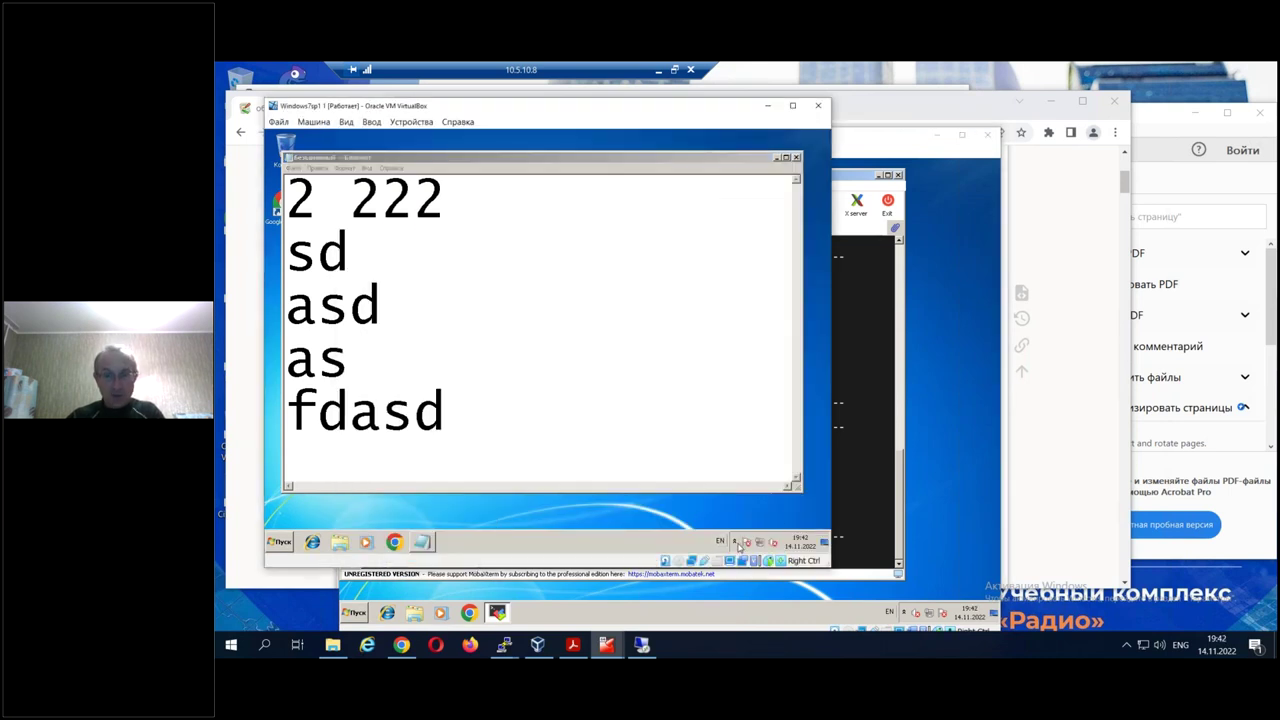
left_click(734, 541)
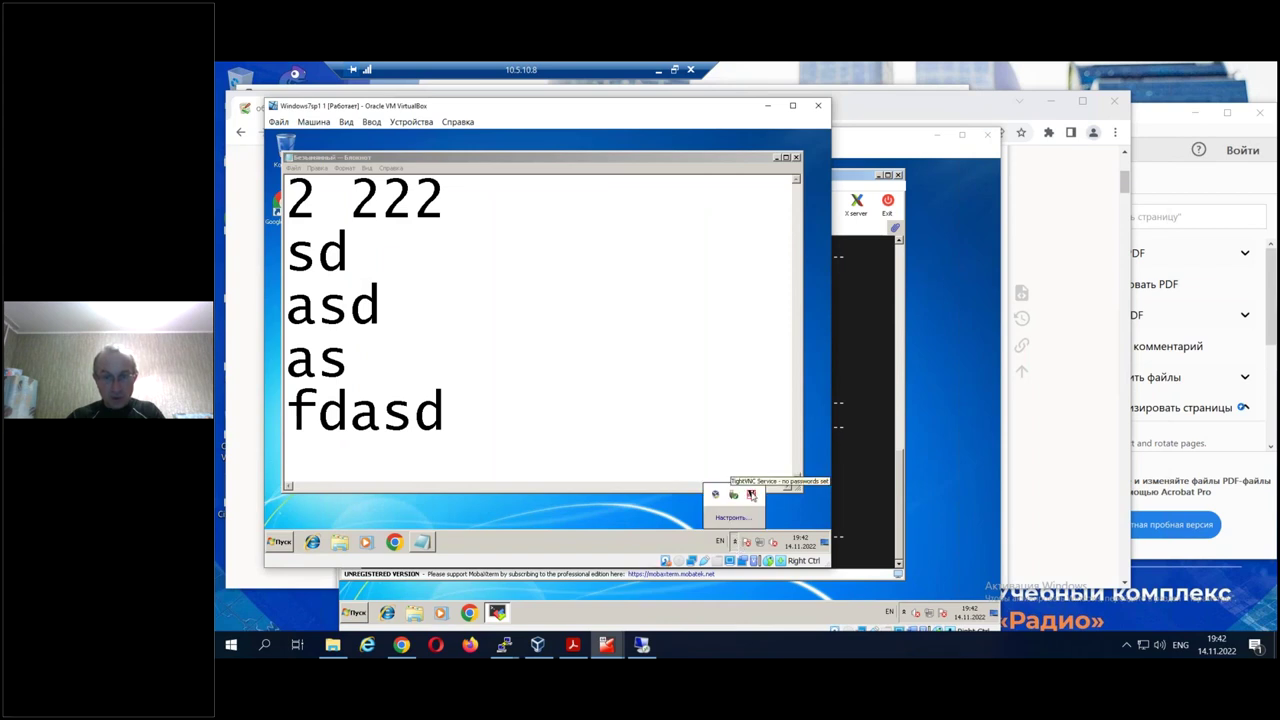
Choose Attach Listening Viewer... from the TightVNC Server tray icon's menu
right_click(753, 497)
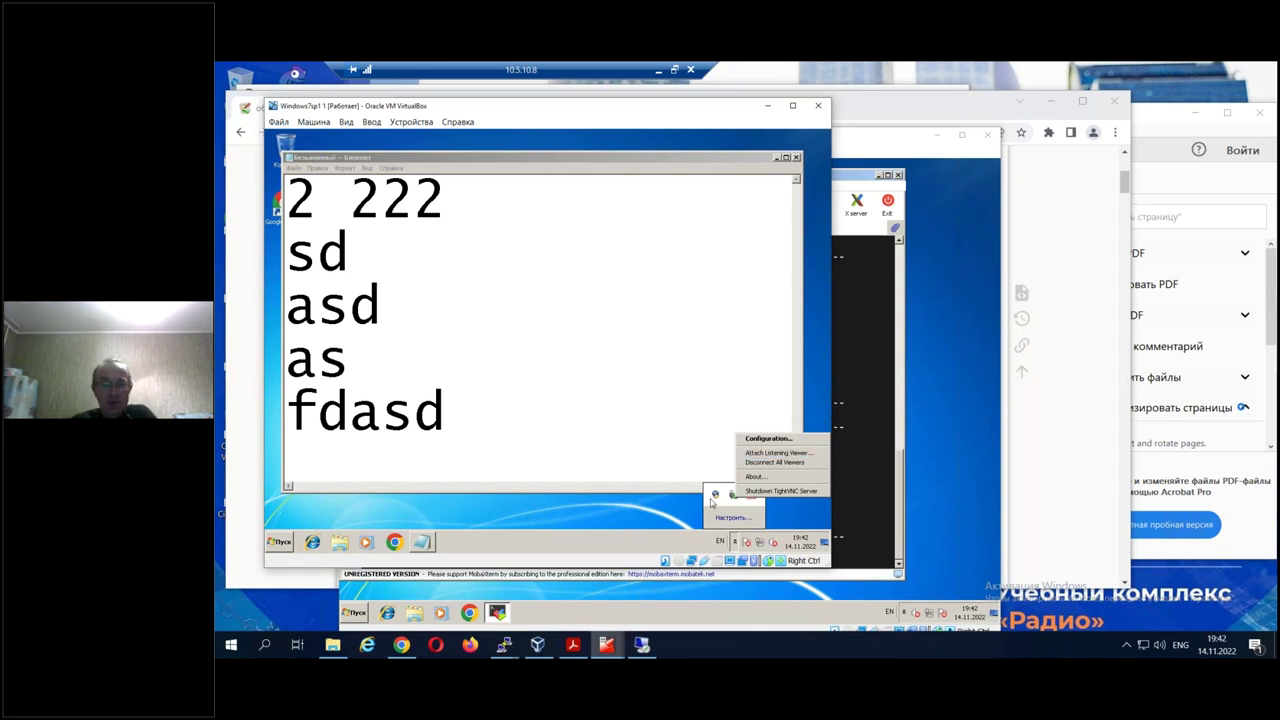
left_click(752, 500)
right_click(752, 501)
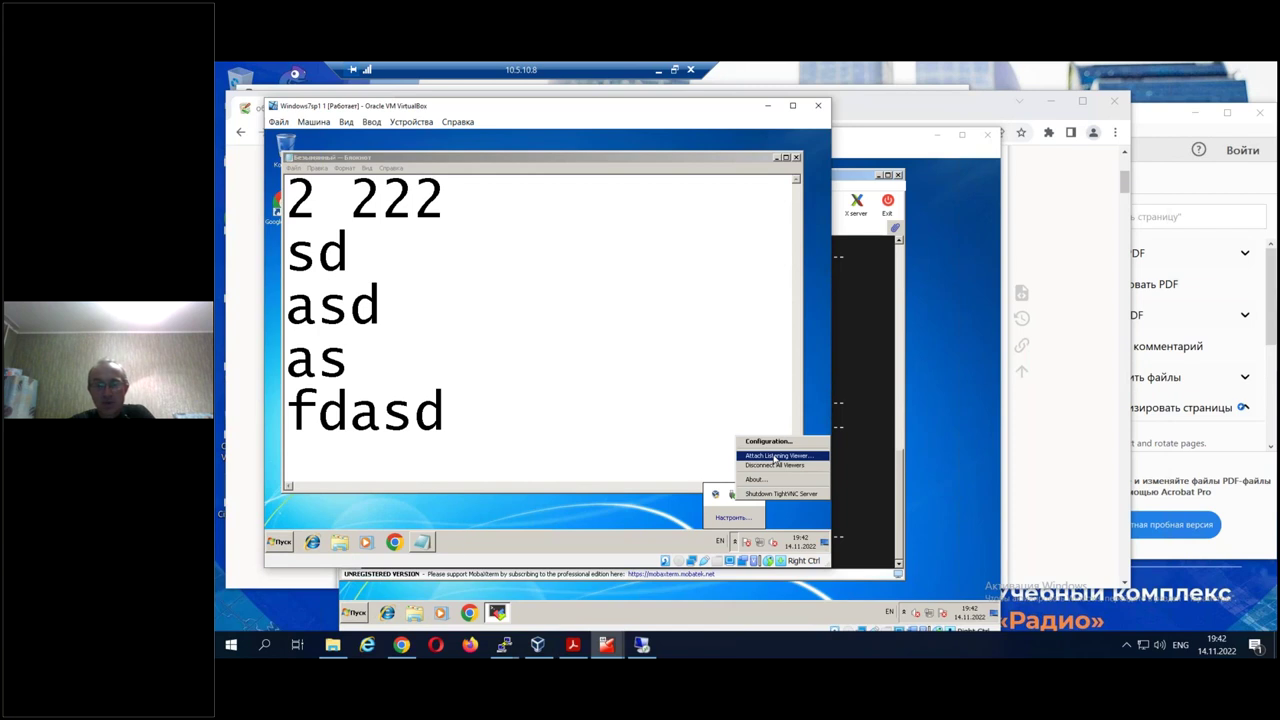
left_click(776, 456)
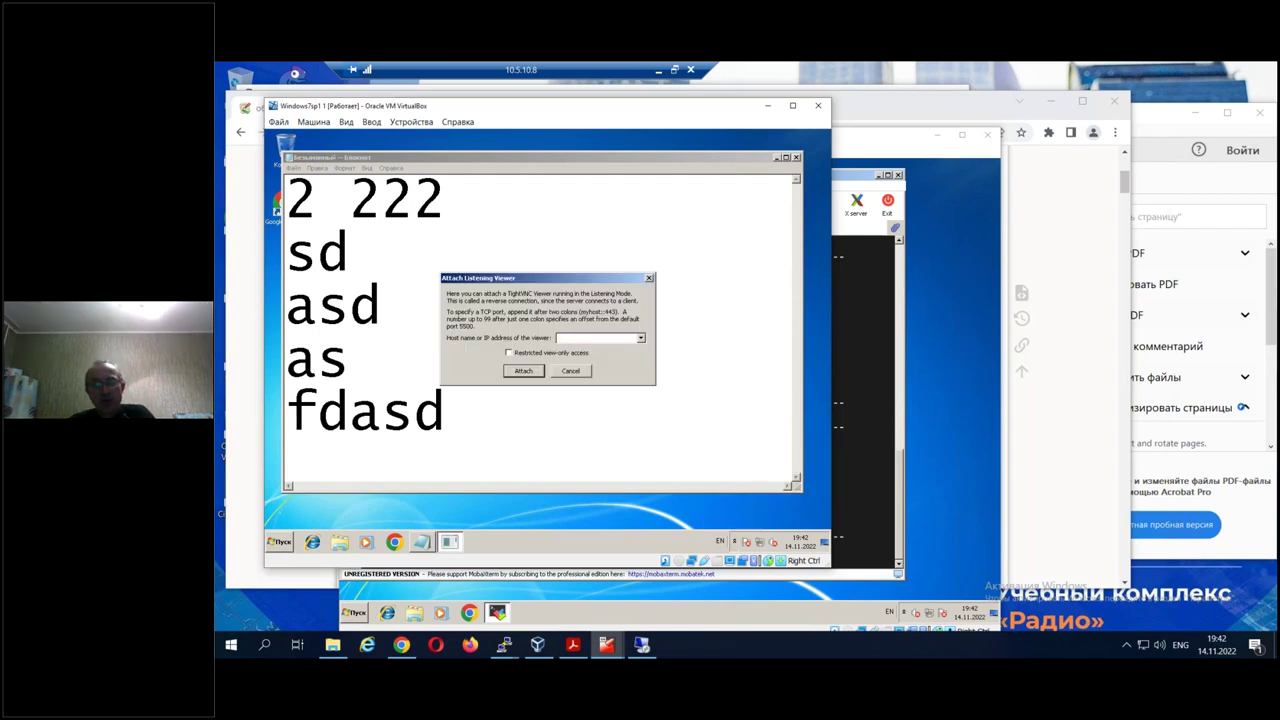
Enter the gate host and tunnel port, reaching 'gate.isp.un:544' in the Attach Listening Viewer address field
type("g")
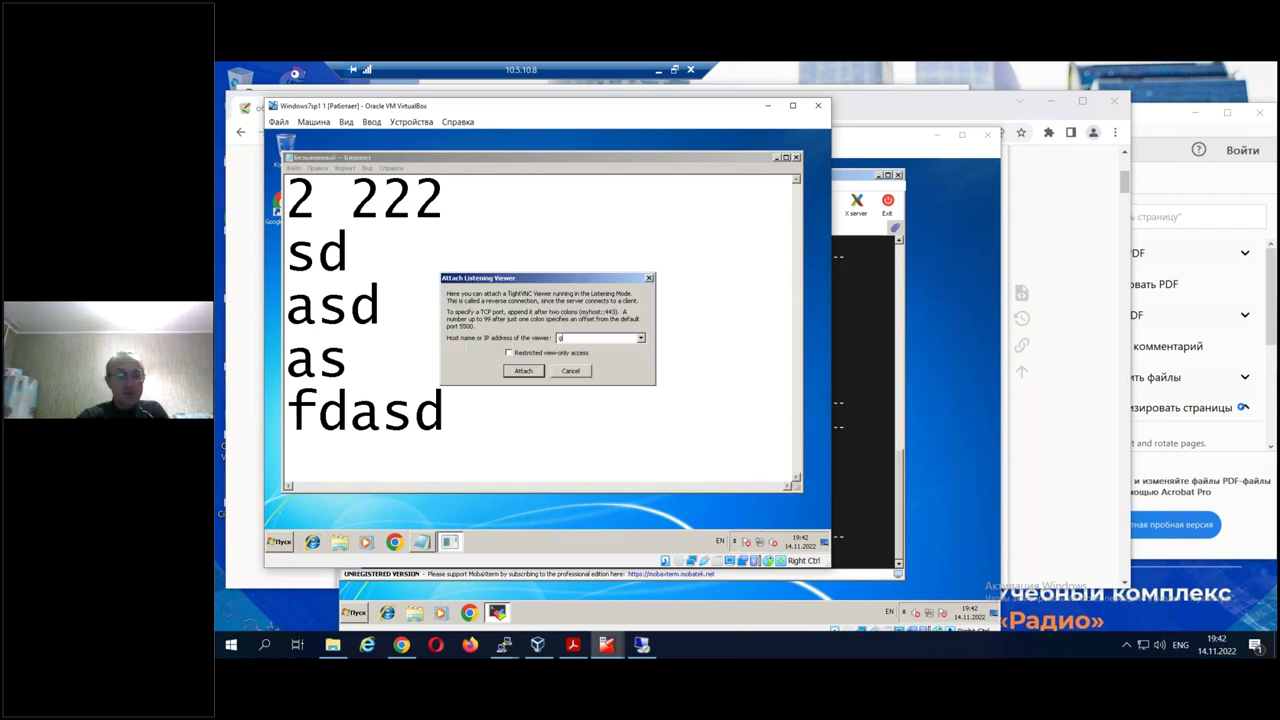
type("ft")
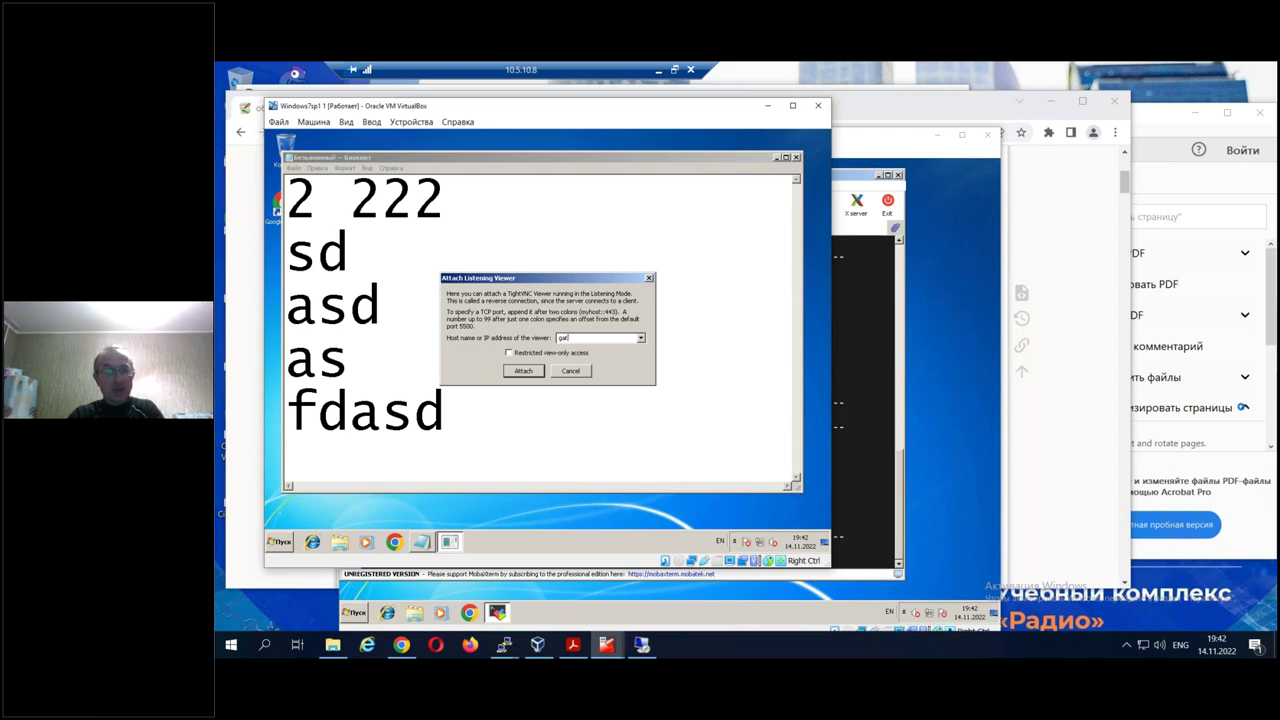
type("e.rip.un:")
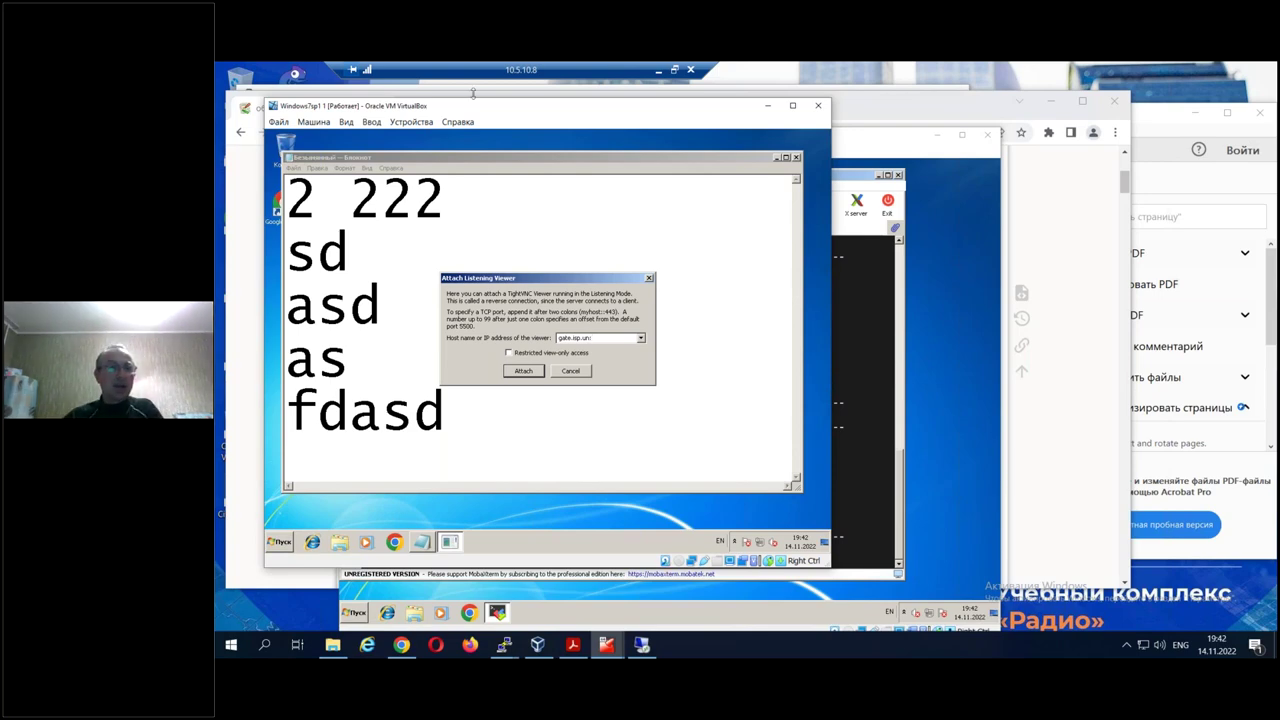
left_click_drag(460, 106, 826, 163)
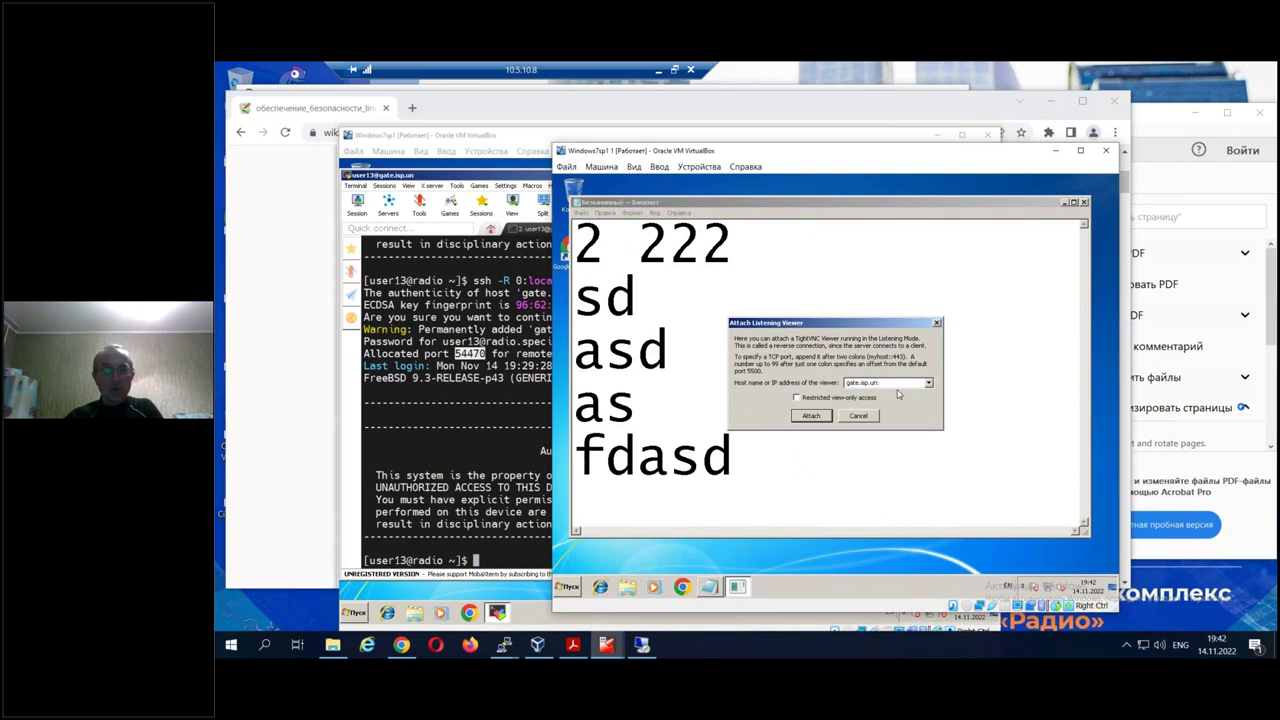
type(":54")
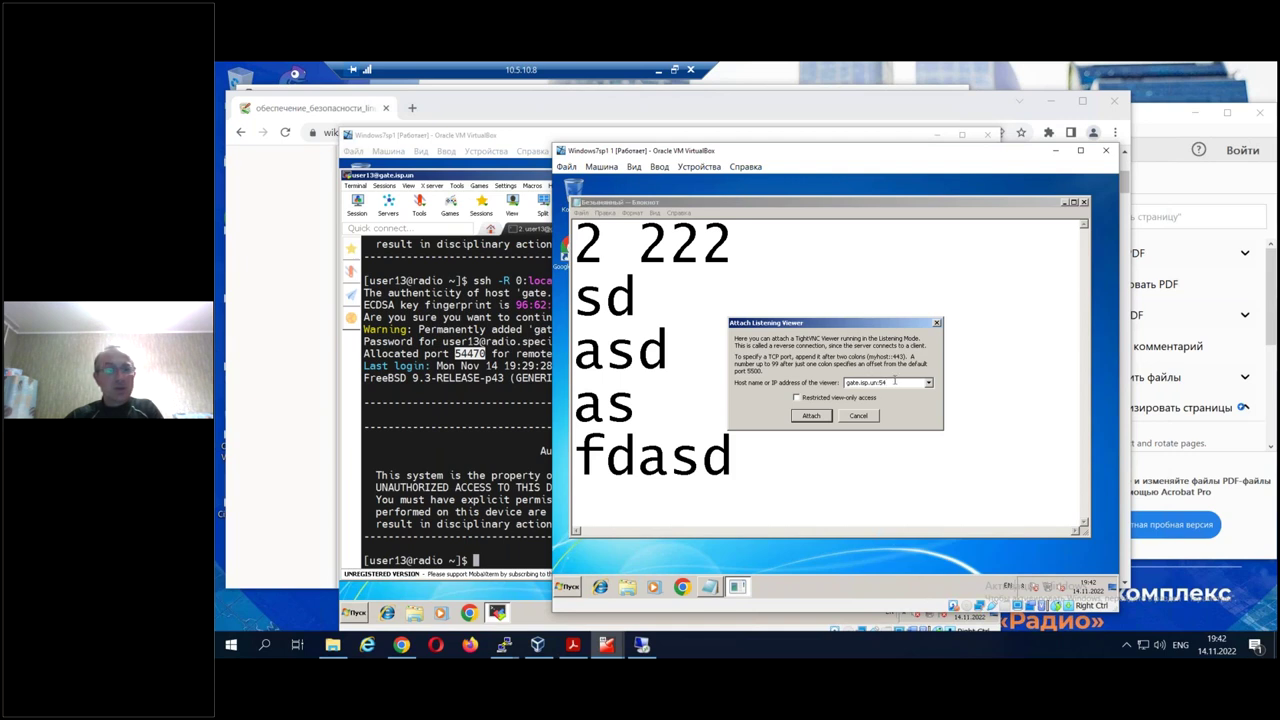
type("4")
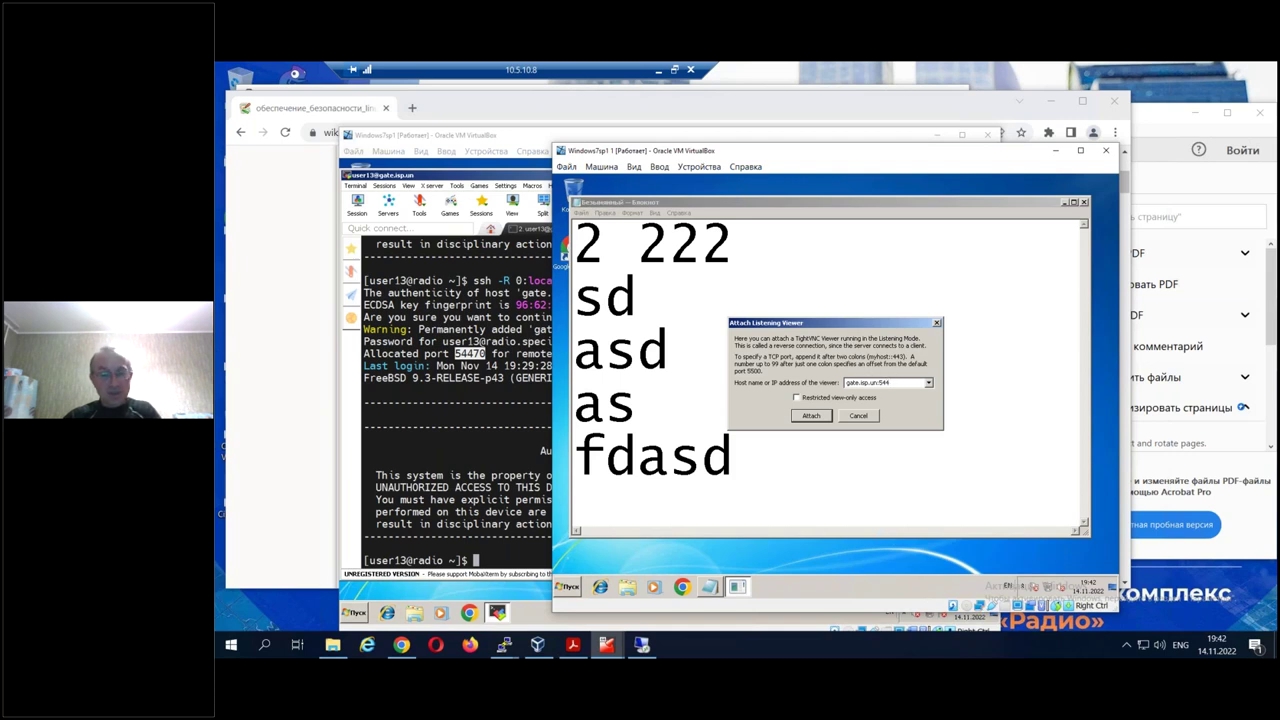